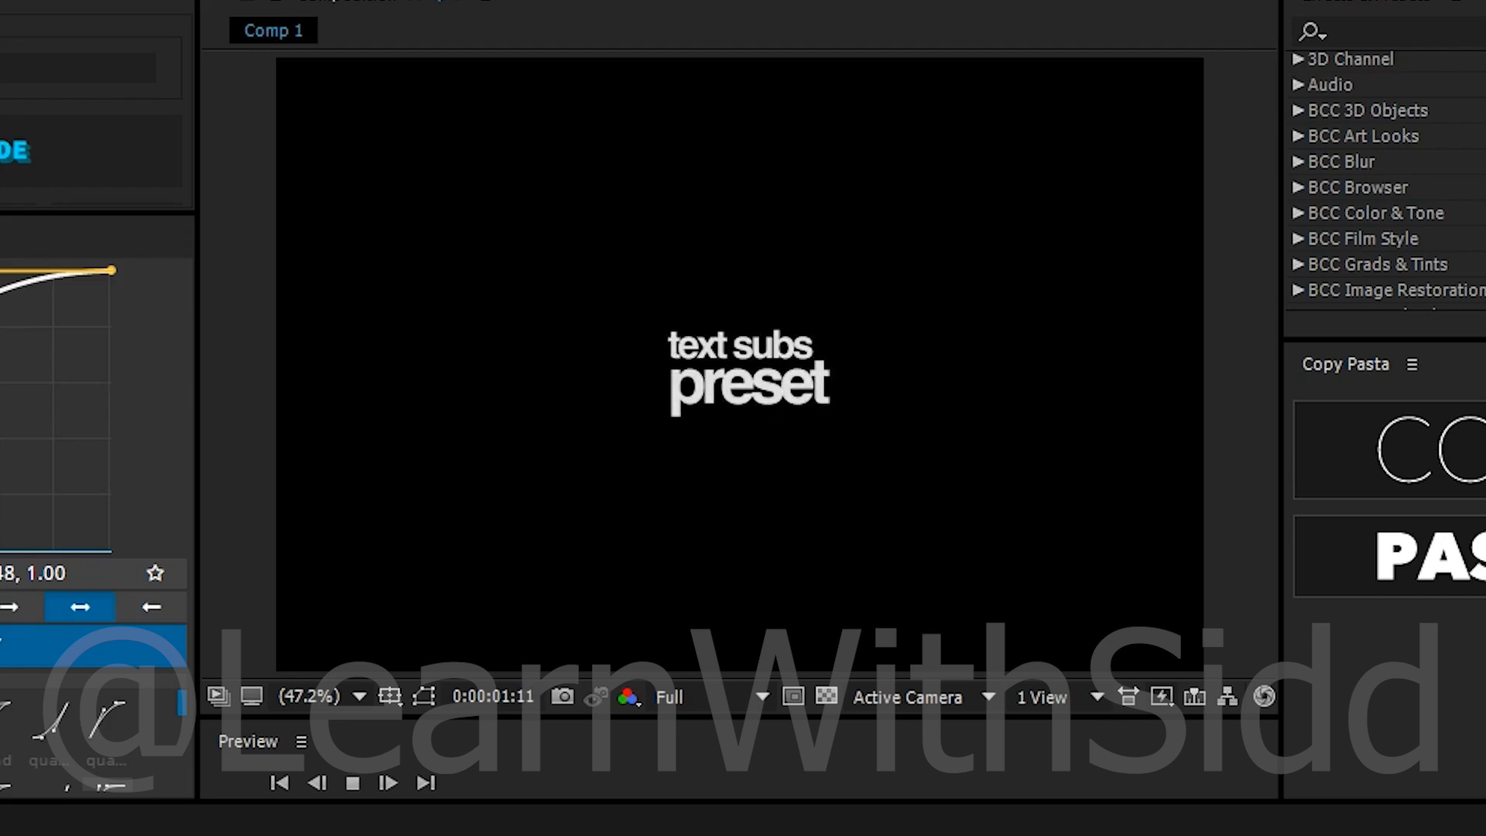
- Play the finished "text subs preset" animation in the composition
key("space")
key("space")
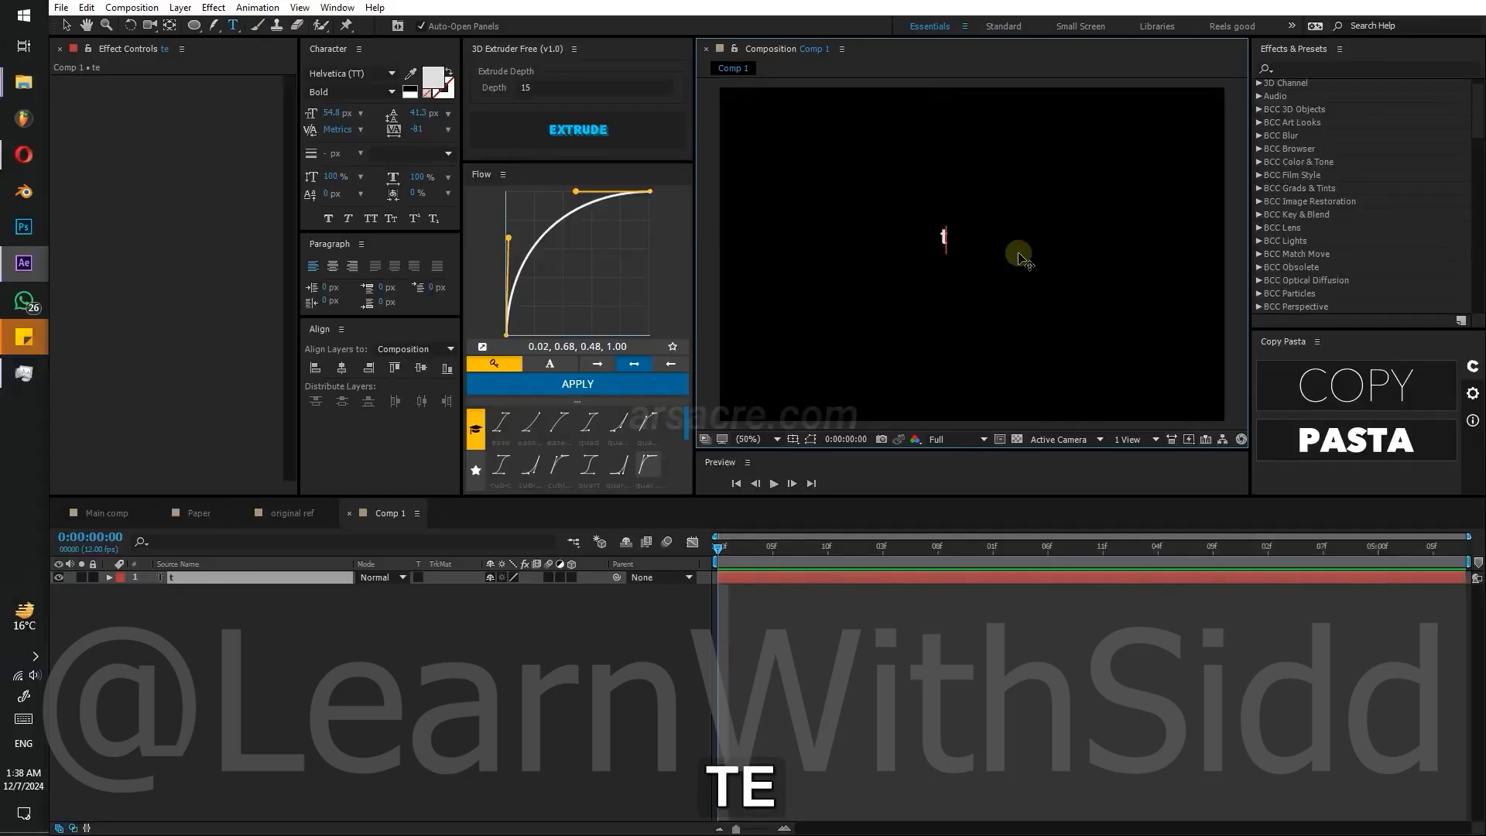
- Enter the text "text subs" with "preset" on a second line in the composition's text layer
type("ext")
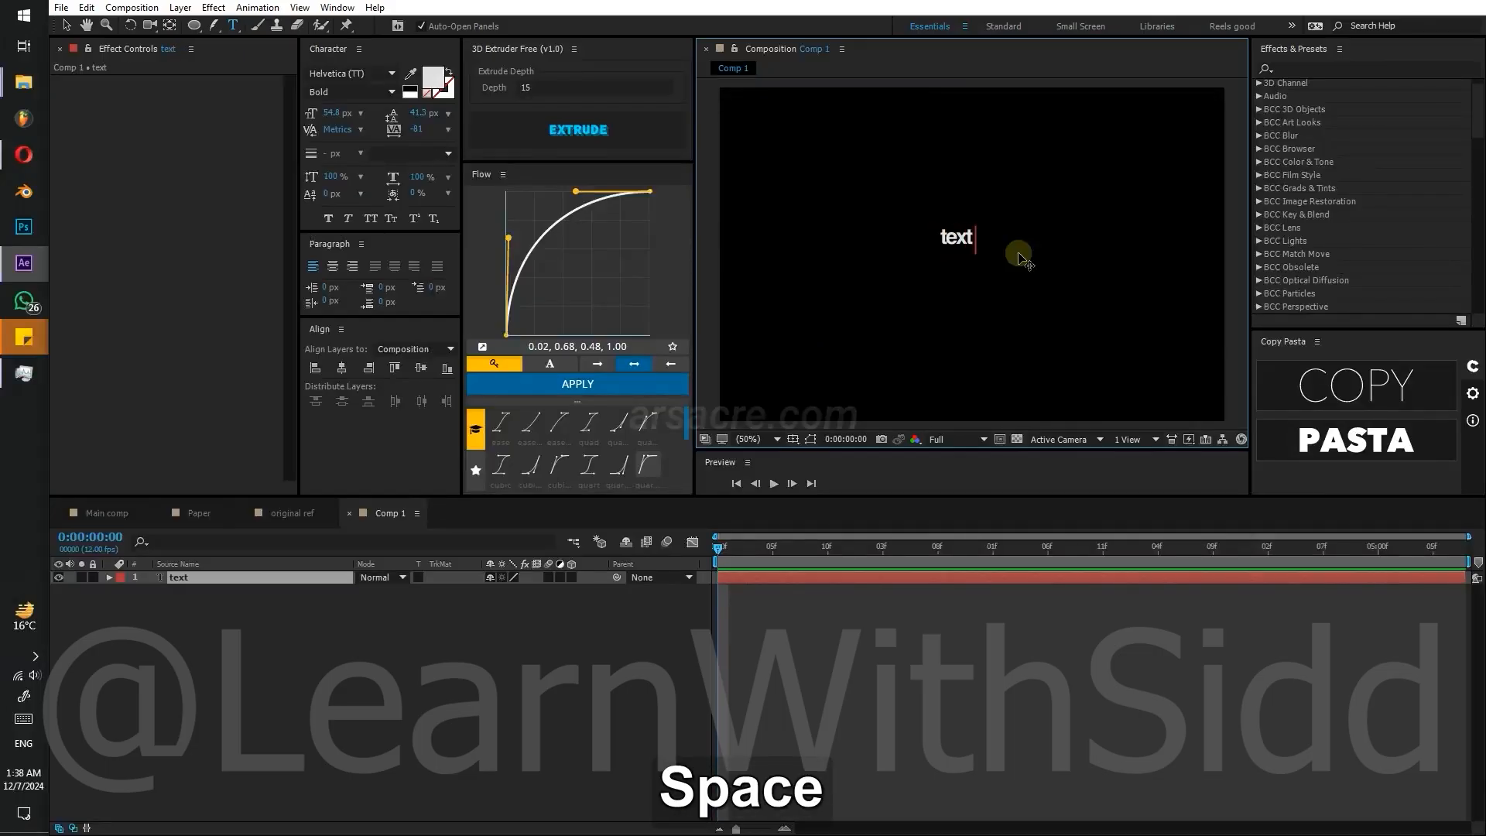
type(" subs")
key("BackSpace")
key("Return")
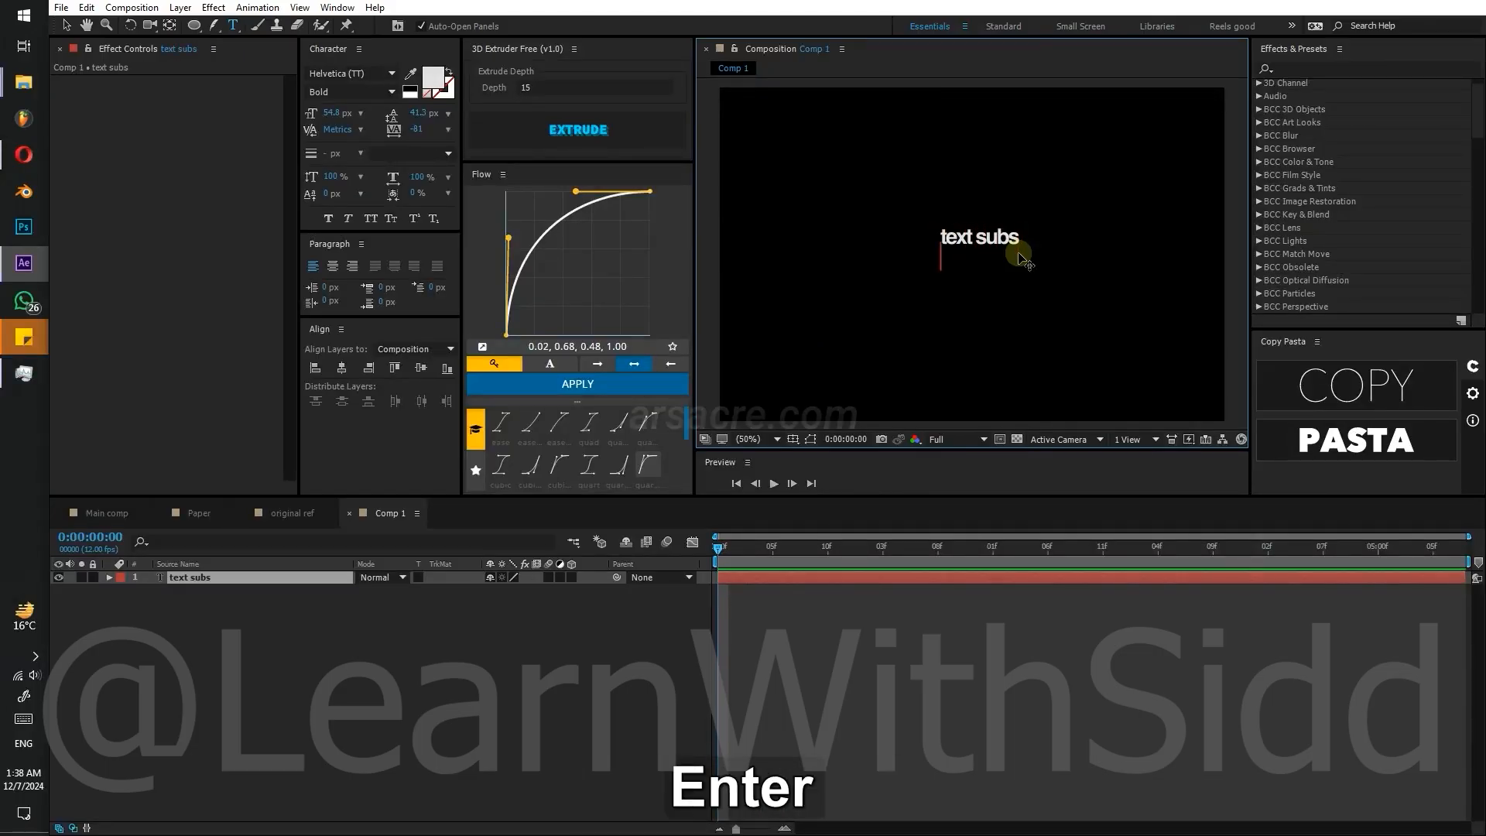
type("preset")
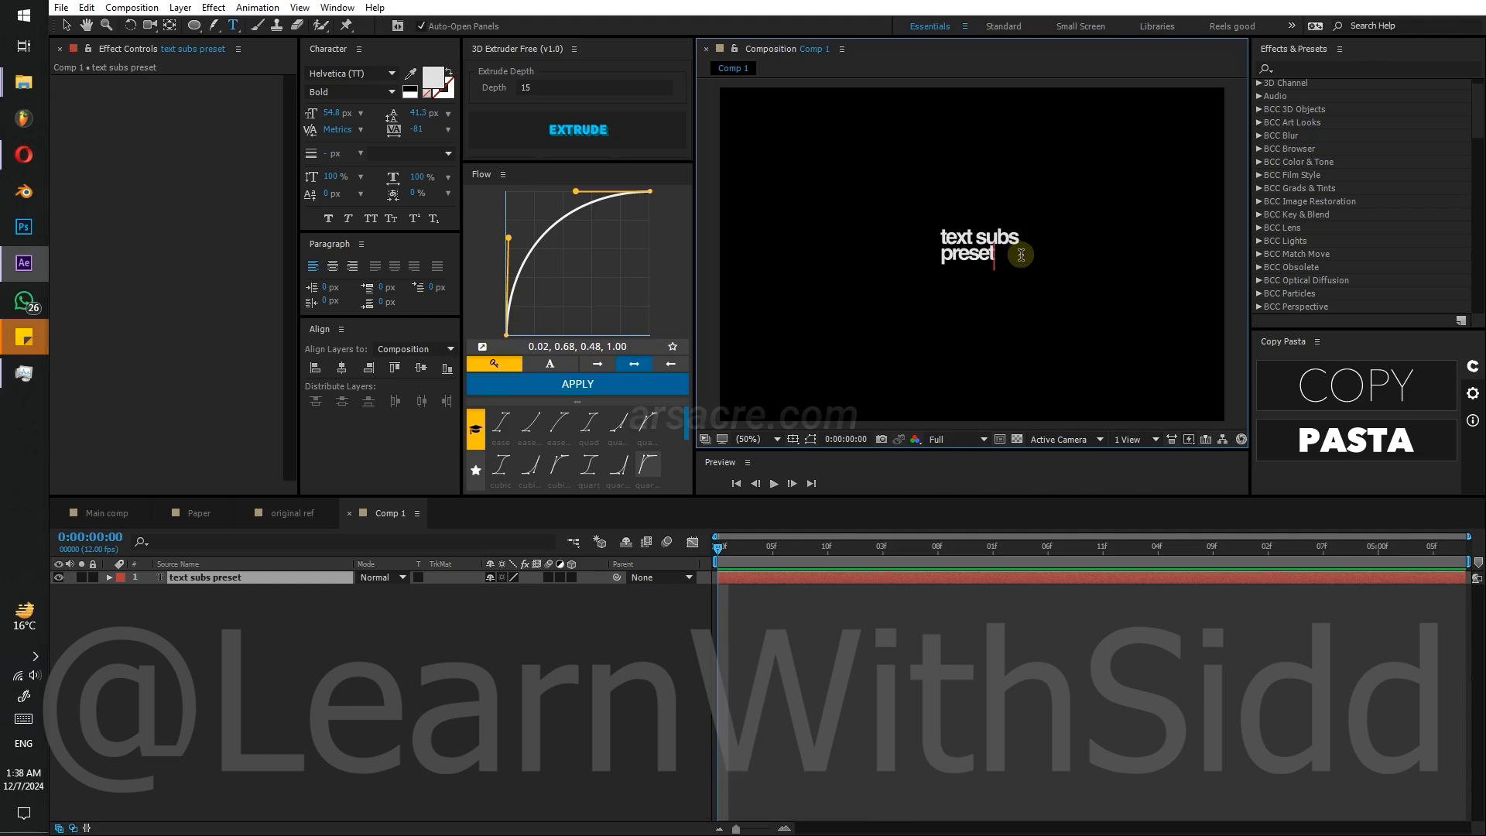
- Enlarge the word "preset" to 88 px with 63.2 px leading and shift the text toward the composition's centre
key("ctrl+a")
left_click(1002, 263)
key("shift+Home")
left_click_drag(325, 113, 708, 170)
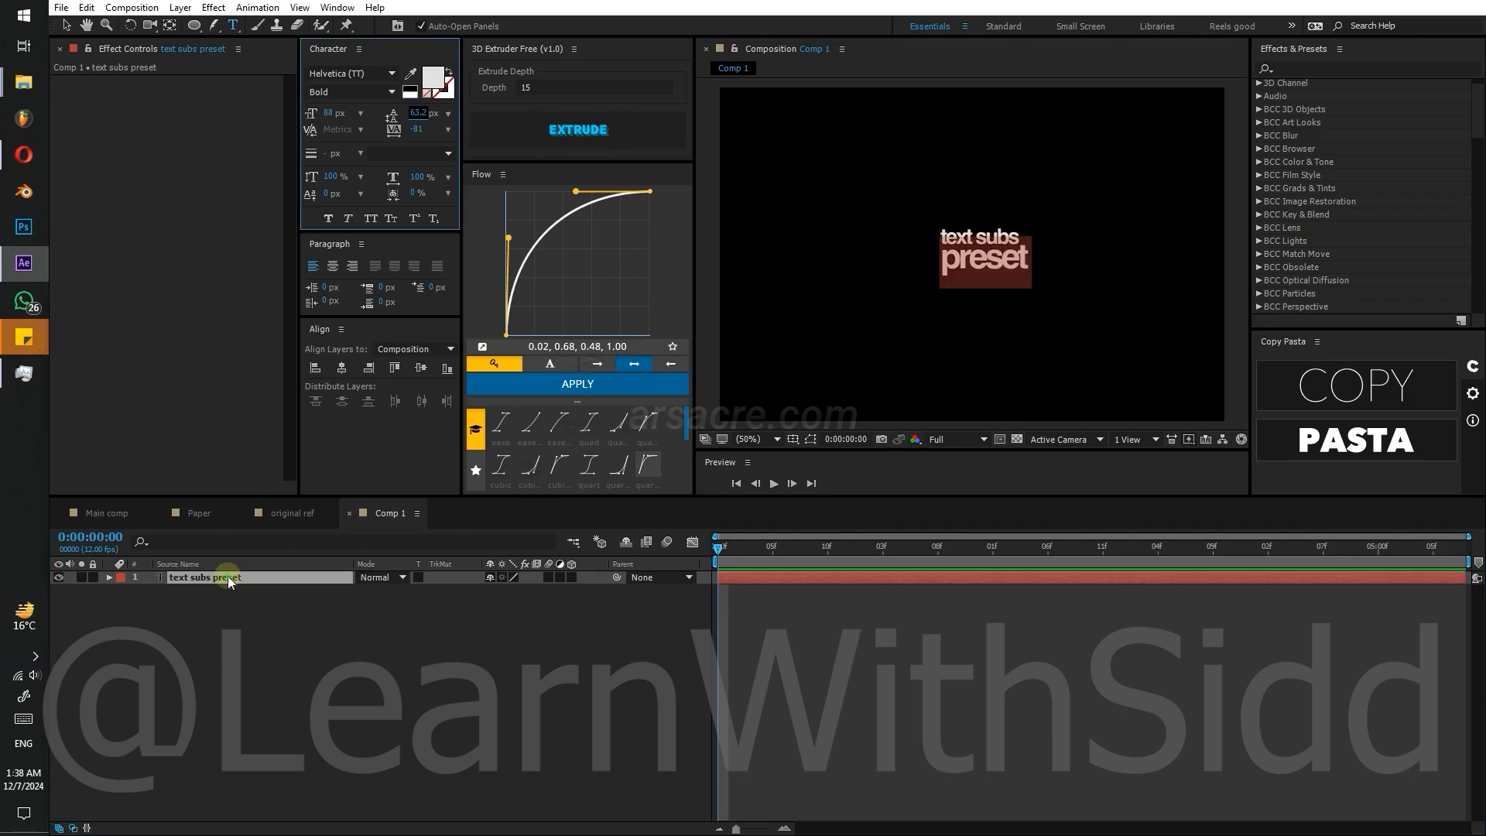
key("v")
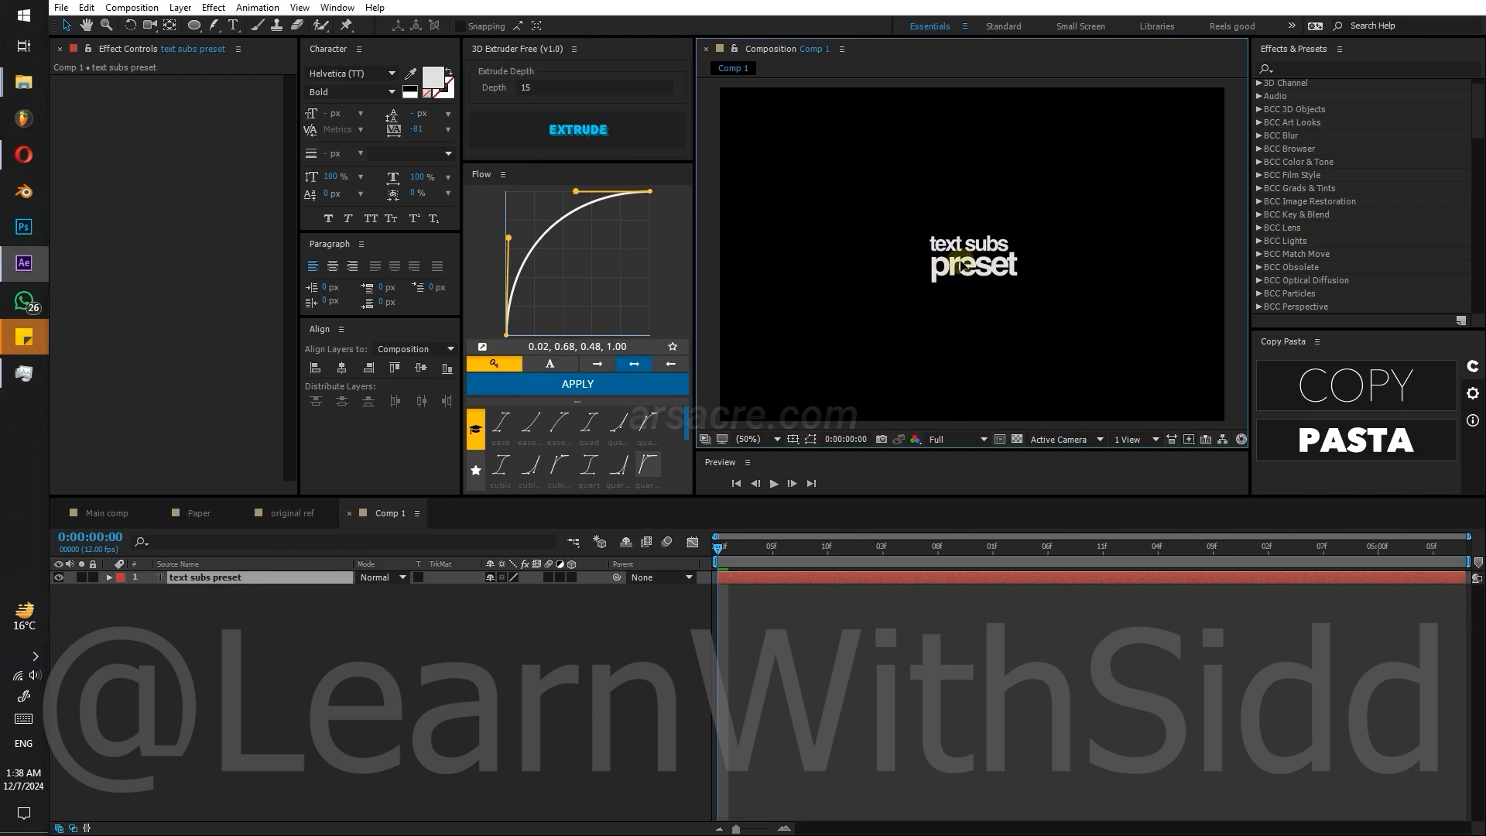
- Add an Opacity animator to the "text subs preset" layer
left_click(109, 578)
left_click(600, 591)
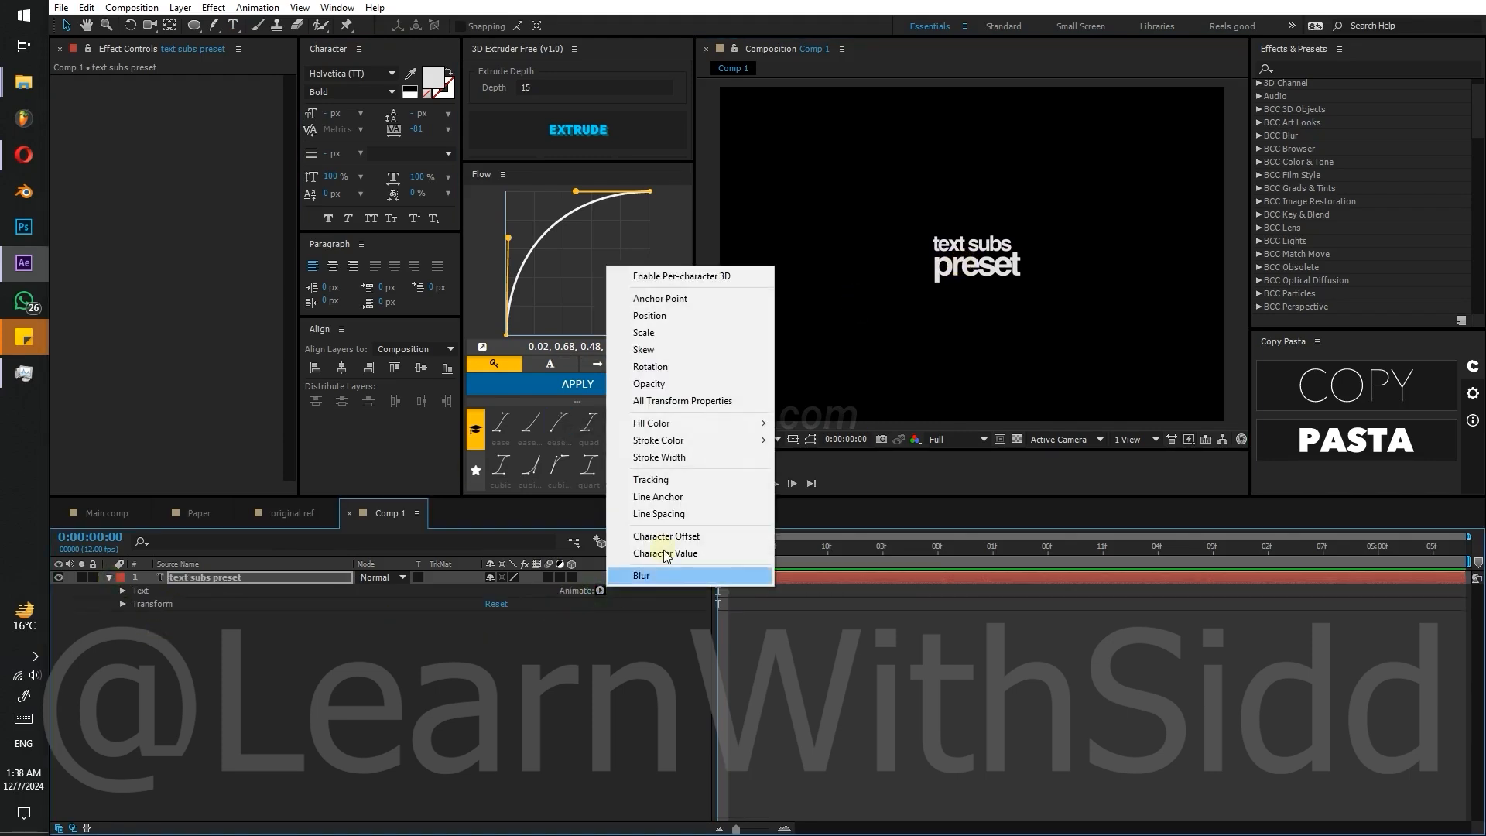
left_click(648, 383)
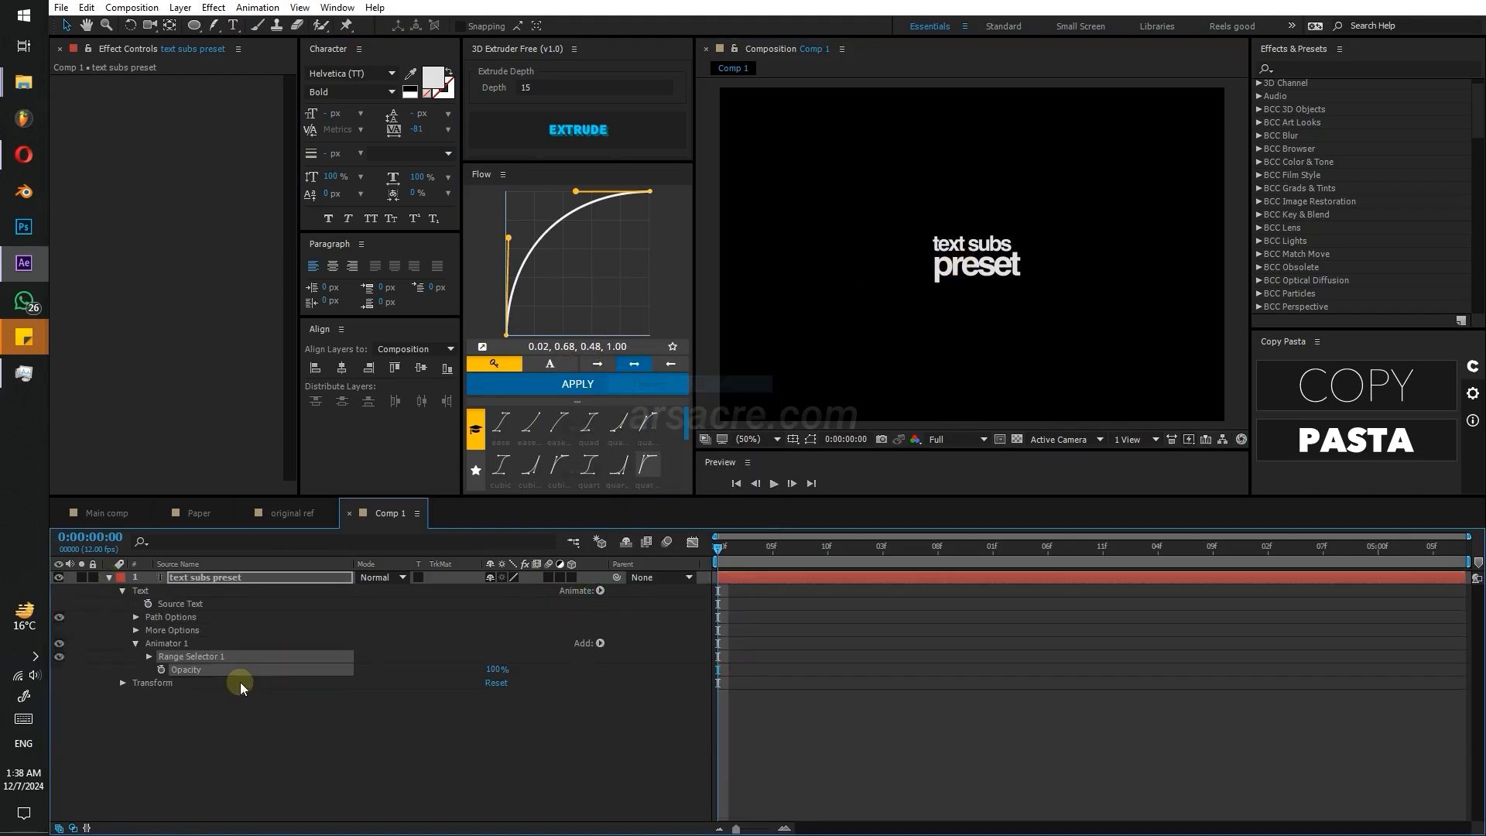
- Configure Range Selector 1's advanced options with the Ramp Up shape, Ease Low 100% and Ease High 32%
left_click(149, 656)
mouse_move(279, 497)
left_mouse_down()
mouse_move(279, 441)
mouse_move(280, 468)
left_mouse_up()
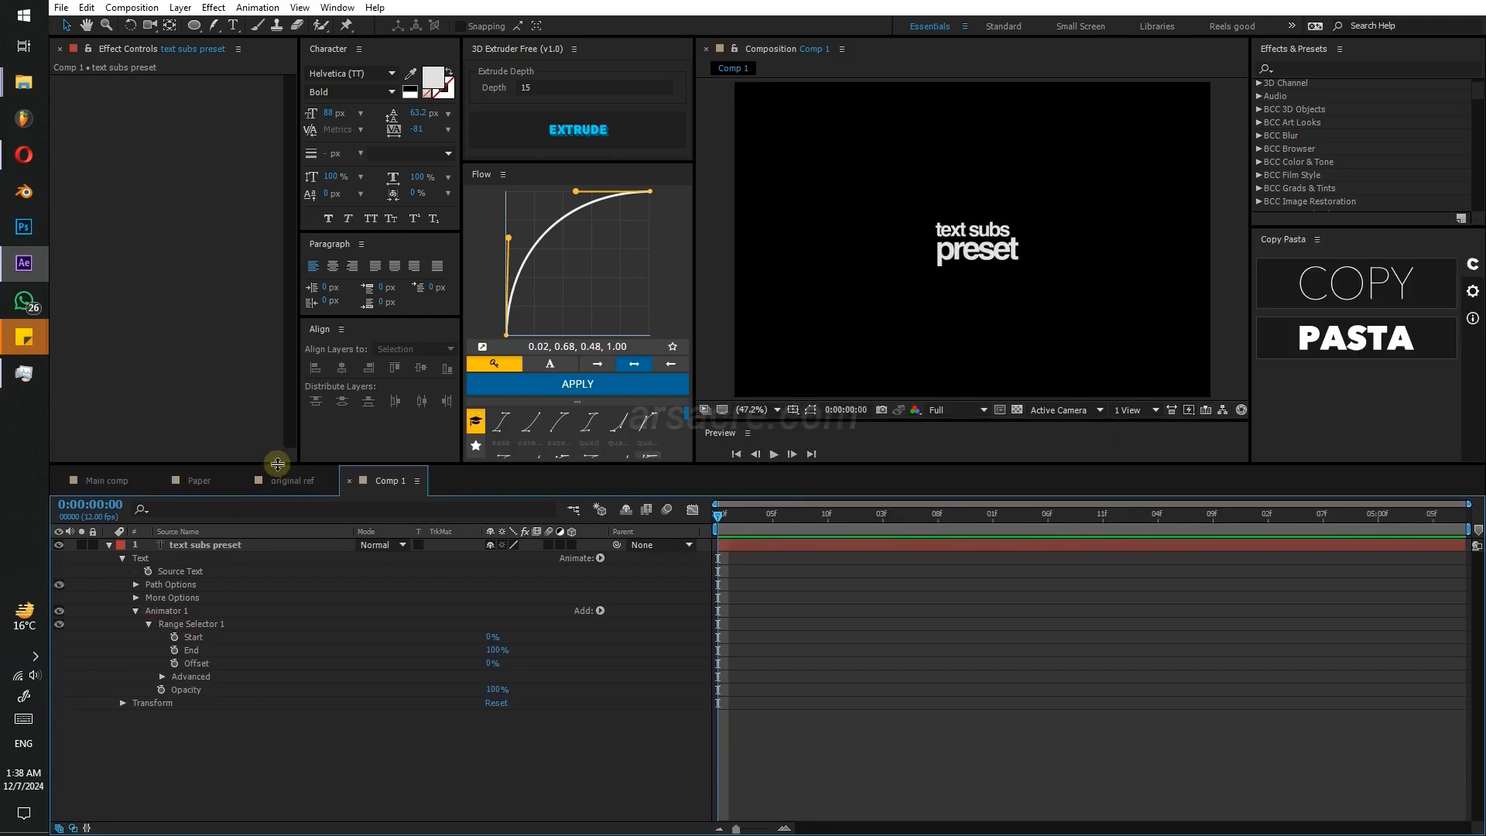
left_click(163, 677)
left_click(526, 743)
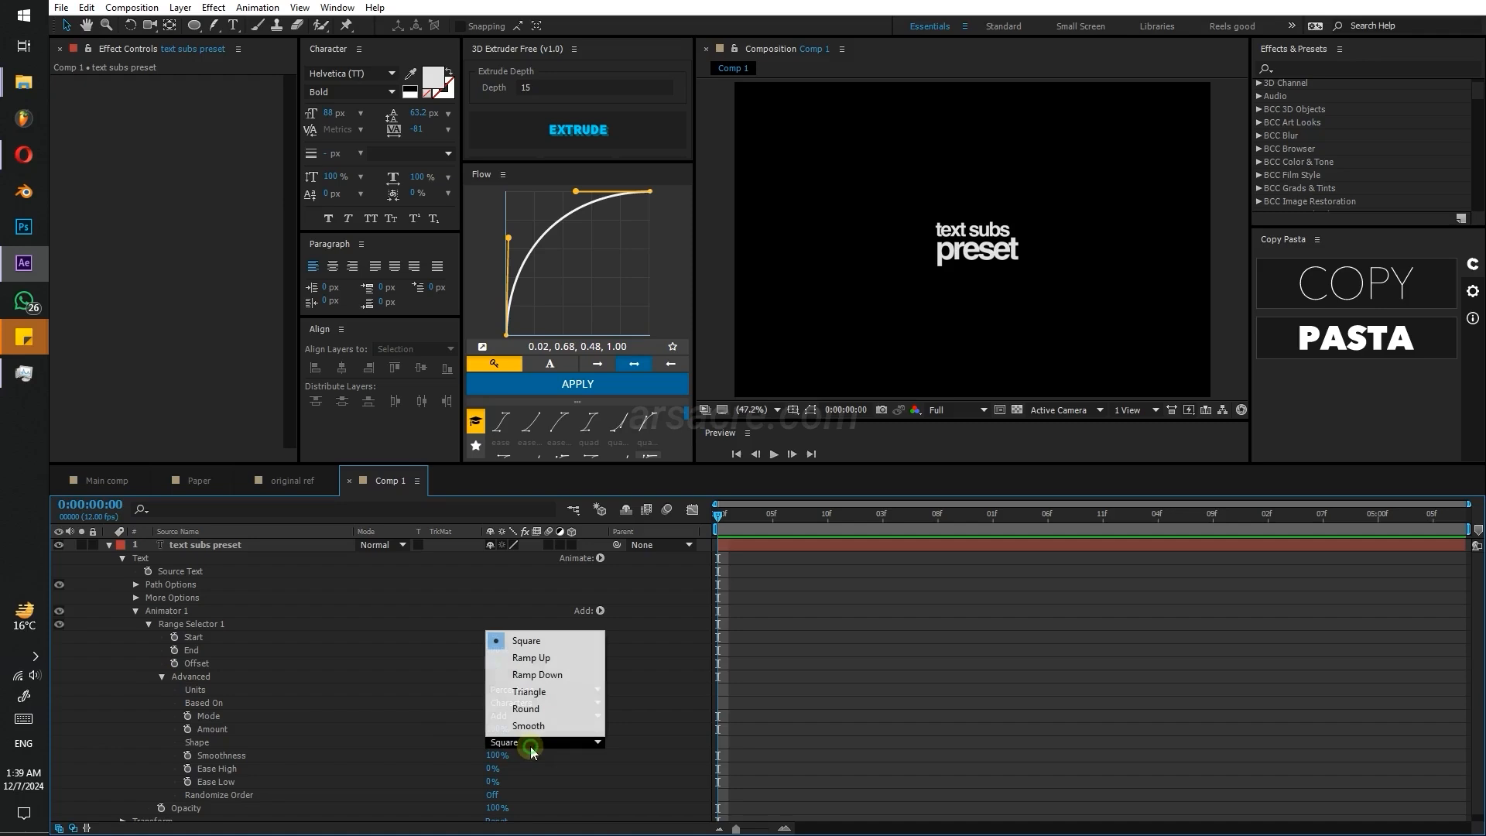
left_click(526, 657)
left_click_drag(492, 769, 678, 767)
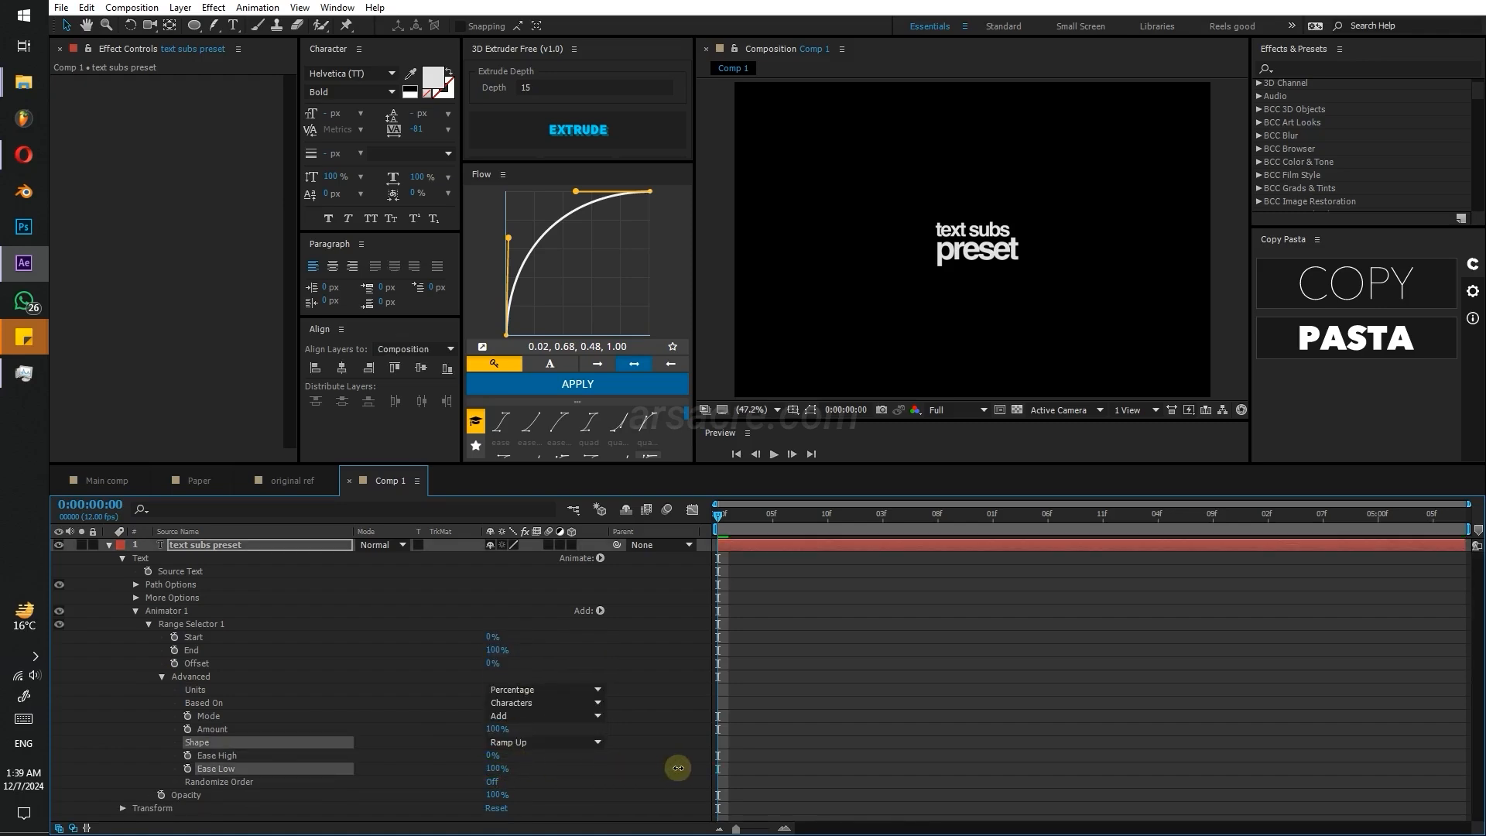
left_click(493, 755)
left_click_drag(488, 759, 516, 756)
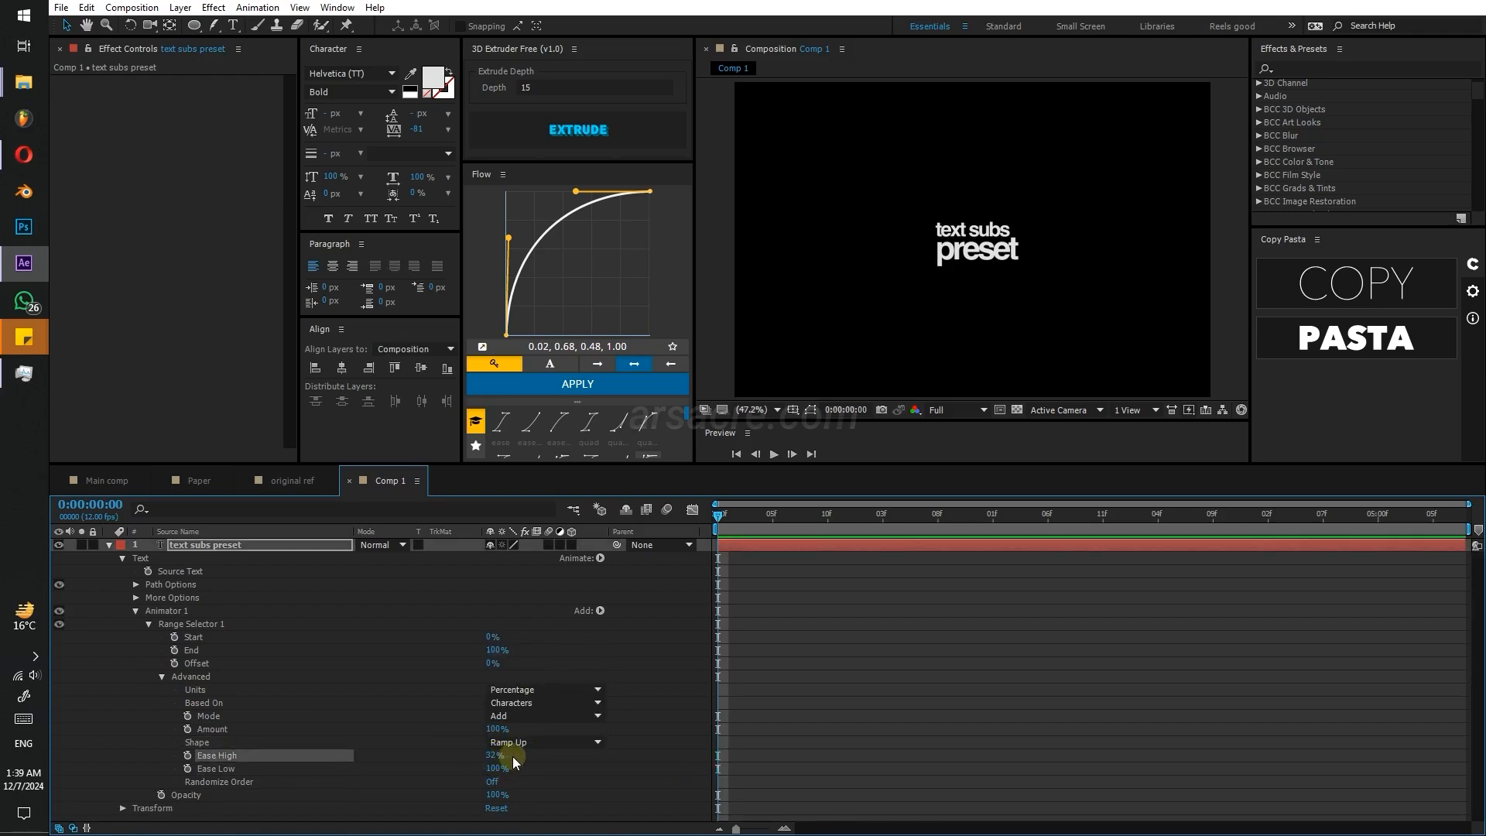
left_click(162, 676)
- Keyframe Range Selector 1's Offset, with -100% at the first frame and a second keyframe at about frame 11
left_click(174, 663)
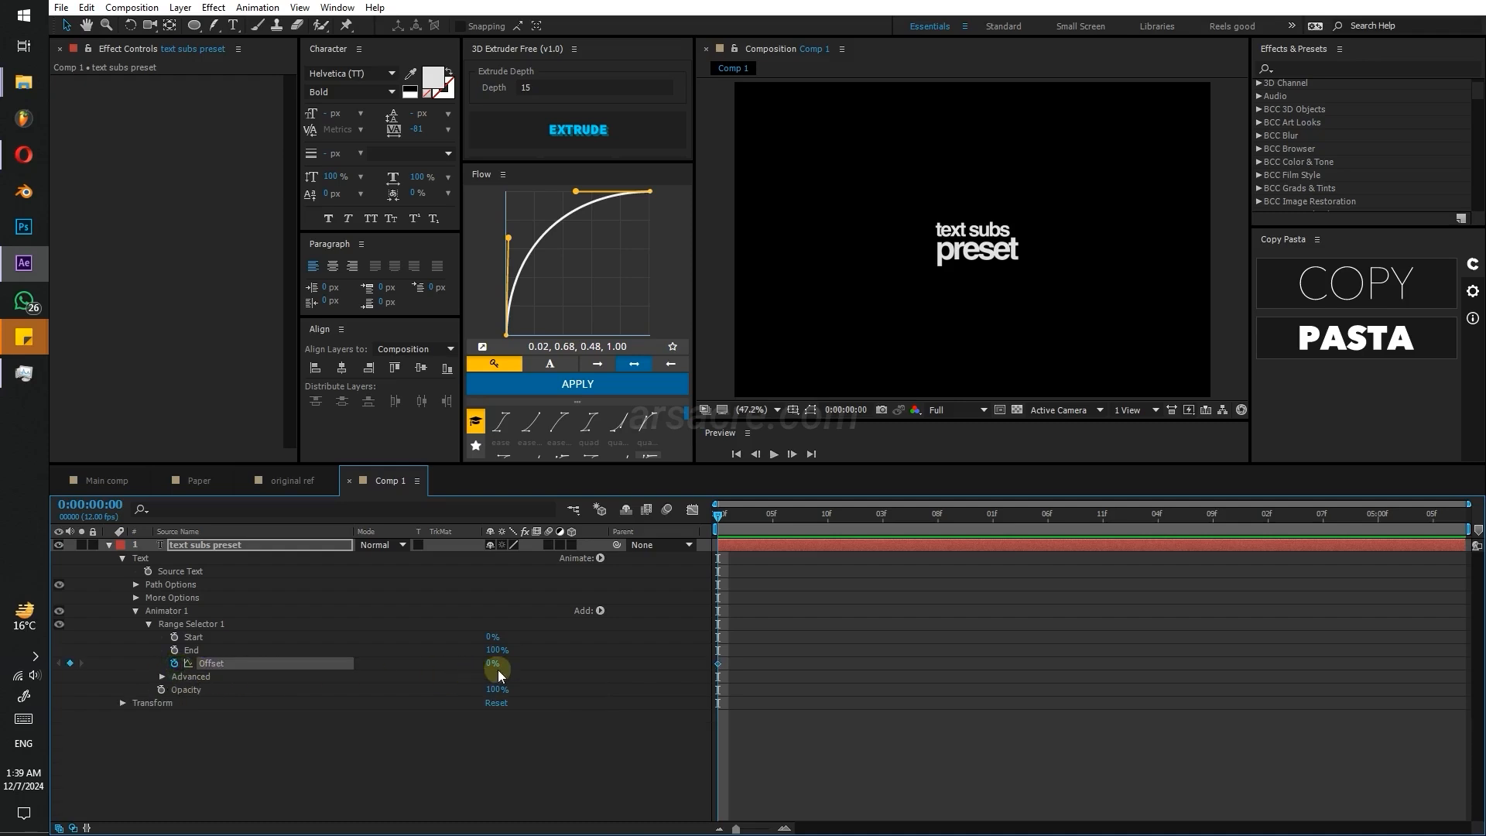
left_click_drag(491, 663, 840, 668)
left_click_drag(490, 663, 413, 664)
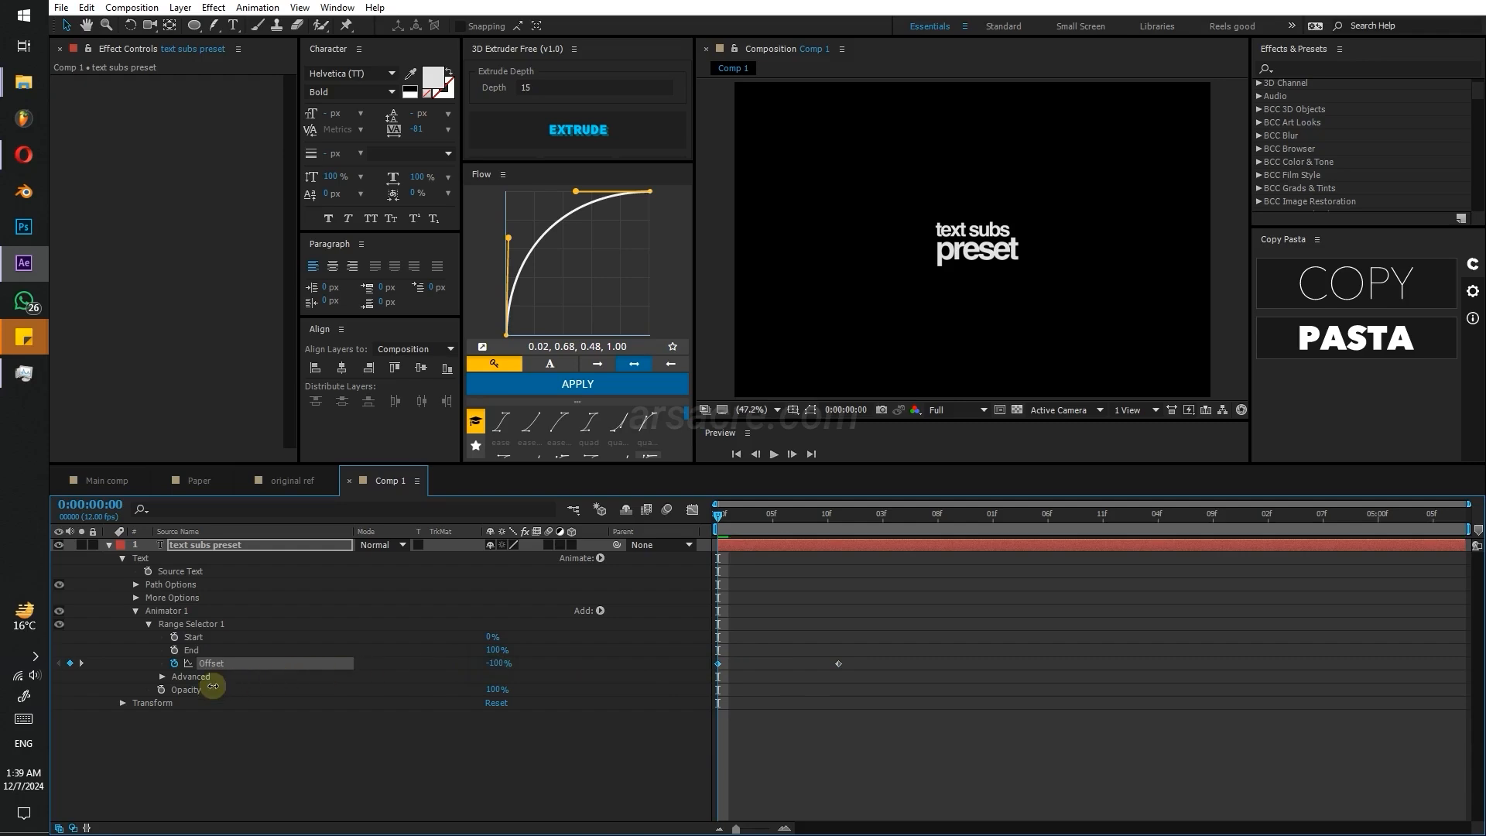
left_click(407, 766)
left_click_drag(749, 523, 623, 569)
left_click(511, 767)
- Set the animator's Opacity to 0% and play back the text reveal
left_click(185, 693)
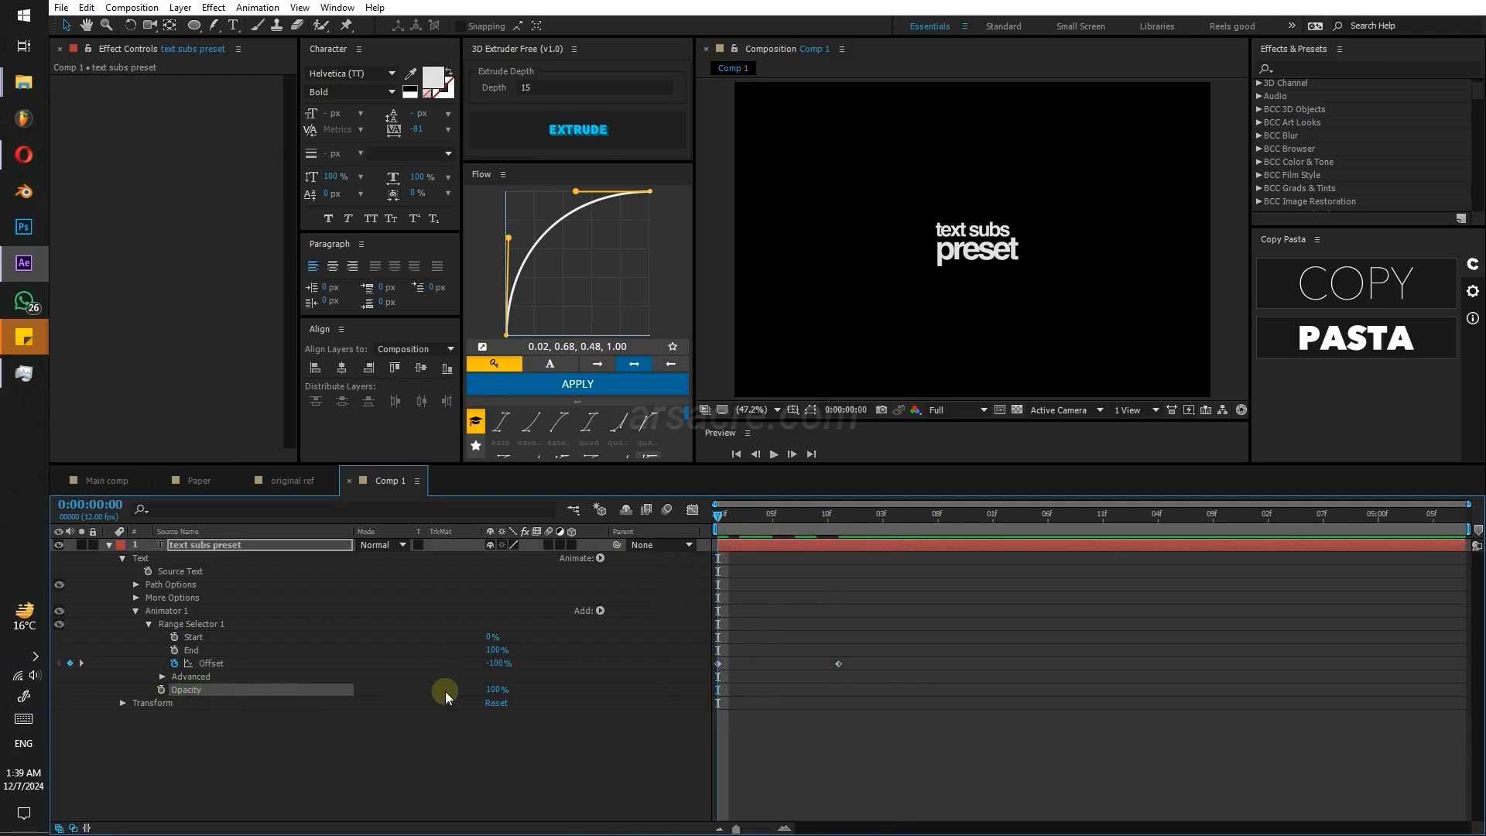
left_click_drag(492, 693, 282, 697)
key("space")
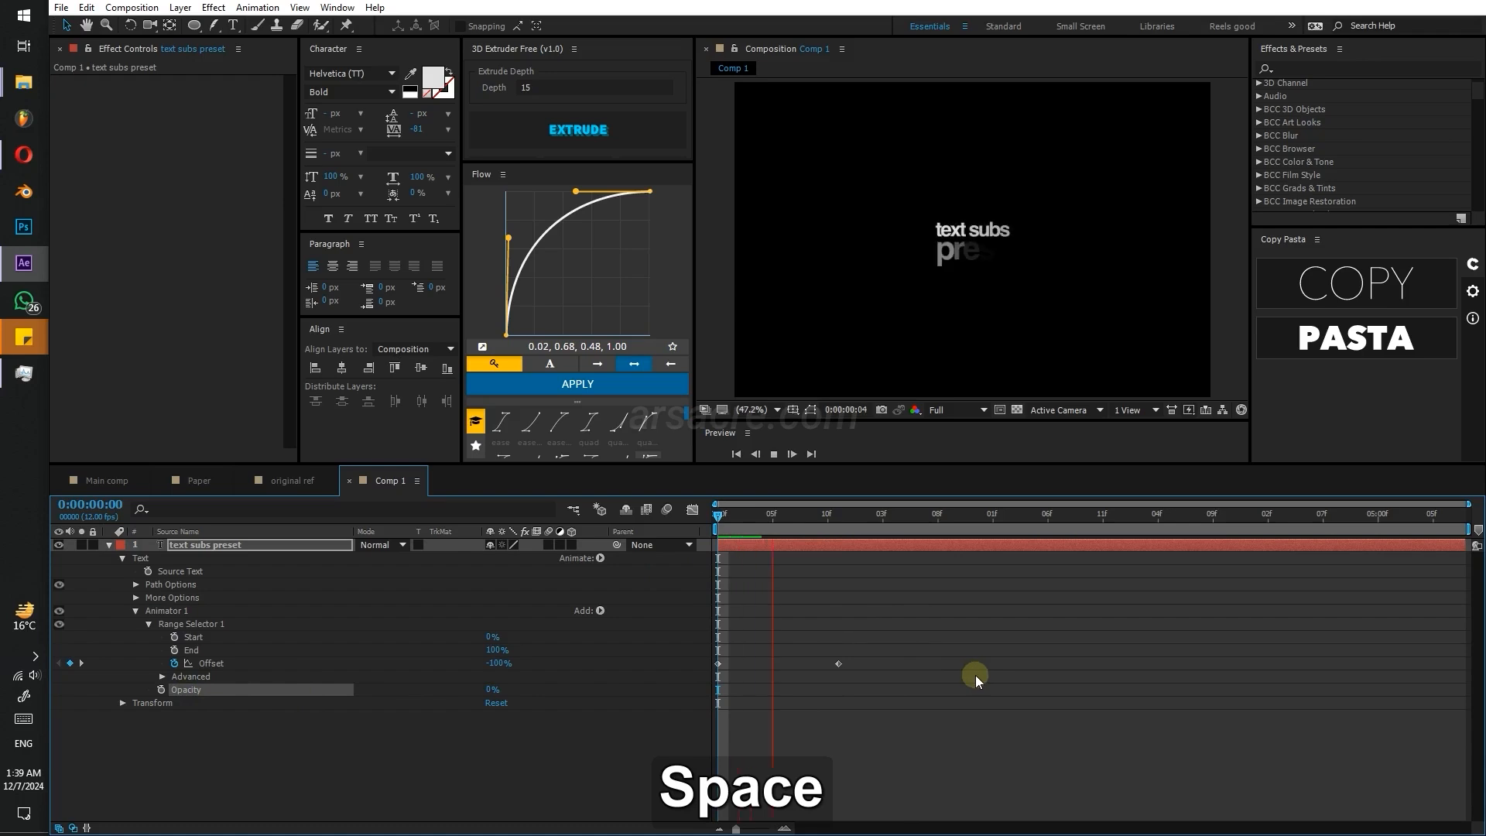
key("space")
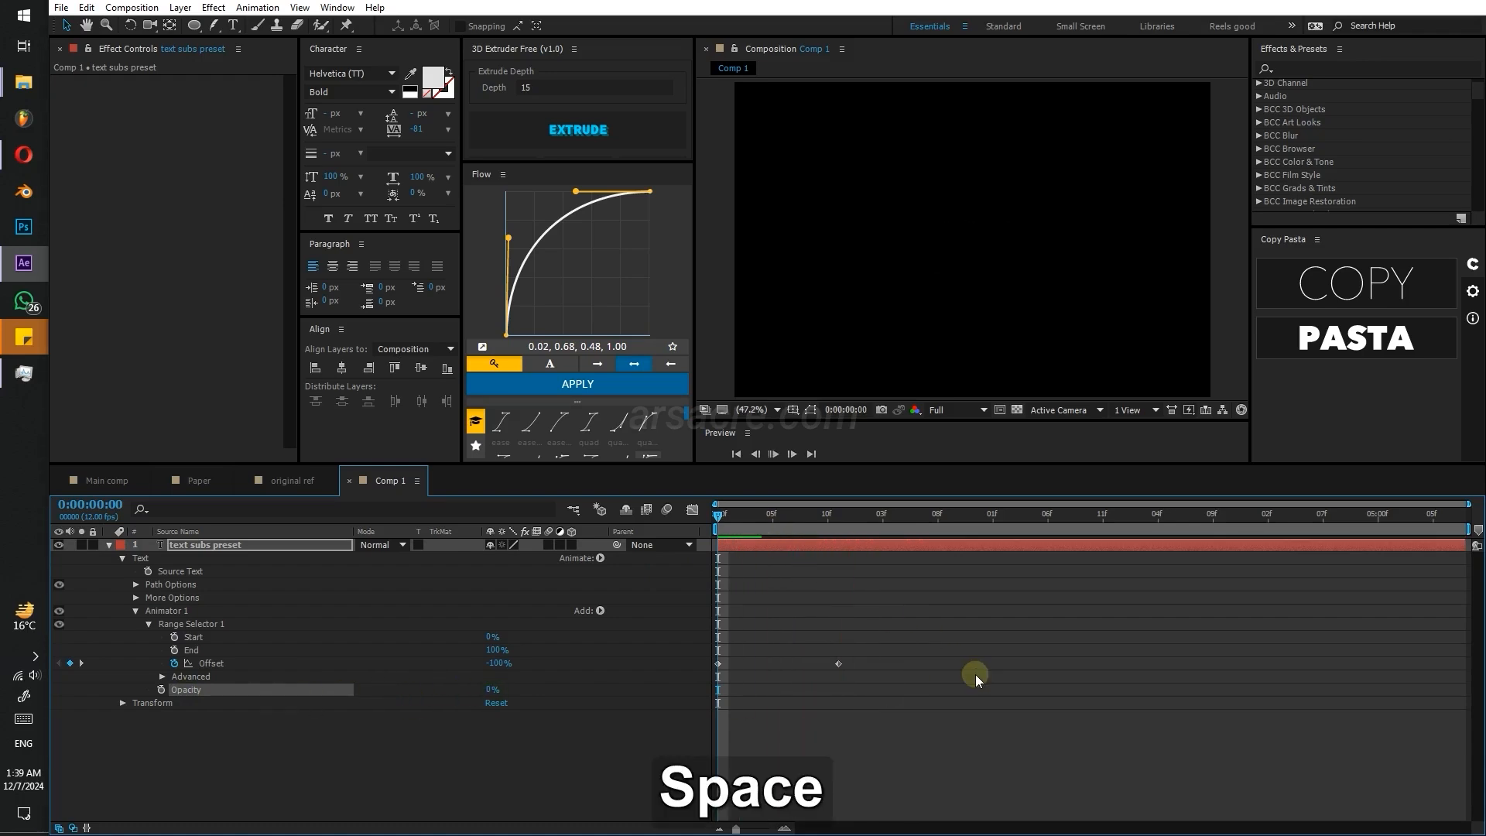
key("space")
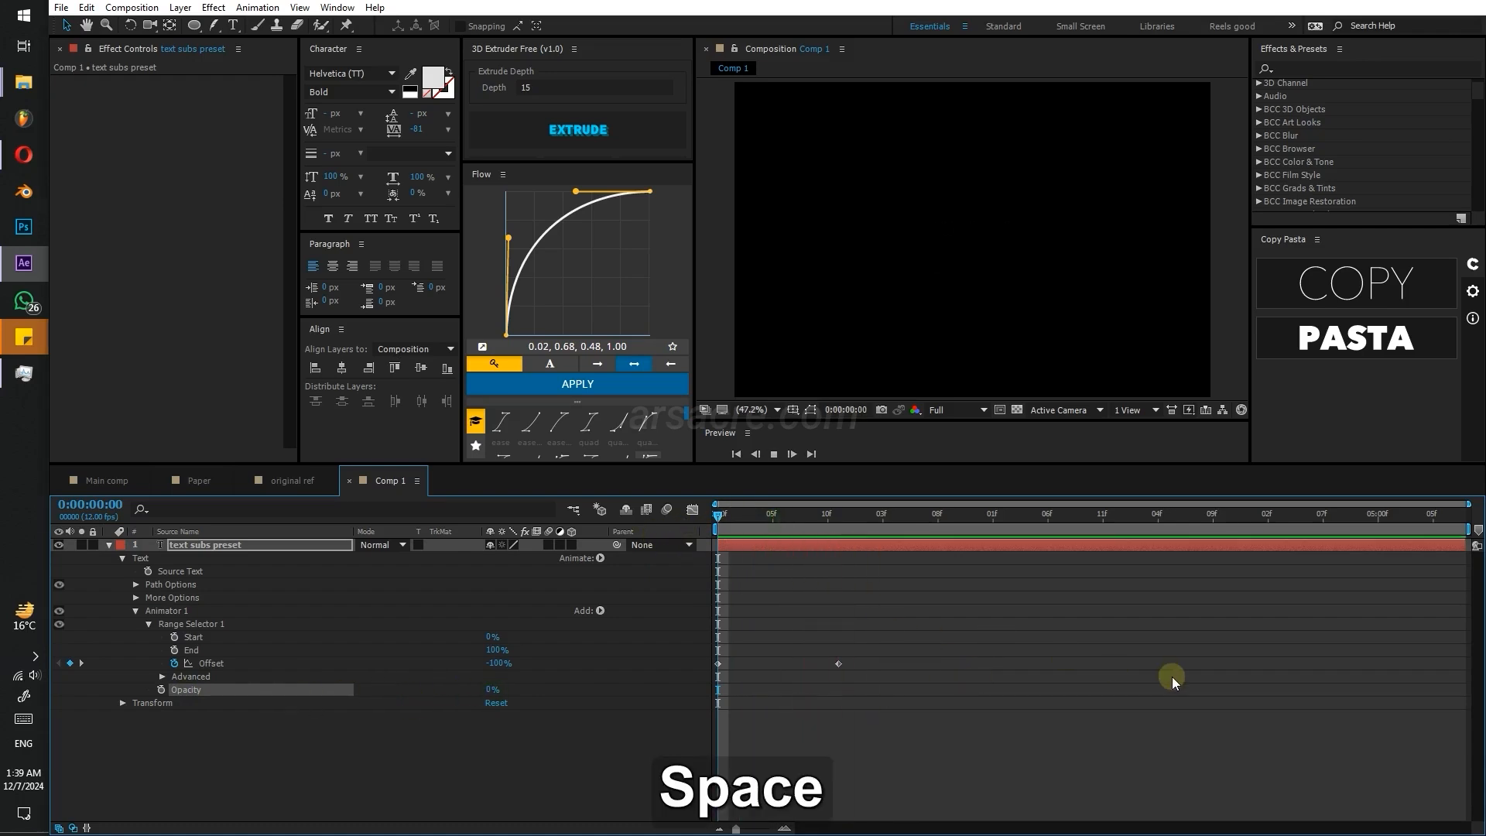
left_click(716, 523)
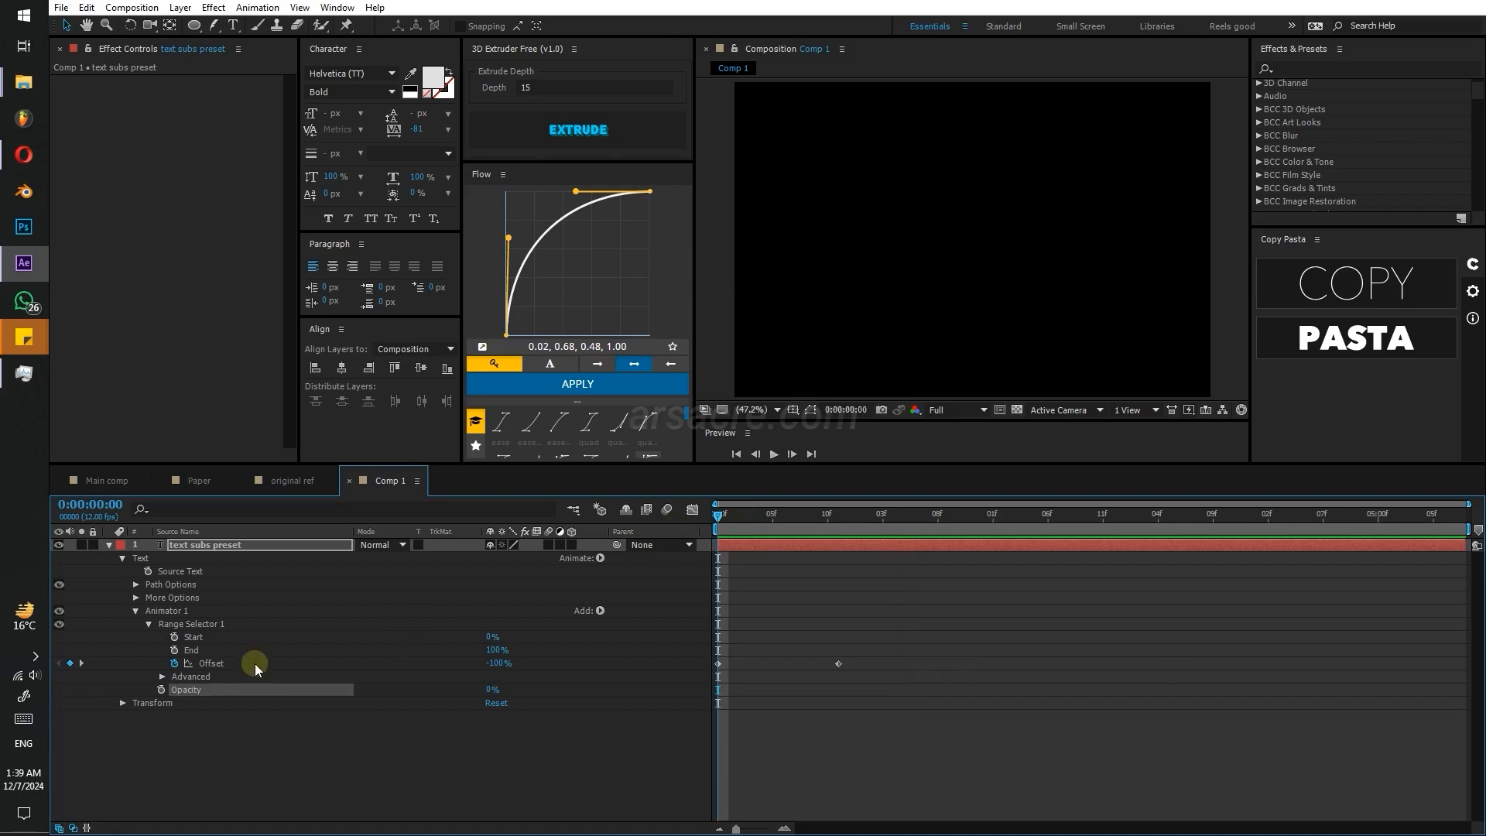
- Base Range Selector 1 on words and move the last Offset keyframe to about 0:00:01:09
left_click(163, 676)
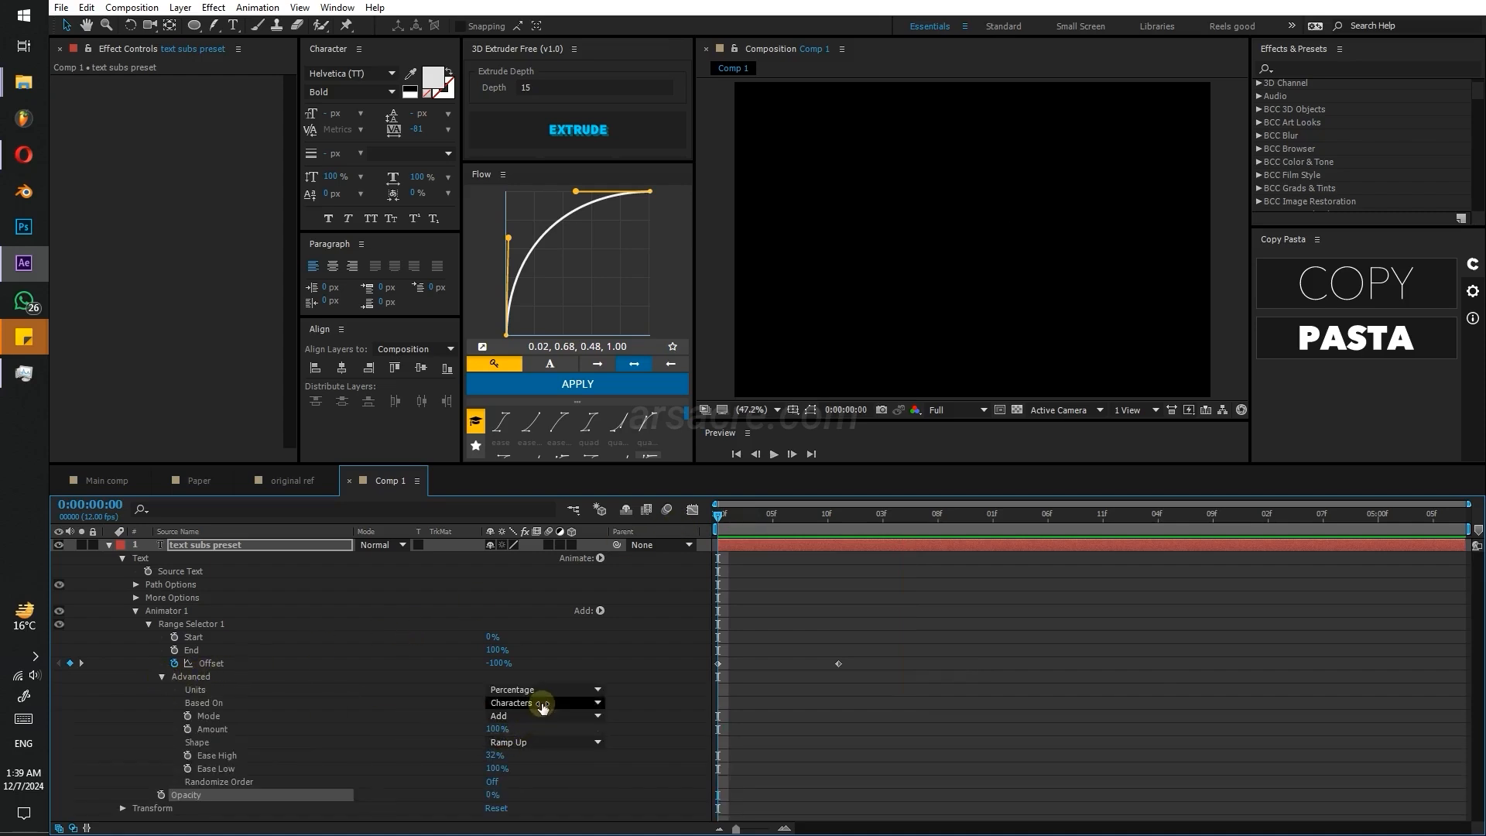
left_click(532, 703)
left_click(539, 739)
key("u")
key("space")
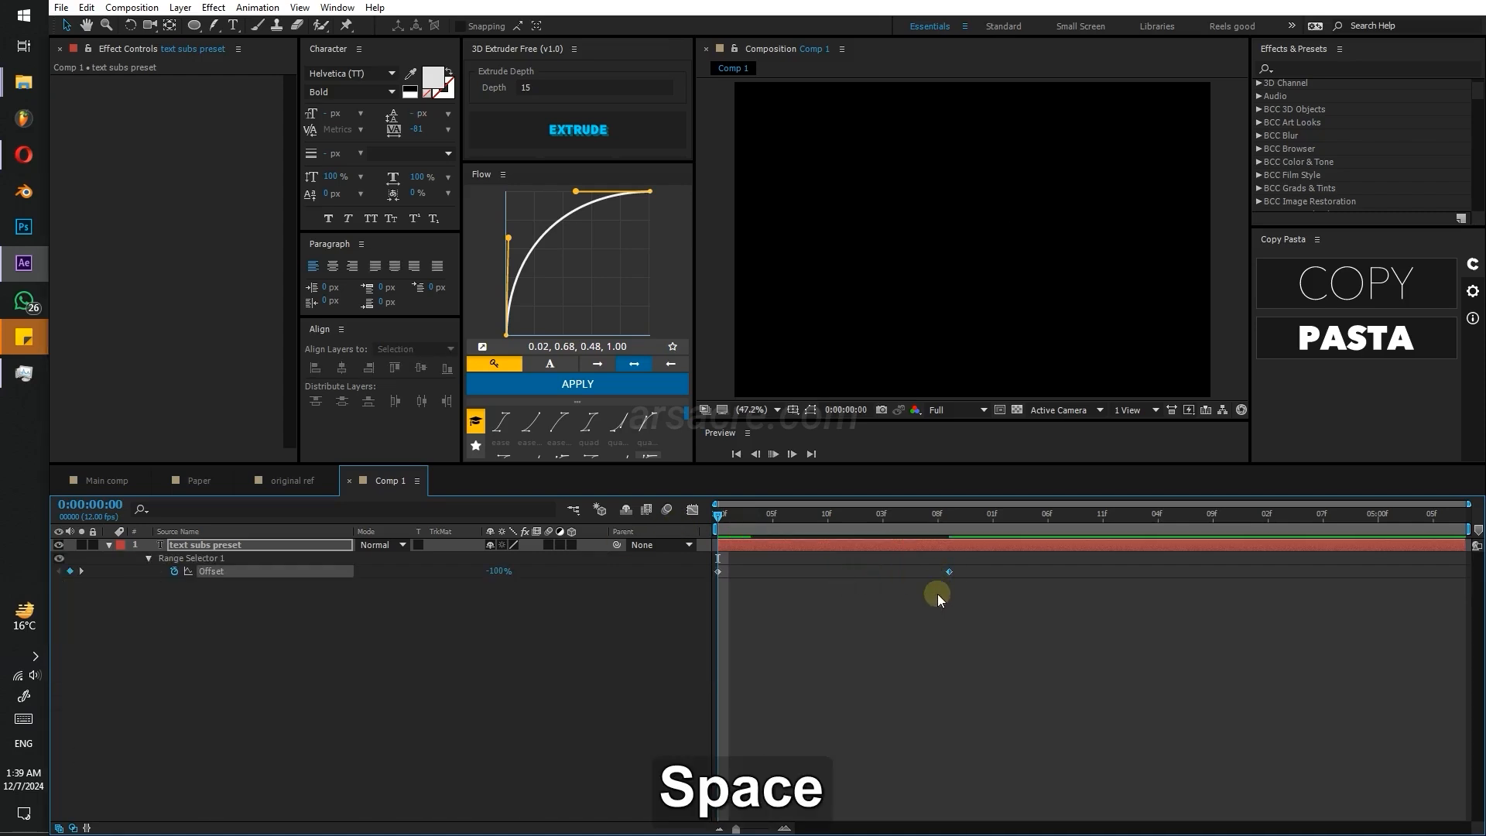
left_click_drag(813, 521, 704, 541)
- Add a Position property to Animator 1 of the text layer
left_click(219, 603)
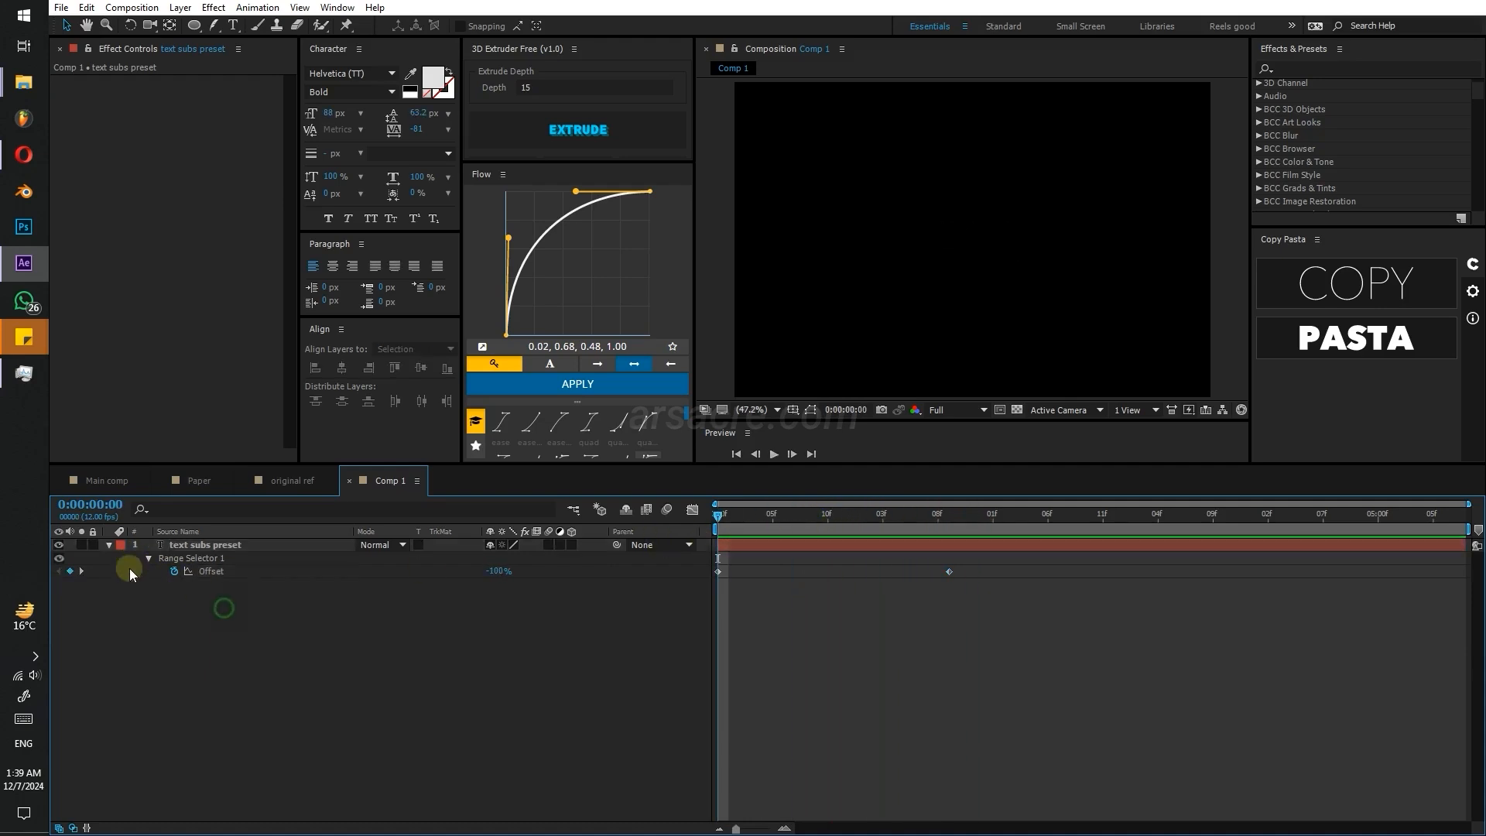
left_click(109, 545)
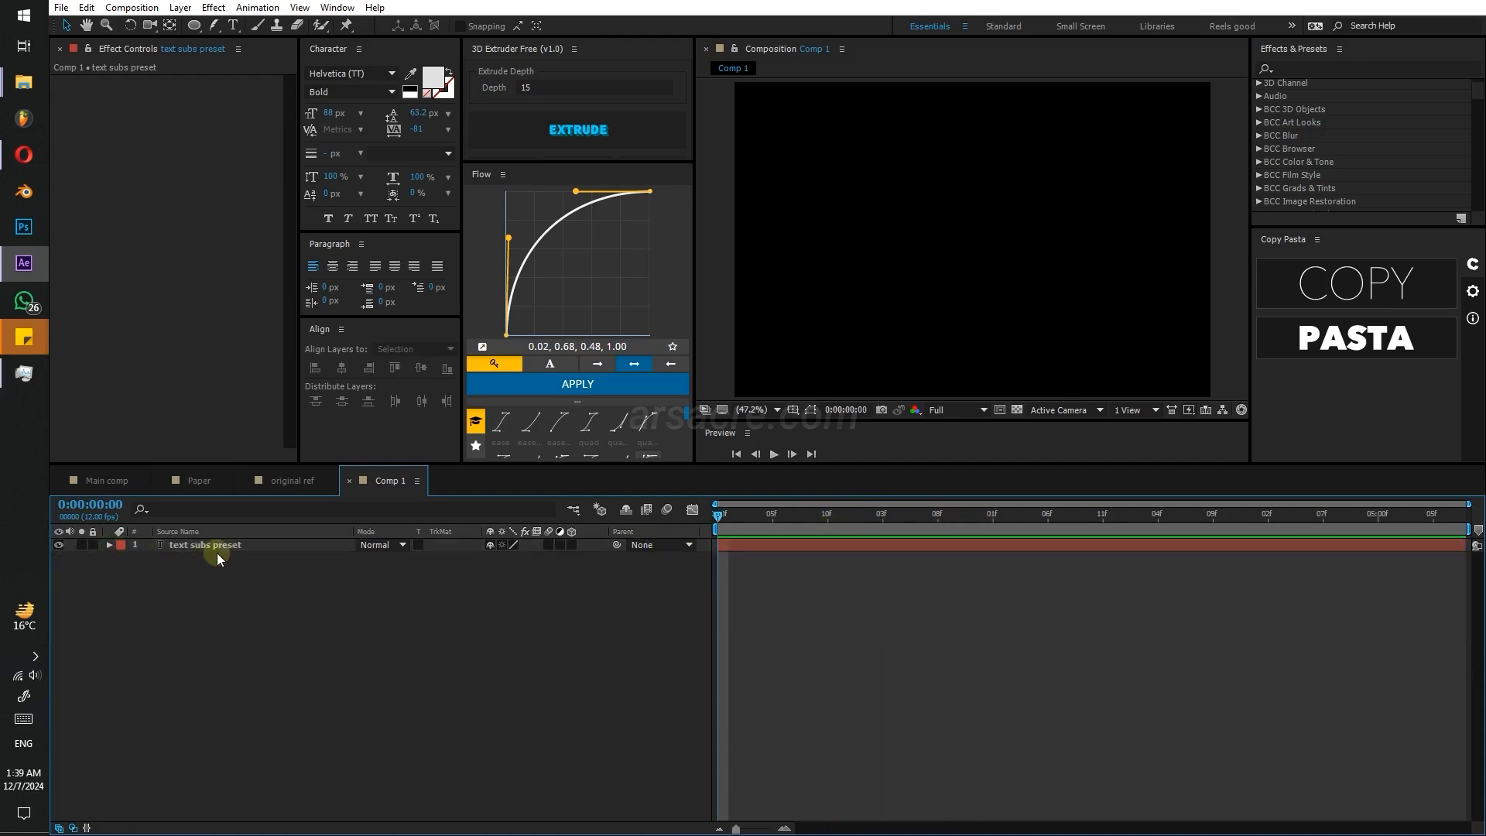
left_click(110, 545)
left_click(185, 677)
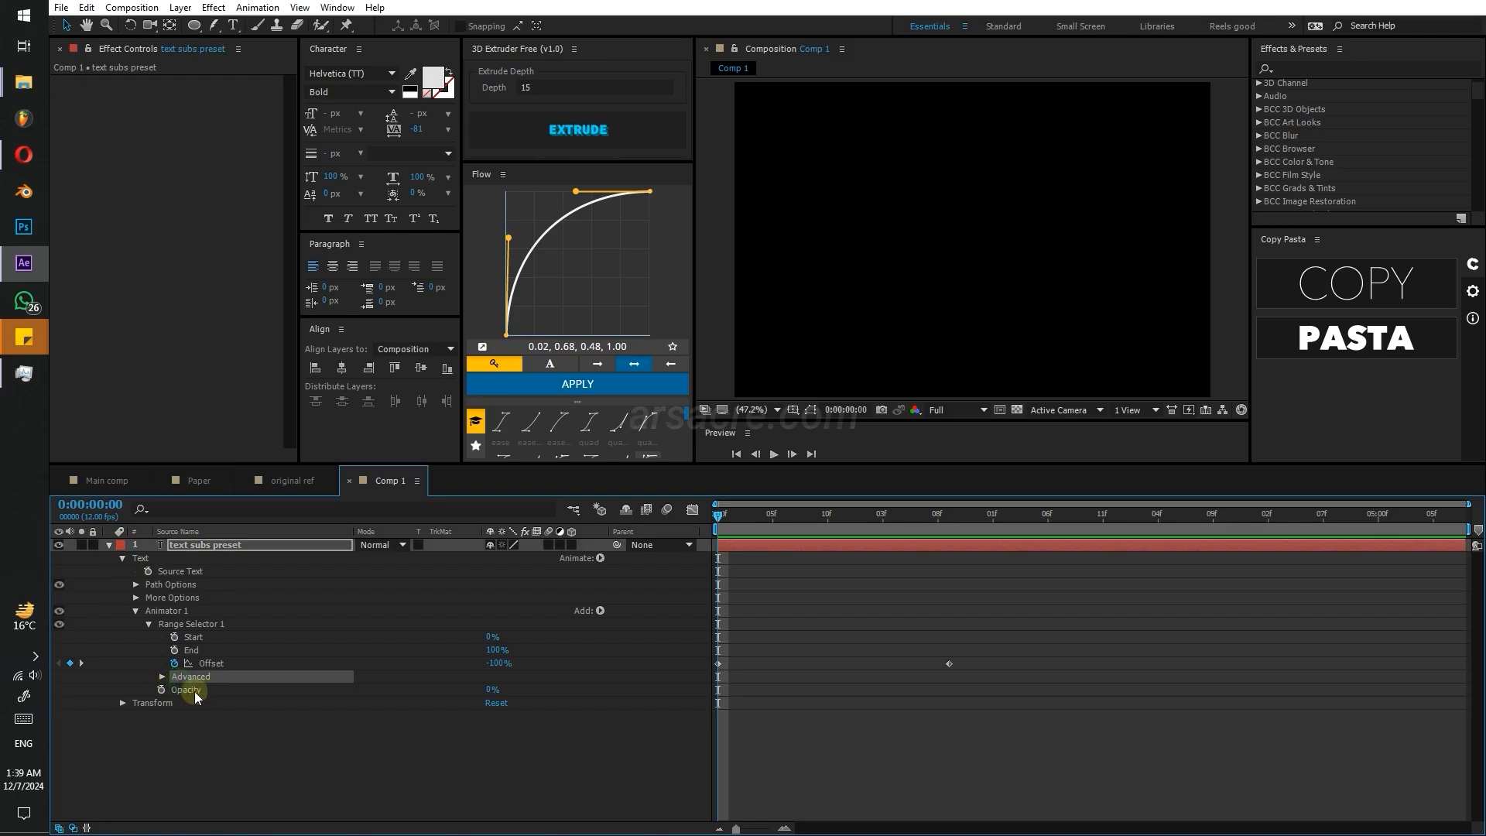
left_click(194, 691)
left_click(600, 611)
mouse_move(639, 617)
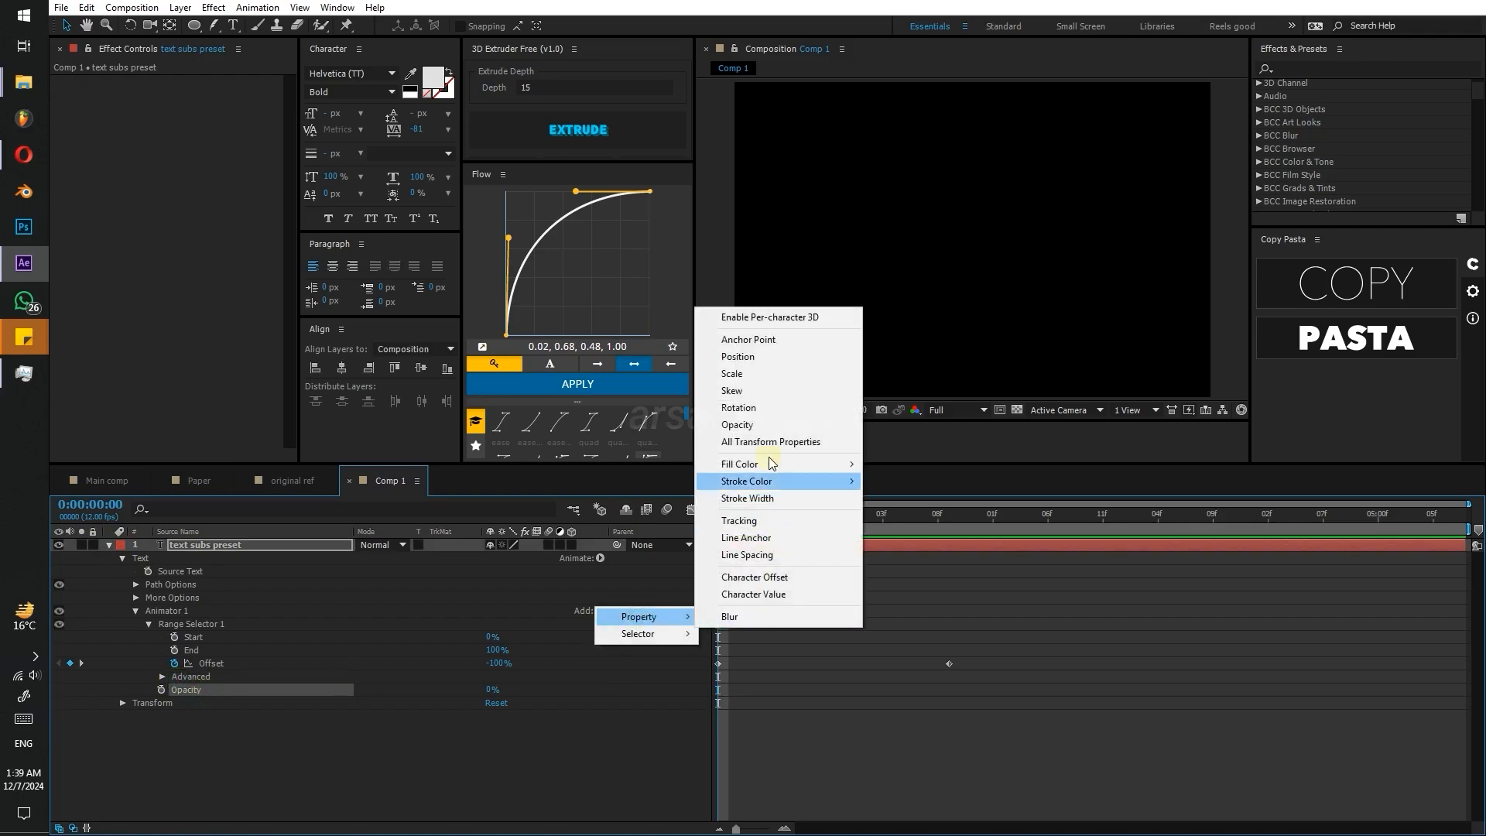
left_click(738, 357)
- Set the animator's Position to 0.0, 57.0 so the words rise into place from below
left_click_drag(501, 690, 570, 696)
key("space")
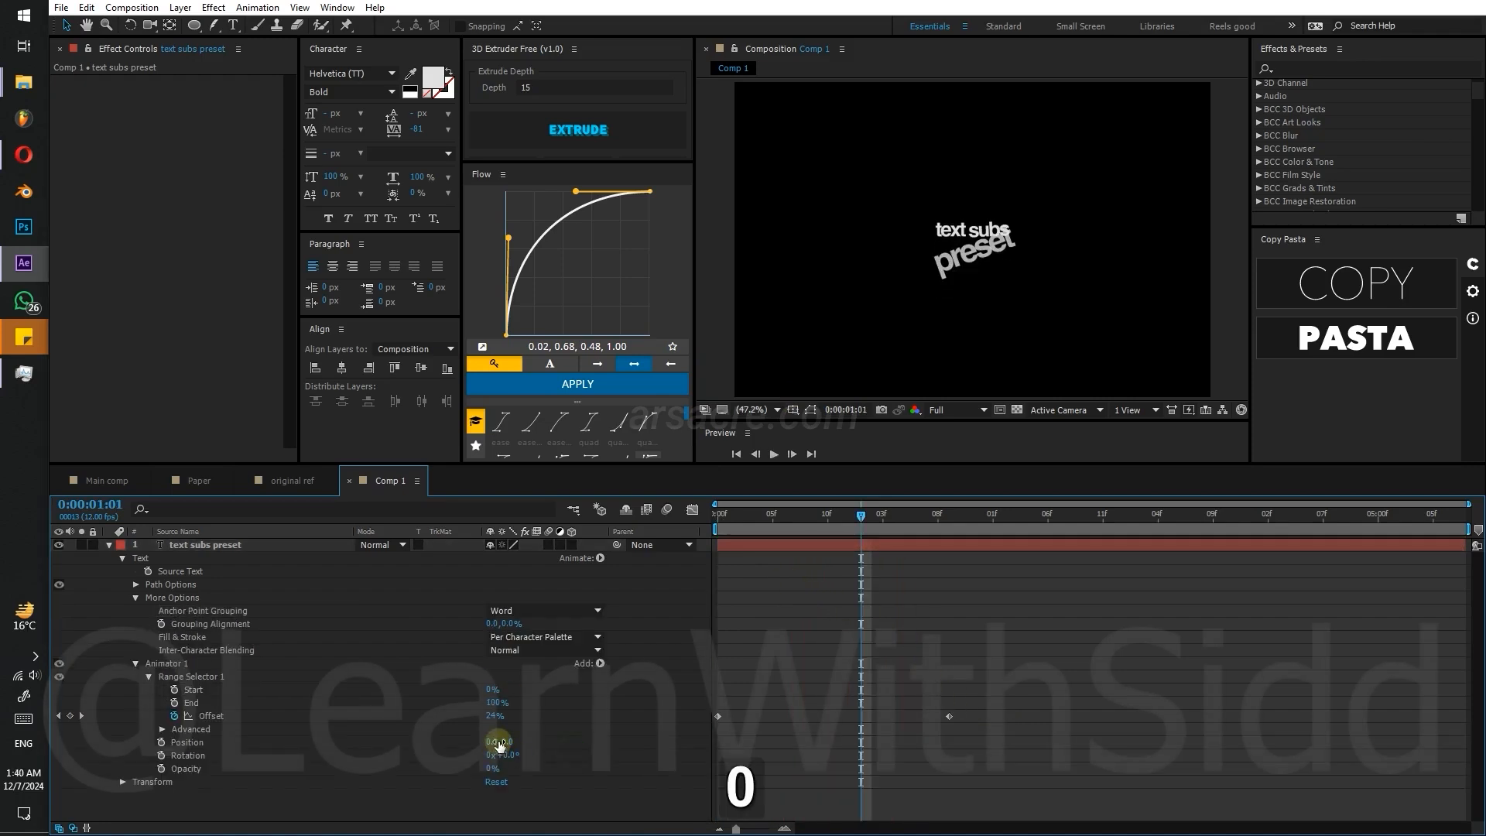
left_click_drag(487, 756, 542, 740)
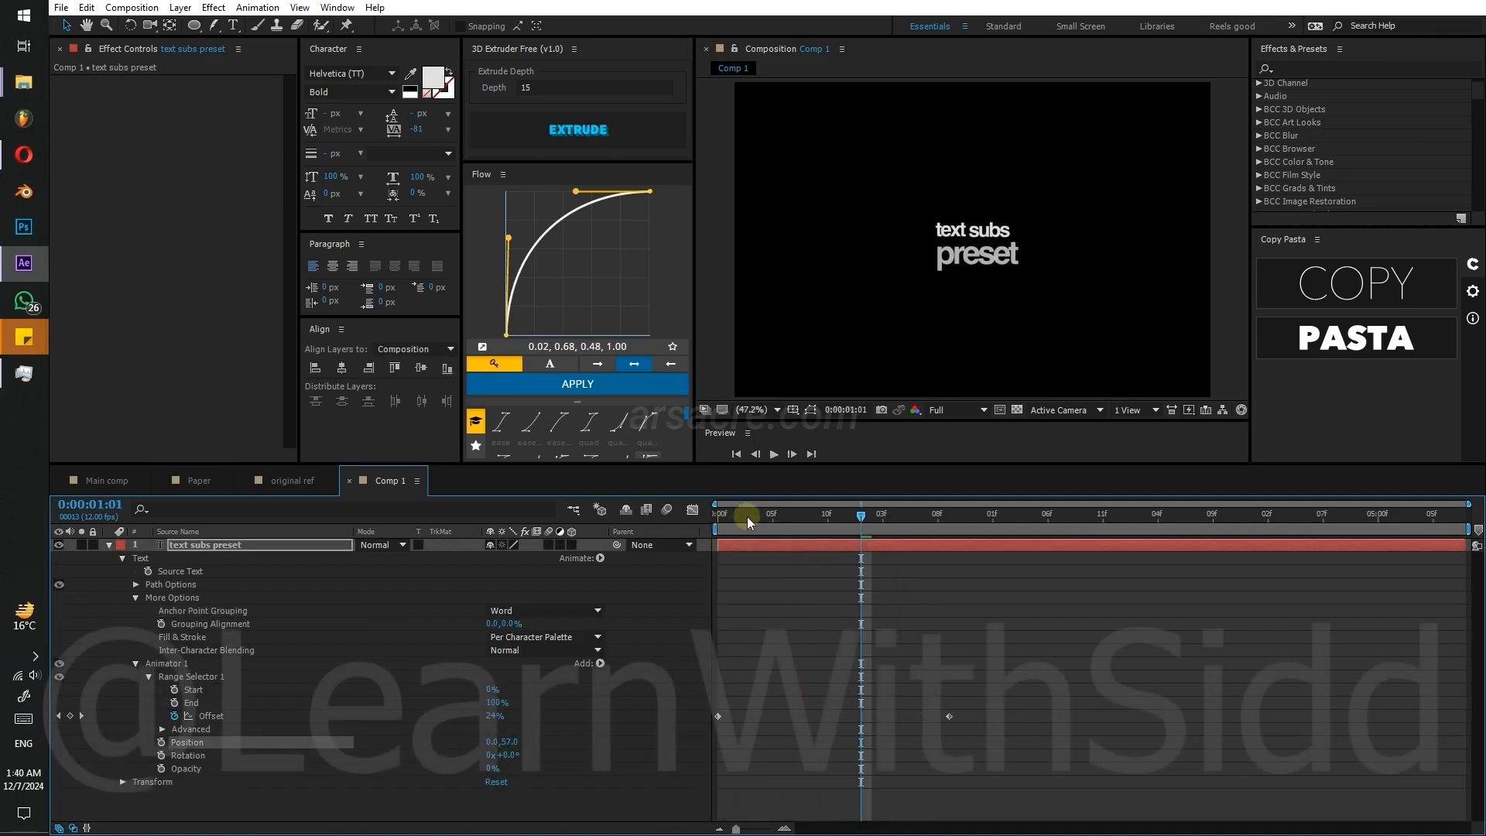
- Add a Blur property to Animator 1, set it to 59.0, 59.0, and play back the animation
left_click_drag(748, 522, 718, 515)
left_click(600, 663)
mouse_move(631, 667)
left_click(736, 671)
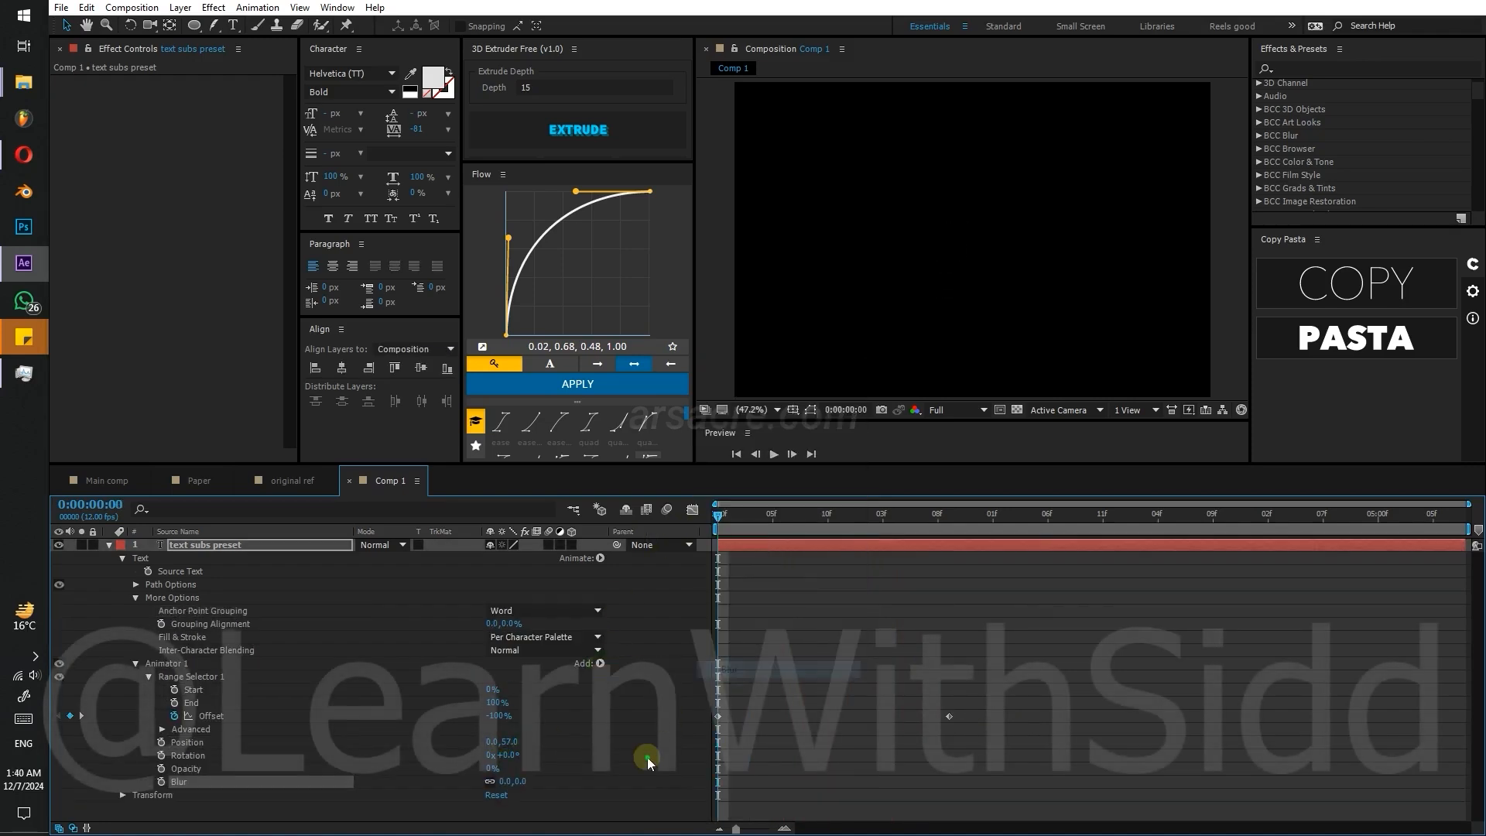
left_click_drag(521, 782, 594, 772)
key("space")
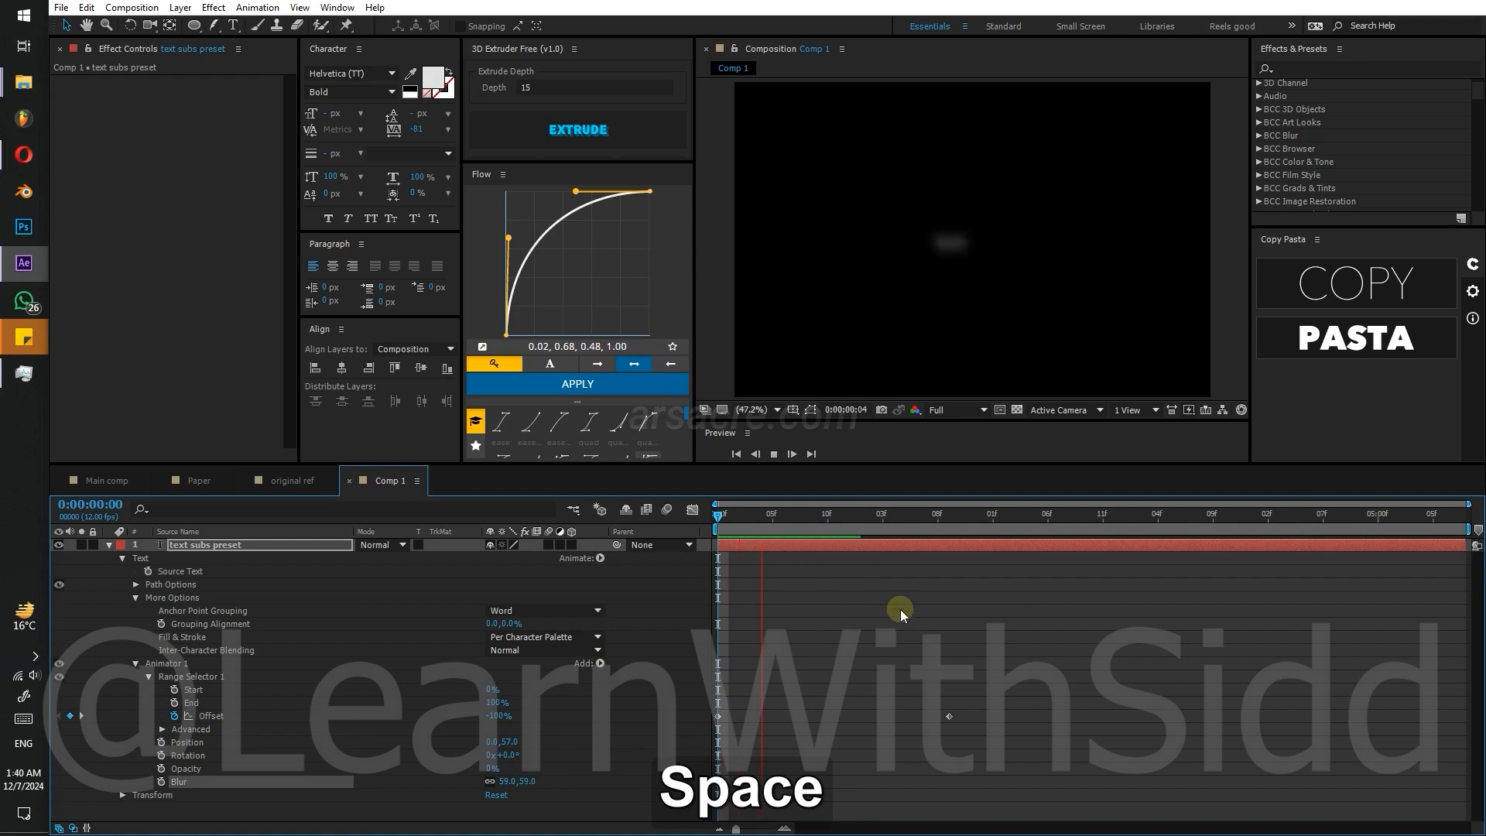
key("space")
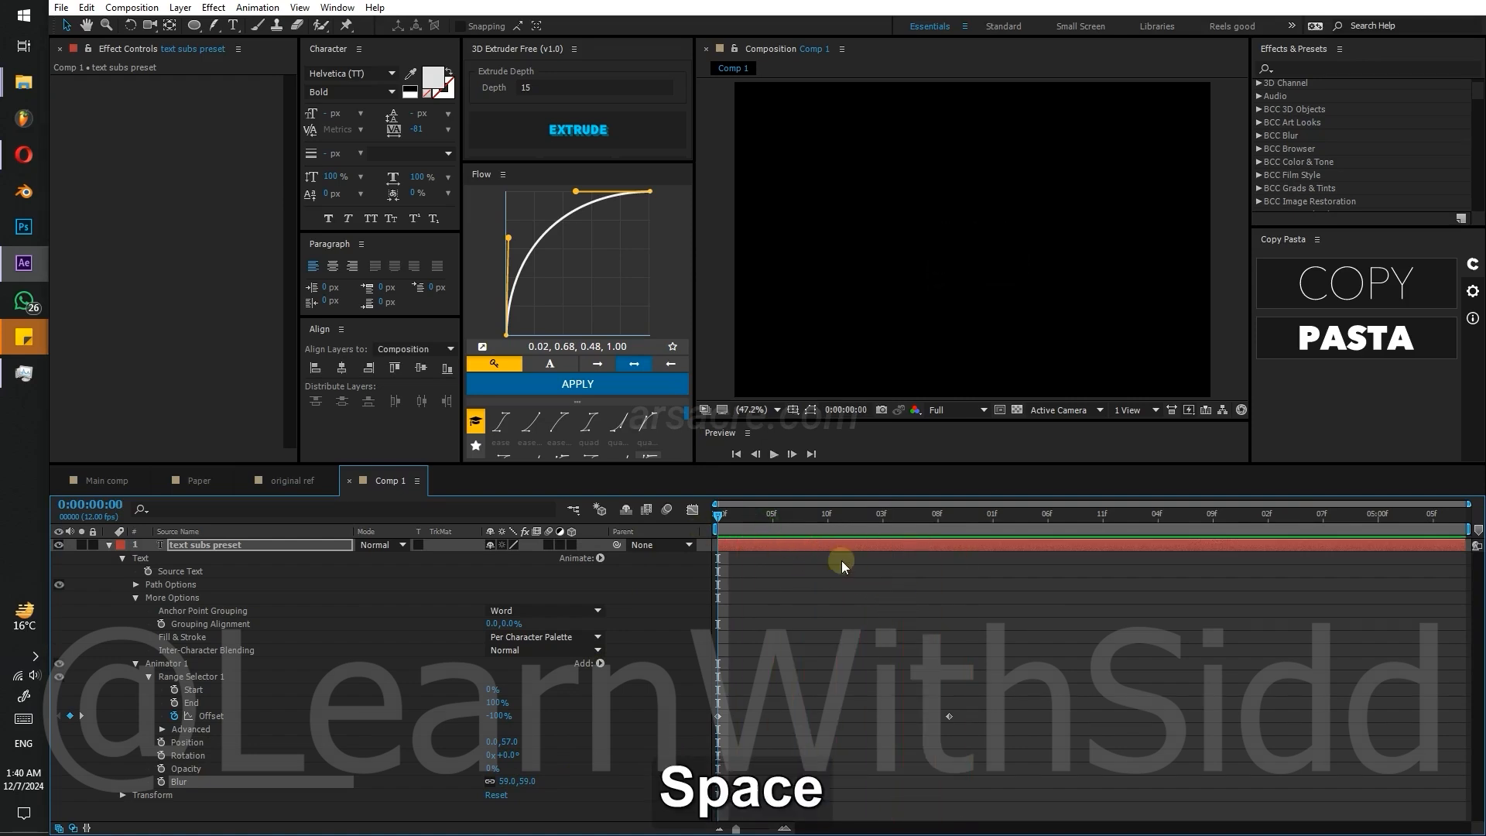
key("space")
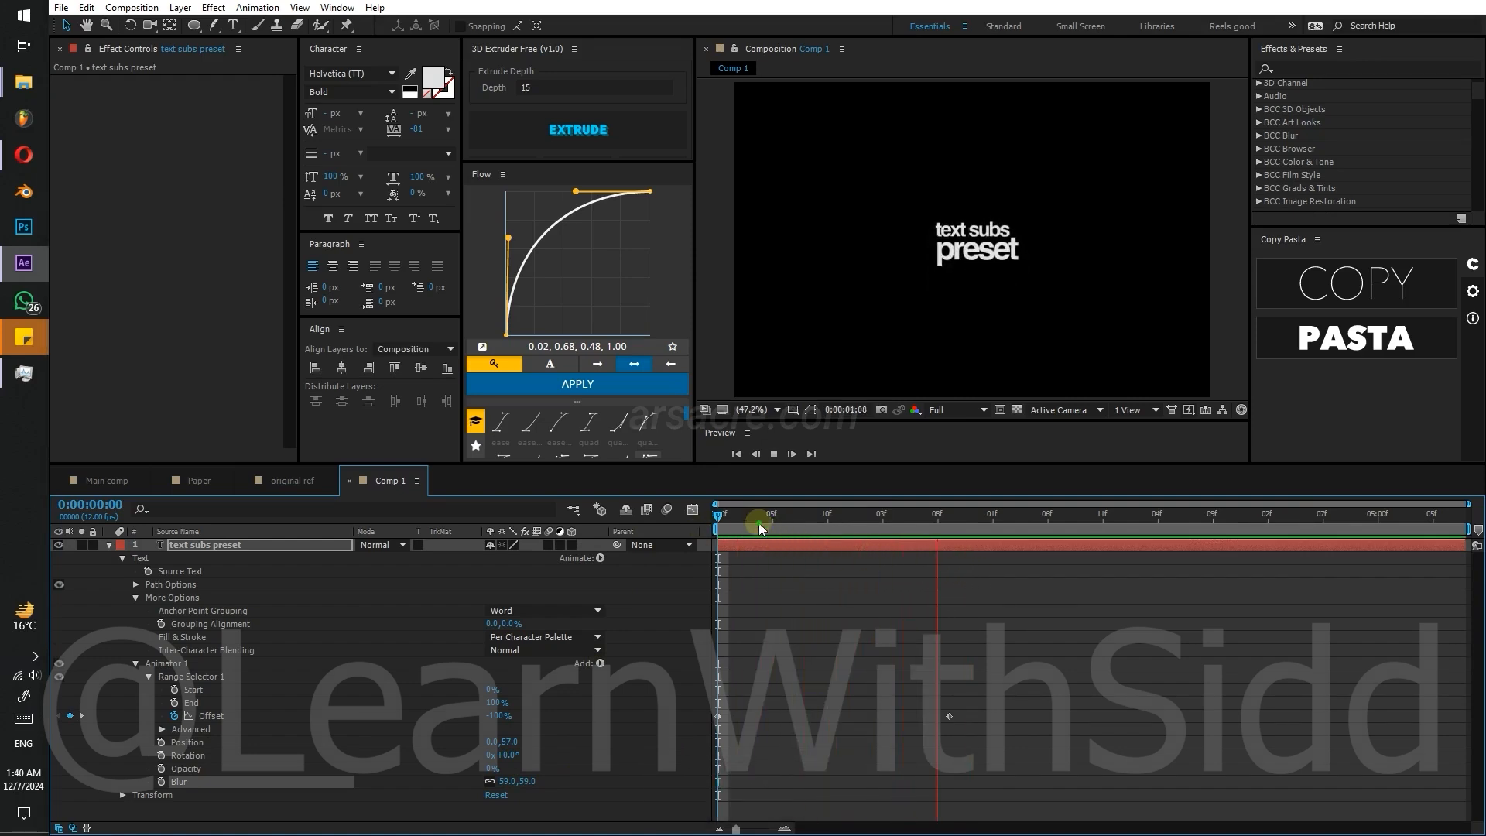
left_click(816, 515)
- Save the text layer's Animator 1 as an animation preset named "Sub text preset for course" in the User Presets folder
left_click(108, 545)
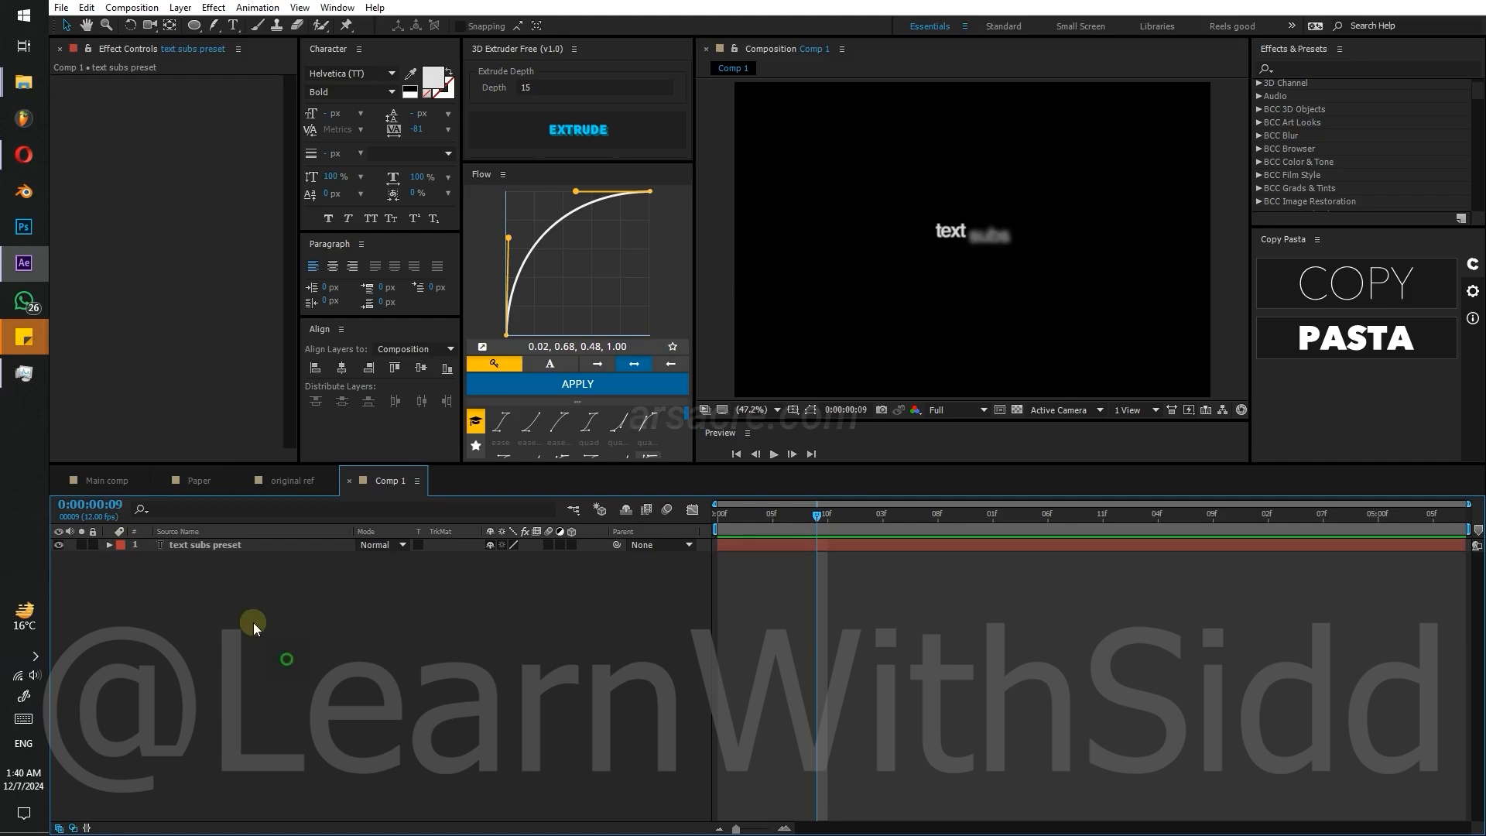
left_click(108, 546)
left_click(186, 613)
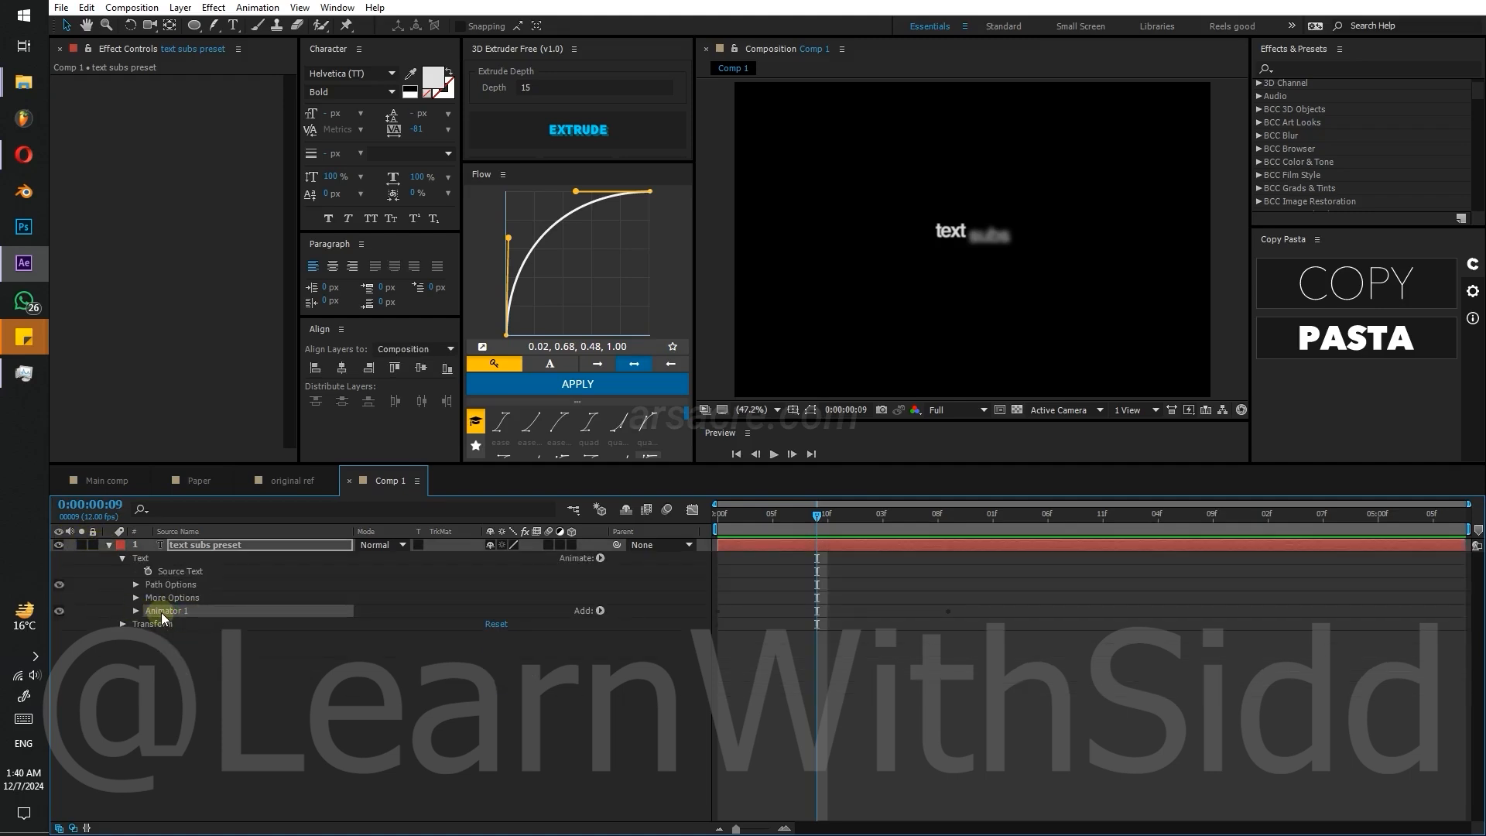
left_click_drag(161, 617, 1463, 220)
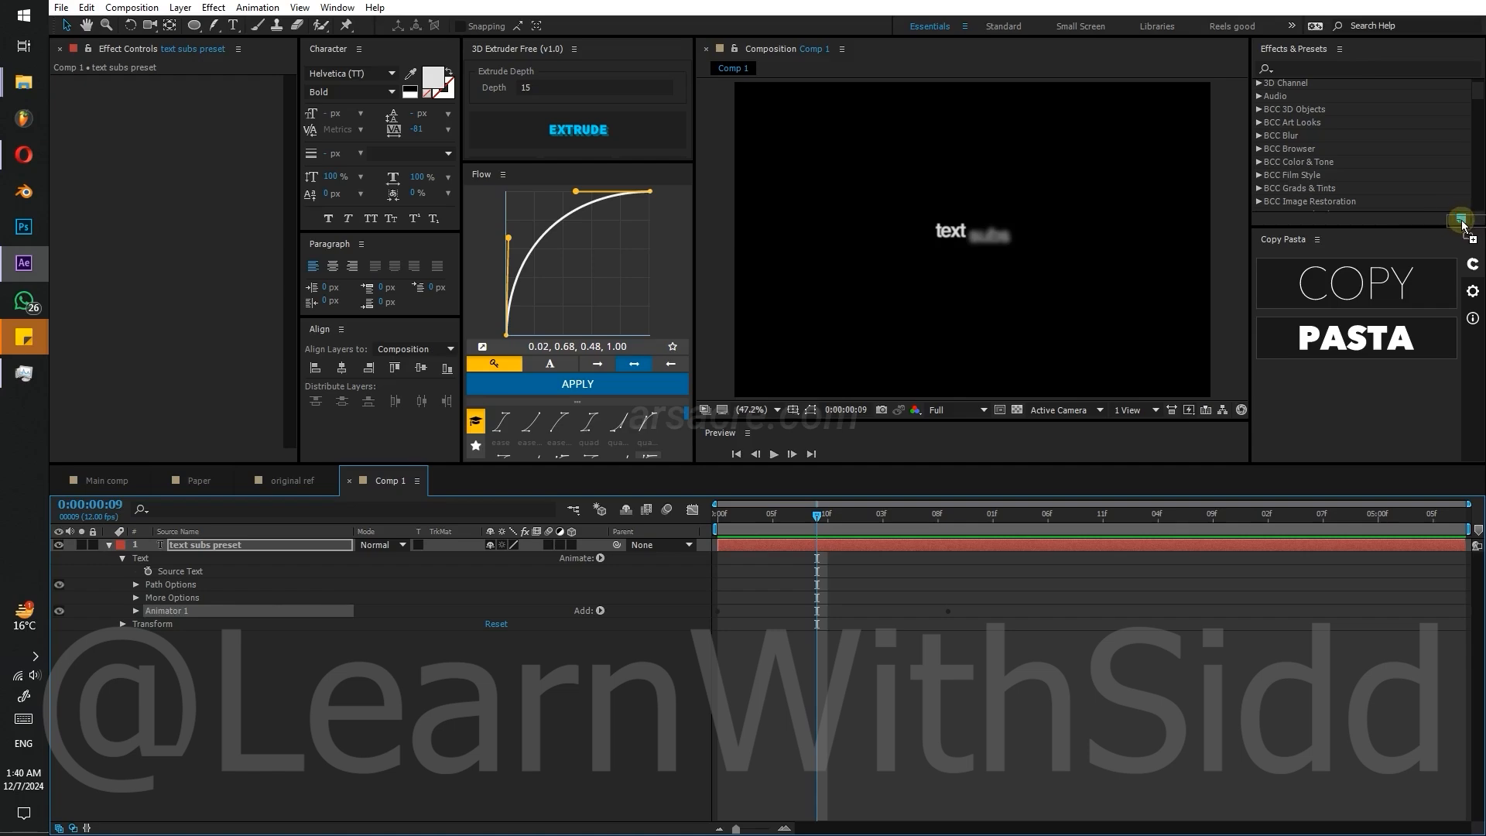
left_click_drag(1462, 222, 1462, 222)
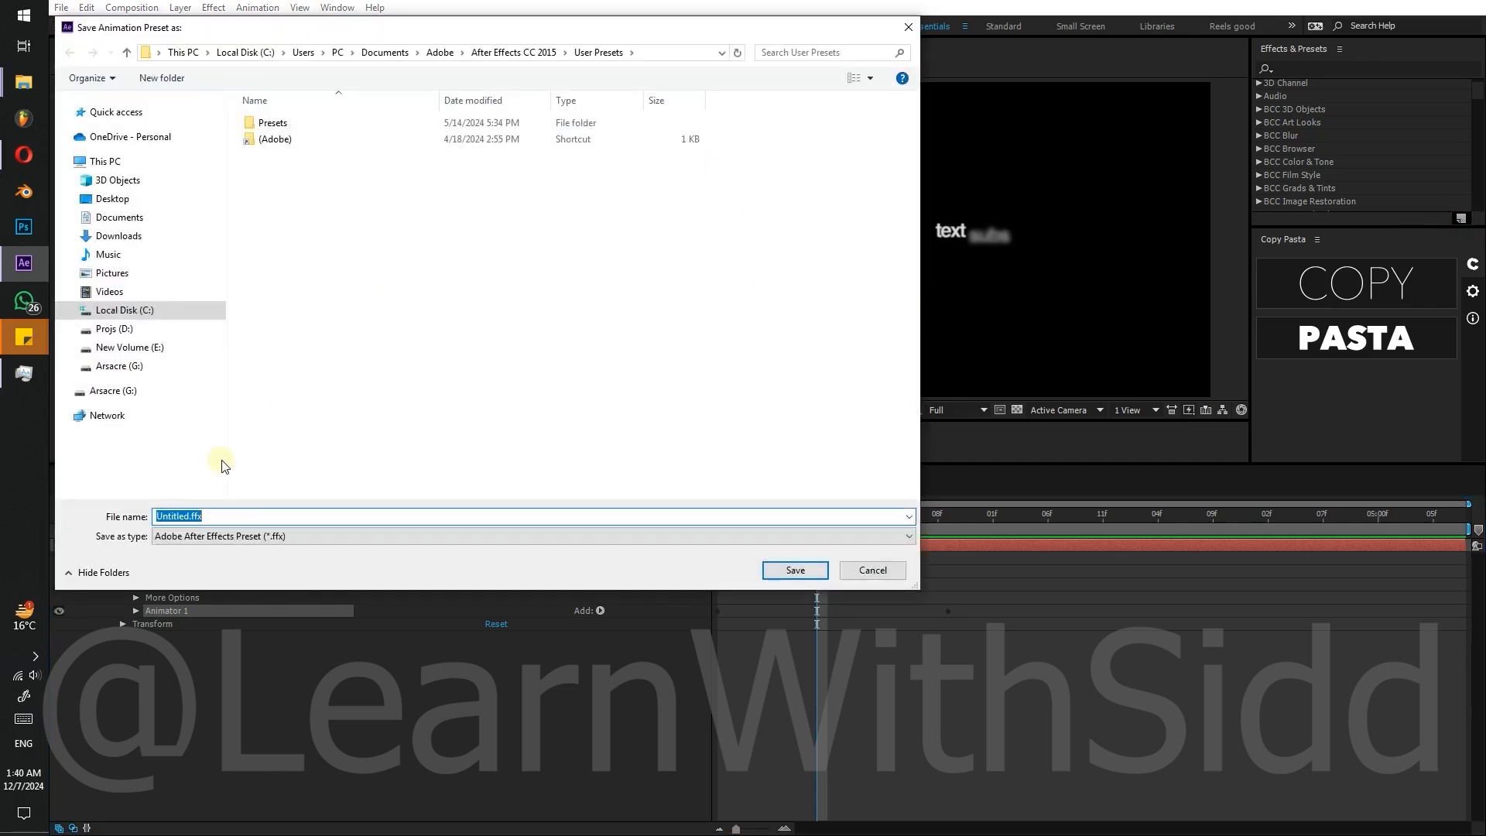
type("text ")
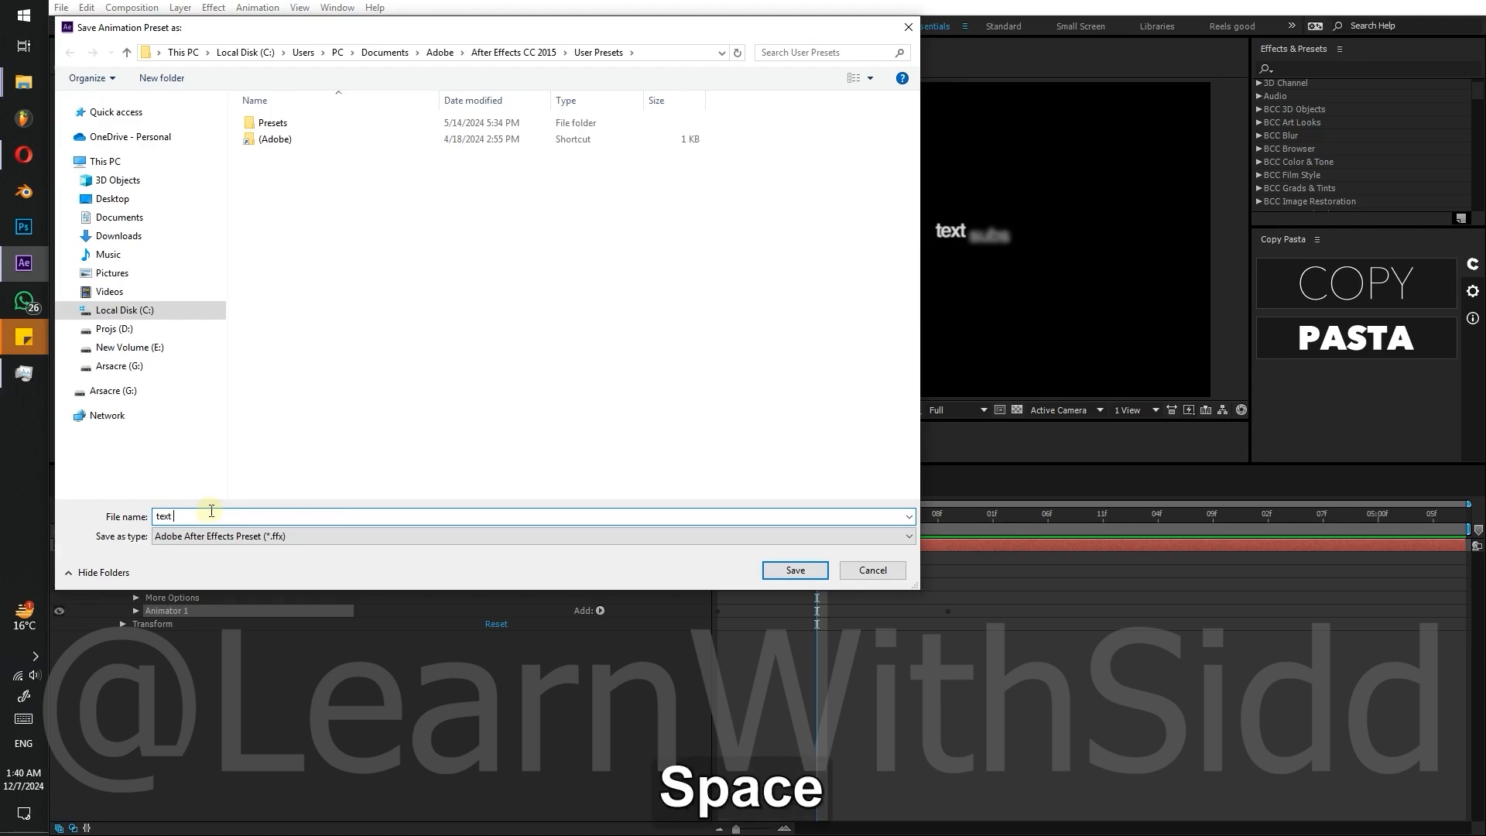
type("preset for course")
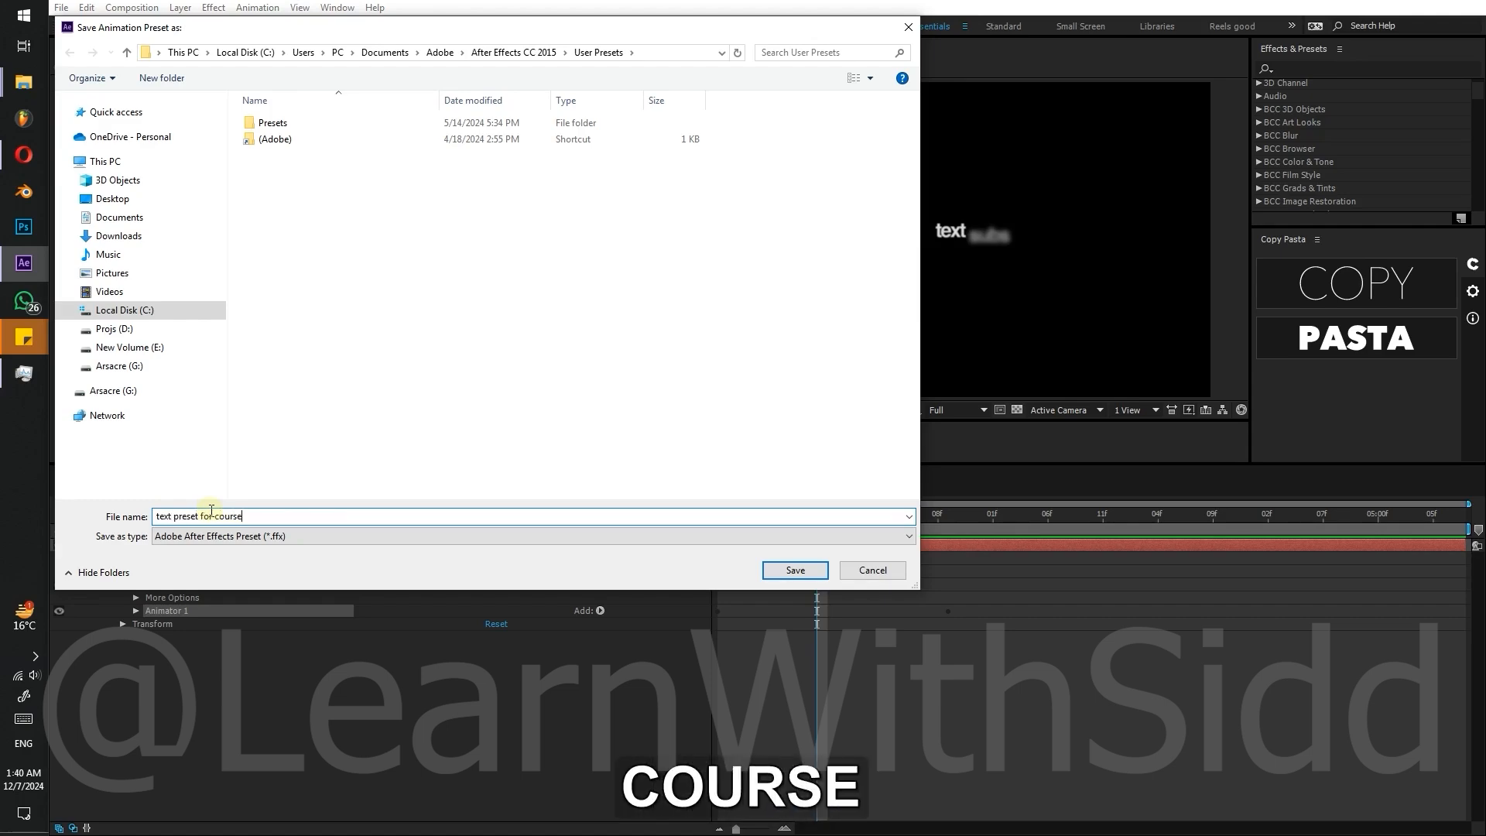
key("Home")
type("Sub")
key("Return")
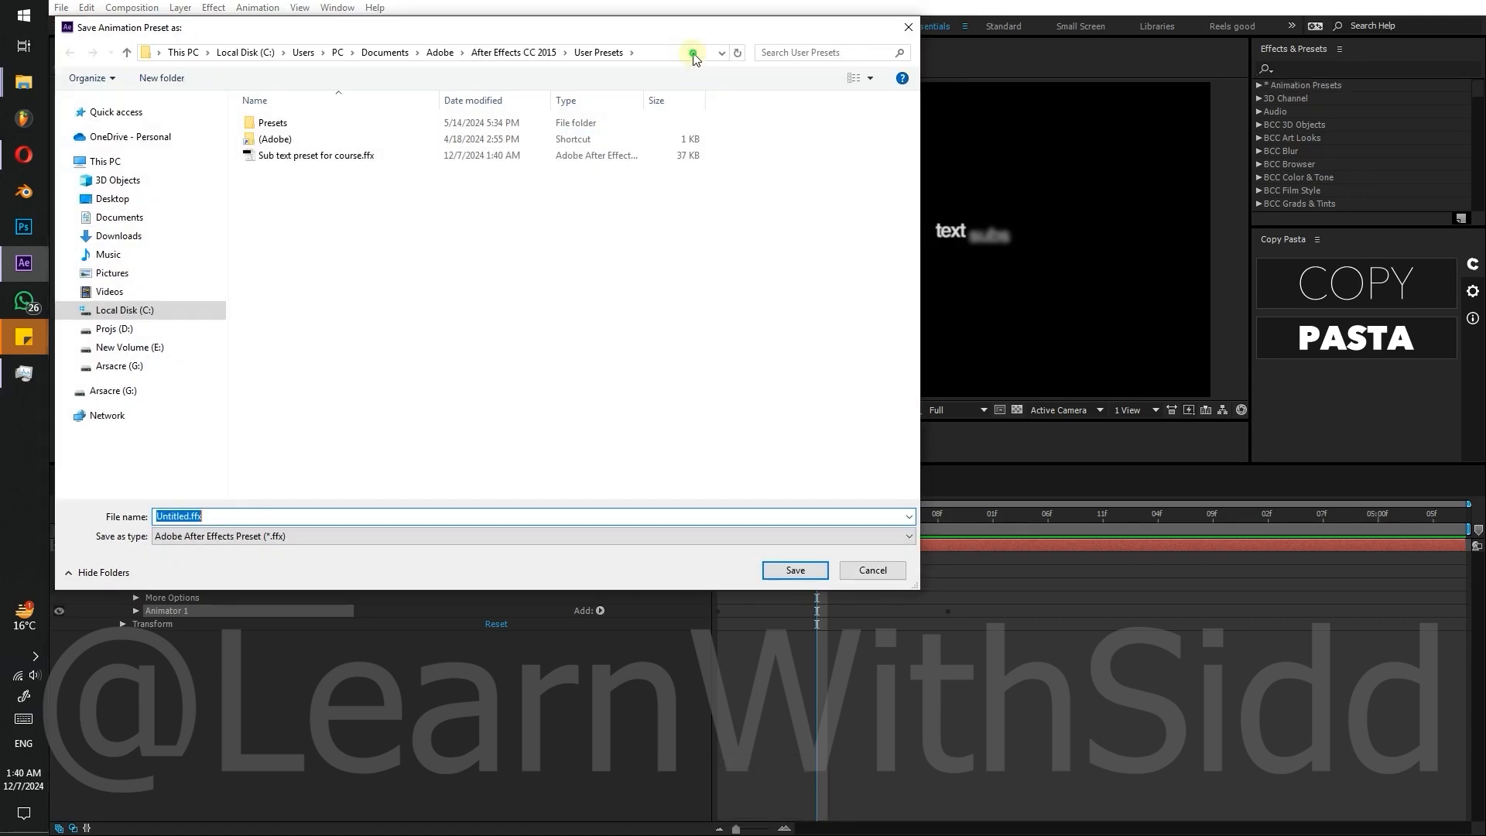
- Copy the User Presets folder path from the preset save dialog and open that folder in File Explorer
left_click(691, 53)
key("ctrl+c")
left_click(908, 27)
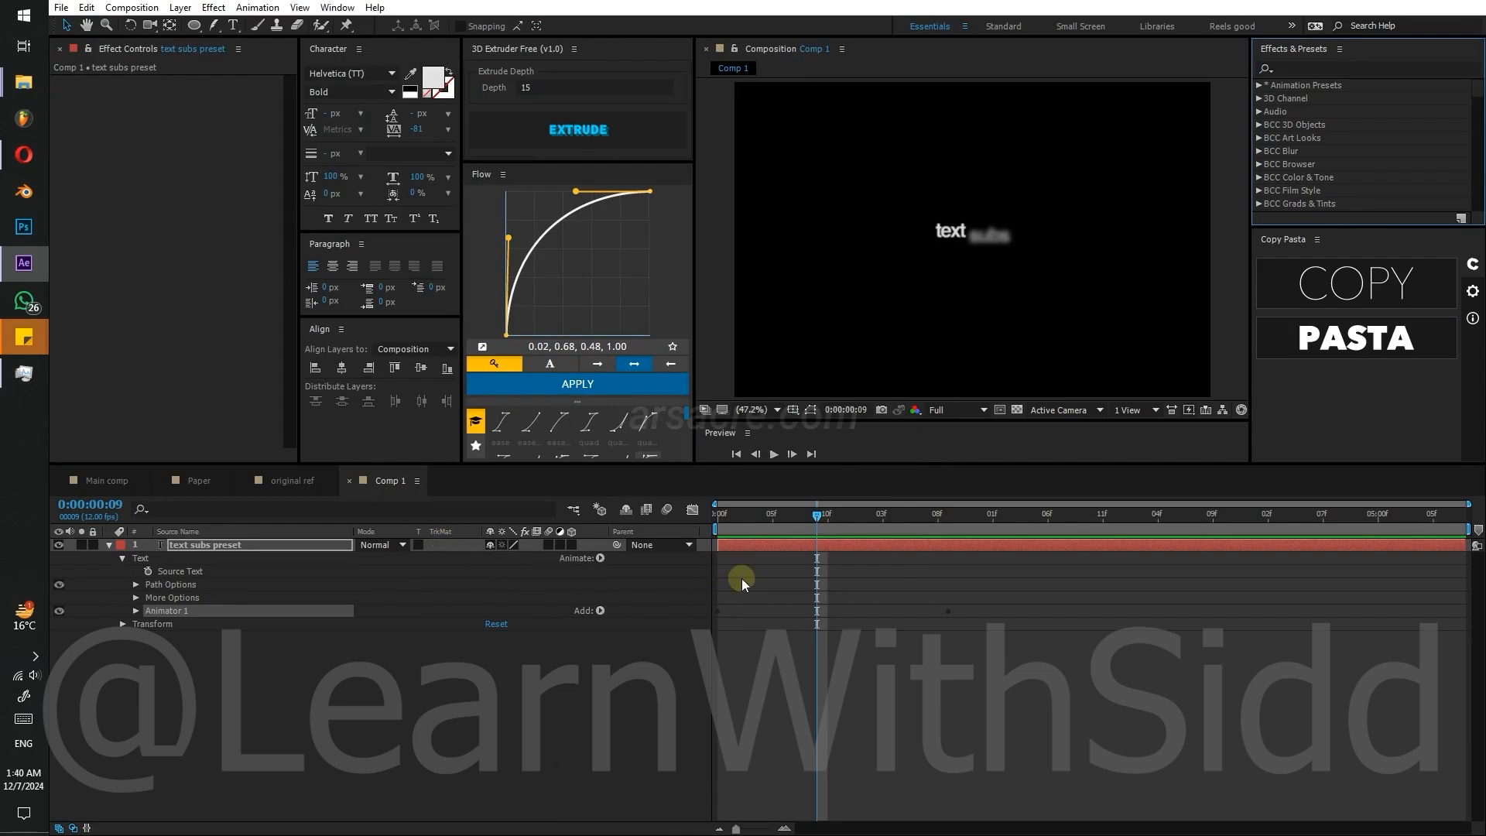
key("e")
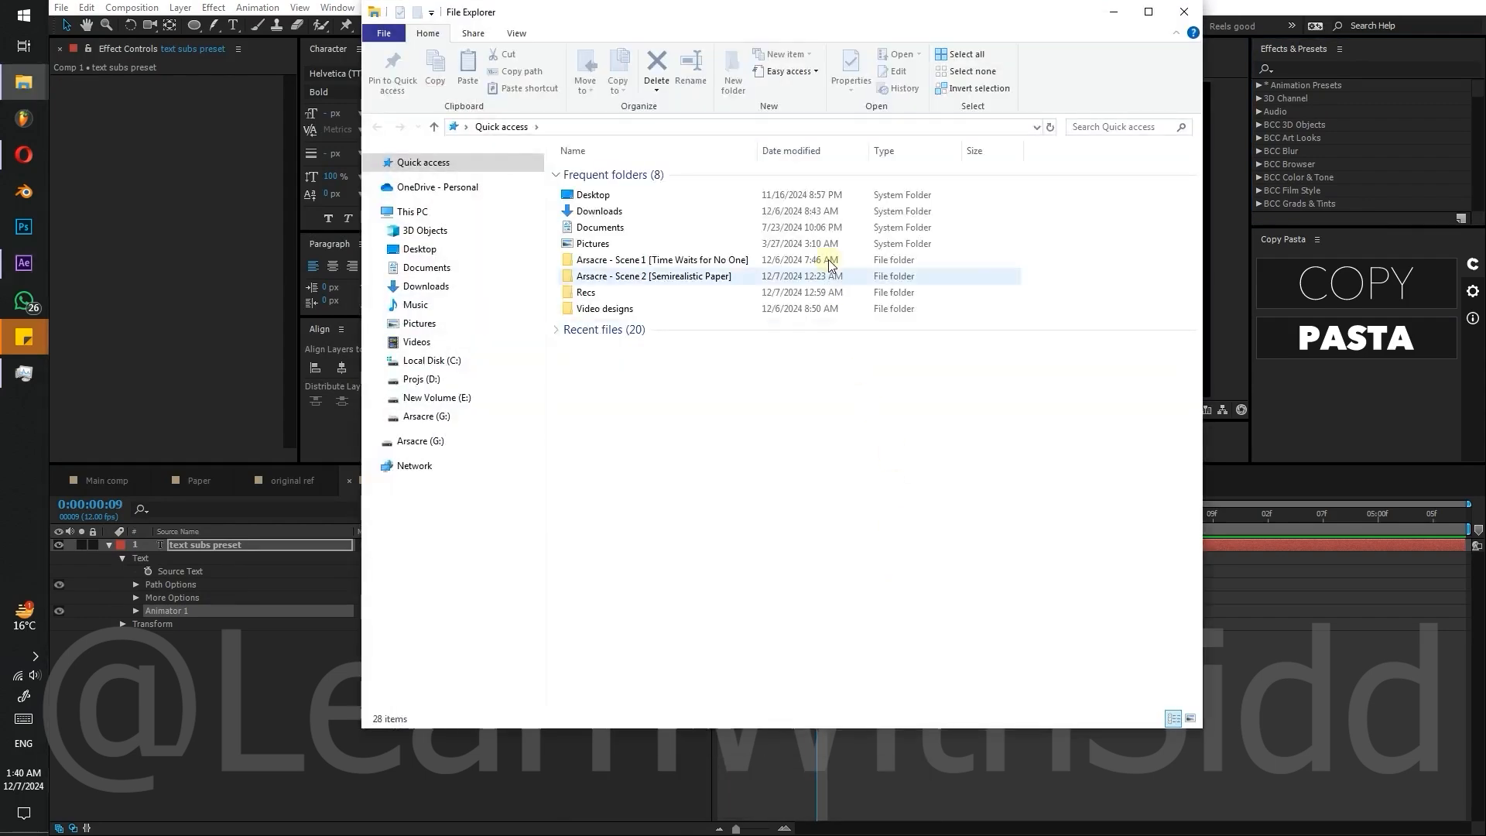
left_click(744, 127)
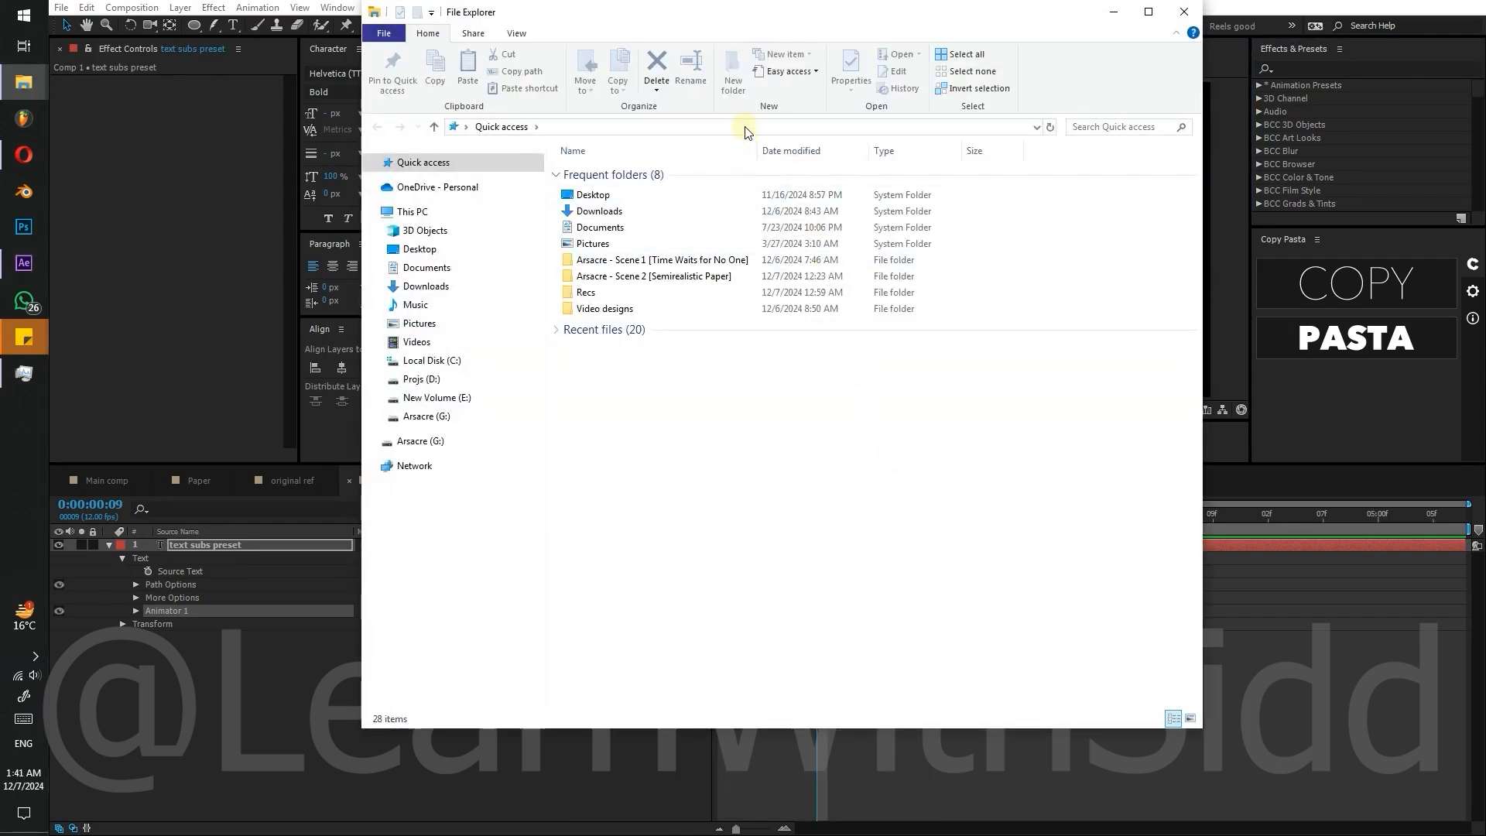
key("ctrl+v")
key("Return")
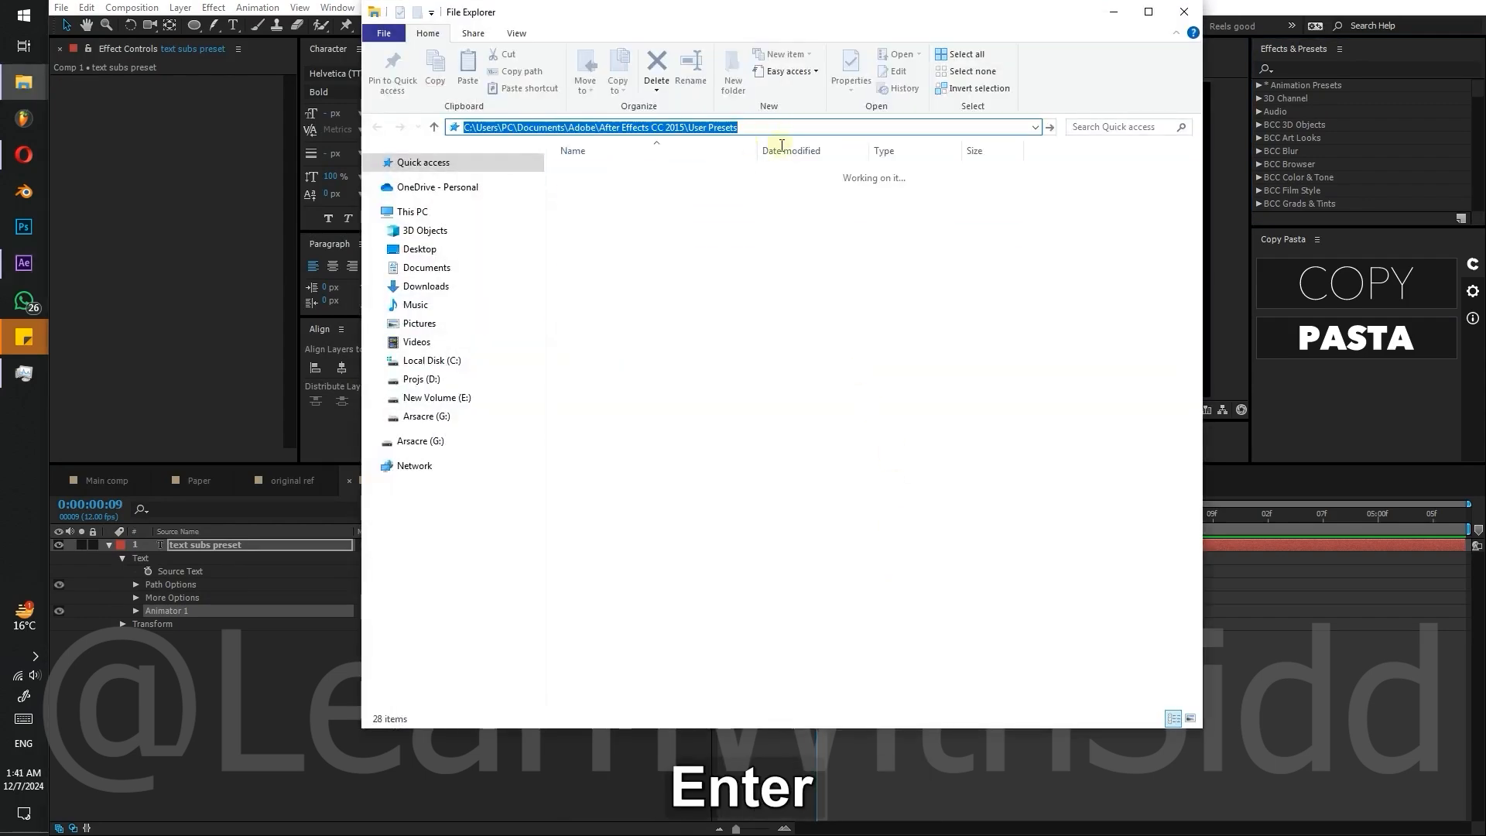
- Cut the file "Sub text preset for course.ffx" from the User Presets folder
left_click(624, 208)
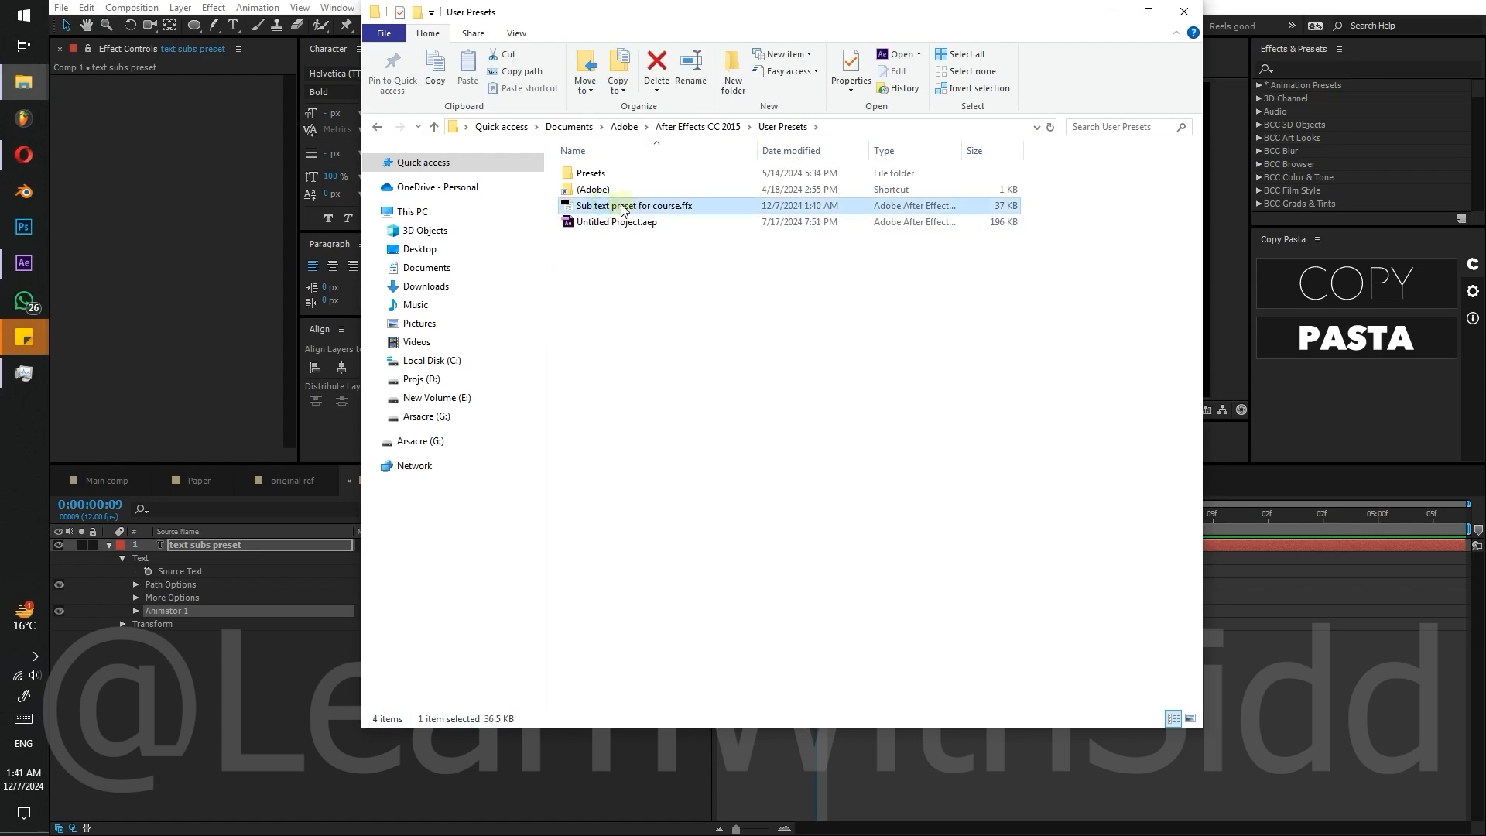
right_click(661, 211)
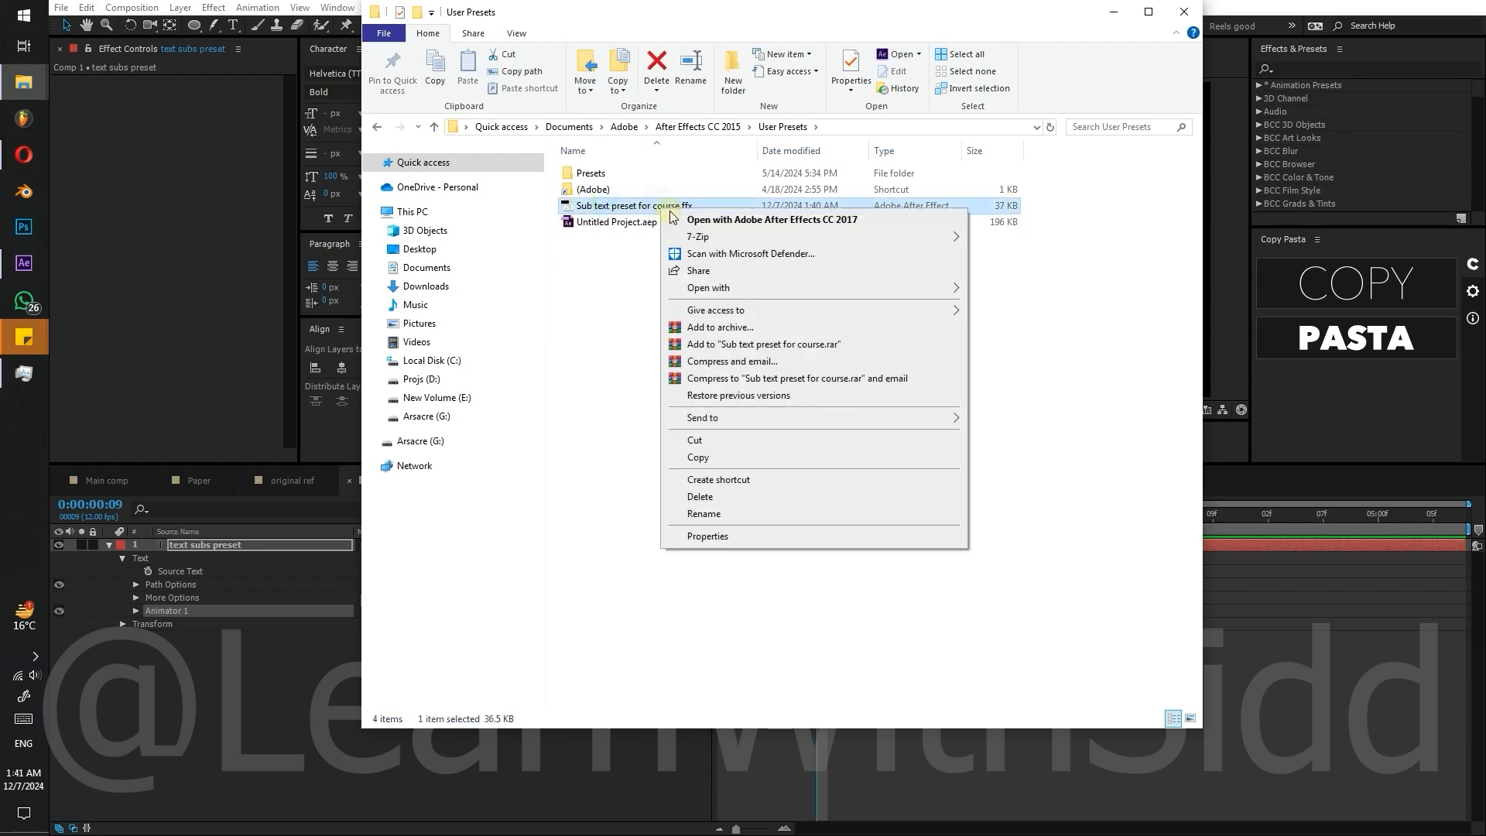
left_click(717, 441)
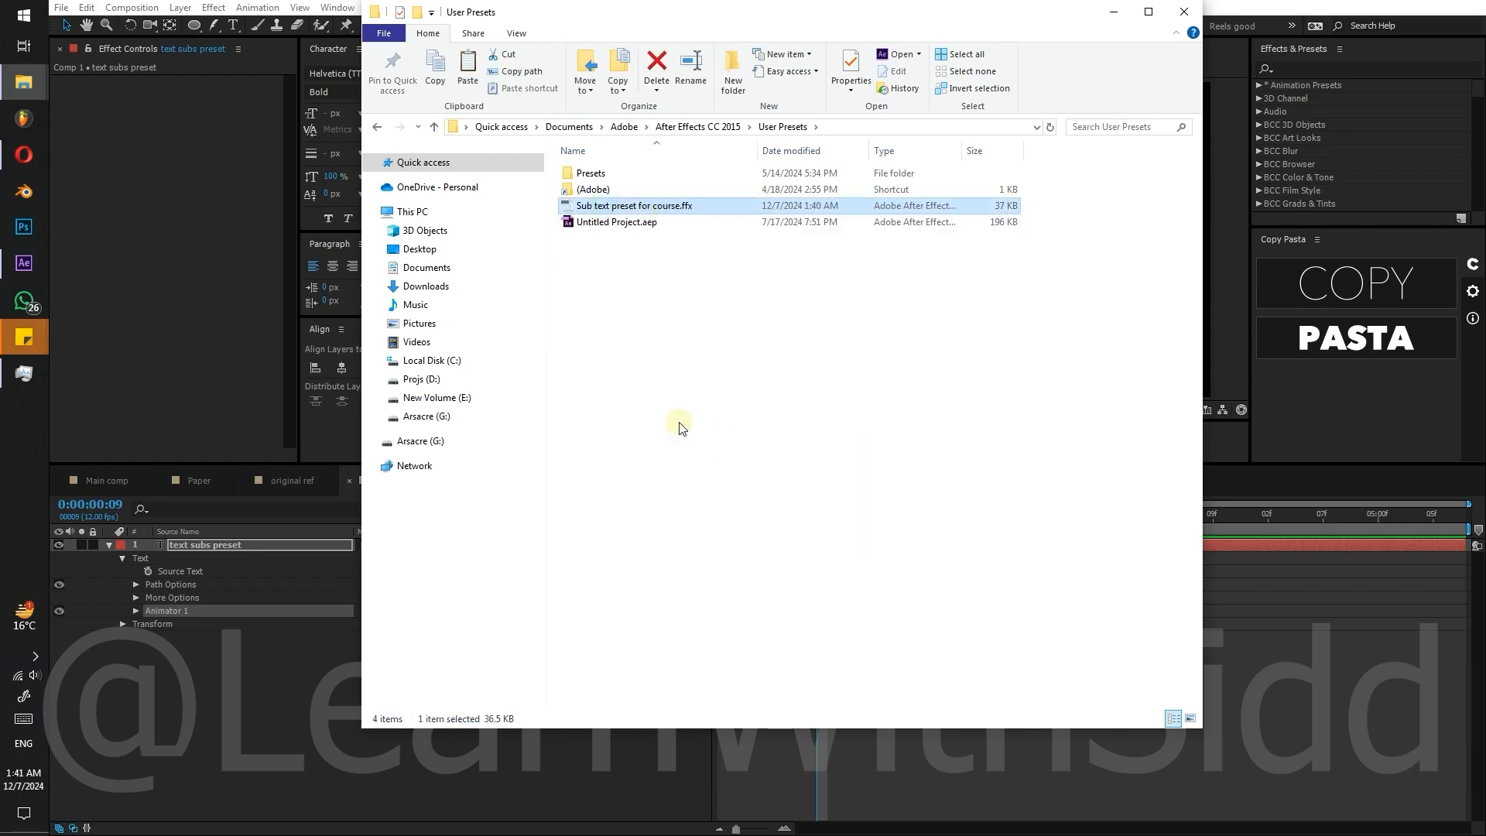
- Create a folder named "1 - Text Preset course test" in the After Effects CC 2015.3 Support Files Presets folder
left_click(23, 81)
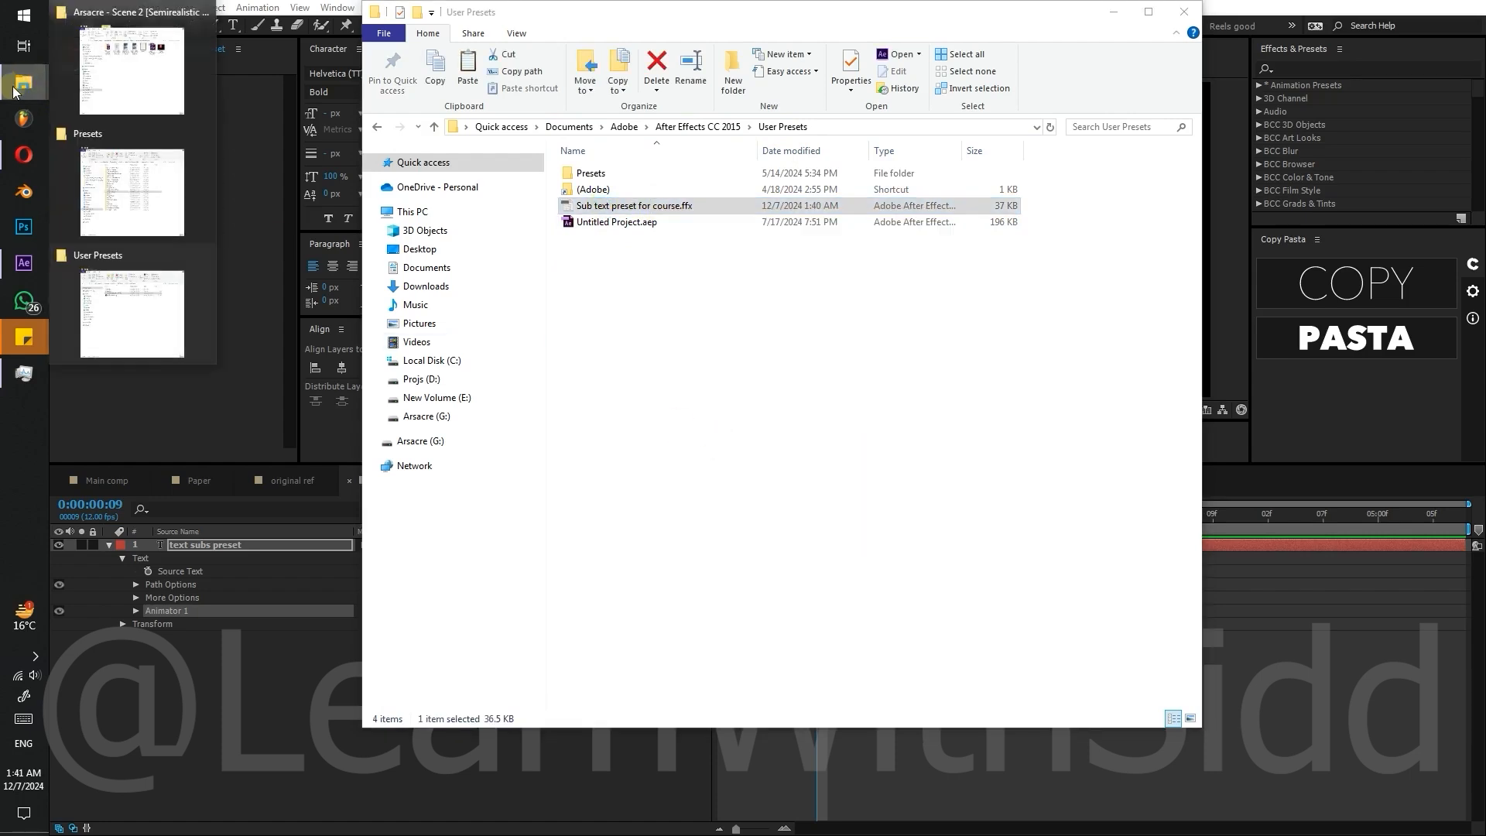
left_click(141, 228)
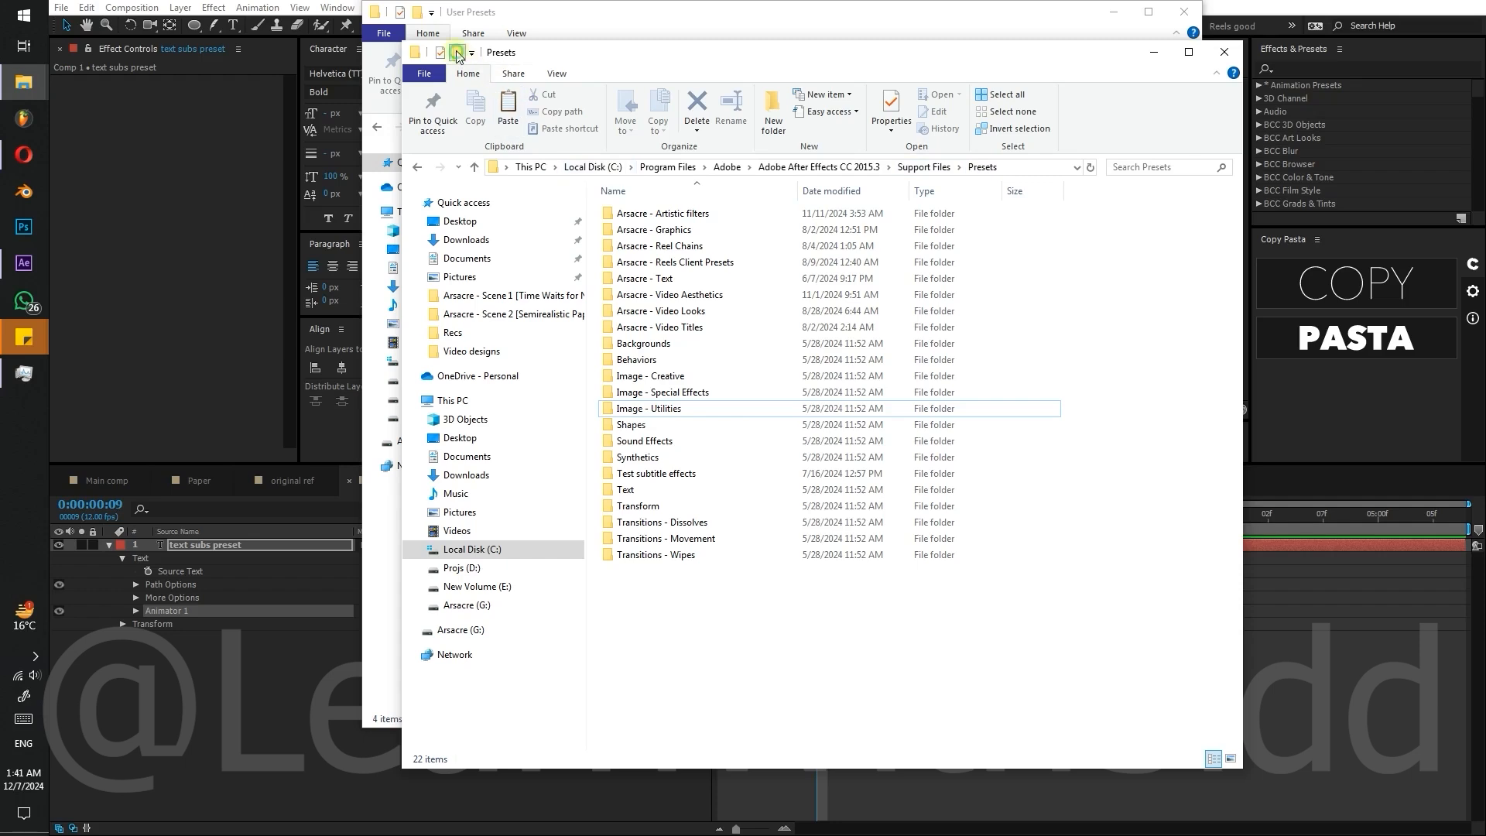
key("ctrl+shift+n")
type("T")
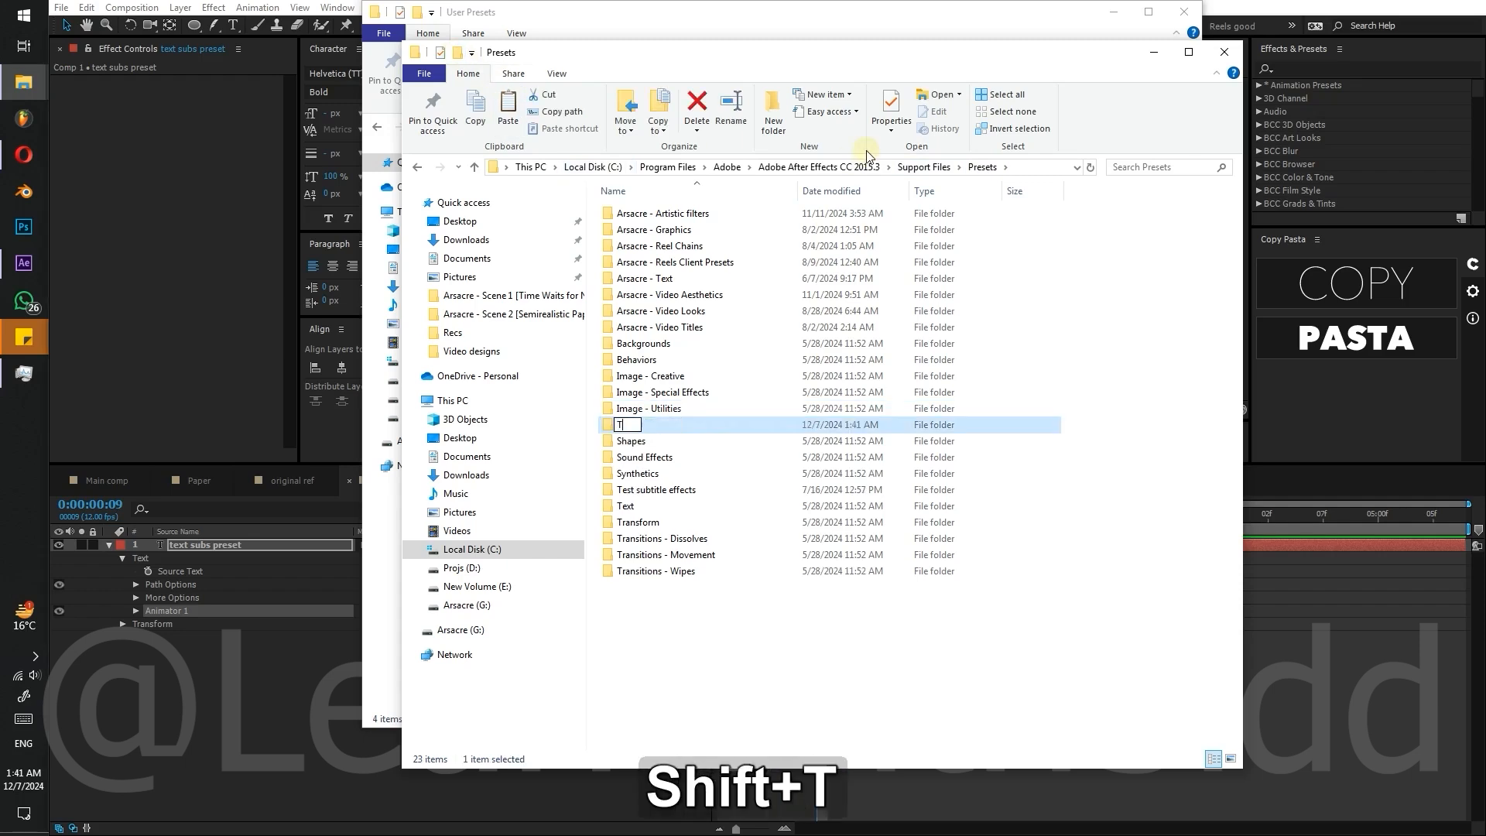
type("ext Preset")
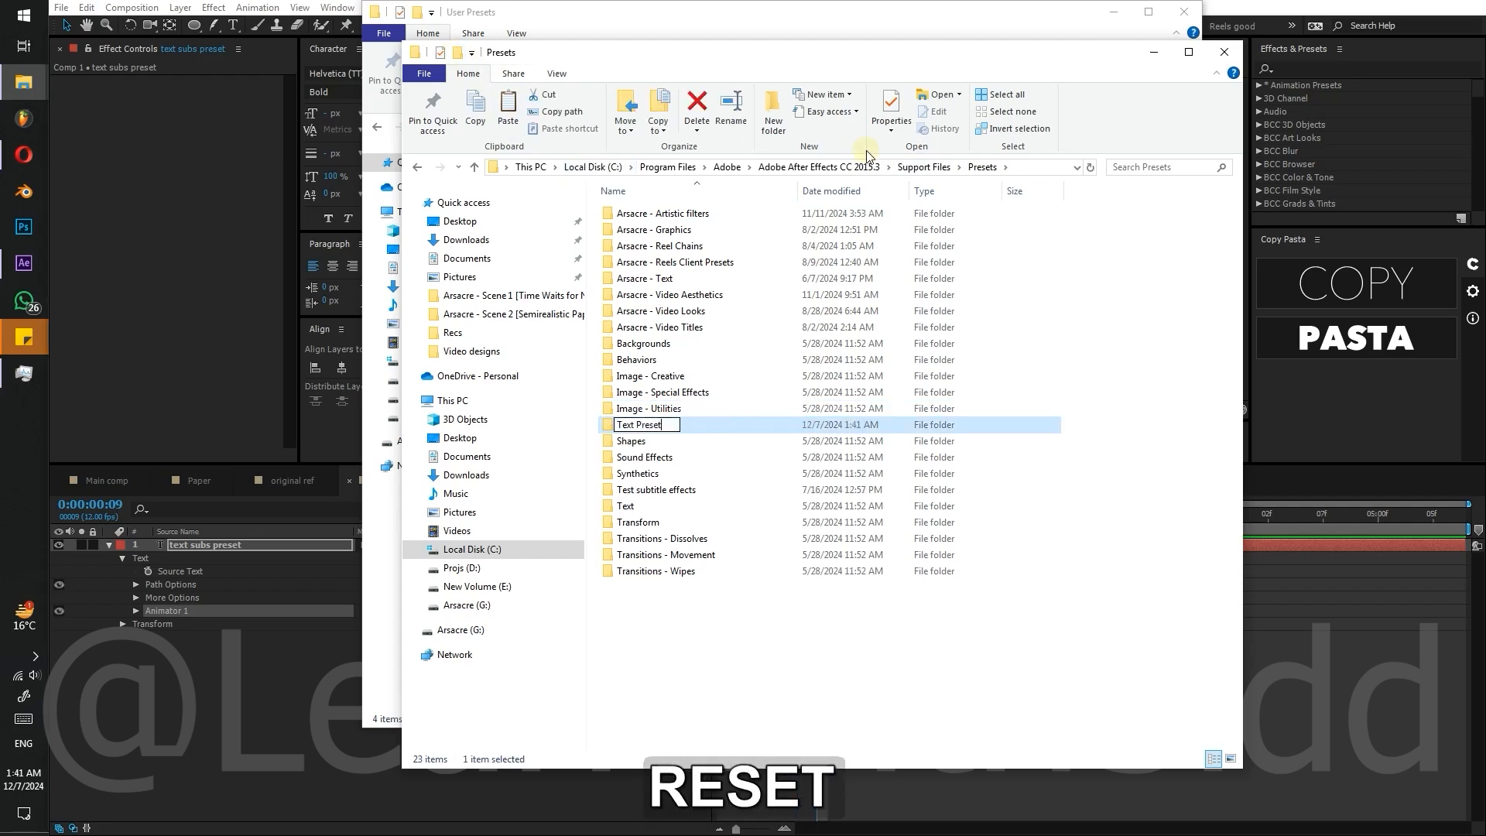
key("Home")
type("1 -")
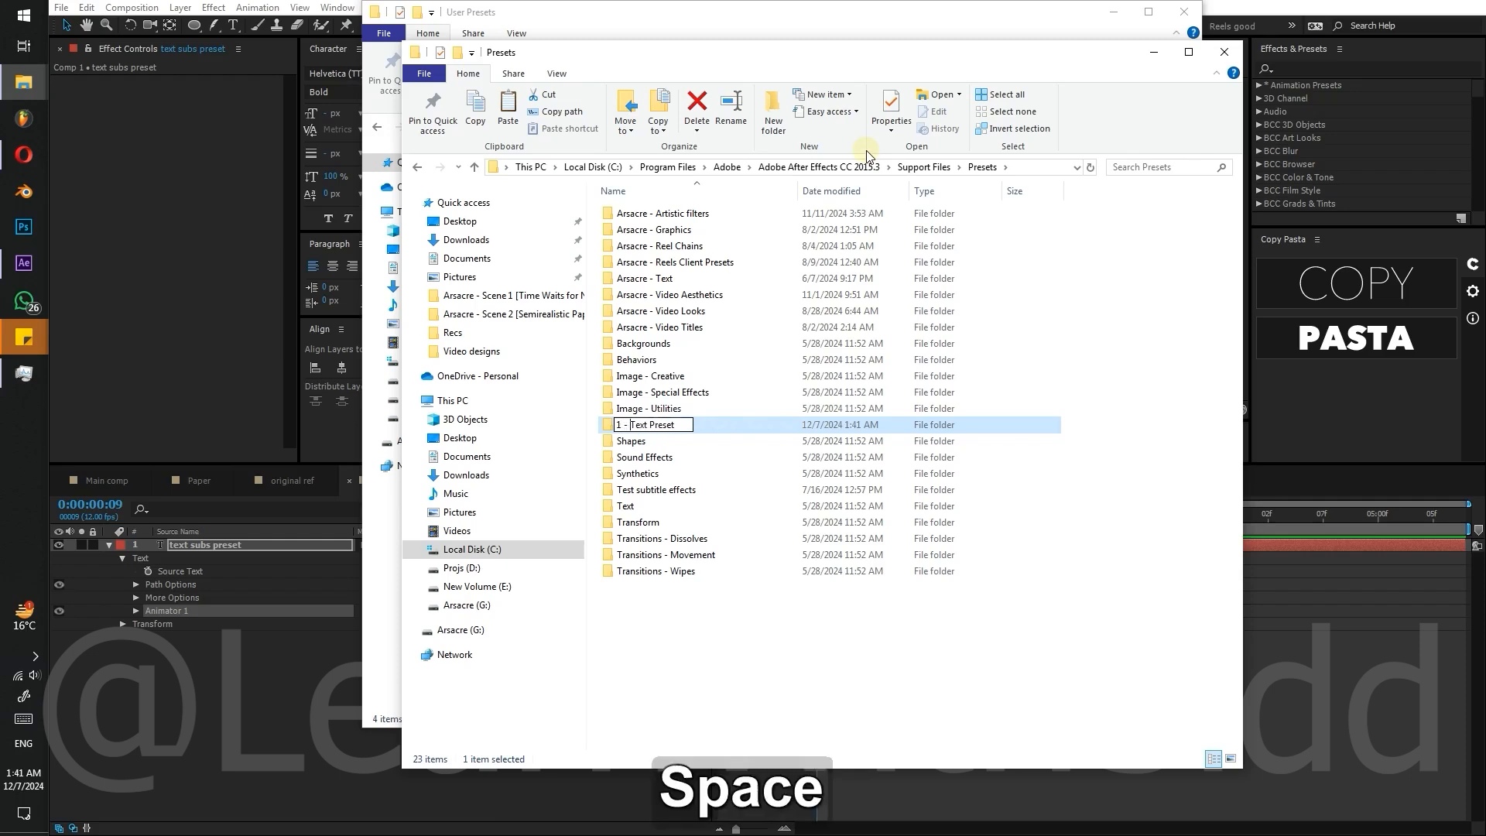
key("End")
type("course test")
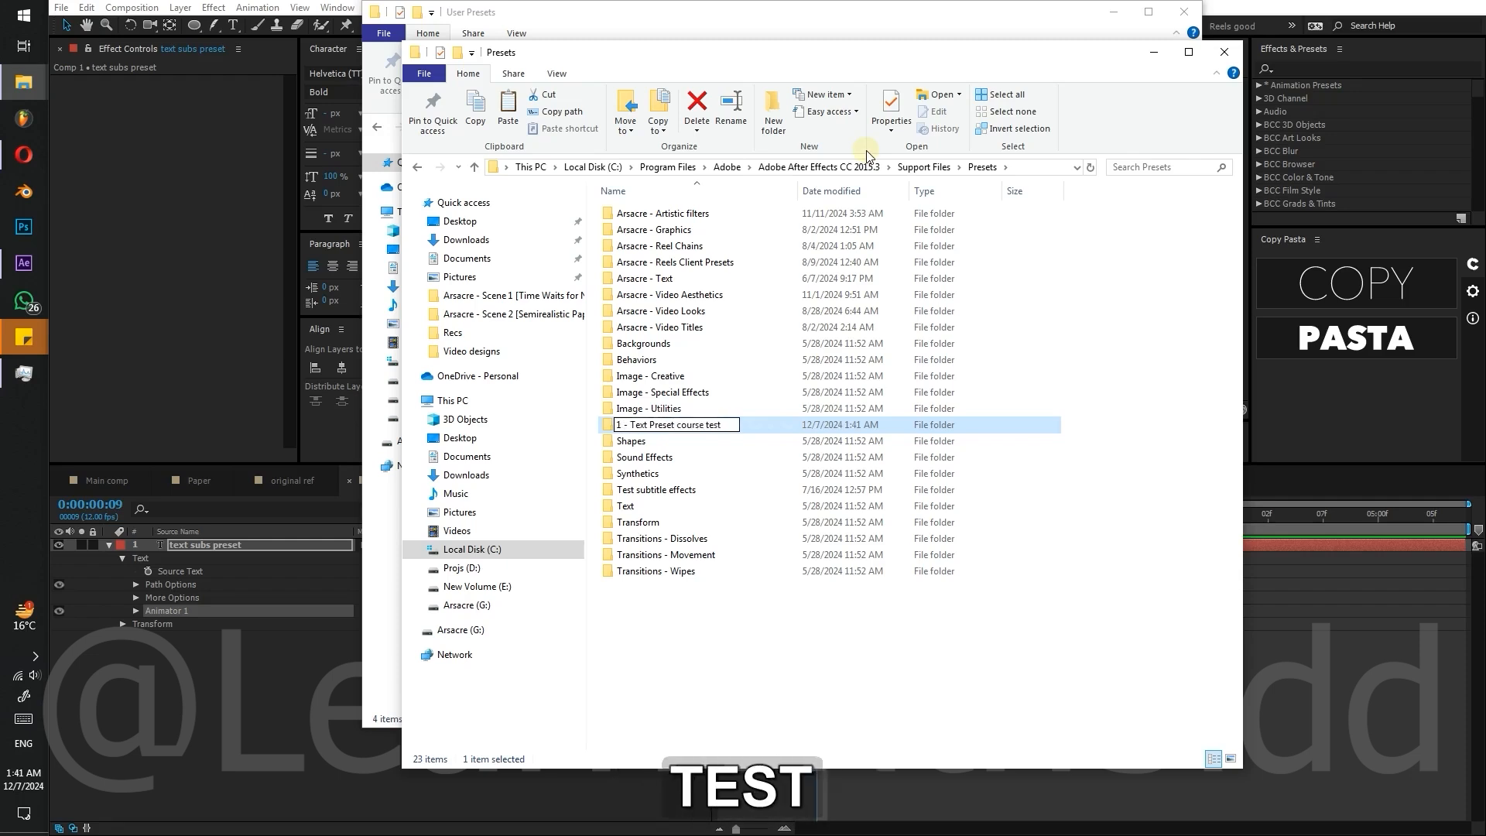
key("Return")
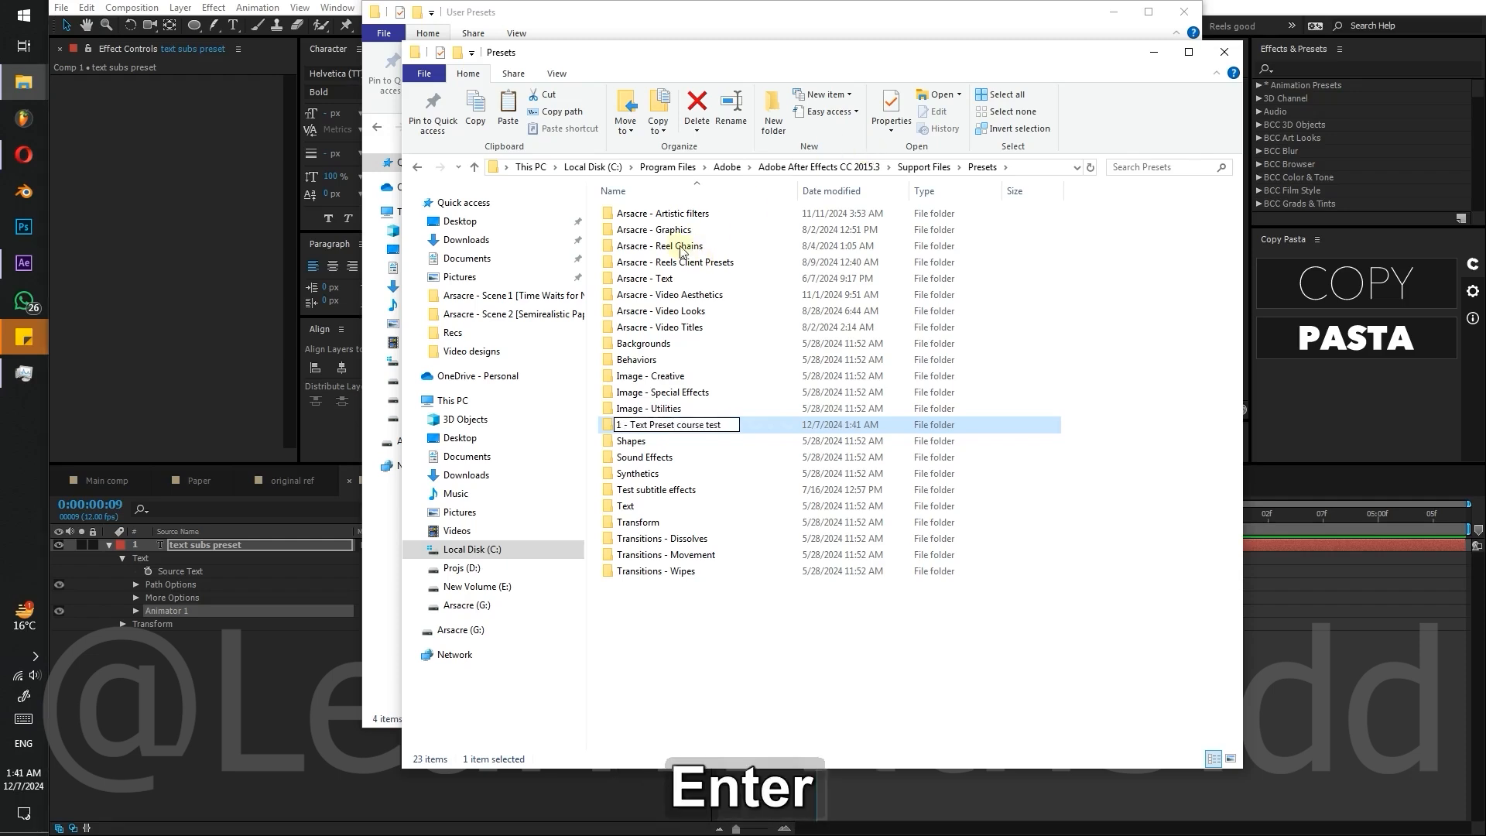
- Paste the cut preset file into the "1 - Text Preset course test" folder
double_click(640, 216)
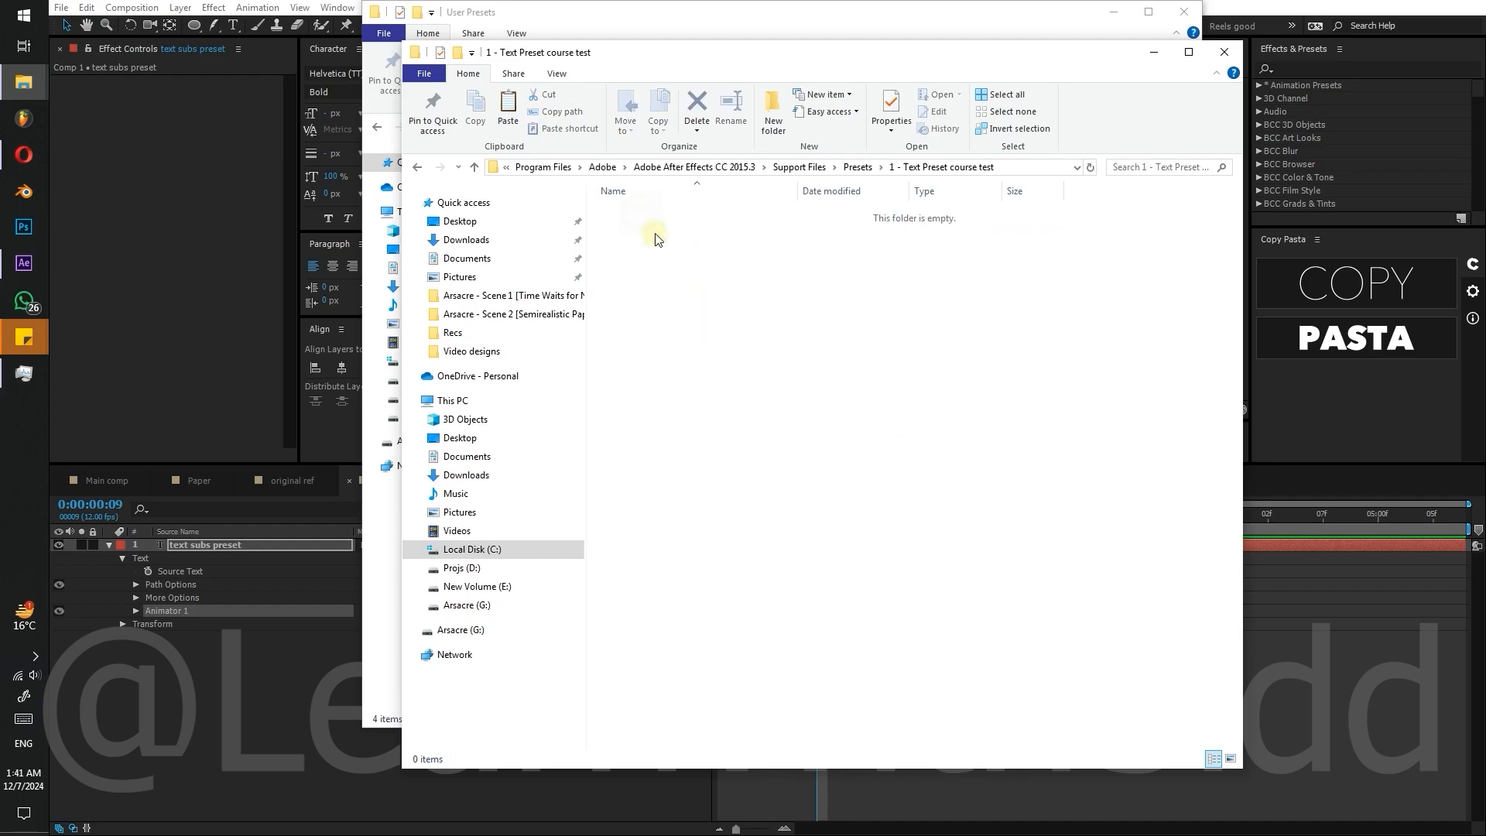
right_click(725, 291)
left_click(769, 391)
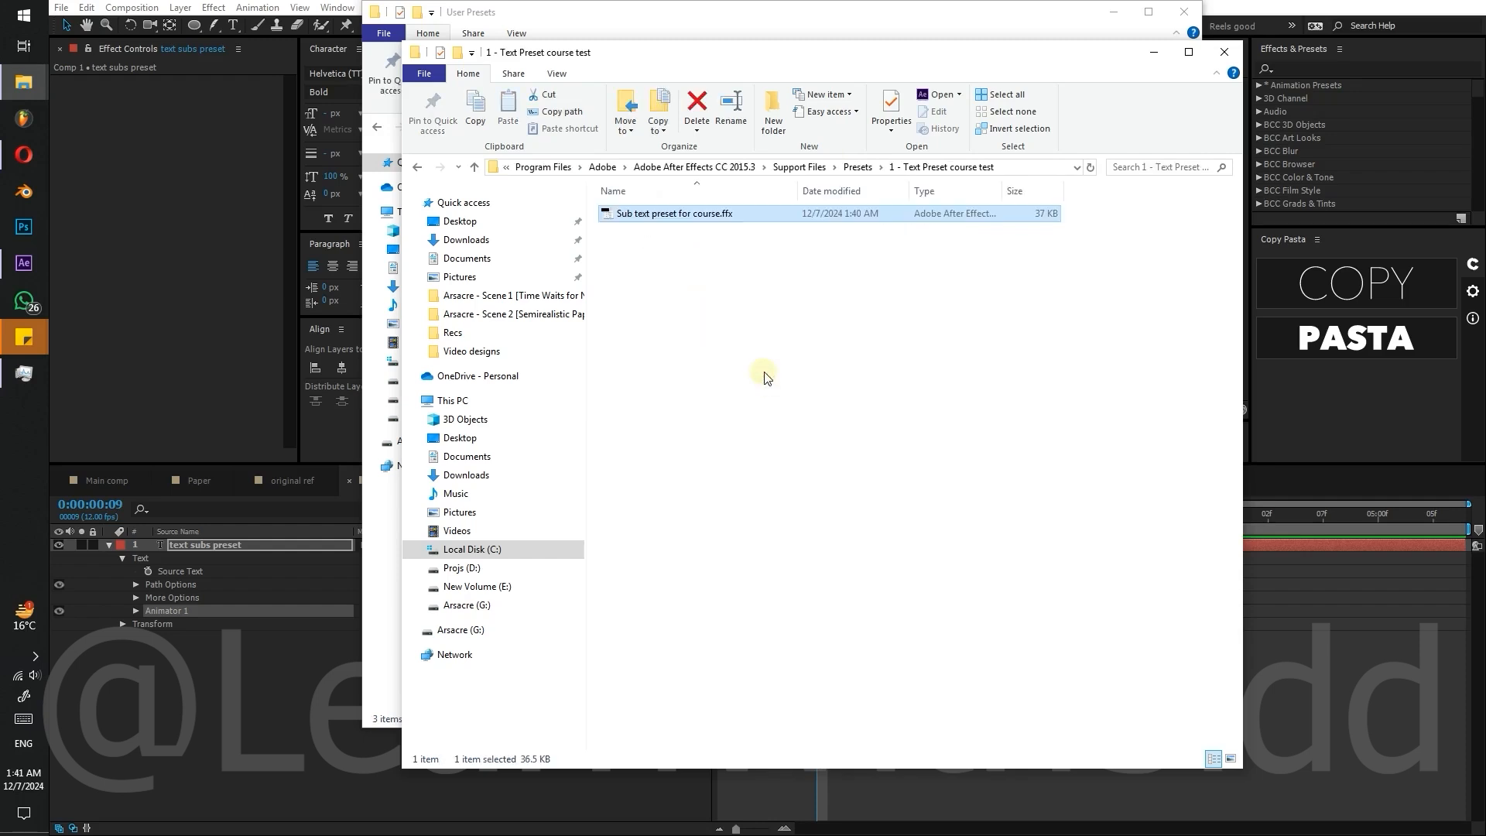
left_click(764, 371)
- Switch back to After Effects and delete the Position, Rotation and Blur properties from Animator 1
left_click(234, 706)
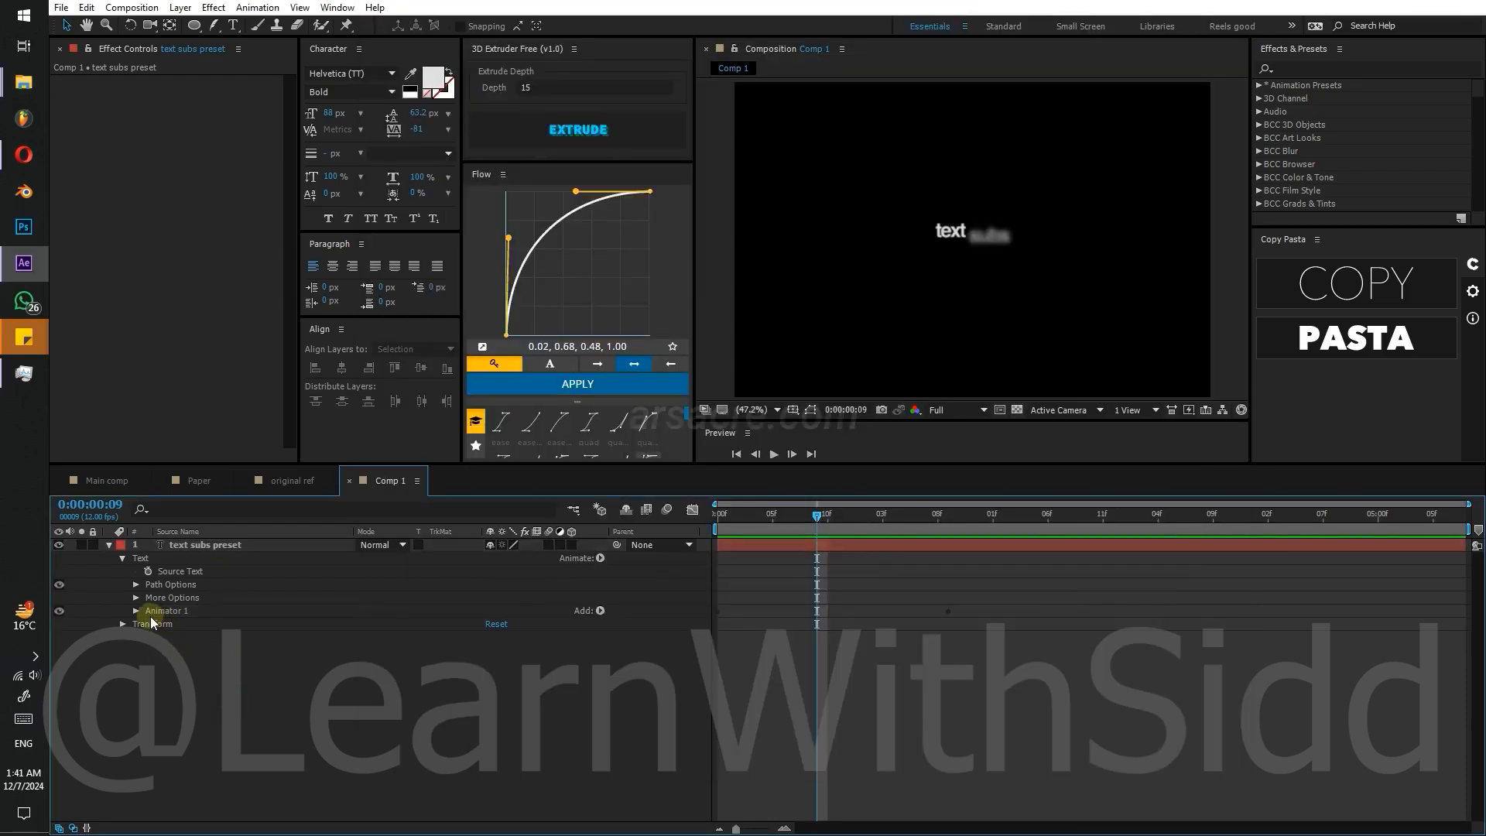
left_click(136, 610)
left_click(195, 674)
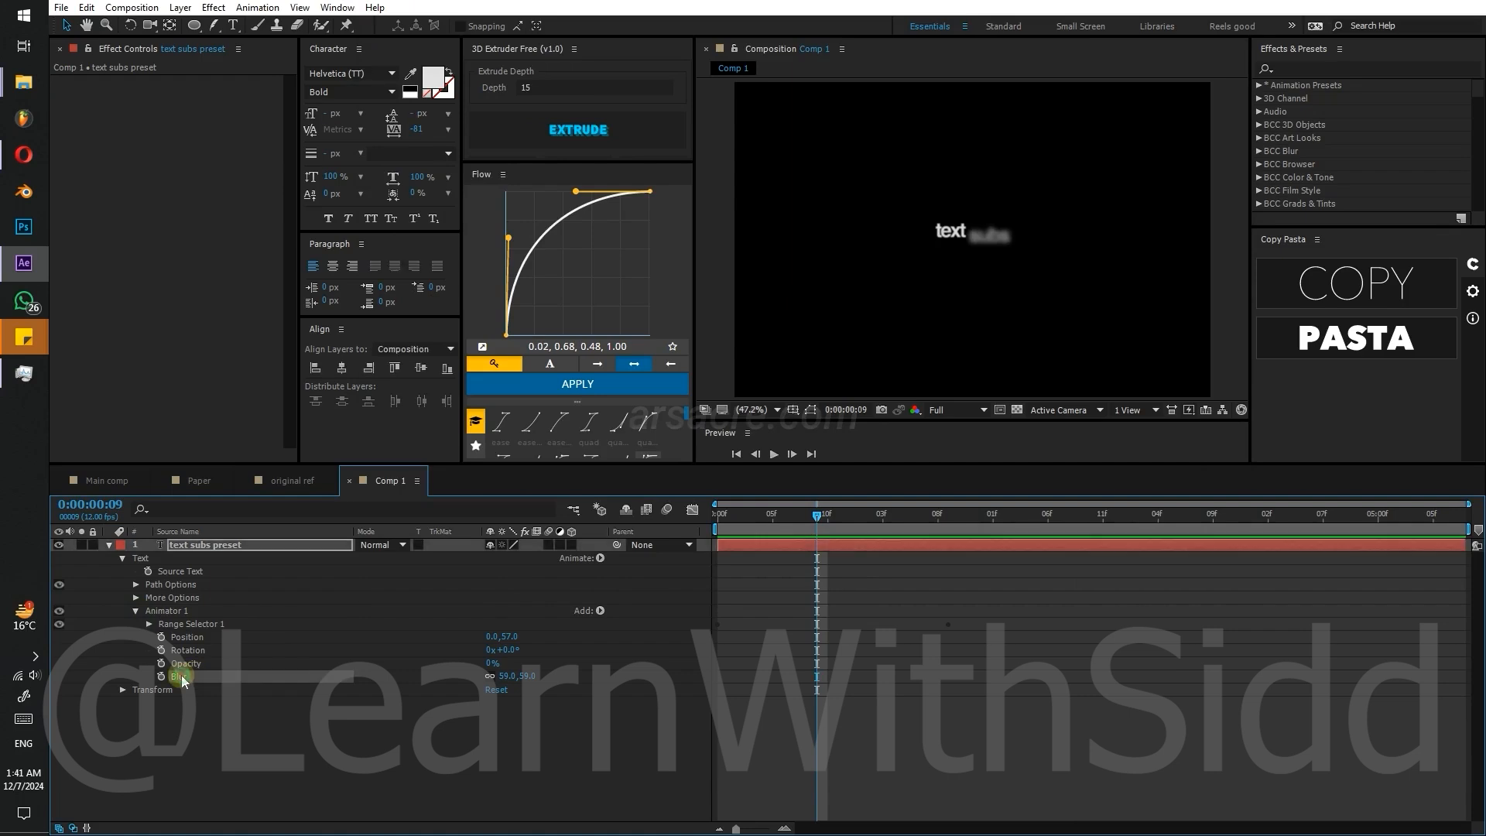
left_click(188, 650, "ctrl")
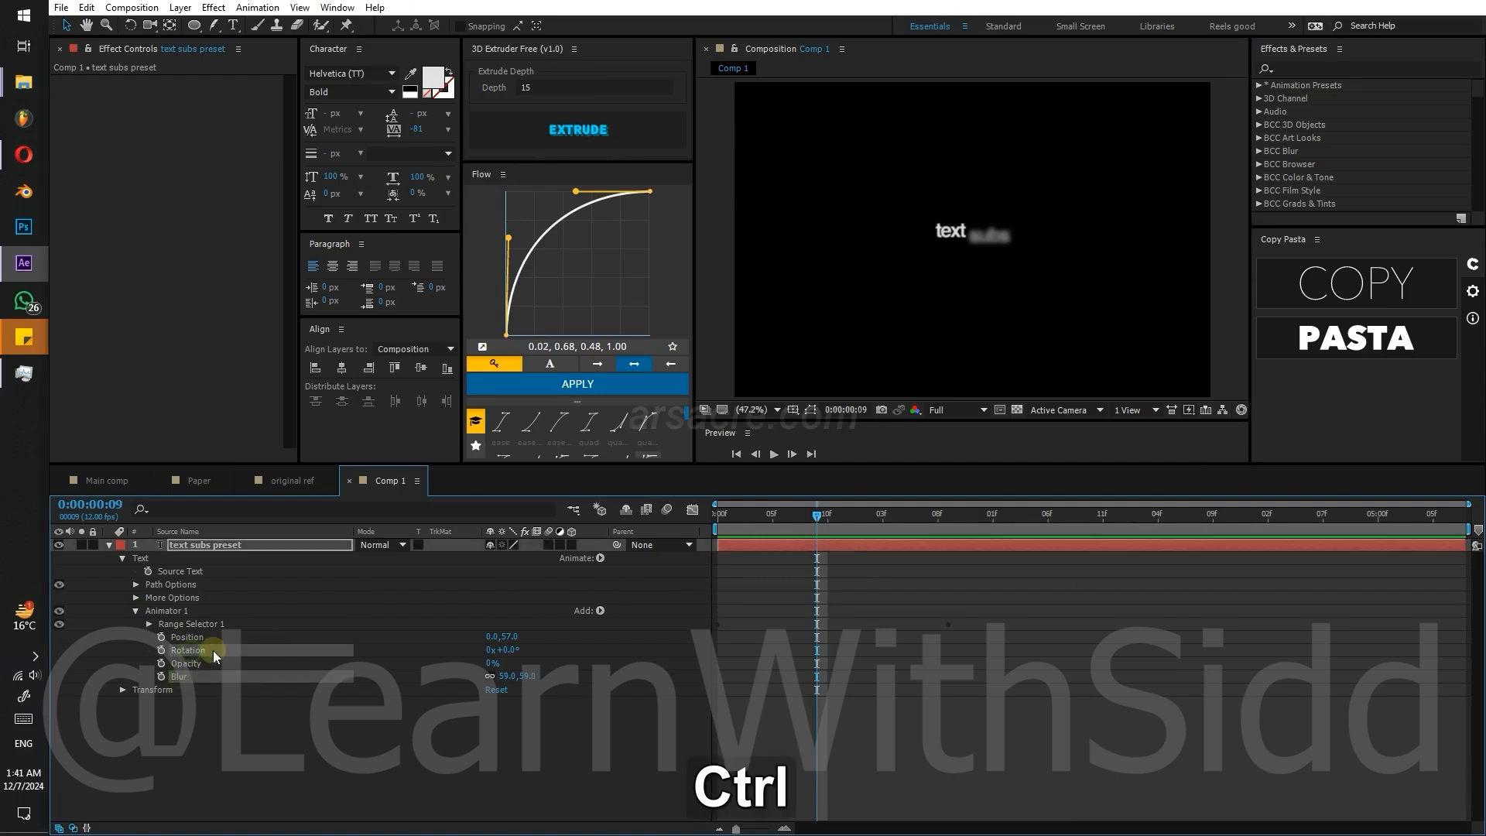
left_click(188, 638, "ctrl")
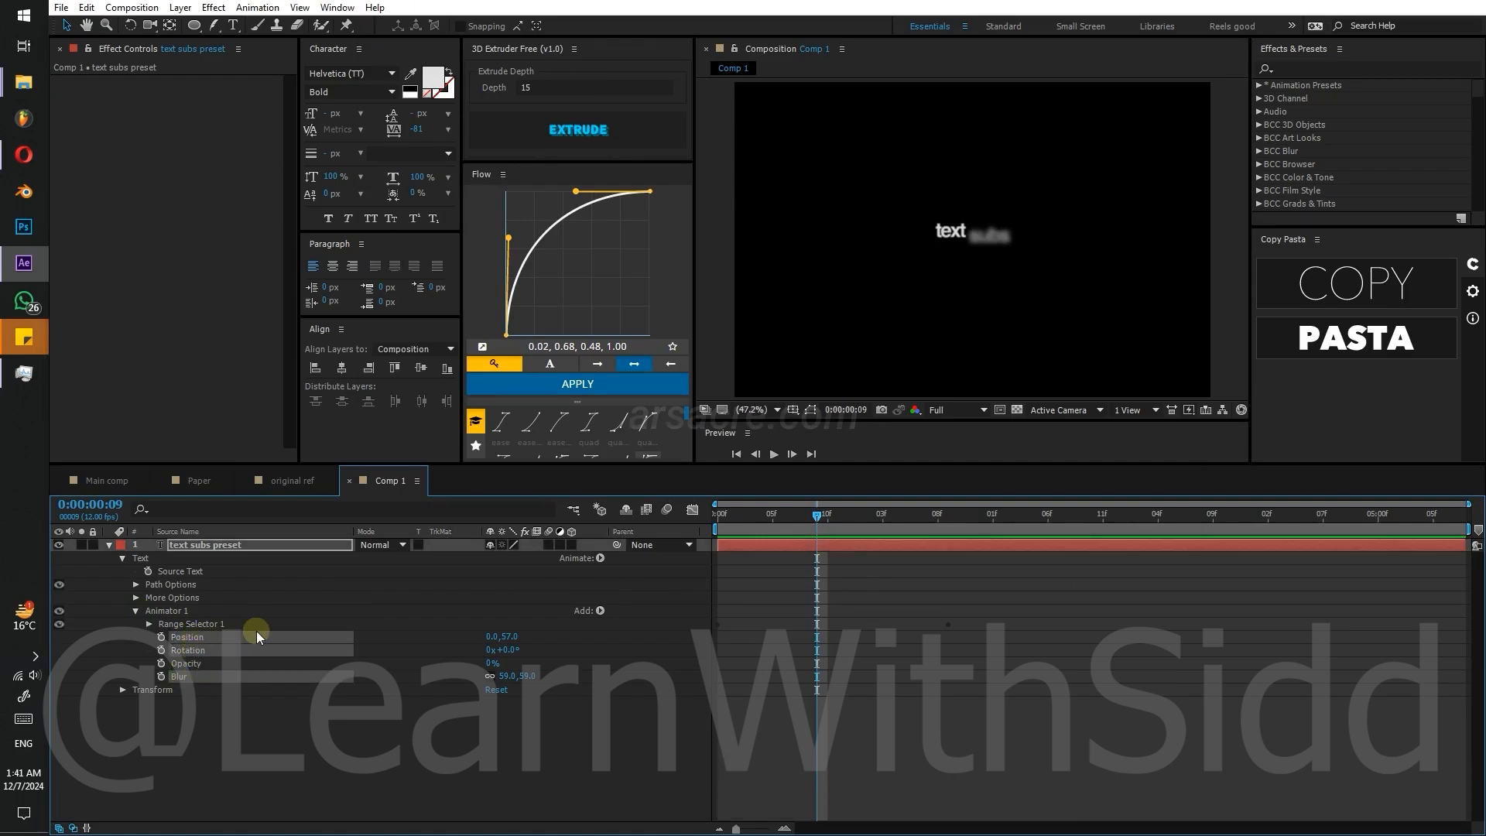
key("Delete")
- Save the opacity-only Animator 1 as an animation preset named "sub just opacity preset" in the User Presets folder
left_click(135, 610)
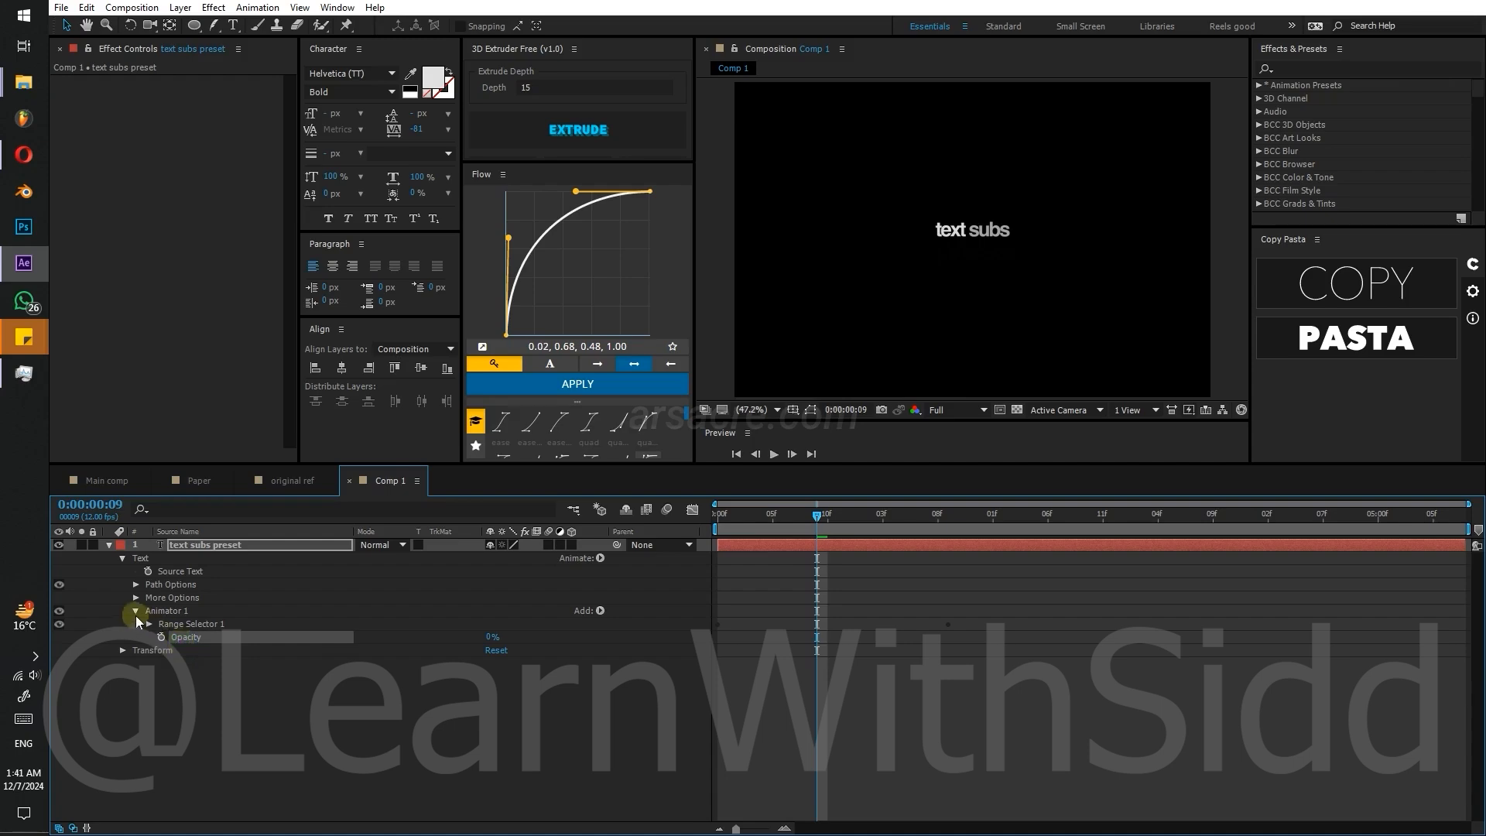
left_click_drag(164, 610, 244, 616)
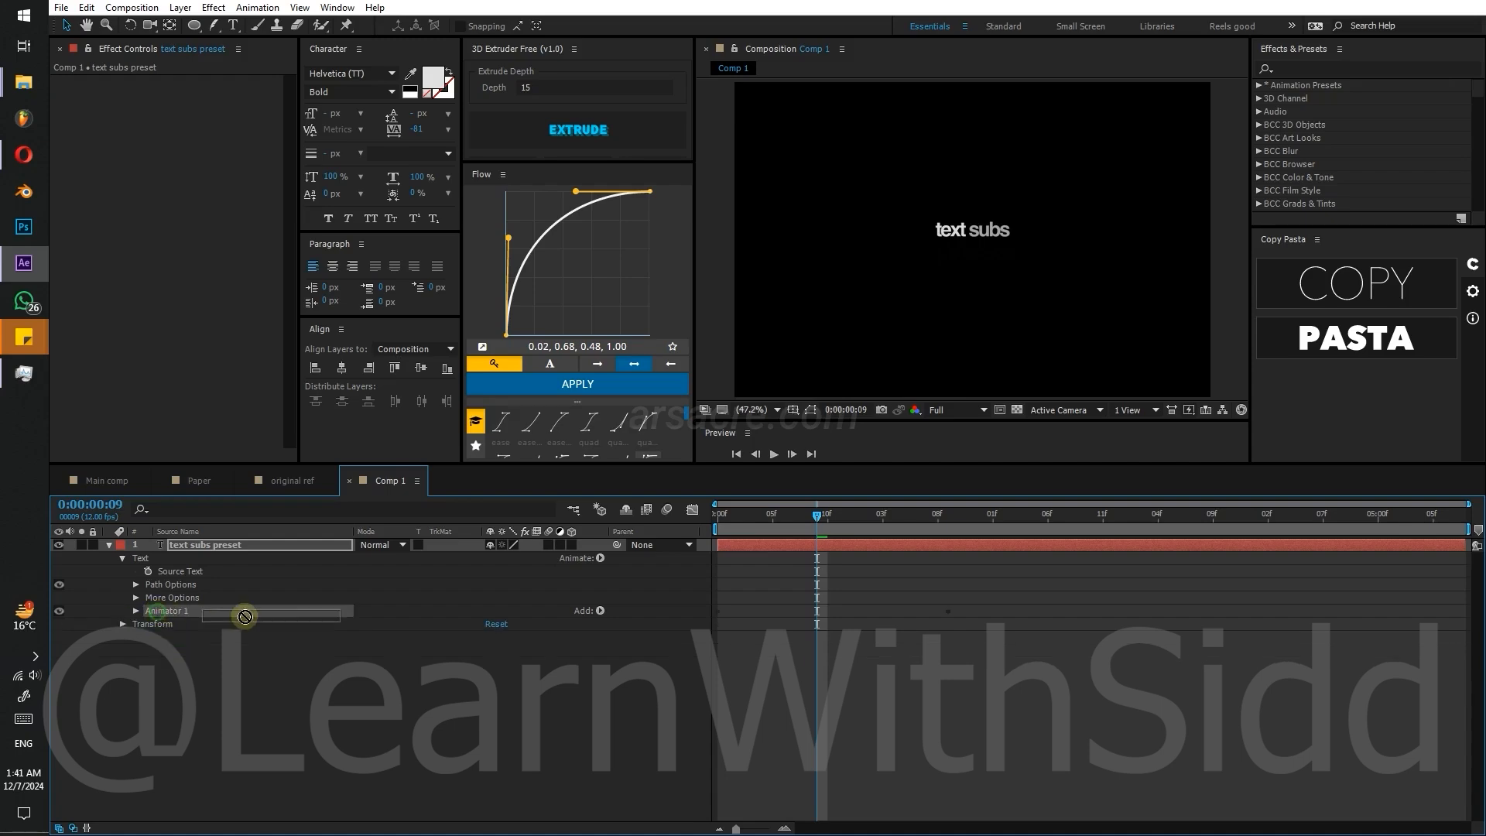
left_click(1463, 219)
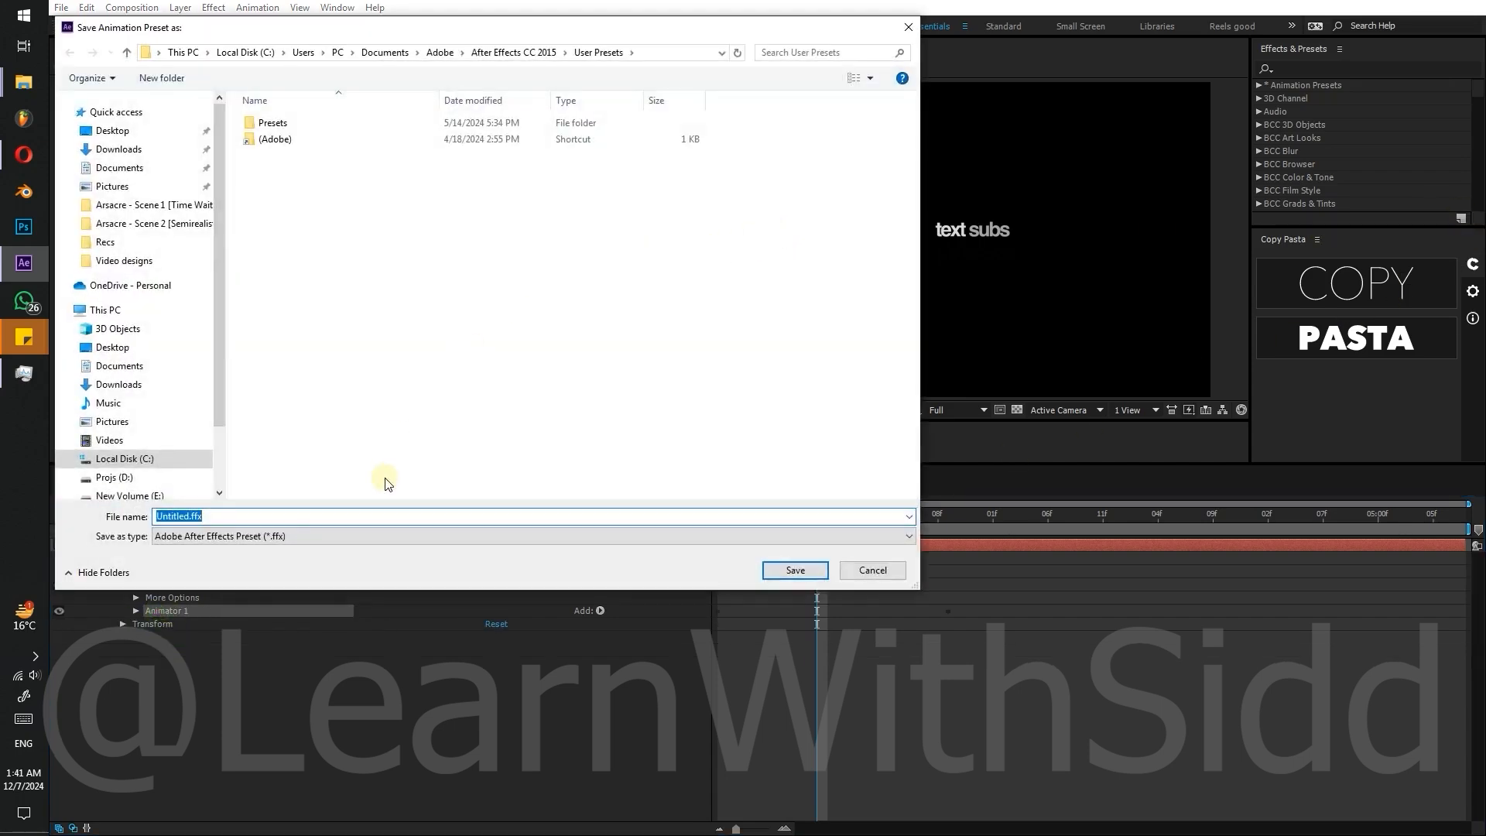
type("just op")
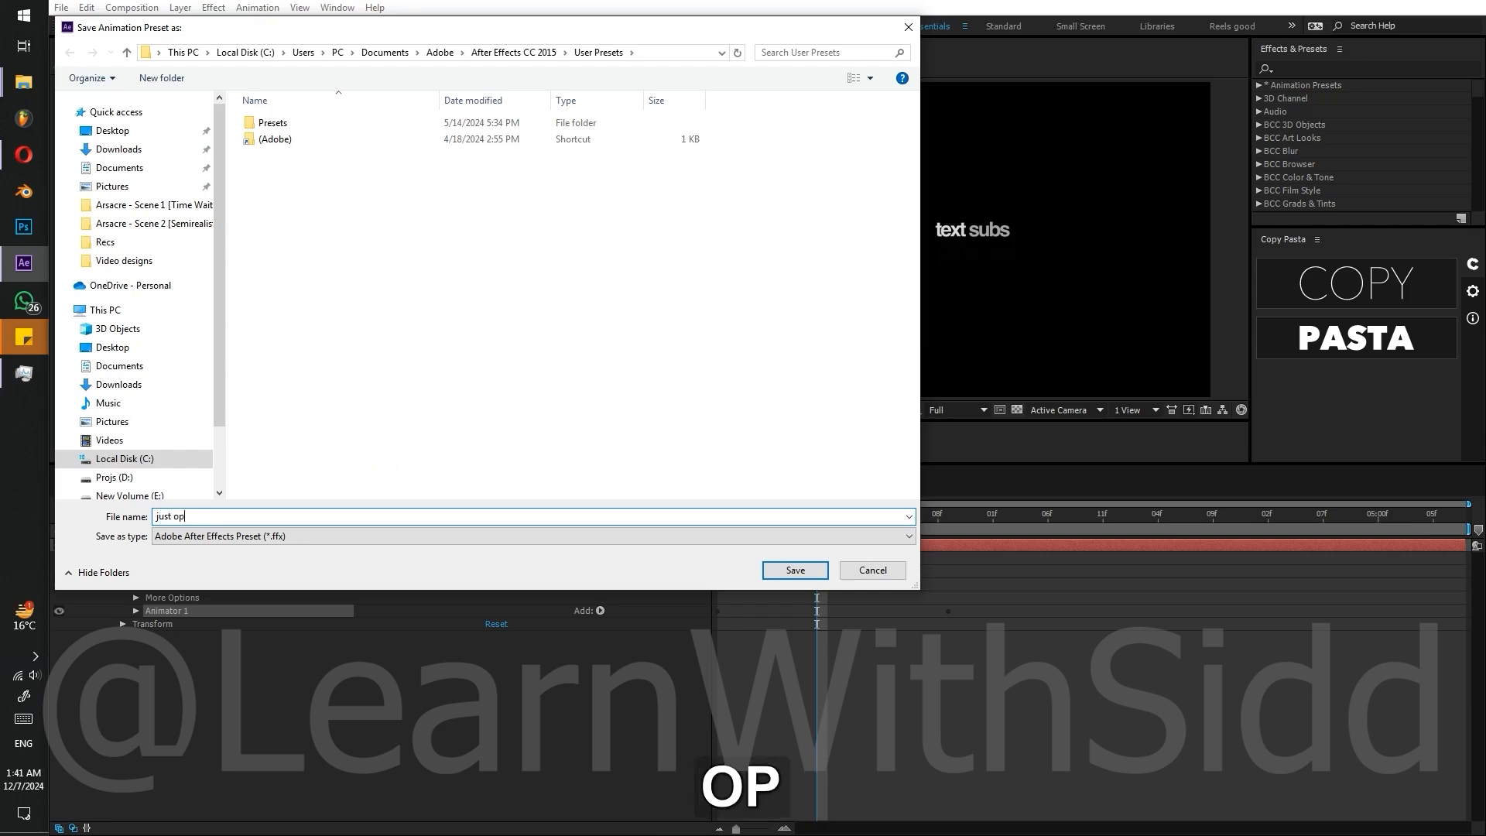
type("acity preset")
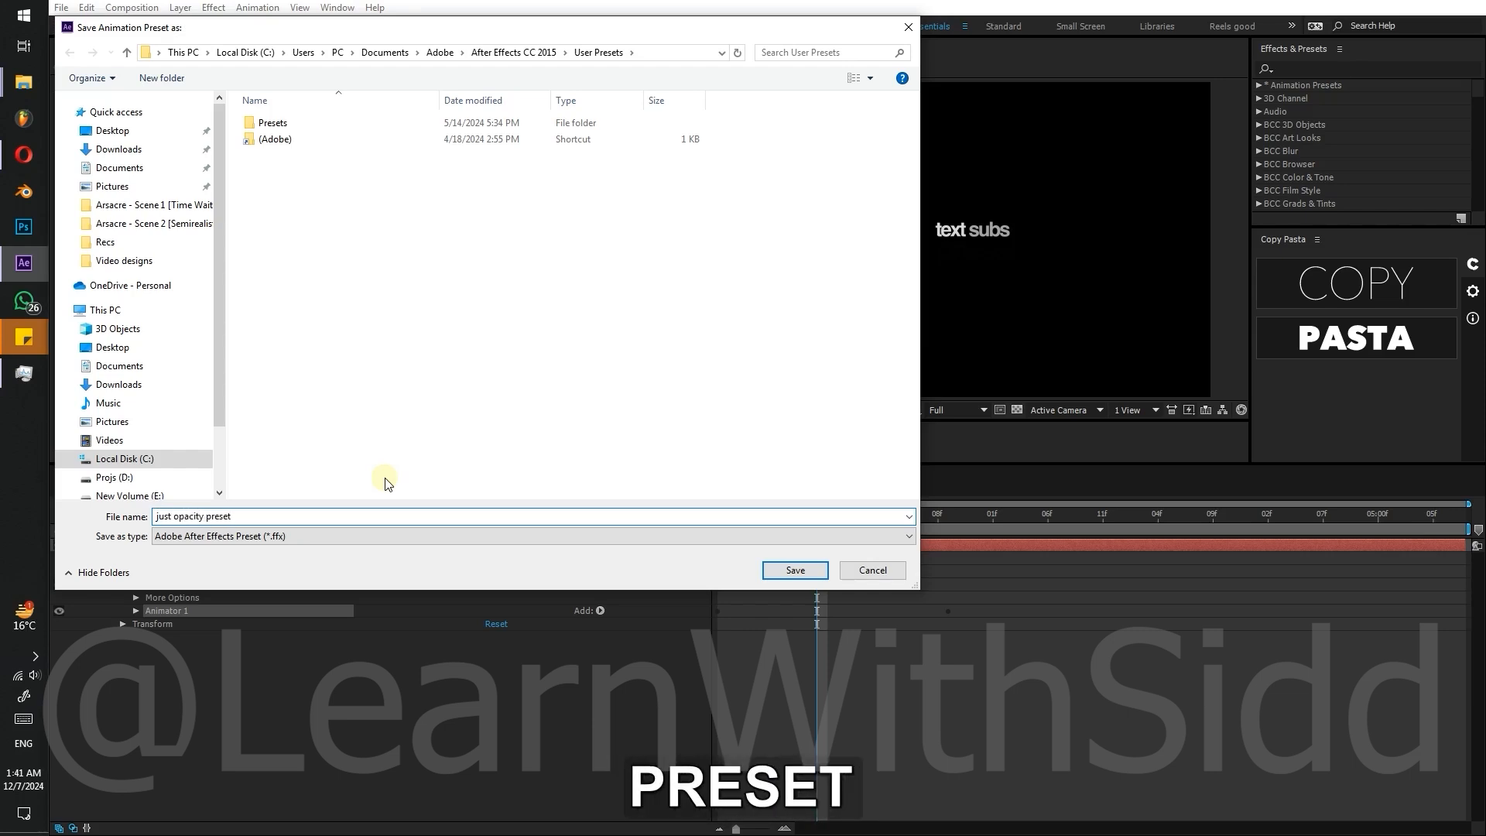
key("Home")
type("sub")
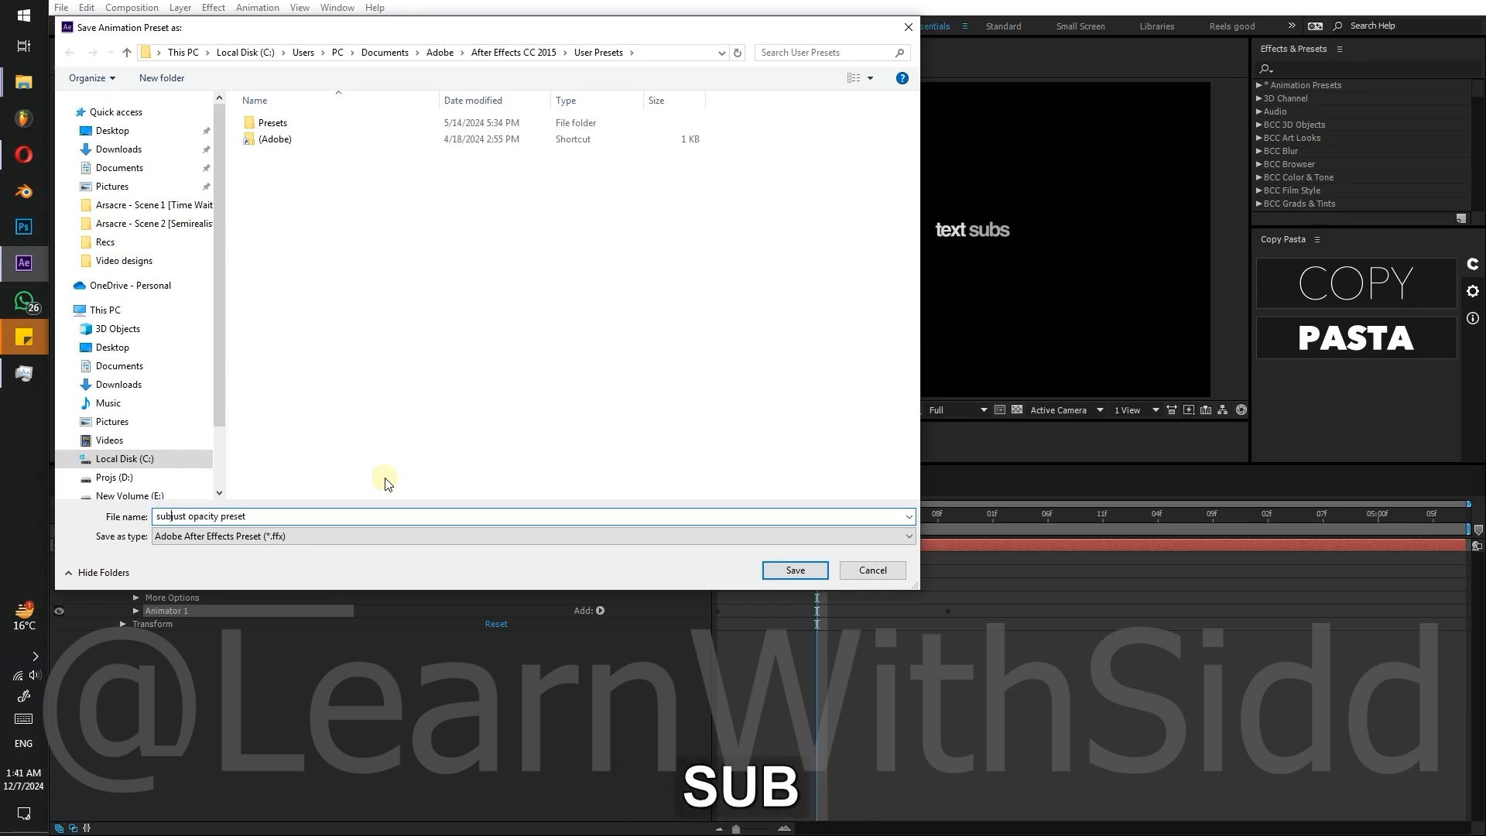
left_click(673, 52)
key("ctrl+c")
left_click(796, 569)
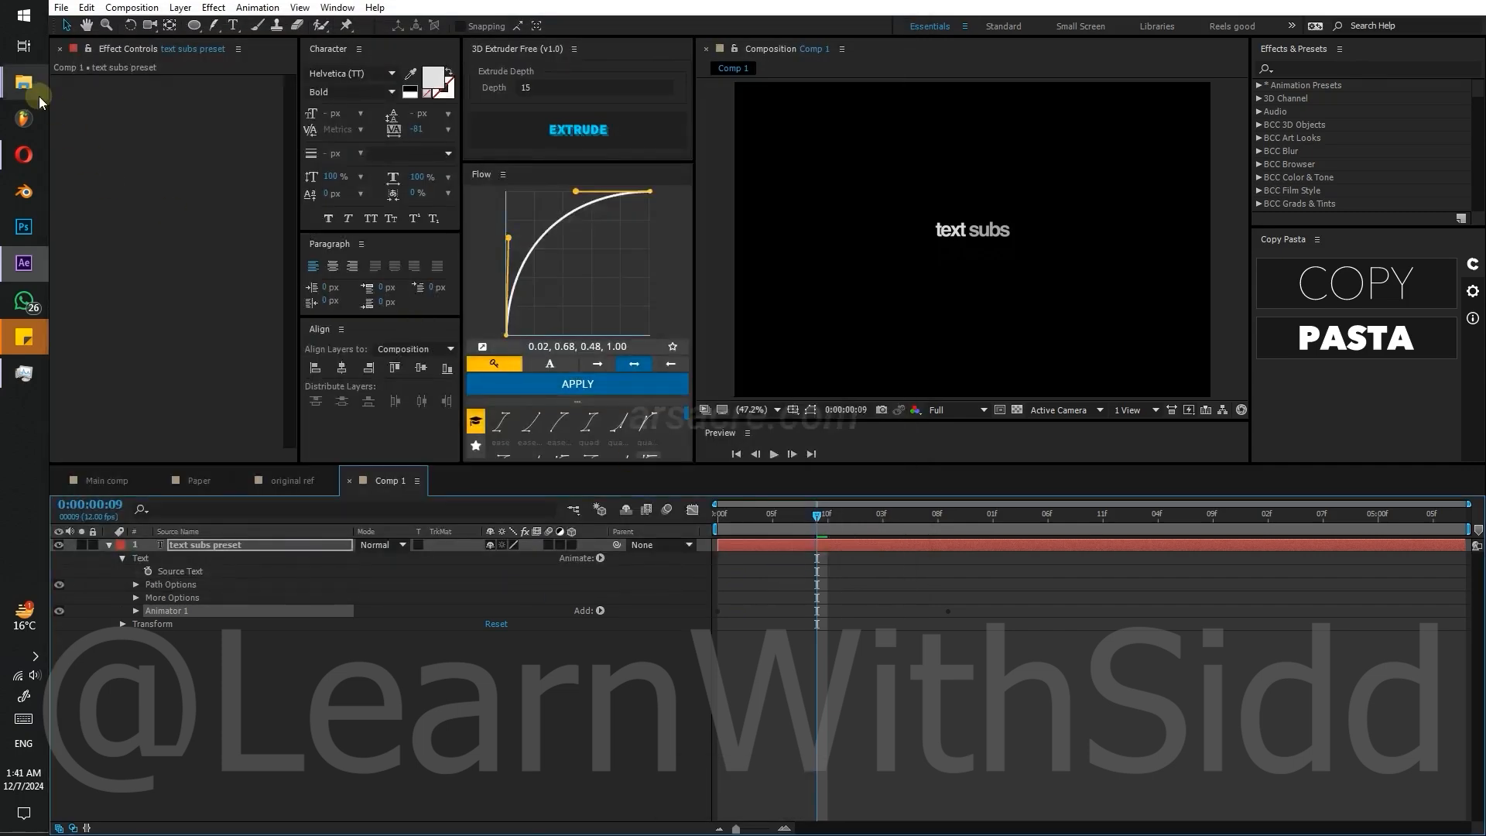
- Move "sub just opacity preset.ffx" from the User Presets folder into the "1 - Text Preset course test" folder
mouse_move(38, 97)
left_click(135, 311)
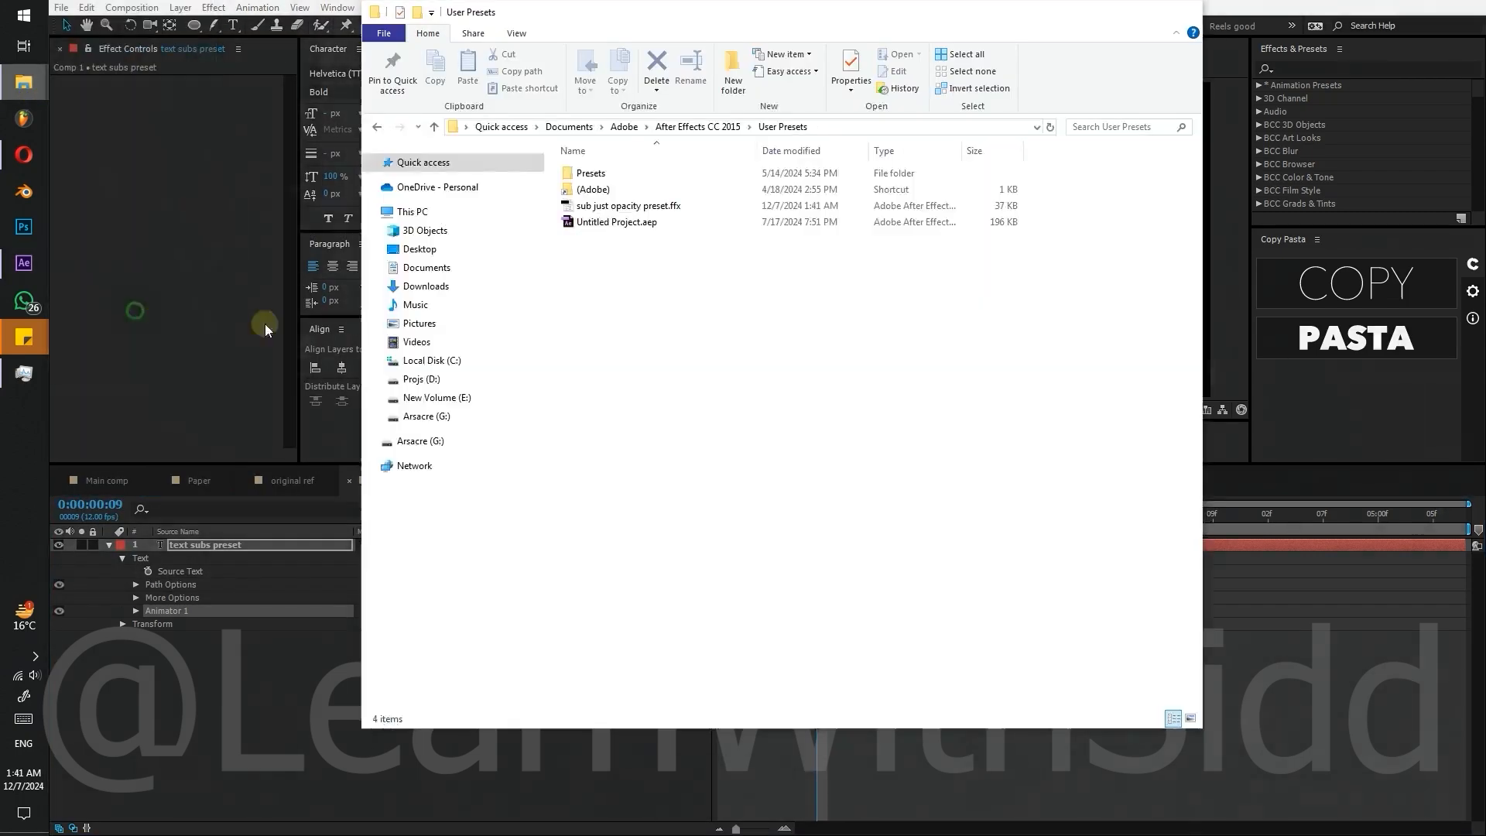
left_click(636, 206)
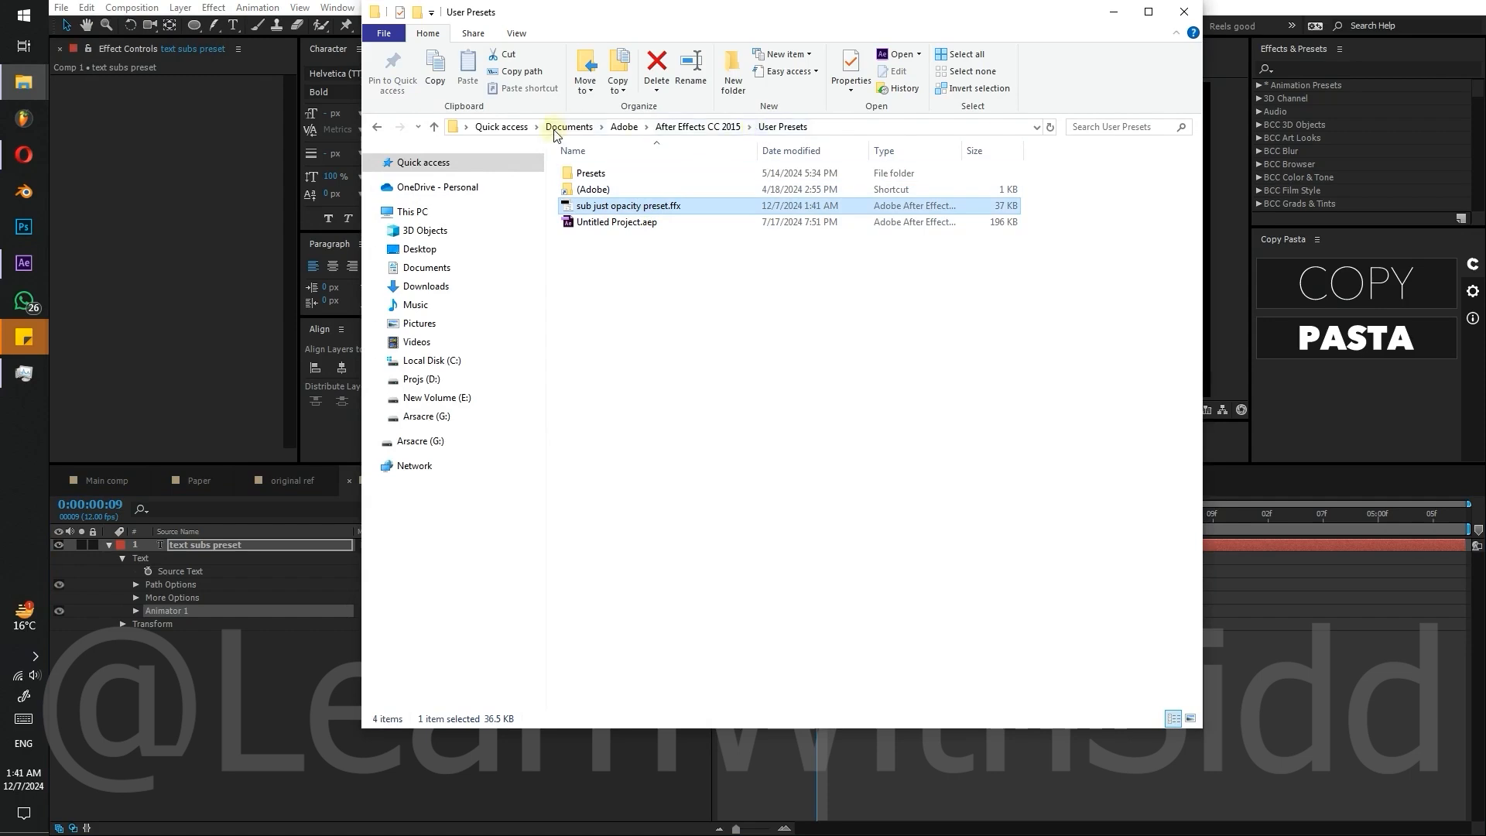
right_click(634, 210)
left_click(664, 441)
mouse_move(52, 99)
left_click(130, 191)
right_click(663, 287)
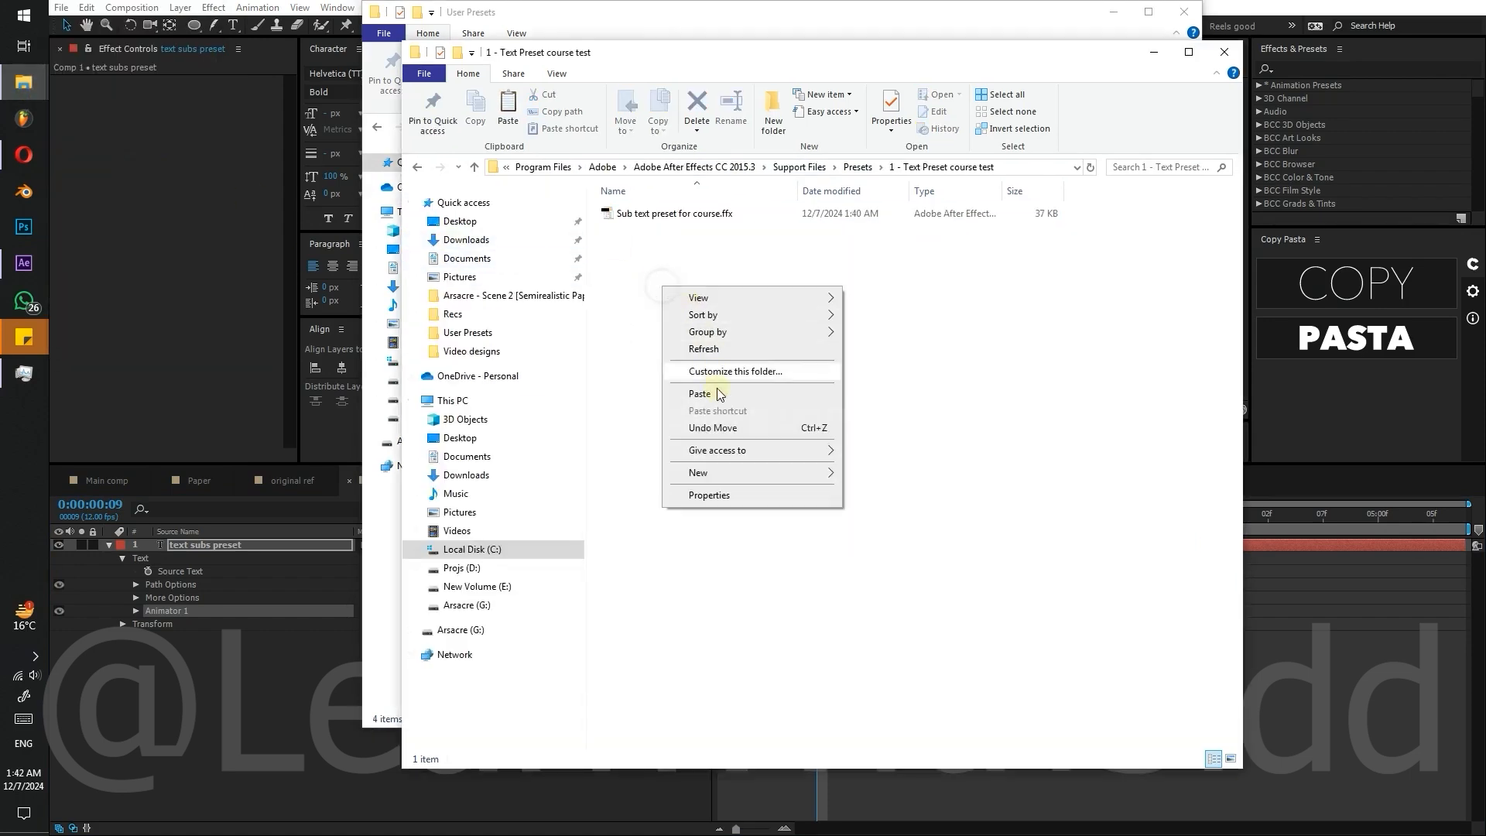
left_click(720, 398)
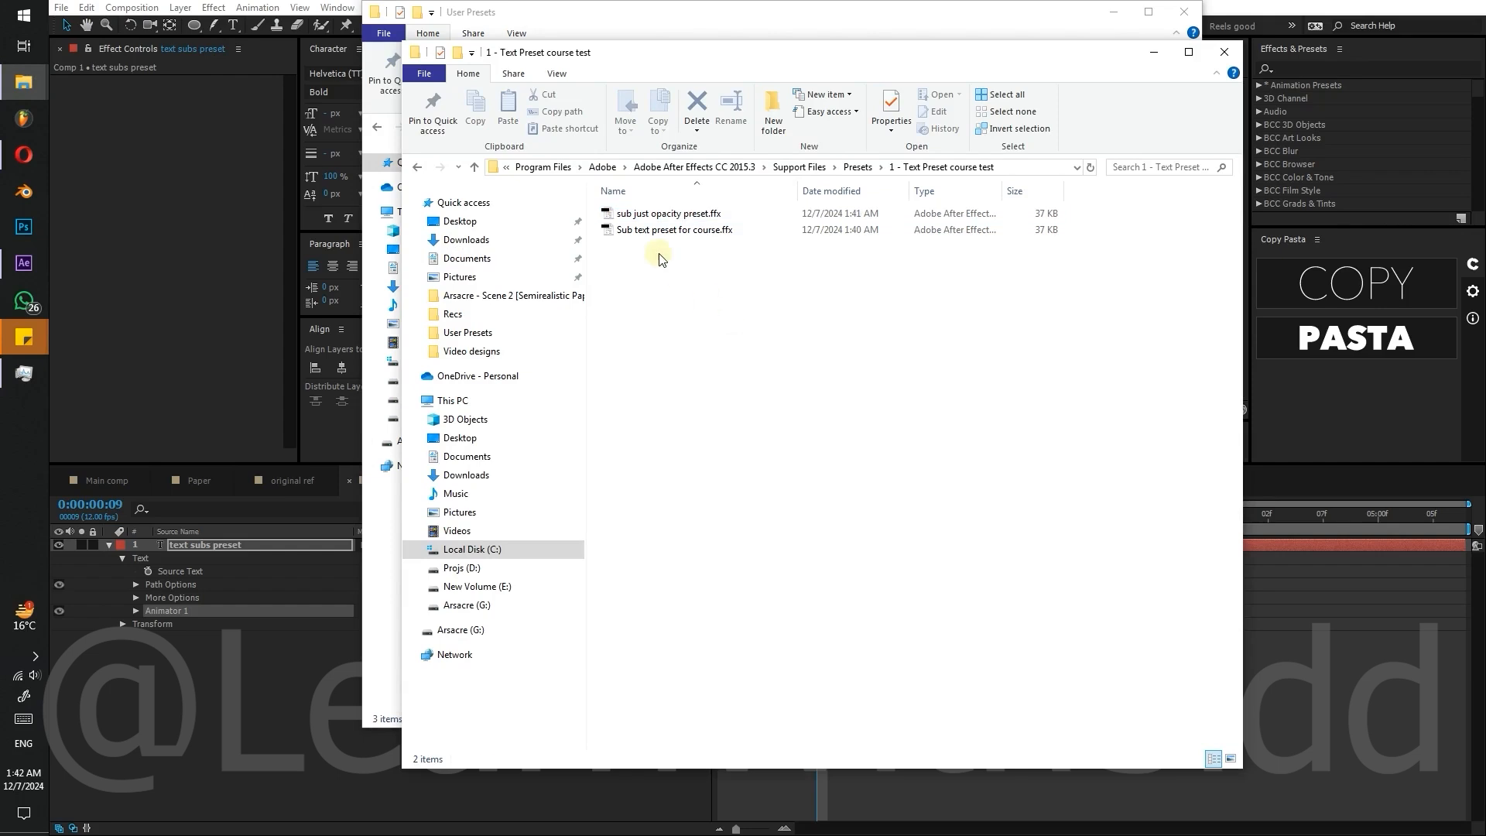
left_click(654, 231)
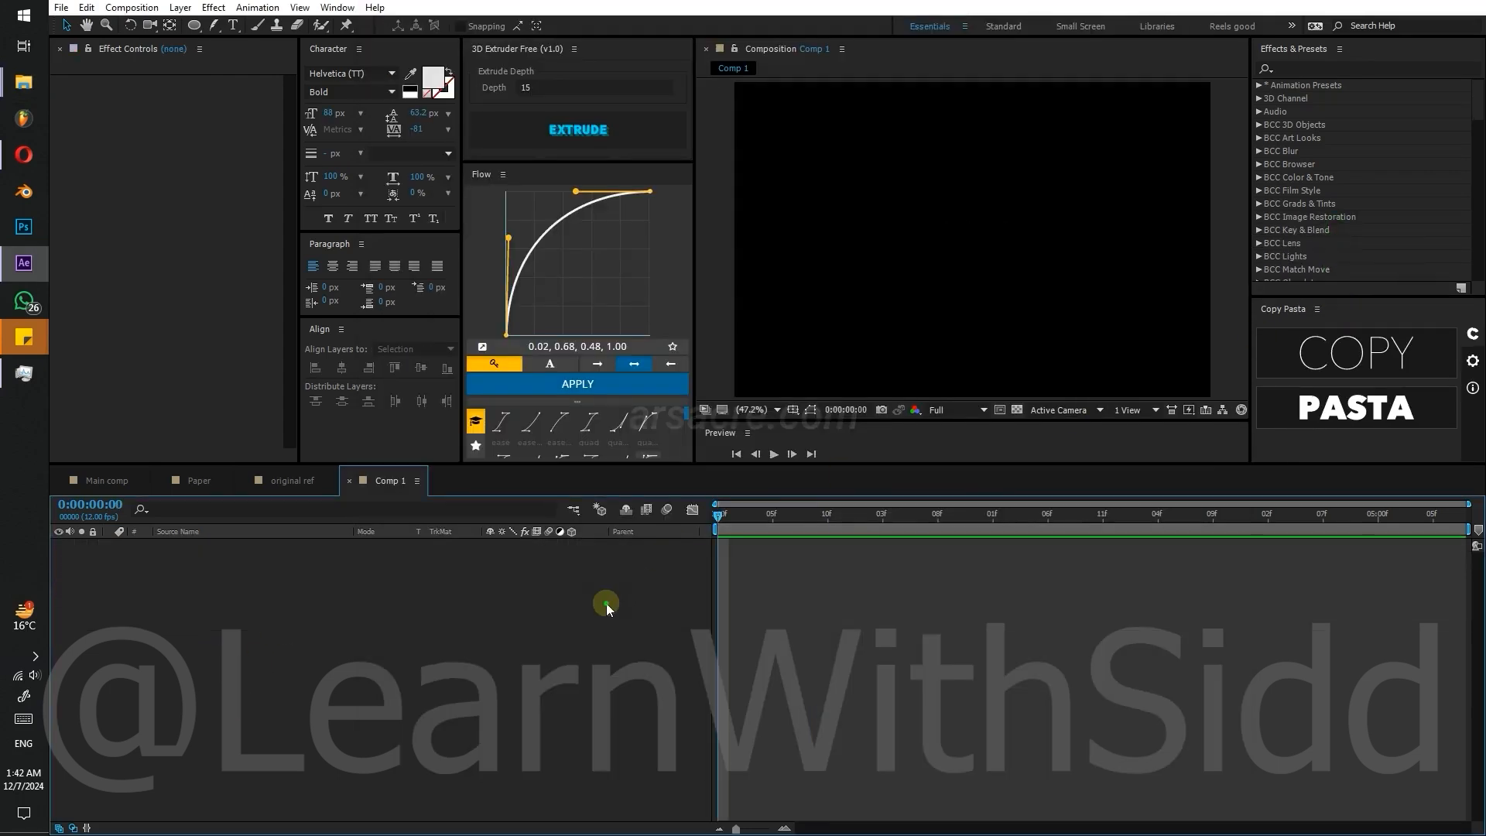
- Create a text layer reading "testing out the preset", broken over three lines, in Comp 1
key("ctrl+t")
left_click(985, 232)
type("testing out")
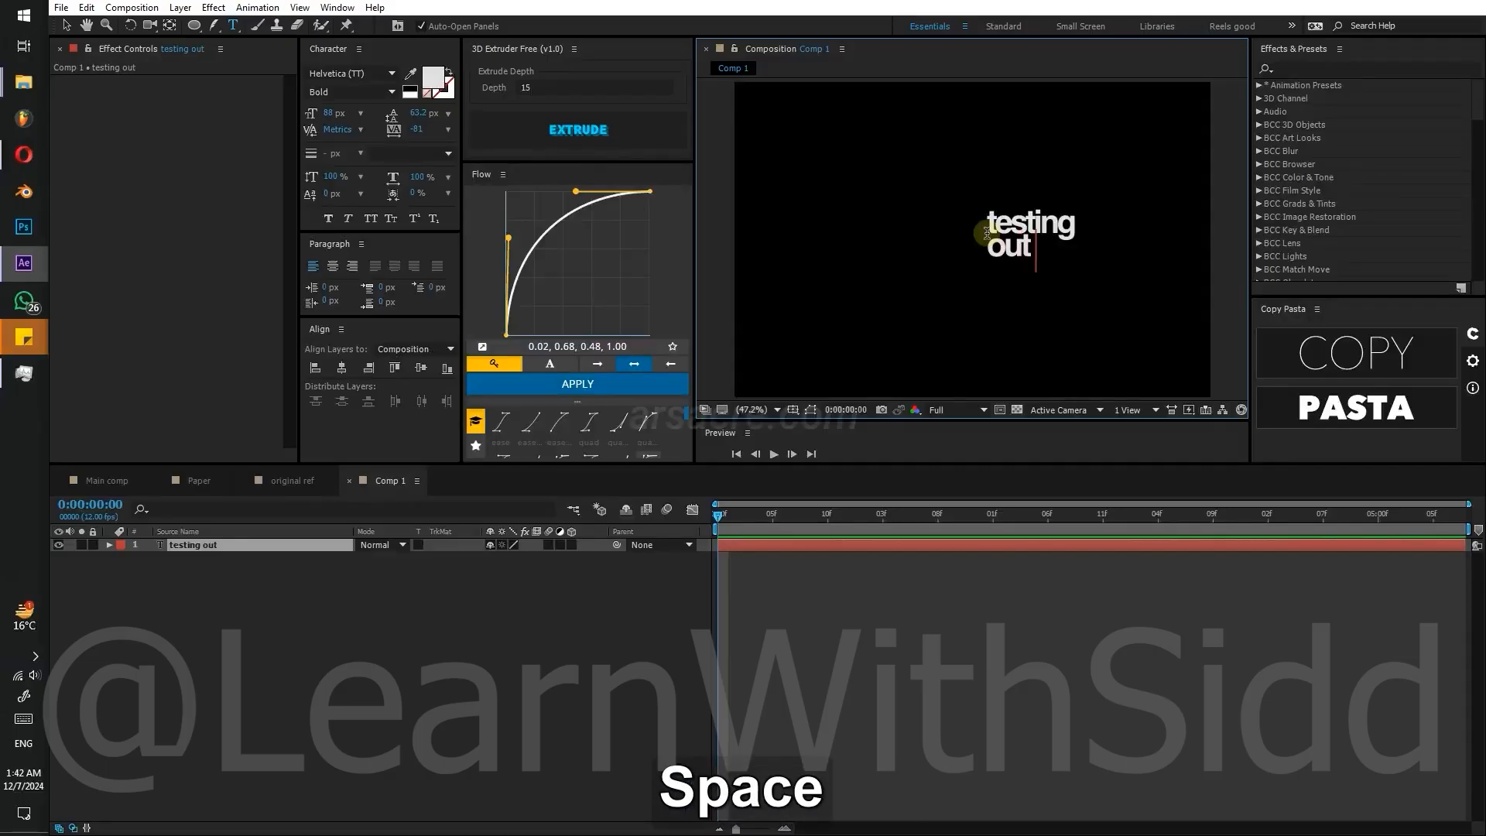
key("Return")
type("the preset")
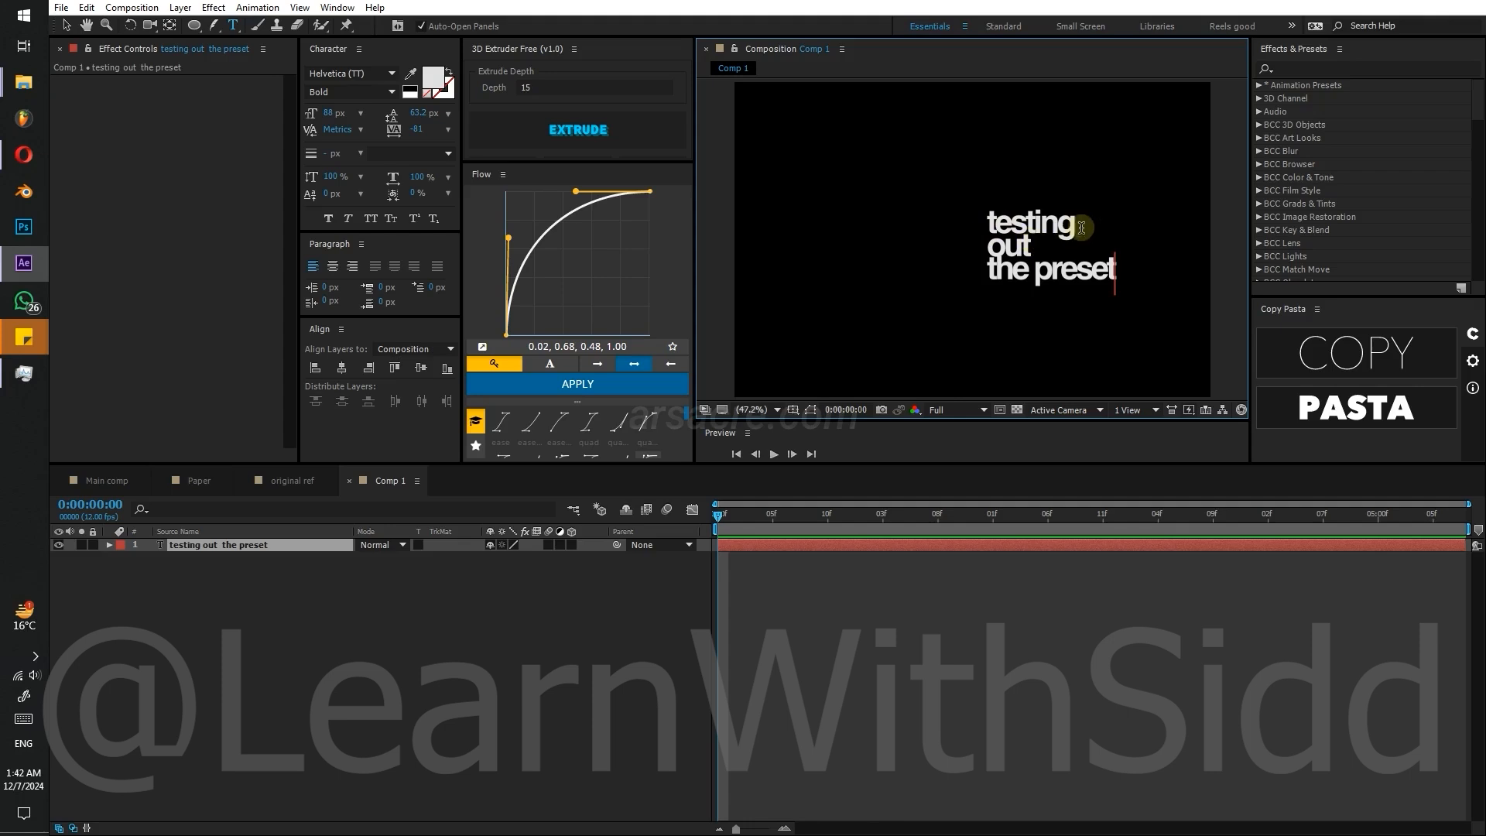
- Shrink the word "testing", bring "out" up onto its line and add a period after "preset"
left_click(1081, 228)
left_click_drag(1081, 232, 987, 231)
left_click_drag(336, 114, 308, 116)
left_click(983, 275)
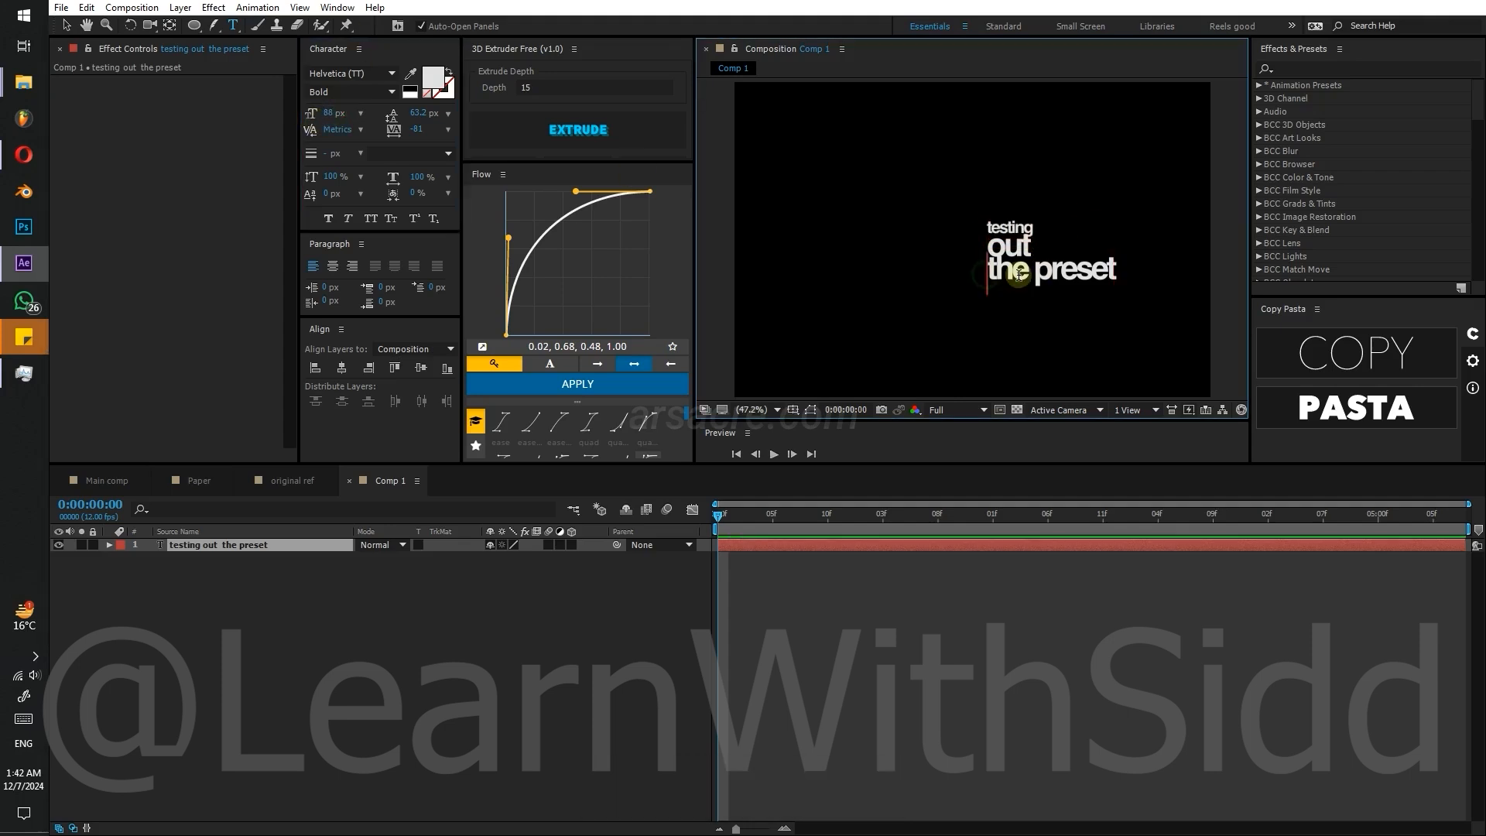
key("Up")
key("BackSpace")
left_click(1121, 253)
type(".")
- Recolor the word "preset." in the text layer to red
left_click_drag(1035, 249, 1202, 268)
left_click(431, 78)
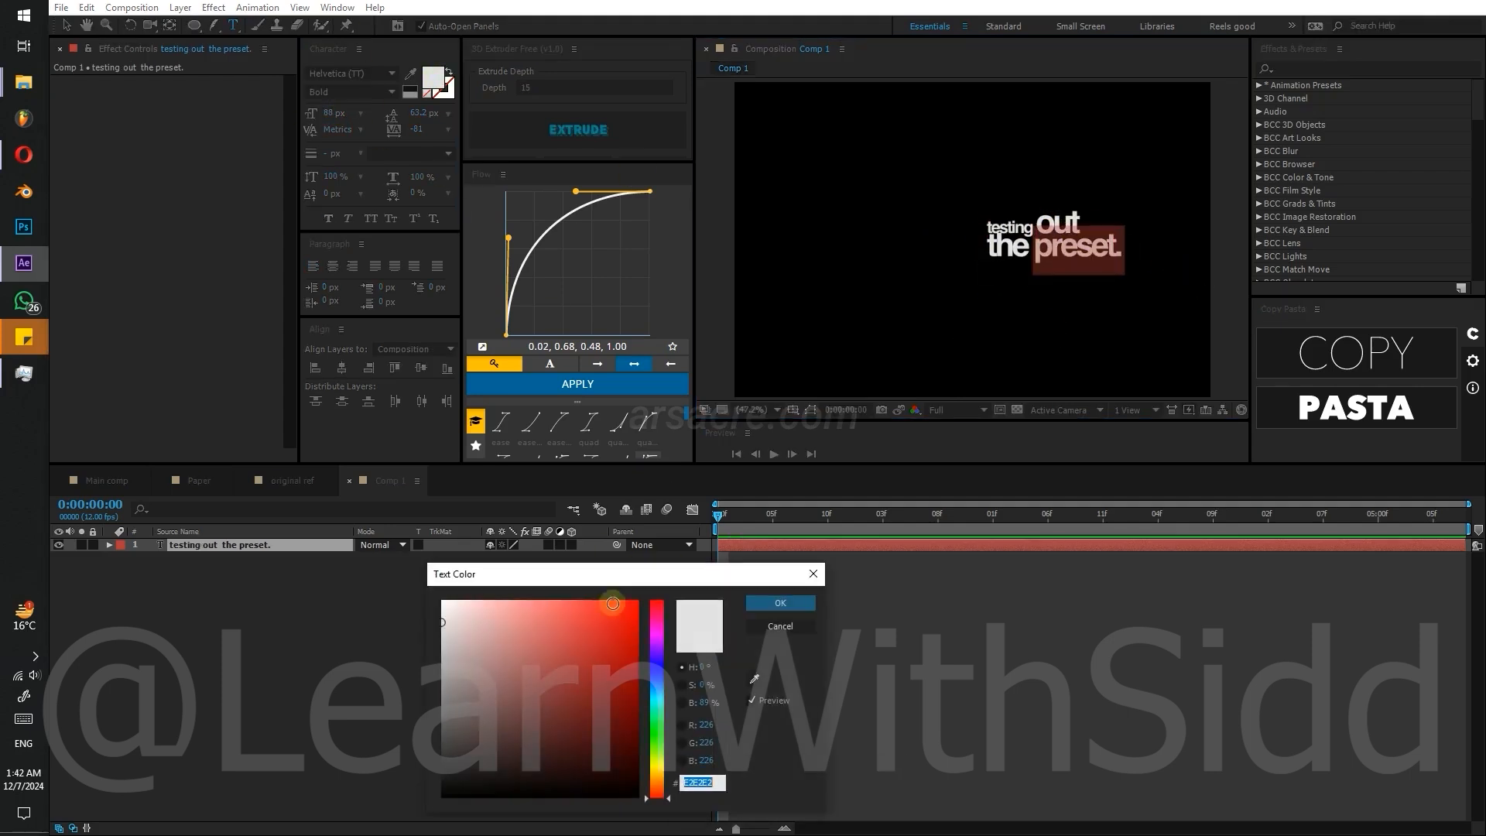
left_click(613, 603)
left_click(780, 603)
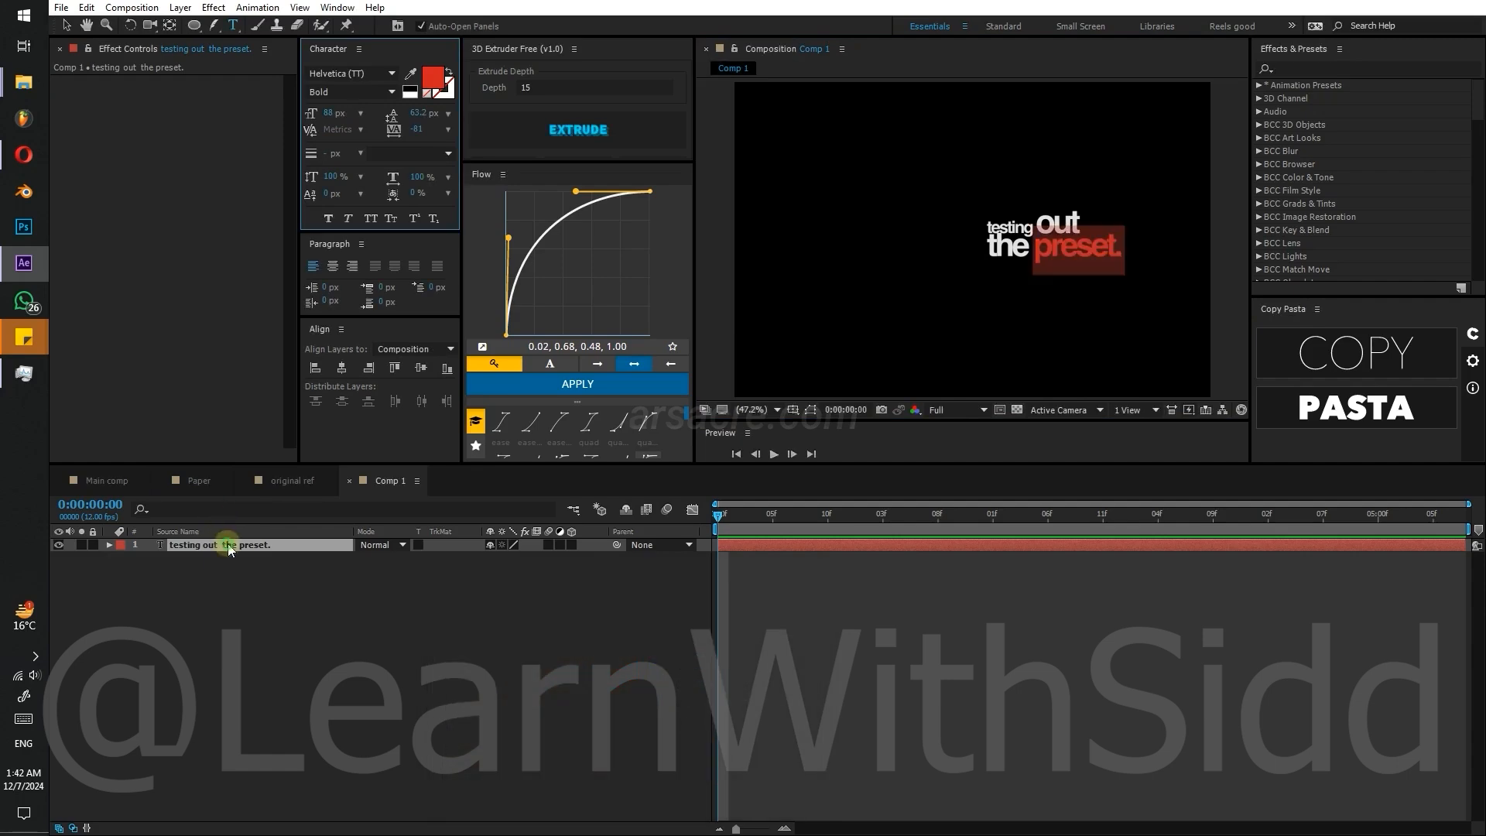
key("v")
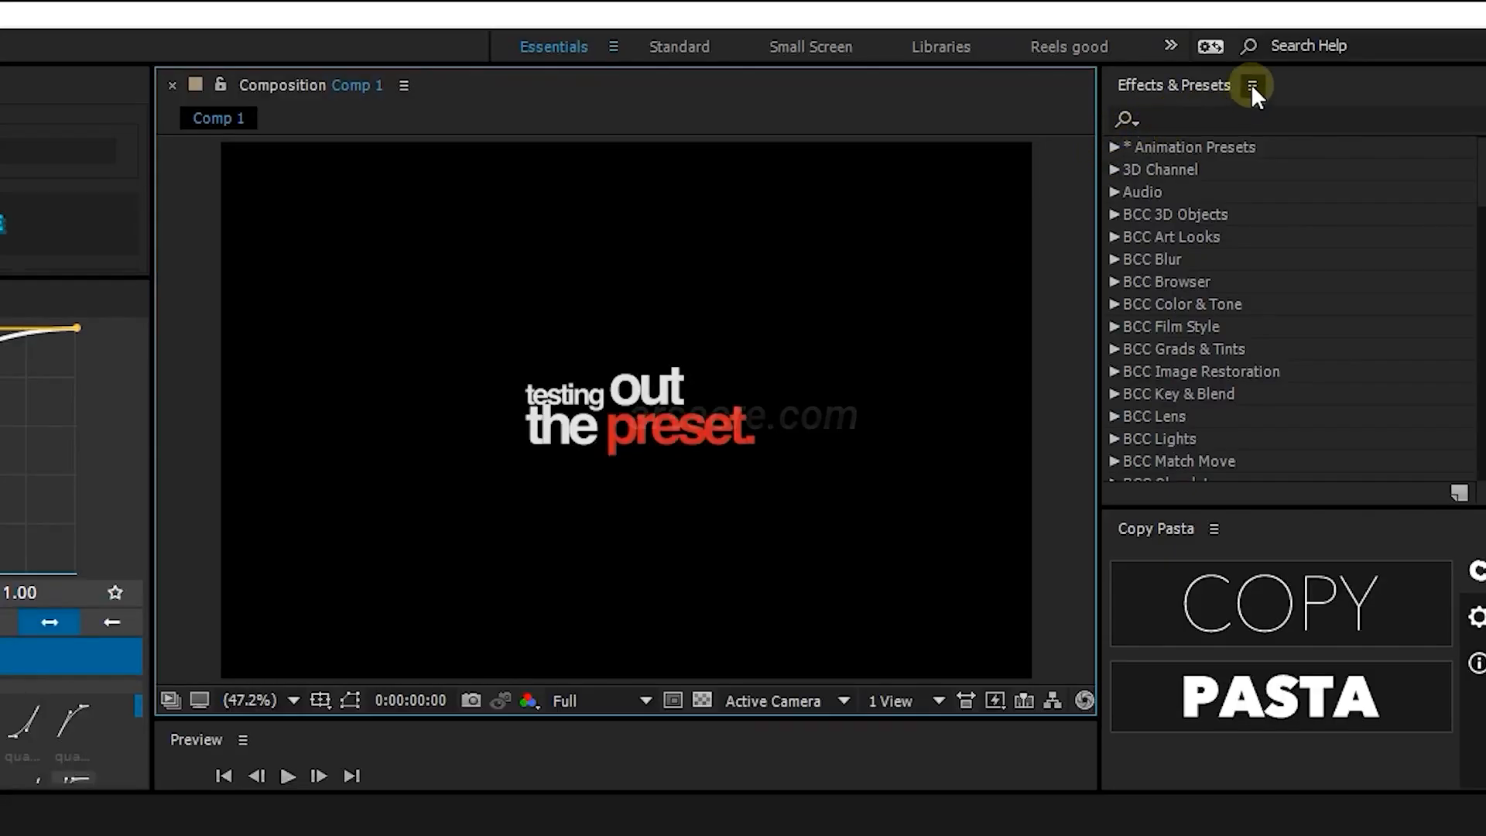
- Refresh the effects and presets list and expand the "1 - Text Preset course test" folder under Animation Presets
left_click(1252, 85)
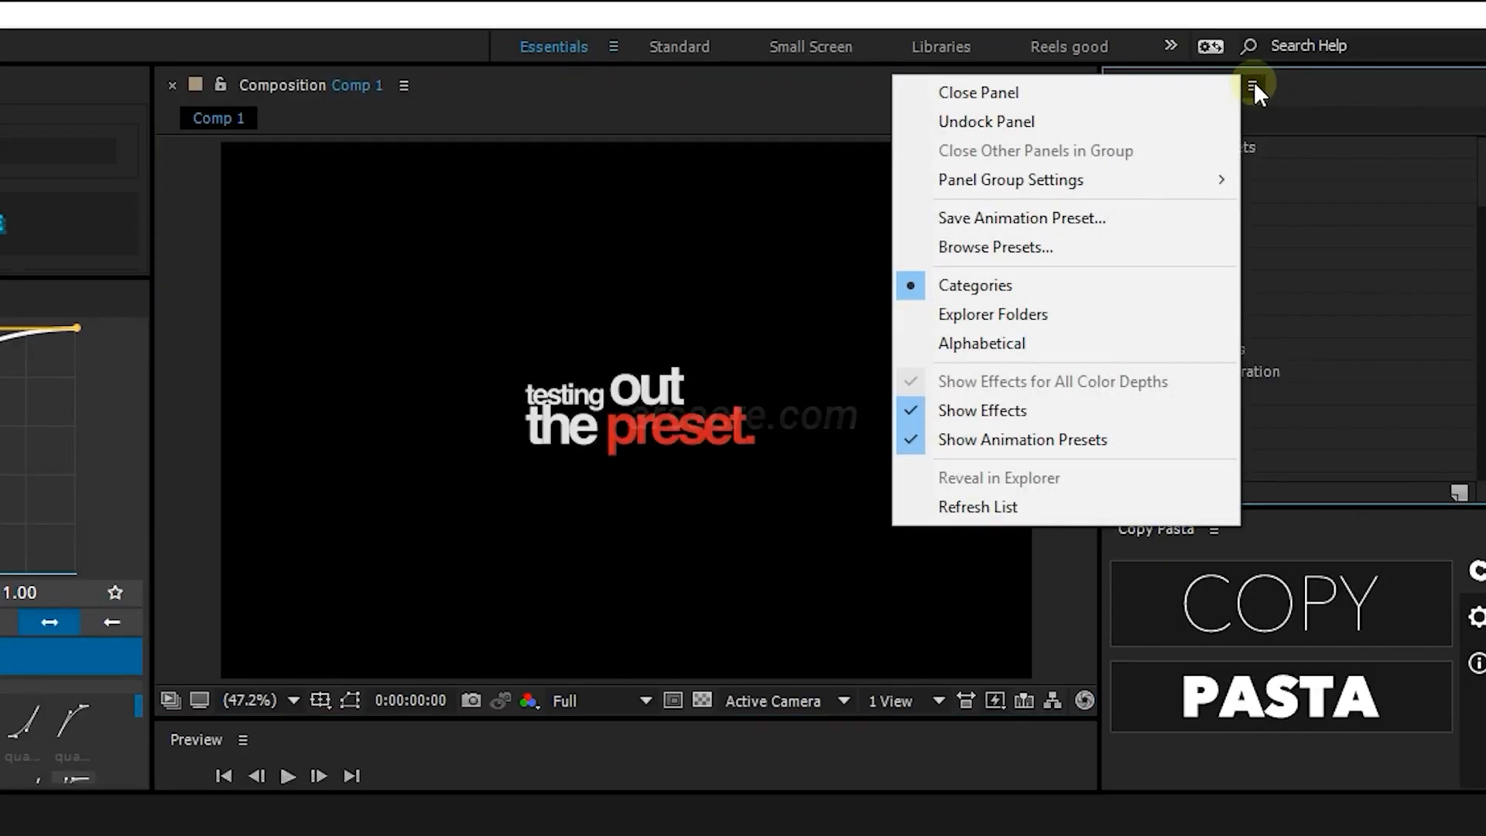
left_click(1079, 513)
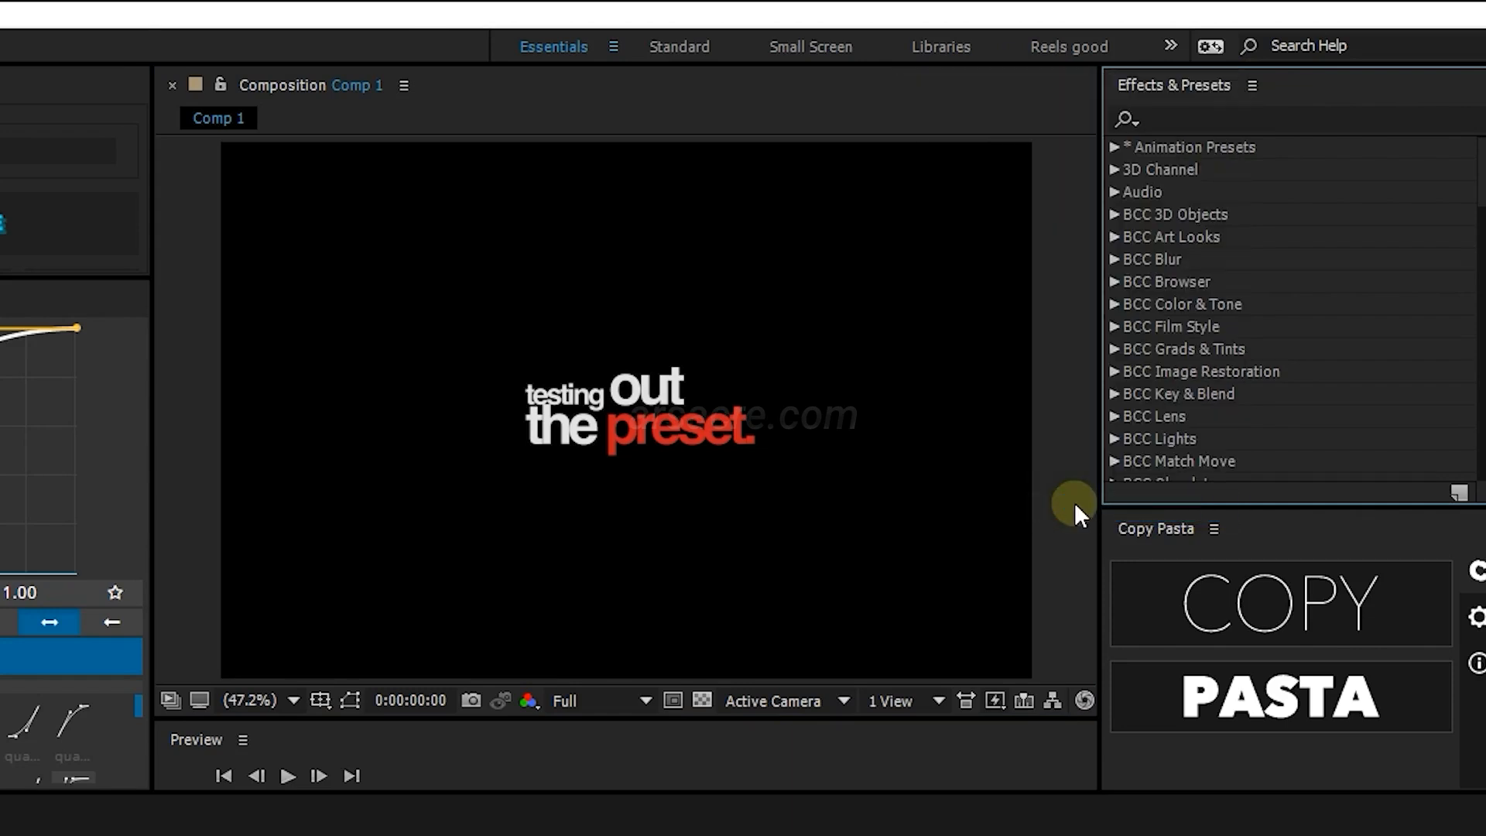
left_click(1113, 147)
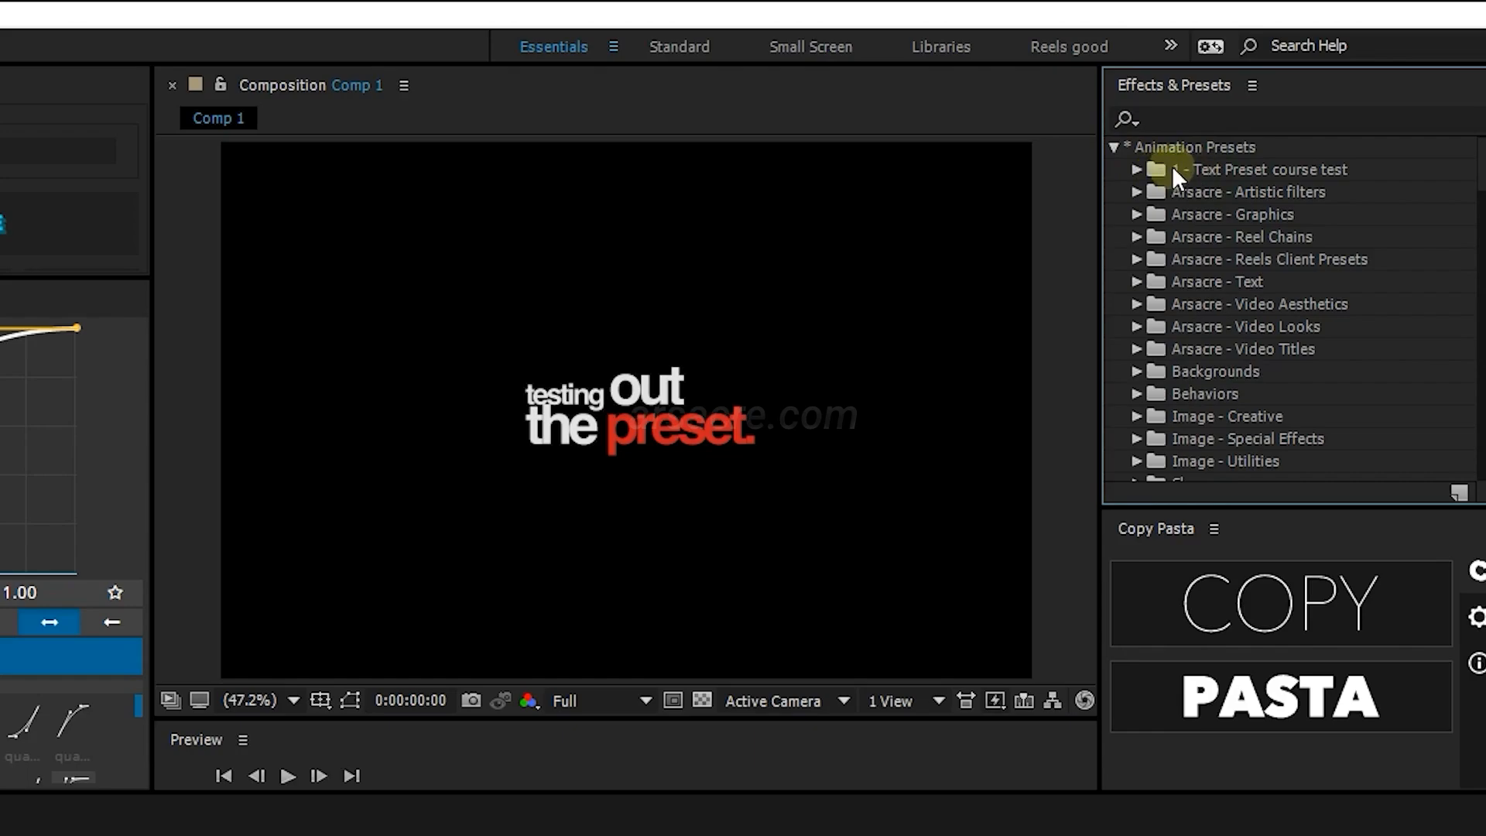
left_click(1135, 169)
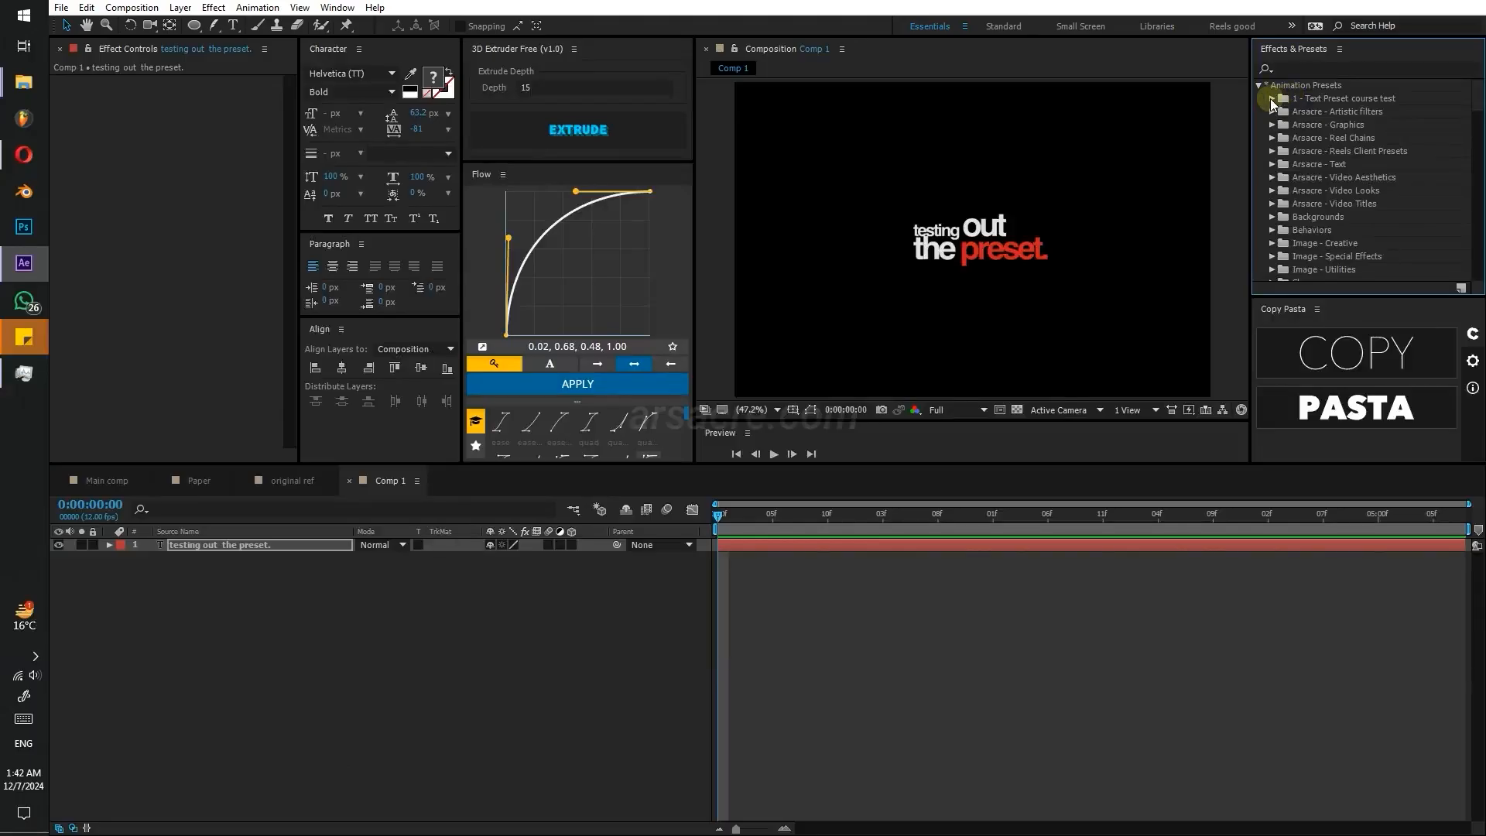
- Apply "sub just opacity preset" to the "testing out the preset." layer at 0:00:00:00 and preview the reveal
left_click(783, 514)
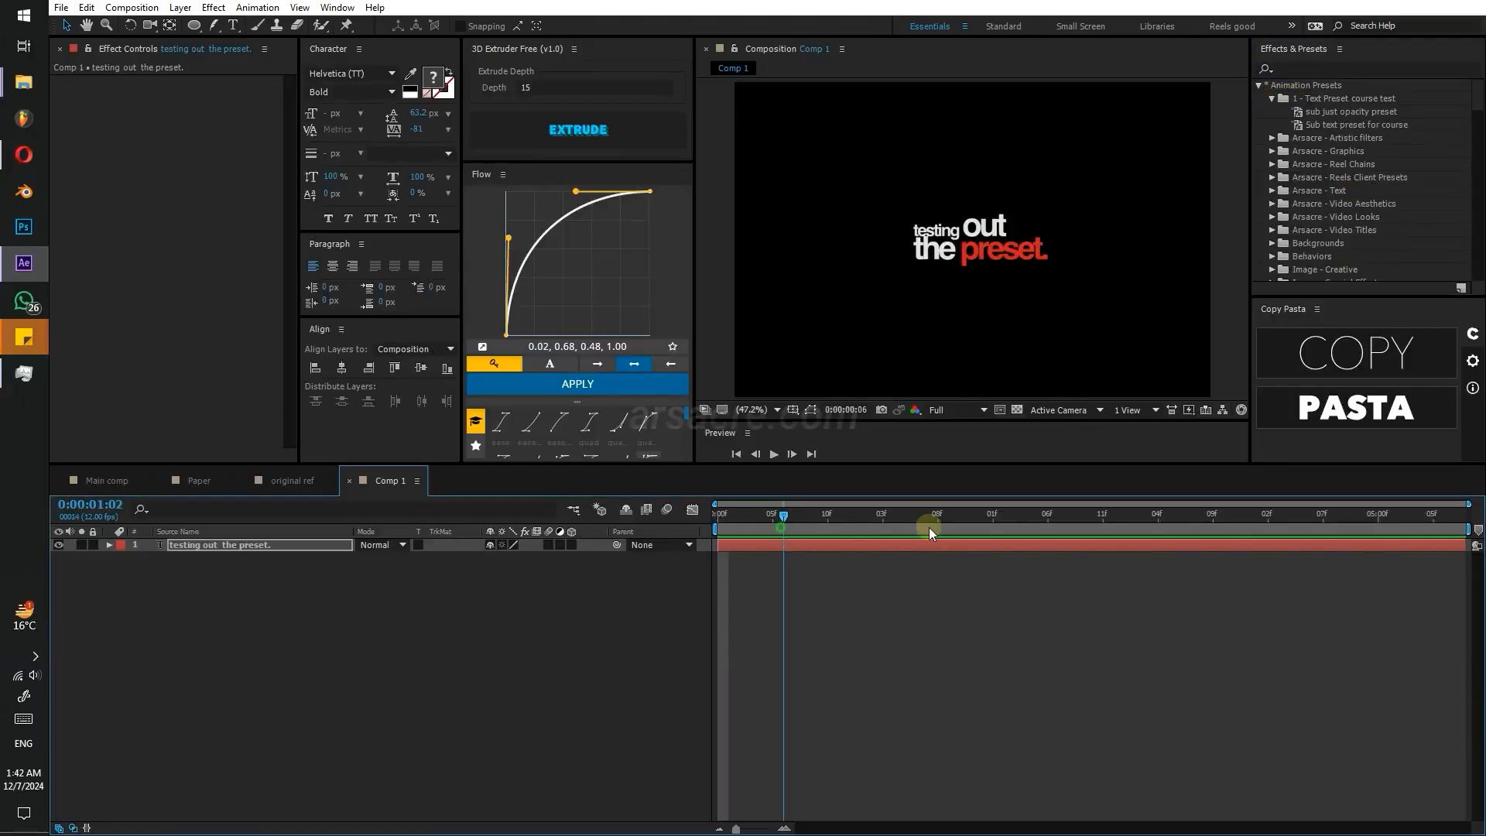
mouse_move(940, 529)
left_mouse_down()
mouse_move(853, 535)
mouse_move(955, 537)
left_mouse_up()
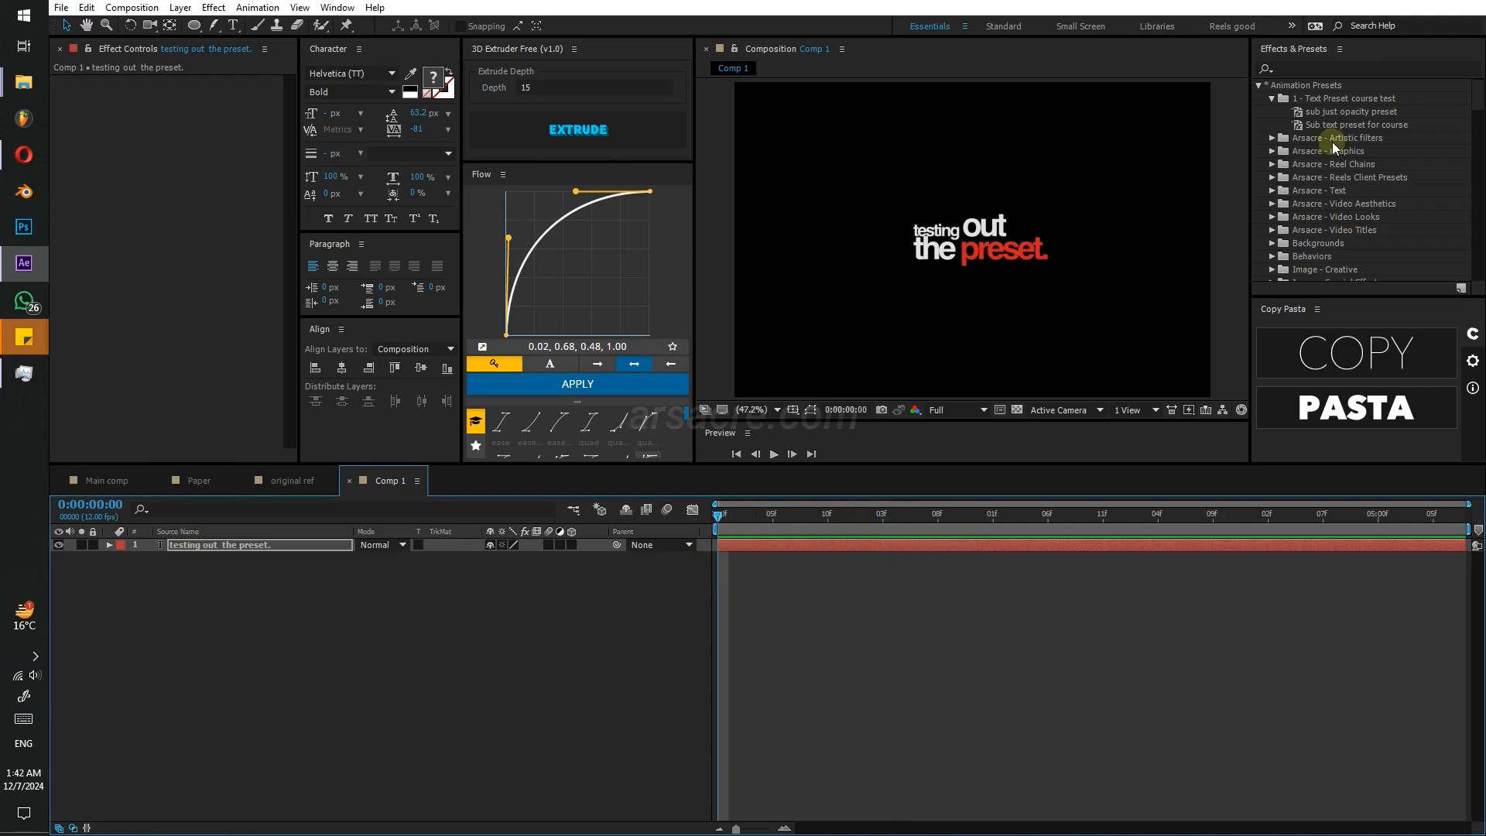
left_click_drag(1346, 114, 743, 547)
left_click(778, 612)
key("space")
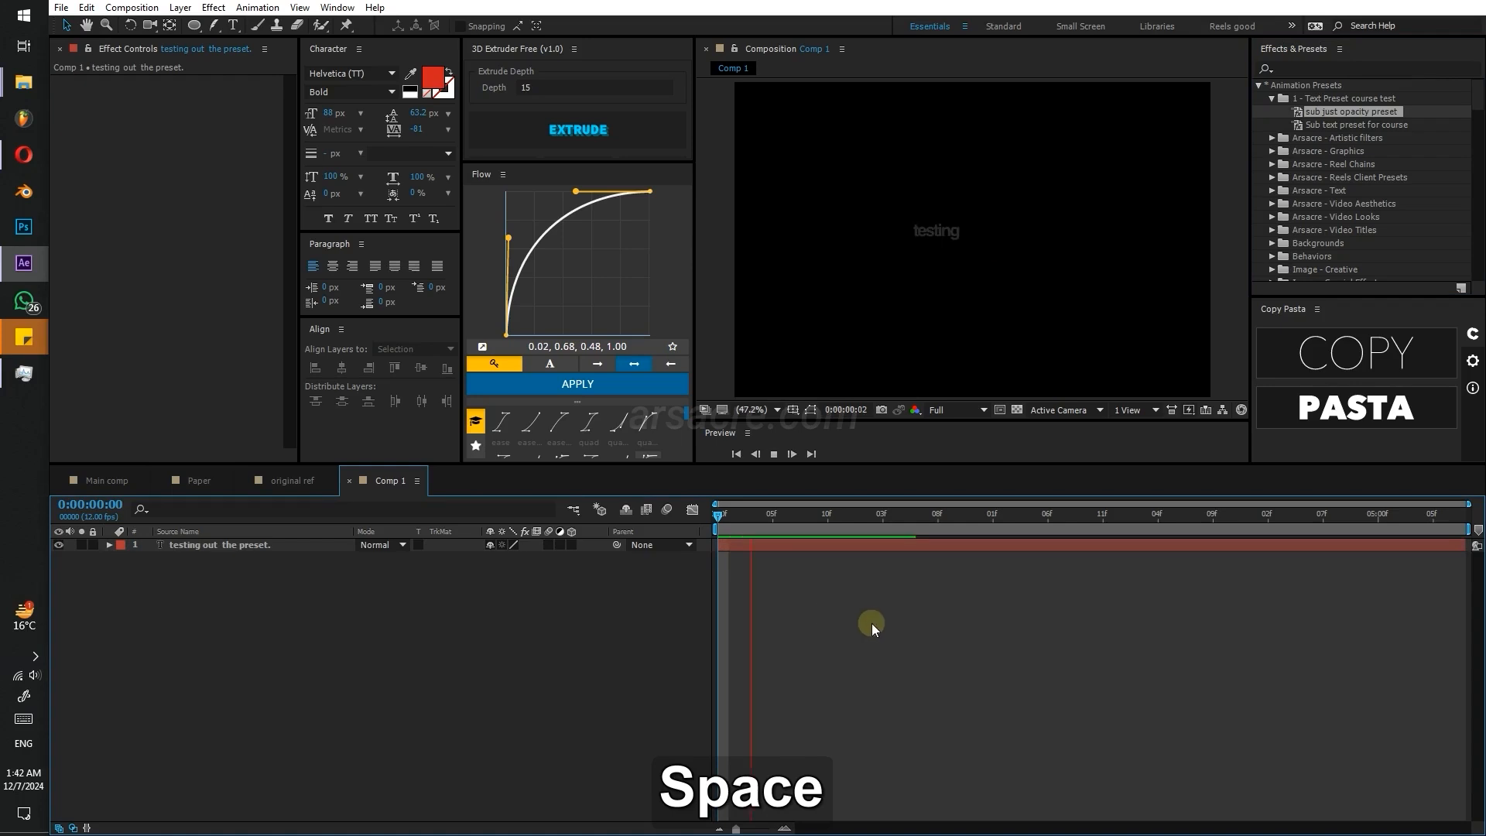
left_click(937, 523)
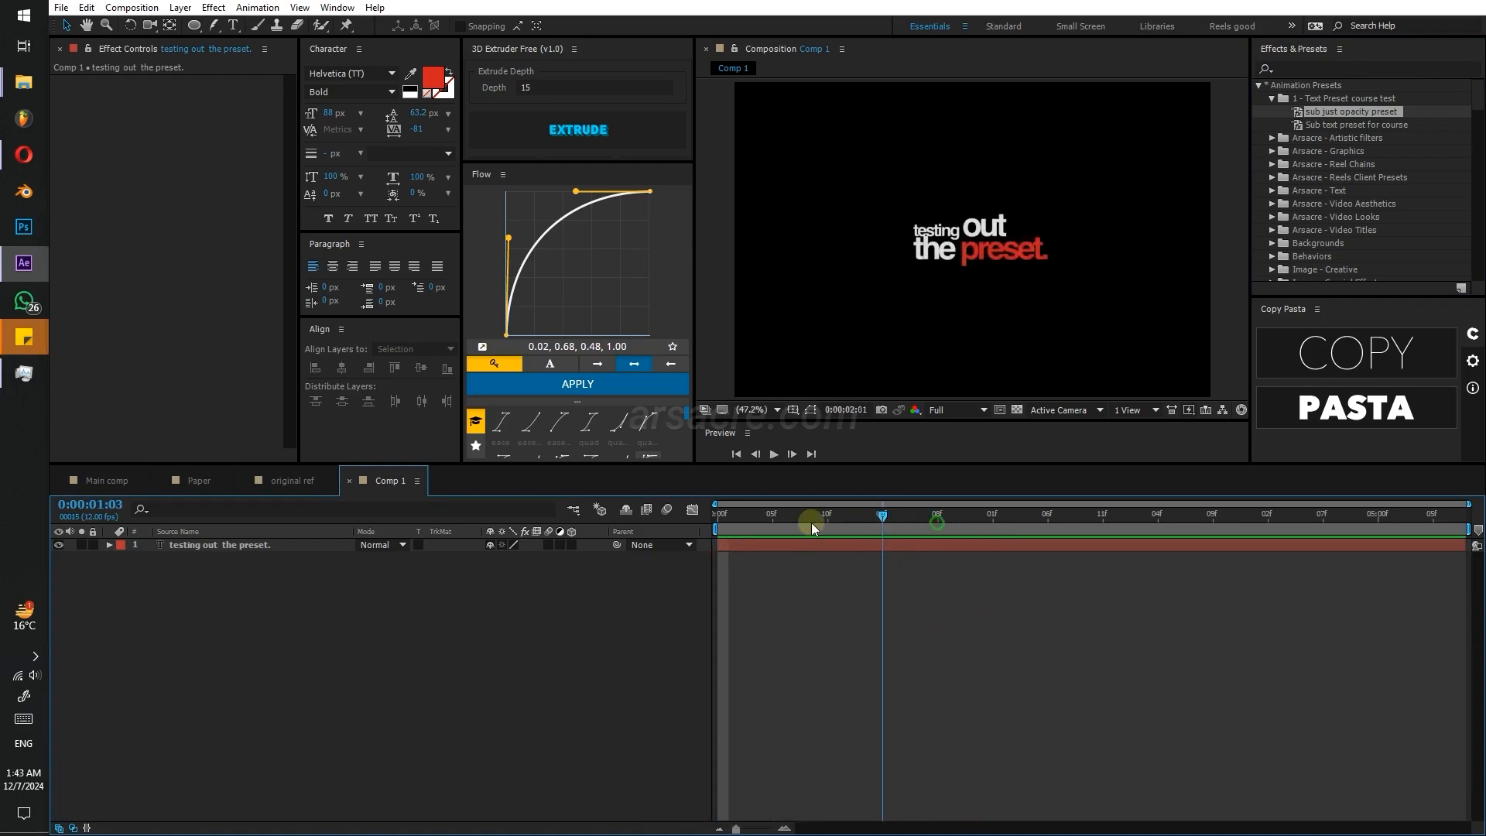
key("space")
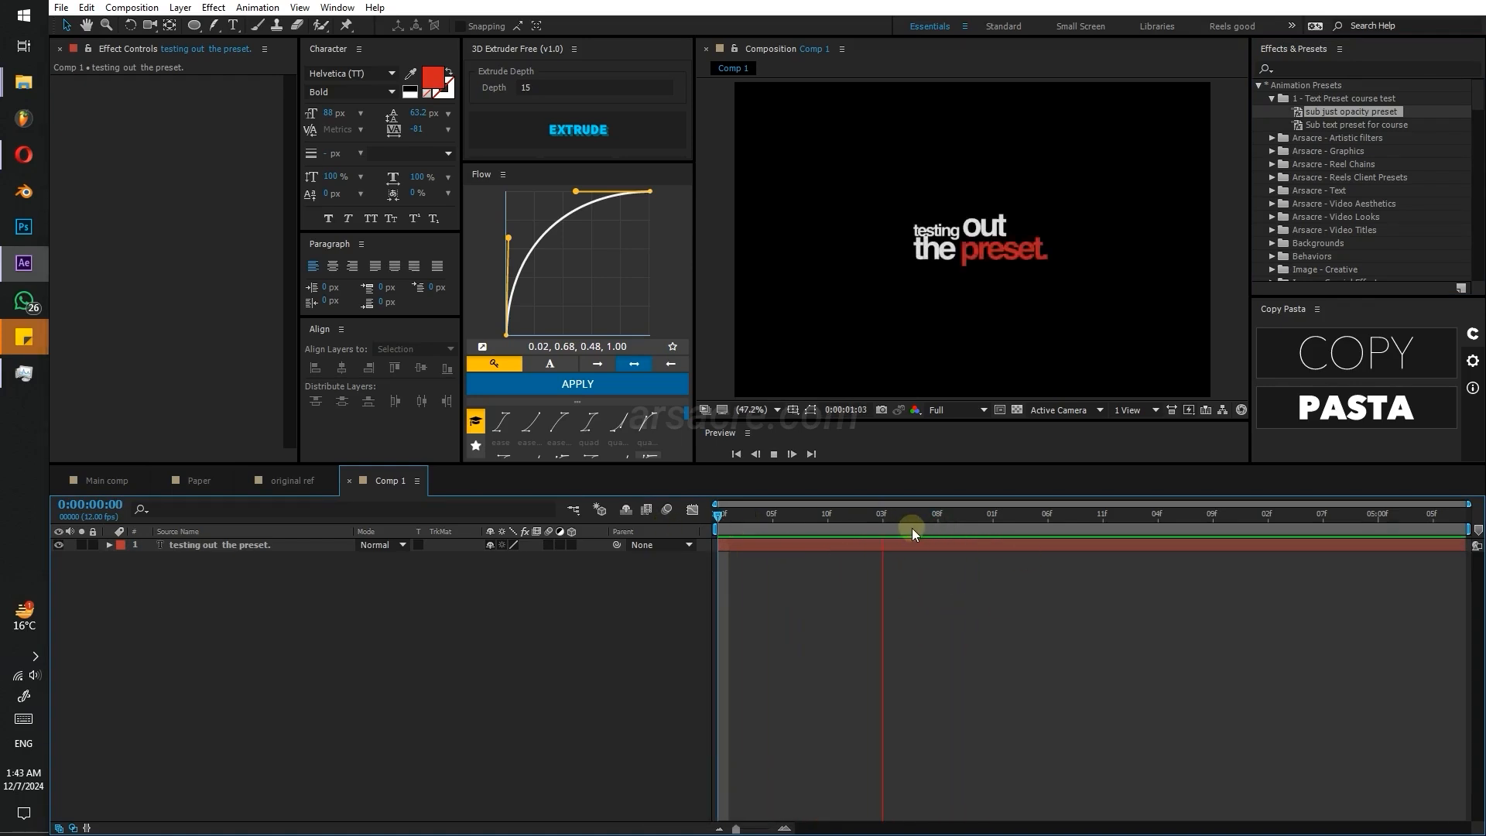
- Create a second text layer reading "testing another one" on two lines below the first text
key("ctrl+t")
left_click(889, 341)
type("testing")
key("Return")
type("another one")
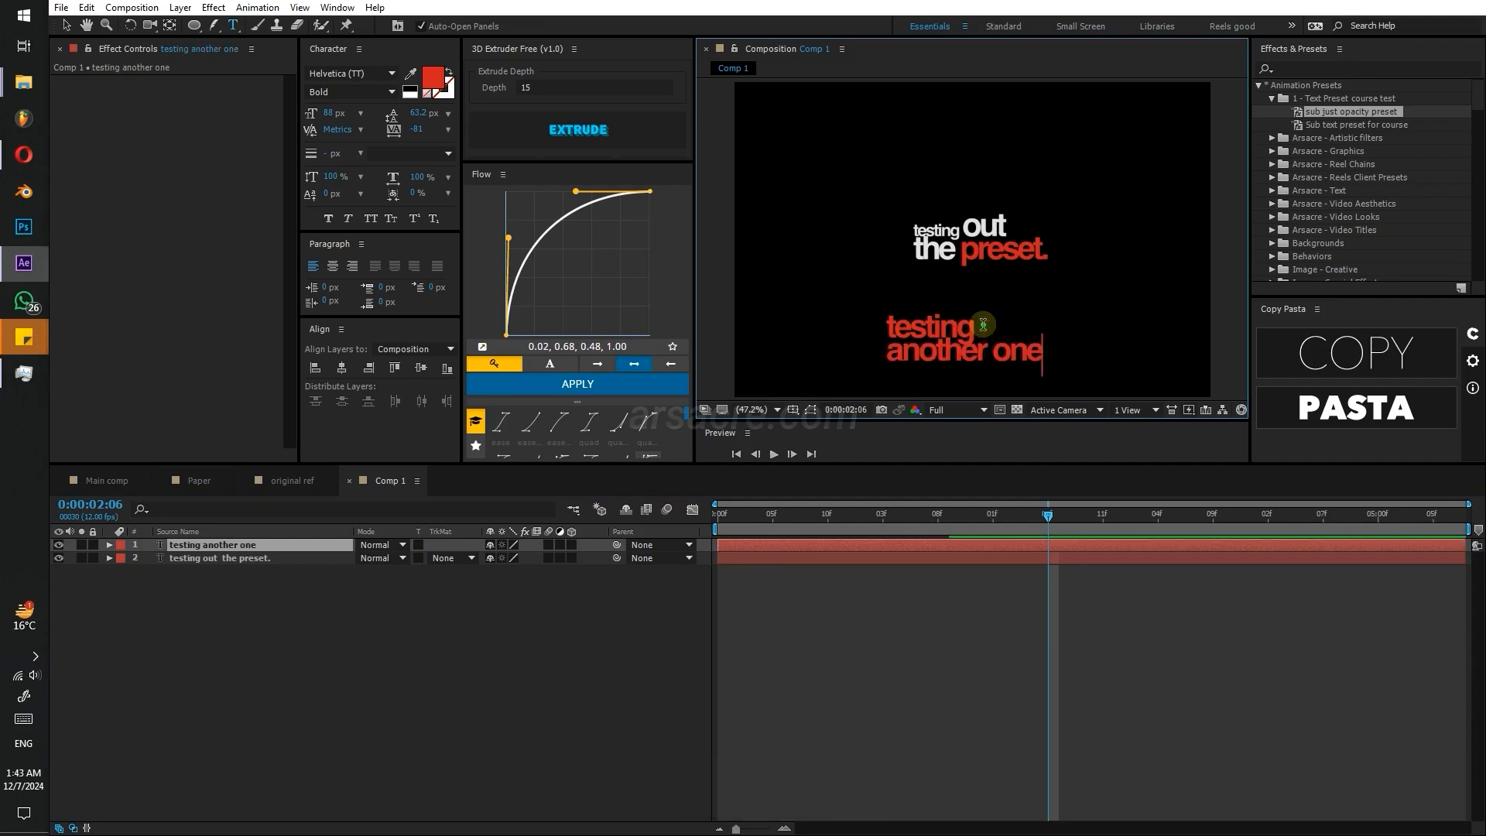
- Recolor the word "testing" in the second text layer to white
left_click_drag(983, 325, 796, 325)
left_click(409, 95)
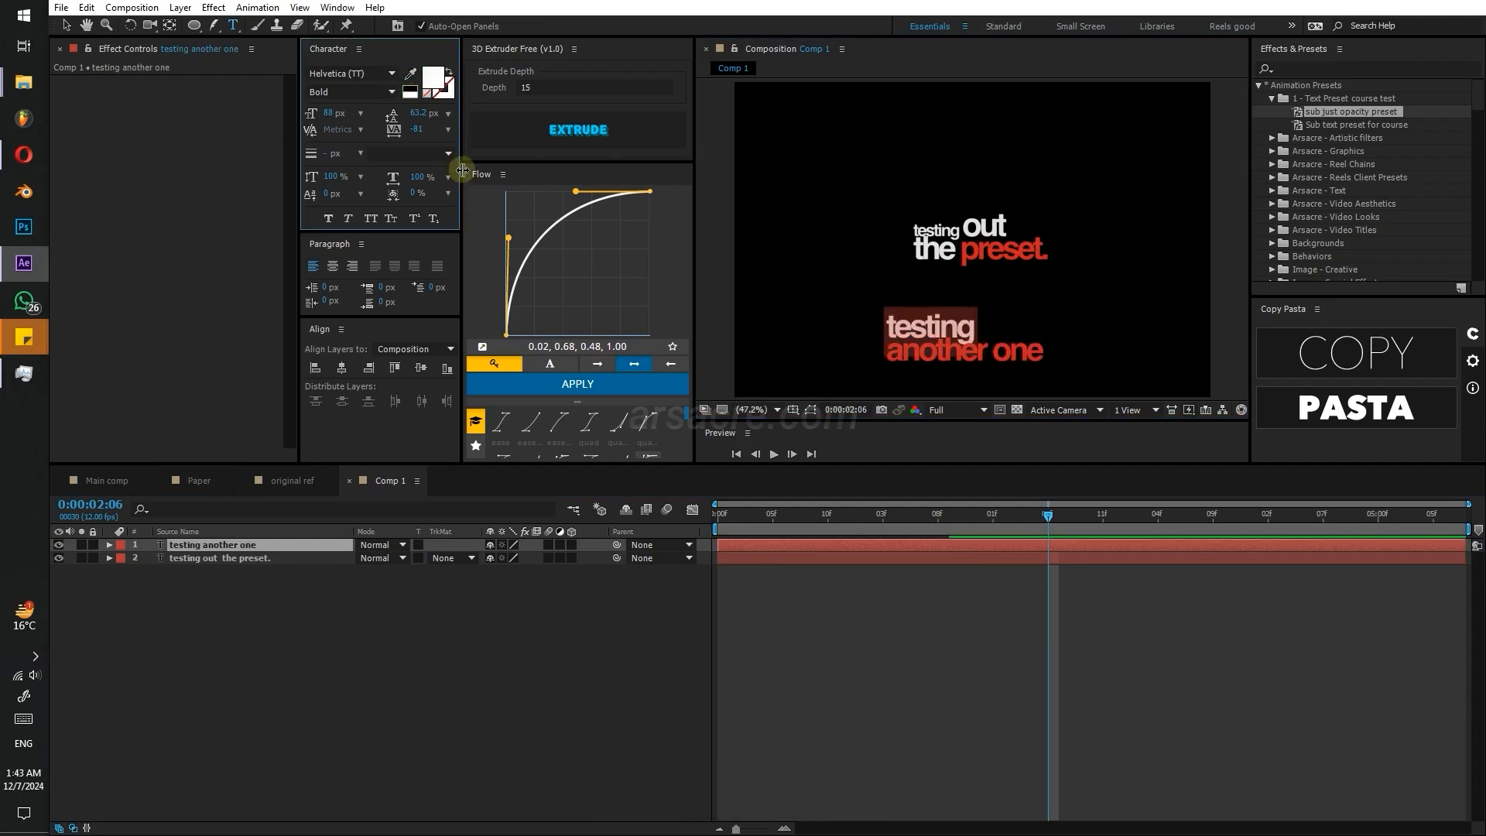
left_click(968, 596)
- Reposition the "testing another one" text just below the first text and shift its layer to start at 0:00:01:07
key("v")
left_click_drag(960, 345, 895, 302)
left_click(818, 517)
left_click_drag(811, 546, 1021, 546)
left_click_drag(859, 518, 929, 527)
- Apply "Sub text preset for course" to the "testing another one" layer at 0:00:01:07 and preview from the start
left_click(1314, 125)
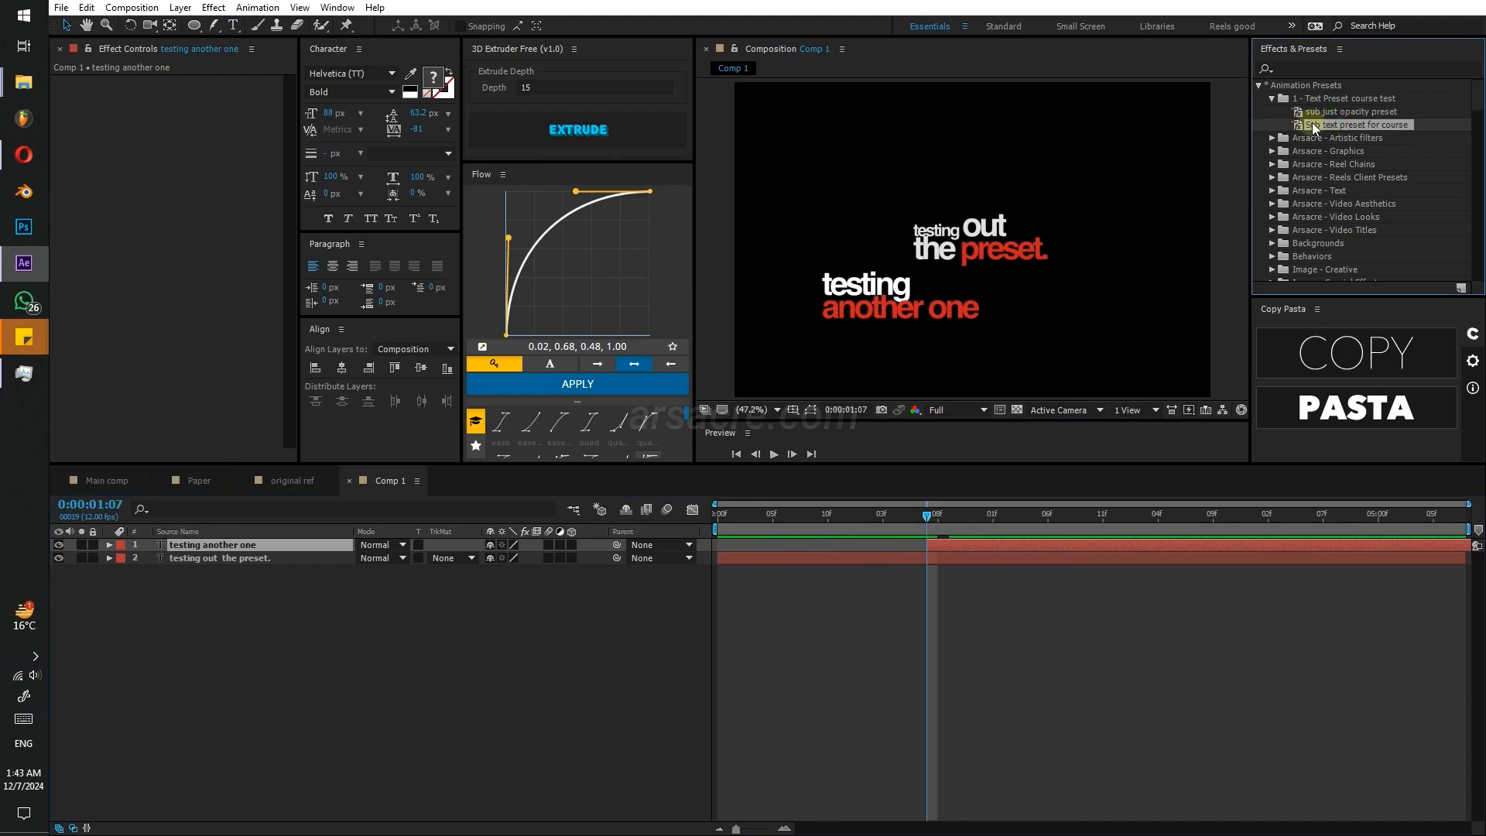
left_click_drag(1417, 184, 962, 545)
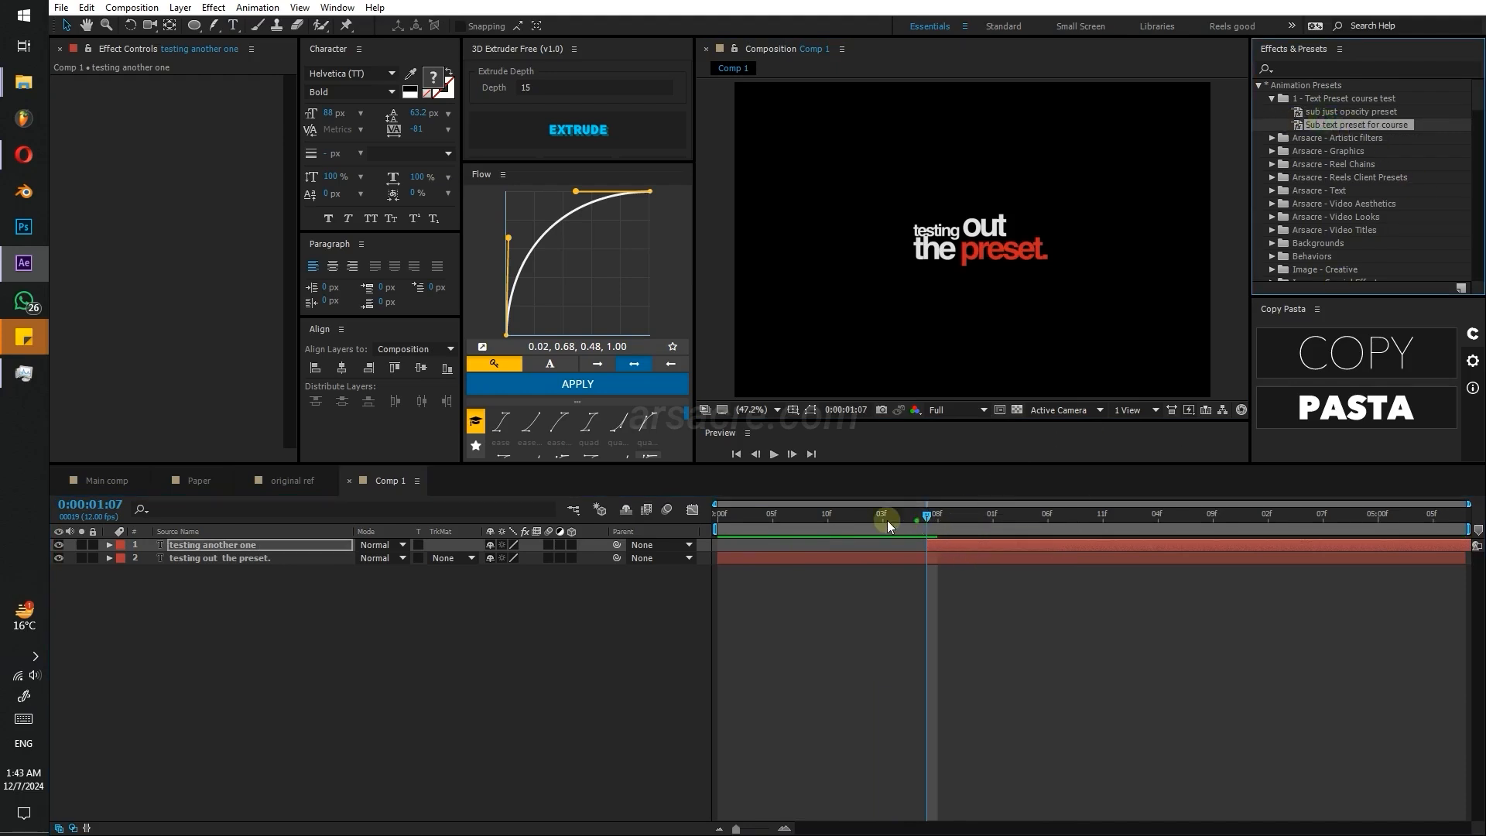
left_click(912, 615)
key("Home")
key("space")
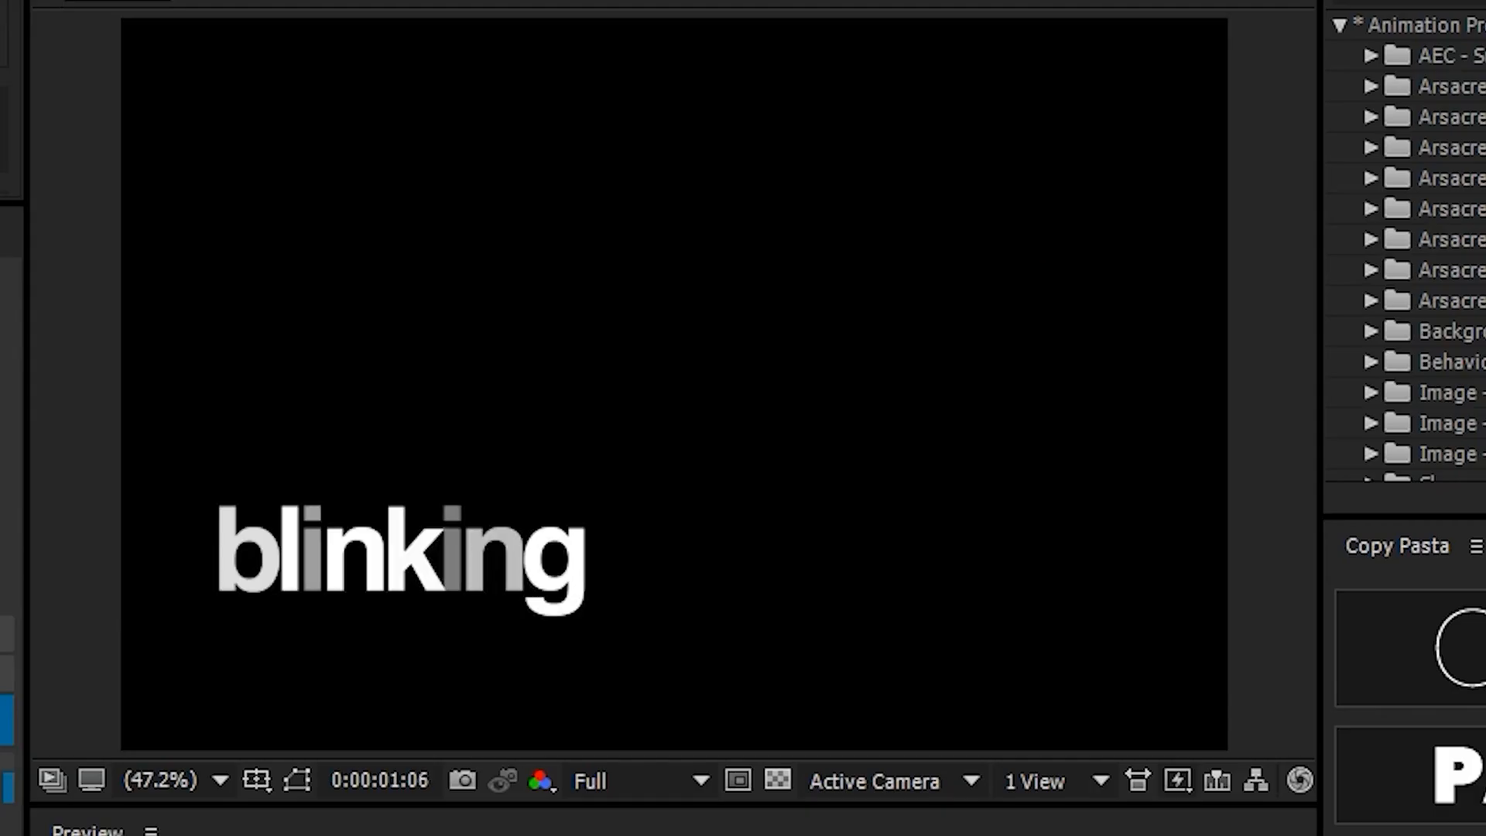
- Move the "blinking" text toward the center of the composition
left_click_drag(442, 561, 679, 389)
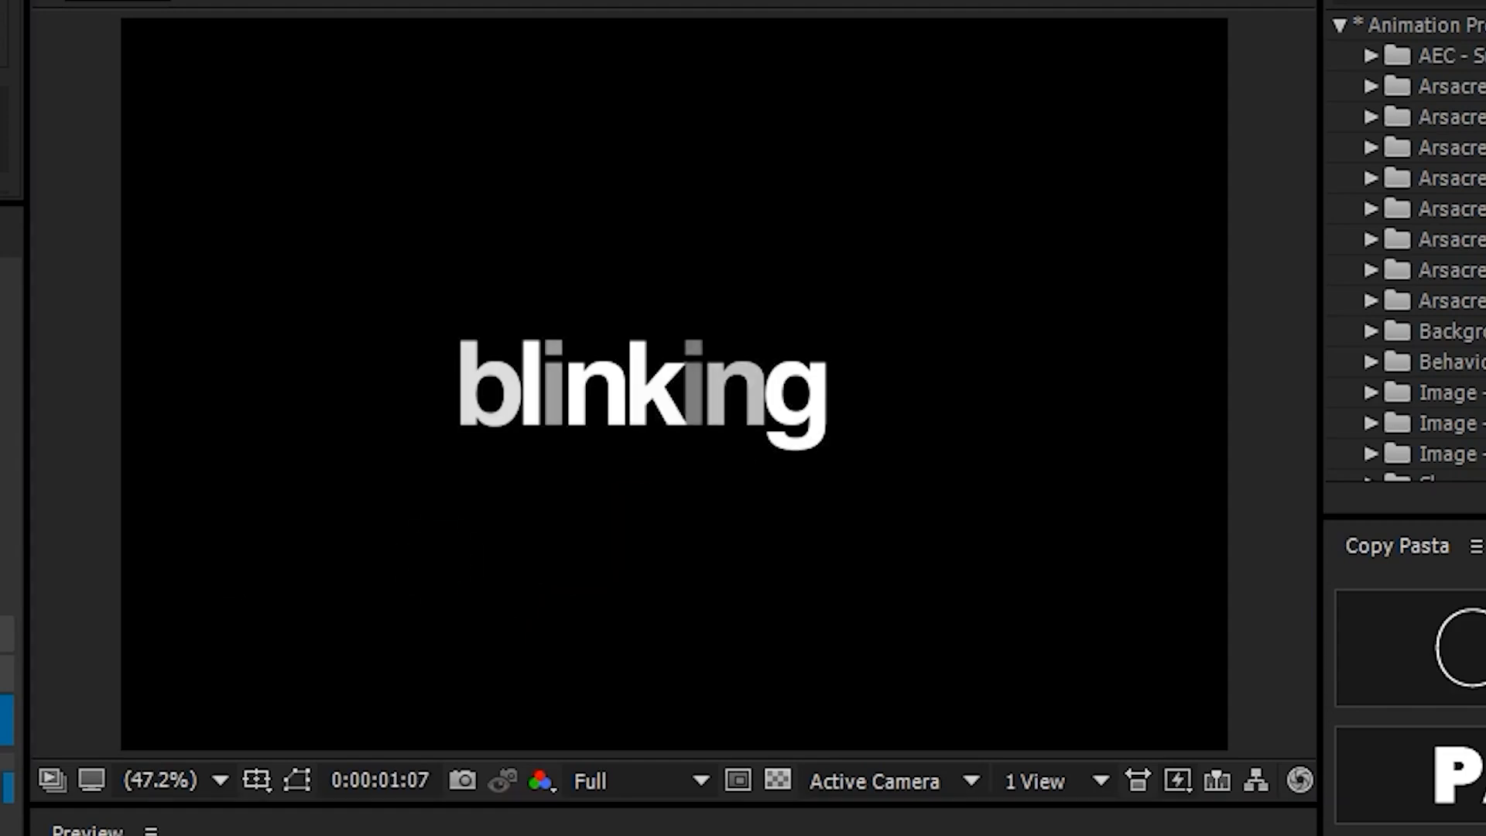
- Create a text layer reading "blinking" below and left of the existing texts
key("ctrl+t")
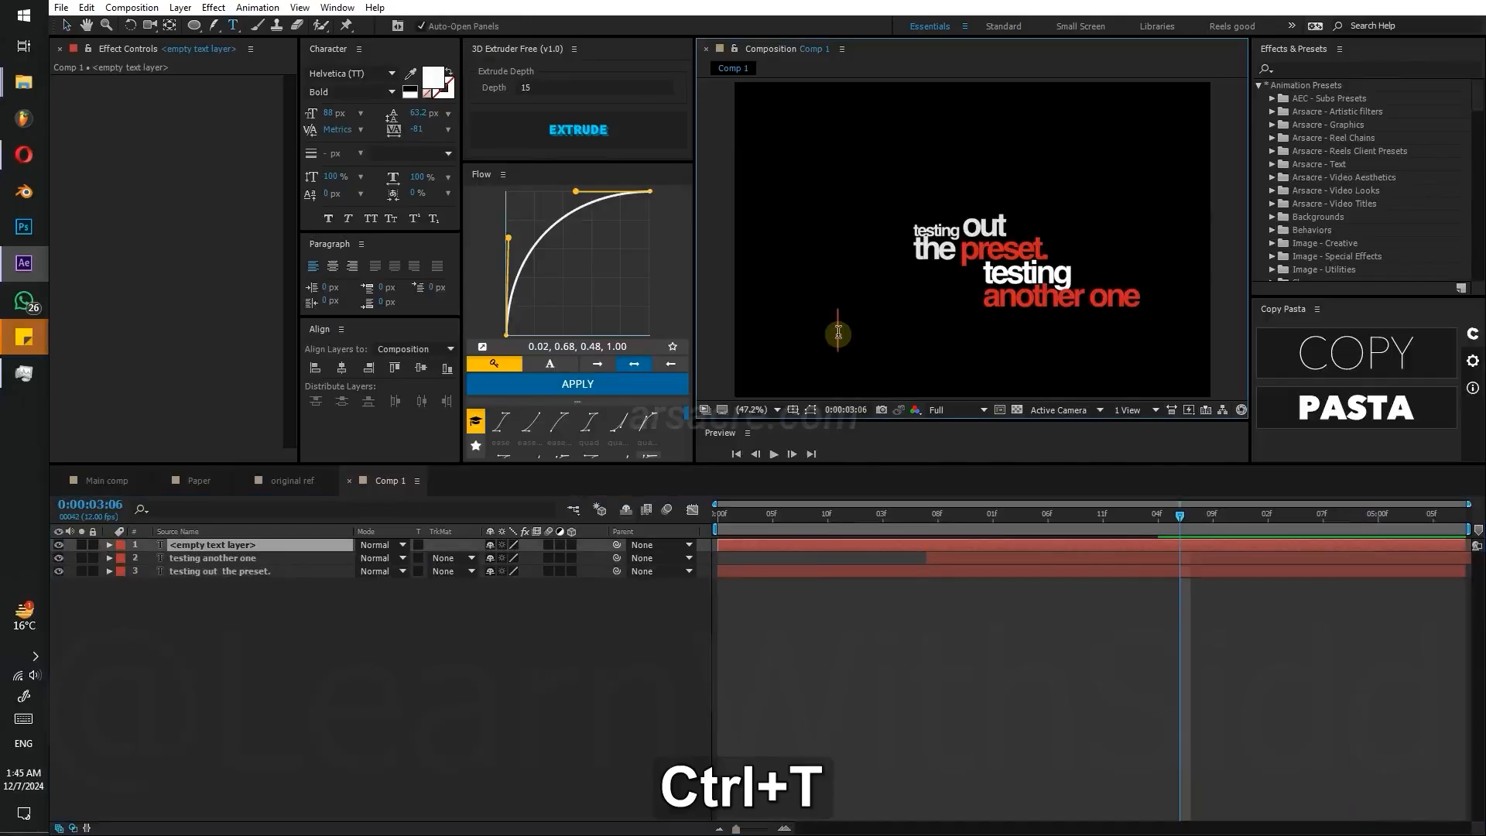
left_click(838, 334)
type("blinking")
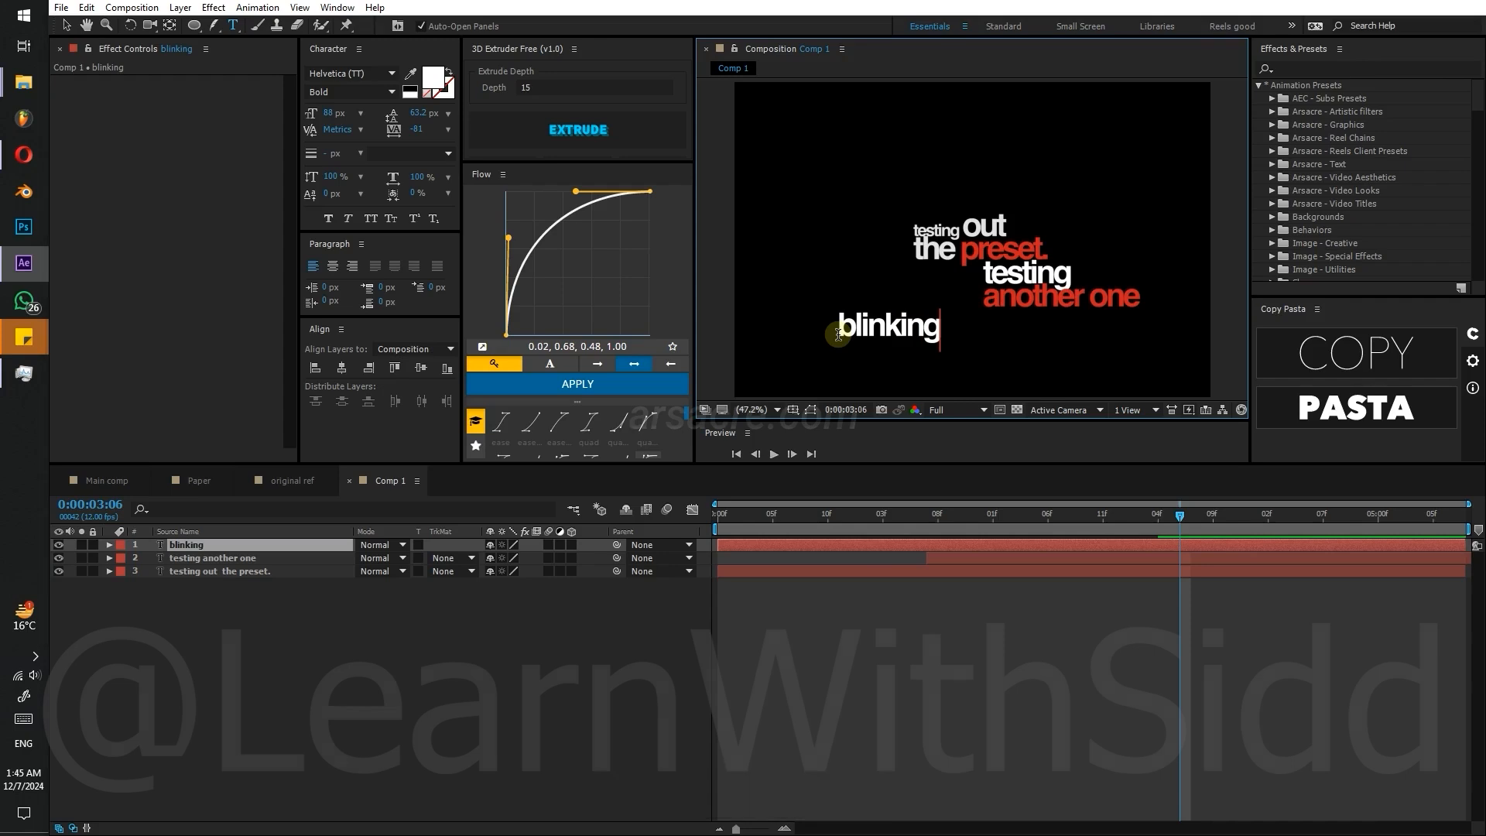
- Scale the "blinking" layer to 155% and reposition it in the lower-left area of the composition
left_click(236, 548)
key("v")
key("s")
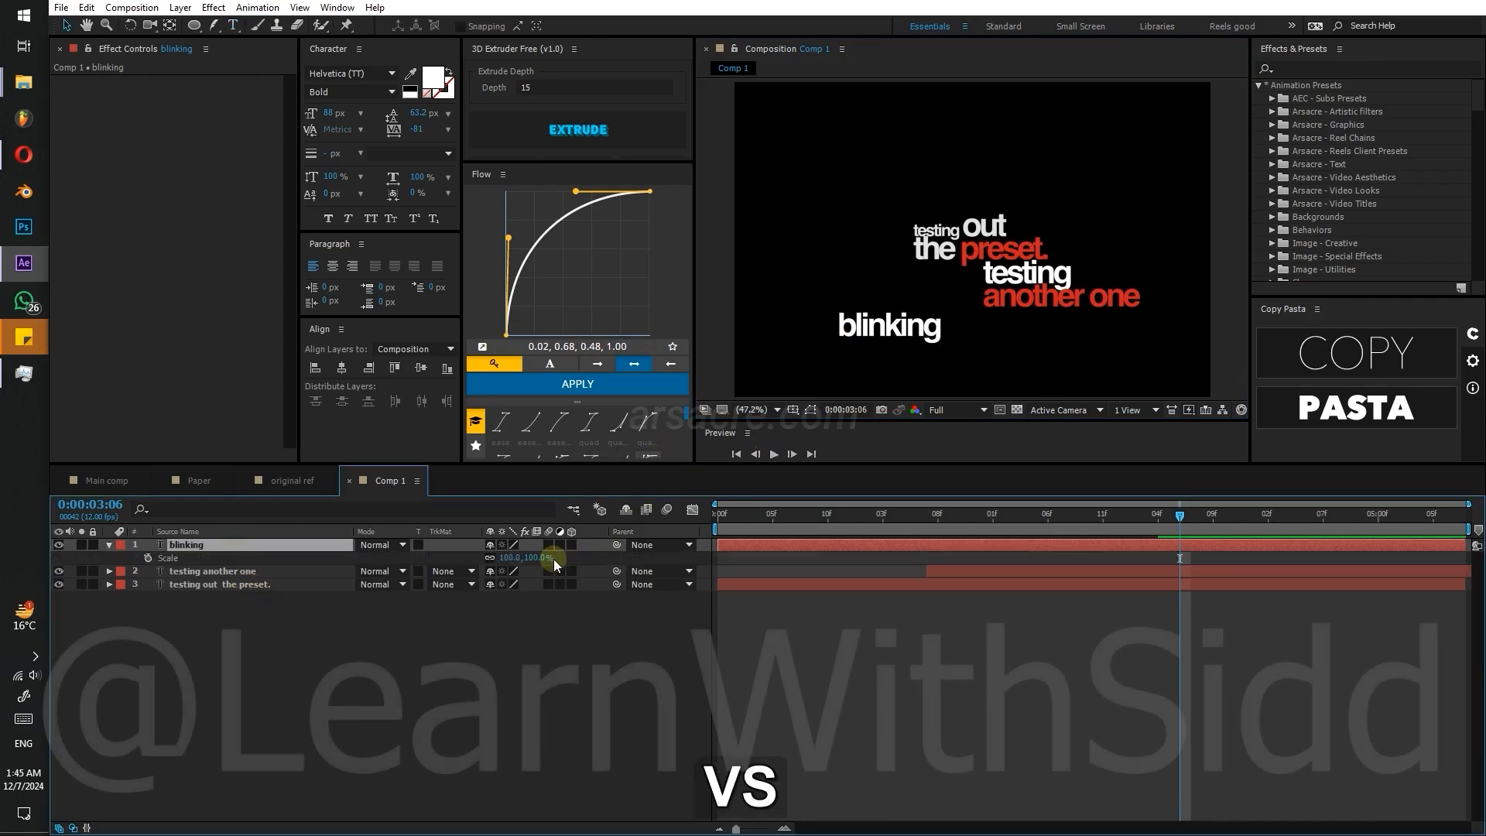
left_click_drag(545, 557, 865, 412)
left_click_drag(855, 315, 842, 312)
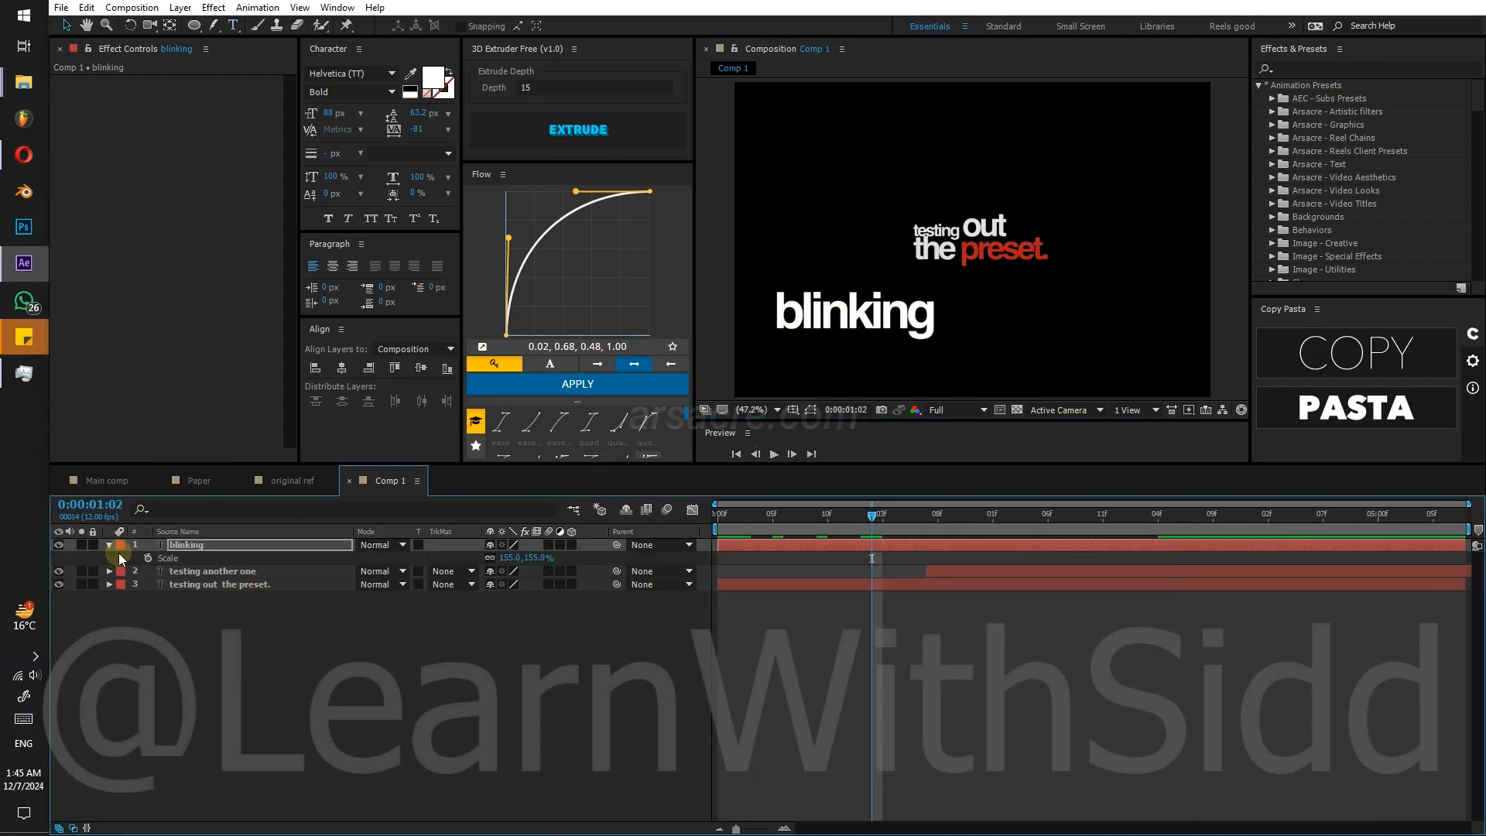
- Add an Opacity text animator to the "blinking" layer
left_click(109, 545)
left_click(109, 545)
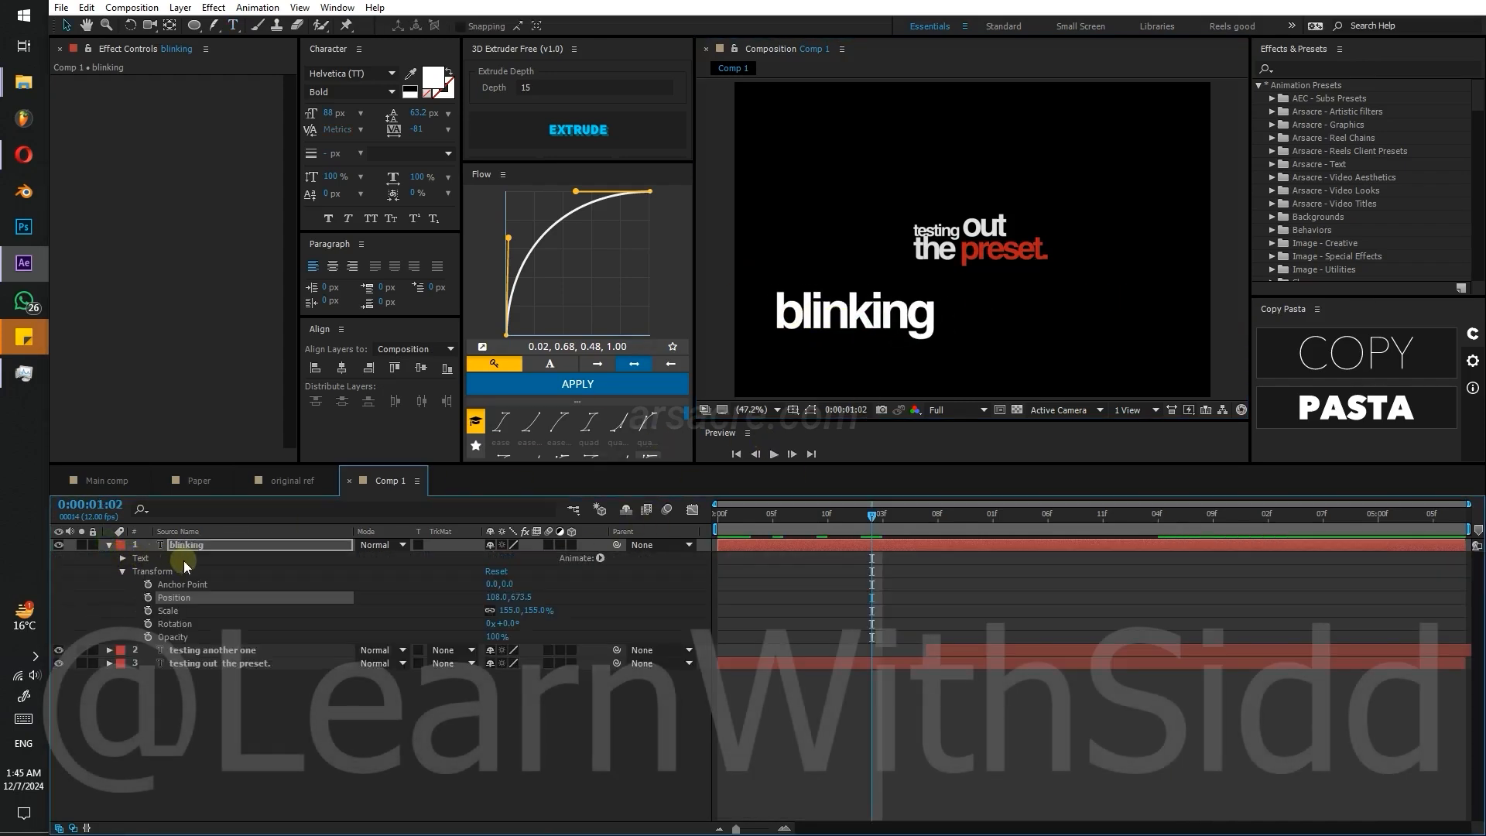
left_click(122, 571)
left_click(141, 558)
left_click(624, 565)
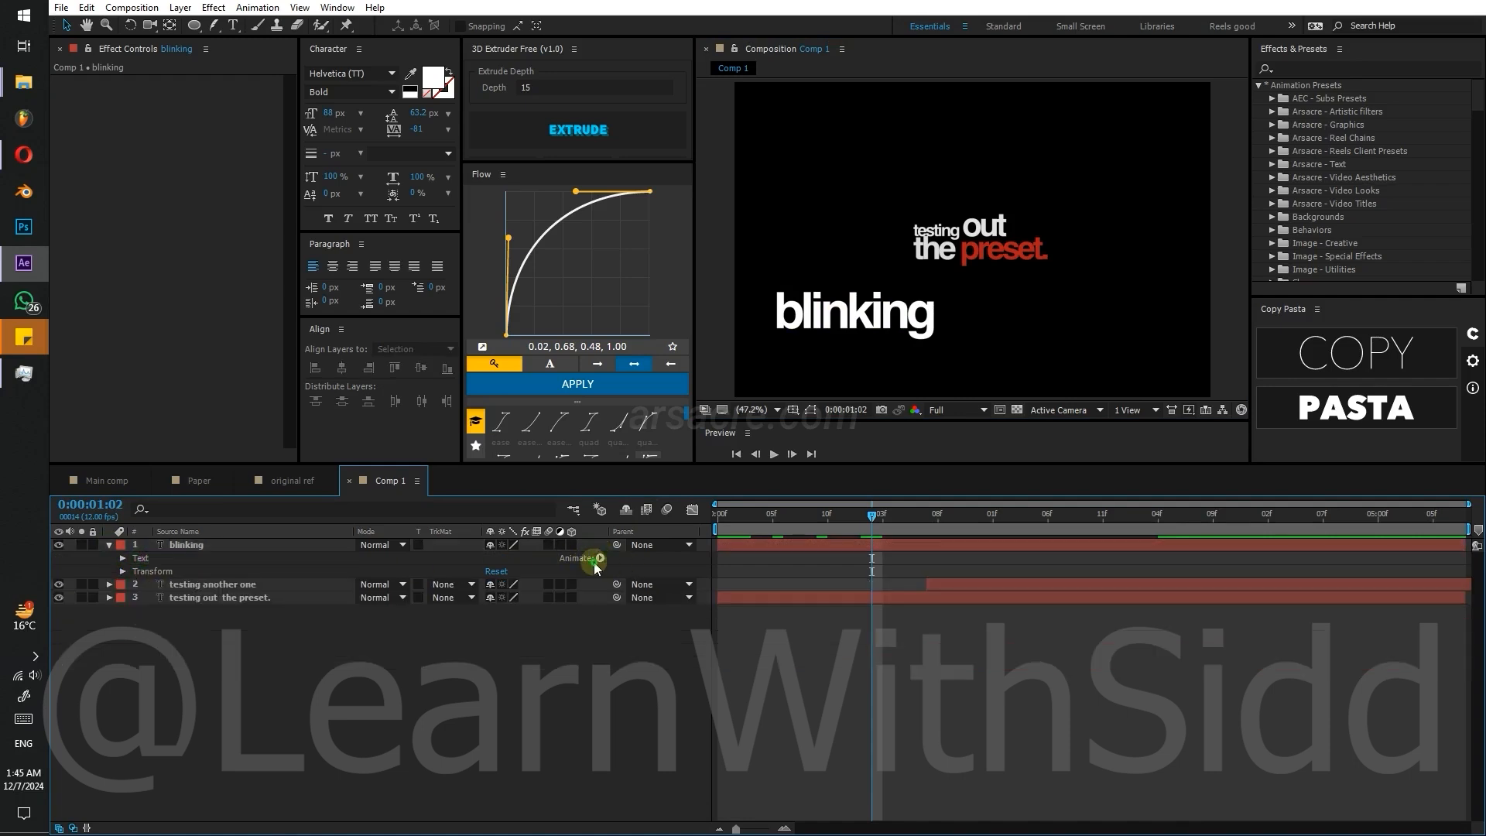
left_click(596, 561)
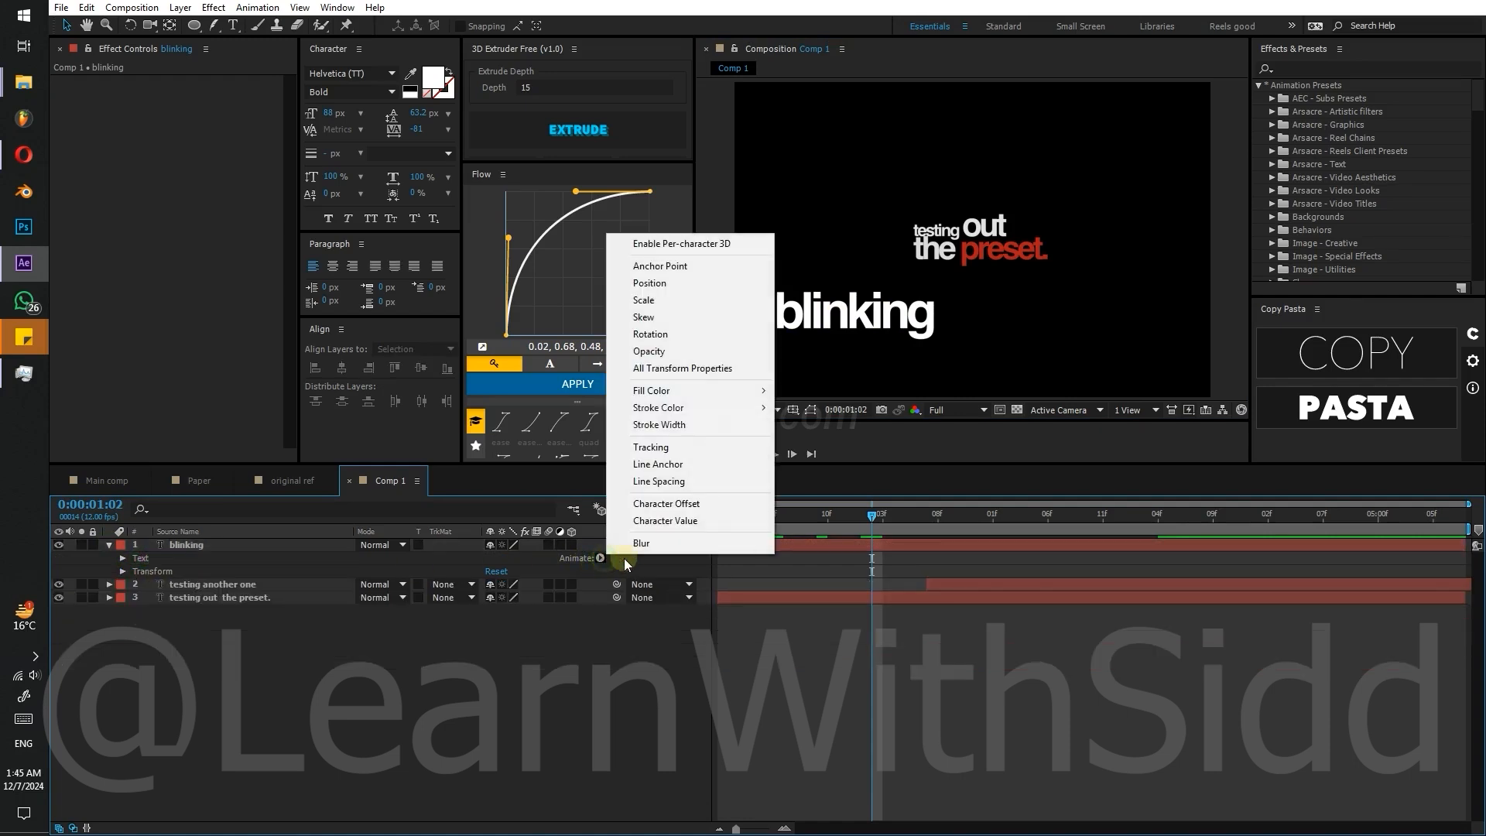
left_click(650, 351)
- Set the shape of the "blinking" layer's Range Selector to Ramp Up in its advanced options
left_click(448, 690)
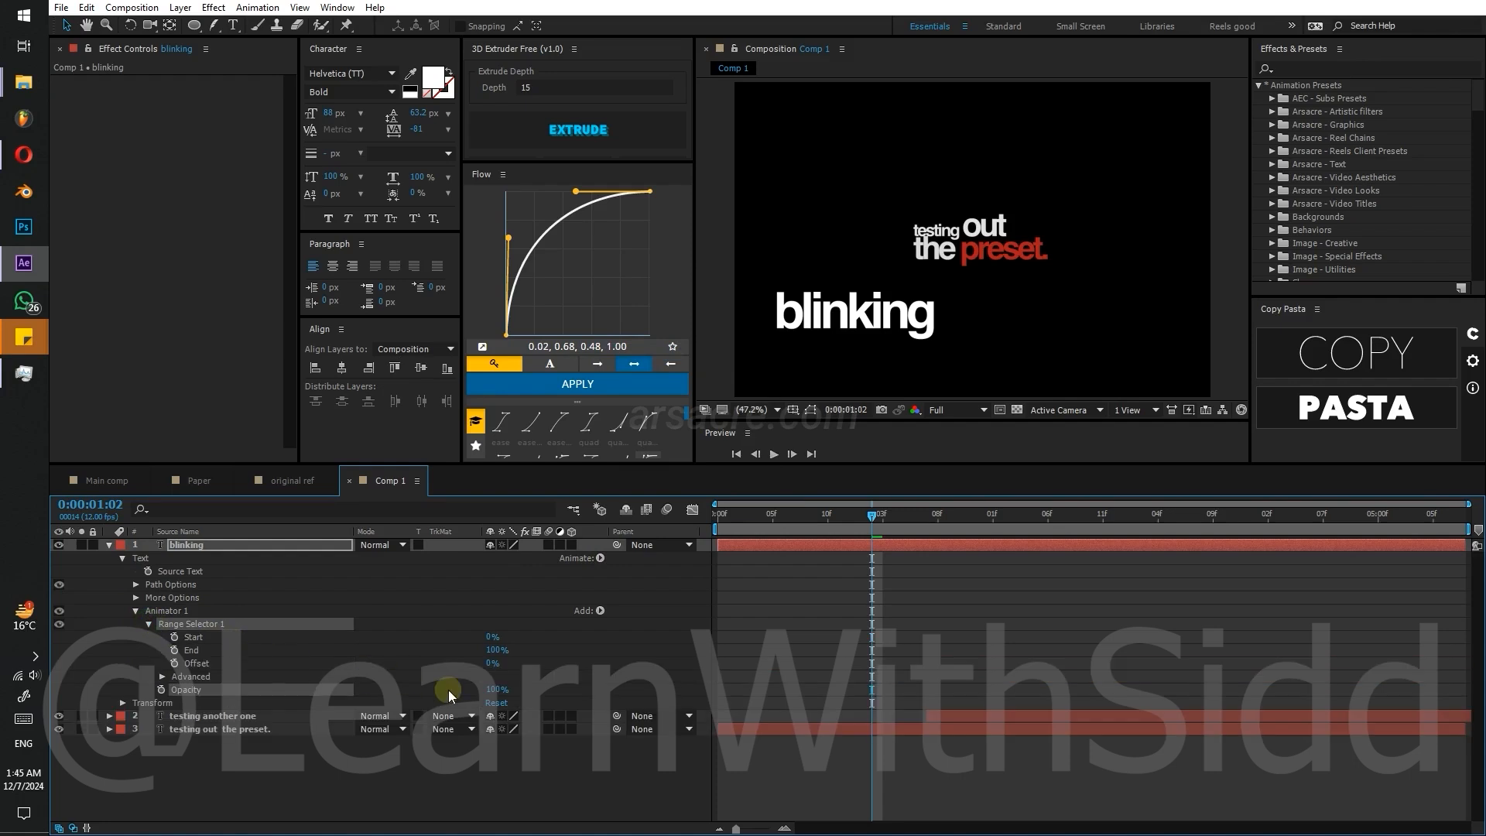
left_click(163, 676)
left_click(515, 741)
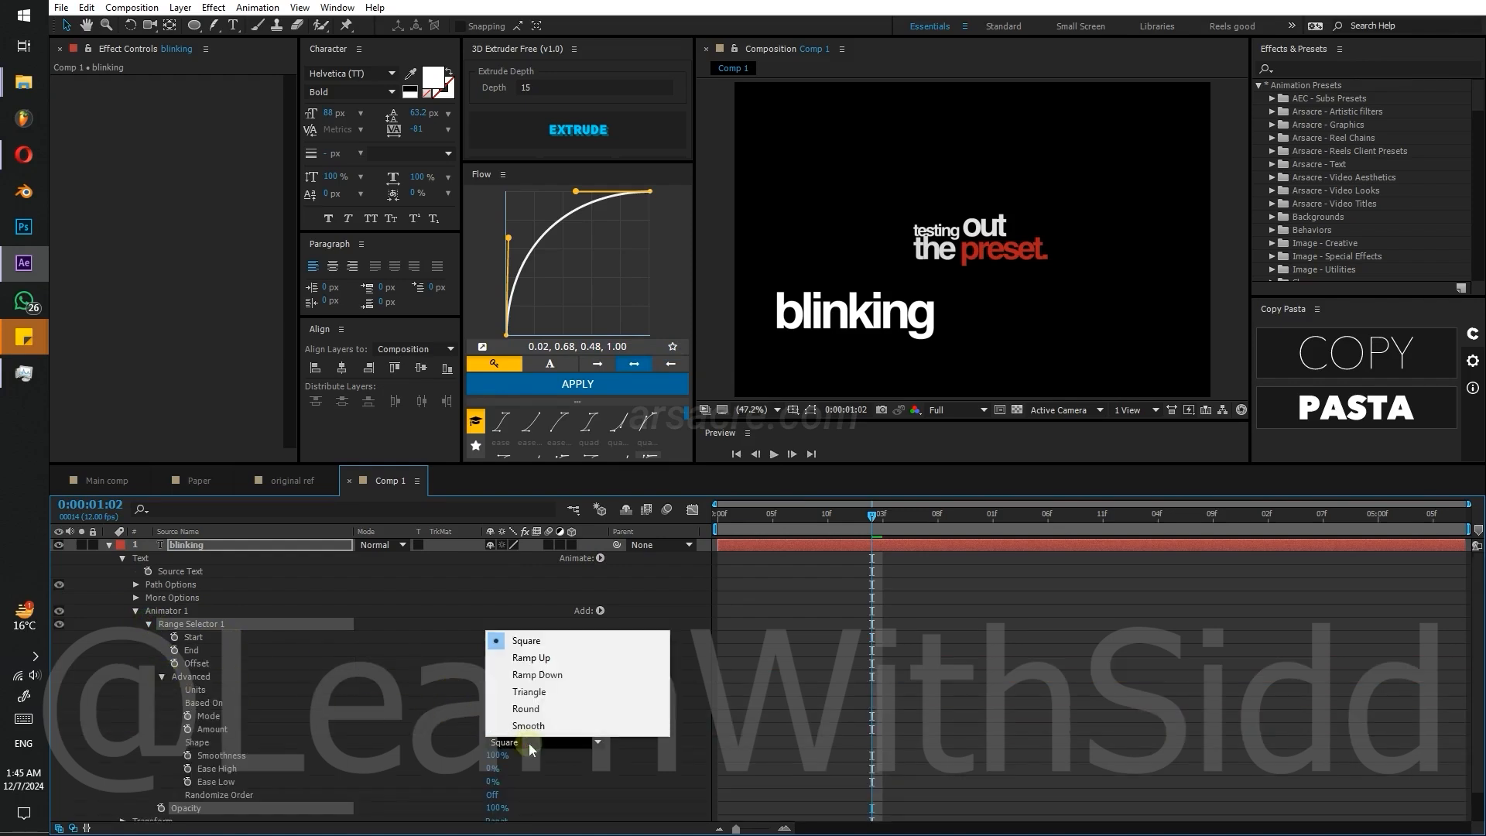
left_click(513, 657)
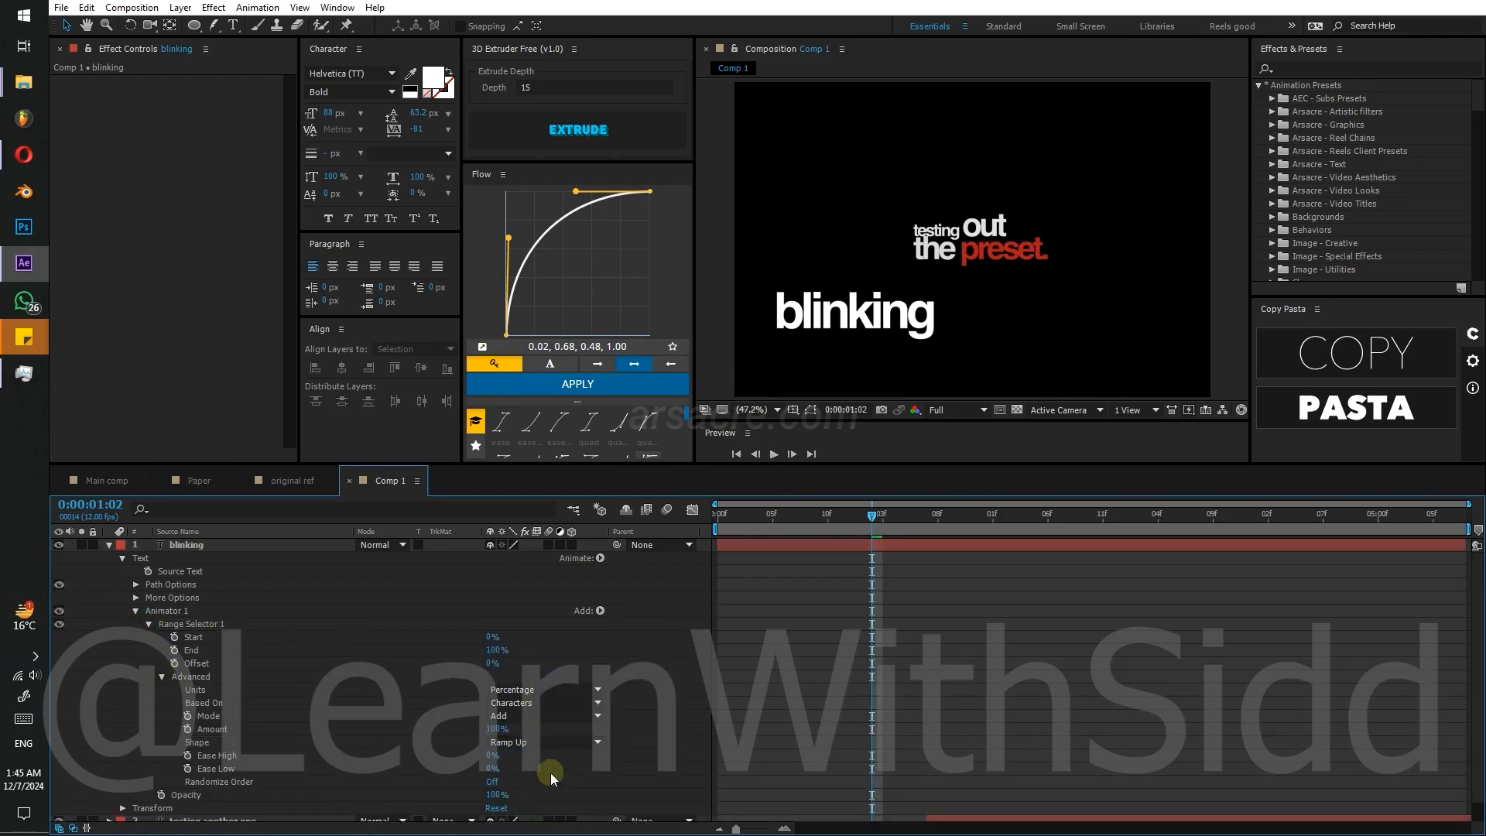
- Turn on Randomize Order for the "blinking" Range Selector and keyframe its Random Seed from 0 to 32
left_click(495, 783)
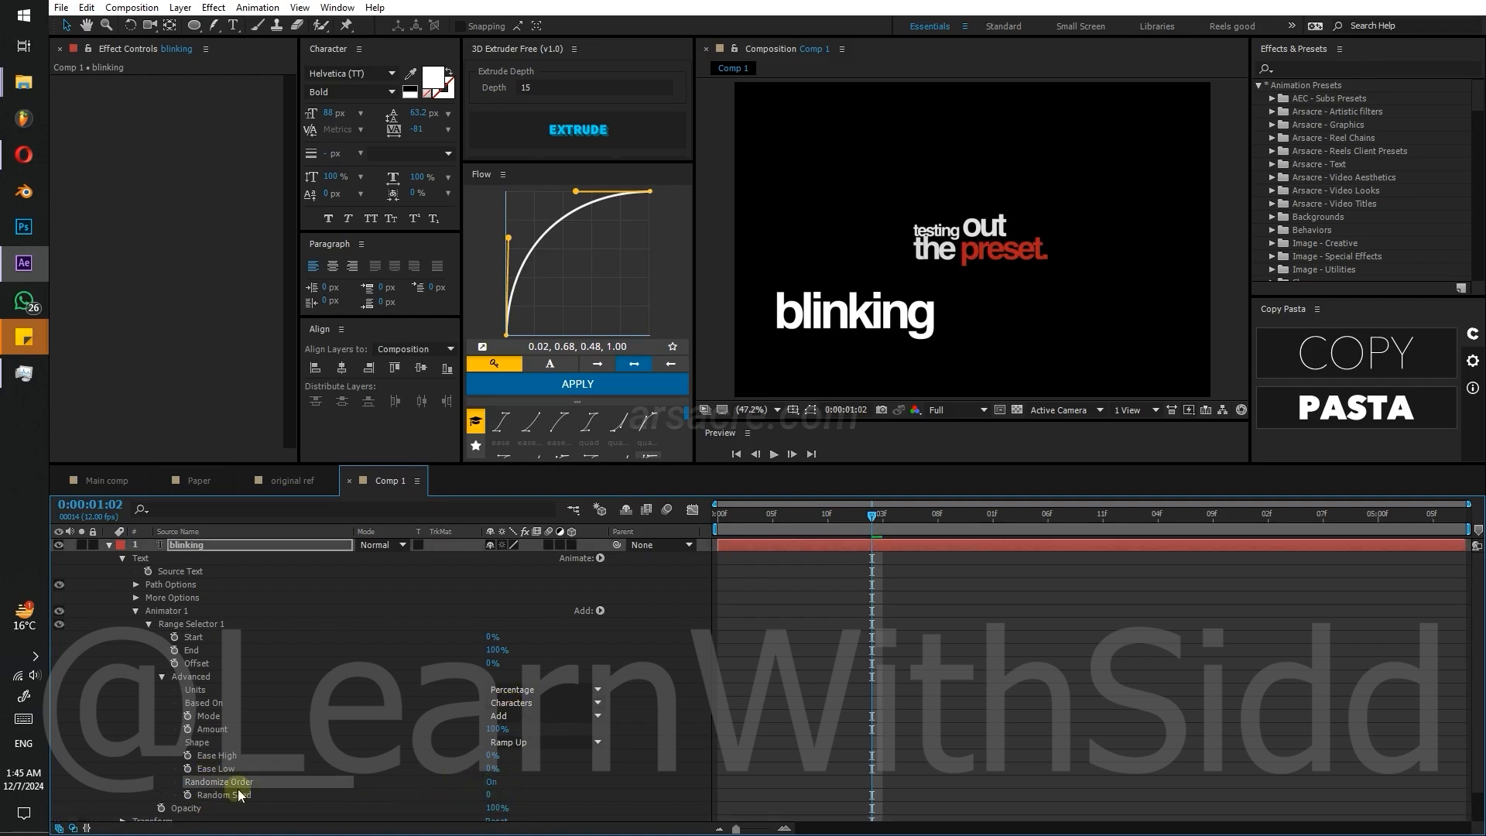
left_click(186, 794)
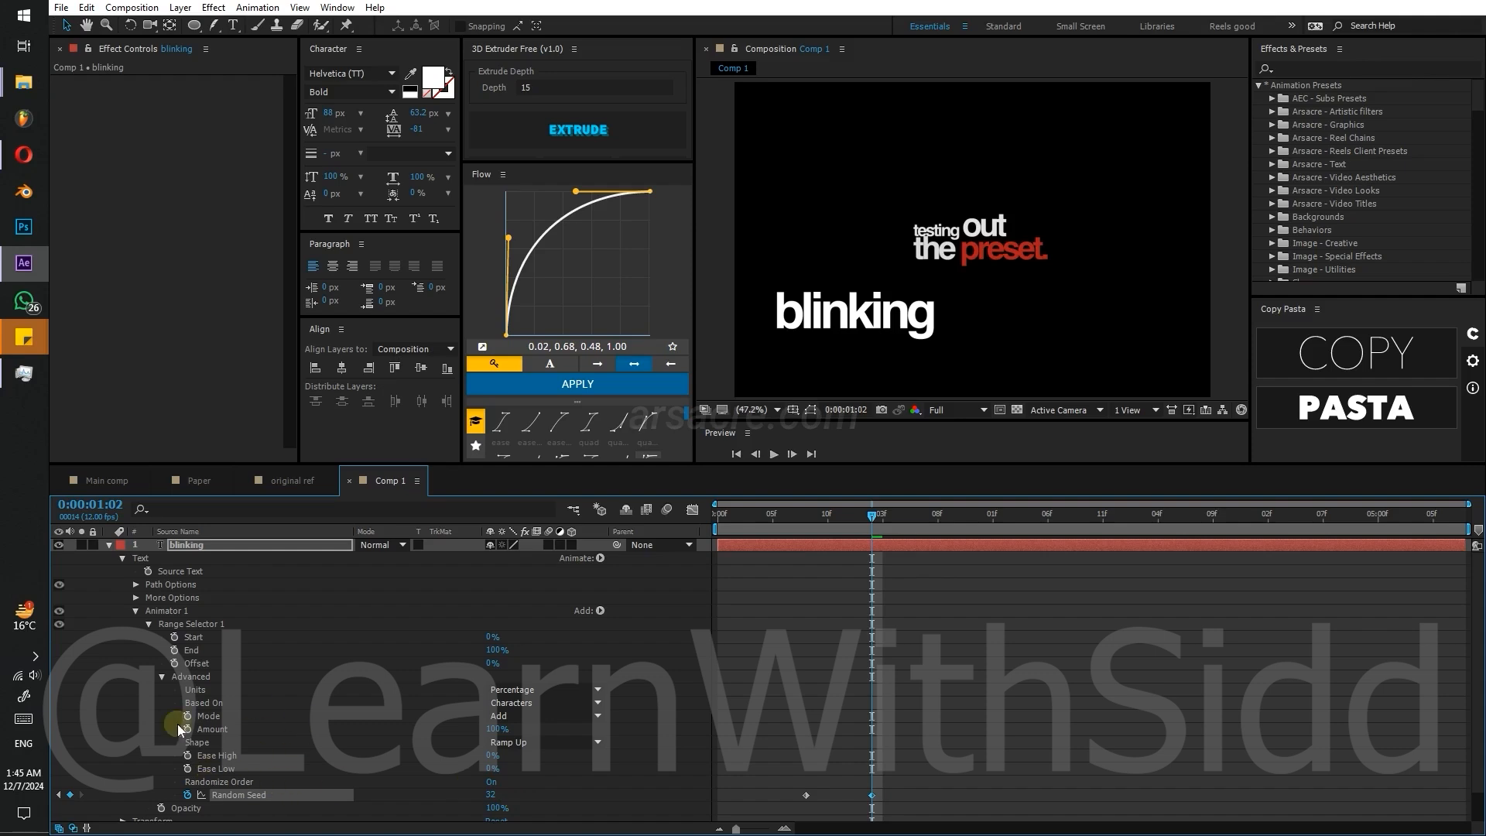
- Keyframe the "blinking" selector's Offset from -100% to 100%, and set the animator's Opacity to 0%
left_click(161, 676)
left_click(174, 664)
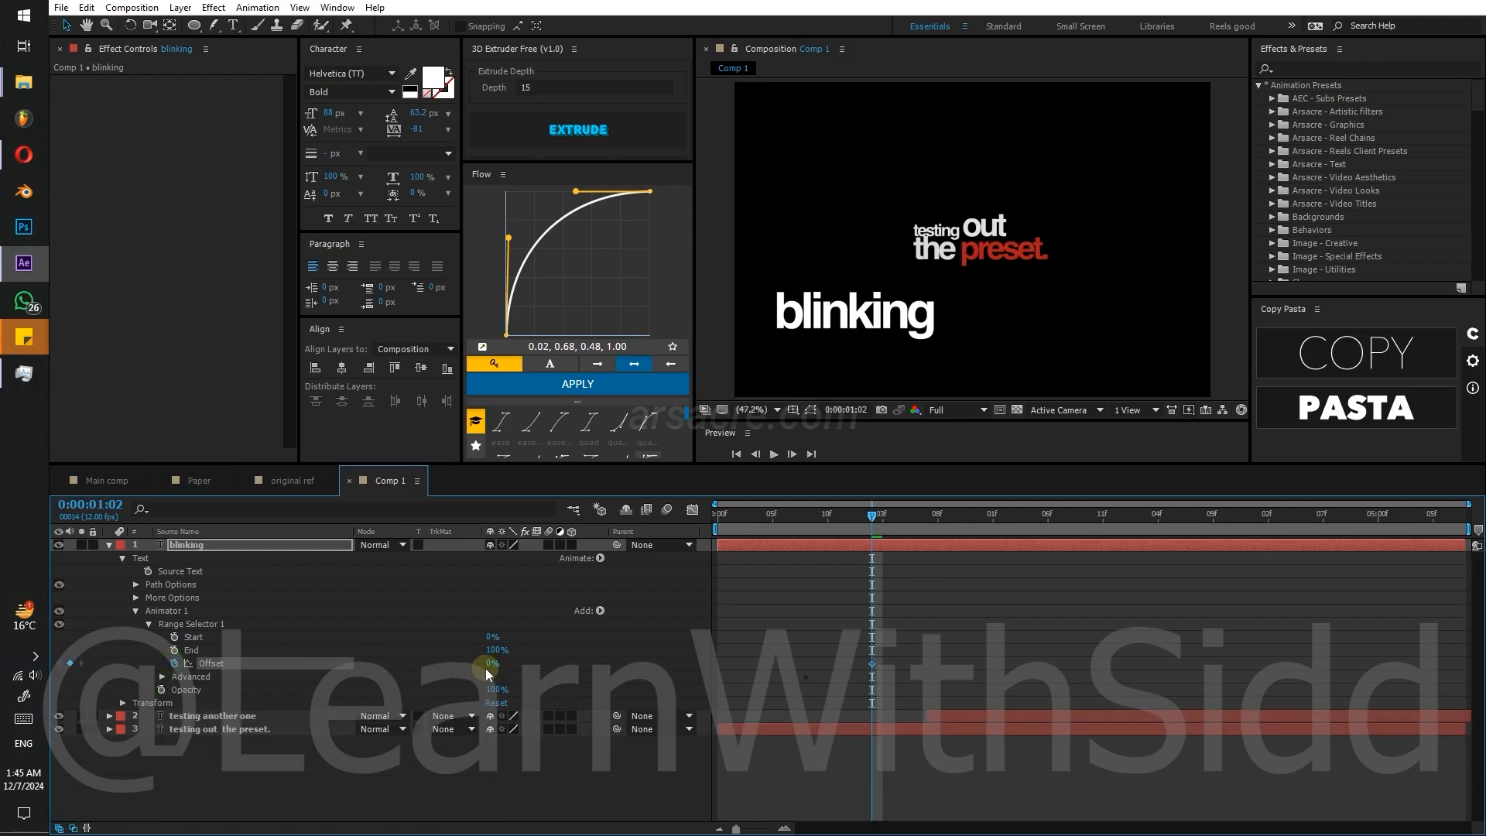
left_click_drag(873, 663, 948, 663)
left_click_drag(496, 663, 151, 667)
left_click_drag(493, 691, 263, 697)
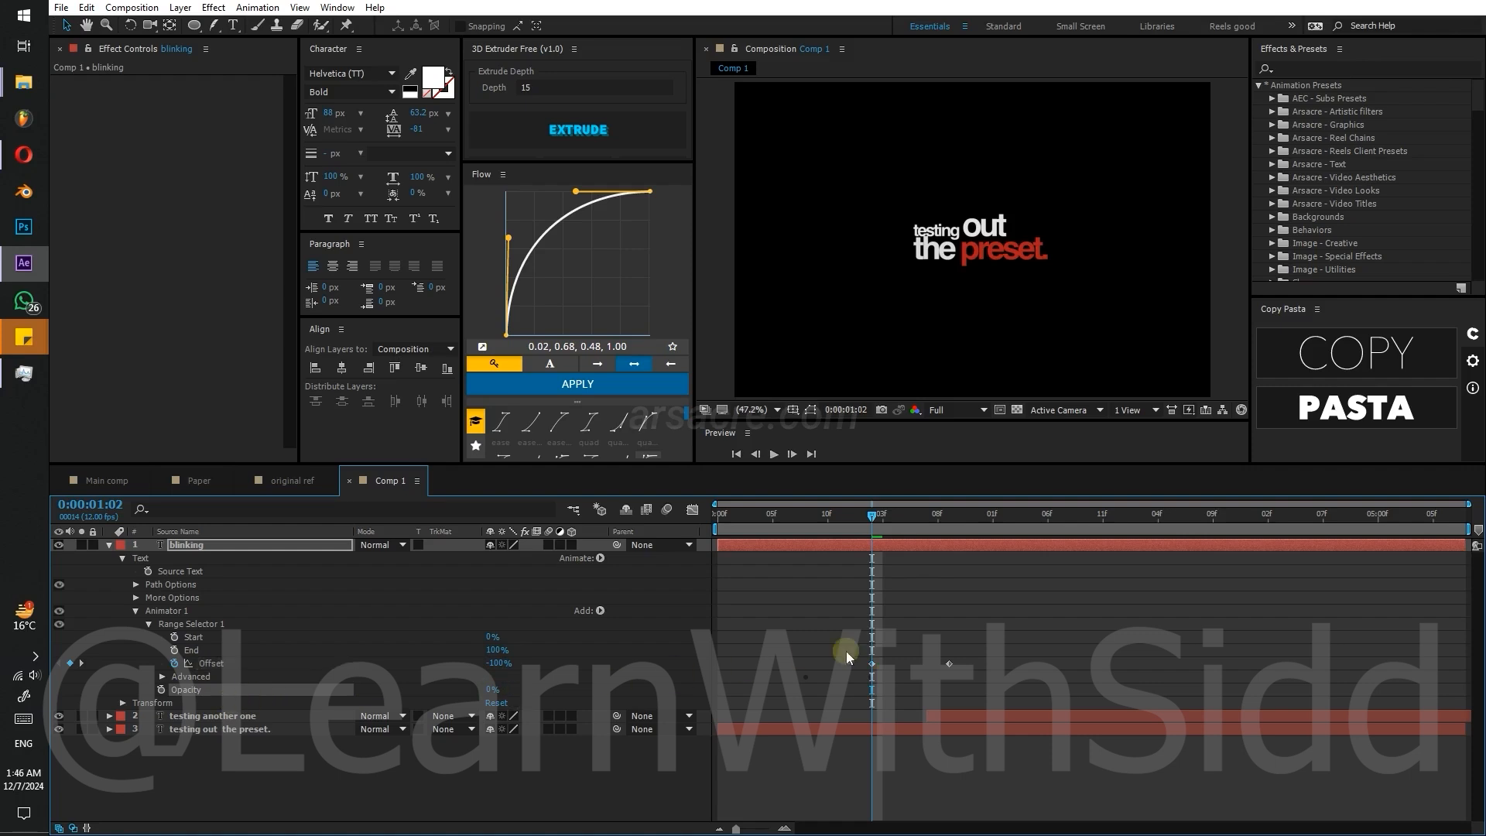
- Trim the start of the "blinking" layer to 0:00:01:02 and hide the two "testing" text layers
key("alt+[")
left_click_drag(59, 716, 59, 729)
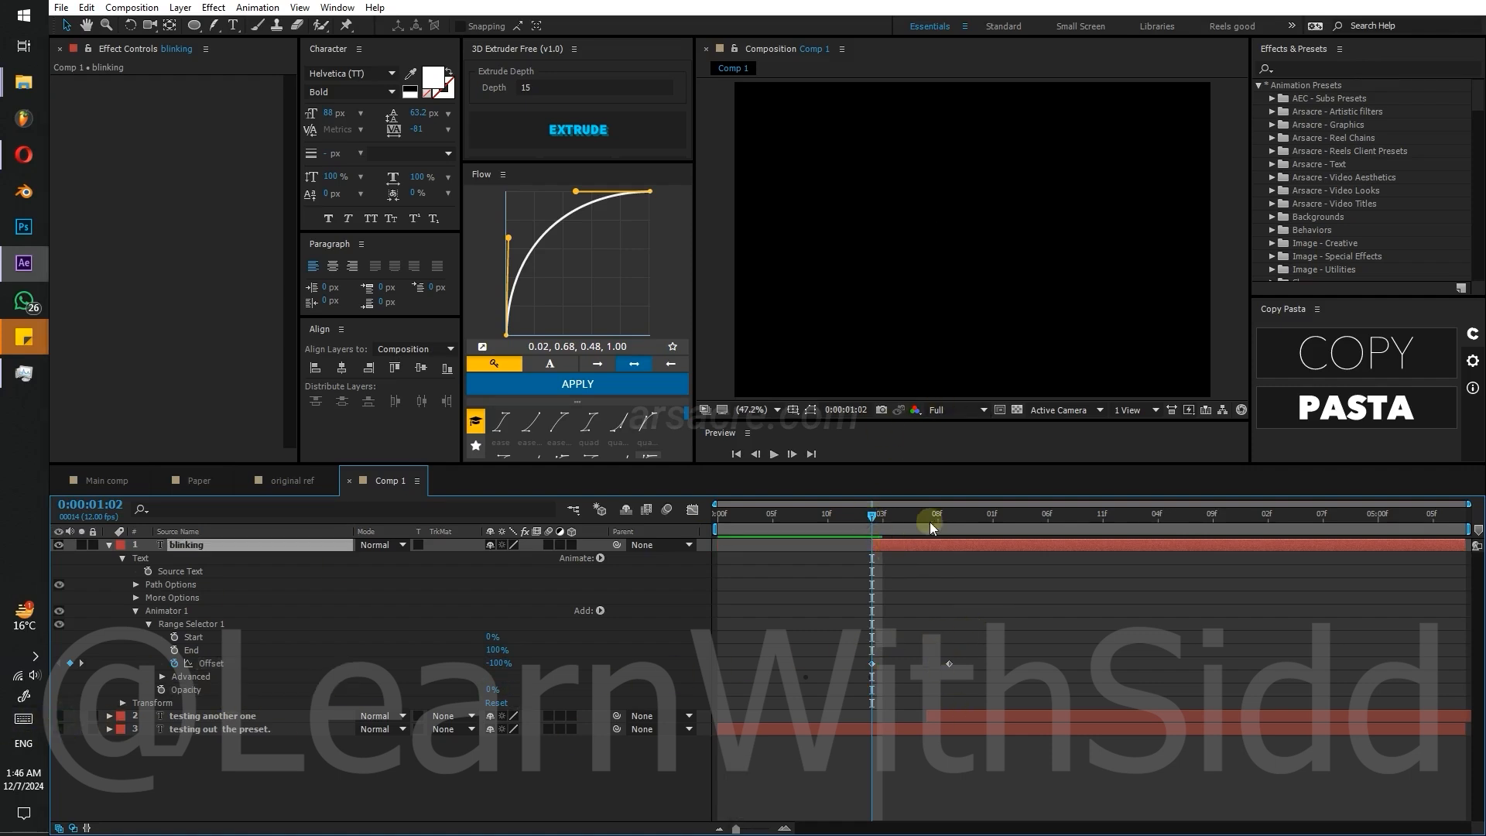
- Shift both Random Seed keyframes so the first sits at 0:00:01:02, and preview the blinking animation
key("u")
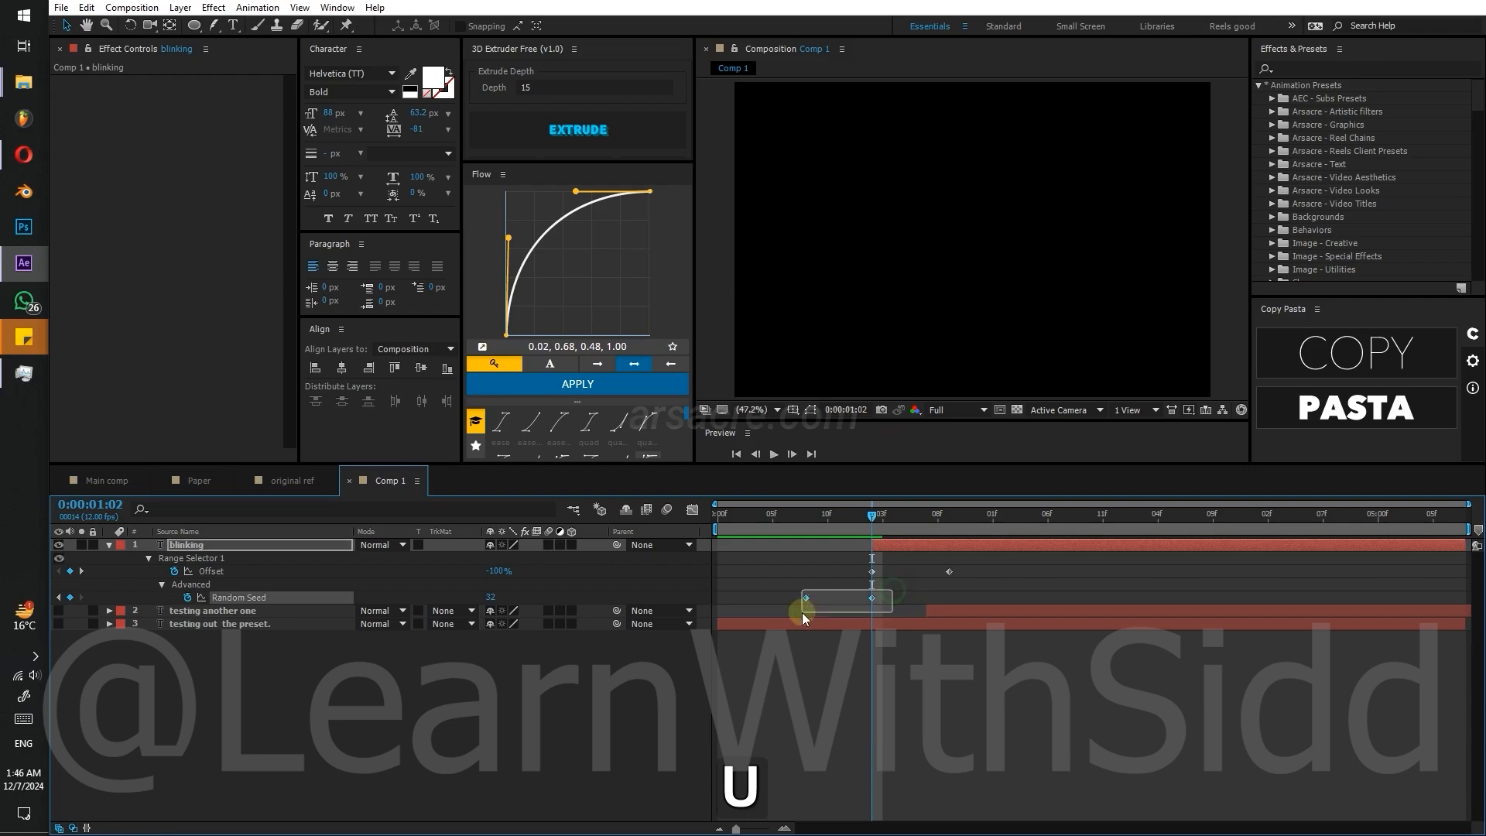
left_click(872, 597, "shift")
key("space")
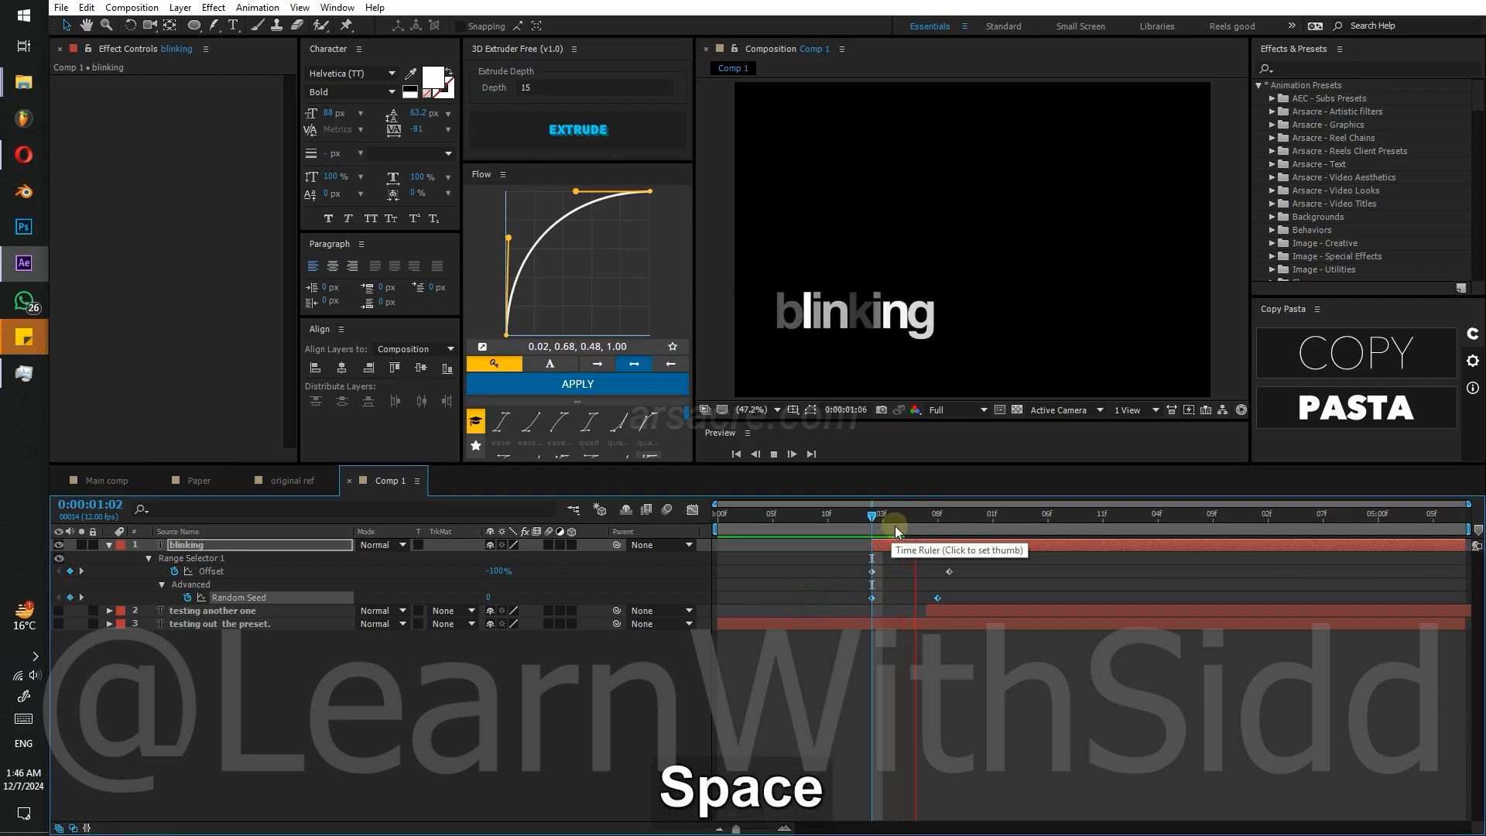
left_click(950, 530)
key("v")
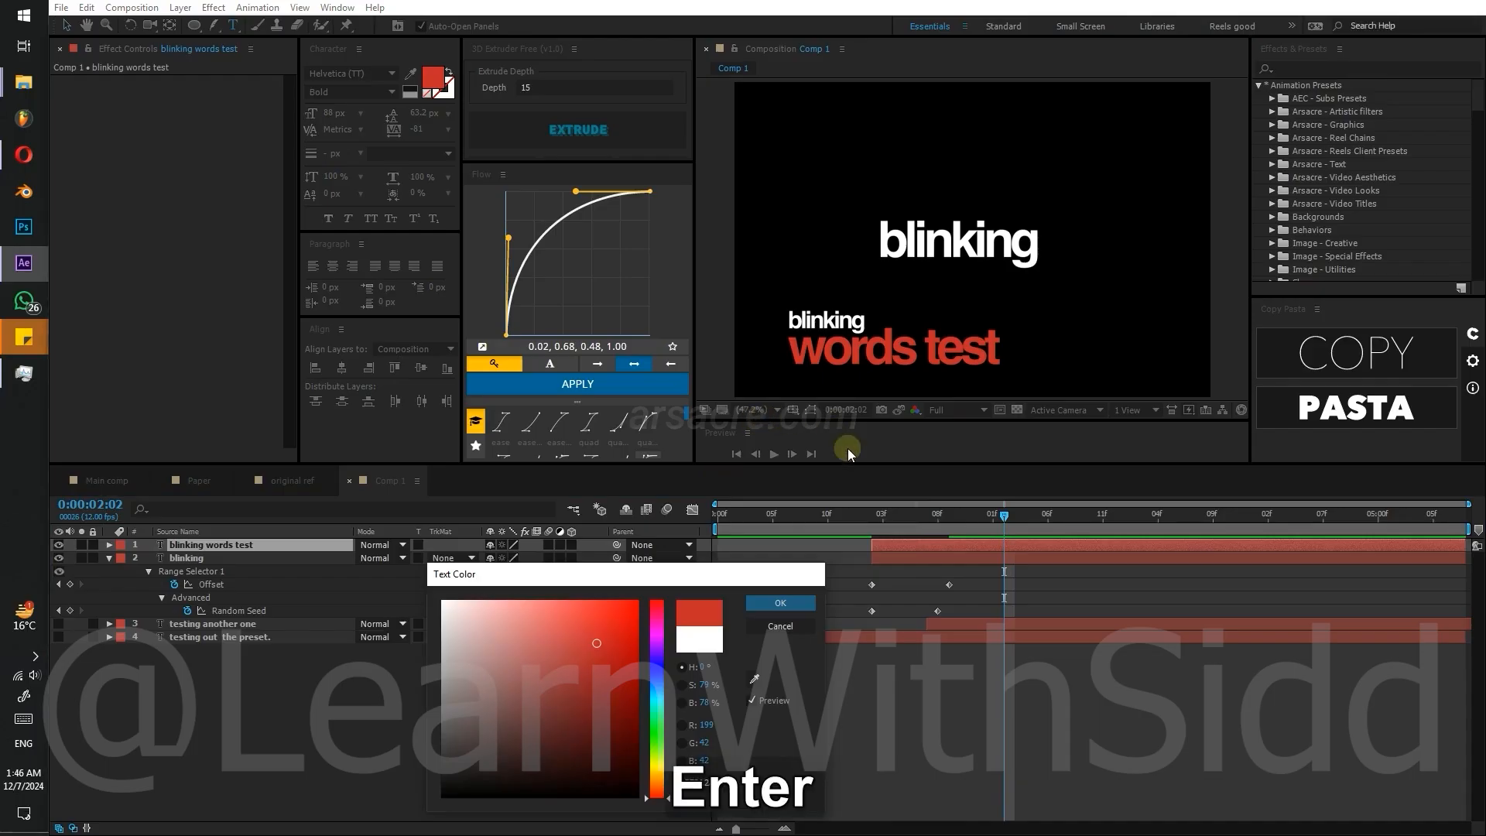
- Place the "blinking words test" text, with "words test" in red, below the centered "blinking" and delay its layer in the timeline
key("Return")
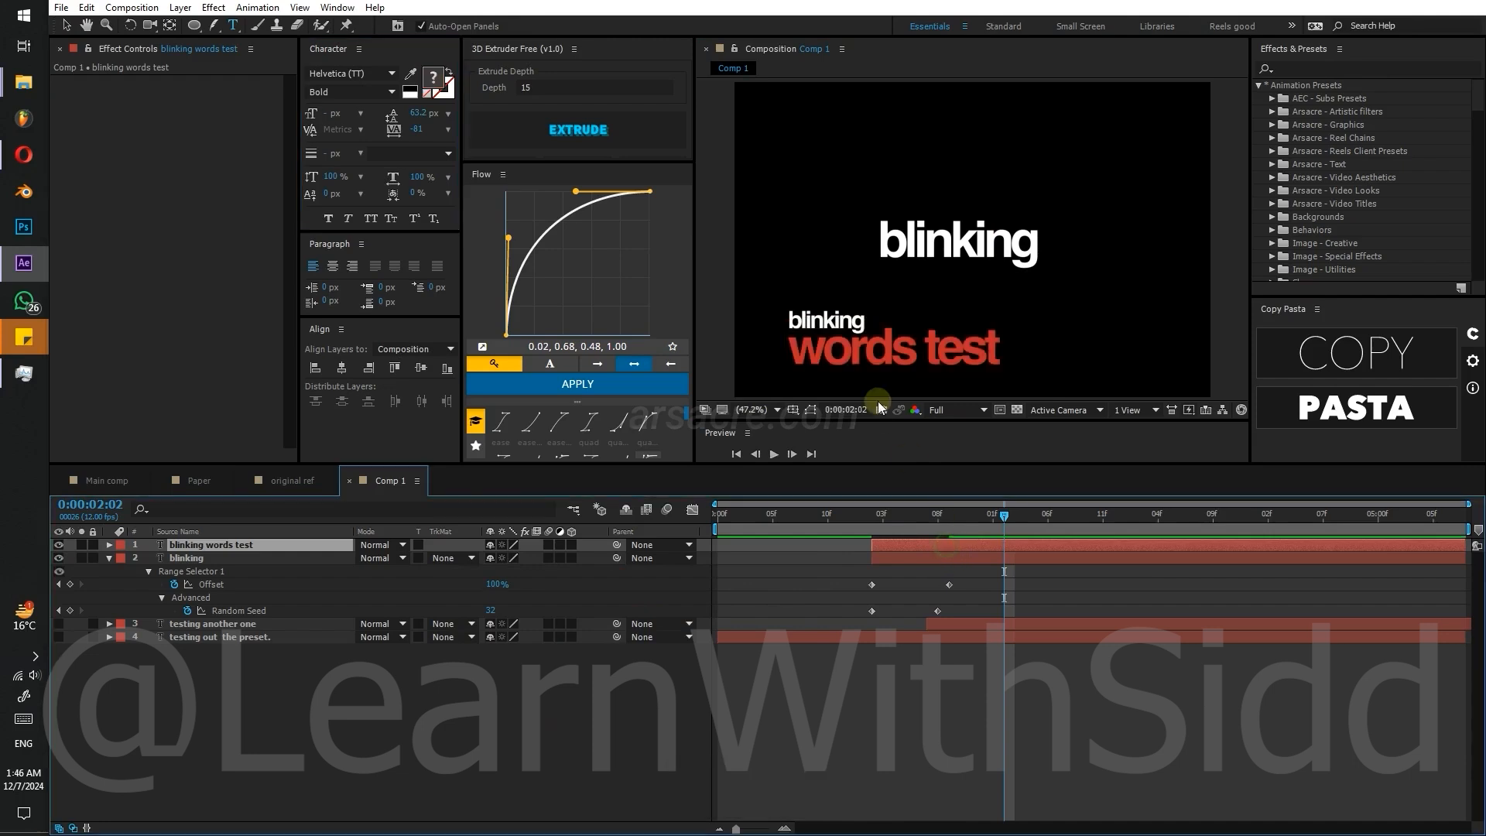
key("v")
left_click_drag(826, 342, 992, 309)
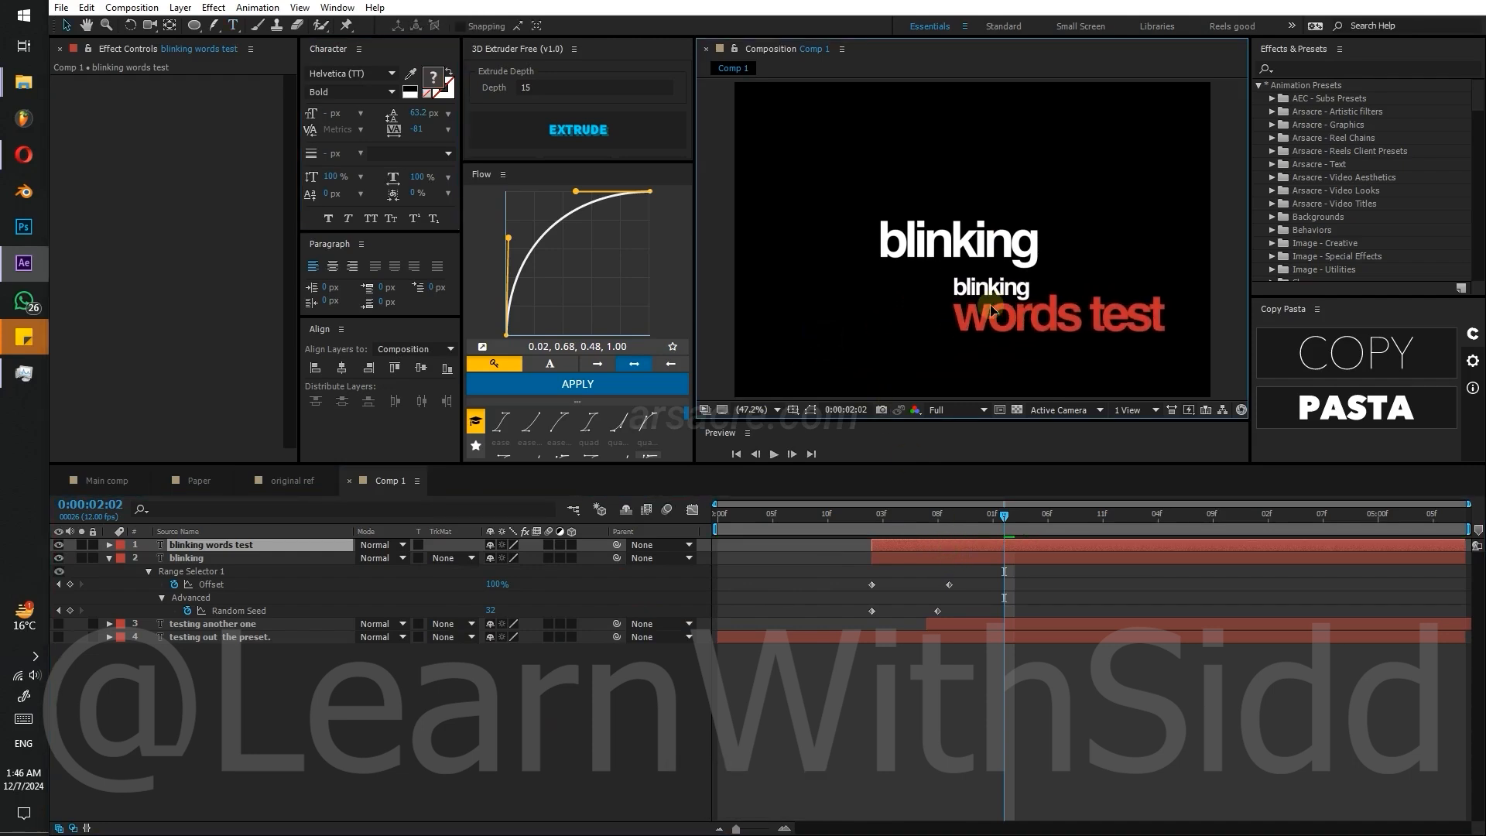
left_click_drag(904, 544, 1115, 527)
- Set the "blinking words test" layer's Range Selector to be based on Words
left_click(106, 546)
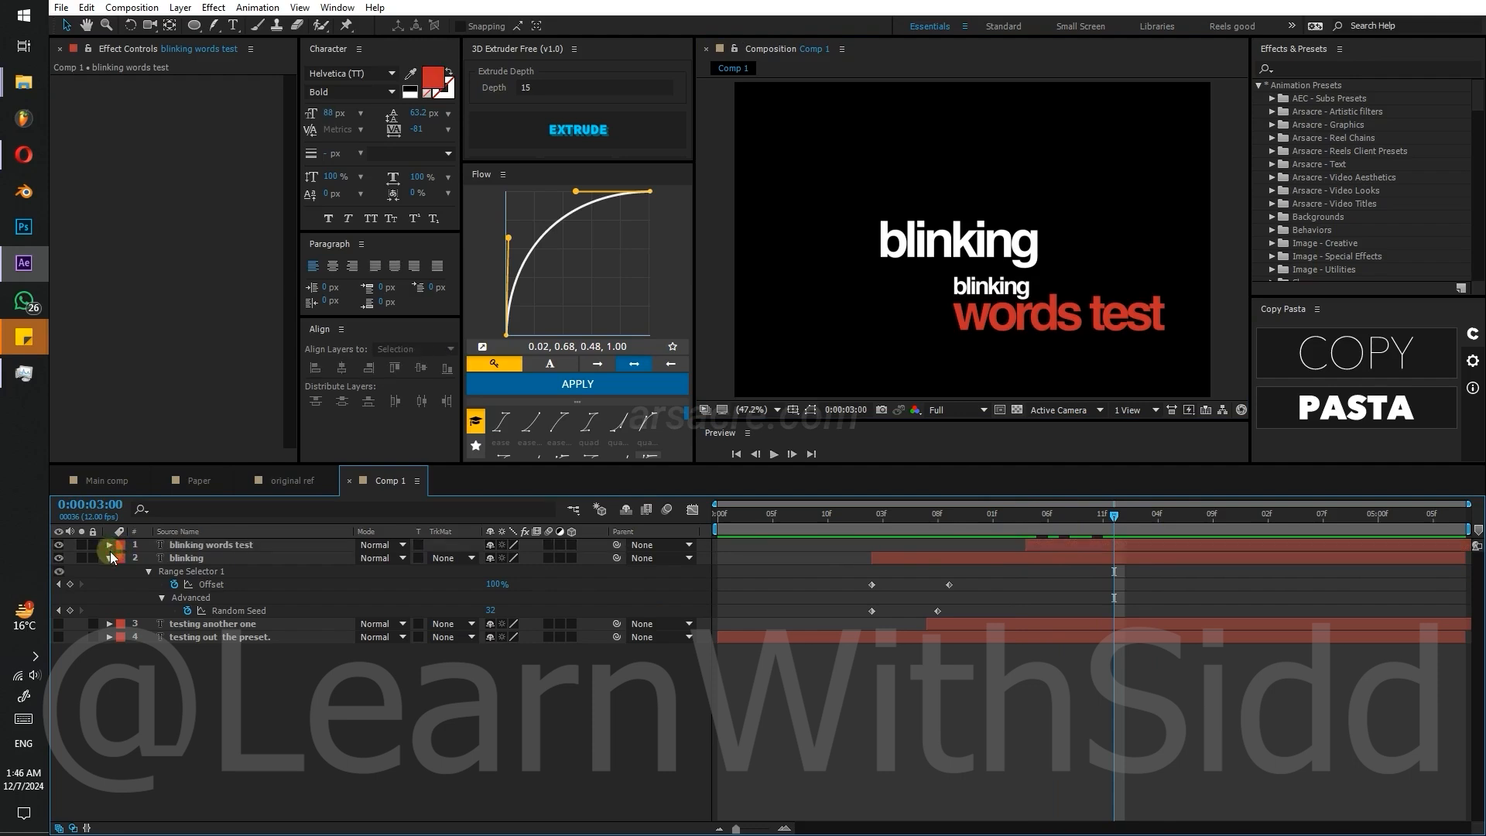
left_click(109, 545)
left_click(123, 558)
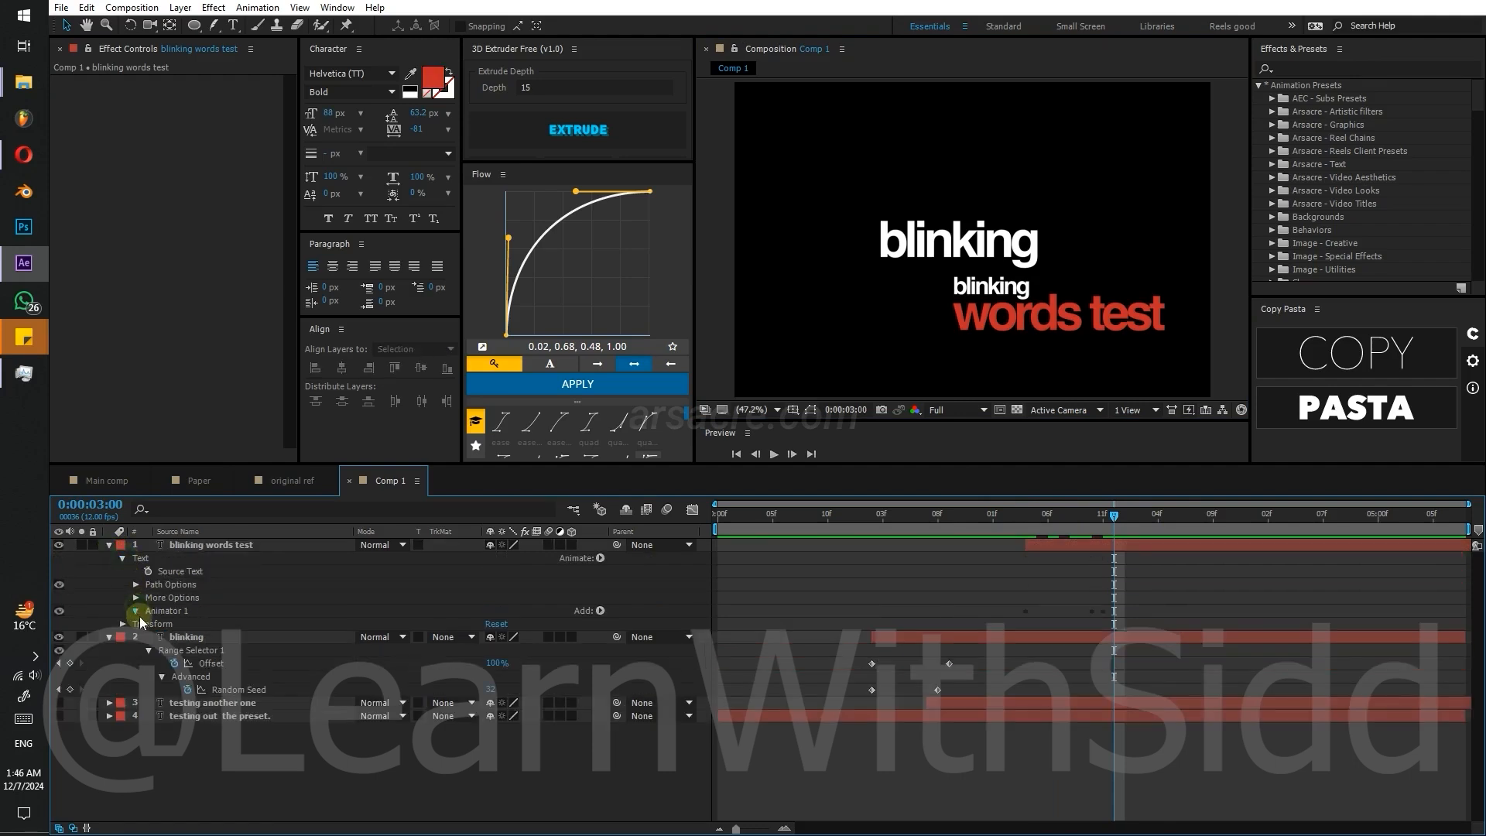
left_click(136, 611)
left_click(148, 624)
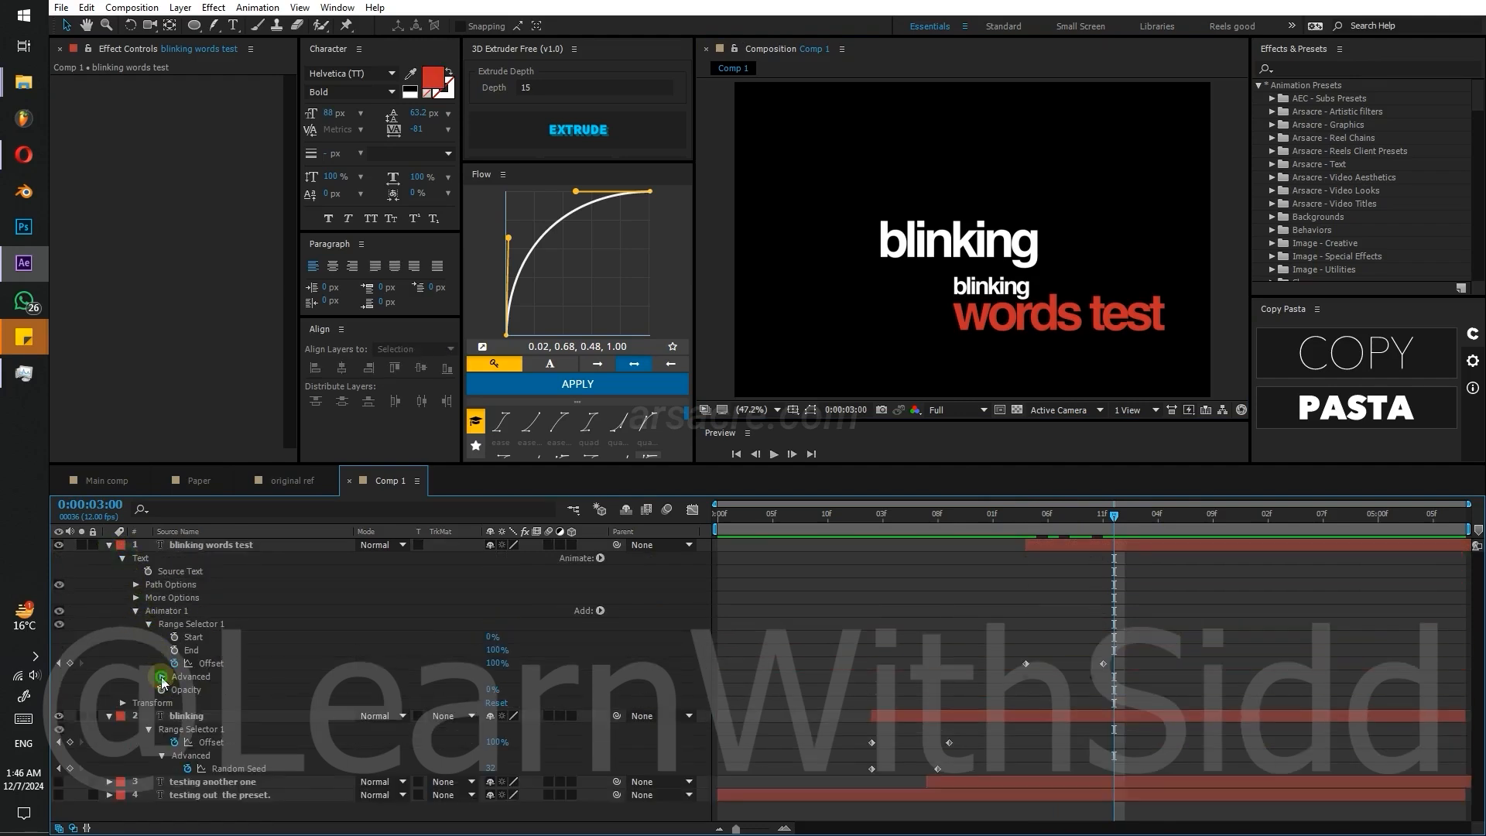
left_click(162, 676)
left_click(515, 703)
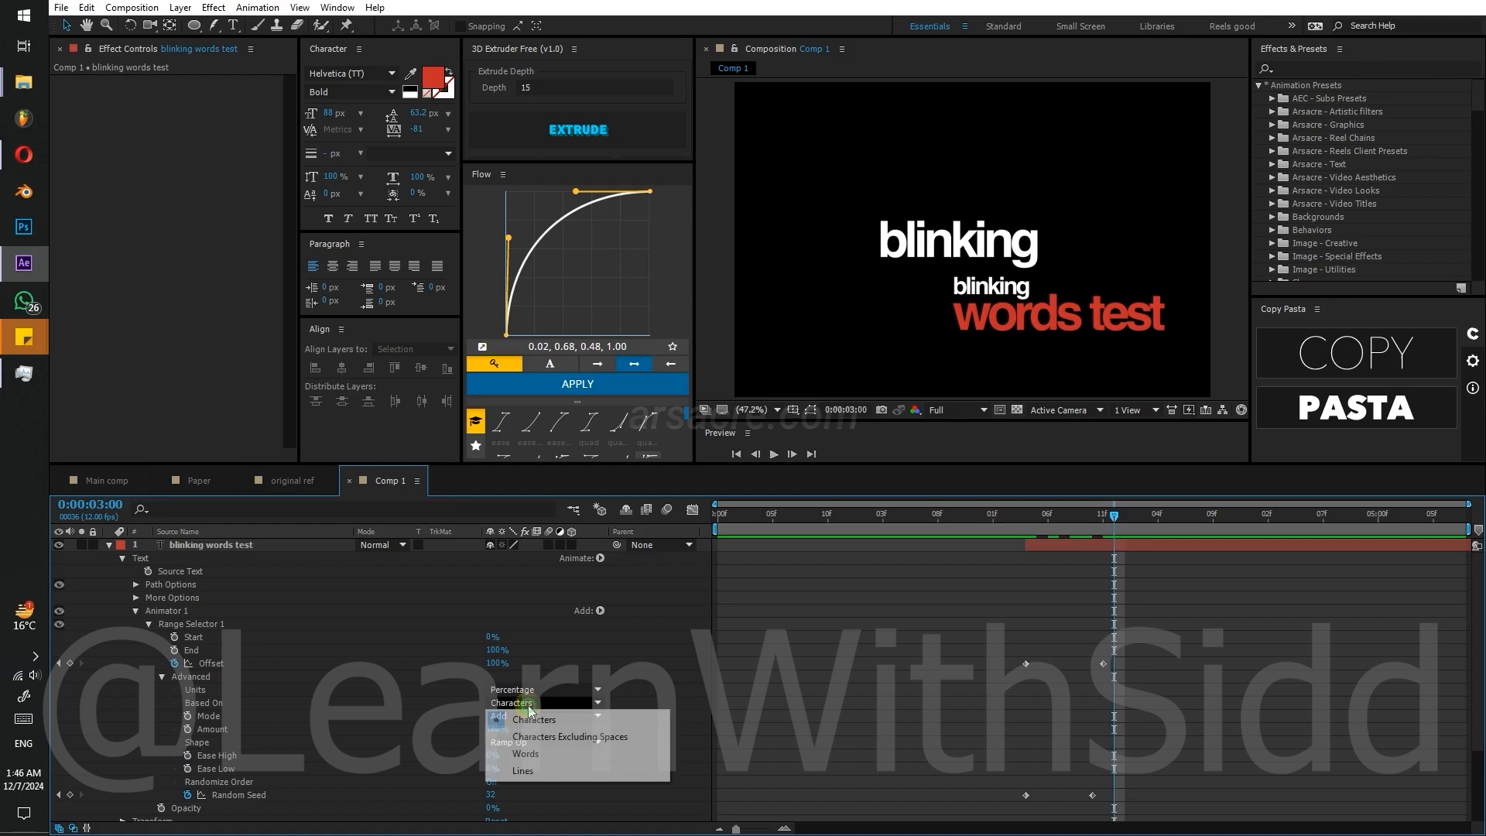
left_click(520, 755)
left_click(148, 624)
left_click(136, 610)
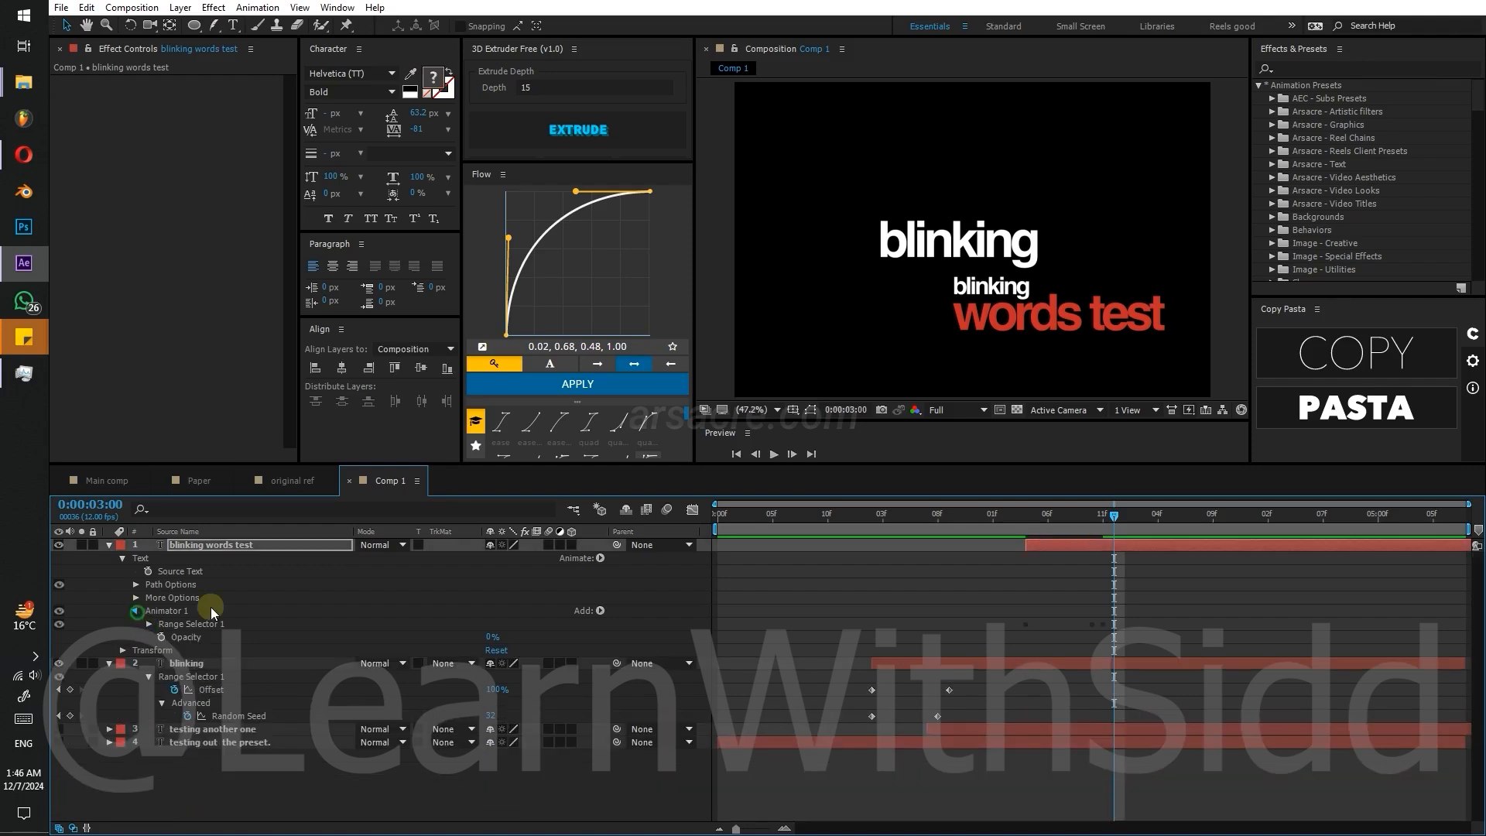
- Preview both blinking text animations from 0:00:00:10
left_click(827, 513)
key("space")
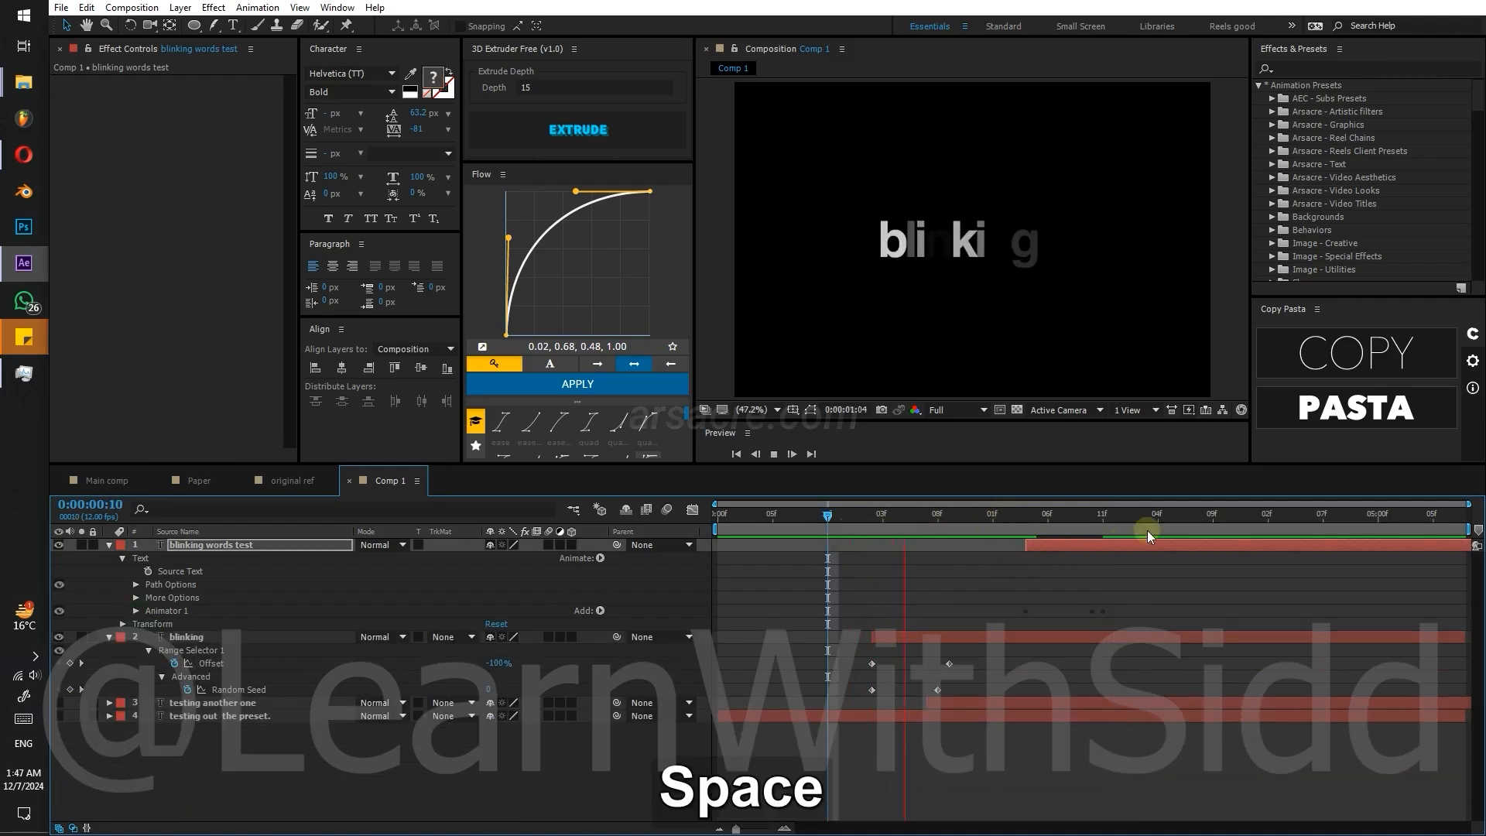
key("space")
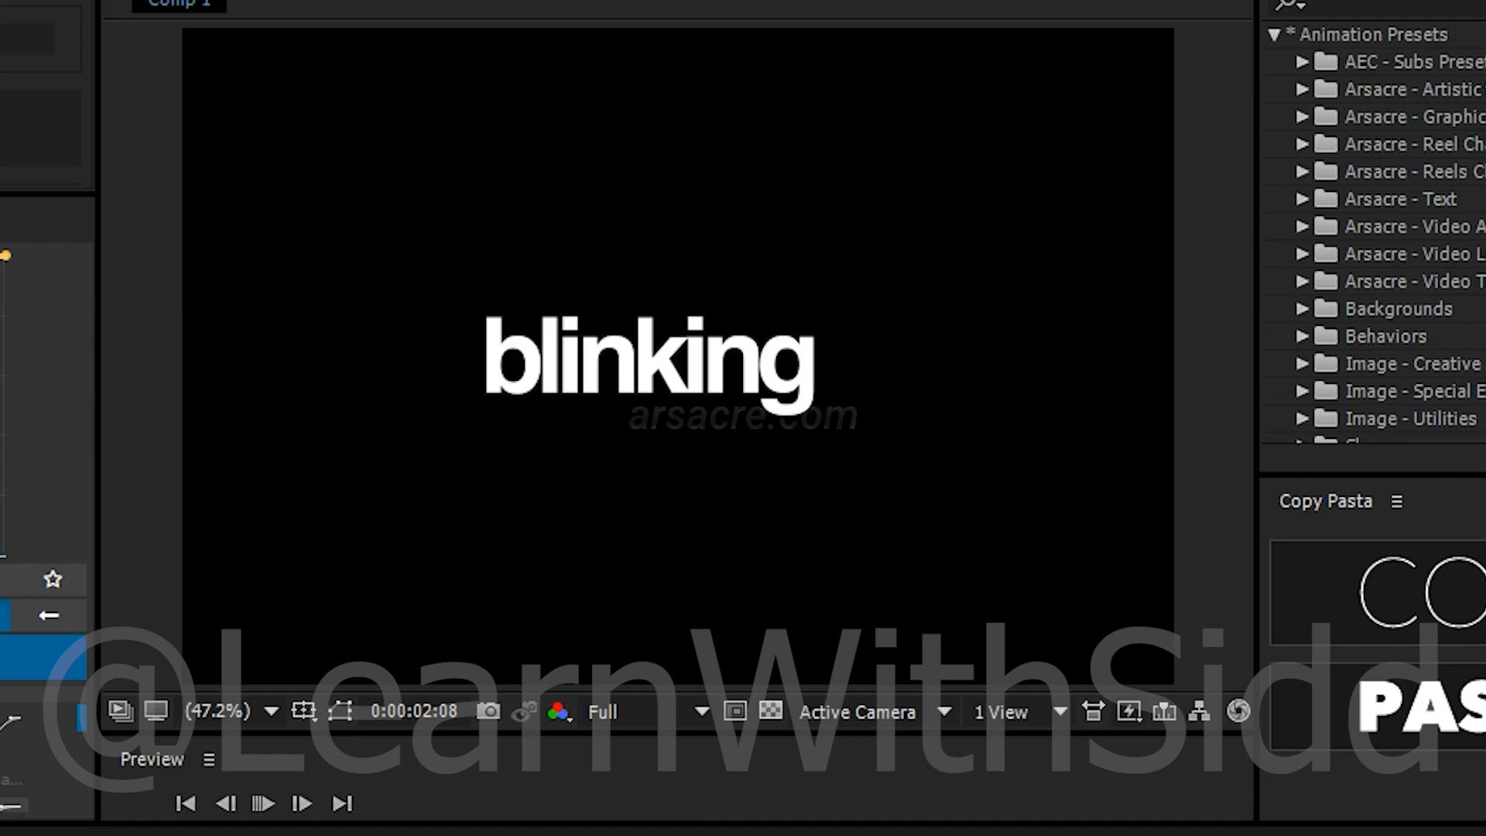
key("space")
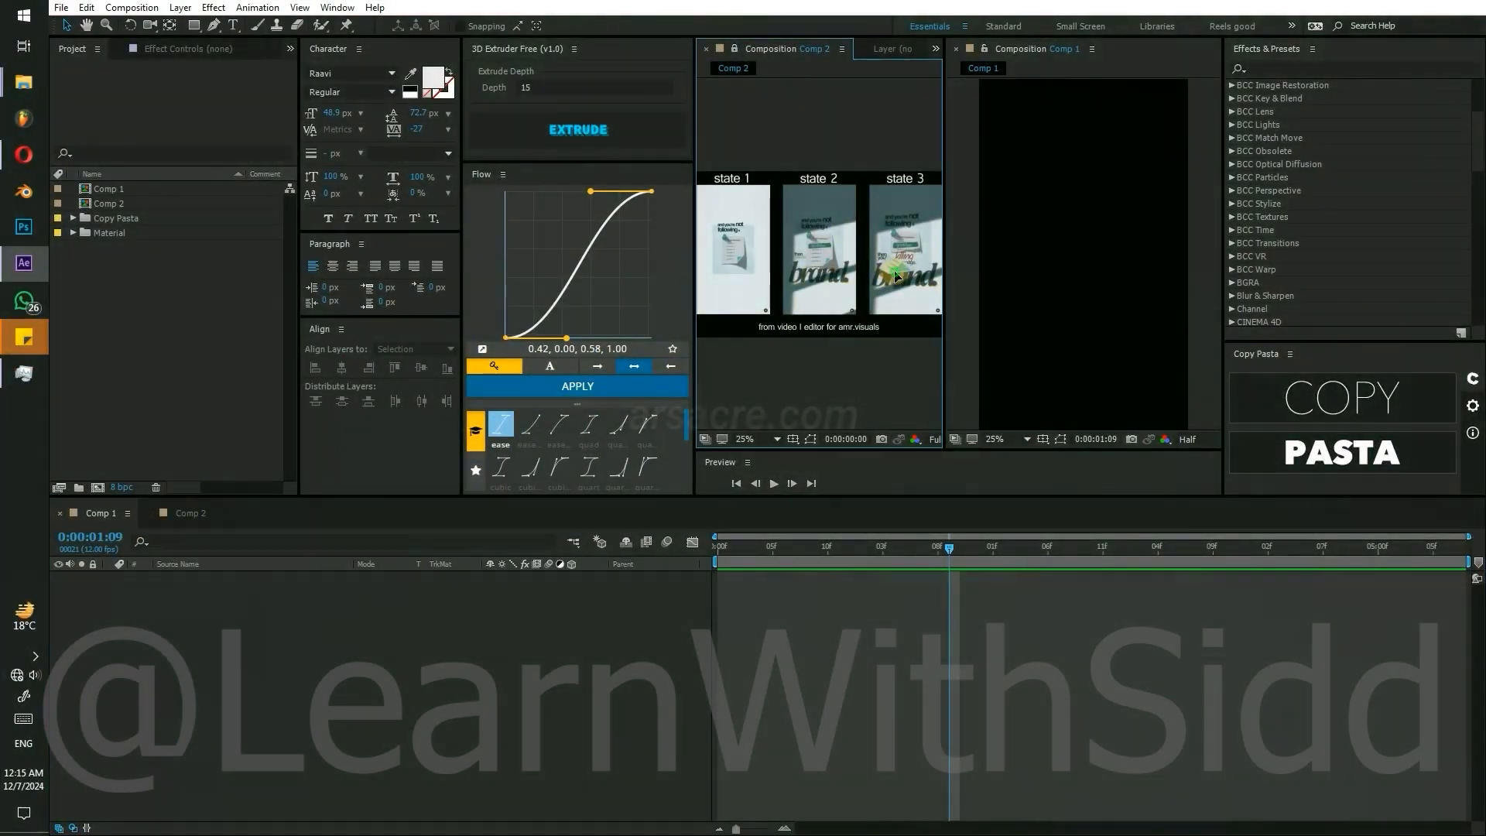
left_click_drag(879, 280, 896, 294)
key("ctrl+z")
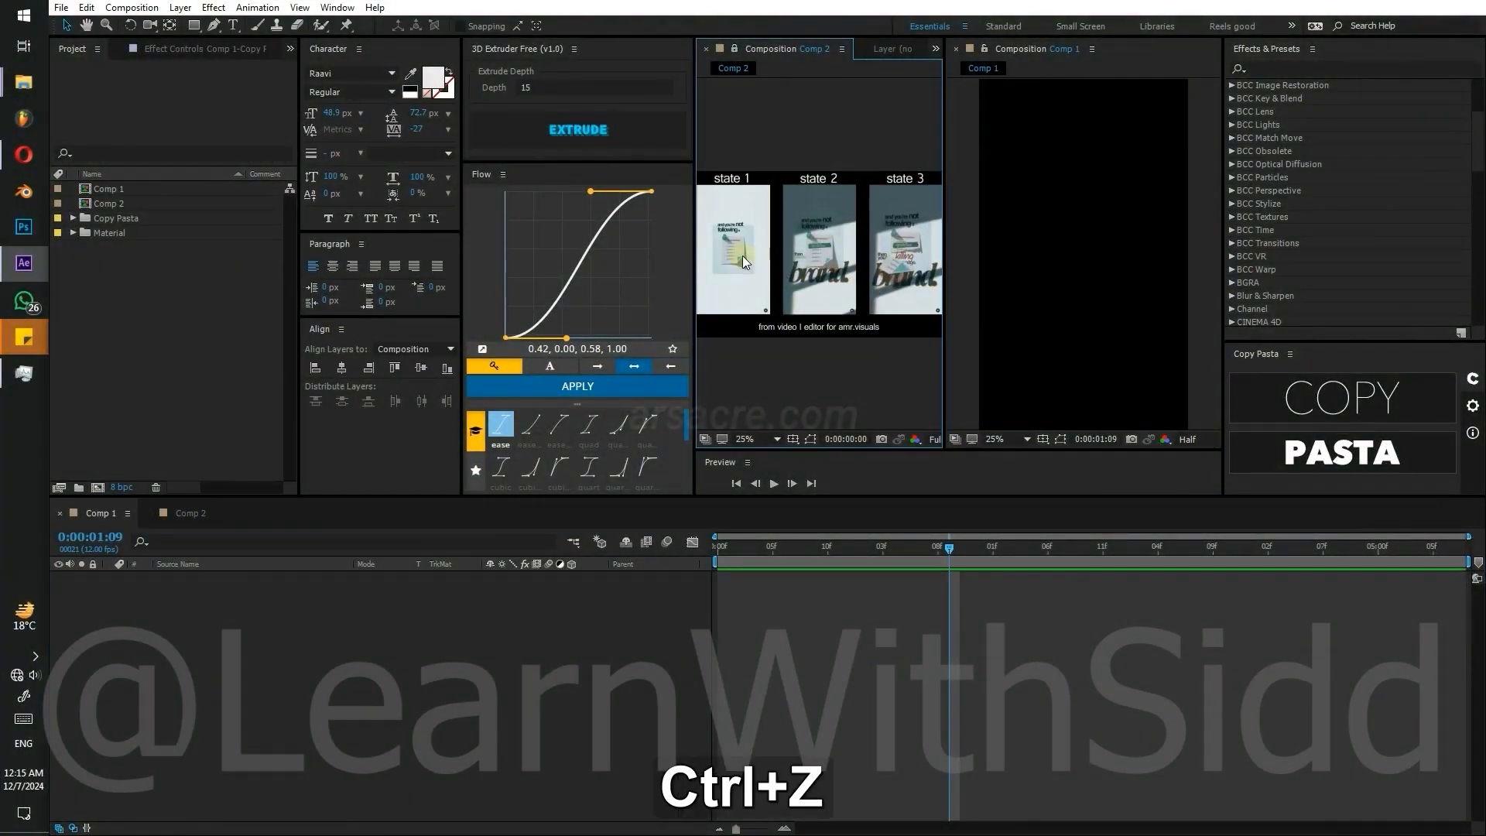
left_click_drag(728, 247, 735, 255)
key("ctrl+z")
- Examine the text and paper layout in the three reference states of Comp 2 up close
key("z")
left_click(733, 243)
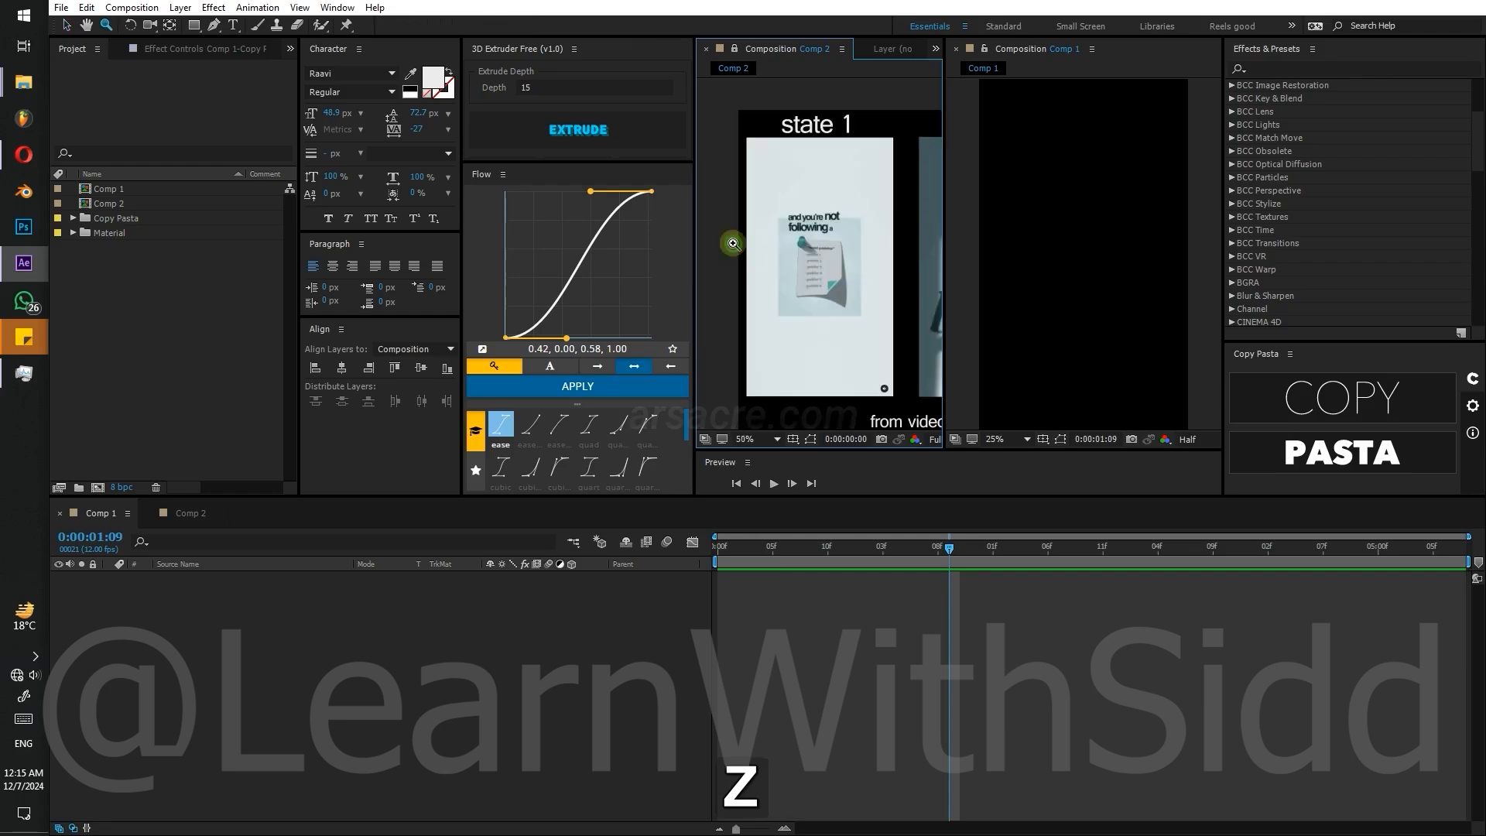
left_click(829, 247)
key("space")
left_click_drag(793, 274, 704, 231)
left_click_drag(851, 229, 727, 237)
key("space")
left_click_drag(876, 234, 781, 255)
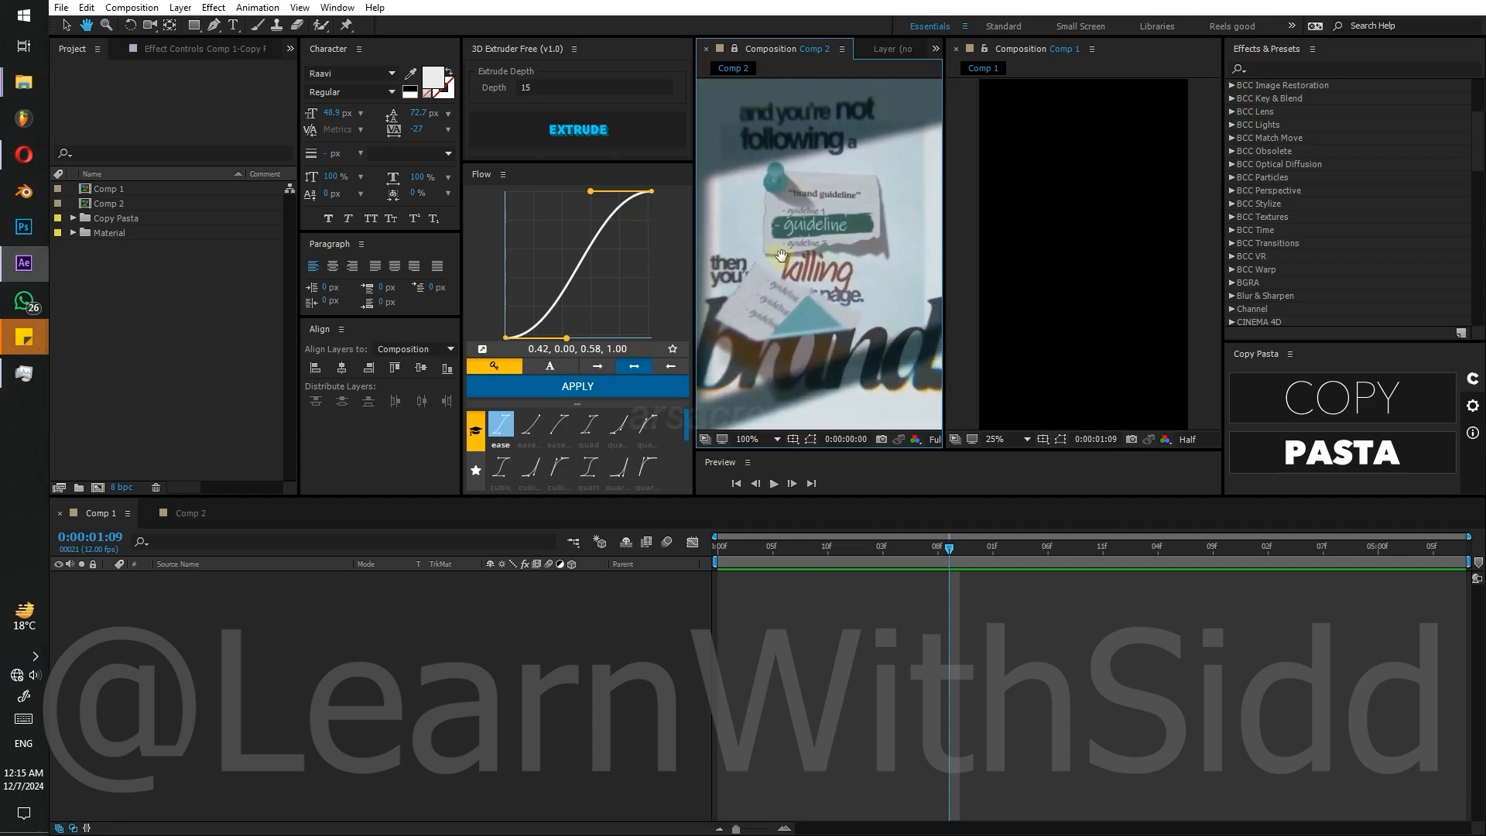
key("shift+slash")
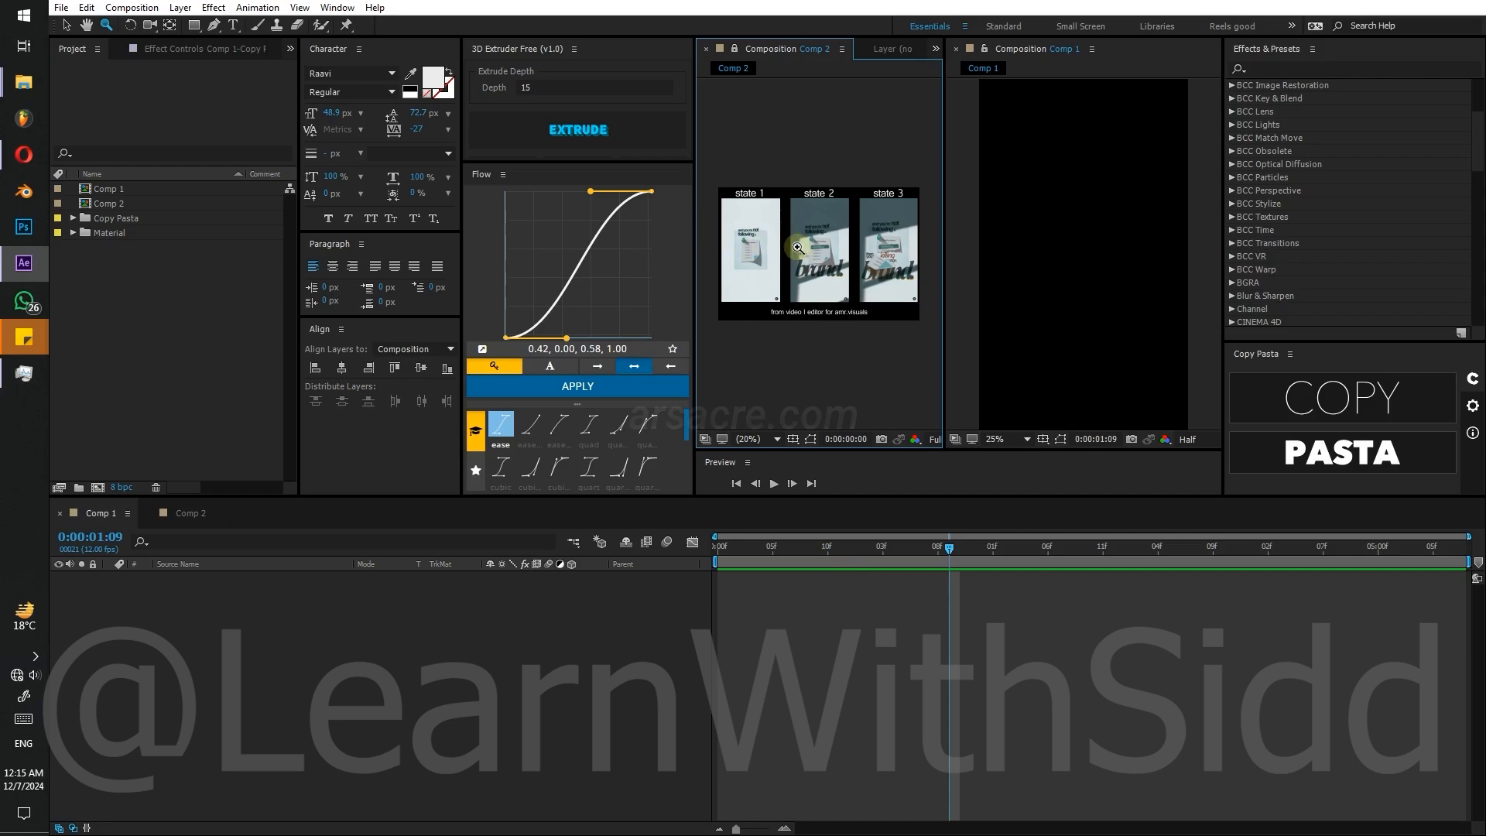
- Add a light grey 1080 × 1920 px solid as the background of Comp 1
left_click(1016, 50)
left_click(494, 673)
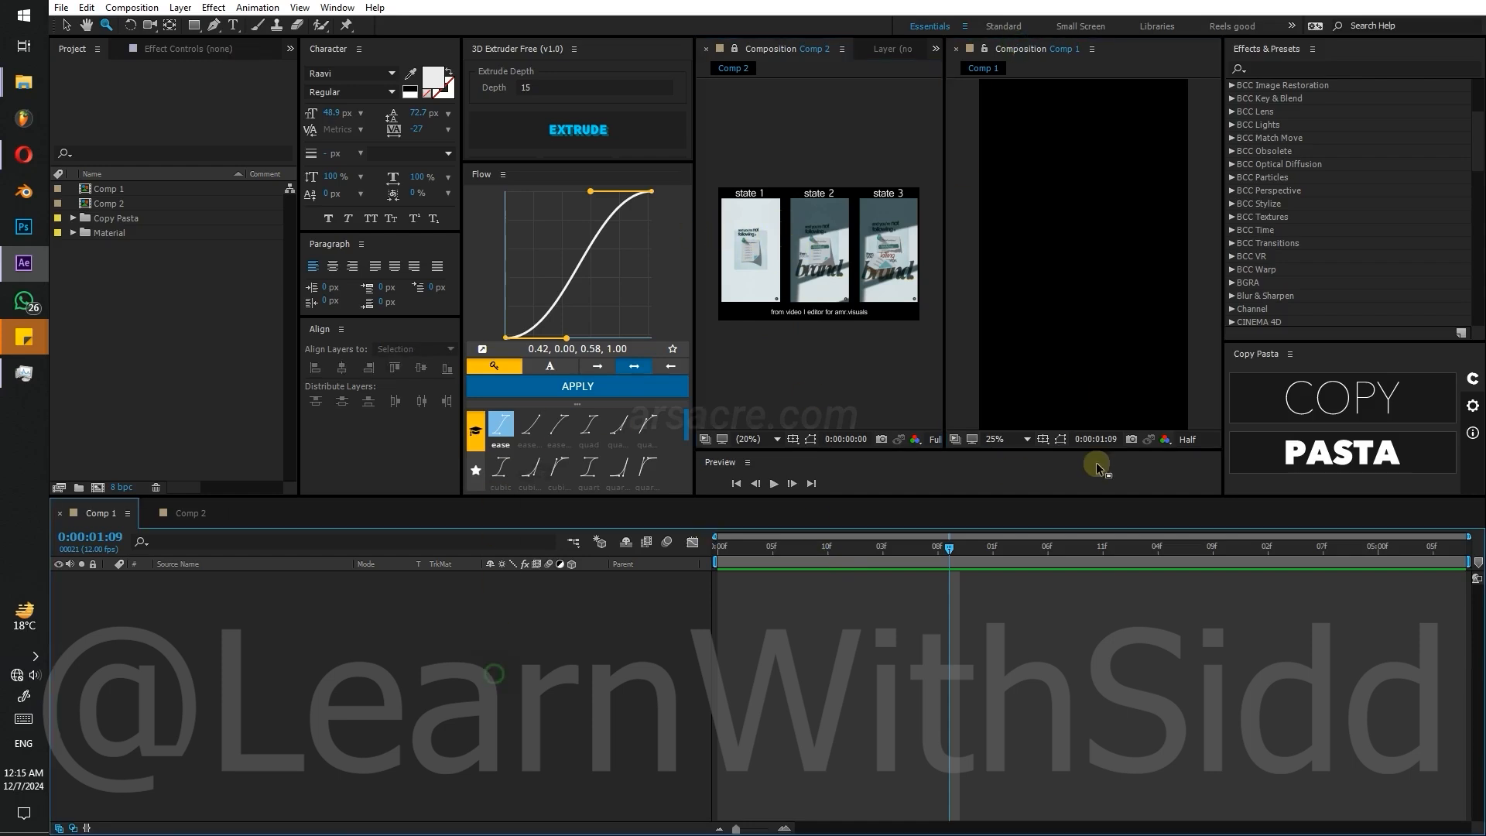
right_click(442, 677)
mouse_move(474, 689)
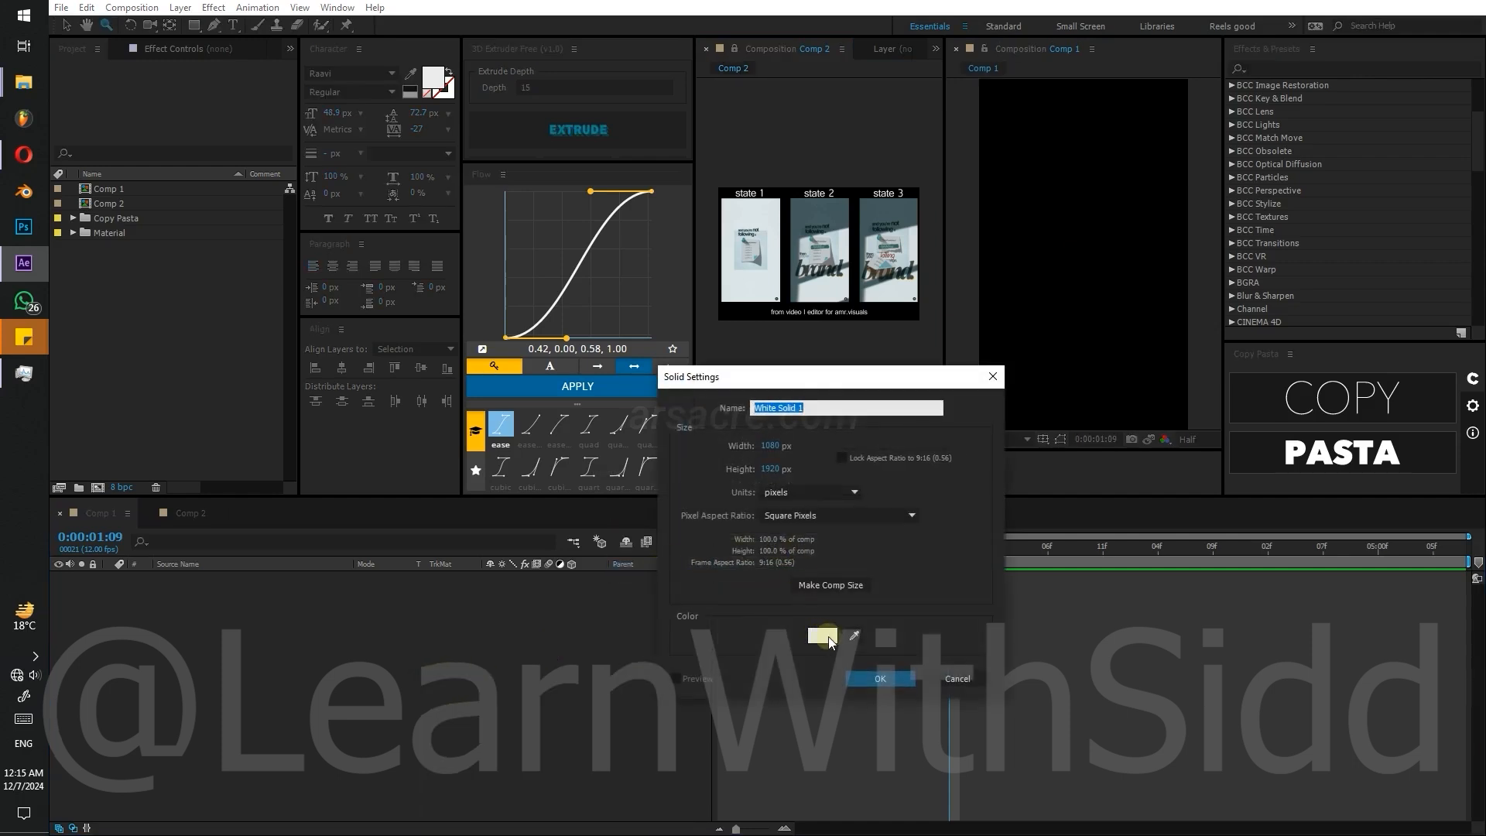
left_click(820, 641)
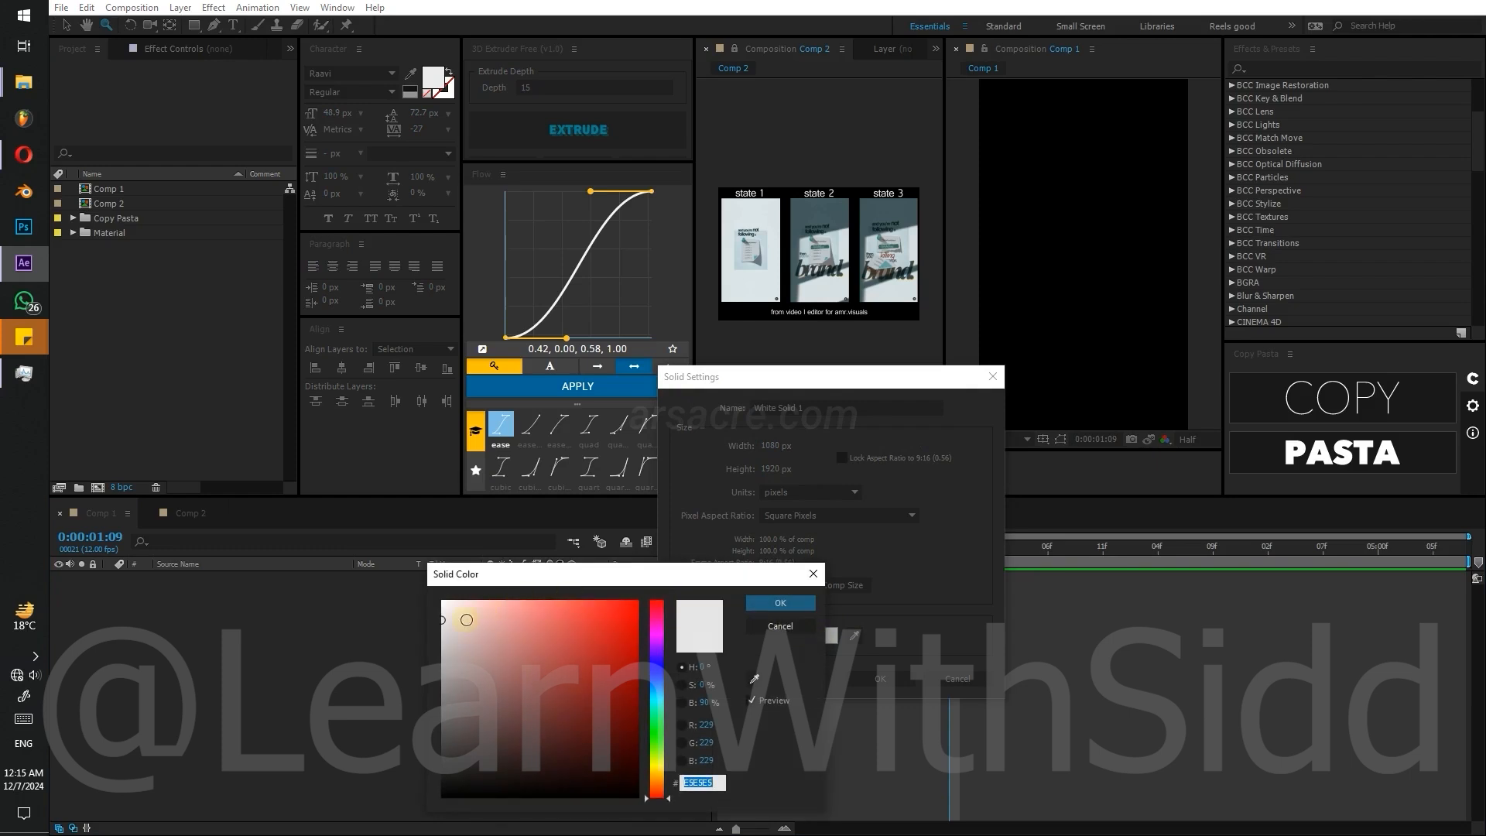
left_click(440, 627)
left_click_drag(437, 621, 428, 618)
left_click(780, 602)
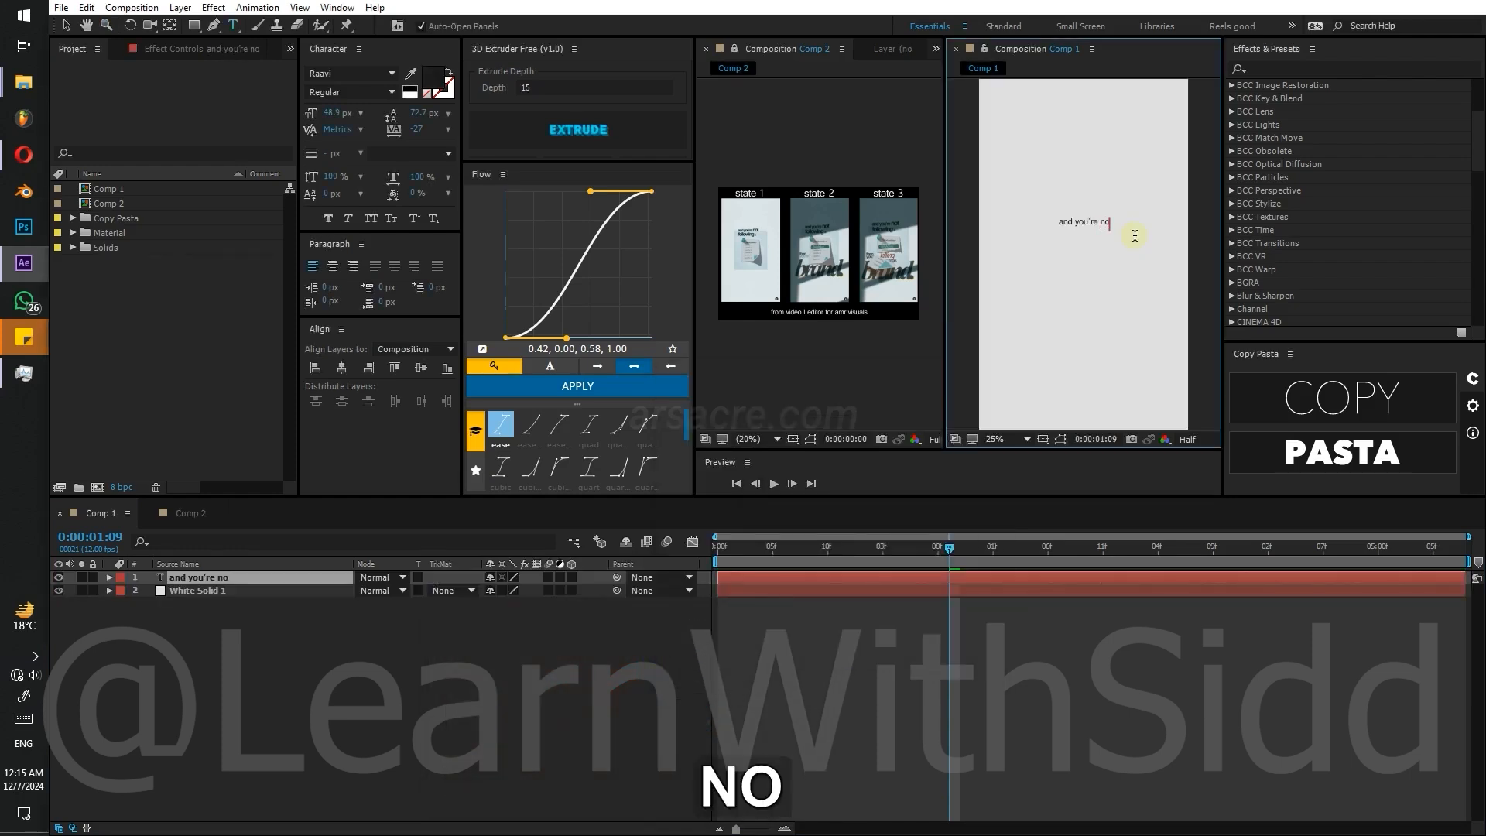
- Write the text "and you're not" with "following a" on a second line in Comp 1
key("Return")
type("fol")
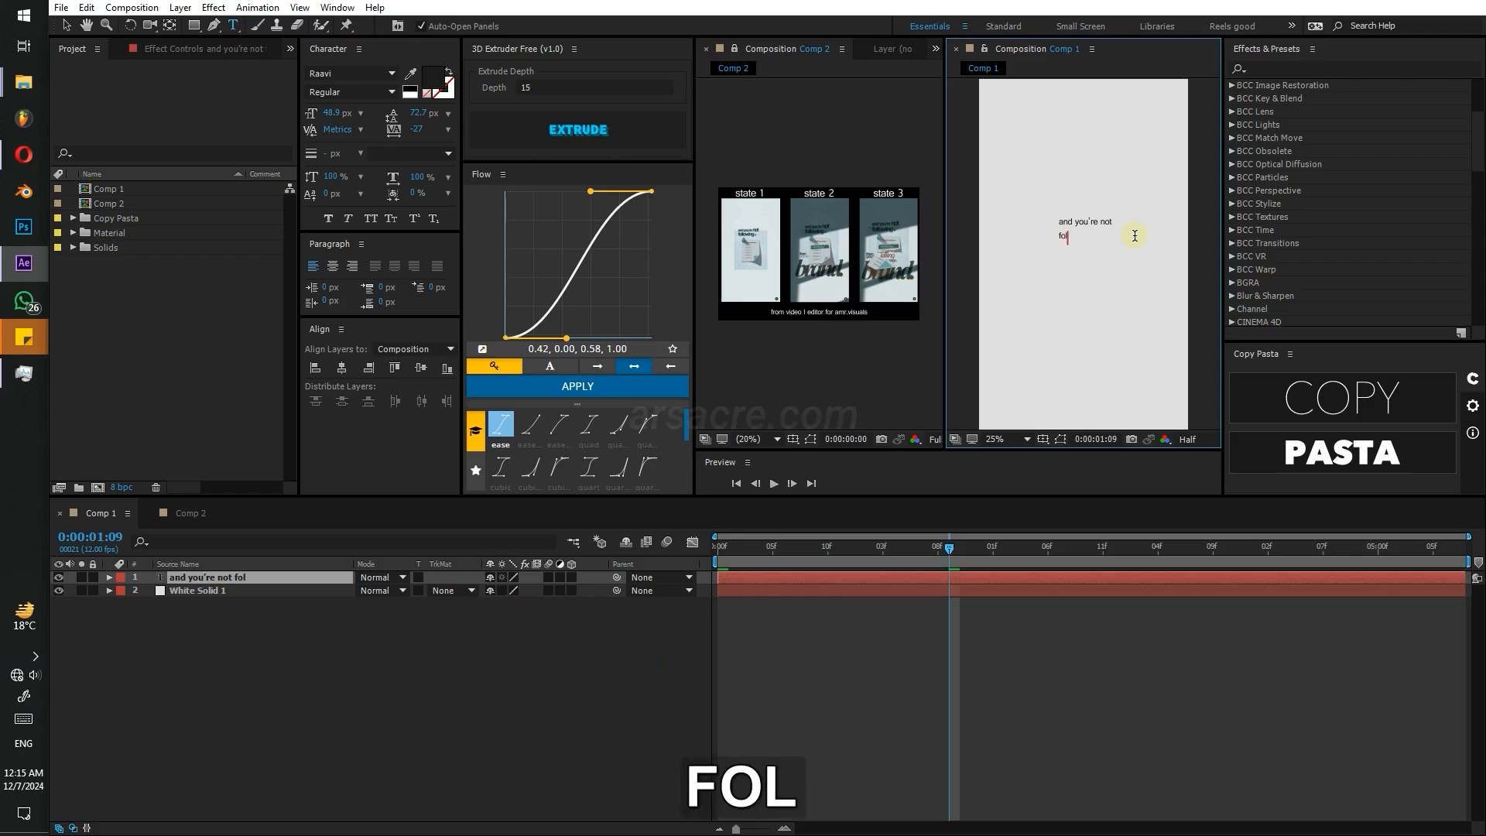
key("BackSpace")
type("o")
key("BackSpace")
type("llowing")
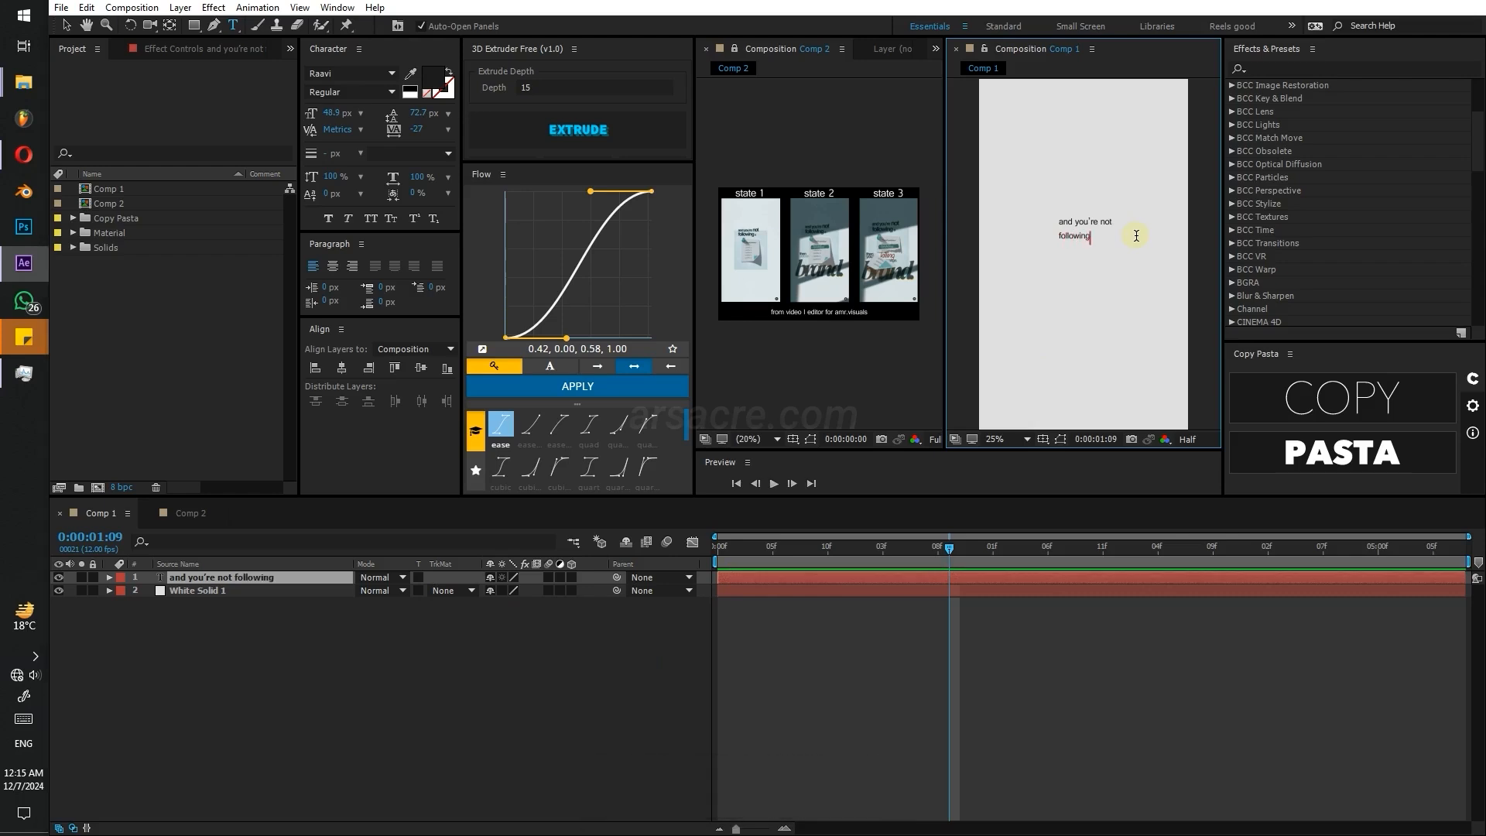
type(" a")
- Set the whole "and you're not following a" text to Helvetica (TT) Bold at 82.2 px
key("ctrl+a")
left_click(375, 70)
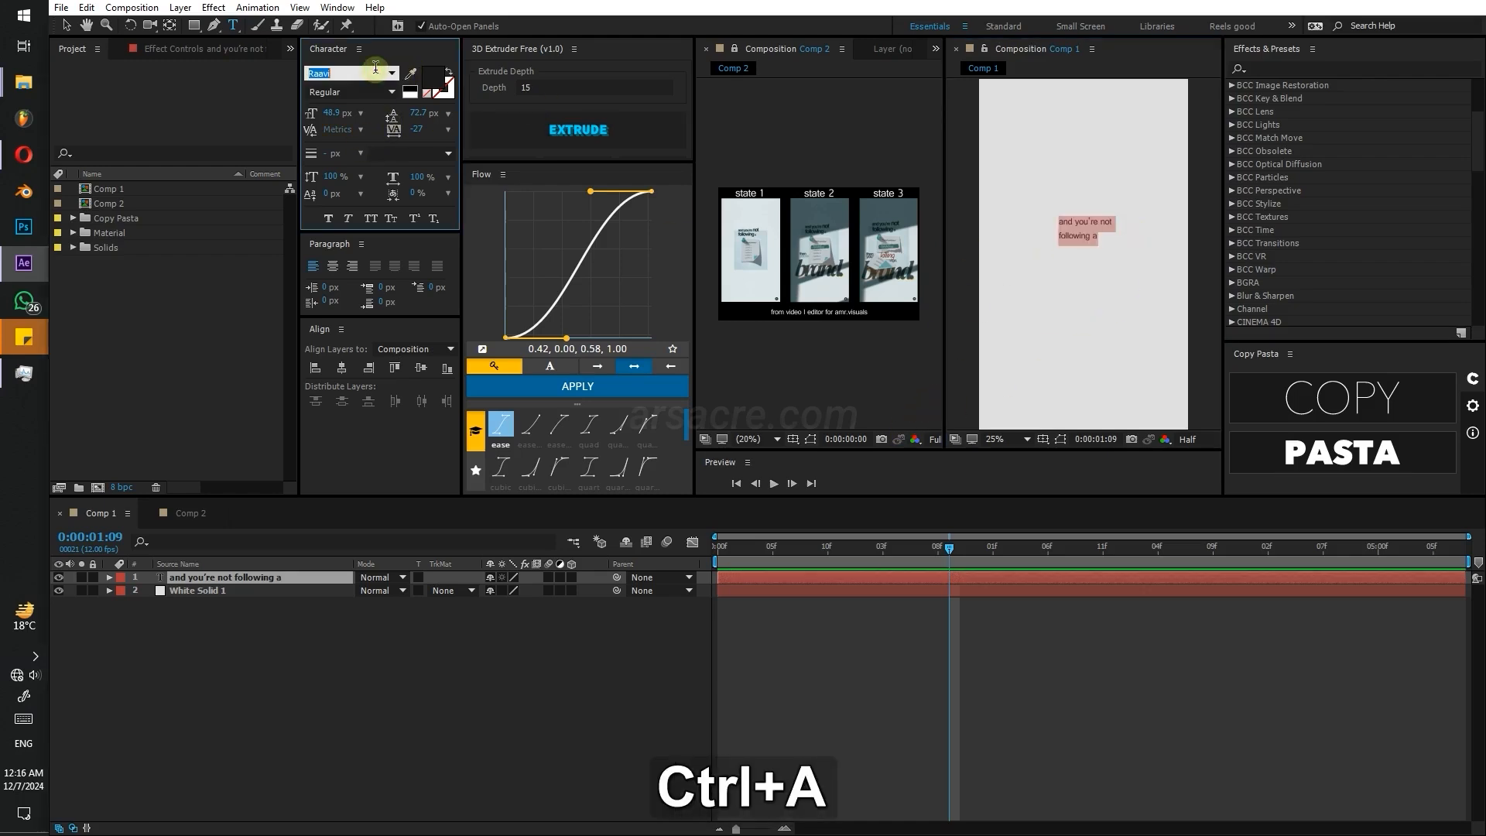
type("helv")
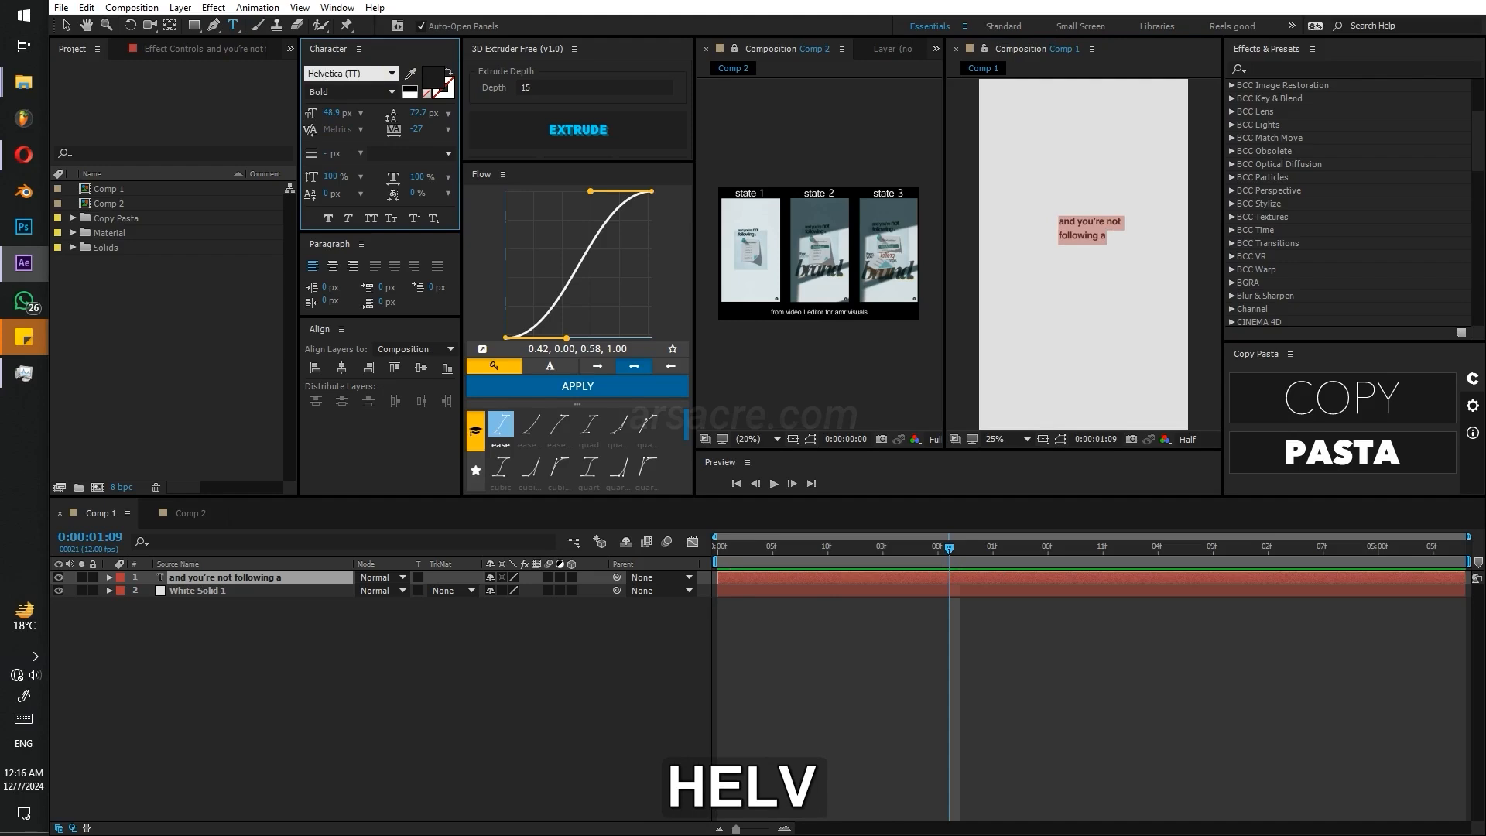
left_click_drag(331, 115, 365, 116)
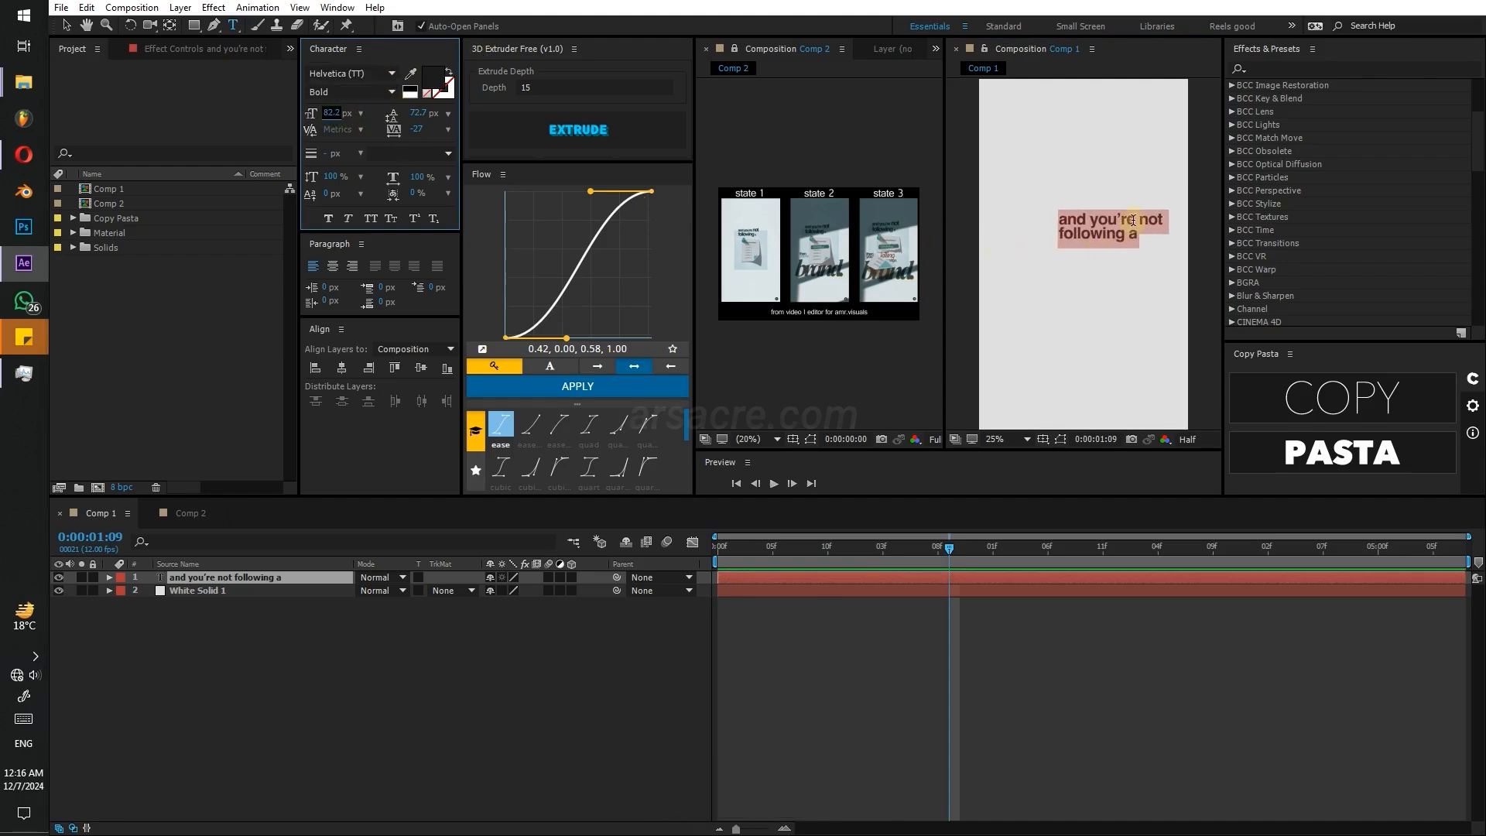
- Reduce the words "and you're" to 61 px and tighten the tracking of the whole text to -81
left_click_drag(1132, 220, 990, 222)
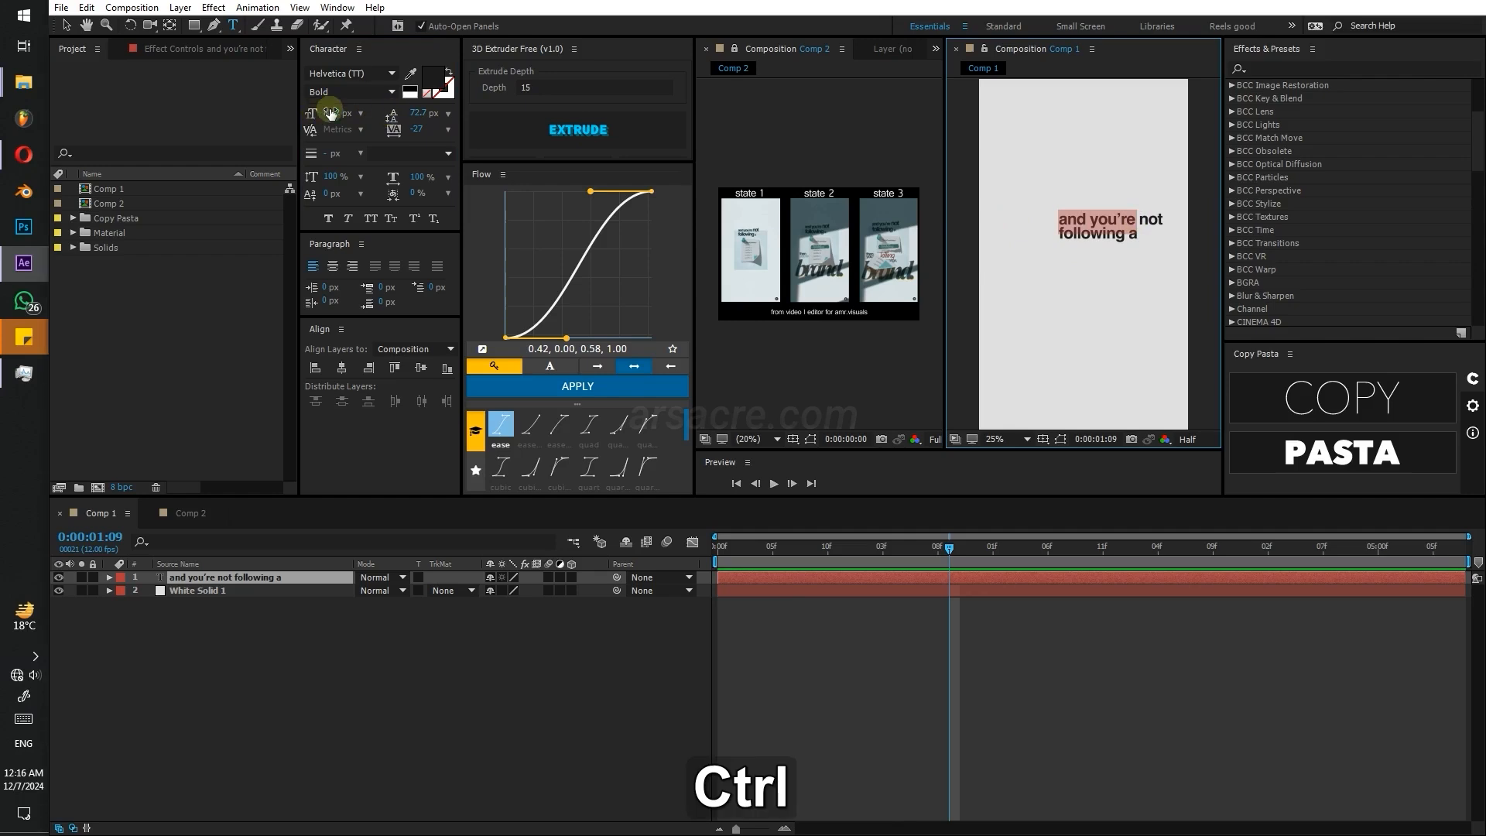
left_click_drag(331, 113, 190, 132)
left_click(1129, 233)
key("ctrl+a")
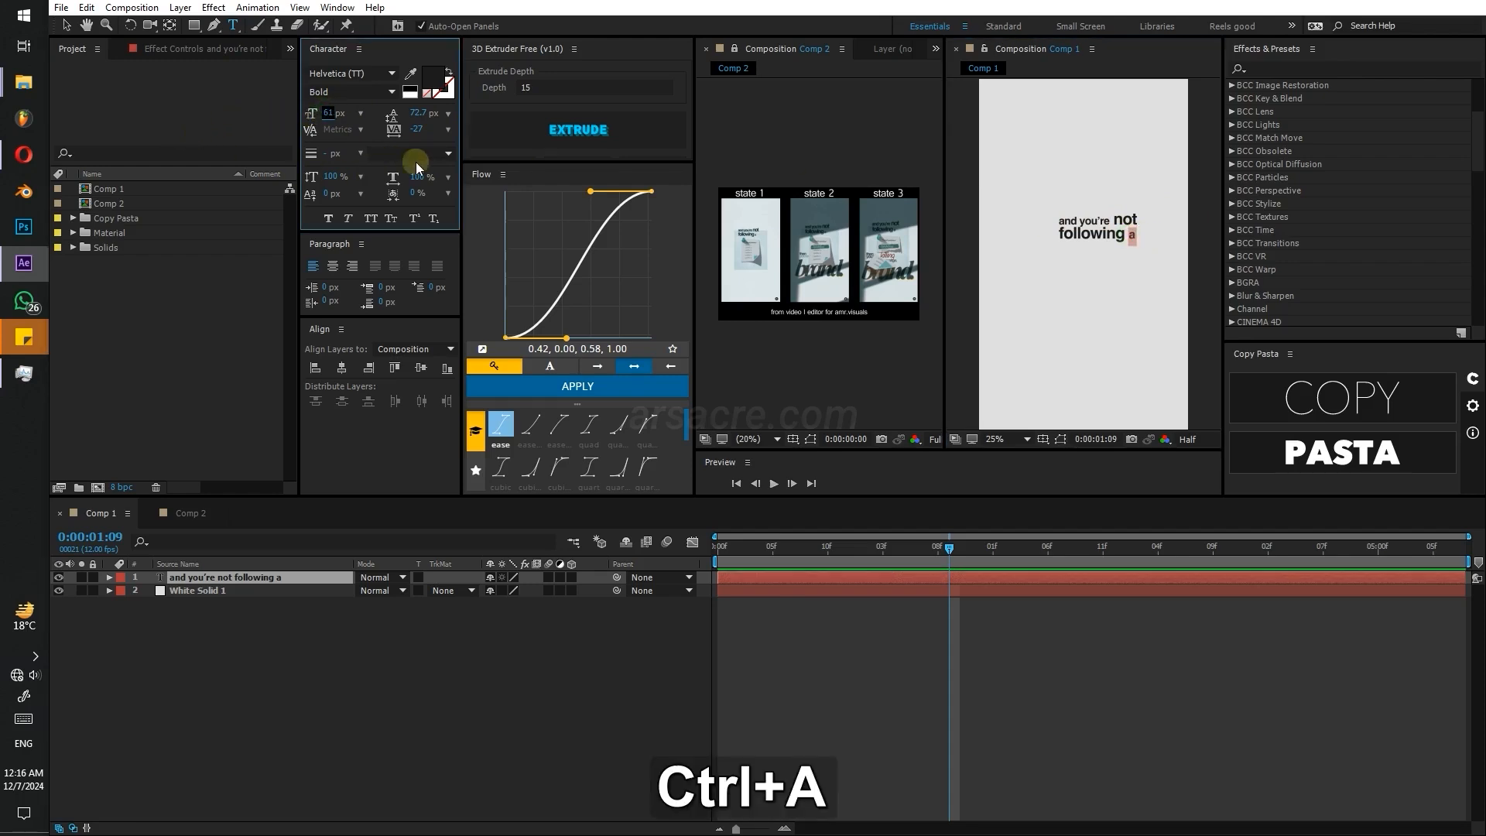
left_click_drag(416, 129, 11, 188)
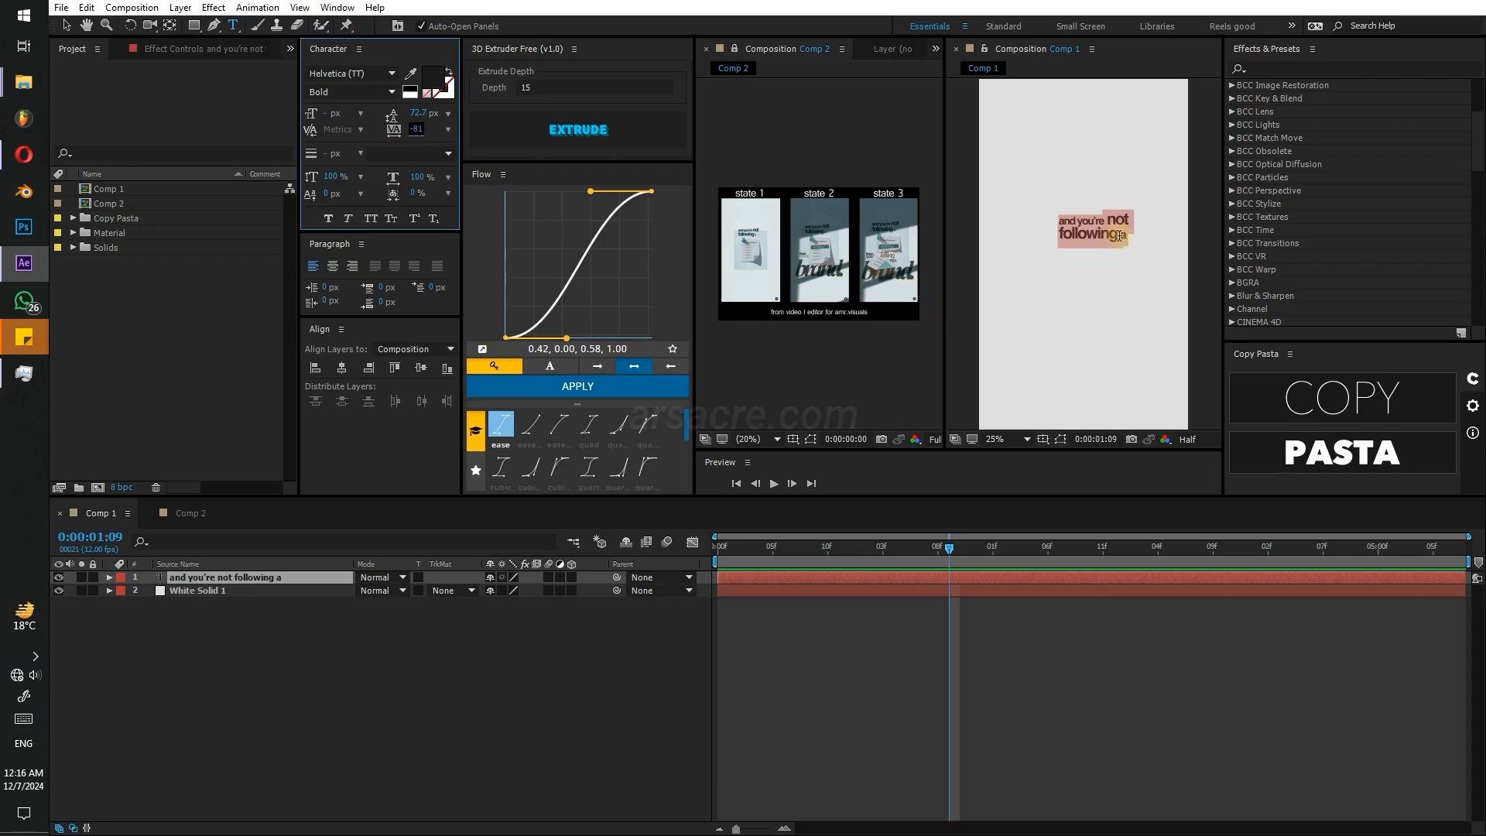
key("Escape")
left_click(1009, 659)
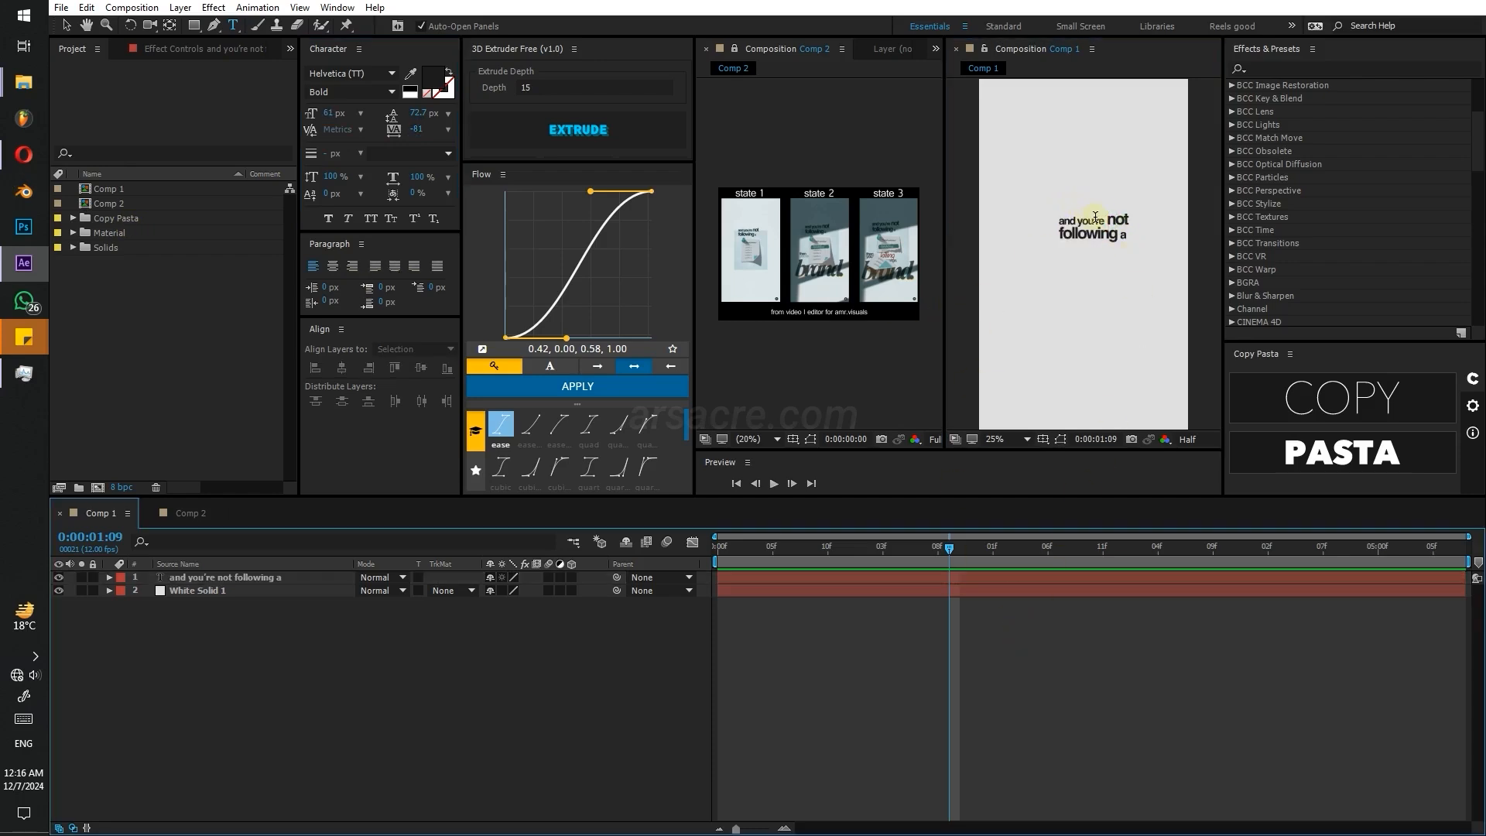
- Move the "and you're not following a" text slightly up and left in the frame and preview the composition
key("v")
left_click_drag(1109, 230, 1097, 200)
key("space")
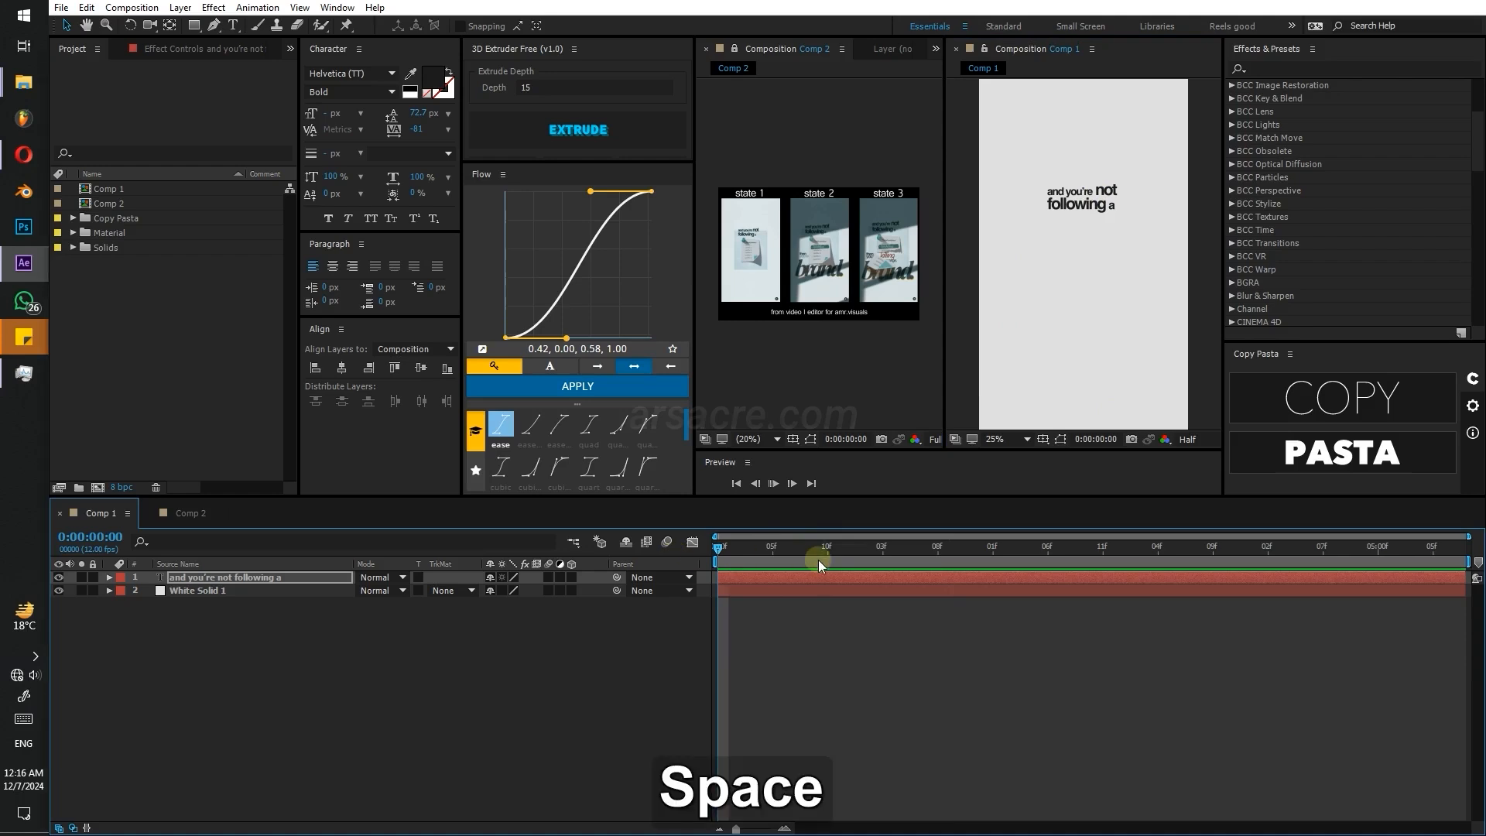
left_click_drag(898, 559, 706, 566)
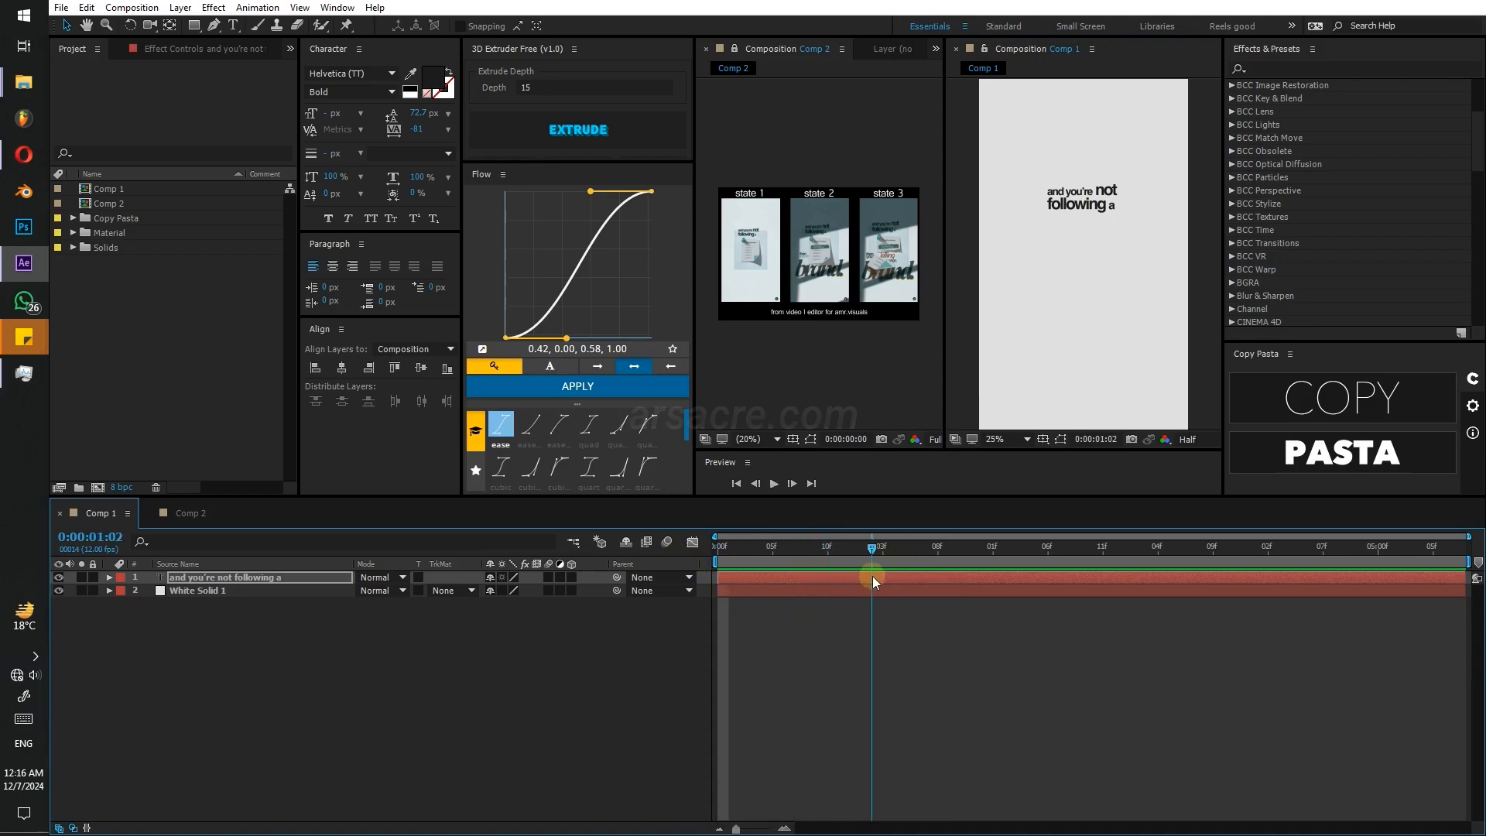
- Add a pale cyan (CEDADB) solid of 1080 × 1920 px to Comp 1
left_click(266, 611)
right_click(307, 664)
mouse_move(366, 673)
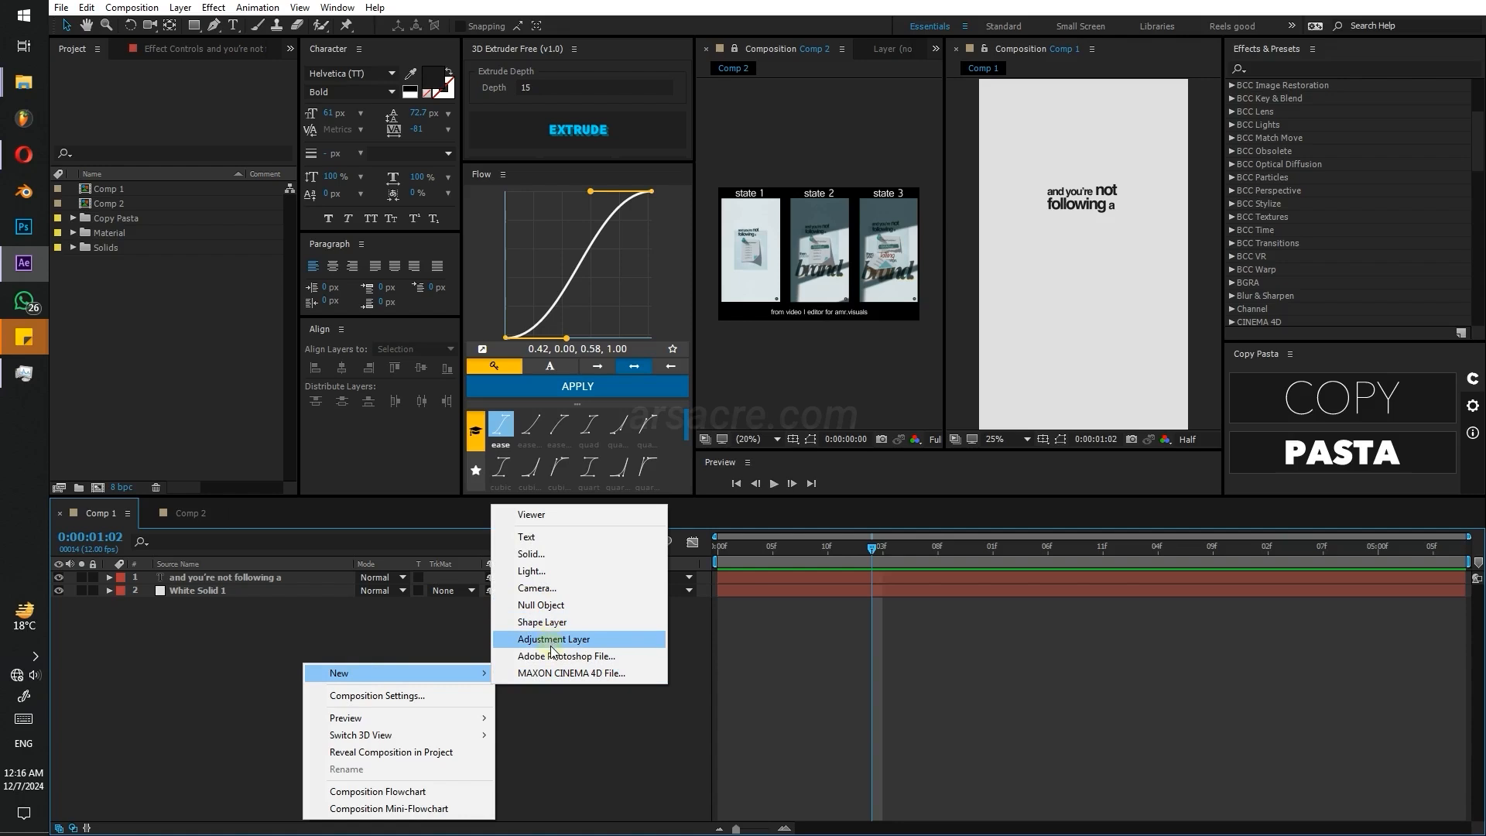
left_click(531, 553)
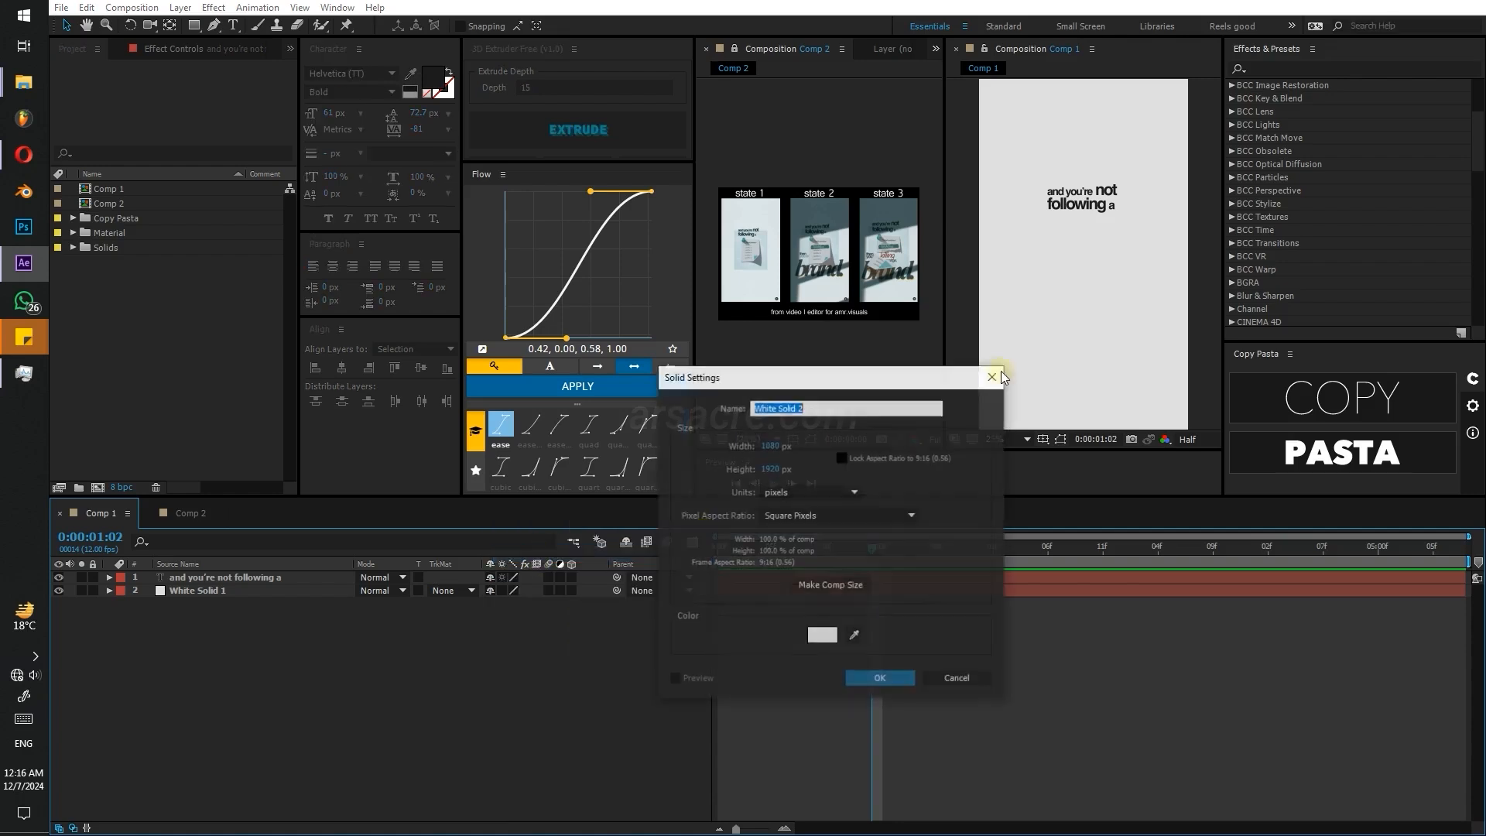
left_click(821, 635)
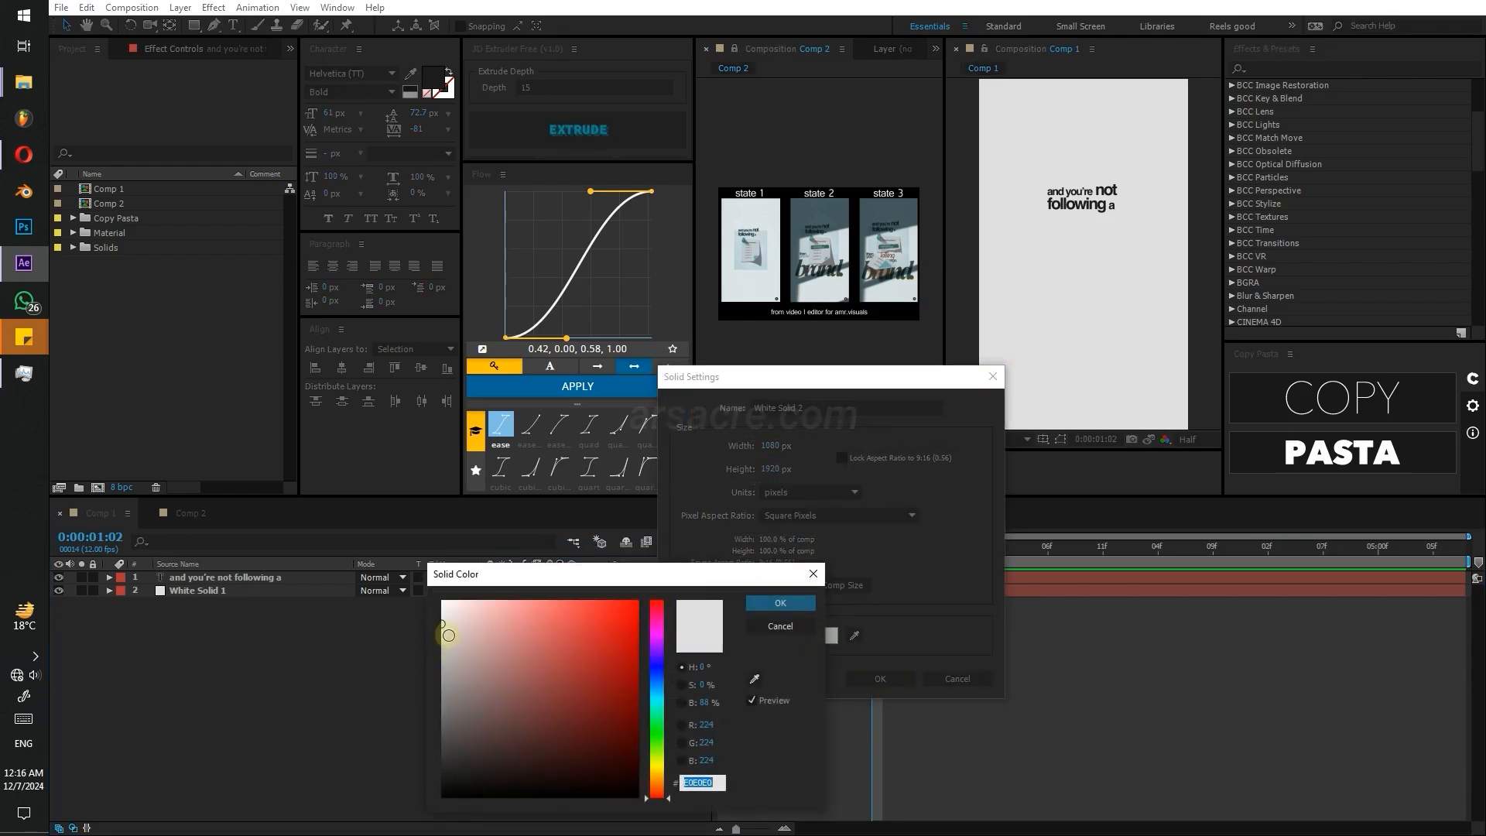
left_click_drag(652, 684, 653, 702)
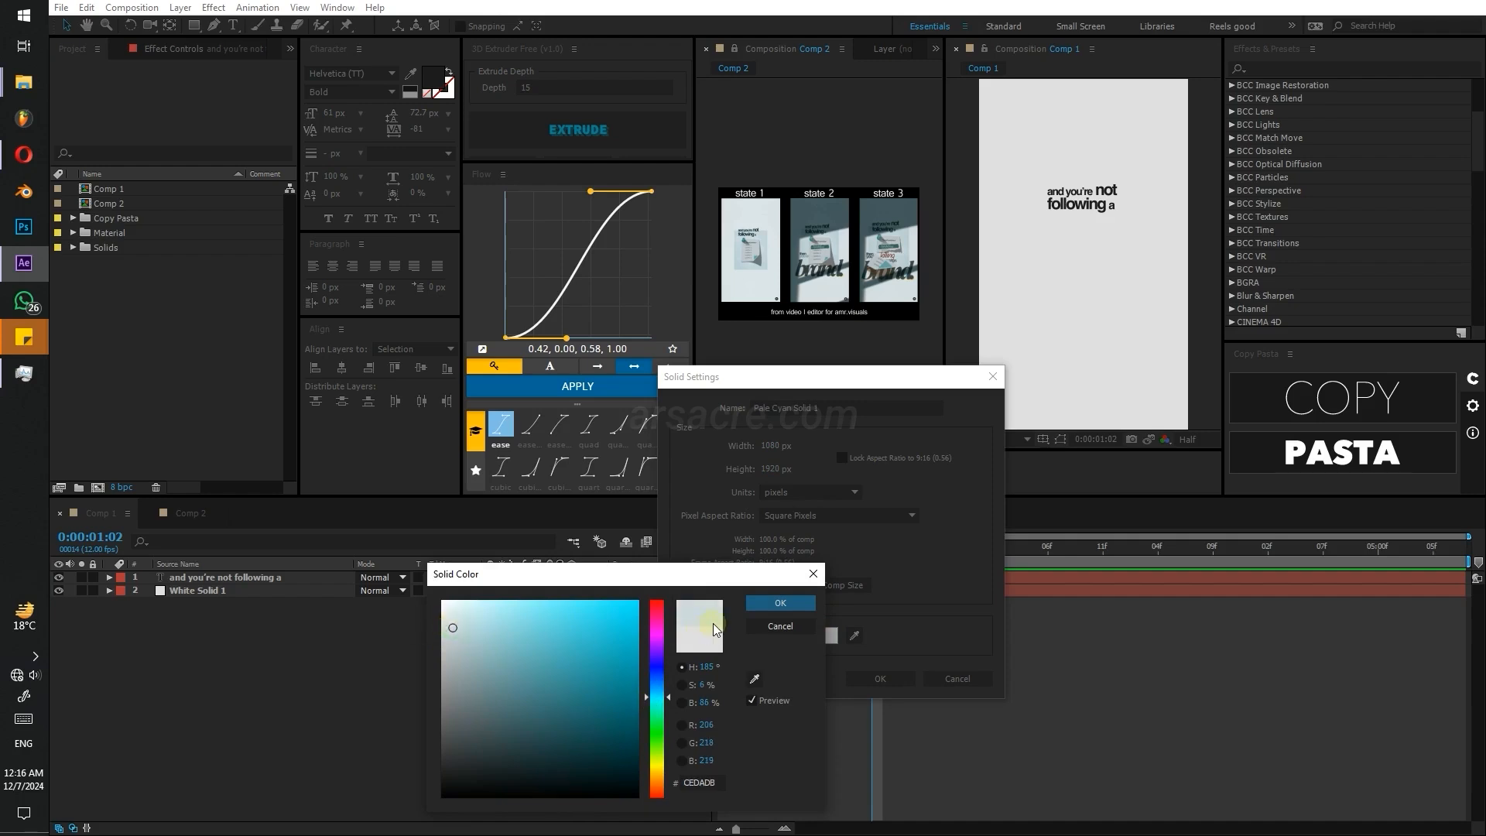
left_click(780, 602)
left_click(870, 676)
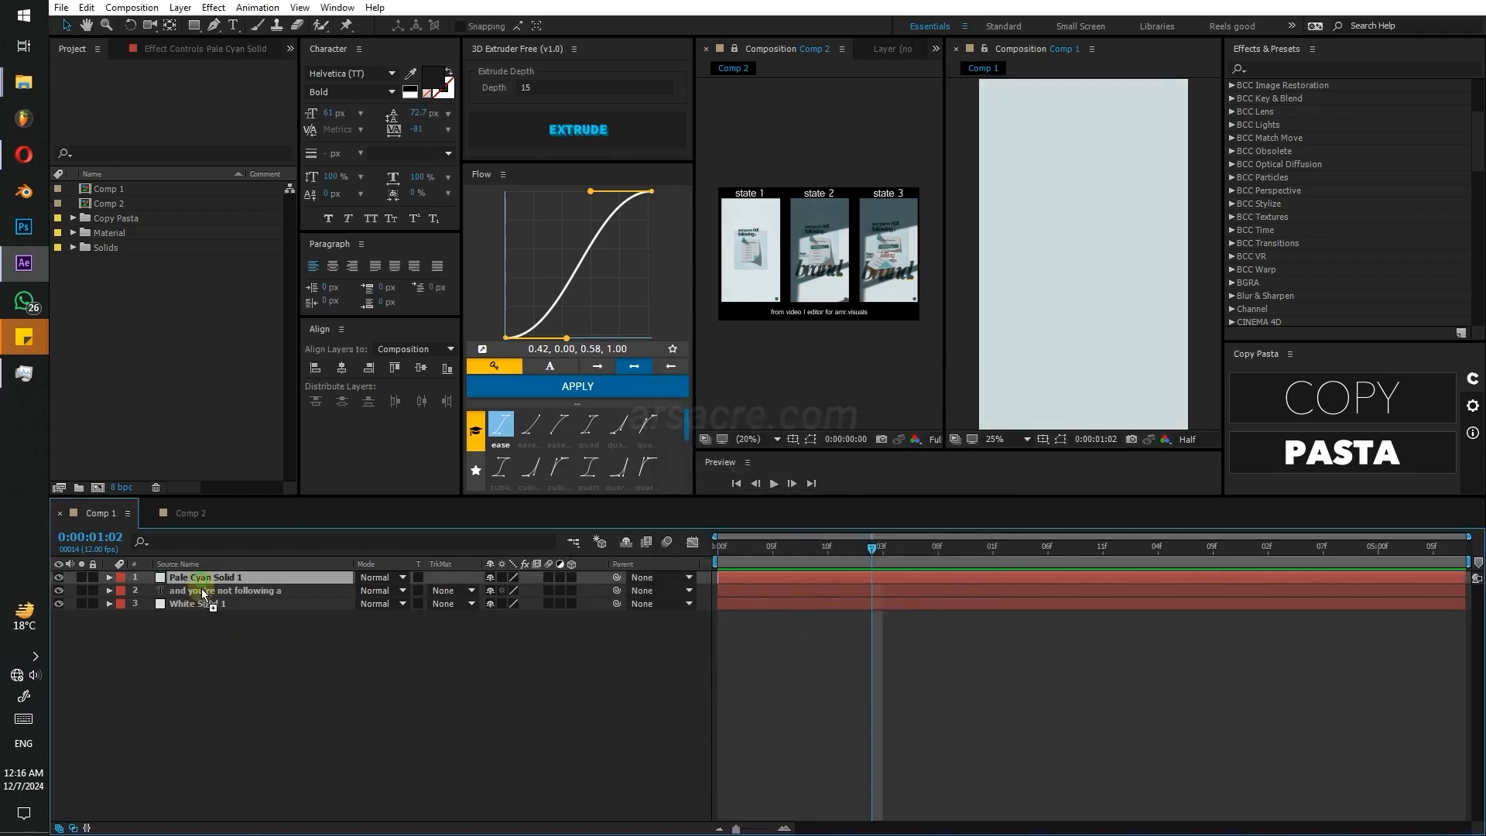
- Place the pale cyan solid beneath the text layer and set its unlinked scale to 42.9, 26.9%
left_click_drag(202, 586, 253, 595)
key("s")
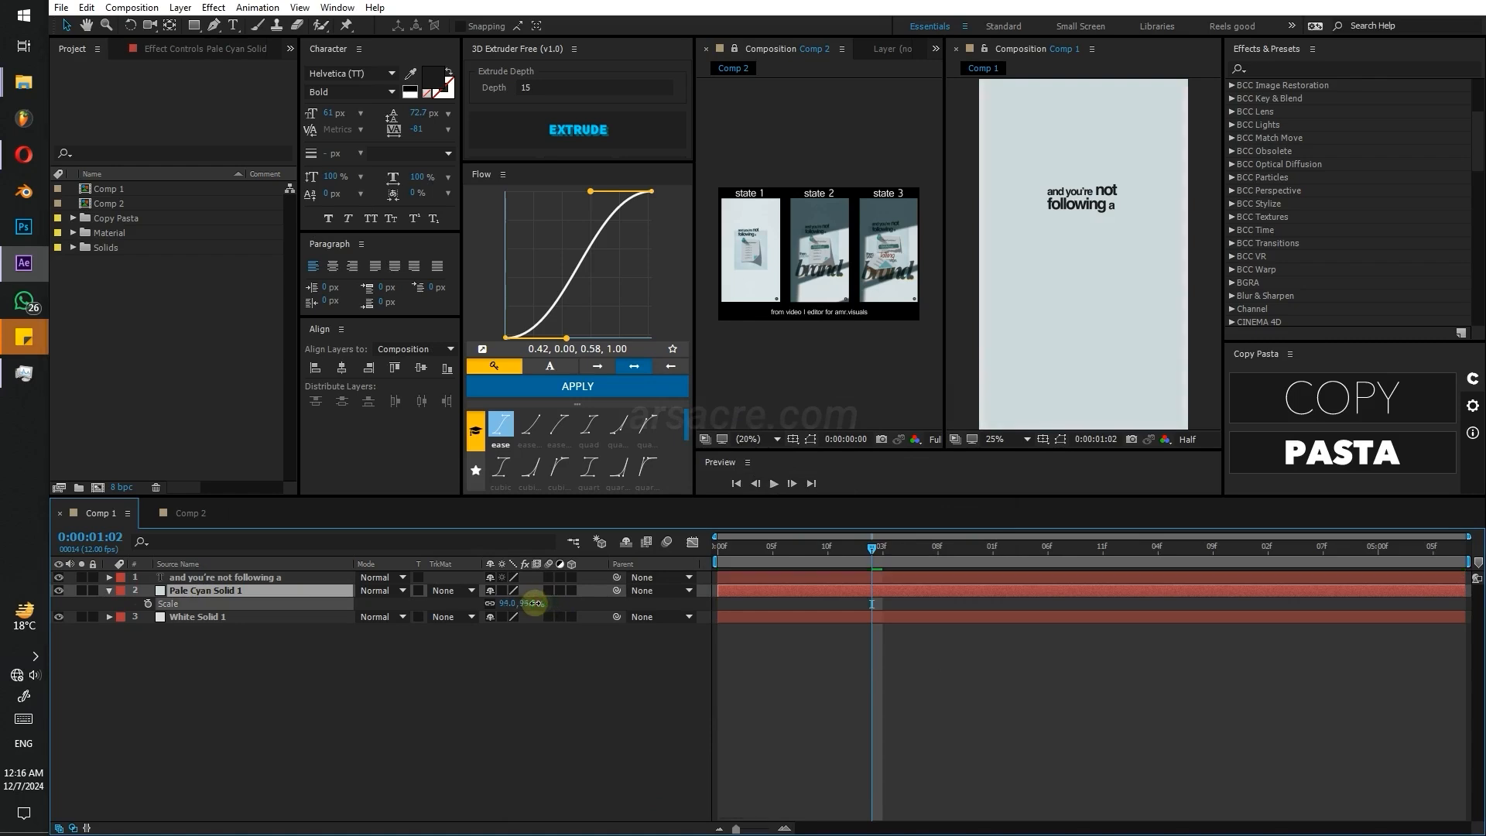
key("comma")
key("shift+slash")
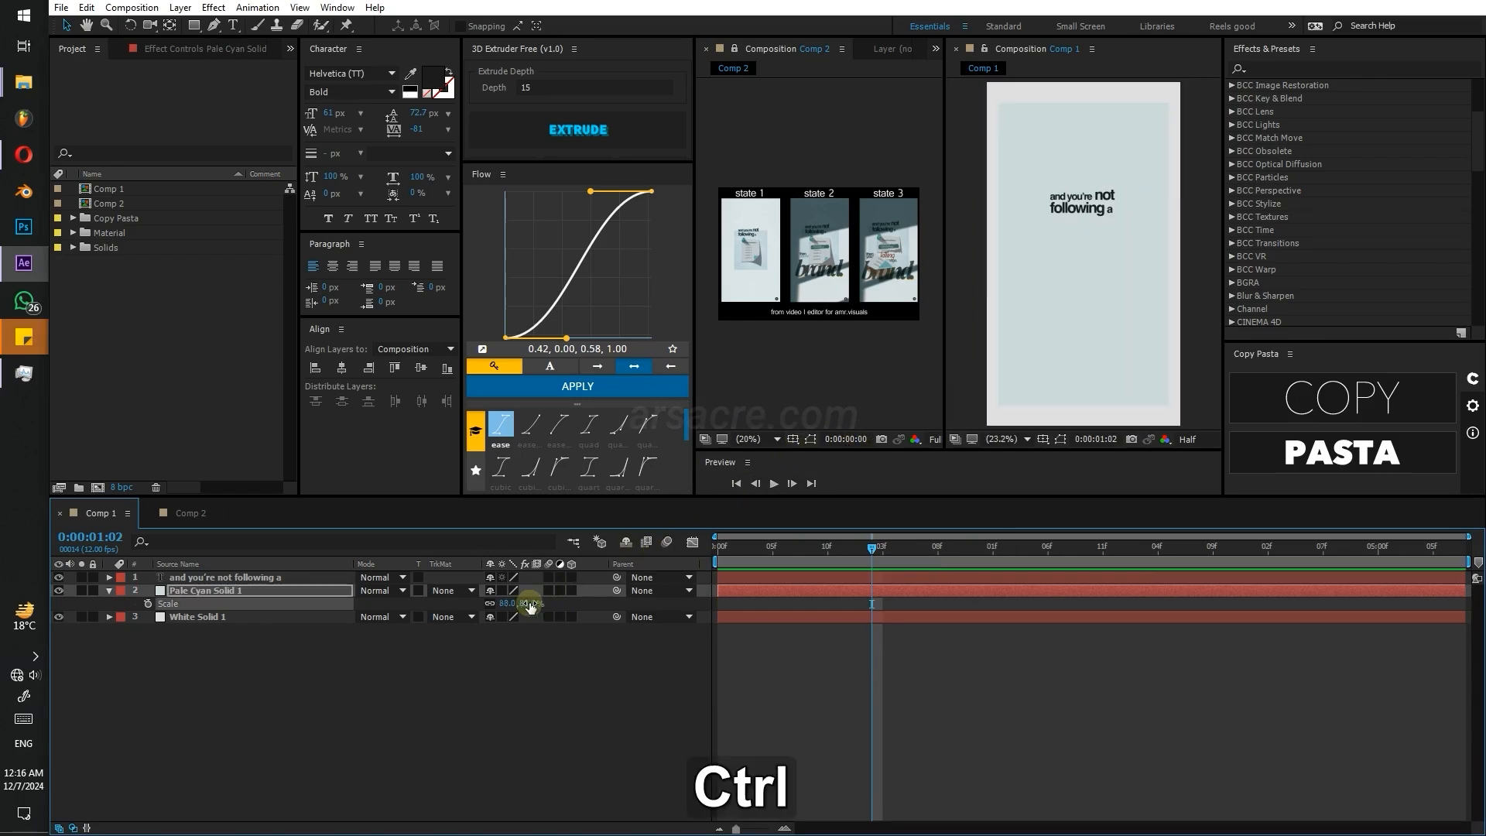
left_click_drag(531, 603, 93, 639)
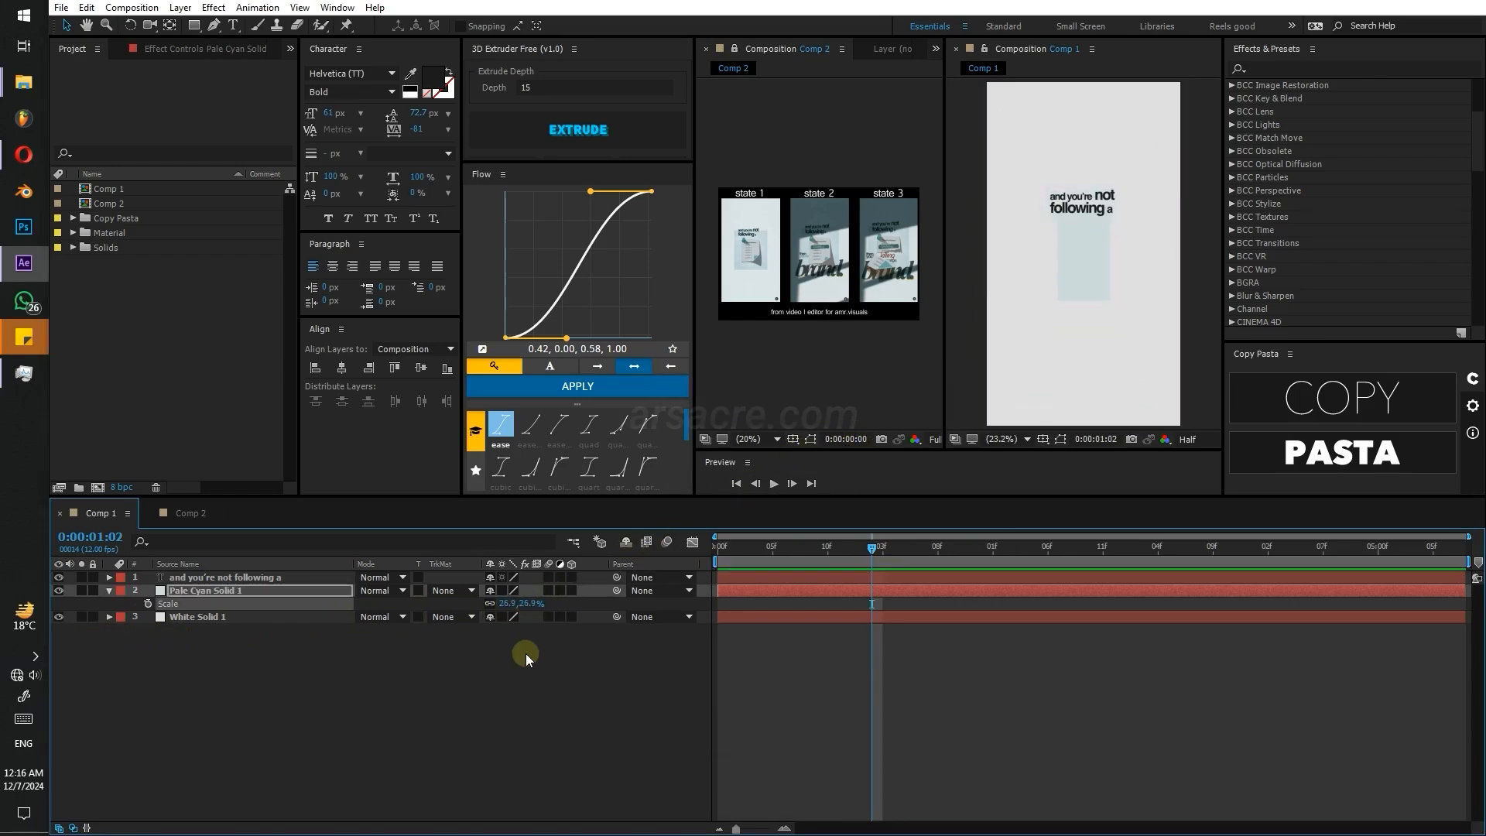
left_click_drag(507, 604, 197, 606)
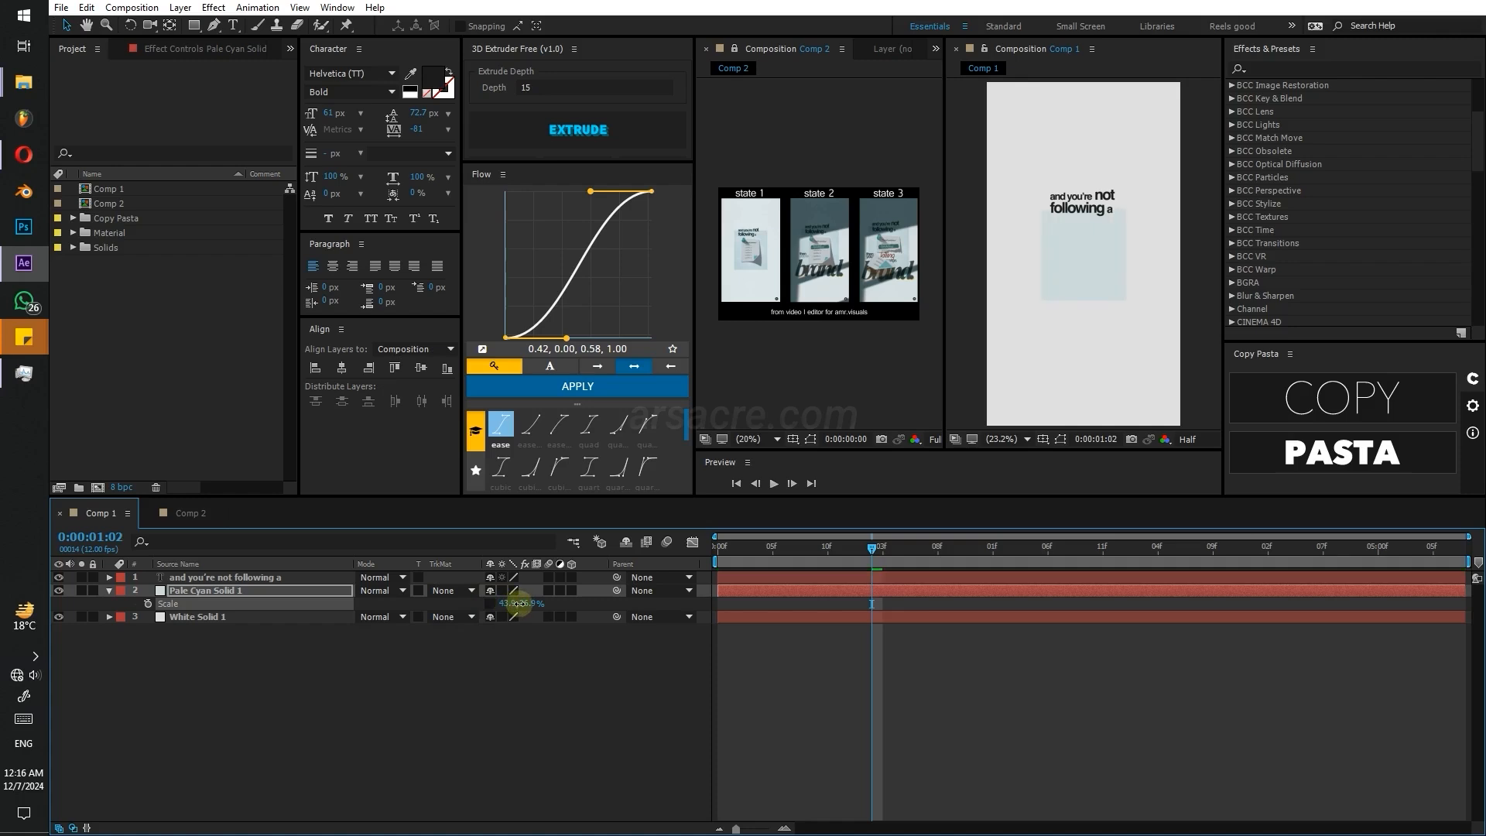
- Keyframe the solid's scale from 42.9, 16.7% at 0:00:00:00 to 51.0, 41.5% at 0:00:01:02, eased with a 0.83, 0.00, 0.05, 1.00 curve
left_click_drag(872, 548, 702, 575)
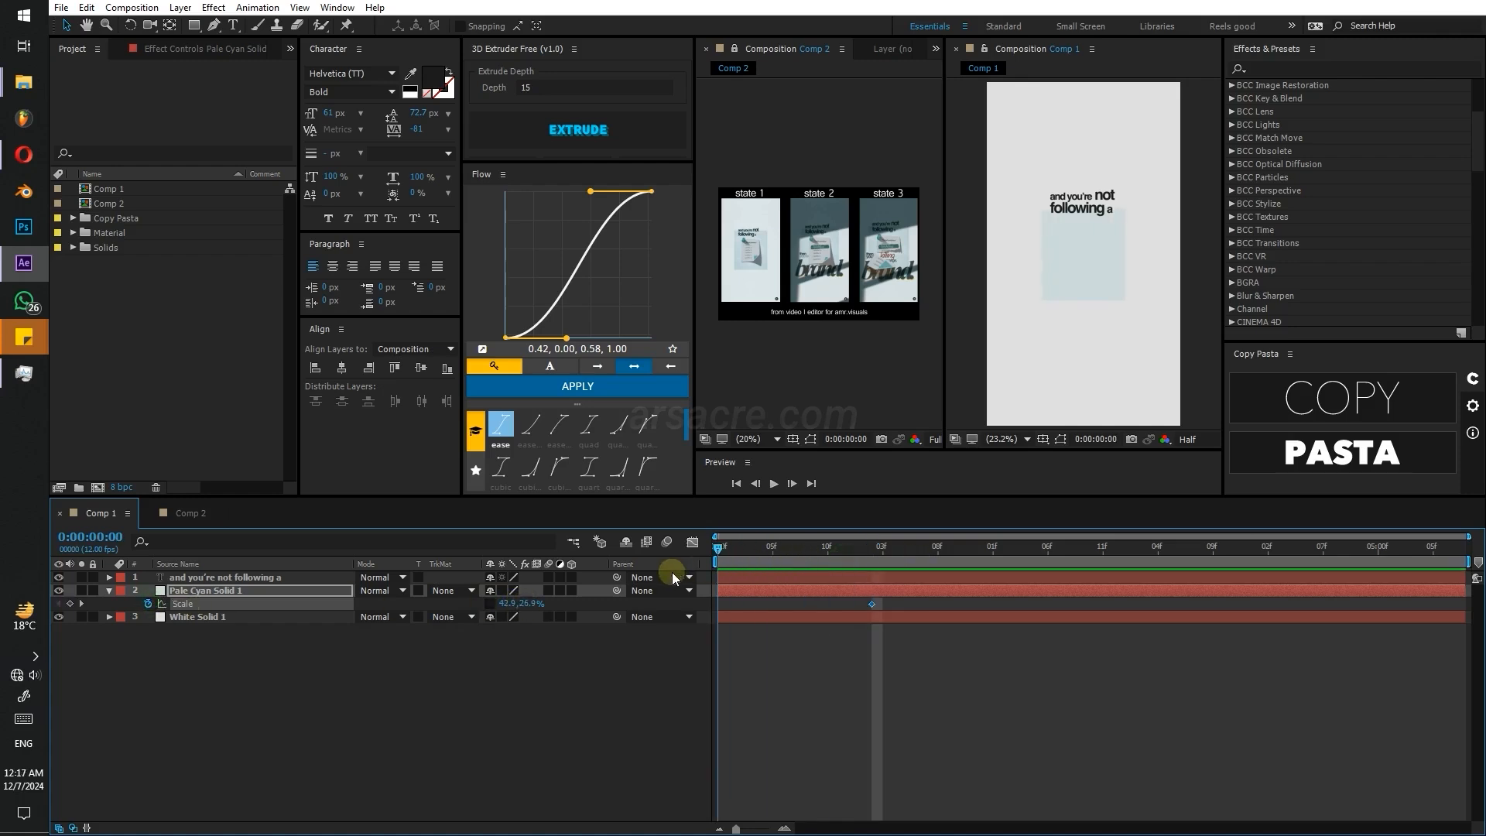
left_click_drag(524, 603, 462, 604)
left_click_drag(822, 551, 862, 568)
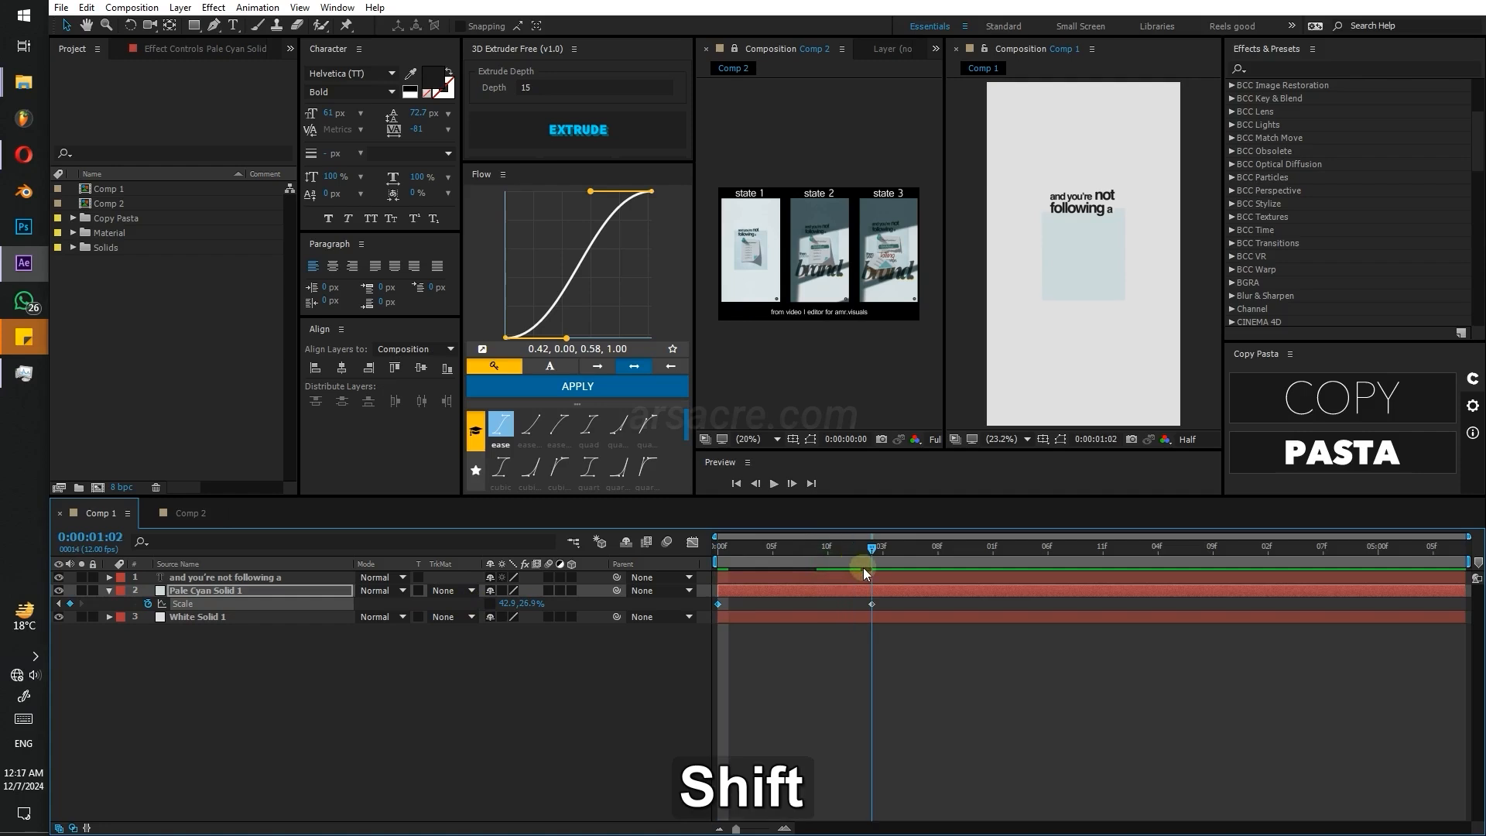
left_click_drag(552, 604, 627, 600)
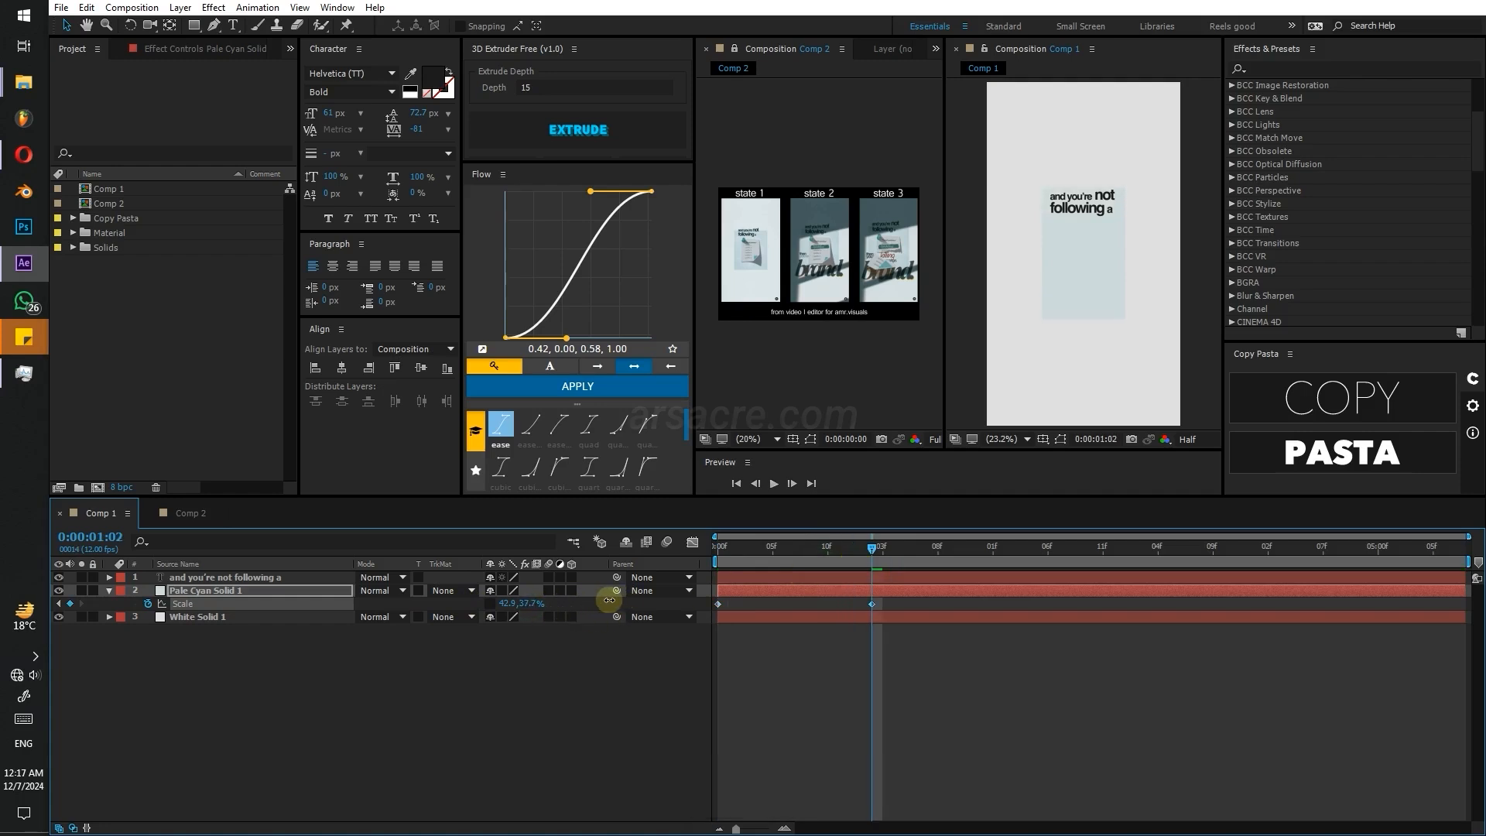
left_click_drag(507, 603, 839, 607)
left_click_drag(567, 338, 626, 339)
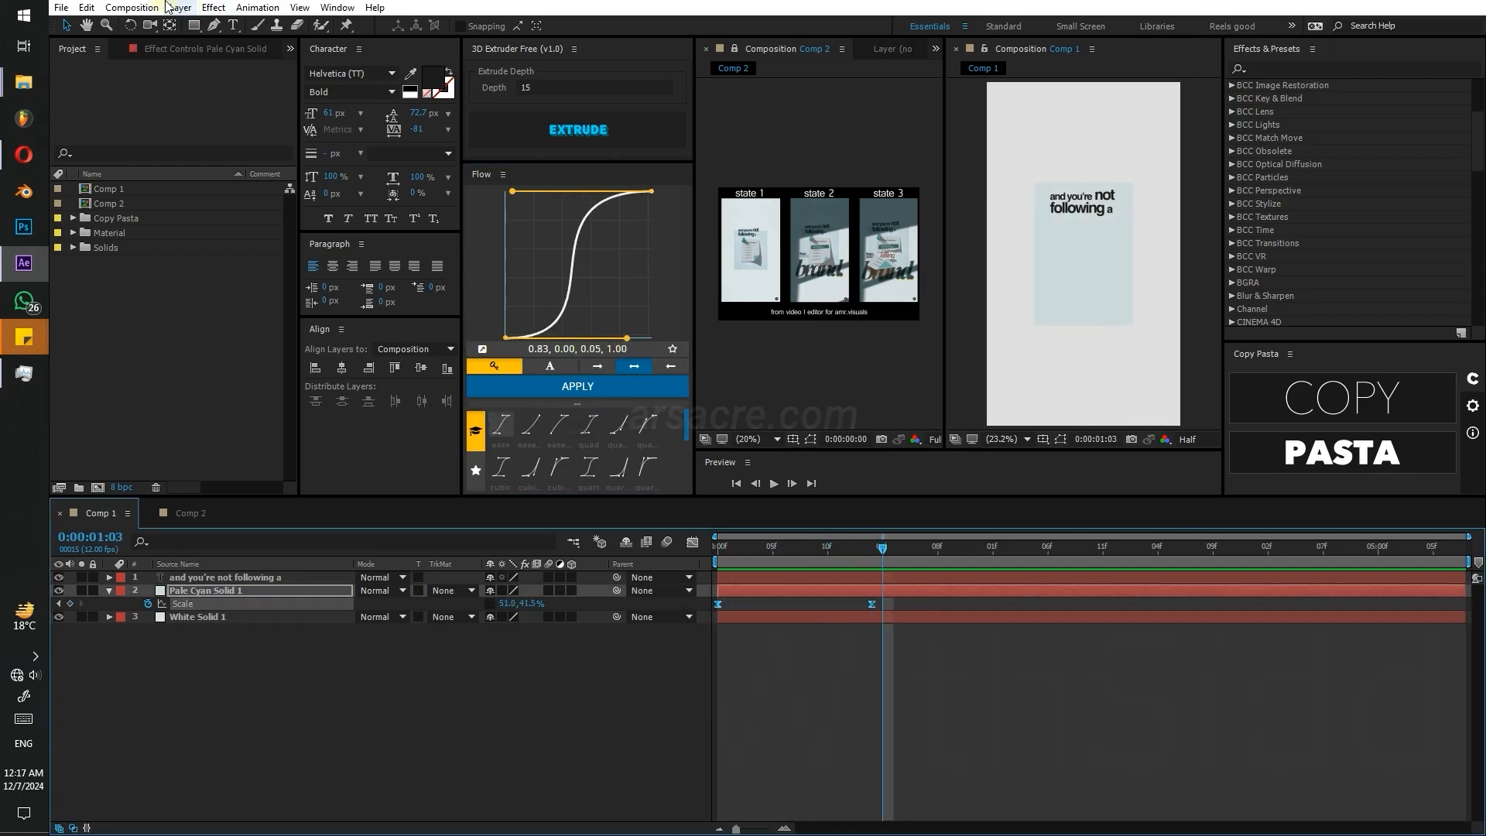
- Check Comp 1's frame rate in its composition settings and preview the solid's scale animation
left_click(131, 8)
left_click(135, 48)
double_click(704, 467)
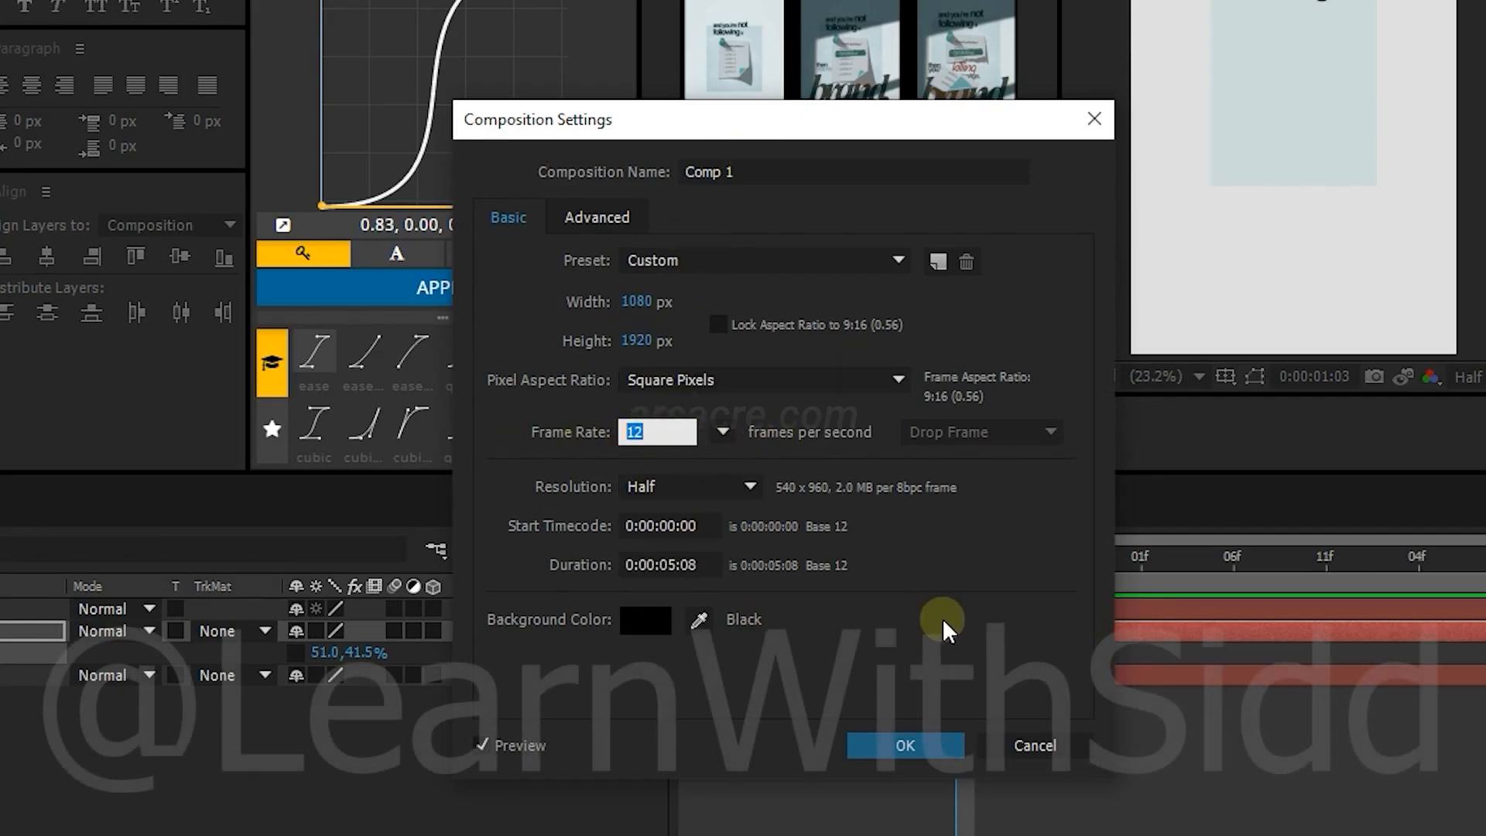
left_click(902, 733)
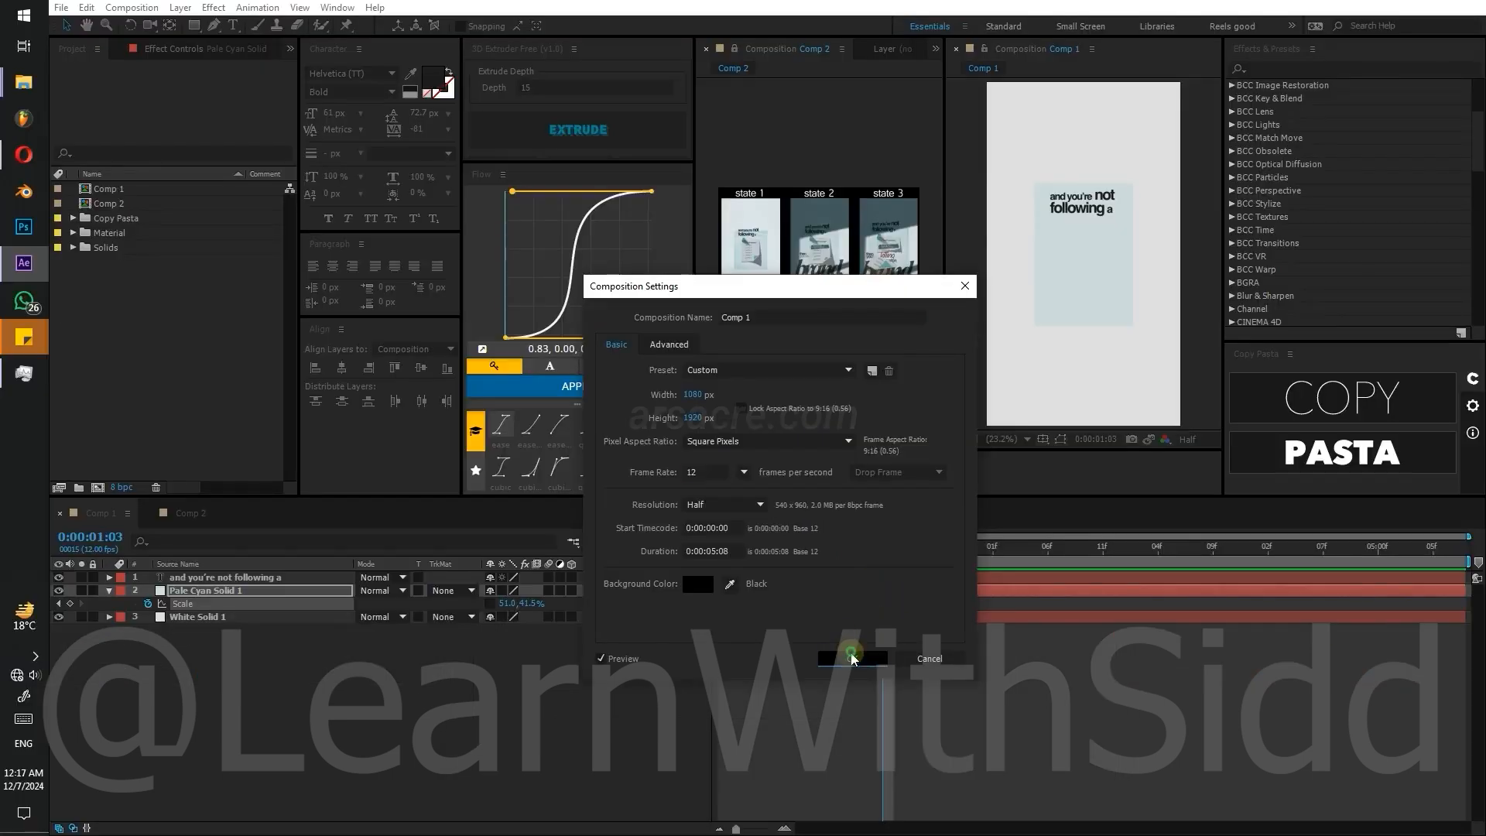
left_click(898, 743)
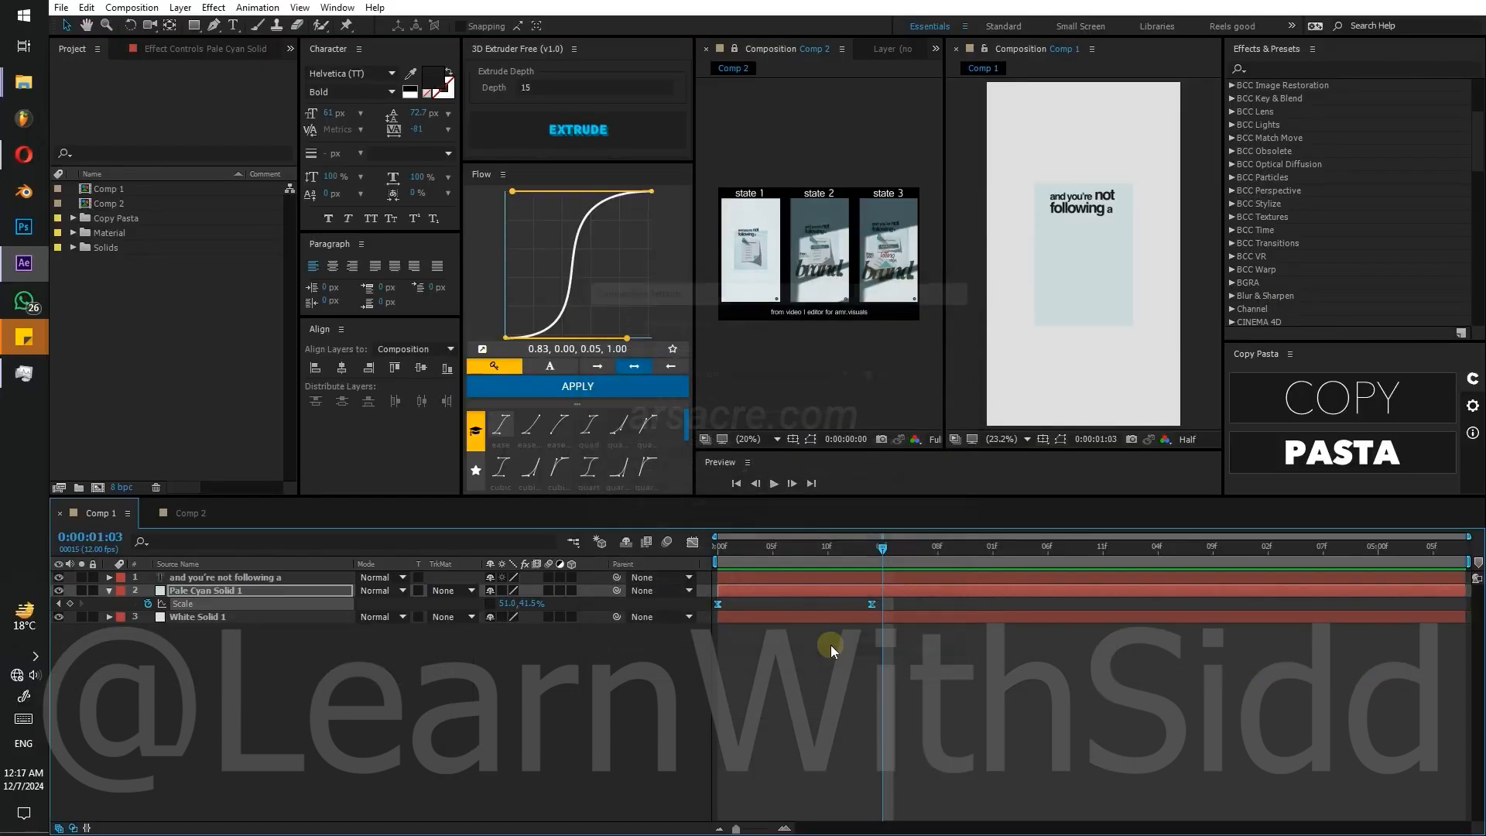
key("space")
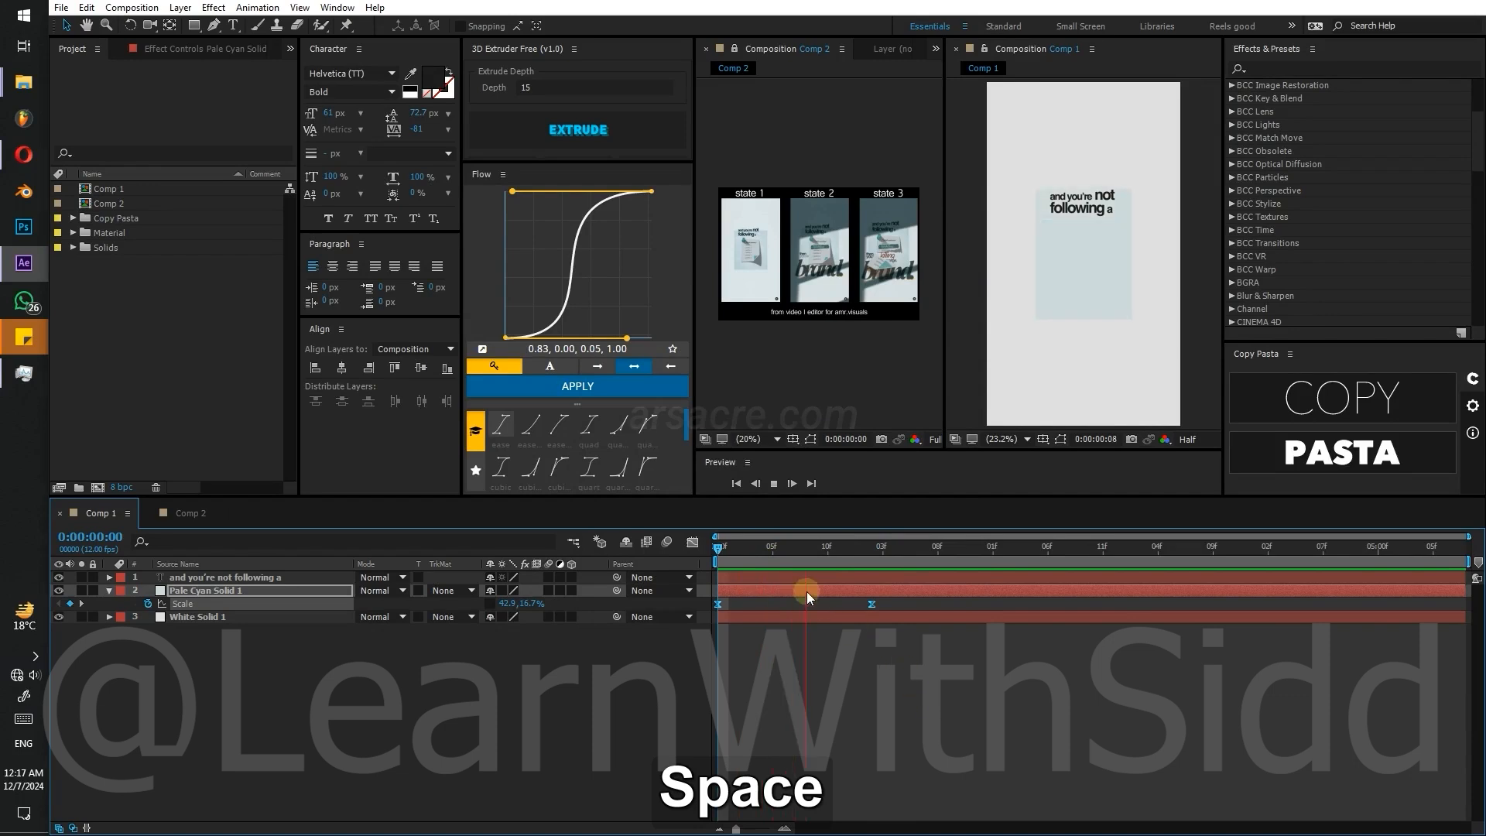
key("space")
- Animate the text with a position 0.0, 17.1 and opacity 0% animator, keyframing its offset from -100% at 0:00:00:00 to a second keyframe at 0:00:01:00
left_click(179, 578)
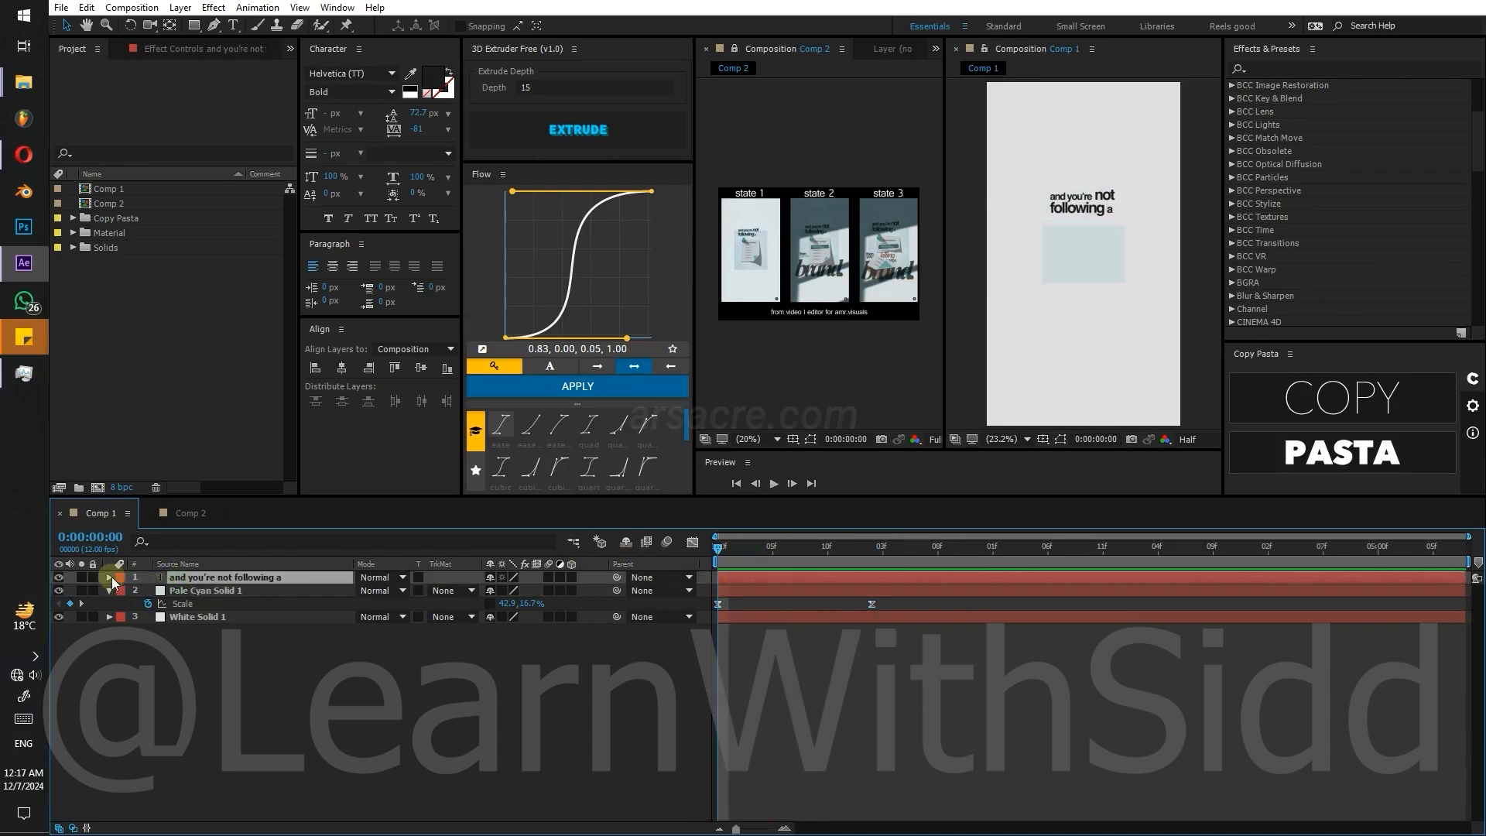
left_click(109, 577)
left_click(600, 591)
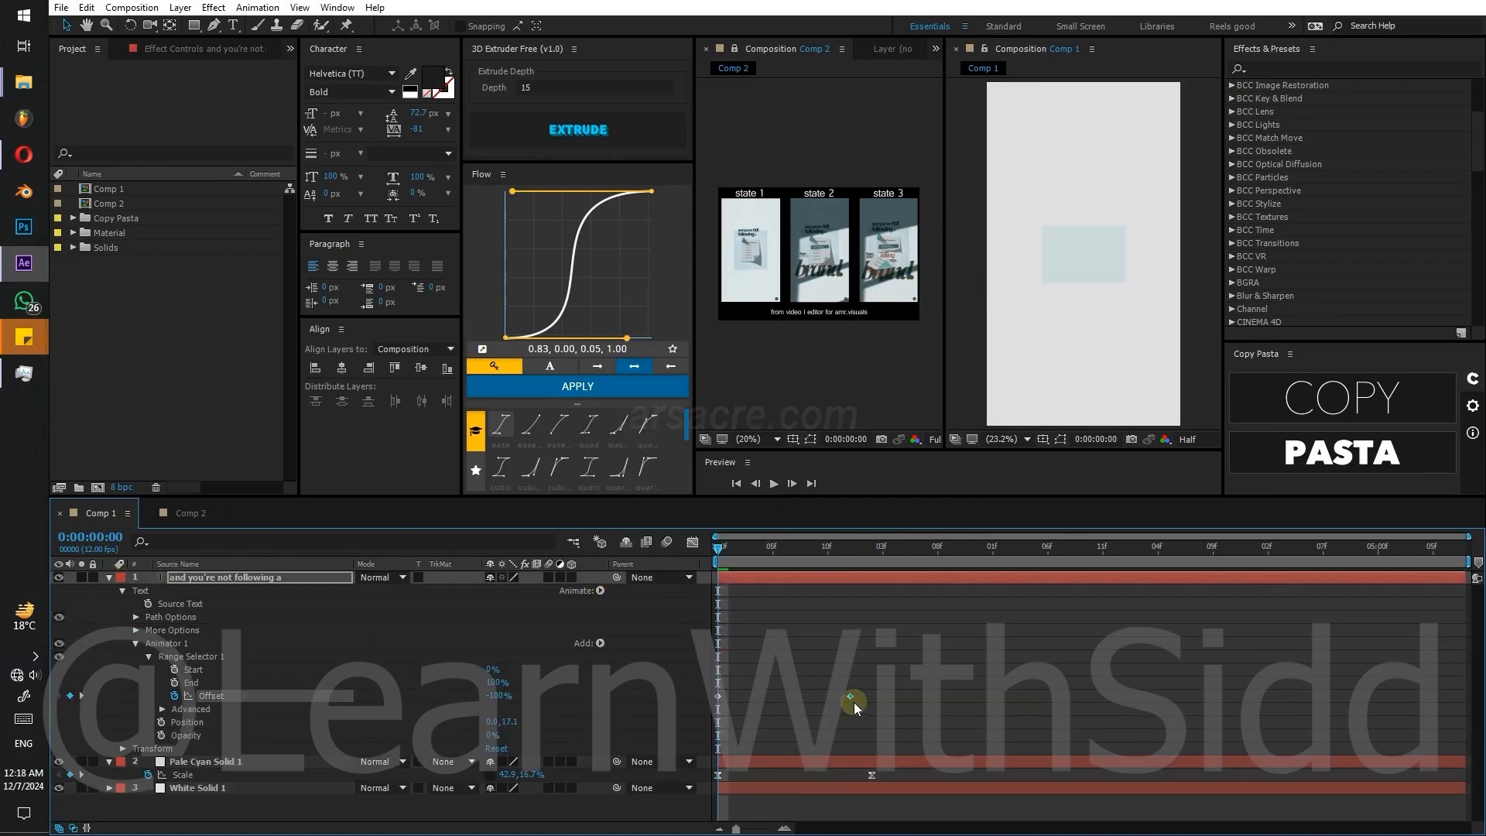
key("space")
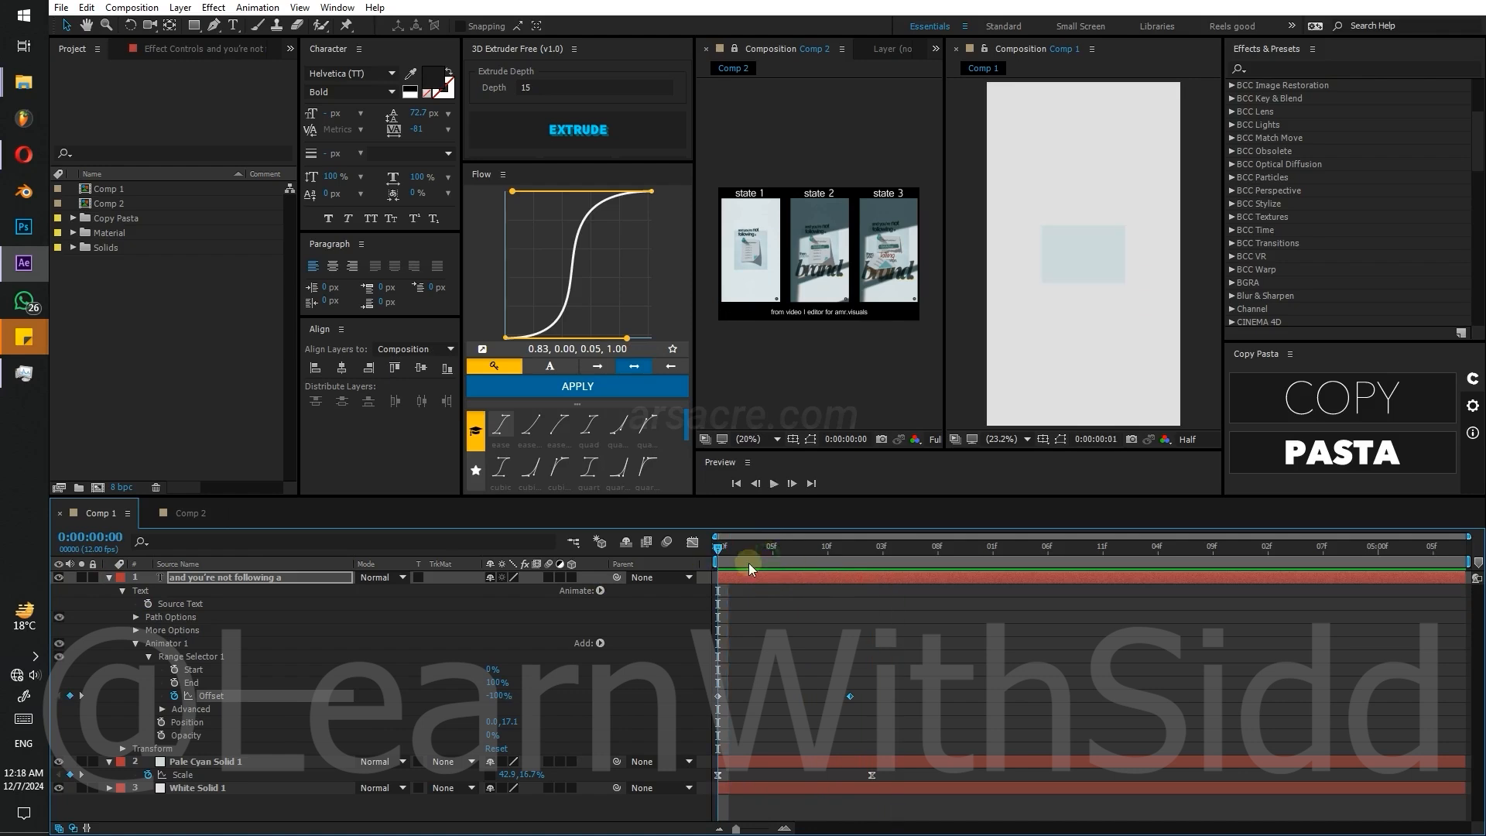
left_click_drag(777, 549, 850, 565)
left_click(109, 578)
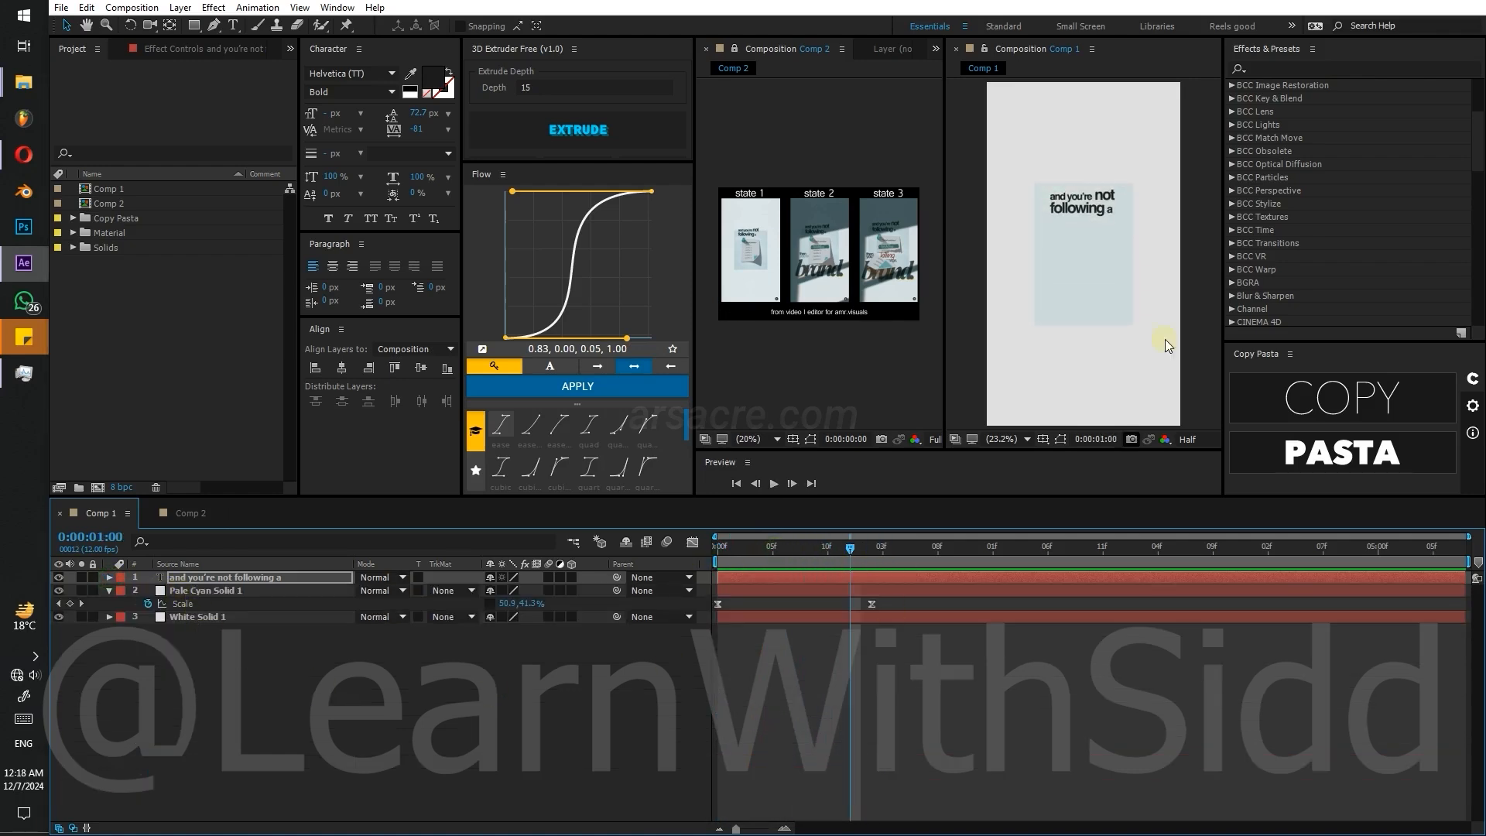
- Move the text up over the solid's upper edge and set the current time to 0:00:01:02
key("v")
left_click_drag(1068, 195, 1063, 179)
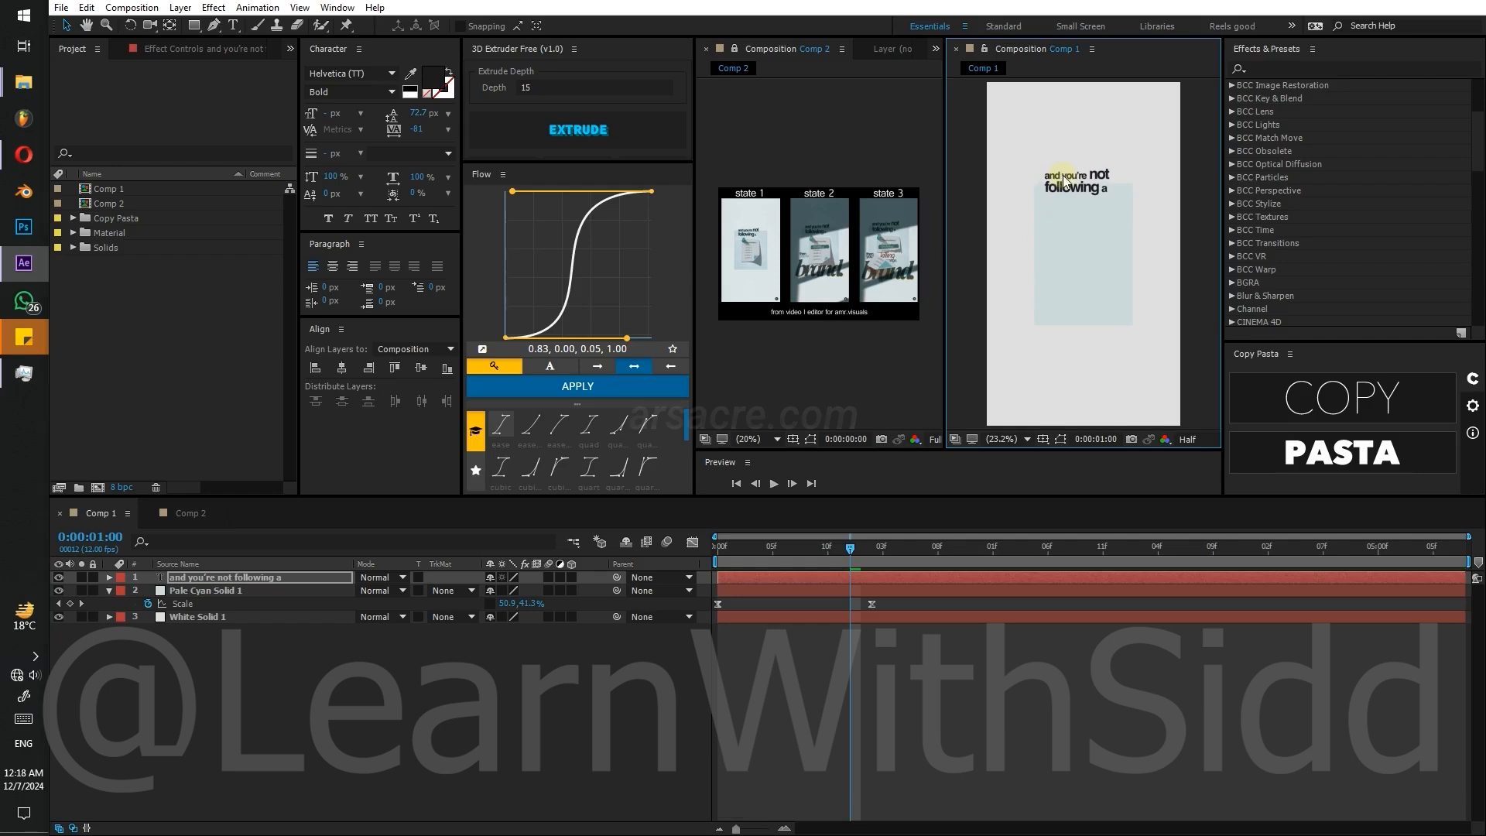
mouse_move(851, 563)
left_mouse_down()
mouse_move(980, 561)
mouse_move(871, 561)
left_mouse_up()
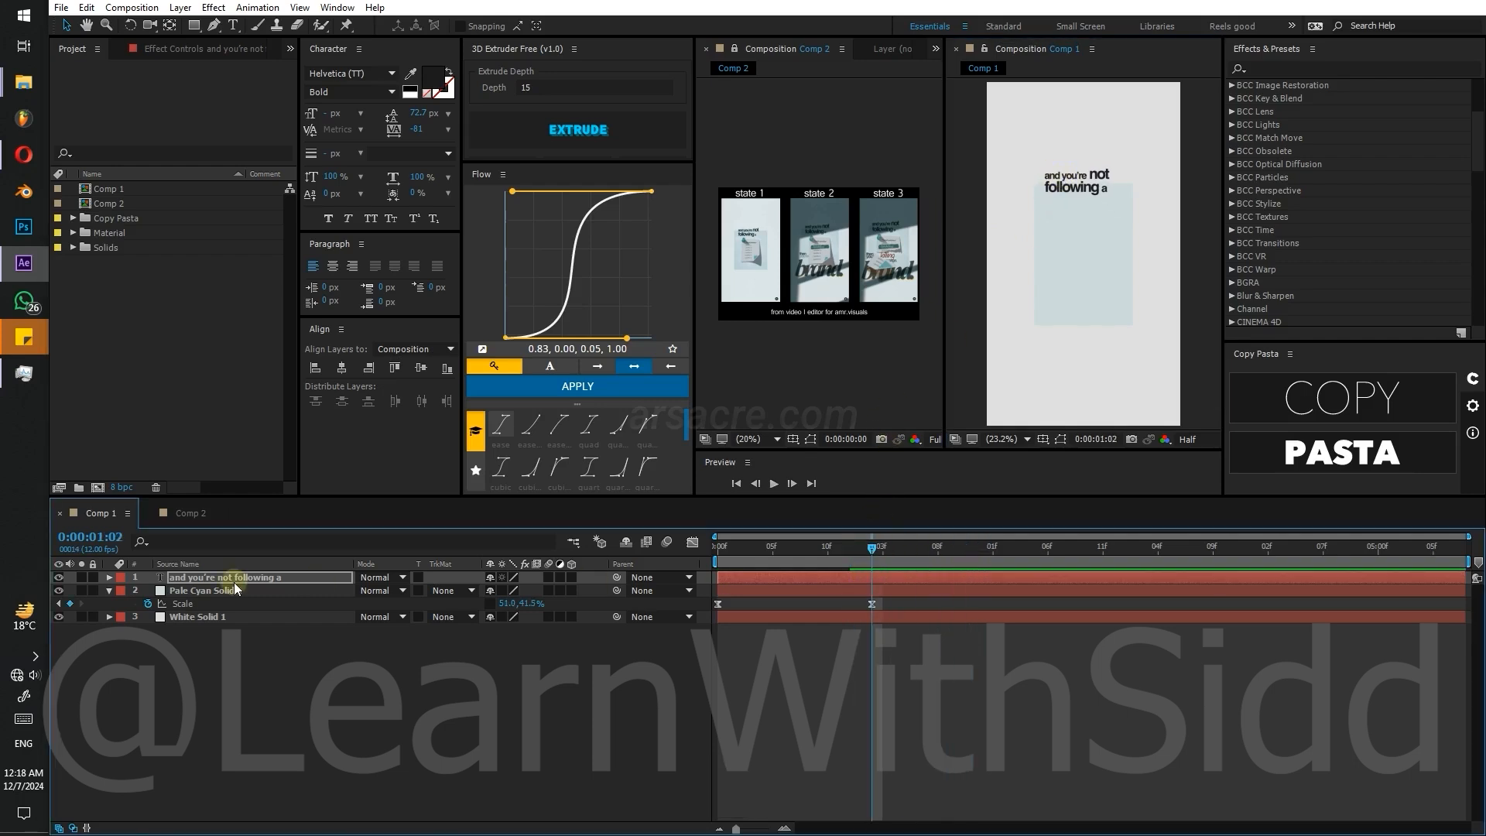
- Add the text "brand" below the pale cyan solid and enlarge it to 246 px
left_click(216, 637)
key("ctrl+t")
left_click(1068, 366)
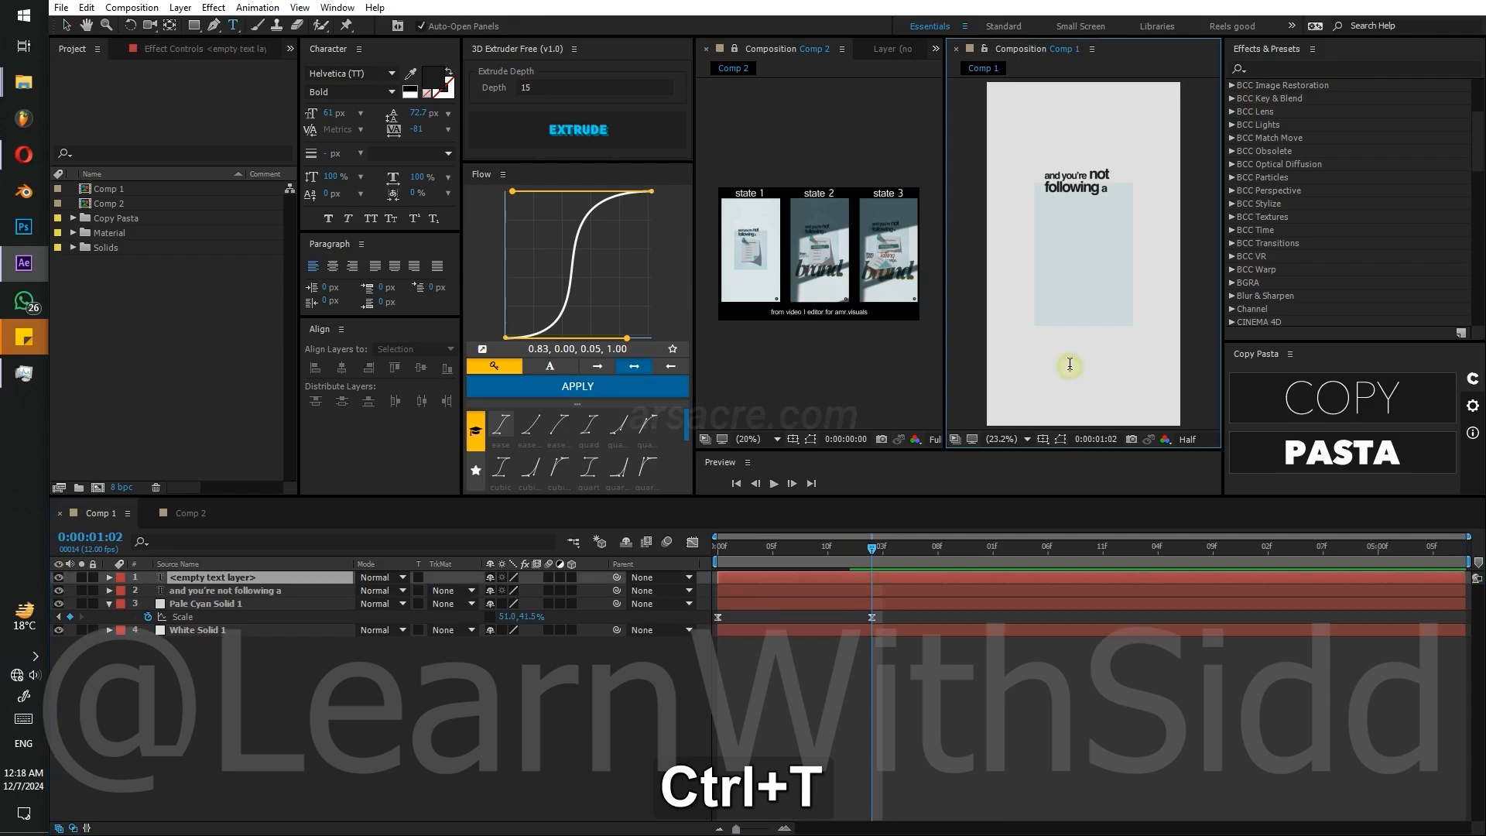
type("brand")
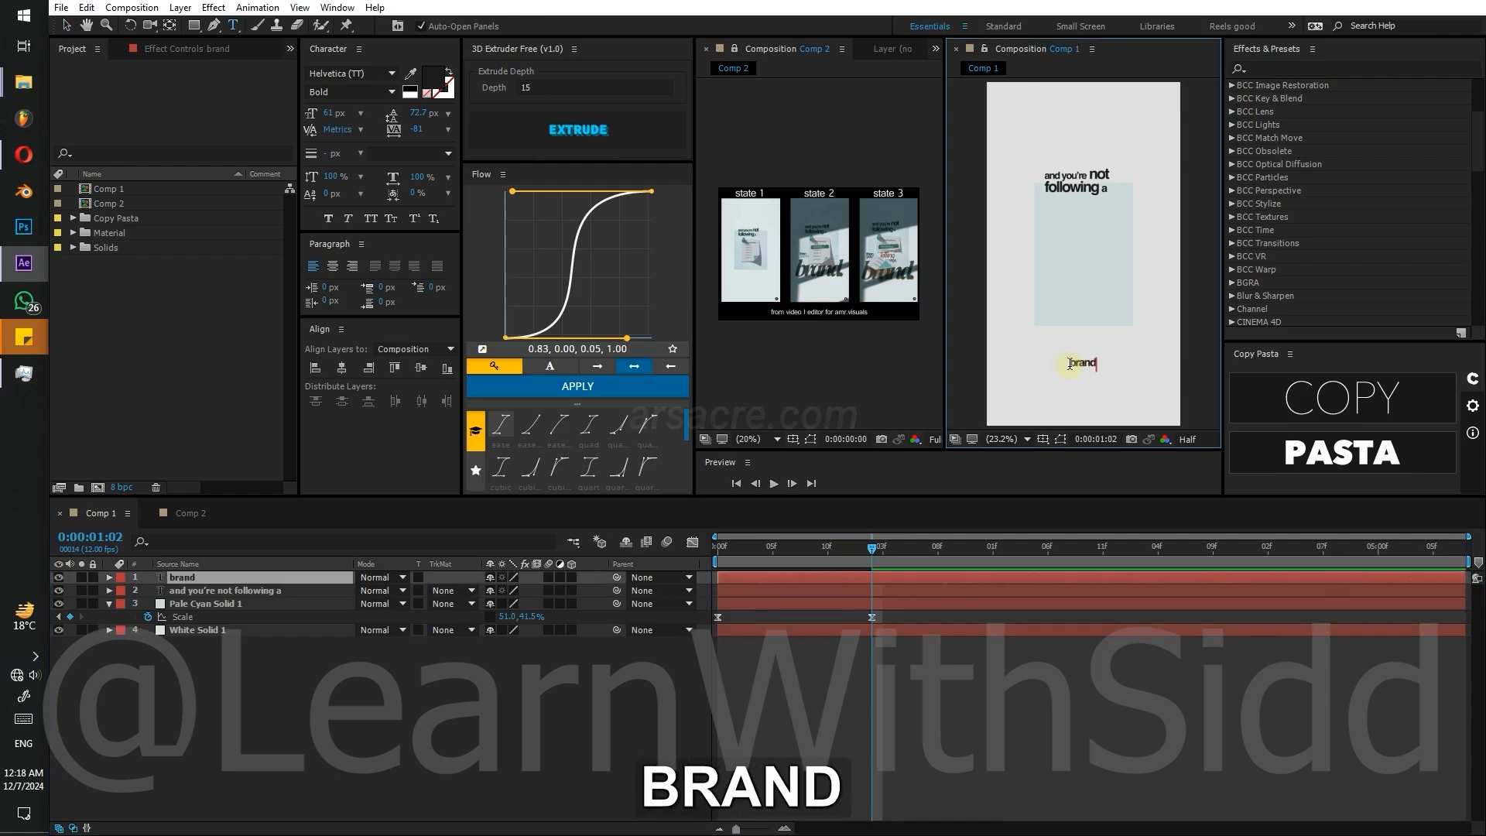
left_click(262, 577)
left_click_drag(332, 113, 501, 143)
- Move the word "brand" up to the solid's lower edge and set its font to Kokila Bold Italic
key("v")
left_click(340, 73)
type("kok")
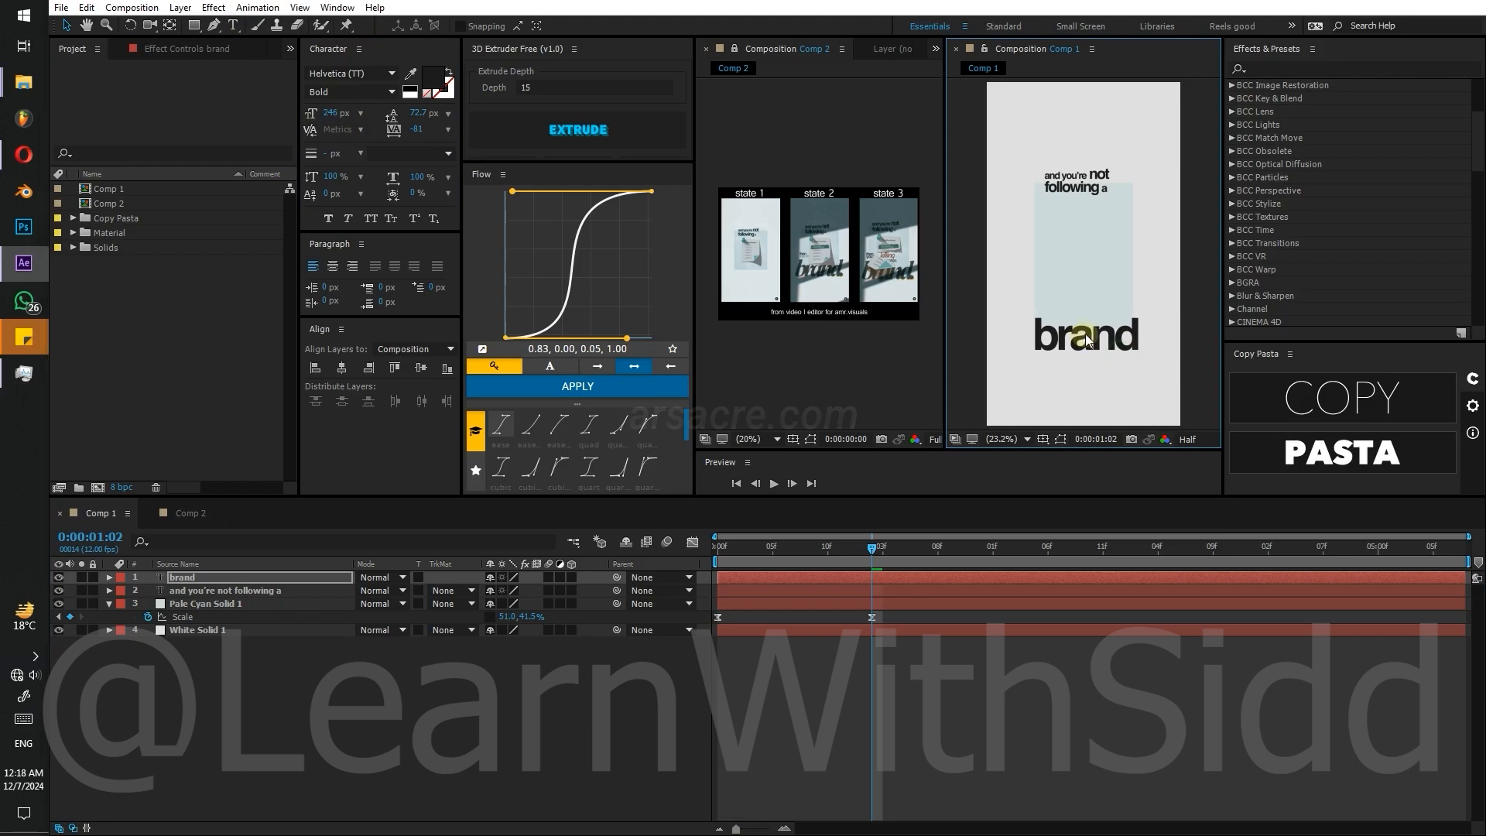
type("ila")
left_click(392, 93)
left_click(370, 158)
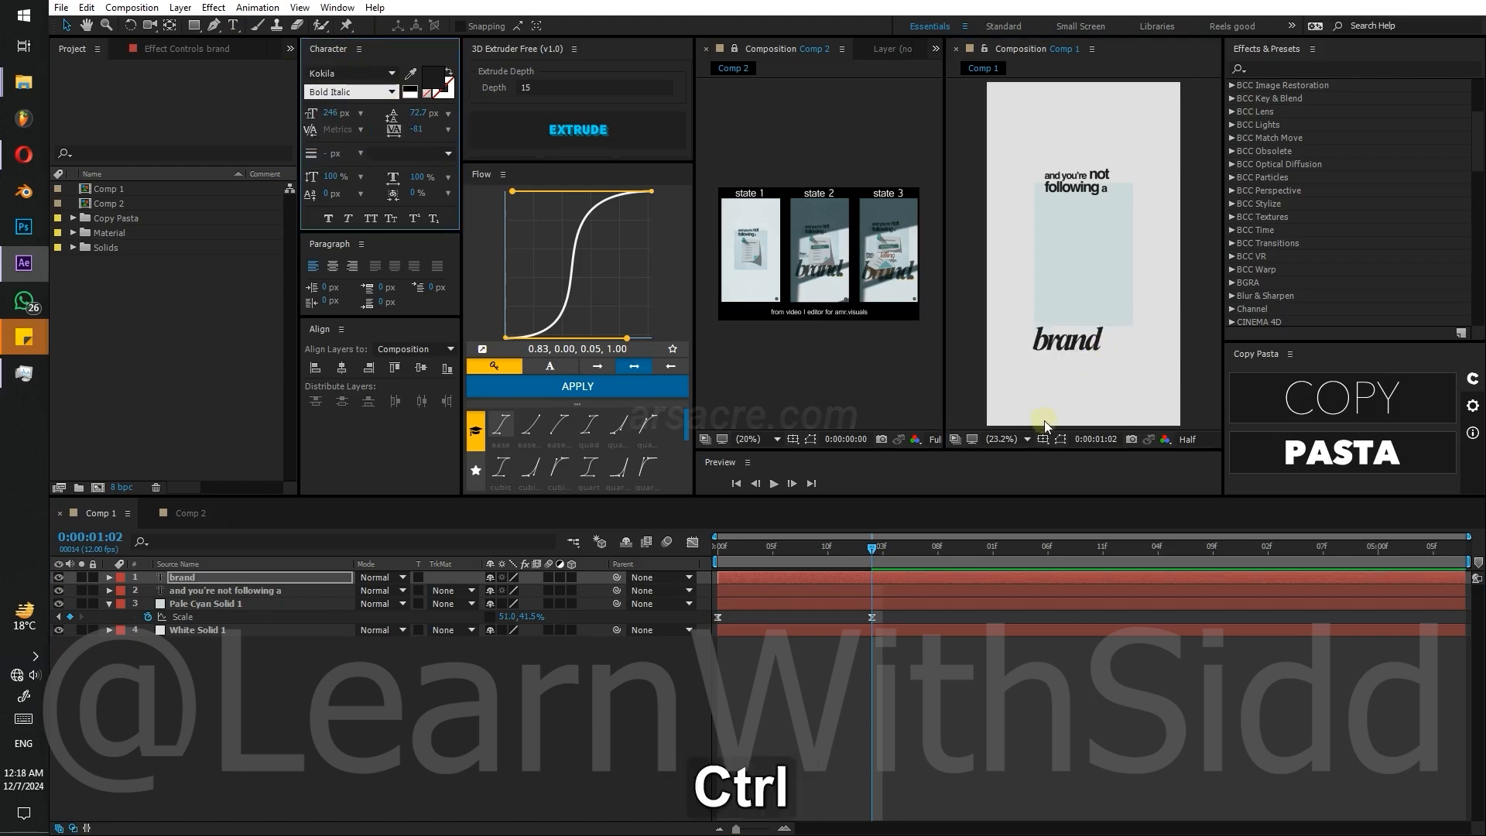
- Append a period to the word "brand"
key("ctrl+t")
left_click(1097, 340)
type(".")
left_click(476, 578)
- Scale up the "brand." text and centre it across the solid's lower edge
key("v")
key("s")
left_click_drag(521, 590, 594, 590)
left_click_drag(1104, 337, 1084, 348)
left_click(109, 577)
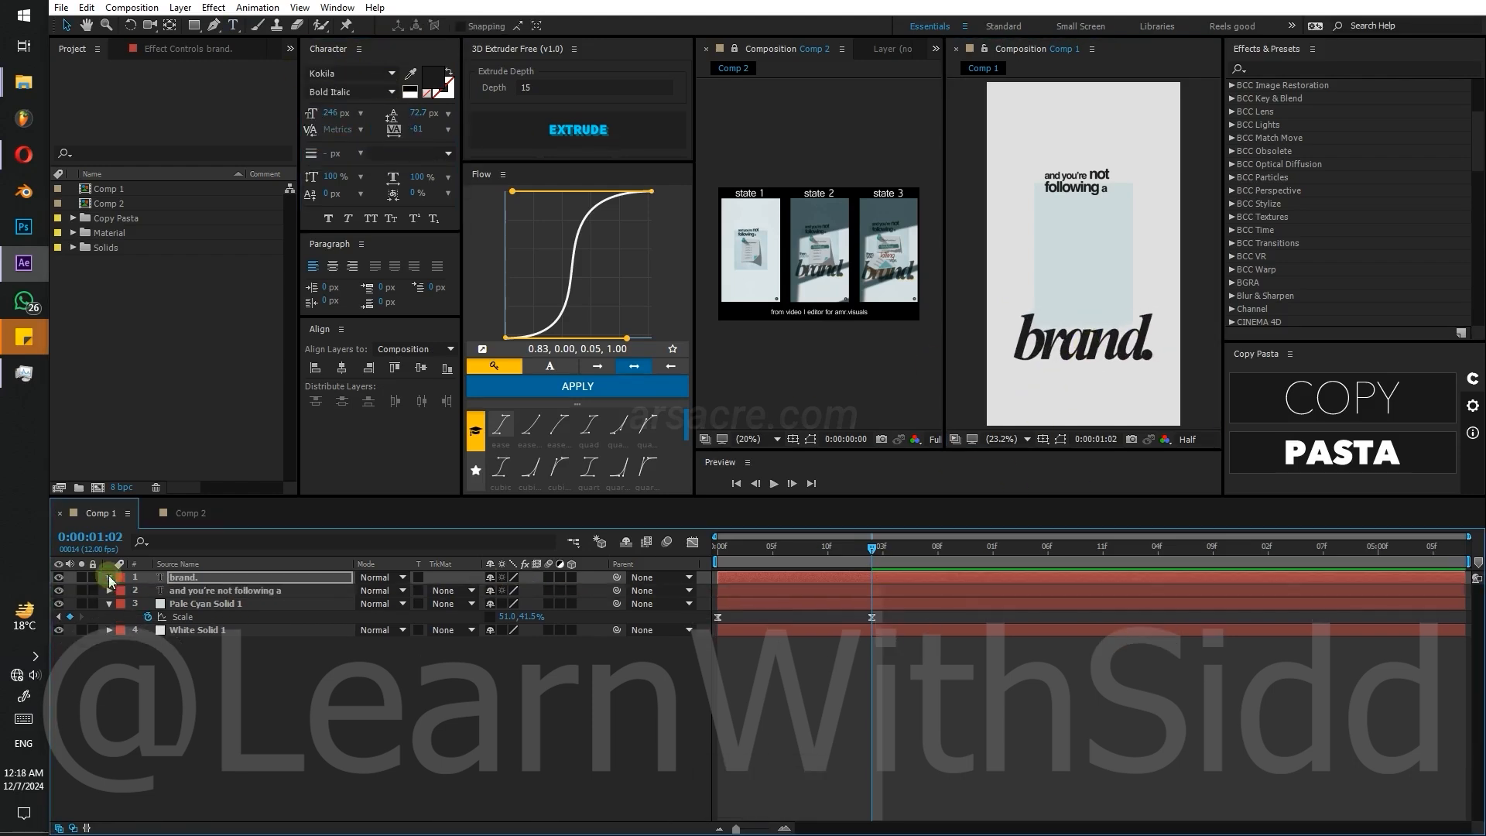
- Add an opacity text animator to "brand." with Ramp Up shape, randomized order on and keyframed random seed
left_click(109, 576)
left_click(123, 591)
left_click(600, 591)
left_click(636, 383)
left_click(148, 656)
left_click(162, 708)
left_click(544, 761)
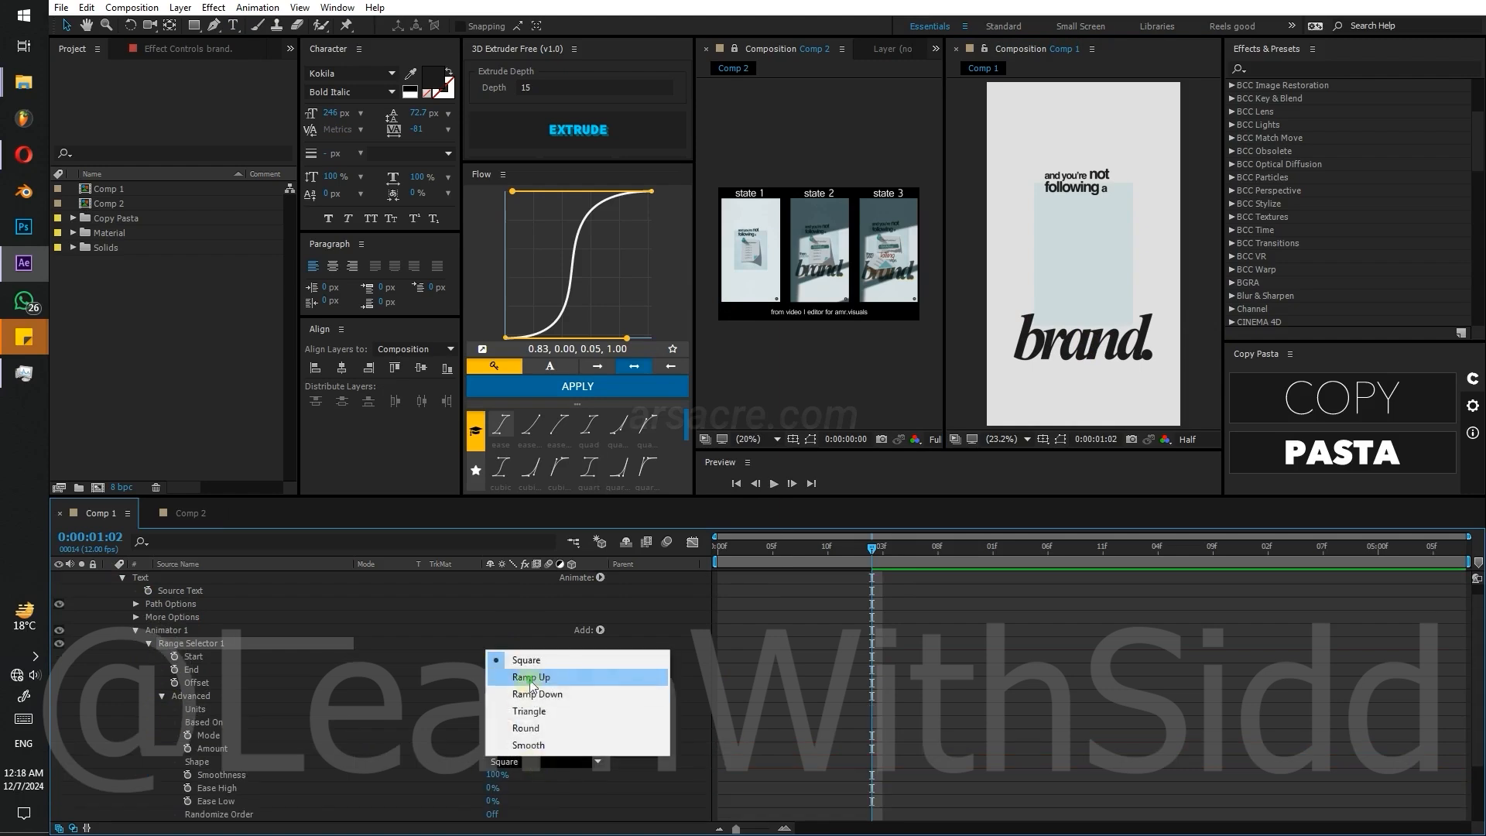
left_click(524, 677)
left_click(492, 805)
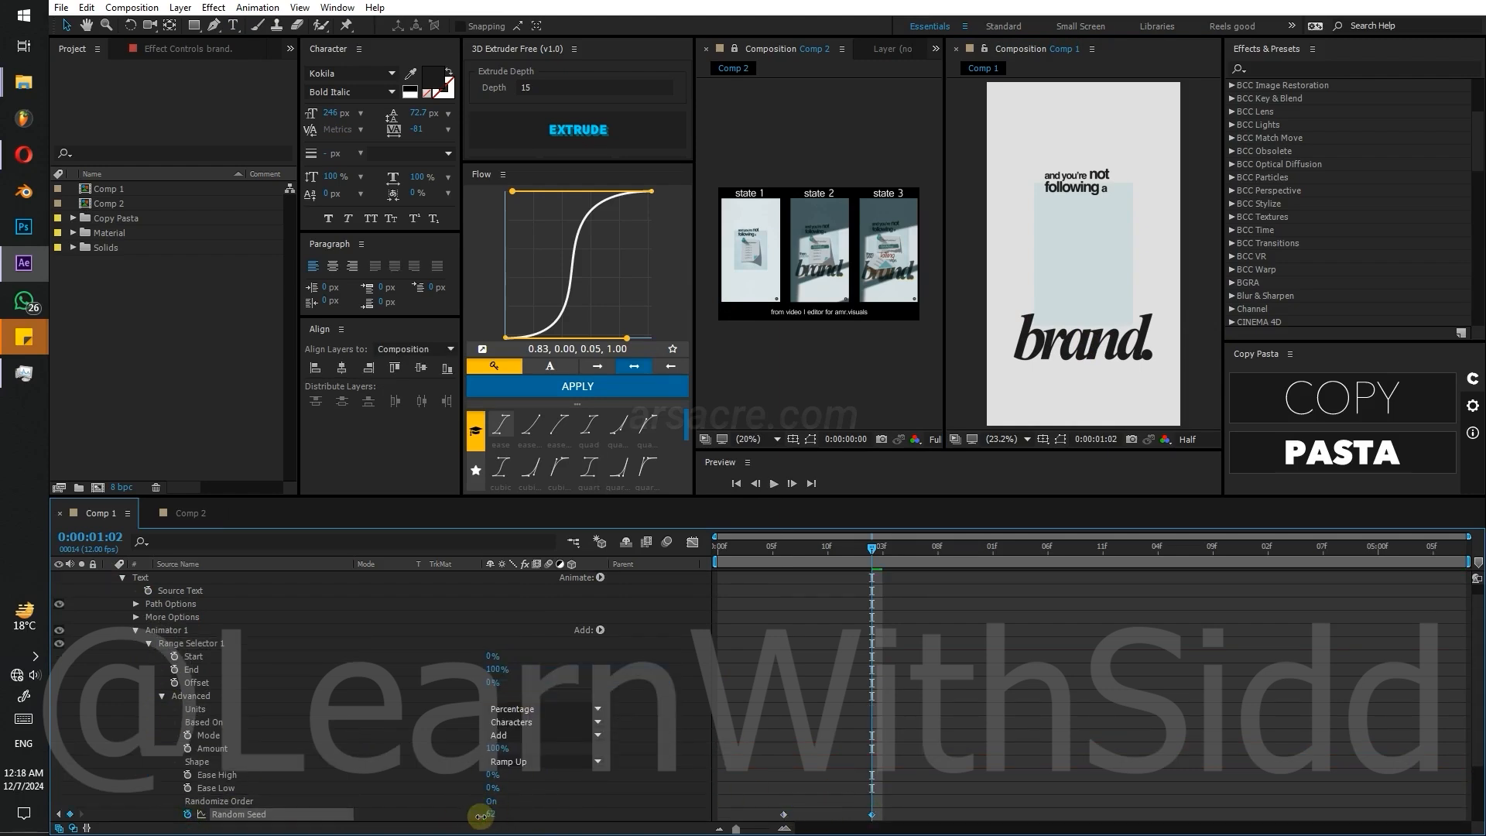
- Keyframe the "brand." range selector offset from -100% at 0:00:00:05 to 100% at 0:00:01:02 and lower the animator's opacity to hide the letters
left_click(162, 694)
left_click(174, 695)
left_click(773, 547)
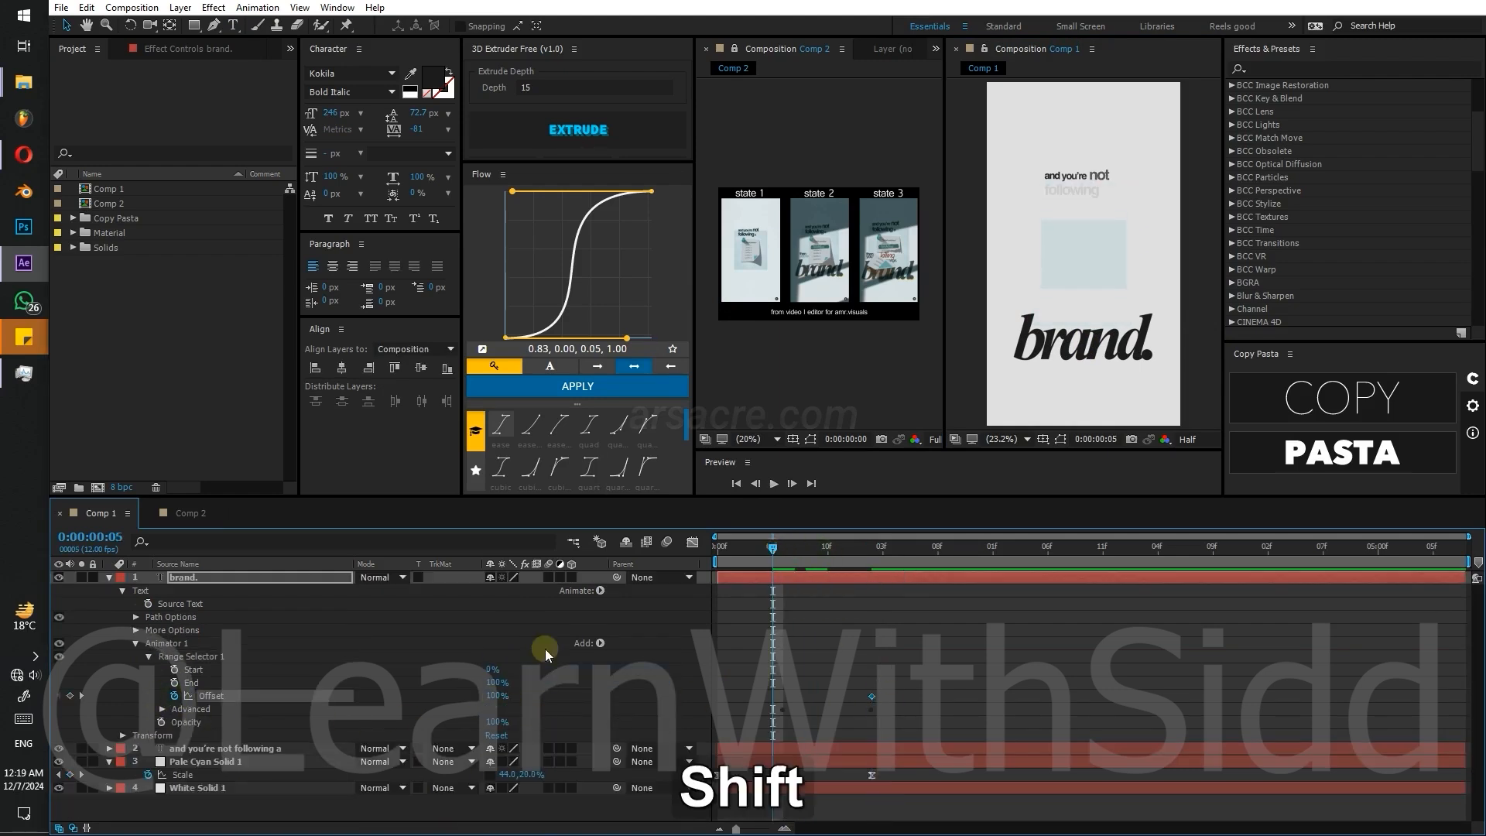
left_click_drag(496, 695, 418, 695)
left_click_drag(493, 723, 372, 724)
- Delay the "brand." offset and random seed keyframes past the solid's scale animation and preview the reveal
key("space")
left_click(740, 550)
key("u")
left_click_drag(749, 597, 1015, 629)
key("space")
key("space")
left_click_drag(955, 548, 717, 548)
left_click_drag(915, 603, 1036, 603)
key("space")
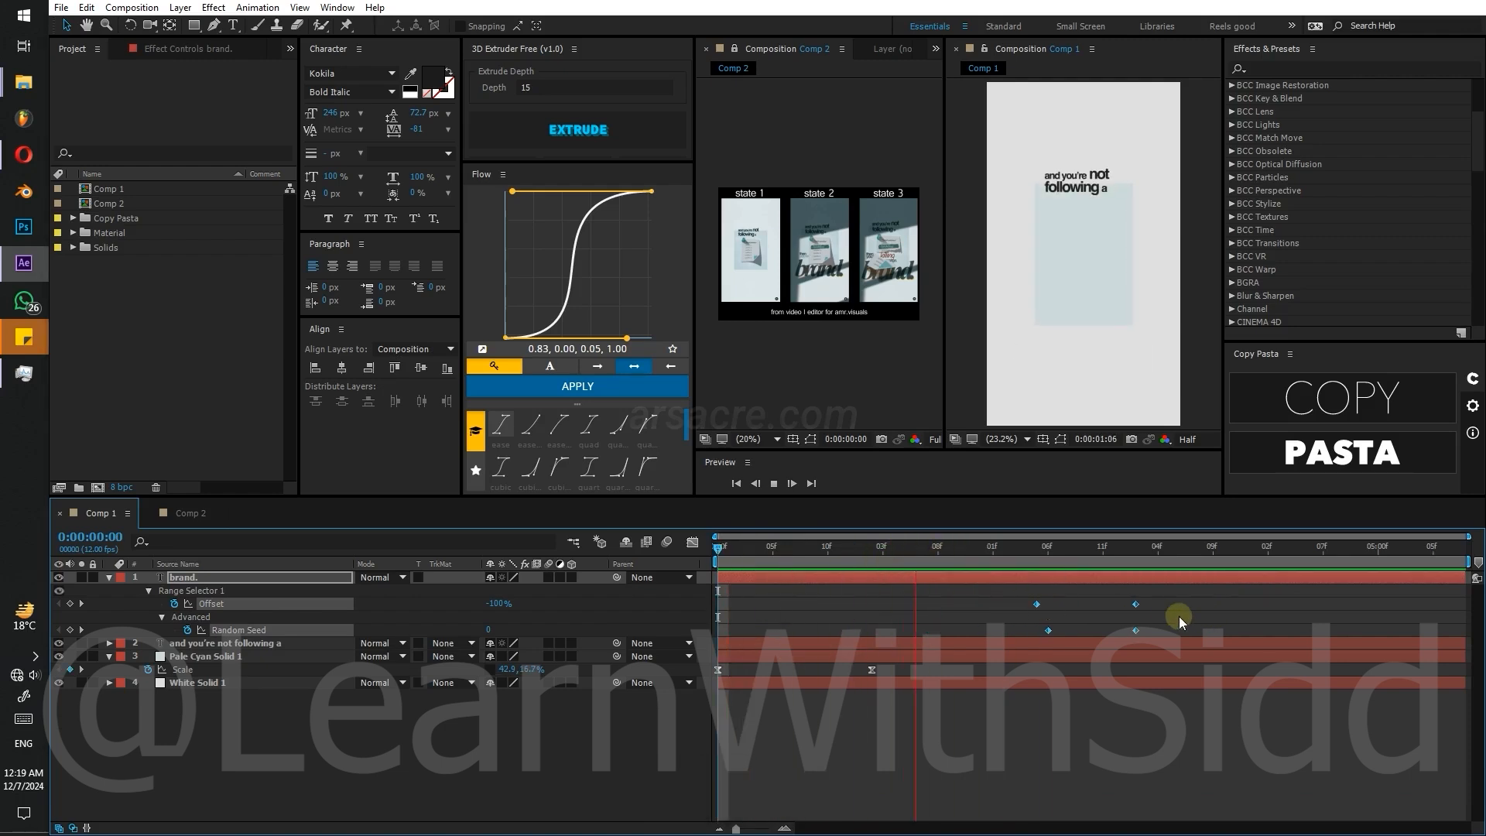
key("space")
key("u")
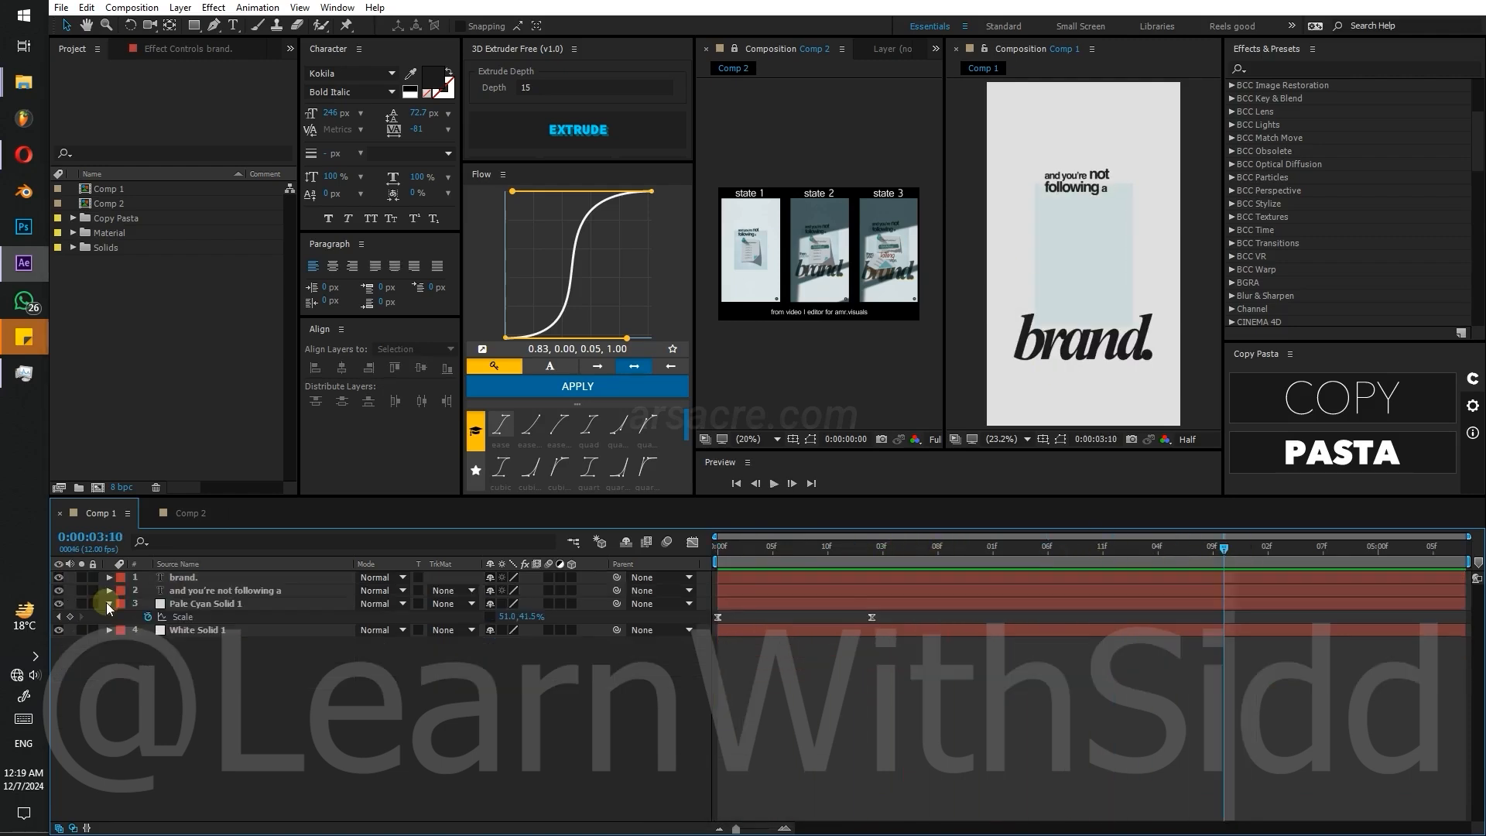
- Add paper.png from the Material folder as the top layer of Comp 1
left_click(776, 549)
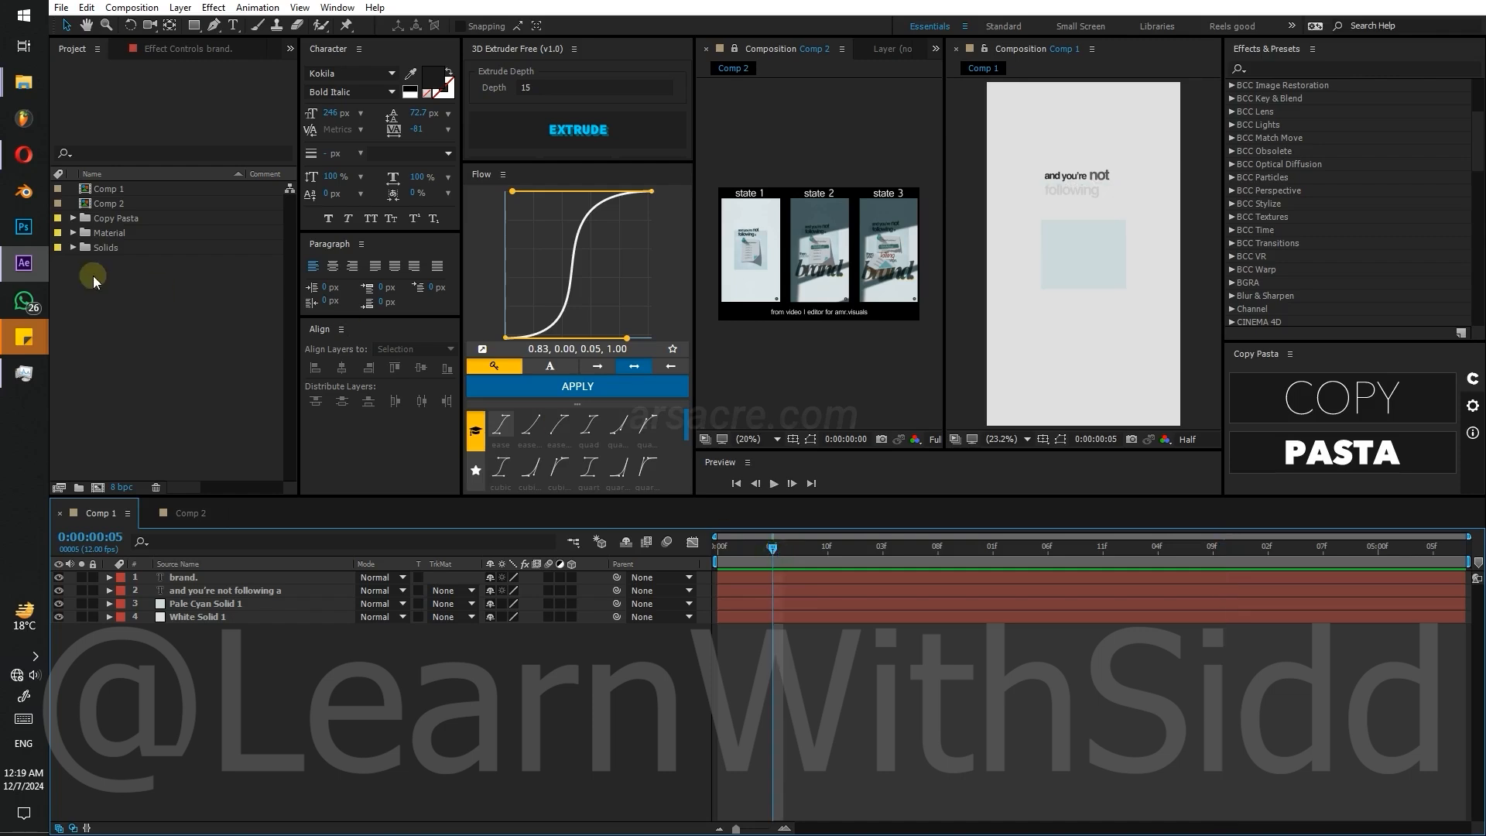
left_click(72, 233)
left_click(118, 247)
left_click(124, 260)
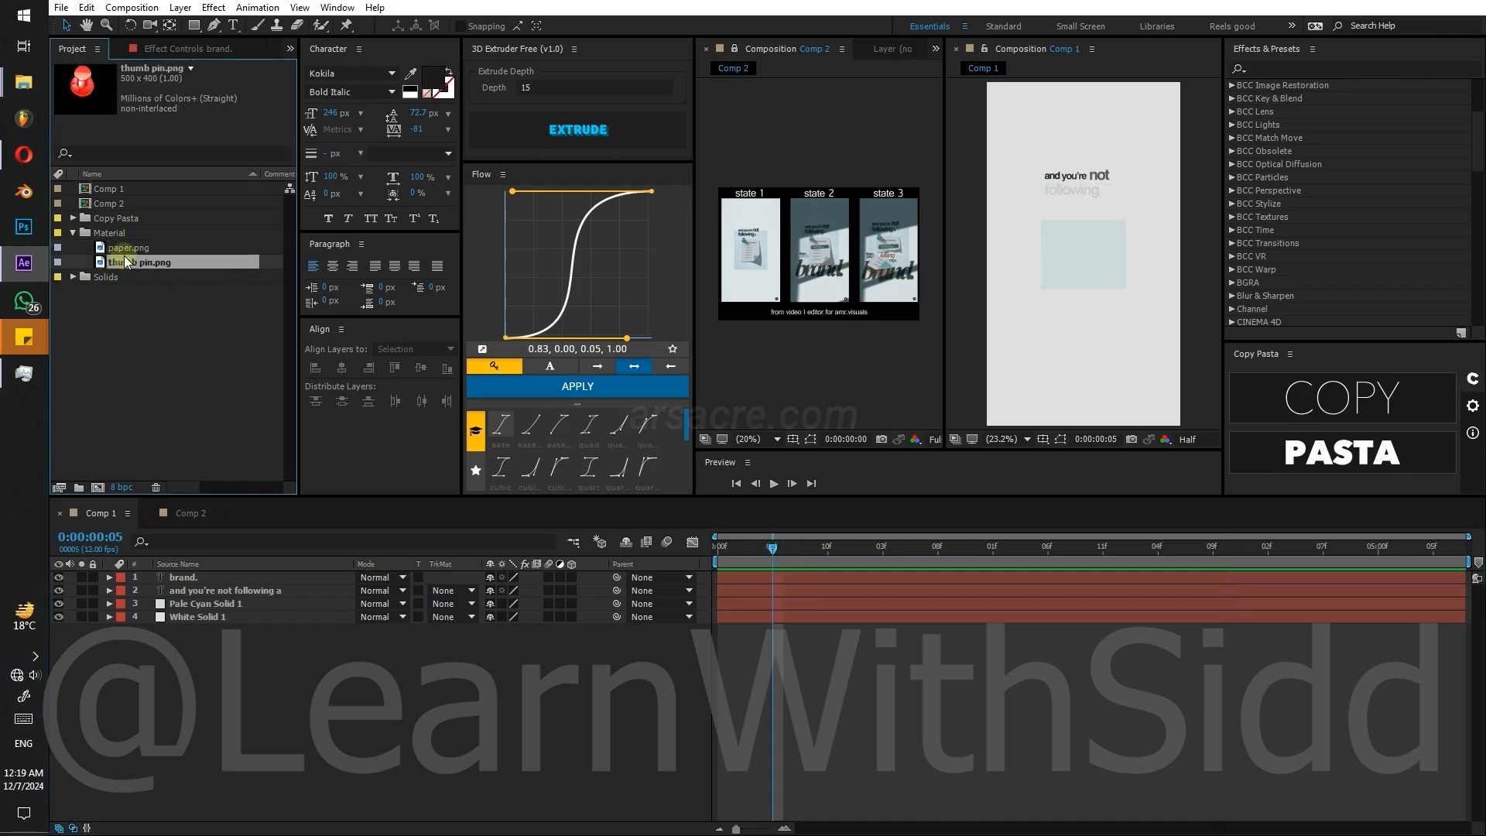
left_click_drag(122, 250, 206, 577)
- Apply the Fill effect to the pale cyan solid and sample its original pale cyan as the fill color
left_click_drag(787, 549, 967, 560)
left_click(203, 617)
key("z")
left_click(1294, 70)
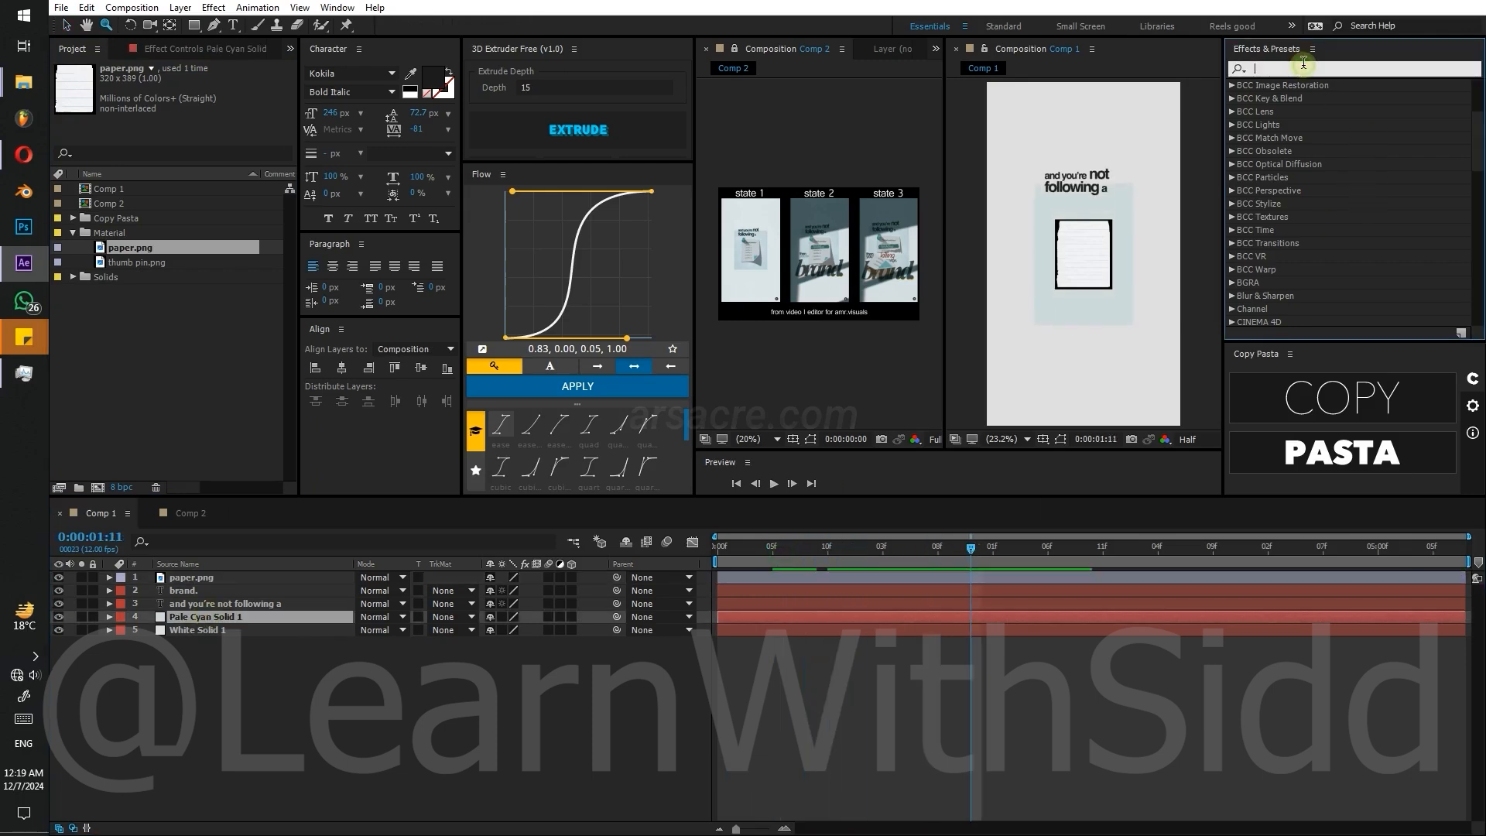
type("fill")
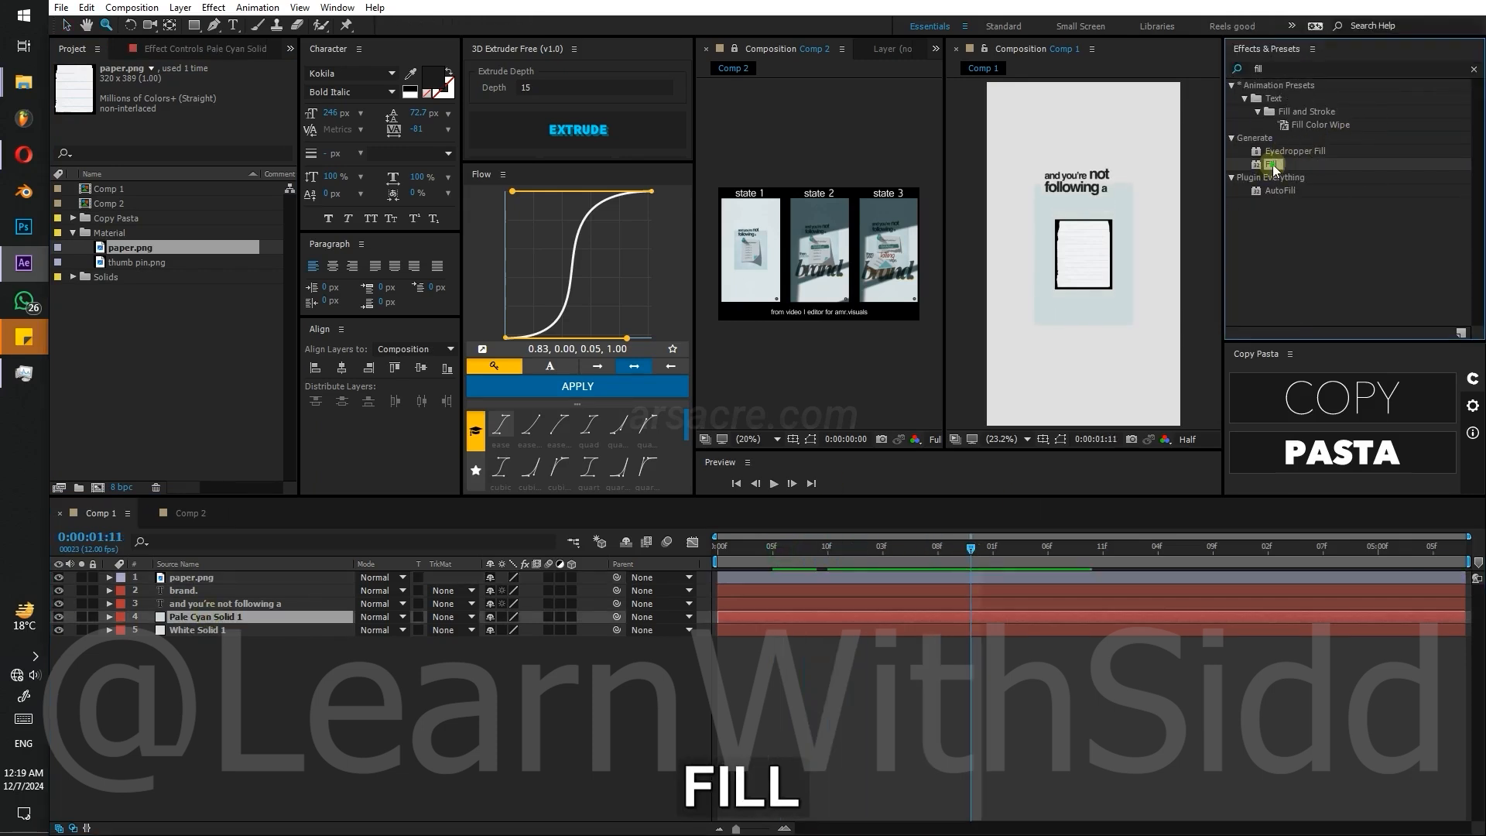
double_click(1272, 164)
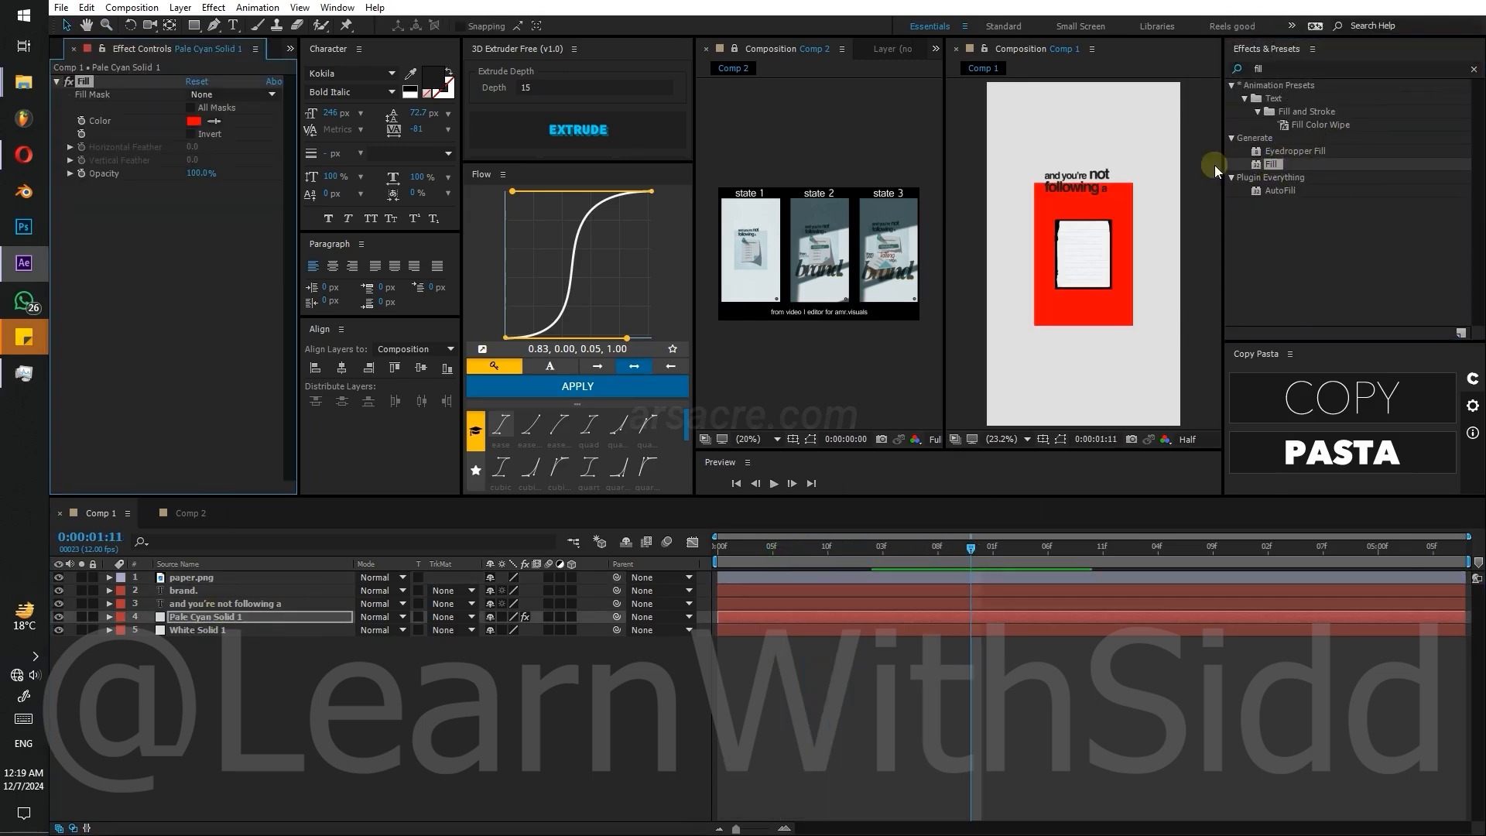
left_click(69, 82)
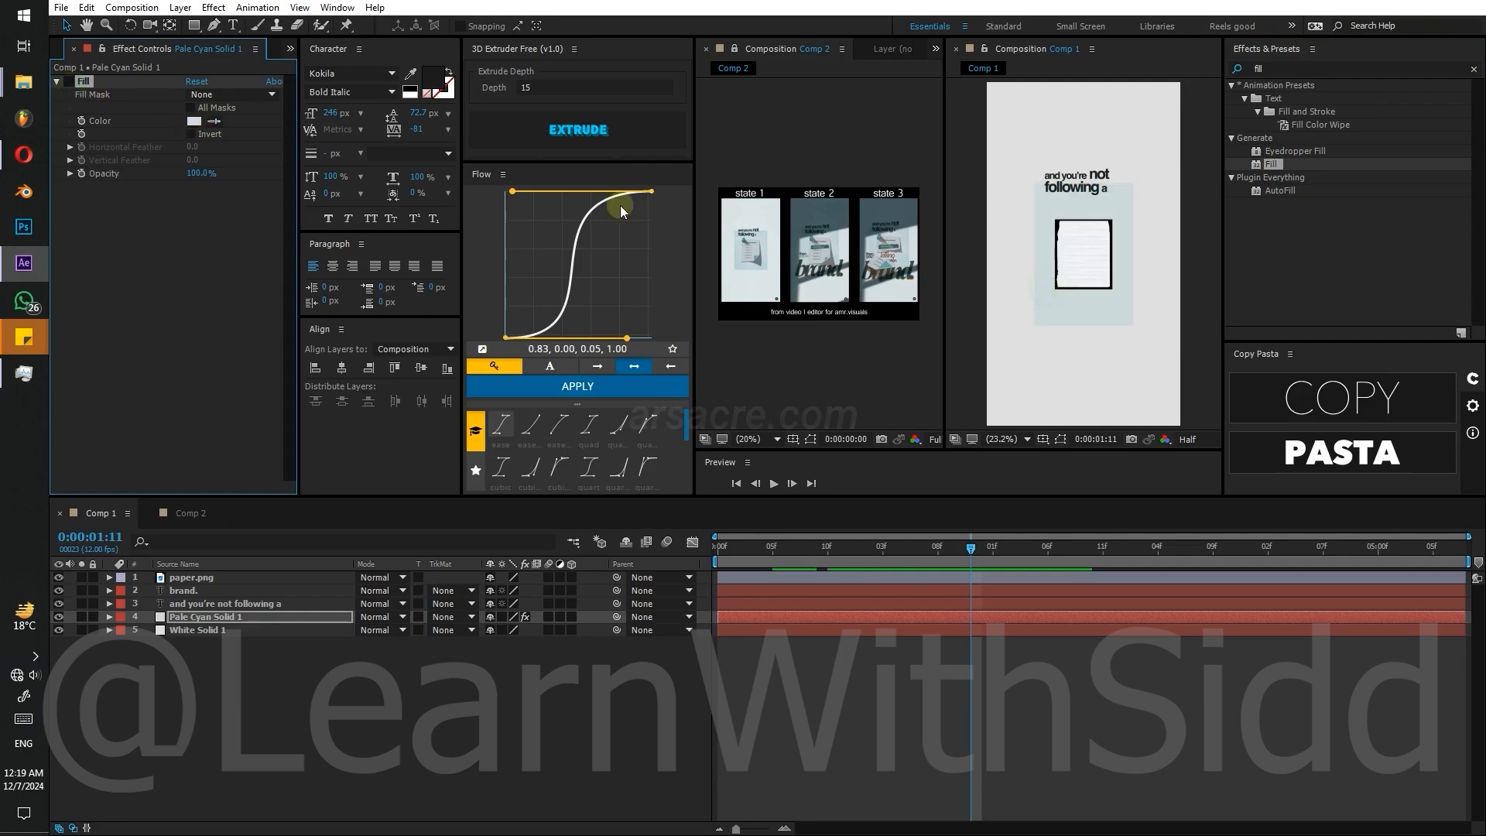
- Darken the solid's fill color slightly to C3D1D2
left_click(196, 121)
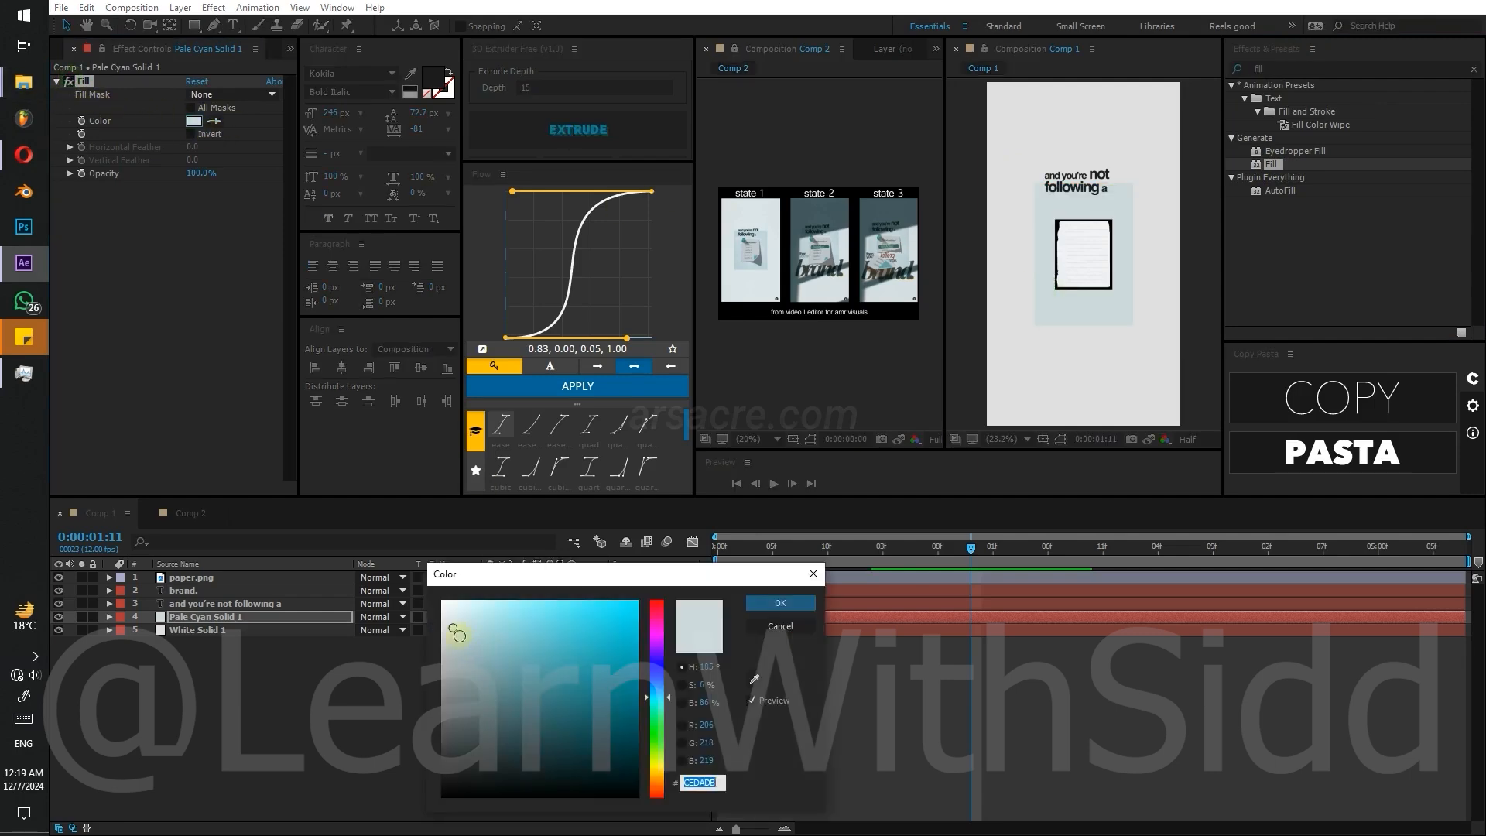
left_click(455, 631)
left_click(758, 600)
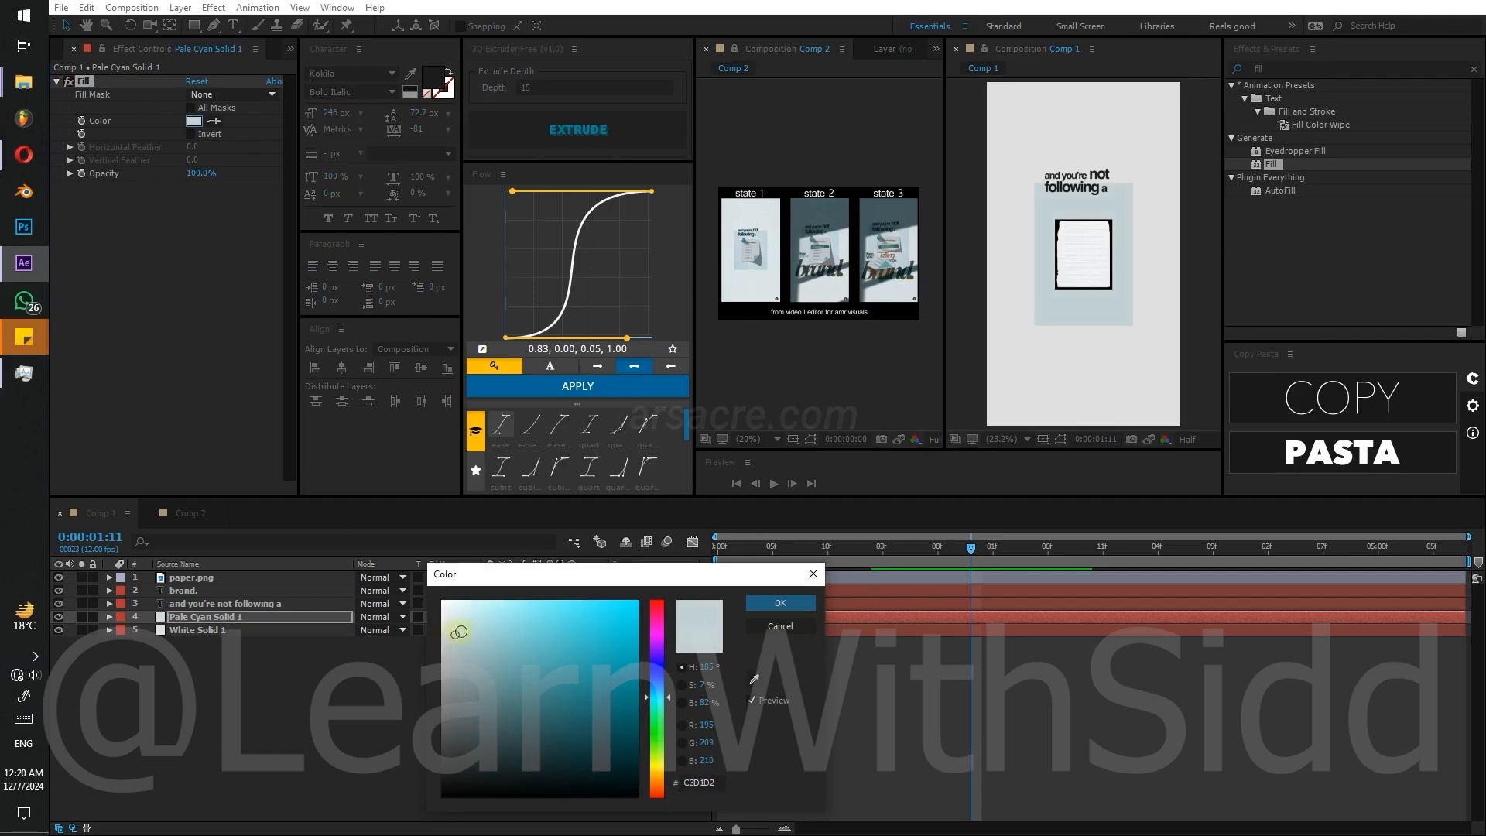
left_click(766, 601)
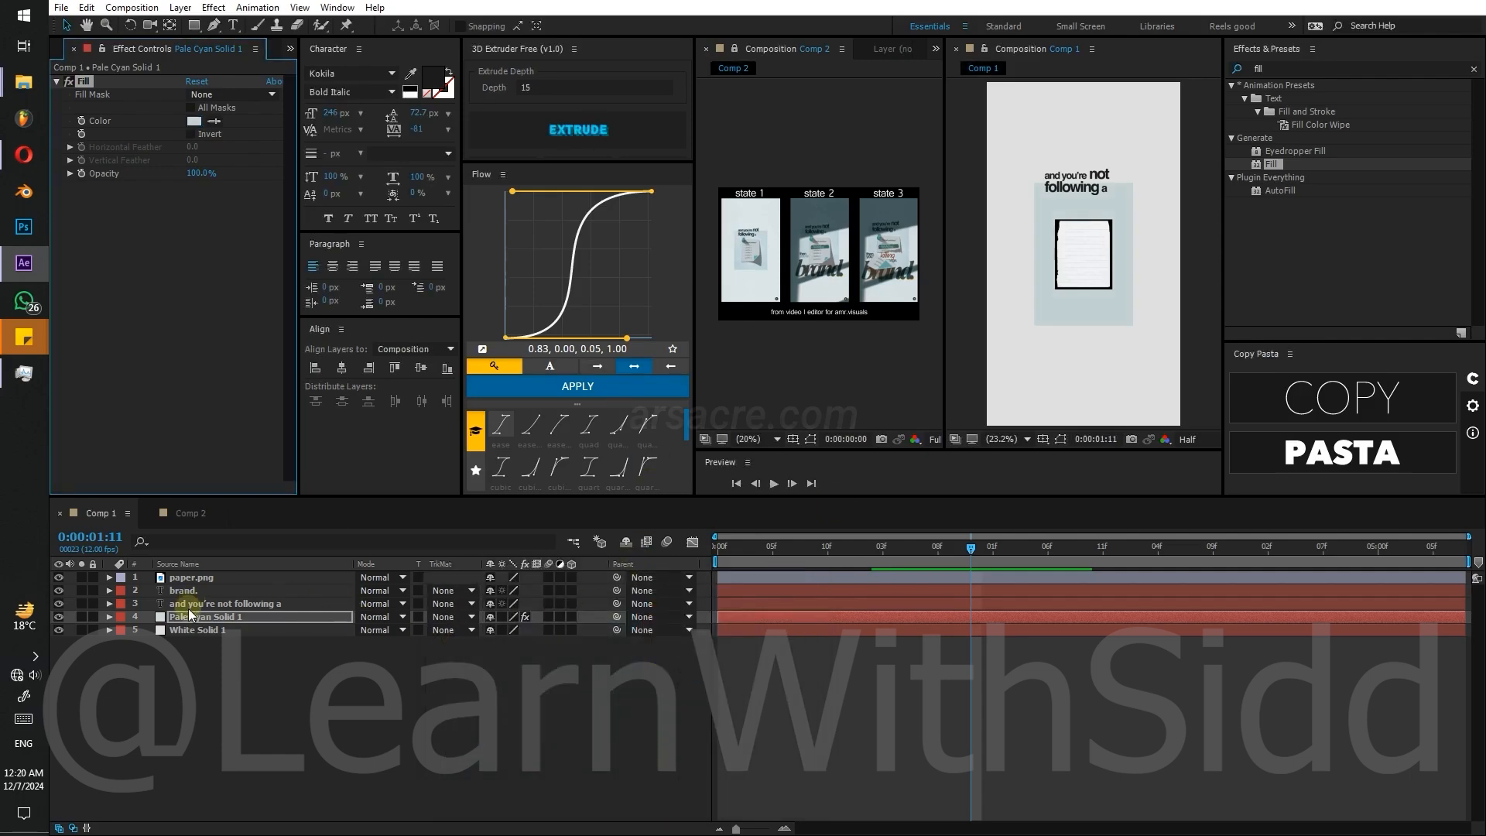
- Pre-compose the paper.png layer as "Paper", leaving all attributes in Comp 1
key("ctrl+z")
right_click(741, 577)
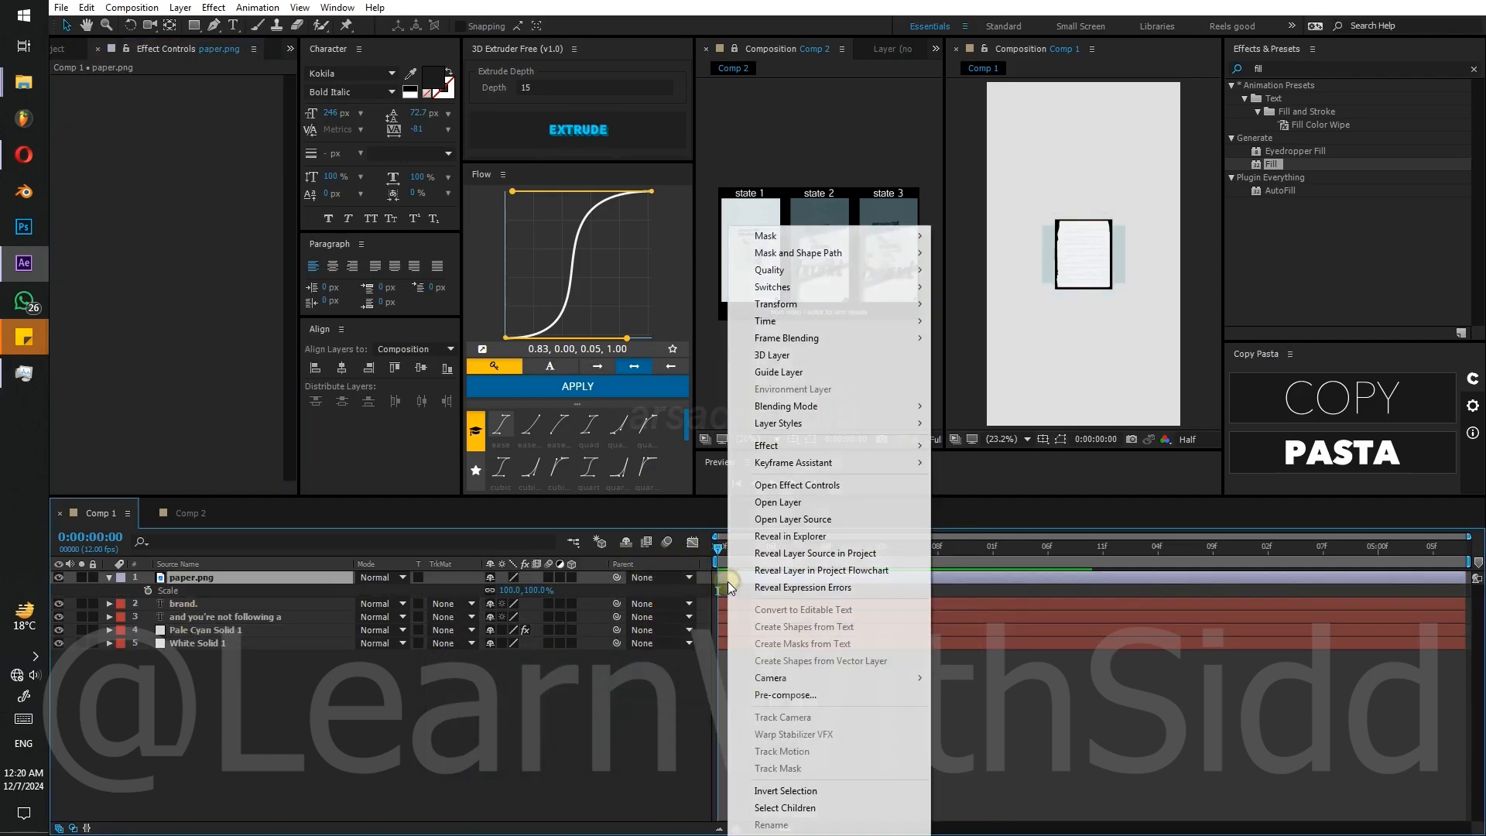
left_click(783, 689)
key("shift")
type("Paper")
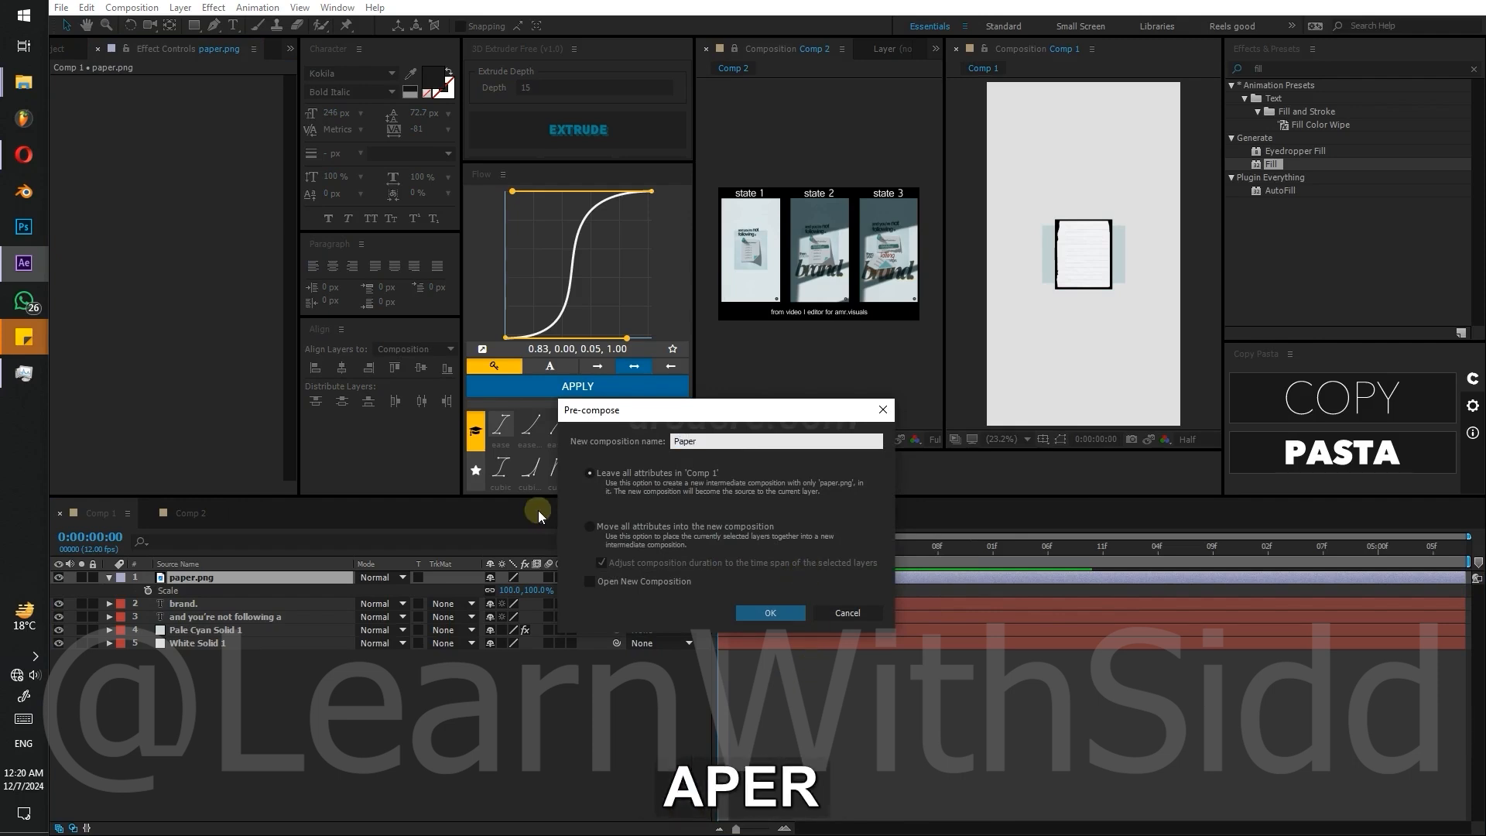
key("Return")
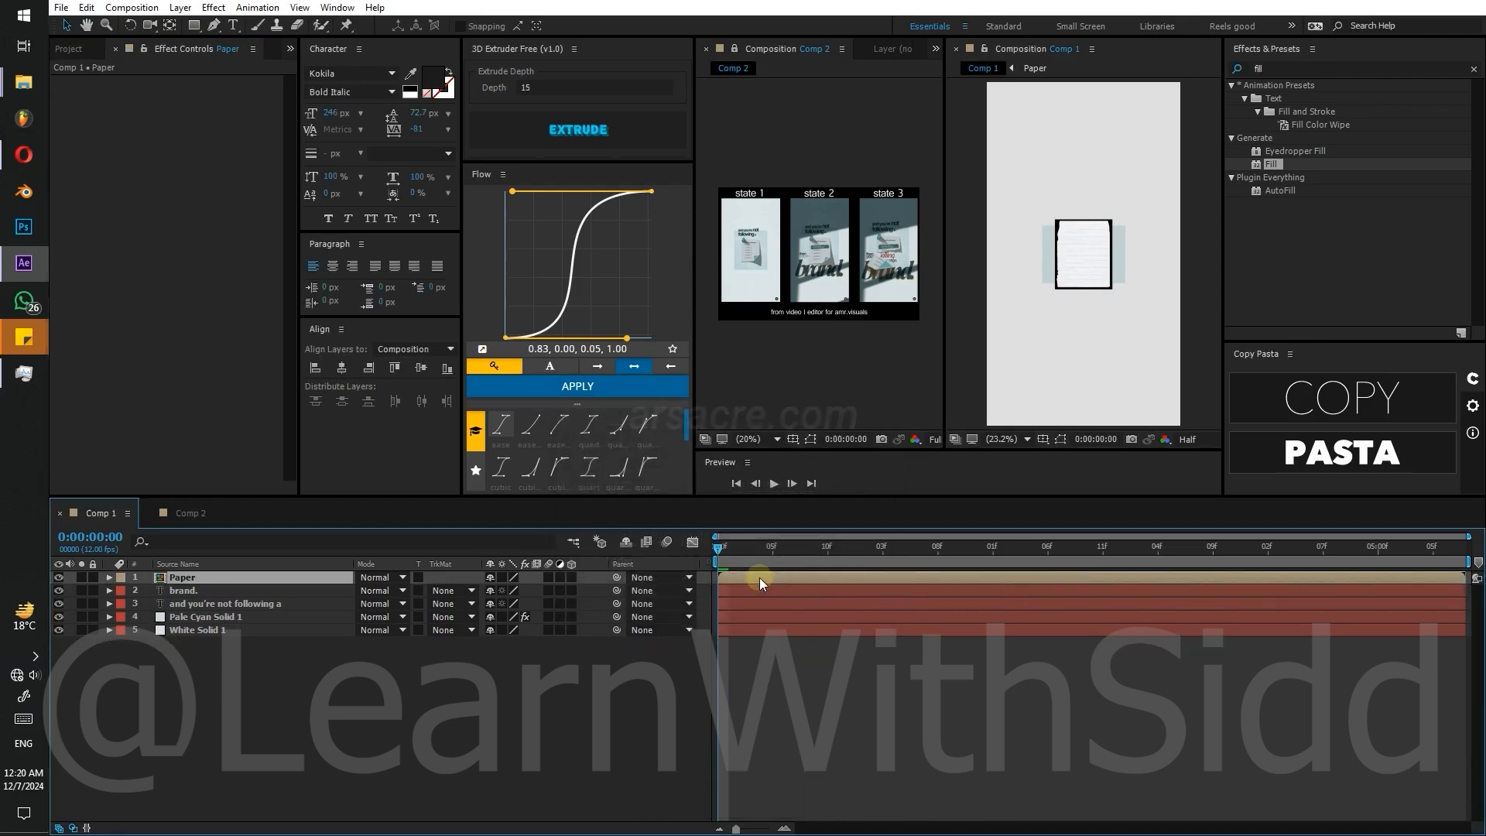
- Open the Paper composition and scale paper.png up to about 160%
double_click(759, 578)
left_click(1093, 255)
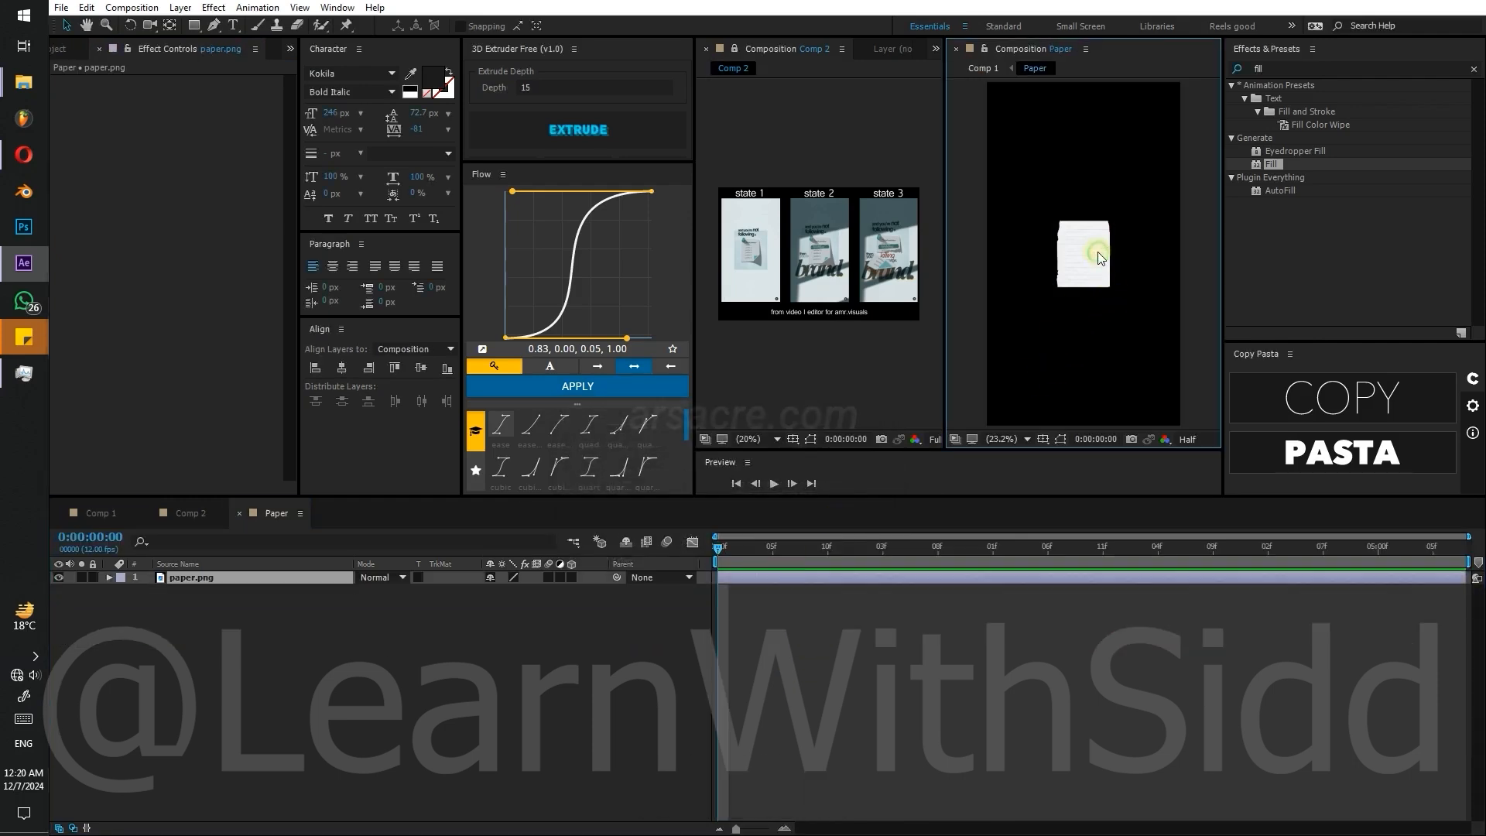
key("s")
left_click_drag(534, 590, 913, 588)
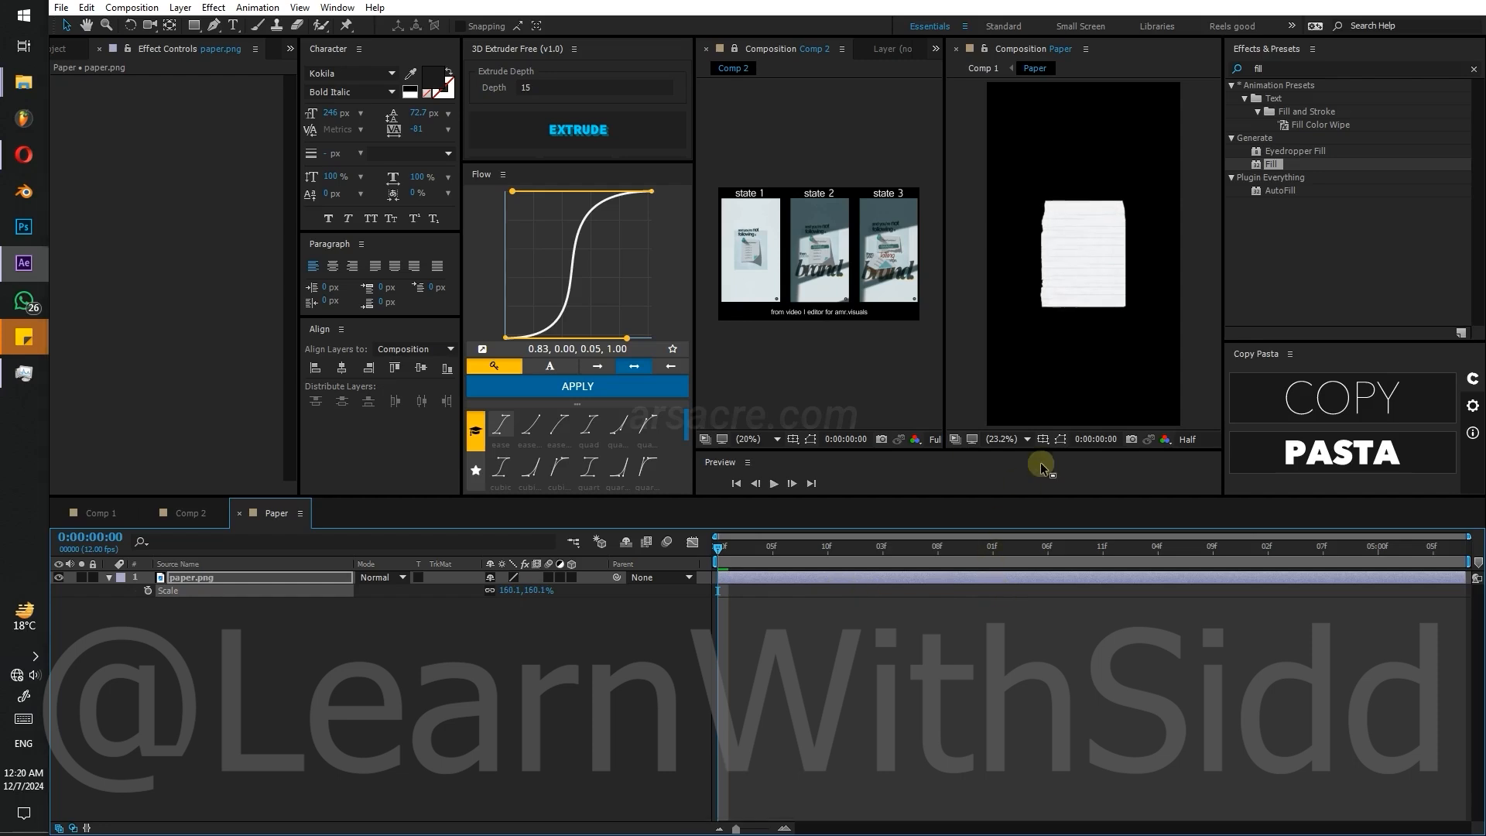
- Draw a region of interest closely around the paper over the transparency grid and crop the Paper composition to it
left_click_drag(1222, 421, 1285, 422)
left_click(1266, 439)
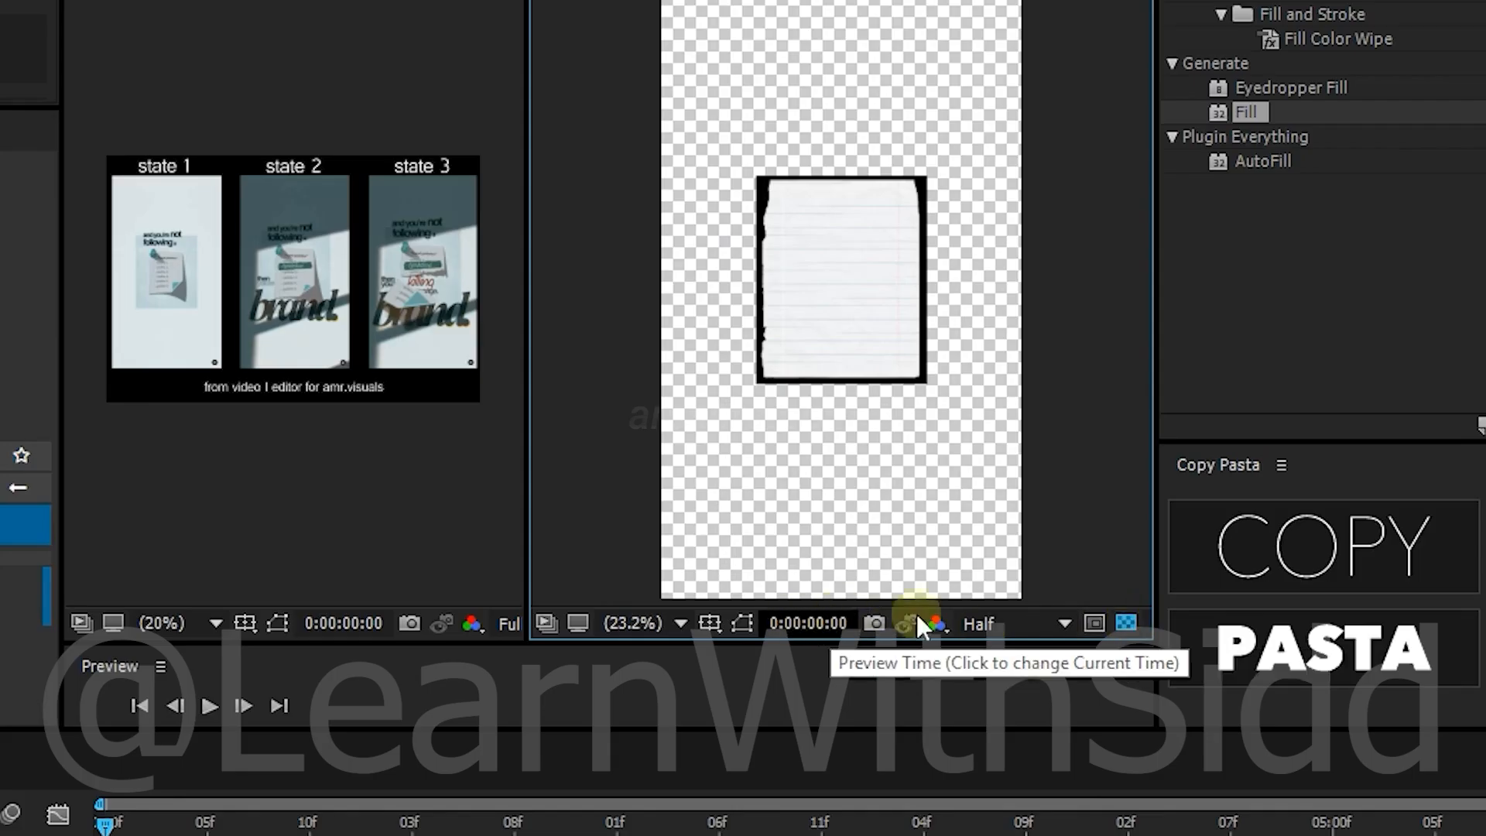
left_click(1095, 622)
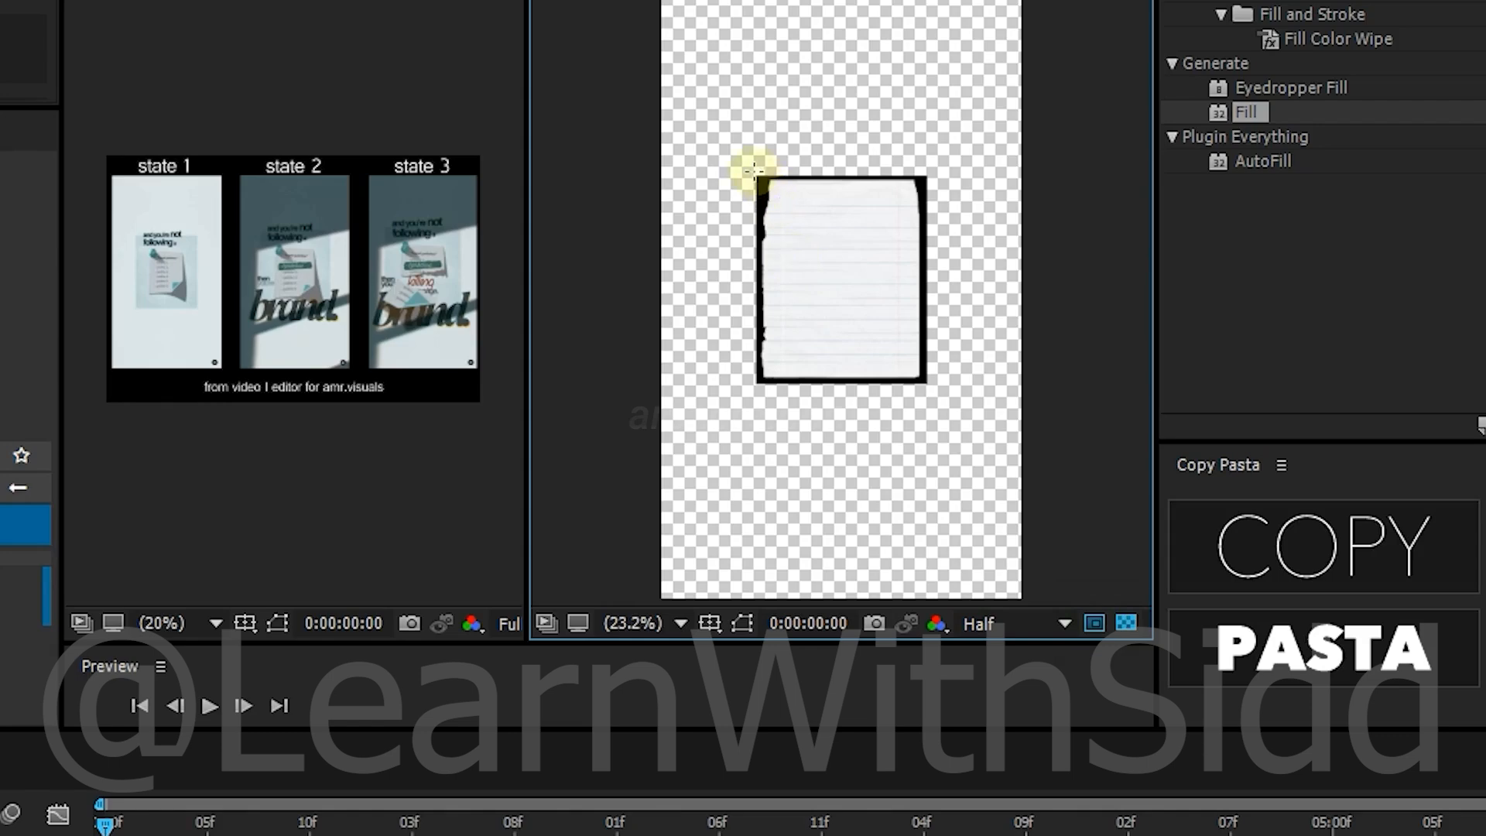
left_click_drag(753, 170, 932, 388)
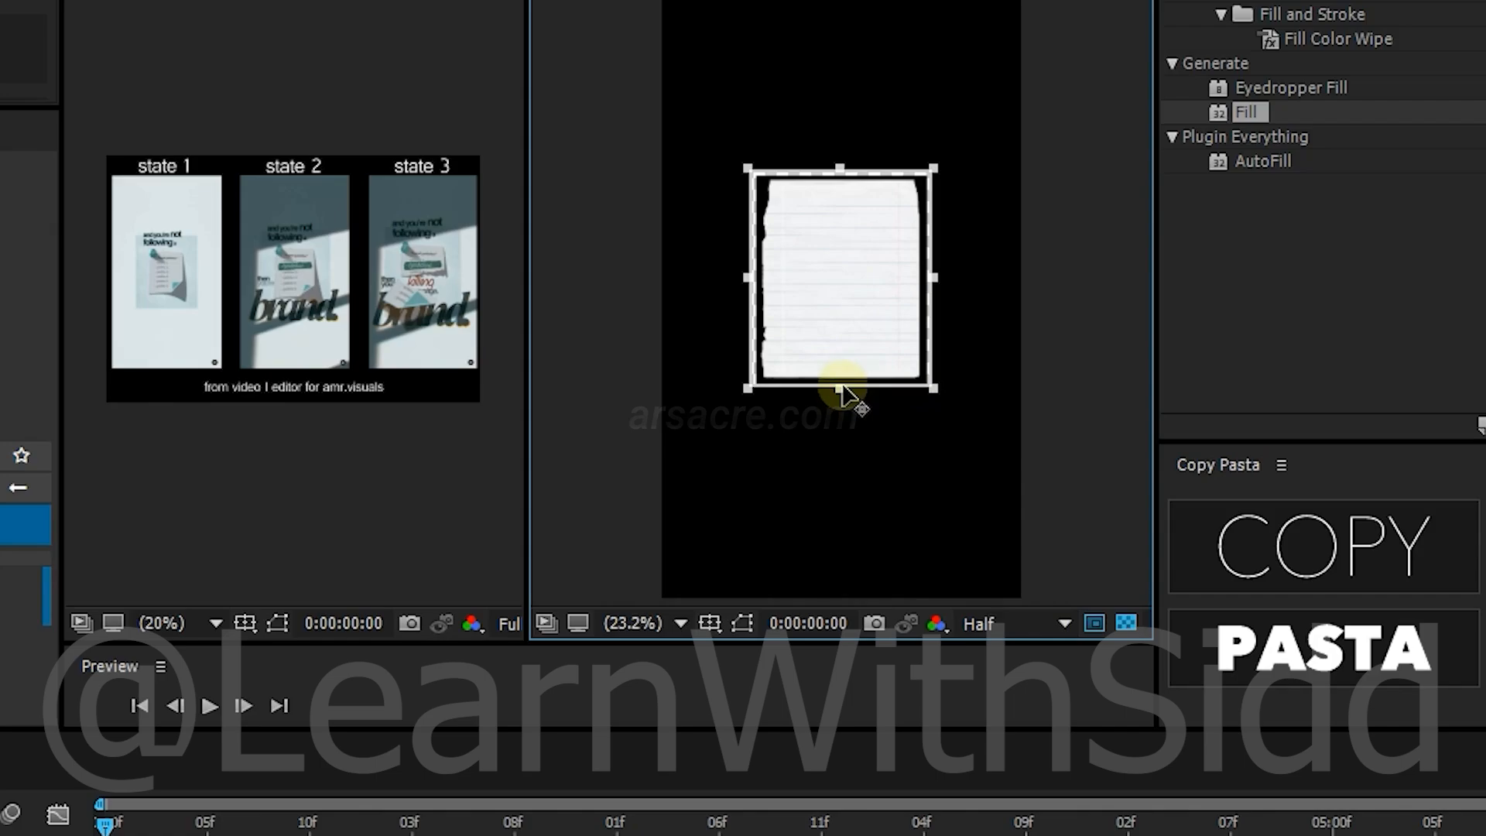
left_click_drag(845, 385, 845, 390)
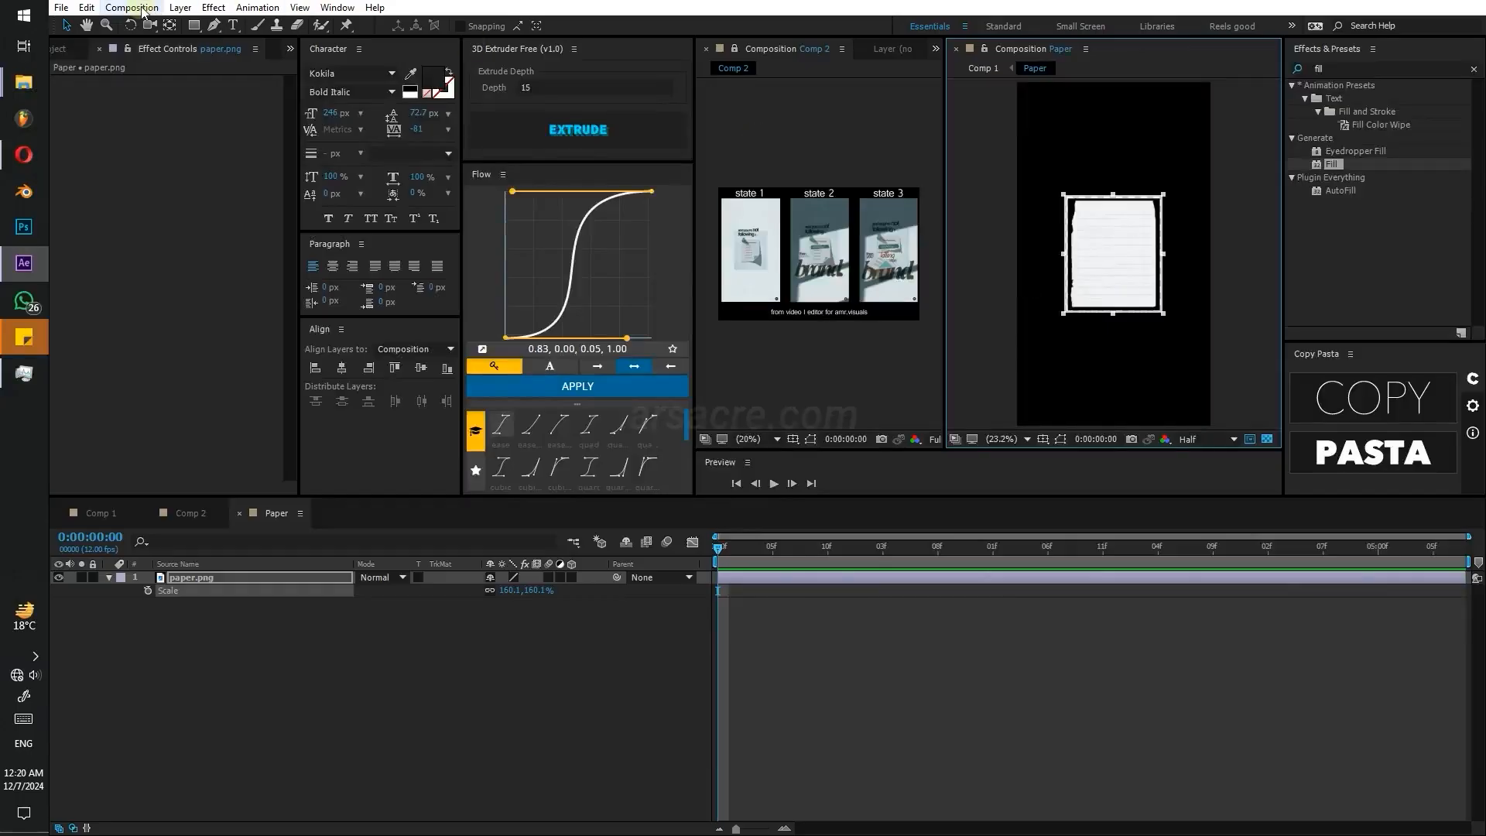
left_click(131, 7)
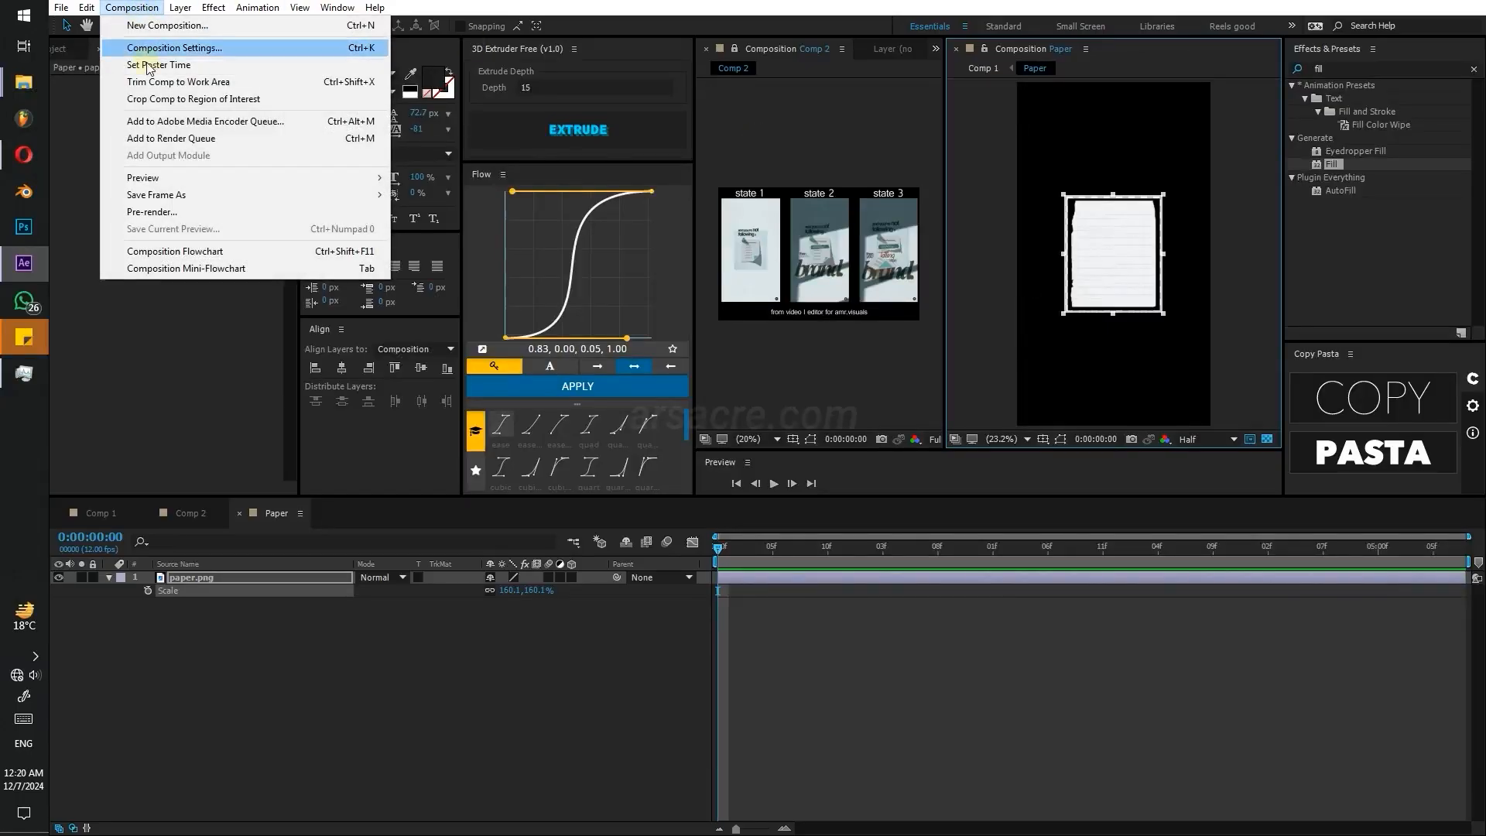
left_click(232, 100)
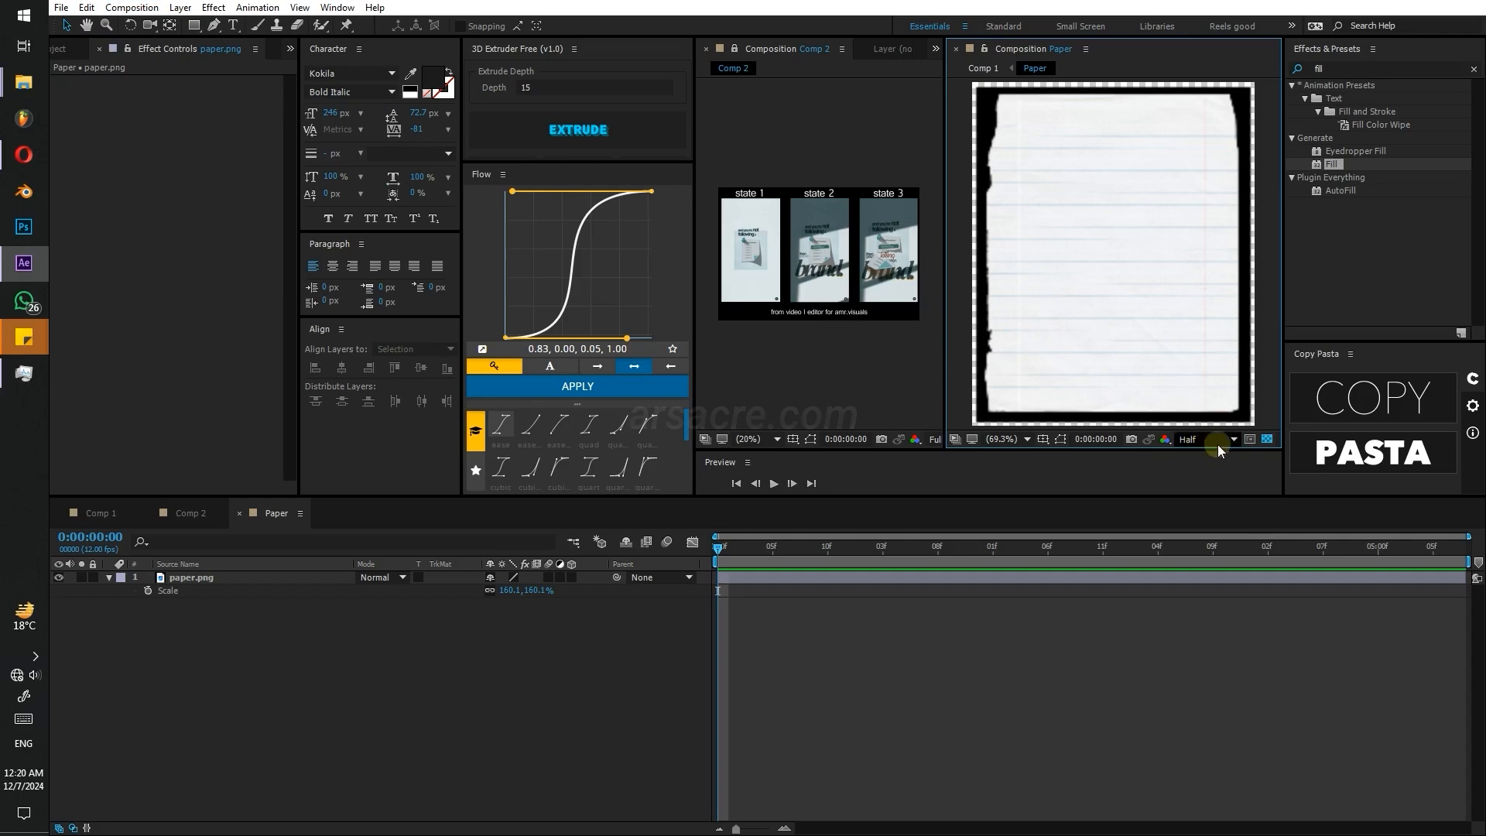
left_click(589, 633)
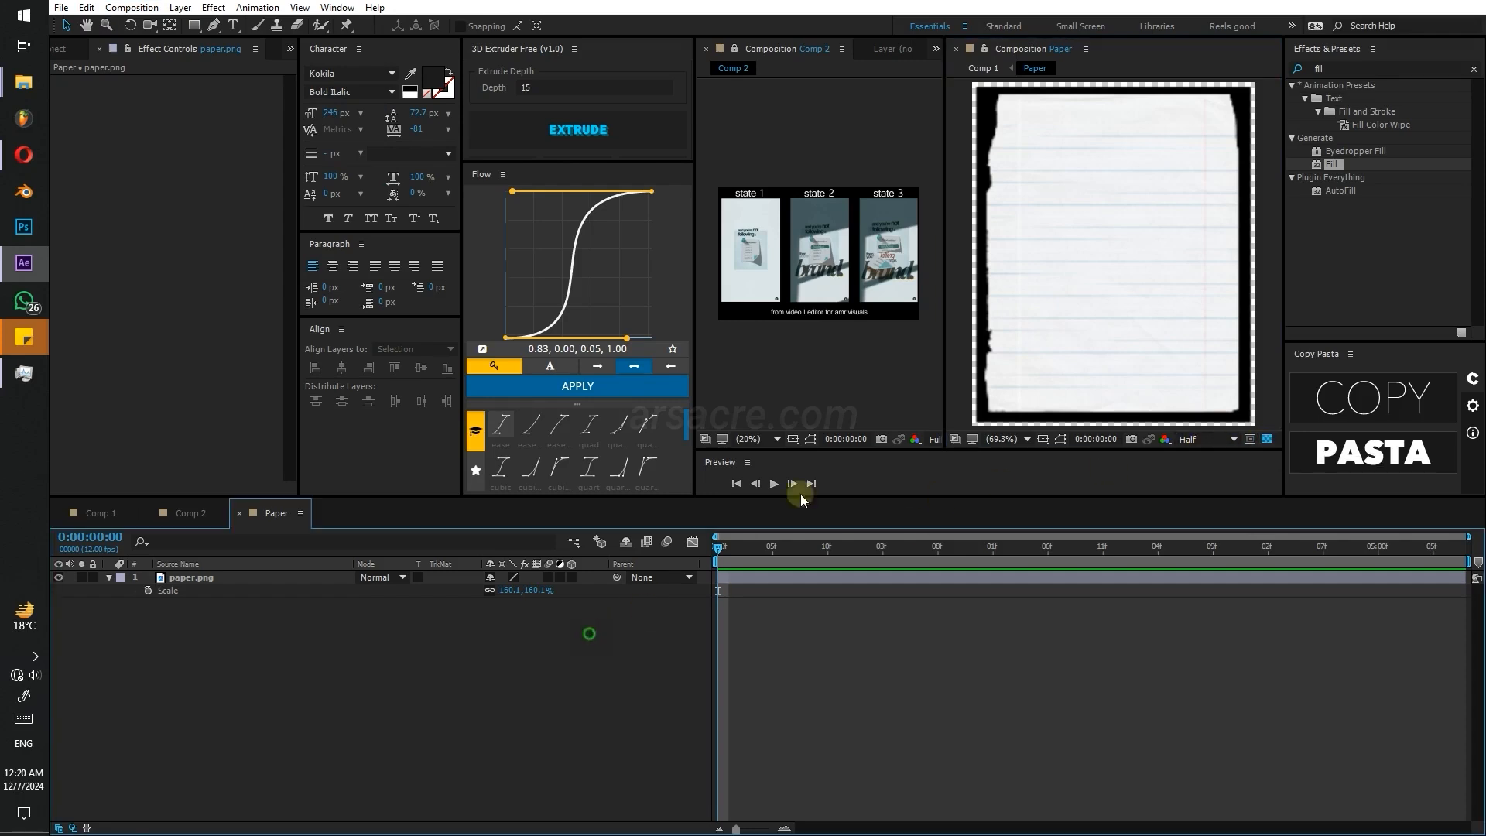
- Apply uni.Unmult to paper.png to remove its black border, compare it on and off, and hide the transparency grid
left_click(1336, 67)
type("unmul")
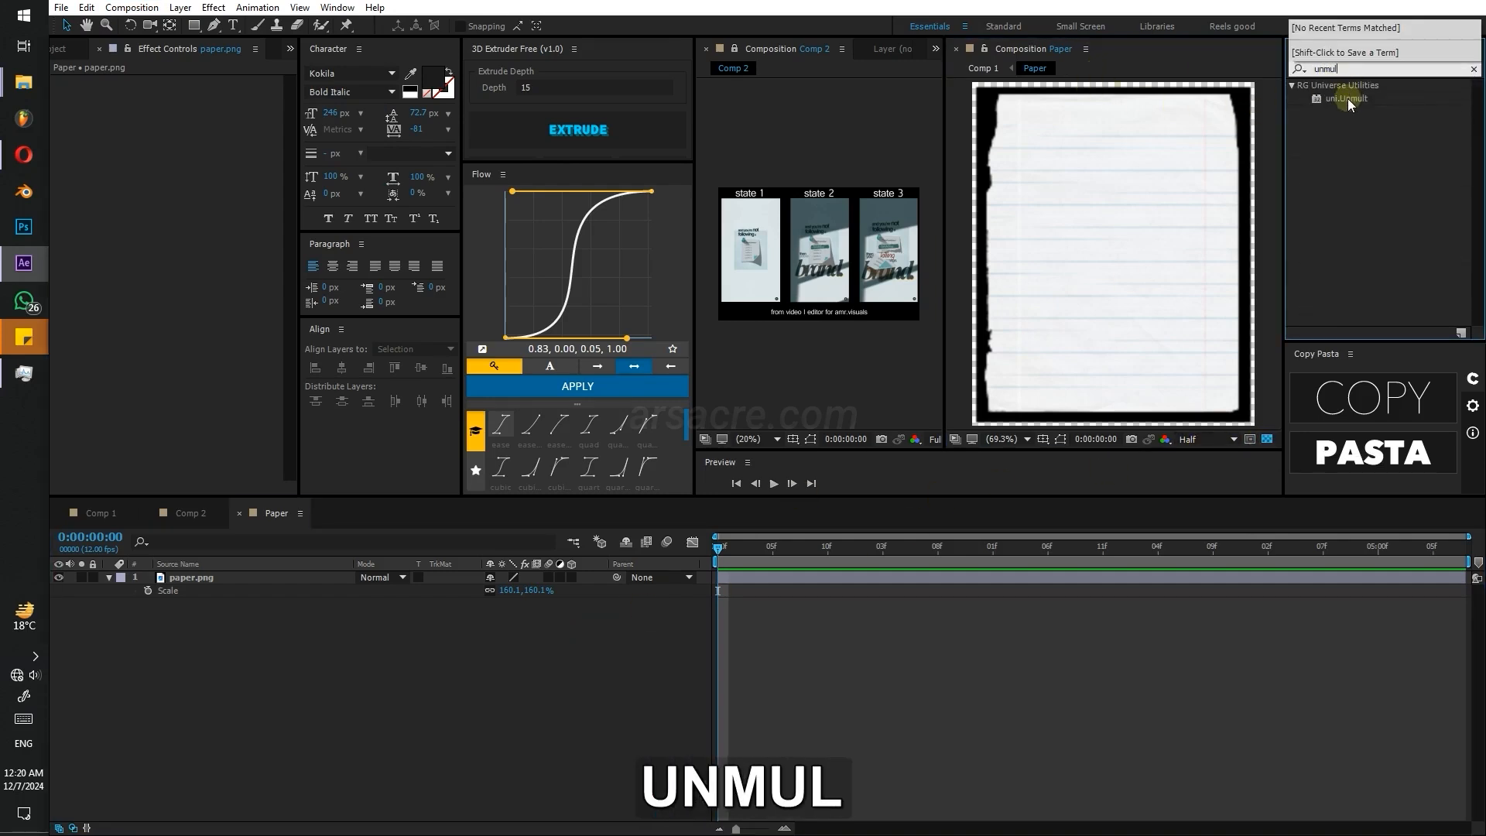
left_click_drag(1348, 99, 1111, 175)
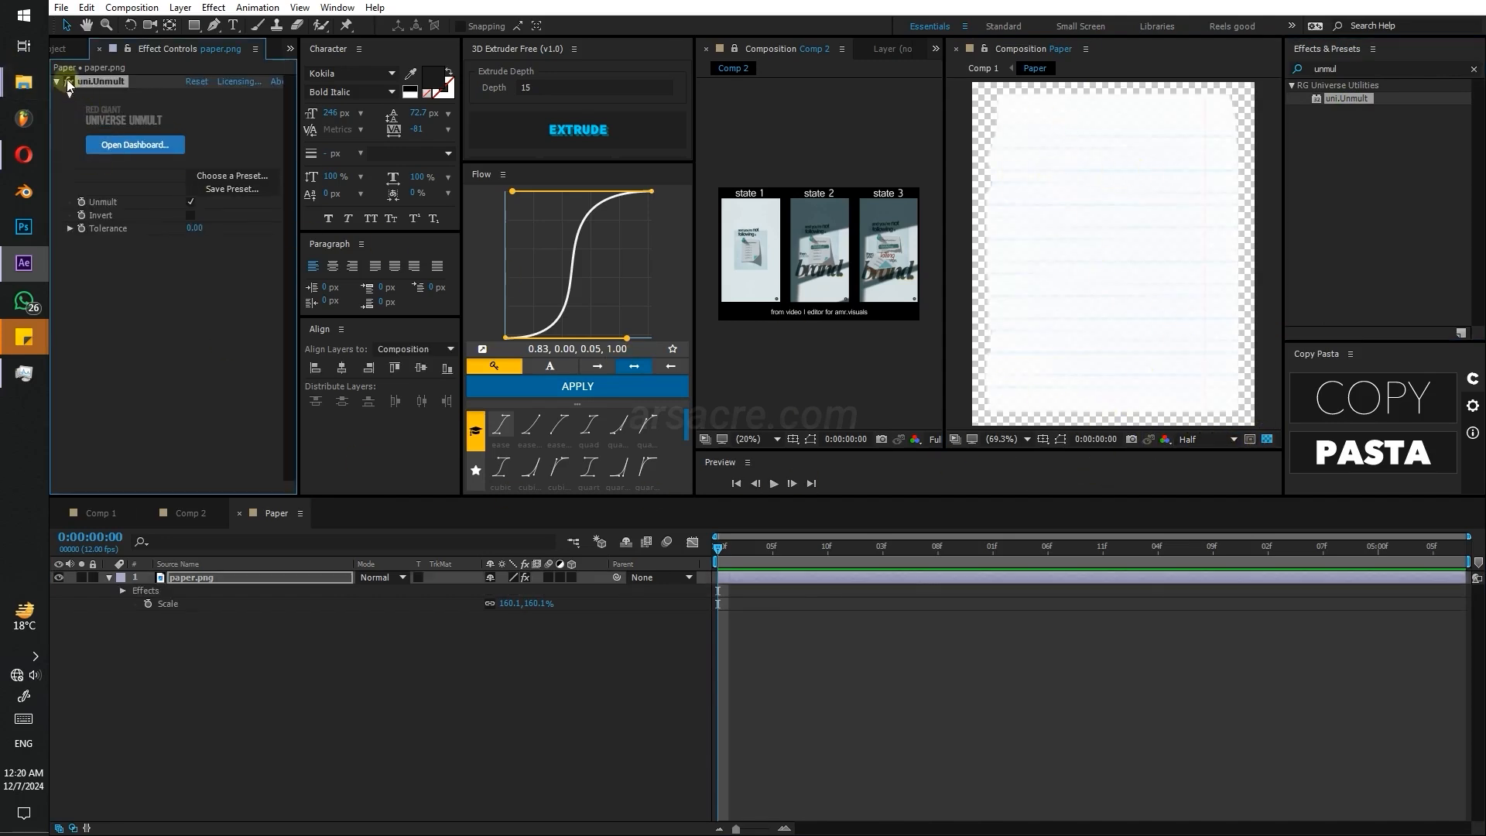
left_click(68, 82)
left_click(68, 82)
left_click_drag(188, 232, 149, 238)
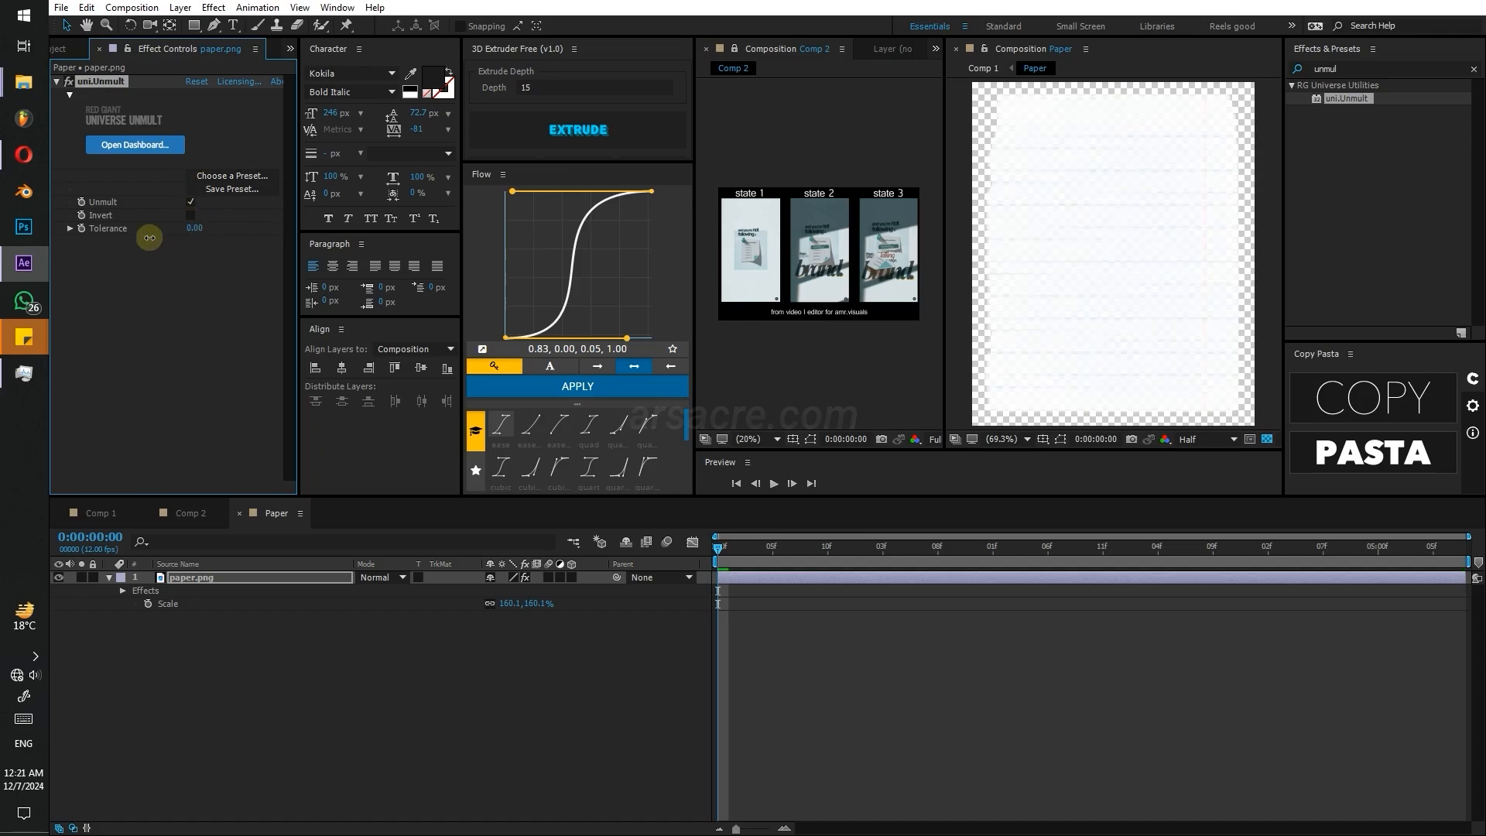
left_click(1267, 439)
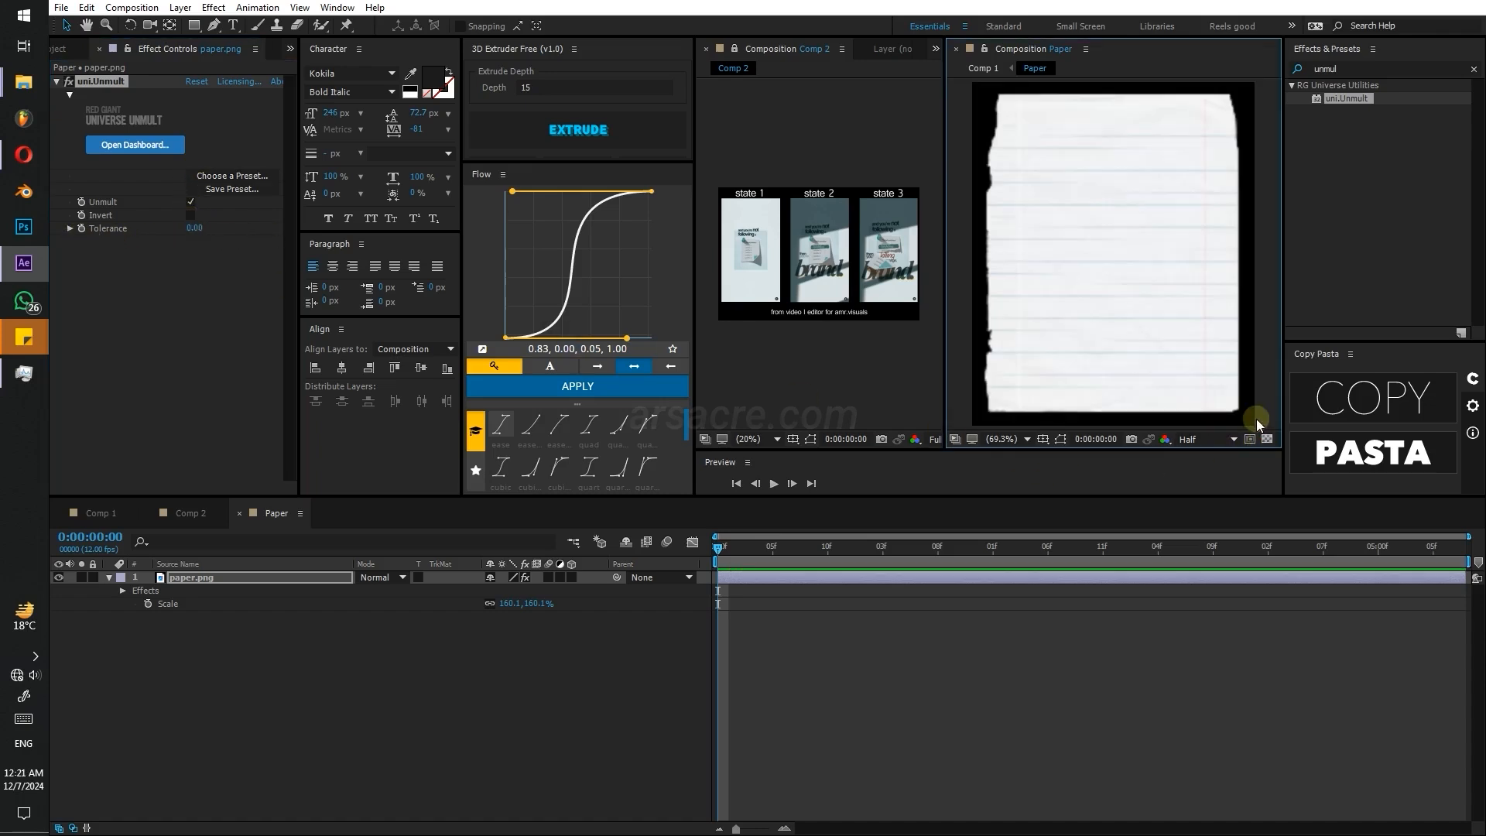
key("ctrl+z")
- Add the text "guideline 1" on the upper part of the paper
key("ctrl+t")
left_click(1060, 226)
type("gui")
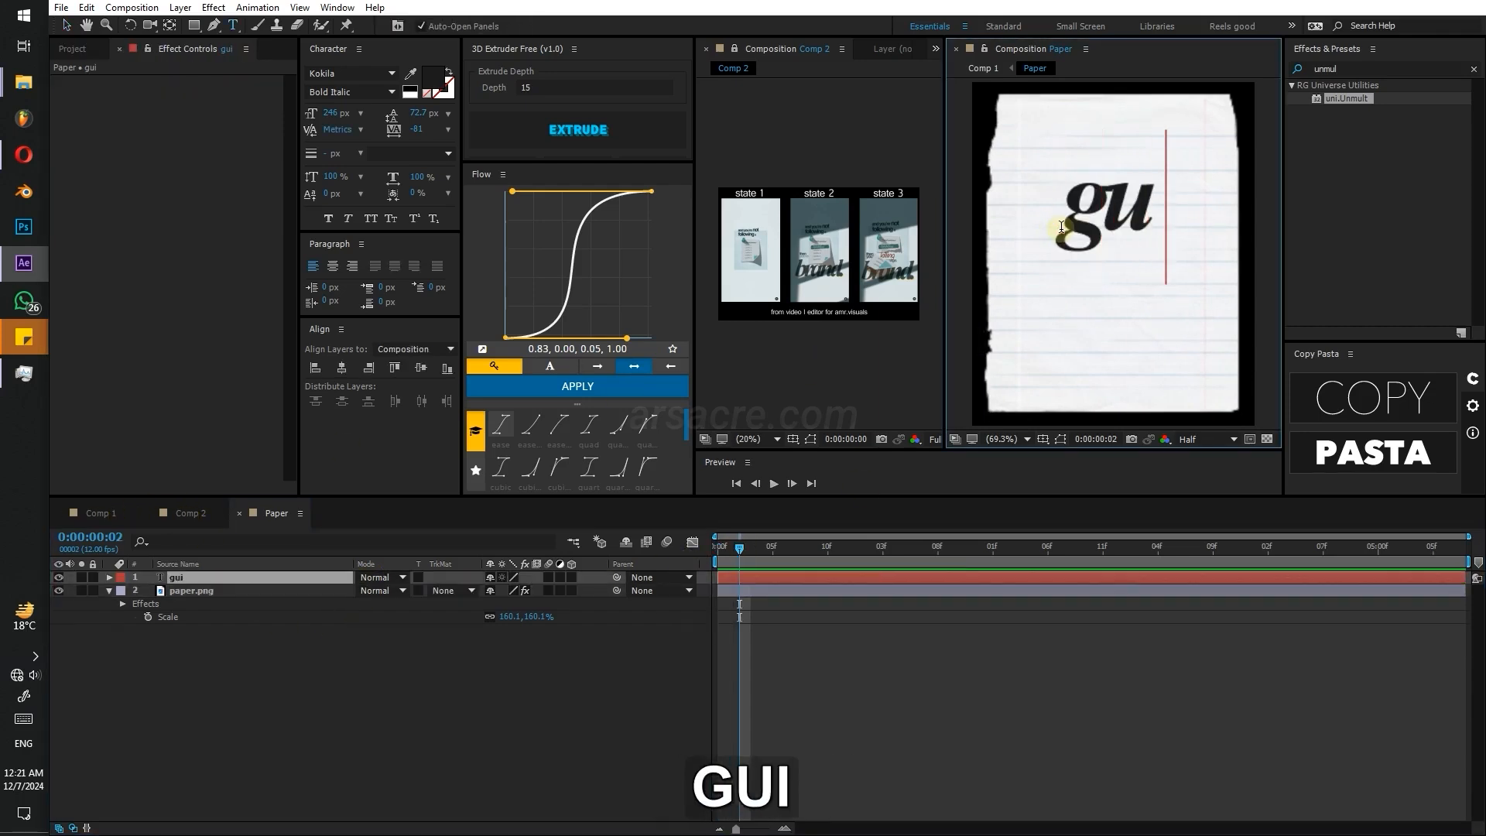
type("delin")
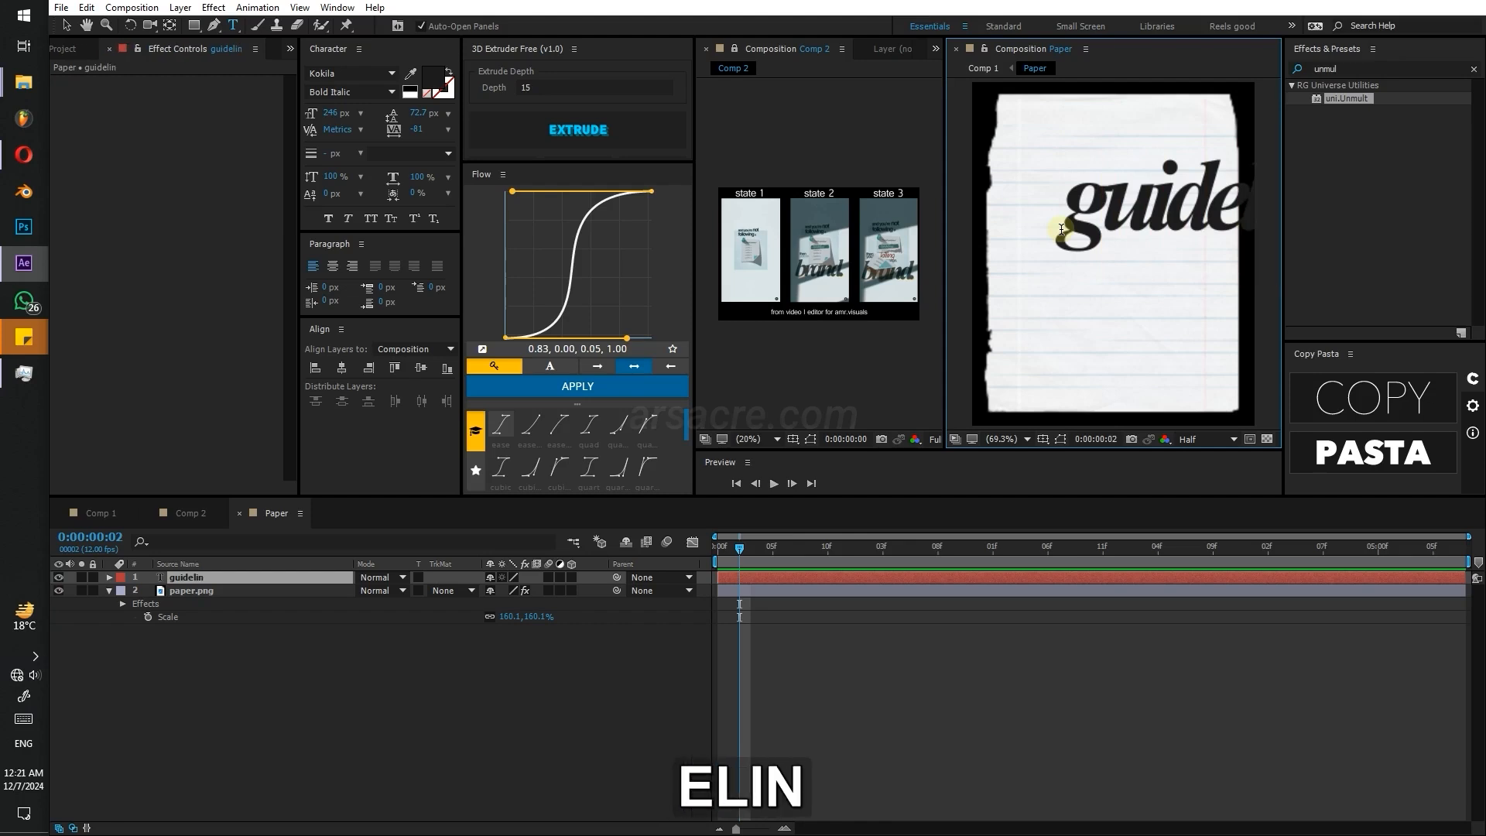
type("e 1")
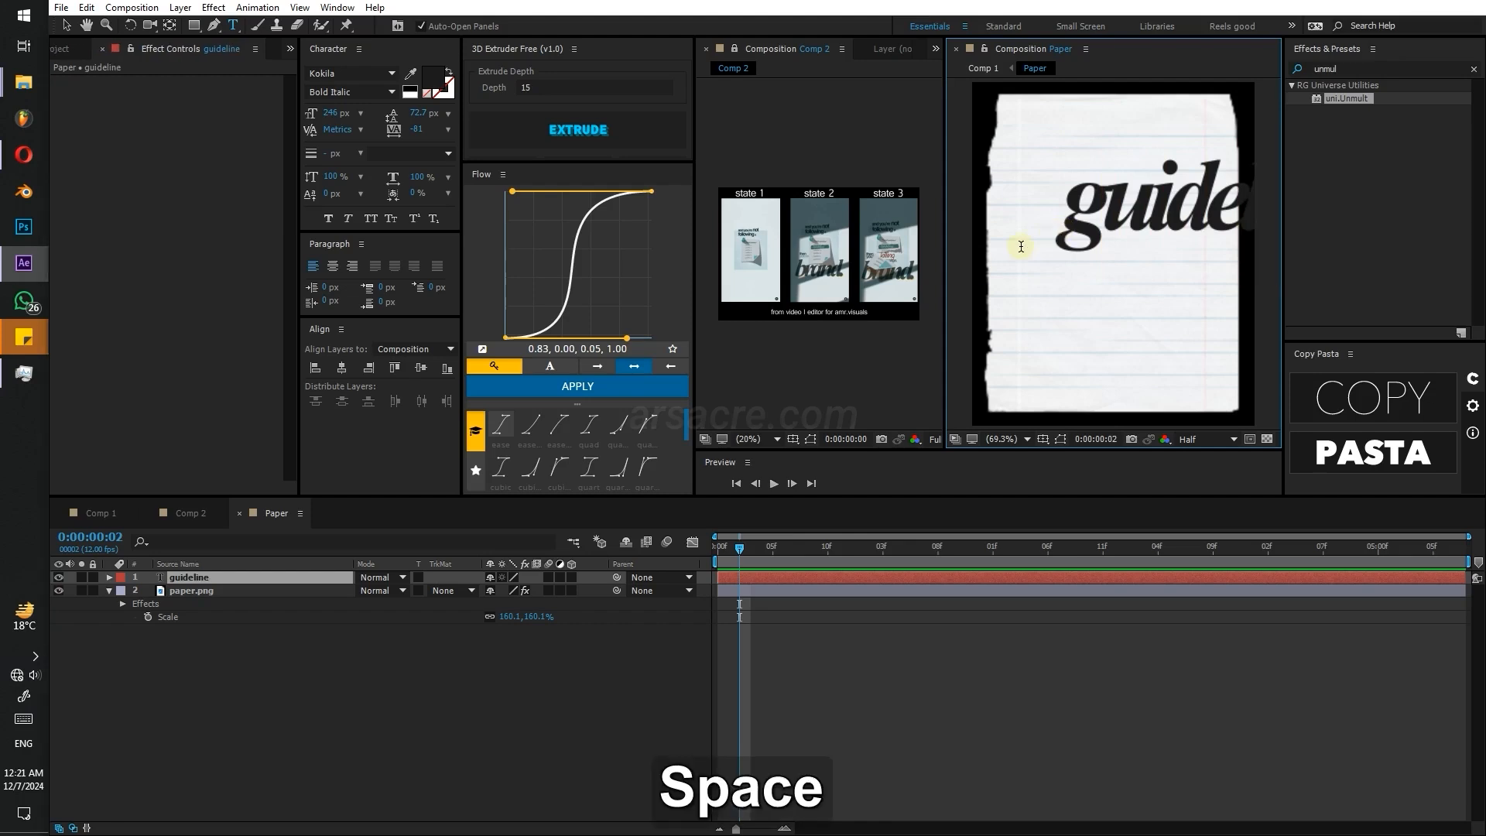
- Set the "guideline 1" text to 88 px Italic with -1 tracking and place it near the paper's upper edge
left_click(207, 579)
left_click_drag(330, 113, 231, 127)
key("v")
left_click_drag(1112, 213, 1081, 182)
left_click(390, 91)
key("Escape")
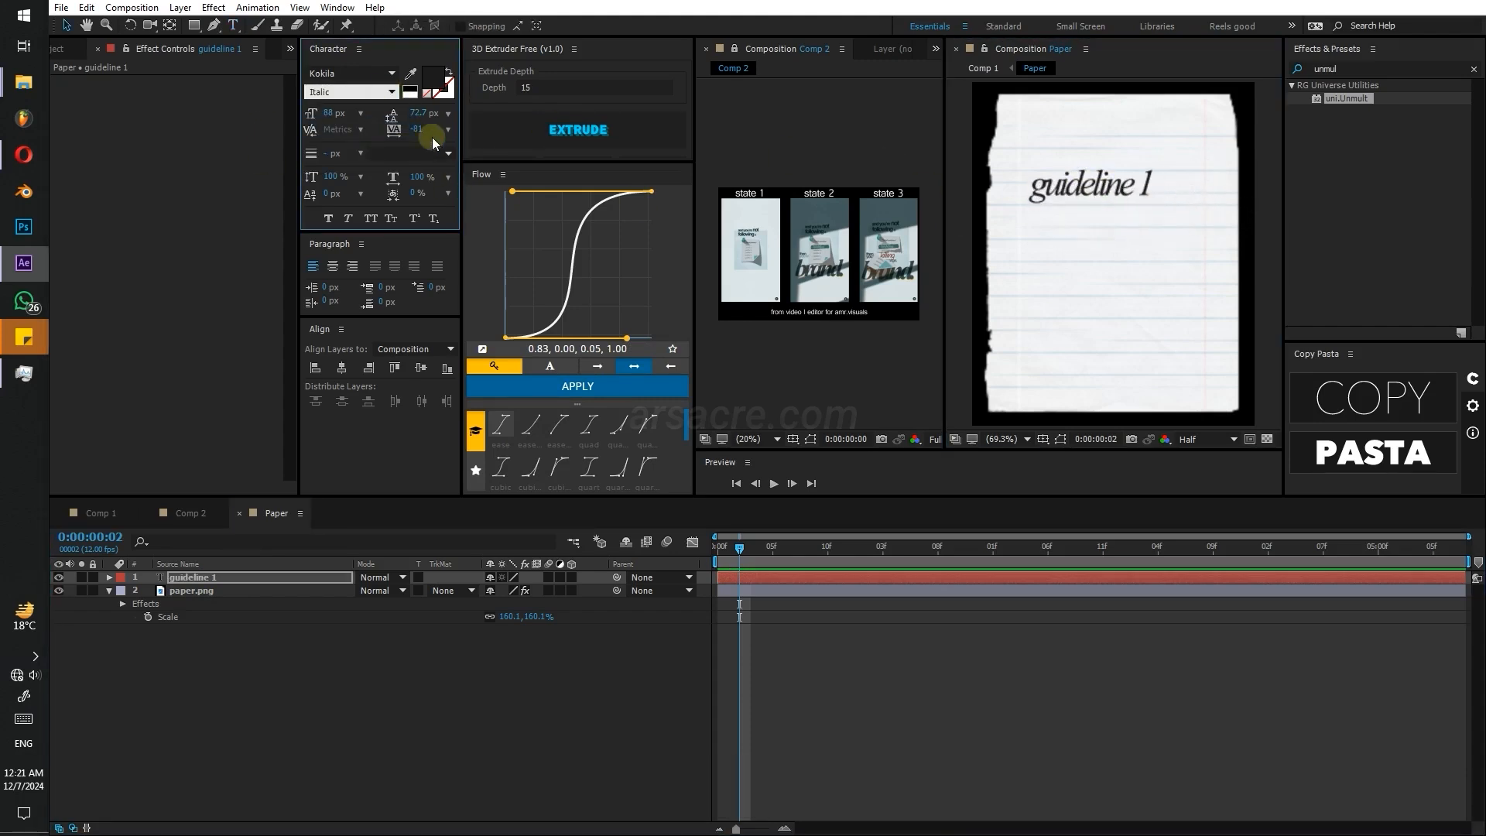
left_click(340, 116)
key("v")
- Duplicate the "guideline 1" text just below itself and change the copy to "guideline 2"
key("ctrl+d")
left_click_drag(1109, 203, 1108, 227)
key("ctrl+t")
left_click_drag(1159, 220, 1224, 225)
type("2v")
- Duplicate the guideline text further down the paper to add the lines "guideline 3" and "guideline 4"
key("ctrl+d")
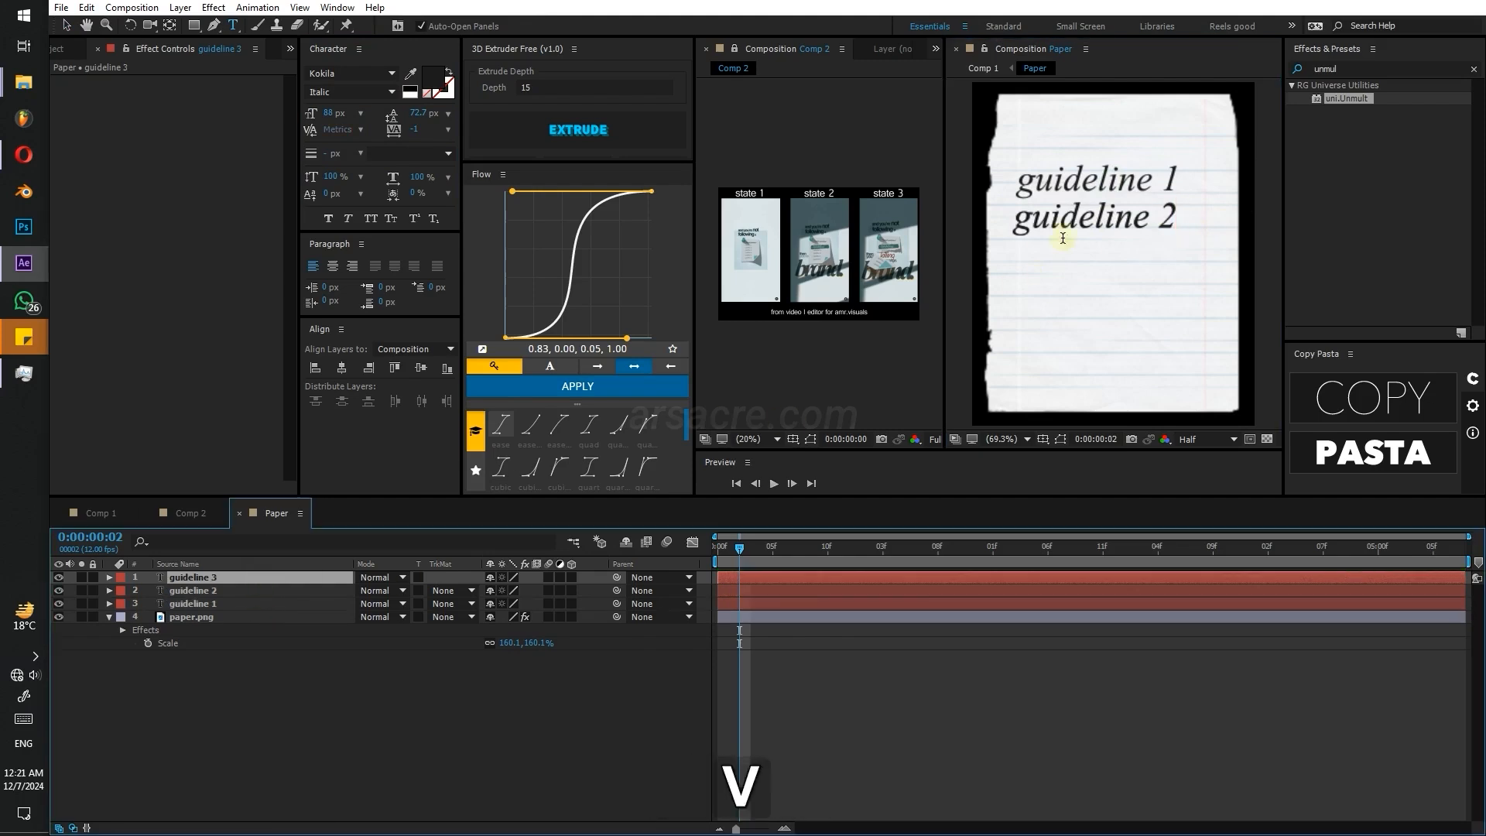
key("ctrl+t")
left_click_drag(1064, 232, 1124, 296)
key("ctrl+t")
left_click_drag(1154, 292, 1207, 296)
type("4")
- Duplicate the "guideline 4" text below itself and change the copy to "guideline 5"
key("ctrl+d")
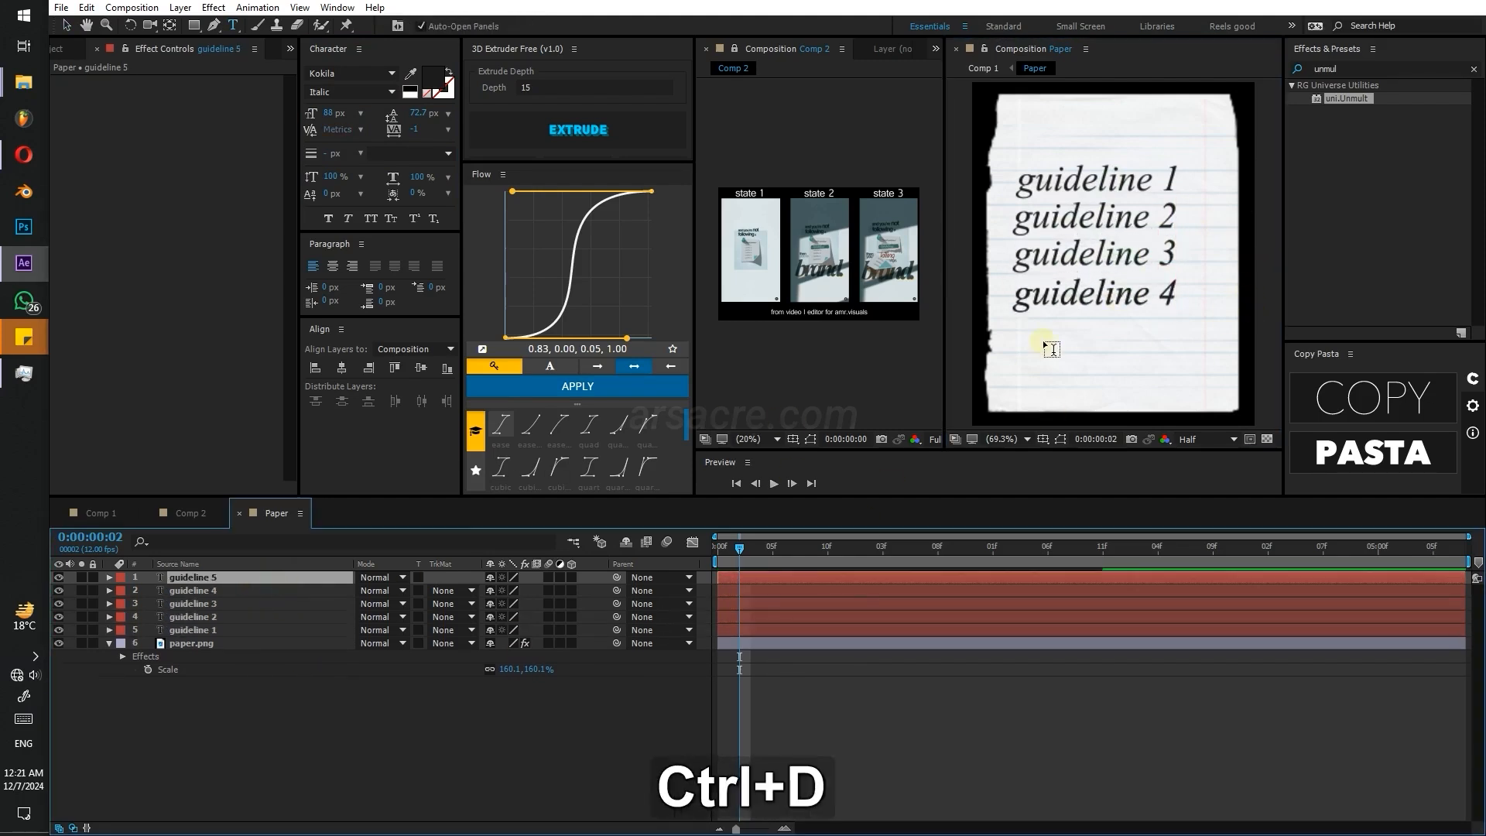
left_click_drag(1043, 301, 1042, 339)
key("ctrl+t")
left_click_drag(1154, 331, 1207, 334)
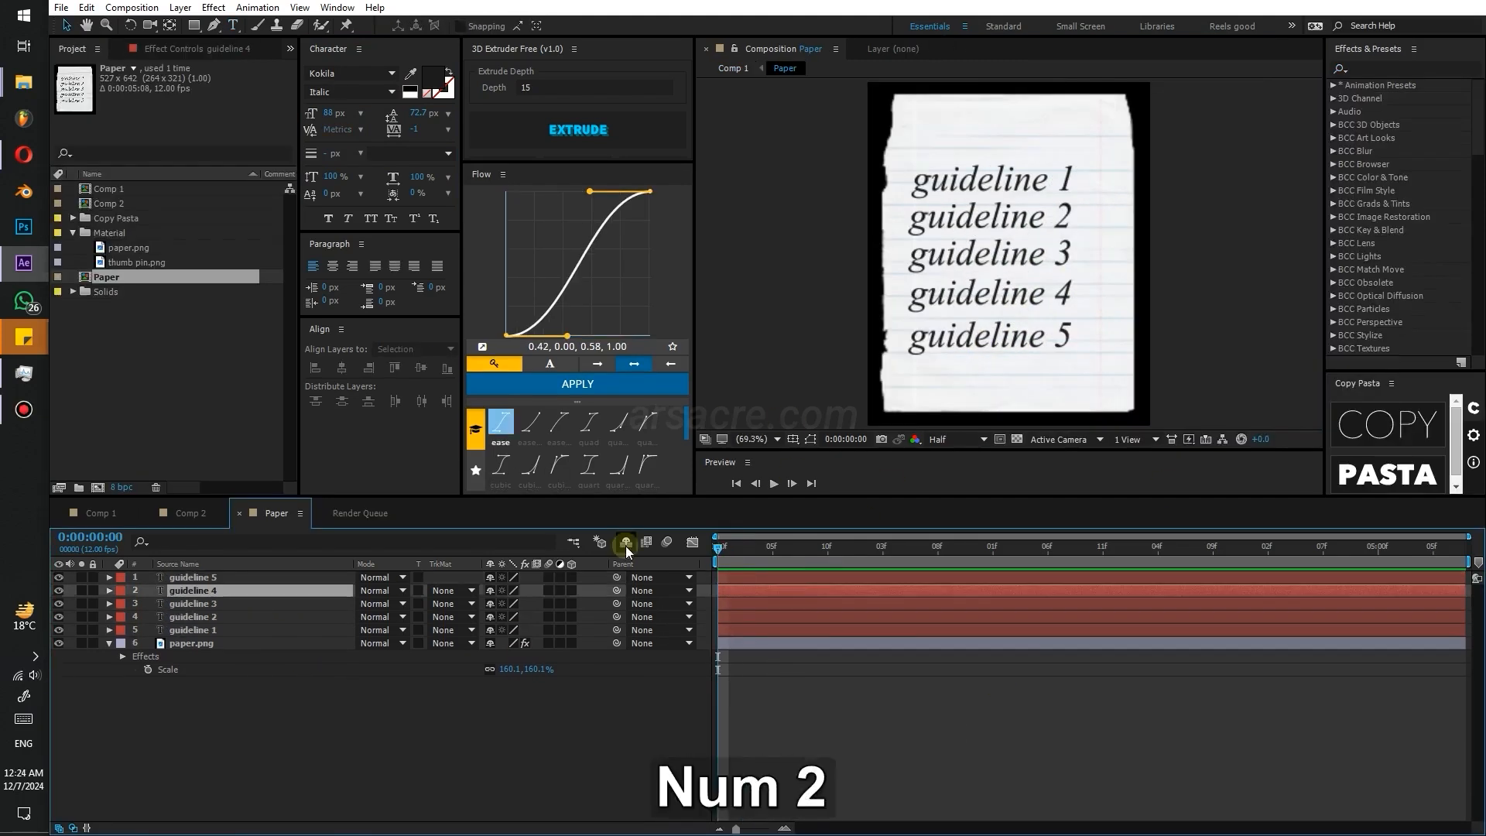
- Set all five guideline text layers to the Ink Free font at 53.5 px
left_click(206, 630)
left_click(205, 577, "shift")
left_click(340, 72)
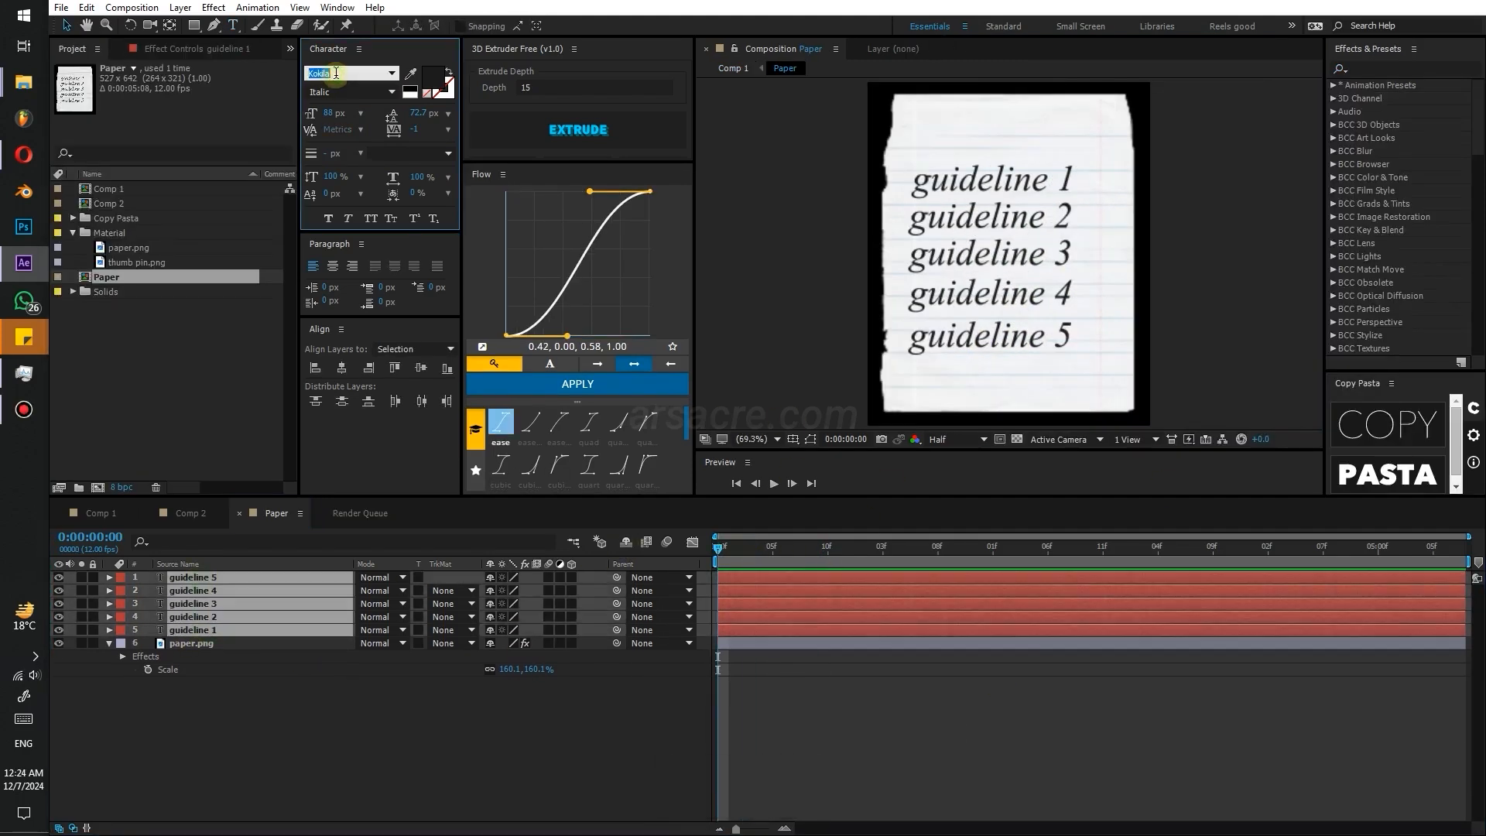
type("ink")
mouse_move(331, 113)
left_mouse_down()
mouse_move(154, 142)
mouse_move(185, 384)
left_mouse_up()
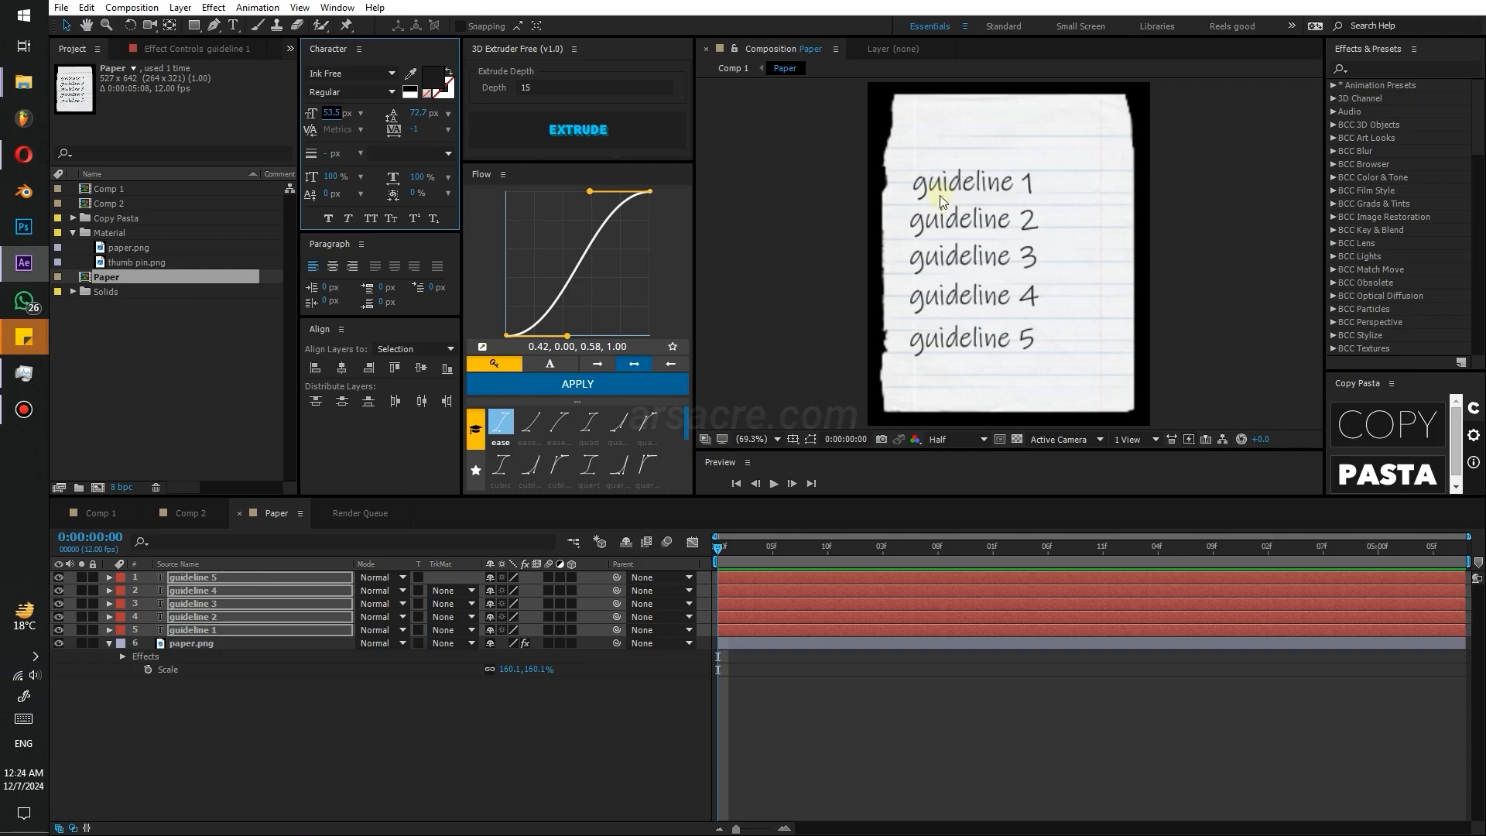
- Reposition the guideline lines individually so they spread out down the paper between the ruled lines
left_click(986, 132)
left_click_drag(940, 196, 955, 161)
left_click_drag(953, 200, 949, 206)
left_click(952, 287)
left_click_drag(955, 326, 950, 345)
left_click_drag(950, 289, 945, 298)
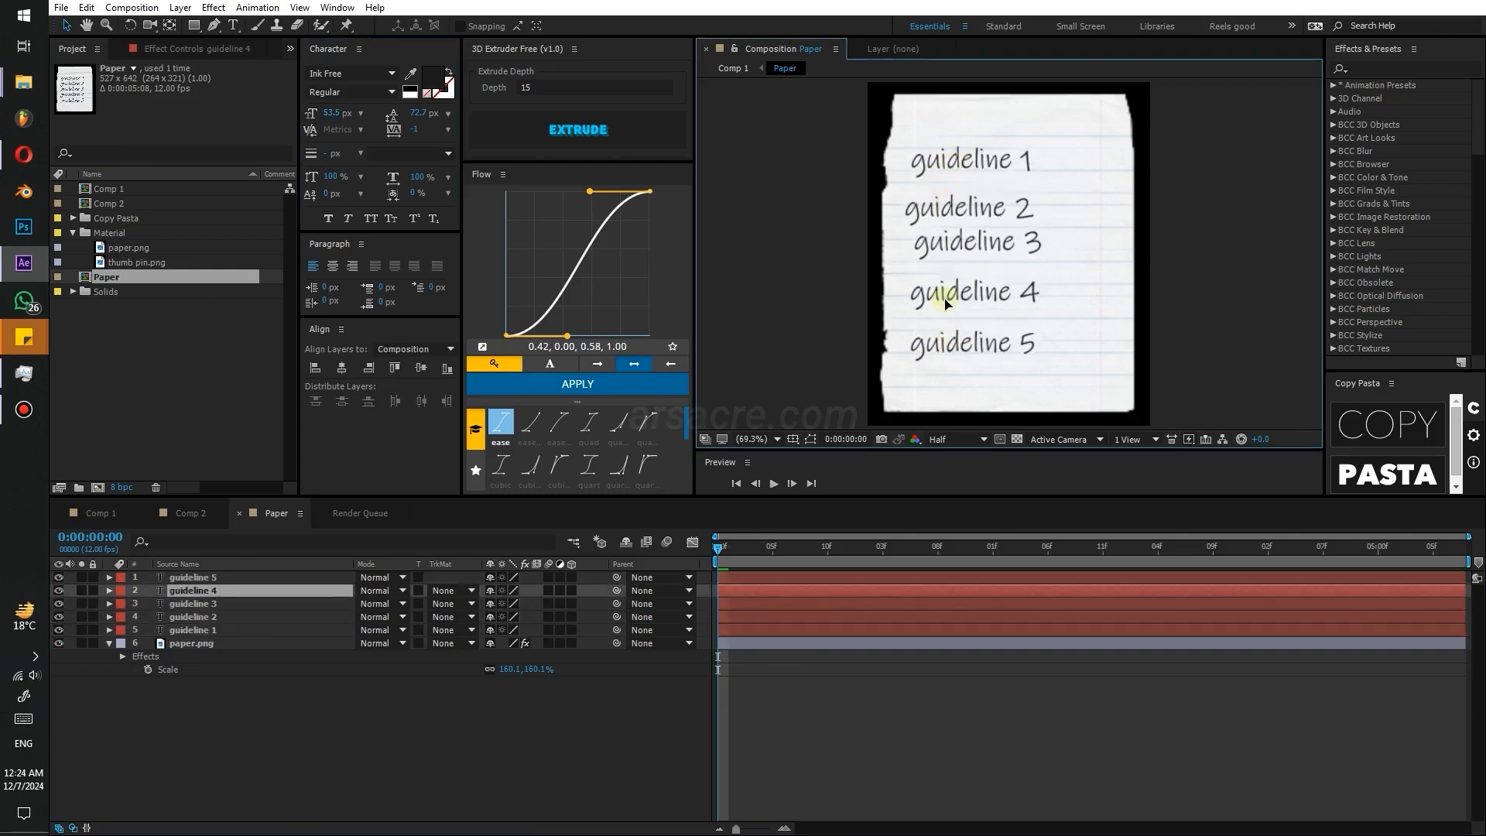
left_click_drag(963, 242, 959, 258)
- Select all five guideline layers and shift them together slightly right and down on the paper
left_click(766, 630)
left_click(766, 577, "shift")
left_click_drag(925, 321, 942, 325)
left_click(840, 723)
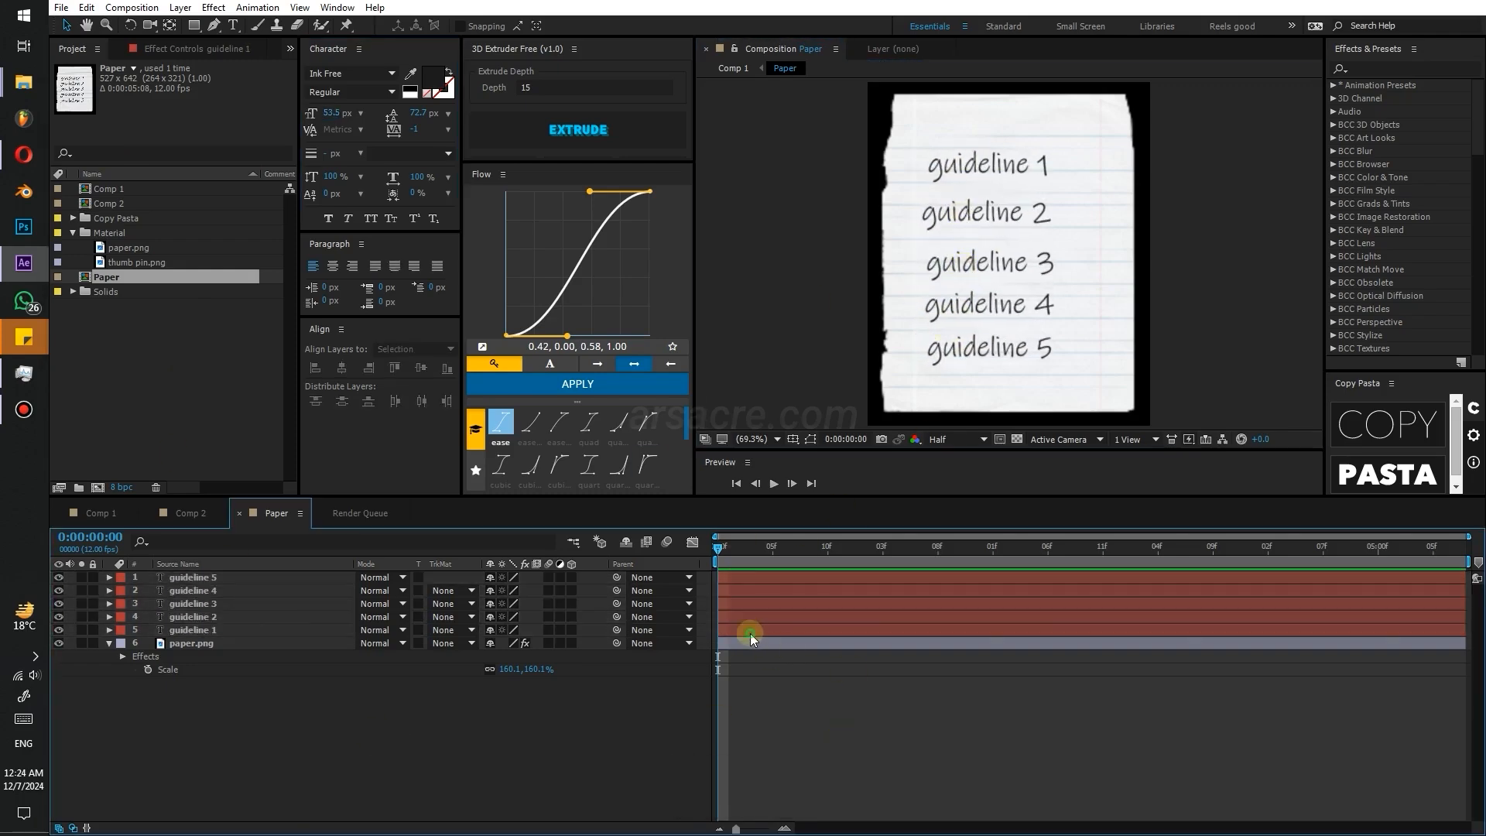
- Duplicate the "guideline 1" layer and change the copy's text to "course contents"
left_click(749, 633)
key("ctrl+d")
double_click(318, 630)
double_click(219, 644)
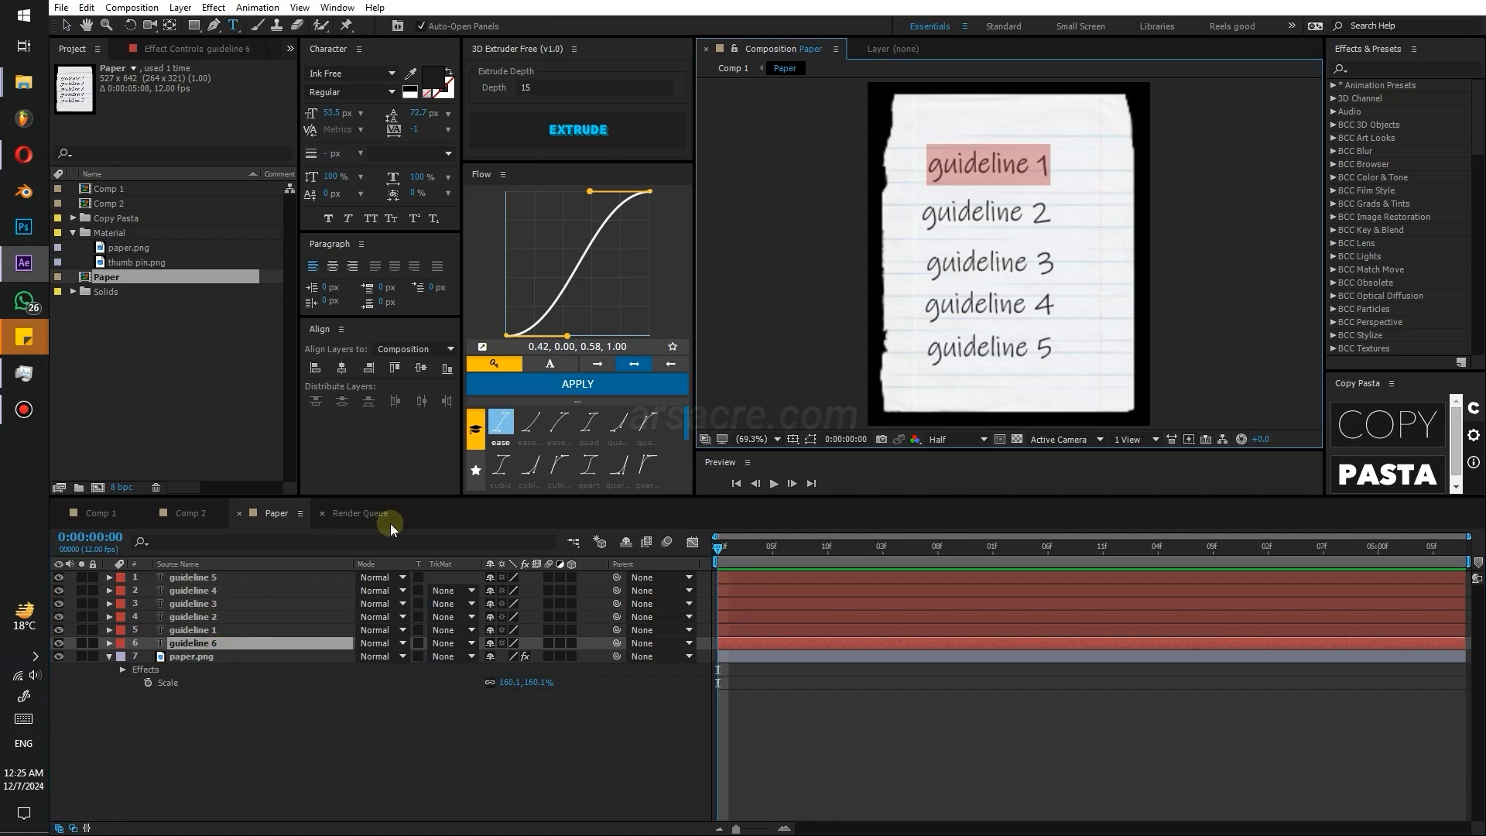
type("course contents")
- Style "course contents" as 36 px faux bold italic with -25 tracking and place it as a heading above "guideline 1"
left_click(350, 91)
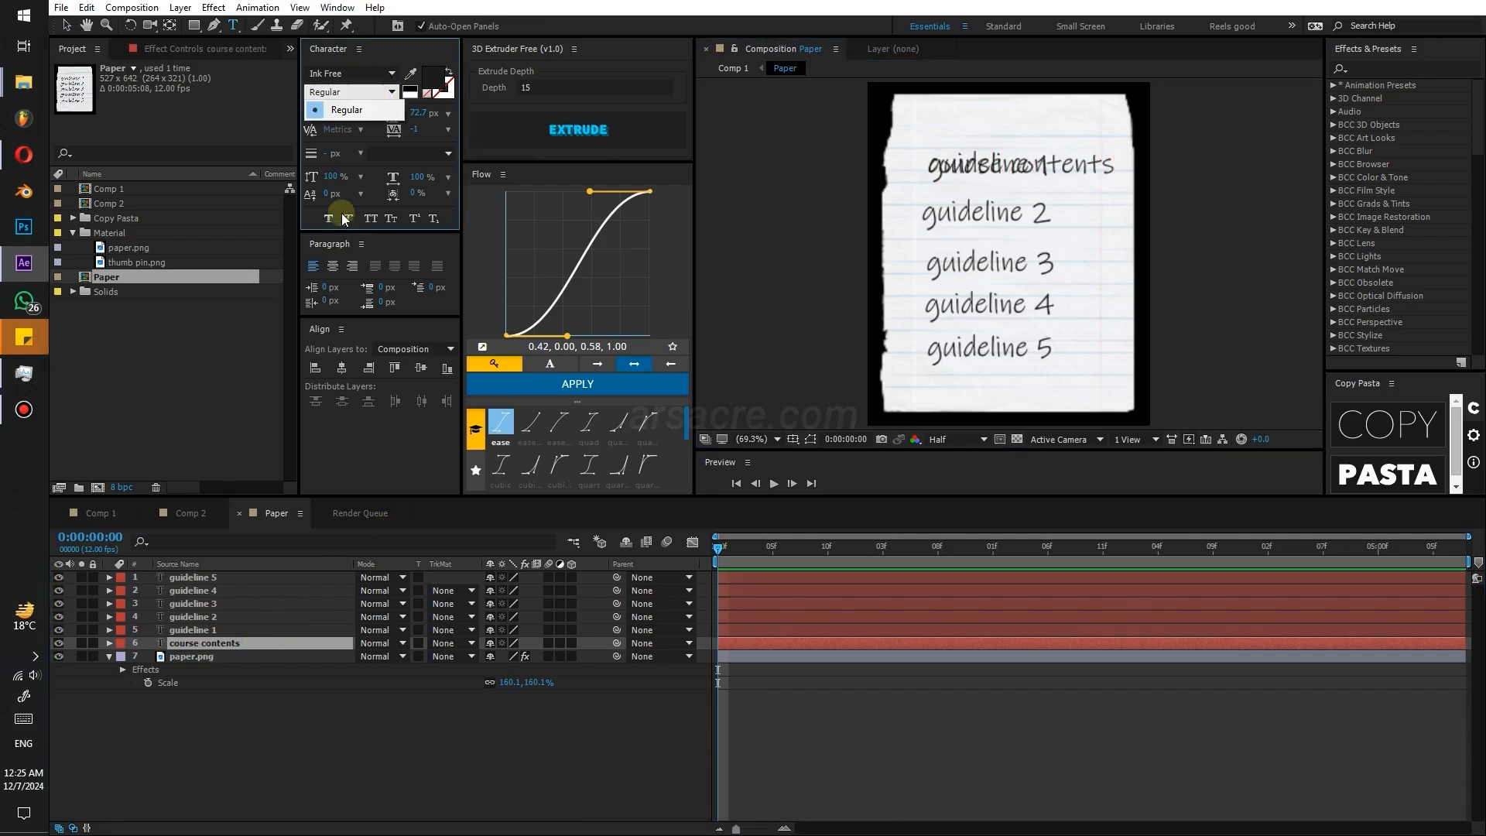
key("v")
key("v")
key("v")
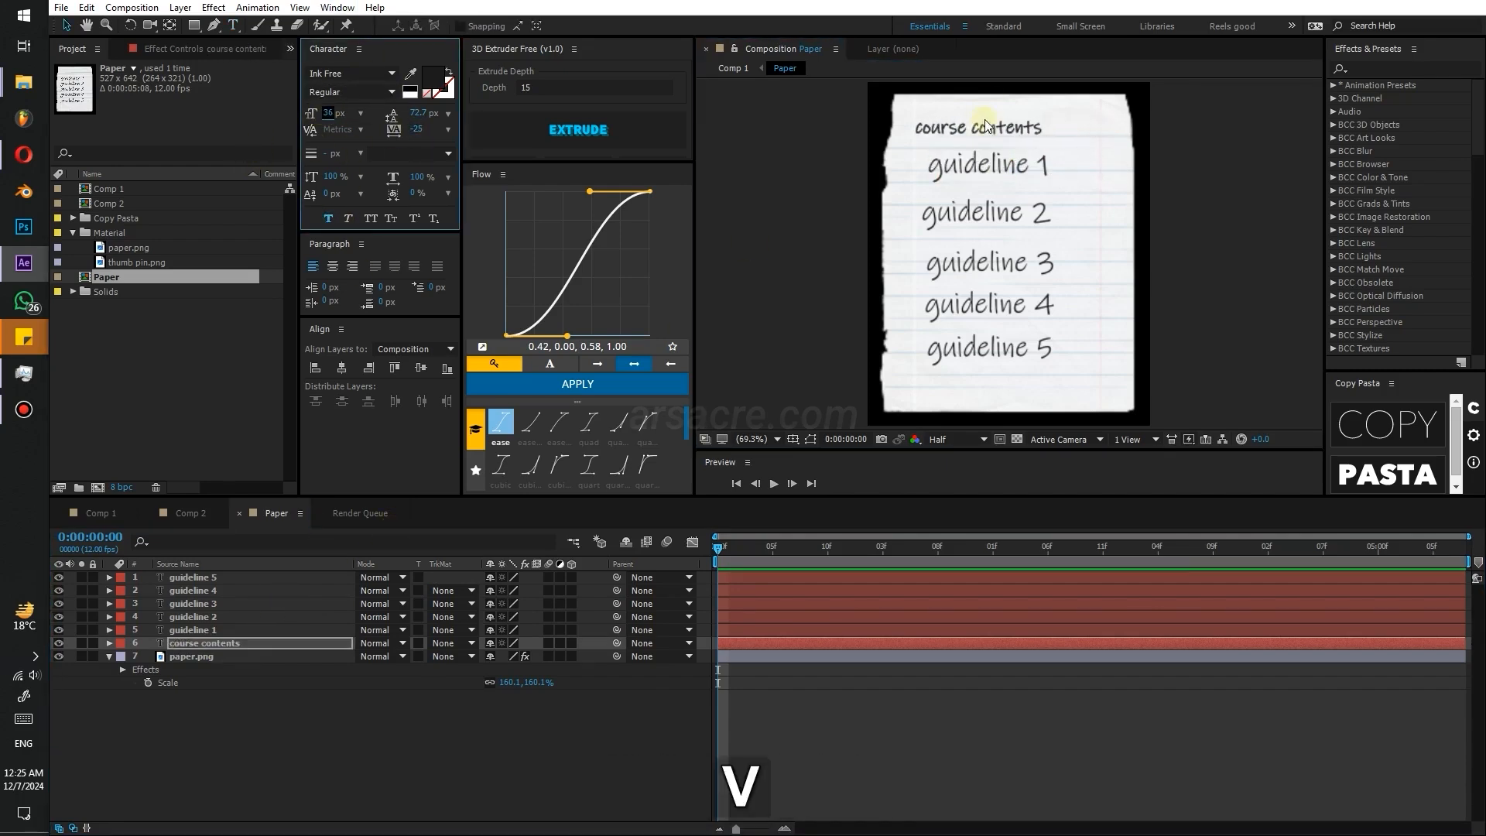
- Draw a long red rectangle covering the "guideline 2" line and set its stroke width to 0 px
left_click(194, 25)
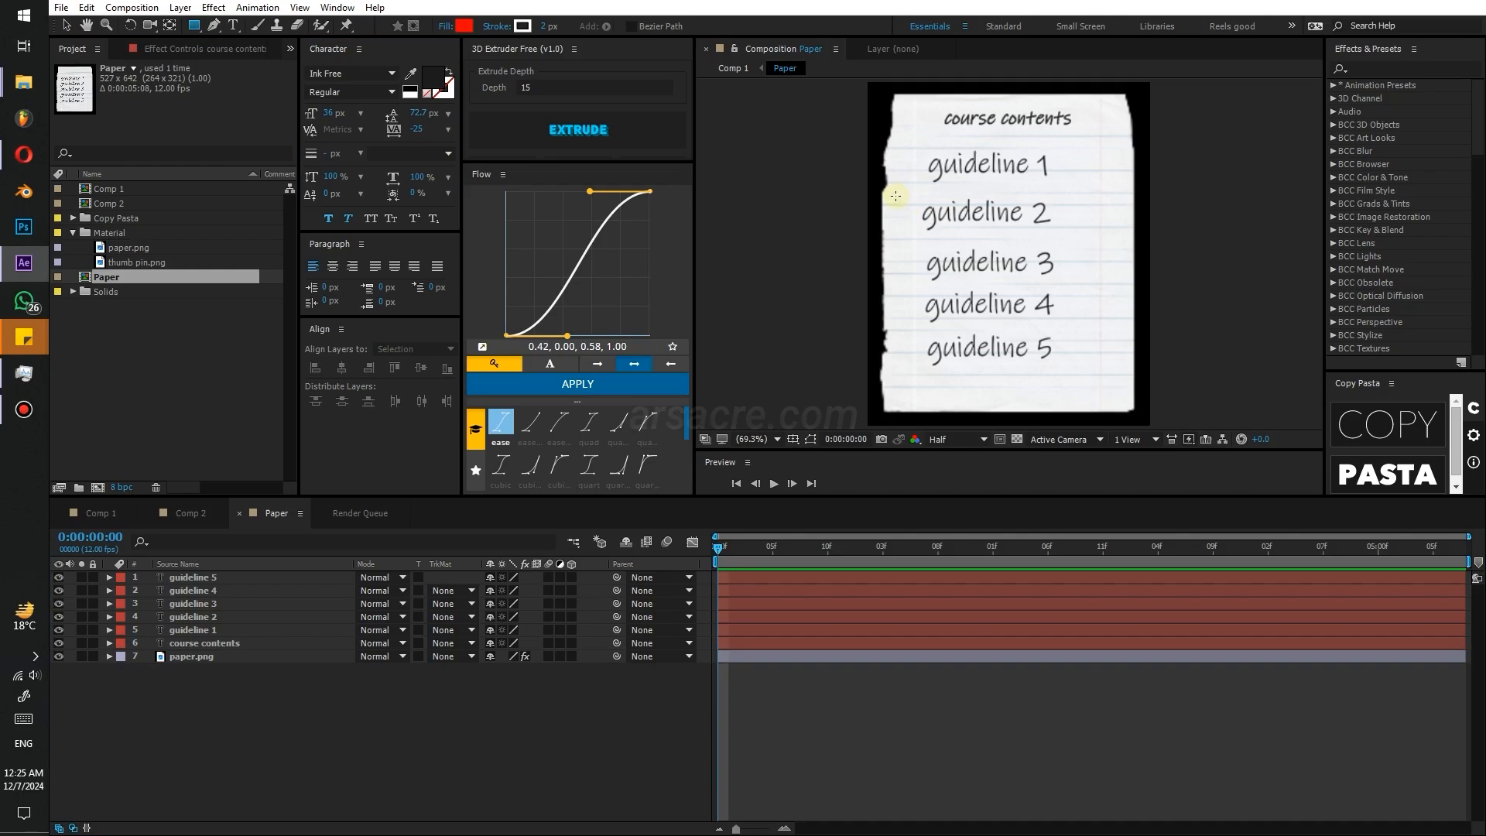
mouse_move(896, 196)
left_mouse_down()
mouse_move(974, 228)
mouse_move(1117, 228)
mouse_move(1079, 223)
left_mouse_up()
key("v")
left_click_drag(672, 28, 577, 45)
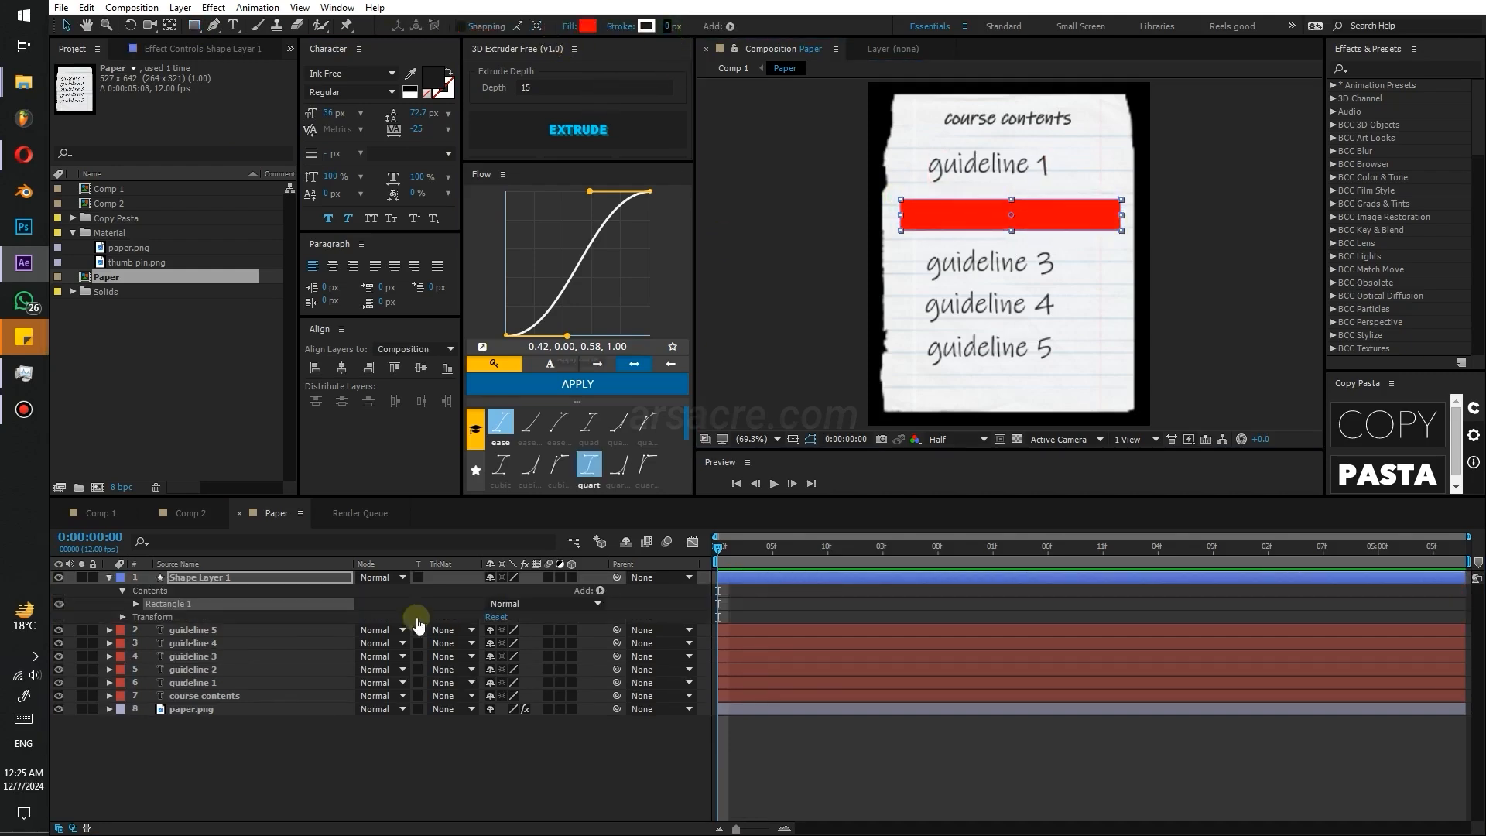
- Add a 100% Scale keyframe to the red rectangle just past 2 seconds and unlink its scale proportions
left_click(221, 600)
left_click(145, 580)
key("s")
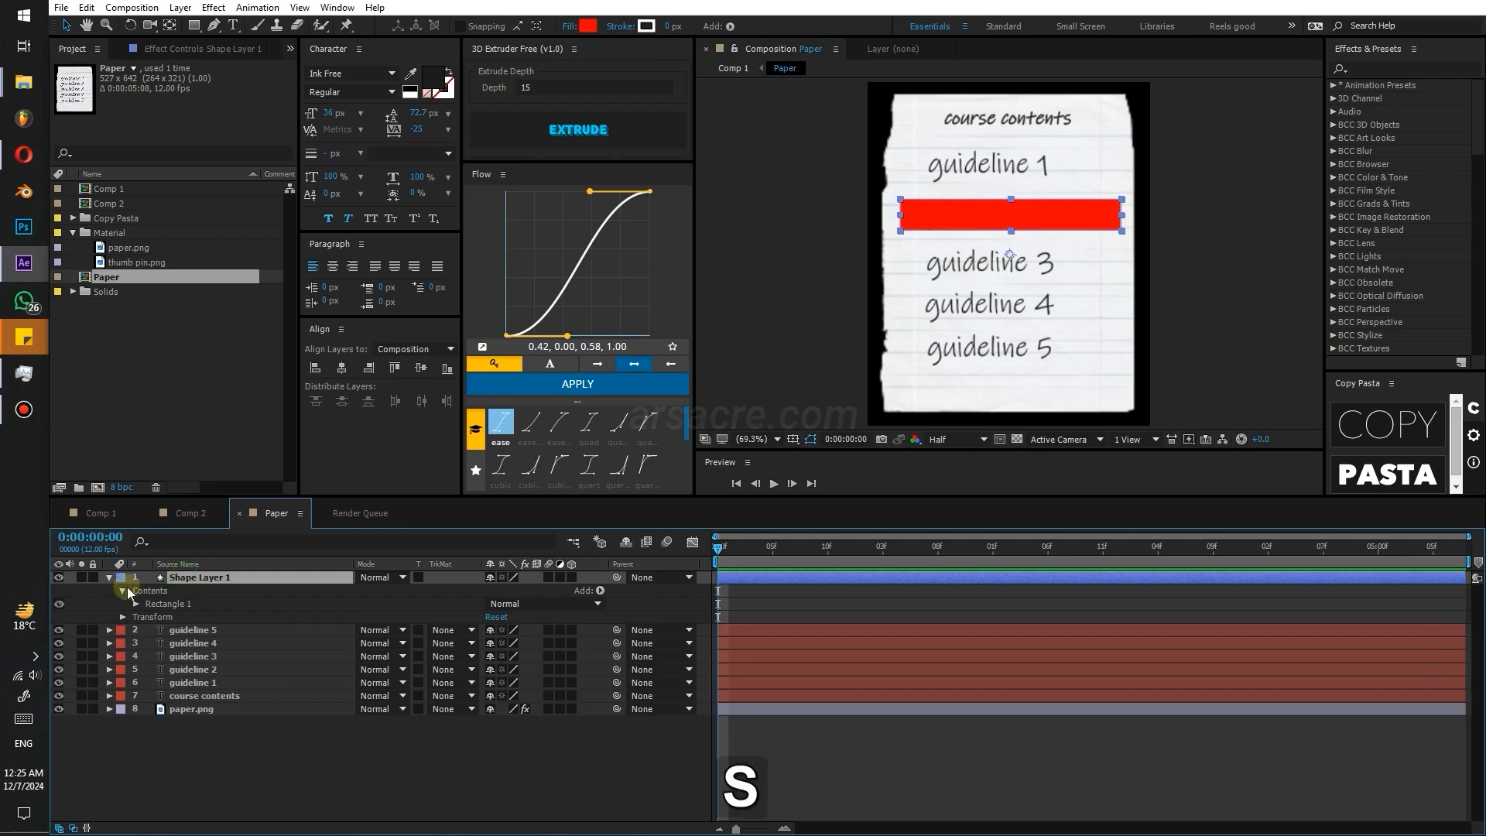
left_click(147, 589)
left_click(719, 591)
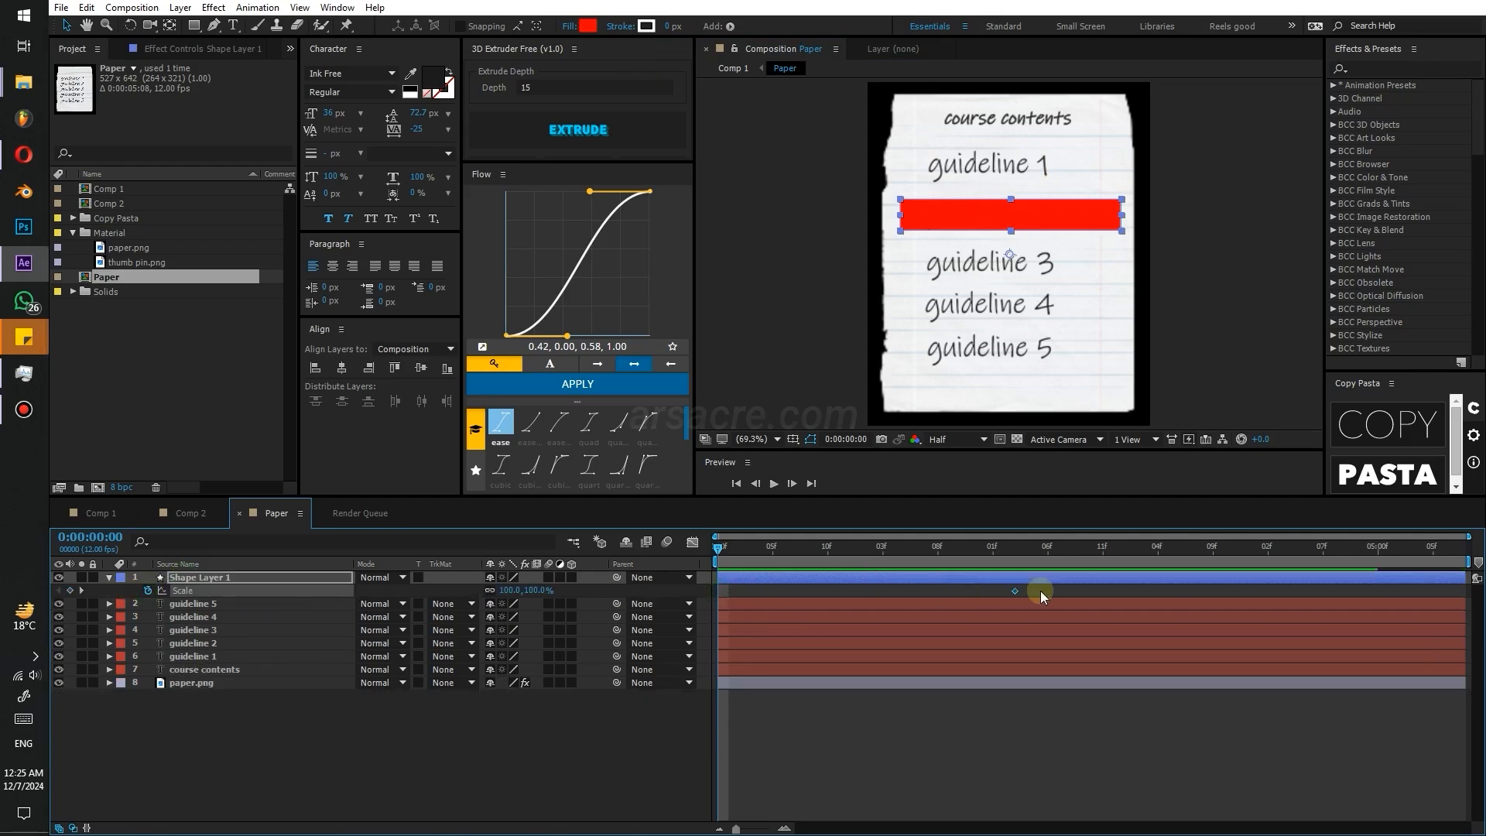
left_click(490, 589)
left_click_drag(506, 590, 432, 590)
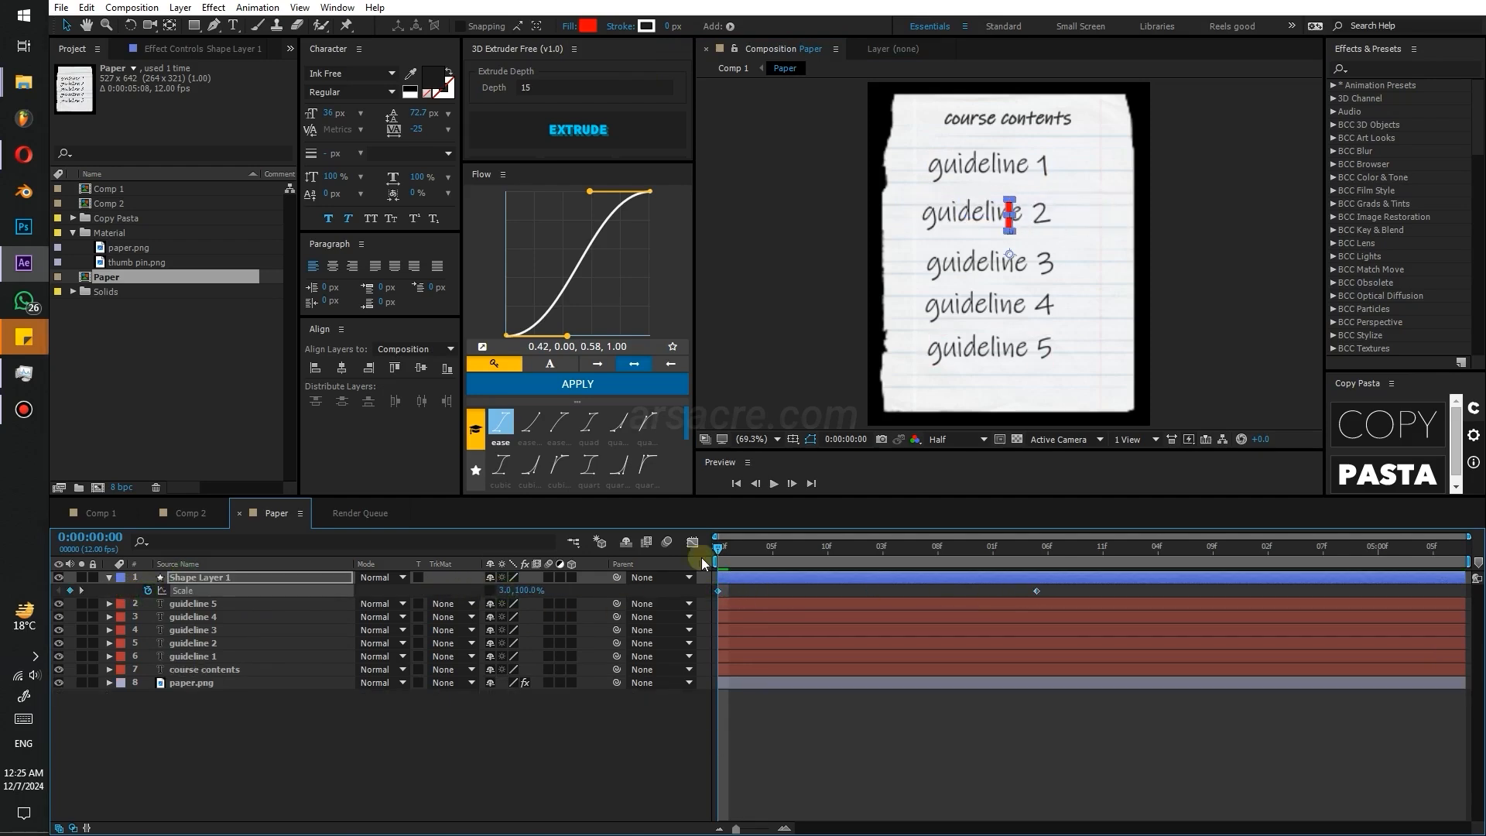
key("ctrl+z")
key("ctrl+z")
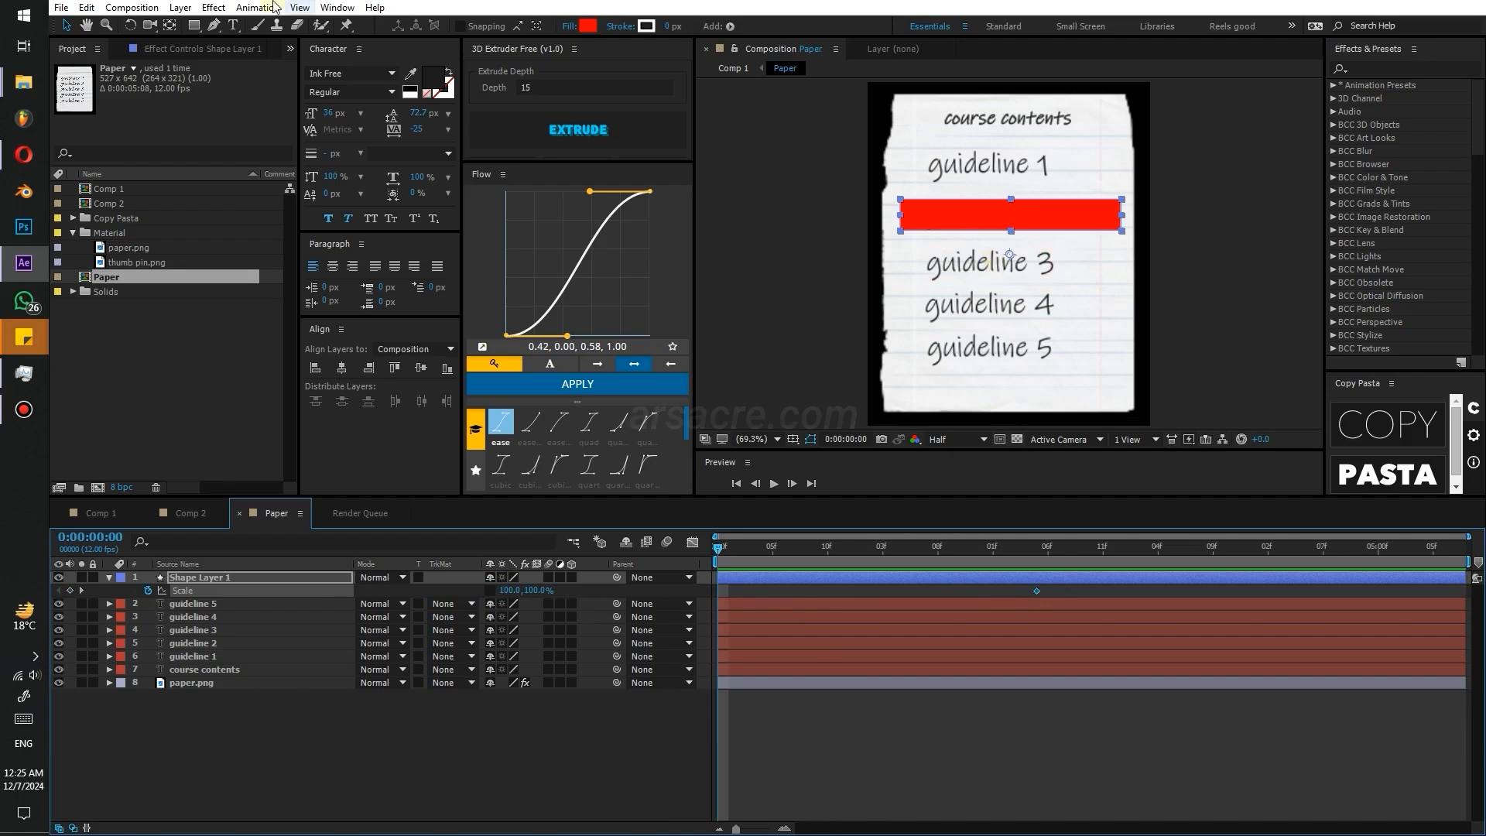
- Move the red rectangle's anchor point to the middle of its left edge
left_click(169, 26)
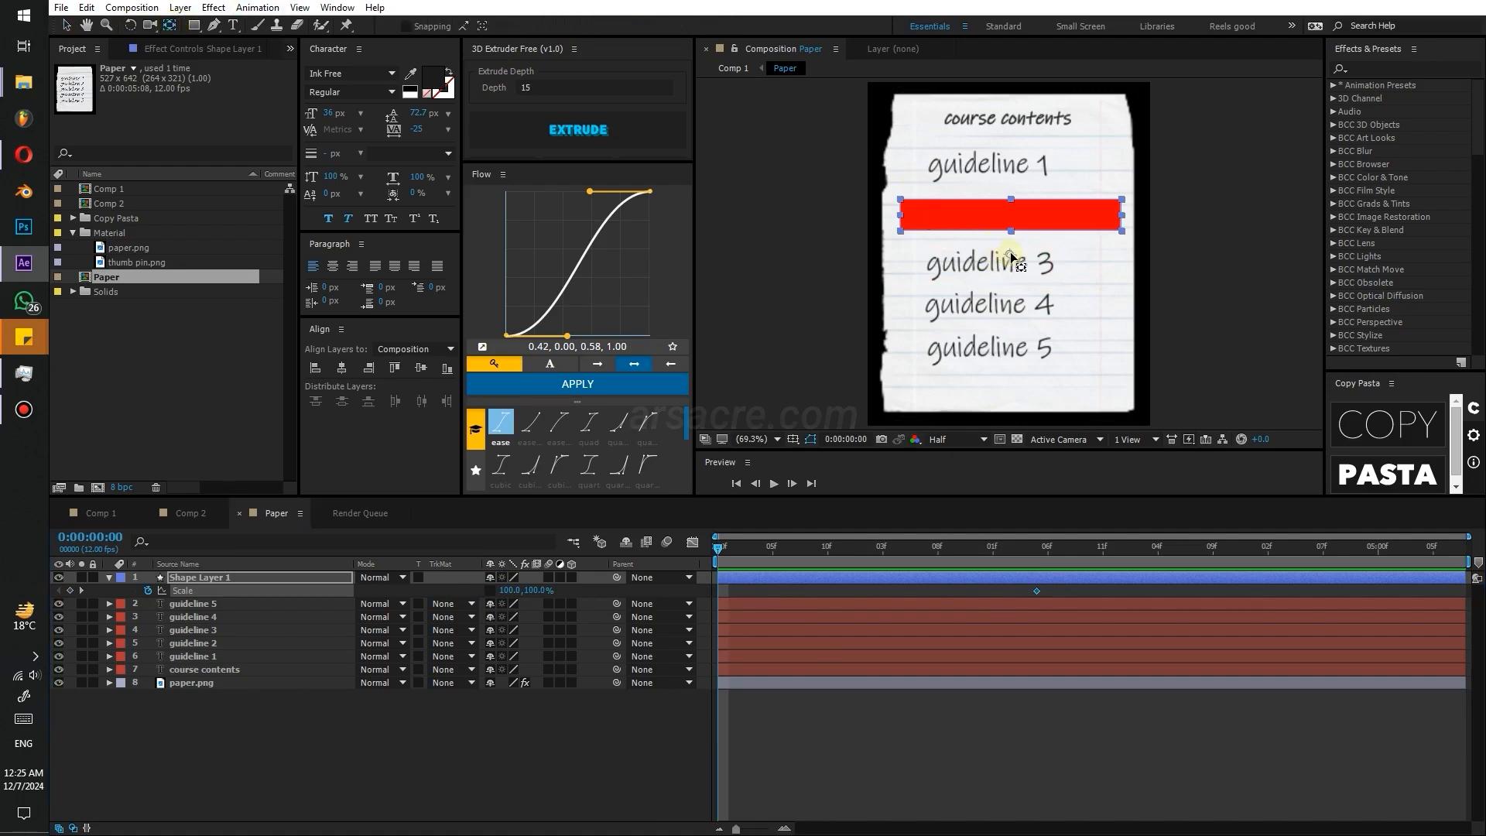
left_click(981, 247)
key("ctrl")
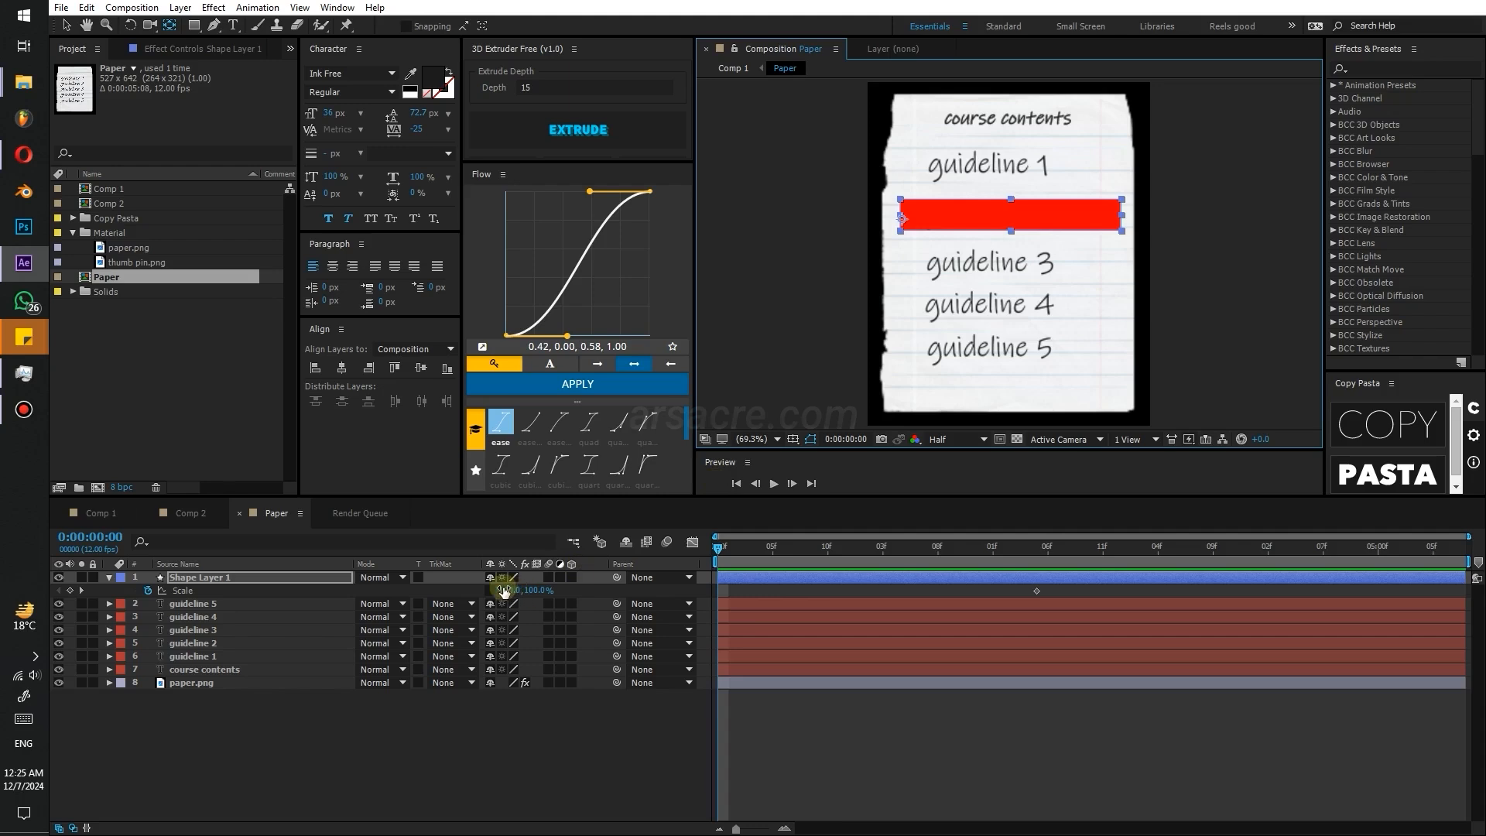
- Set the red rectangle's horizontal scale to 0% at the first frame, keeping the height at 100%
left_click_drag(504, 592, 326, 613)
key("ctrl")
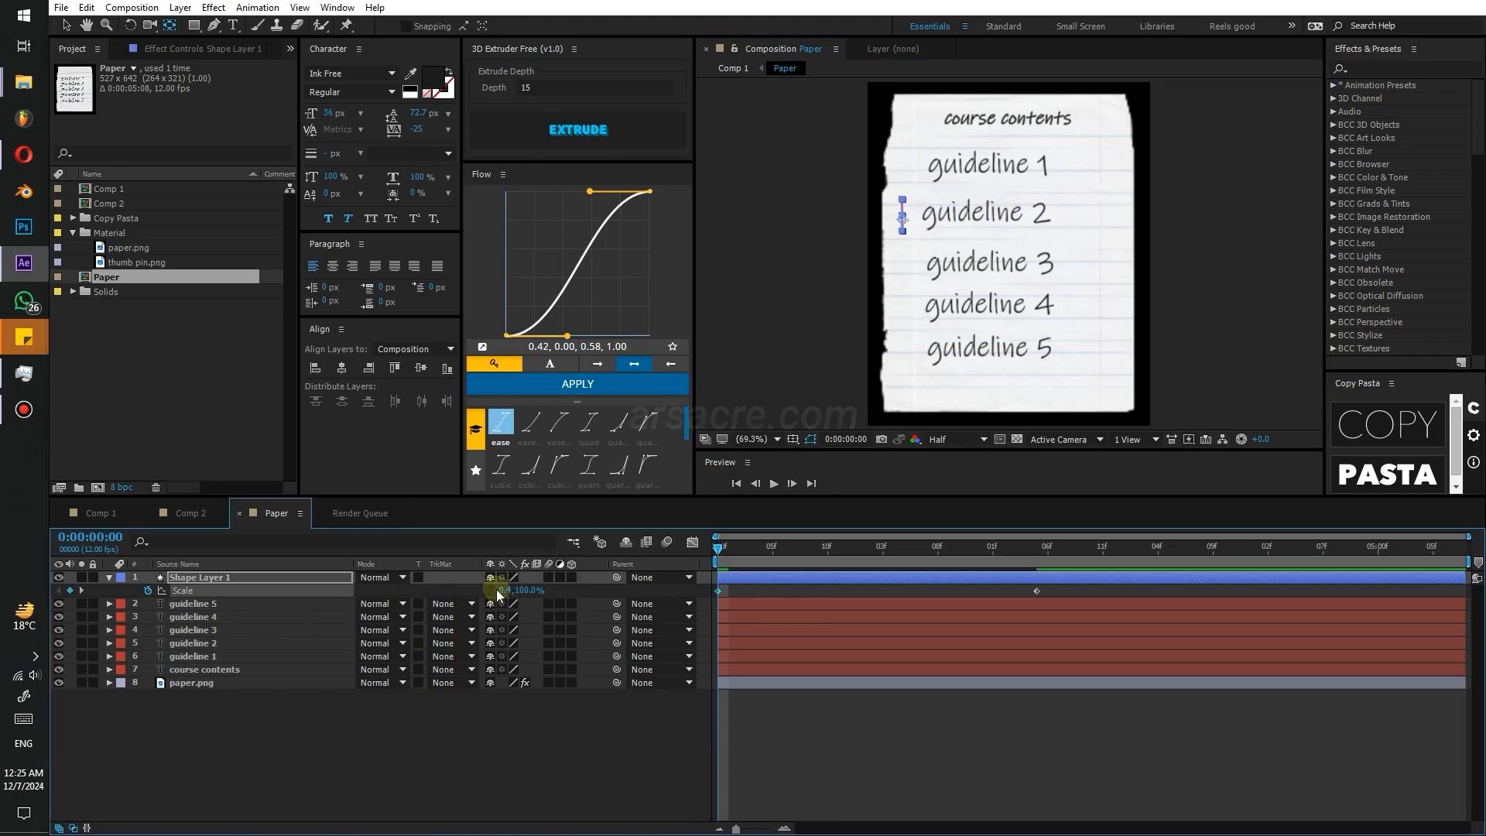
type("0")
left_click(509, 748)
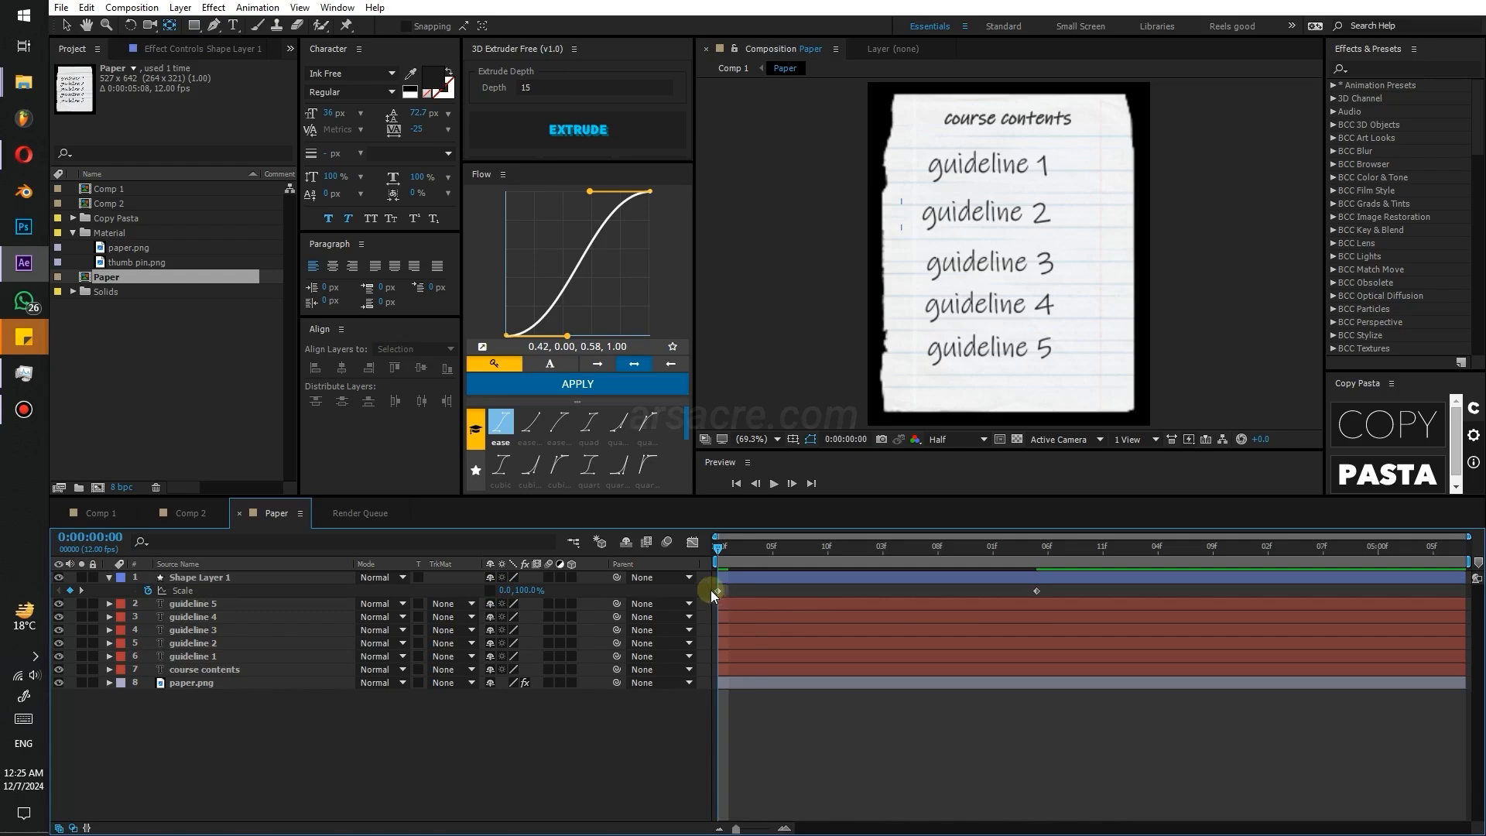
- Ease both Scale keyframes with the Flow curve 0.66, 0.00, 0.07, 1.00 and preview the rectangle's growth
left_click_drag(711, 589, 1071, 610)
left_click_drag(567, 335, 587, 341)
left_click_drag(593, 192, 516, 192)
left_click(560, 391)
key("space")
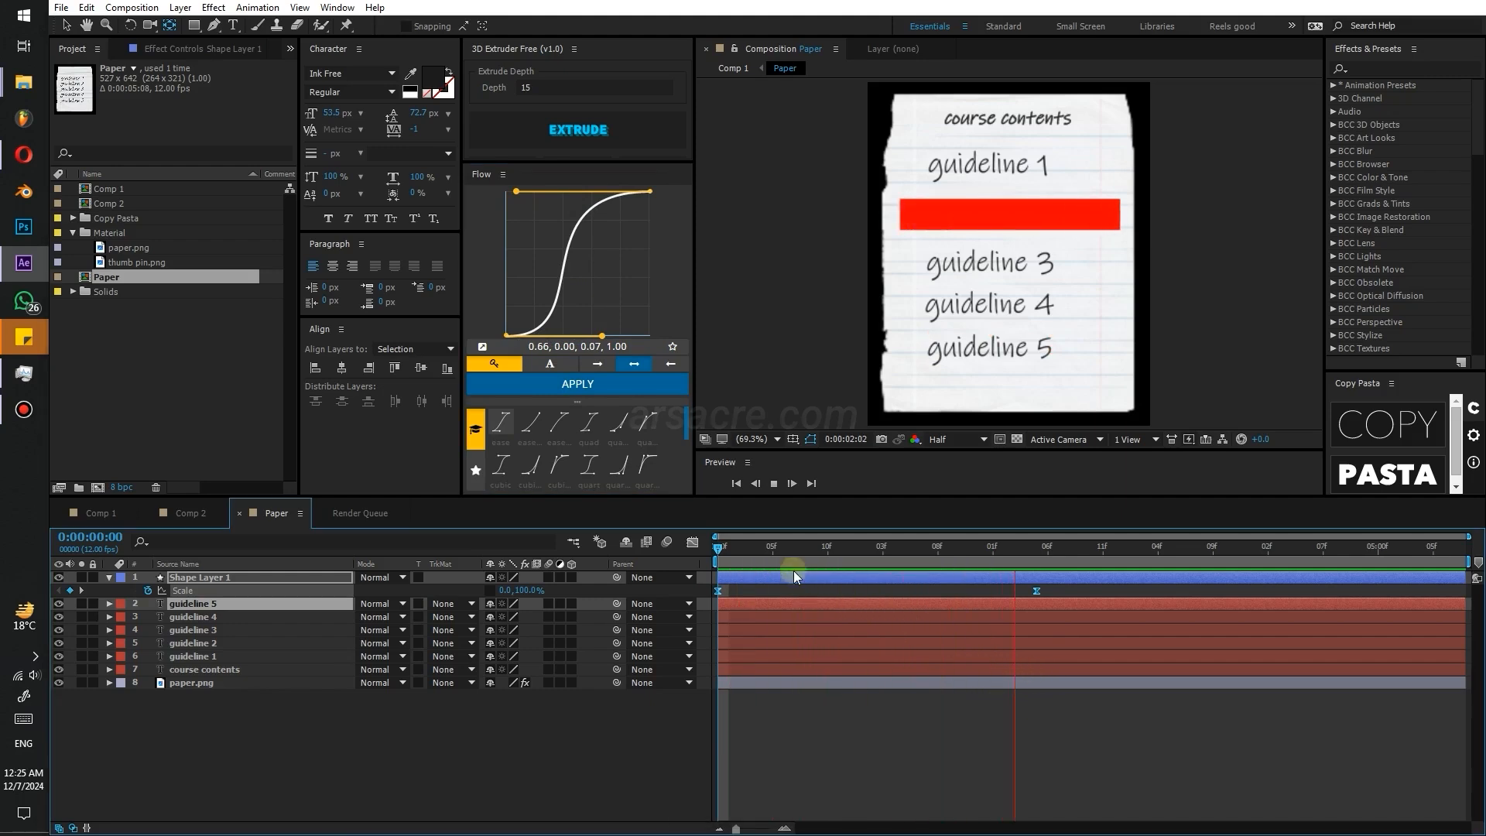
key("space")
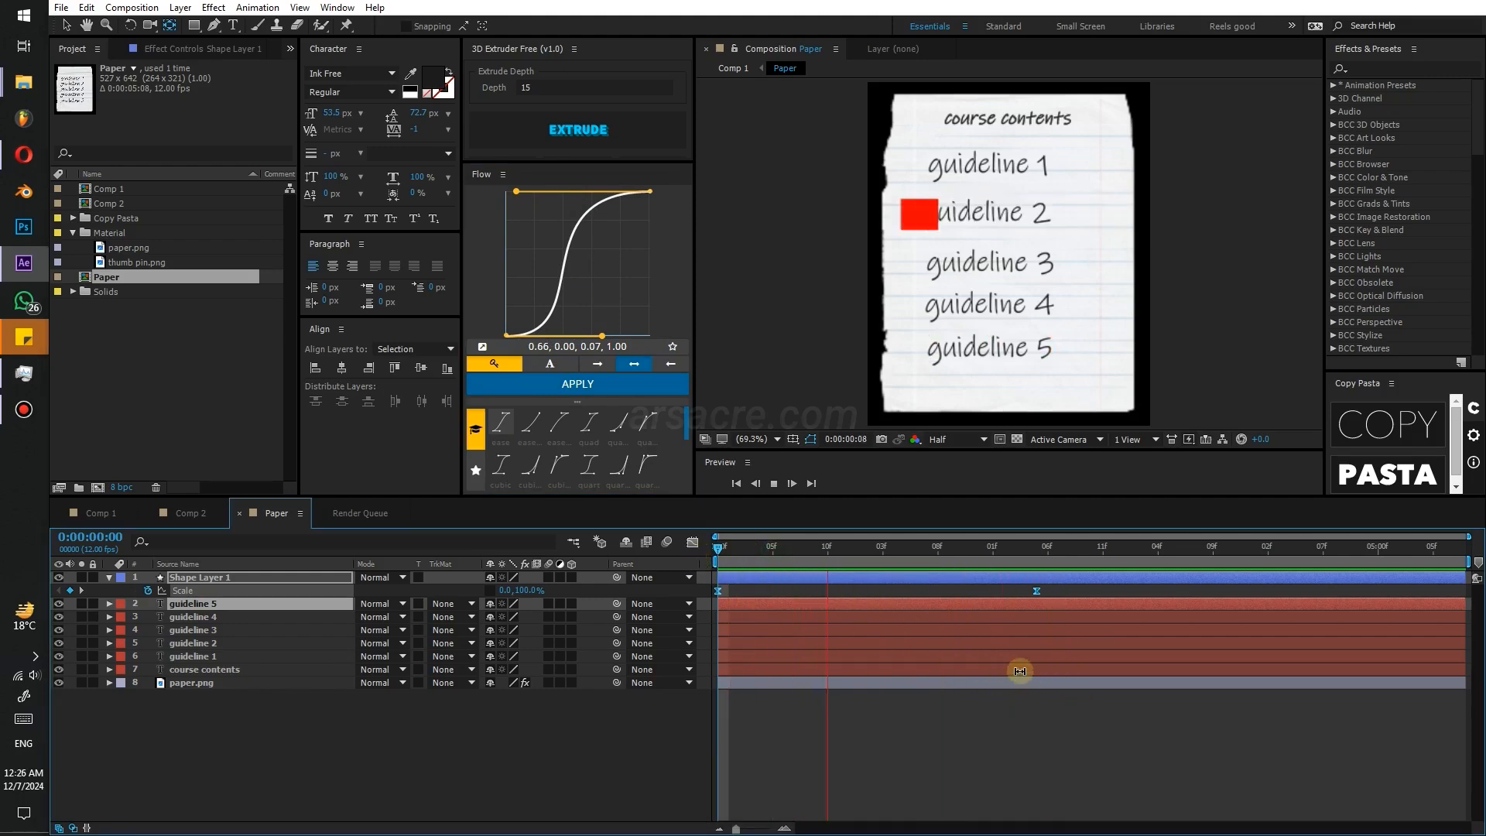
- Apply the Distort Twirl effect to the red rectangle, with the playhead at 0:00:02:01
left_click_drag(789, 555, 993, 569)
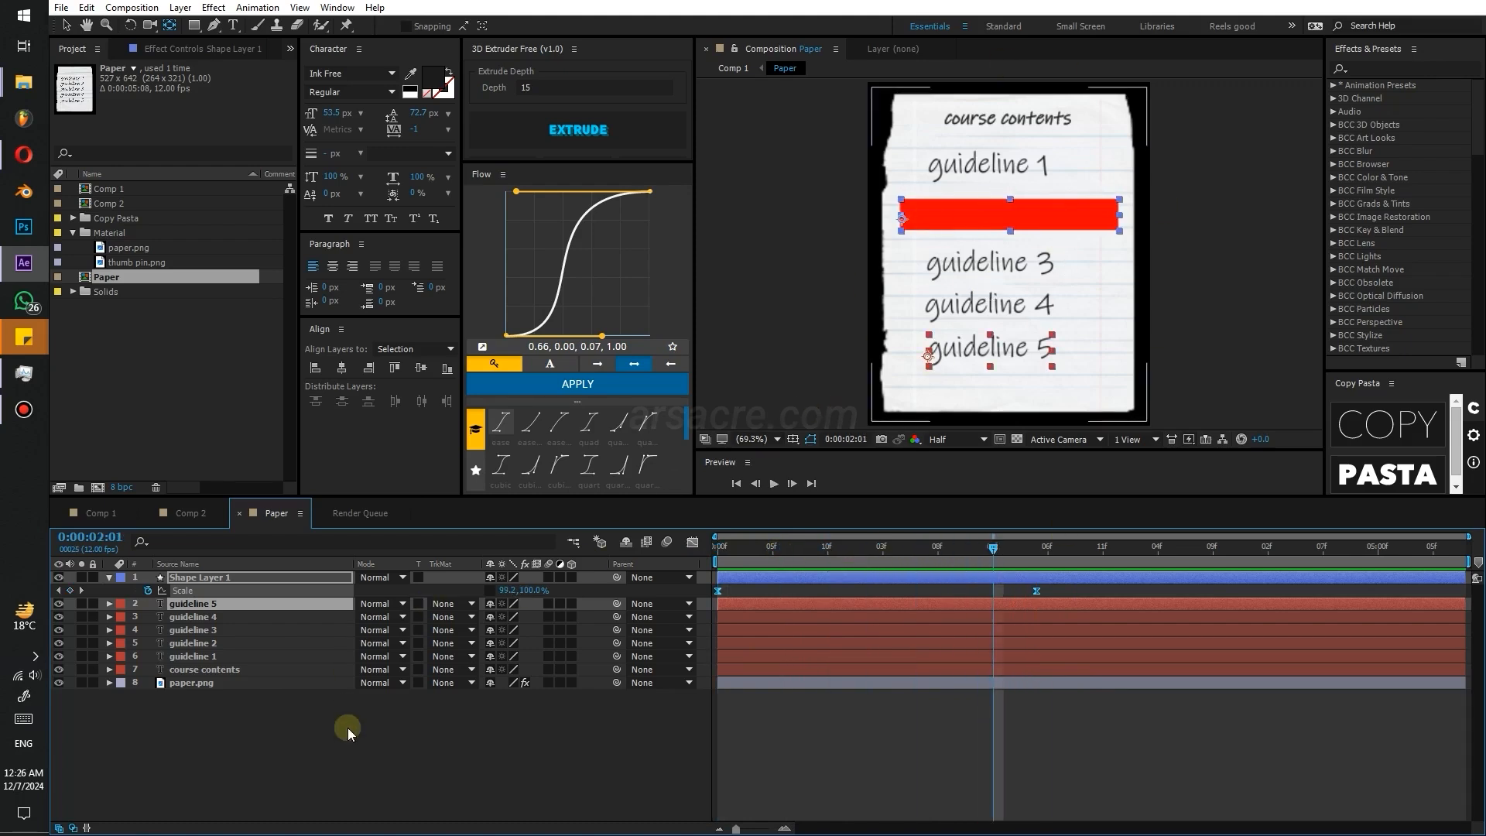
left_click(239, 576)
left_click(1370, 64)
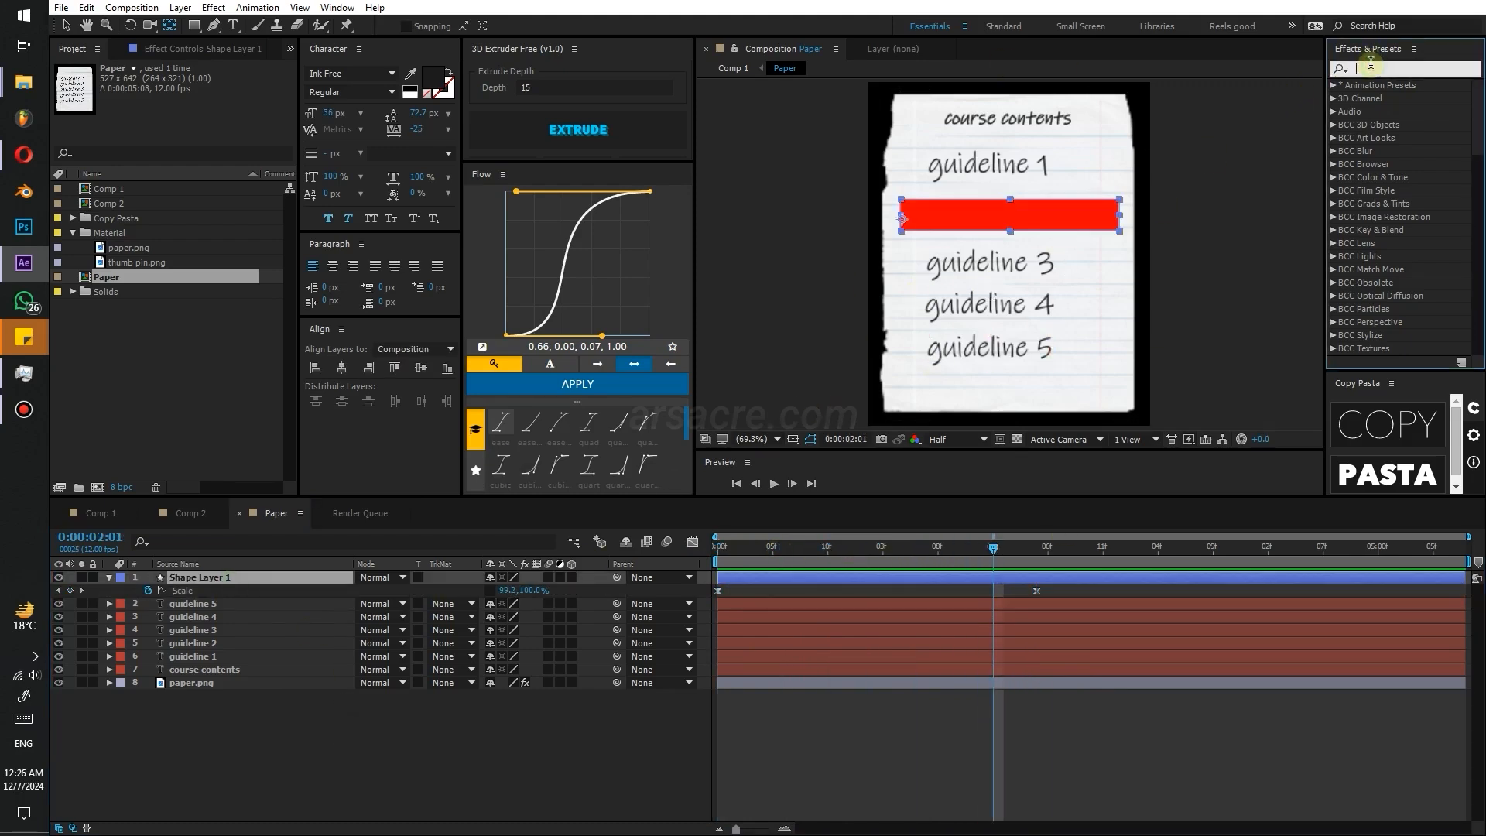
type("twir")
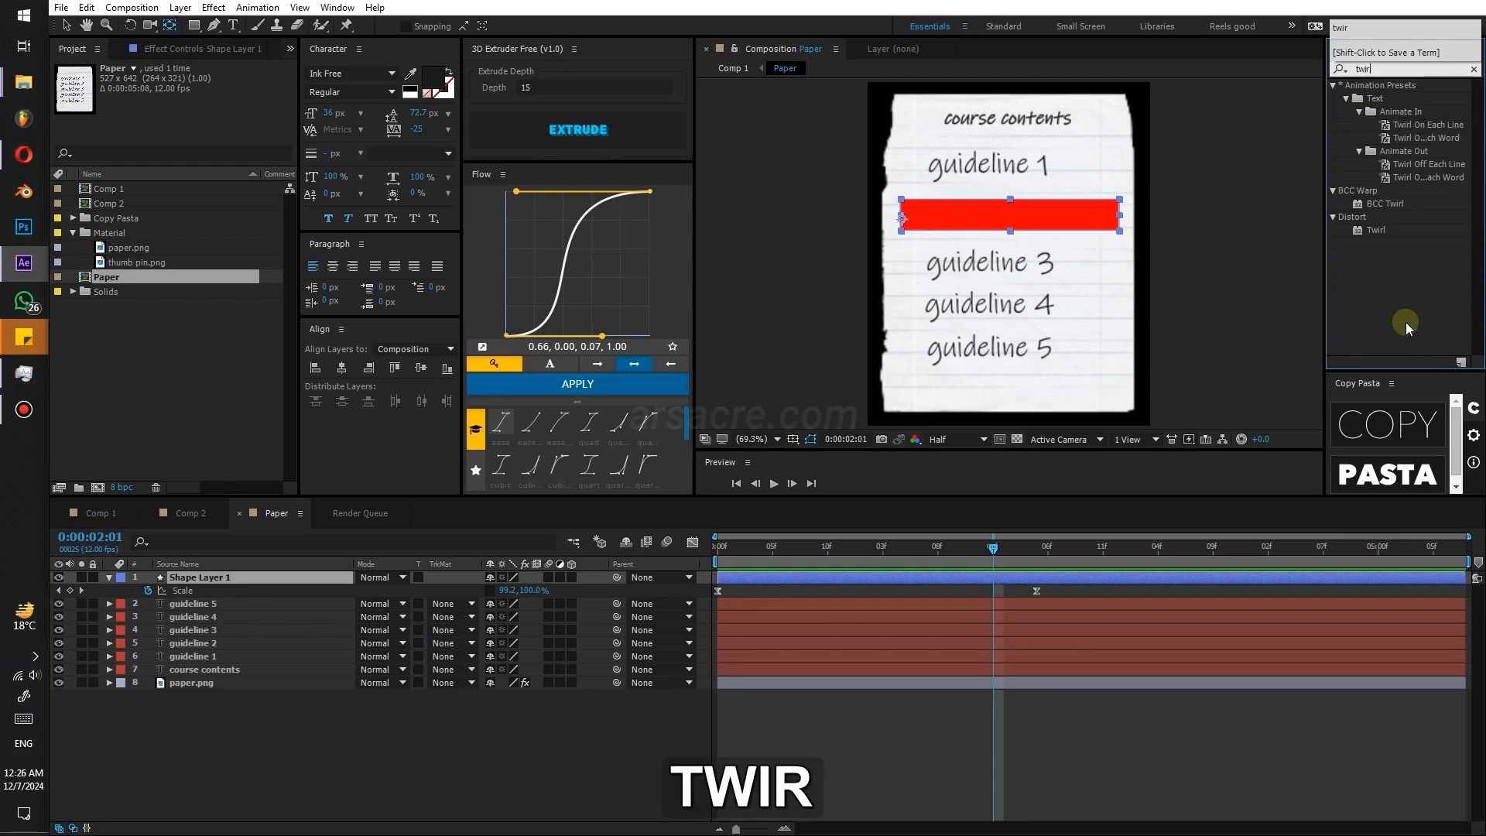
left_click_drag(1380, 231, 1042, 210)
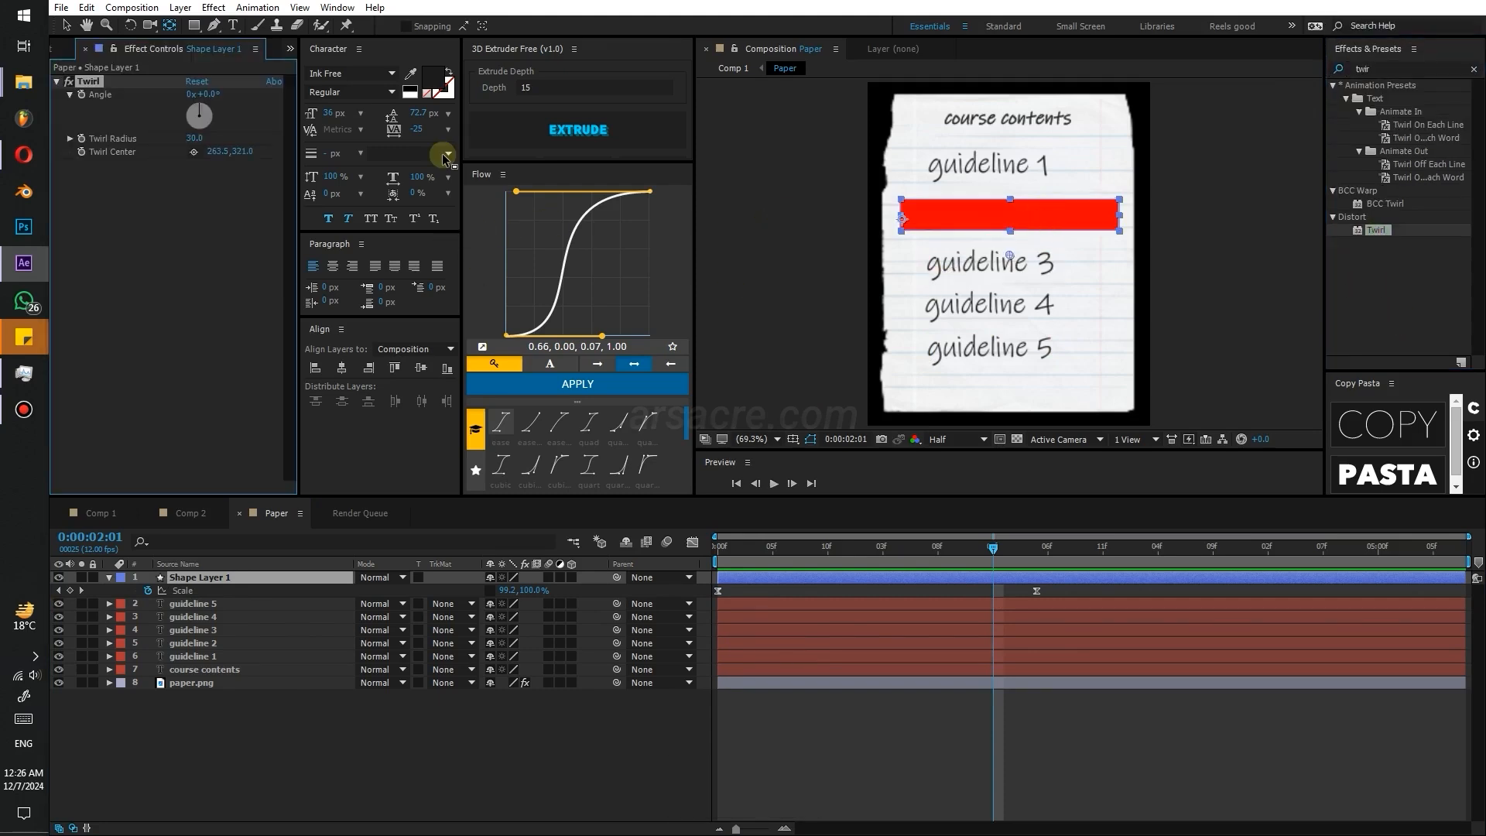
left_click(228, 189)
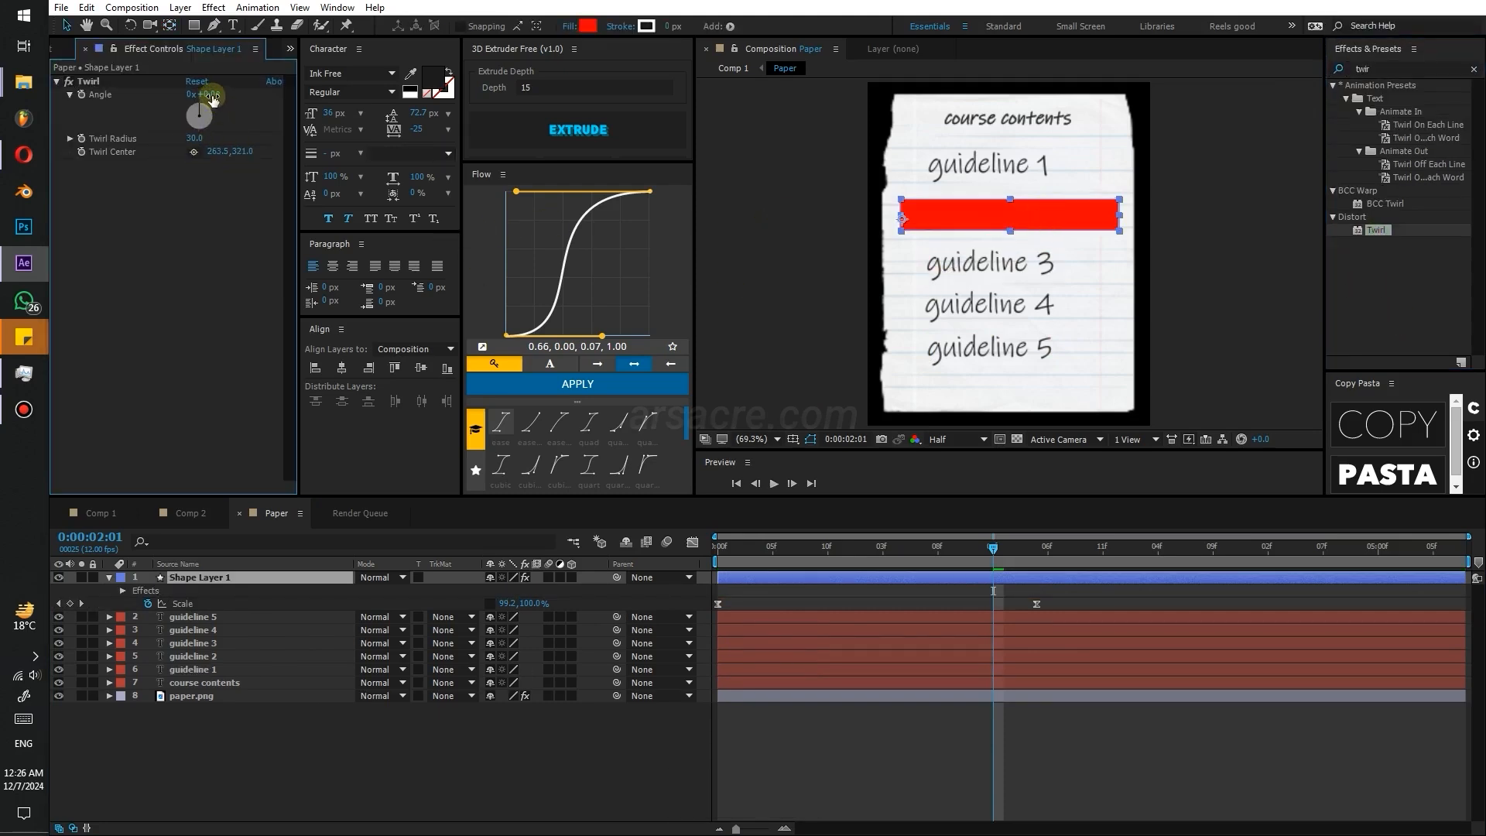
left_click_drag(210, 95, 167, 108, "ctrl")
key("ctrl+z")
key("ctrl+z")
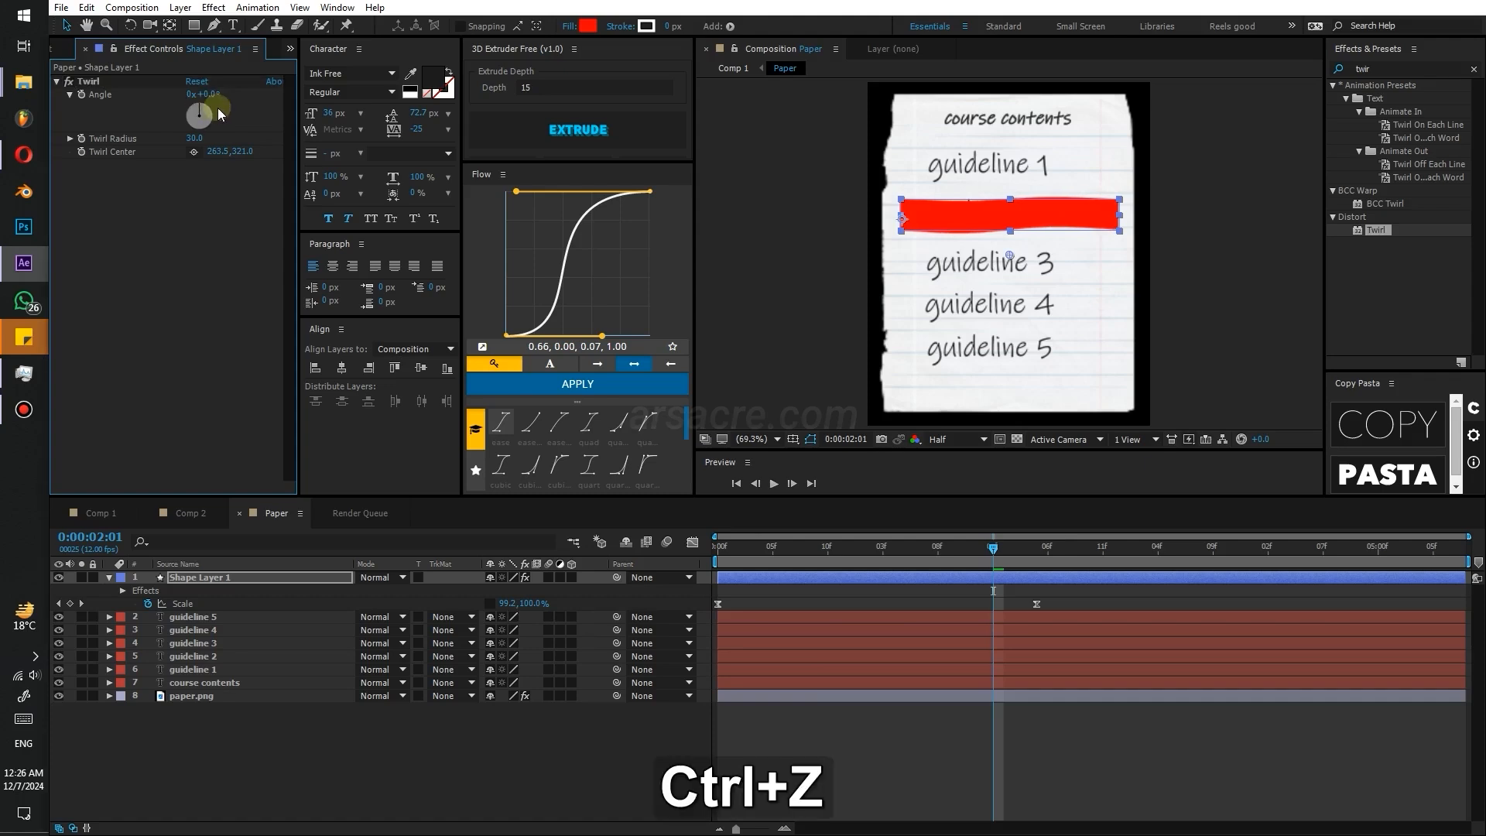
- Set the Twirl angle to -2.4° and its radius to 69.4, previewing the rectangle's animation
left_click_drag(194, 140, 425, 140, "ctrl")
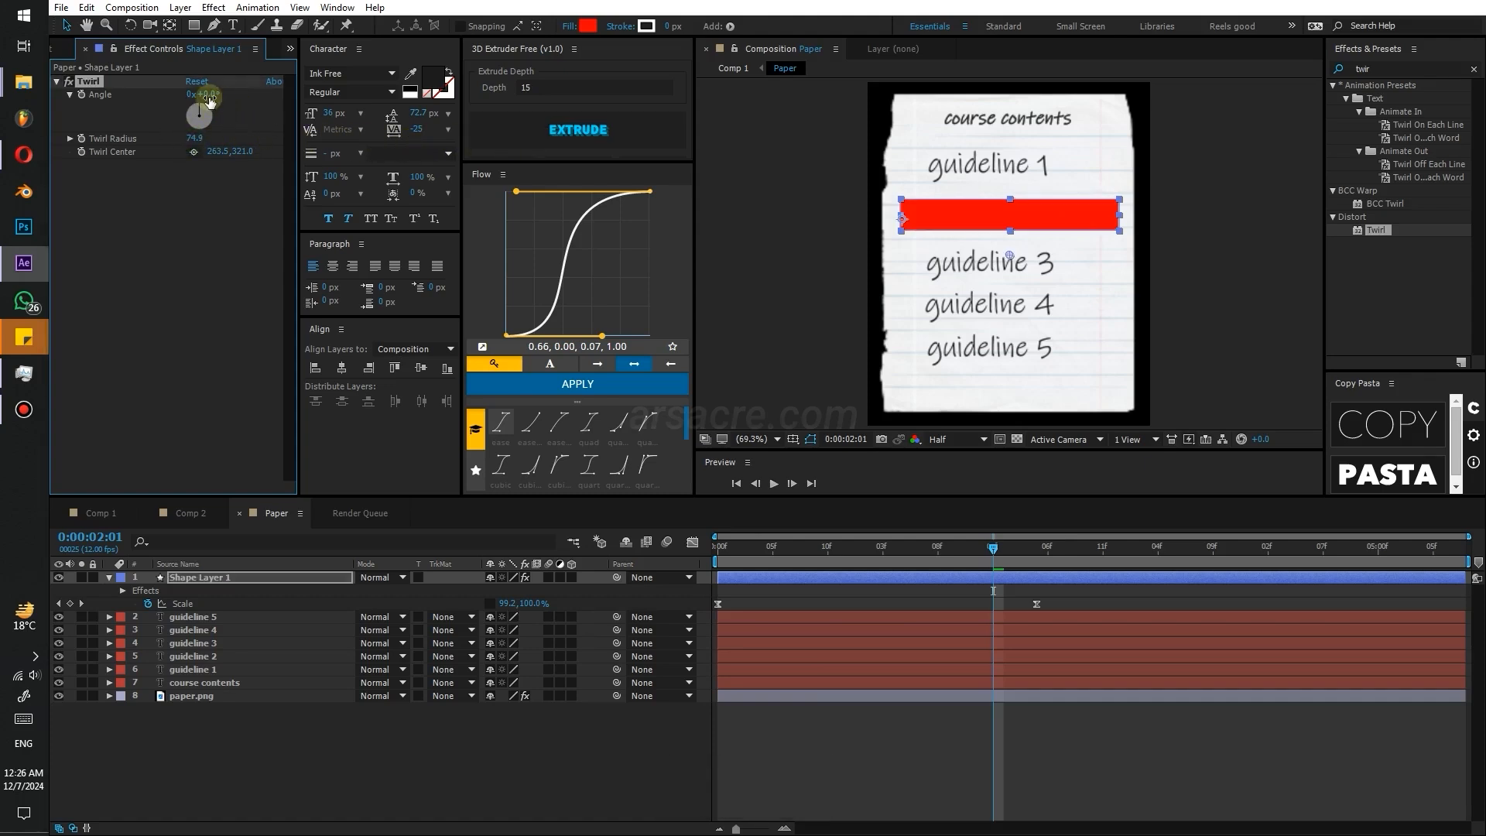
left_click_drag(201, 95, 192, 95)
key("space")
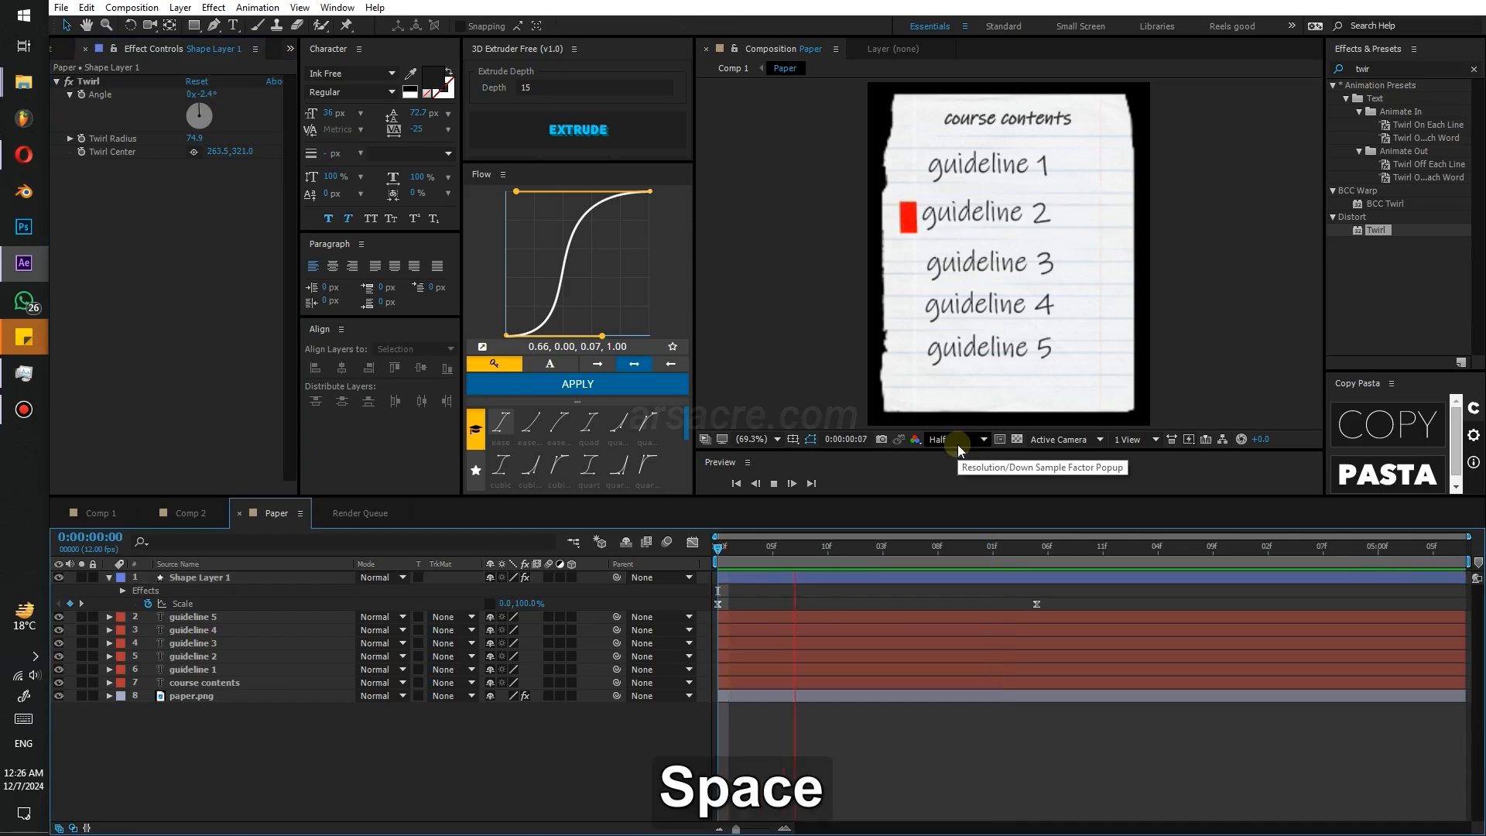
key("space")
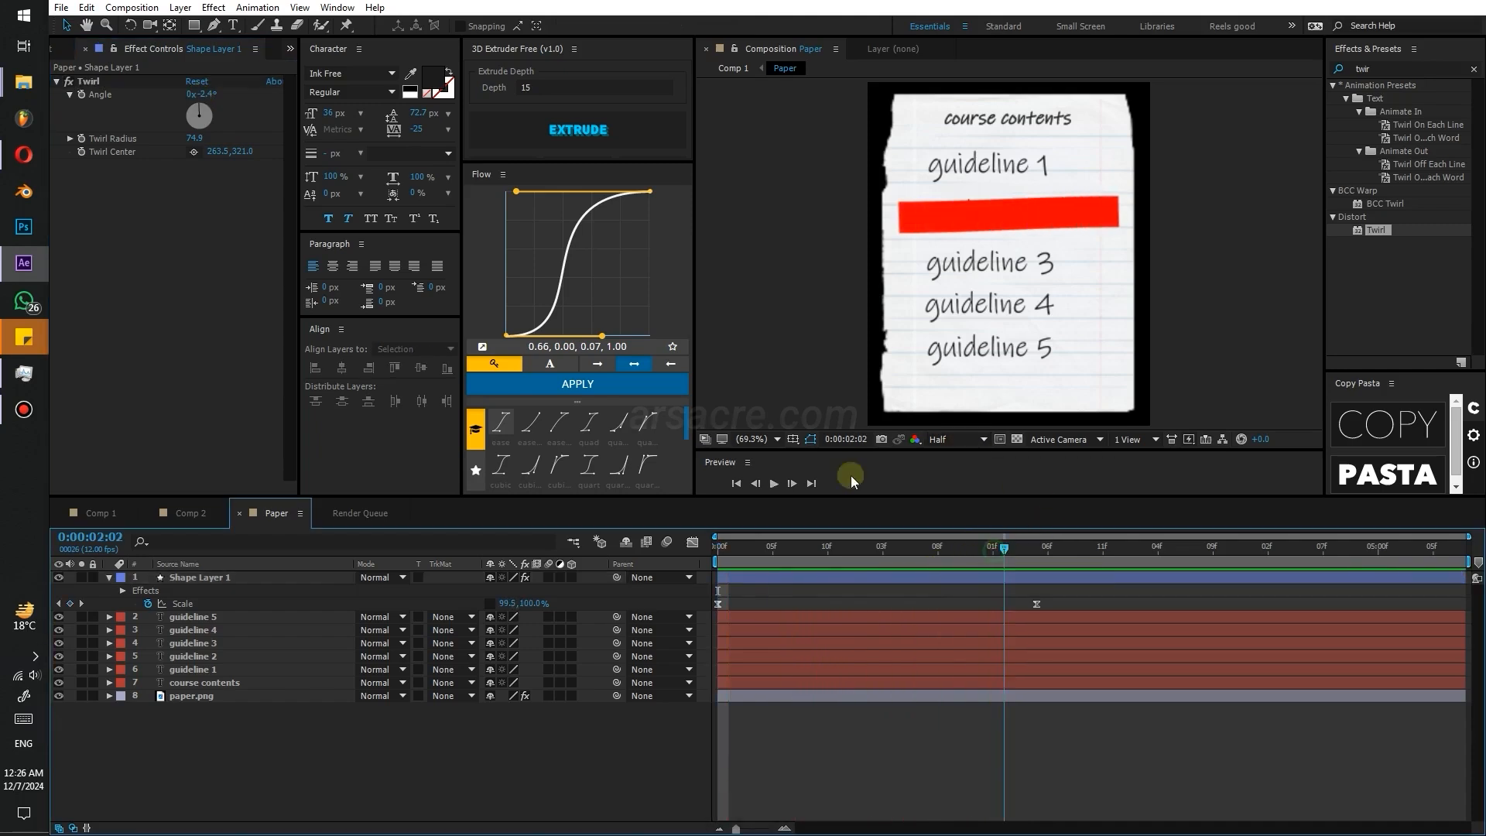
left_click_drag(200, 140, 158, 142, "ctrl")
- Apply the Stylize Roughen Edges effect to the red rectangle and set its edge type to Cut
key("ctrl+5")
type("rough")
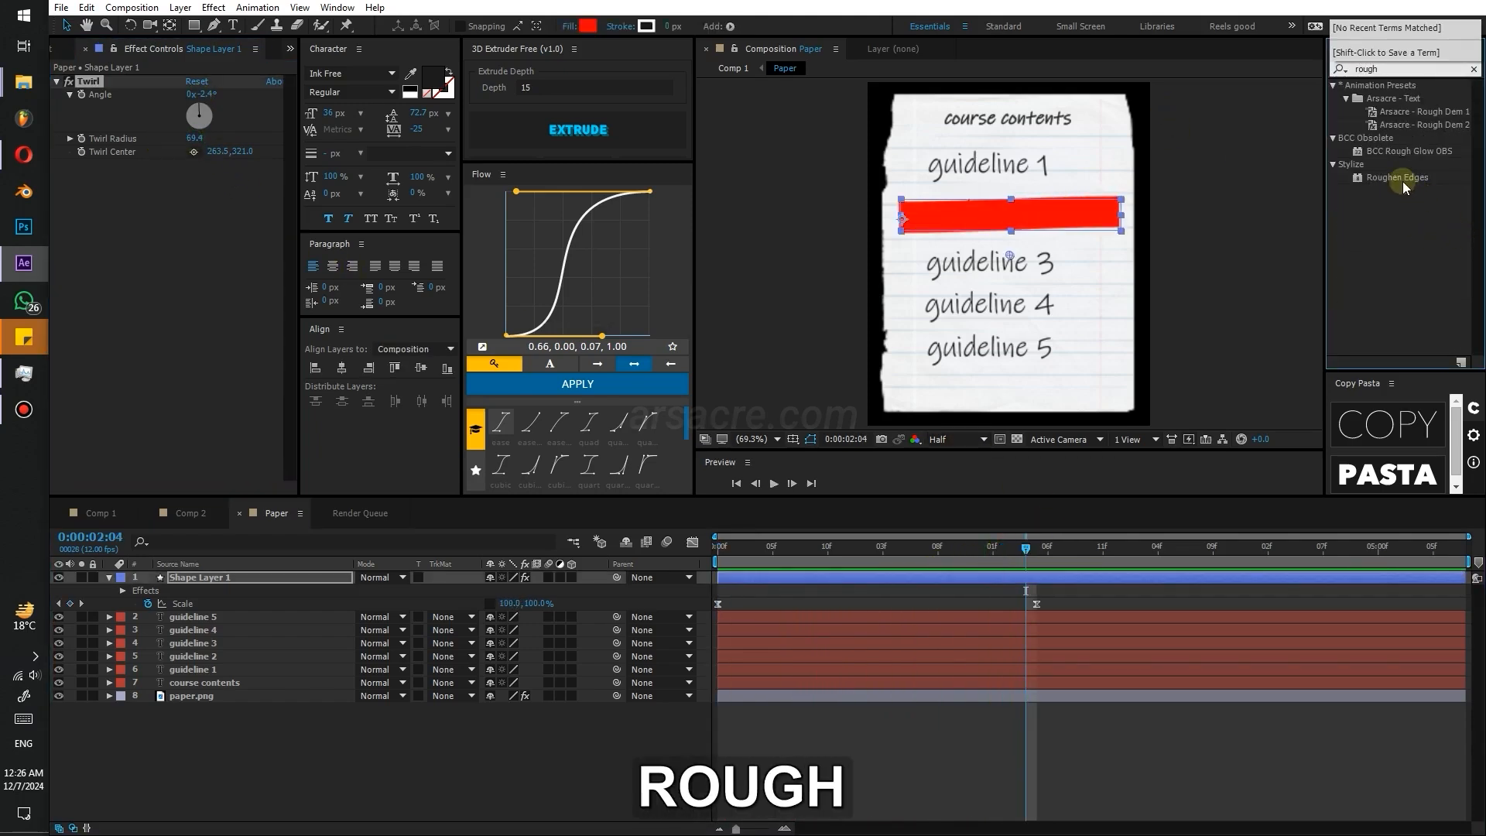
double_click(1399, 178)
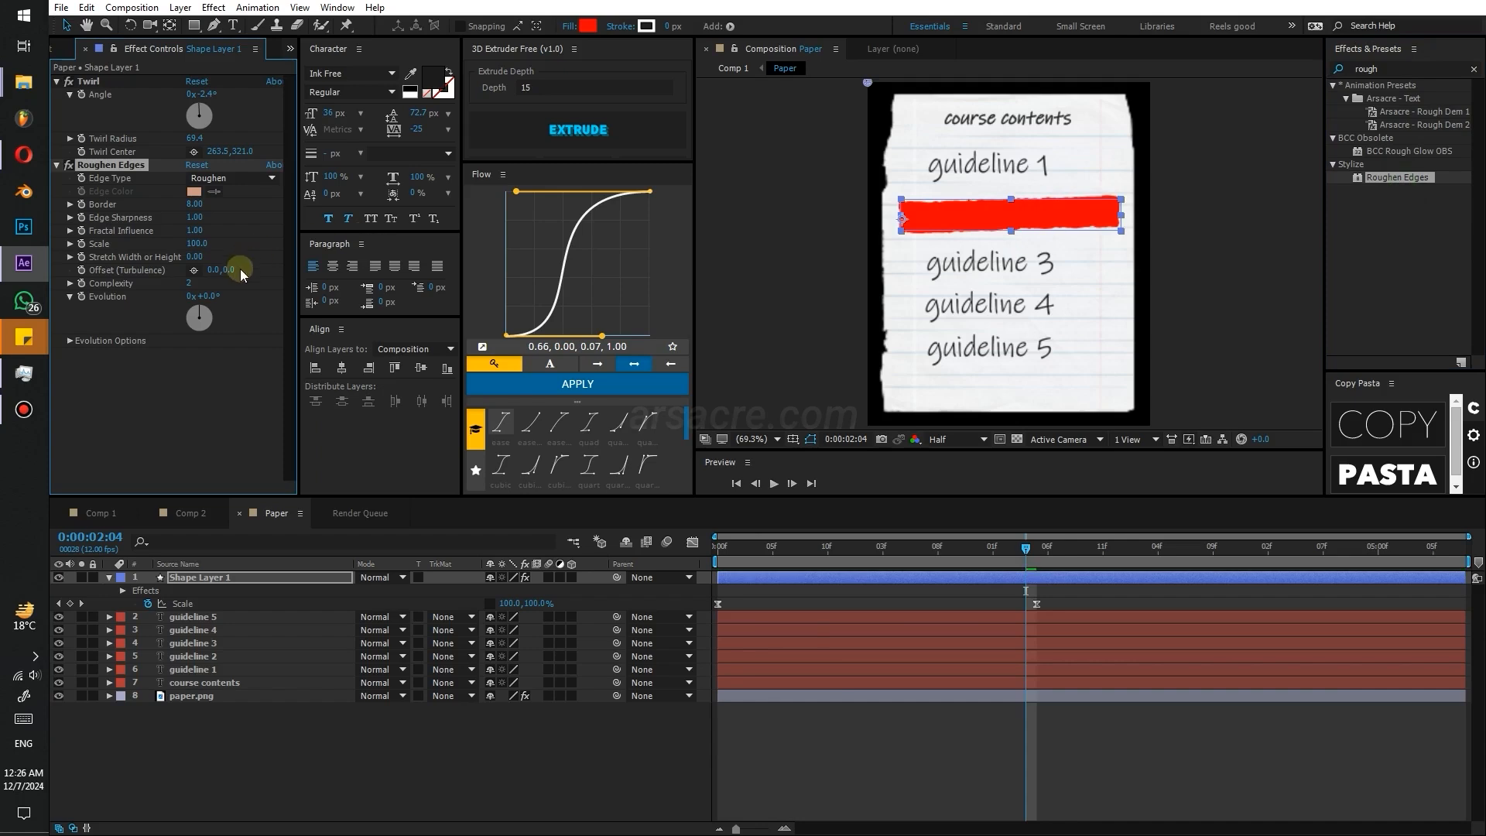
left_click(232, 178)
left_click(209, 225)
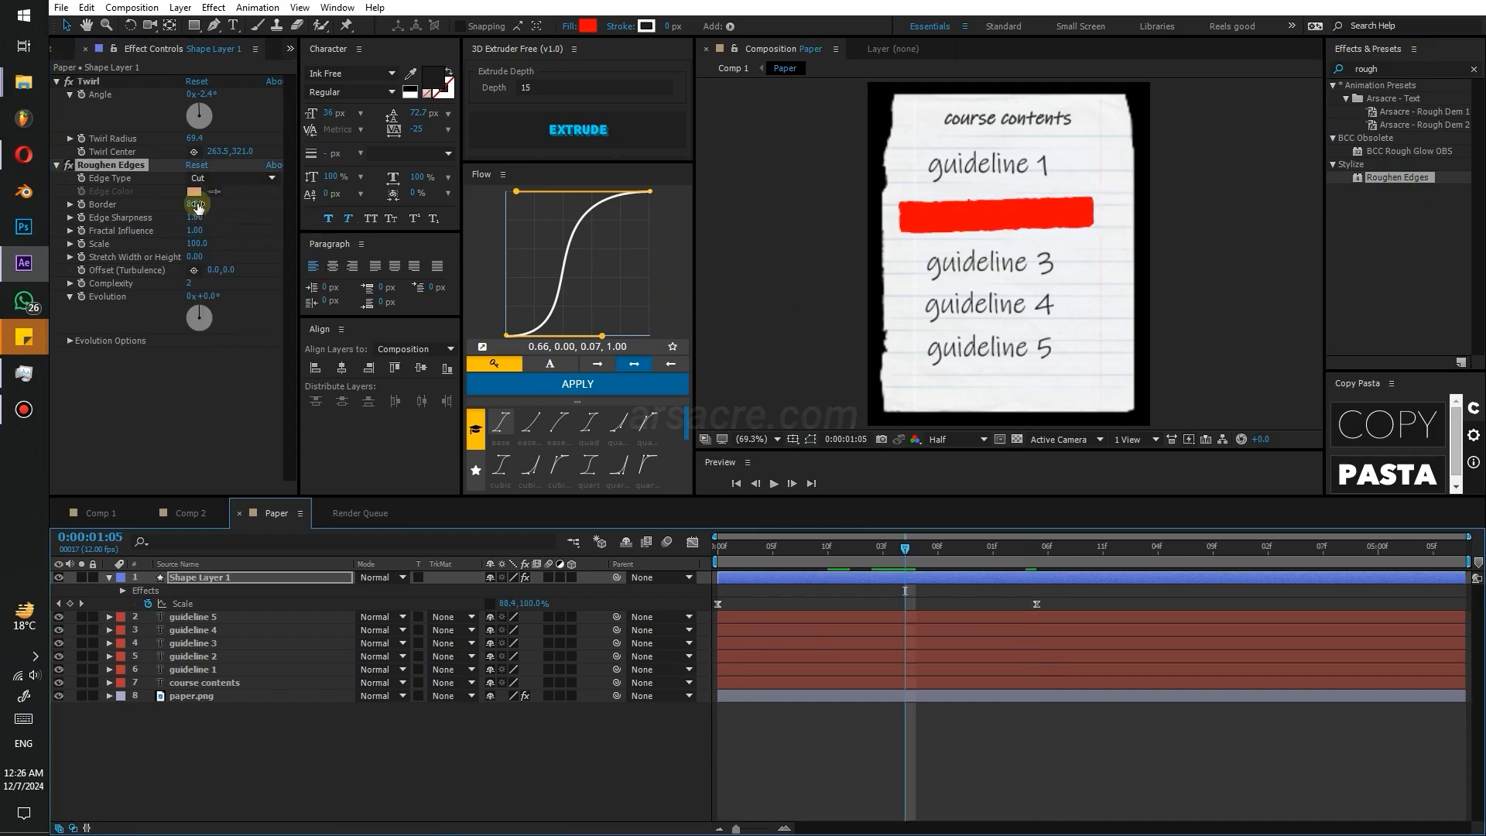
- Set the Roughen Edges border to 5 and its scale to 70
left_click(195, 204)
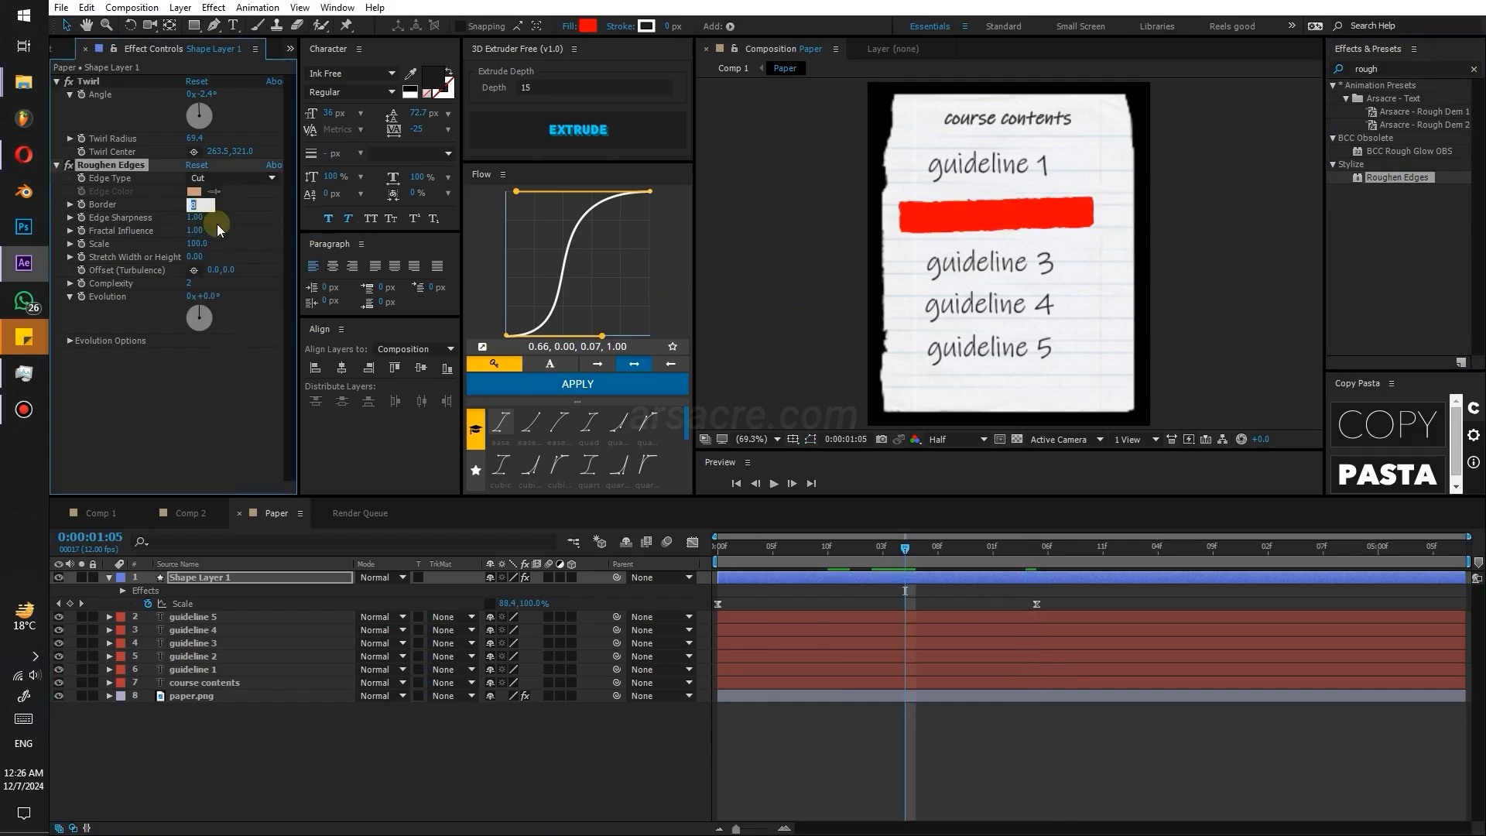
type("5")
key("Return")
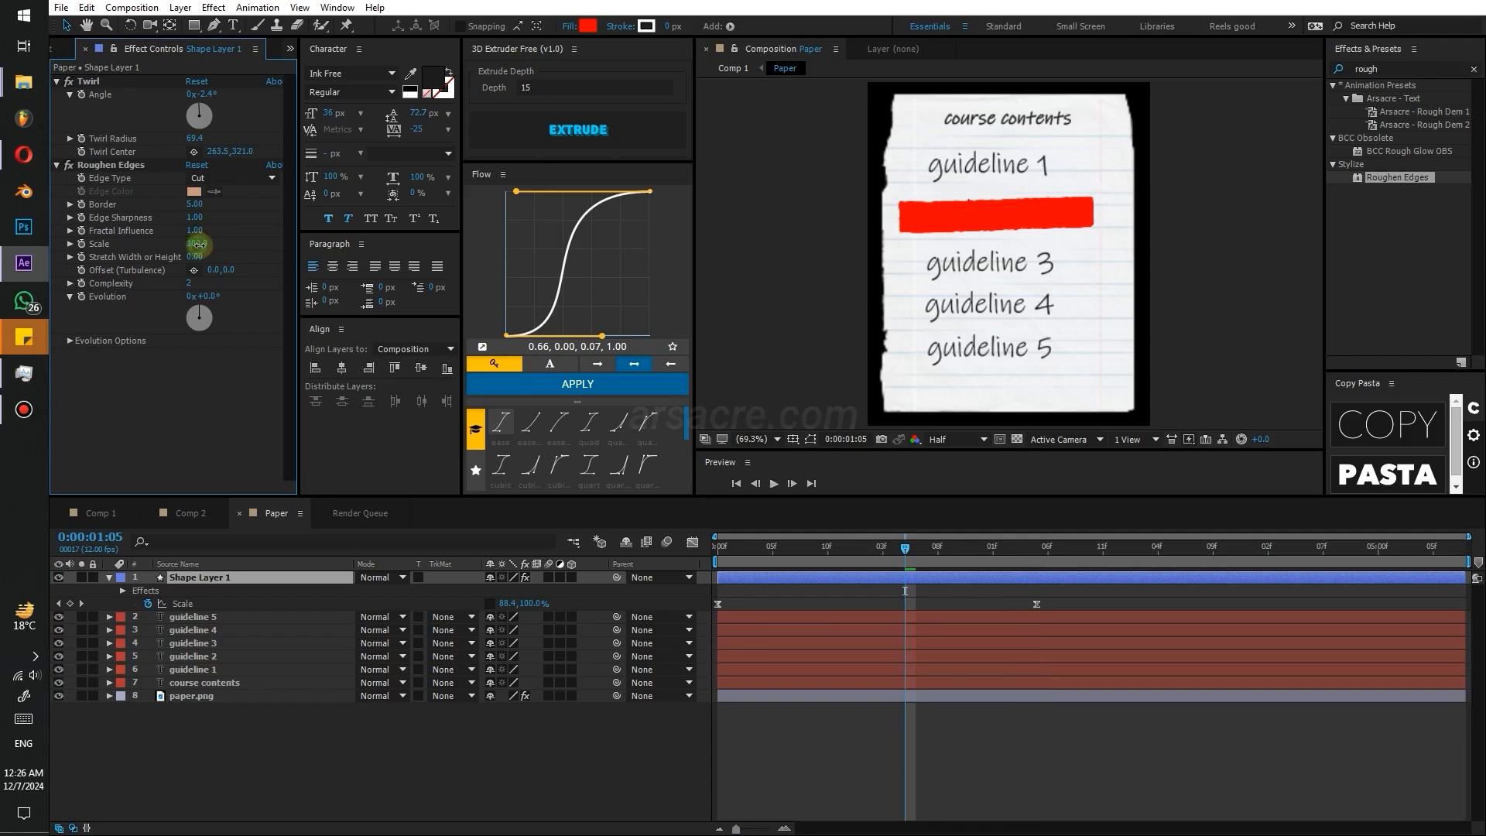
left_click_drag(199, 245, 201, 249)
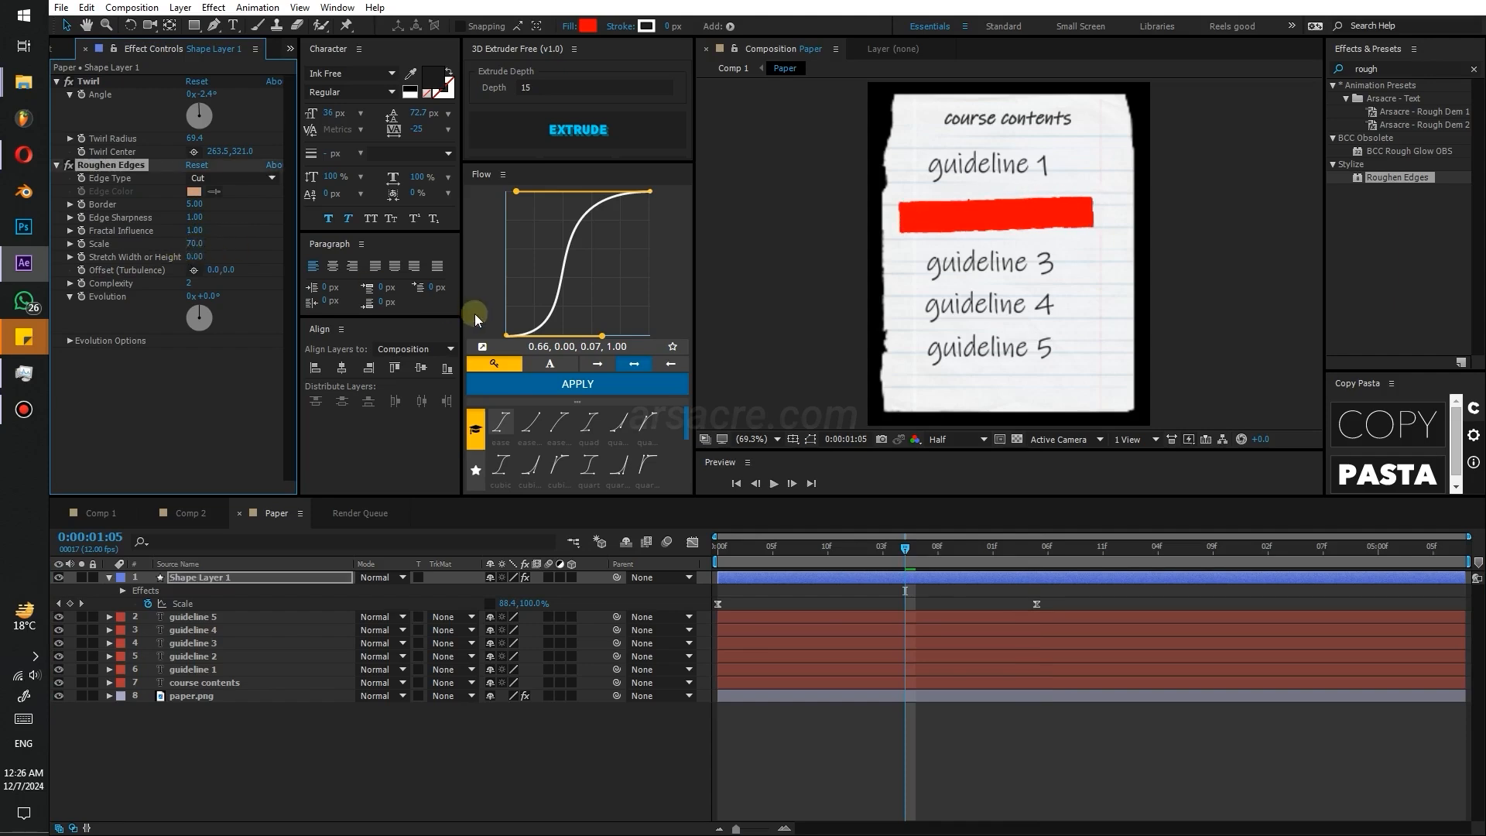
key("KP_2")
left_click(779, 577)
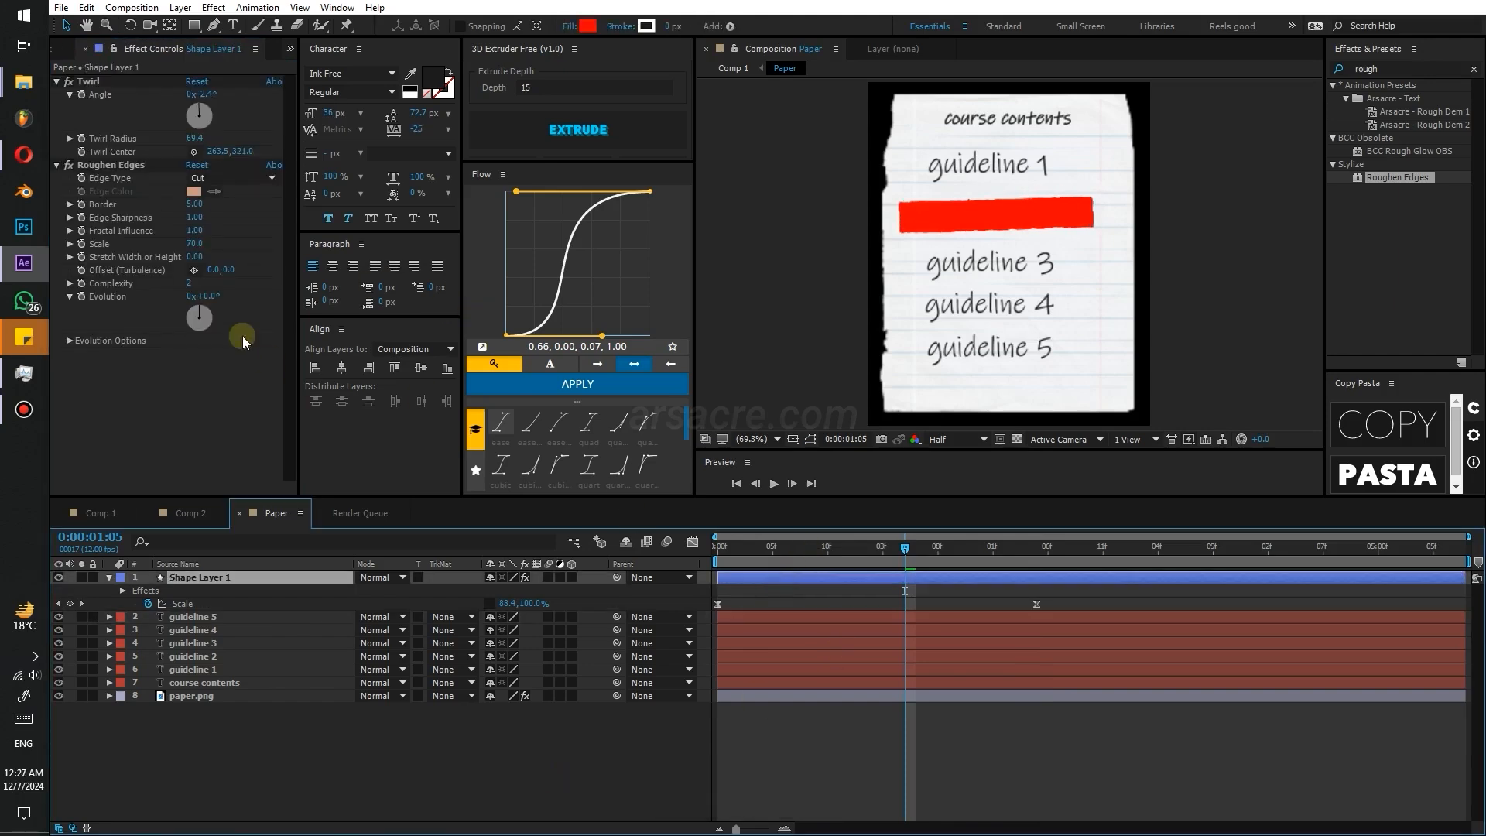
- Adjust Roughen Edges to a border of 70, edge sharpness 0.84, scale 49 and stretch width or height 10.20
left_click(198, 205)
type("70")
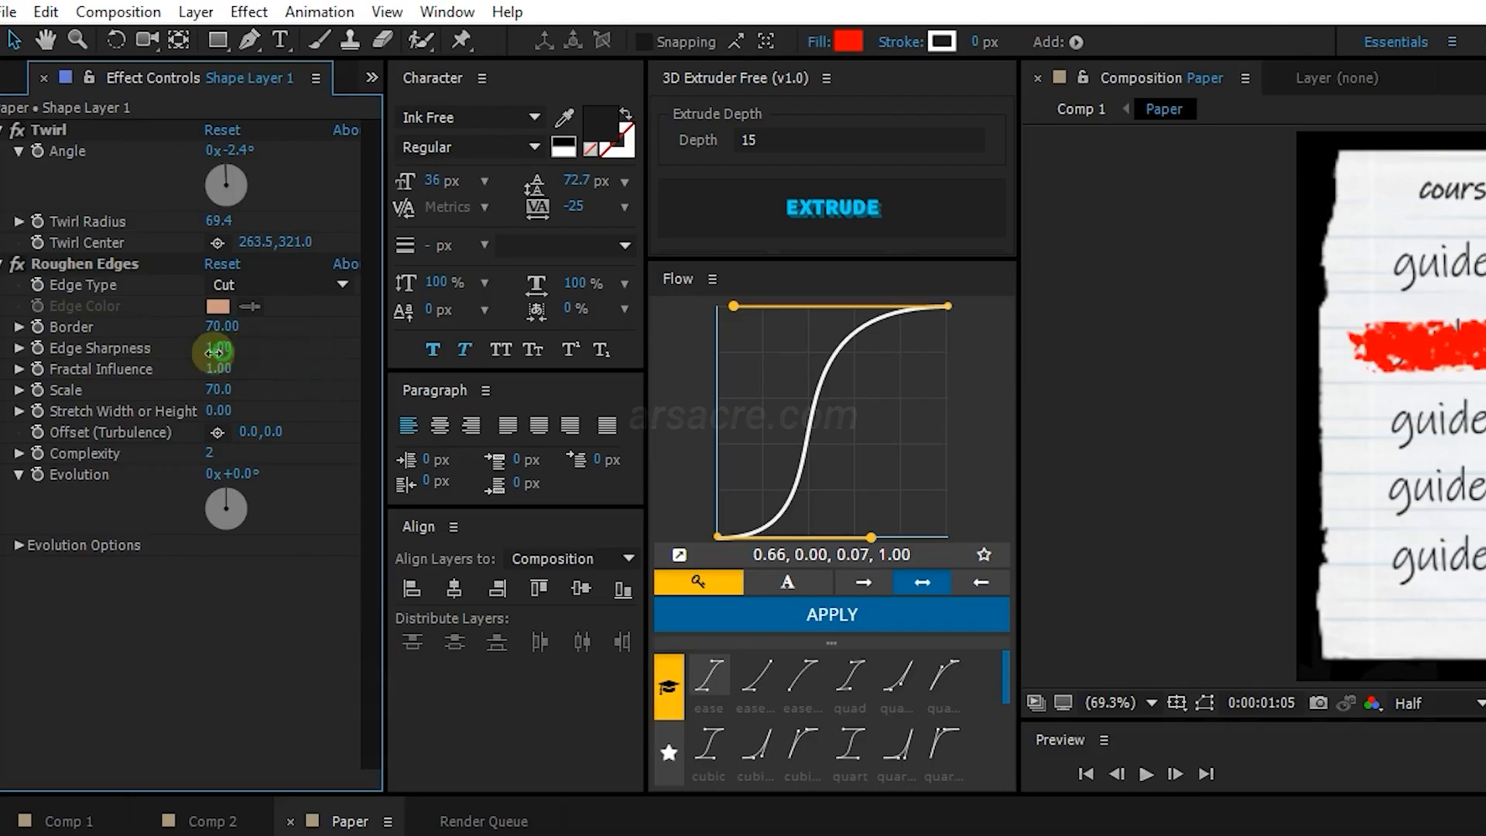
left_click_drag(198, 220, 189, 223)
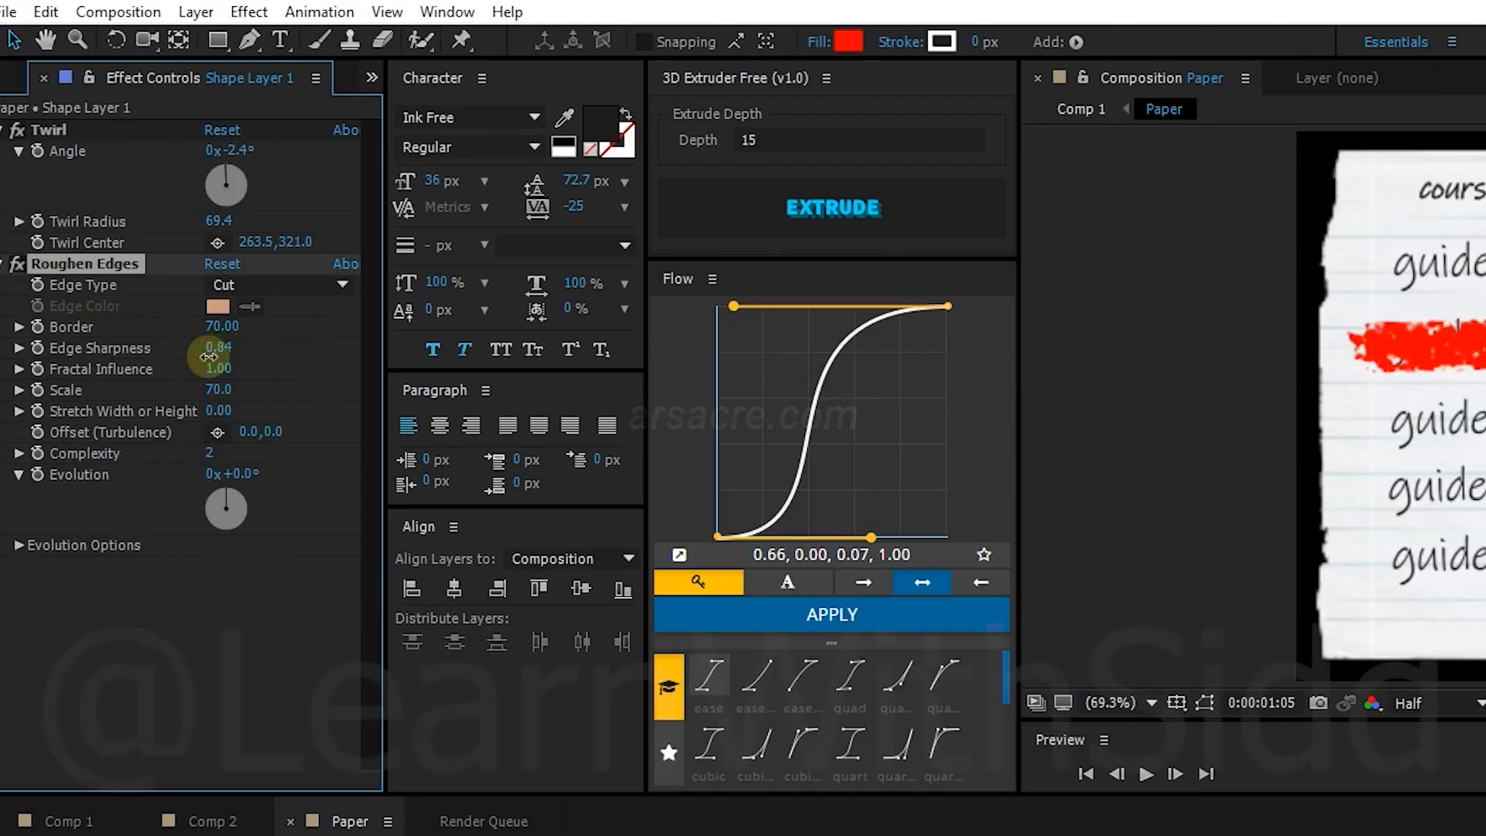
mouse_move(219, 391)
left_mouse_down()
mouse_move(205, 405)
mouse_move(232, 420)
mouse_move(344, 418)
left_mouse_up()
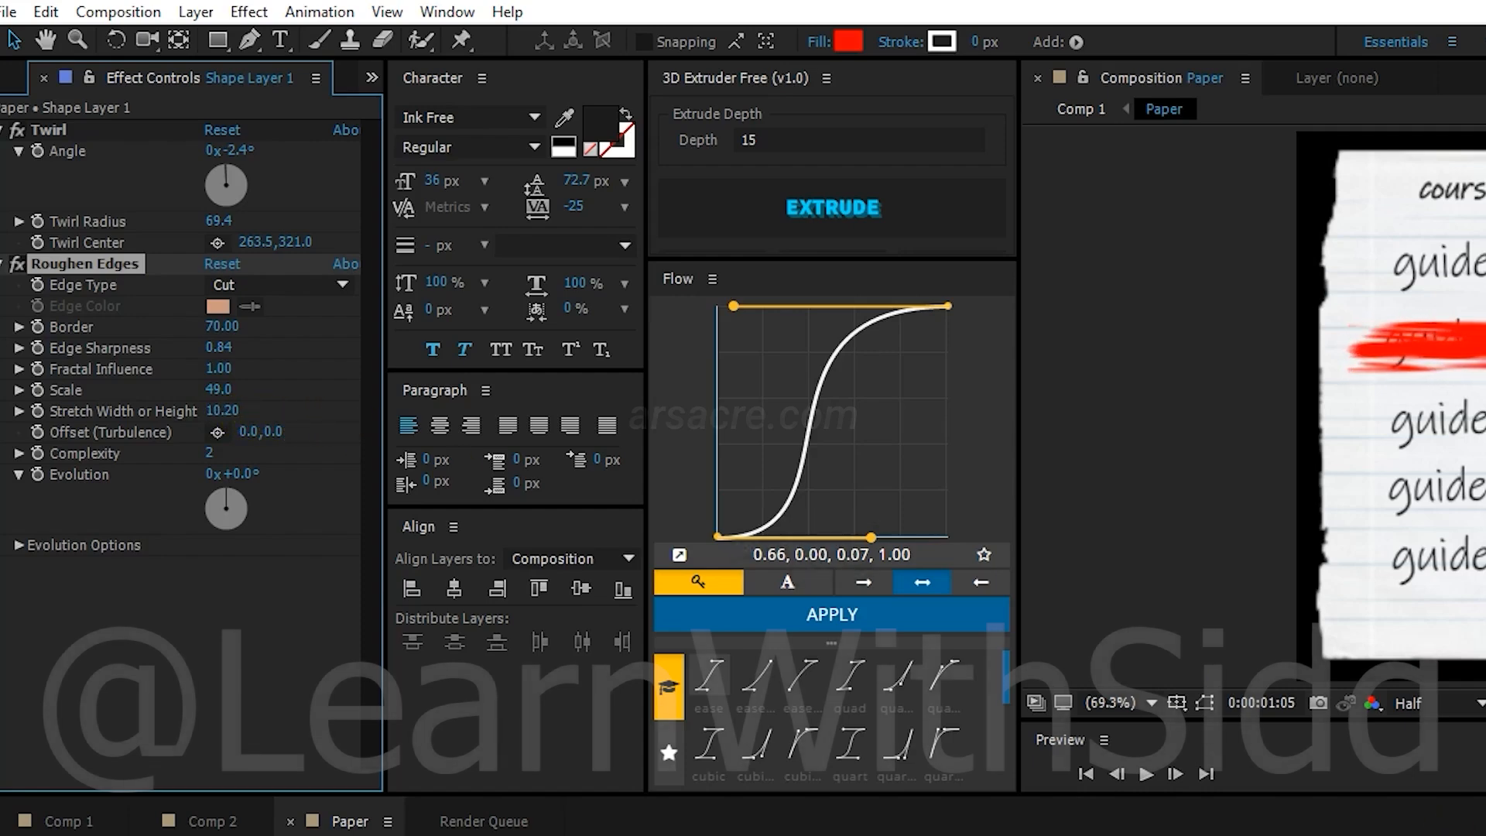
- Set the Roughen Edges sharpness to 1.71 and border to 46.20, trying and undoing a higher complexity in between
left_click_drag(219, 347, 188, 352)
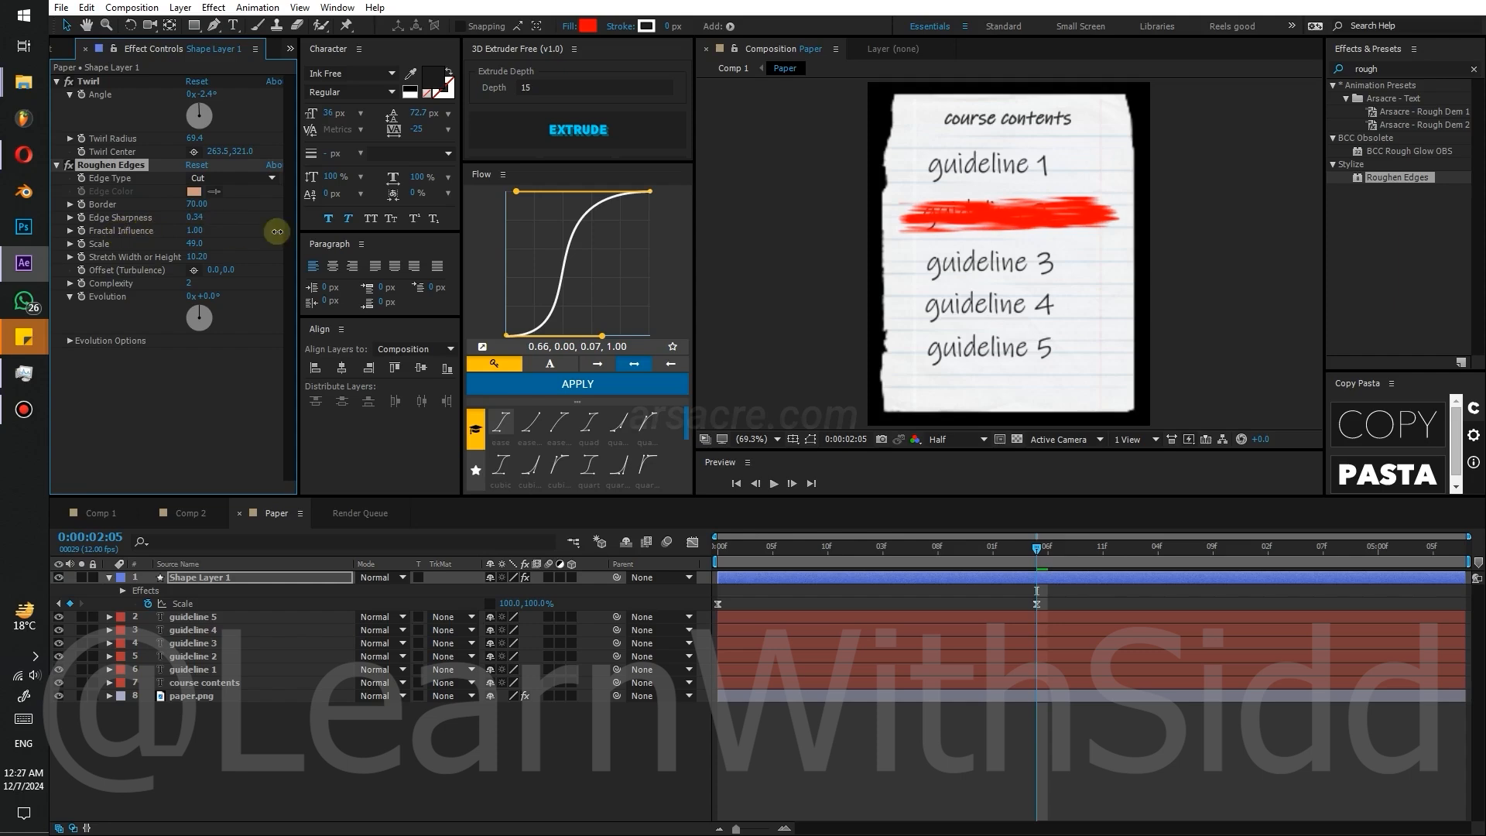
mouse_move(276, 232)
left_mouse_down()
mouse_move(299, 231)
mouse_move(193, 232)
left_mouse_up()
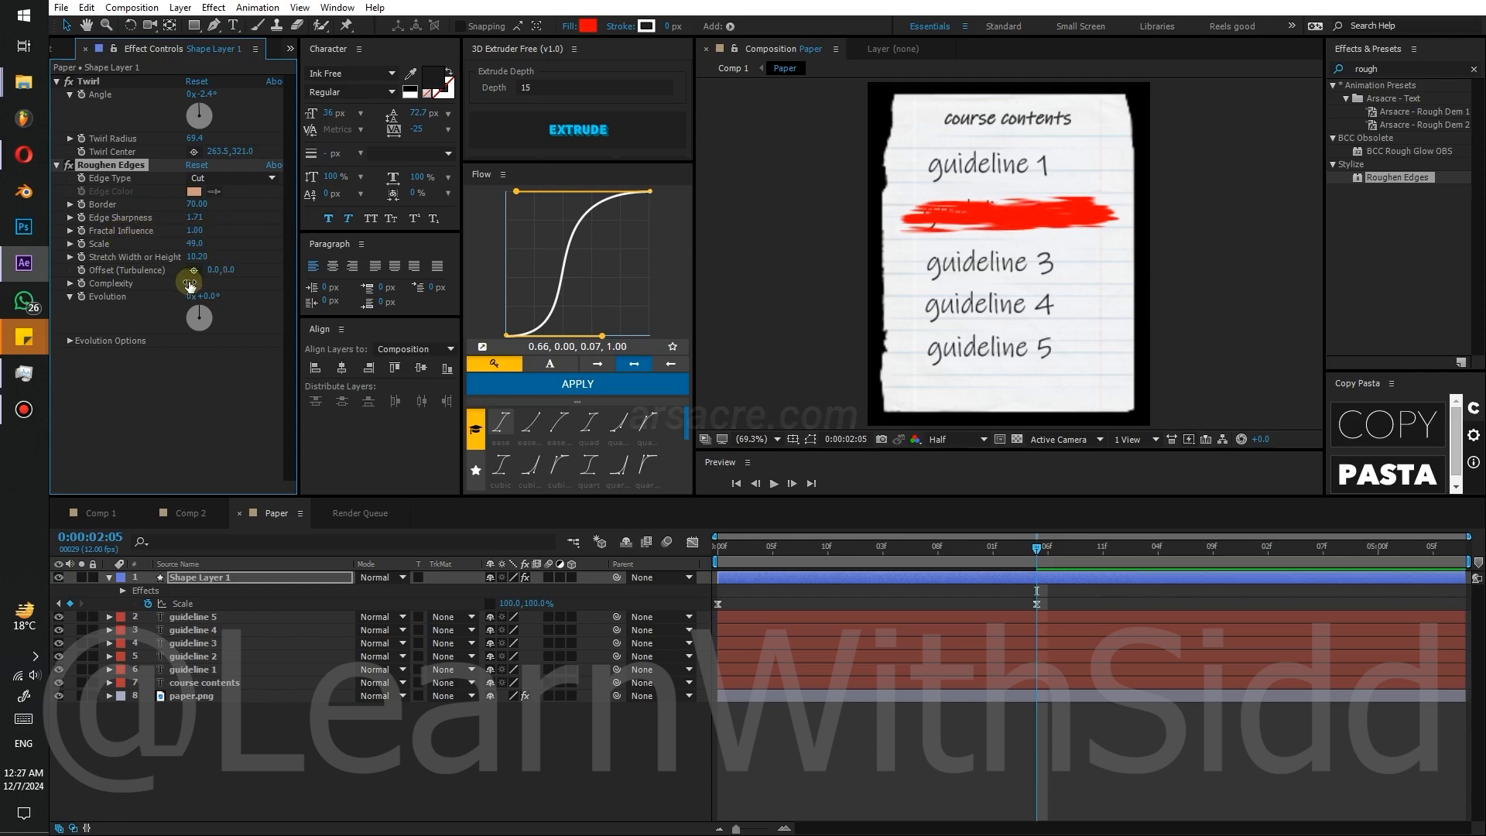
left_click_drag(286, 288, 252, 289)
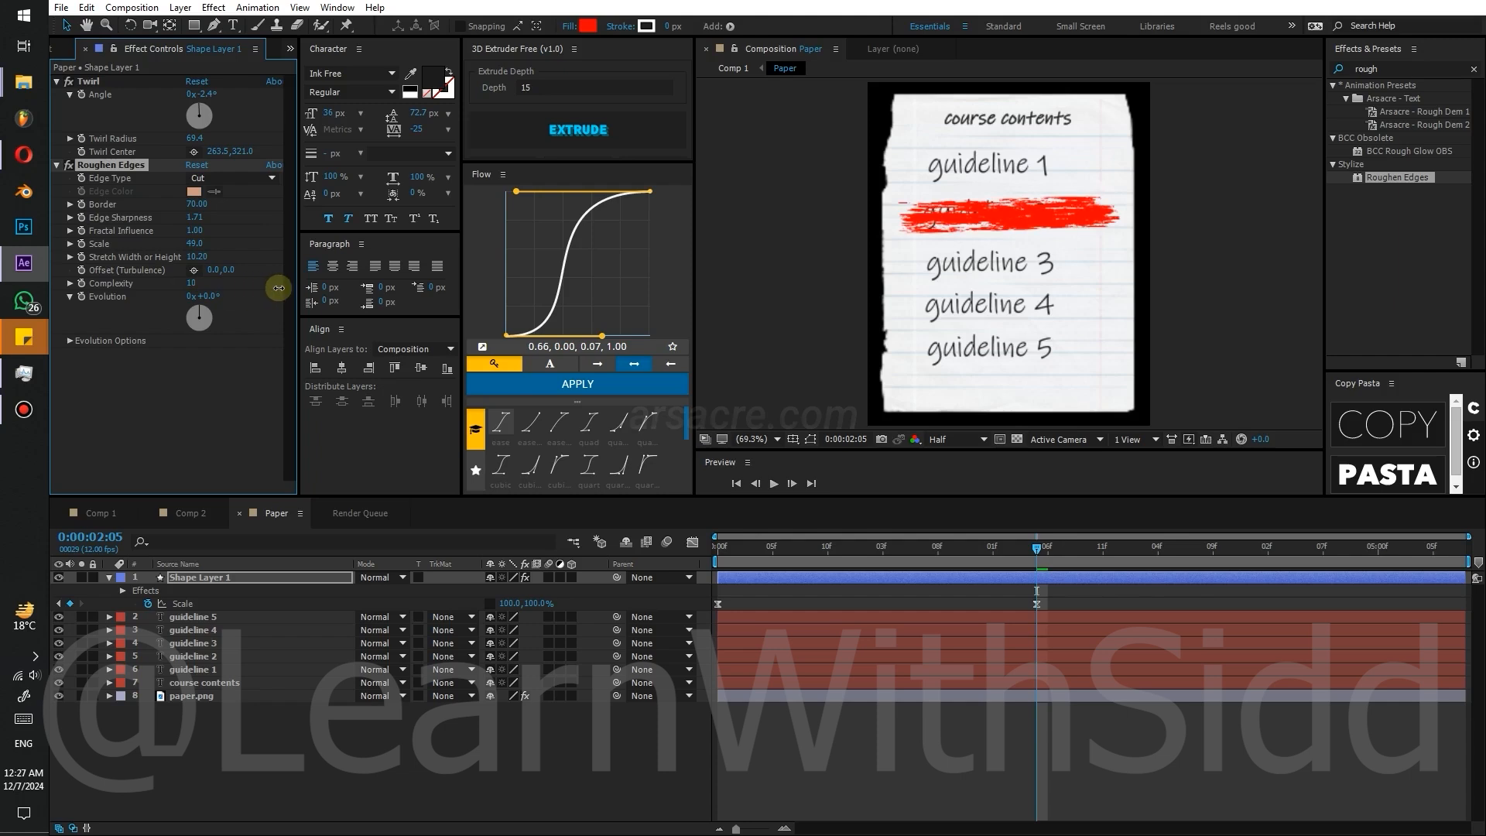
key("ctrl+z")
left_click_drag(224, 207, 58, 233)
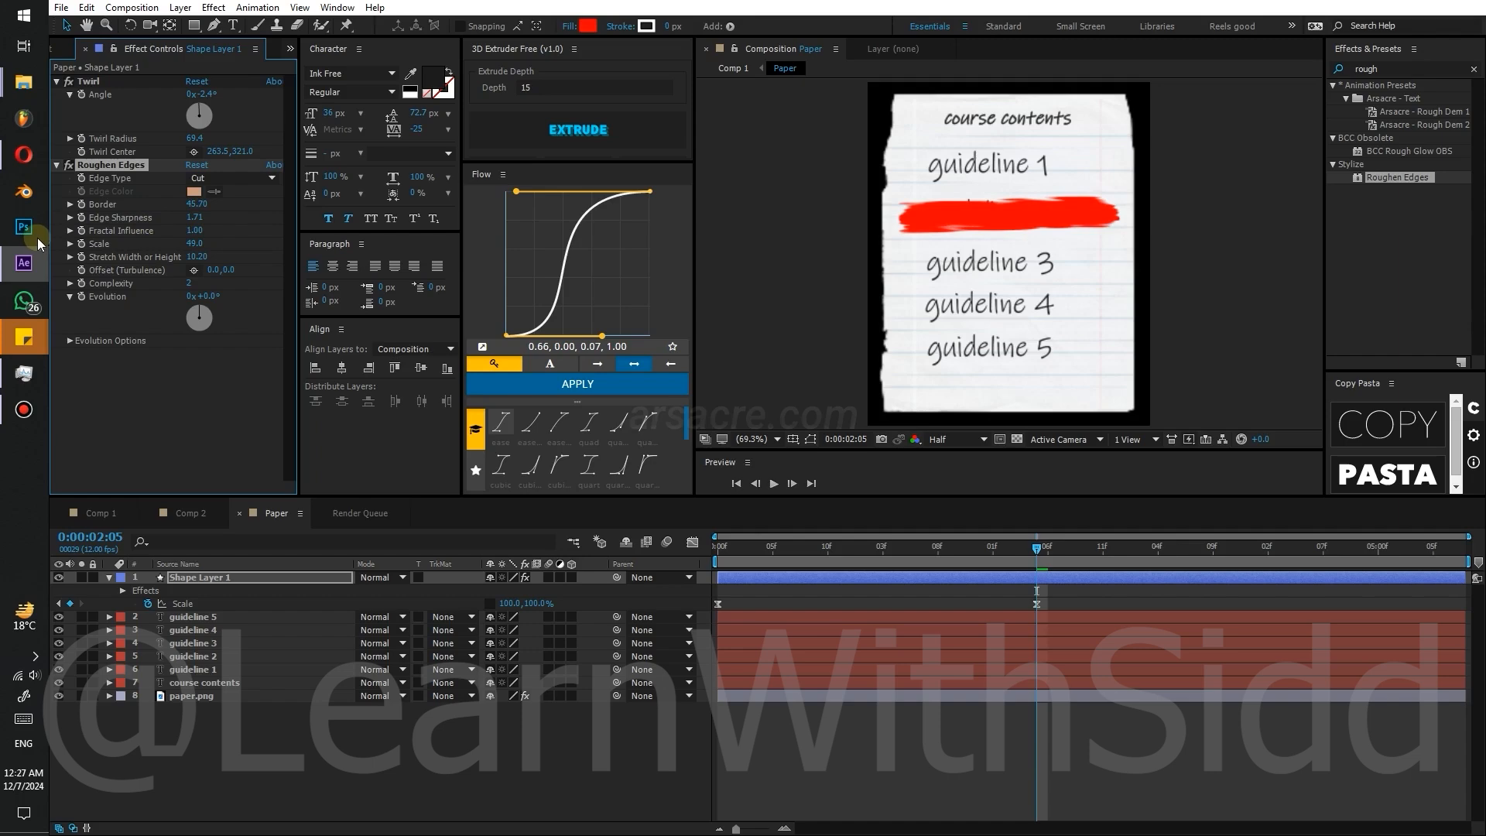
- Try the Lighten blending mode on the red bar, settle on Linear Burn, and preview its growth over guideline 2
left_click(376, 577)
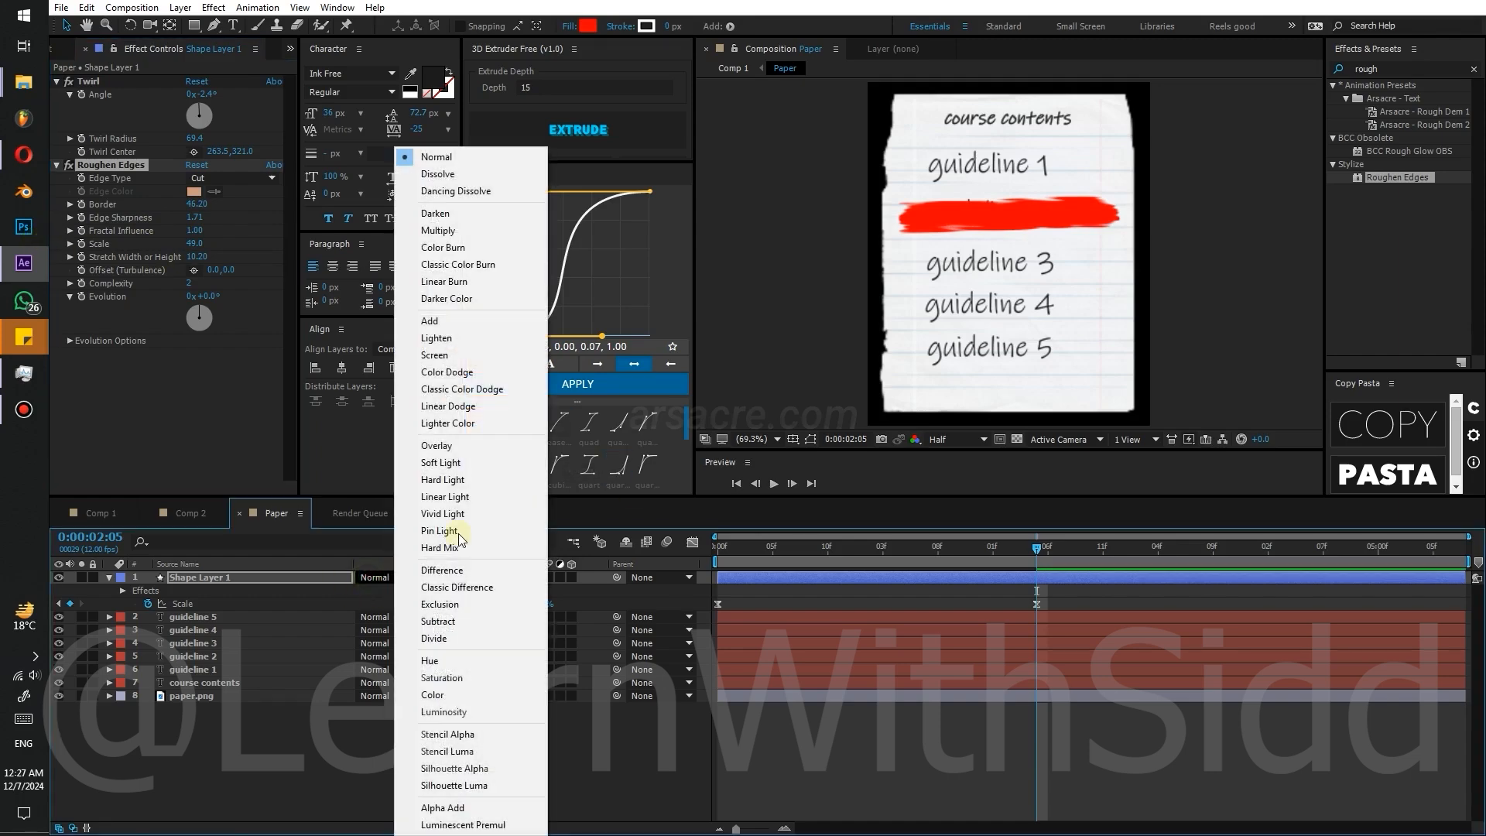
left_click(416, 331)
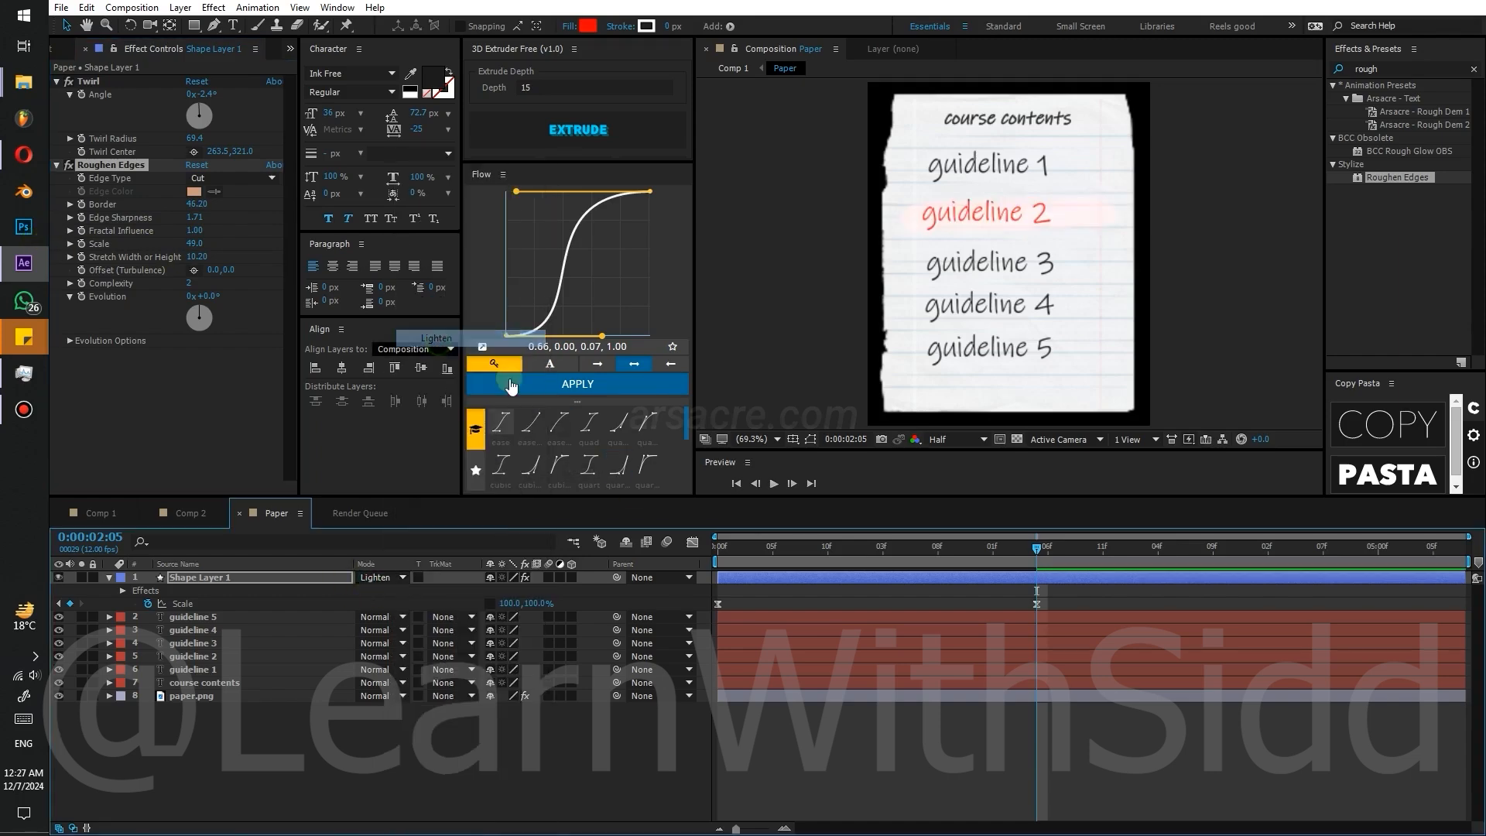
left_click(398, 579)
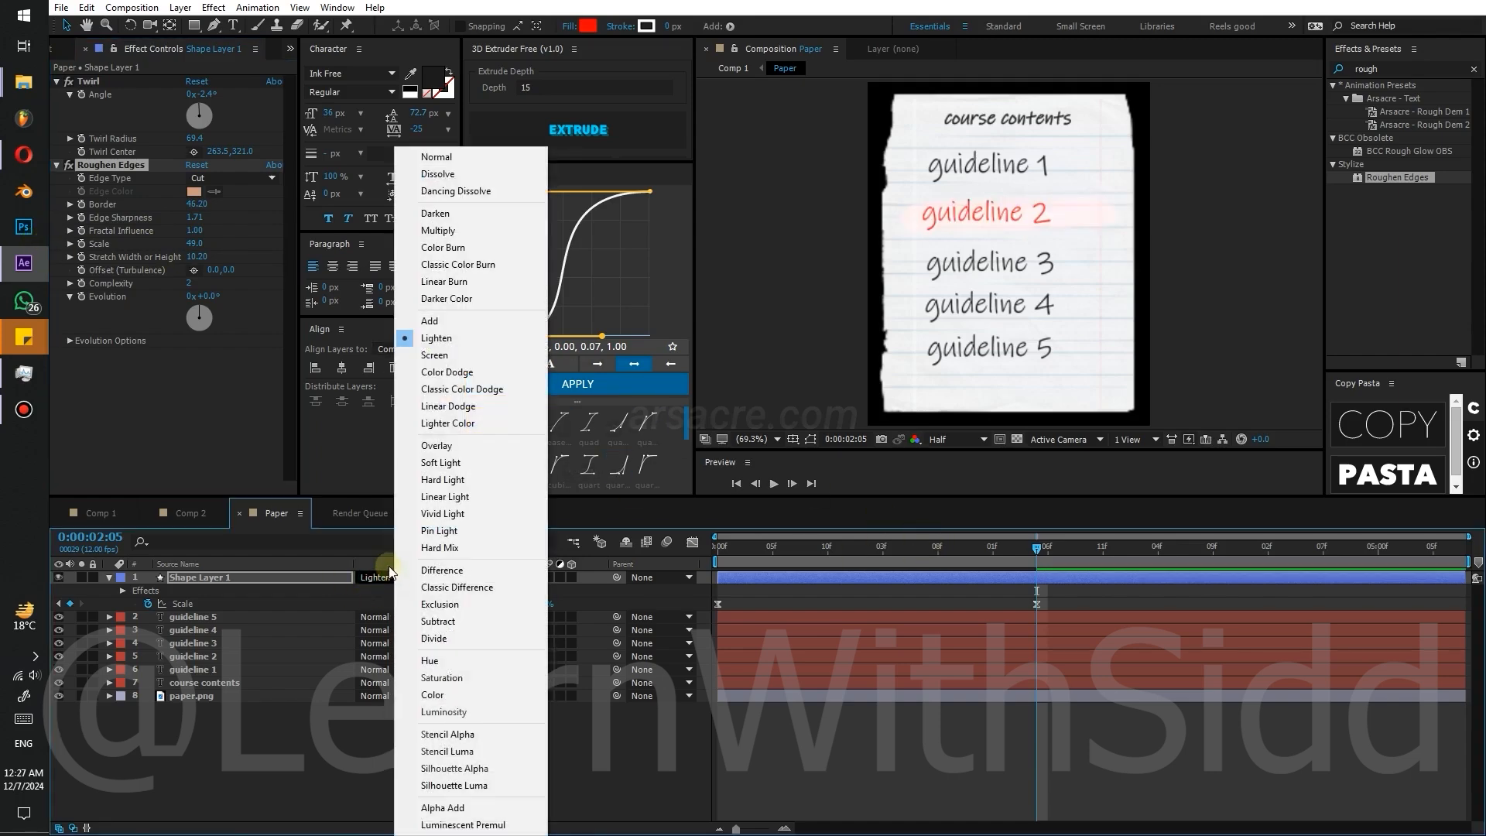
left_click(445, 282)
left_click_drag(894, 565, 683, 568)
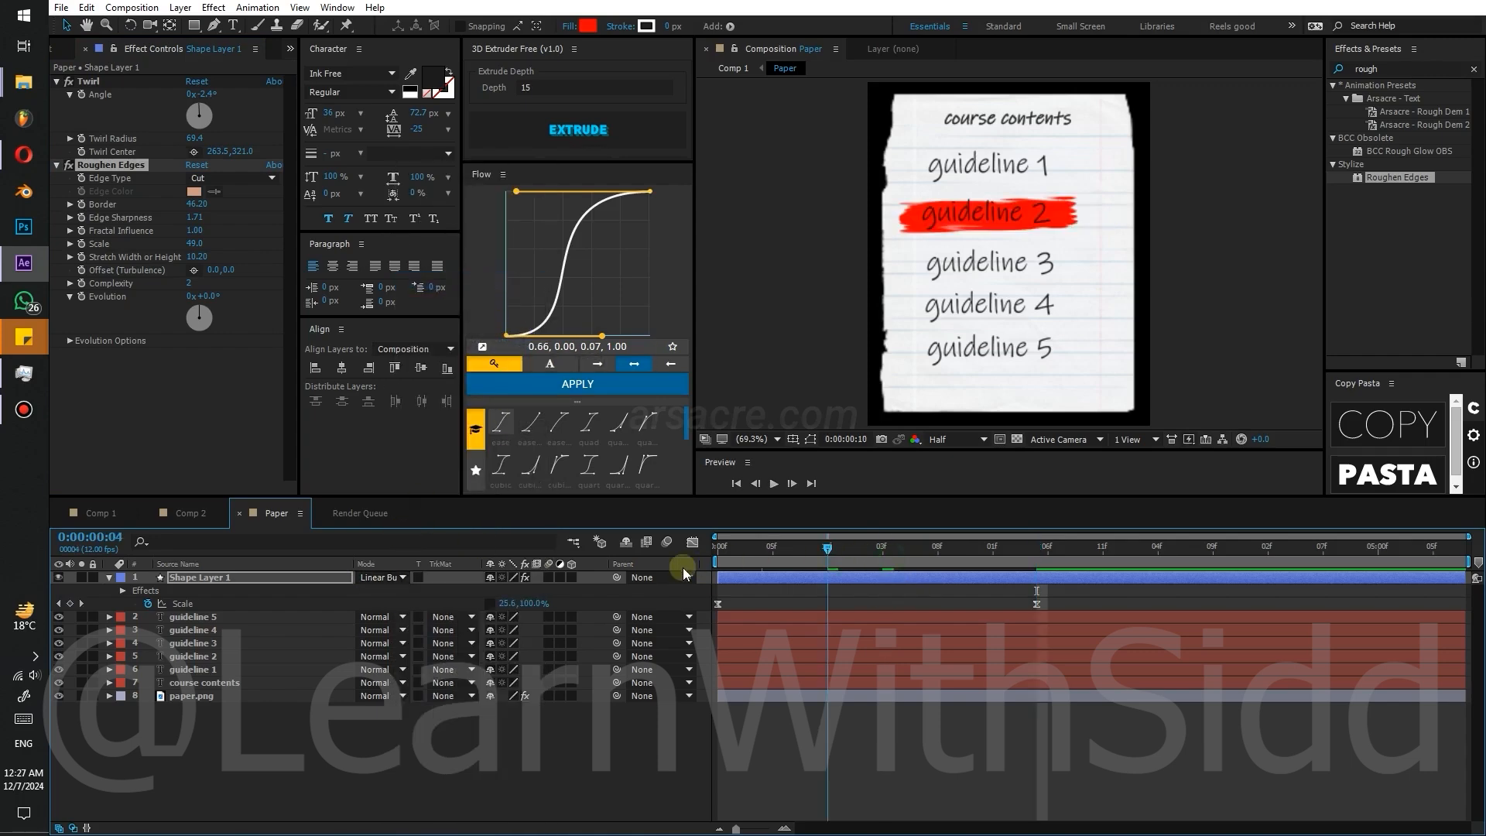
key("space")
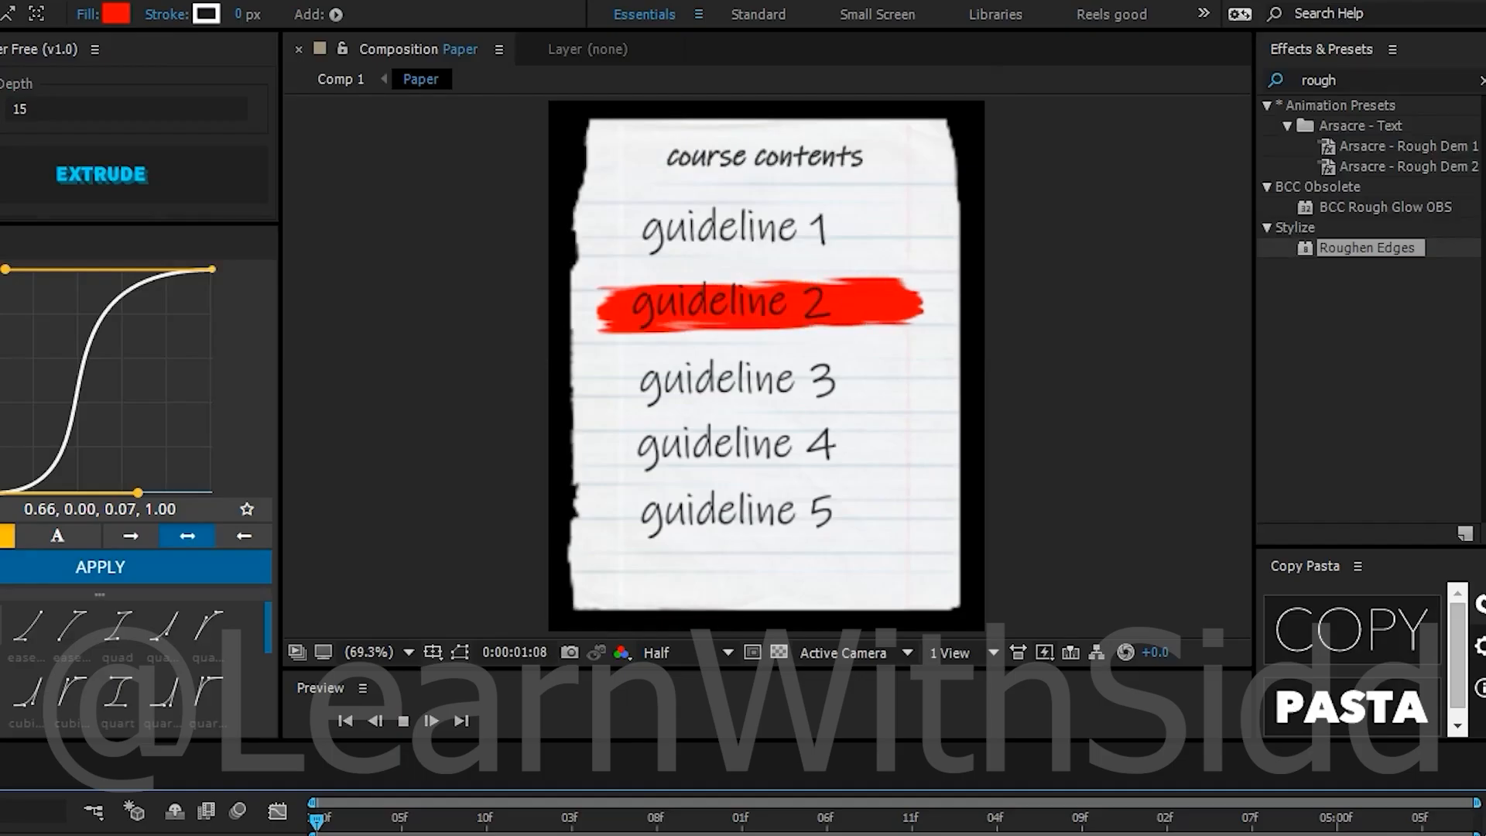
left_click_drag(669, 830, 847, 835)
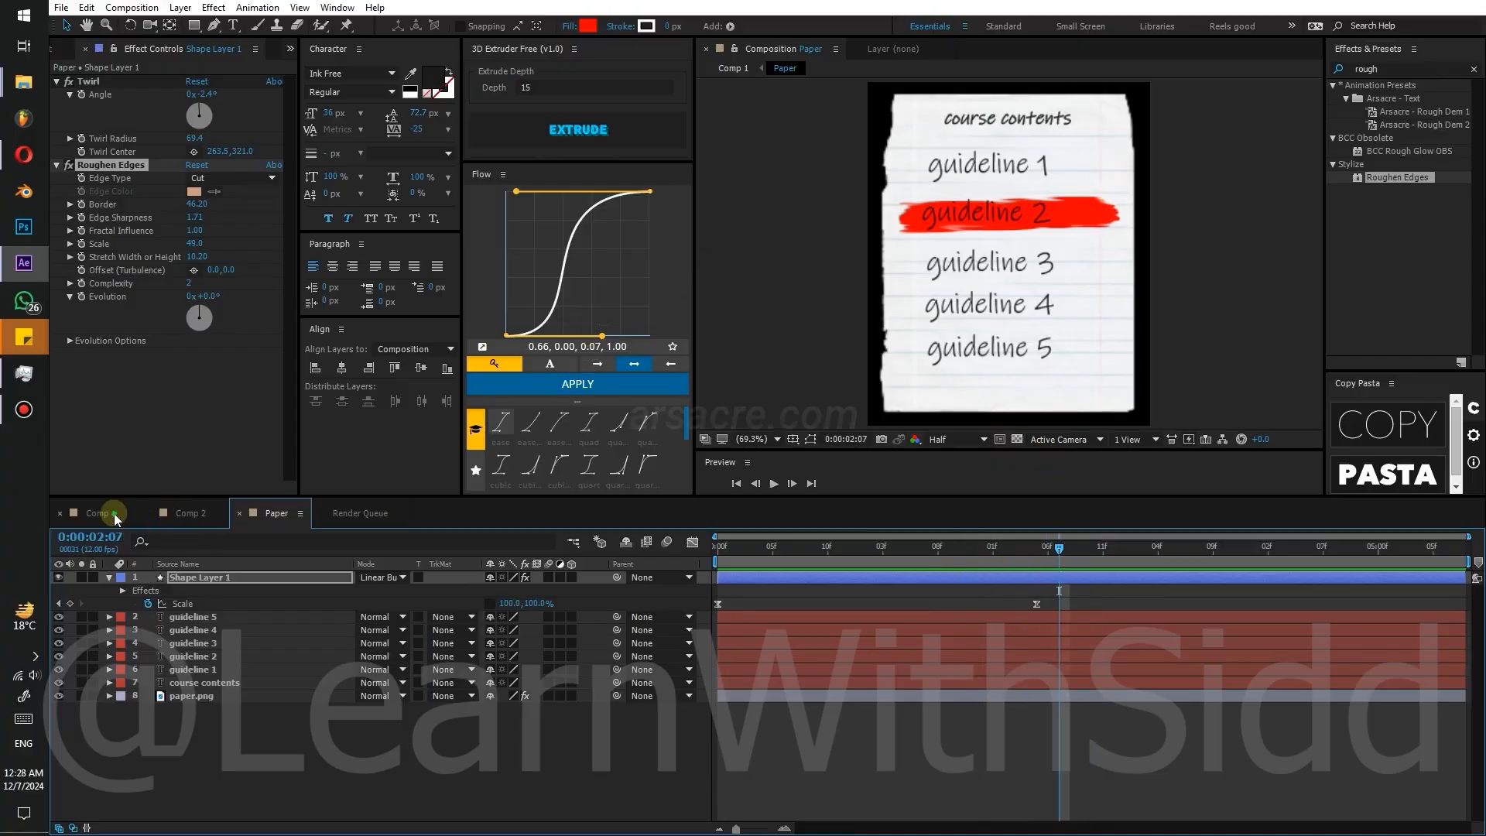
- Inspect the highlighted guideline on the paper in Comp 1 at 0:00:02:04, enlarged to 50%
left_click(97, 513)
left_click_drag(841, 553, 1024, 557)
key("z")
left_click(1020, 269)
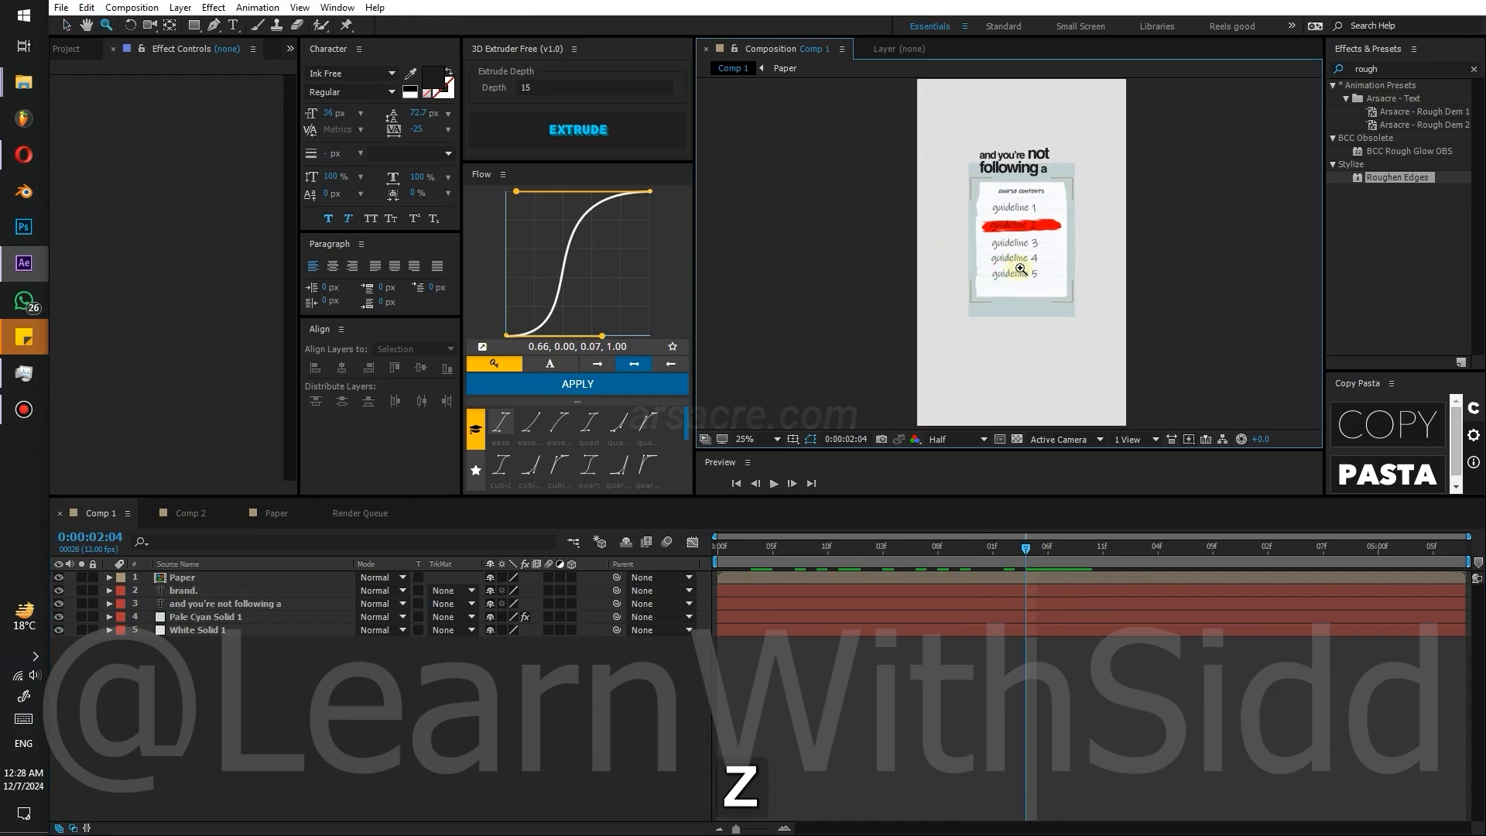
left_click(1004, 214)
key("space")
left_click_drag(1049, 298, 971, 251)
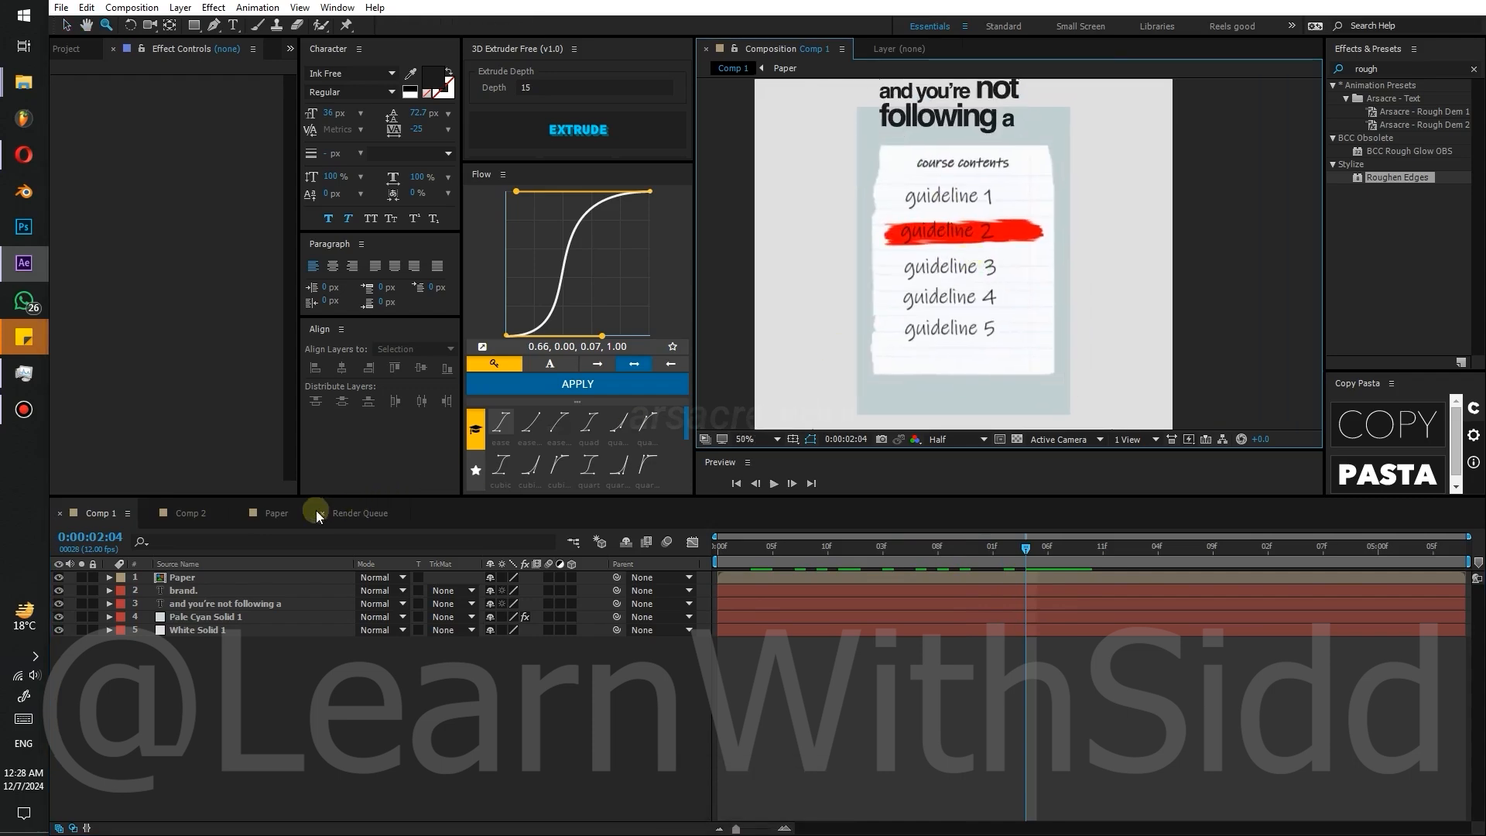
- Change the highlight shape's fill in the Paper composition from red to light teal #83CAC3
left_click(273, 512)
left_click(187, 577)
key("v")
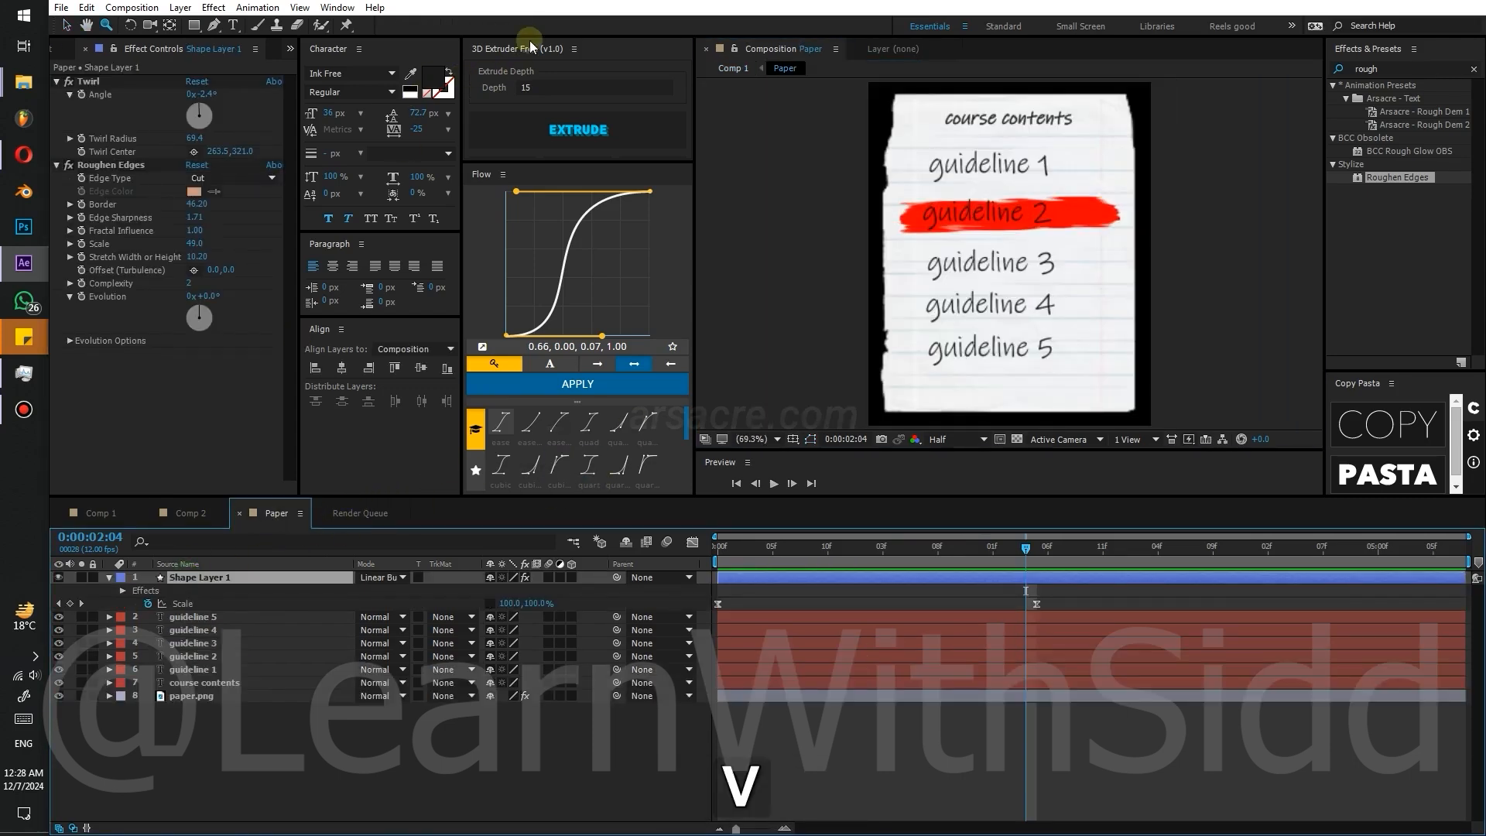
left_click(589, 27)
mouse_move(656, 620)
left_mouse_down()
mouse_move(652, 704)
mouse_move(532, 641)
mouse_move(573, 626)
mouse_move(531, 665)
mouse_move(510, 640)
left_mouse_up()
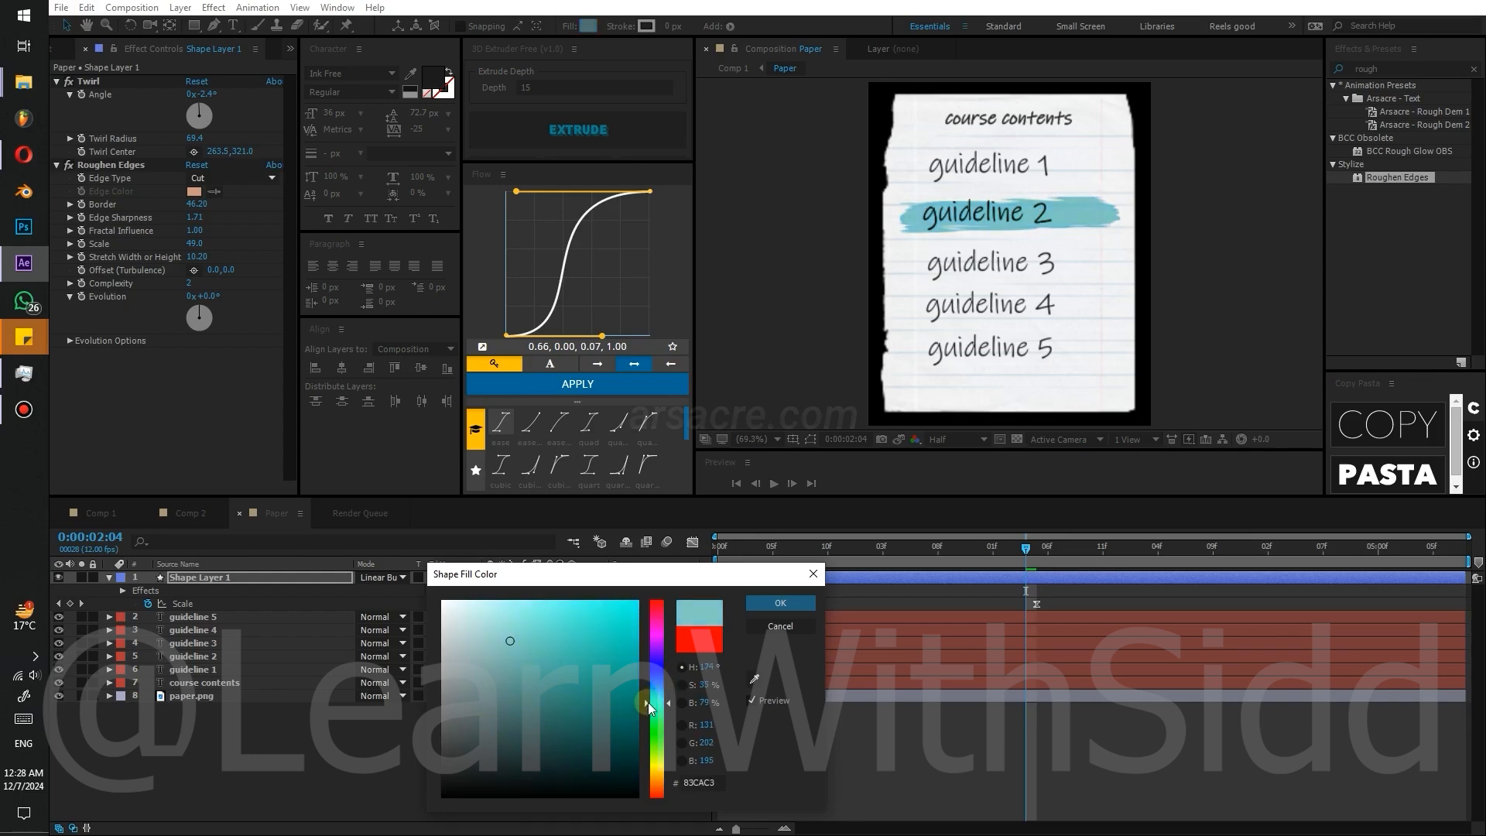
left_click(778, 605)
- Close the Render Queue after checking Comp 1, and deepen the highlight shape's fill to teal #60BCB2
left_click(117, 511)
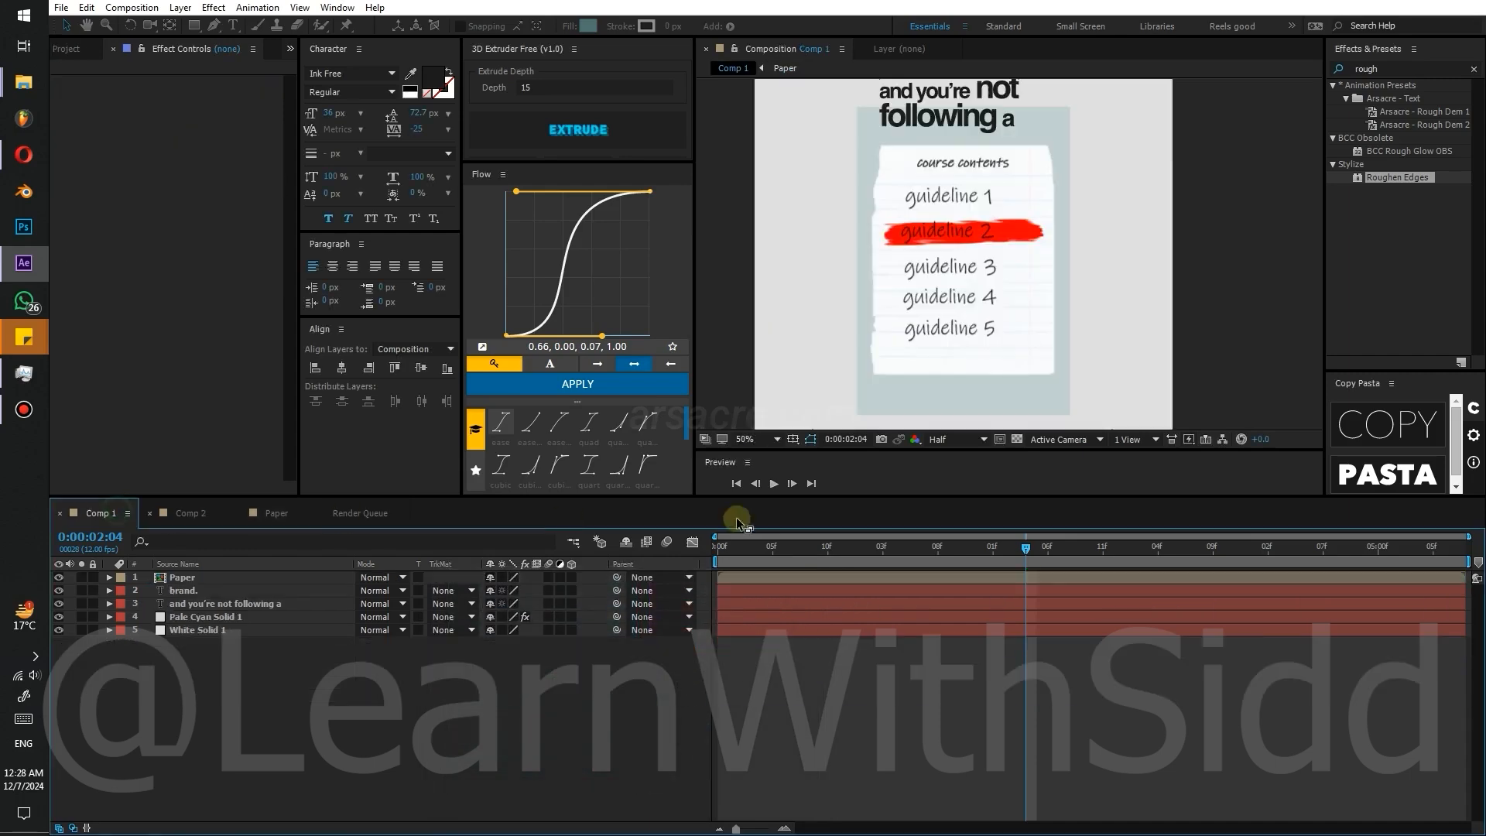
left_click(360, 513)
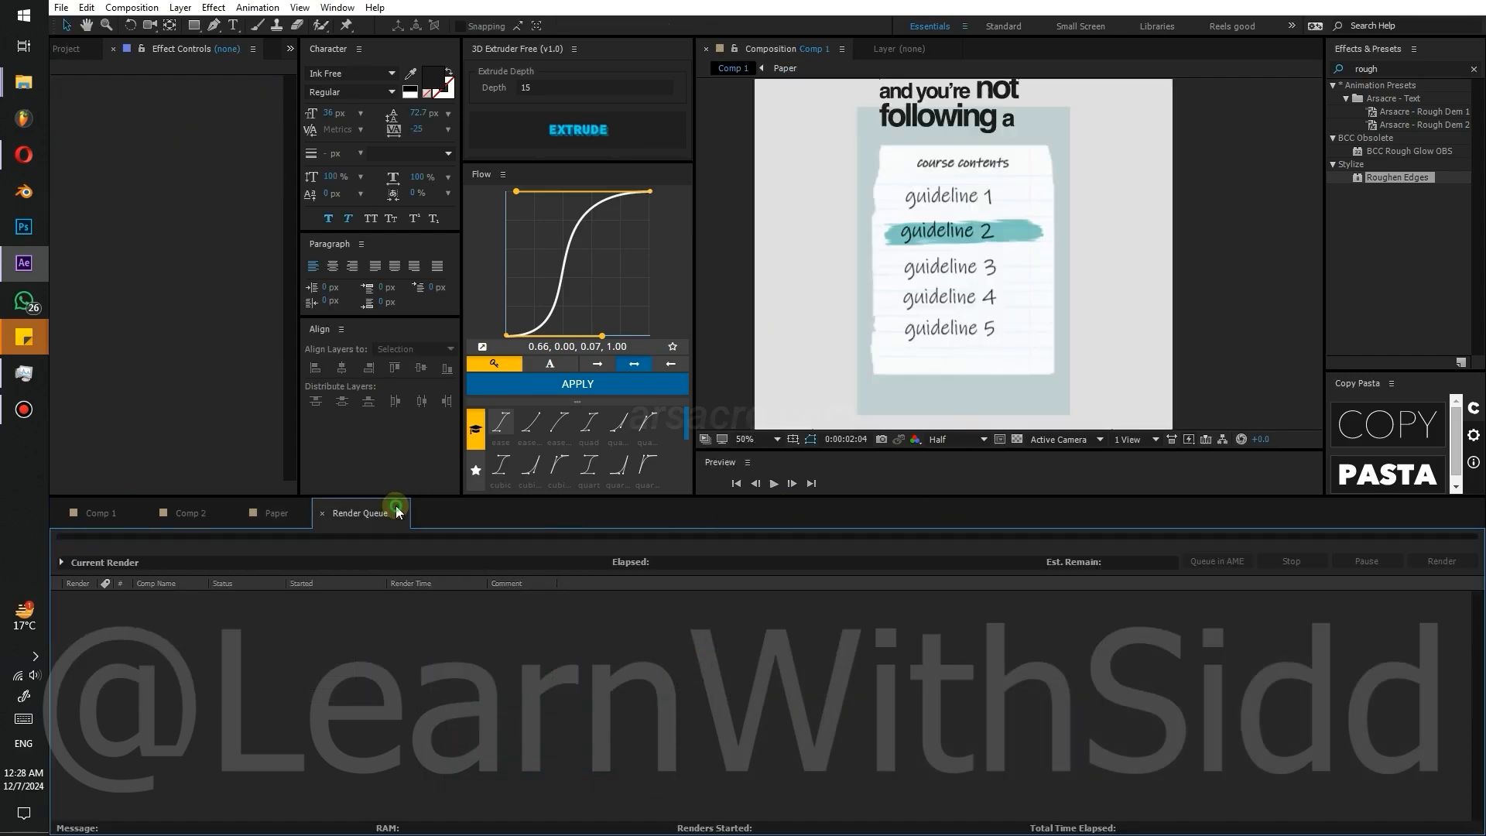
left_click(322, 514)
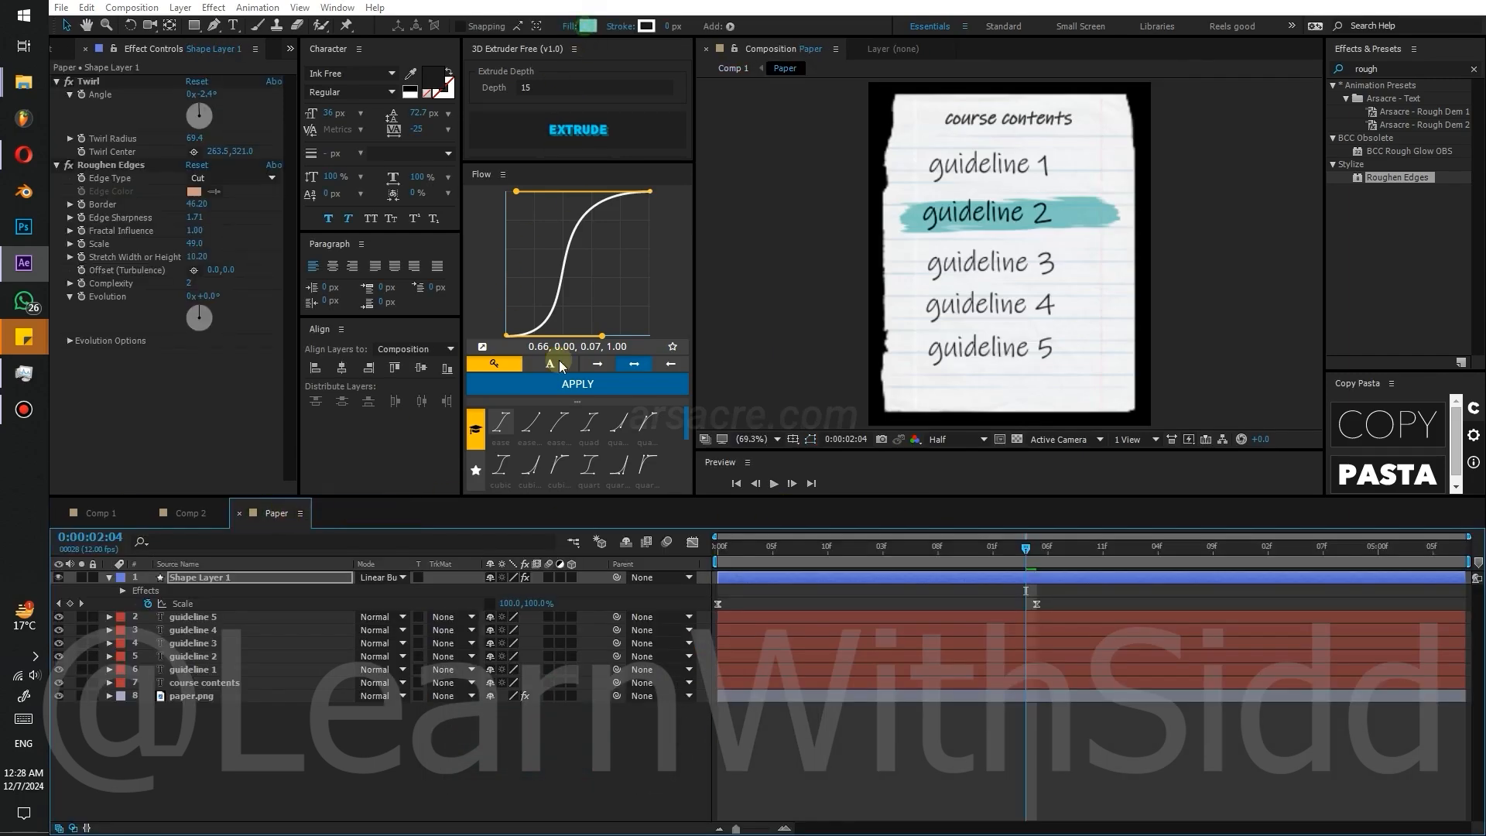
left_click_drag(522, 664, 538, 653)
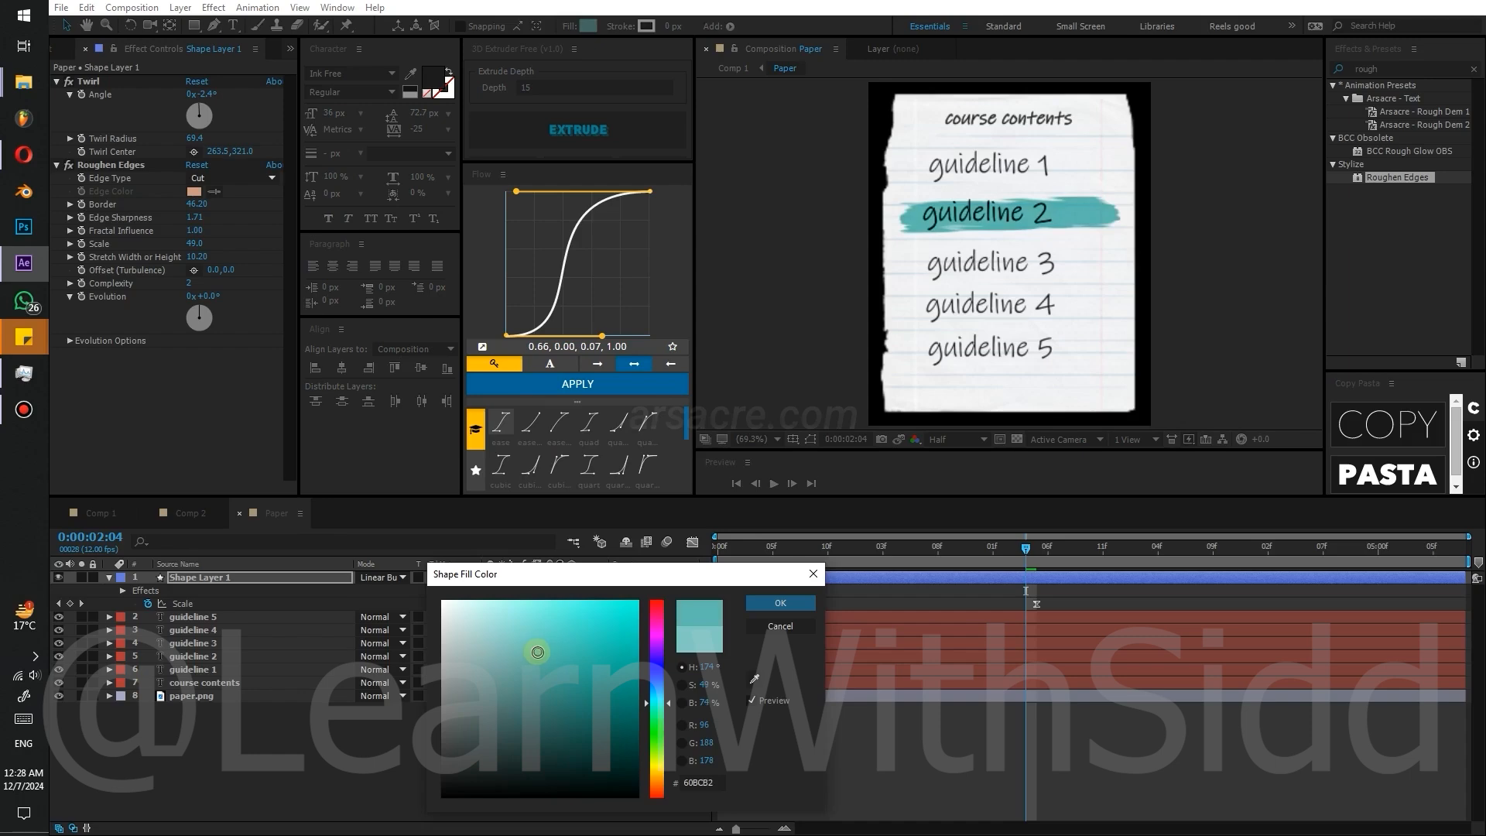
left_click(760, 602)
- Compare the teal highlight's animation in Comp 1 with the reference states shown in Comp 2
left_click(133, 515)
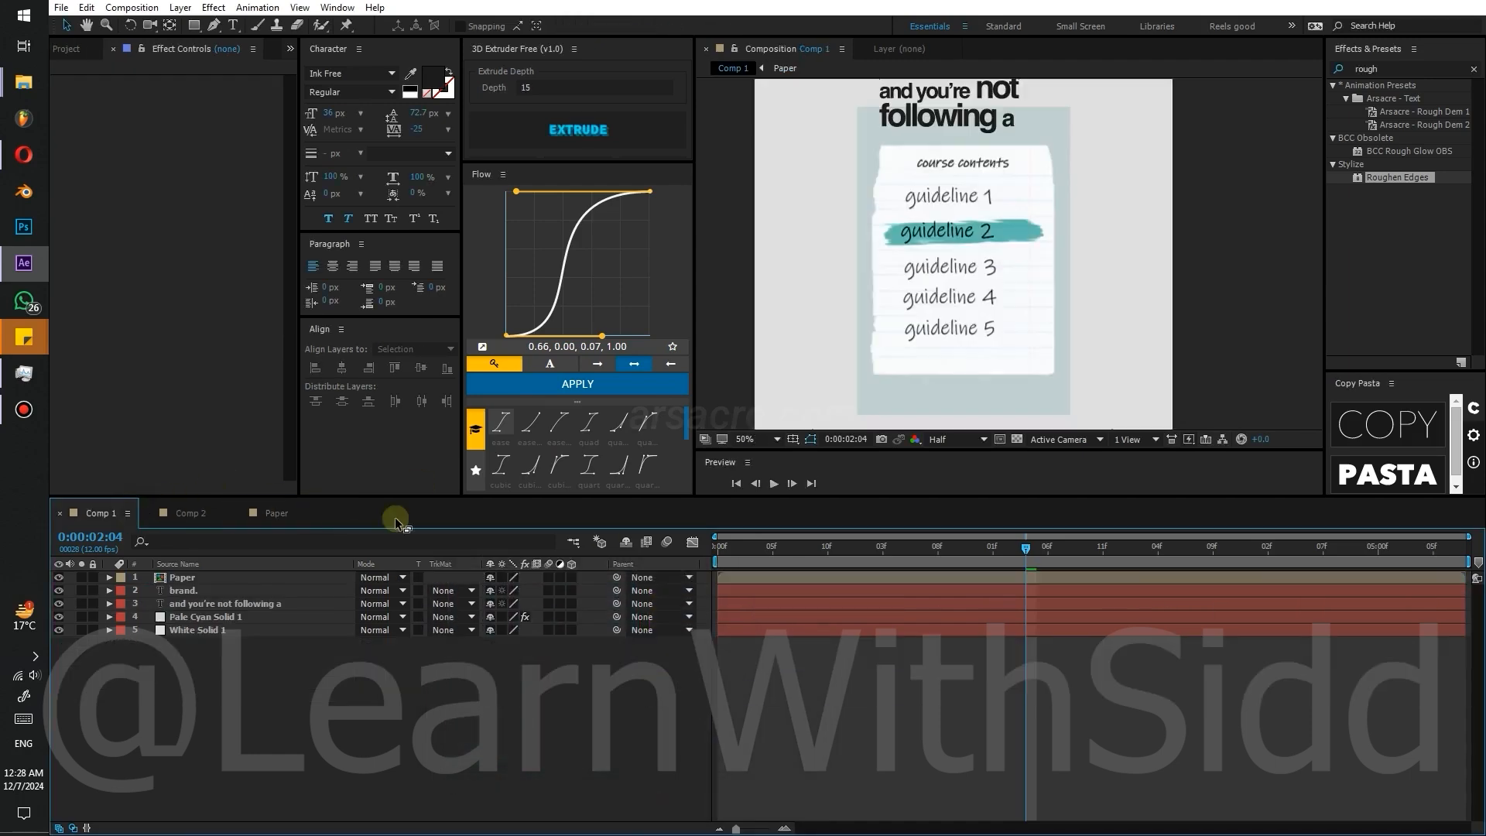
key("KP_2")
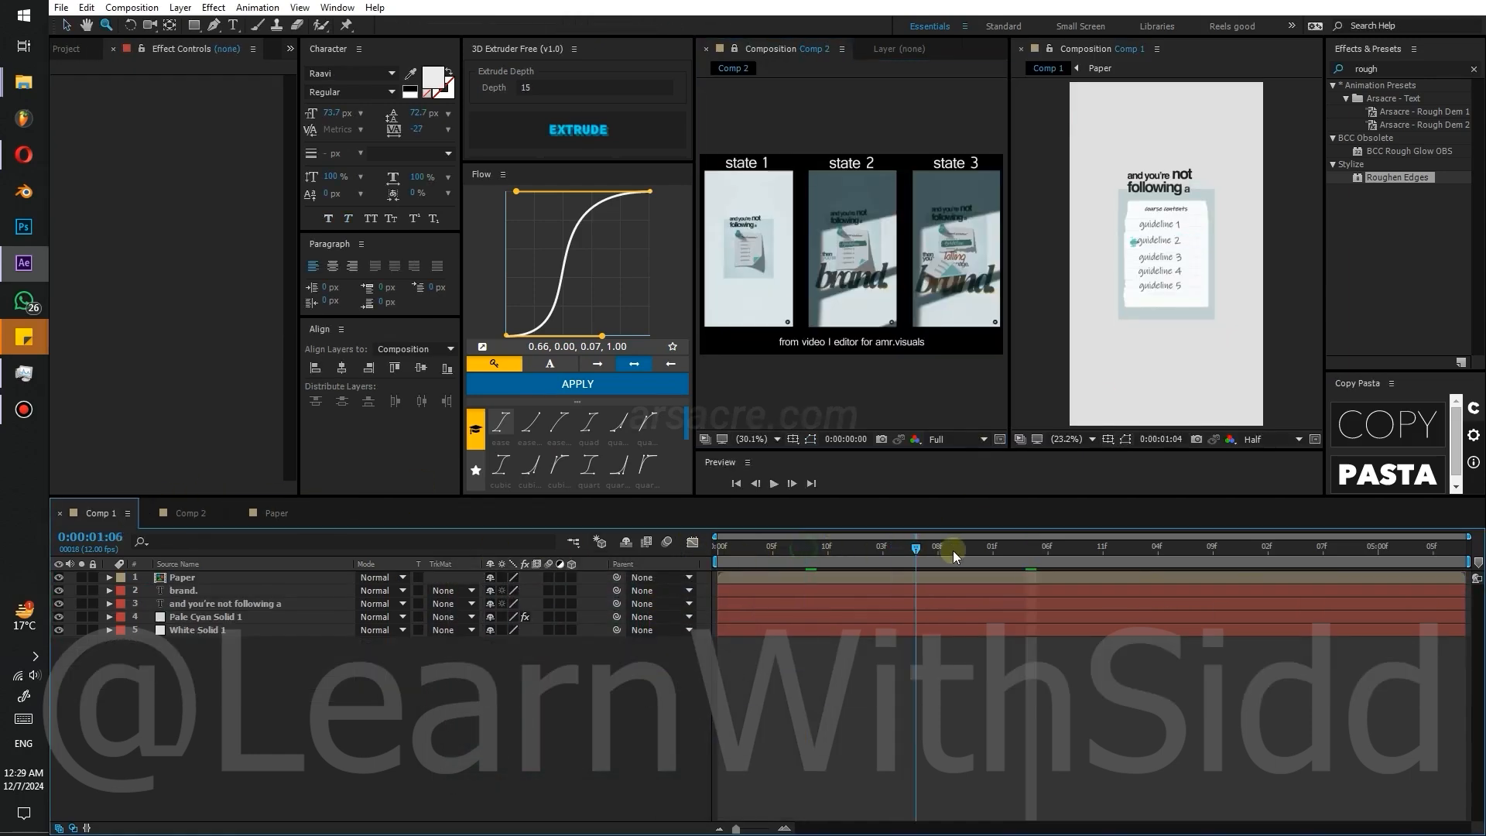
left_click_drag(1028, 550, 936, 557)
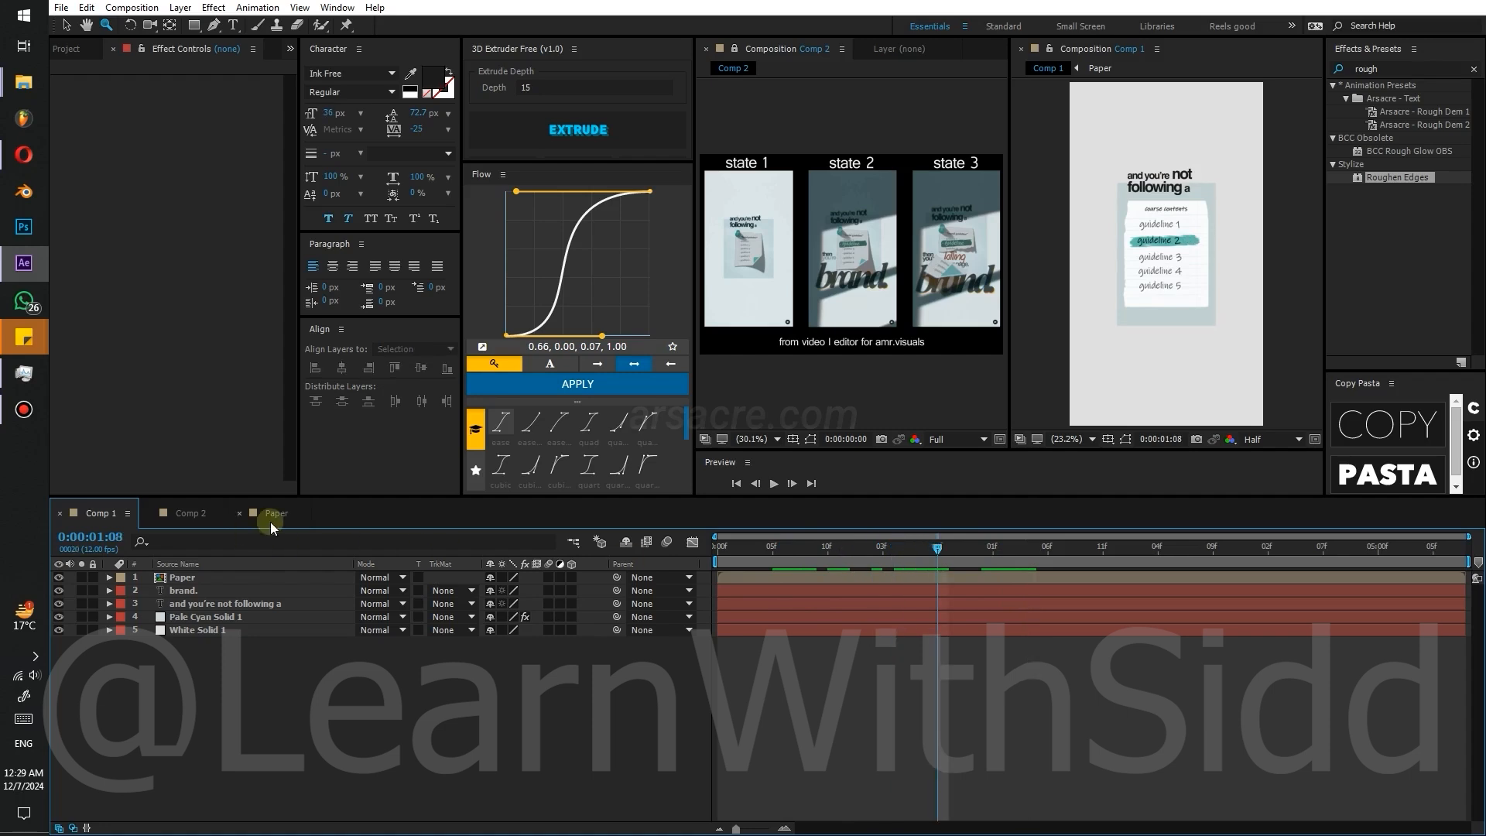
left_click(187, 512)
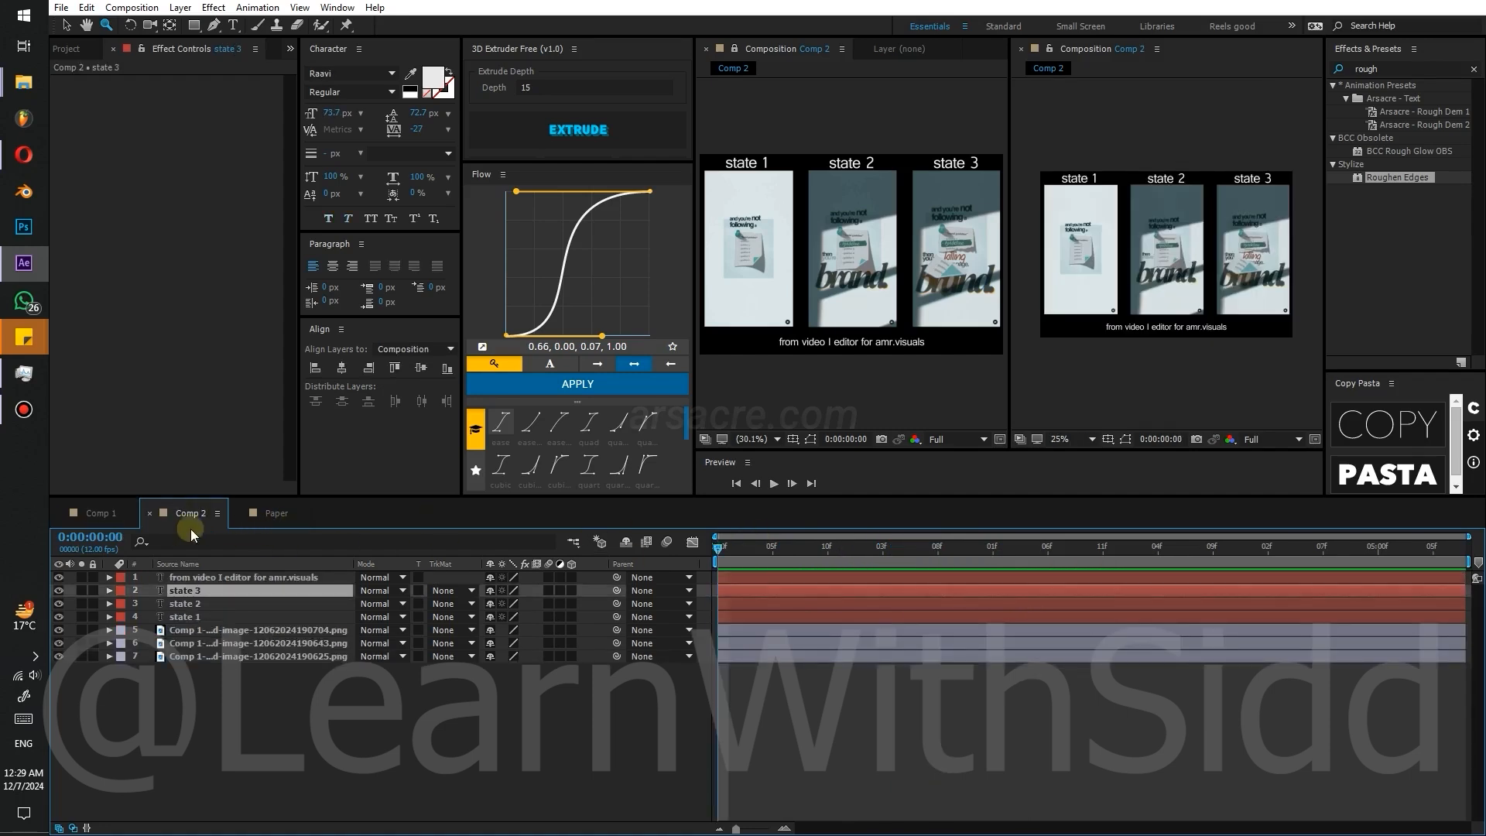
- In the Paper composition, duplicate the guideline 2 text layer and place the copy above the highlight shape layer
left_click(267, 514)
left_click_drag(729, 554, 937, 567)
key("shift+minus")
key("shift+equal")
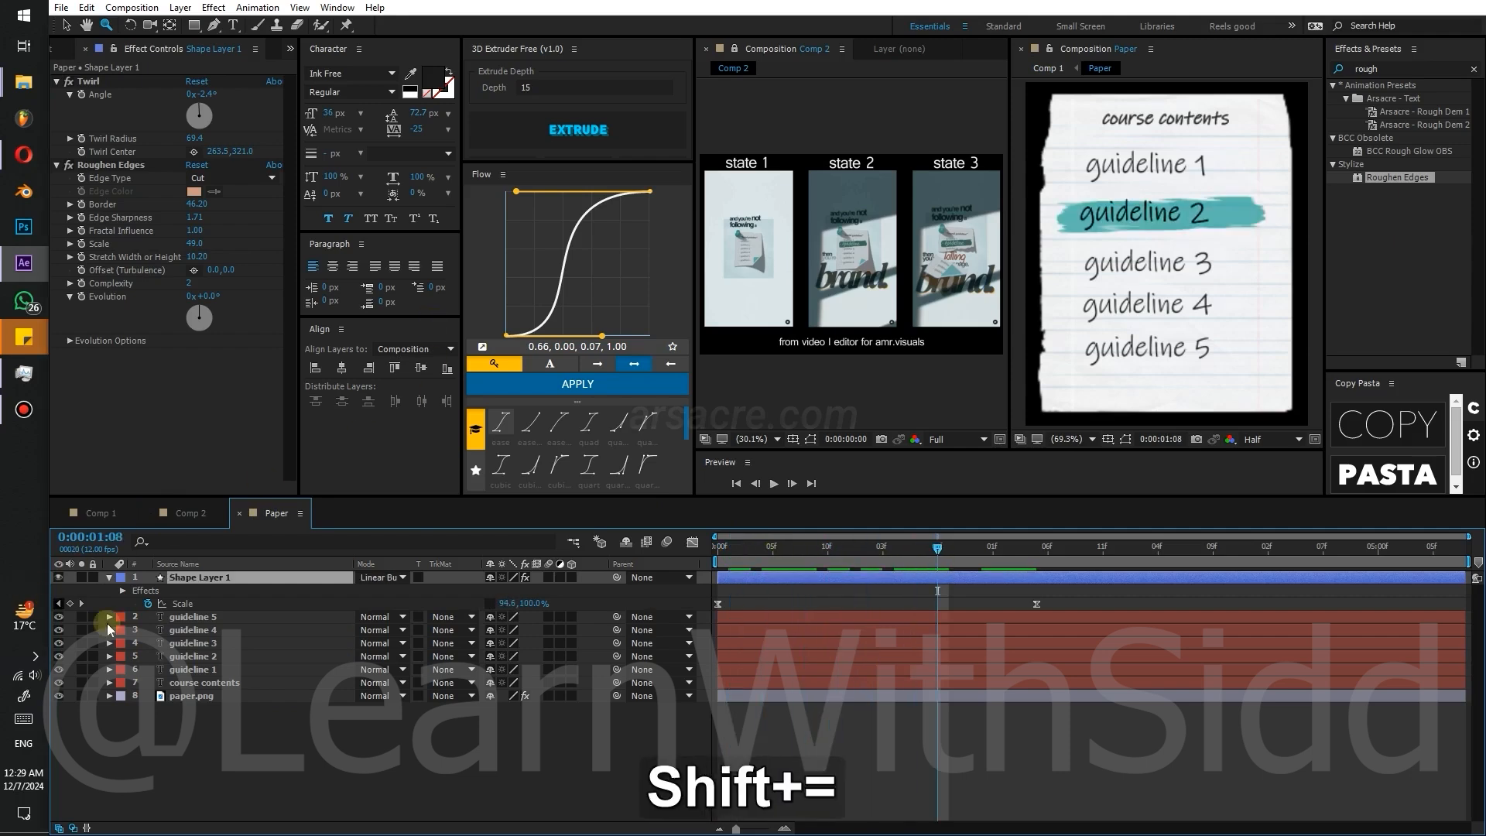
left_click(190, 617)
left_click(205, 669)
left_click(211, 658)
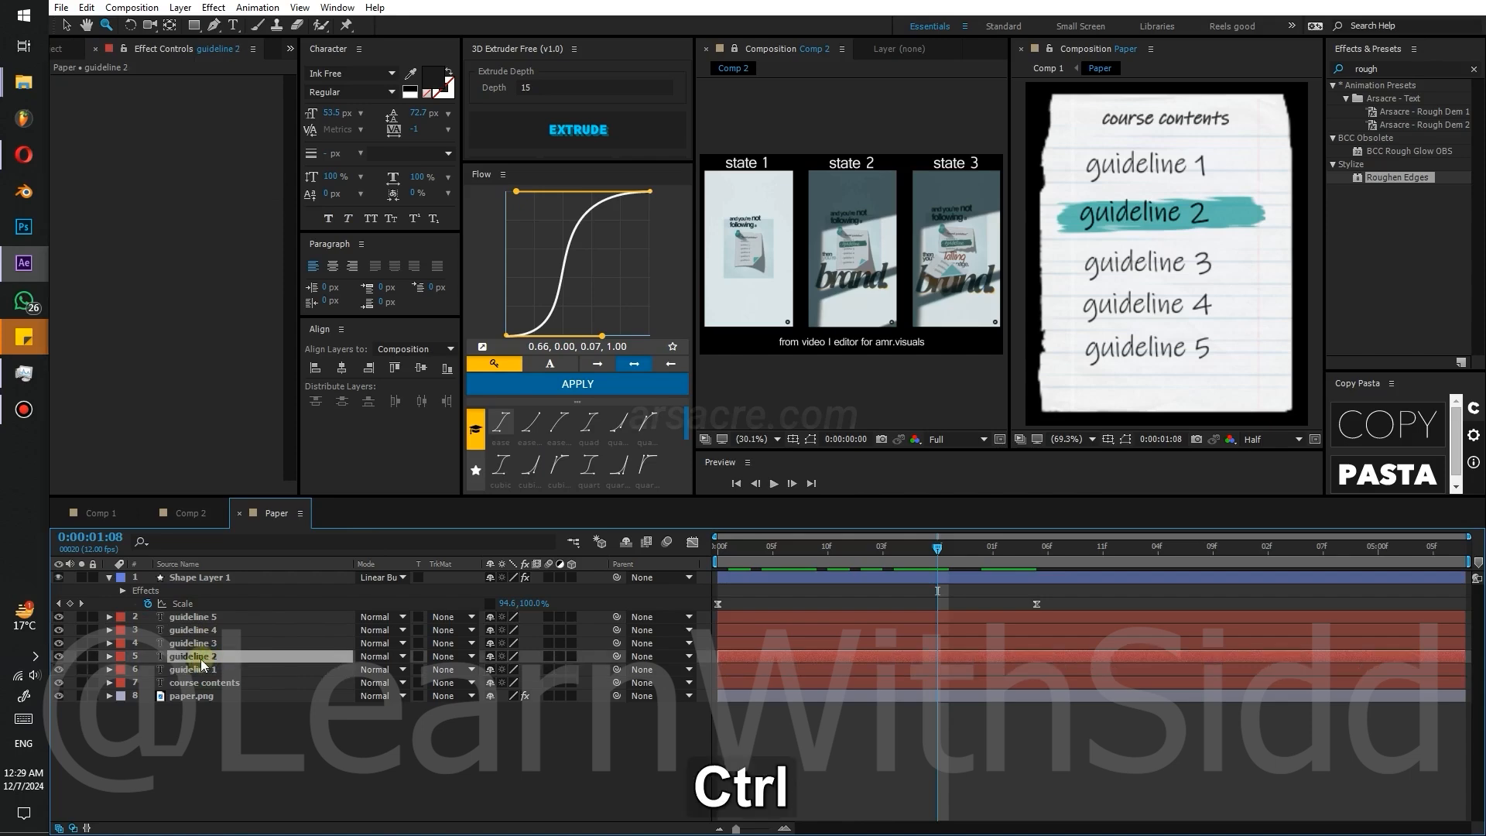
key("ctrl+d")
left_click_drag(221, 578, 220, 572)
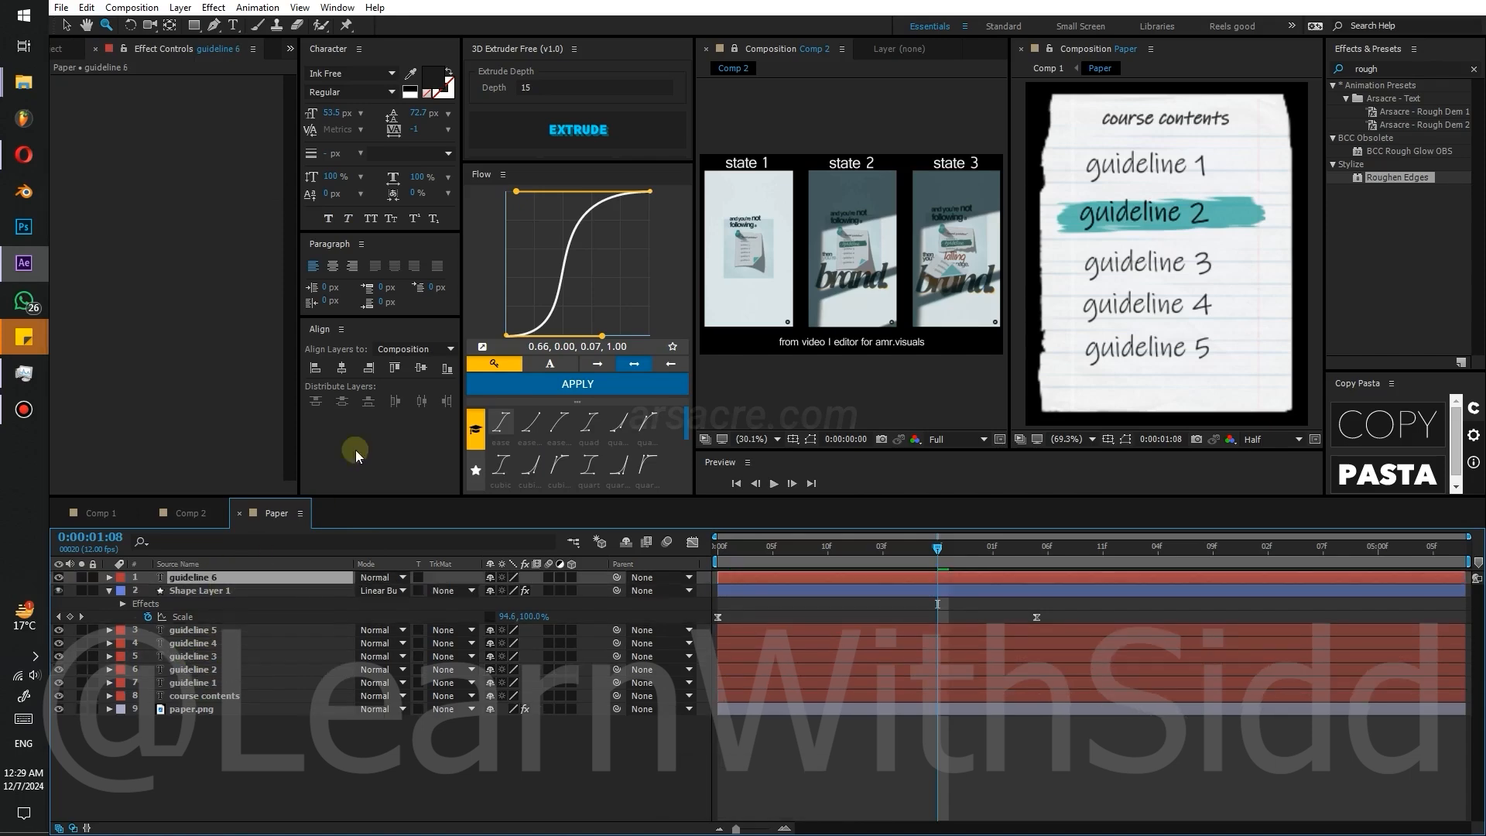
- Set the duplicated guideline 2 text above the highlight to white #FFFFFF
key("v")
left_click_drag(473, 613, 423, 588)
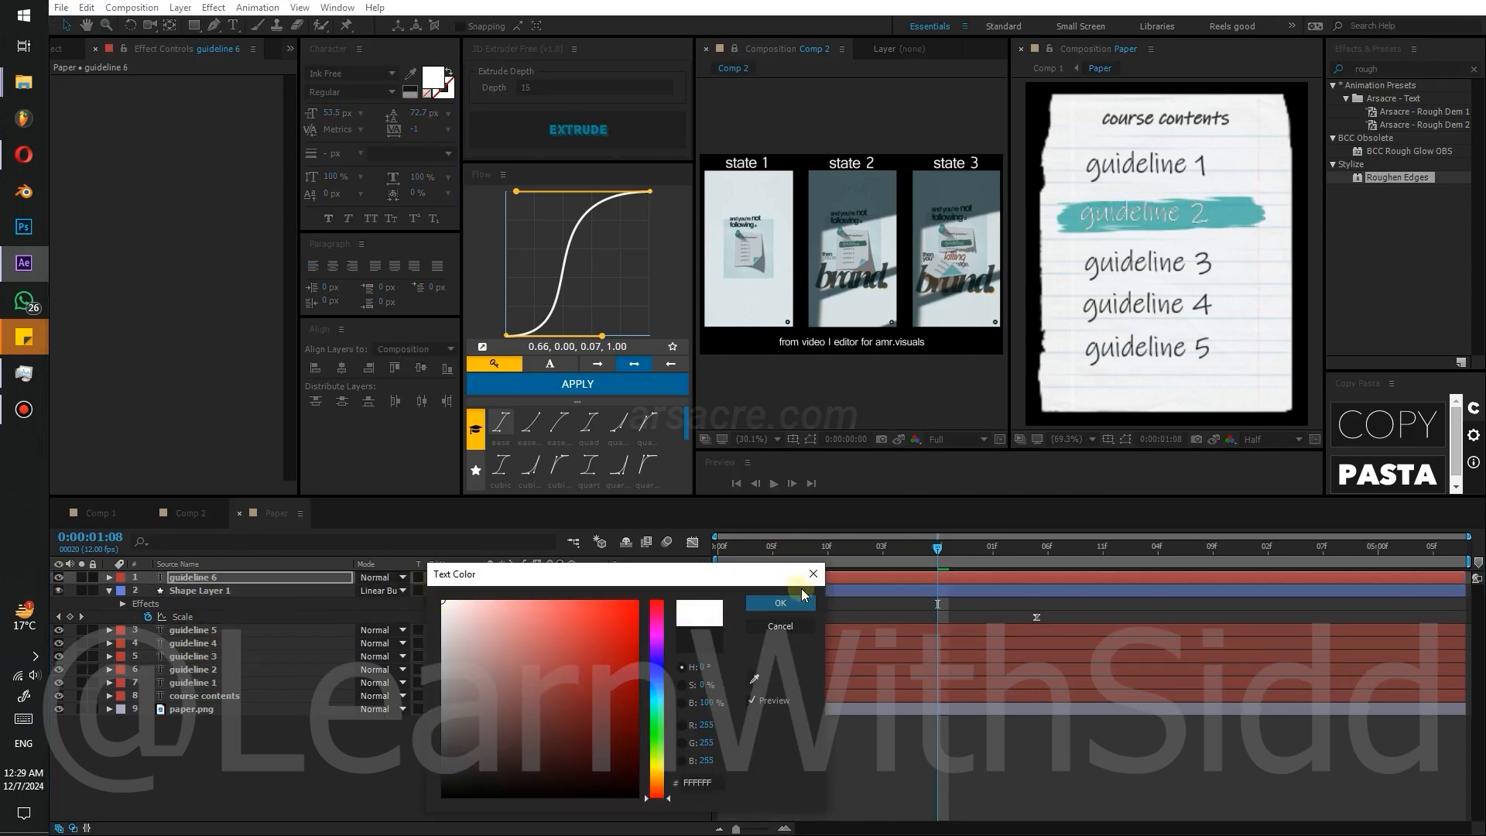
left_click(764, 606)
- Duplicate the highlight shape layer, place the copy above the white guideline text, and set the copy's blending mode to Normal
left_click(294, 593)
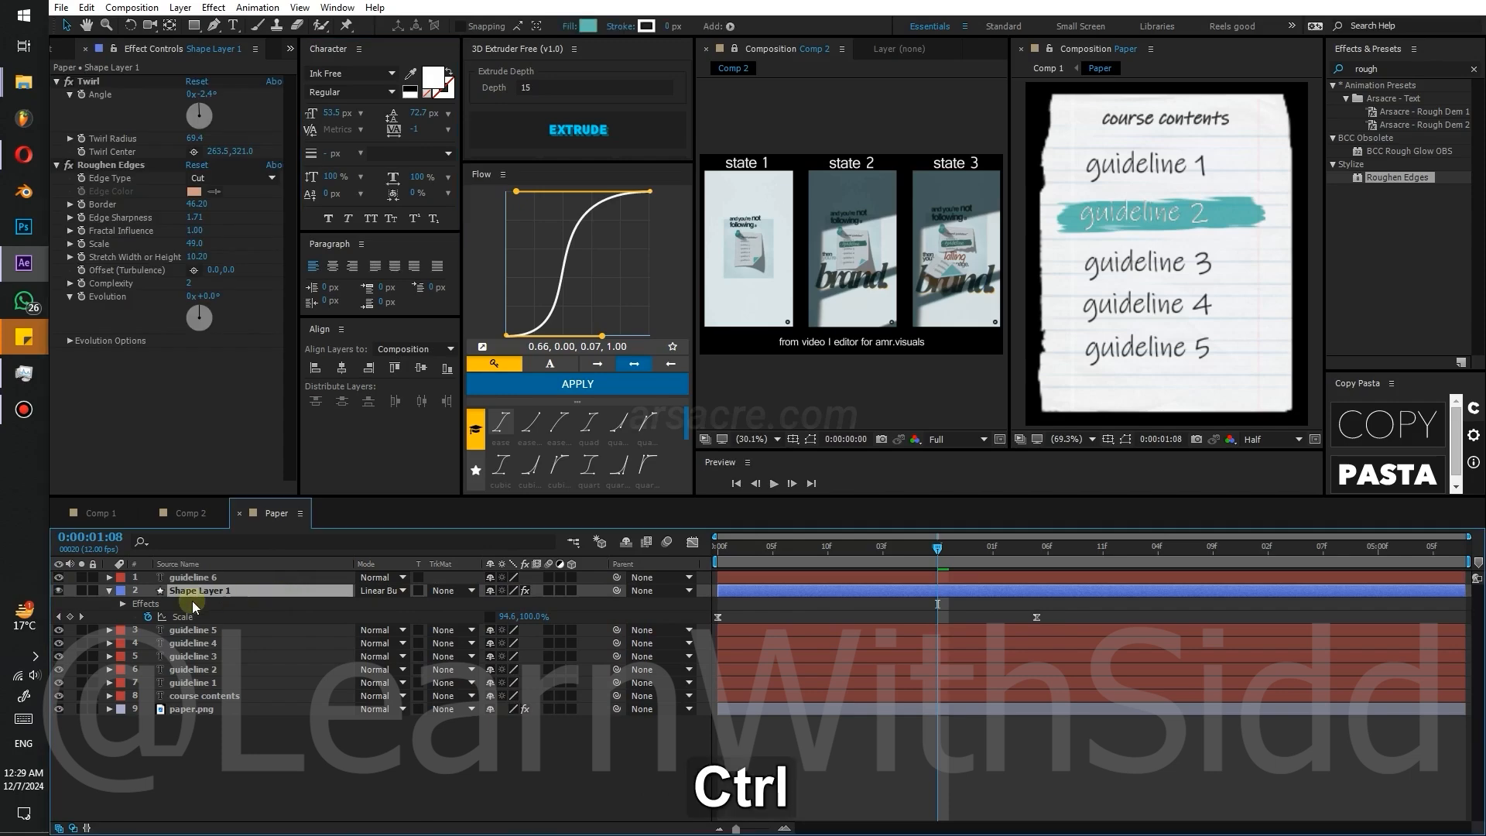
key("ctrl+d")
left_click_drag(196, 596, 205, 578)
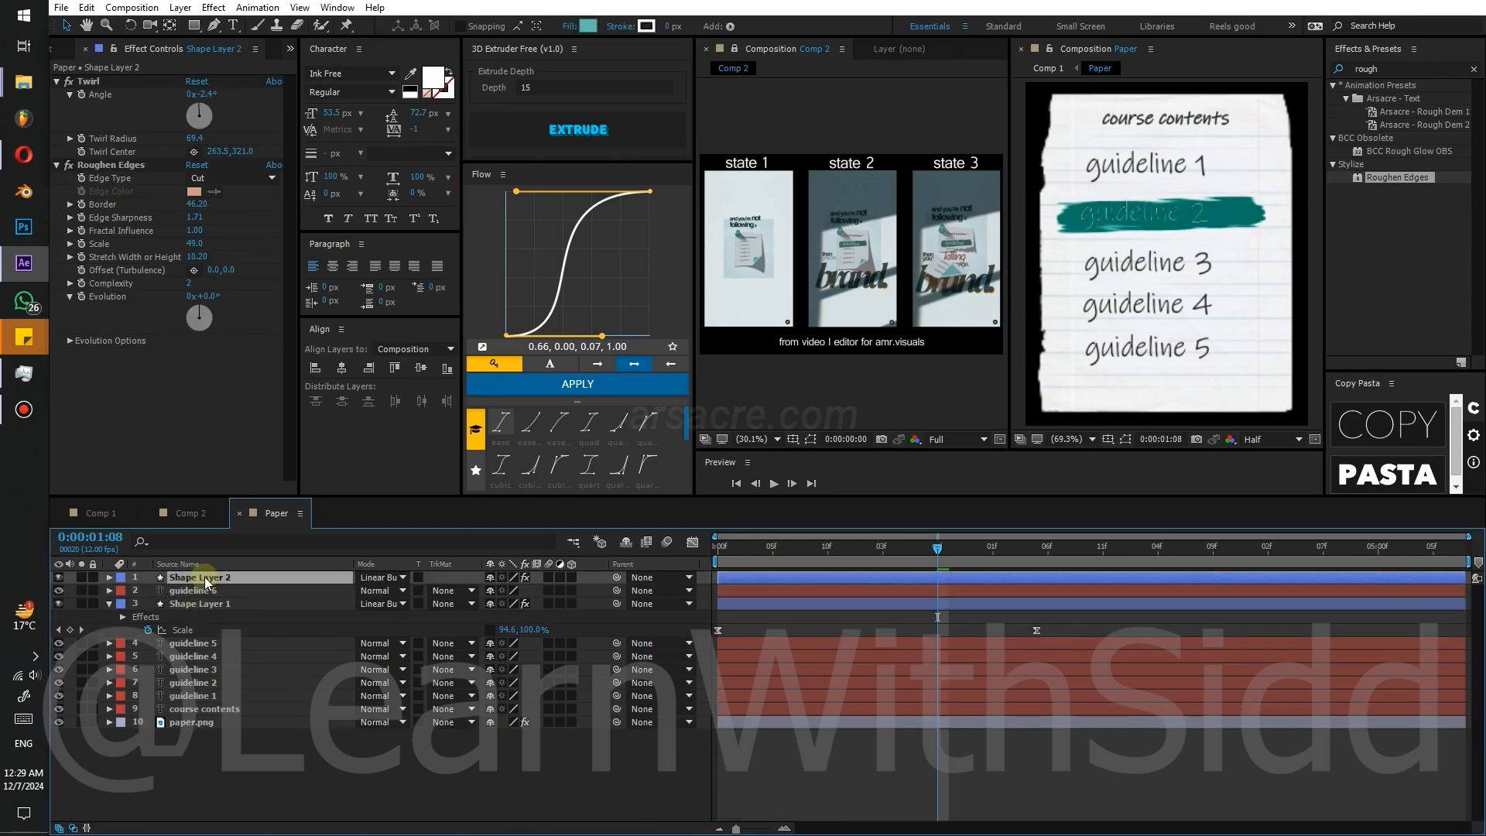
left_click(402, 578)
left_click(437, 153)
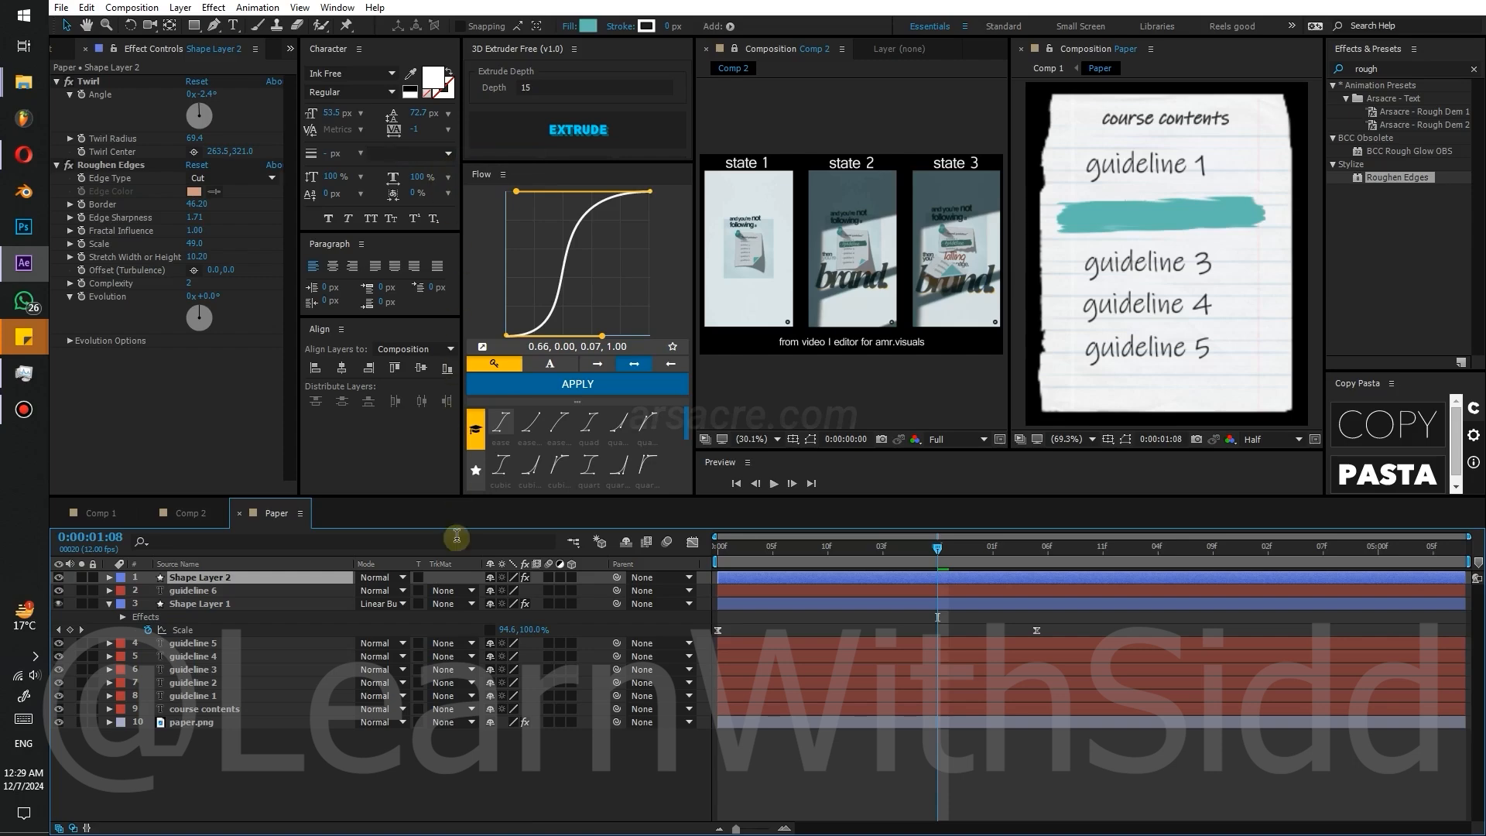
- Give the white guideline text an Alpha track matte from the shape copy above it and check it at 0:00:01:09
left_click(456, 590)
left_click(471, 615)
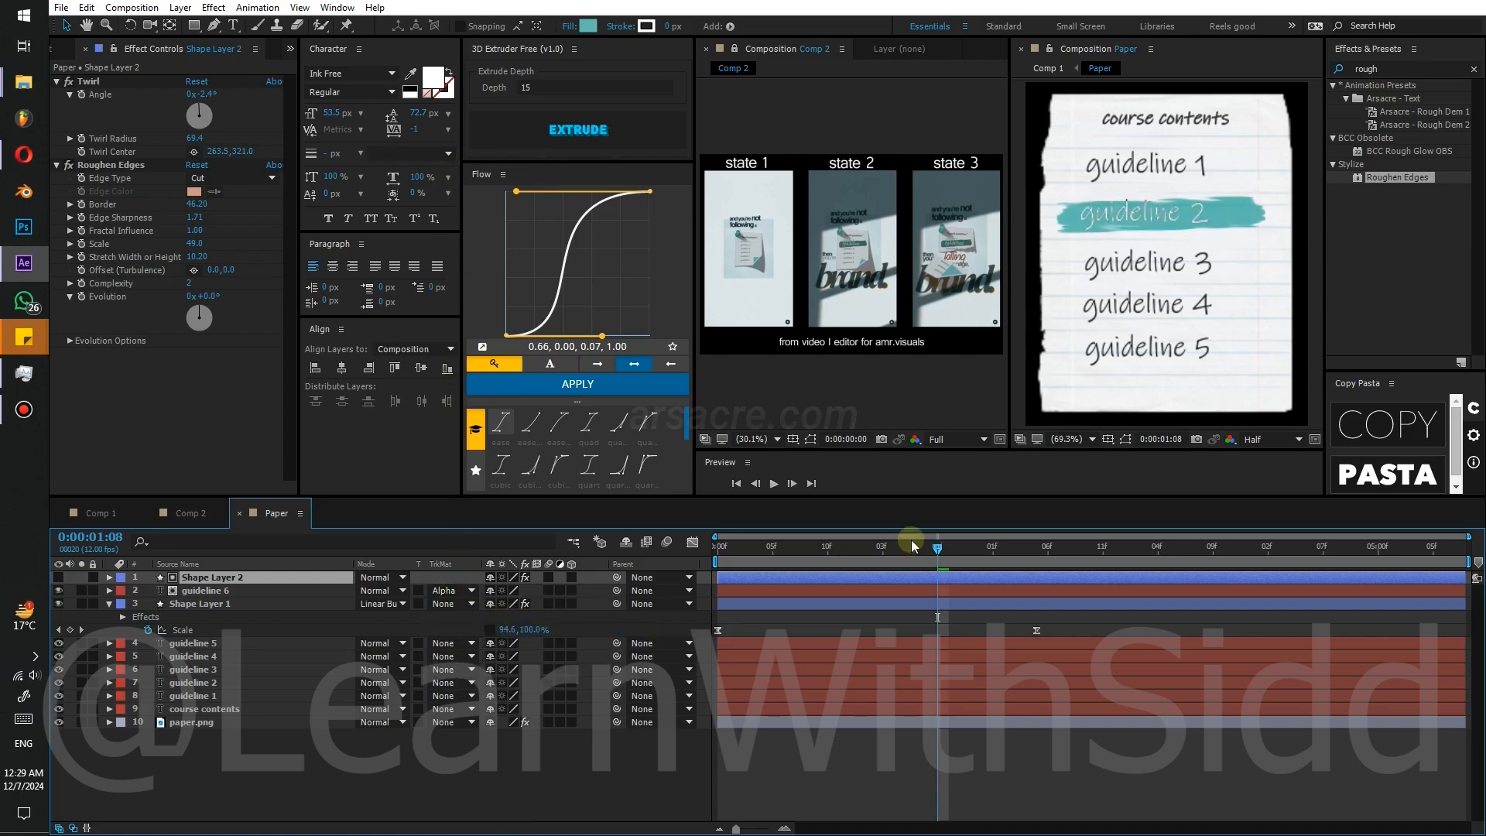
left_click_drag(940, 557, 950, 556)
left_click(296, 590)
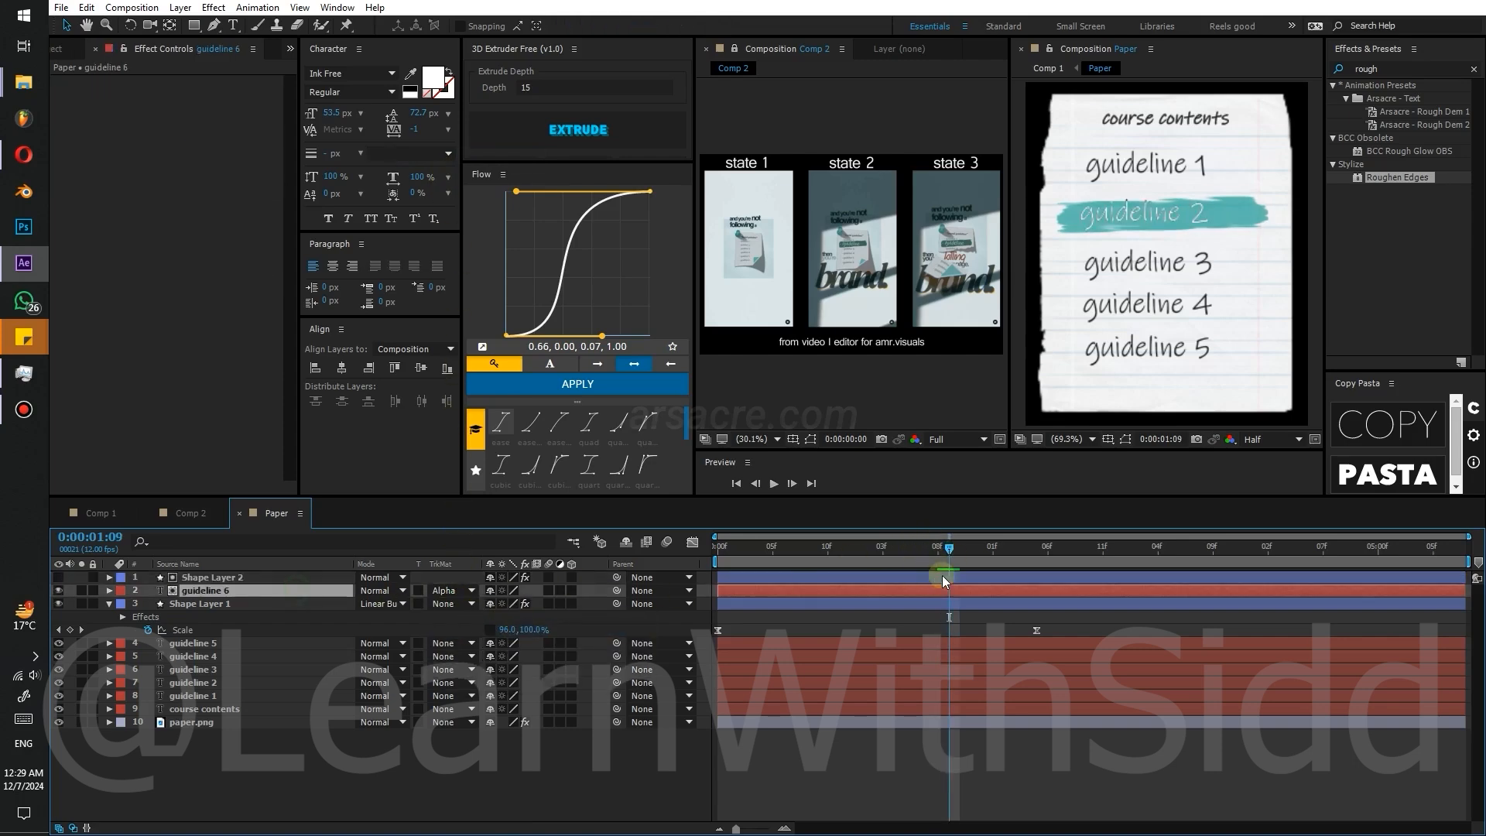
- Set the Paper composition's preview resolution to Full and inspect the highlighted text at 0:00:02:05
left_click(1269, 439)
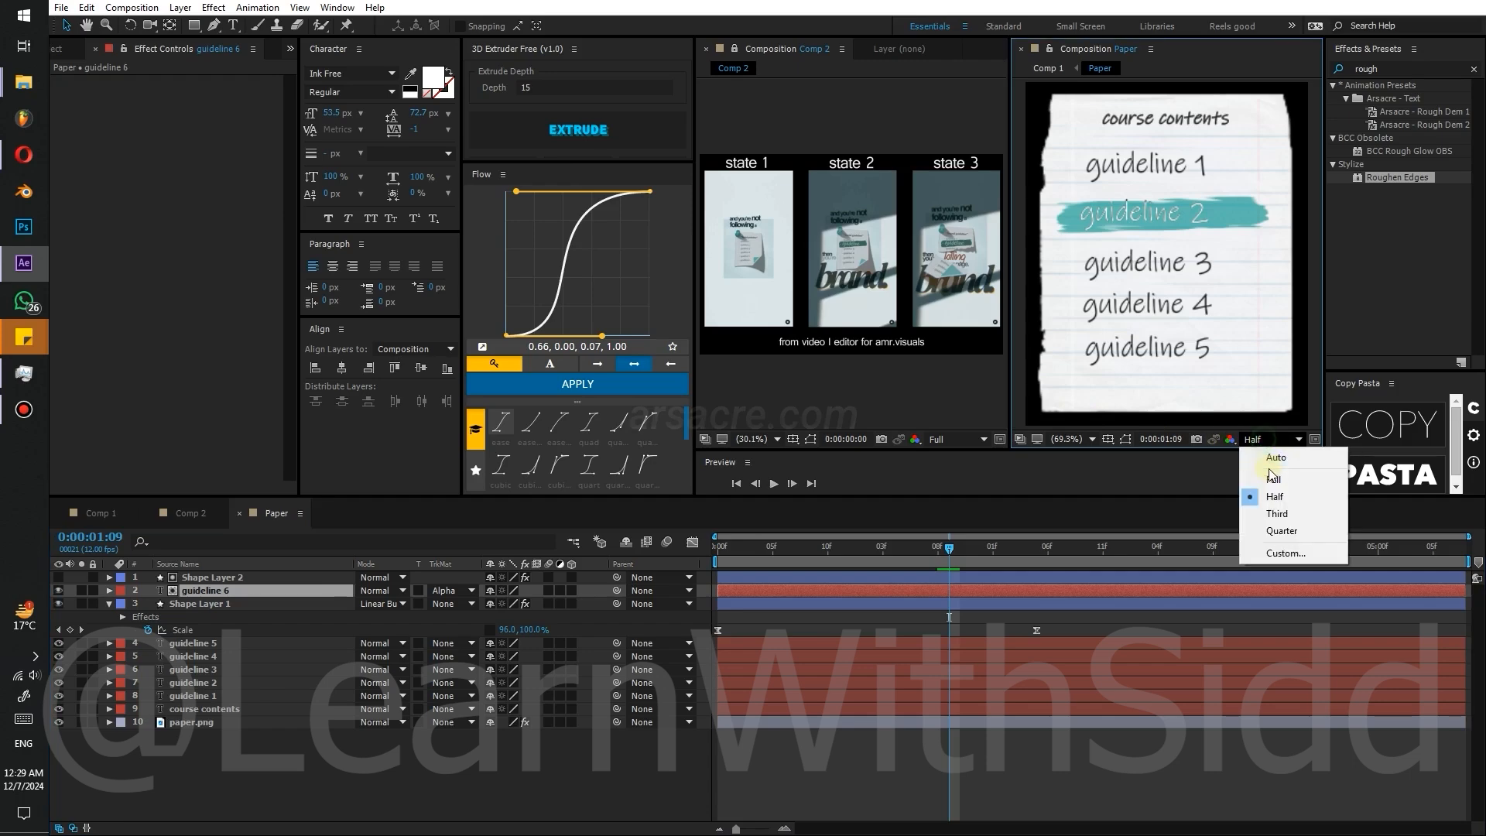
left_click(1258, 479)
left_click_drag(951, 546, 1038, 567)
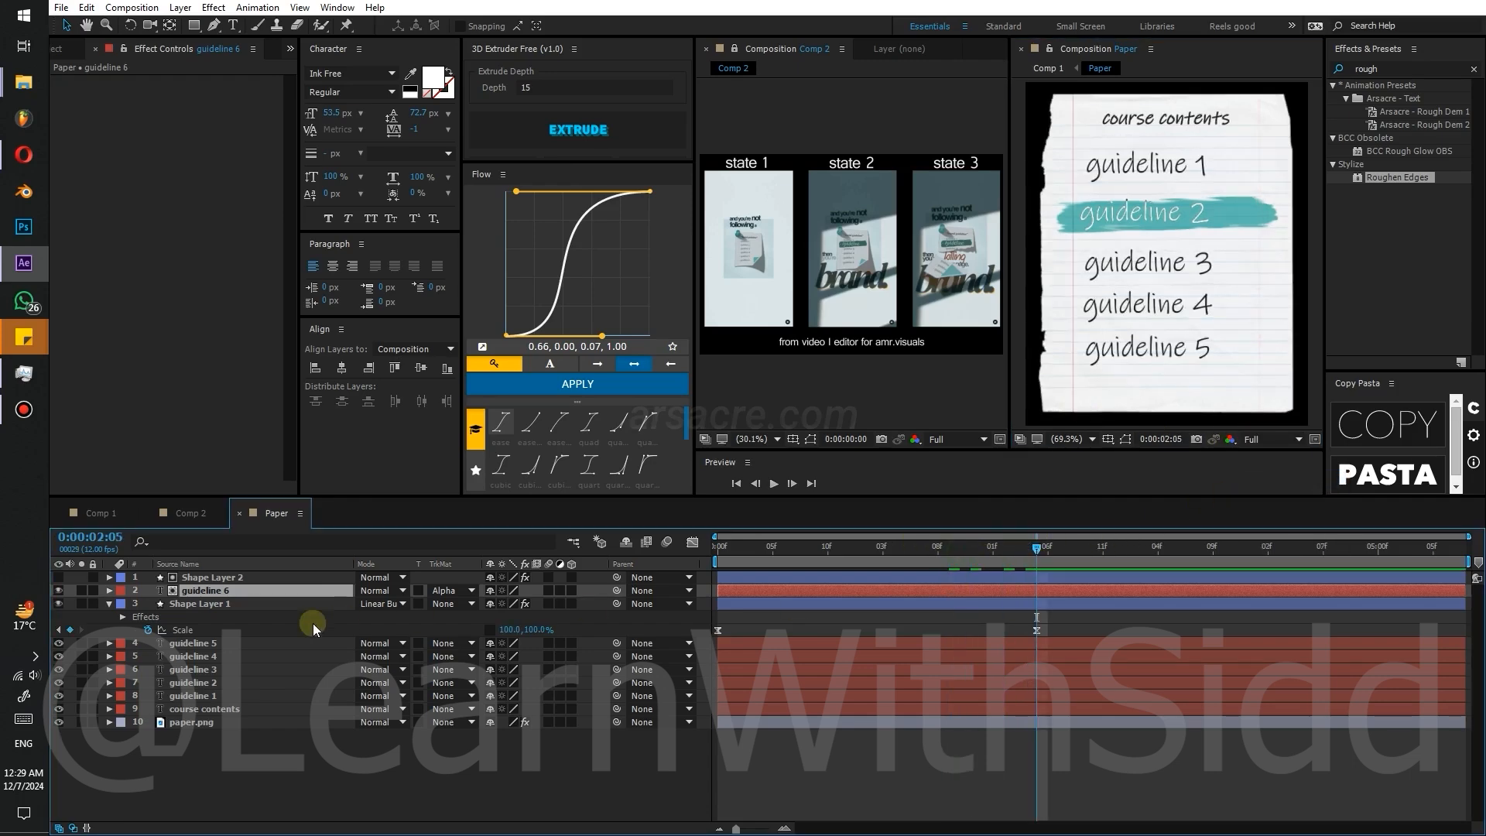
- Darken the fill of the original highlight shape, Shape Layer 1, to teal #288E83
left_click(218, 604)
key("v")
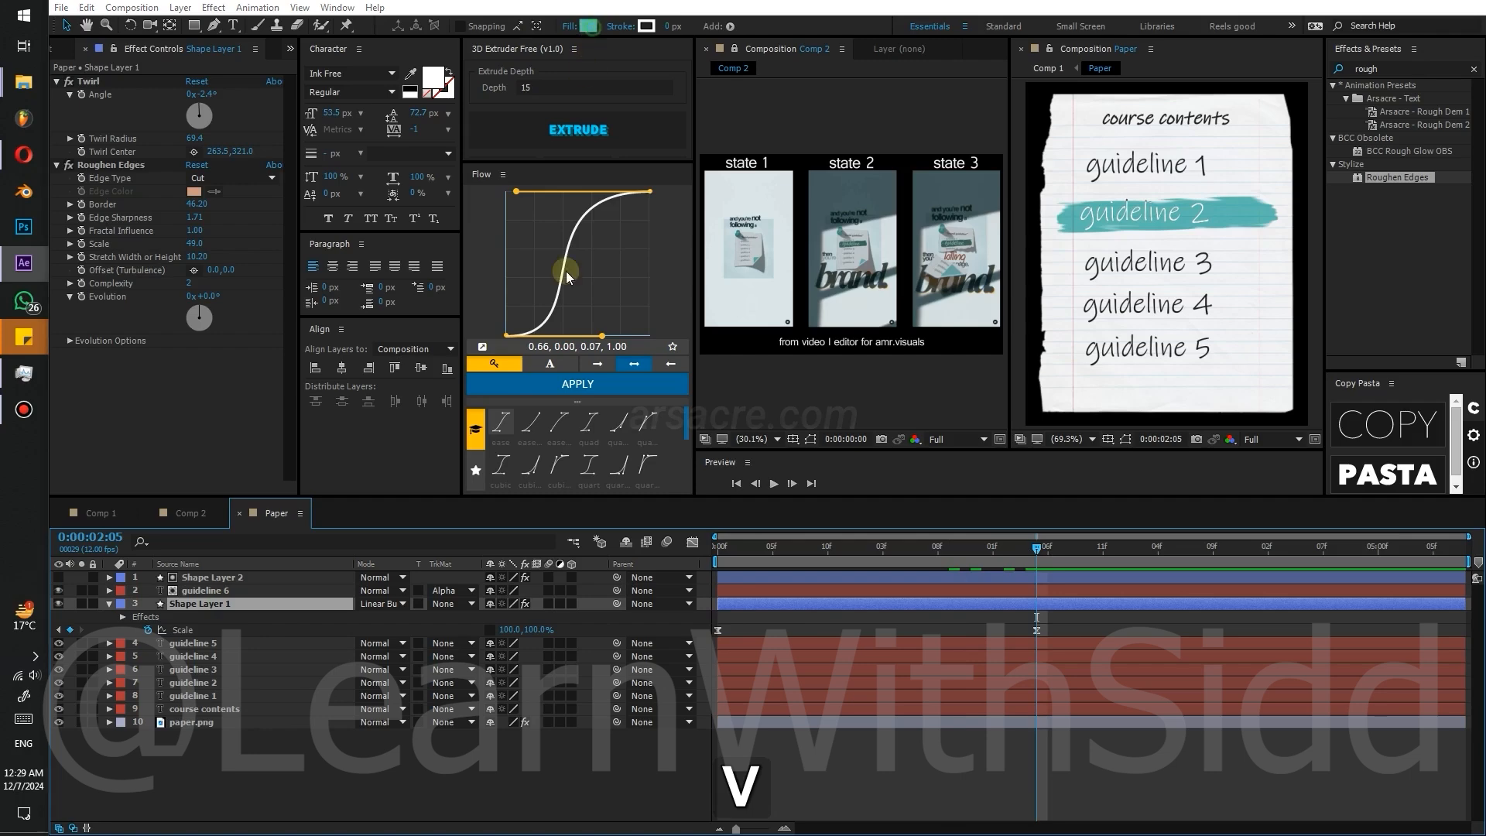
left_click(588, 25)
left_click_drag(568, 654, 582, 686)
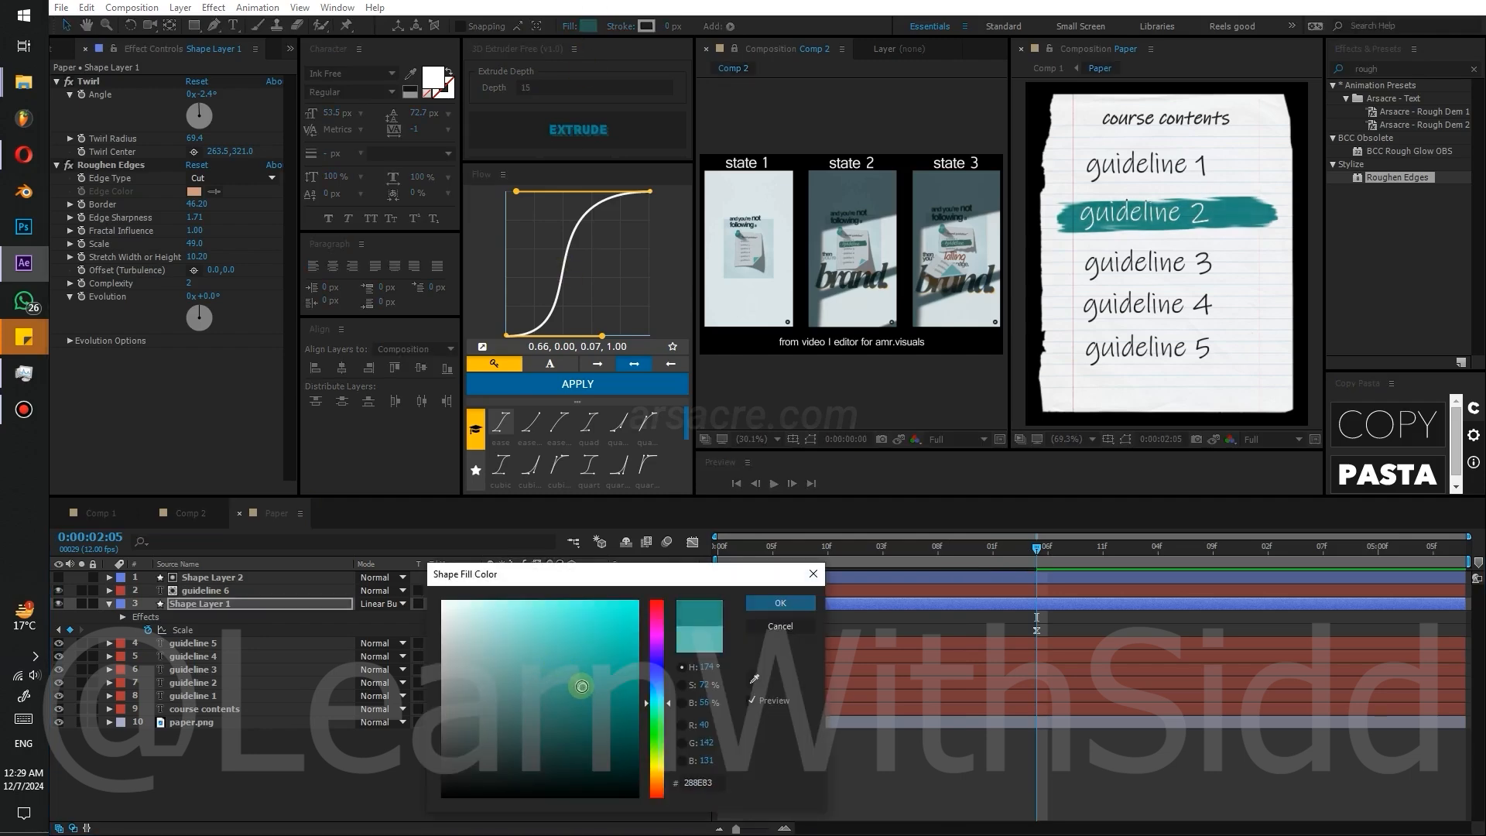
left_click(767, 601)
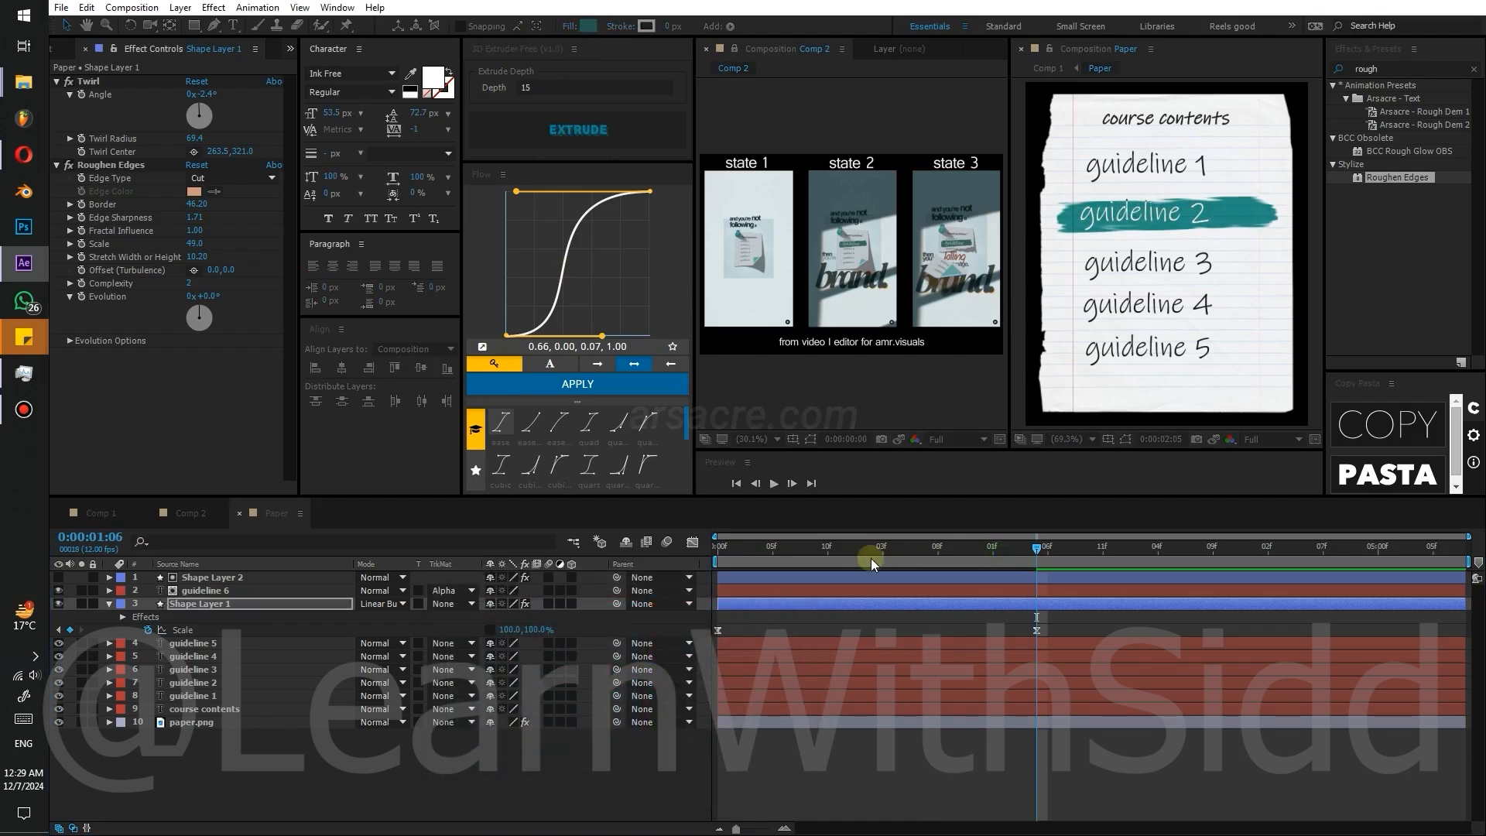
- Preview the highlight and white text reveal in the Paper composition, and check the result in Comp 1
left_click(722, 574)
key("space")
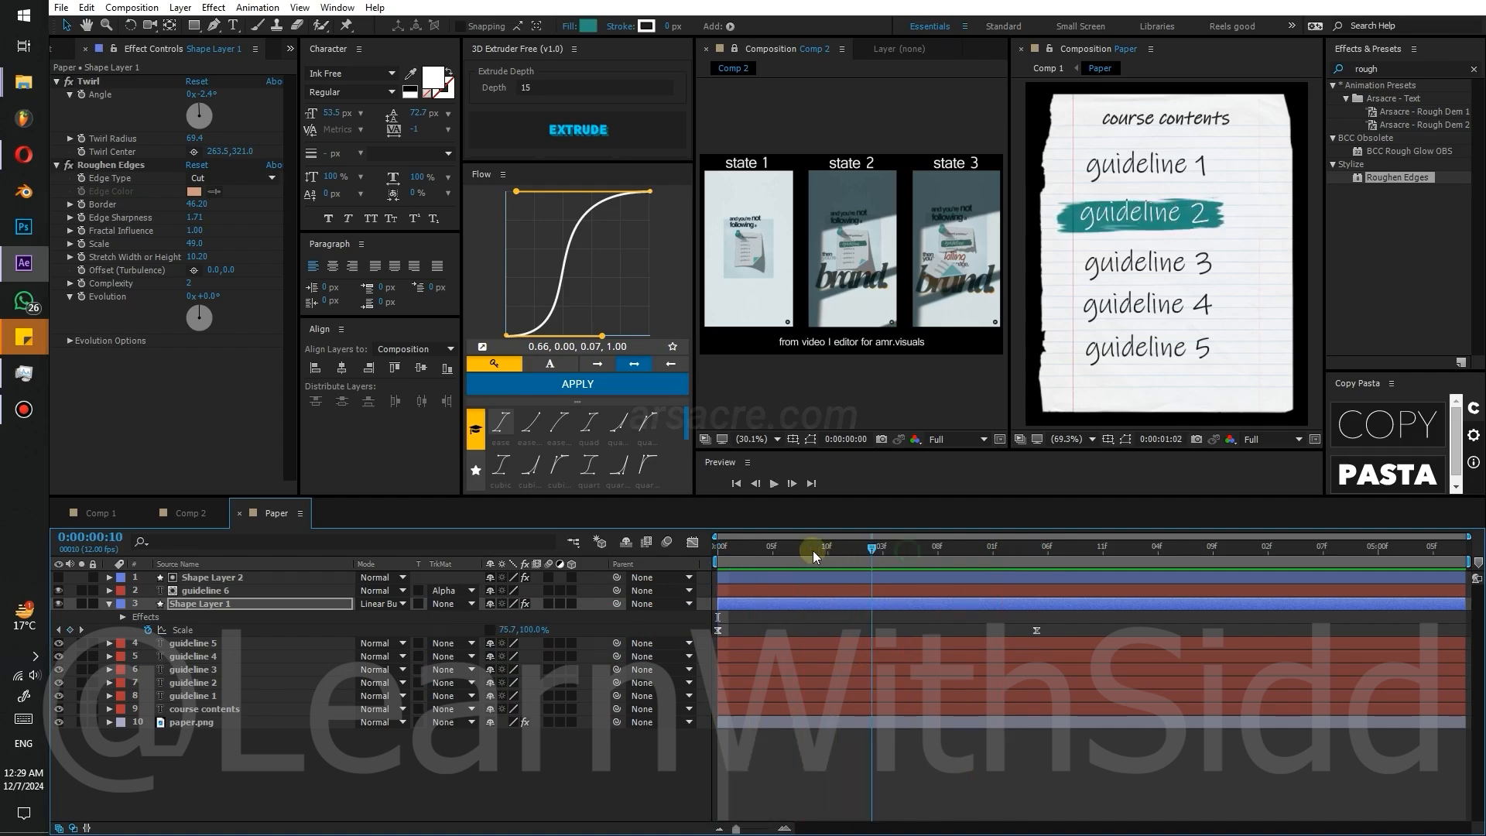
key("space")
left_click(147, 515)
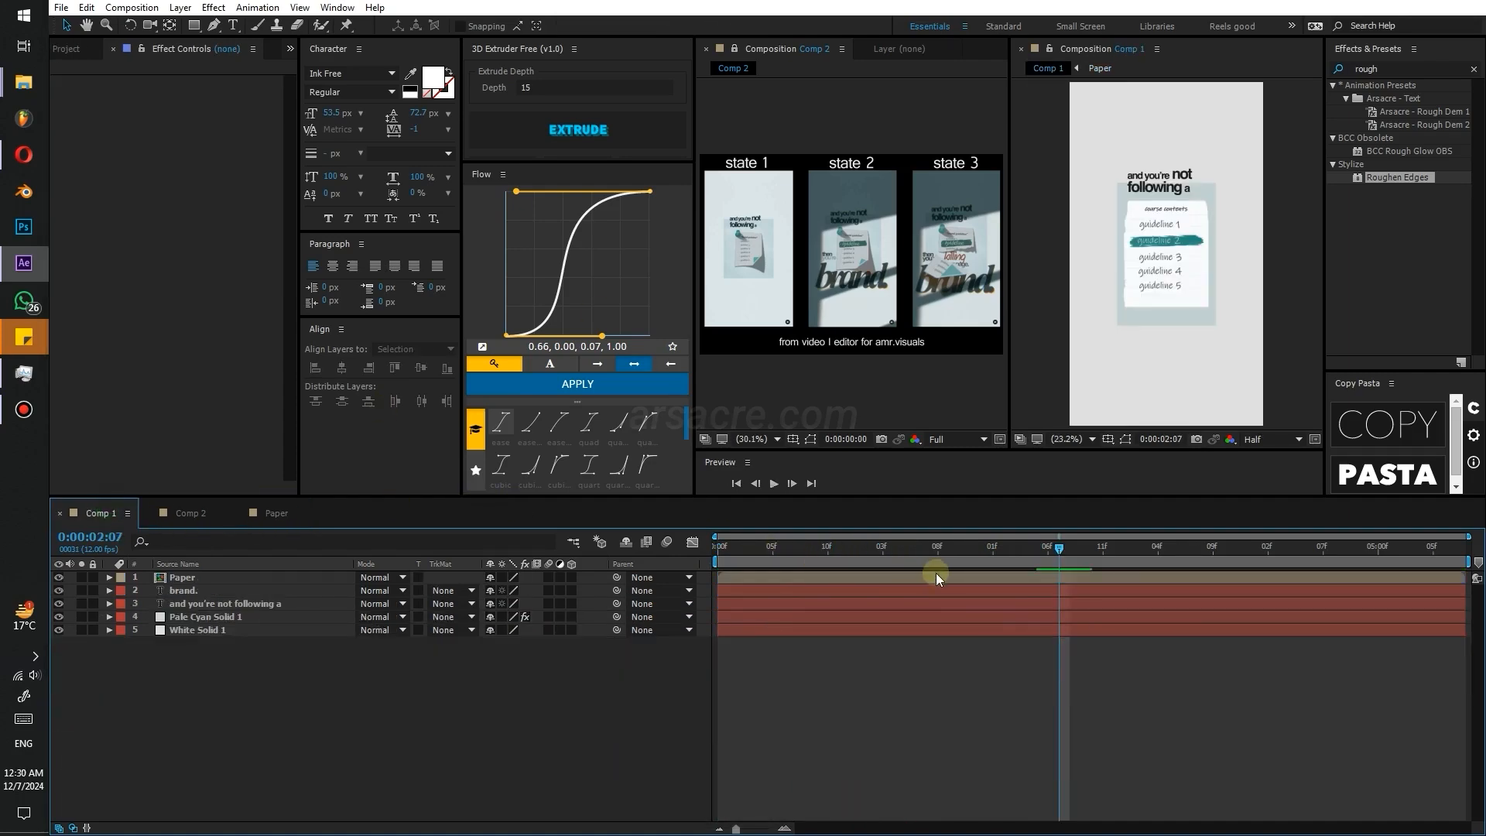
left_click(956, 555)
left_click_drag(953, 555, 1061, 555)
- Copy the Fill effect from Pale Cyan Solid 1 to White Solid 1 in Comp 1 and set its color to #E1F1F2
left_click(187, 616)
left_click(83, 82)
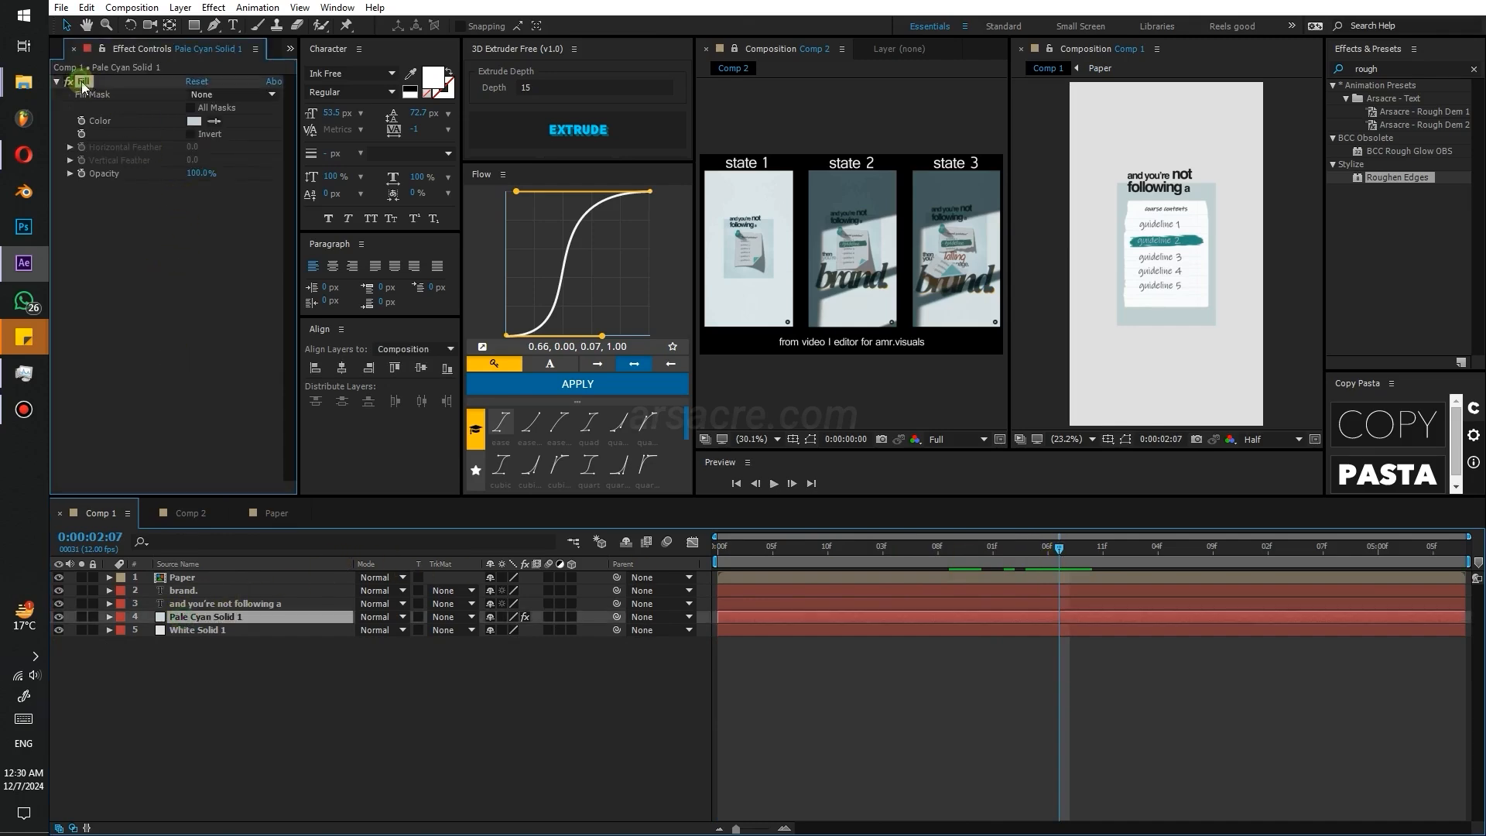
key("ctrl+c")
left_click(186, 630)
key("ctrl+v")
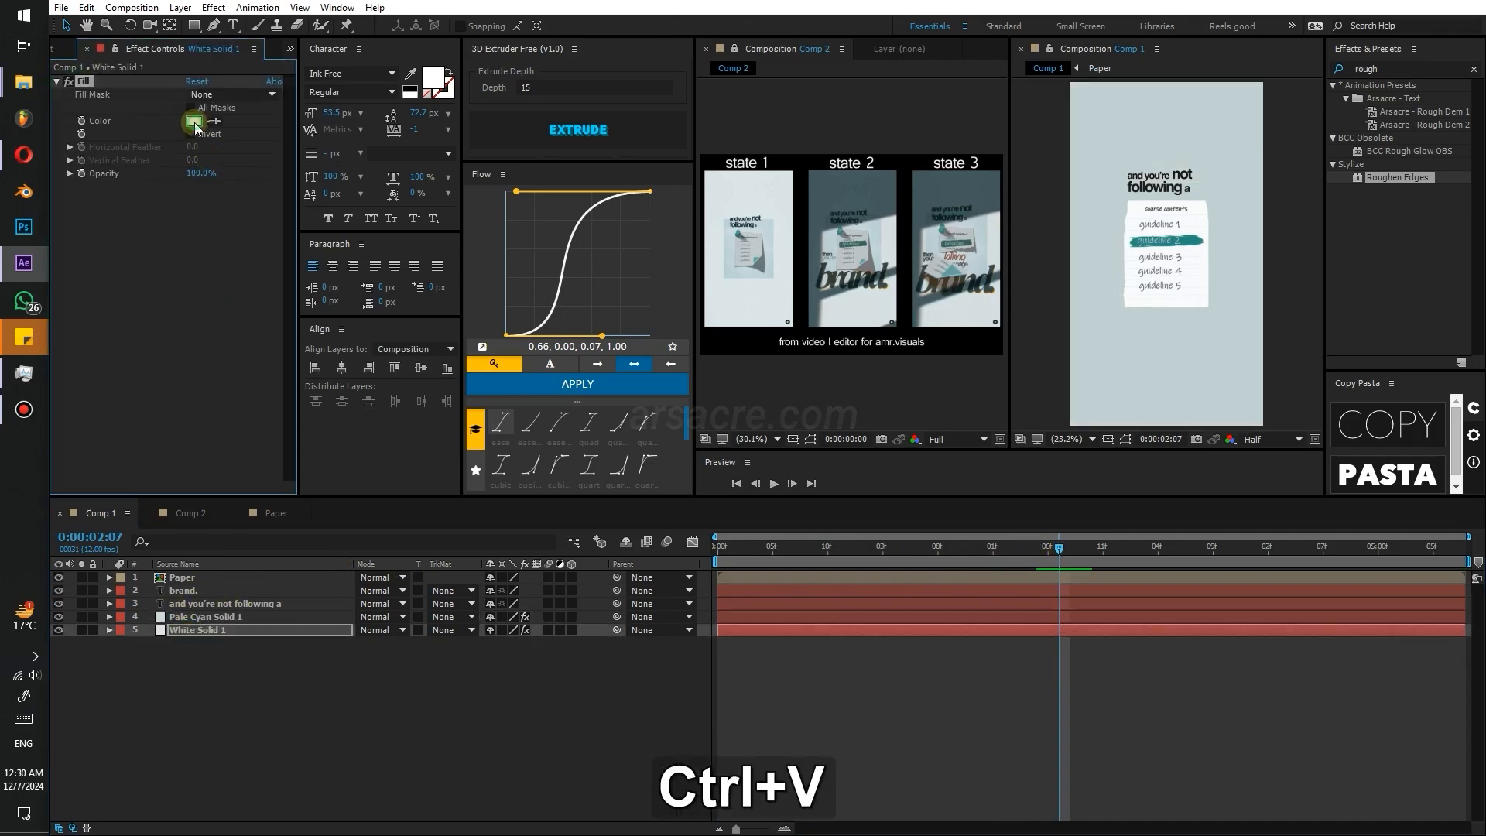
left_click(193, 122)
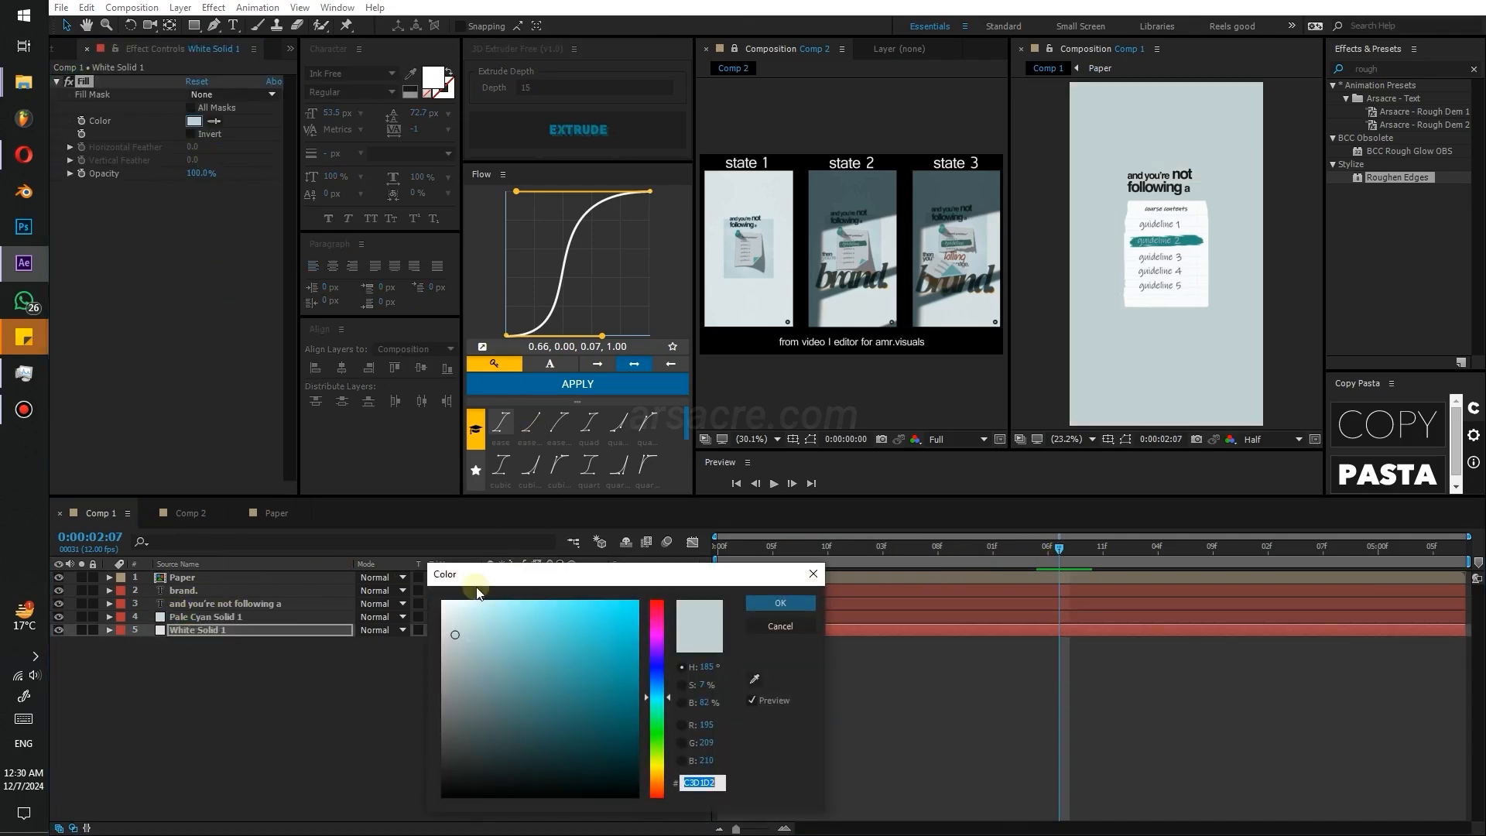
left_click(452, 619)
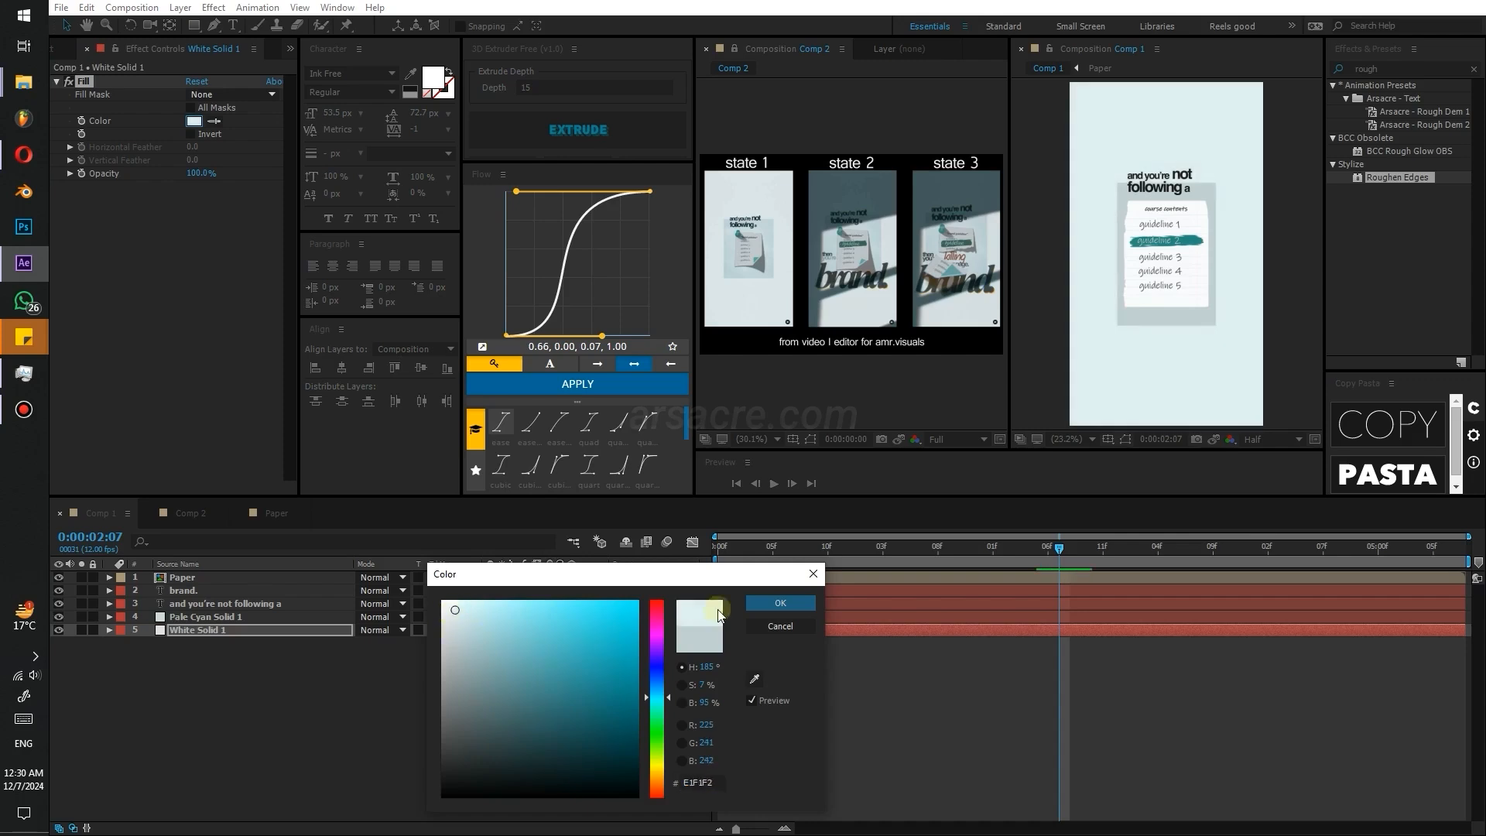
left_click(780, 602)
- Set the Fill color of Pale Cyan Solid 1 to a slightly darker blue-grey, #B6C9CB
left_click(206, 616)
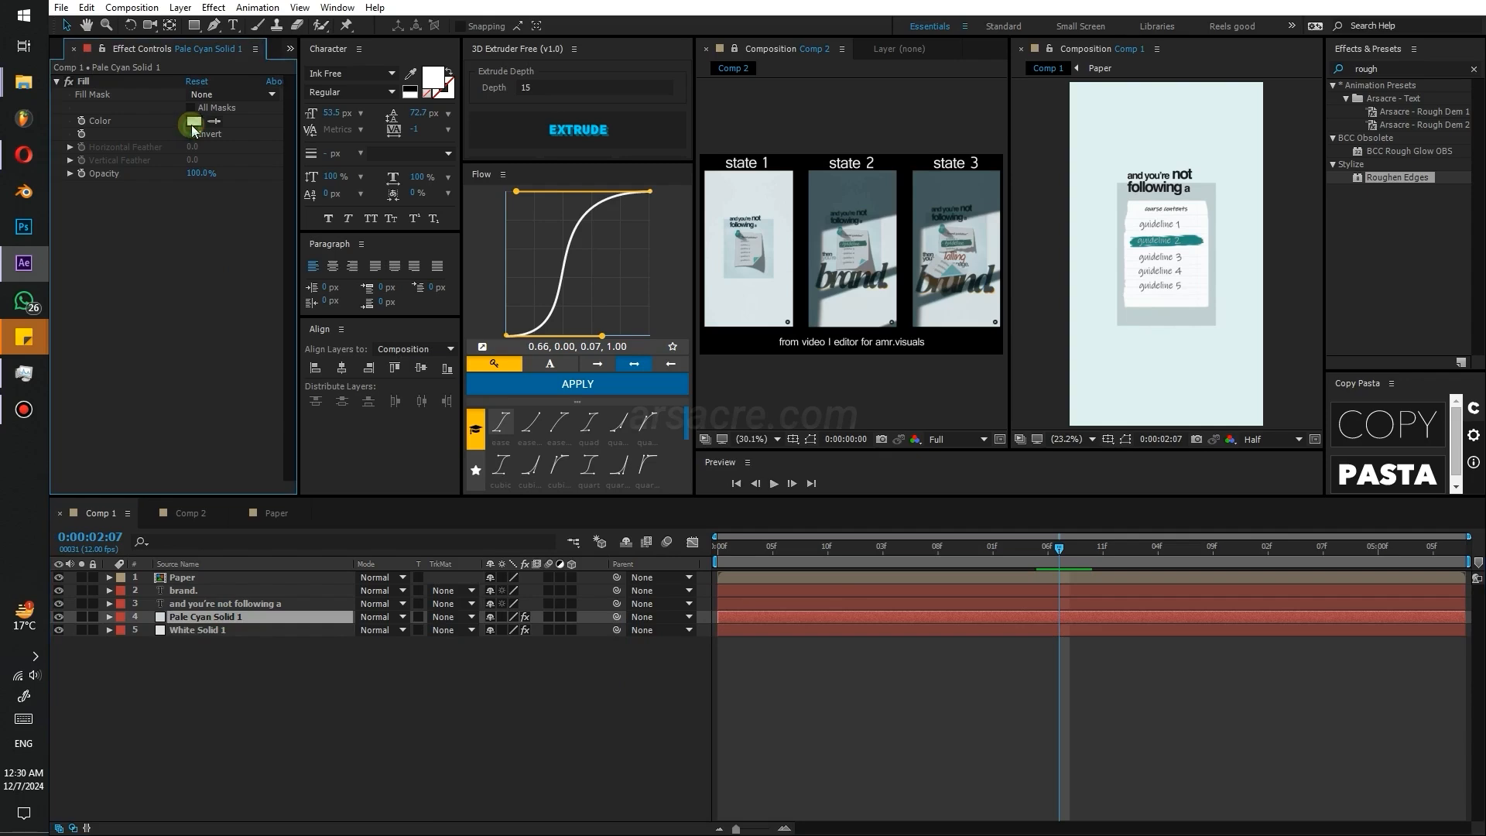
left_click(193, 122)
left_click(466, 618)
left_click_drag(466, 618, 476, 632)
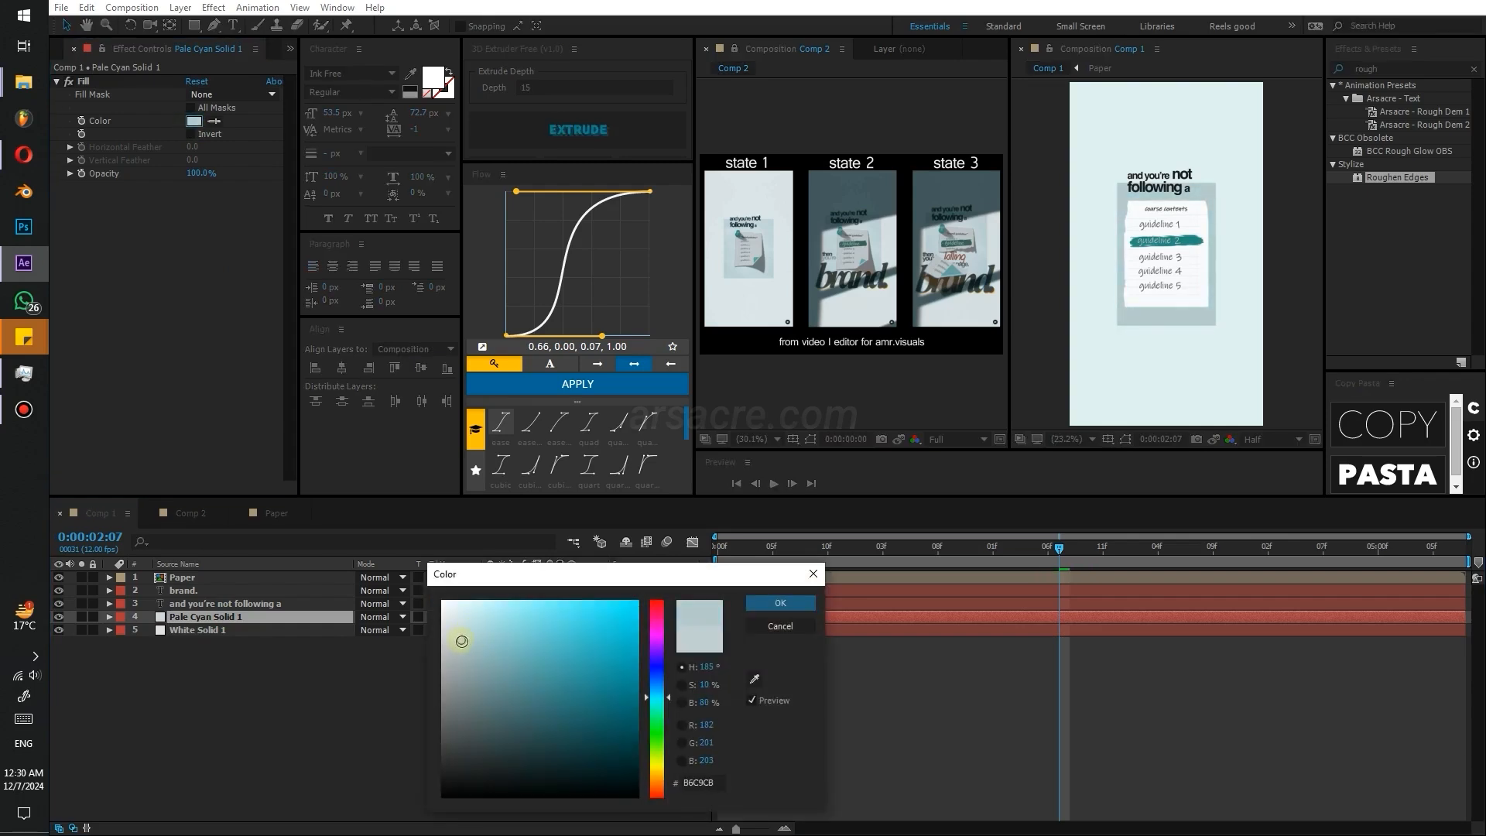
left_click(779, 602)
- Increase Pale Cyan Solid 1's scale keyframe at 0:00:01:02 to 61.9, 50.3% and preview the animation
key("s")
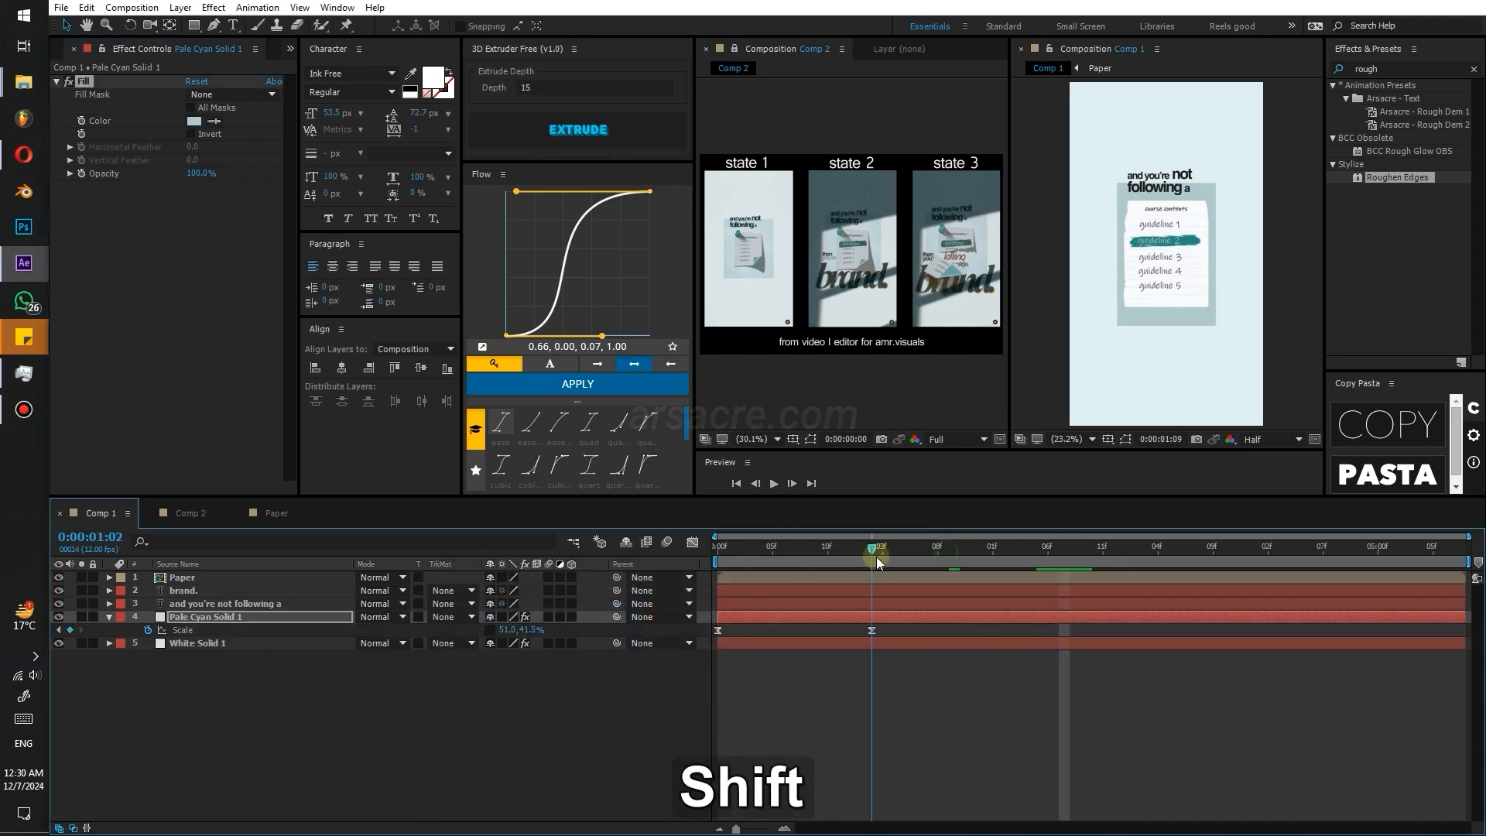
left_click(871, 557, "shift")
left_click_drag(505, 630, 585, 624)
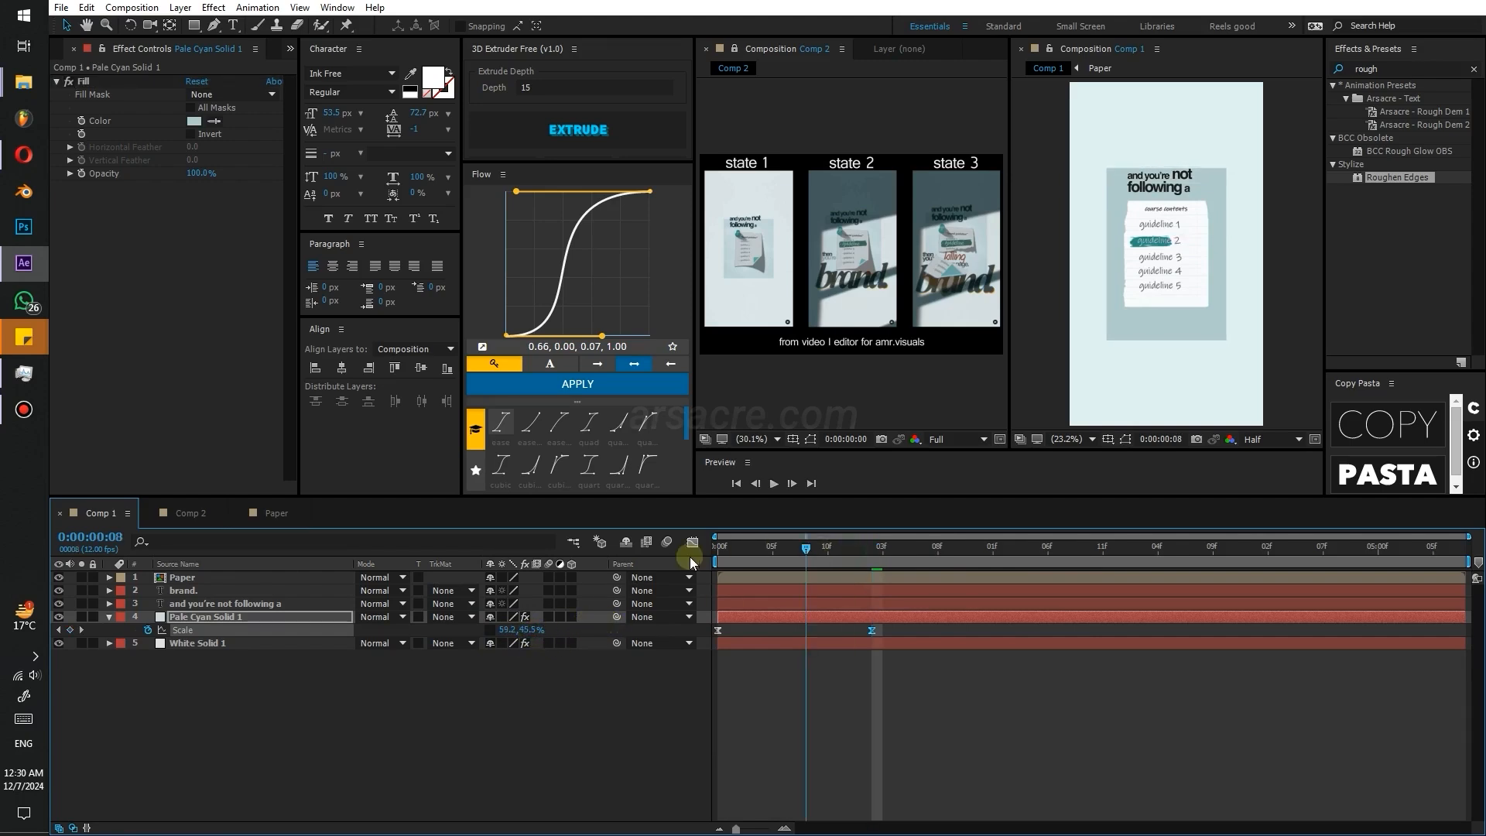
key("space")
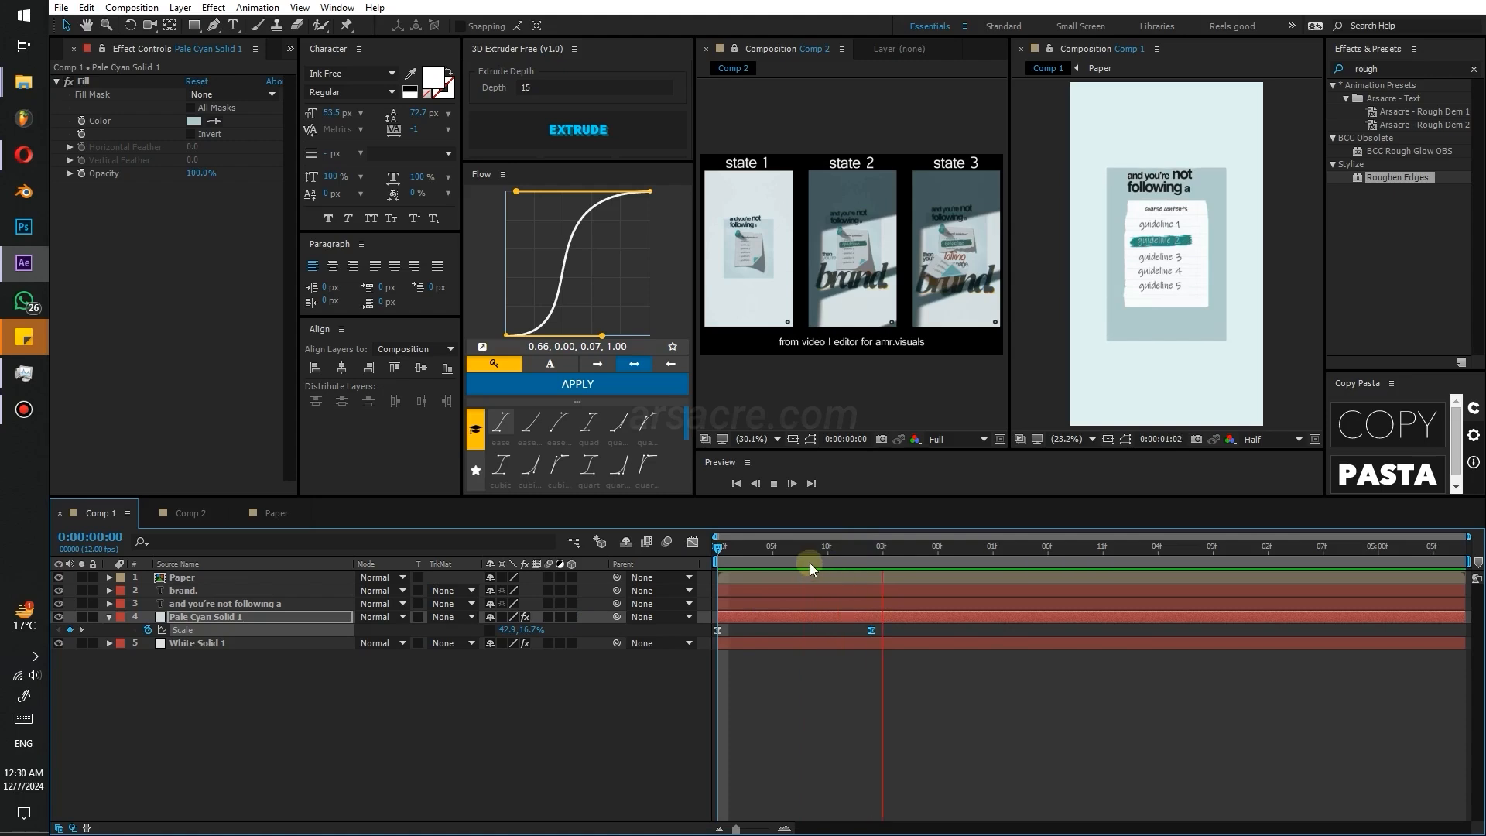
- Find the CC Page Turn effect and apply it to the Paper layer in Comp 1
left_click(298, 54)
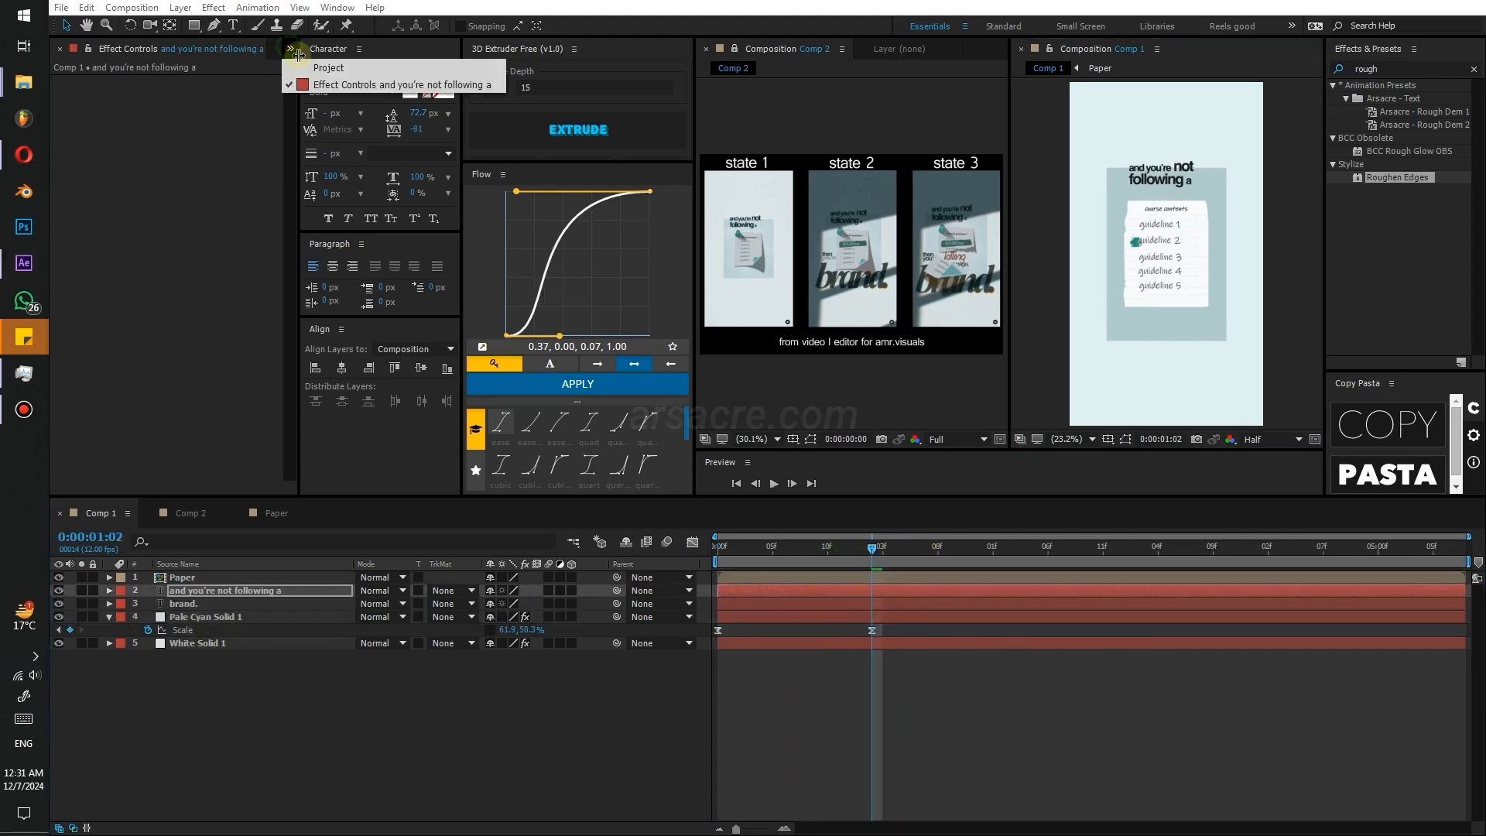
left_click(329, 68)
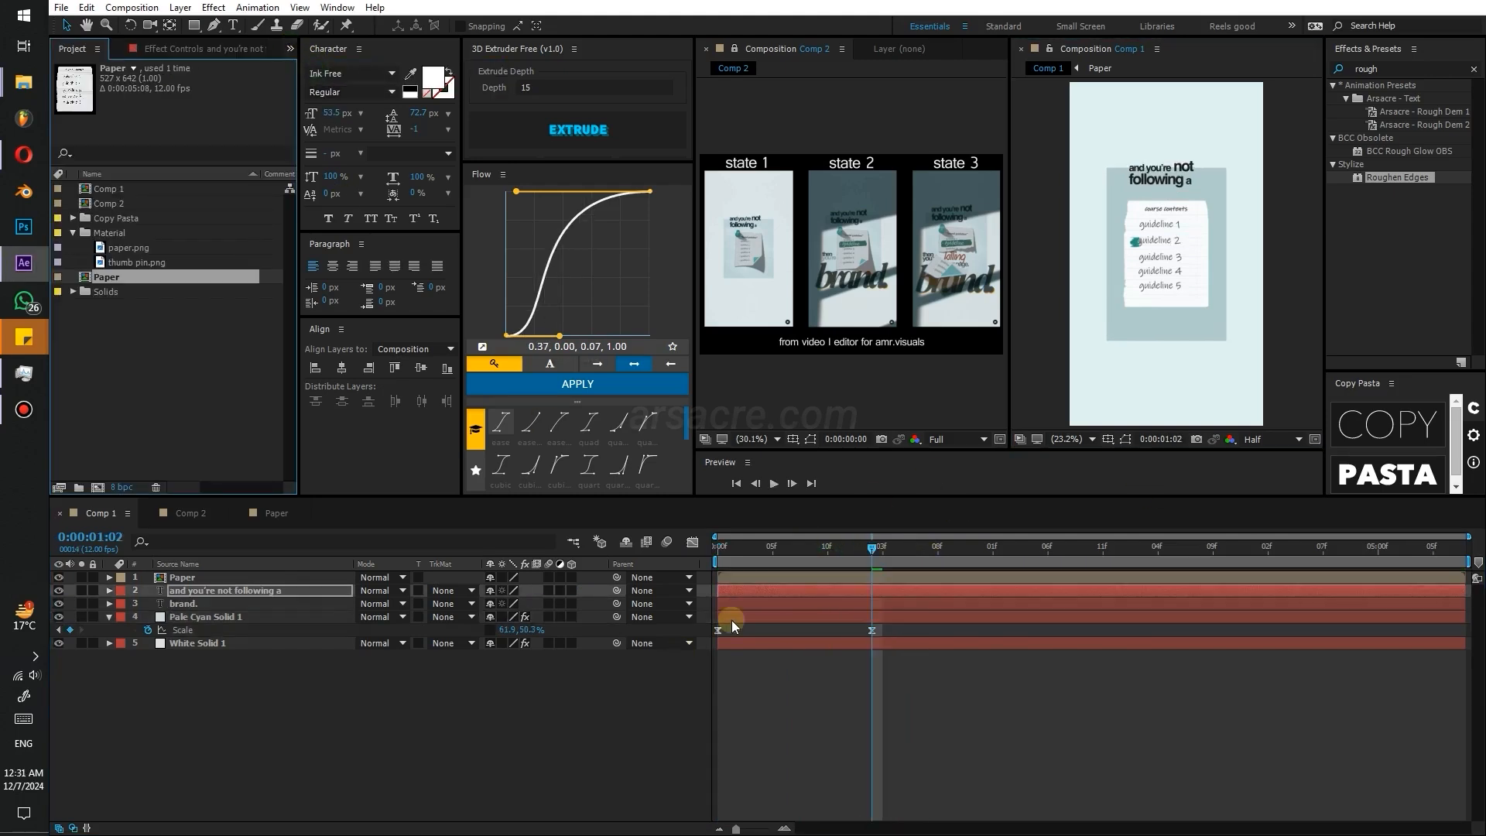
left_click(182, 577)
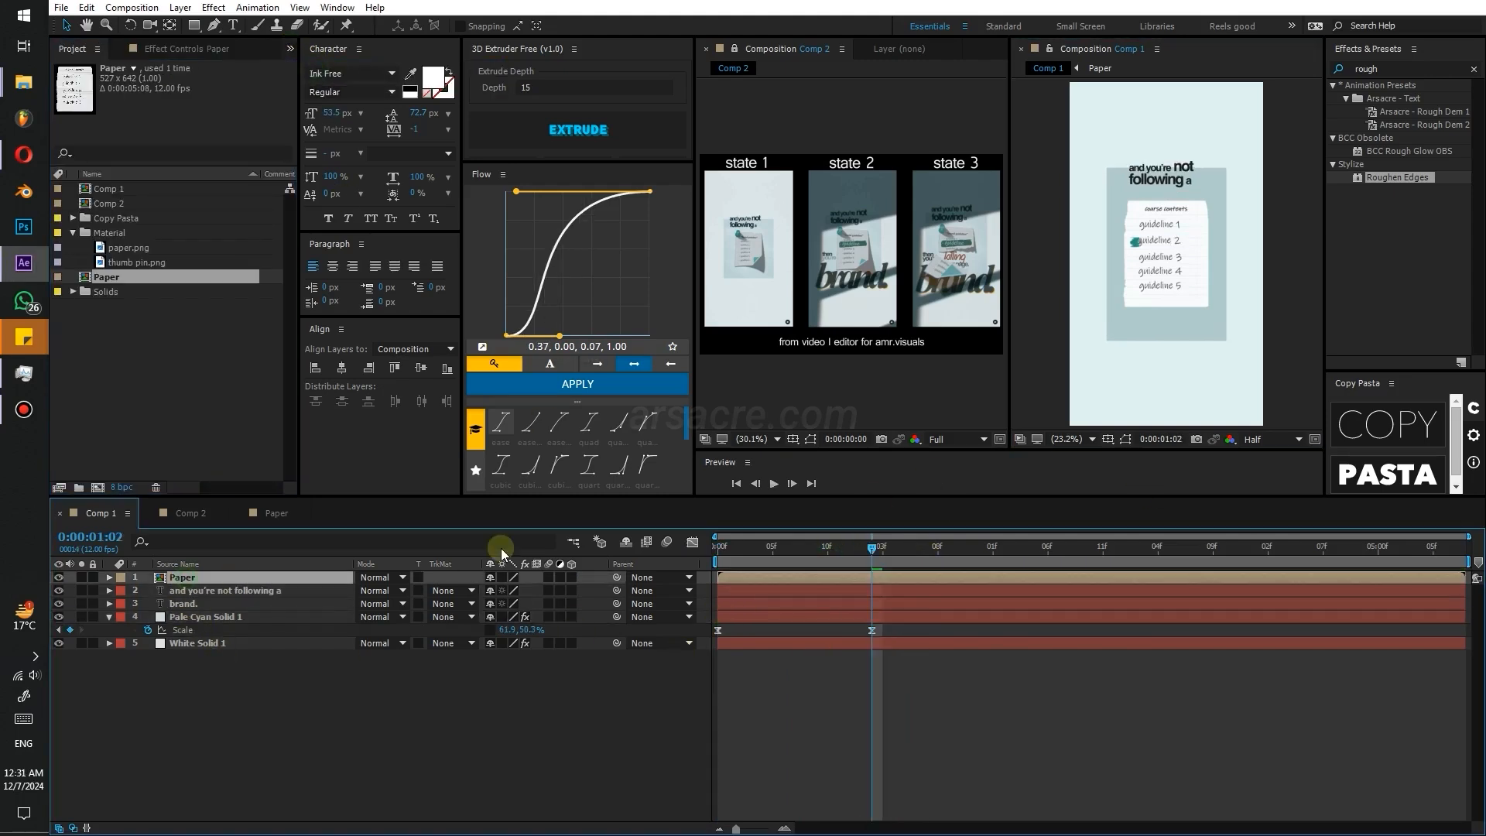
left_click(1378, 69)
type("cc page")
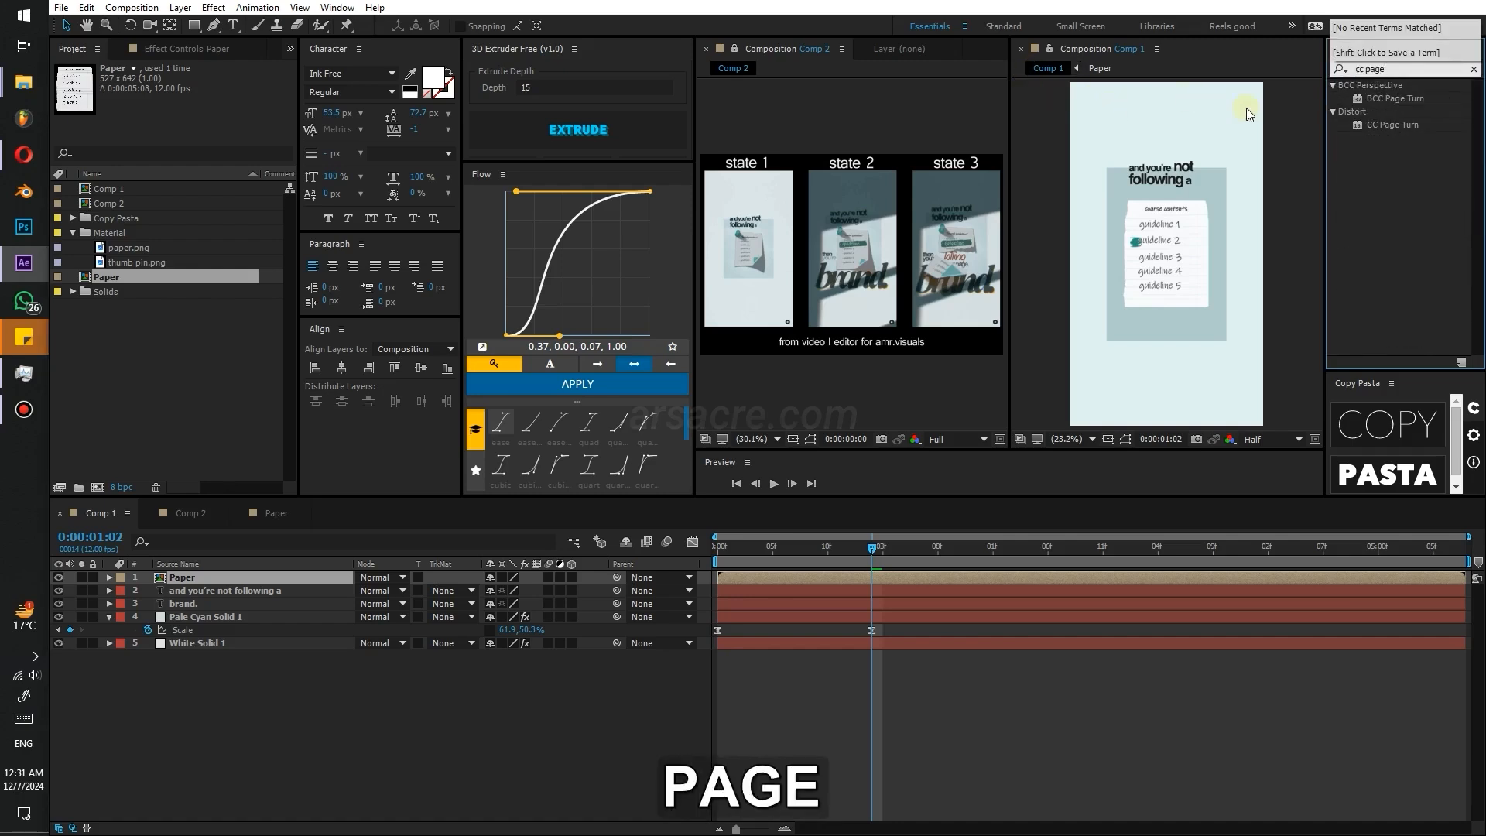
double_click(1389, 125)
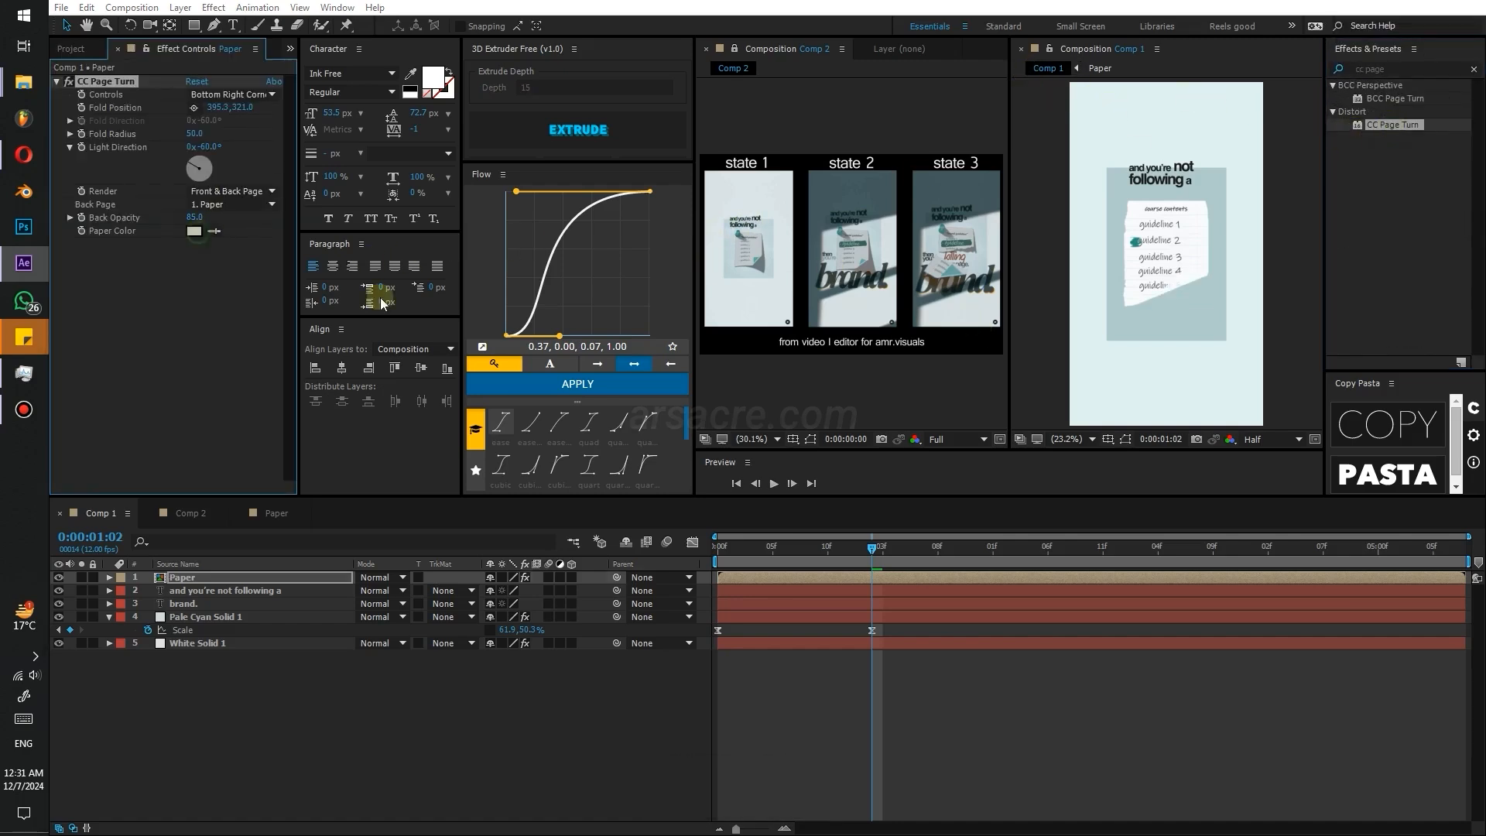
- Change the page turn's paper color from beige to a bright teal
left_click(194, 231)
left_click(654, 700)
left_click(557, 637)
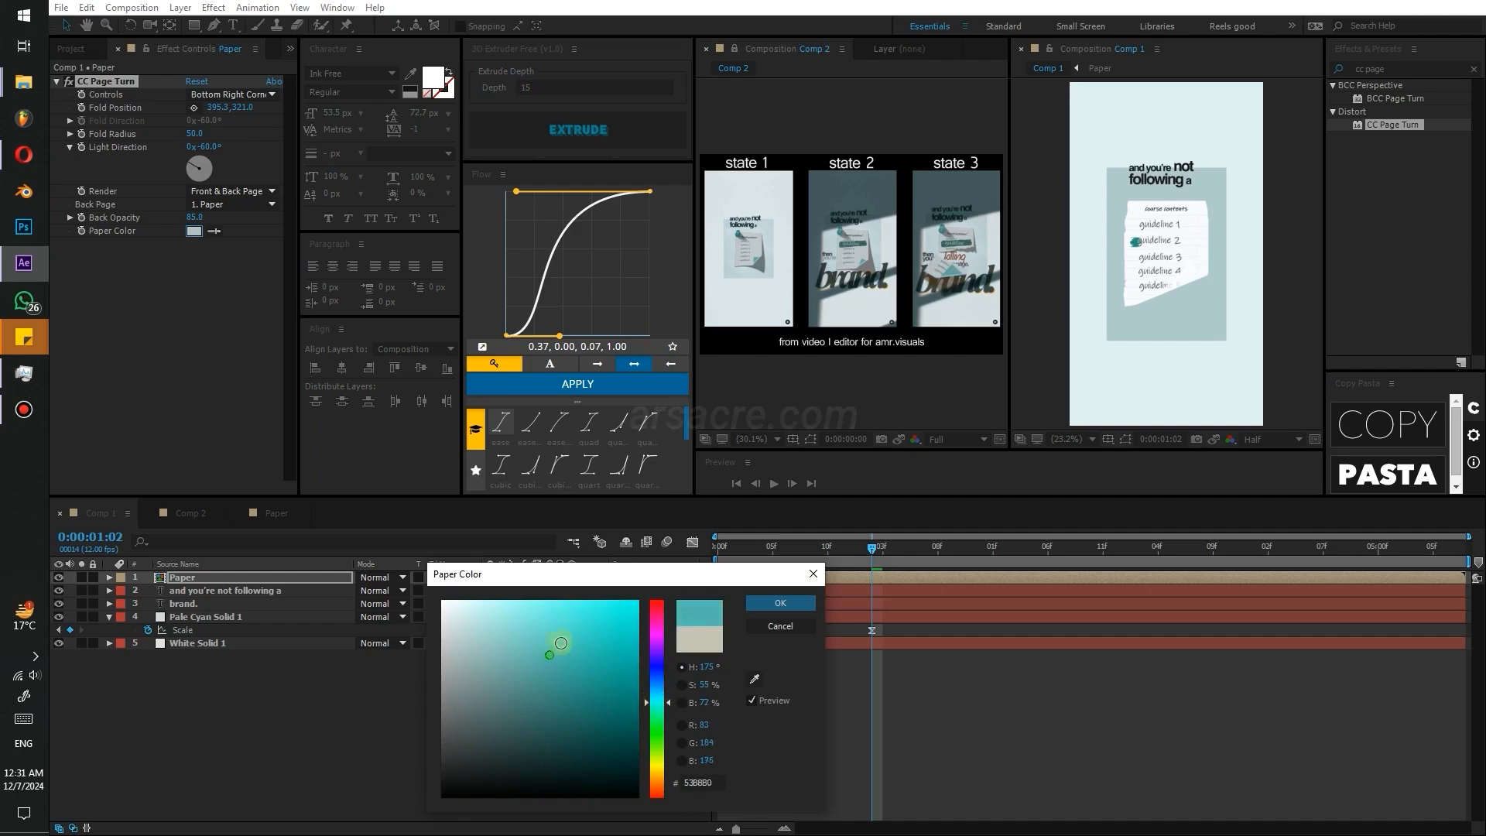
left_click(608, 626)
left_click(766, 603)
- Check the page turn's Render options and set its Back Page to None
left_click(247, 206)
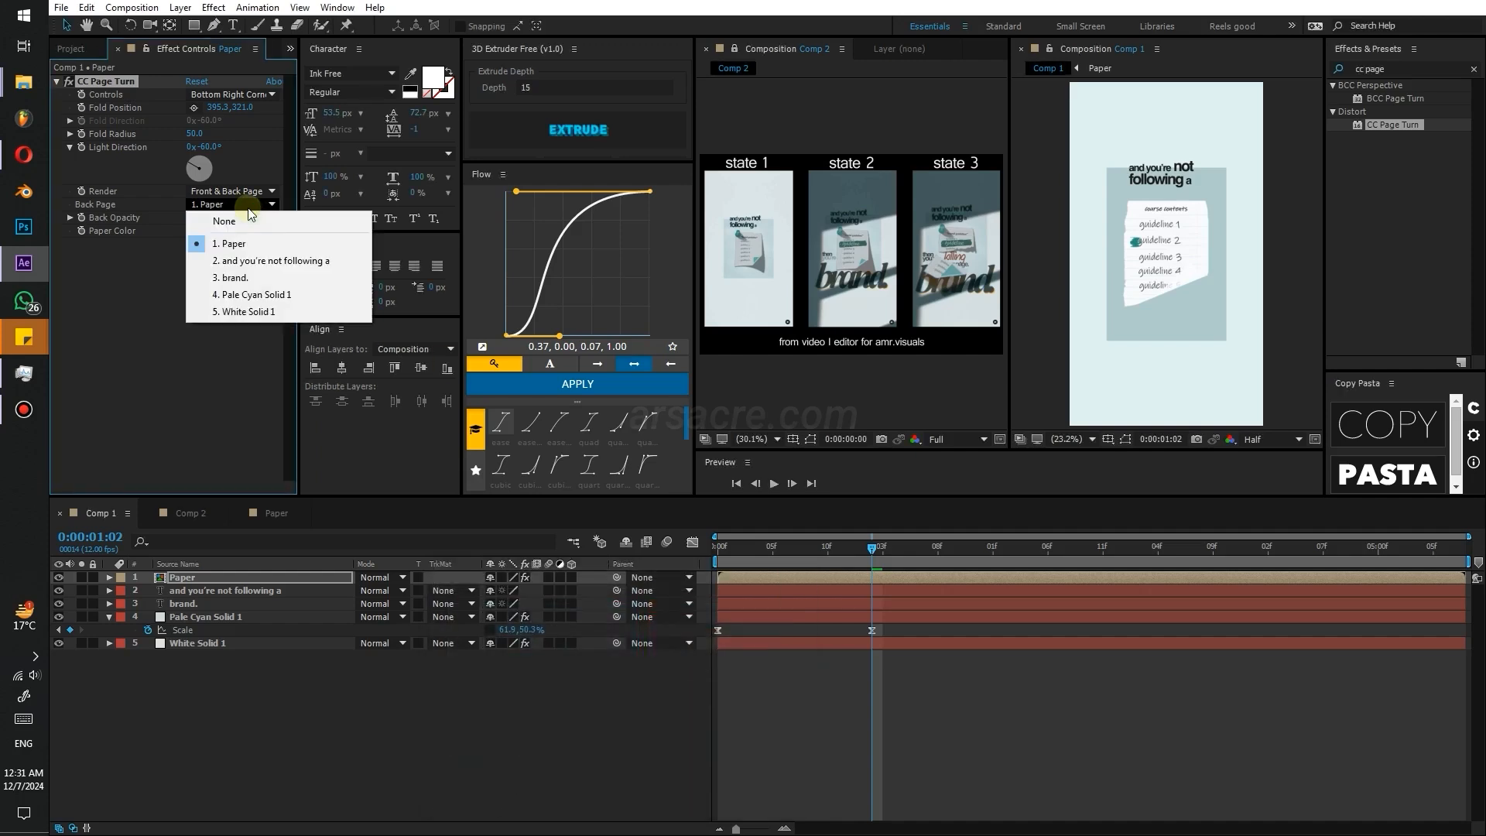
left_click(229, 193)
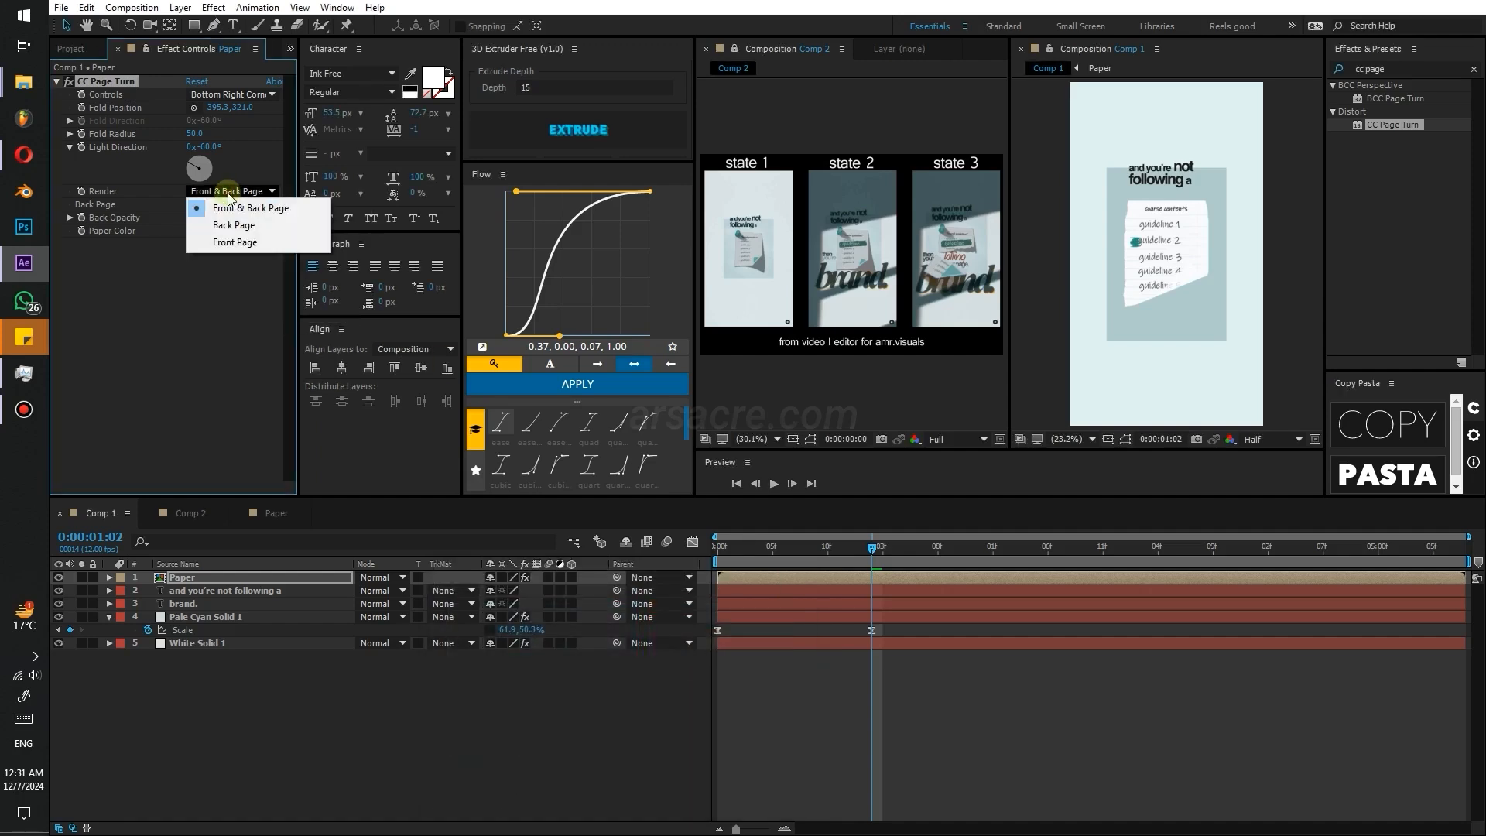
left_click(202, 268)
left_click(208, 208)
left_click(217, 223)
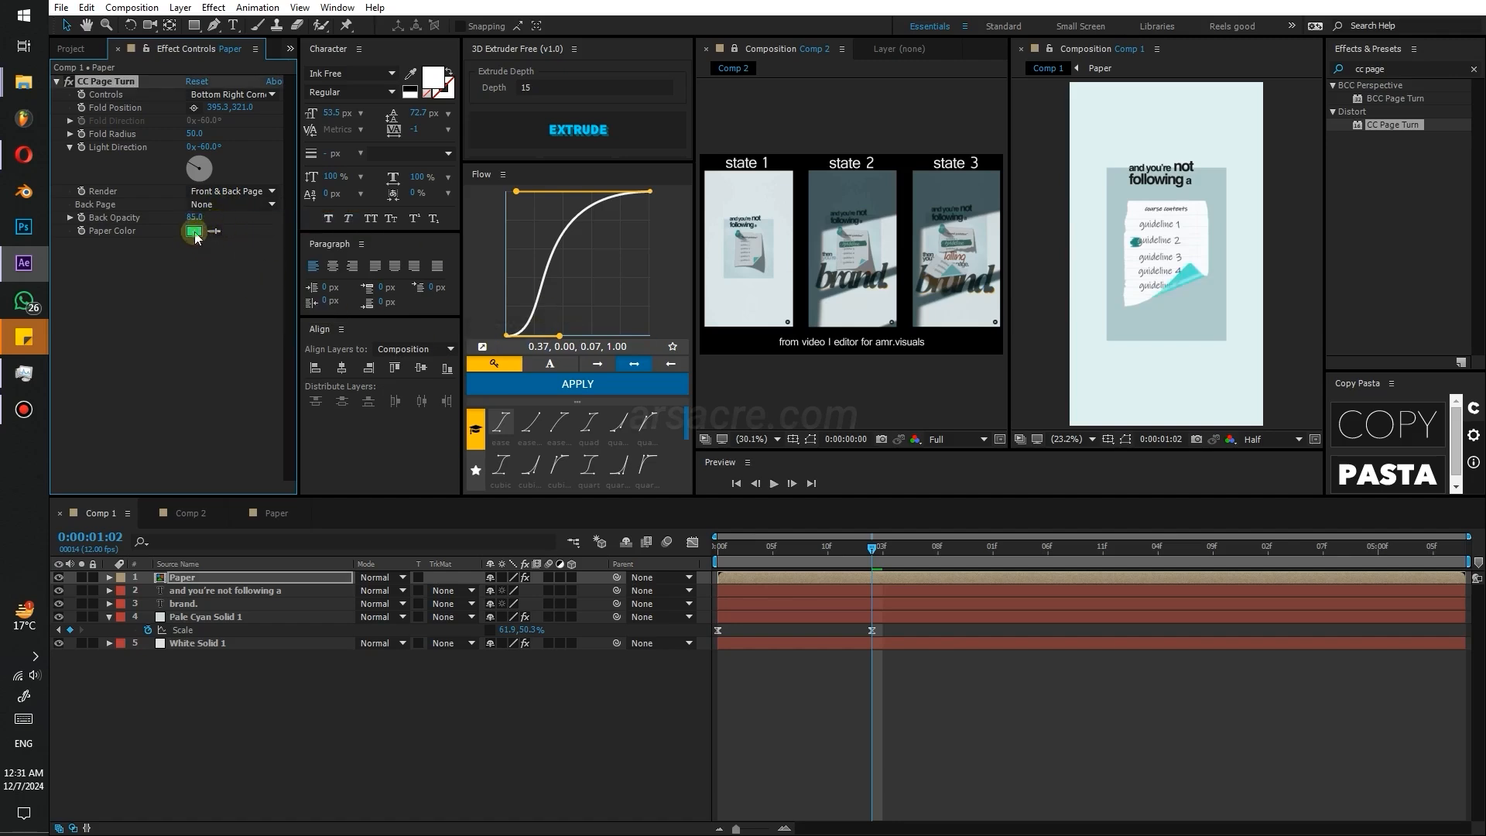
- Darken the page turn's paper color to #28A59B and set its back opacity to 100
left_click(193, 232)
left_click(593, 670)
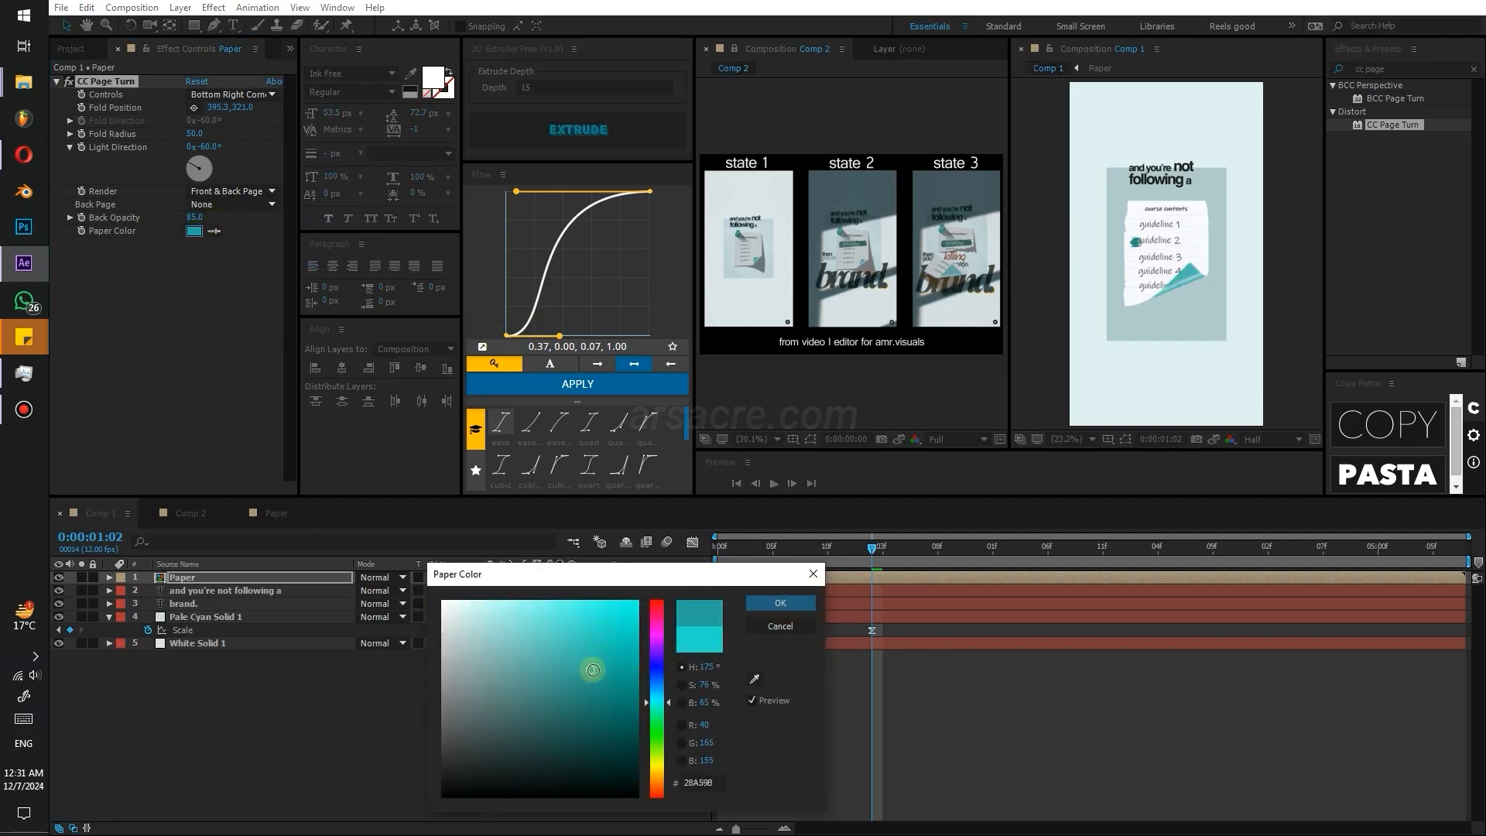
left_click(779, 603)
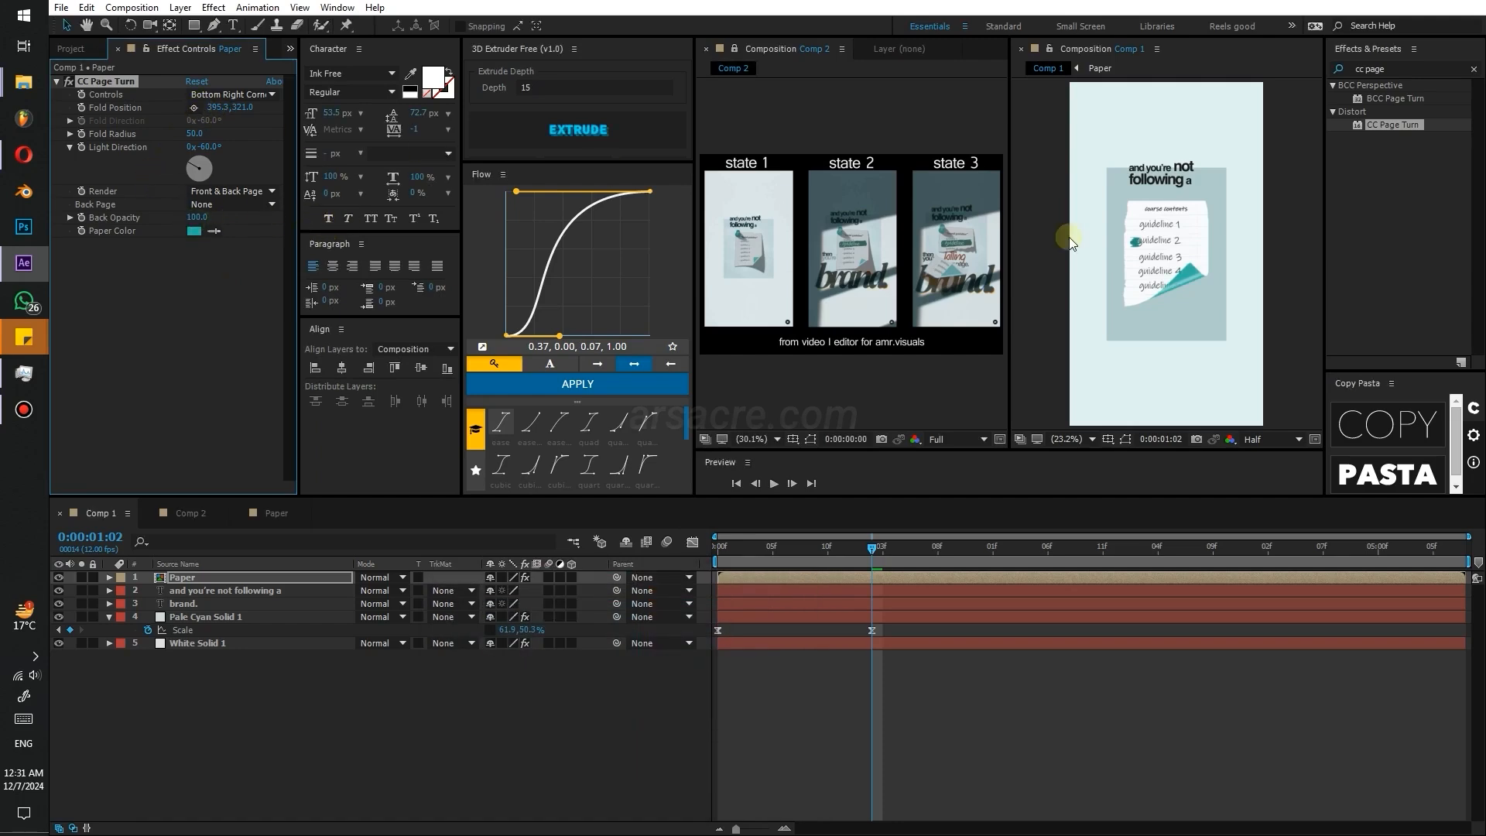
- Show the layer controls in Comp 1 and move the page turn's fold position to about 317.6, 437.5
key("ctrl+shift+h")
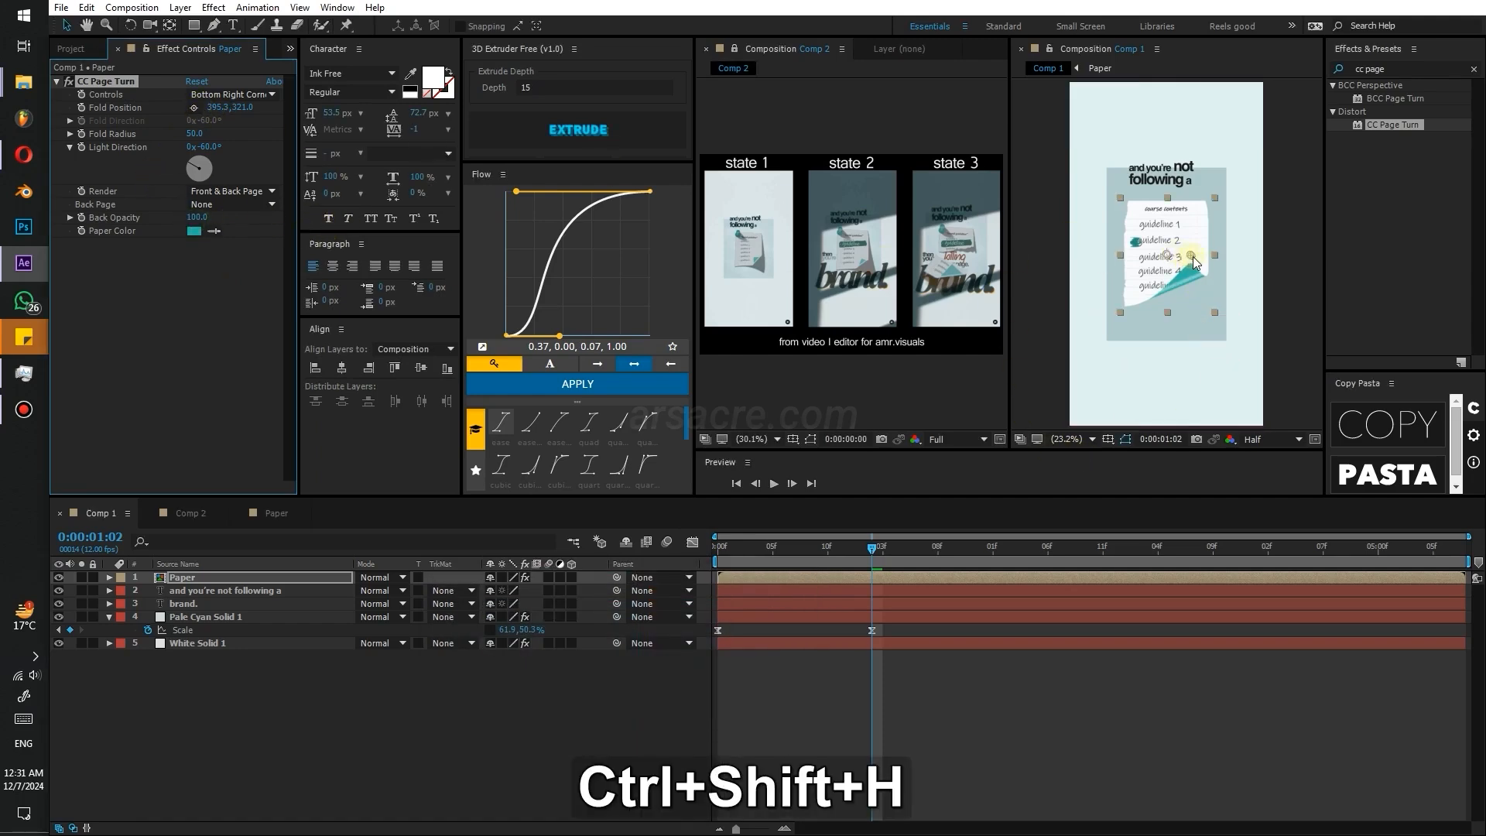
mouse_move(1192, 260)
left_mouse_down()
mouse_move(1177, 268)
mouse_move(1093, 210)
mouse_move(1179, 276)
left_mouse_up()
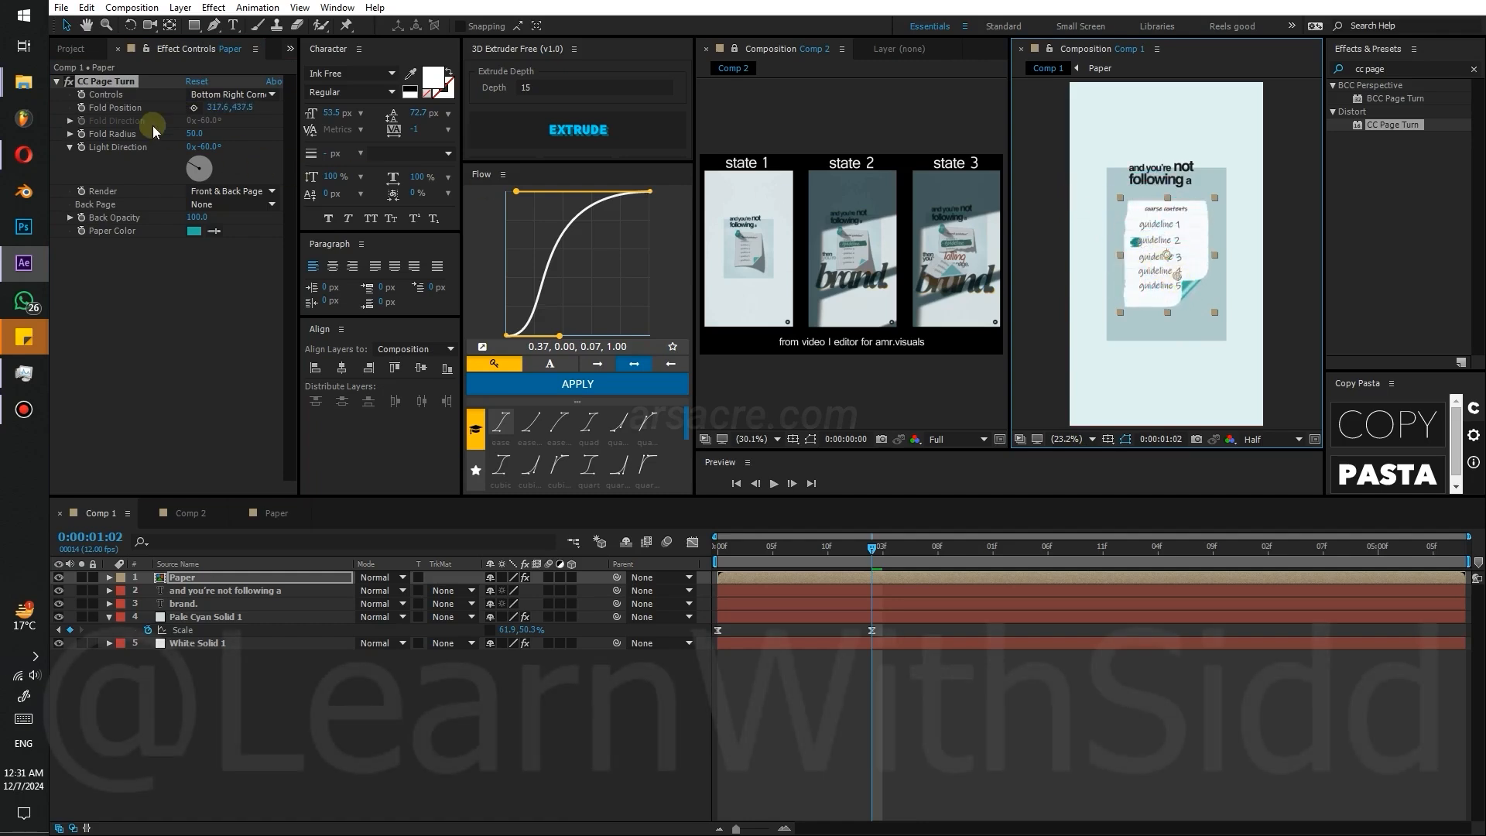
- Add a wiggle(15,150) expression to the page turn's Fold Position on the Paper layer and preview the motion from the start
left_click(90, 109, "alt")
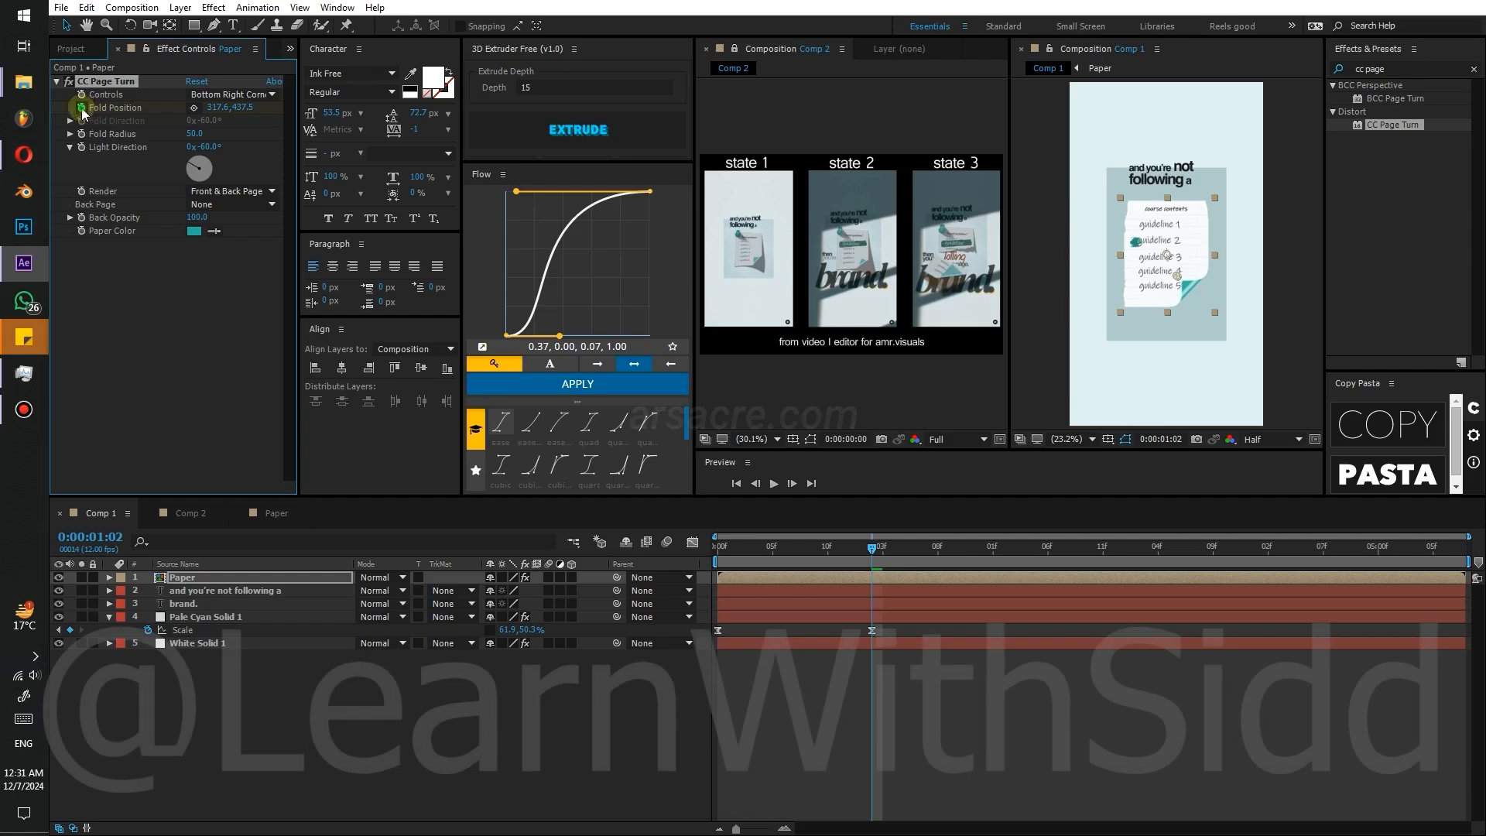
left_click(83, 110, "alt")
type("wi")
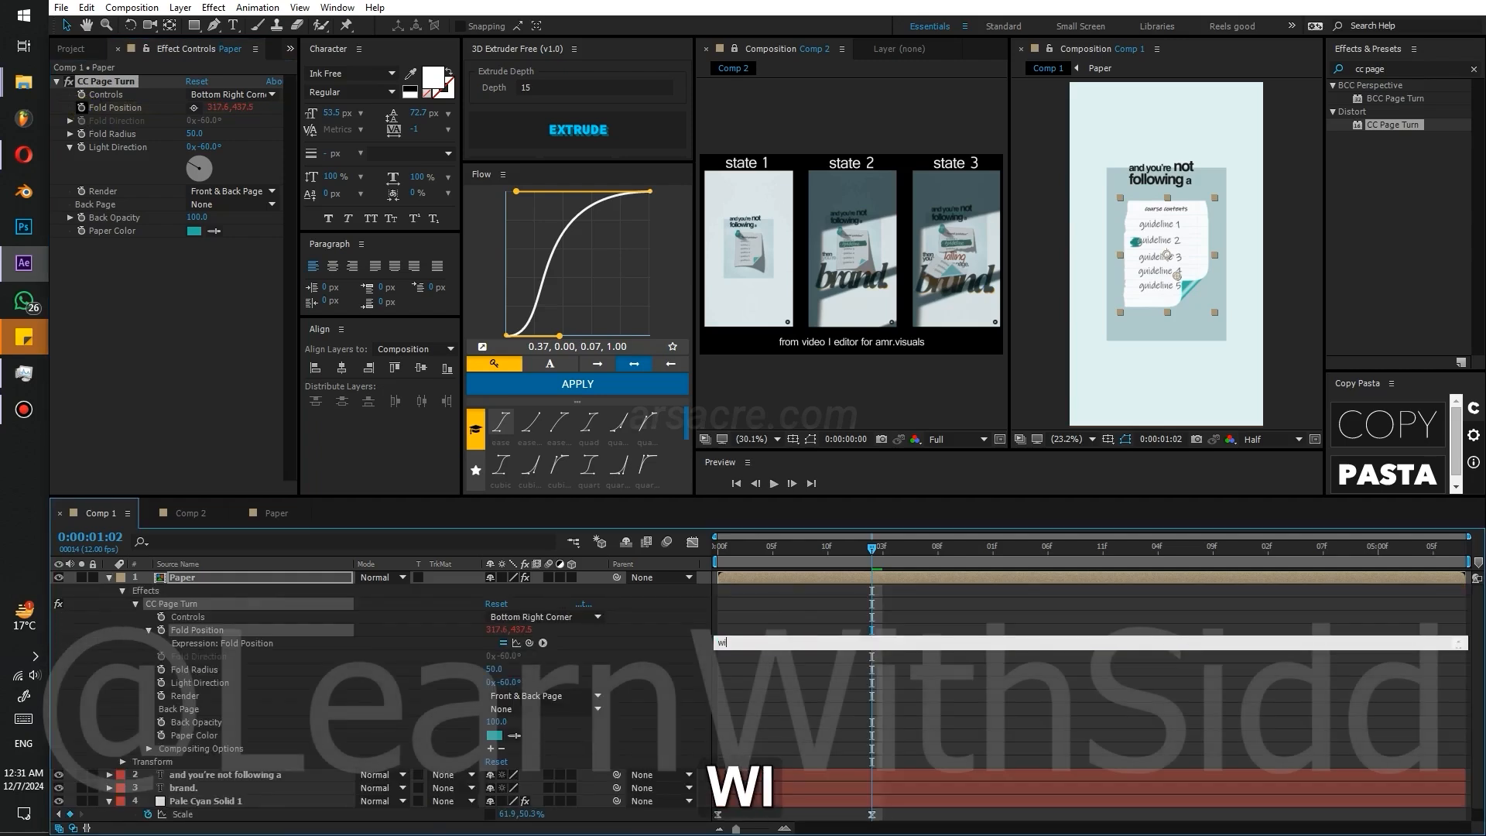
type("ggle()")
key("Left")
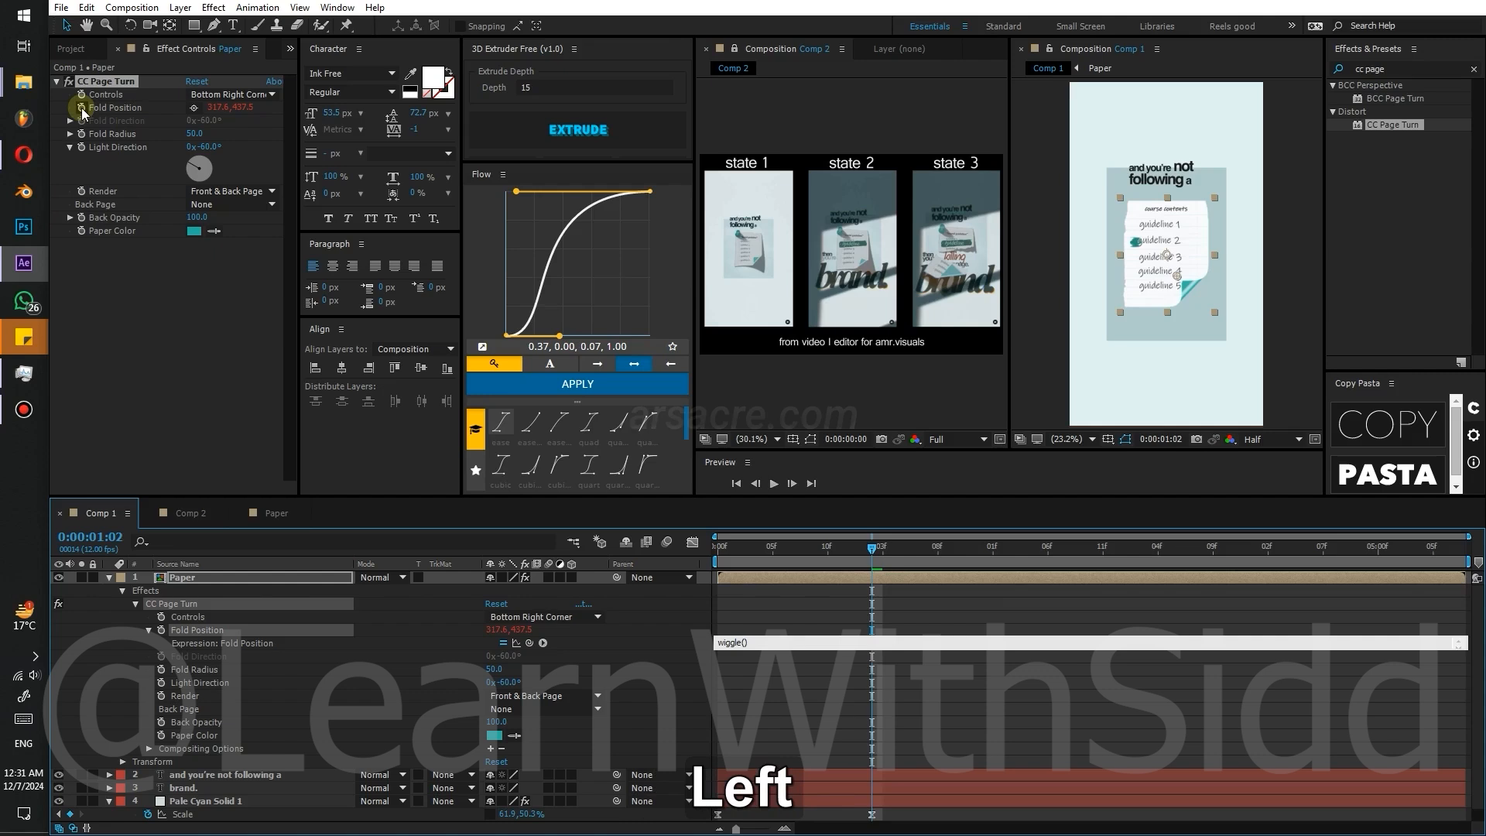
type("15,")
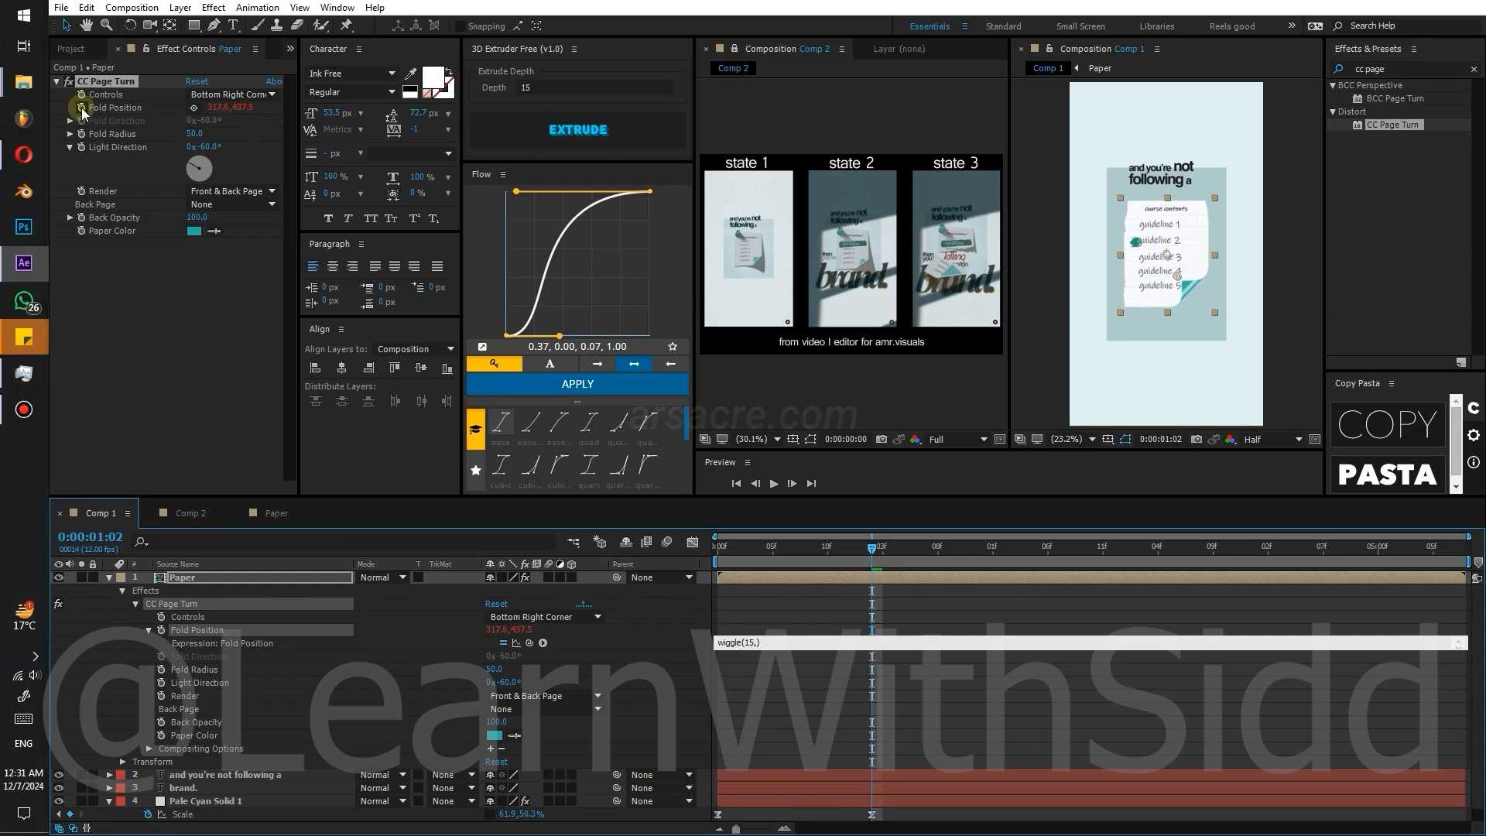
type("150")
left_click(785, 601)
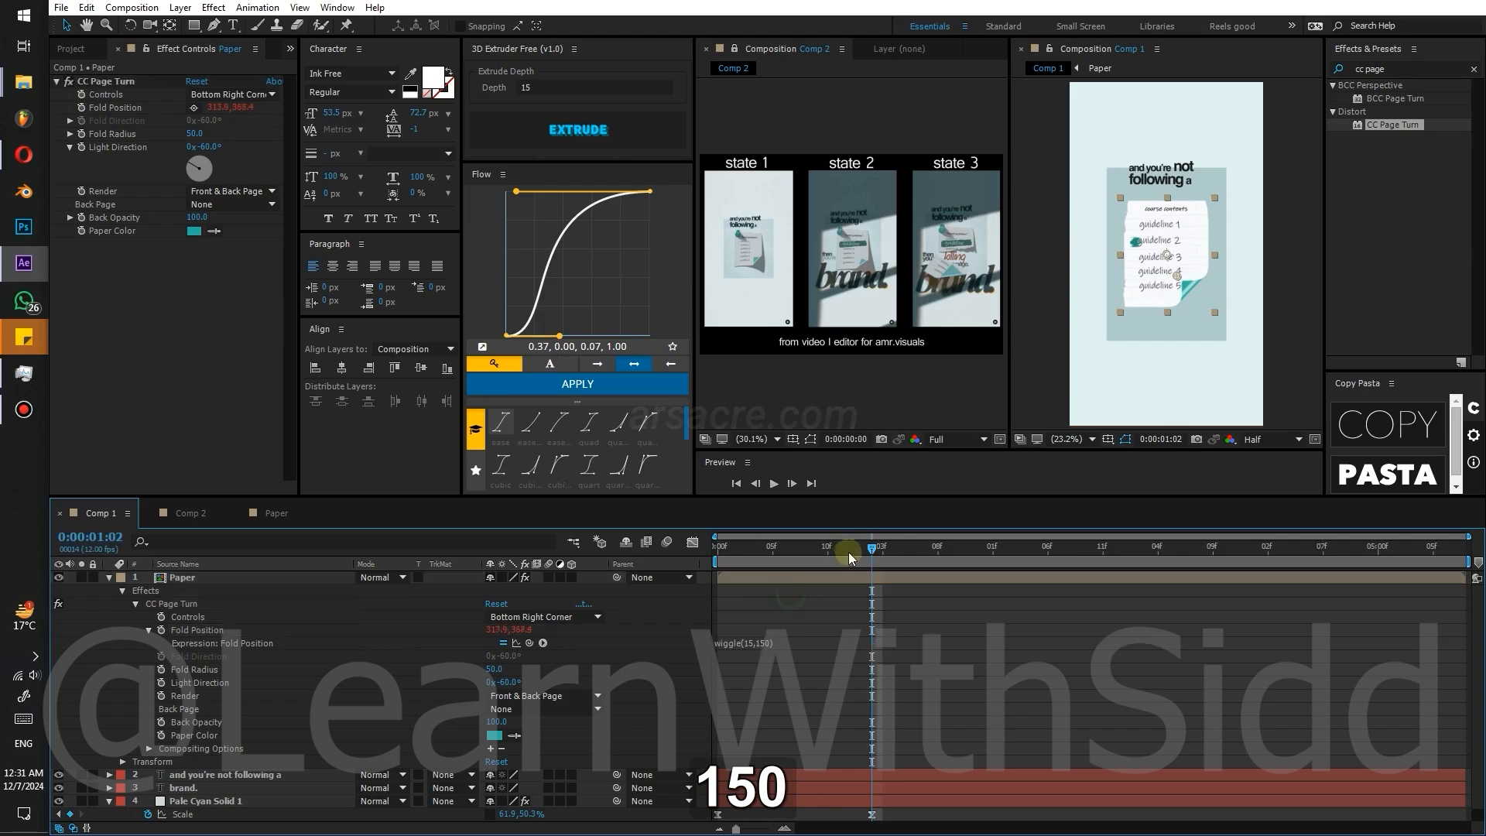
left_click_drag(847, 551, 766, 551)
key("space")
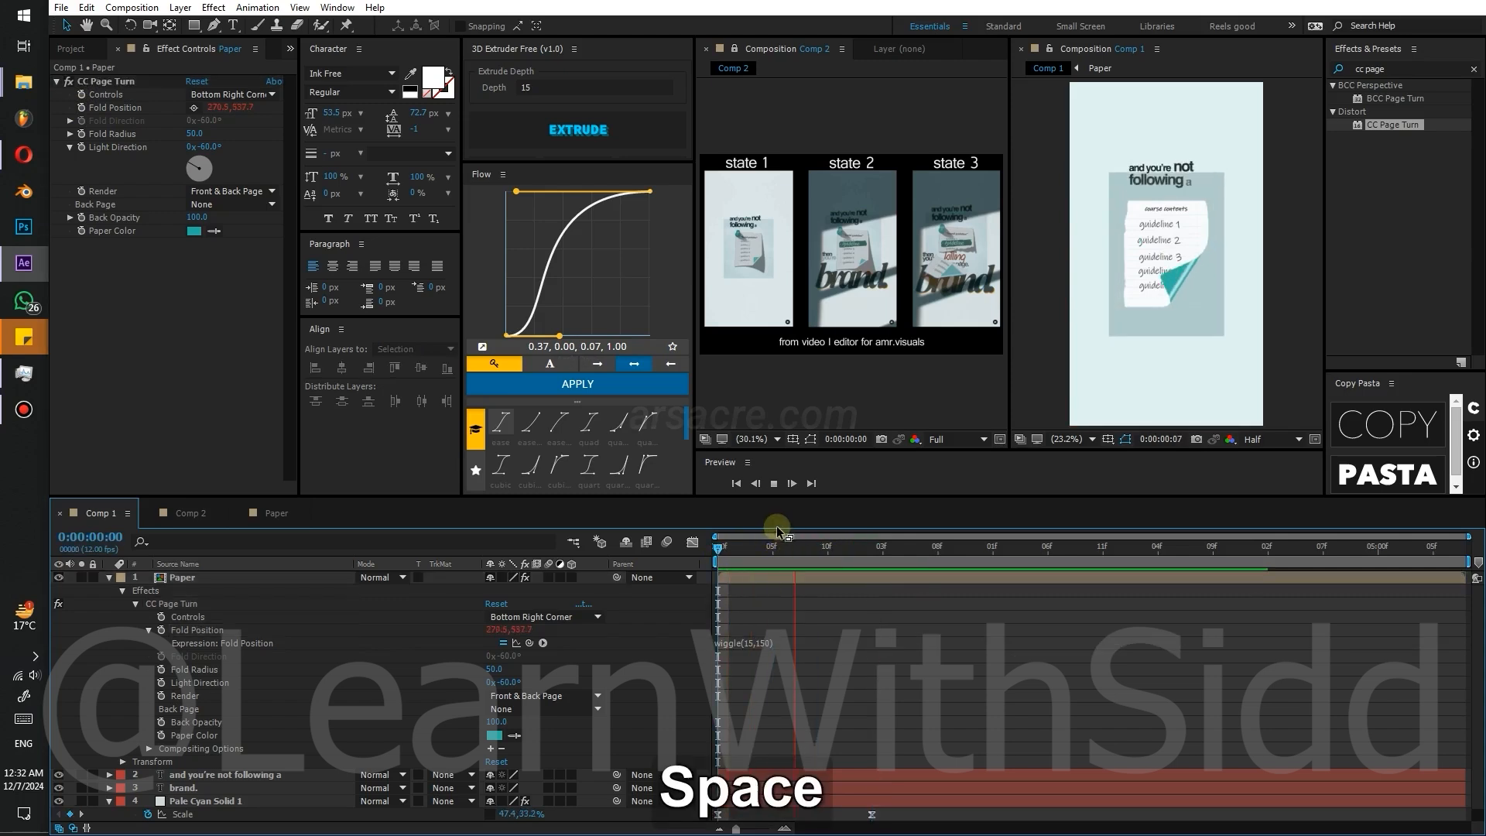
- Calm the Fold Position motion by changing its expression to wiggle(5,70), and preview it from the start
left_click(785, 549)
left_click(750, 642)
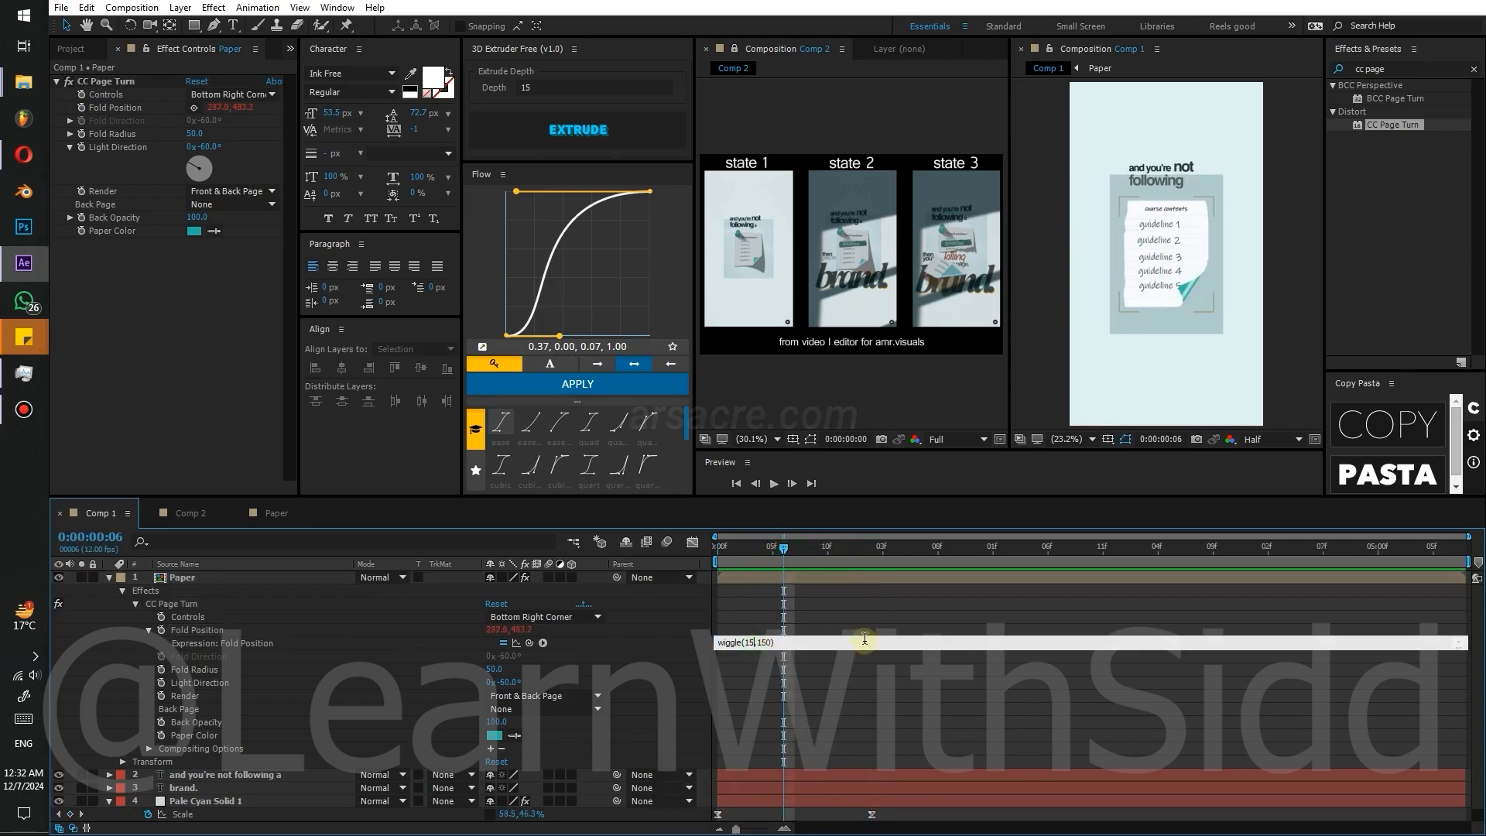
key("BackSpace")
key("BackSpace")
type("5")
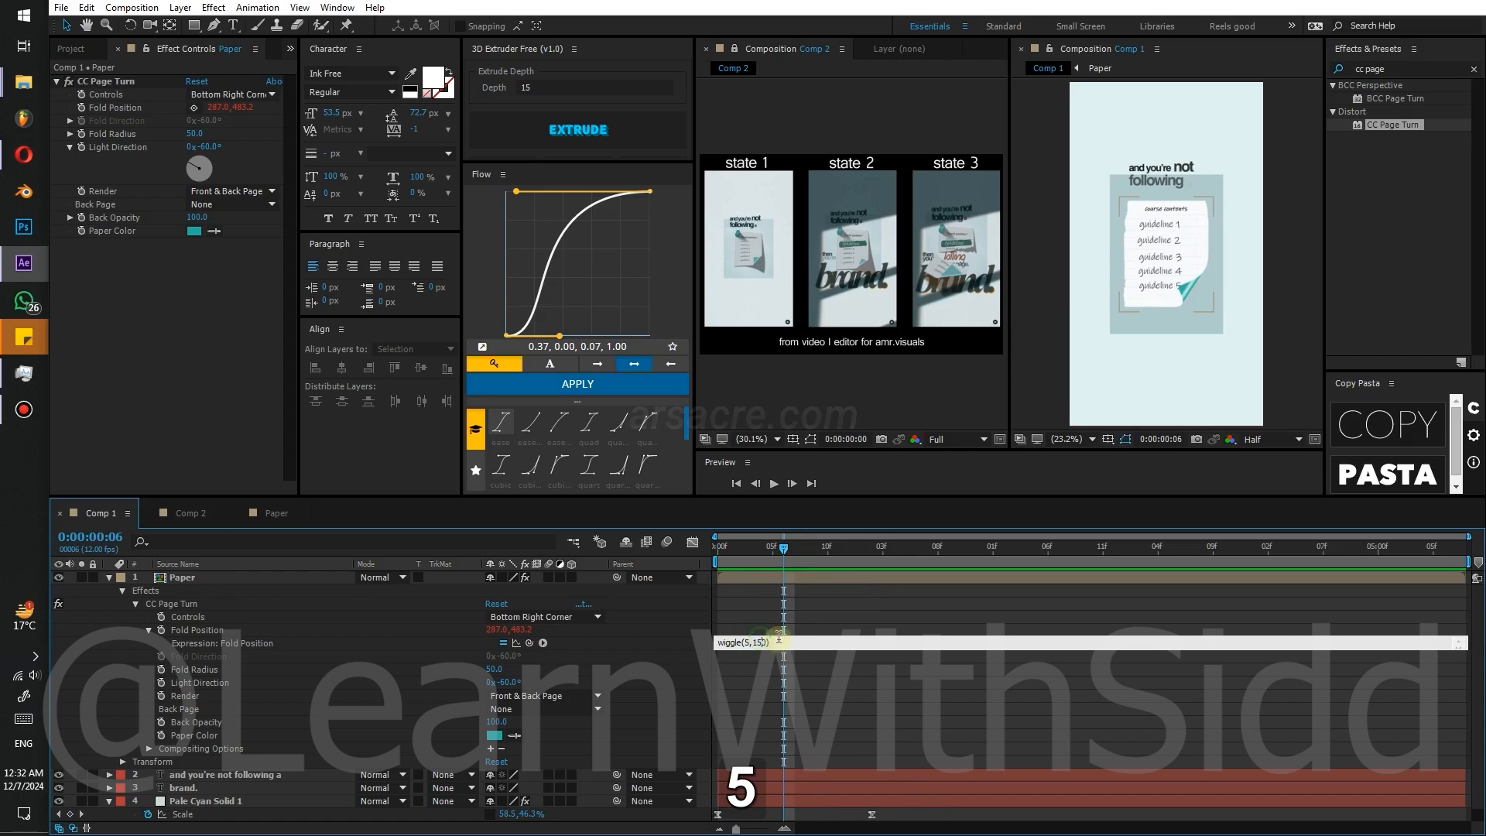
key("BackSpace")
type("7")
left_click_drag(776, 550, 689, 550)
key("space")
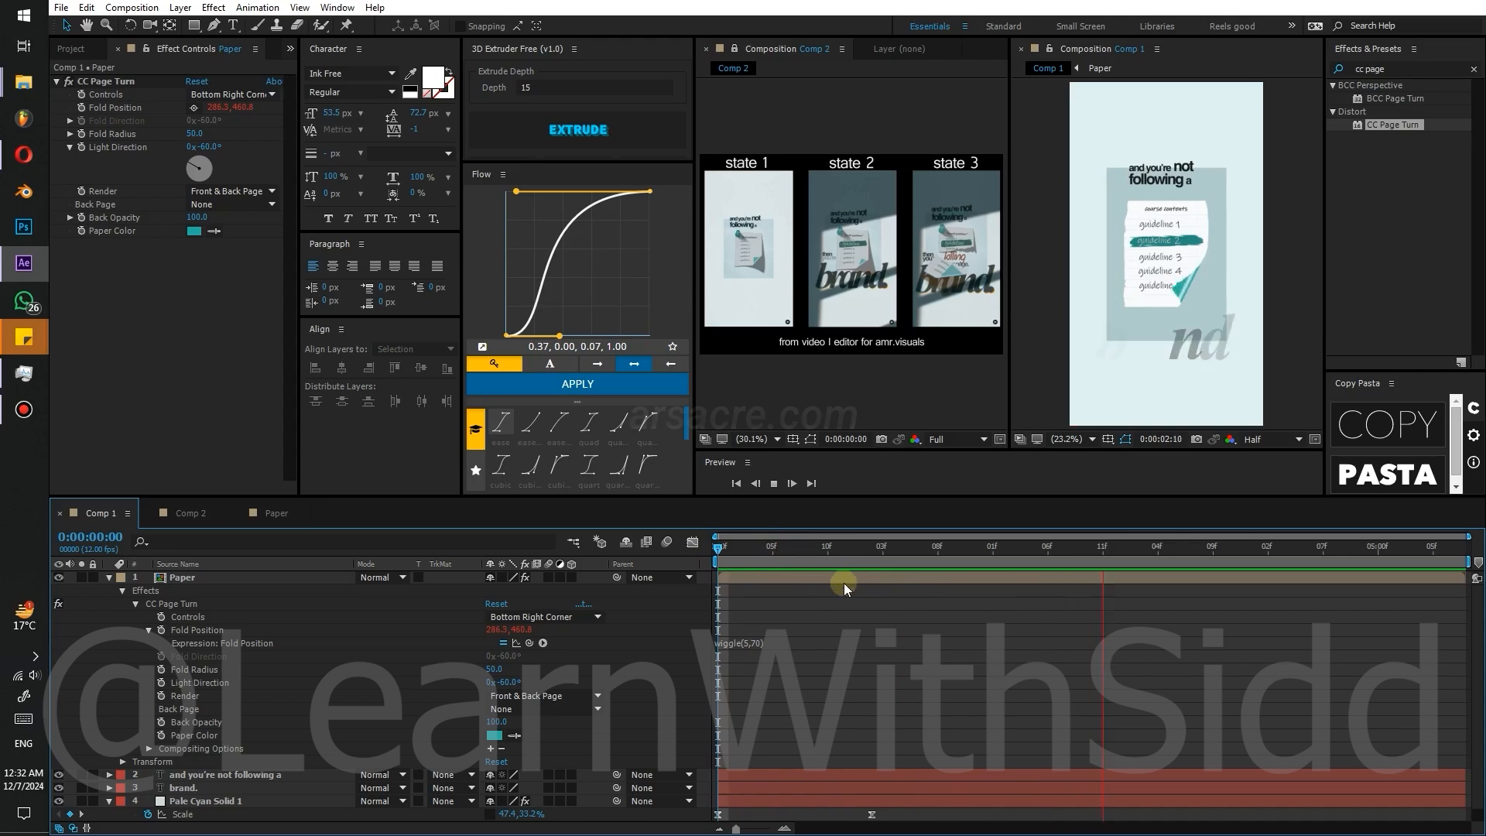
left_click(889, 557)
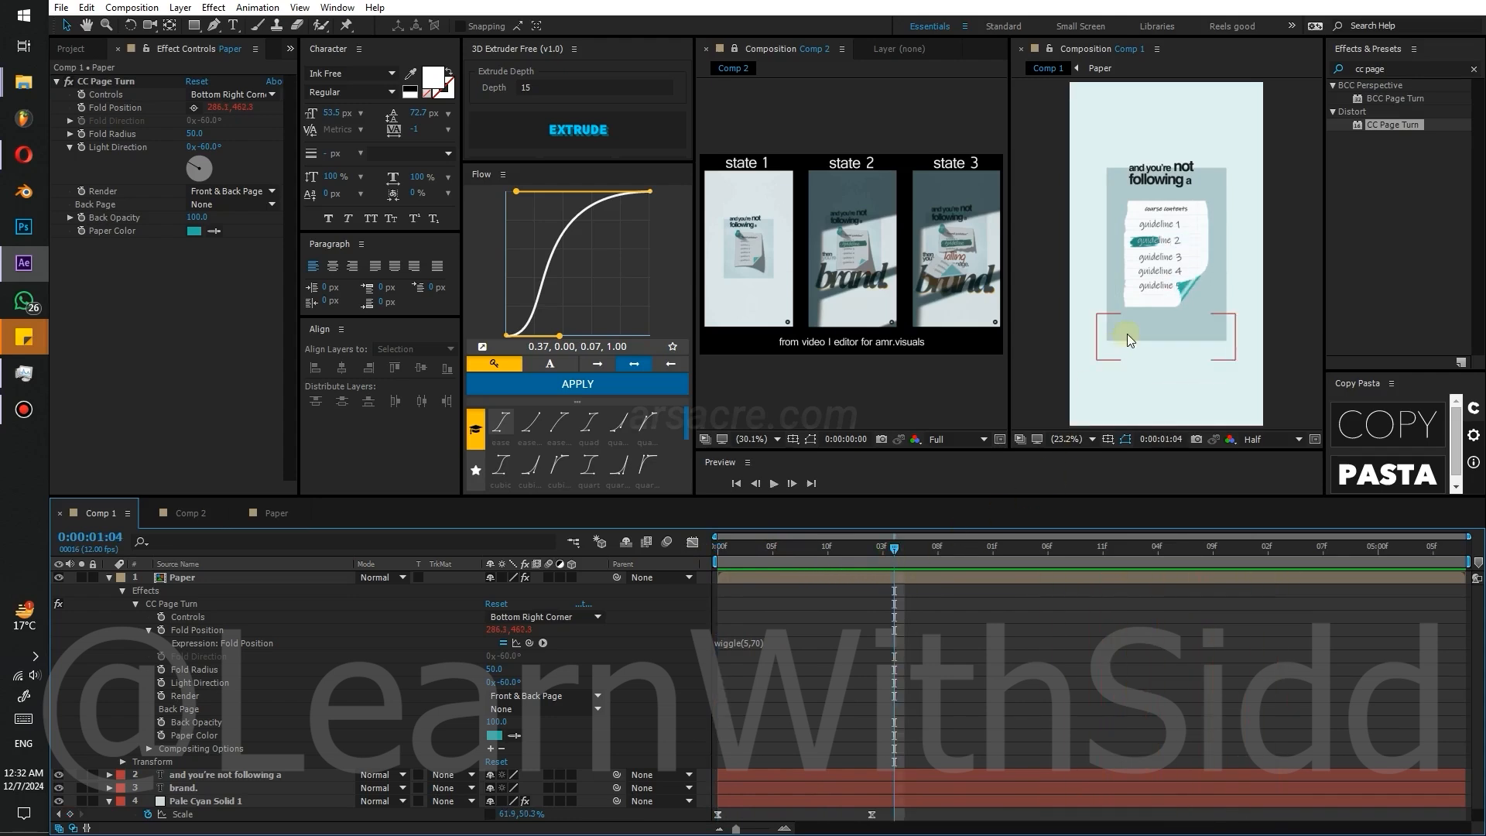
- Move the page turn's fold point outward toward the paper's bottom-right corner for a smaller curl, and preview the result
left_click(927, 582)
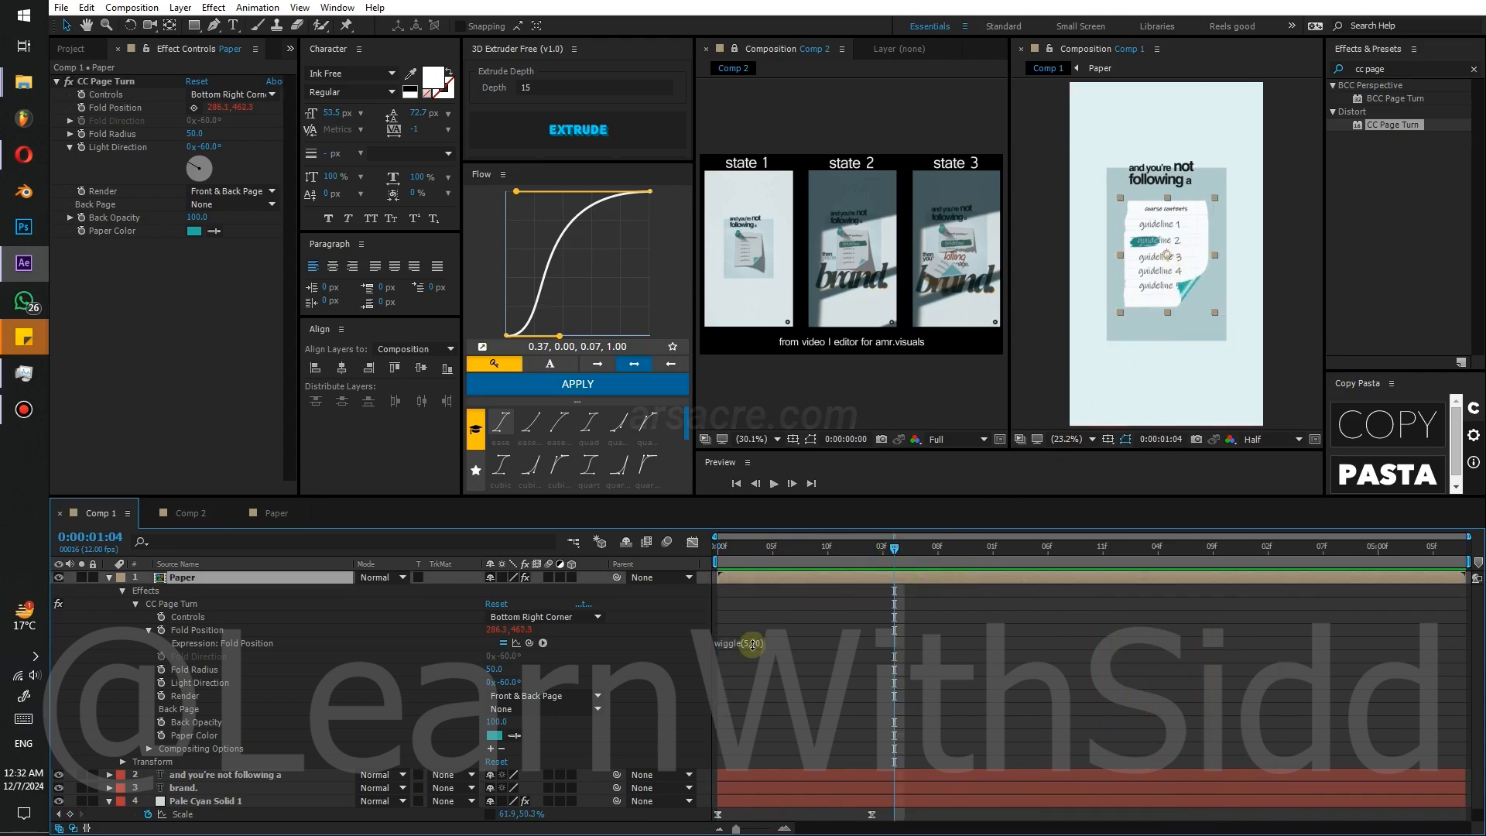
left_click(183, 603)
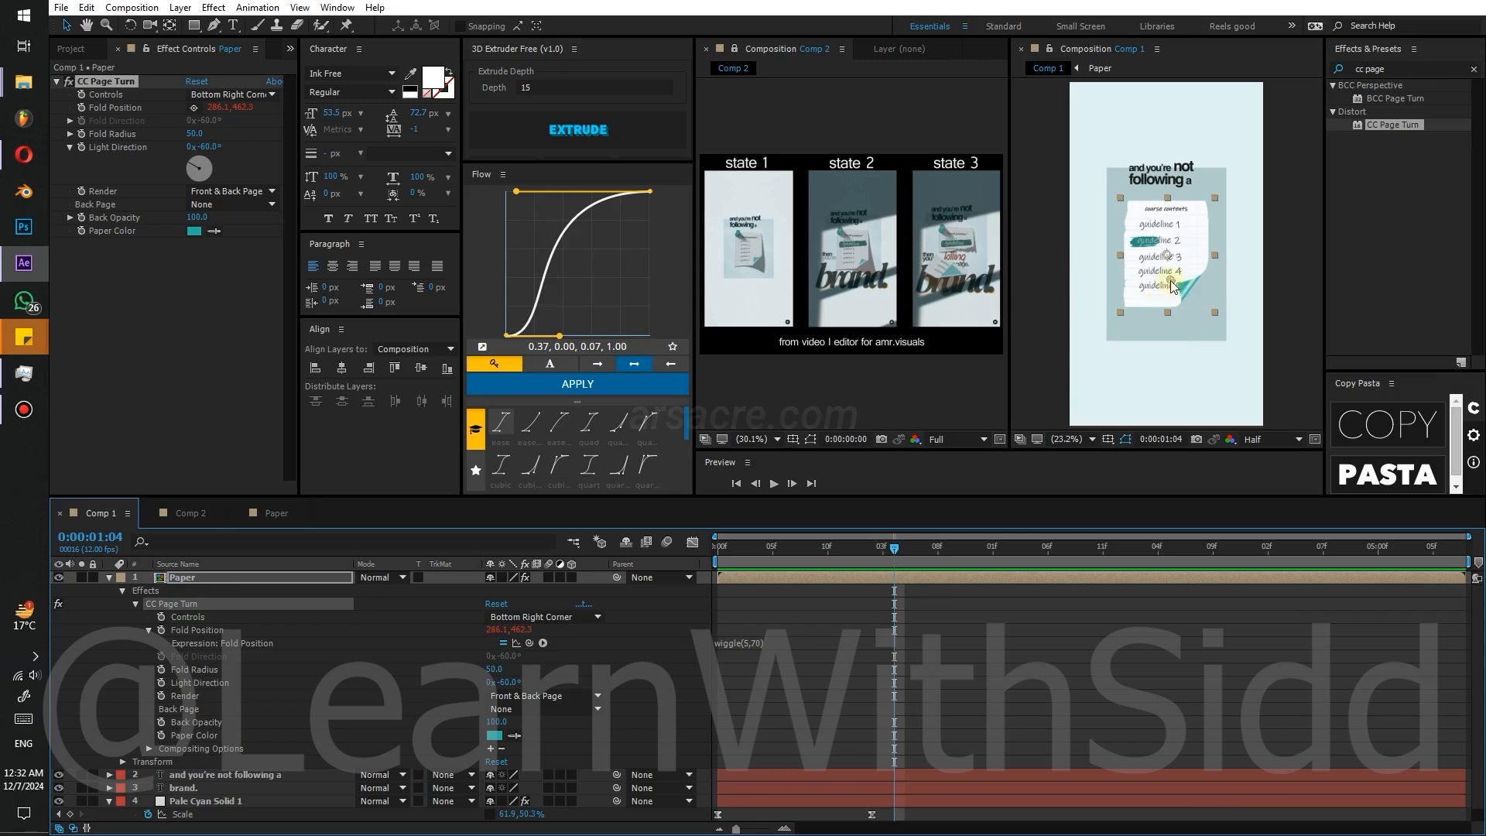
left_click_drag(1171, 285, 1196, 294)
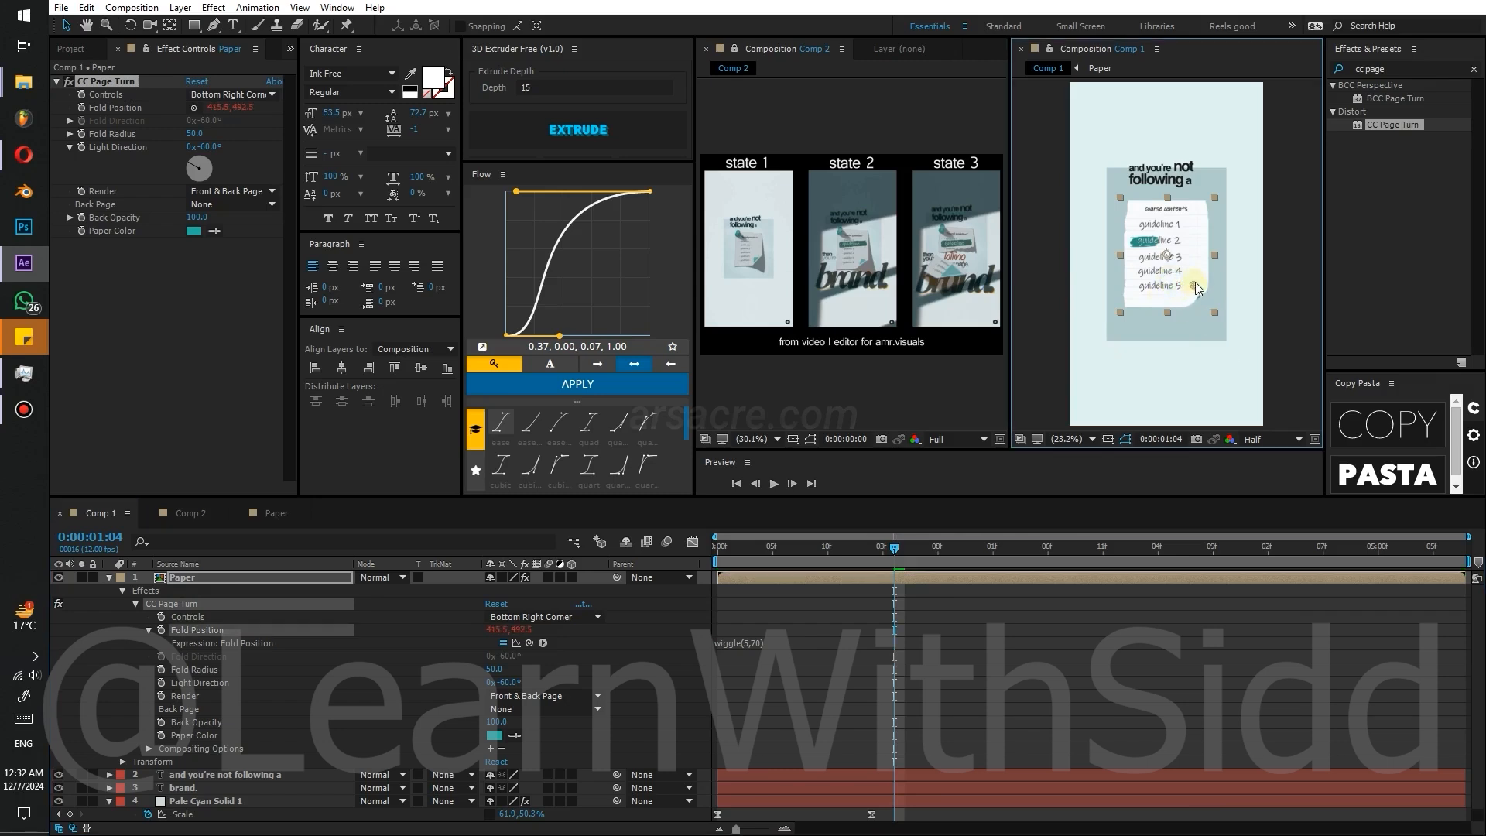
key("space")
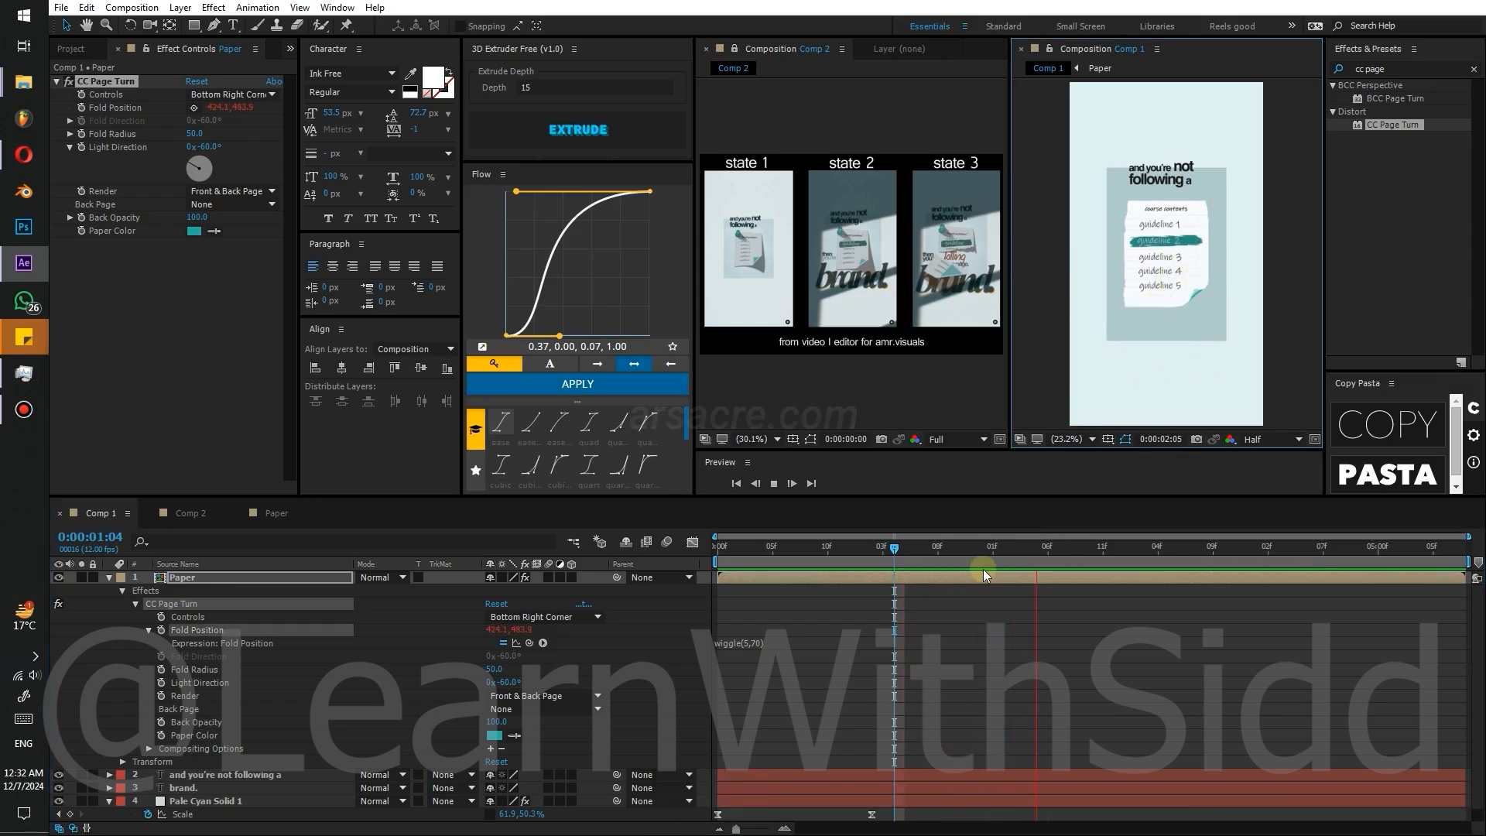
key("space")
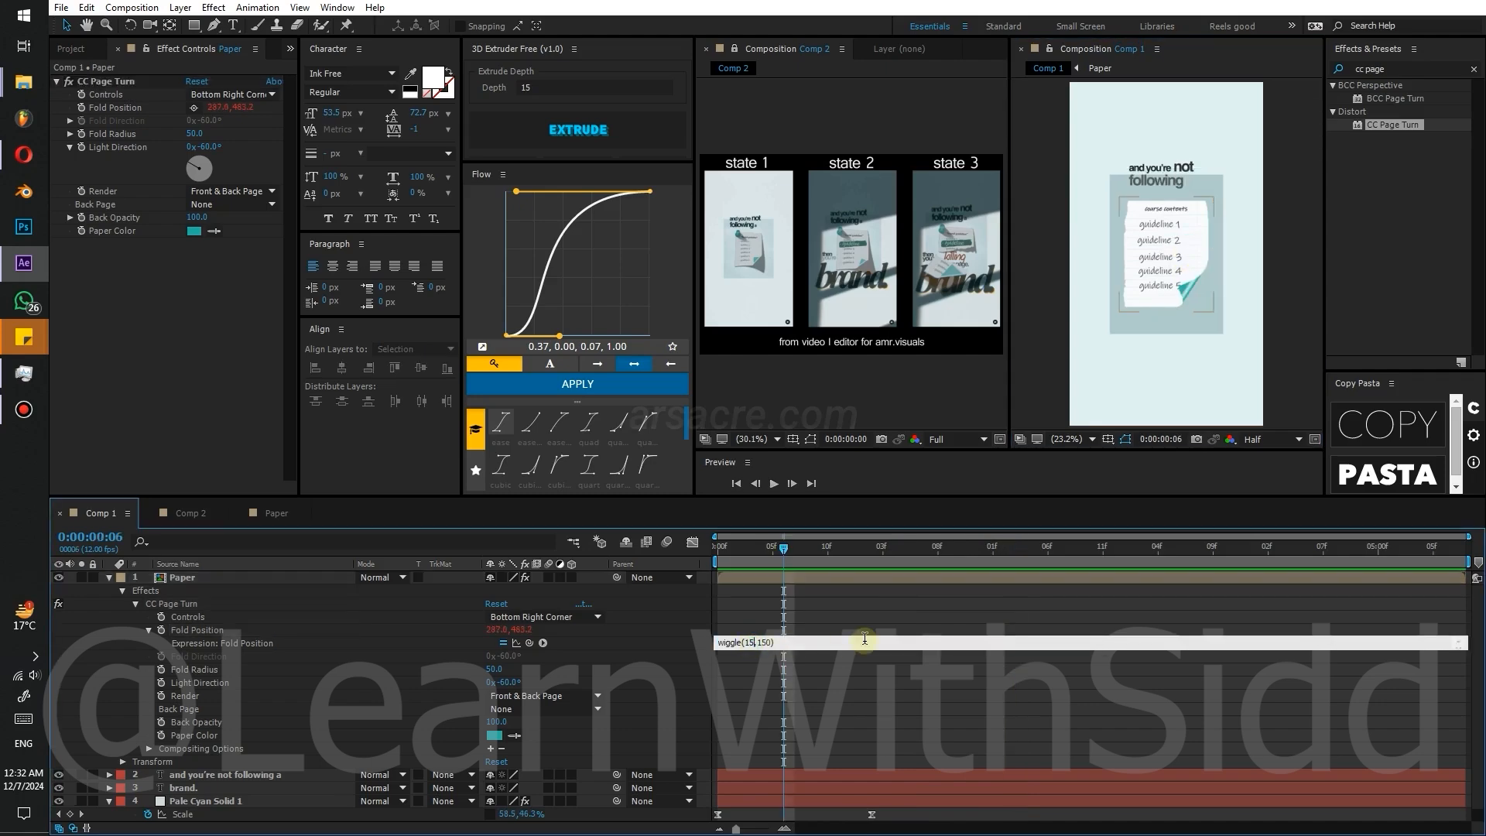
- Set the frequency in the Fold Position wiggle expression to 5
key("BackSpace")
key("BackSpace")
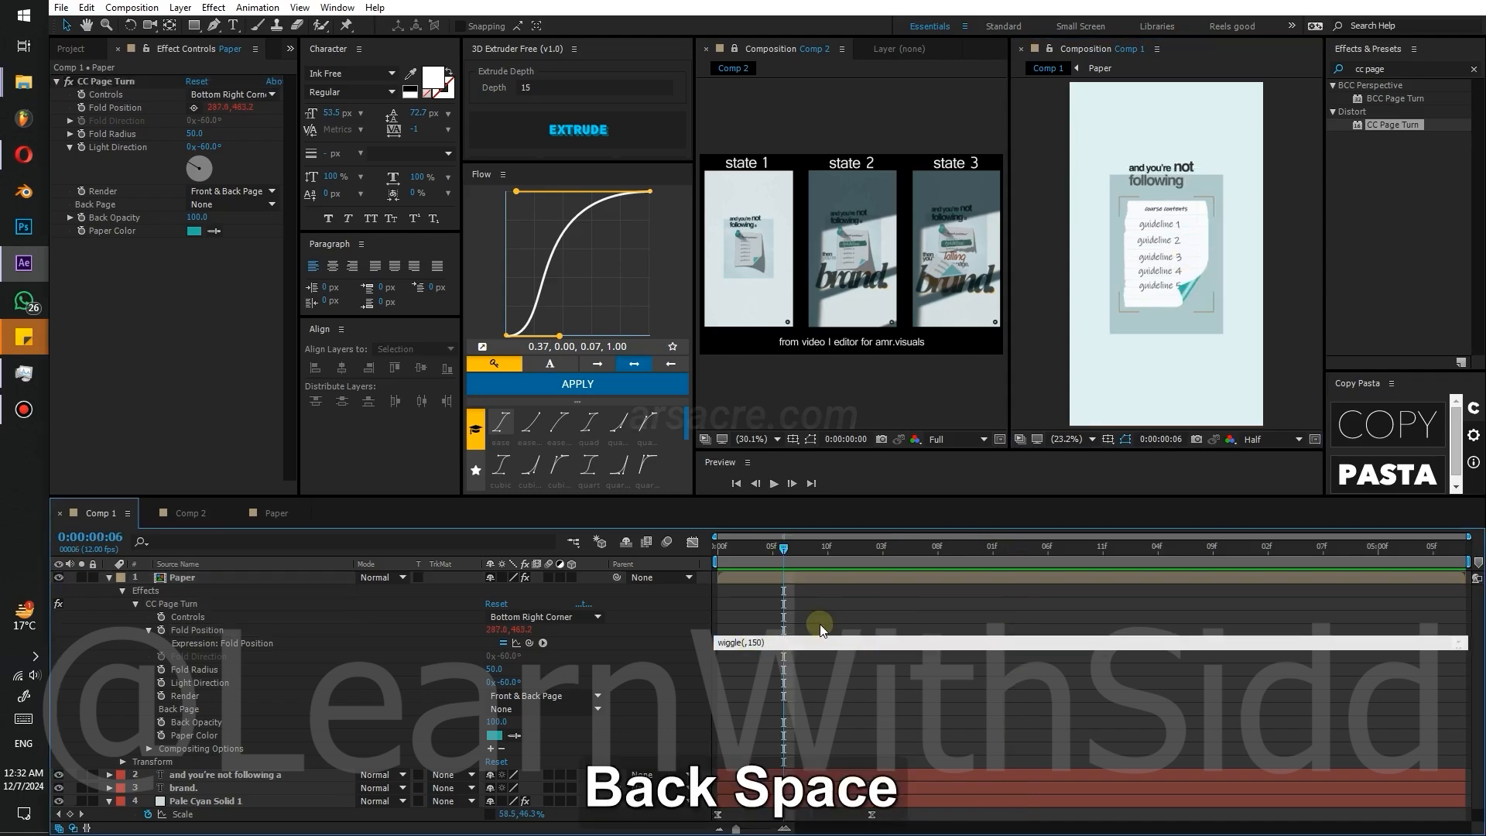
type("5")
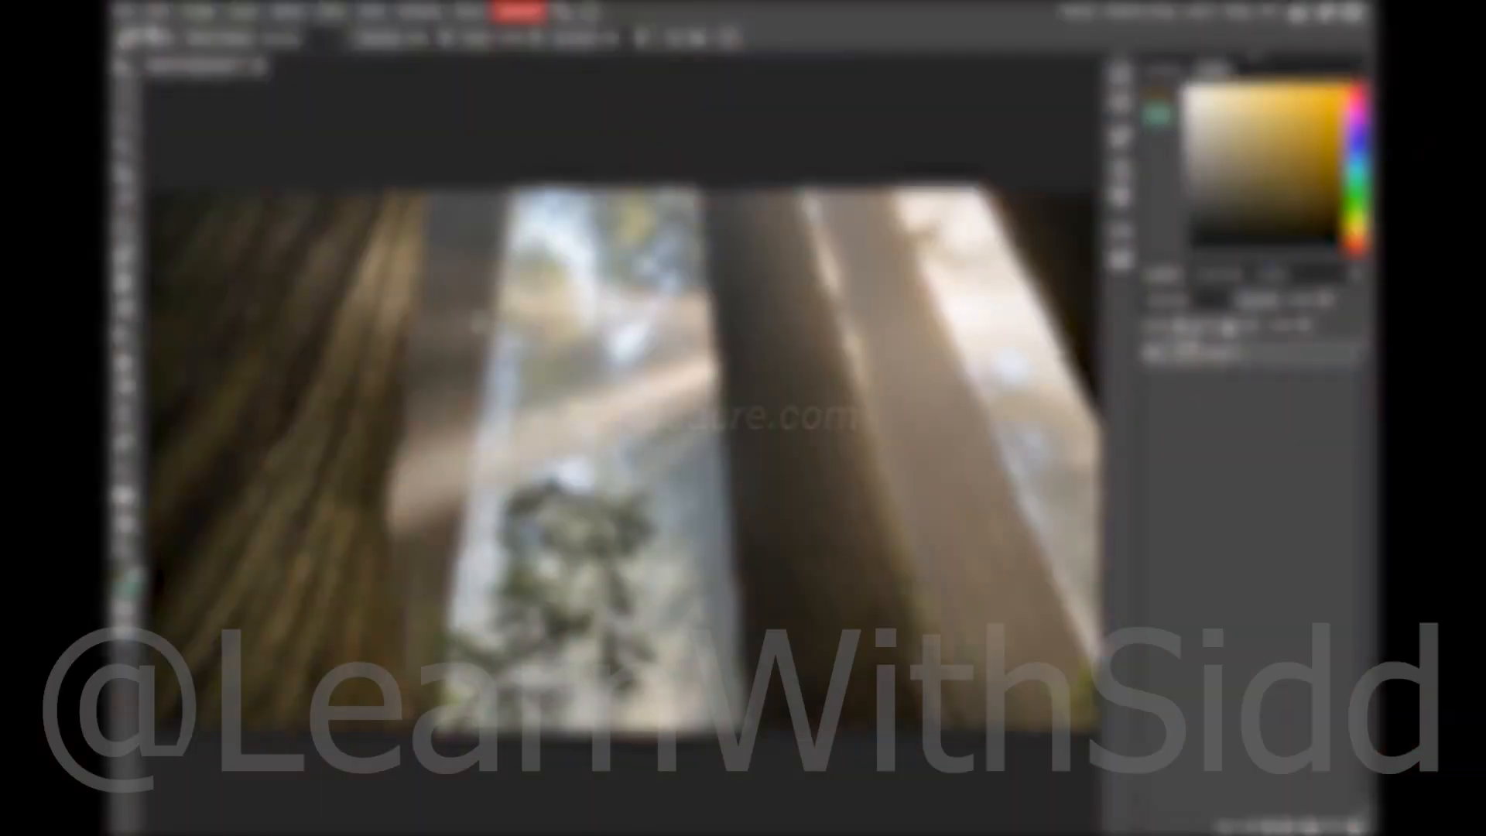
- Switch to the forest photo in Photopea and set the foreground color to a bright red
key("alt")
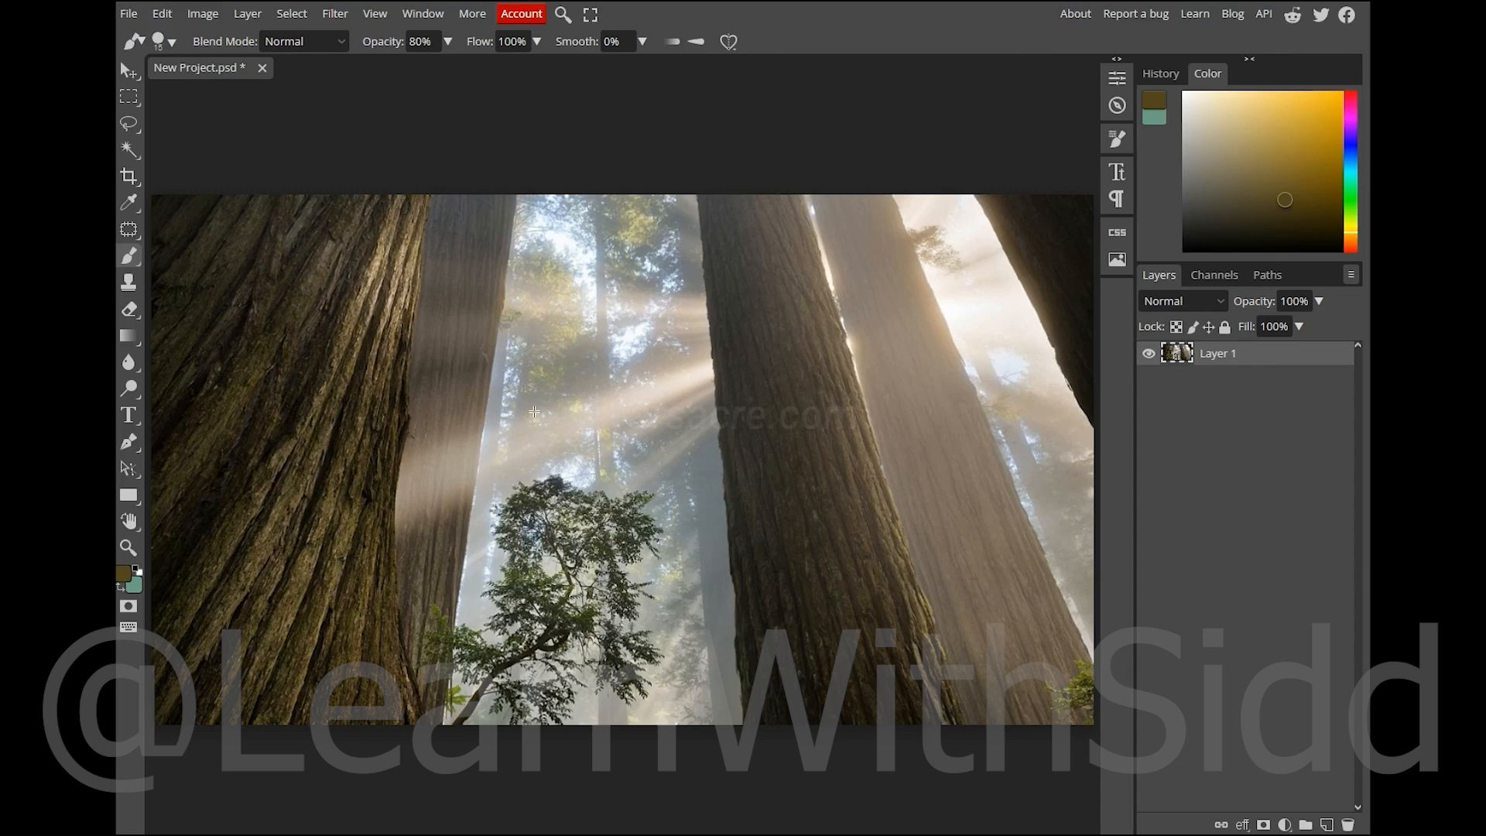
left_click_drag(1208, 158, 1290, 111)
key("ctrl+z")
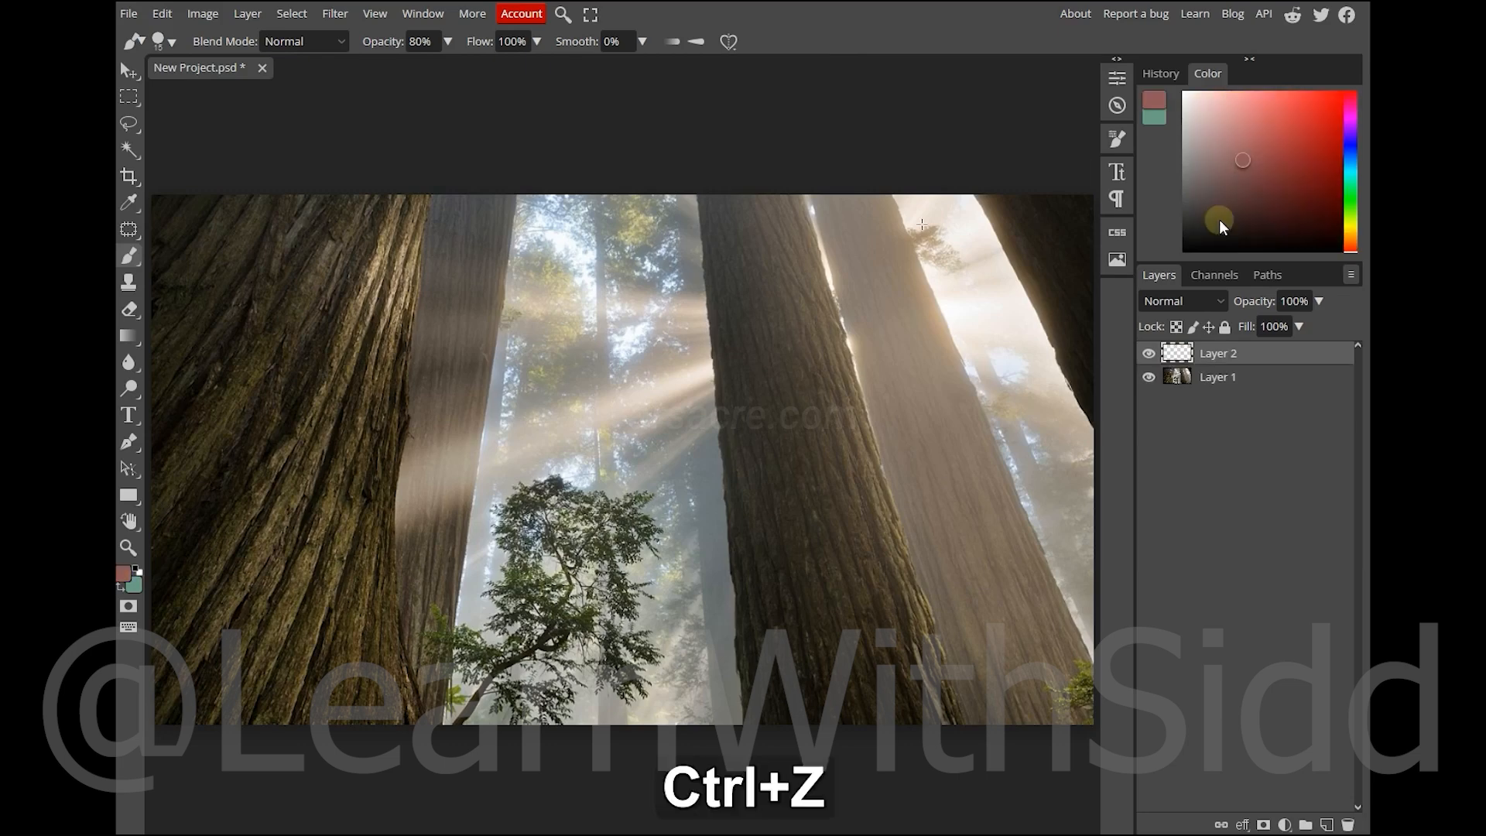
- Circle two bark areas on the large left trunk and trace the light rays between the trees with red brush strokes
mouse_move(341, 263)
left_mouse_down()
mouse_move(377, 353)
mouse_move(447, 298)
left_mouse_up()
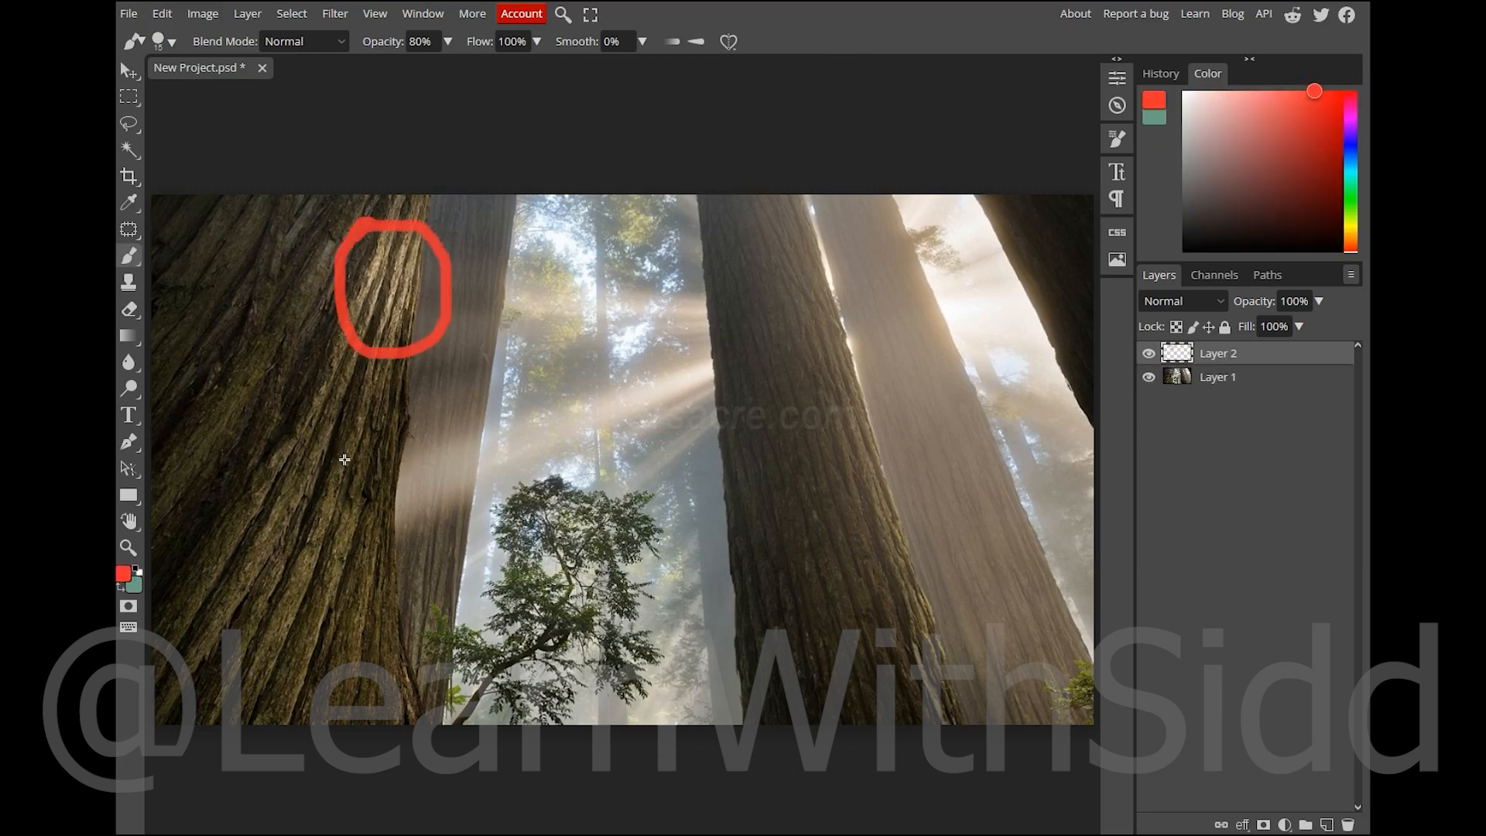
mouse_move(352, 433)
left_mouse_down()
mouse_move(255, 572)
mouse_move(267, 722)
mouse_move(370, 554)
left_mouse_up()
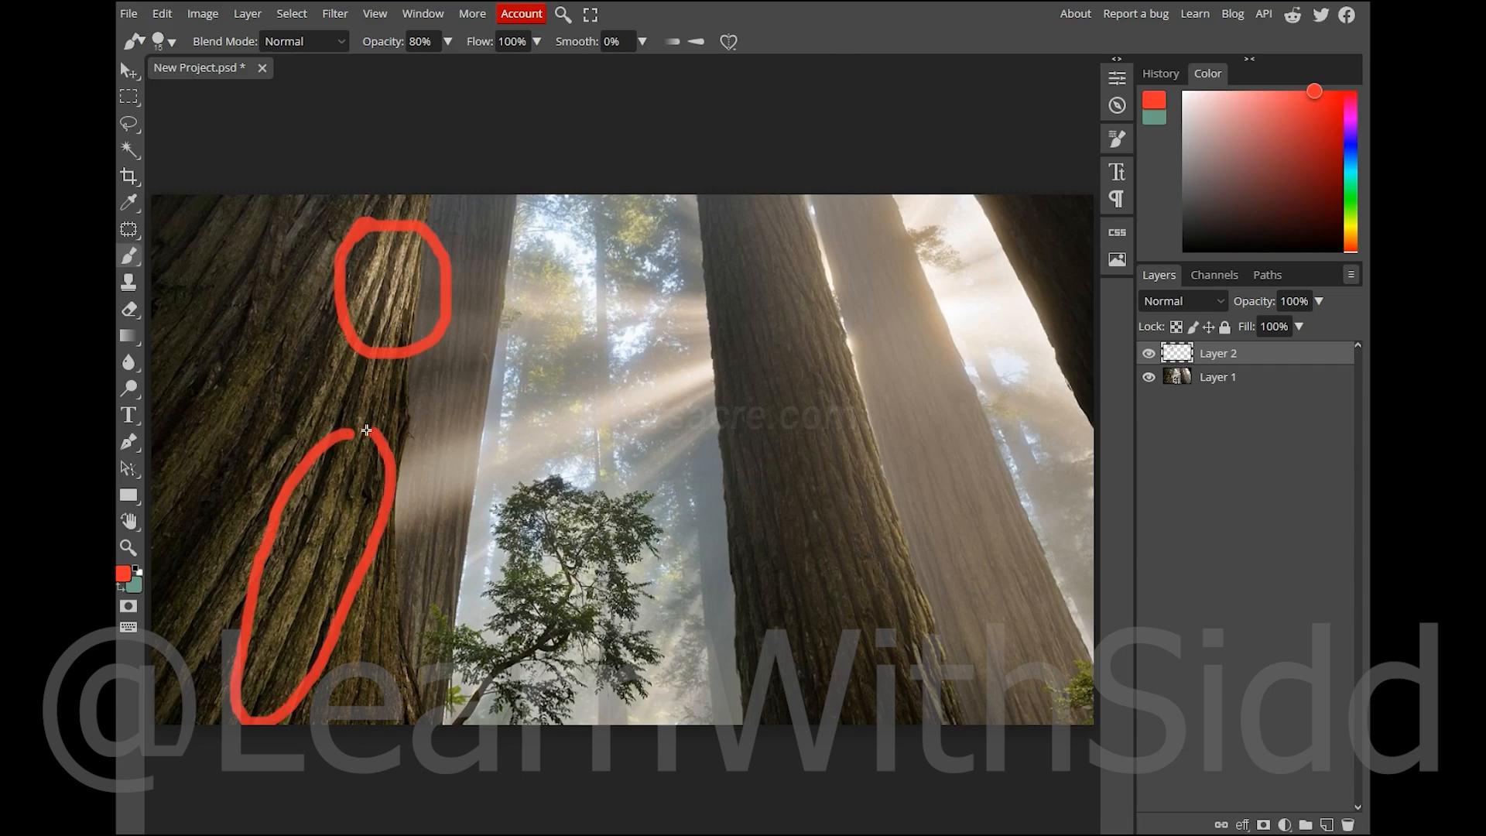
left_click_drag(721, 349, 446, 443)
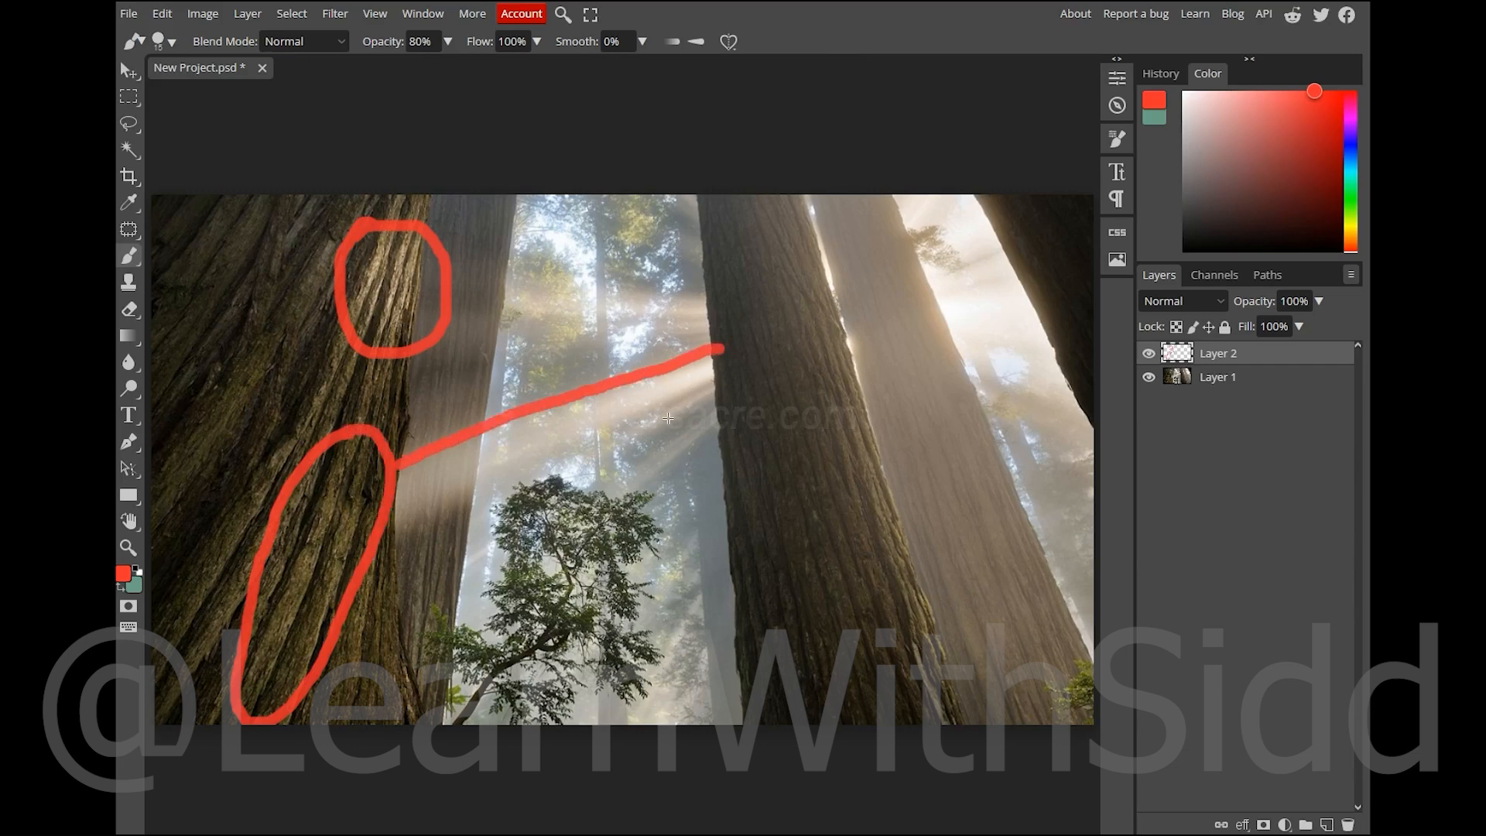
left_click_drag(739, 446, 636, 526)
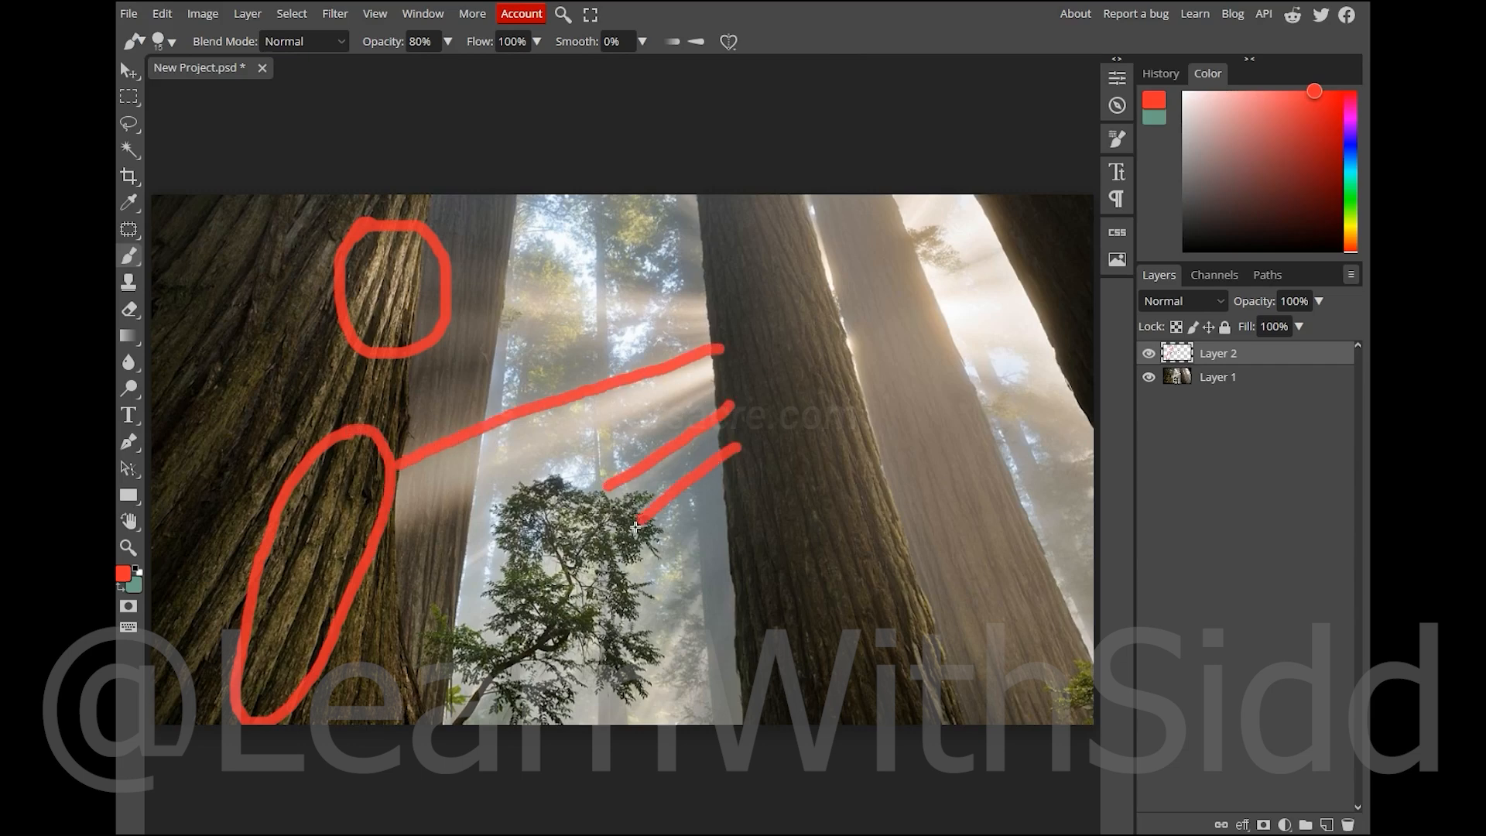
left_click_drag(766, 551, 664, 696)
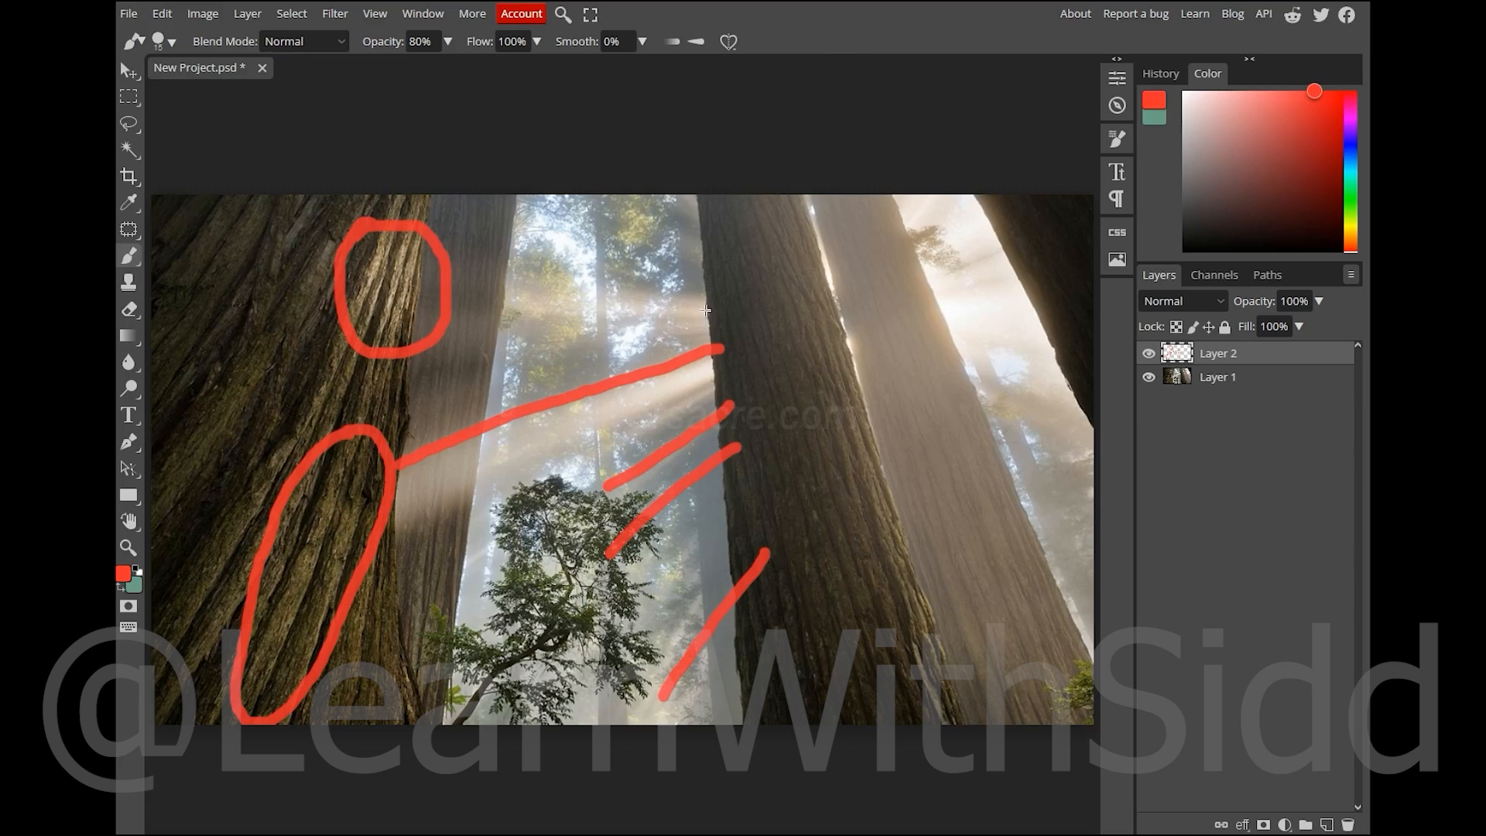
left_click_drag(712, 299, 552, 277)
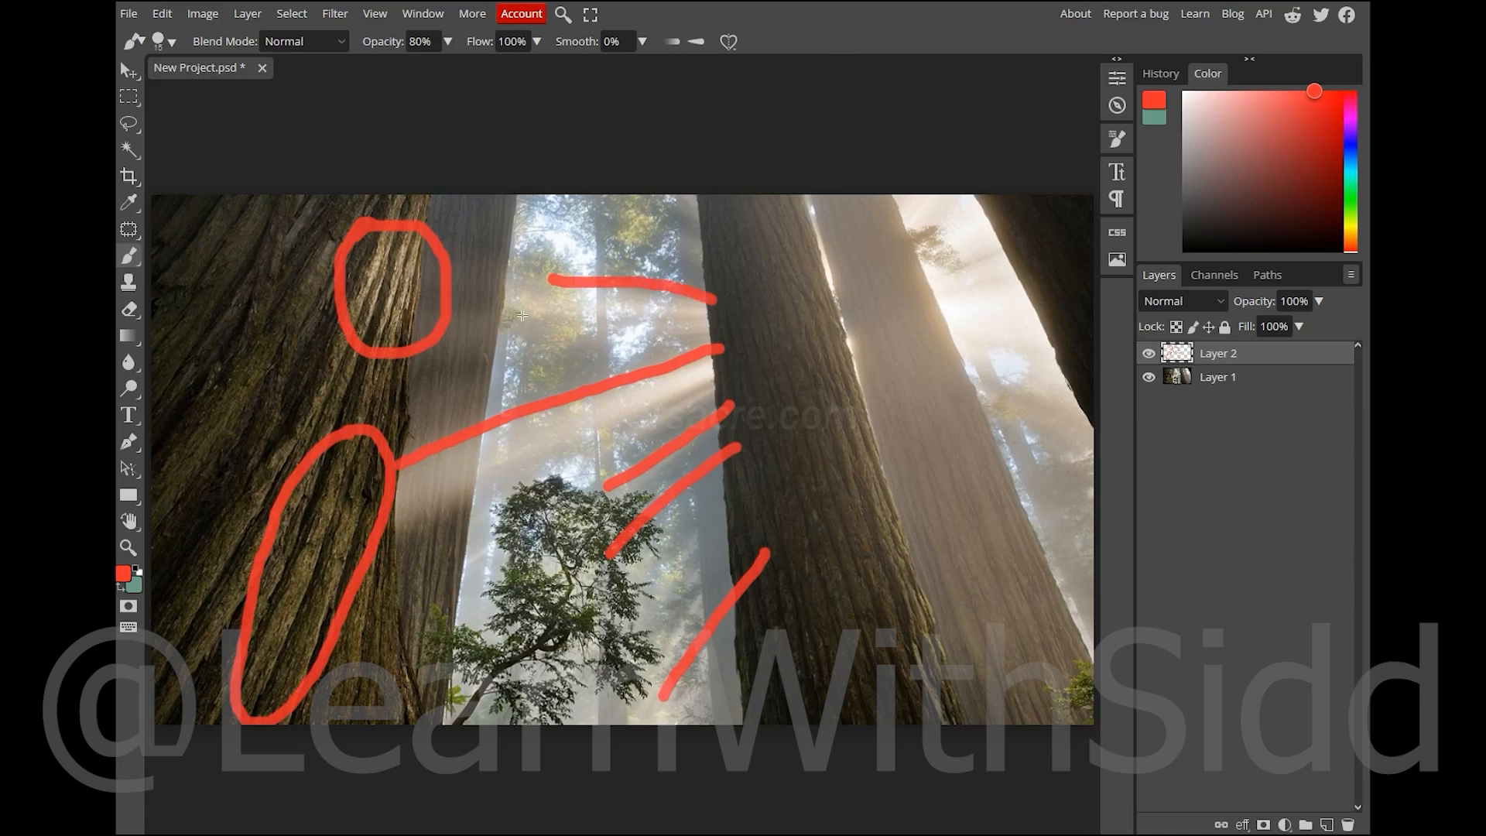
- Undo all the red brush marks over the forest photo
key("ctrl+z")
key("ctrl+z")
key("ctrl+z")
key("ctrl+z")
key("ctrl+z")
key("ctrl+z")
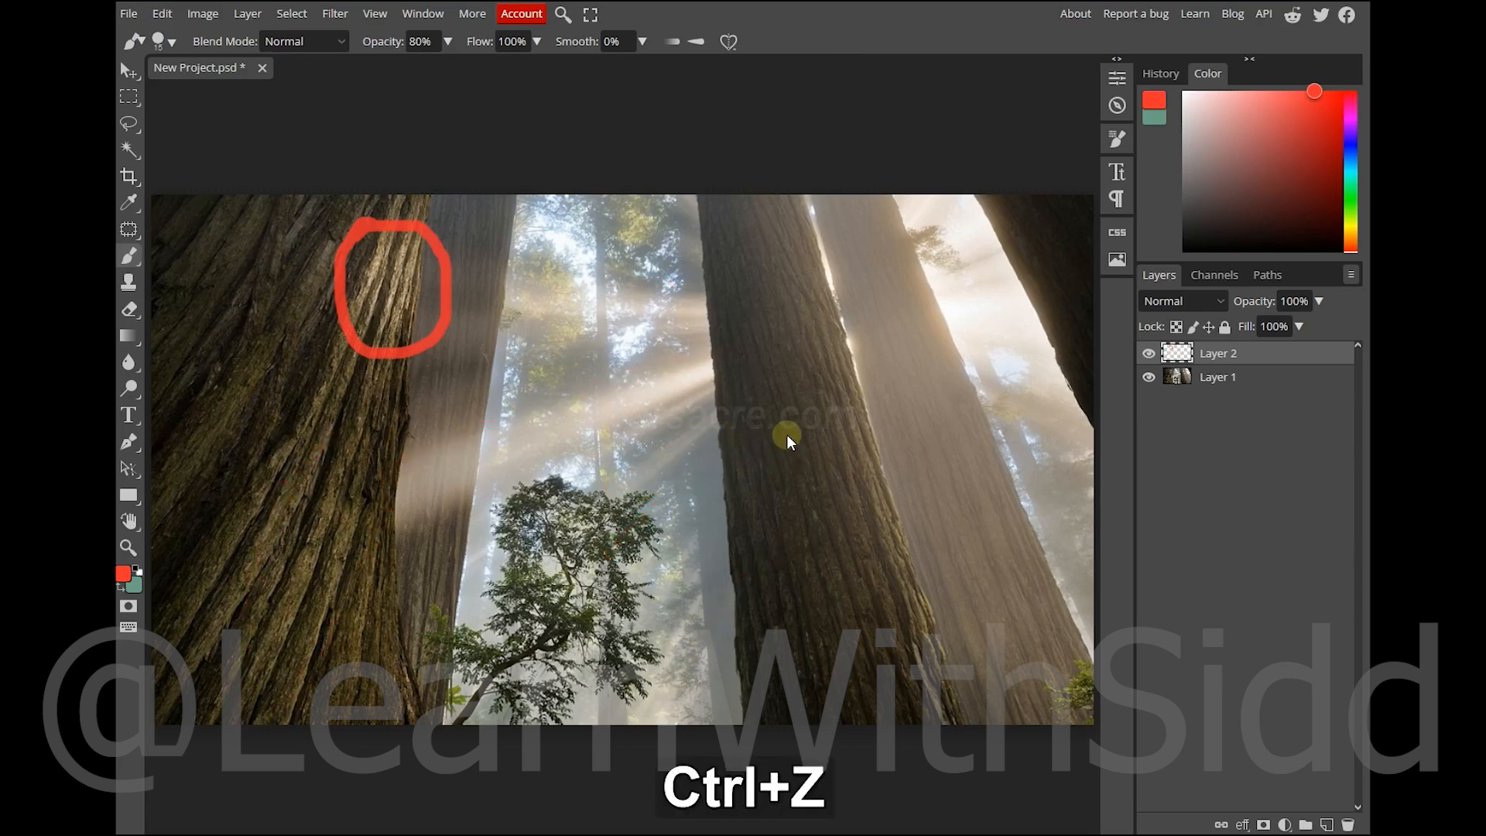
key("ctrl+z")
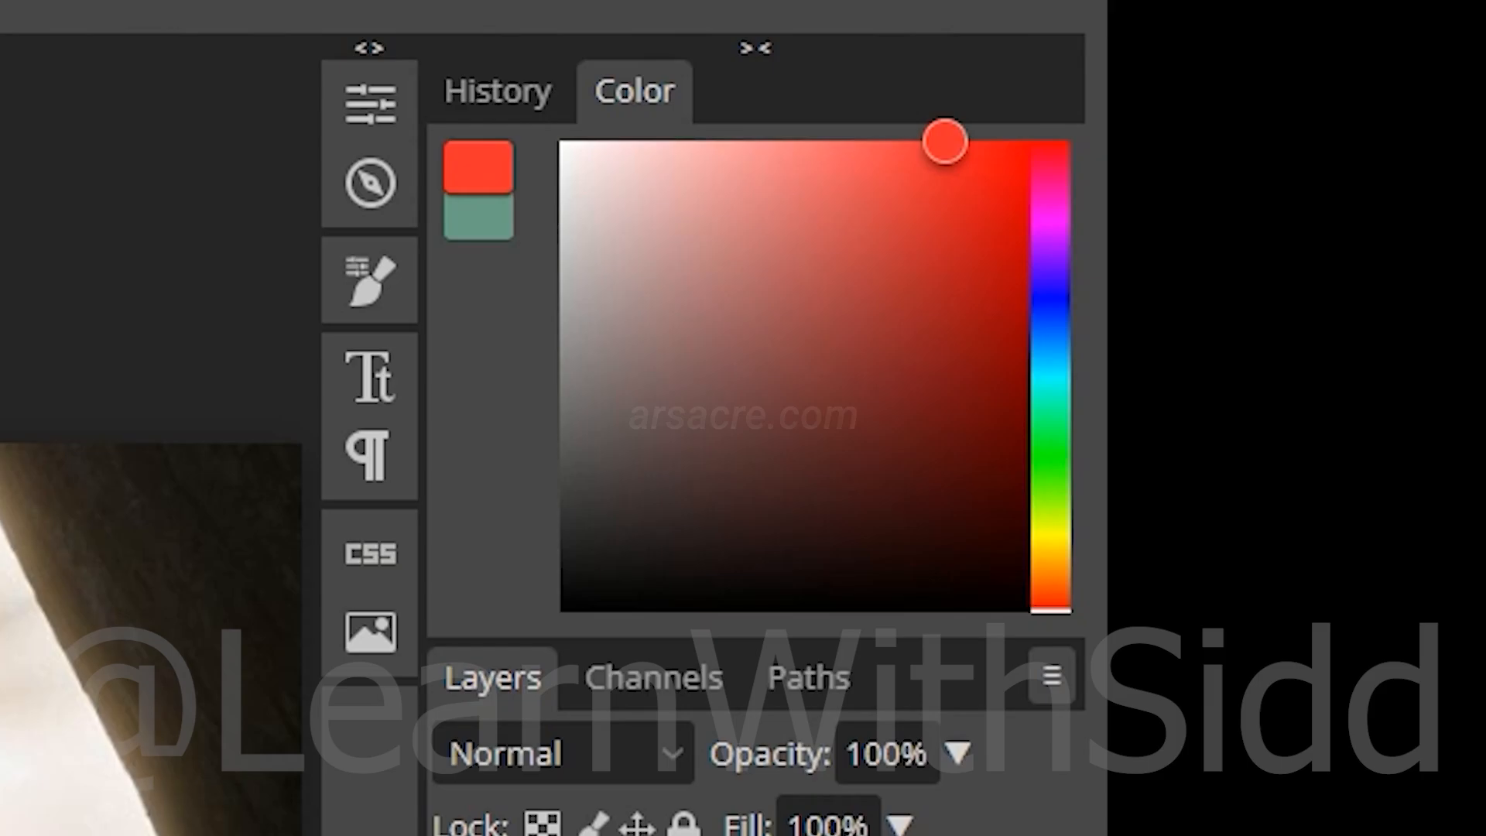
- Sample the colors of the sunlit upper bark and the darker lower bark on the large left trunk from Layer 1
key("b")
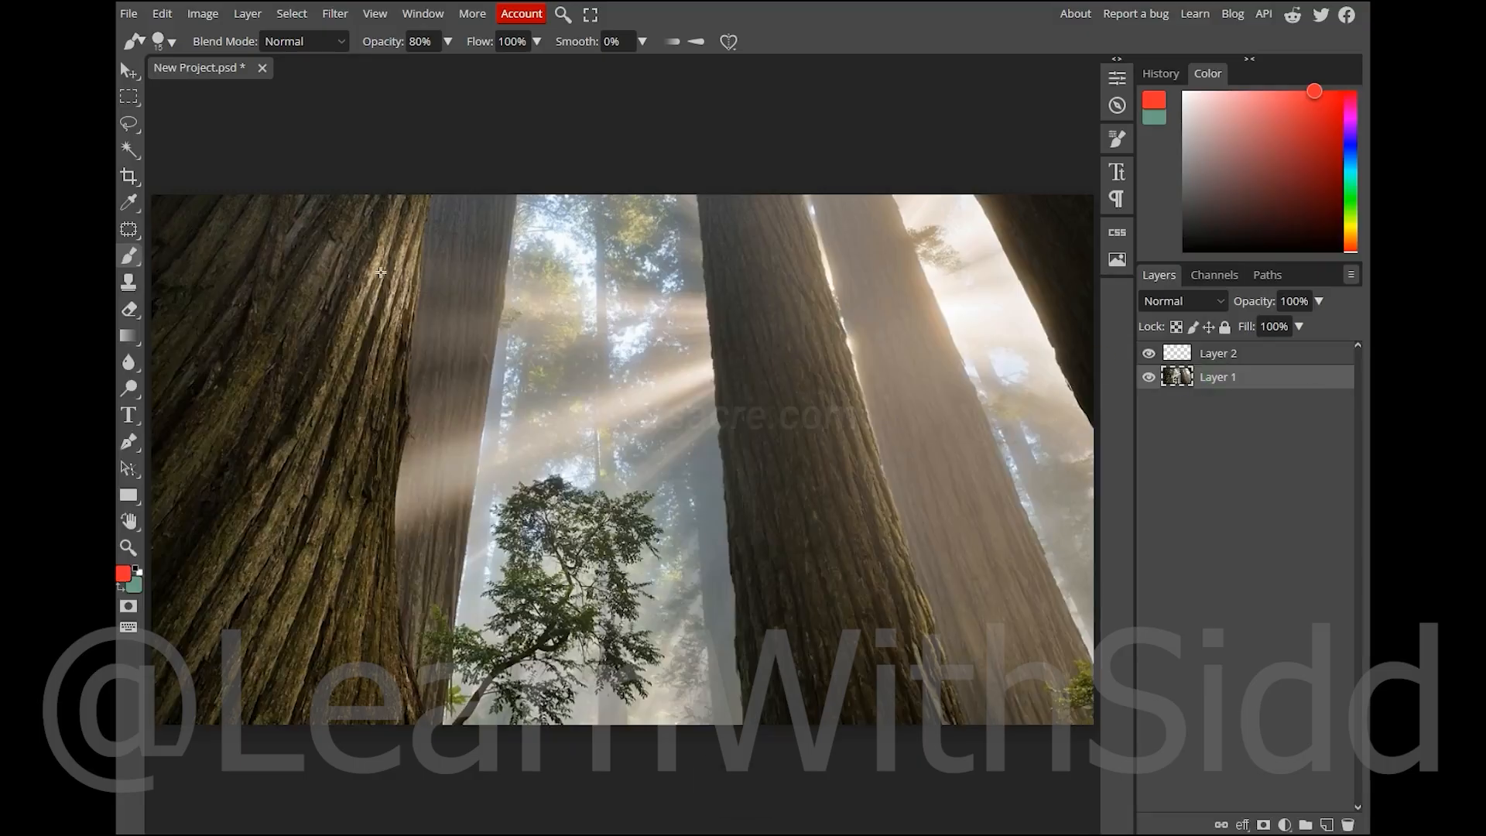
key("alt")
left_click(372, 275, "alt")
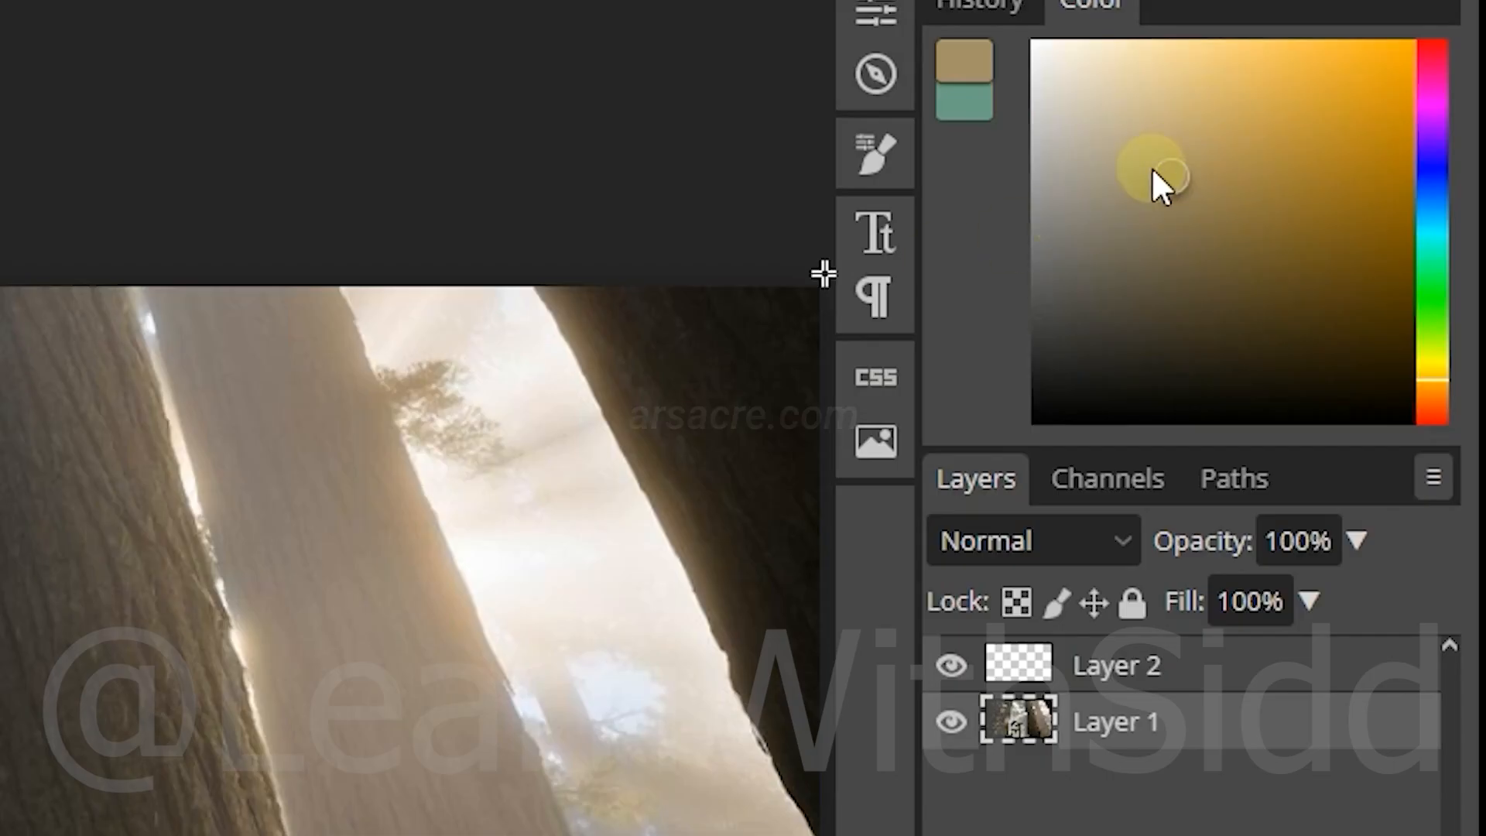
left_click(374, 268, "alt")
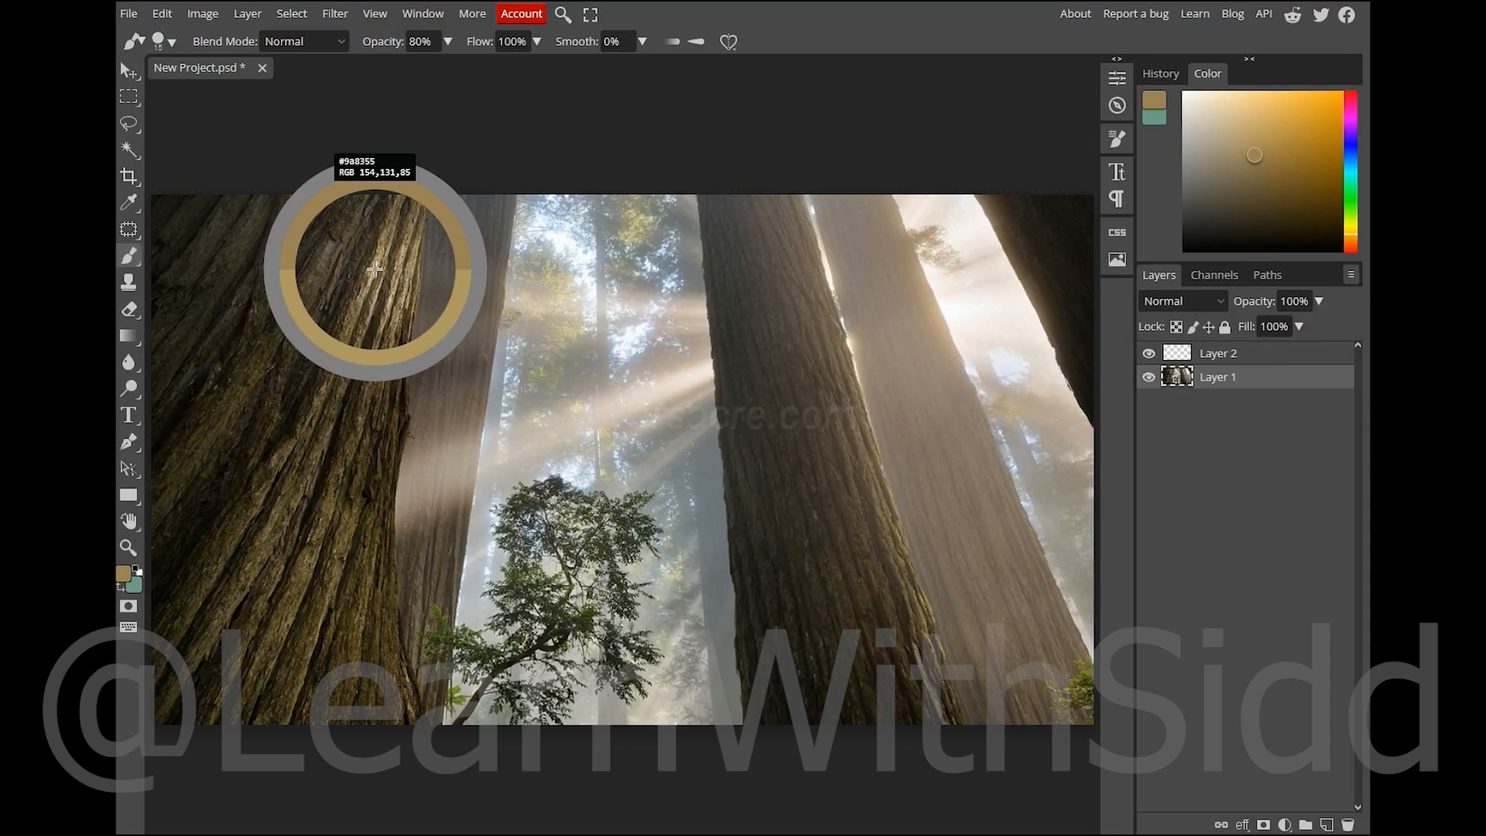
left_click(332, 569, "alt")
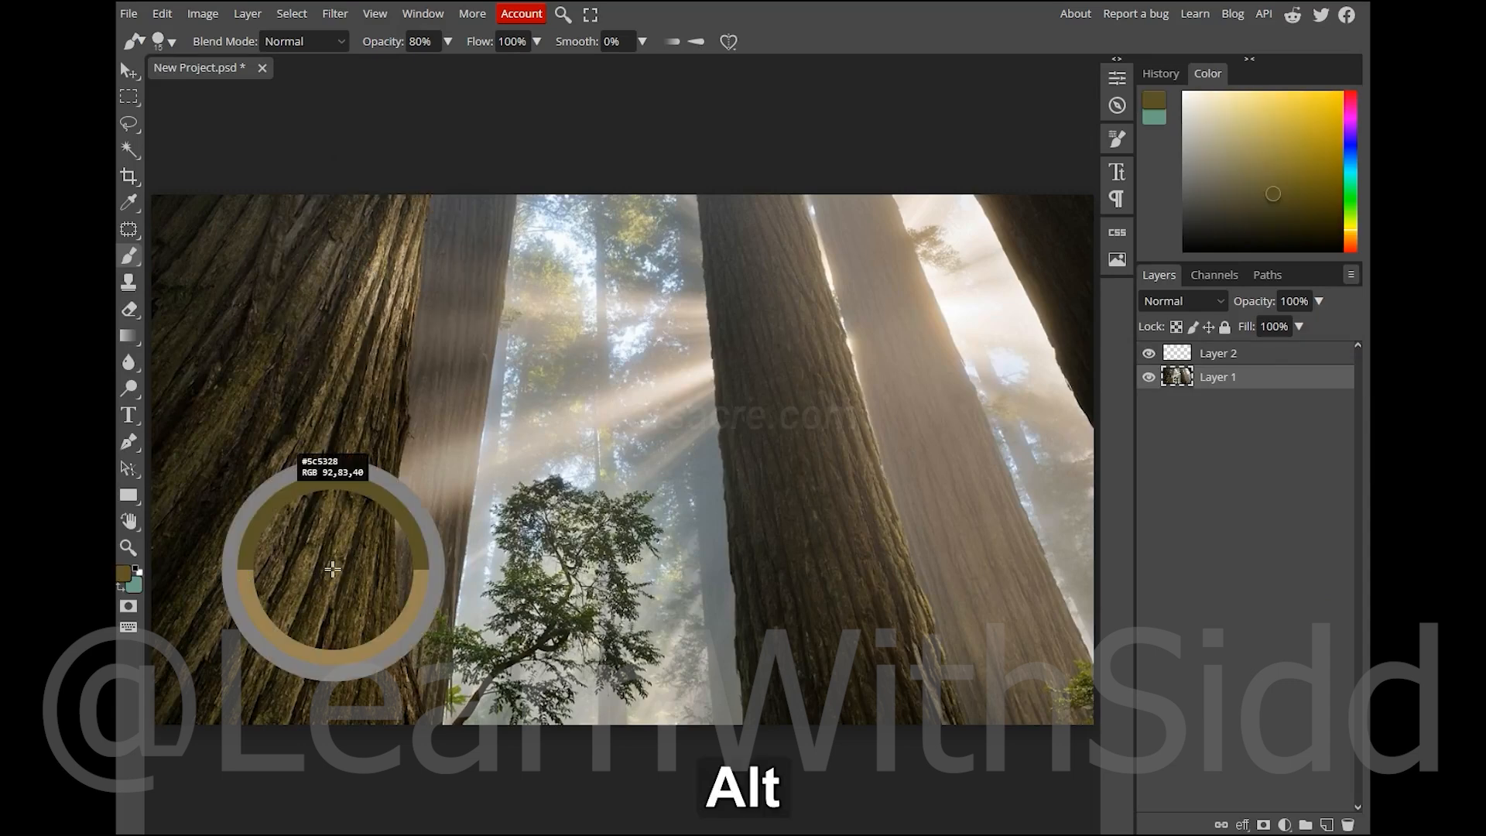
- Sample the colors of the light rays across the middle of the photo and the hazy area among the right-hand trees
left_click(1018, 457, "alt")
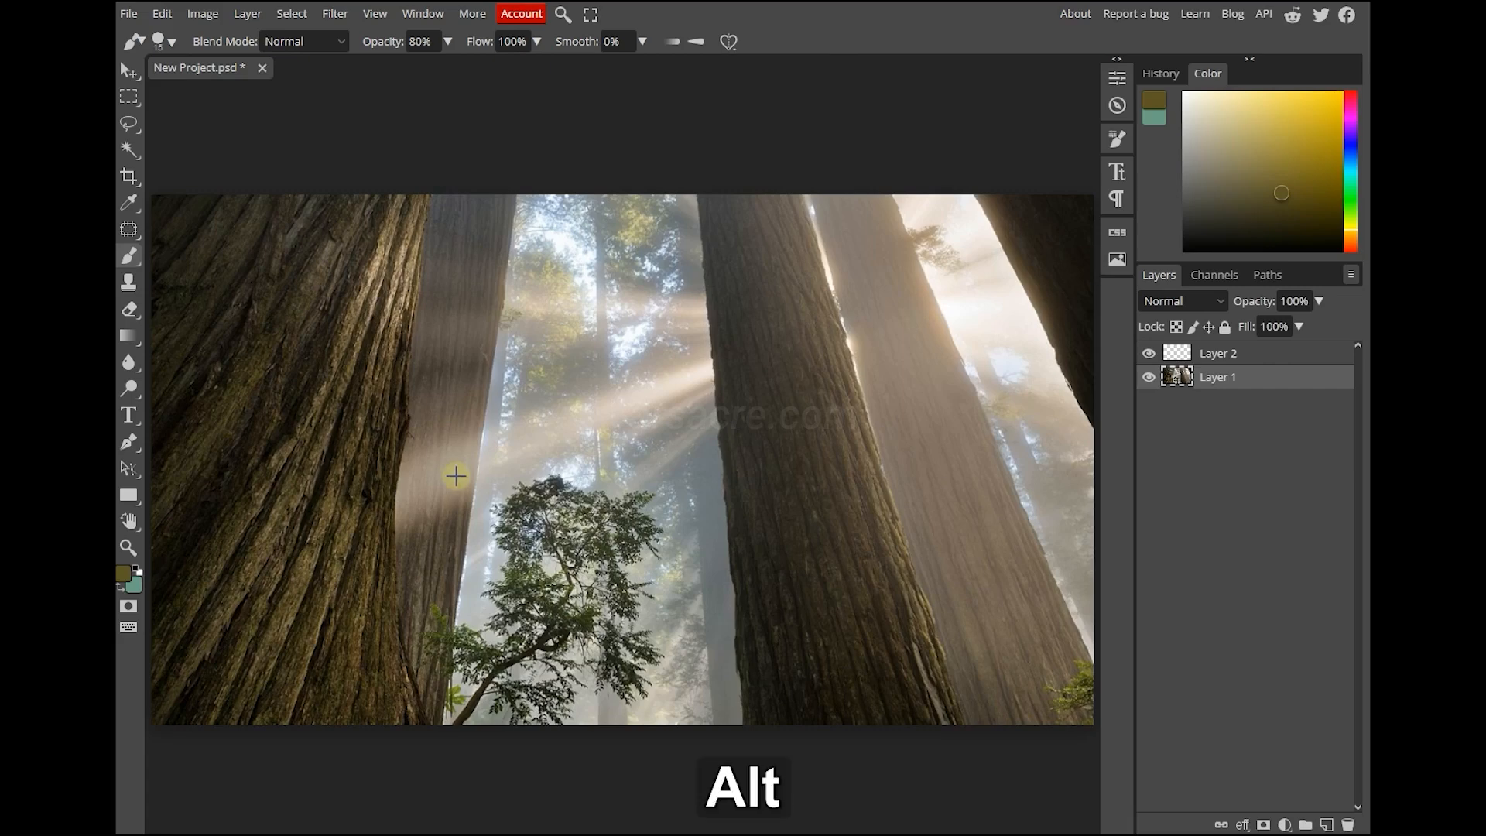
left_click(432, 476, "alt")
left_click_drag(432, 474, 530, 513)
left_click_drag(669, 642, 587, 711)
left_click(995, 579, "alt")
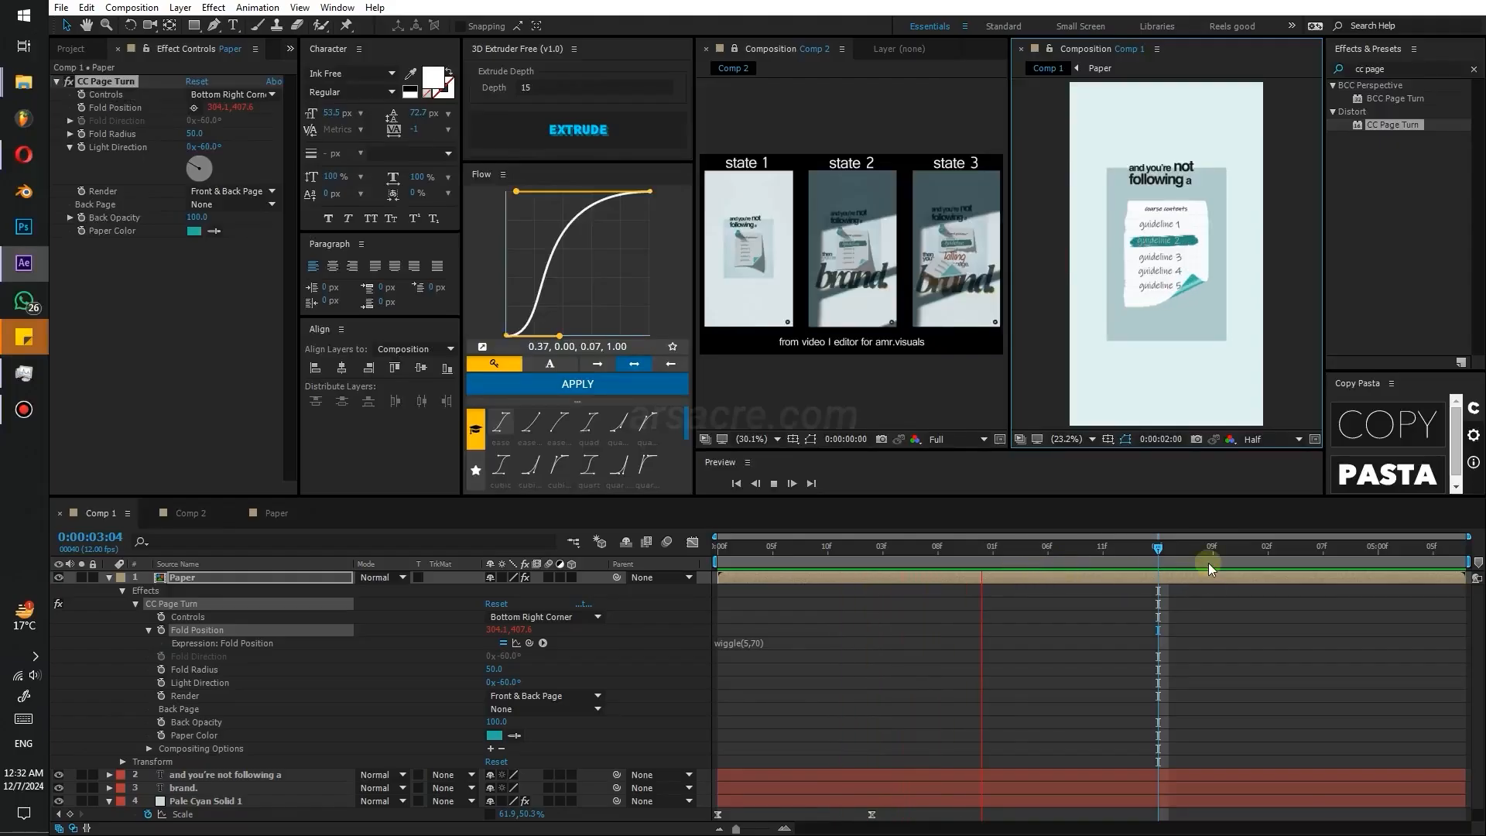
- Switch back to After Effects, park the playhead at 0:00:02:08 and collapse the Paper layer's properties
left_click(1071, 549)
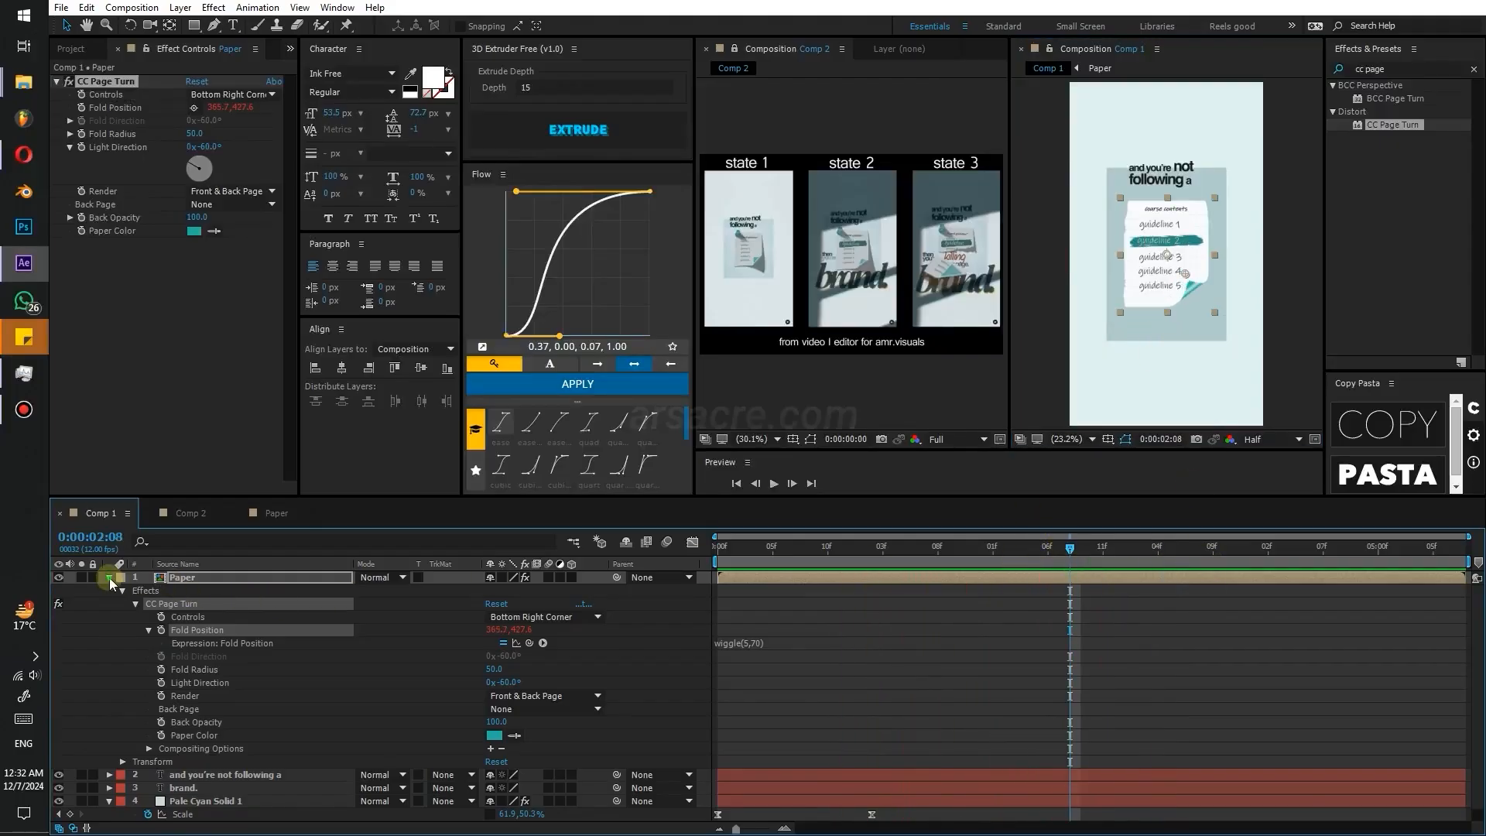
left_click(109, 577)
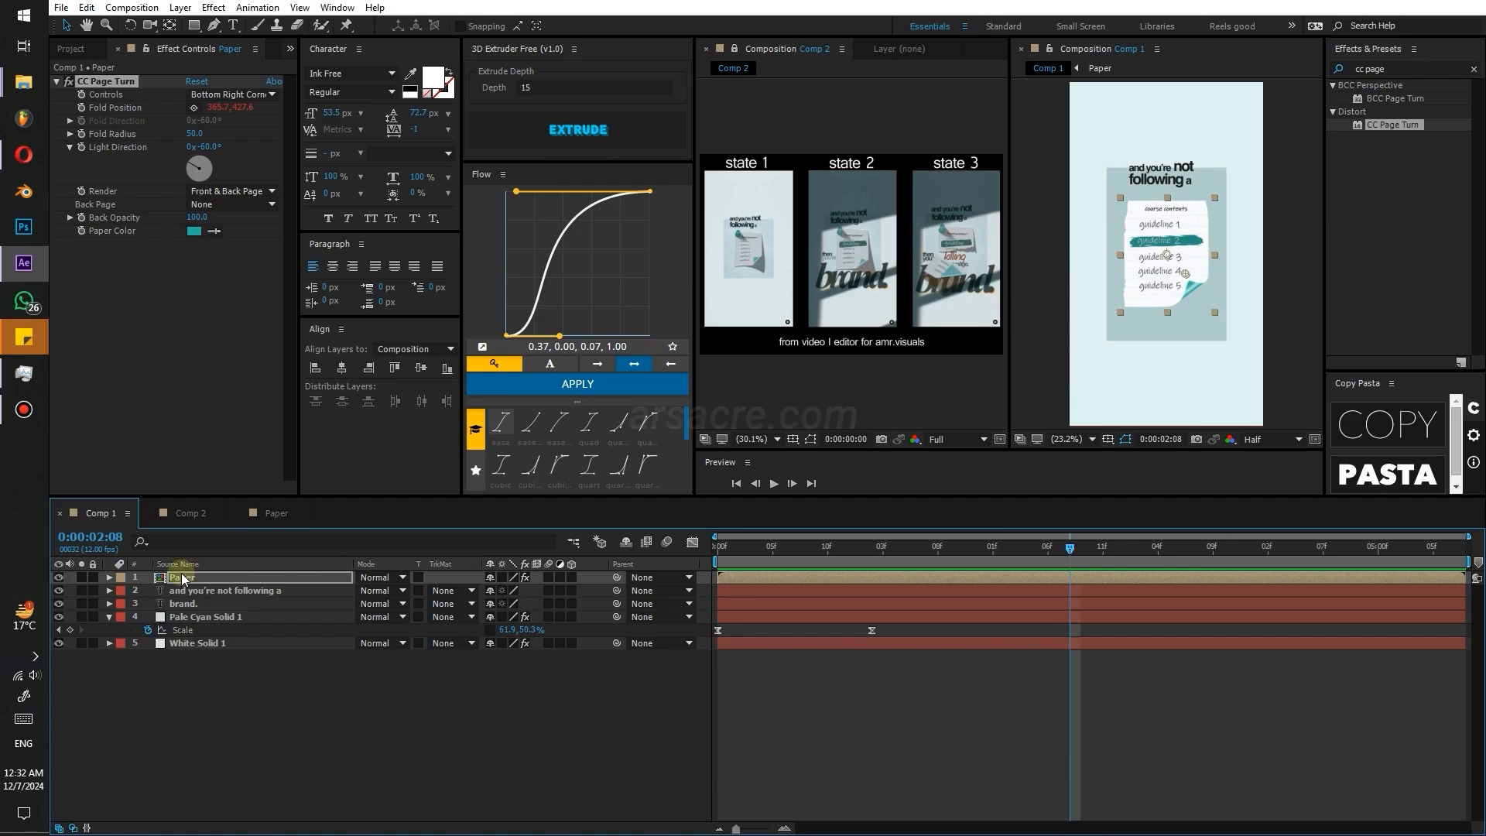
- Open the Paper composition and apply the Curves color correction effect to the paper.png layer
left_click(277, 513)
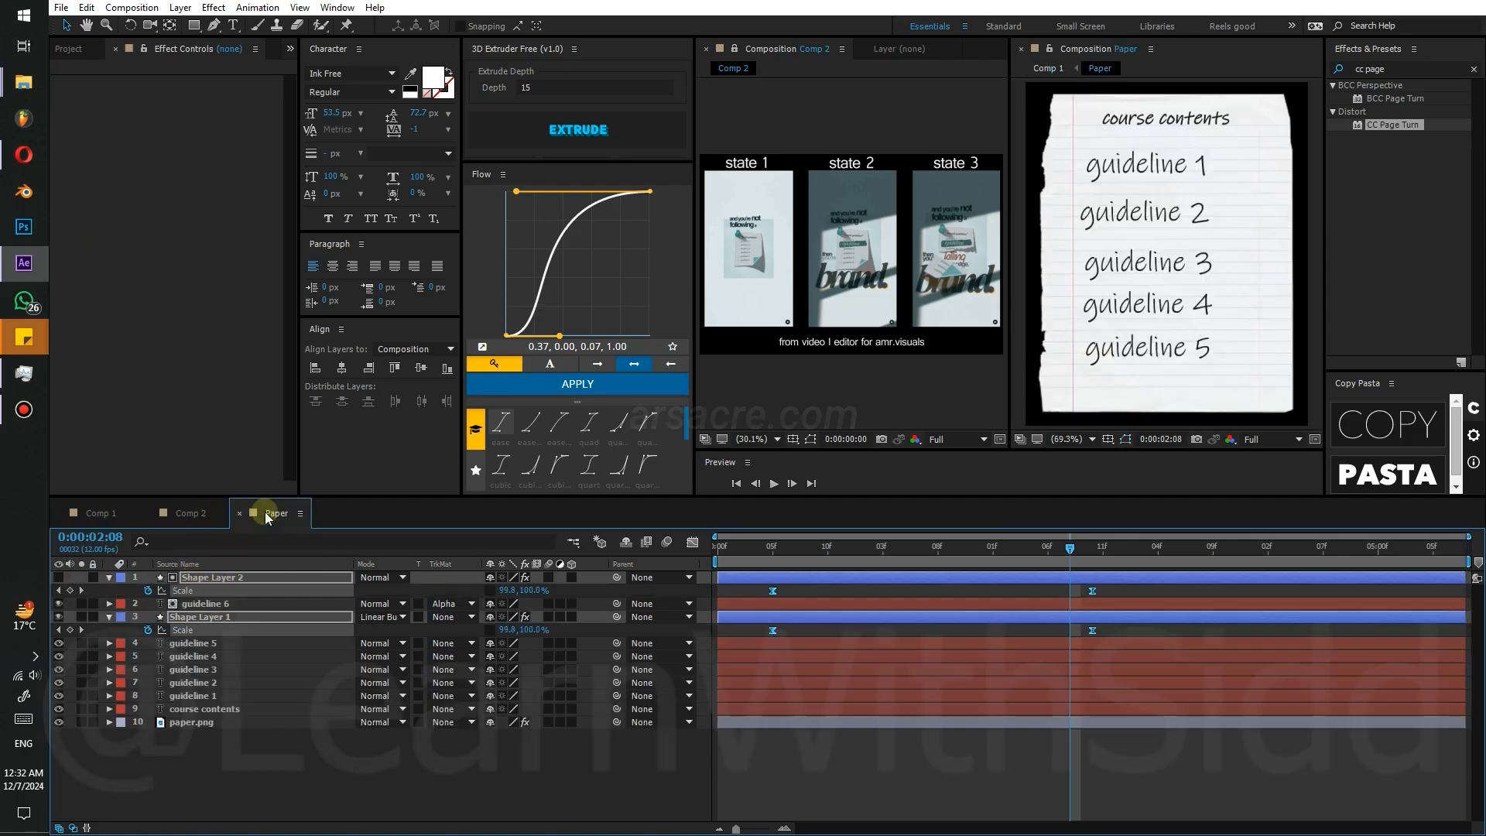
left_click(192, 722)
left_click(1385, 69)
type("curves")
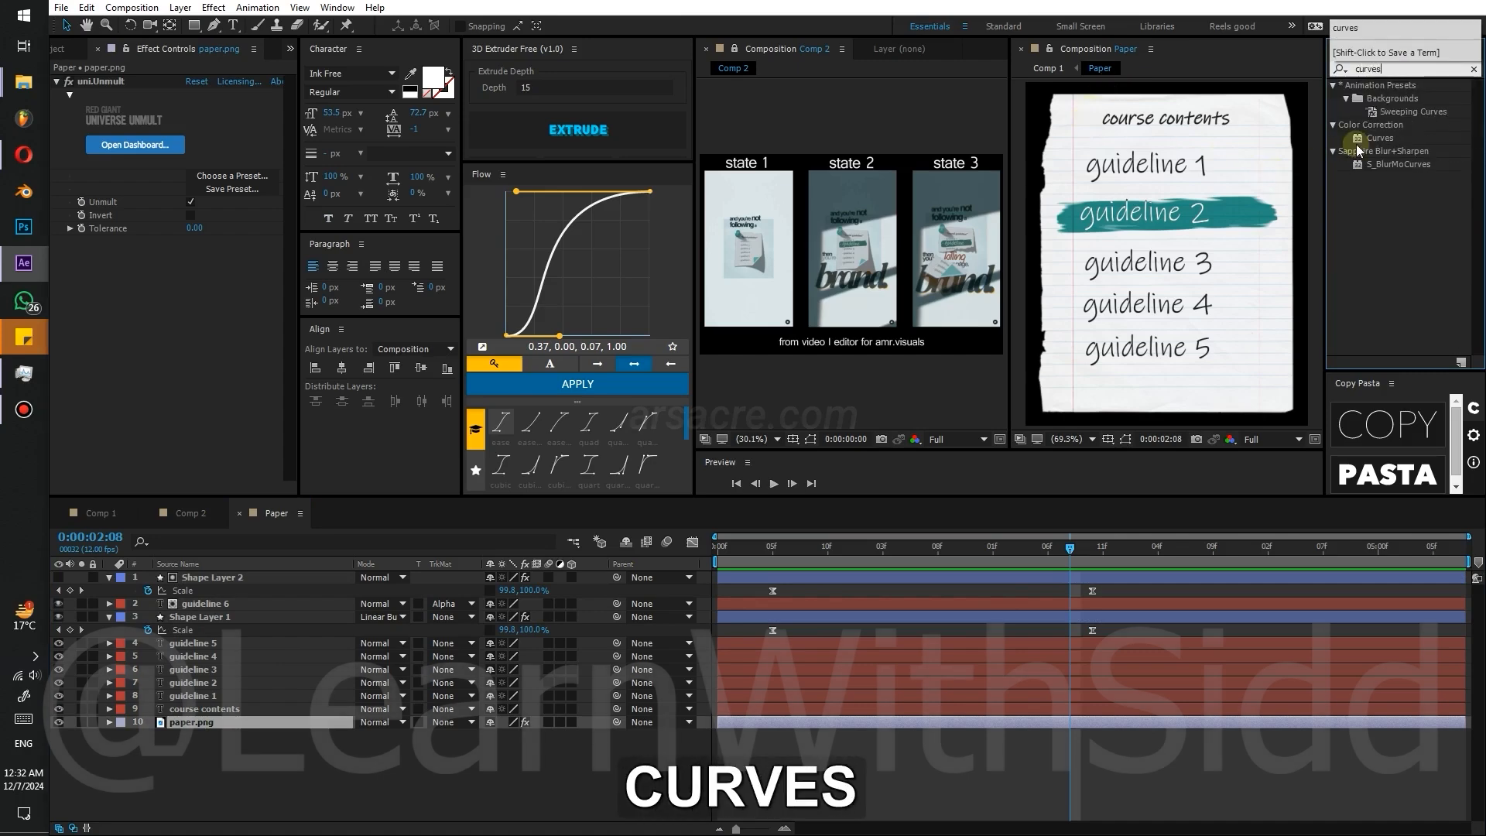
left_click(1375, 140)
double_click(1374, 140)
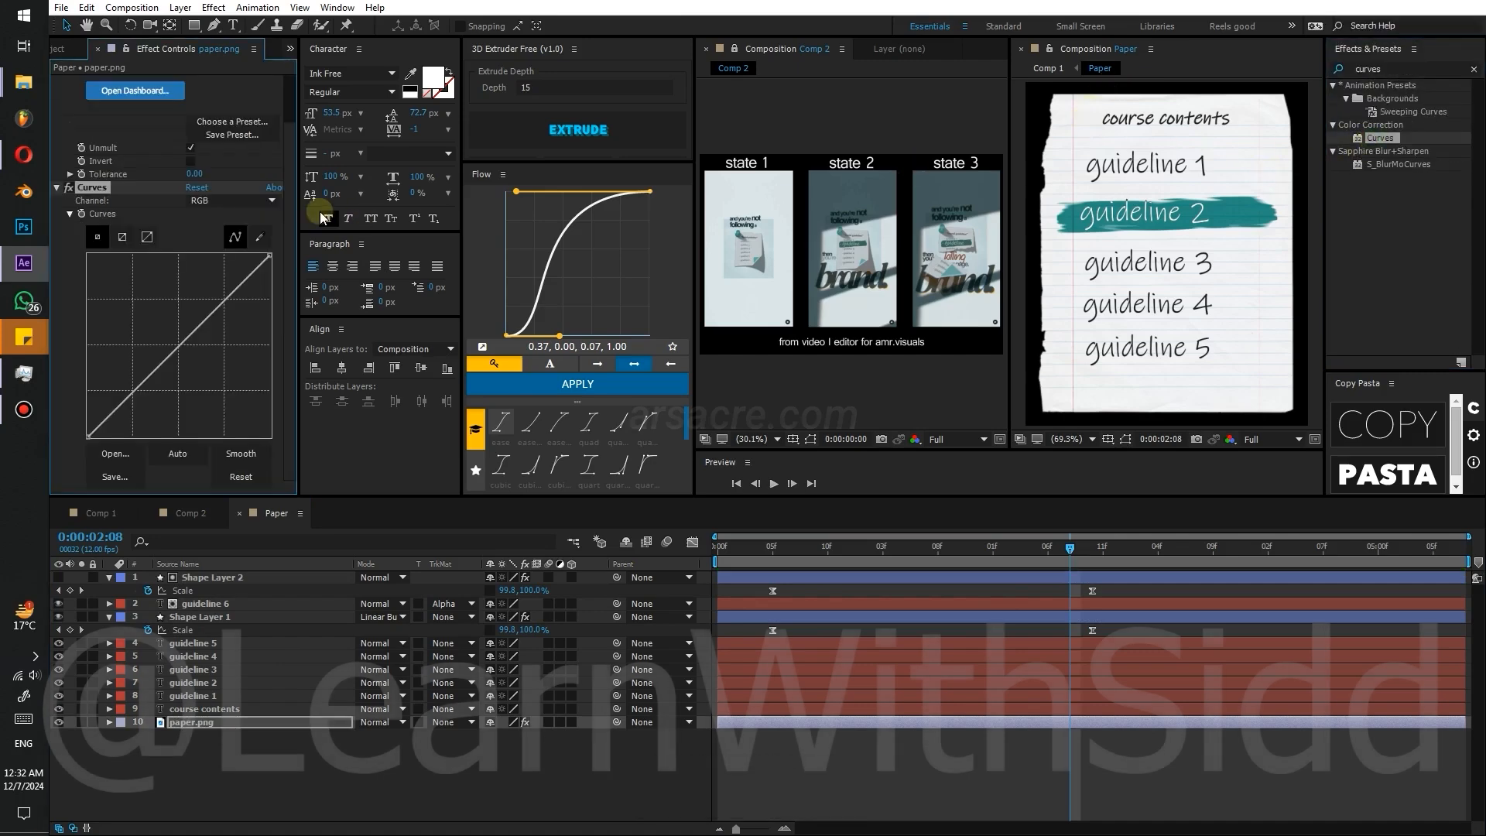
- Darken paper.png by lowering its RGB curve's highlights and adjusting the shadow and midtone points, and return to Comp 1
left_click_drag(270, 255, 227, 332)
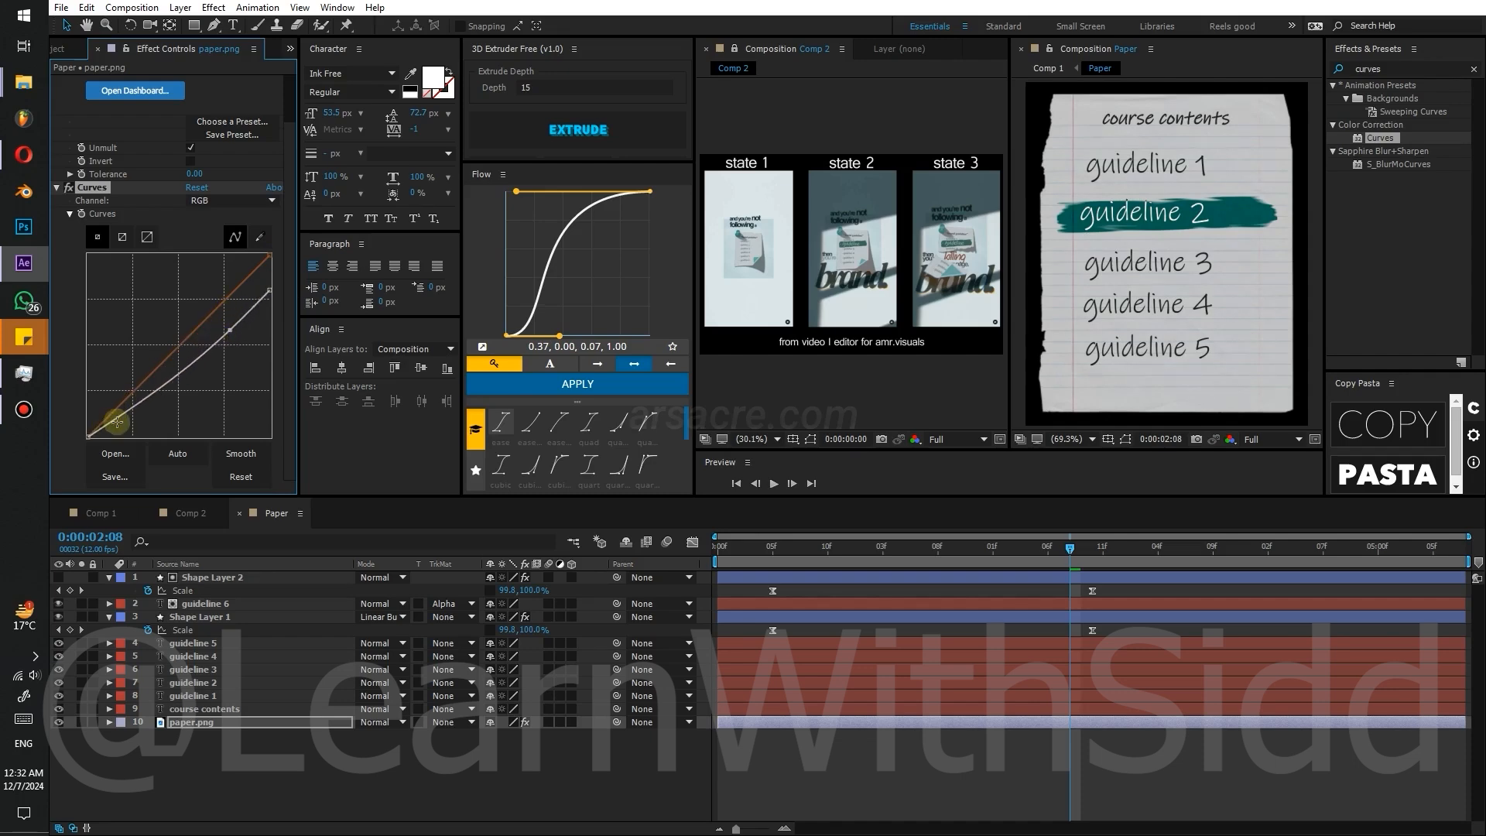
mouse_move(115, 416)
left_mouse_down()
mouse_move(121, 430)
mouse_move(132, 406)
left_mouse_up()
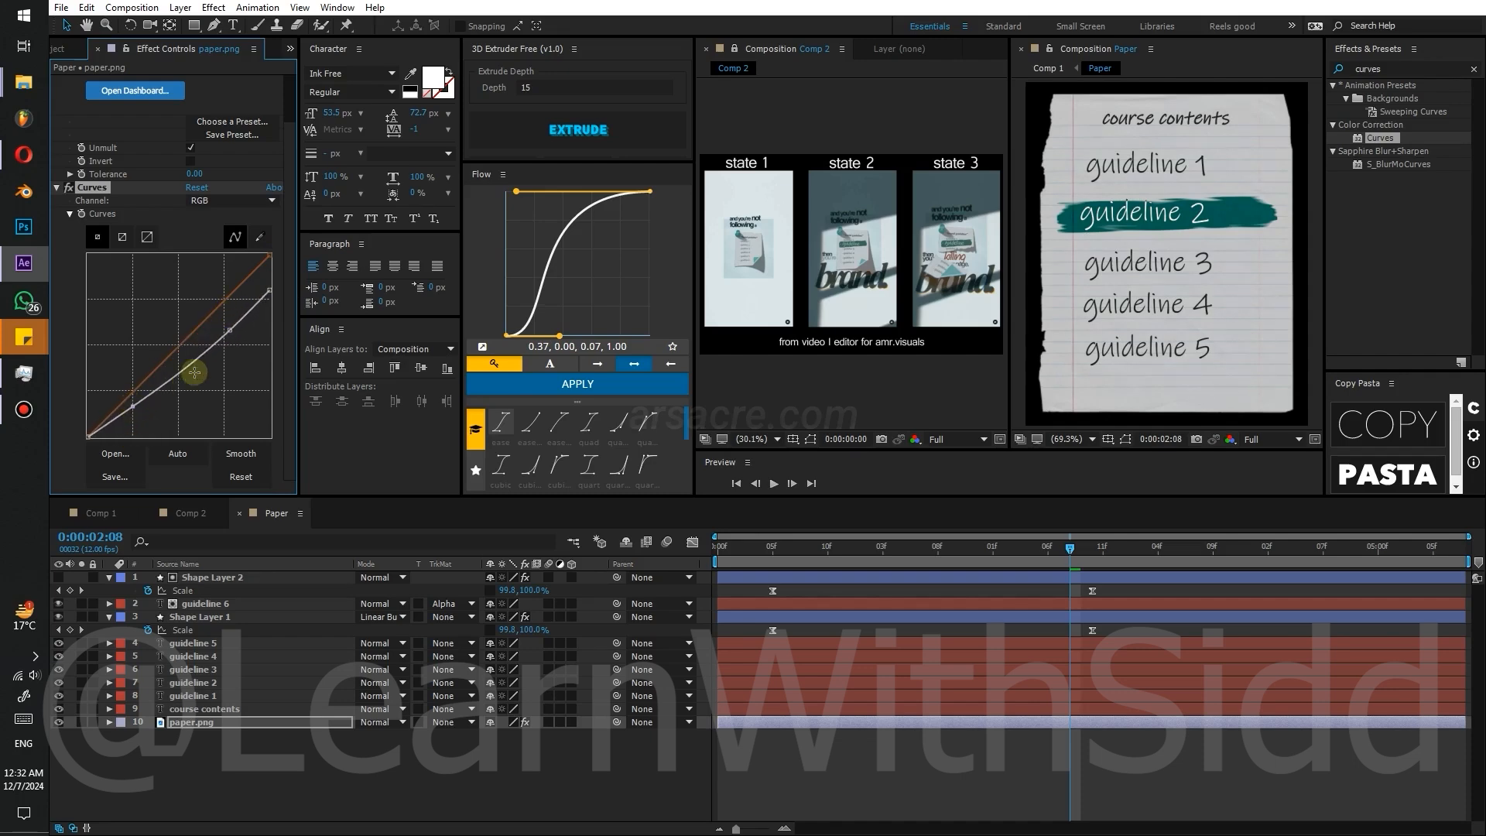
mouse_move(229, 330)
left_mouse_down()
mouse_move(189, 280)
mouse_move(221, 323)
mouse_move(213, 310)
left_mouse_up()
left_click(100, 513)
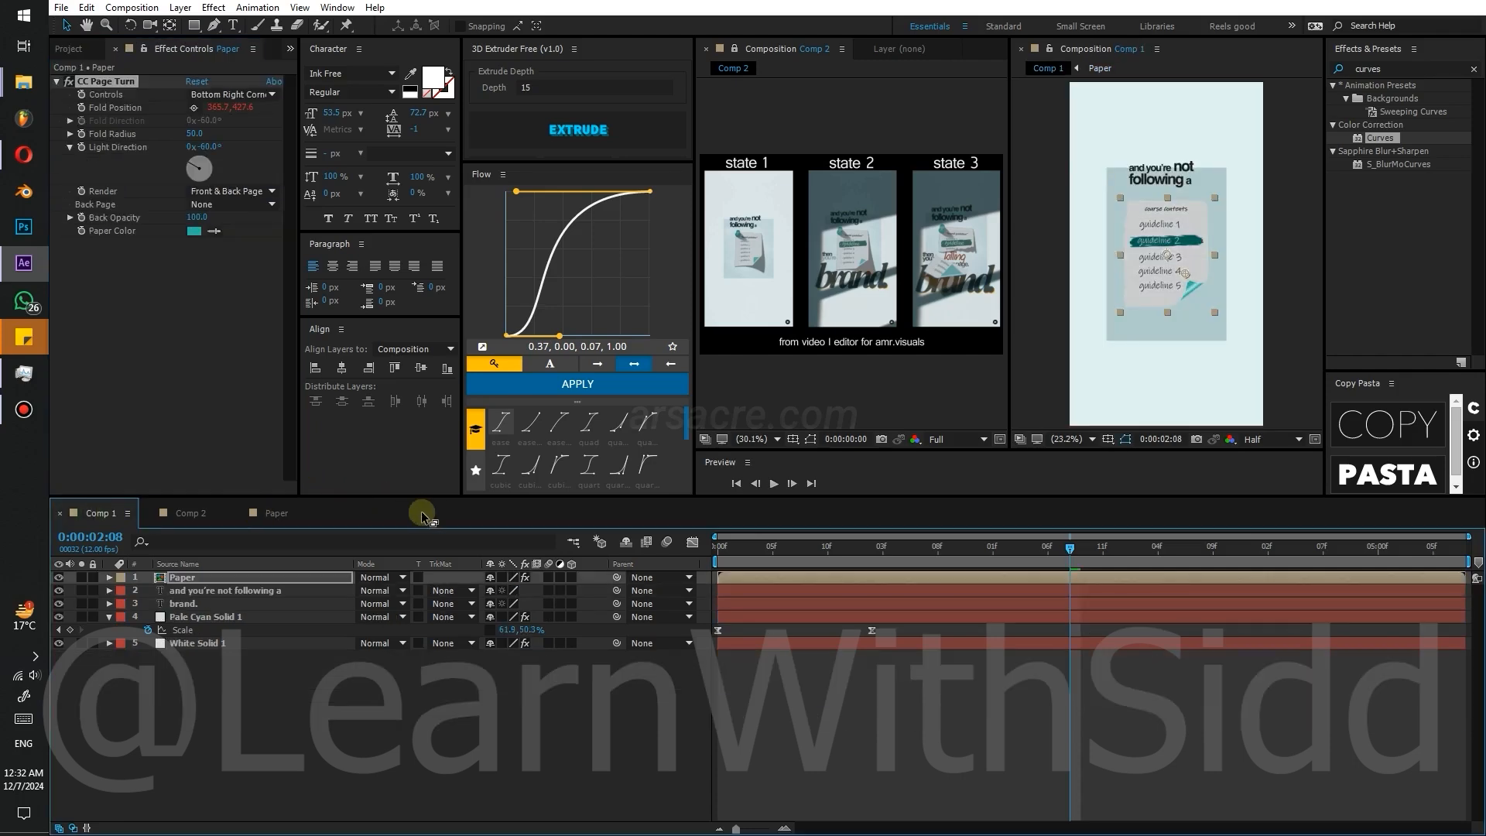
- Brighten paper.png in the Paper composition by raising the upper points of its RGB curve, then save the project from Comp 1
left_click(276, 513)
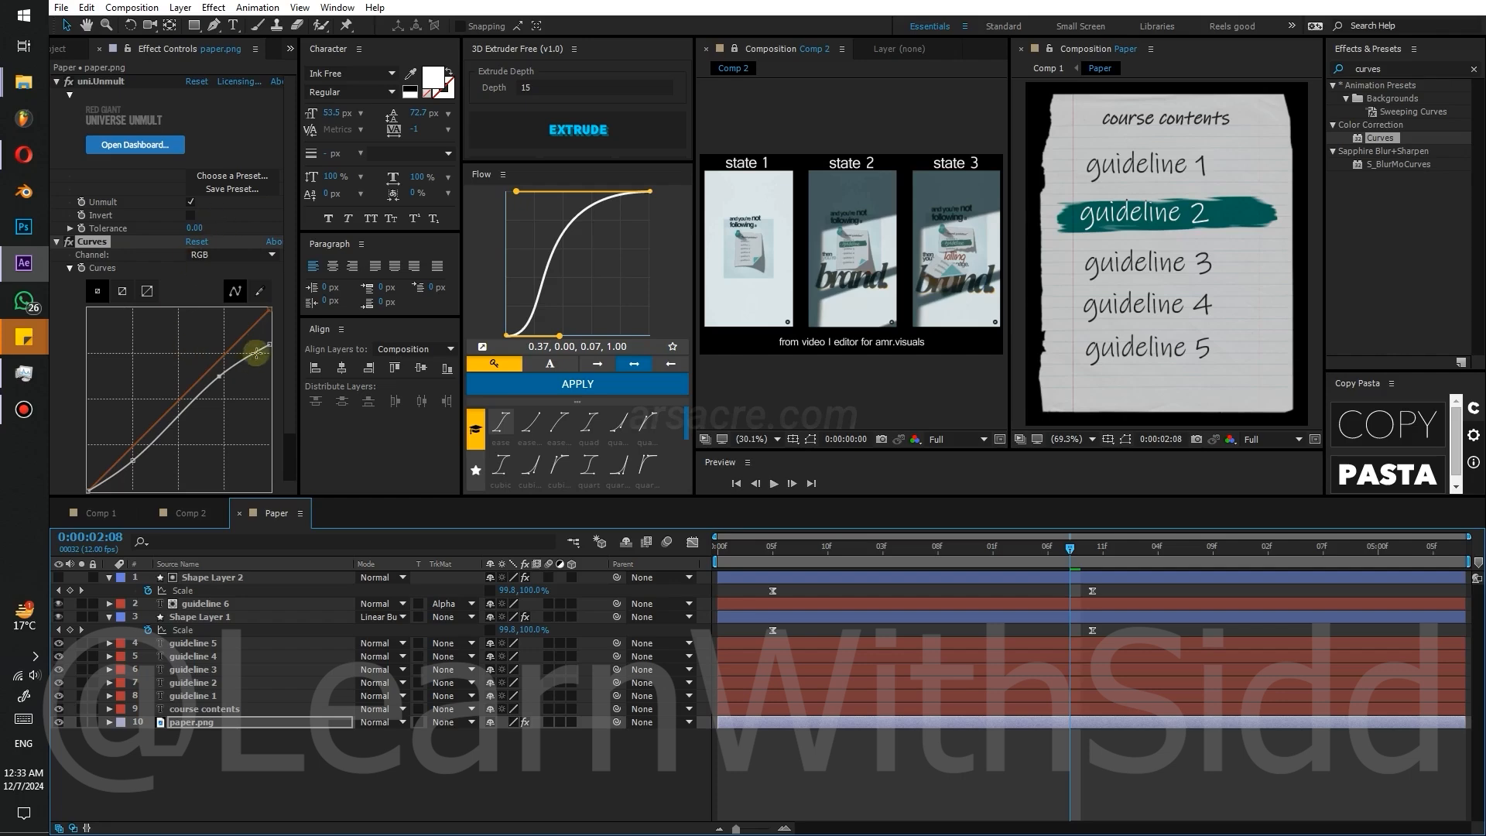
left_click_drag(221, 377, 221, 365)
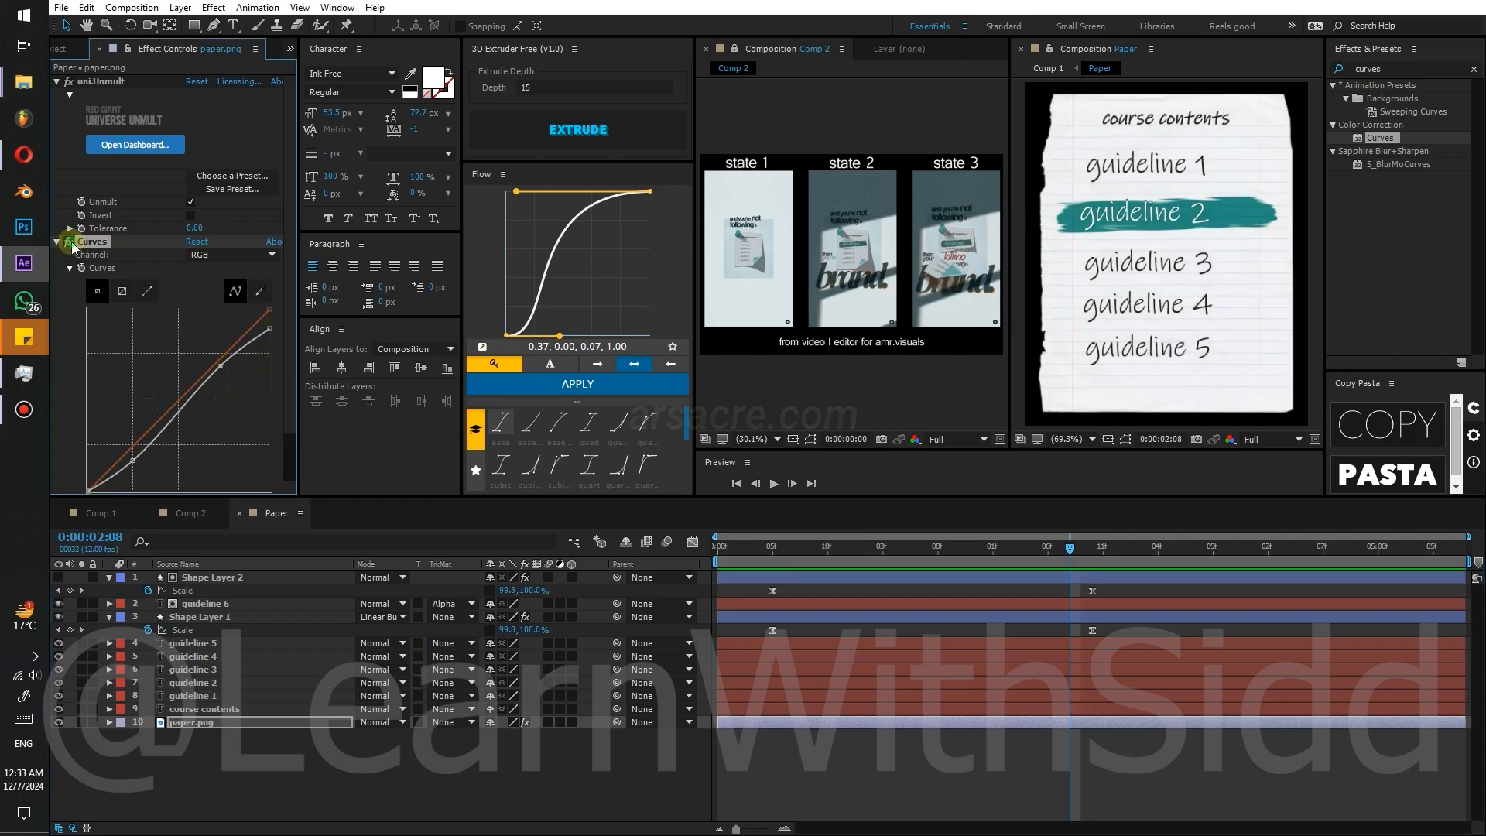
left_click(104, 514)
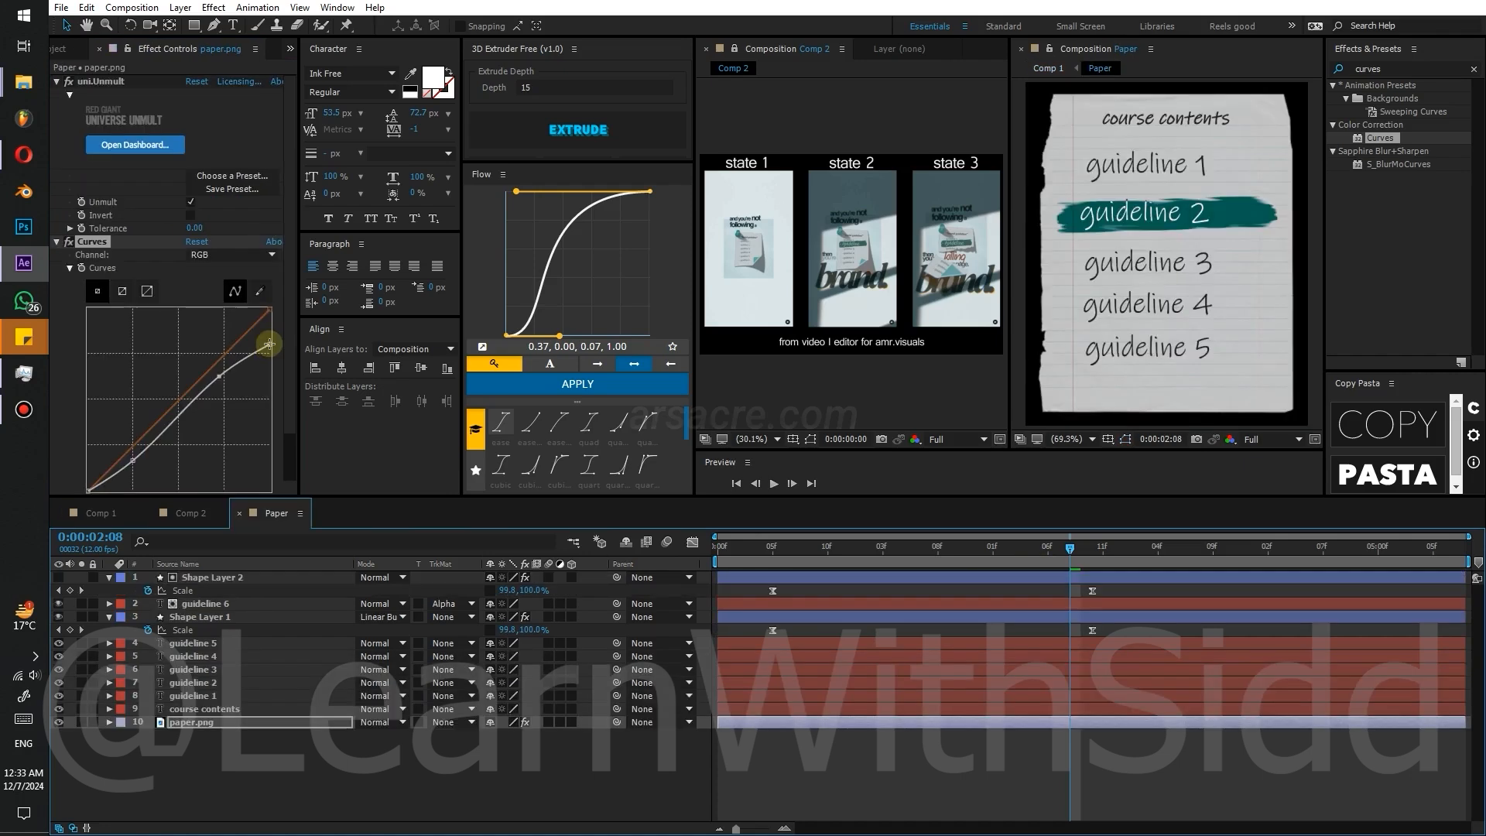
left_click_drag(269, 345, 275, 329)
left_click_drag(220, 376, 220, 364)
left_click(68, 241)
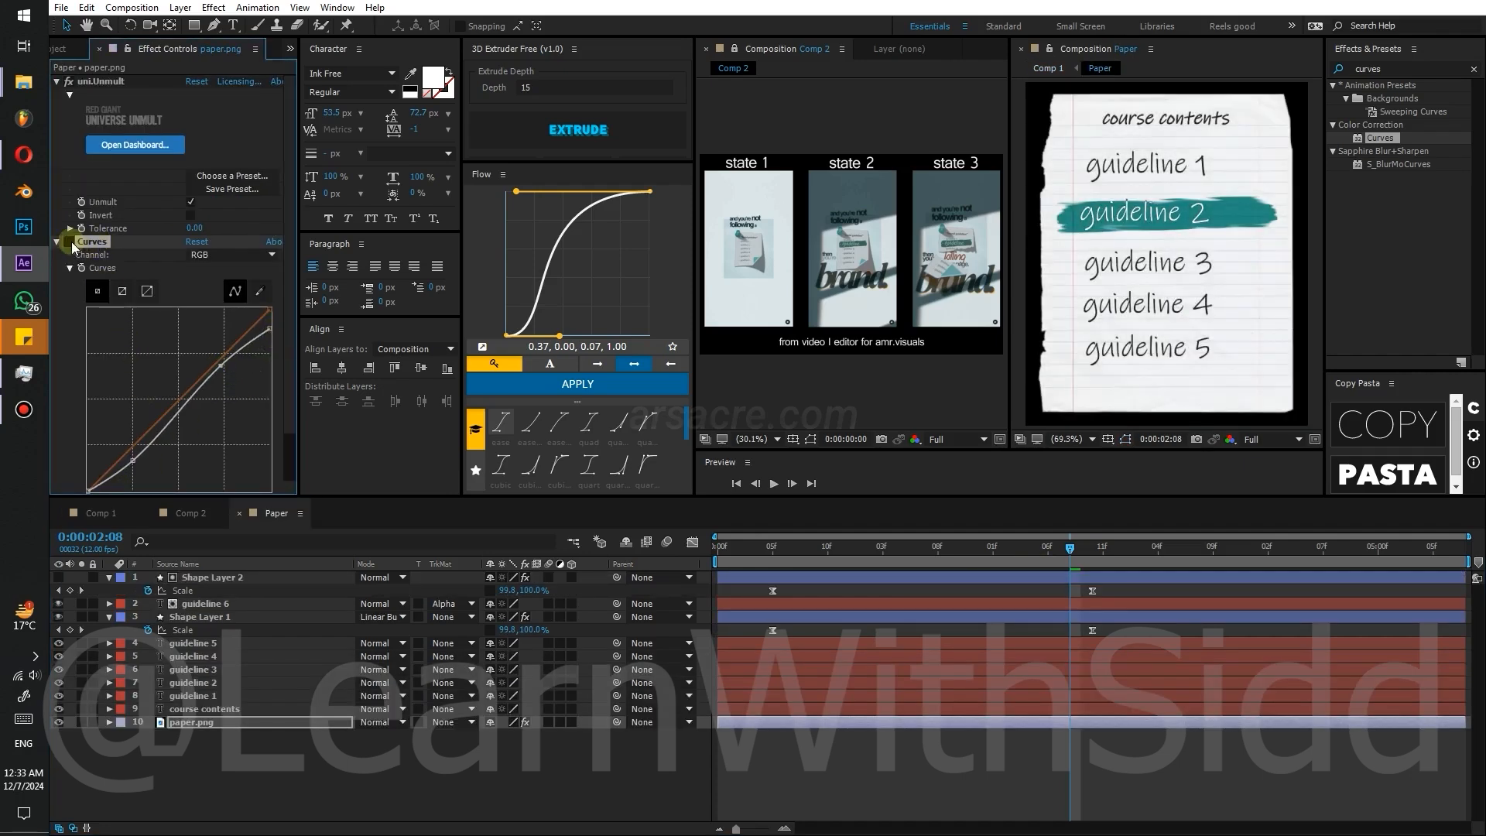
left_click(68, 241)
left_click(106, 514)
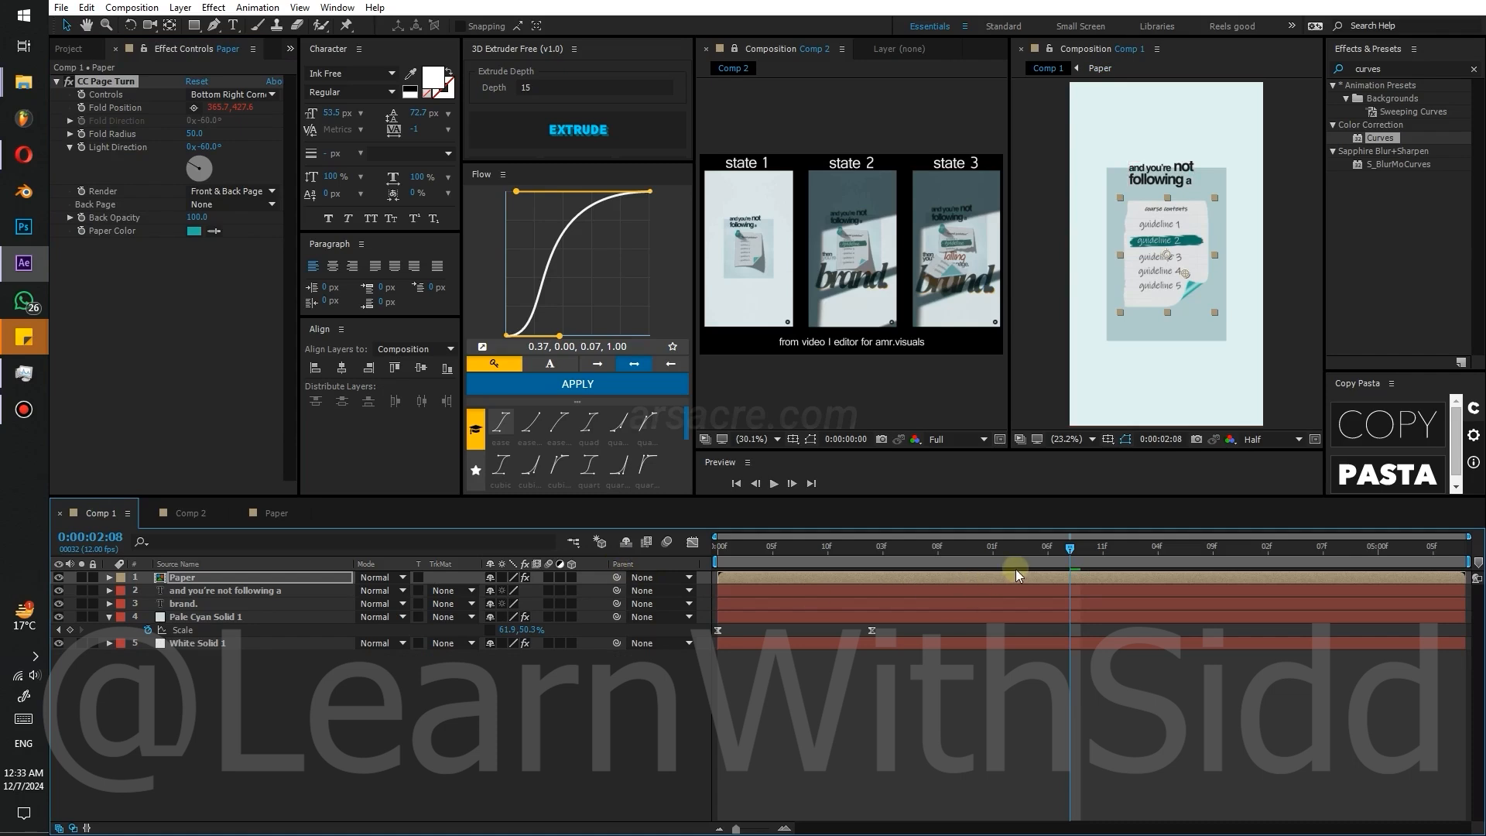
key("ctrl+s")
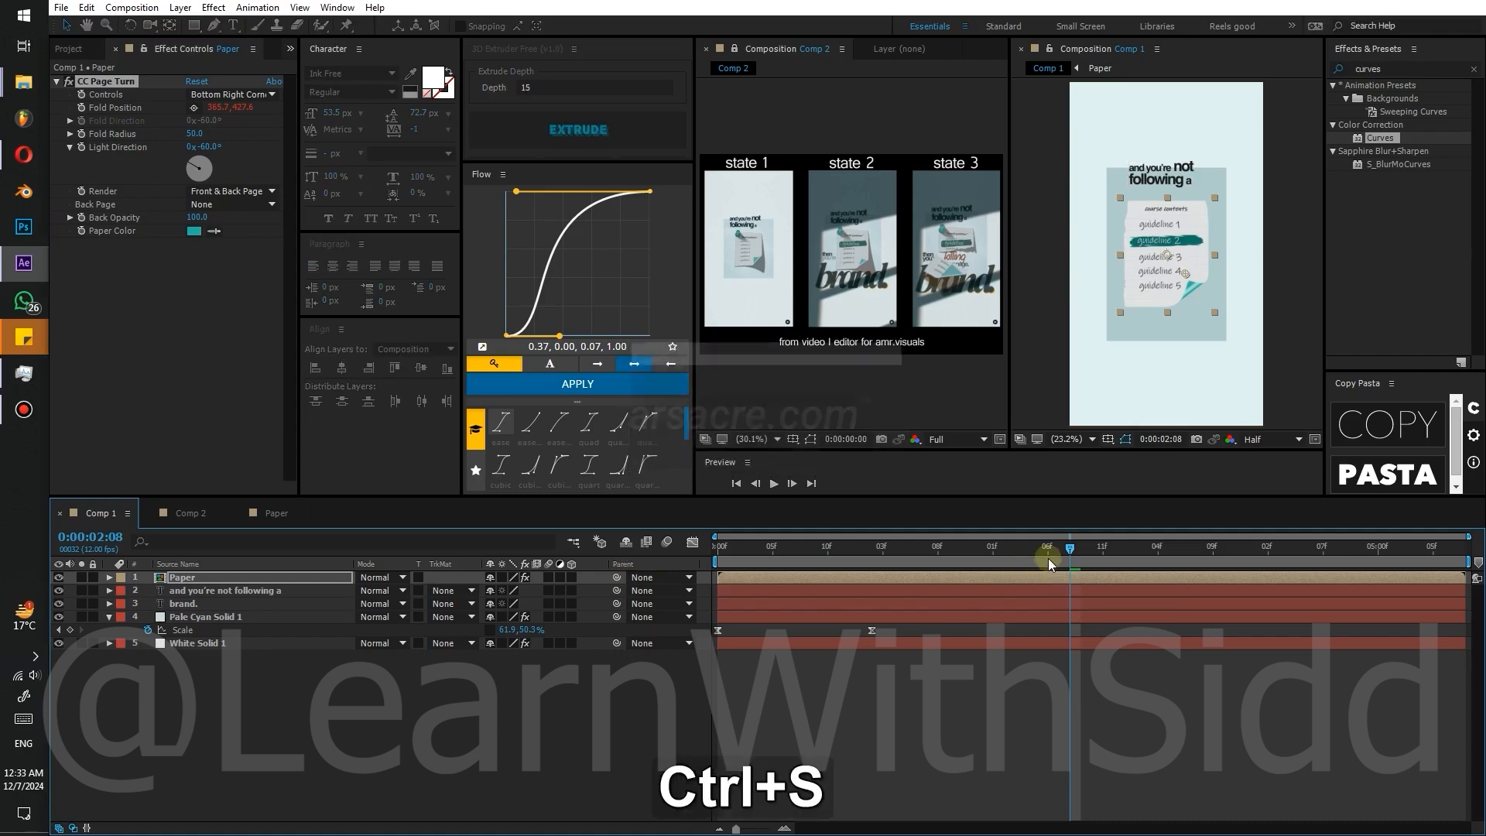
- Duplicate the Paper layer, rename the copy "shadow" and place it directly below the Paper layer
left_click(194, 577)
key("ctrl+d")
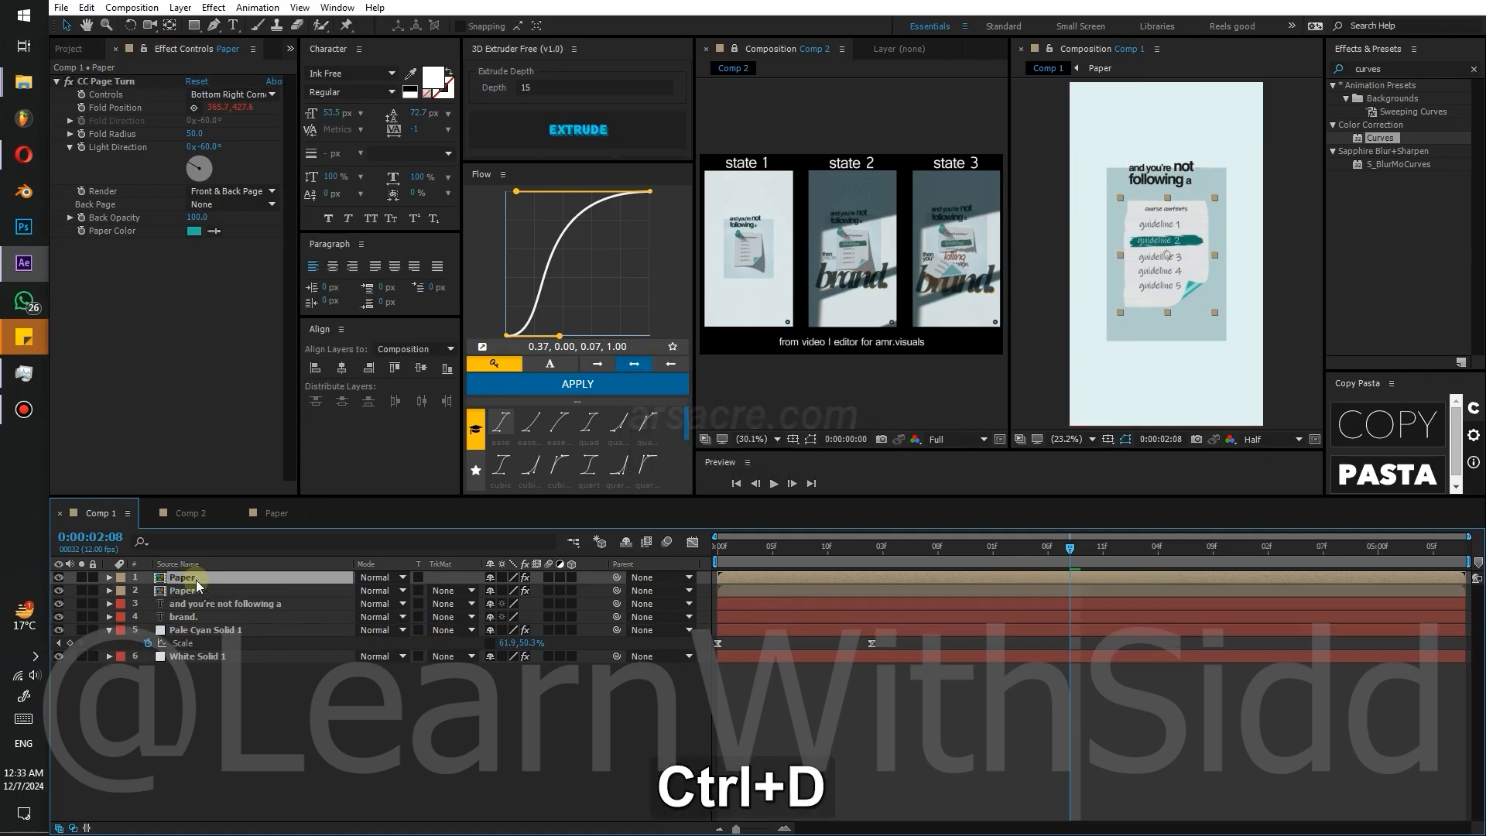
key("Return")
type("shadow")
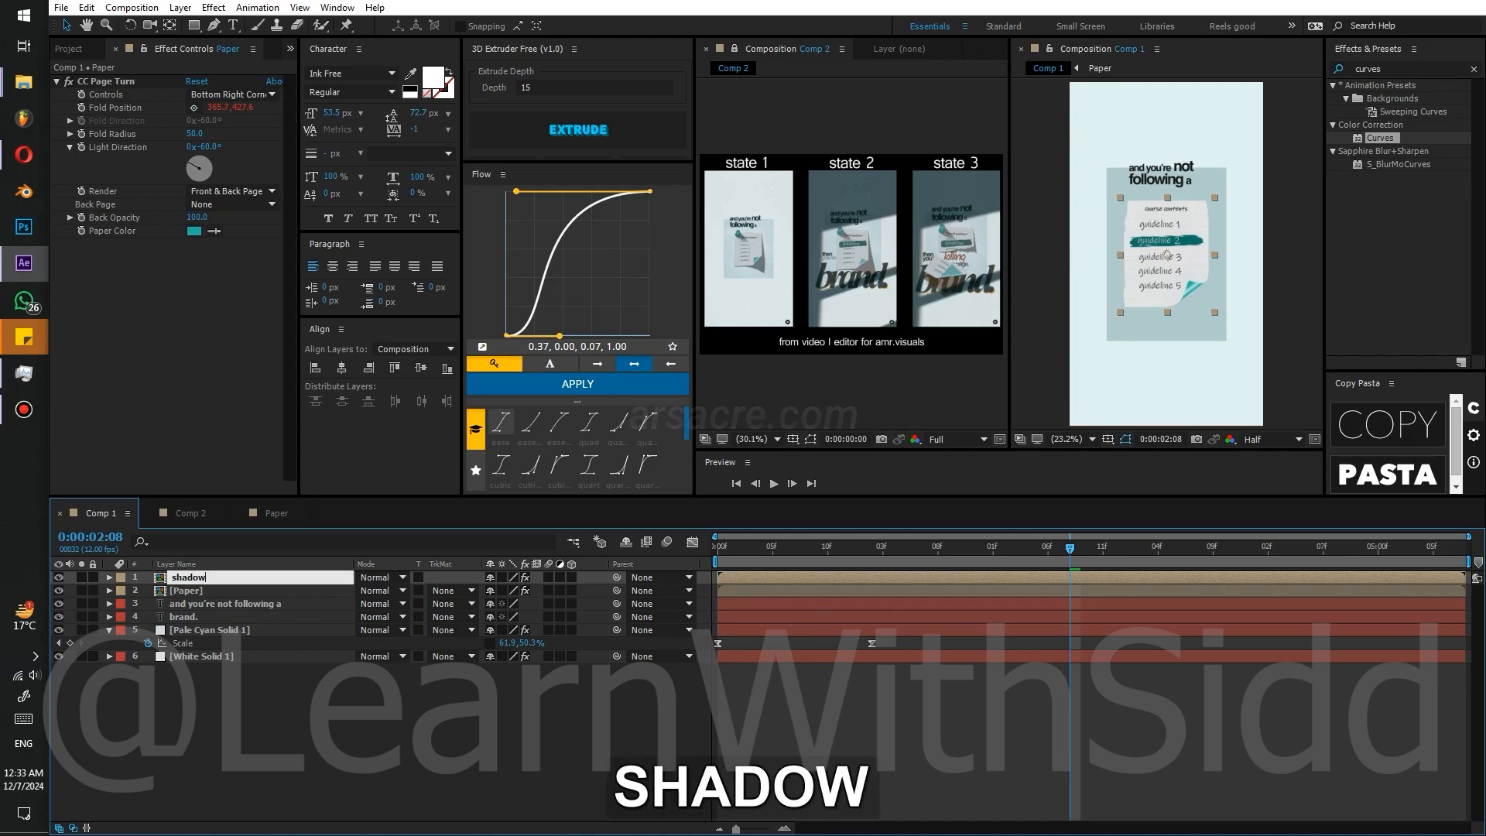
key("Return")
left_click_drag(197, 585, 195, 598)
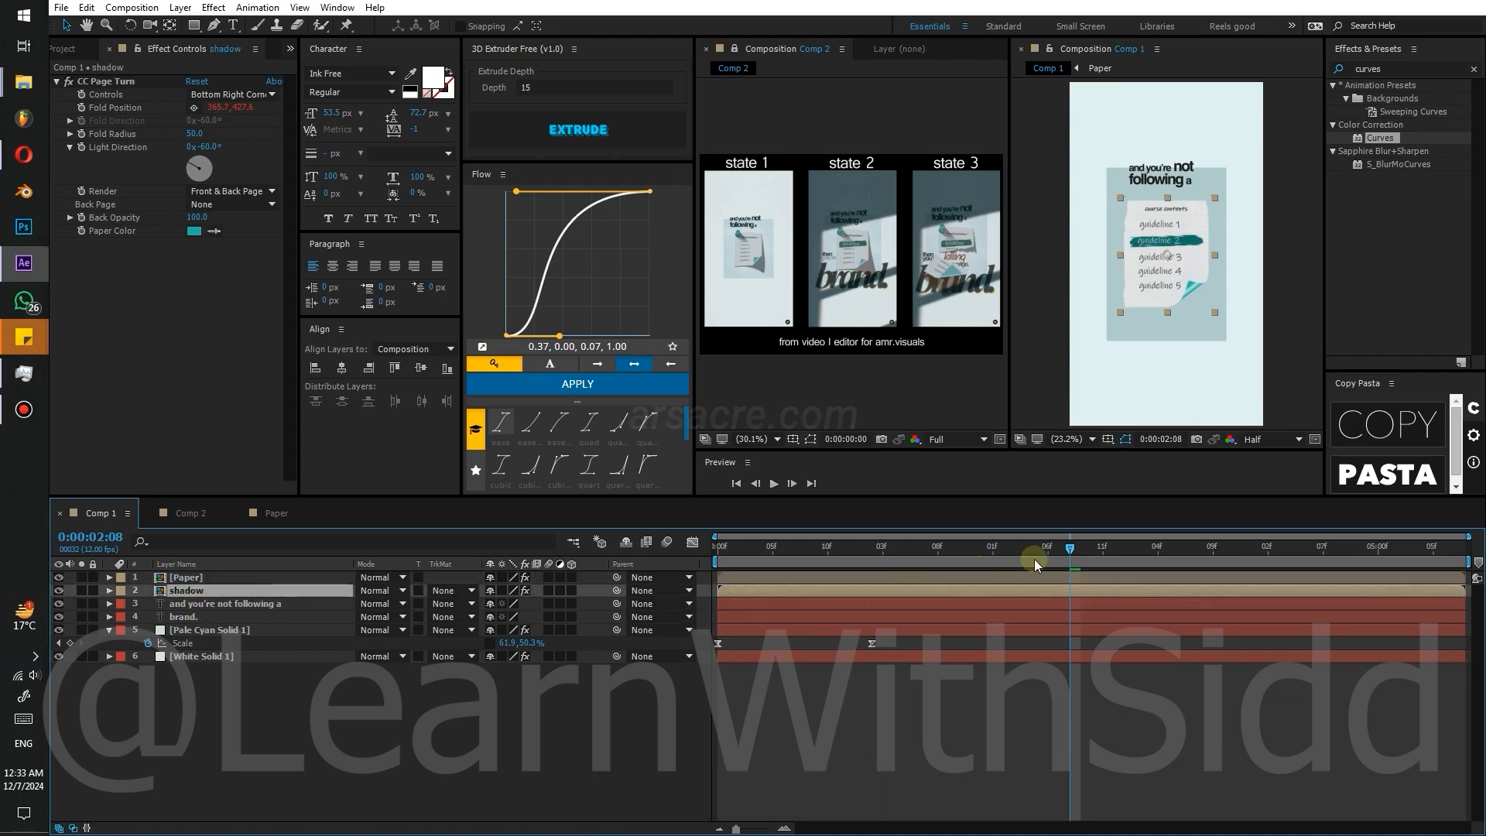
- Replace the shadow layer's CC Page Turn effect with Color Balance (HLS) and set its Lightness to -100
left_click(104, 82)
key("Delete")
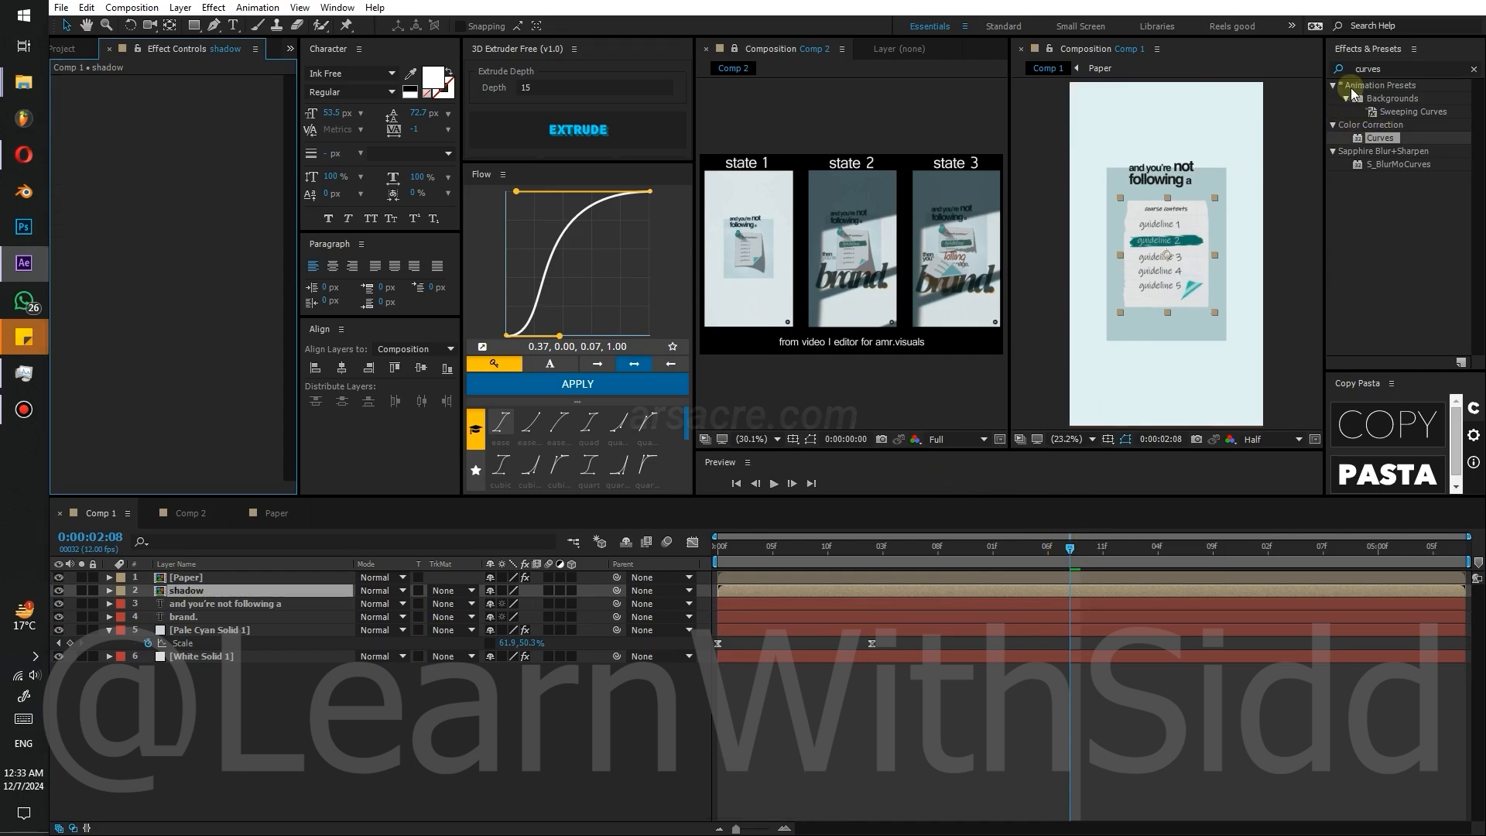
left_click(1373, 68)
type("hls")
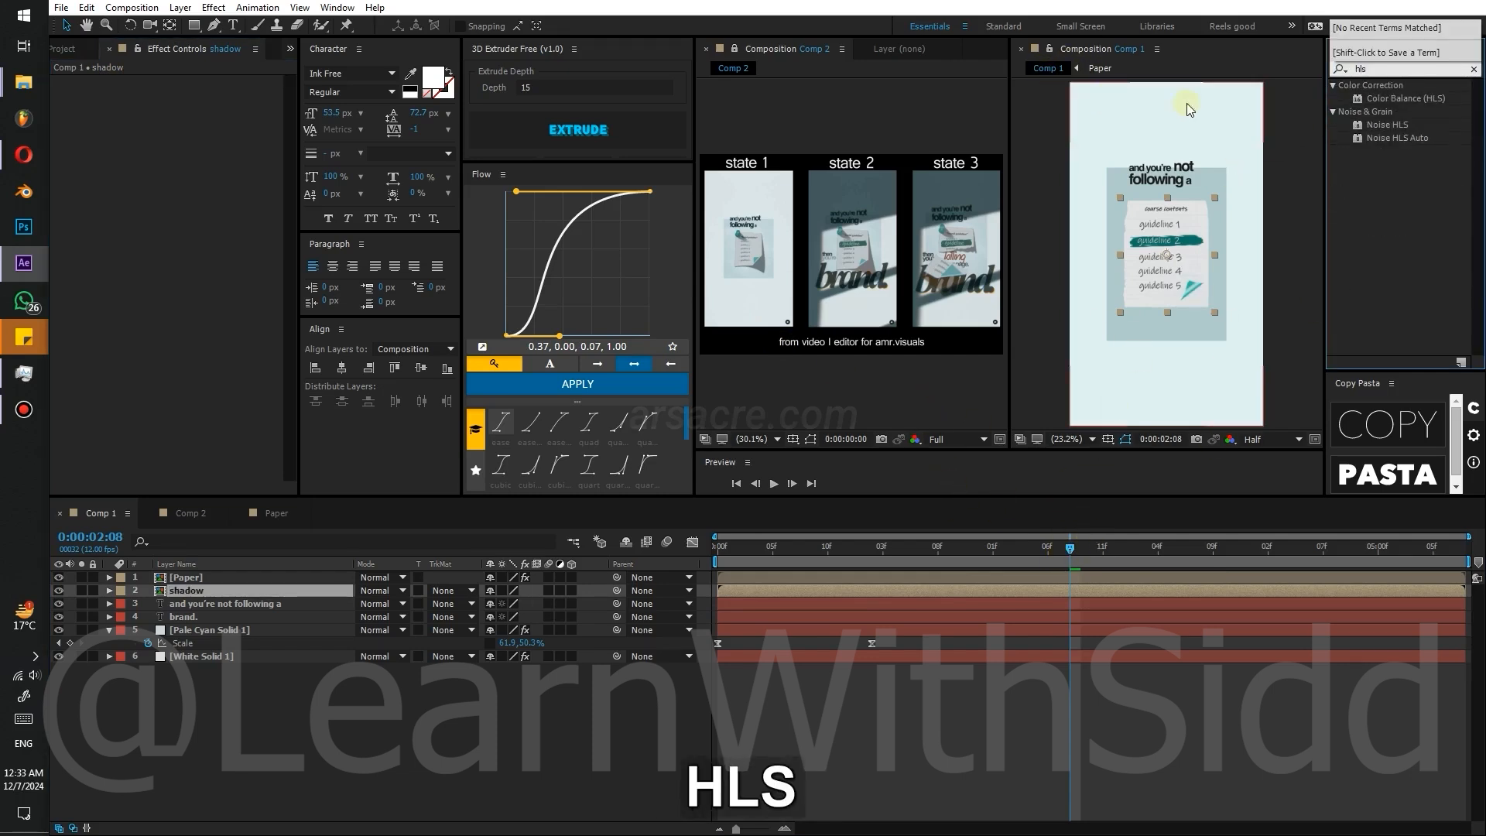
double_click(1389, 99)
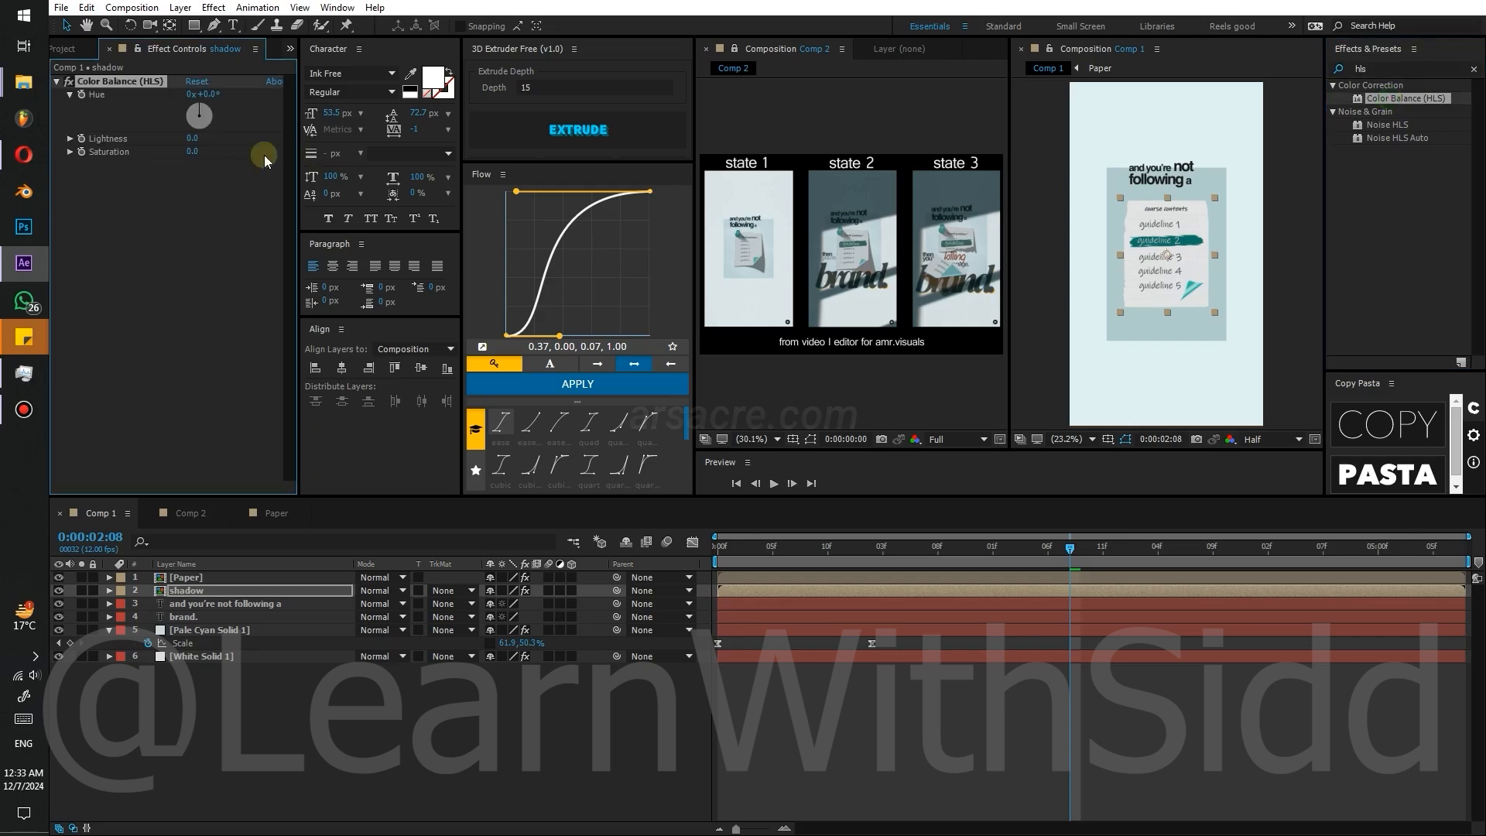
left_click_drag(198, 138, 93, 147)
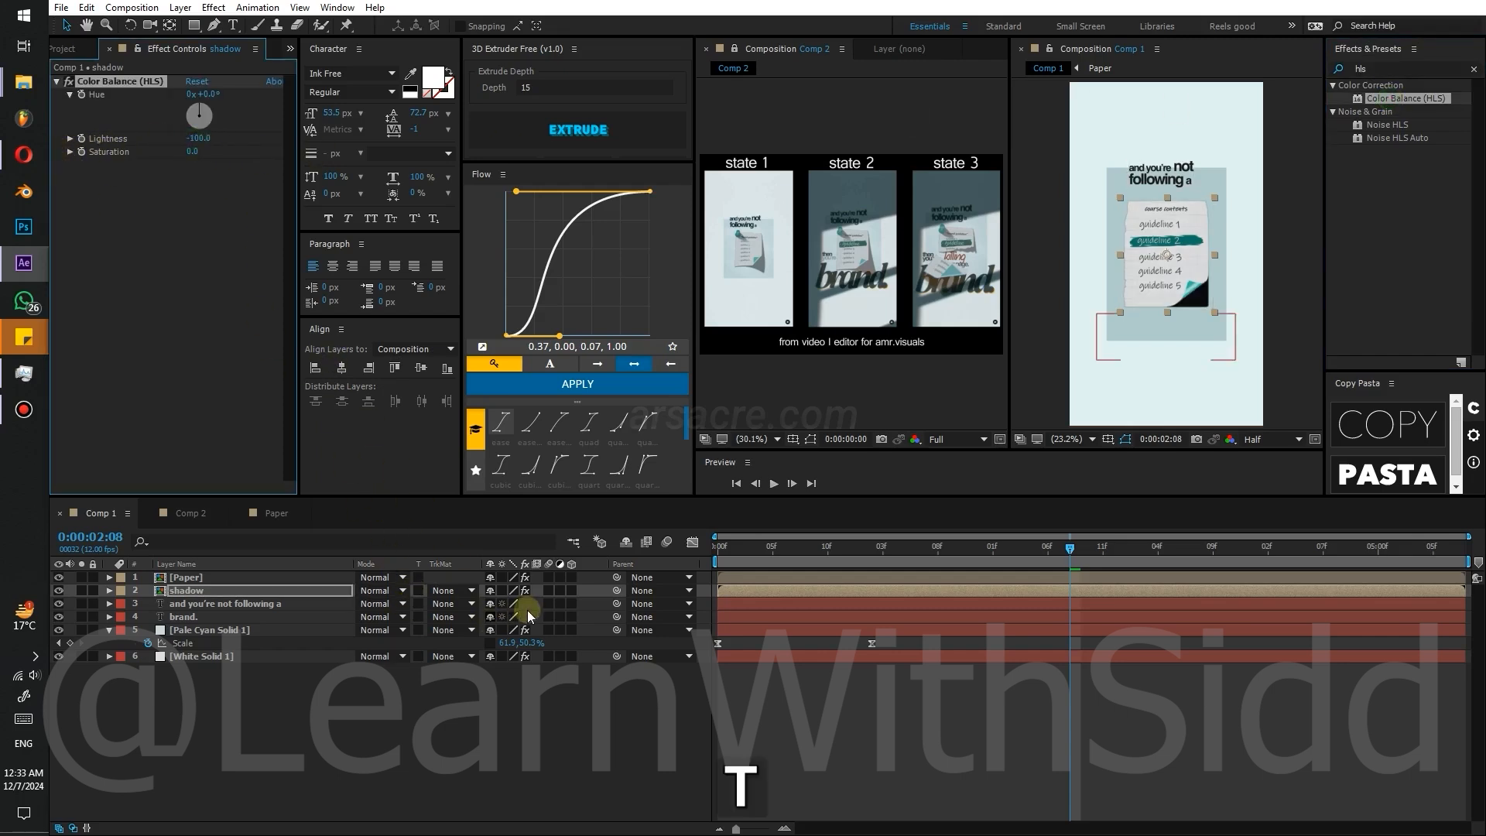
- Lower the shadow layer's opacity to 41%
key("t")
left_click(475, 602)
left_click_drag(476, 602, 443, 605)
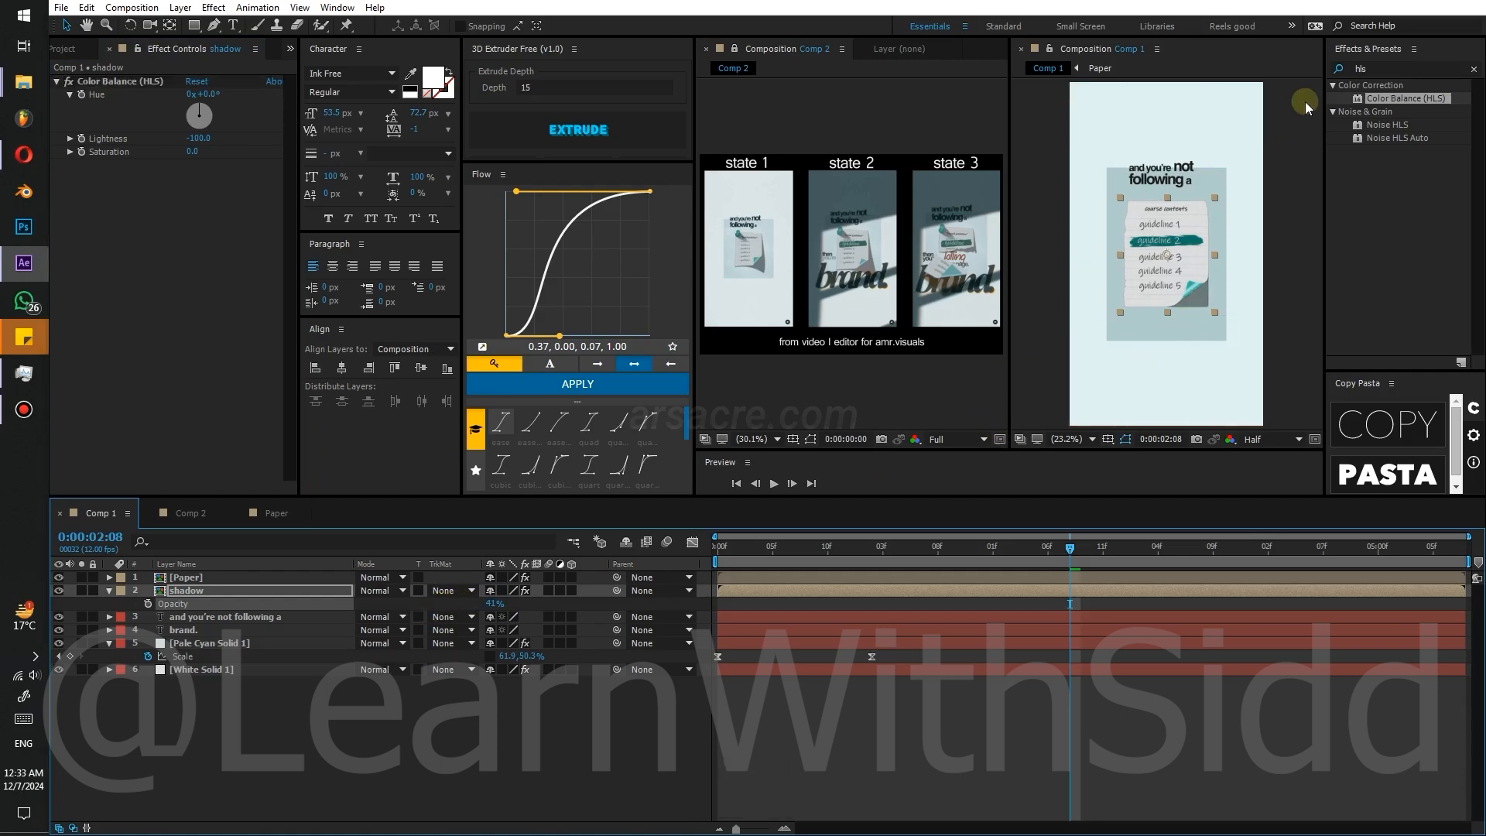
- Add Gaussian Blur to the shadow layer with Blurriness 7.2 and compare the page curl up close with the blur off and on
left_click(1379, 69)
type("gaussia")
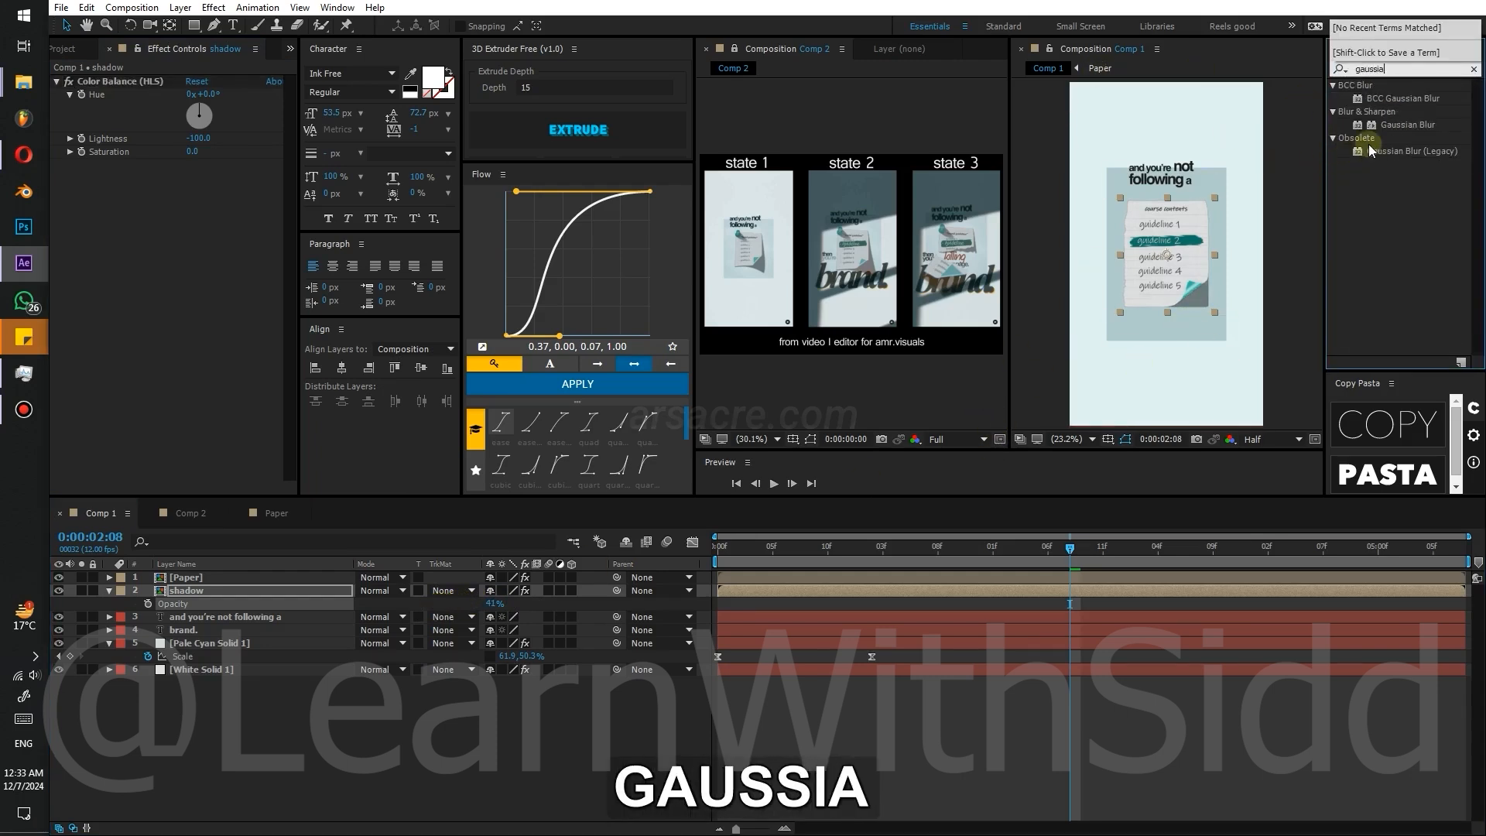
left_click(1398, 126)
left_click_drag(1398, 126, 239, 177)
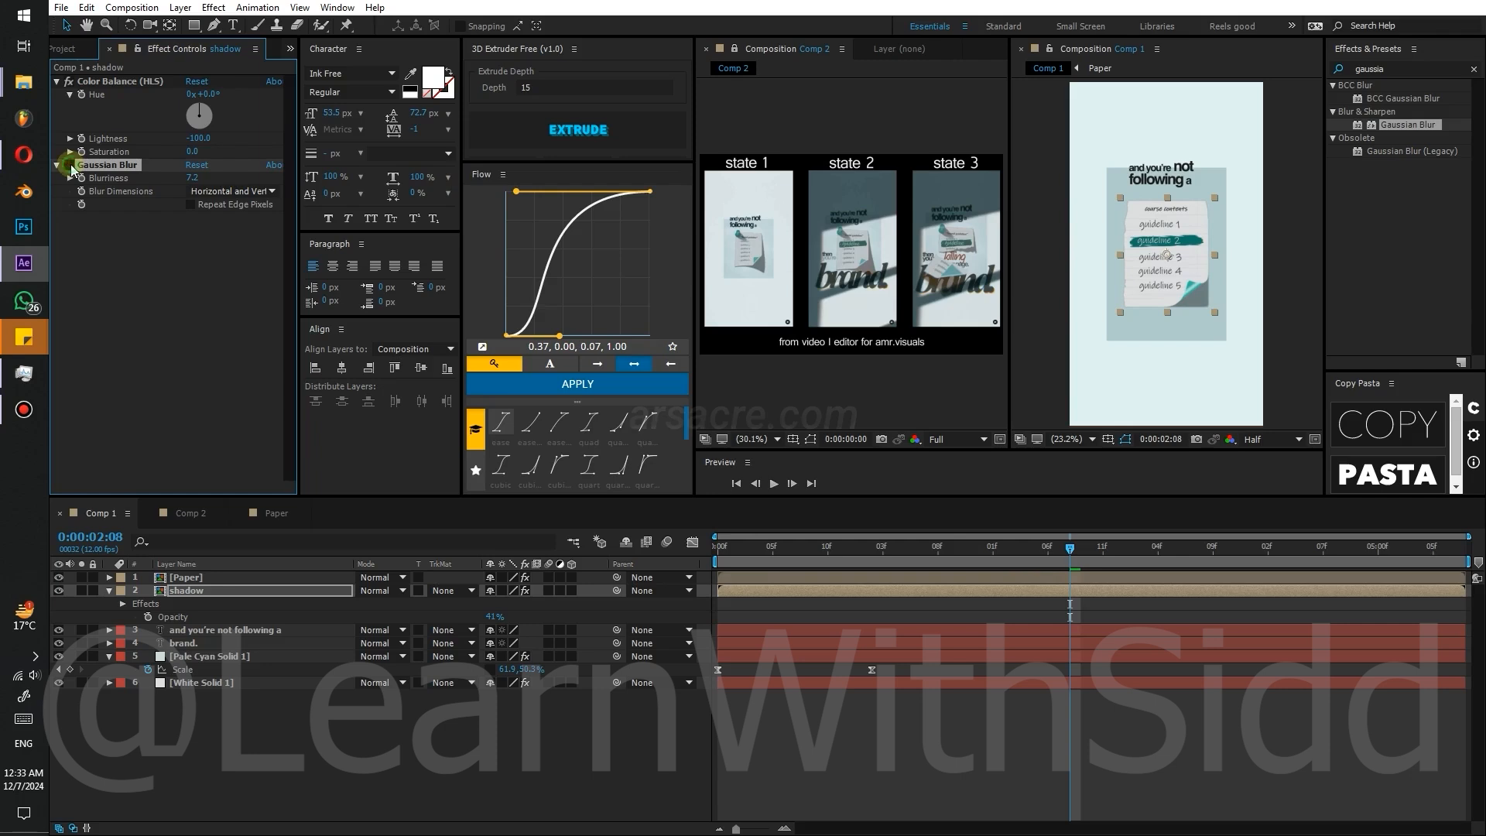
key("z")
left_click(1198, 297)
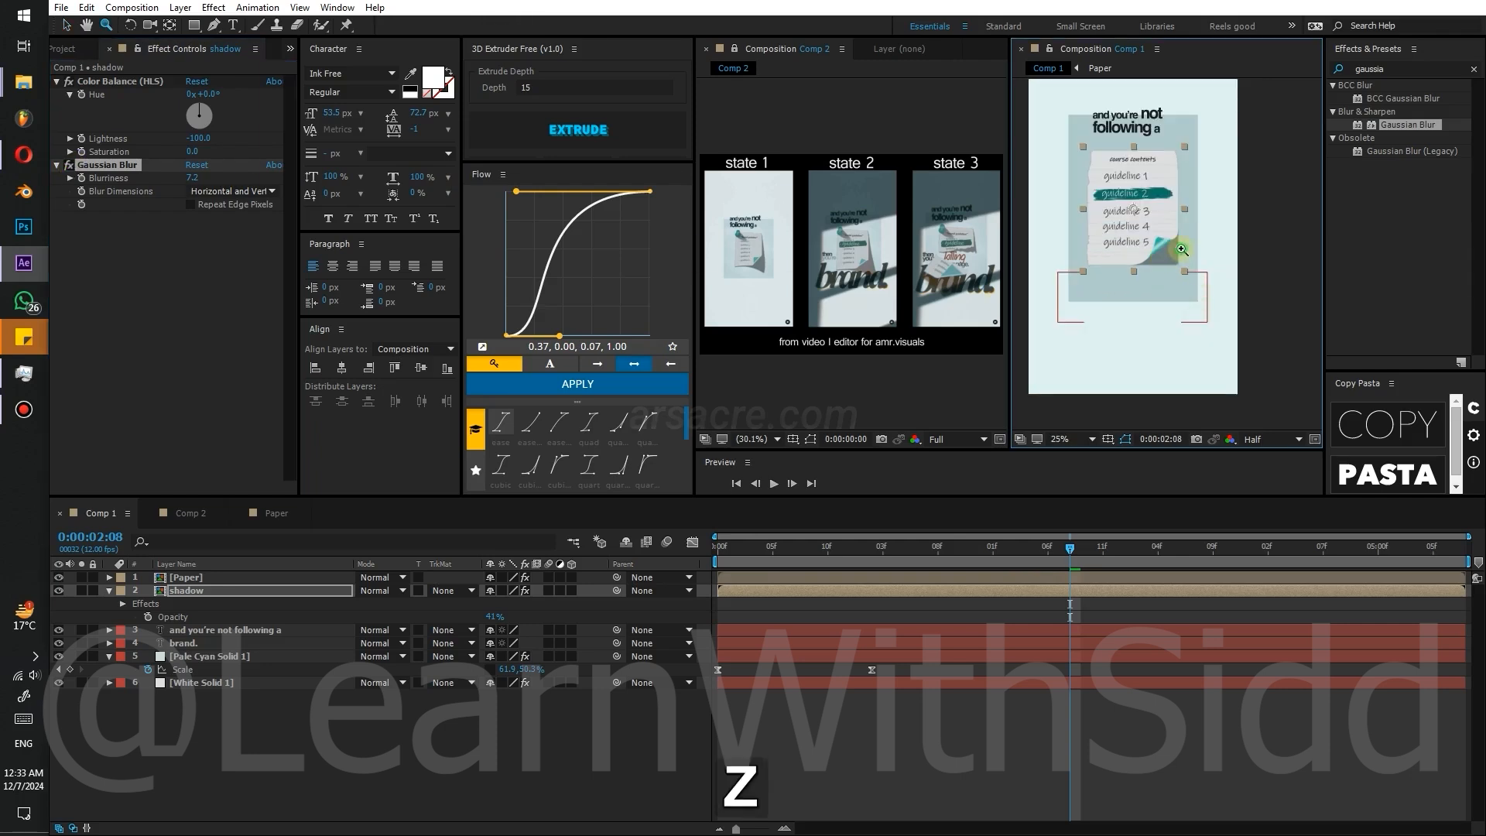
left_click(1182, 249)
left_click(69, 166)
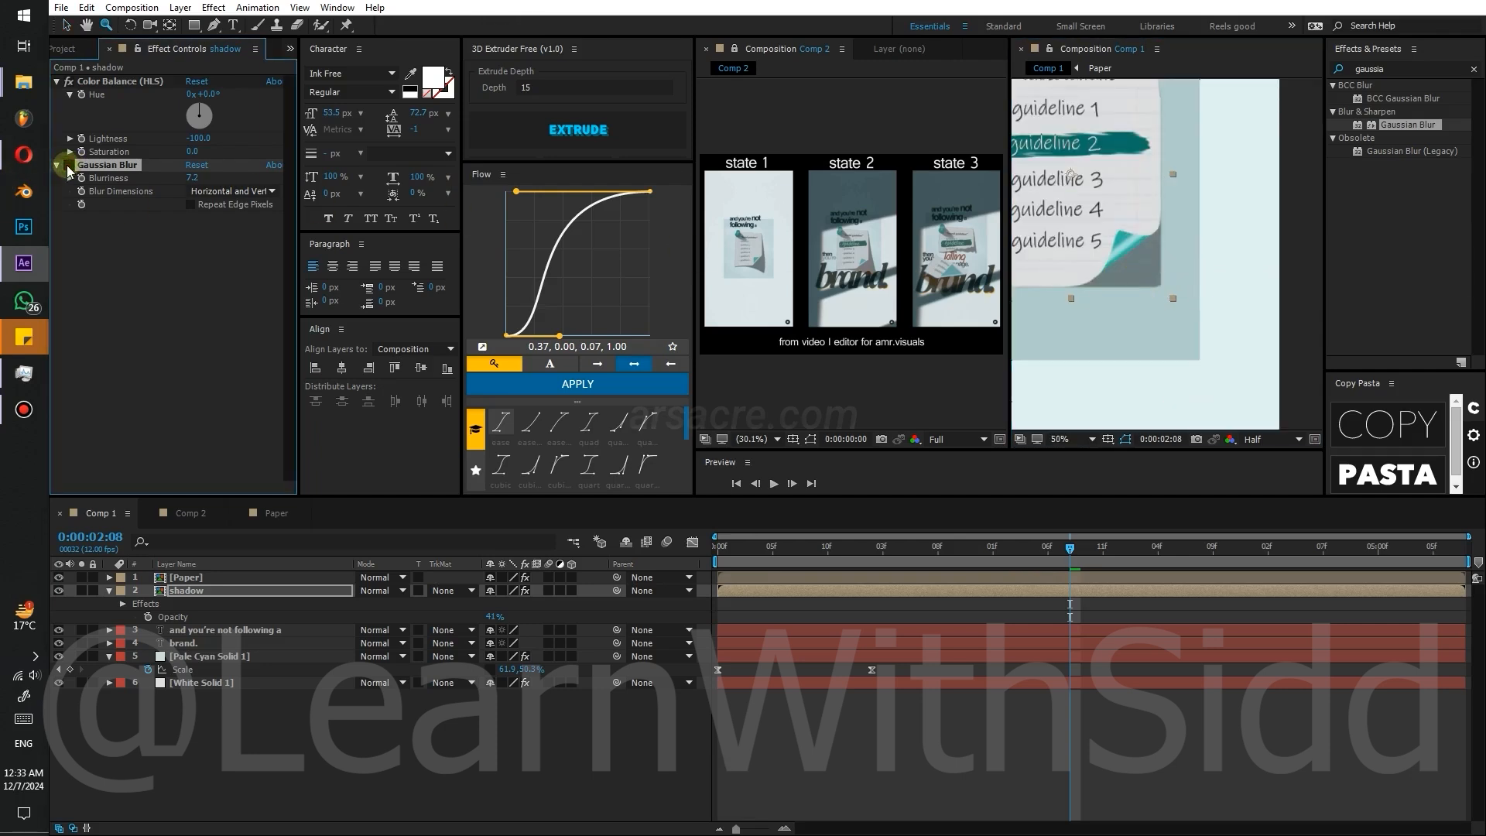
key("shift+slash")
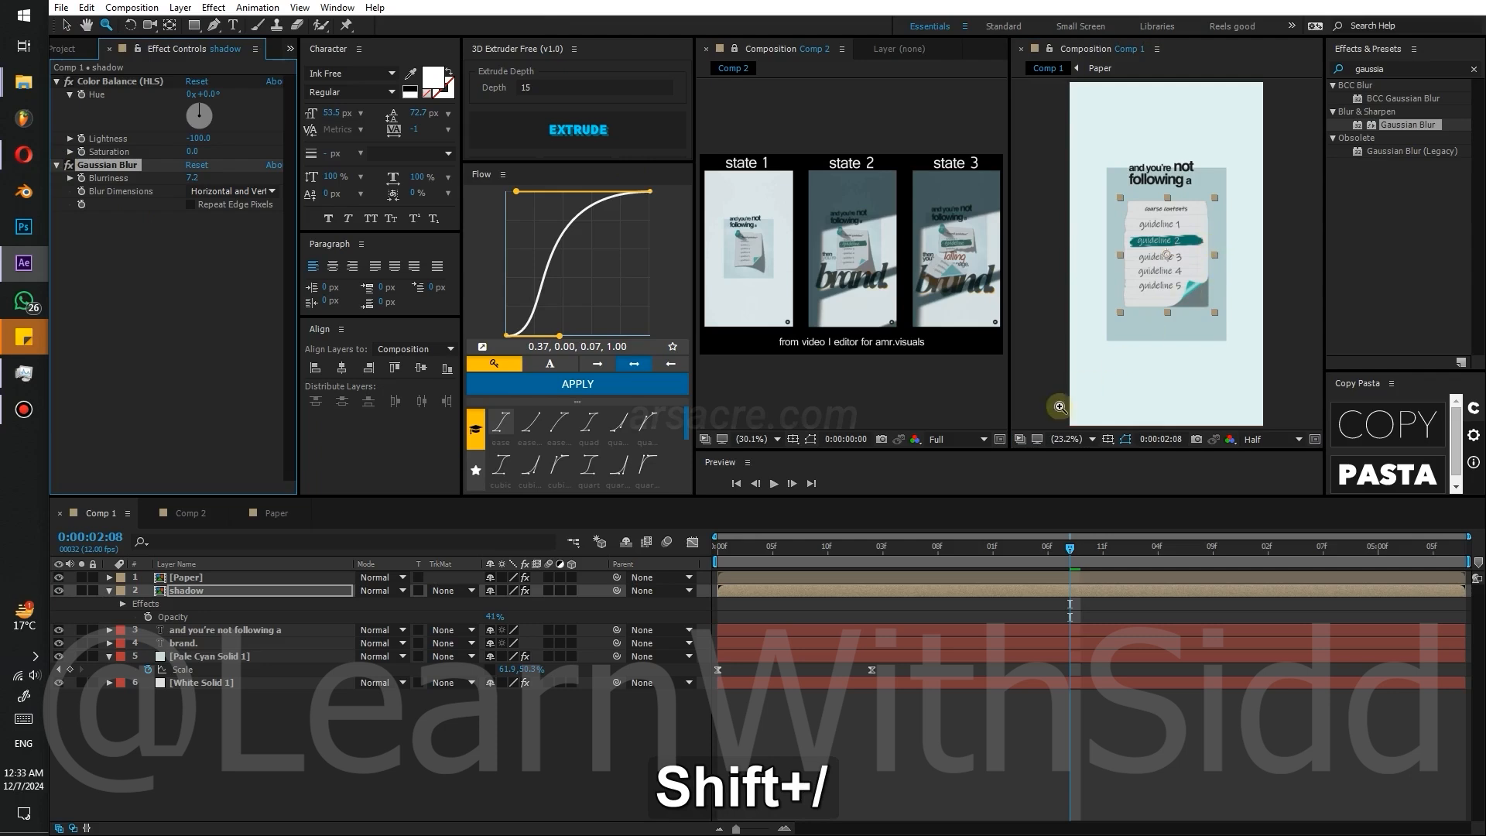
key("v")
- Add the Bezier Warp effect to the shadow layer between Color Balance (HLS) and Gaussian Blur
left_click(1382, 68)
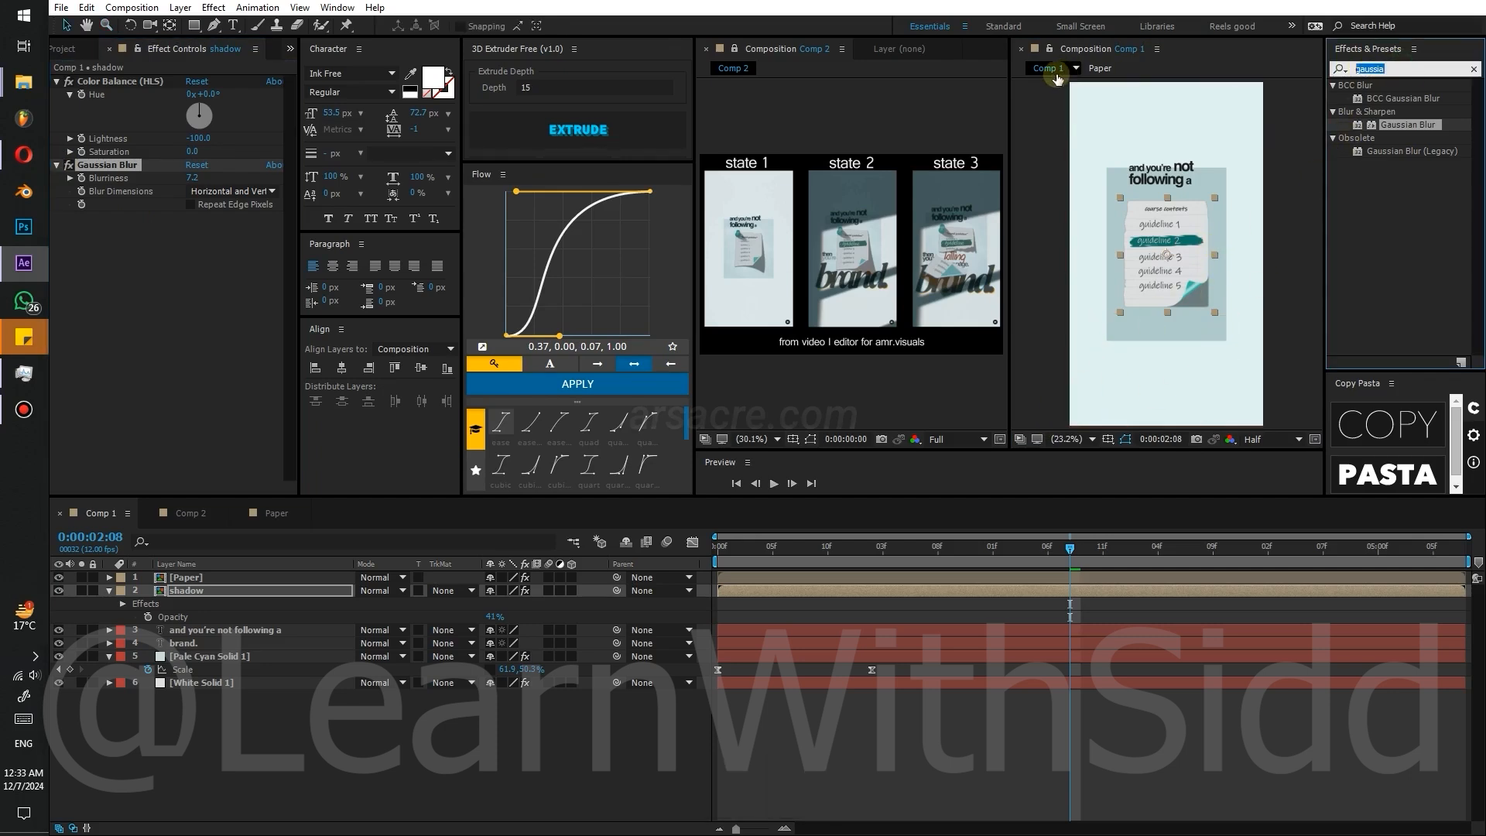
type("bezie")
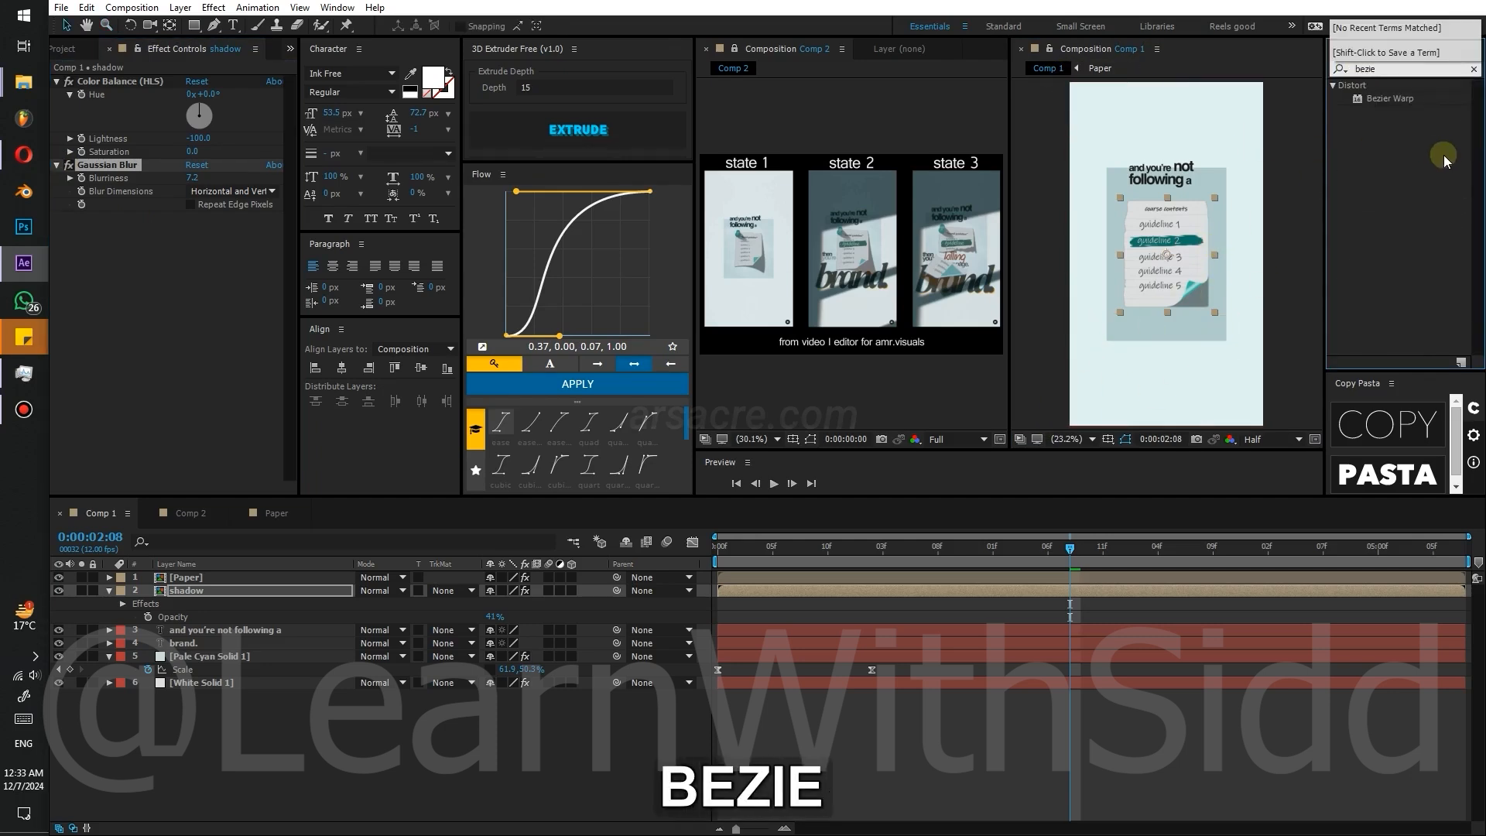
left_click(1377, 100)
left_click_drag(1377, 101, 170, 159)
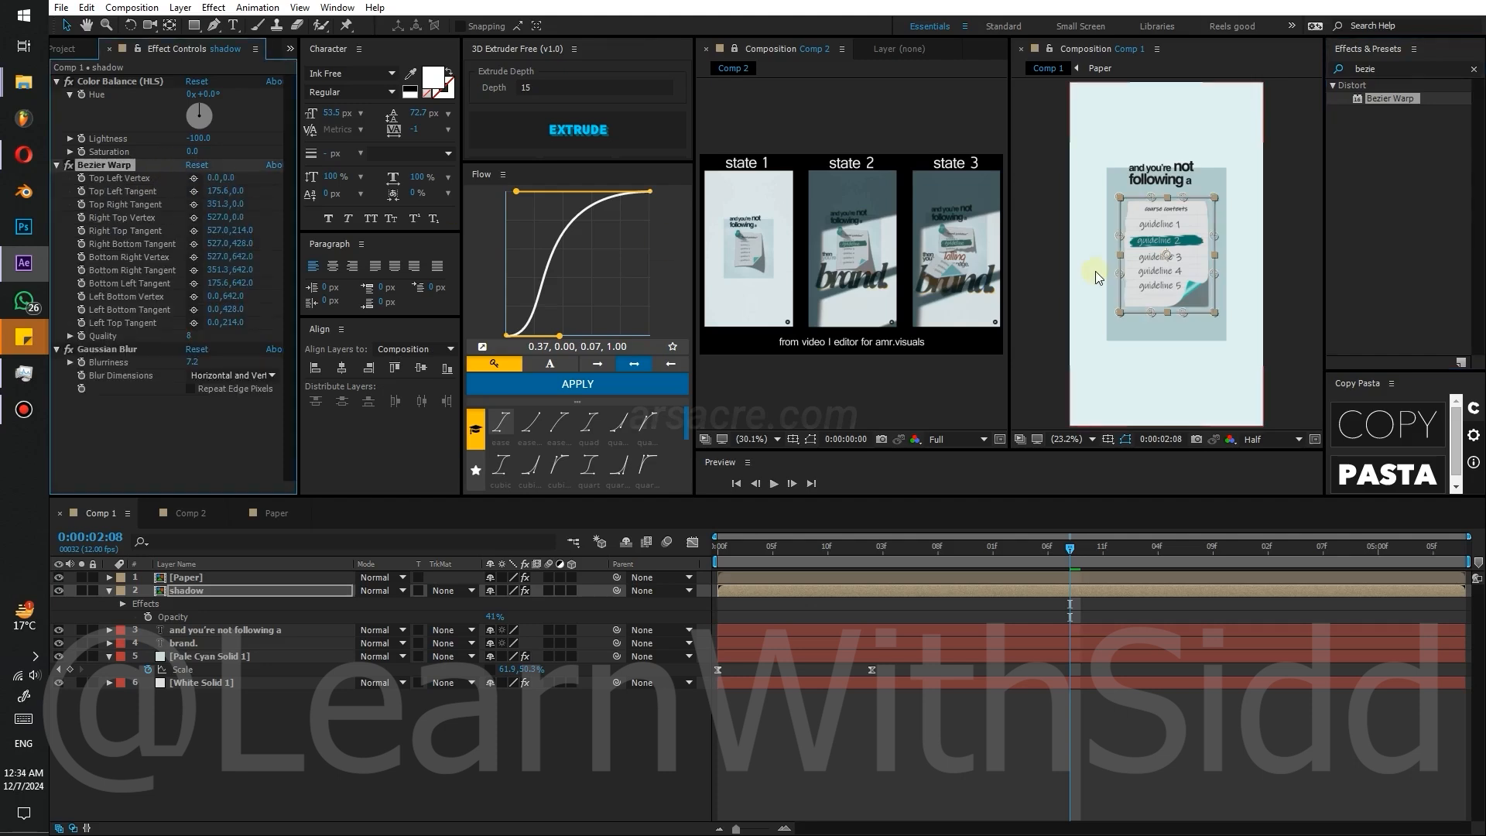
- Pull the shadow's bottom-right warp vertex outward to about 587, 690 and bend its two adjoining tangents outward
left_click_drag(1215, 313, 1219, 325)
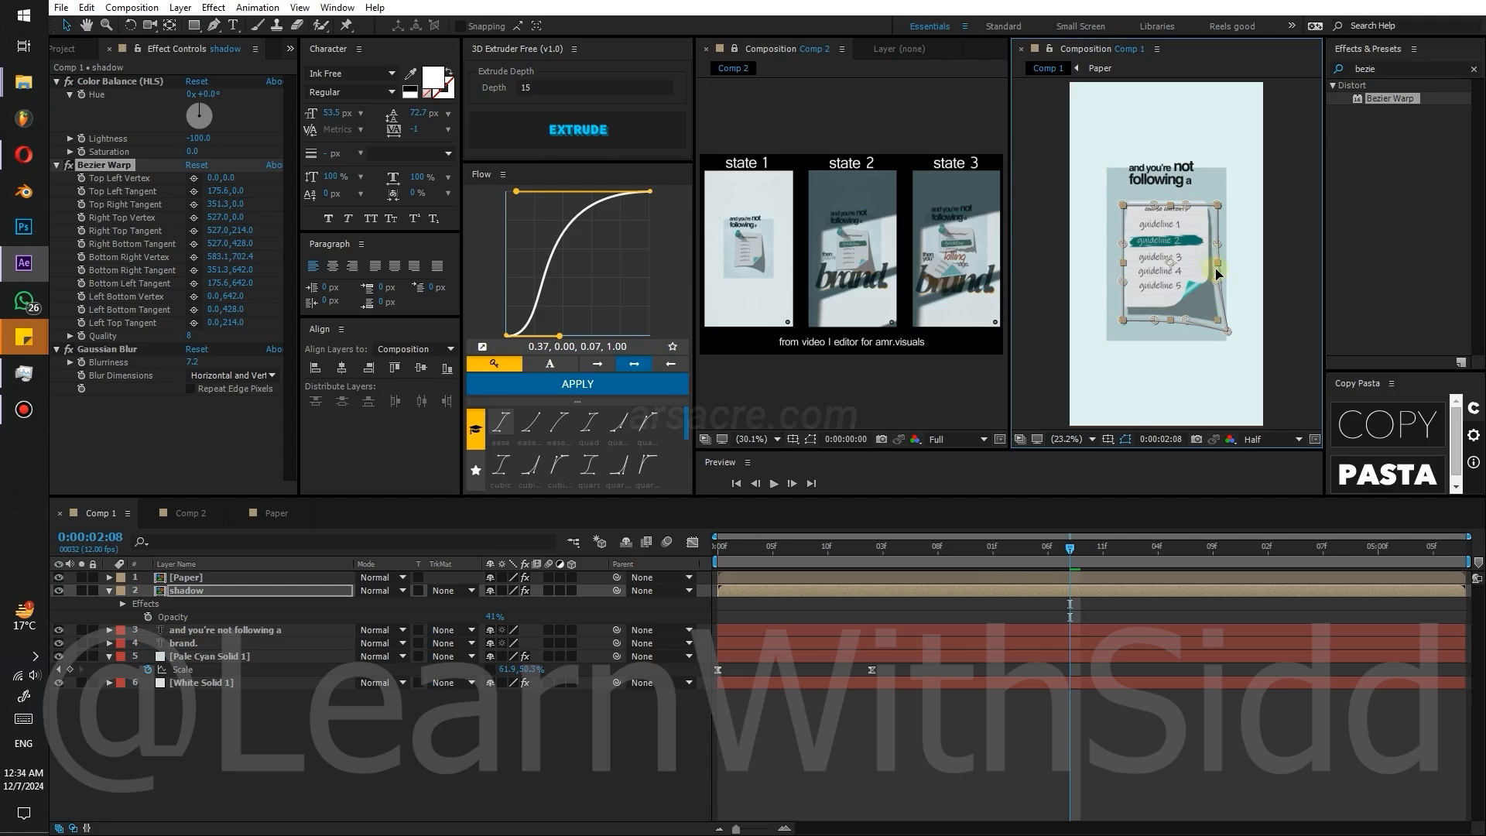
key("ctrl+z")
left_click_drag(1214, 275, 1226, 325)
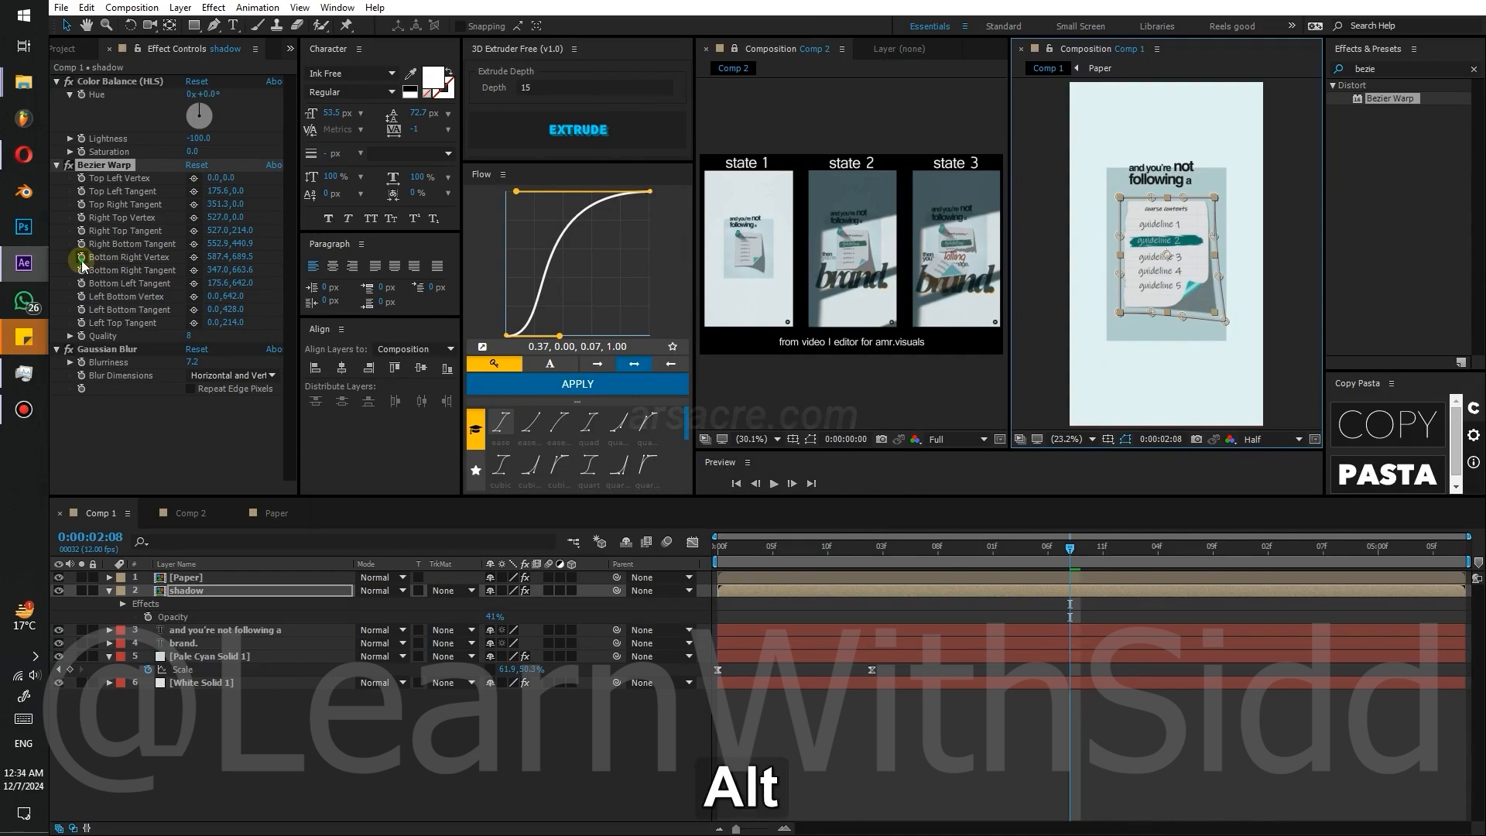
- Add the expression wiggle(5,70) to Bezier Warp's Bottom Right Vertex and preview the shadow's motion from the start
left_click(81, 256, "alt")
type("wiggle()")
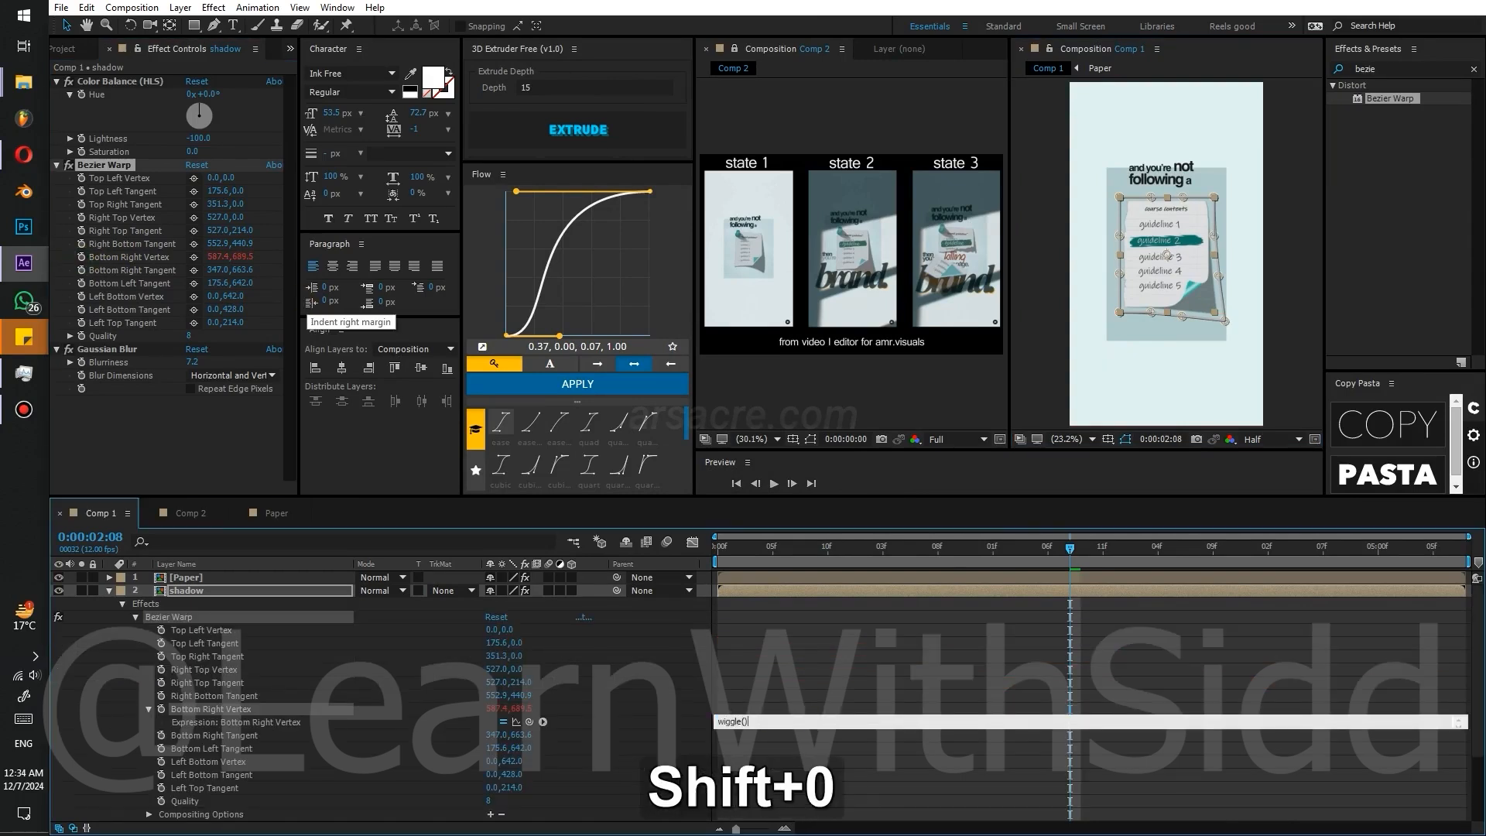
type("5,70")
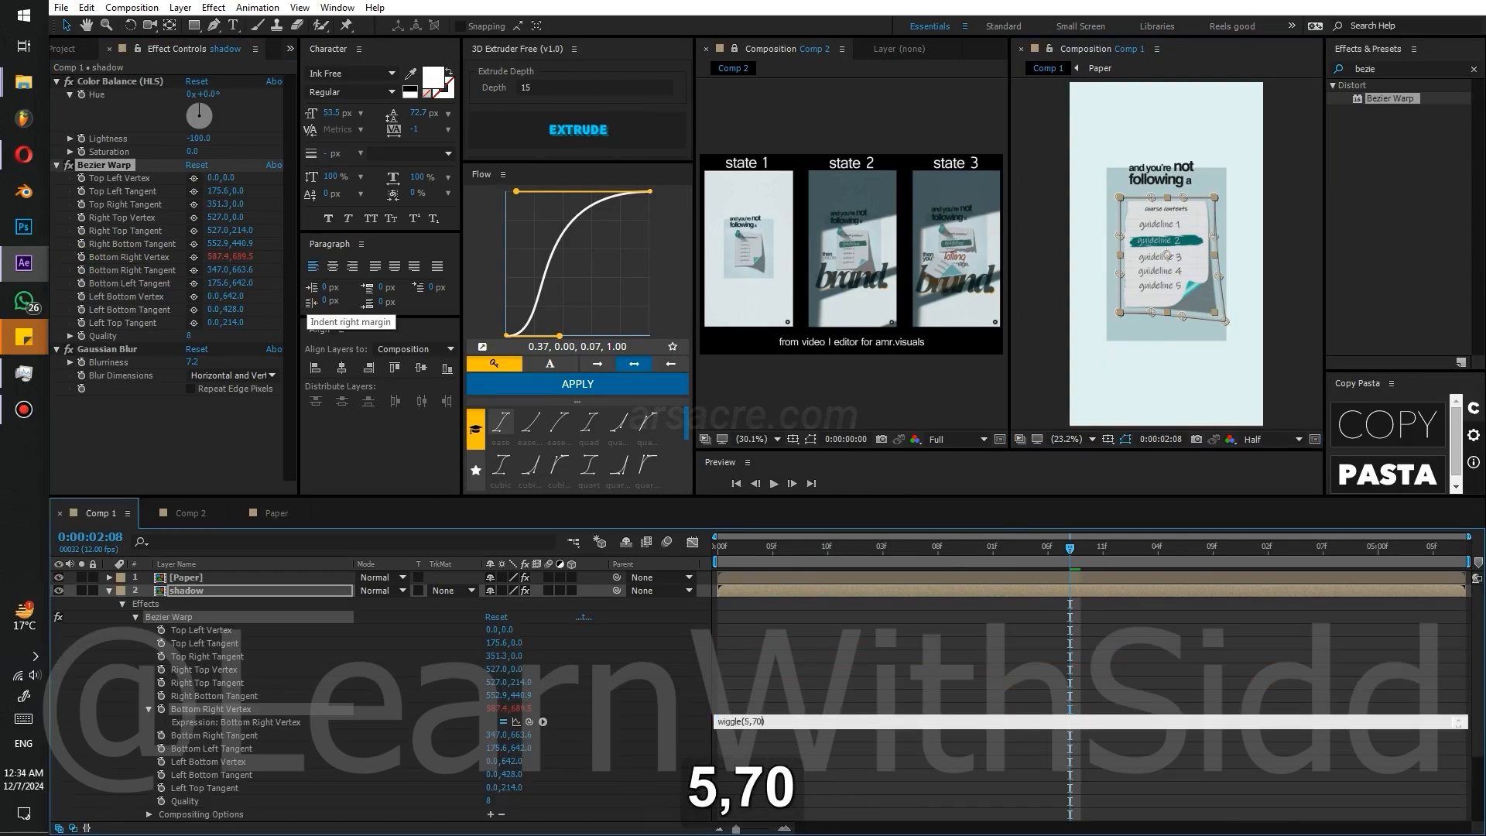
left_click(958, 555)
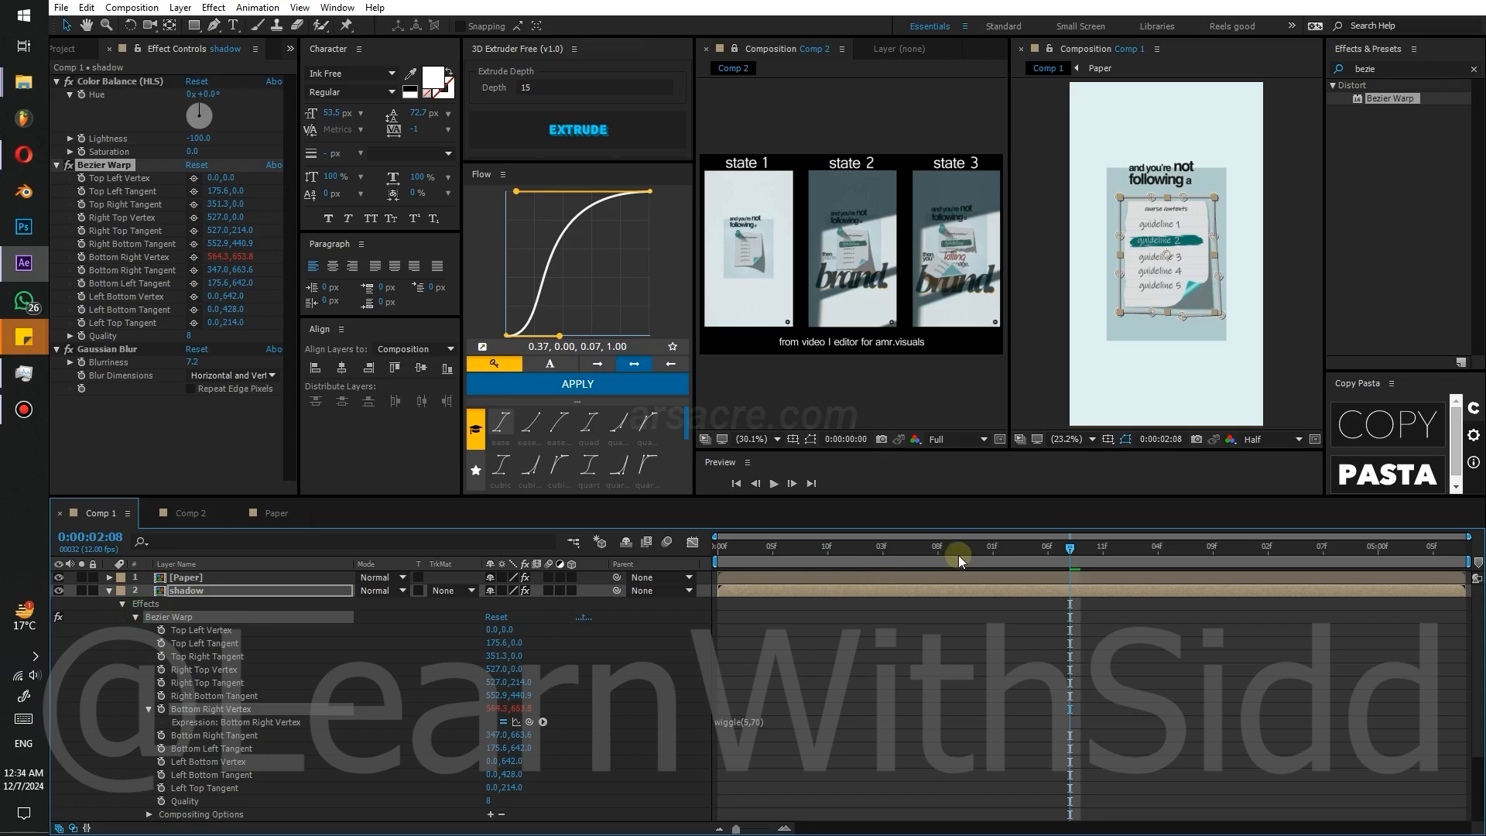
left_click(136, 617)
left_click_drag(1001, 554, 863, 556)
key("space")
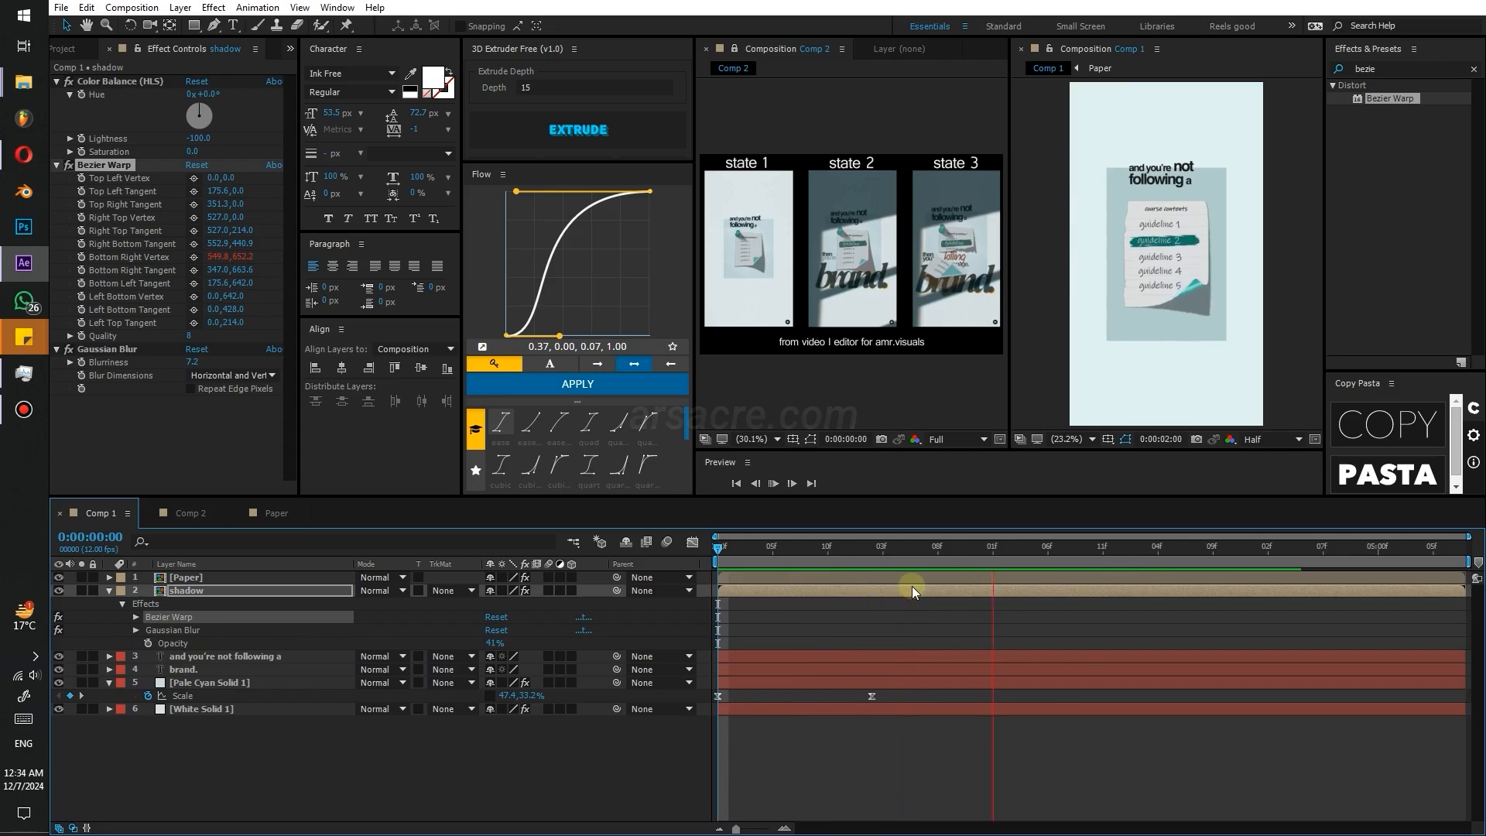
left_click(962, 552)
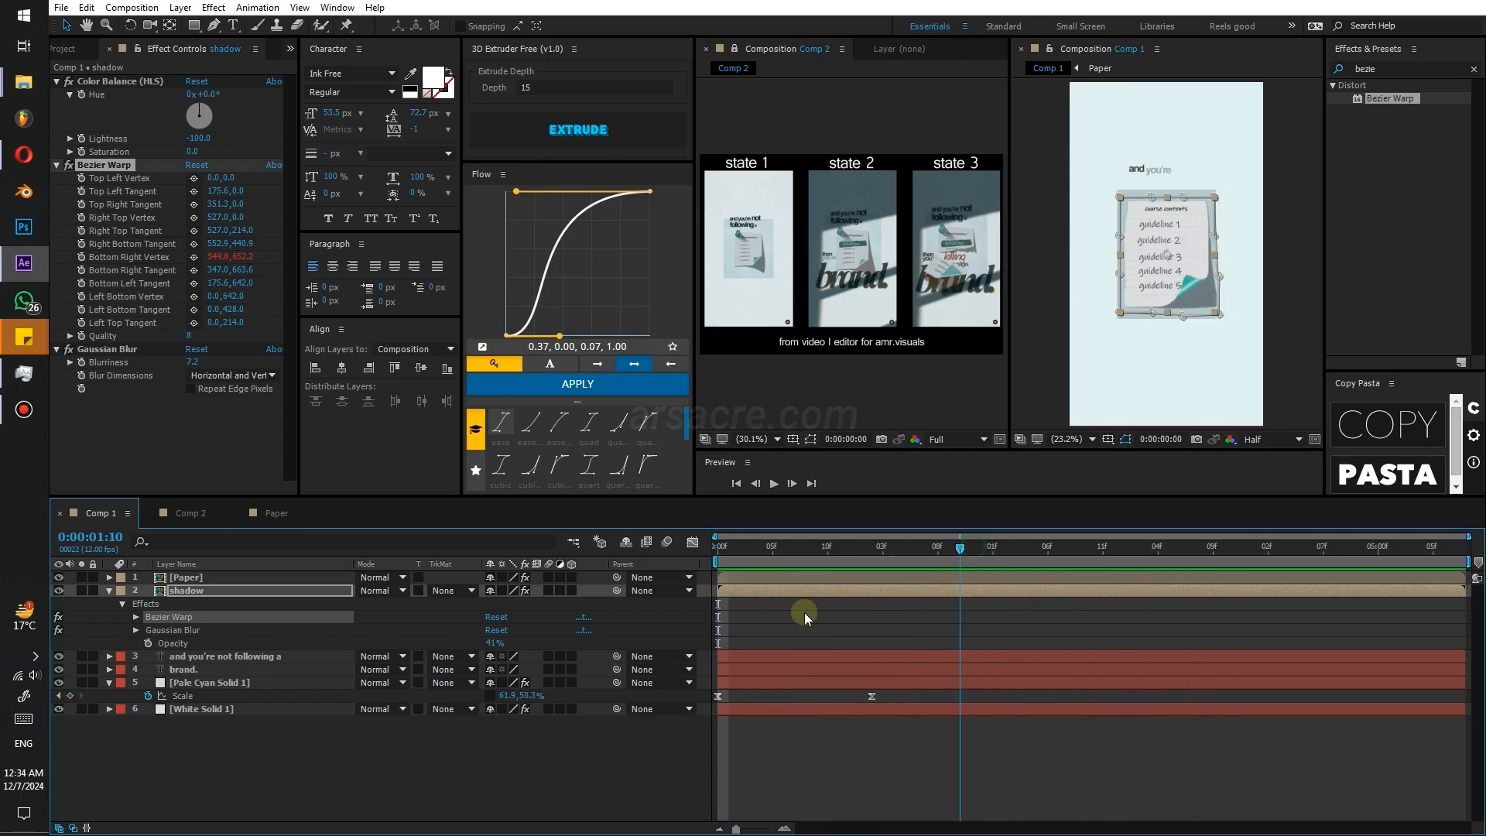
- Change the Bottom Right Vertex expression to wiggle(5,-70) and replay the animation from the first frame
key("e")
key("e")
left_click(755, 629)
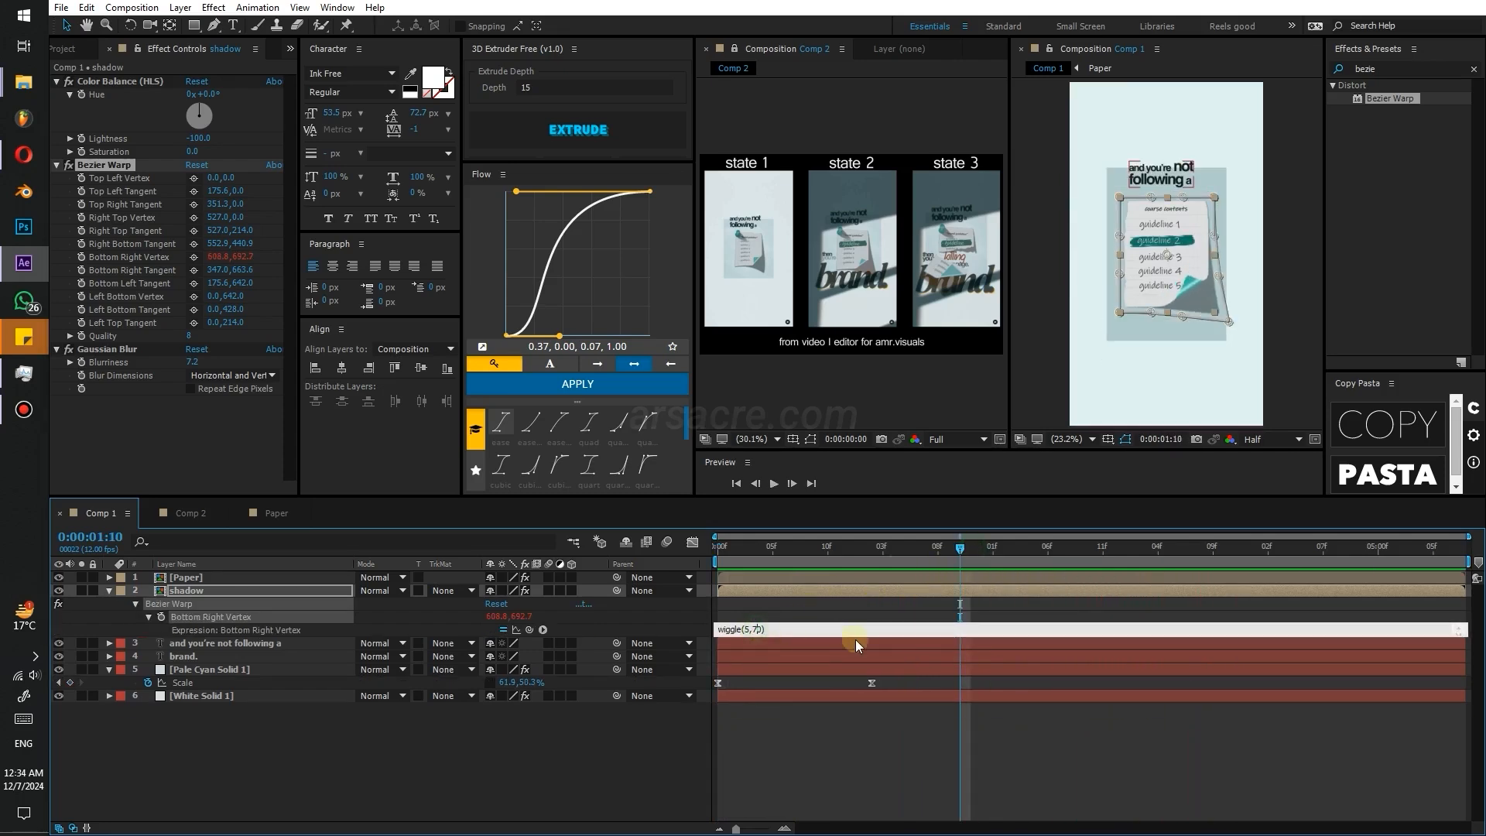
key("Left")
left_click_drag(960, 551, 695, 564)
key("space")
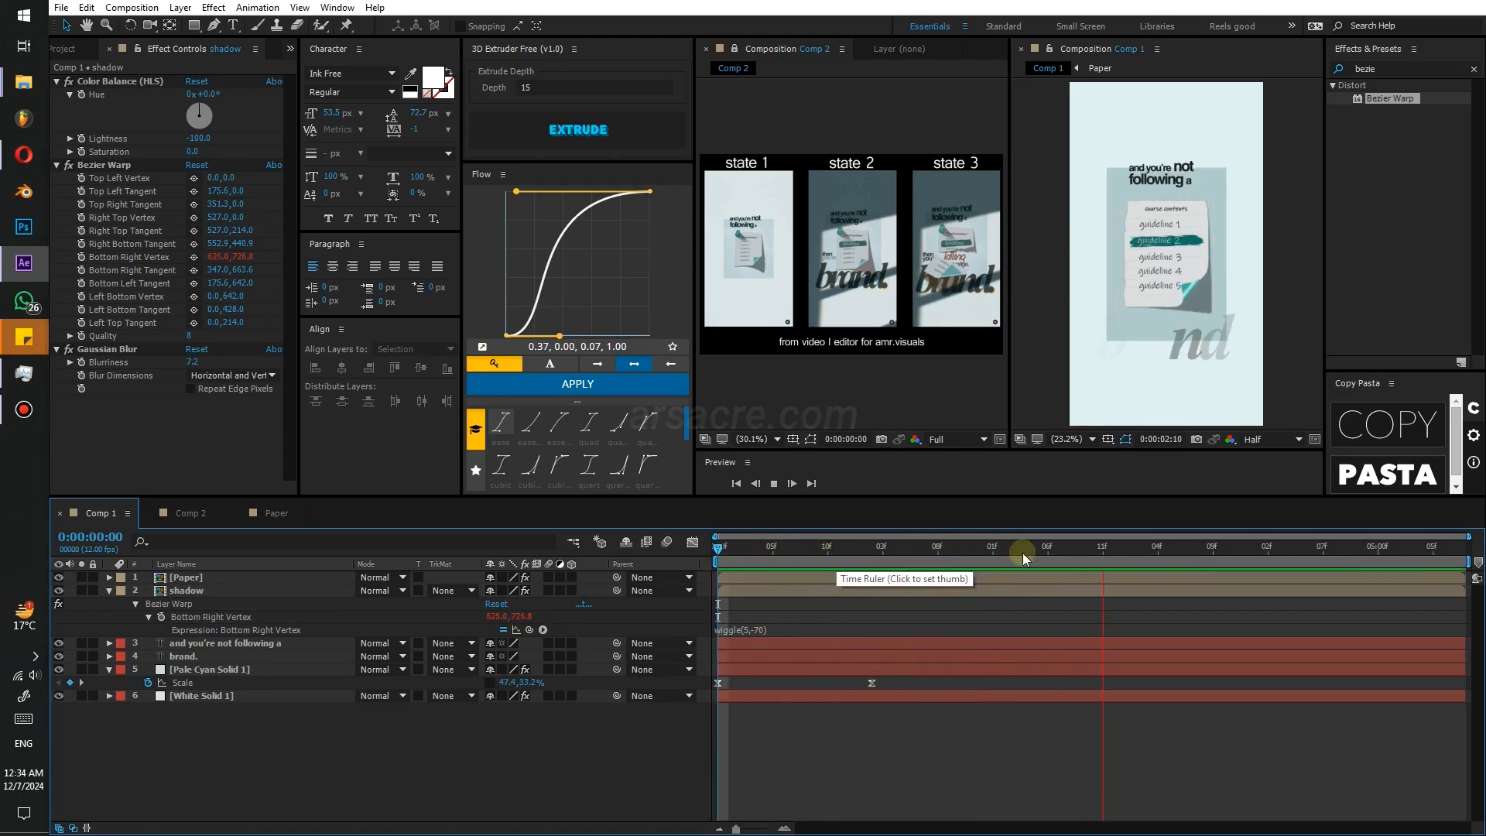
left_click(994, 553)
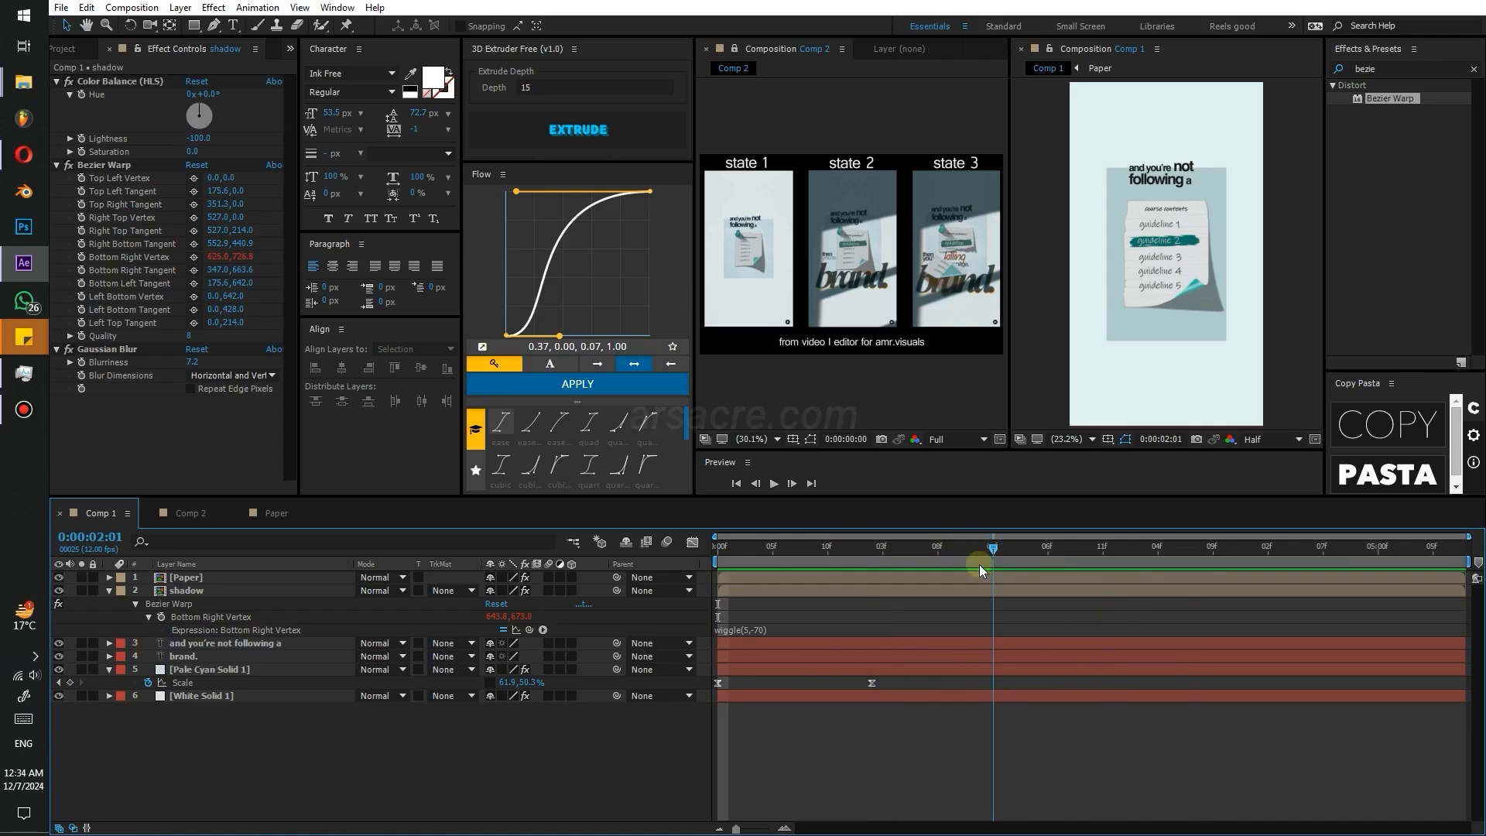
- At 0:00:02:08, pull the shadow layer's bottom-right Bezier Warp vertex inward and preview the shadow's motion
left_click(955, 588)
key("Down")
key("Right")
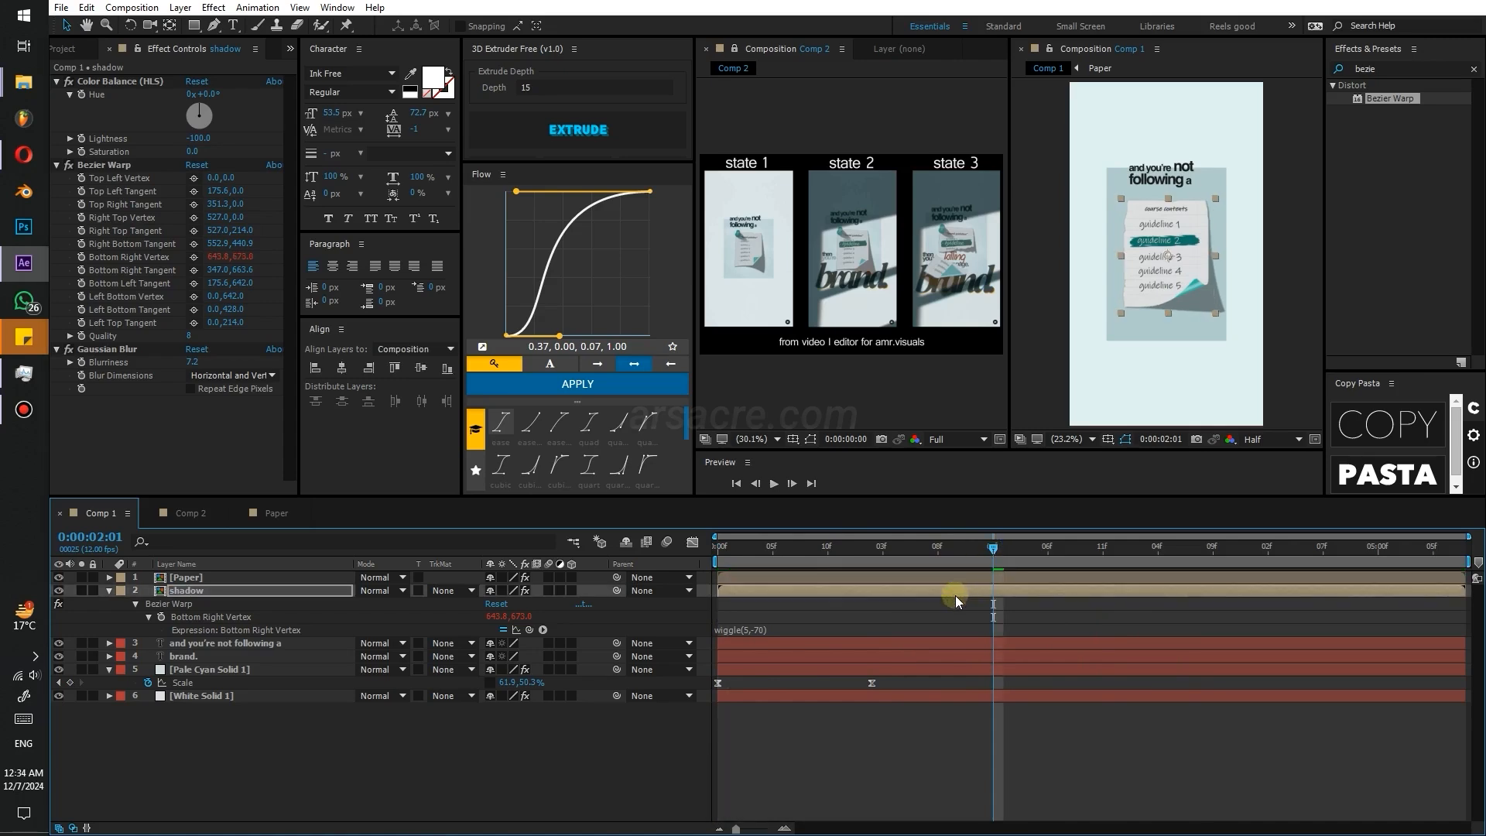
left_click_drag(1004, 546, 1068, 558)
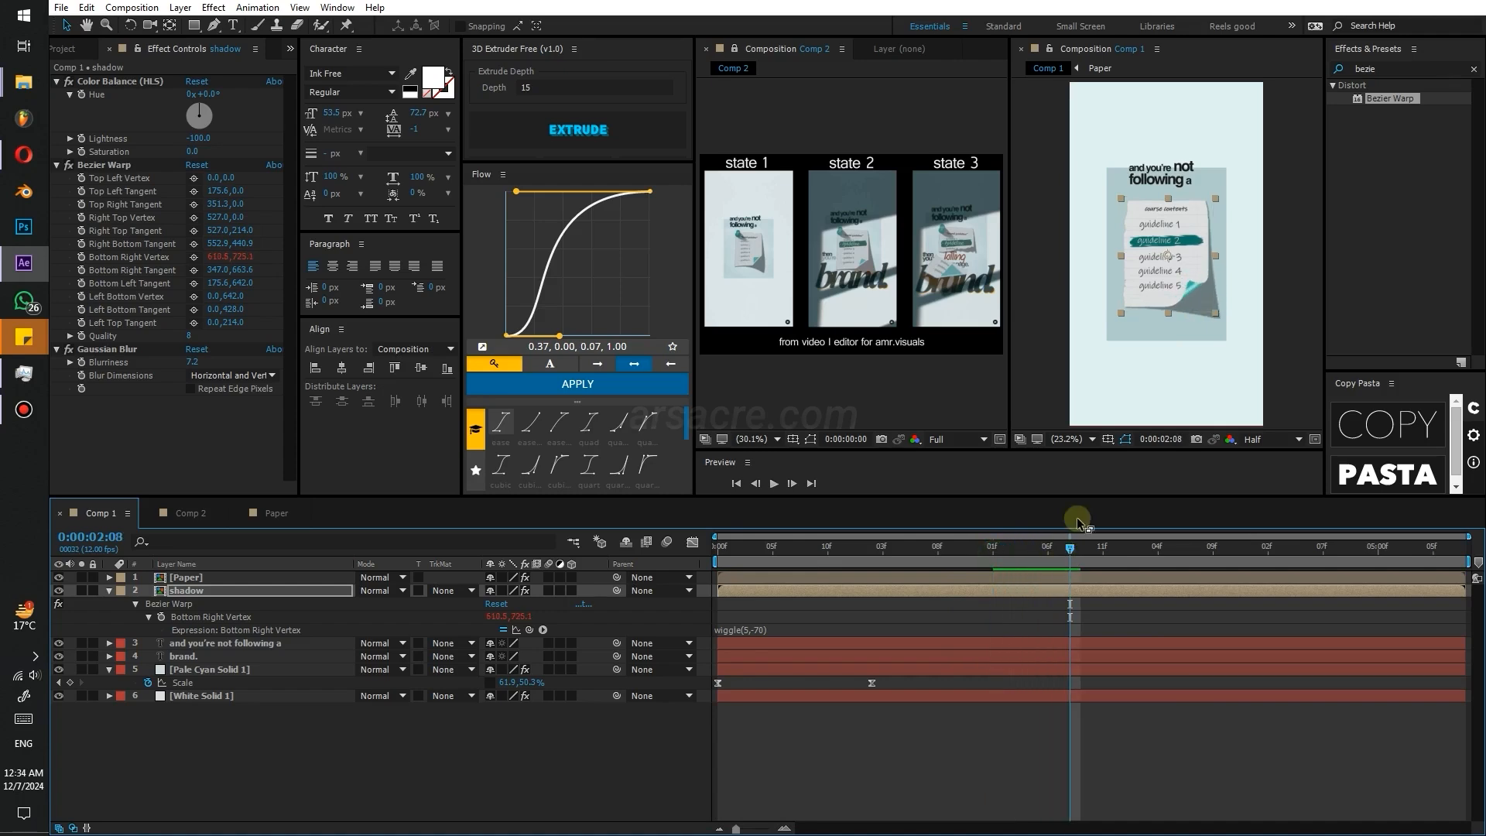
left_click(116, 165)
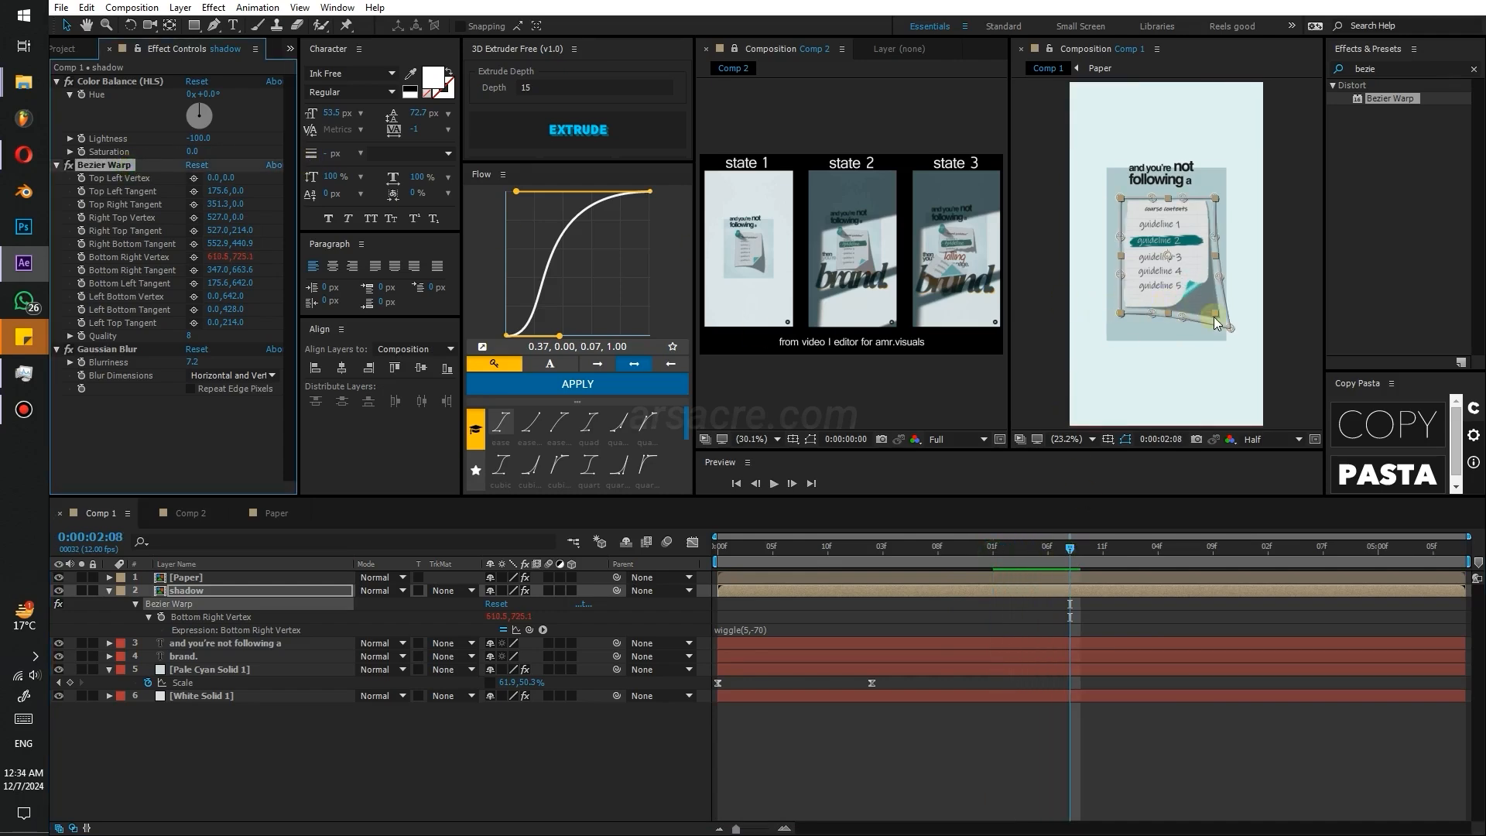
left_click_drag(1231, 328, 1211, 328)
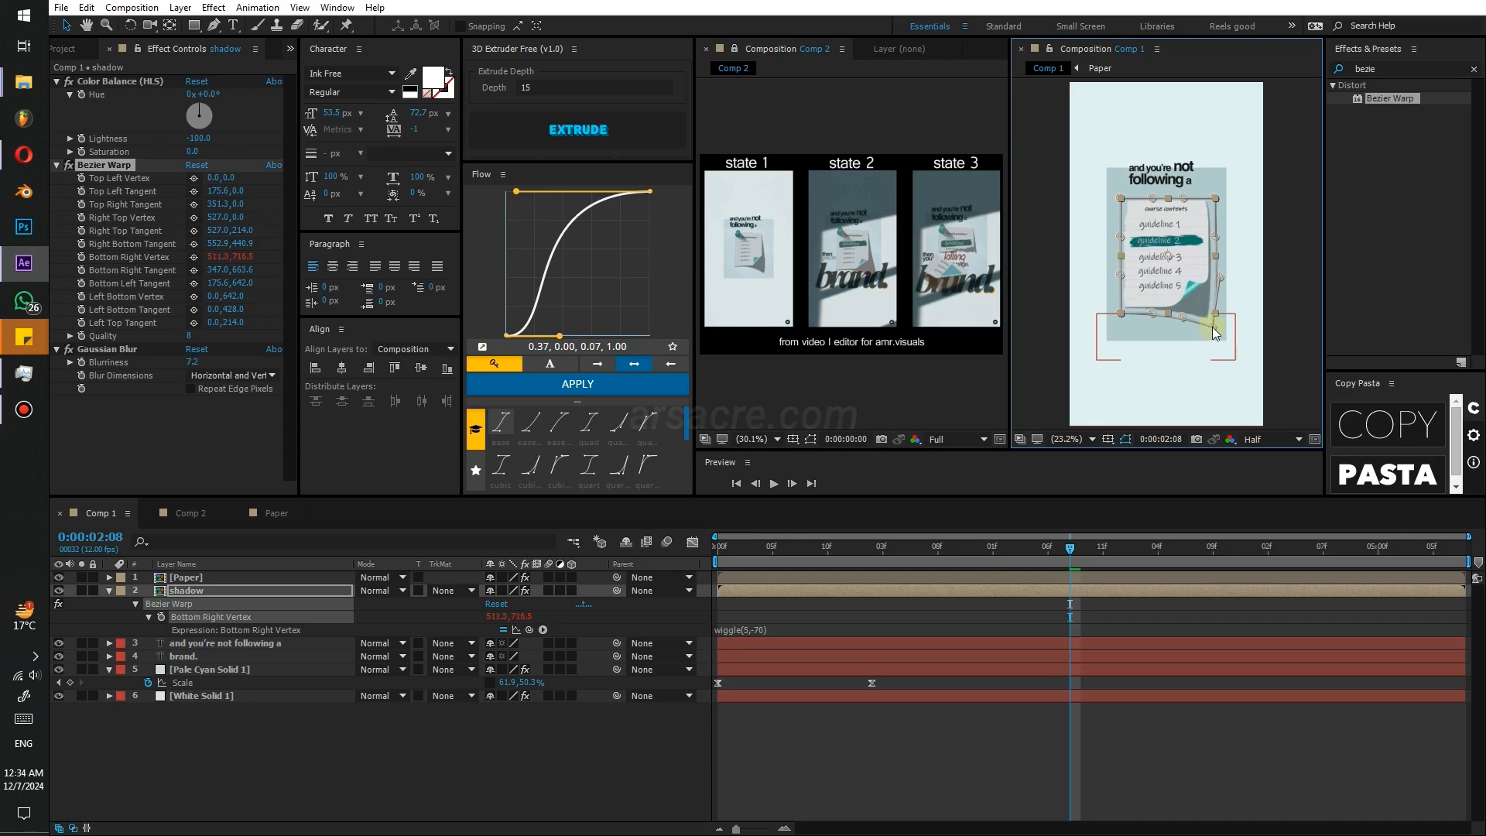
key("space")
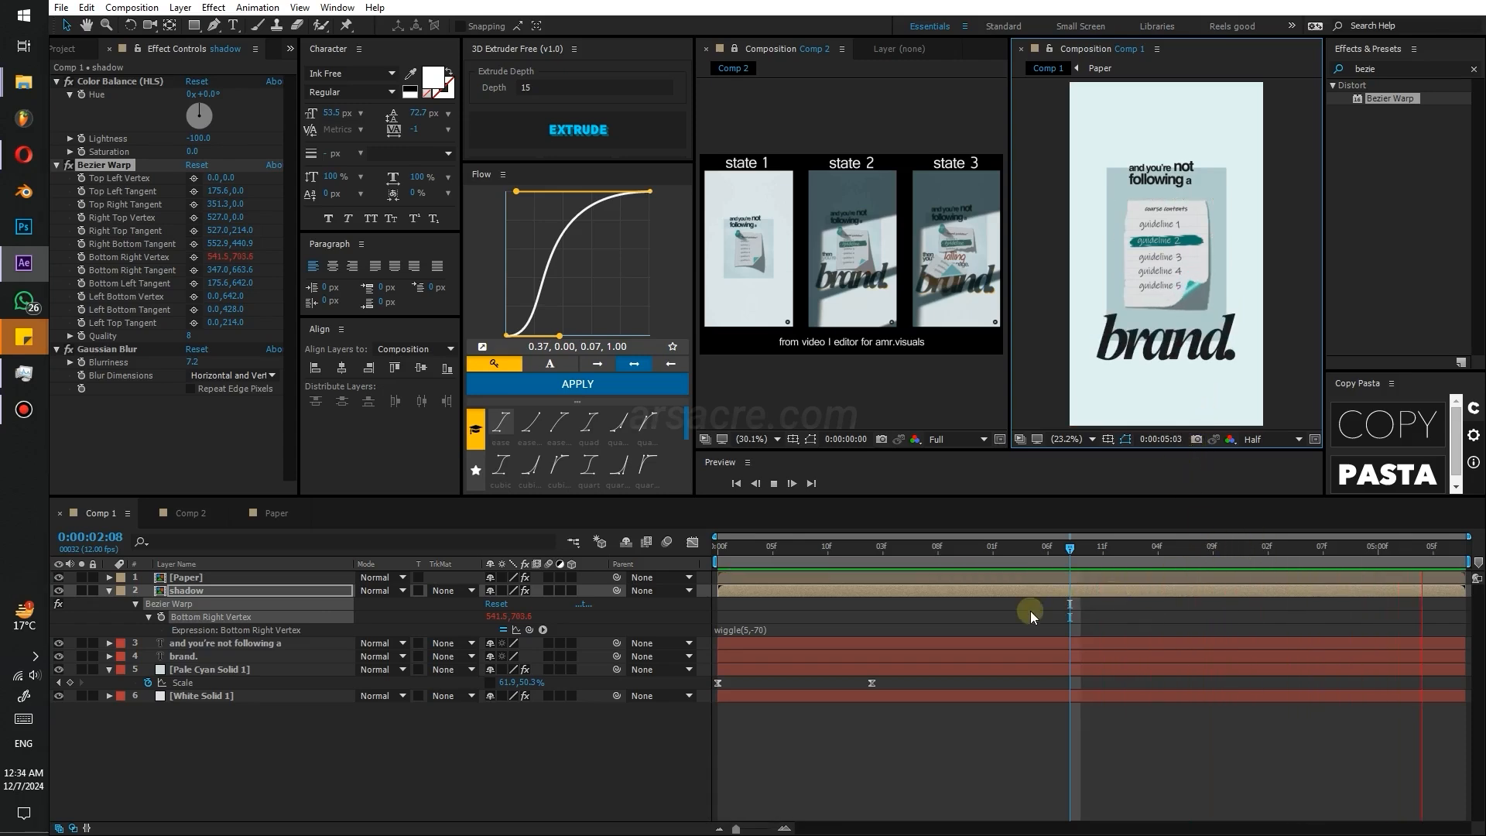
- Split both the Paper and shadow layers at 0:00:02:08
left_click_drag(975, 551, 1066, 573)
left_click(1053, 578, "shift")
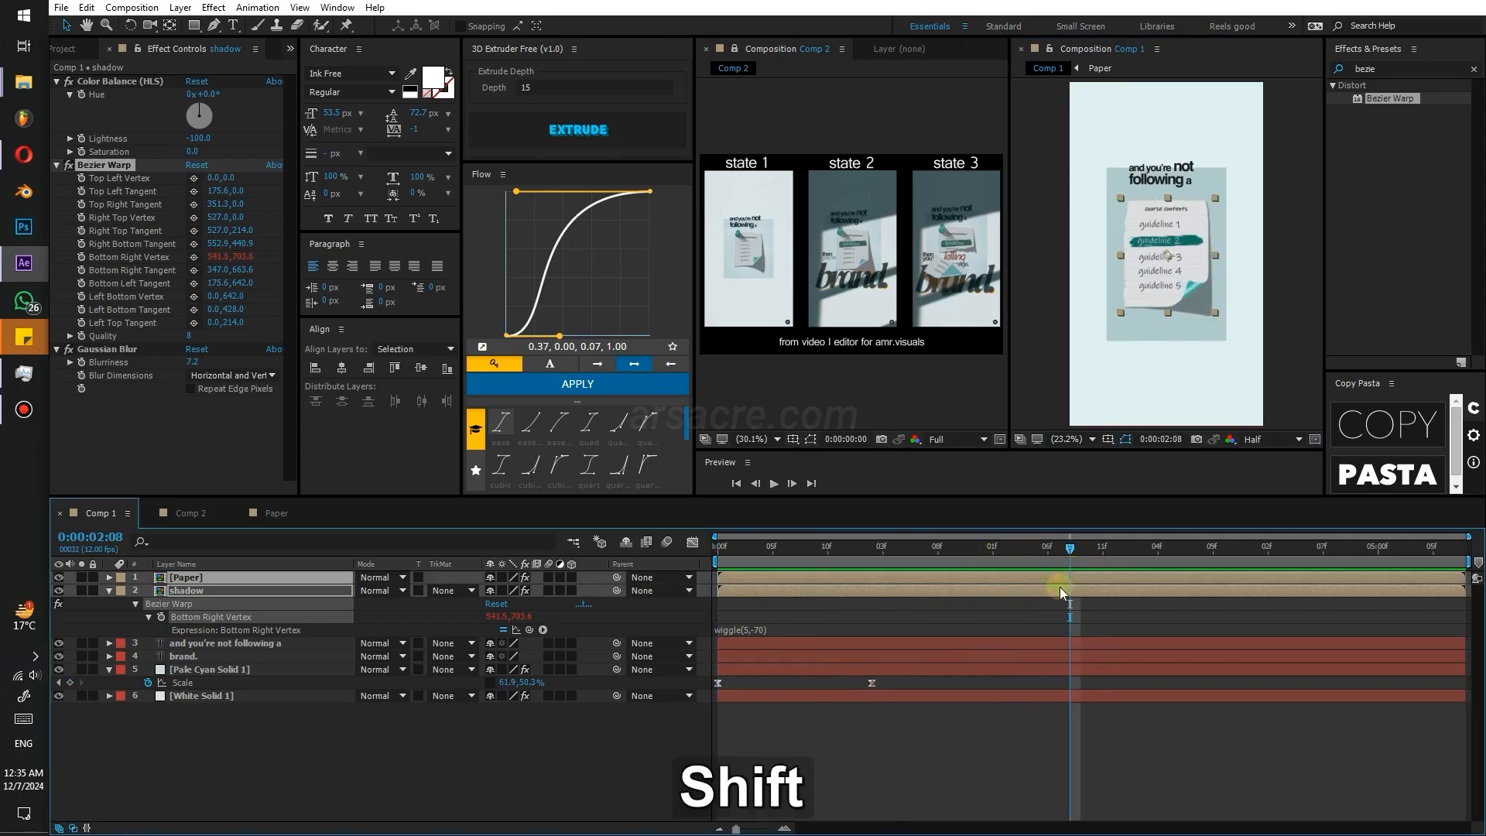
key("ctrl+shift+d")
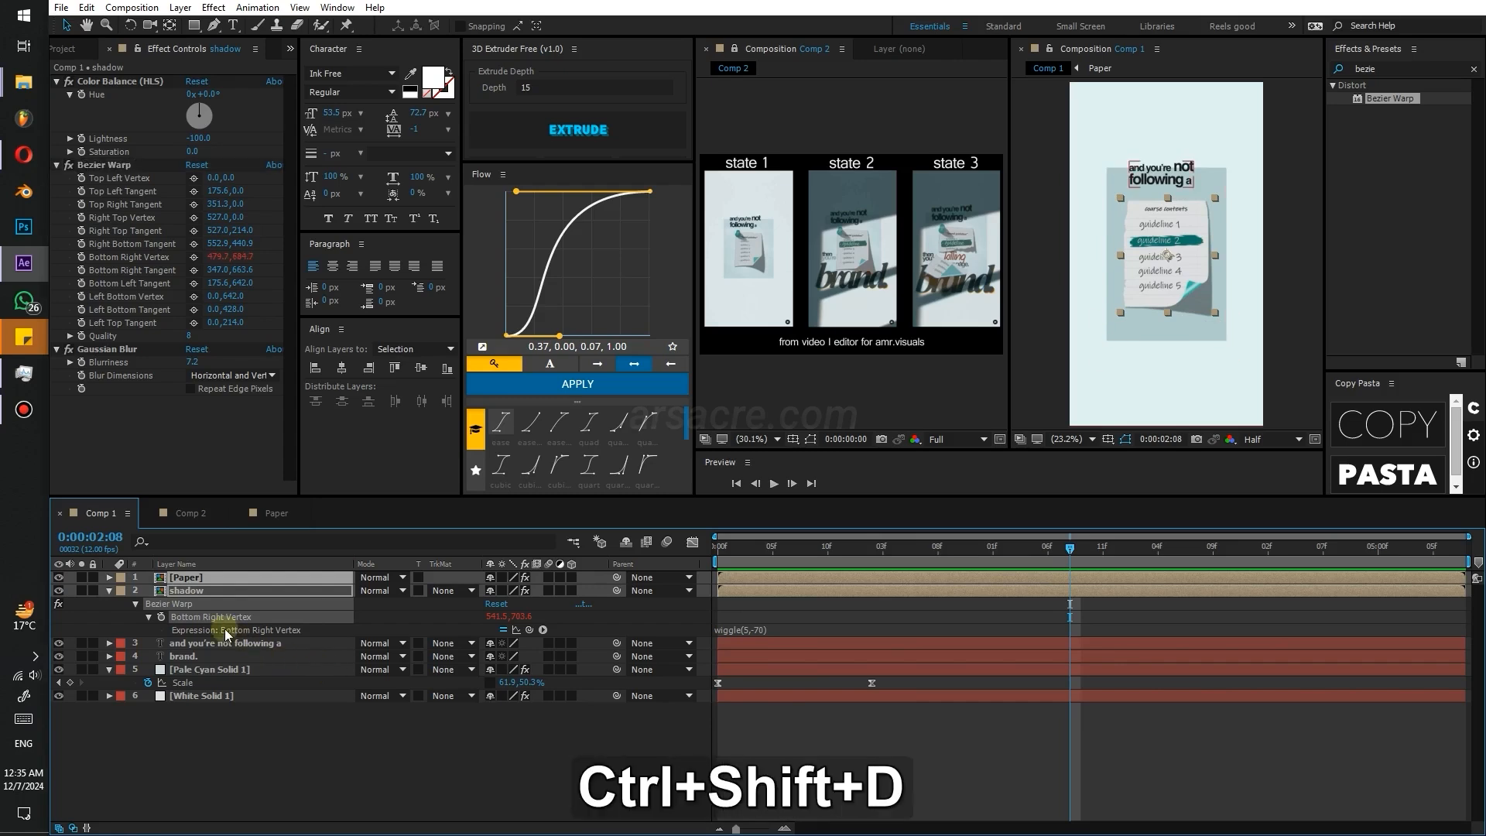
left_click_drag(185, 606, 195, 590)
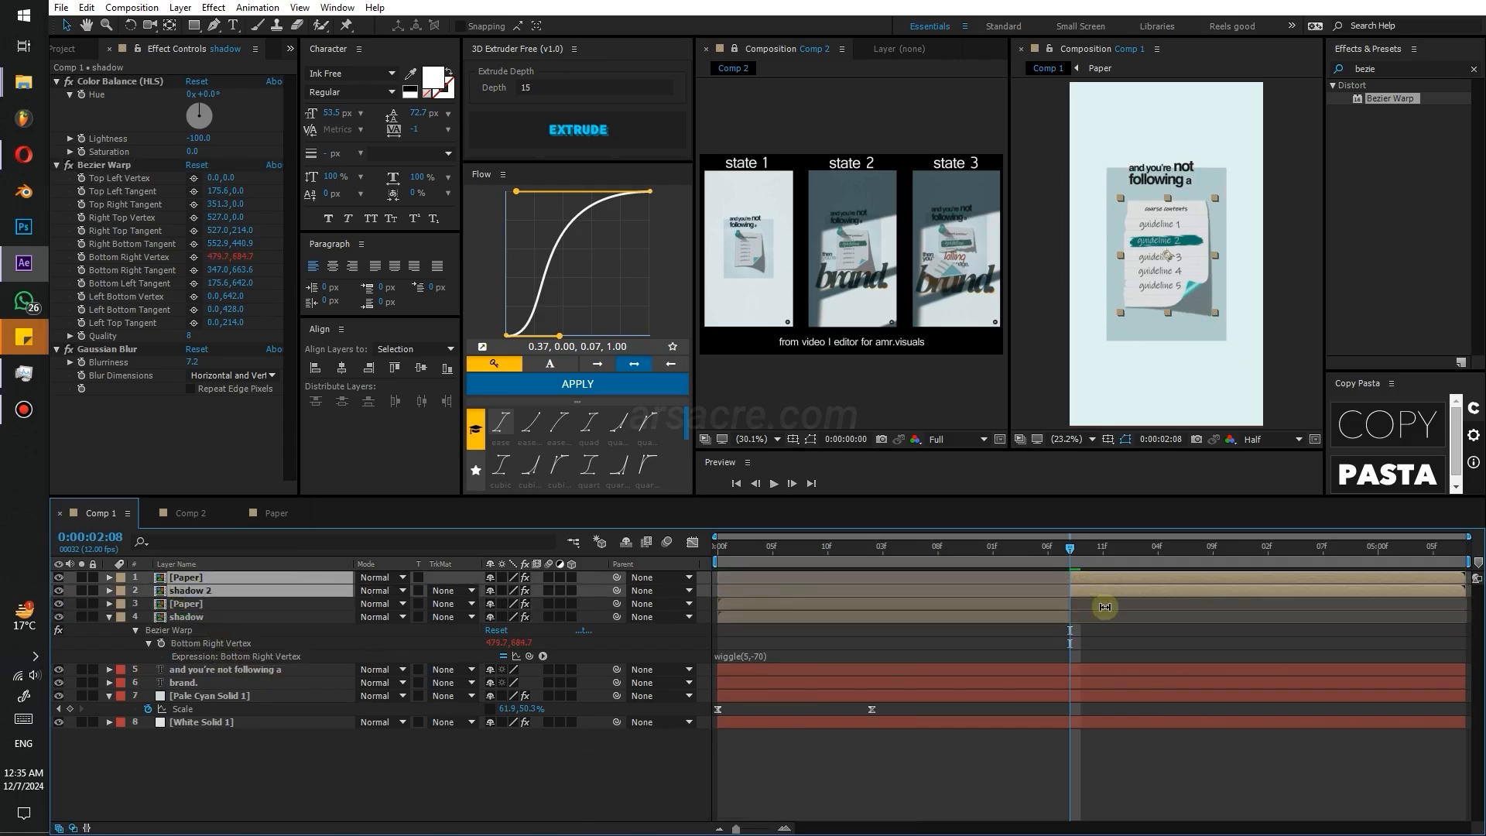
left_click(1096, 633)
- At 0:00:02:10, draw a closed Pen tool mask on the topmost Paper layer, with a jagged tear line across guideline 3 and enclosing the paper's lower half
left_click_drag(1082, 559, 1092, 552)
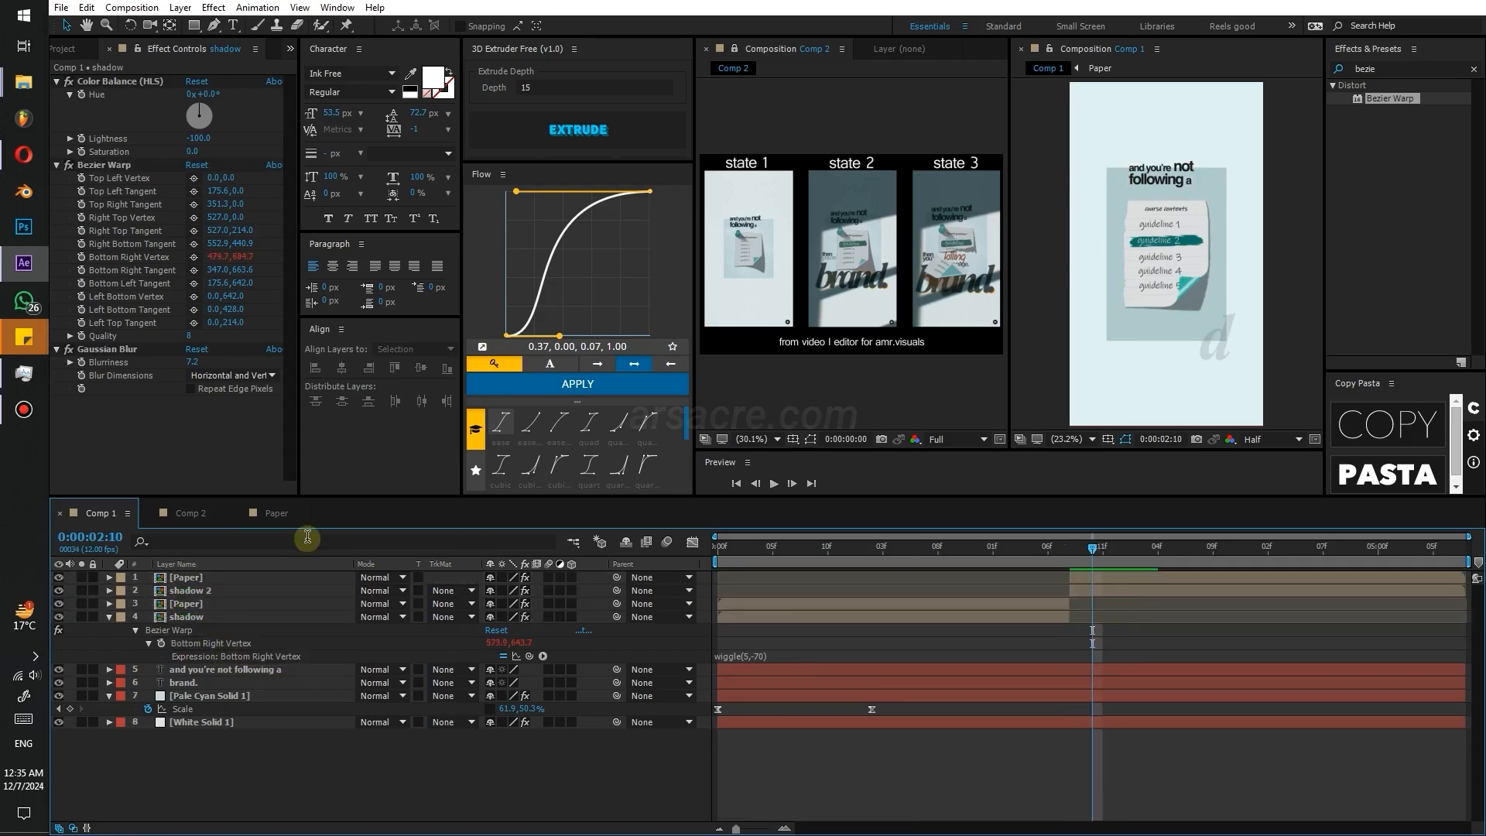
left_click(184, 577)
key("ctrl+z")
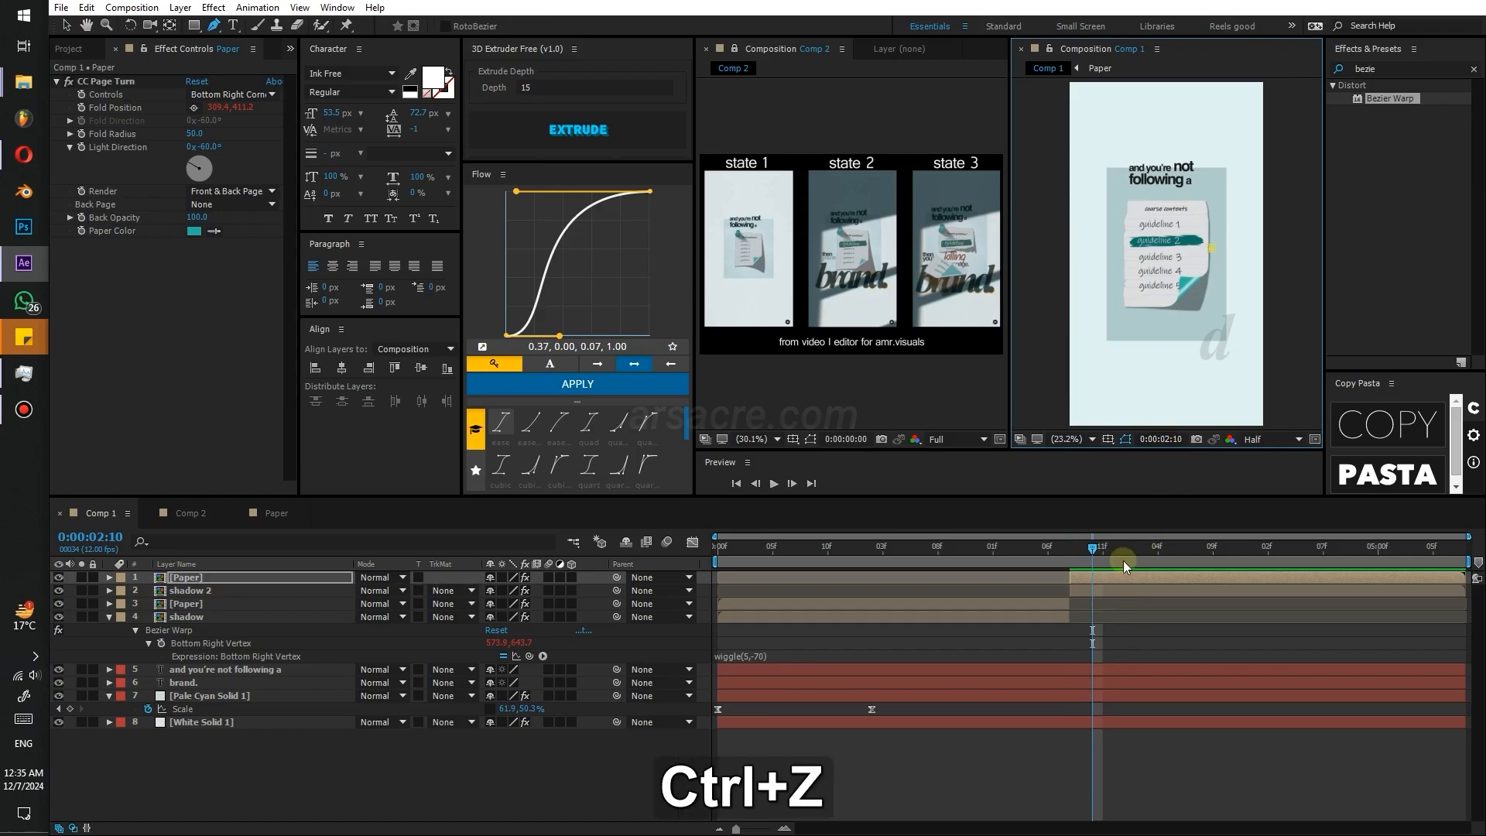
left_click(1097, 579)
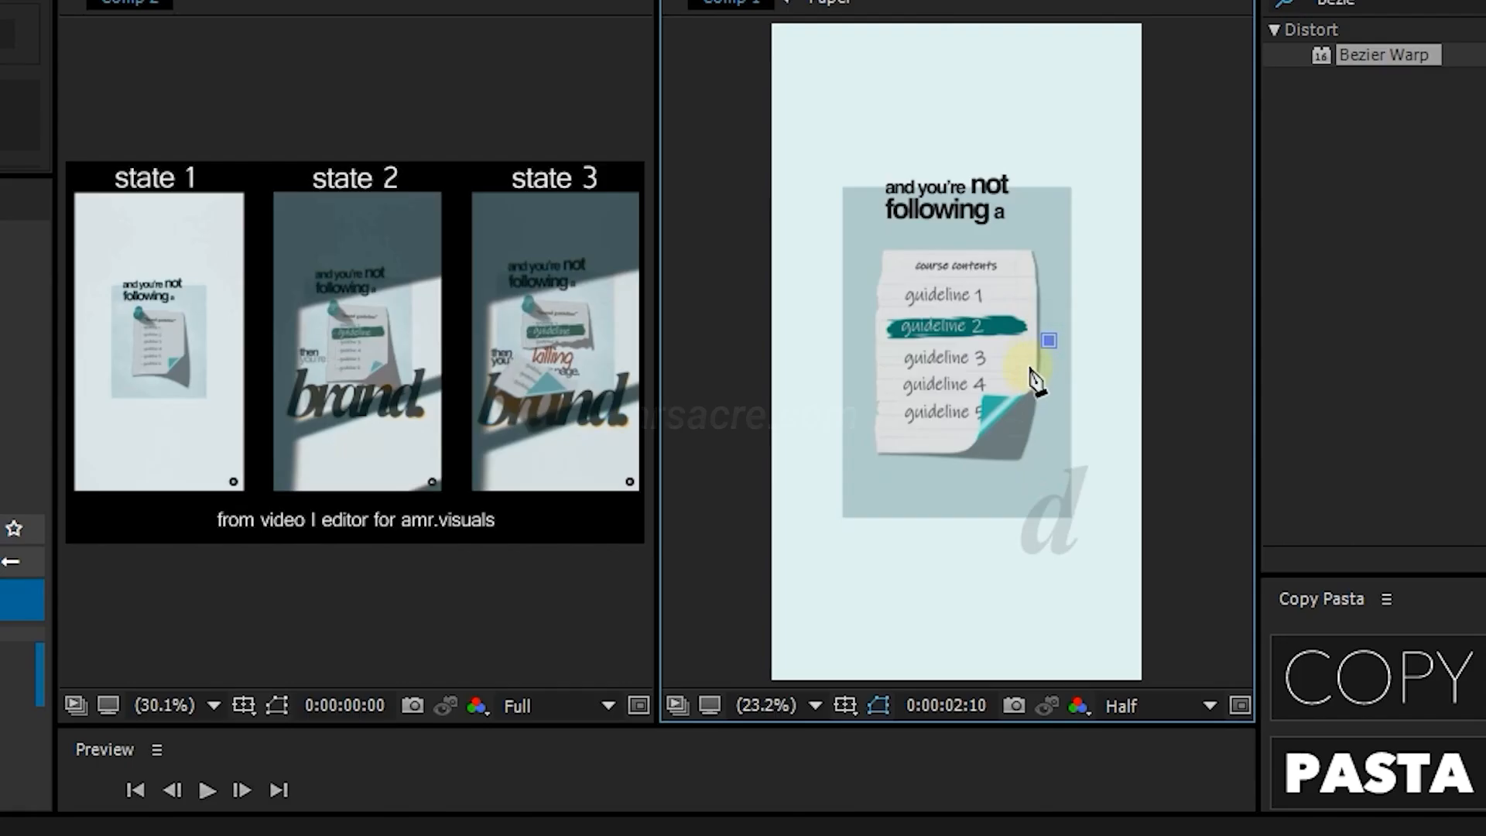
left_click(999, 345)
left_click(999, 345)
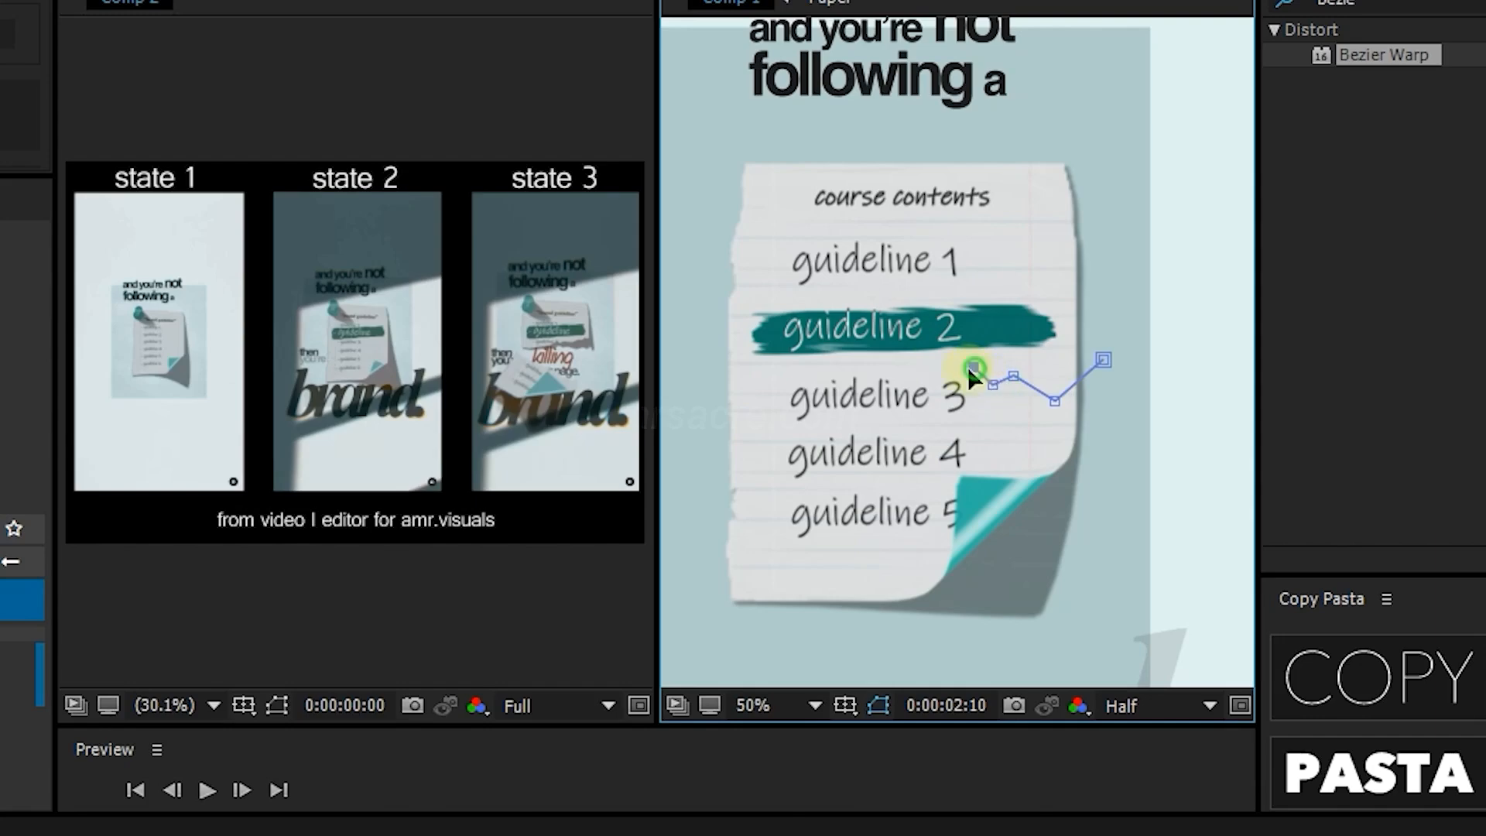
left_click(943, 378)
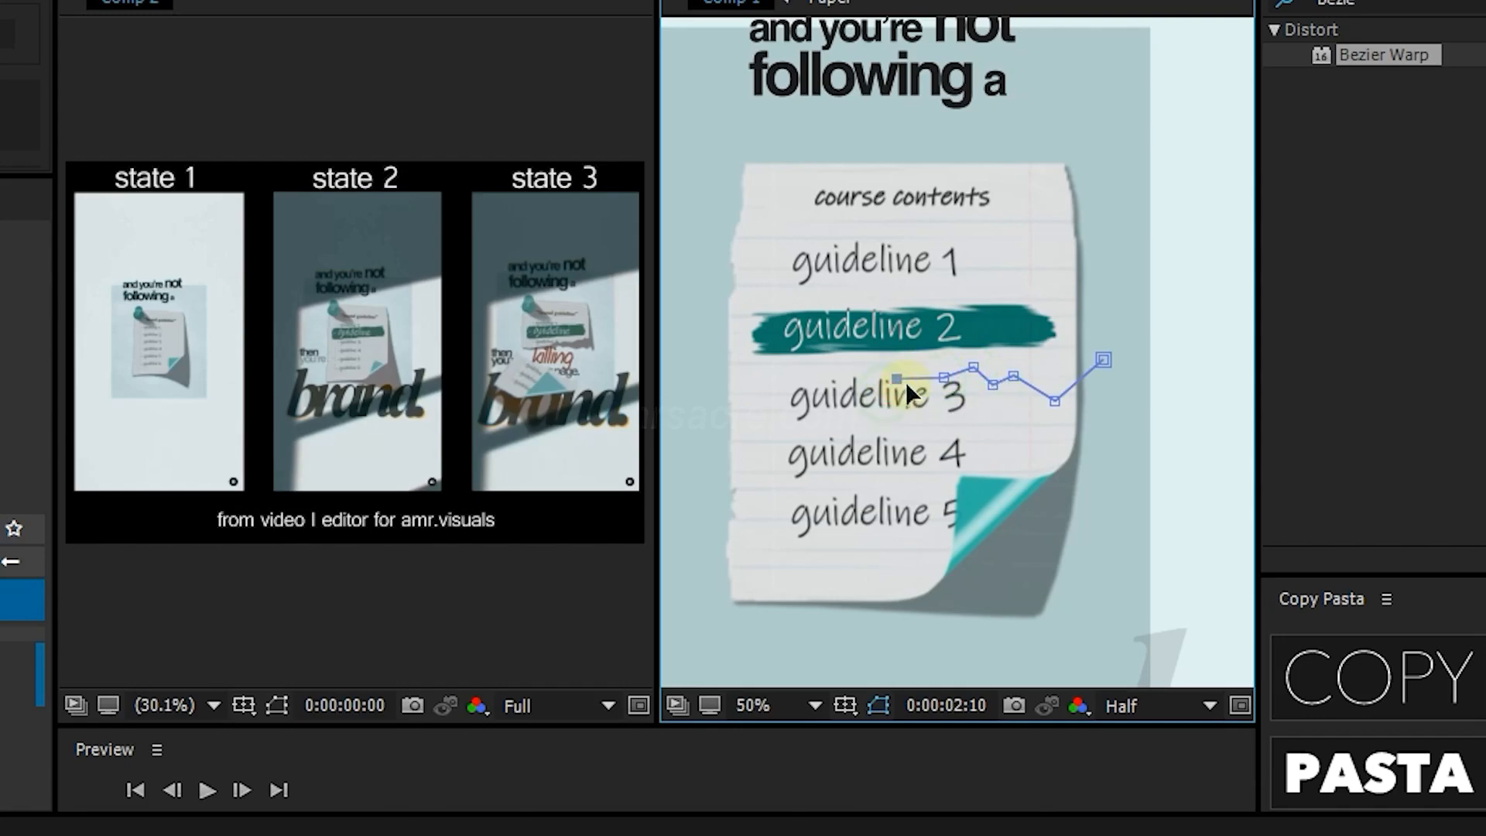
left_click(875, 407)
left_click(848, 367)
left_click(830, 391)
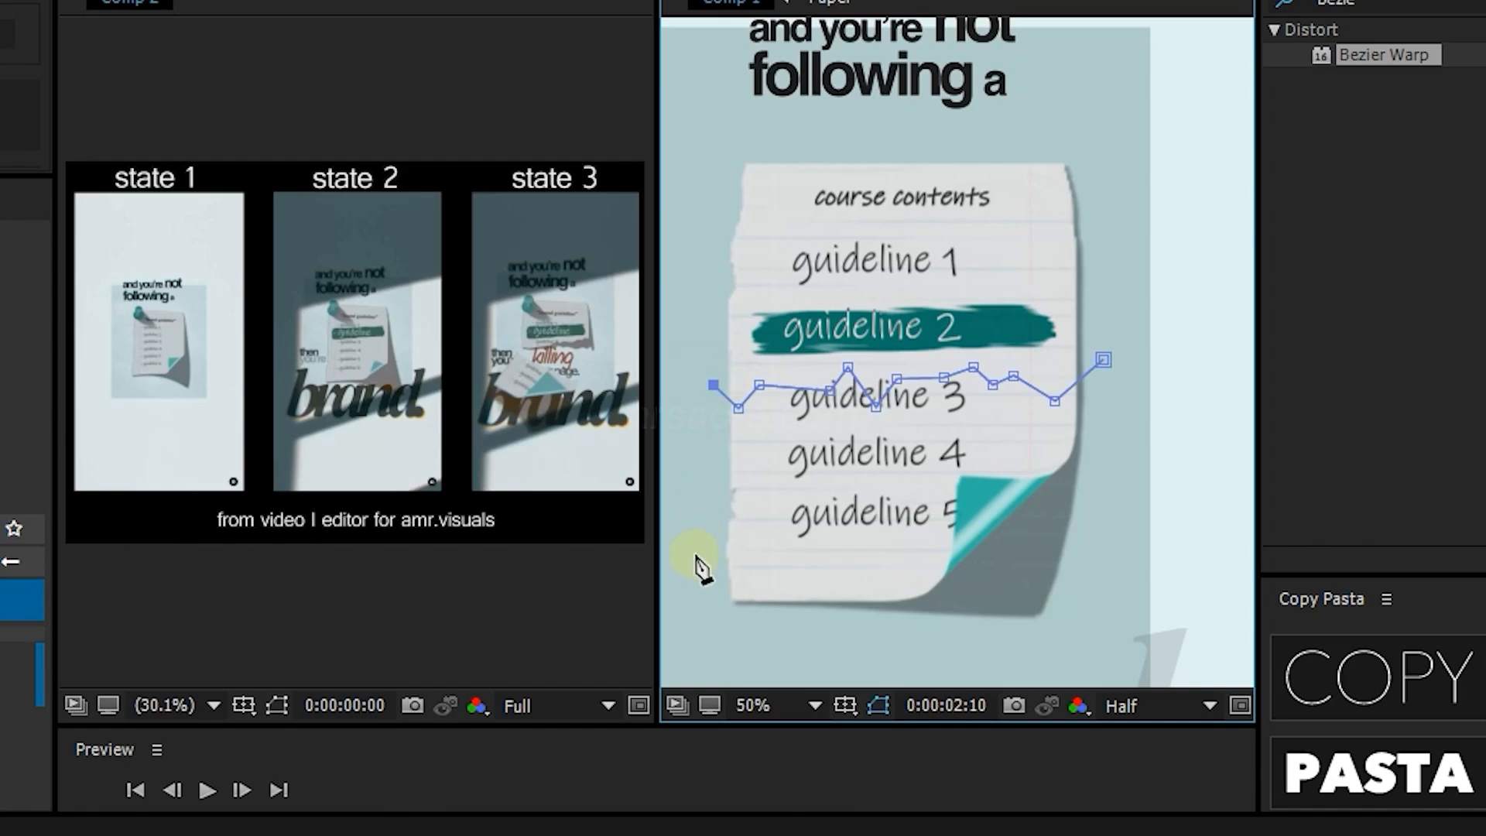
left_click(686, 637)
left_click(1106, 658)
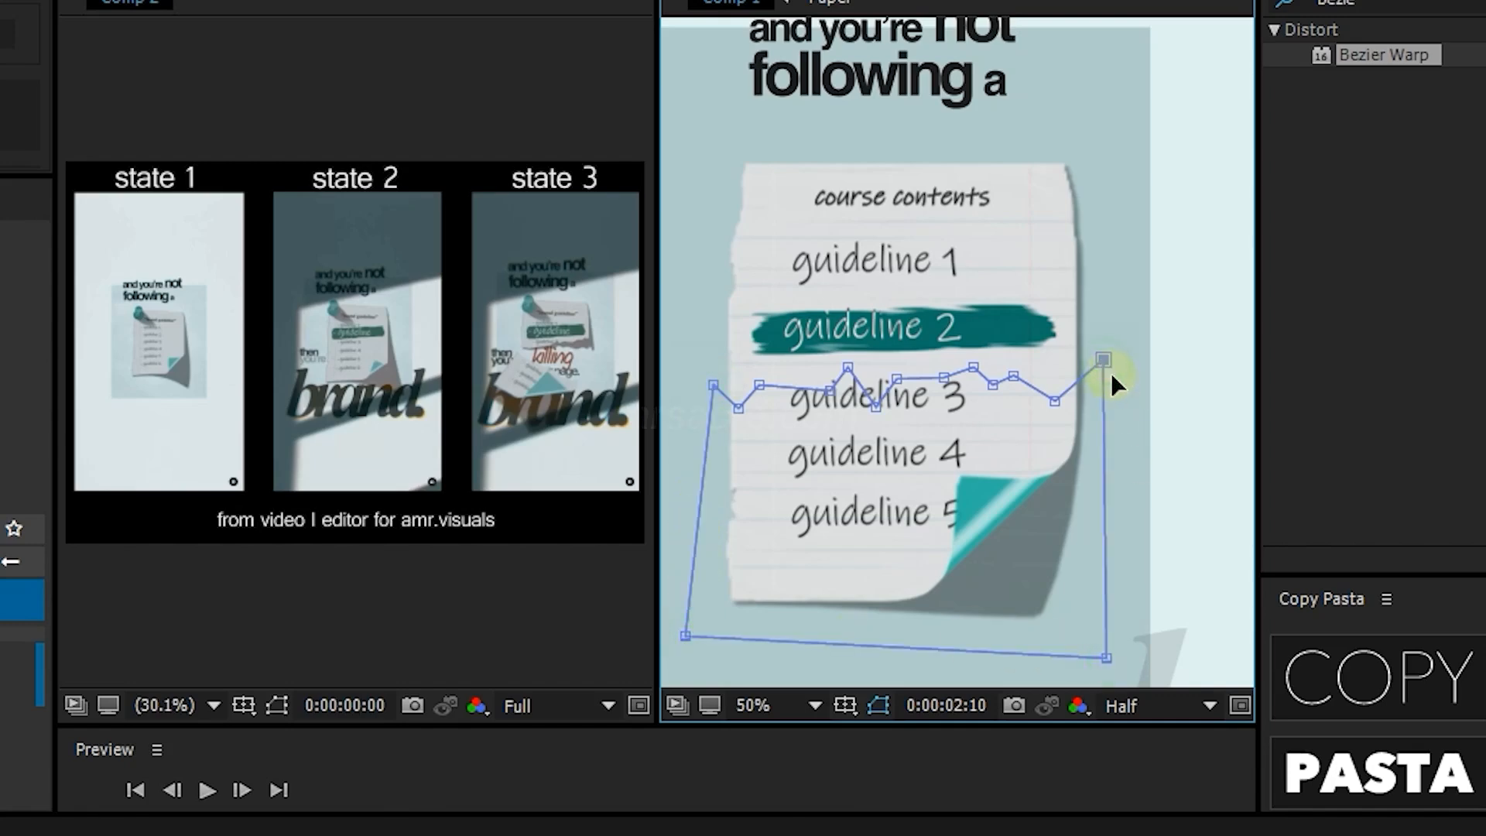
left_click(1103, 361)
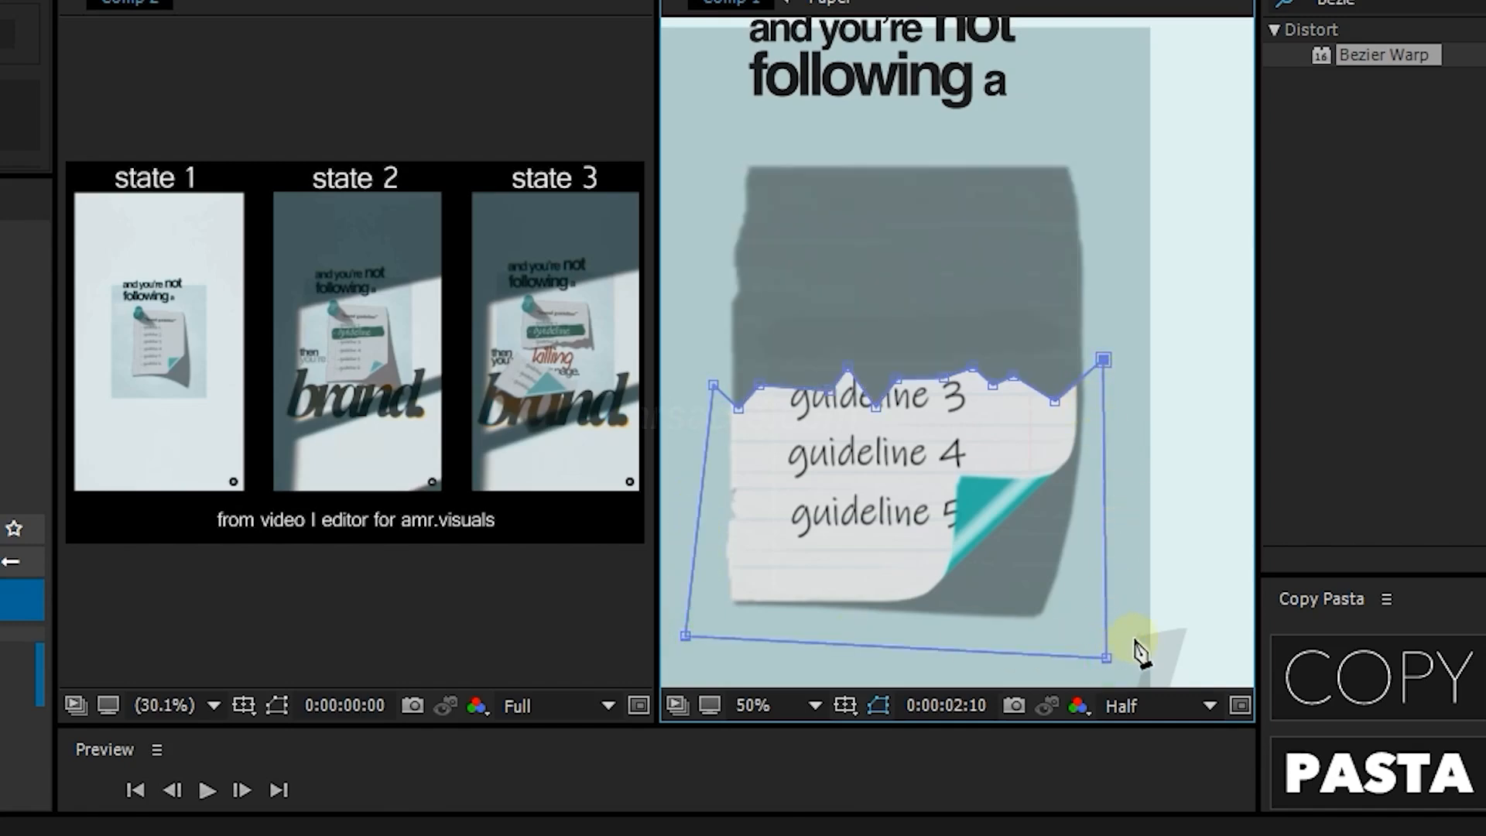
- Move the mask's two lower corner points above the paper so the mask encloses the upper half instead
key("v")
left_click_drag(1177, 607, 639, 684)
left_click_drag(685, 636, 714, 119)
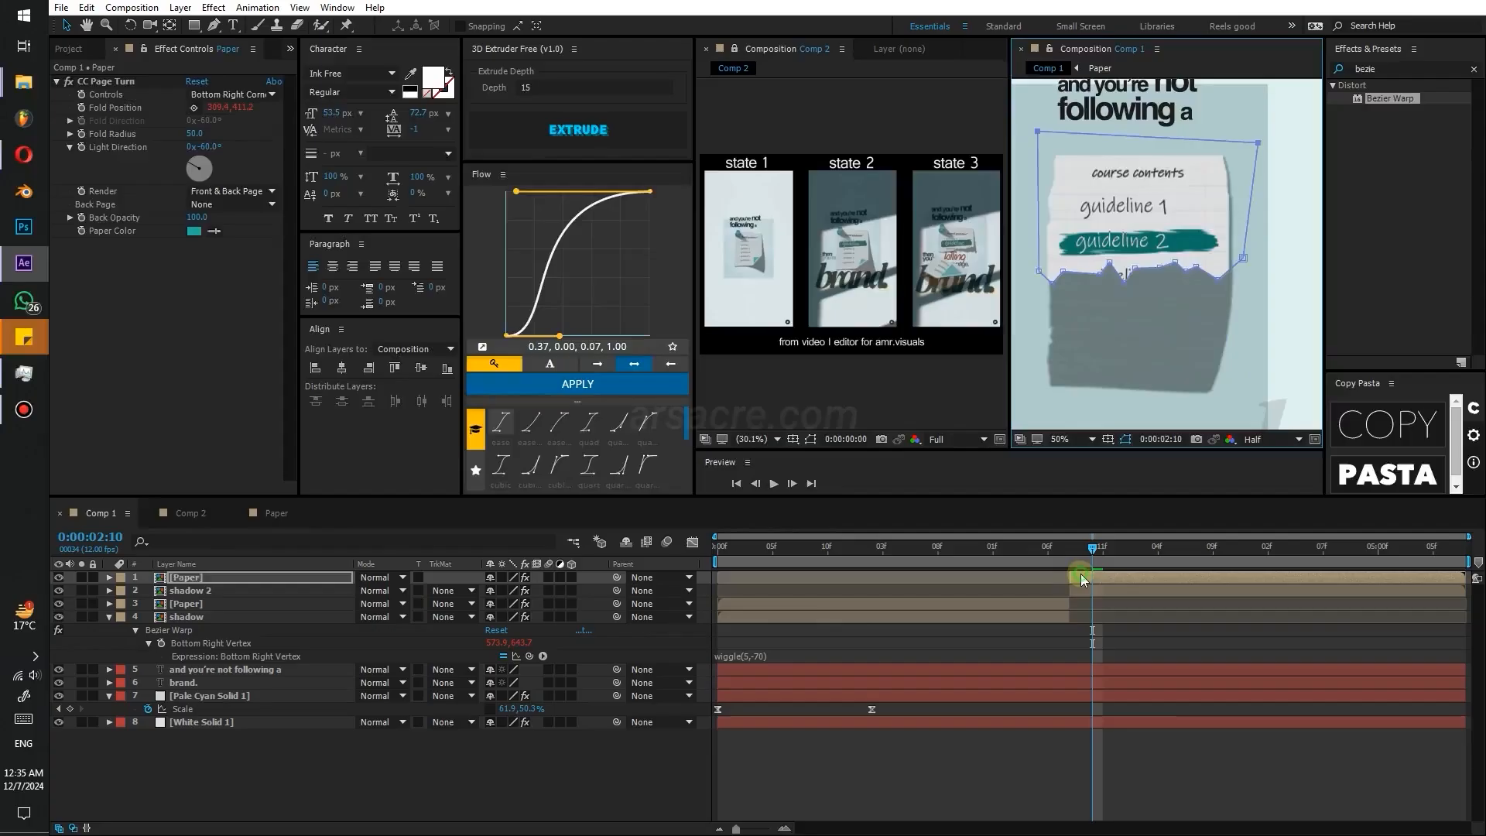
- Copy the torn-edge mask from the topmost Paper layer onto the shadow 2 layer
key("m")
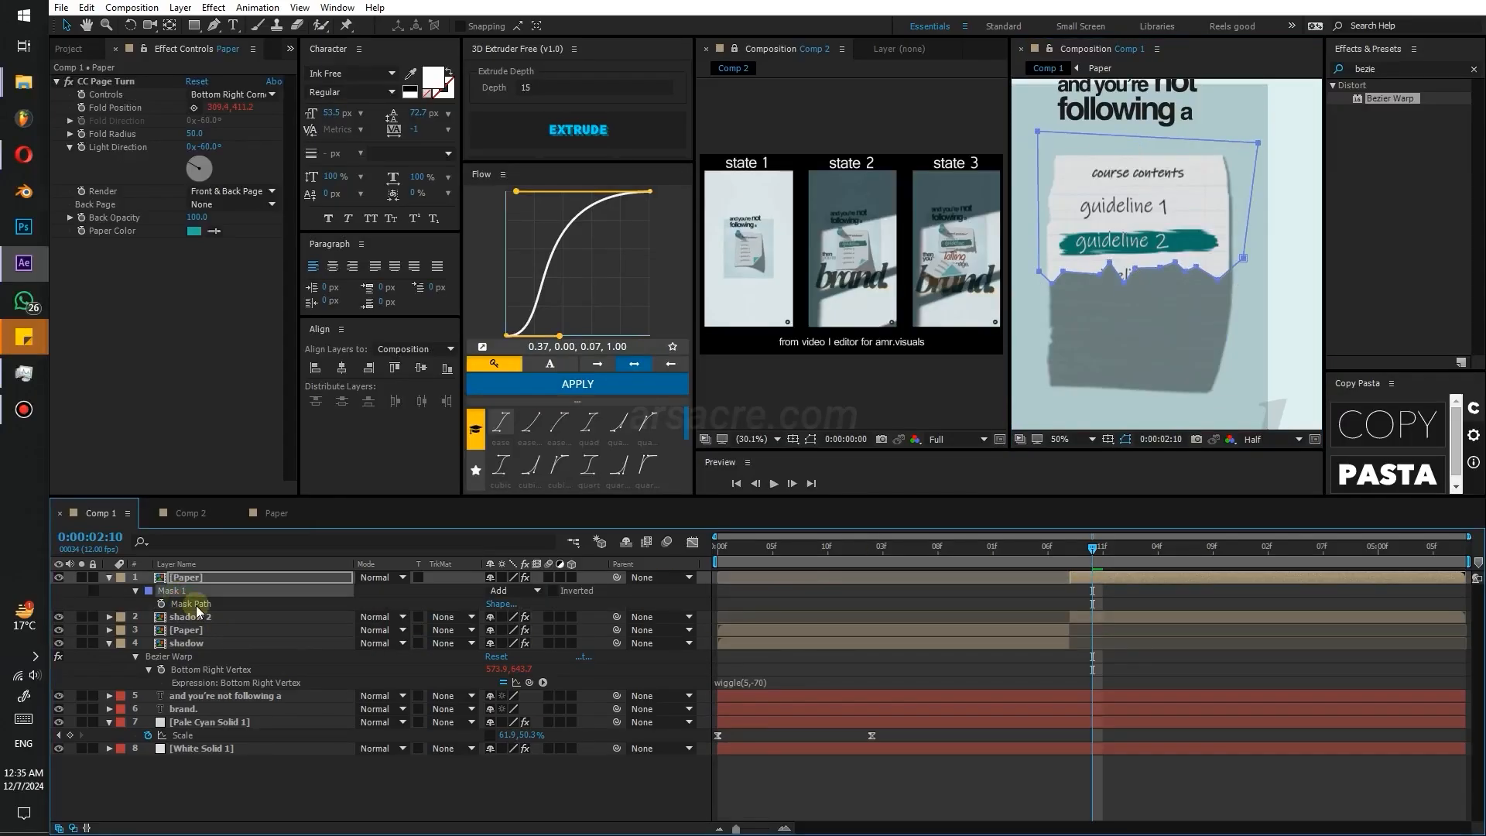
key("ctrl+c")
left_click(193, 616)
key("ctrl+v")
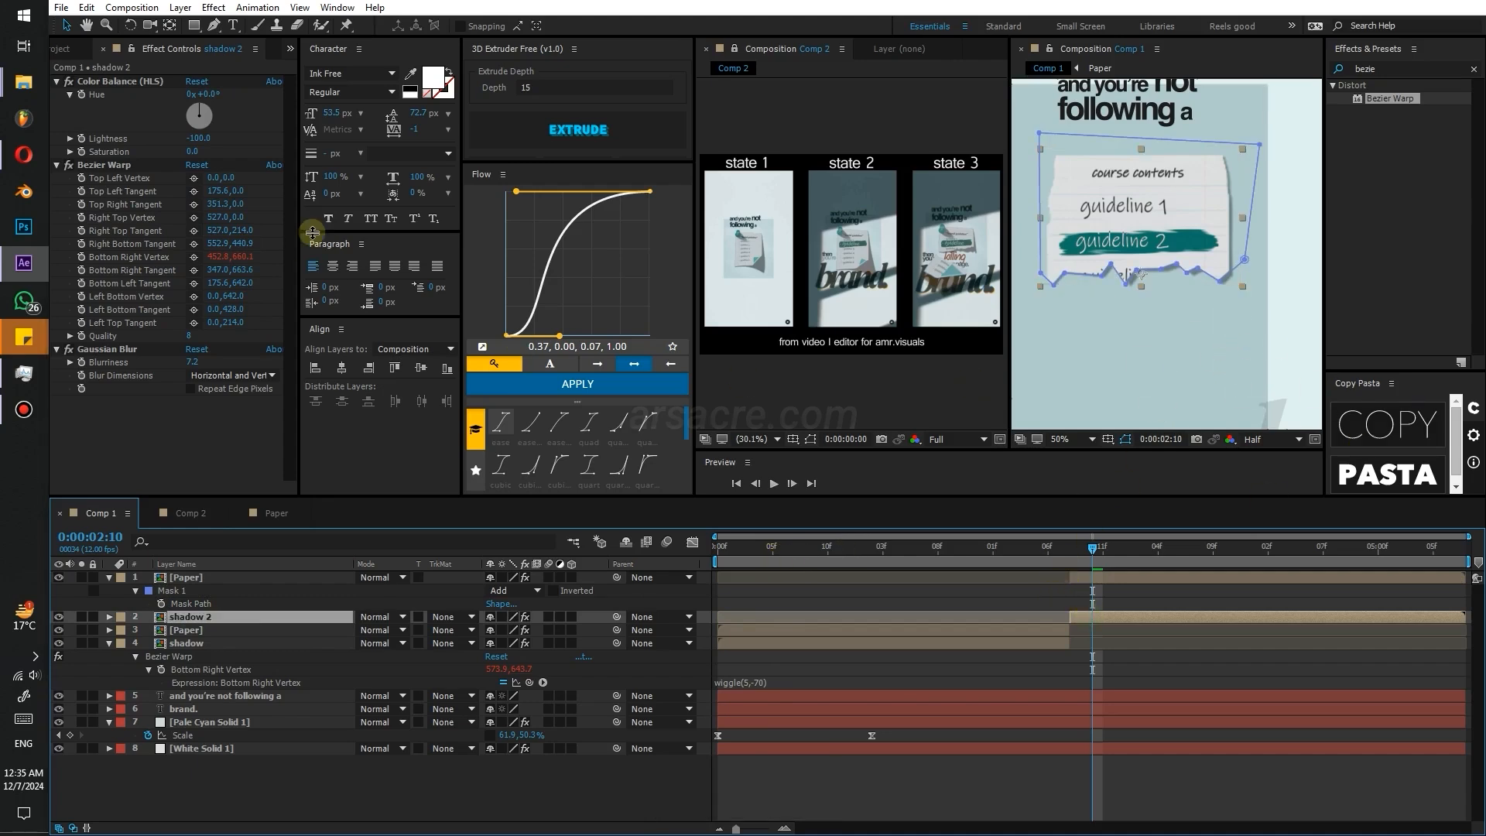
- Pull shadow 2's lower-right Bezier Warp handles outward, set the Gaussian Blur Blurriness to 6.9, and preview the result
left_click(108, 165)
left_click(1219, 305)
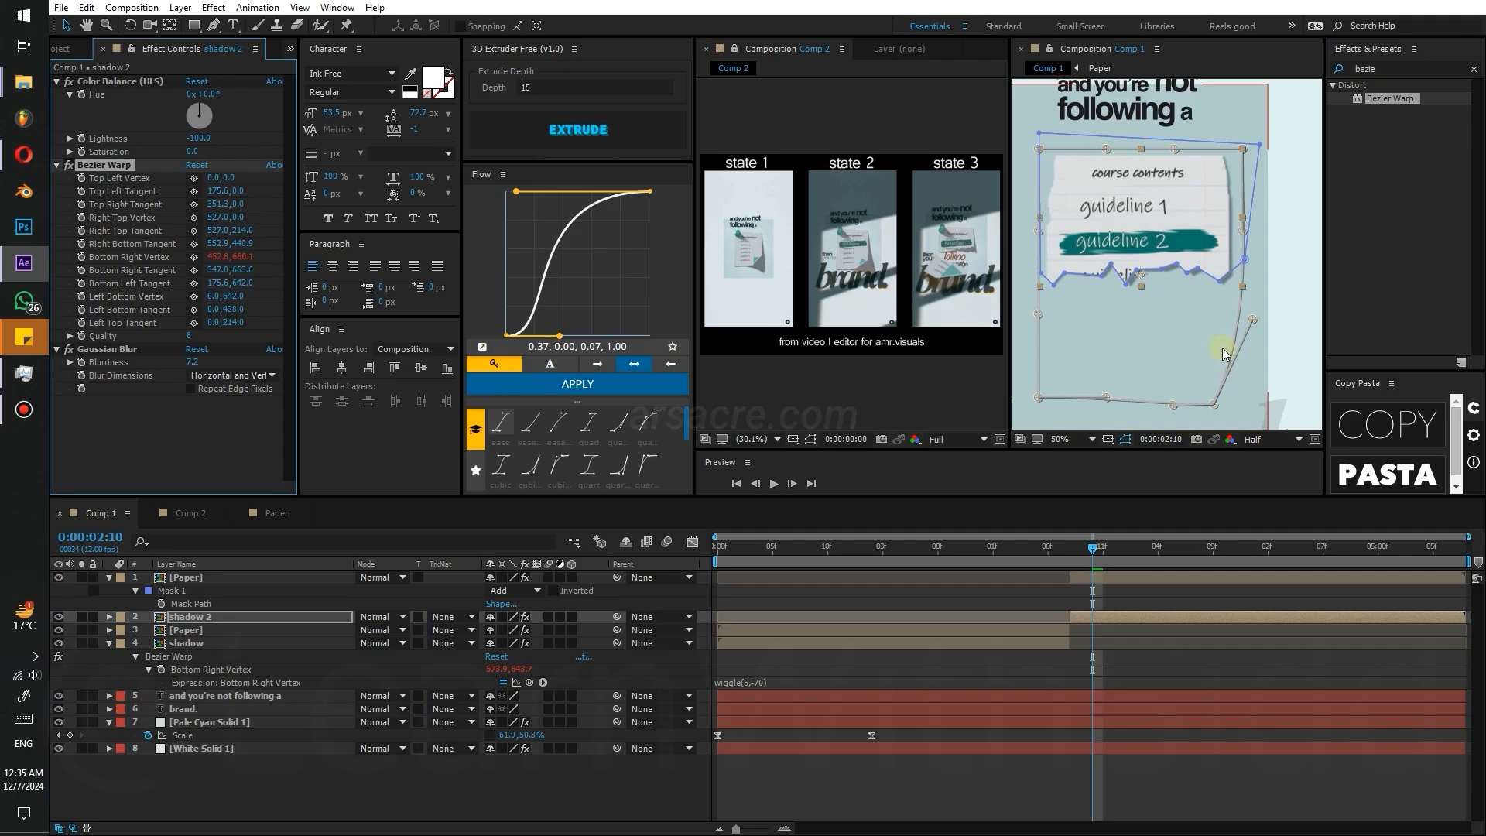
left_click_drag(1216, 402, 1172, 449)
left_click_drag(1260, 336, 1263, 355)
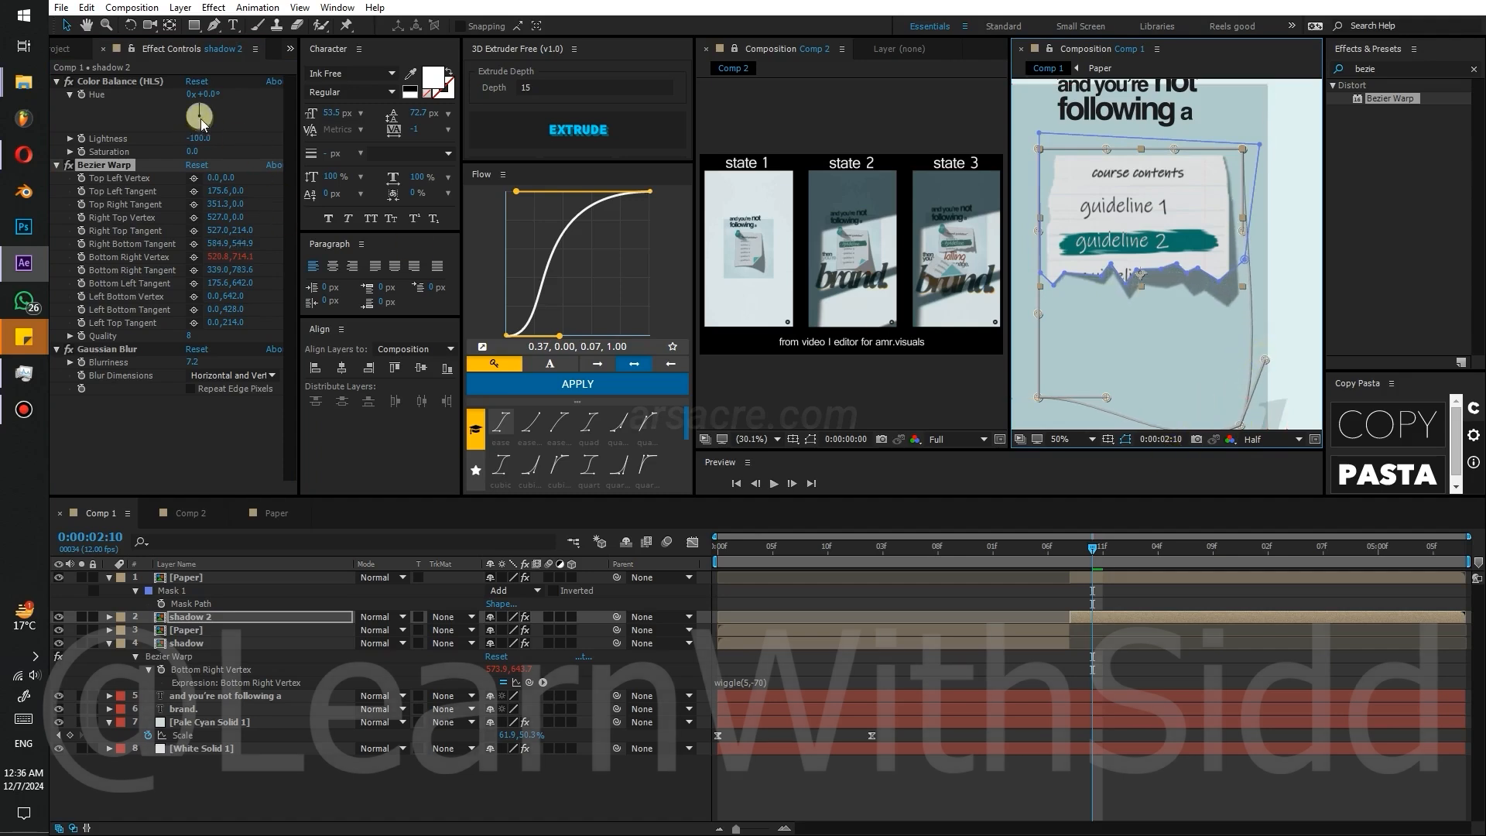
left_click_drag(193, 363, 207, 365)
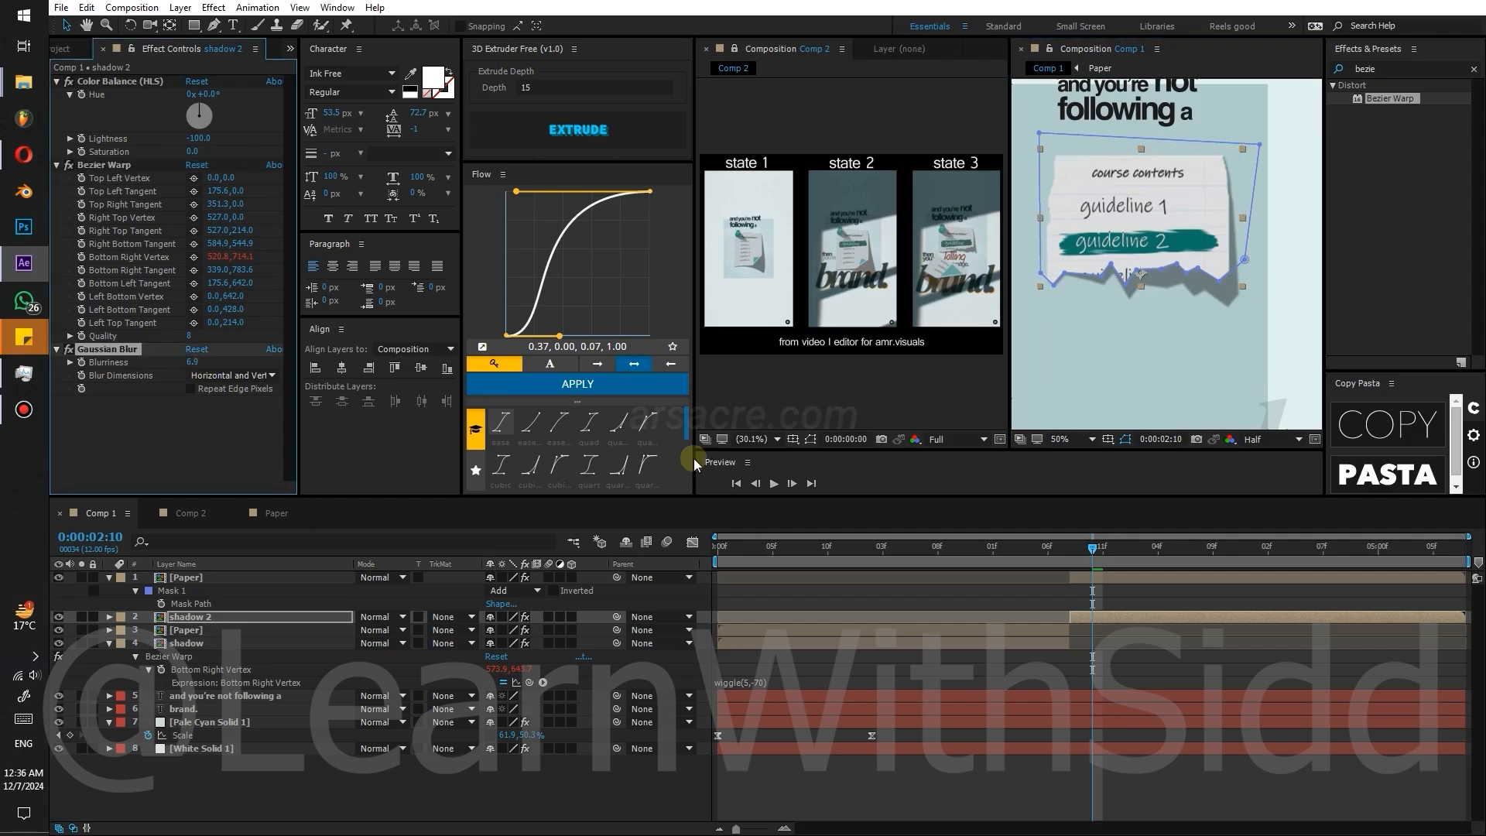
key("space")
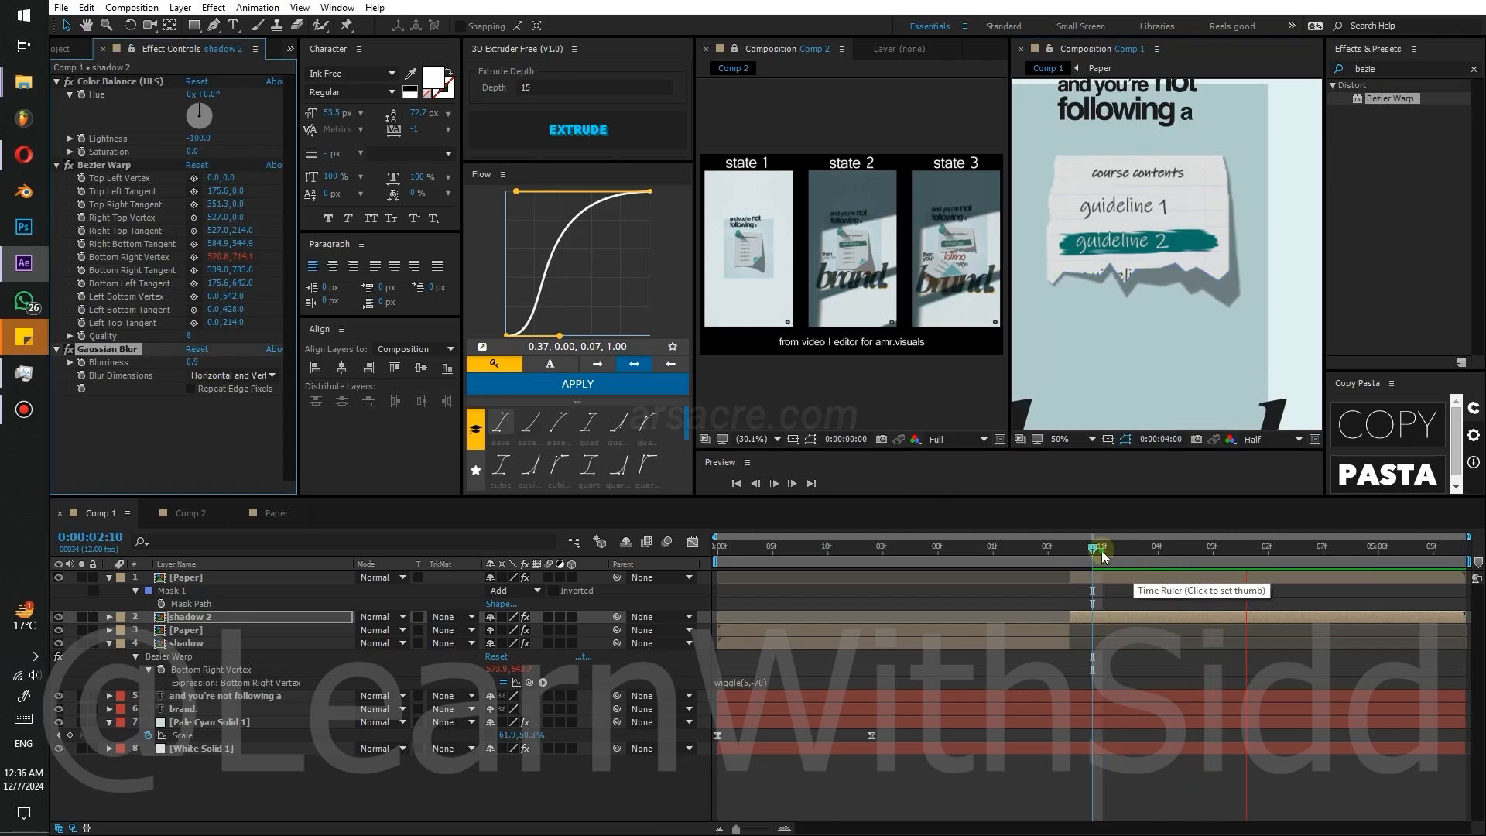
left_click(104, 165)
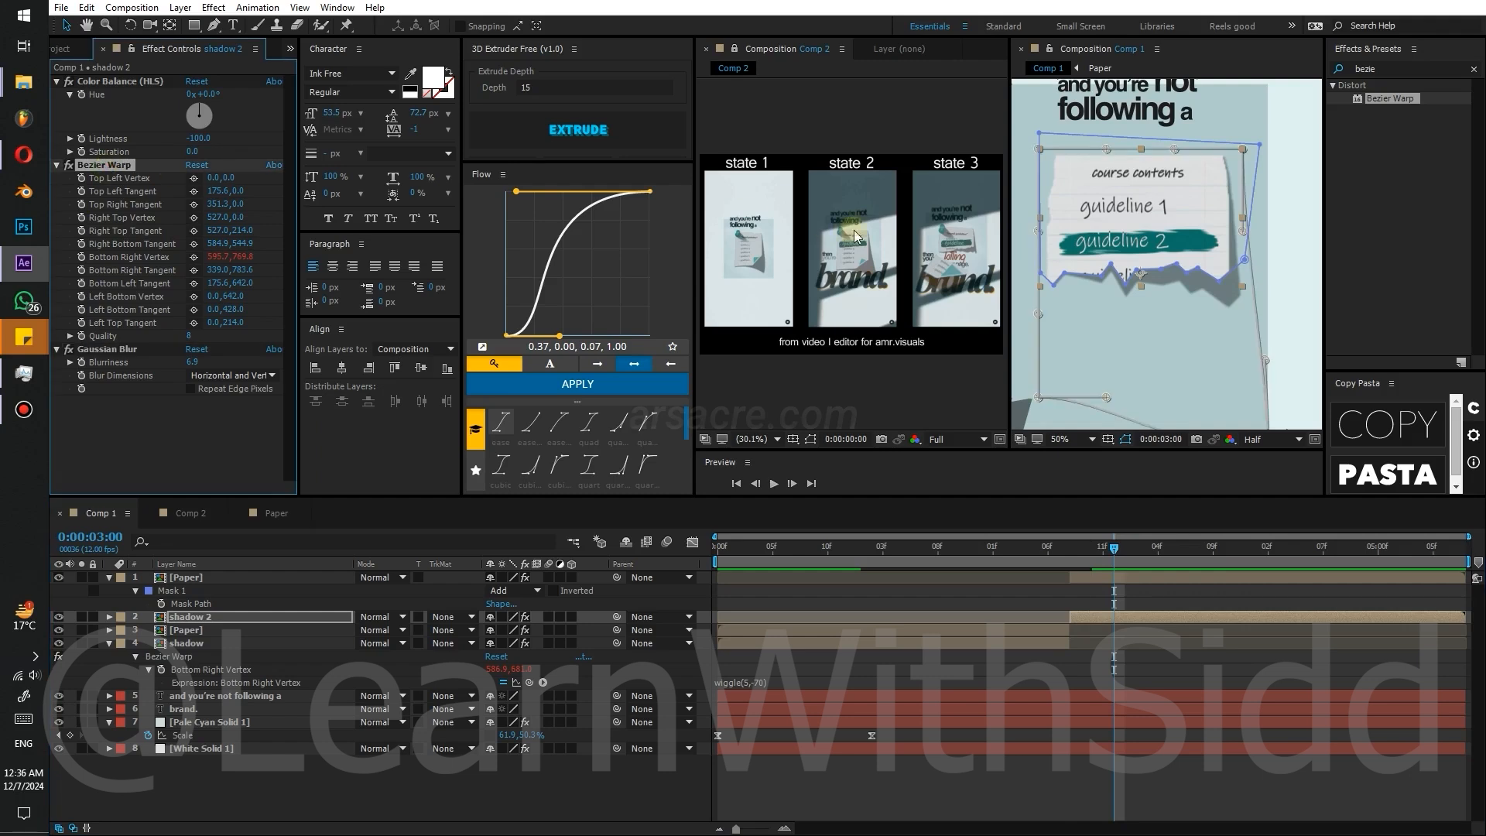
left_click_drag(1242, 230, 1232, 231)
key("ctrl+z")
left_click_drag(1261, 359, 1236, 349)
key("ctrl+z")
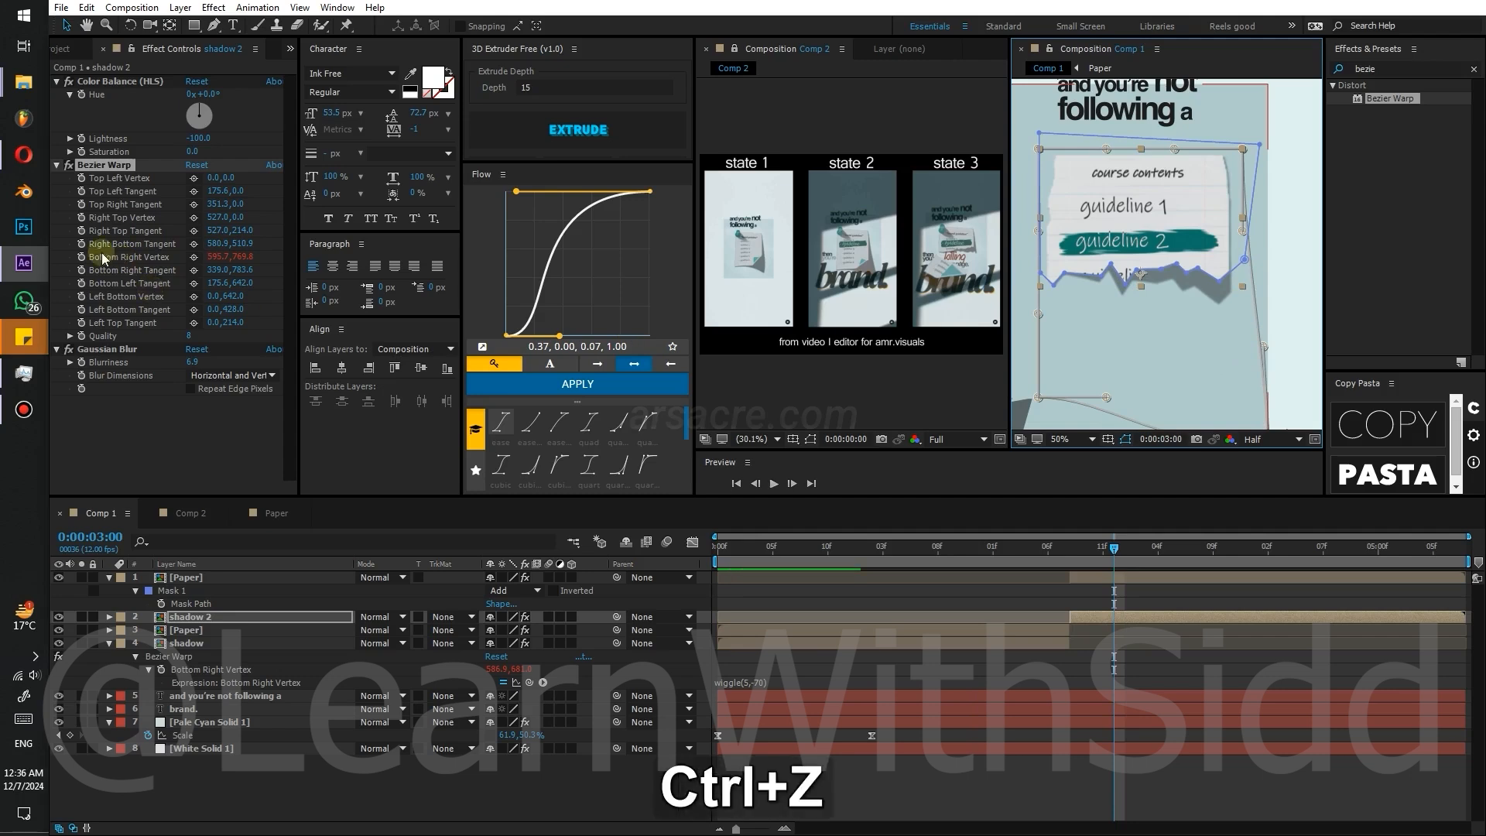
- Add the expression wiggle(5,20) to shadow 2's Bezier Warp Right Bottom Tangent and check the motion
left_click(81, 244, "alt")
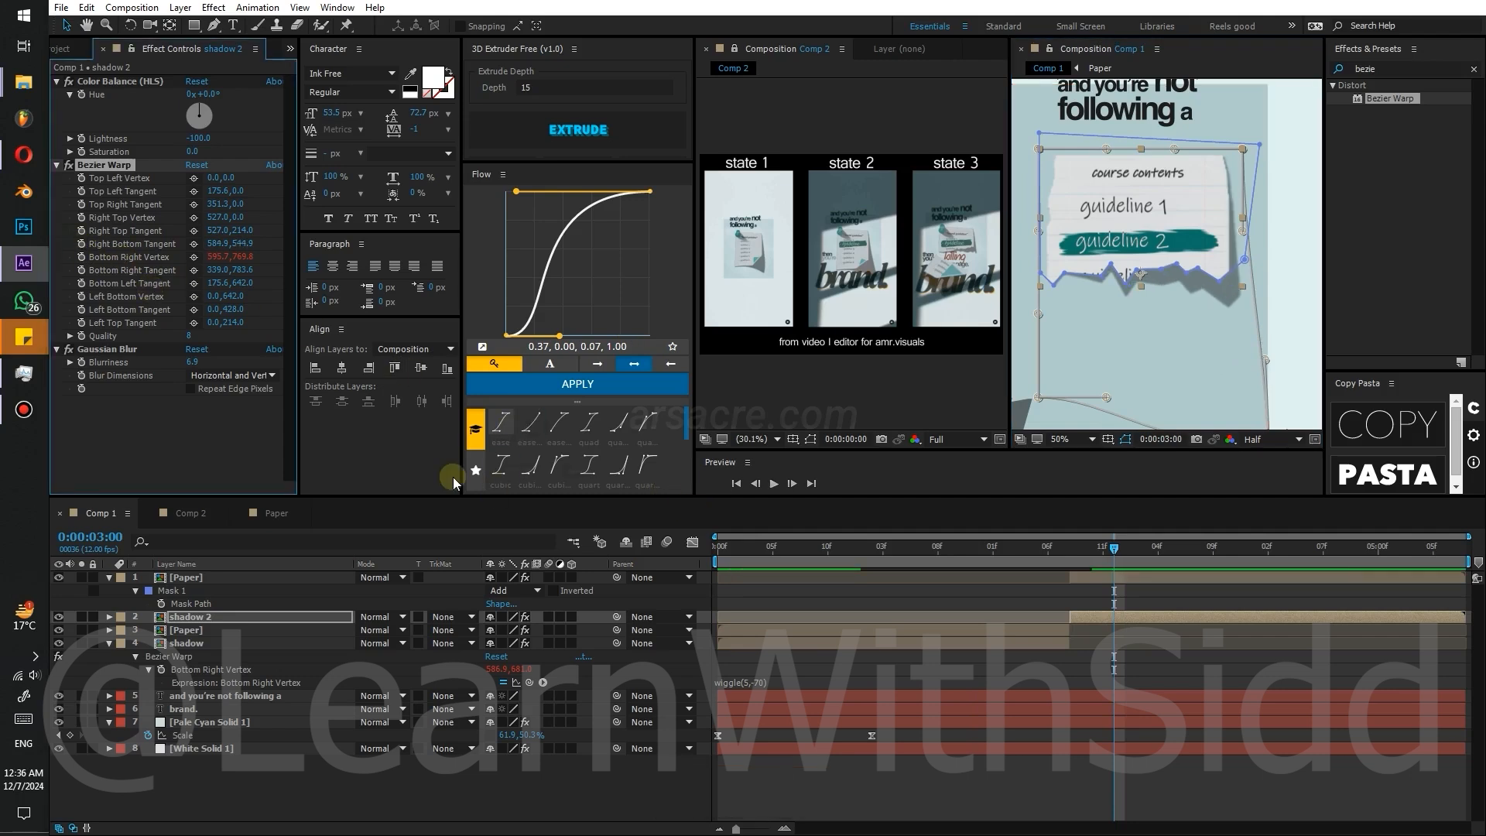
left_click(81, 243, "alt")
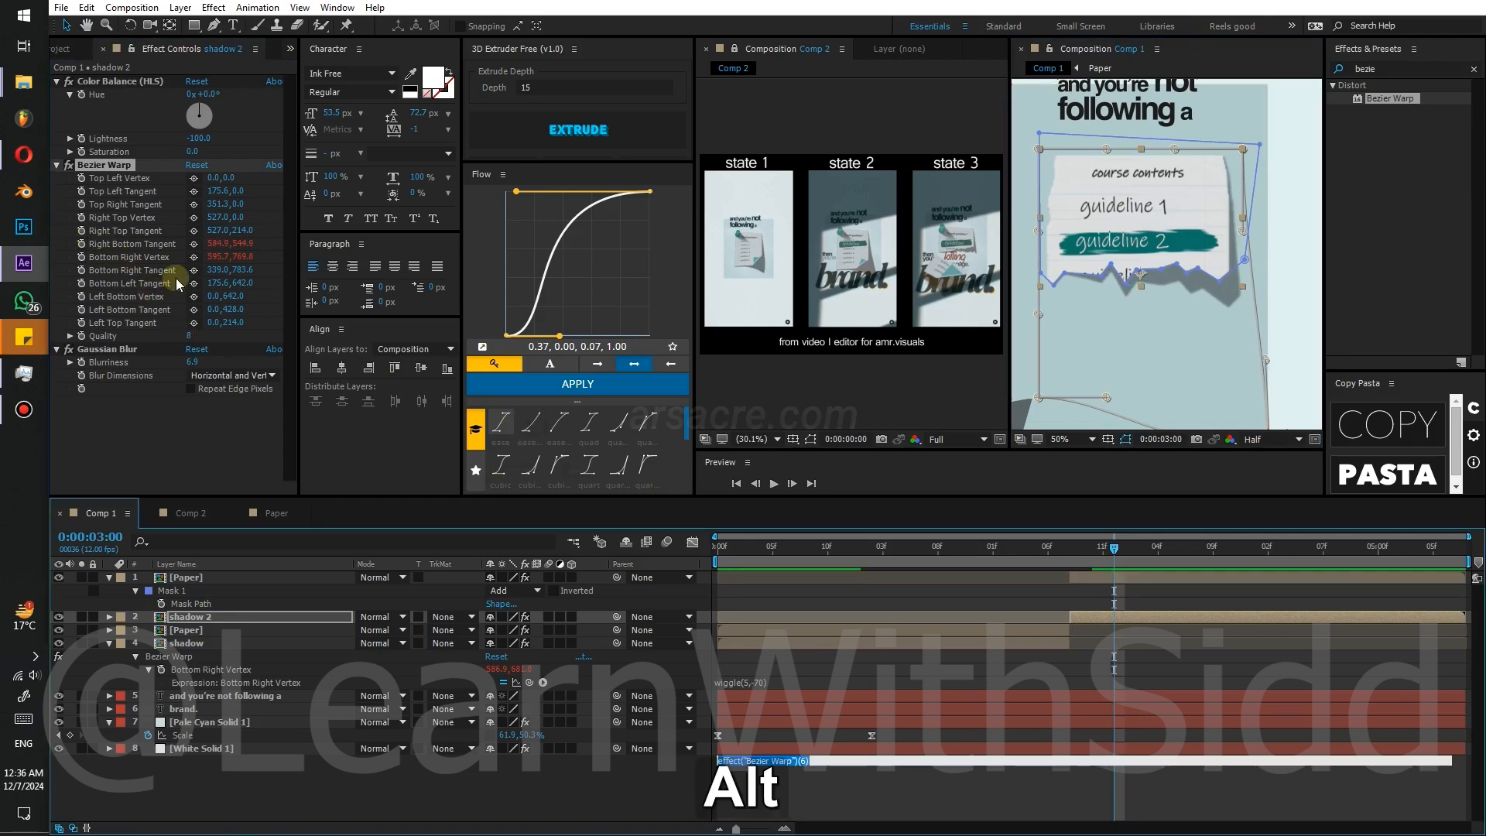
type("wiggle()")
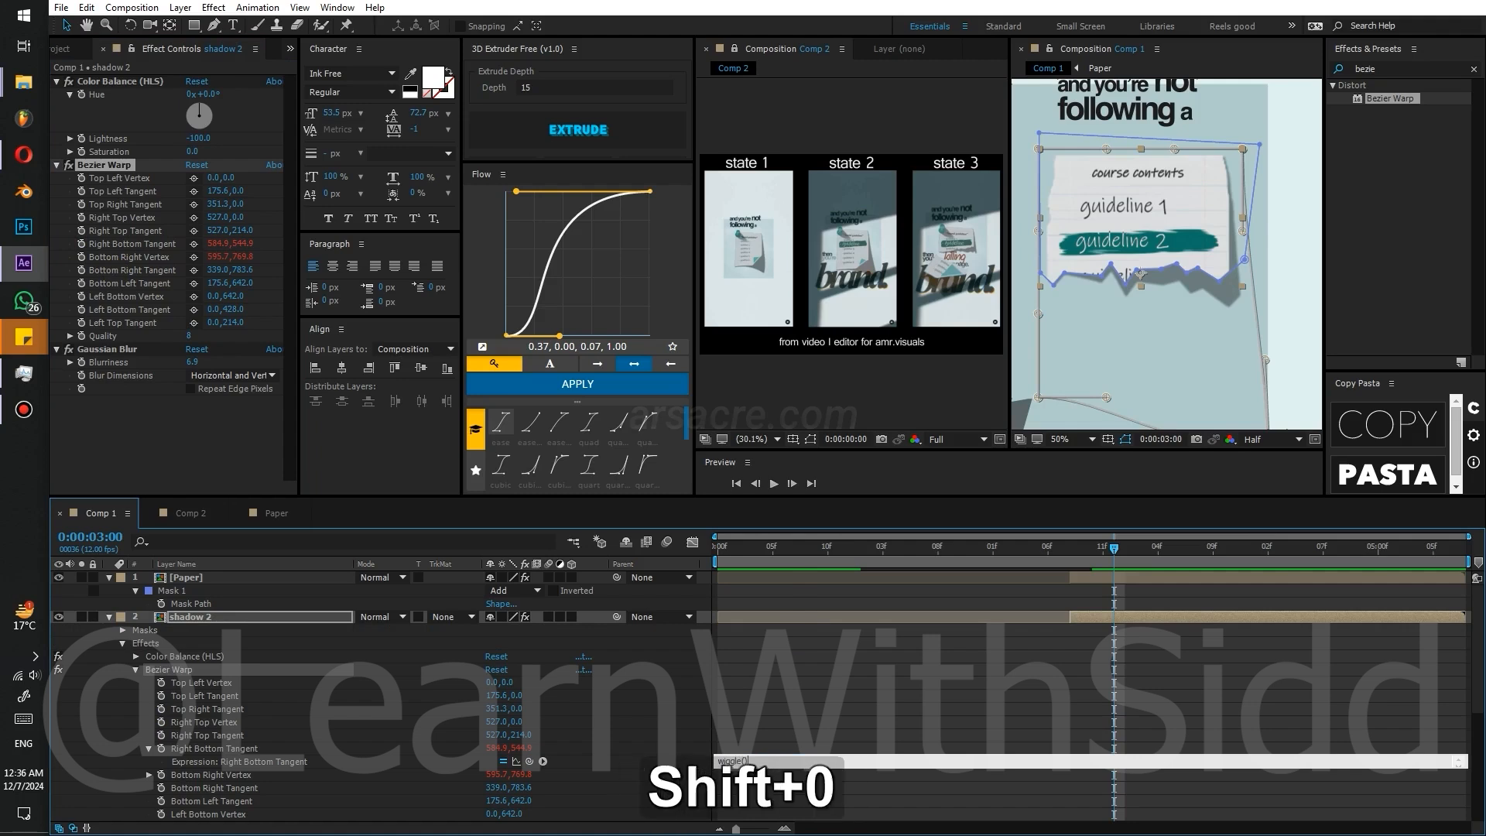
type("5,")
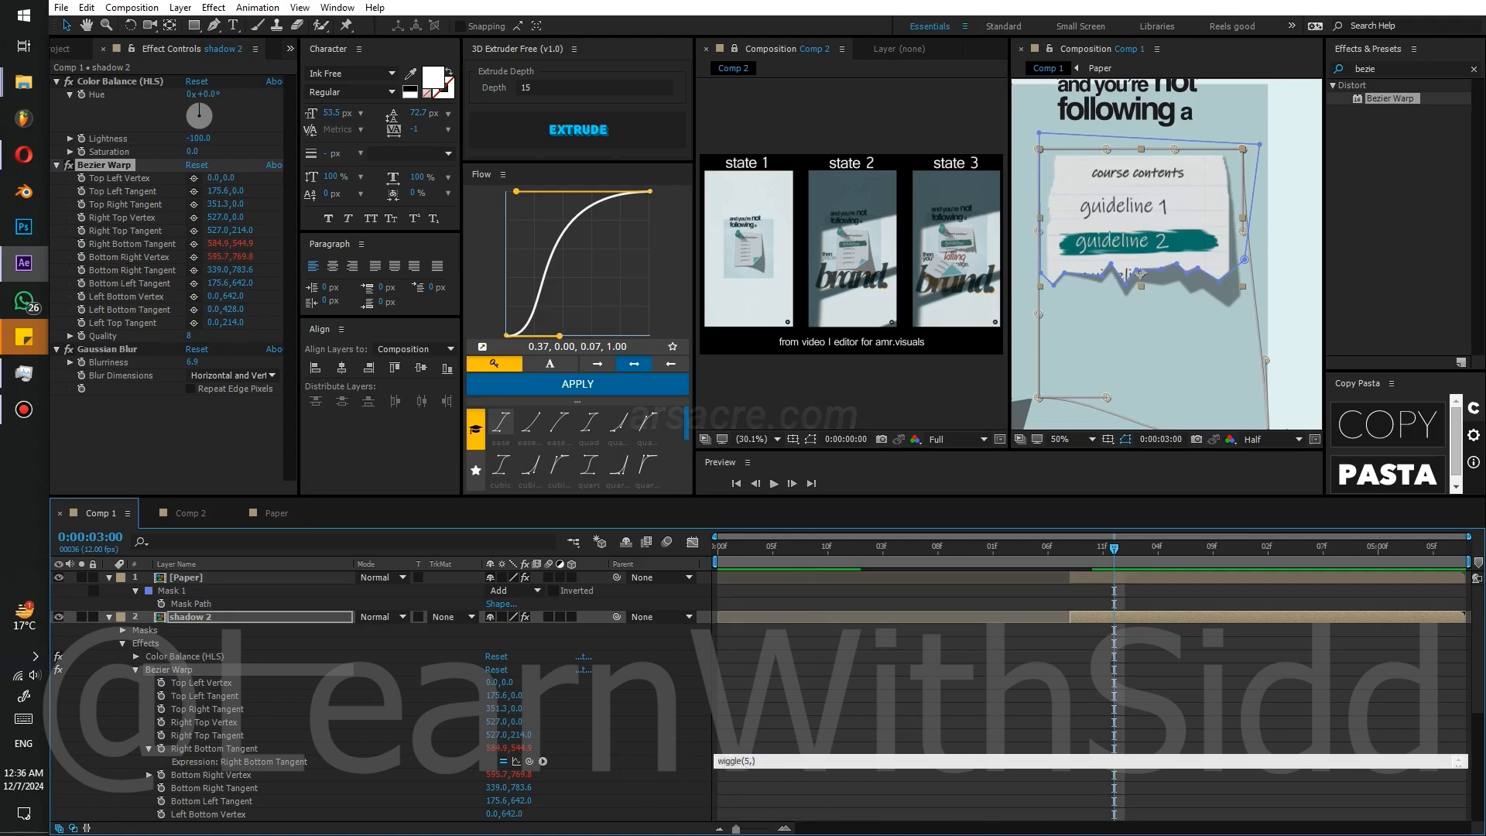
type("20")
left_click(1115, 549)
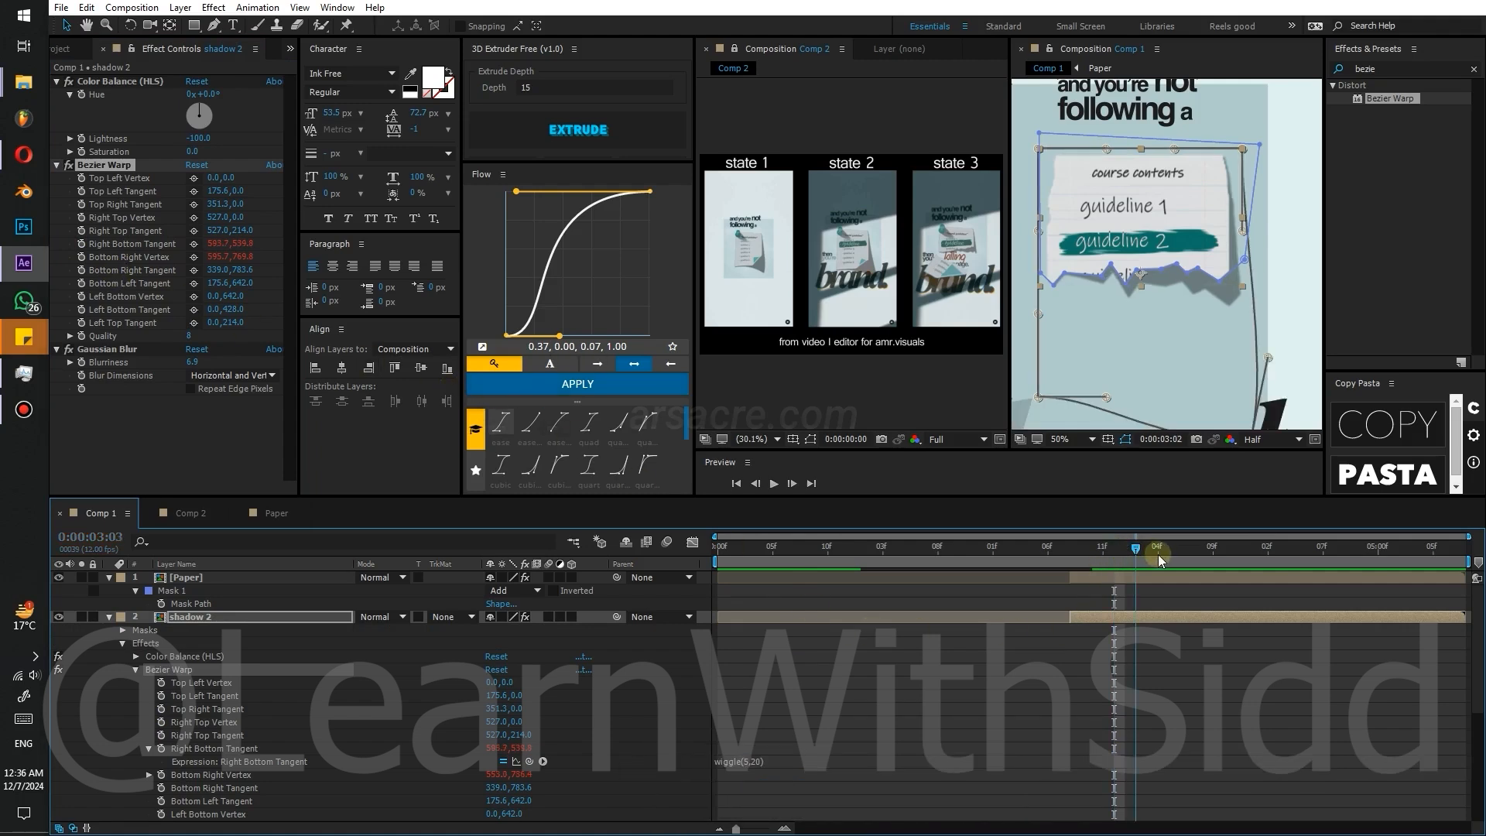
- Change the Right Bottom Tangent expression to wiggle(5,-70) and preview the torn paper's shadow
left_click(750, 761)
left_click(756, 760)
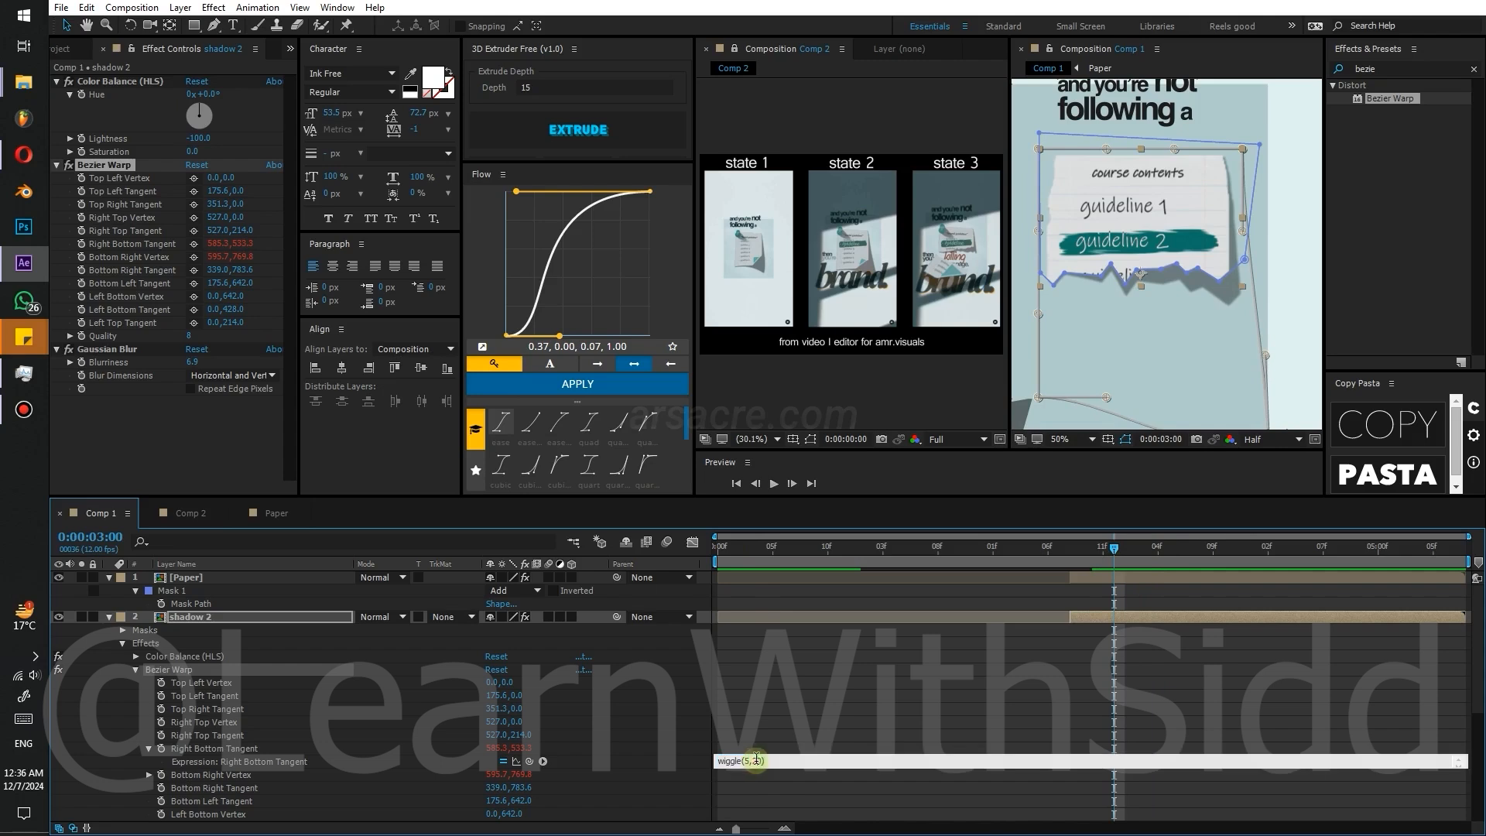
type("-7")
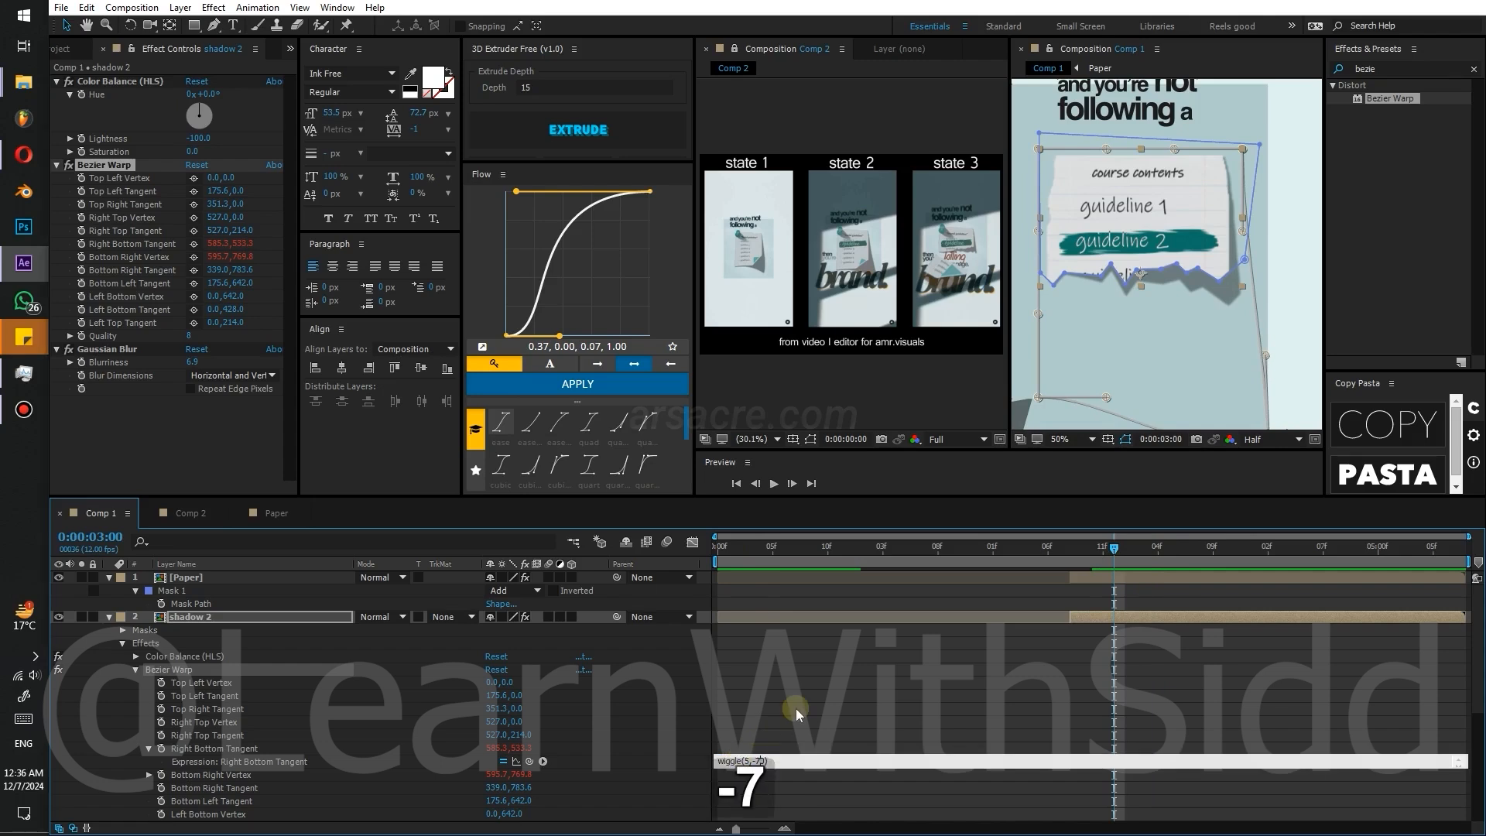
left_click(891, 689)
key("space")
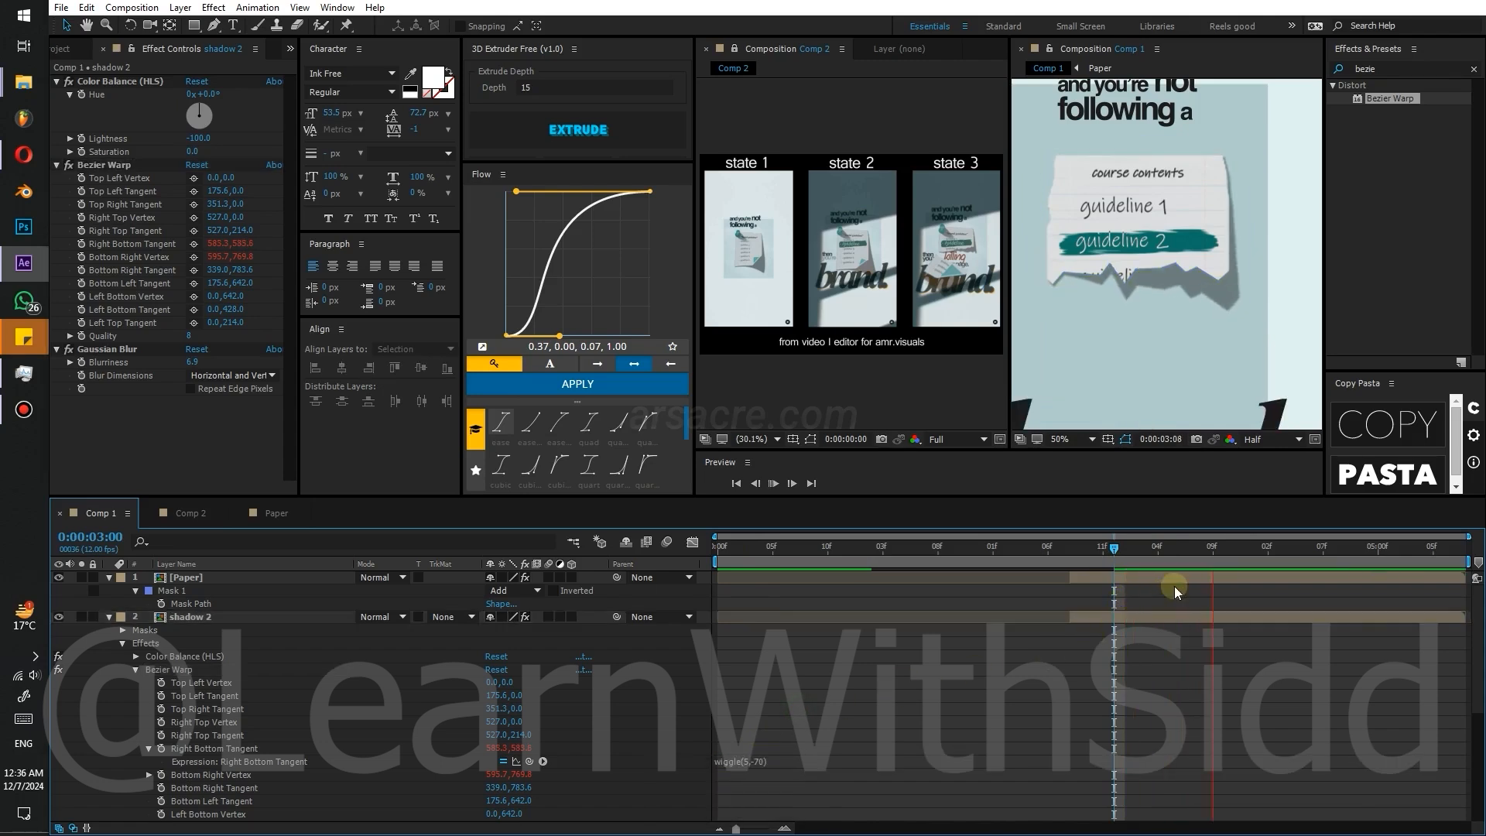
- Move the CC Page Turn fold point of the topmost Paper layer up near the paper's upper edge, above the tear
left_click(1033, 550)
left_click(61, 579)
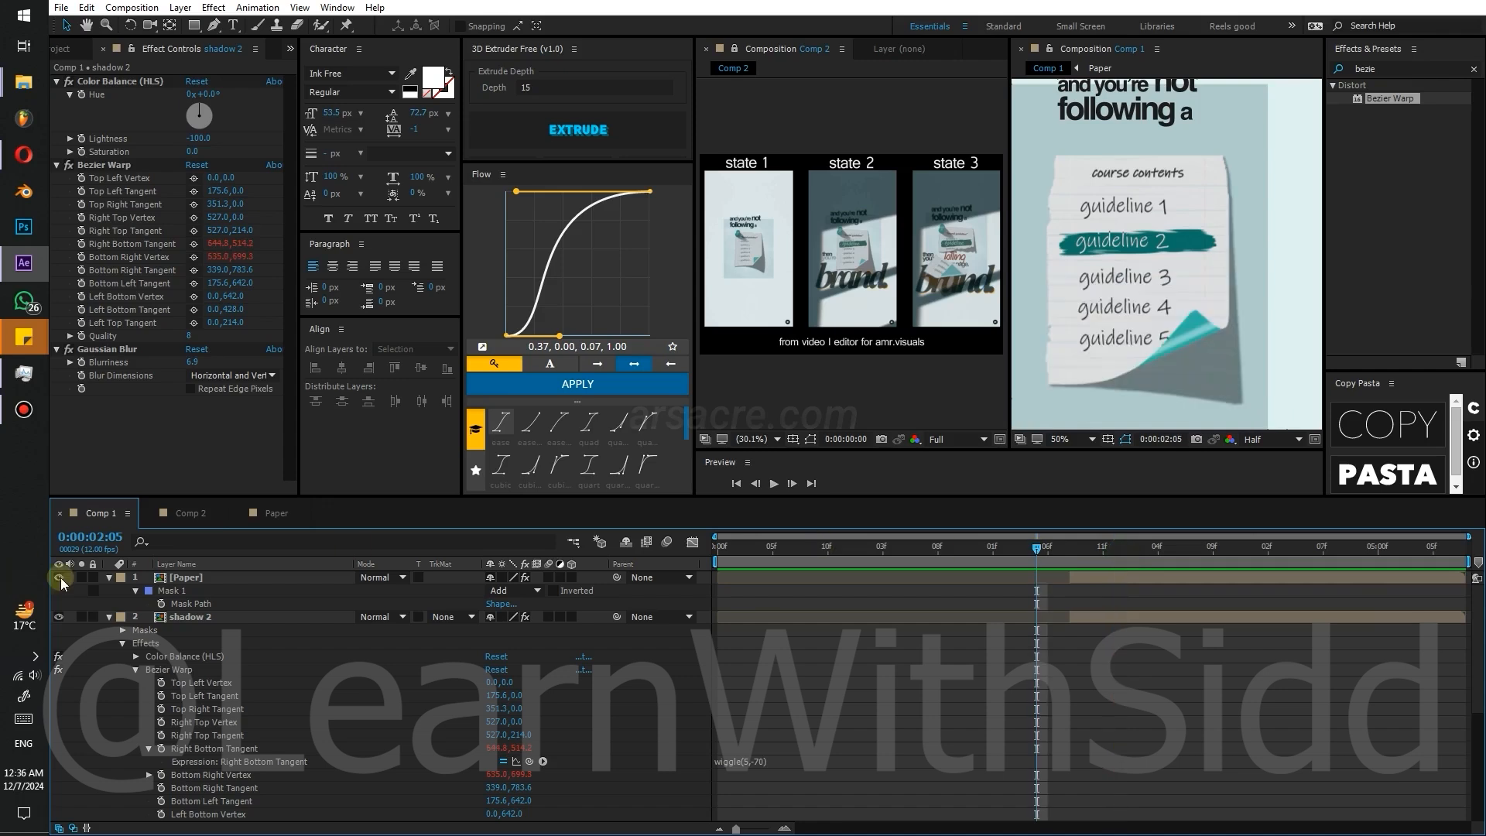
left_click(109, 617)
left_click(186, 577)
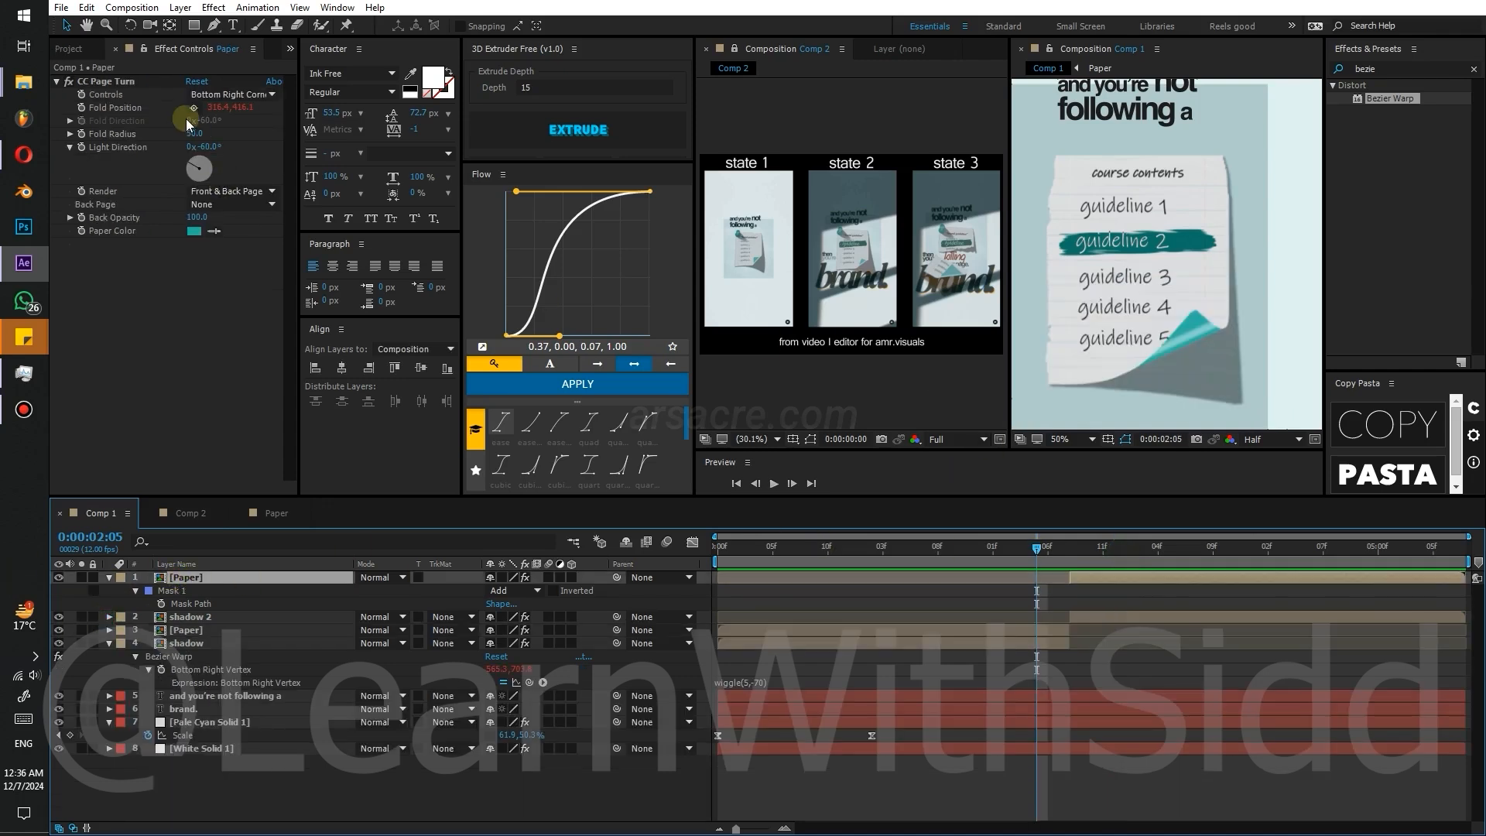
left_click(108, 81)
left_click_drag(1081, 551, 1114, 556)
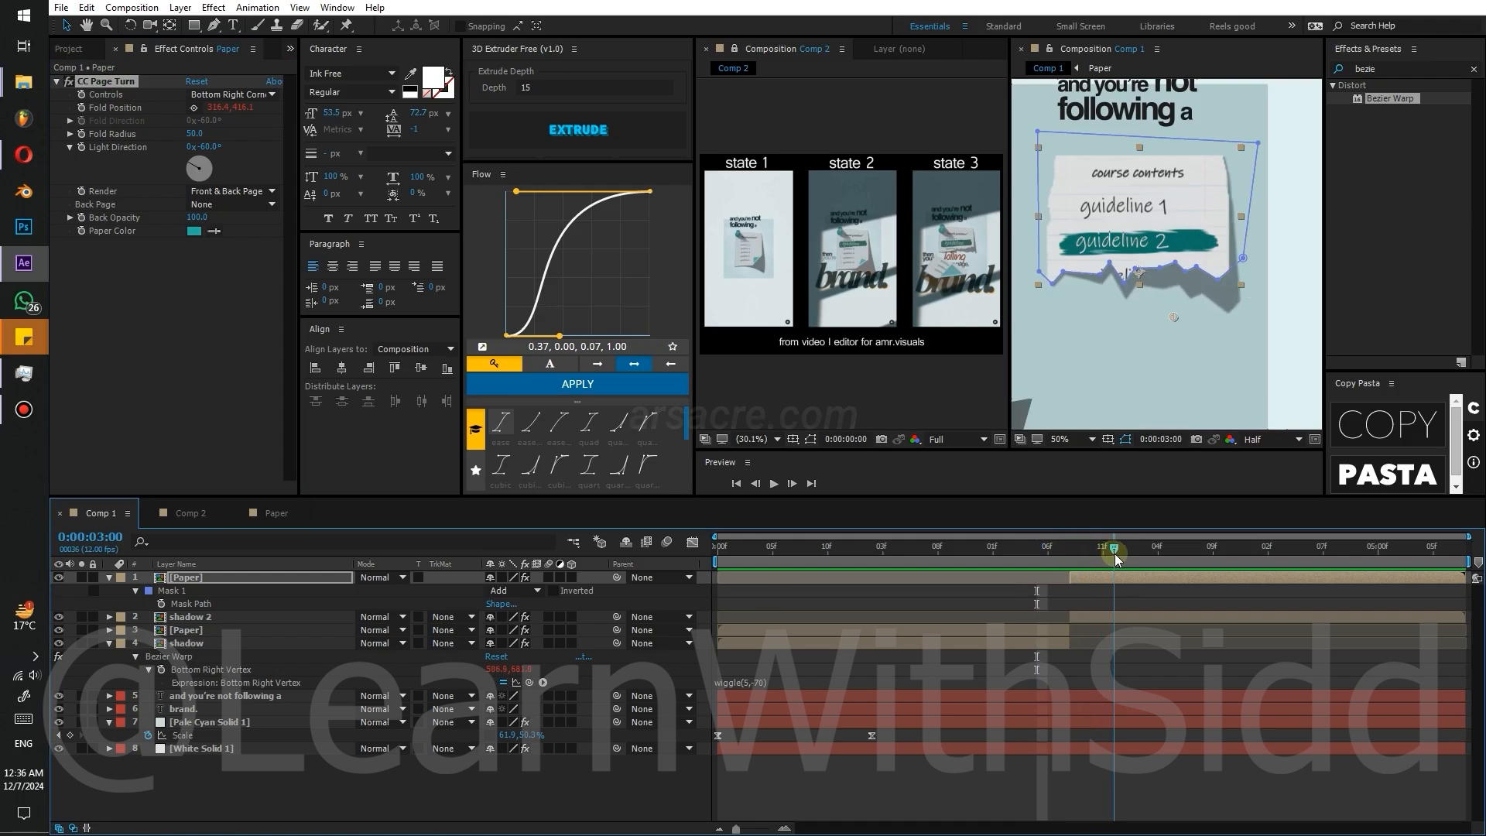
left_click_drag(1173, 317, 1176, 229)
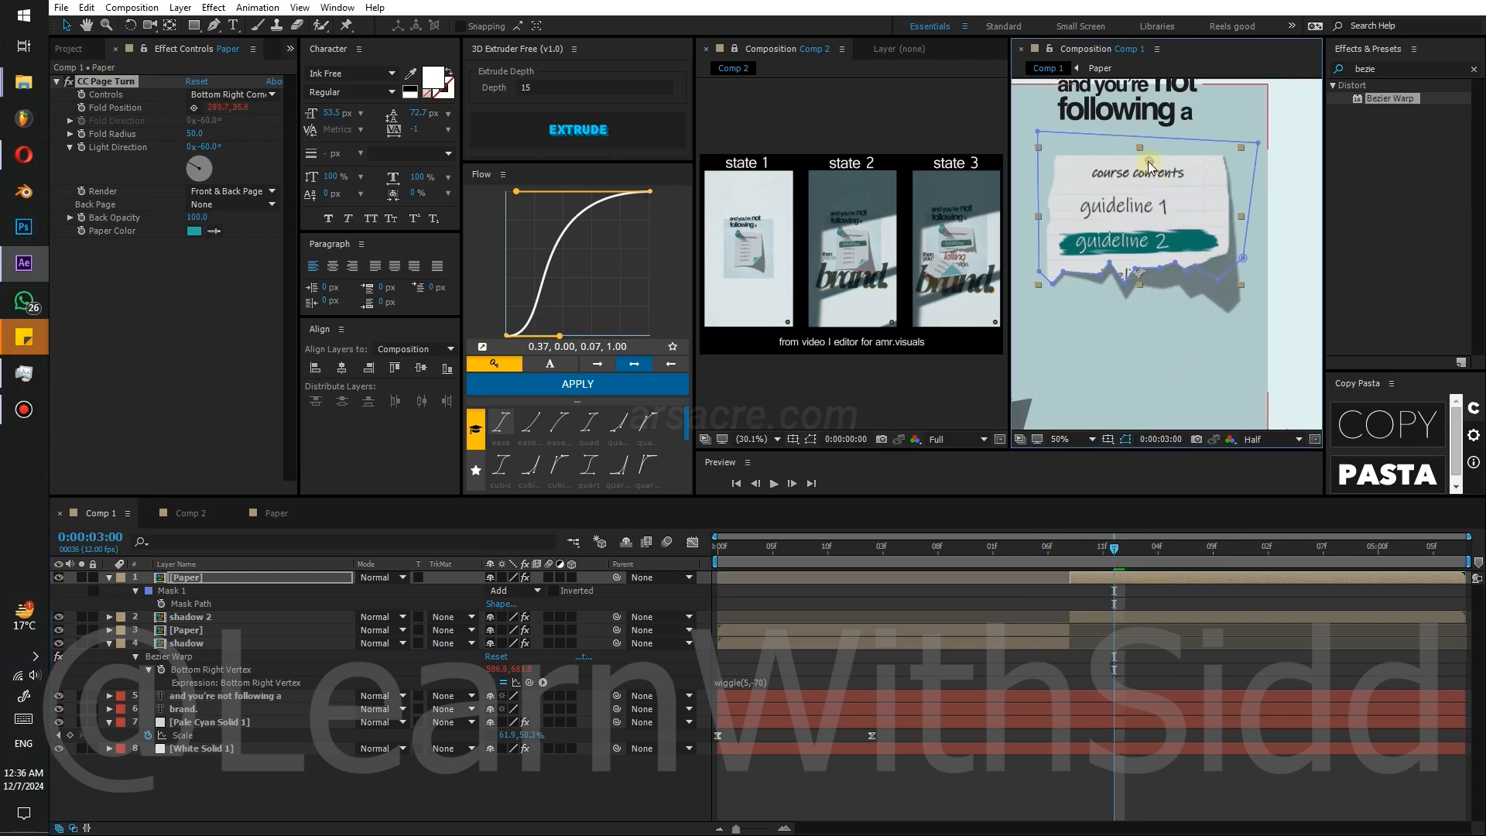
left_click_drag(1125, 159, 1120, 174)
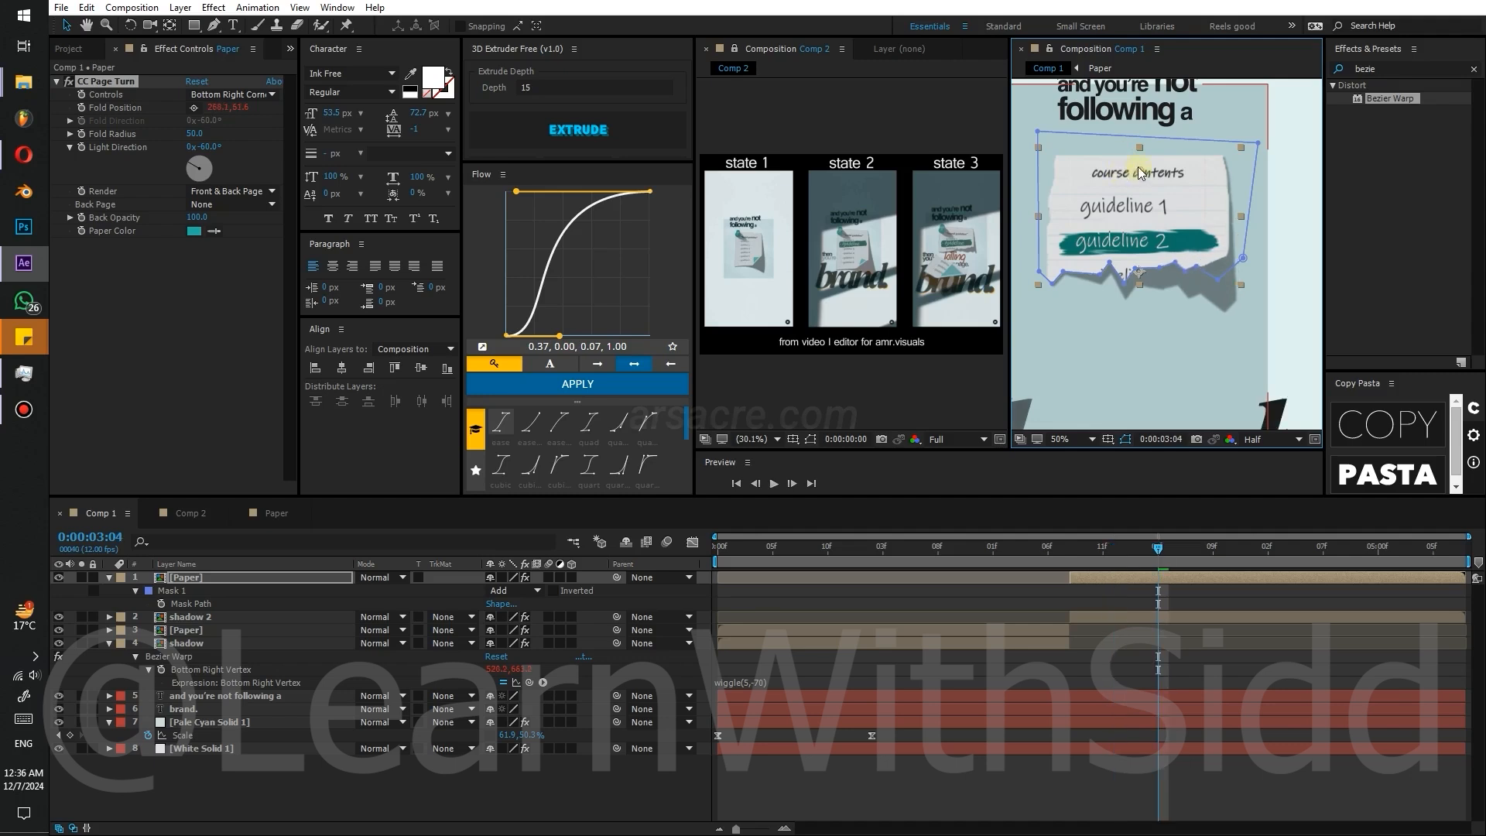
left_click_drag(1137, 166, 1133, 164)
- Preview the torn paper and its shadow, including playback from 0:00:02:03 with the whole composition fitted in view
key("space")
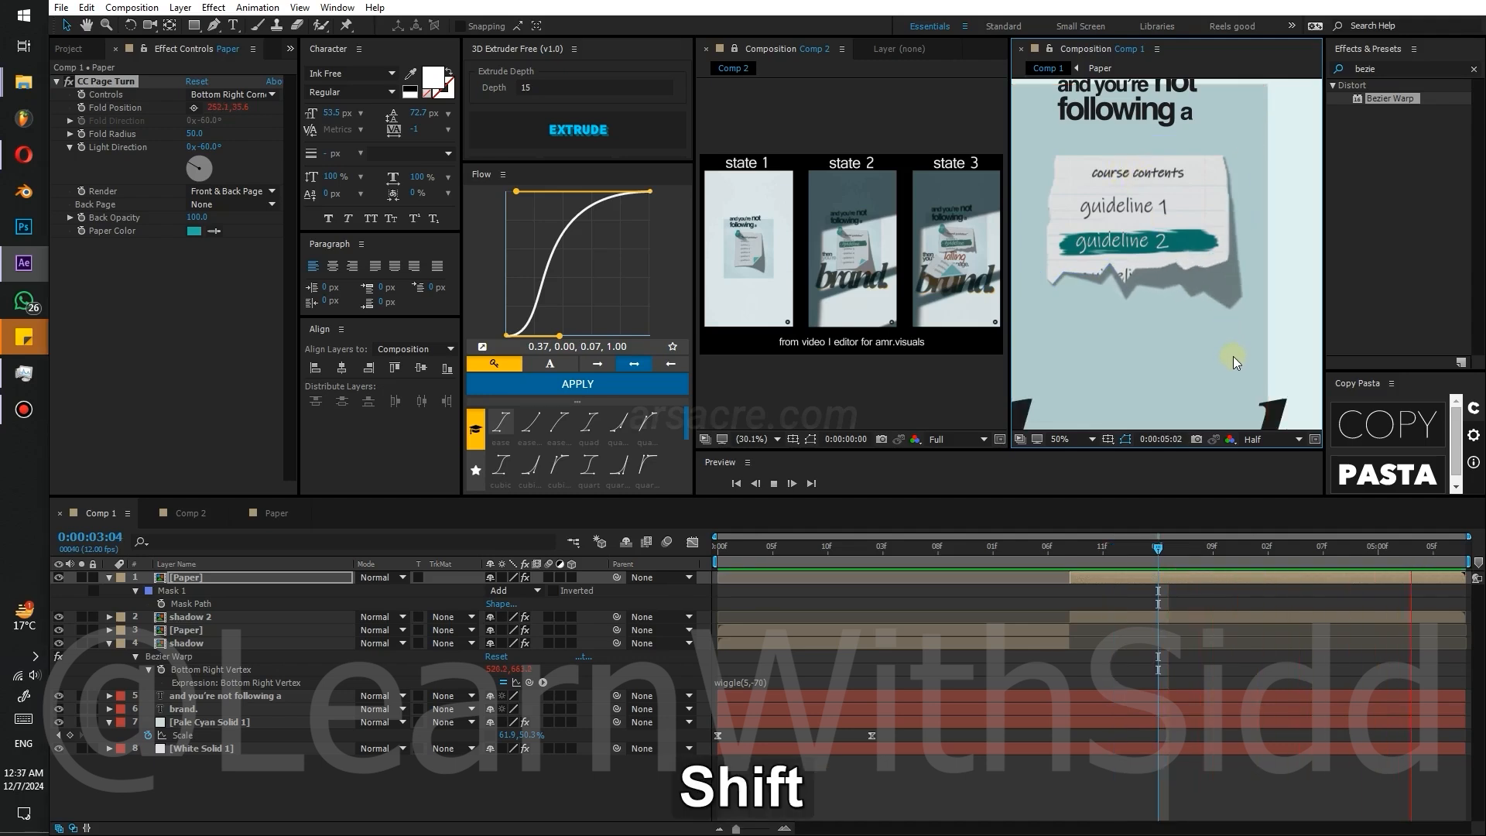
key("shift+slash")
left_click(1015, 557)
key("space")
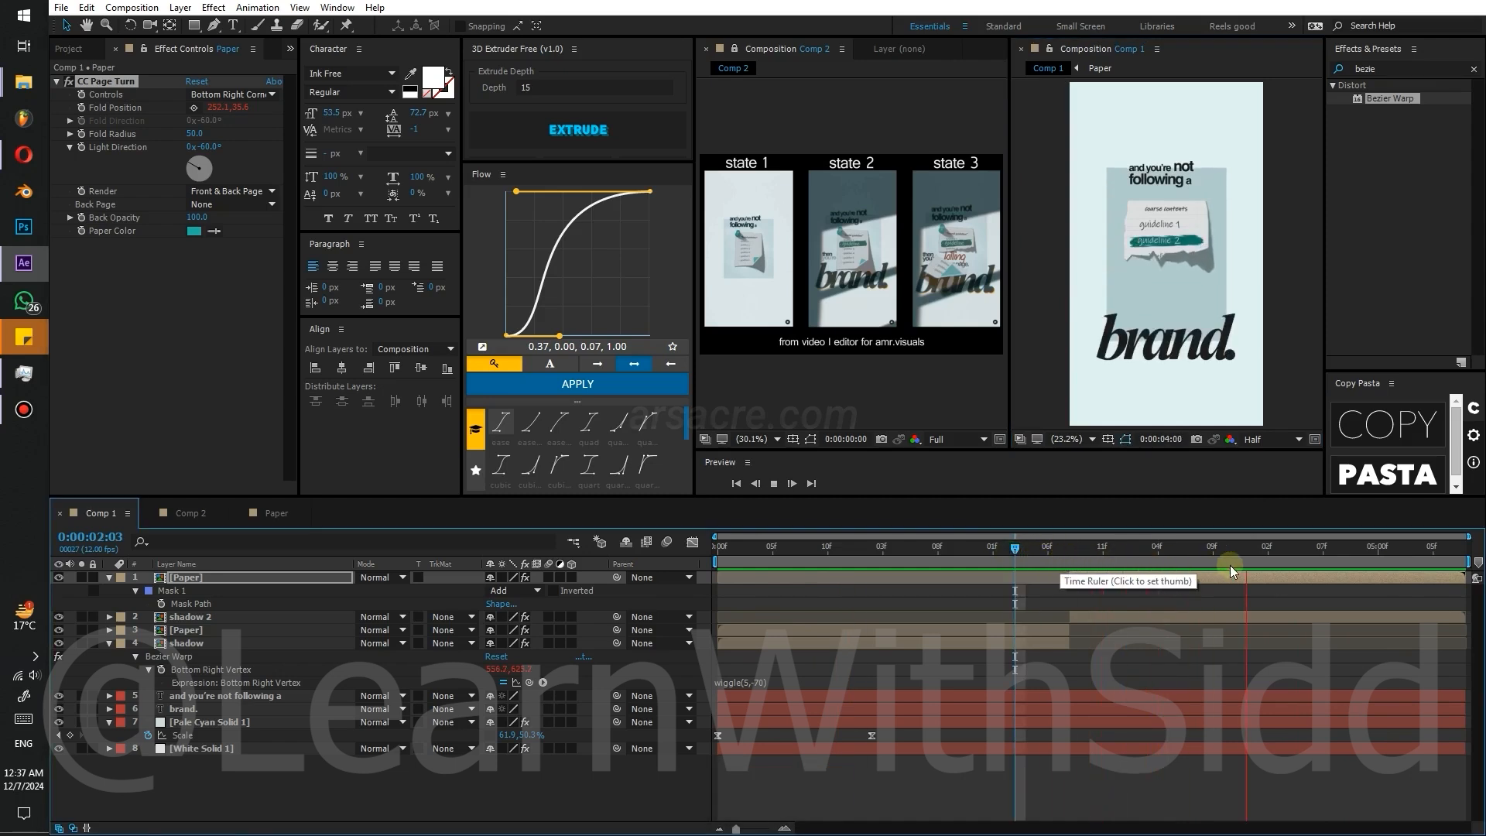
key("space")
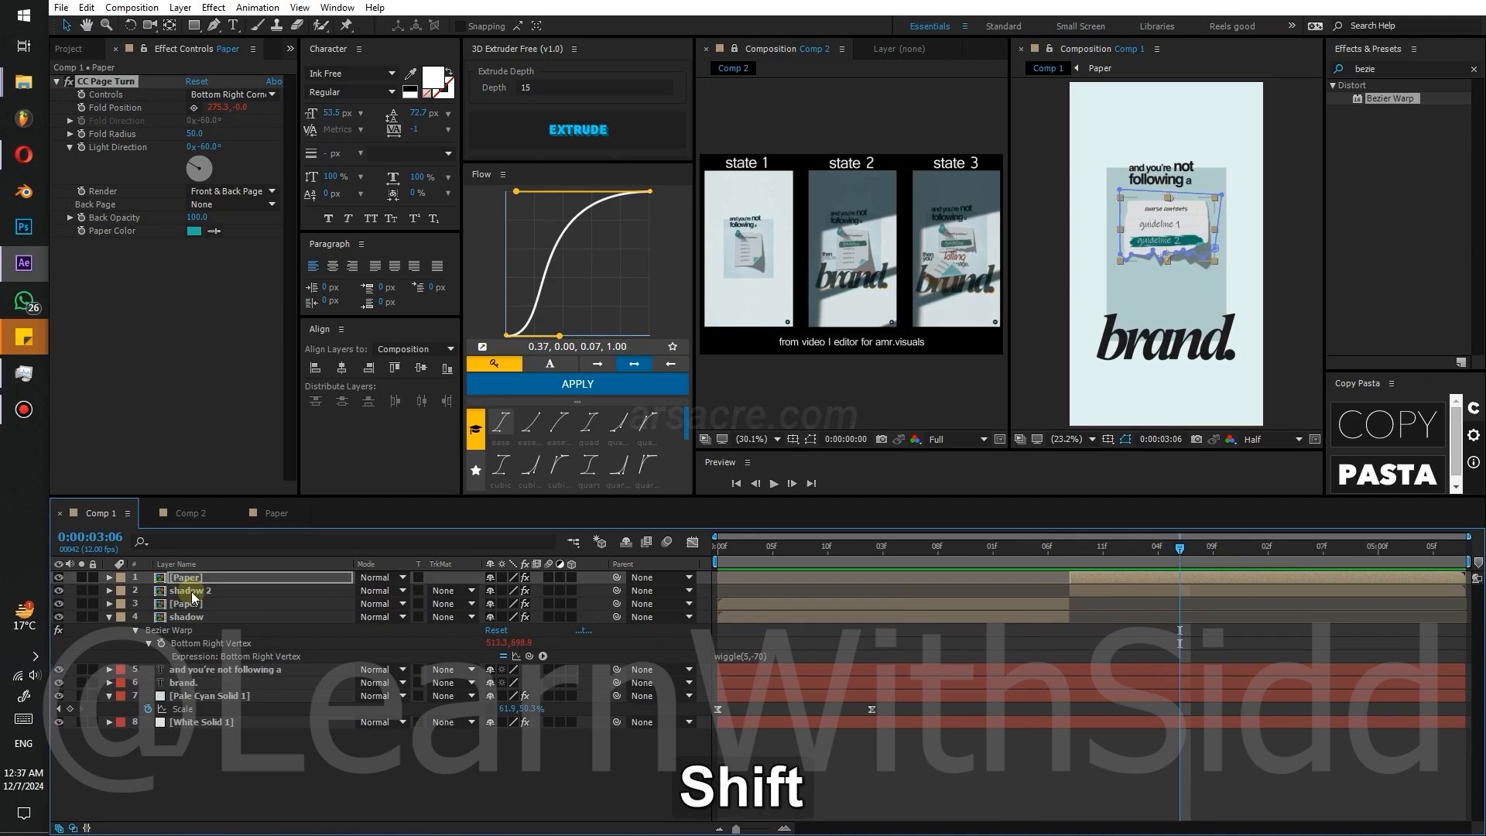
- Duplicate the topmost Paper layer together with the shadow 2 layer
left_click(194, 591, "shift")
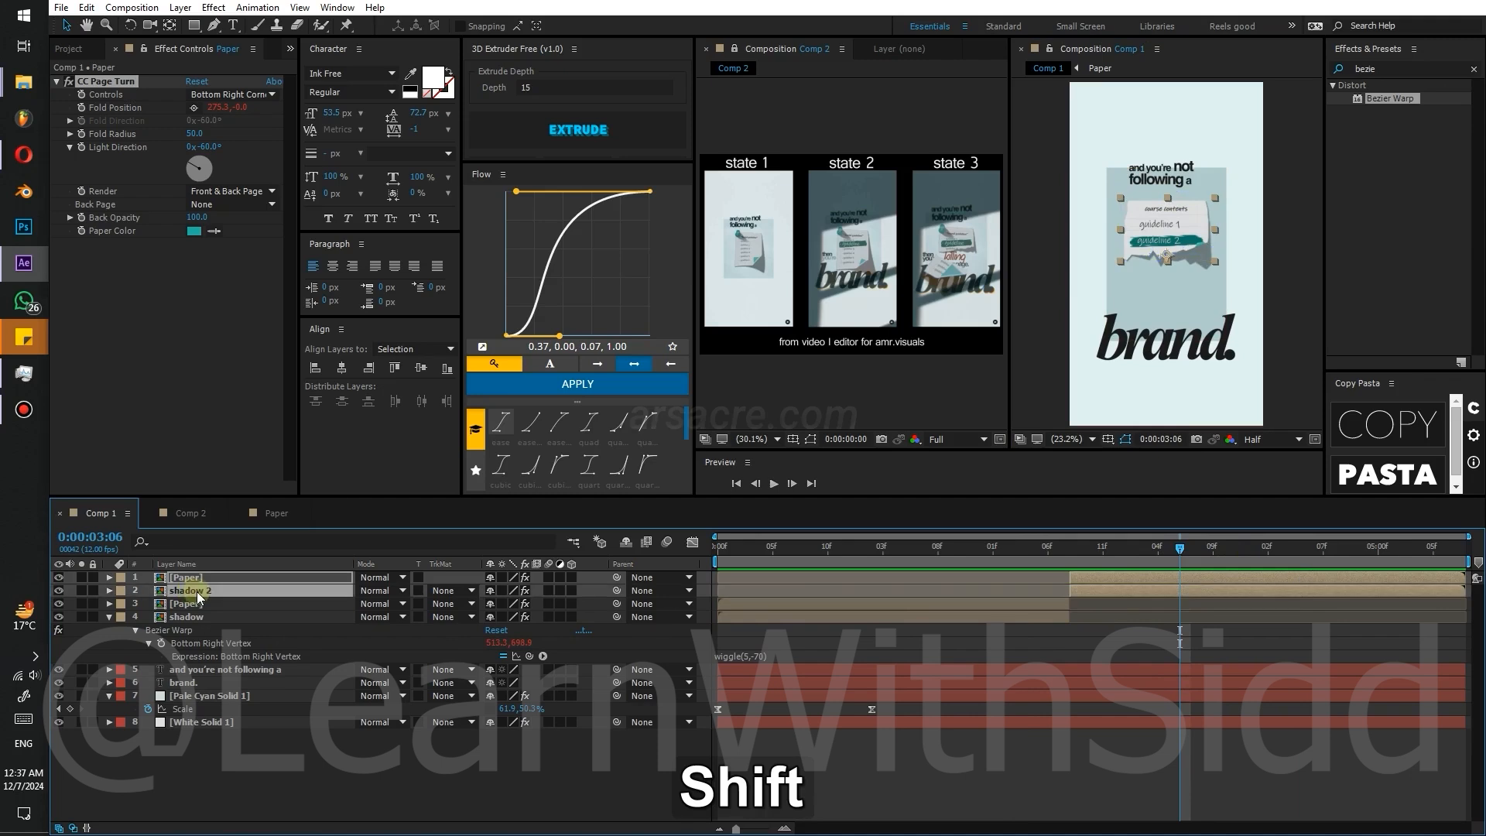
key("ctrl+d")
left_click(183, 580)
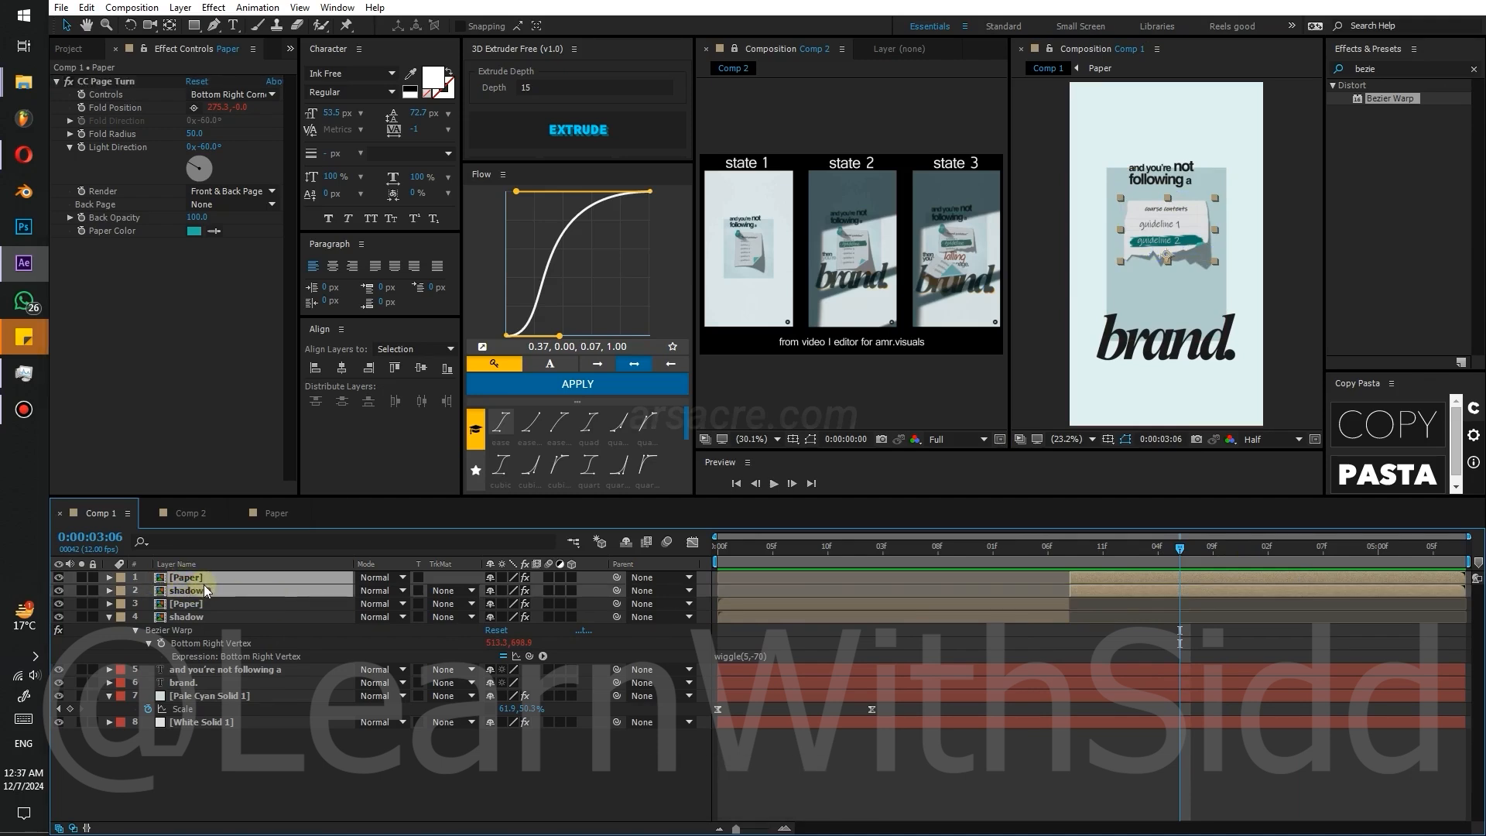
key("ctrl+d")
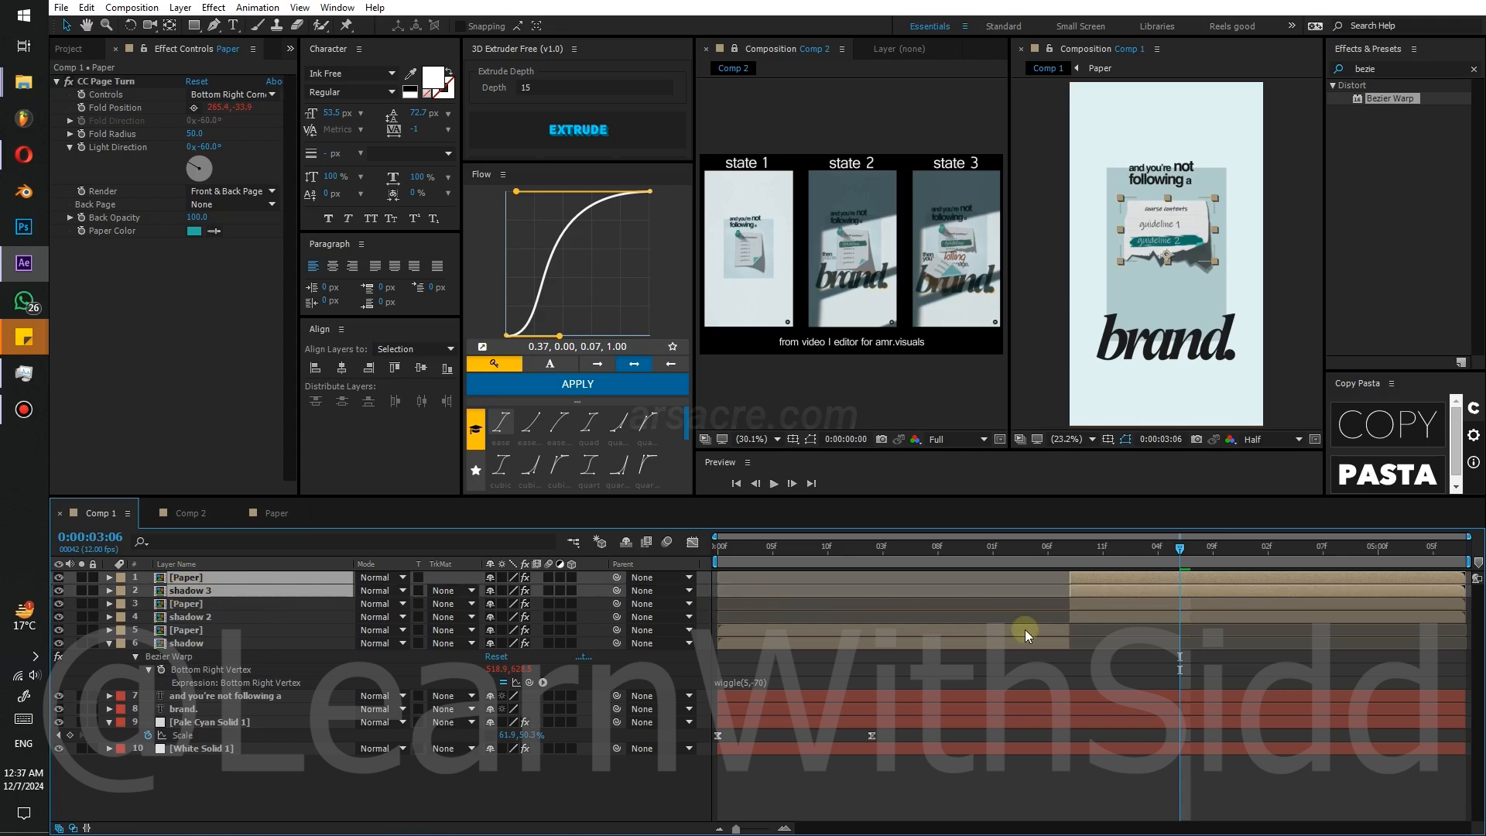
- Rename the original masked Paper layer above shadow 2 as half paper and copy that name
left_click(1081, 610)
key("Return")
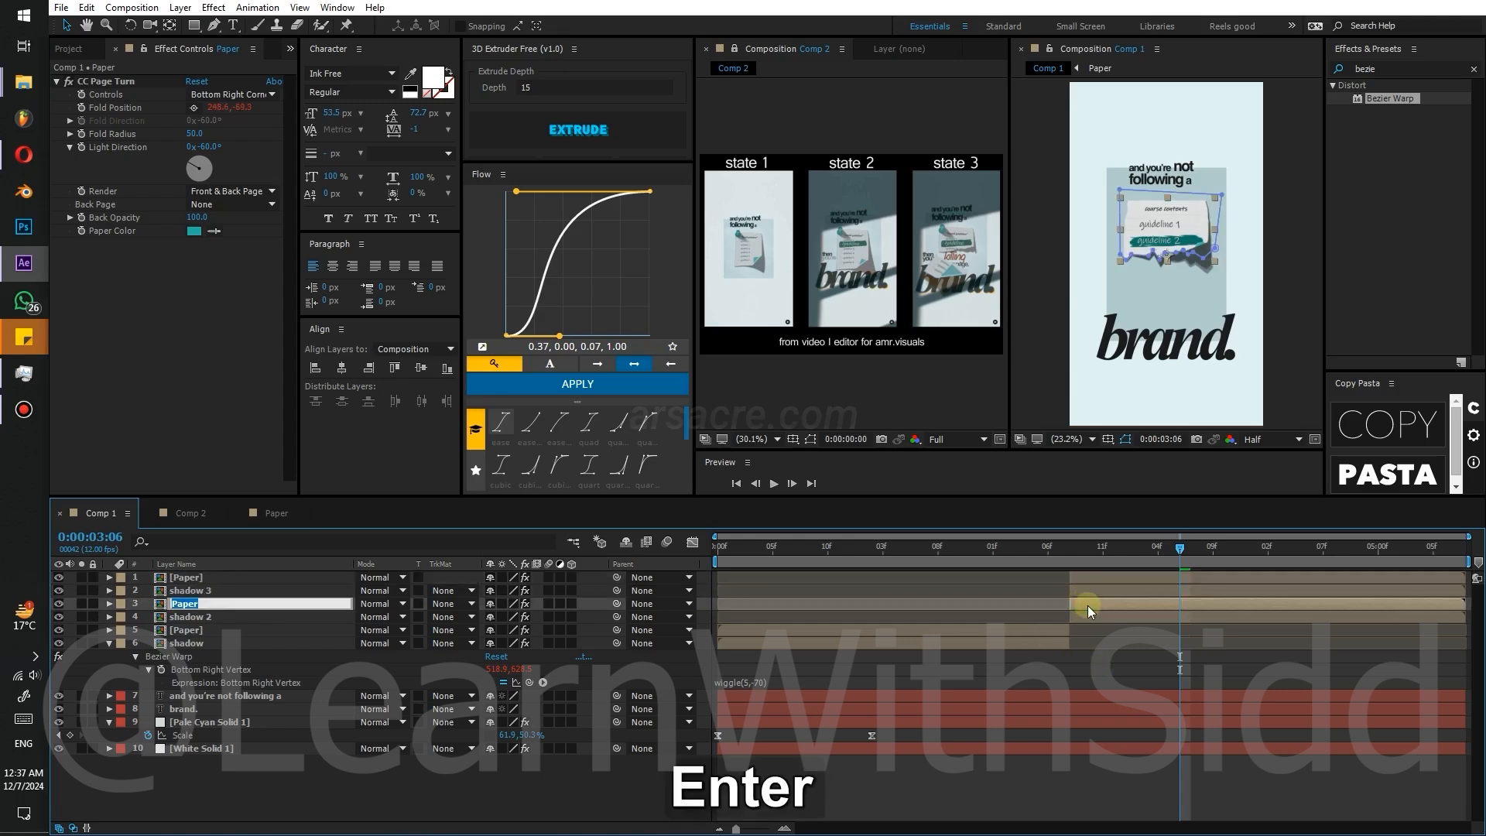
type("half paper")
key("ctrl+a")
key("ctrl+c")
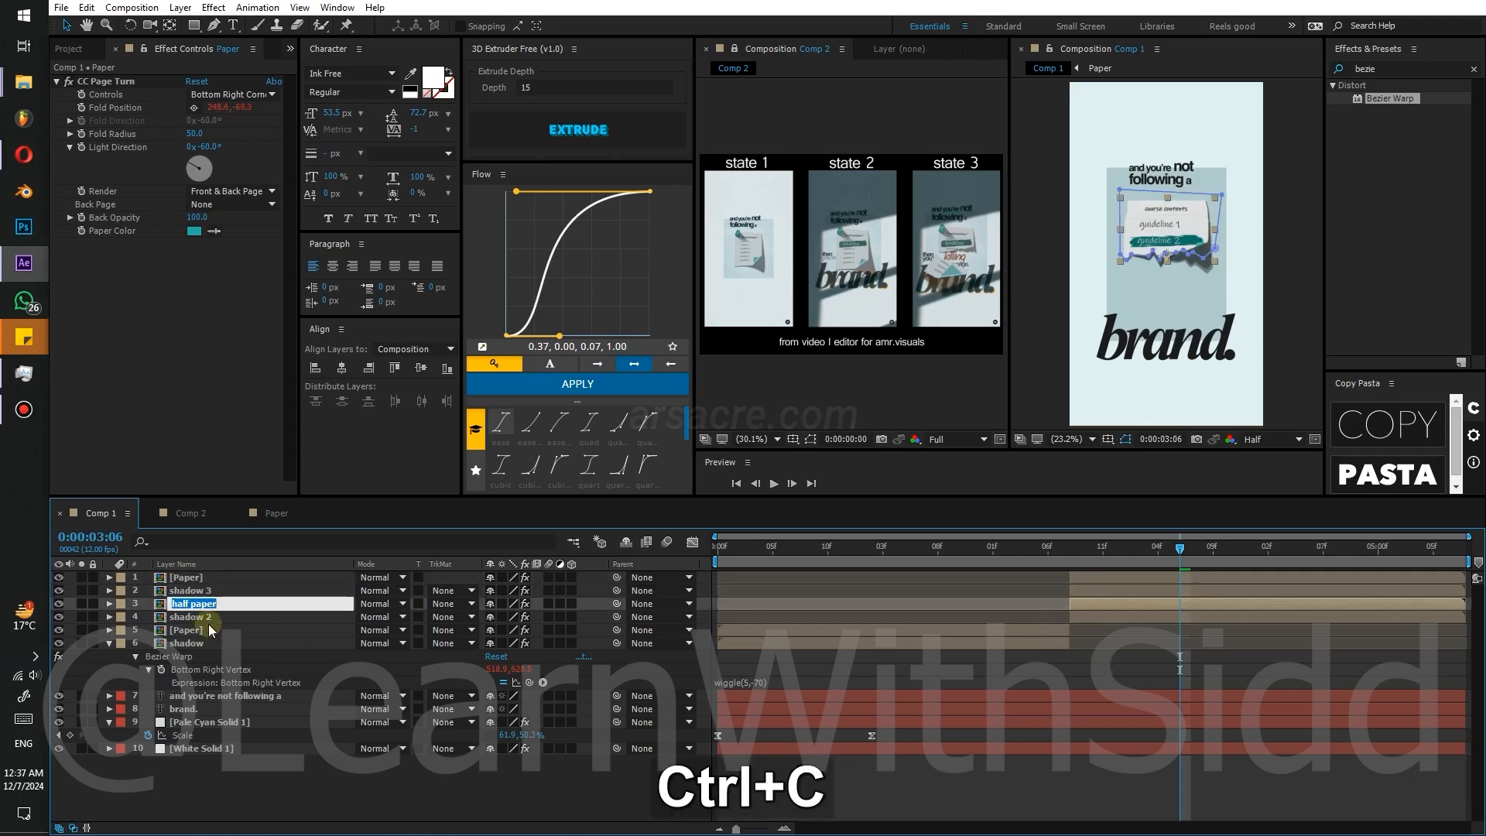
- Rename the shadow 2 layer as half paper shadow, reusing the copied name
left_click(208, 620)
key("Return")
key("End")
key("BackSpace")
key("BackSpace")
key("Home")
key("ctrl+v")
key("Return")
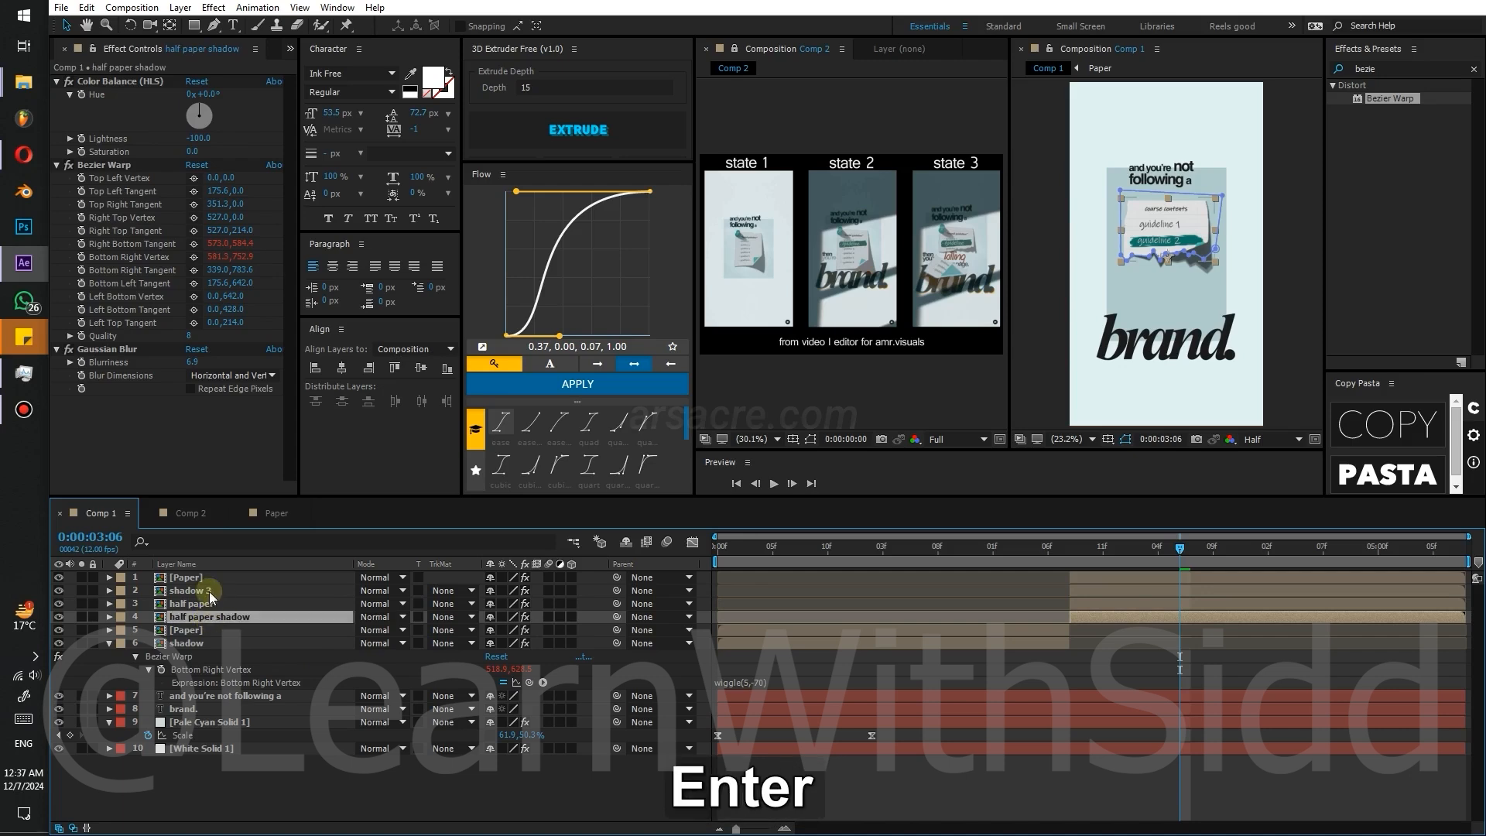
- Rename the topmost Paper layer as torn paper and the shadow 3 layer as torn paper shadow
left_click(190, 577)
key("Return")
type("torn paper")
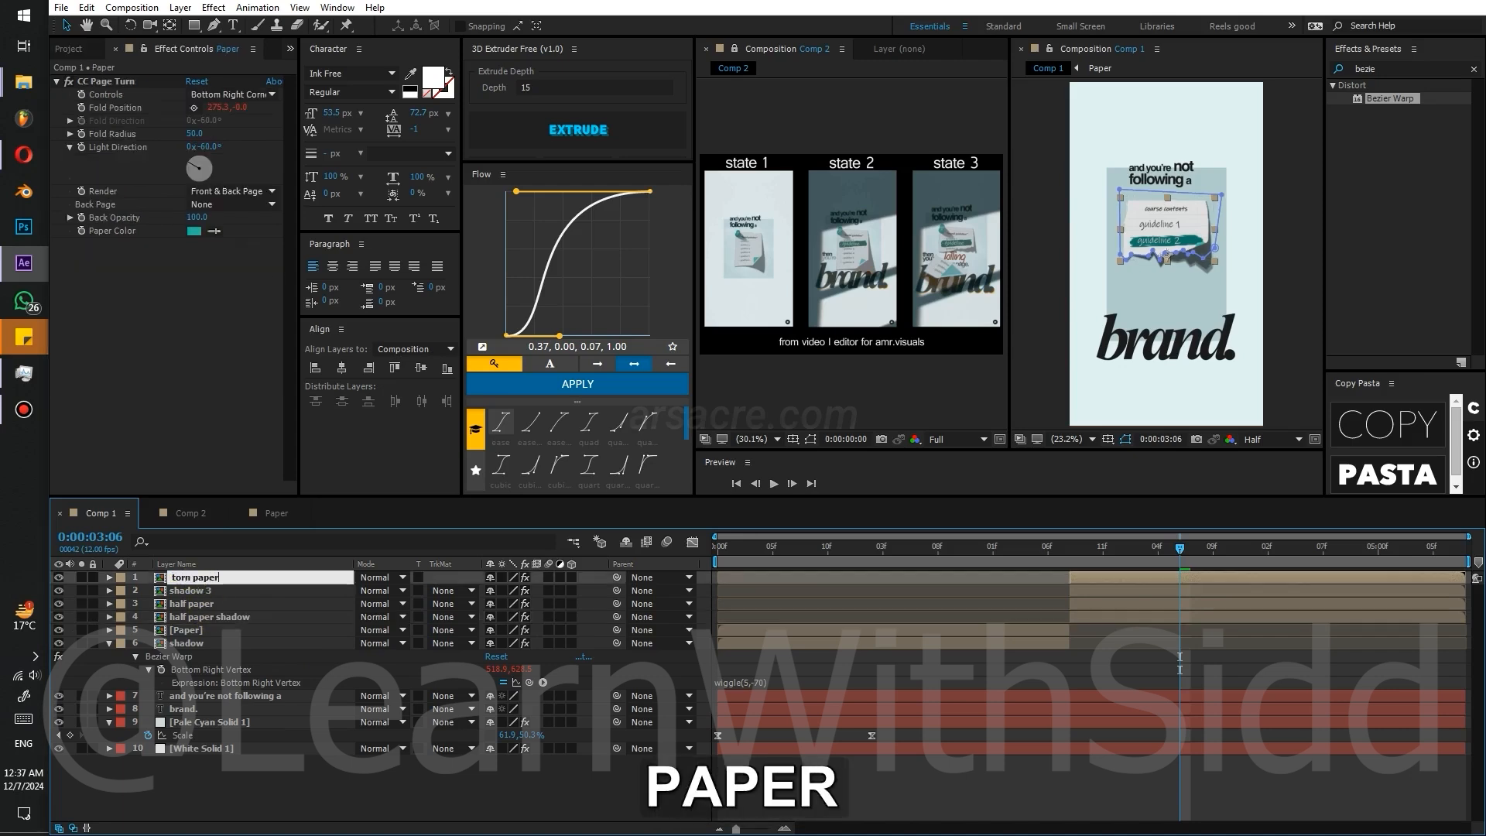
left_click(188, 592)
key("Return")
type("torn pa")
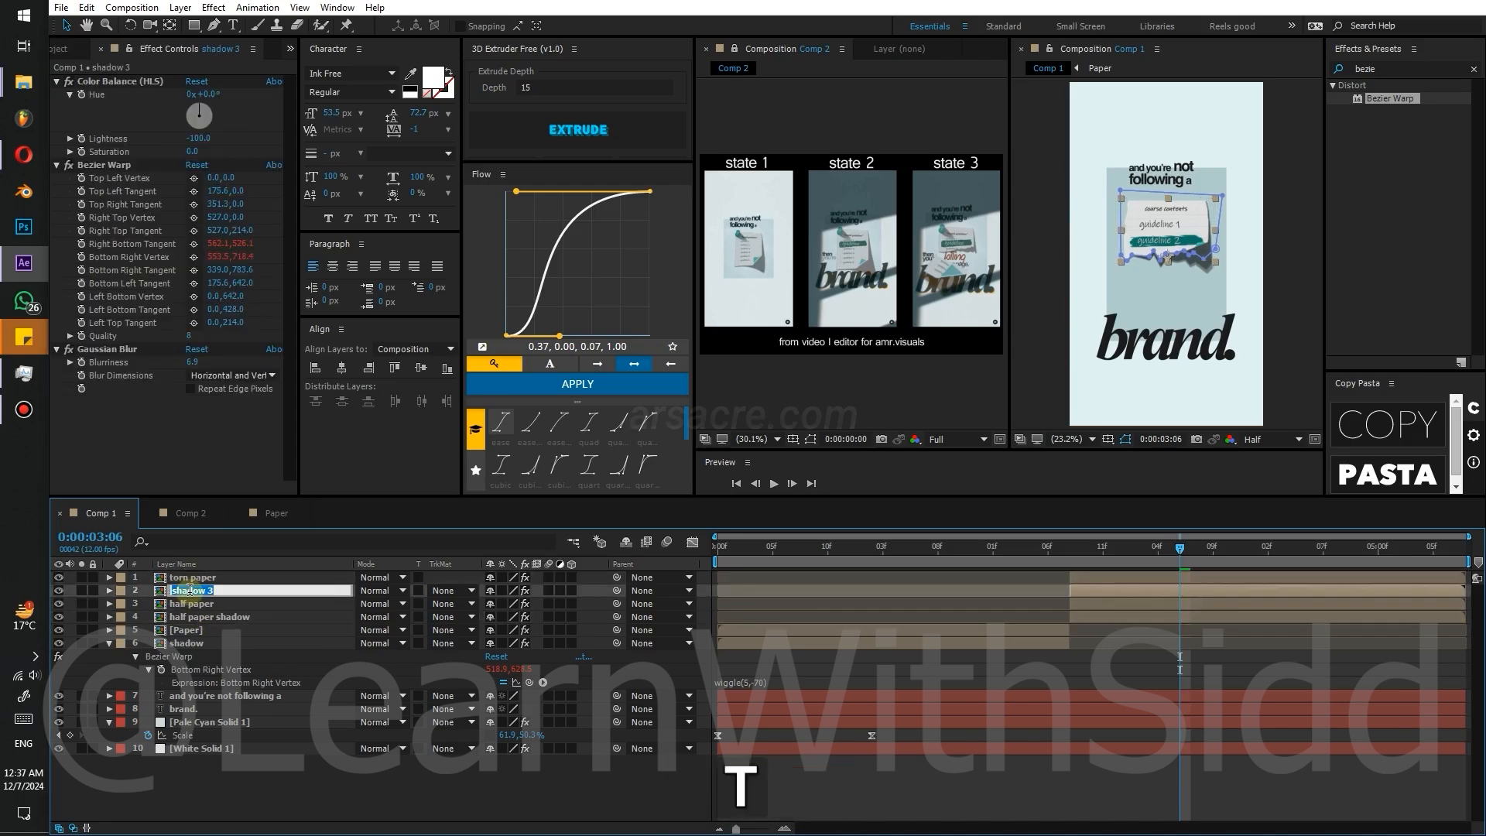
type("per shadow")
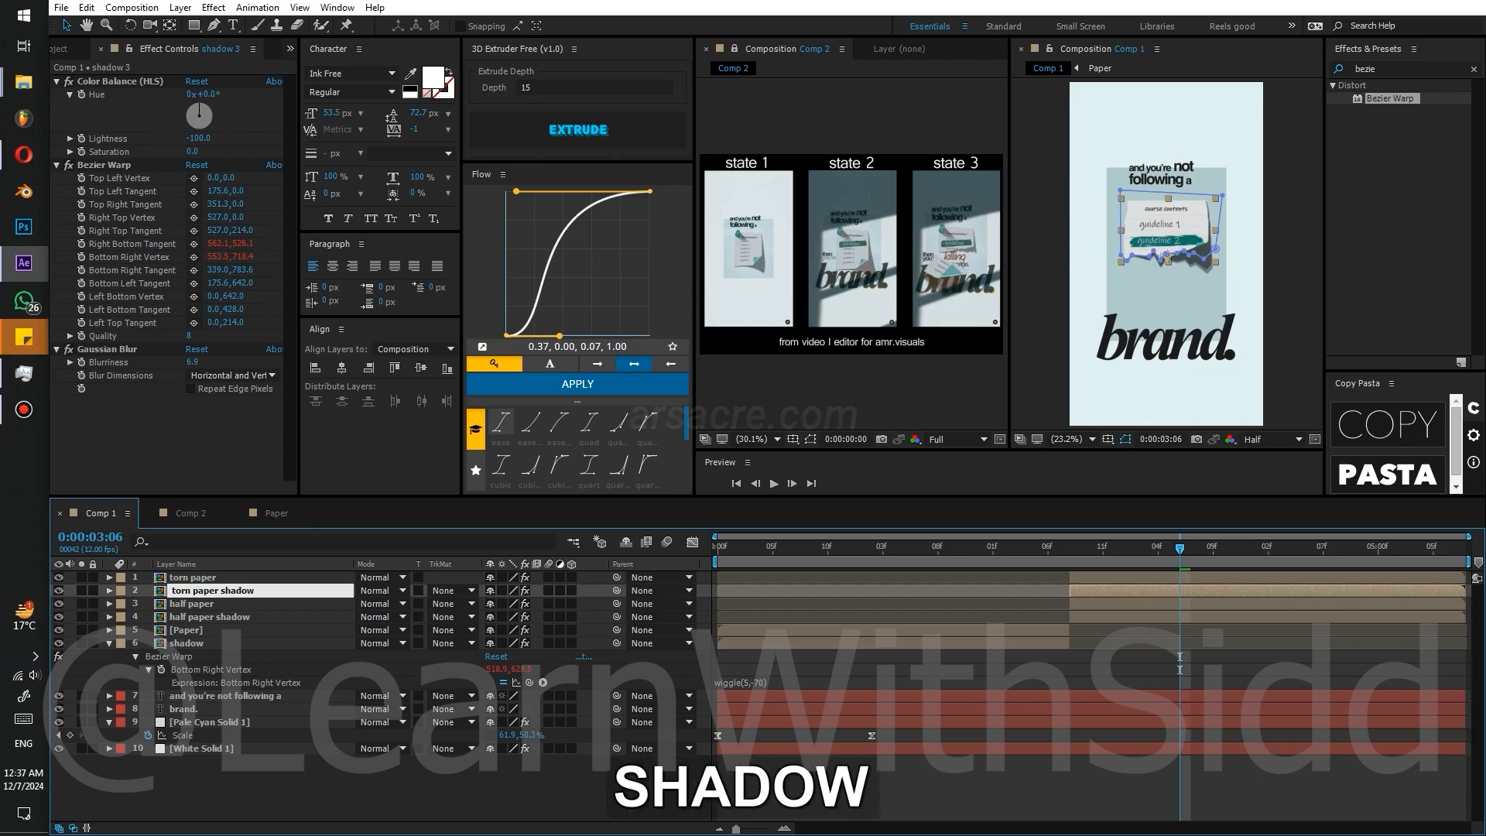
key("Return")
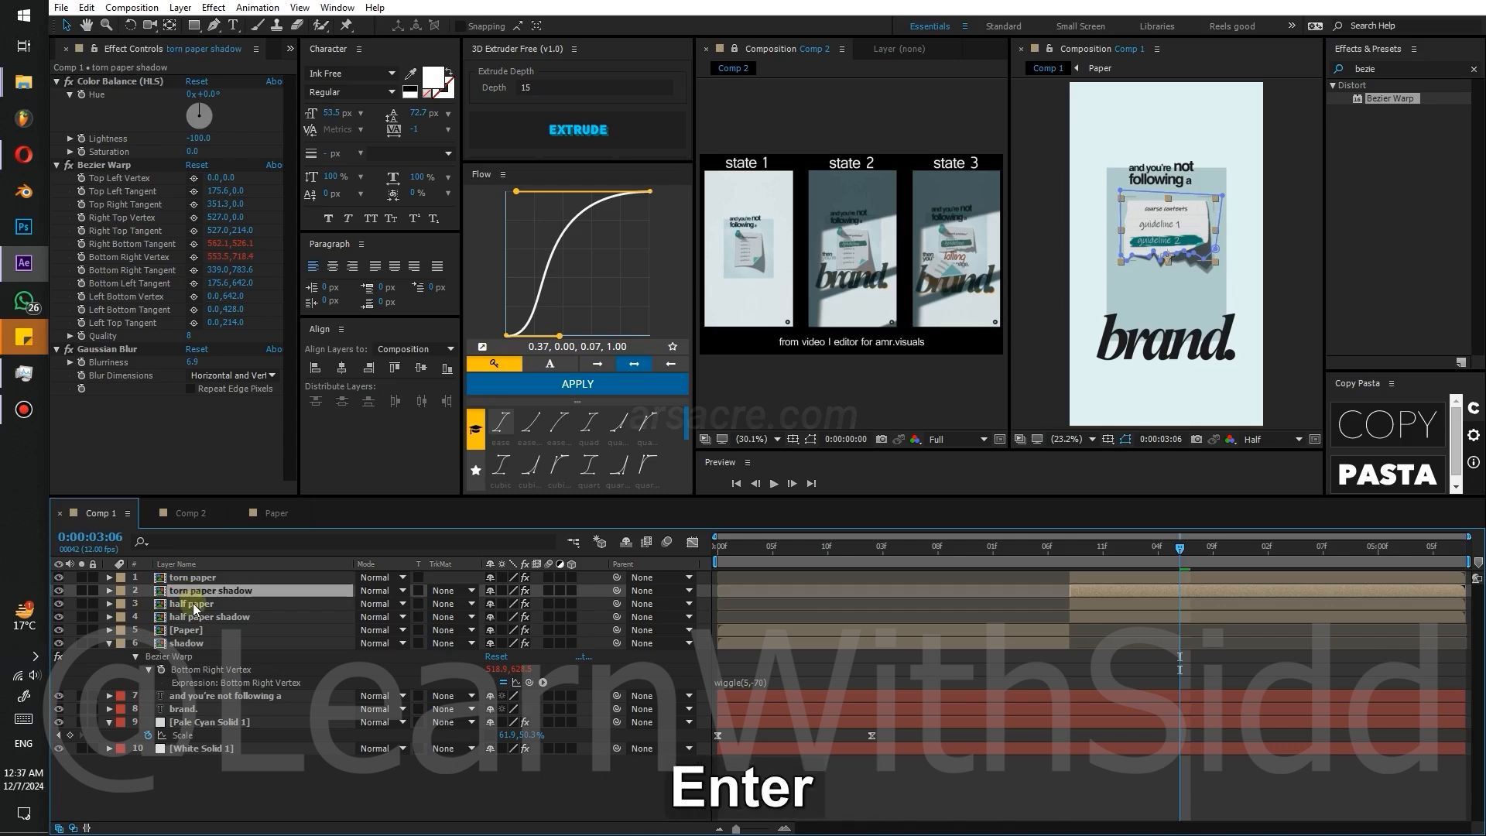
- Move the two upper corner points of torn paper's mask below the tear so it encloses the paper's lower half
left_click(190, 578)
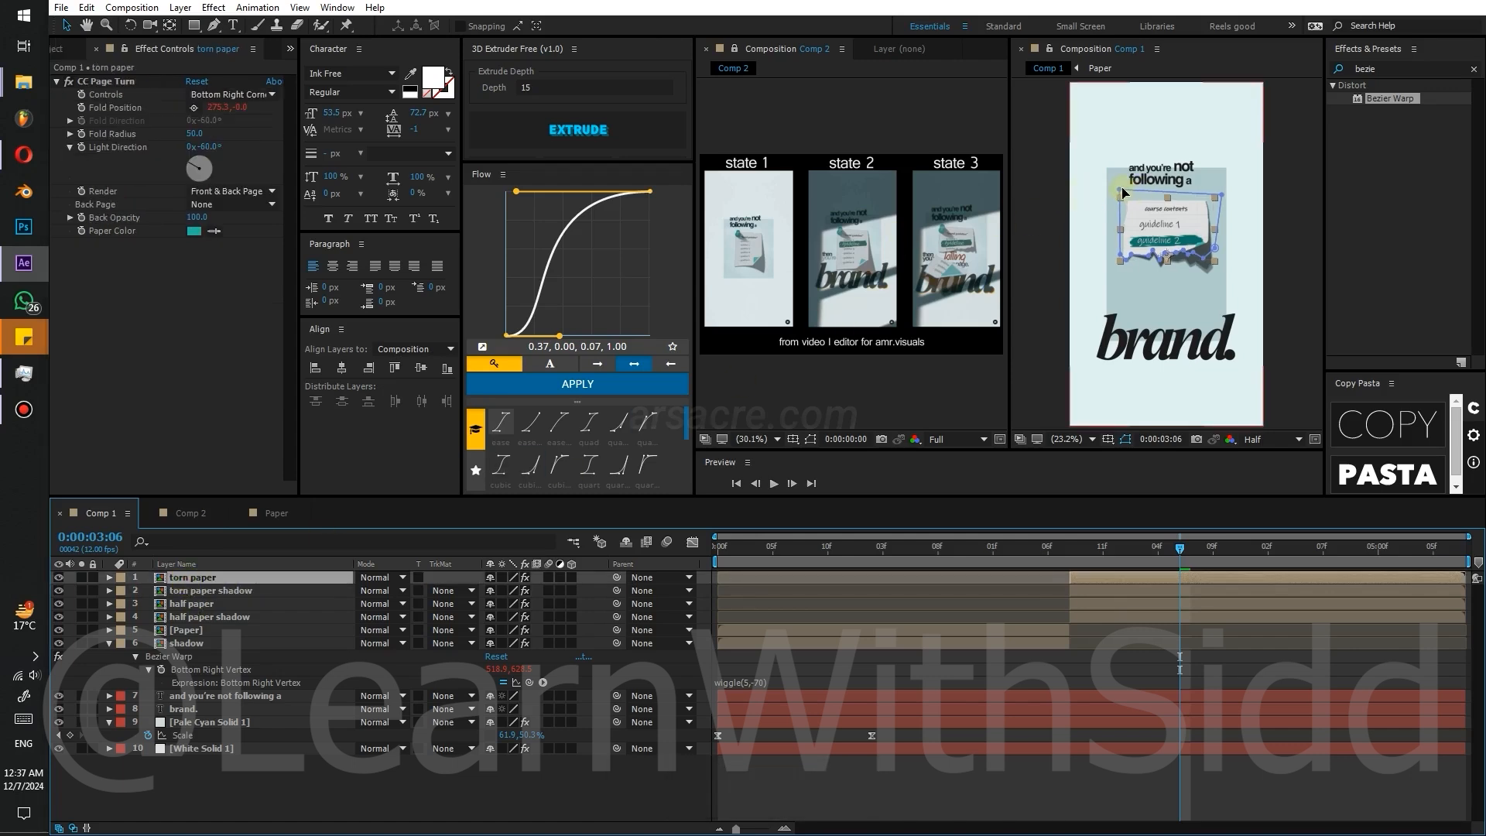
left_click_drag(1124, 193, 1117, 338)
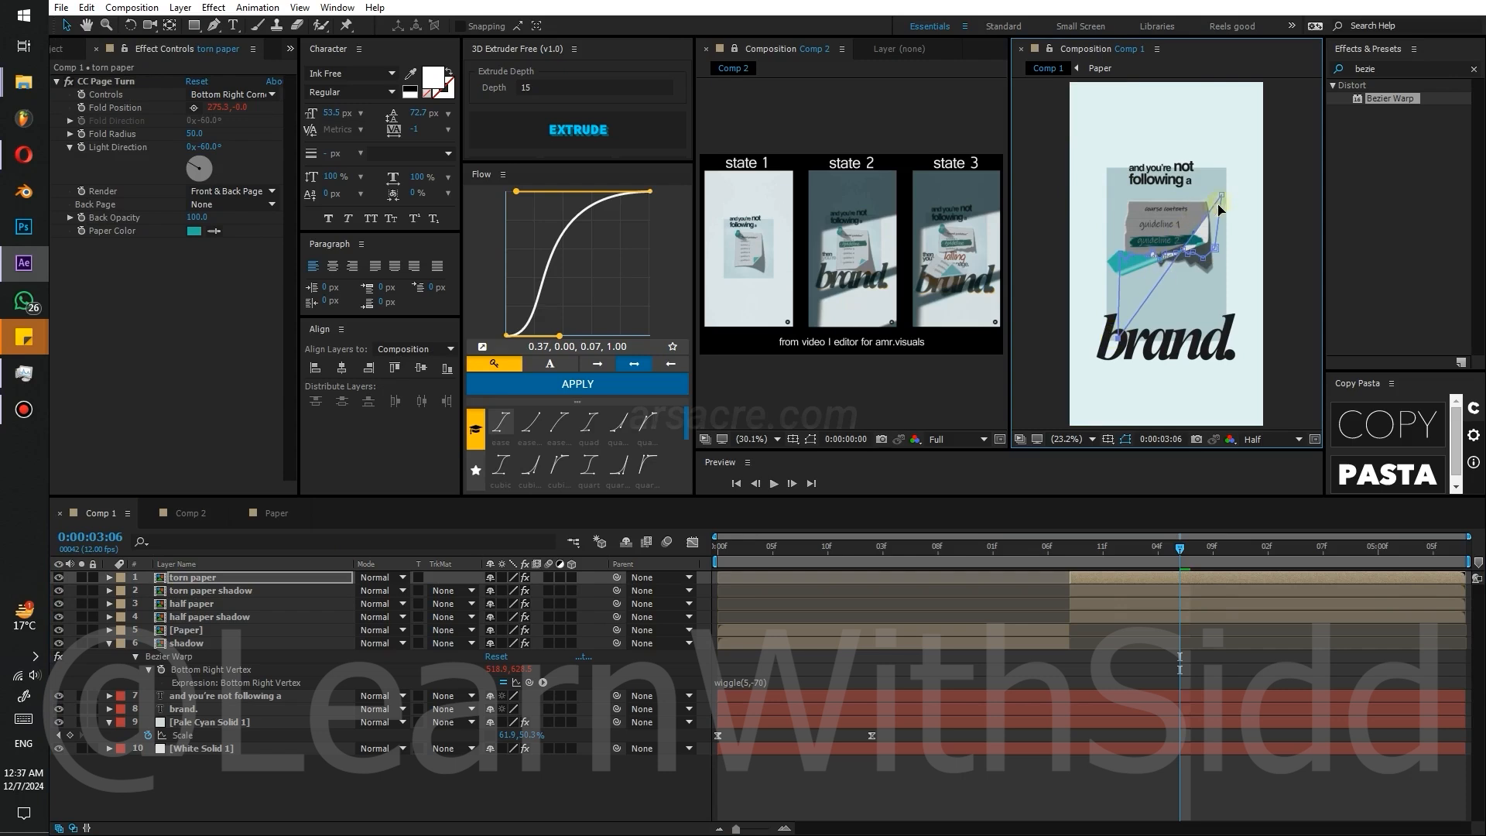
left_click_drag(1217, 245, 1220, 307)
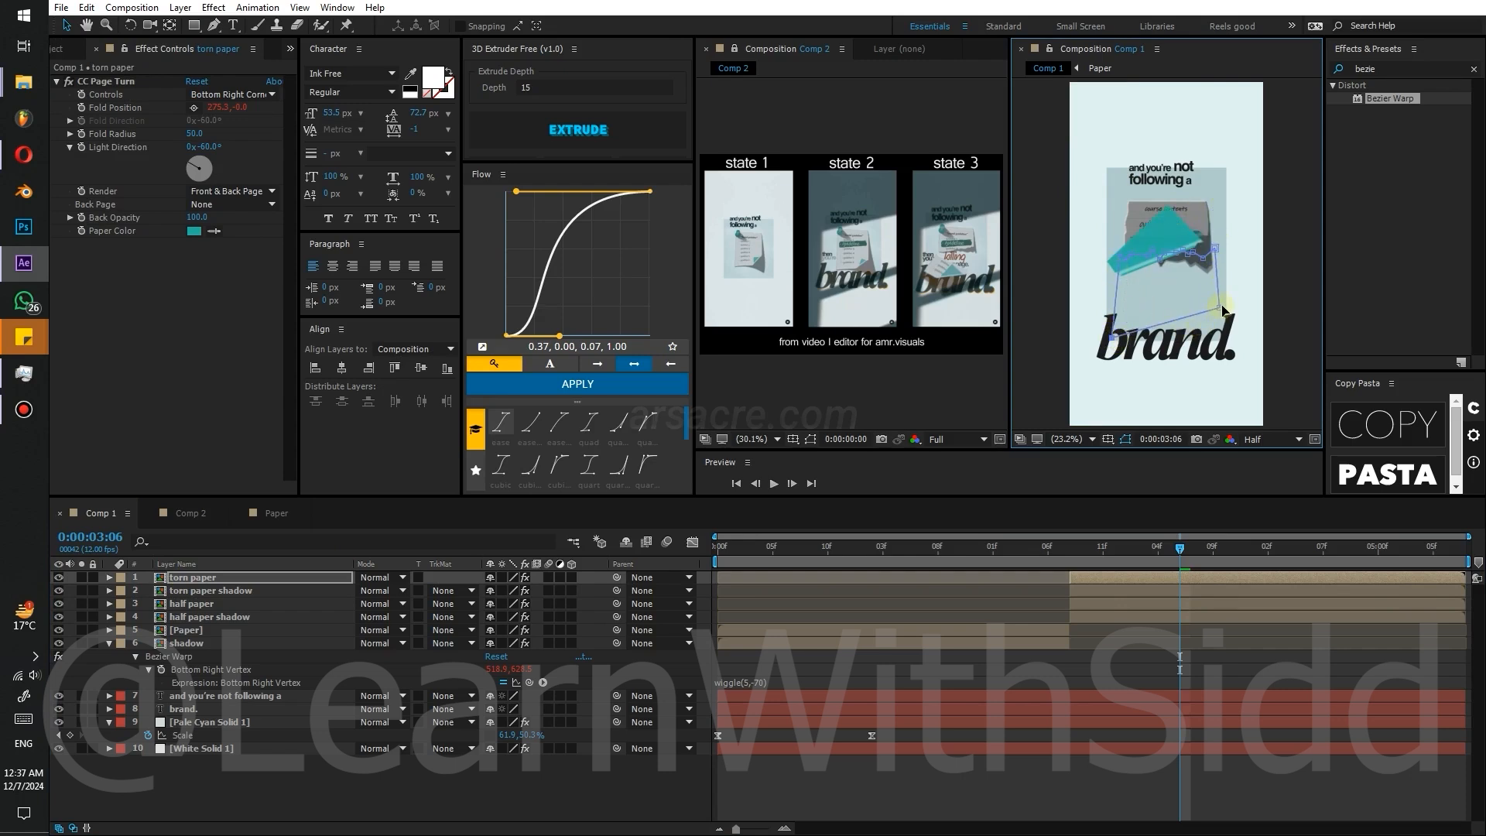
left_click(103, 82)
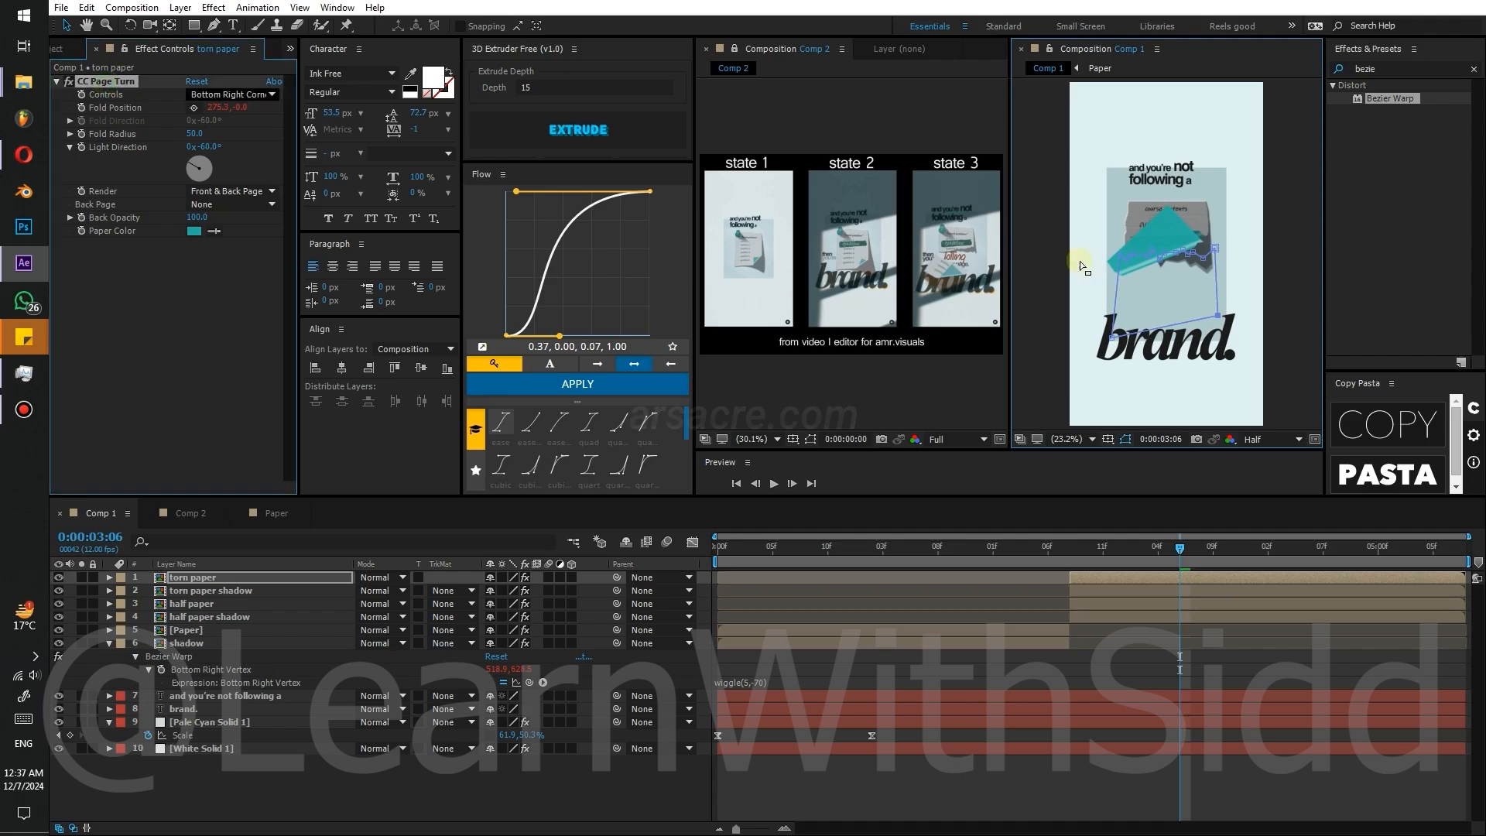
left_click(1171, 208)
key("v")
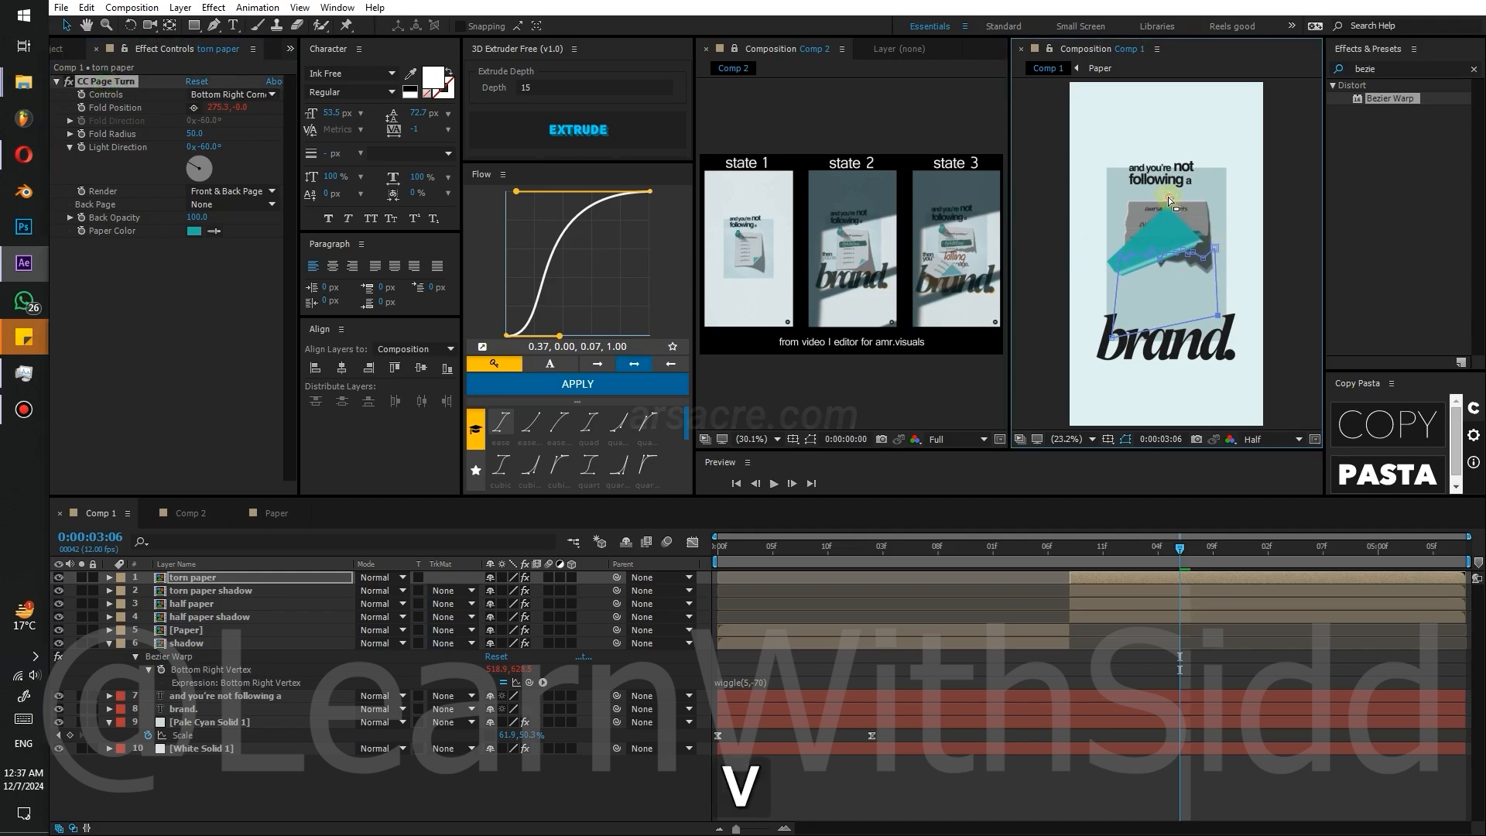
left_click(106, 83)
key("v")
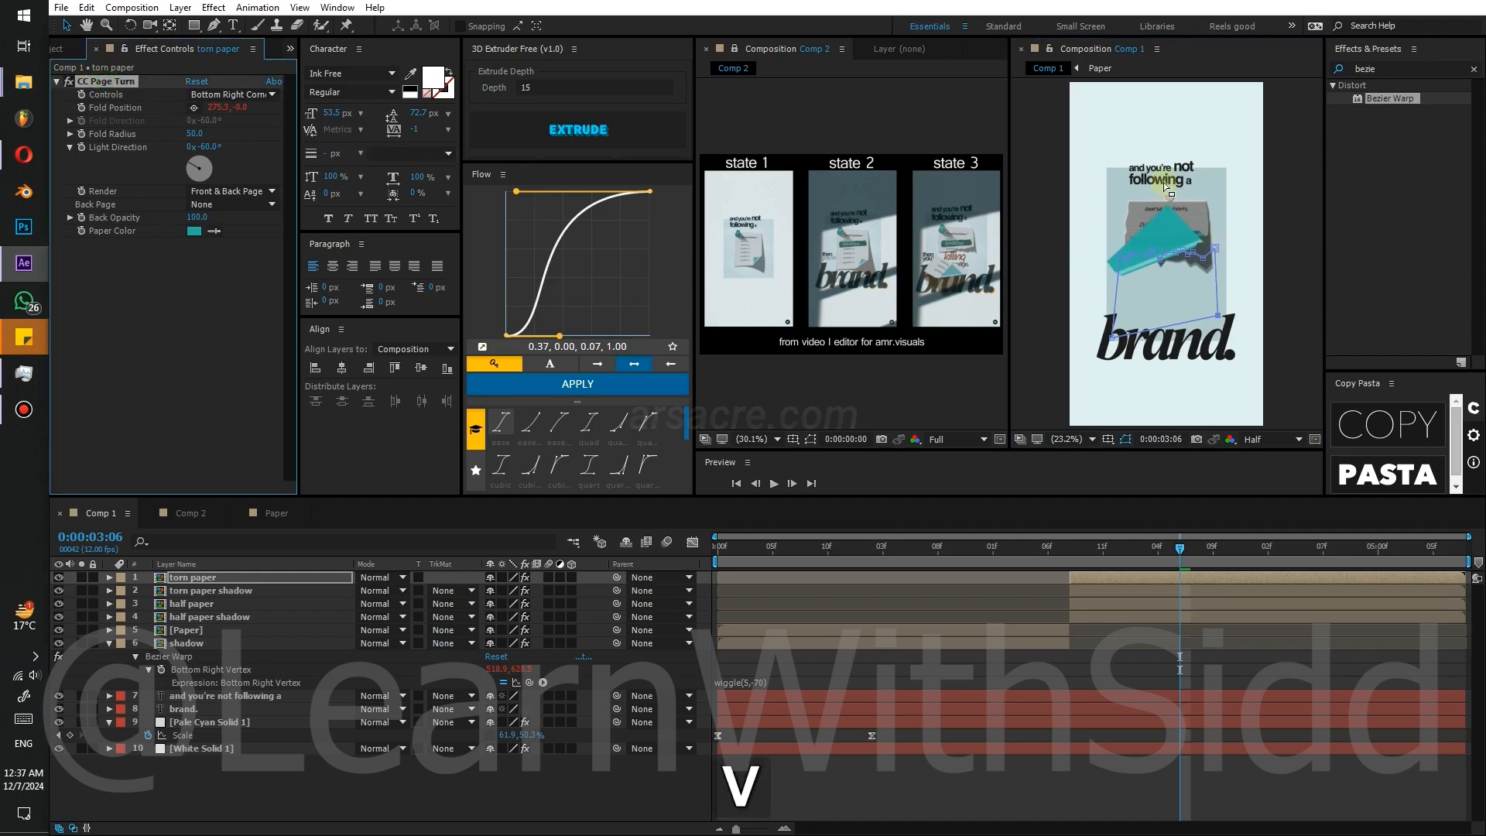
left_click(968, 662)
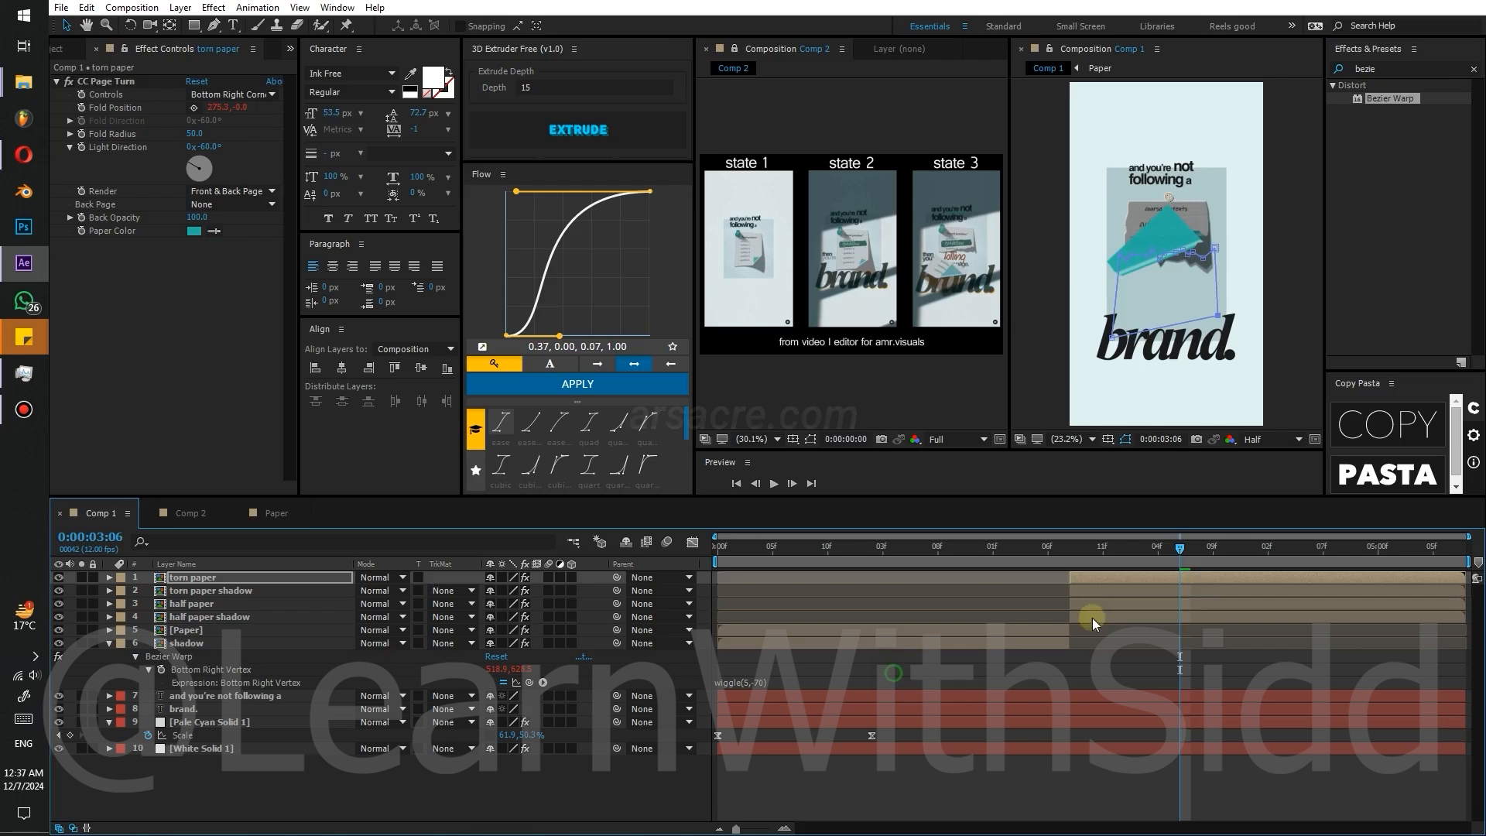
left_click(1109, 574)
key("v")
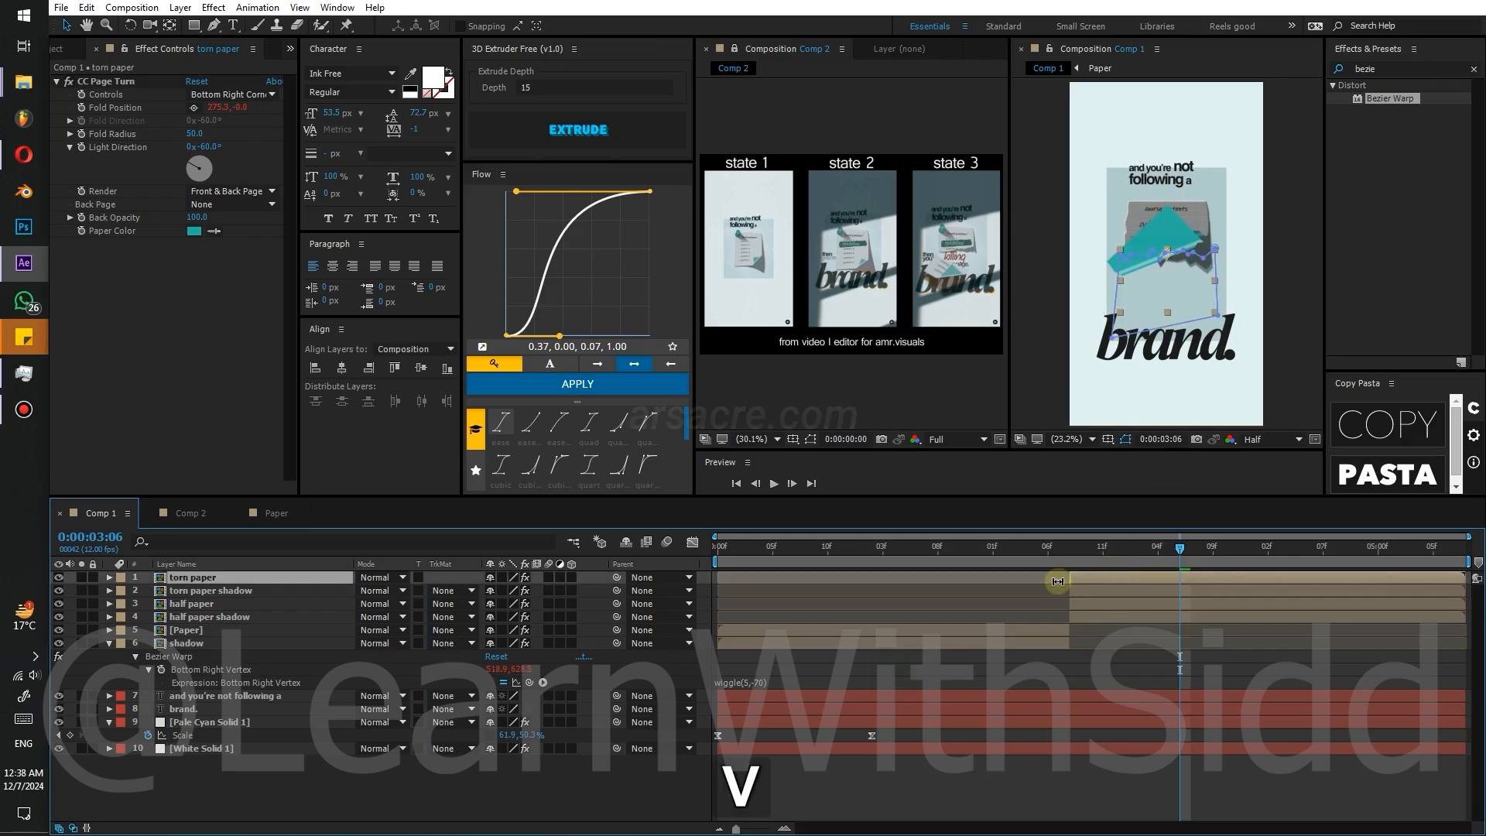
- Delete the torn paper shadow layer and move torn paper's CC Page Turn fold point down toward the paper's lower-right corner
left_click(223, 590)
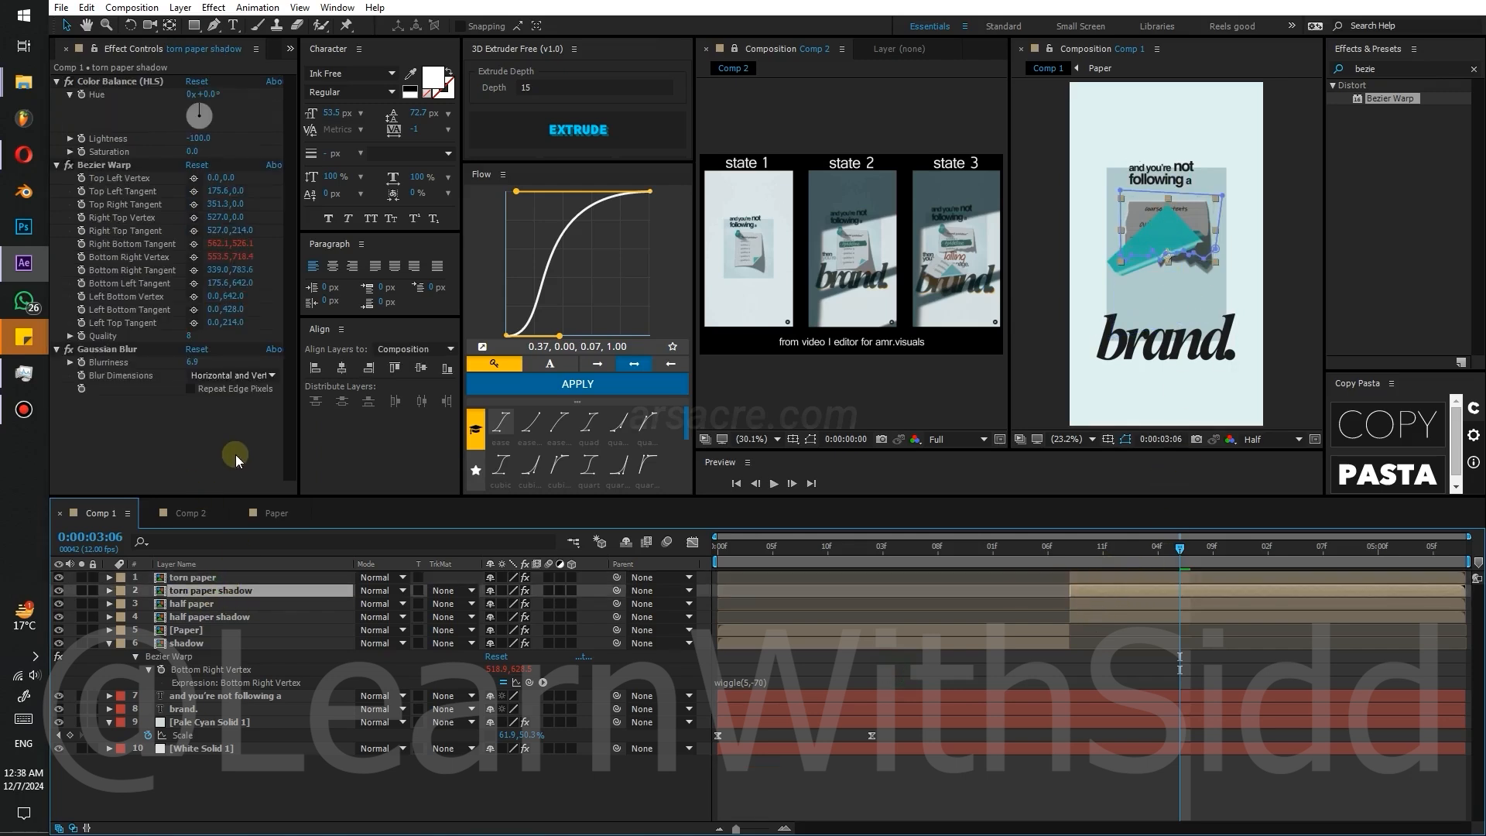
key("Delete")
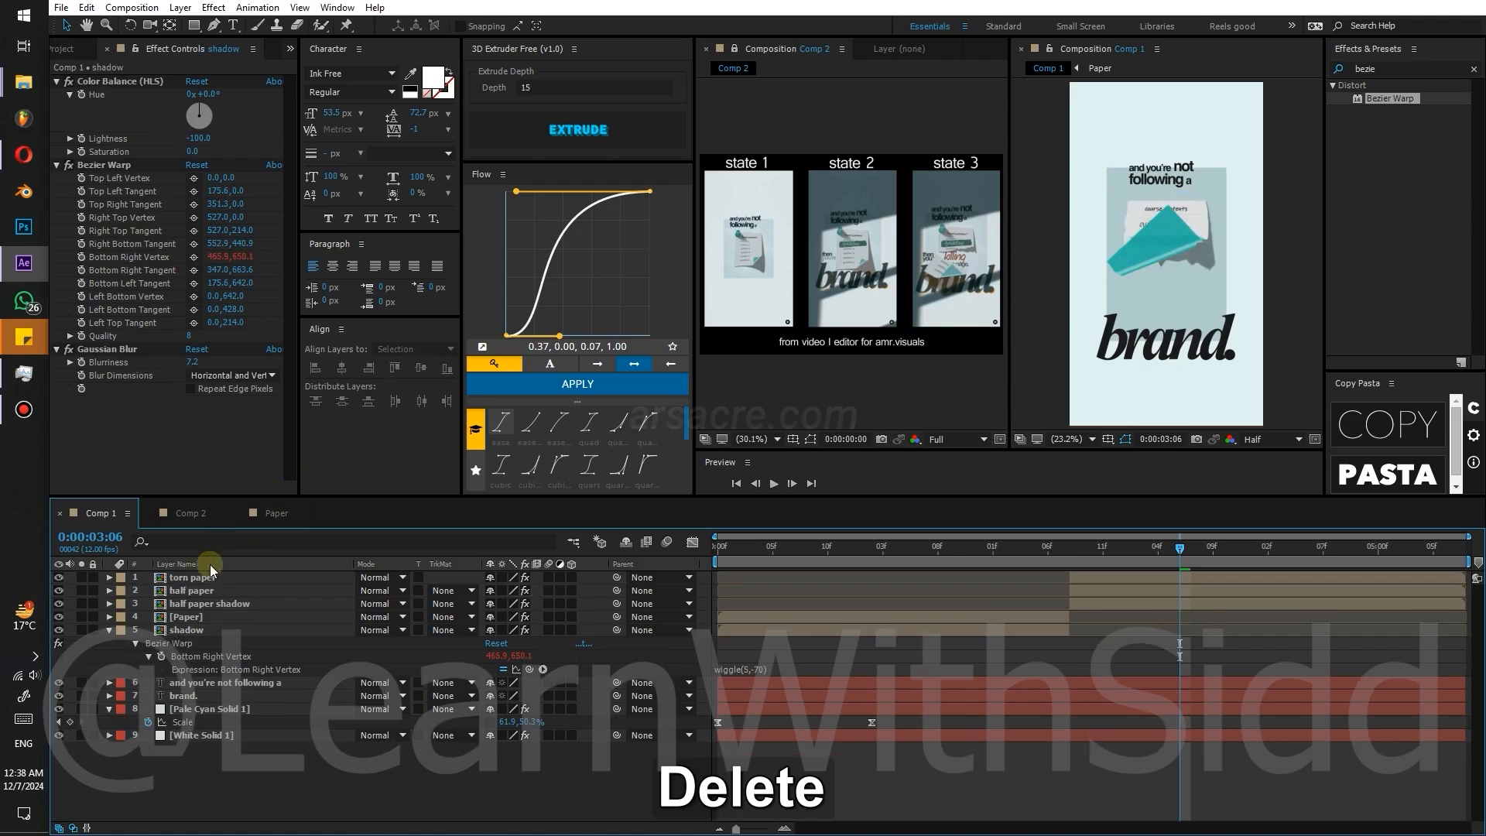
left_click(203, 577)
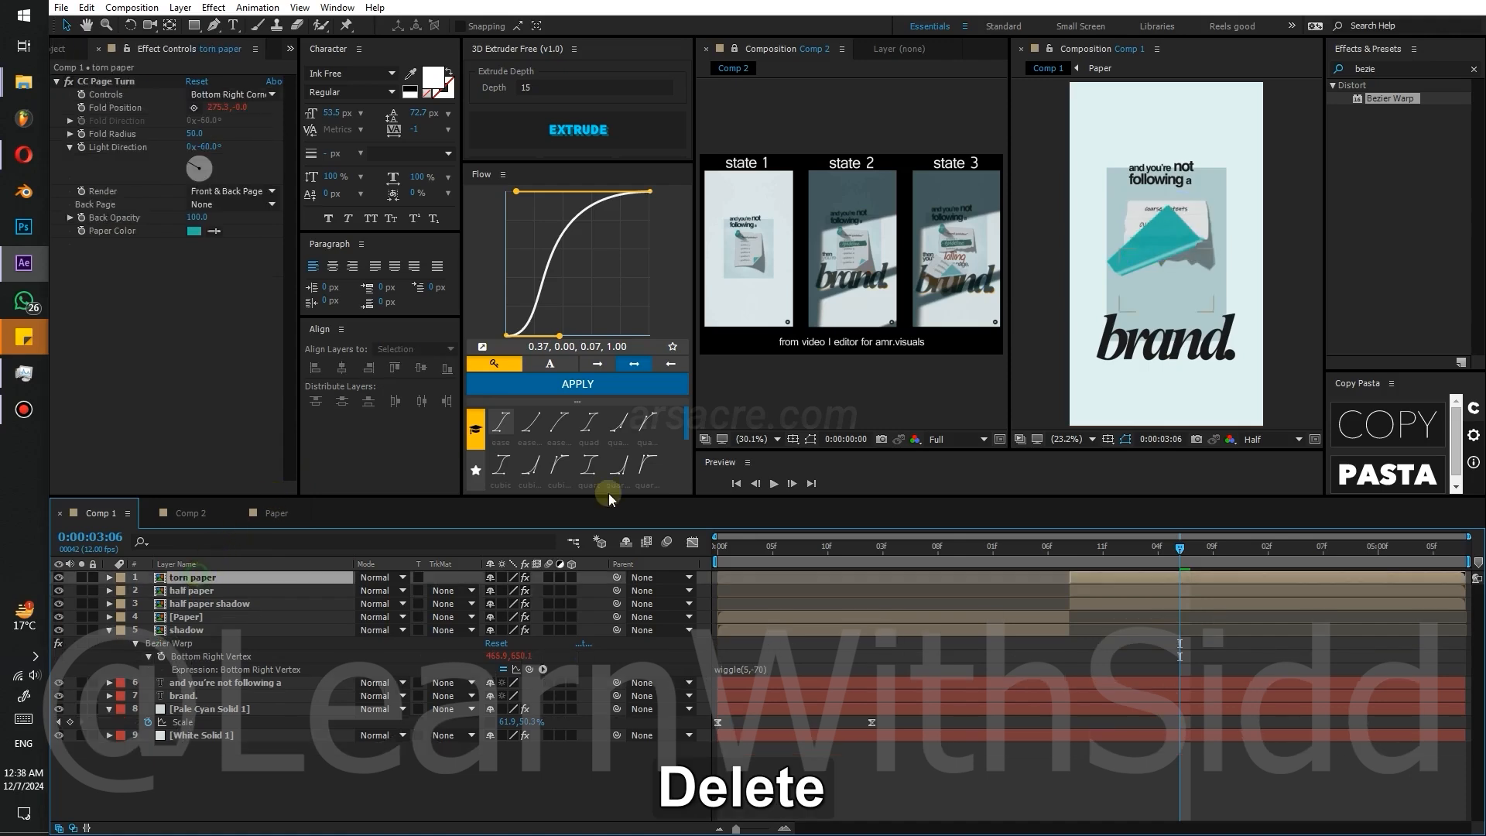
left_click(106, 81)
left_click_drag(1172, 203, 1176, 227)
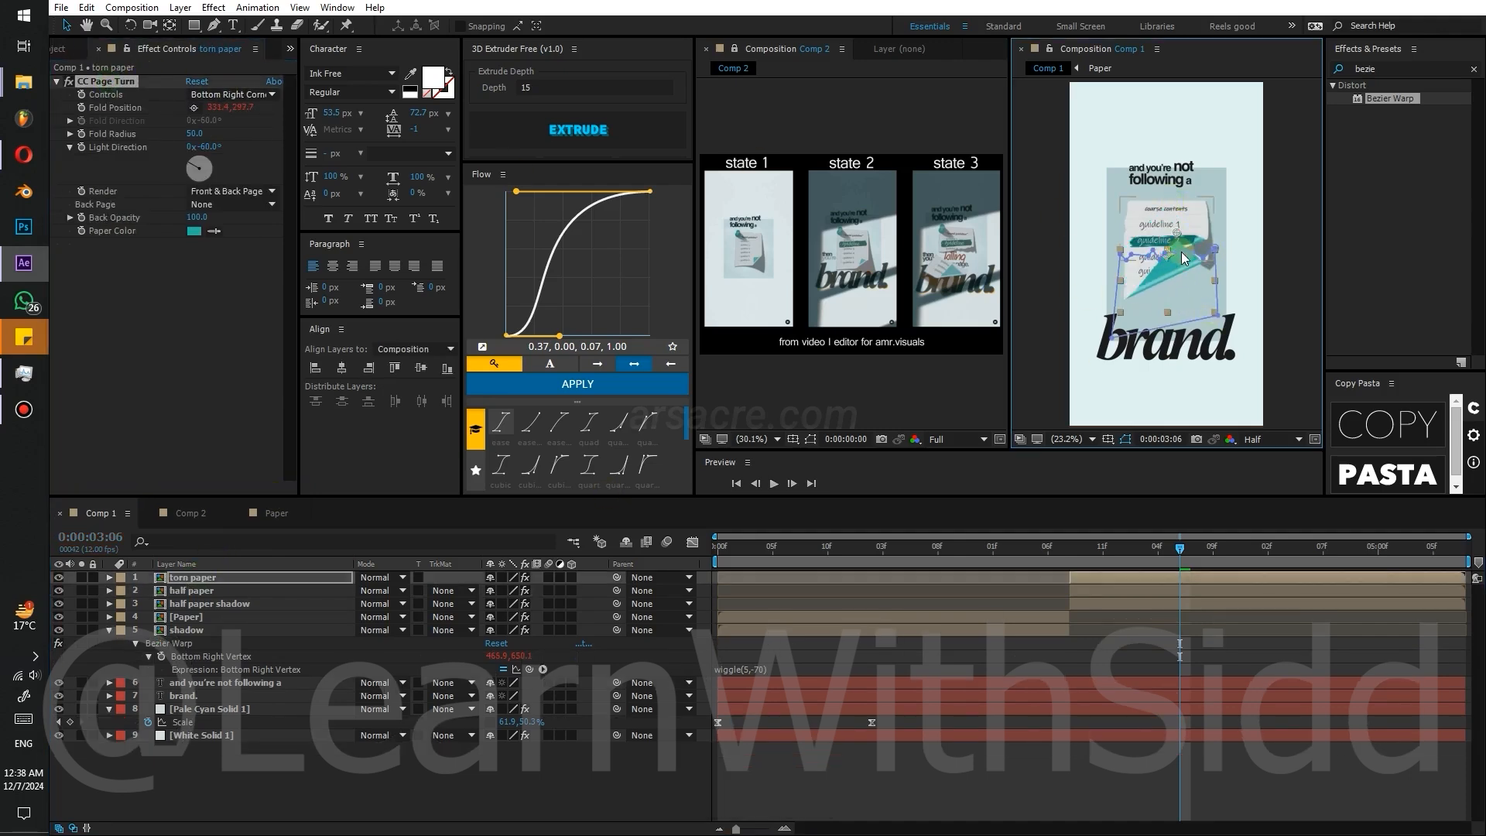
key("ctrl+z")
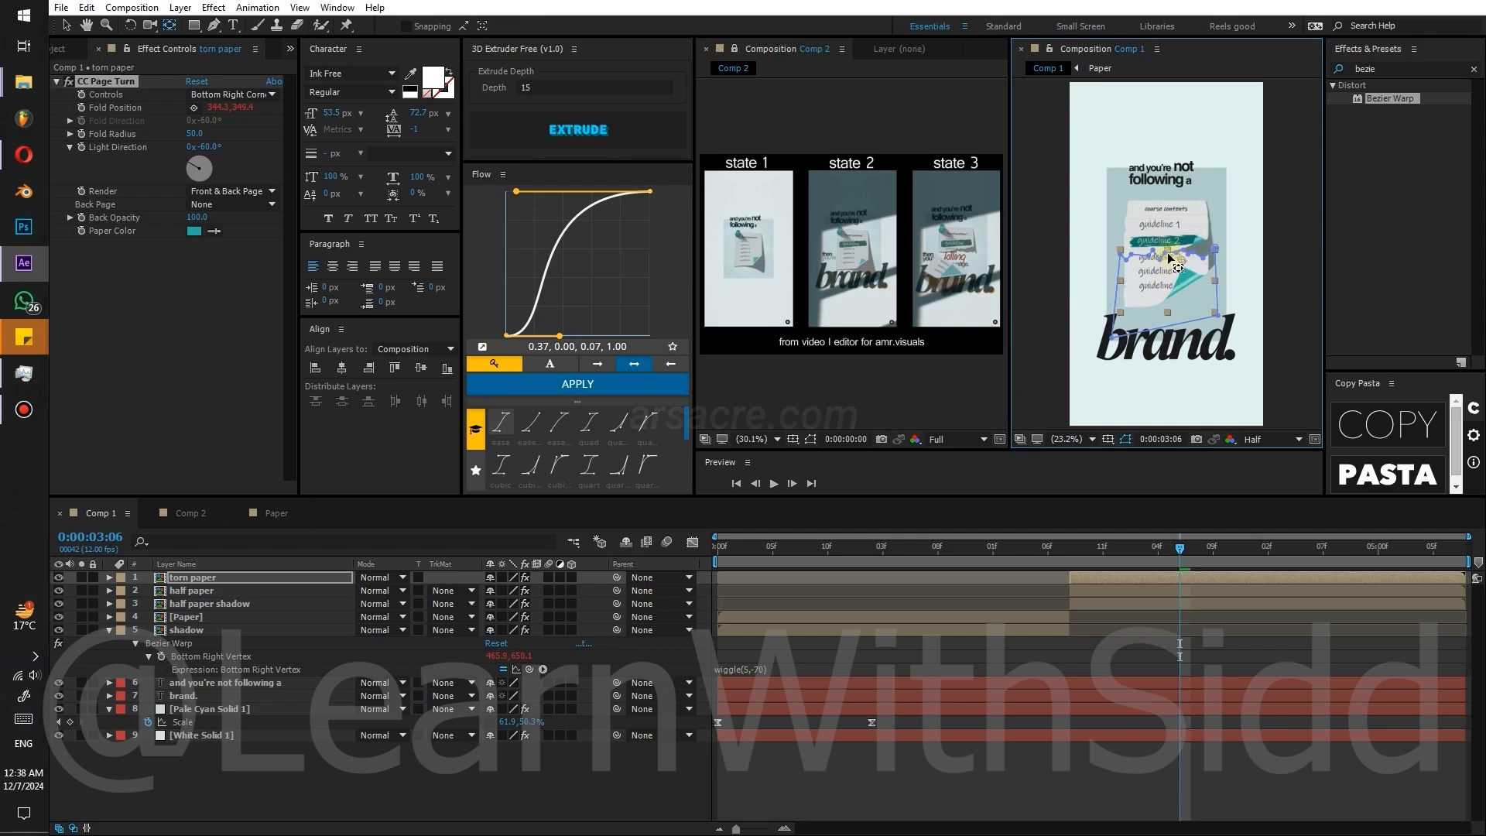
- Move torn paper's anchor point to the tear's left end and keyframe Rotation from 0° at the layer's start to 31° at 0:00:03:06
left_click(1168, 260)
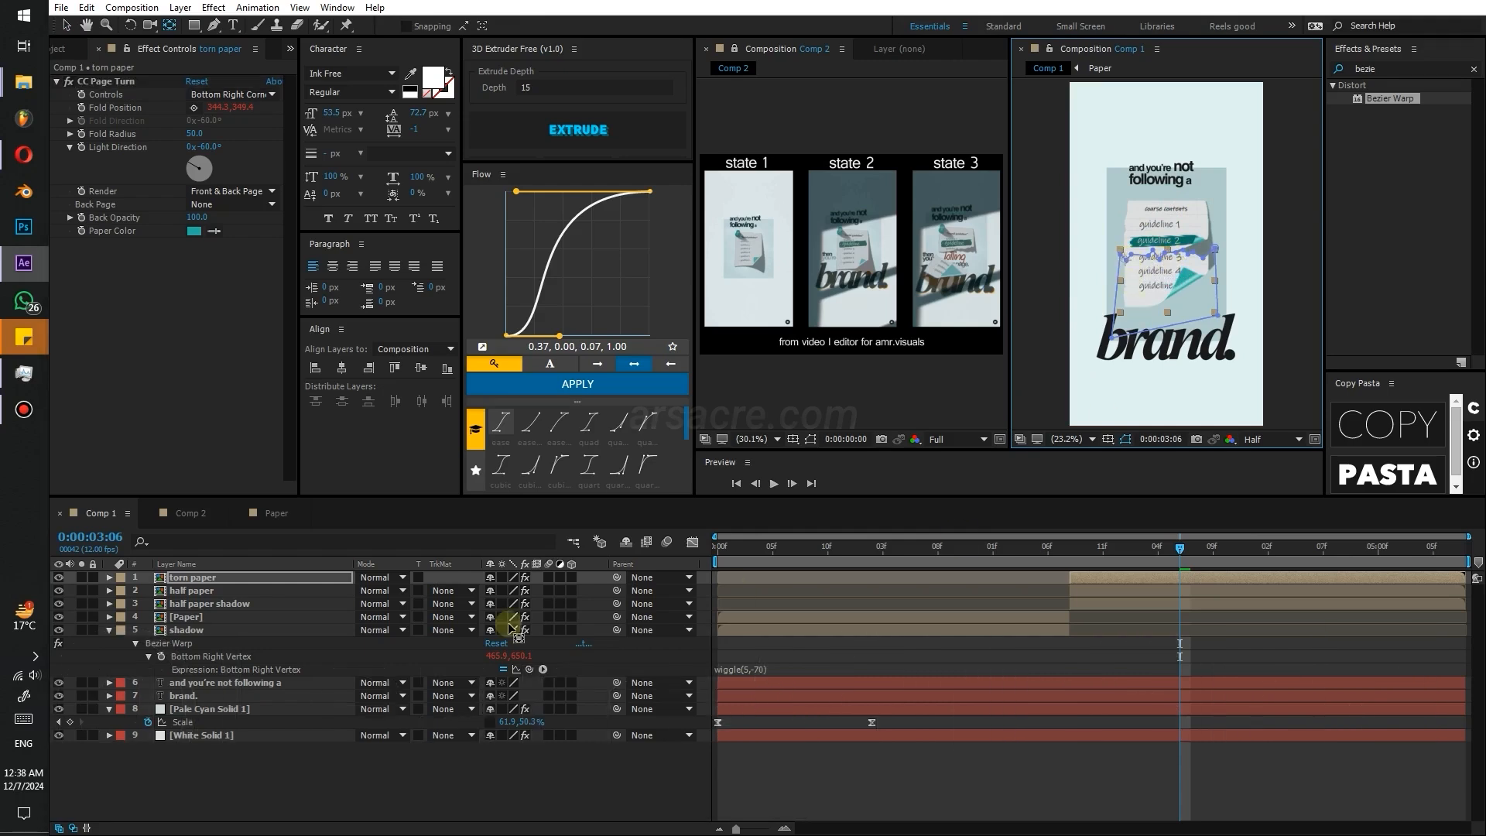
key("r")
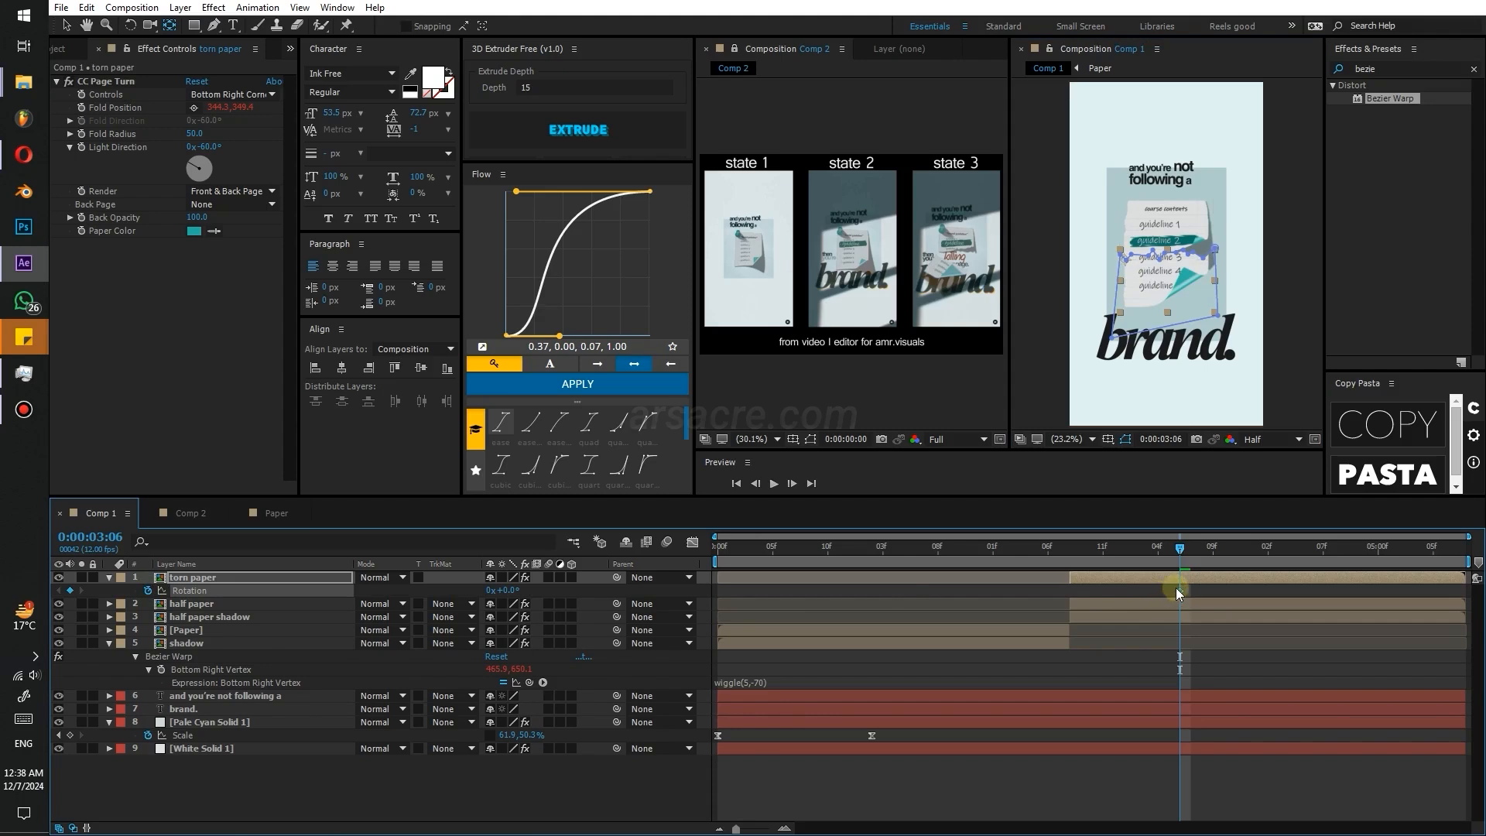
left_click_drag(1176, 588, 1069, 592)
left_click_drag(504, 589, 754, 592)
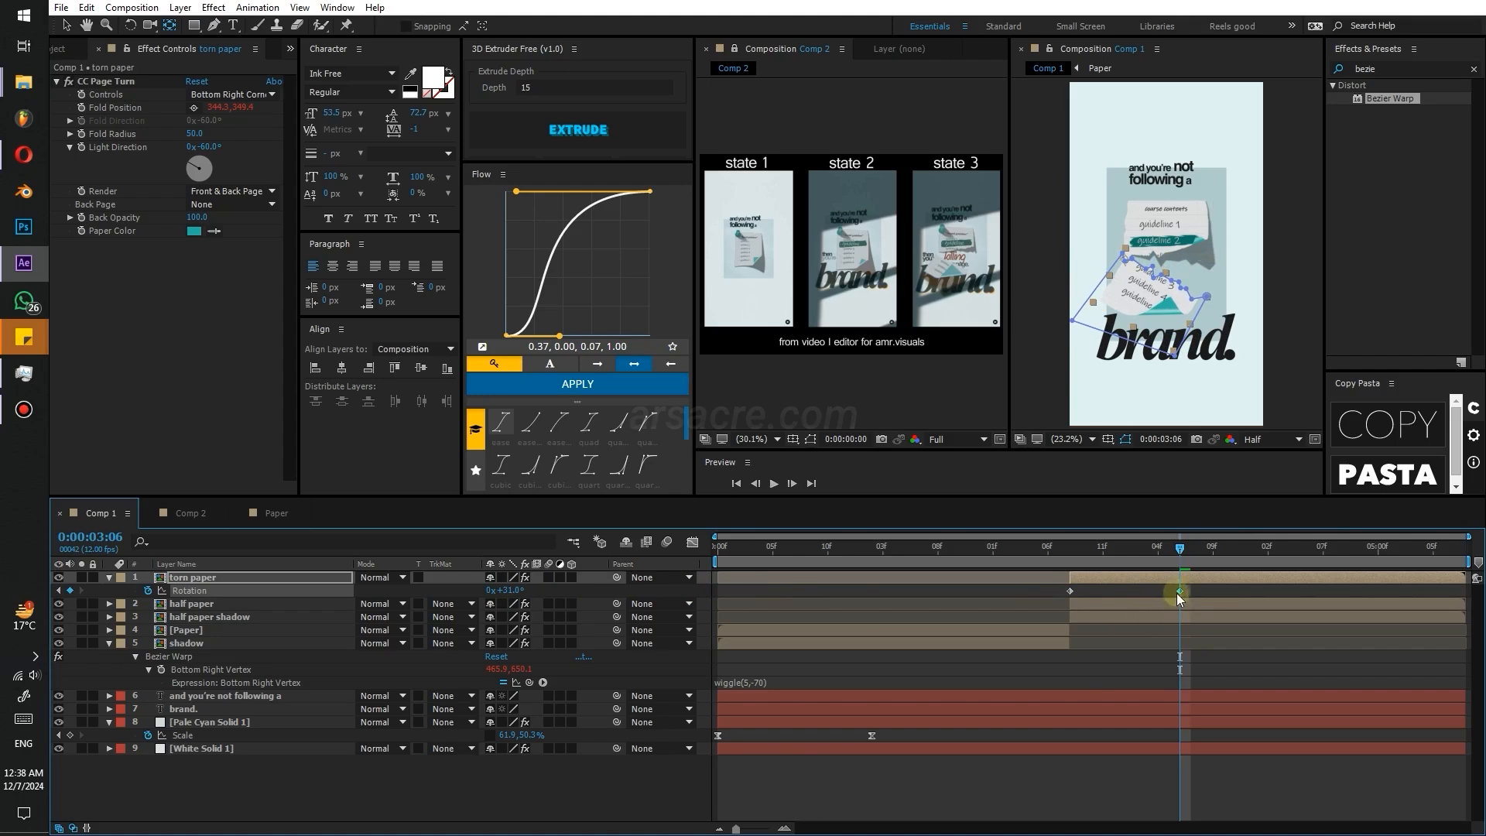
- Ease torn paper's Rotation keyframes with a 0.00, 0.05, 0.21, 1.00 curve and move the ending keyframe to 0:00:03:11
left_click_drag(1194, 587, 1027, 596)
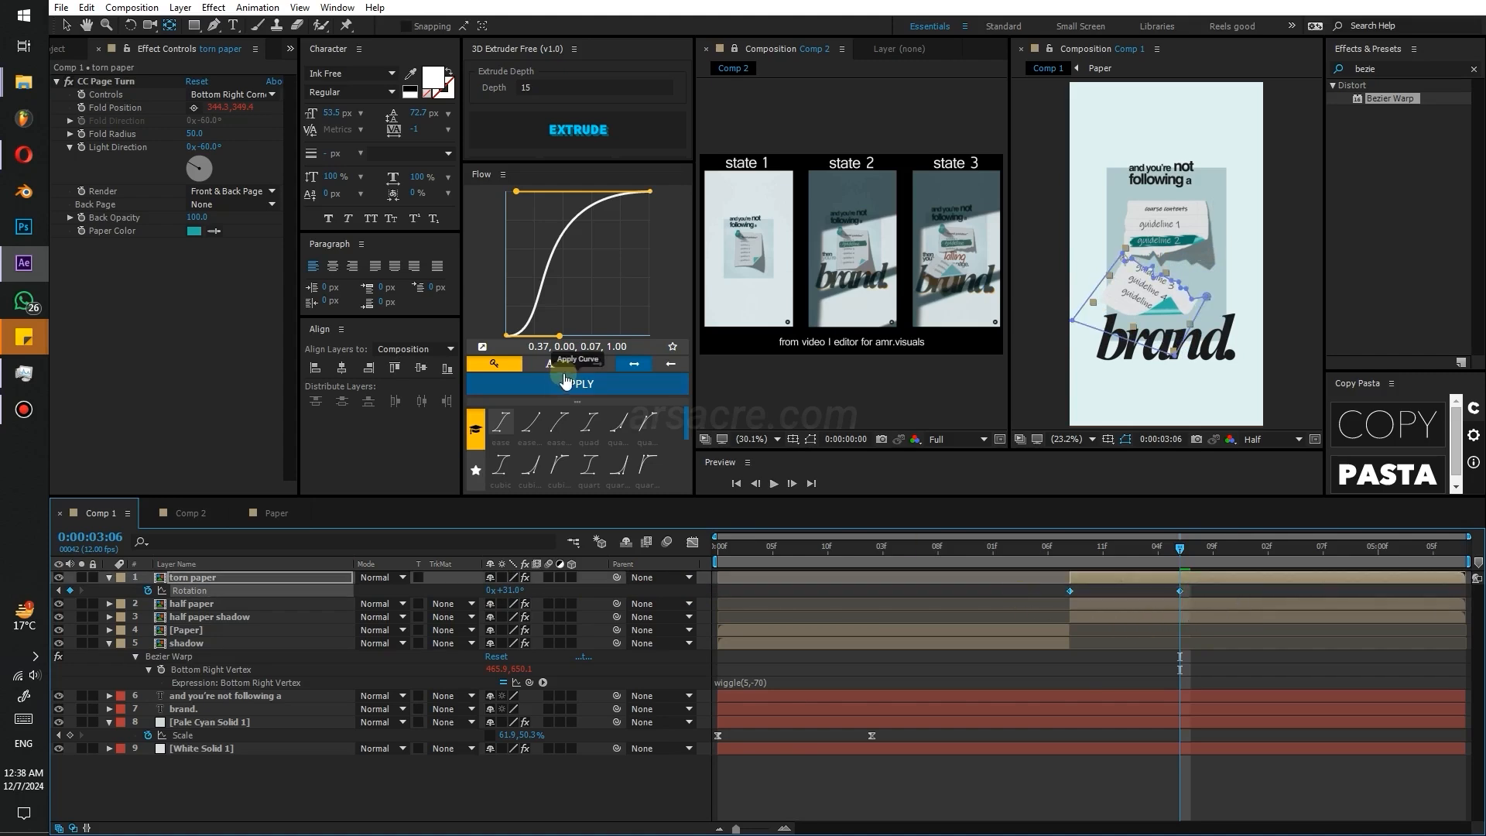
mouse_move(558, 336)
left_mouse_down()
mouse_move(510, 328)
mouse_move(539, 317)
left_mouse_up()
left_click_drag(517, 193, 536, 191)
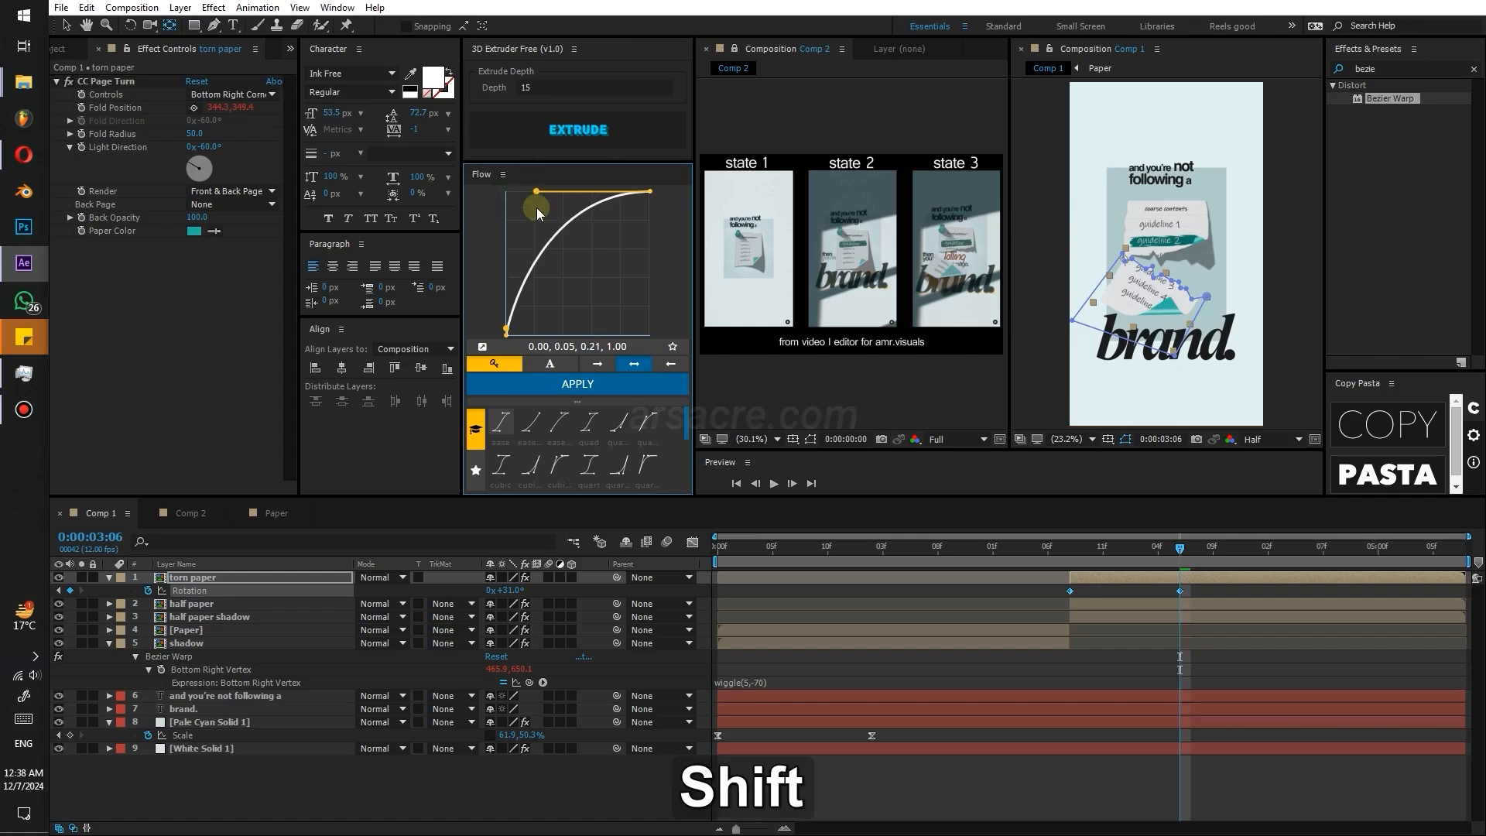
left_click(578, 384)
left_click_drag(1180, 593, 1236, 593)
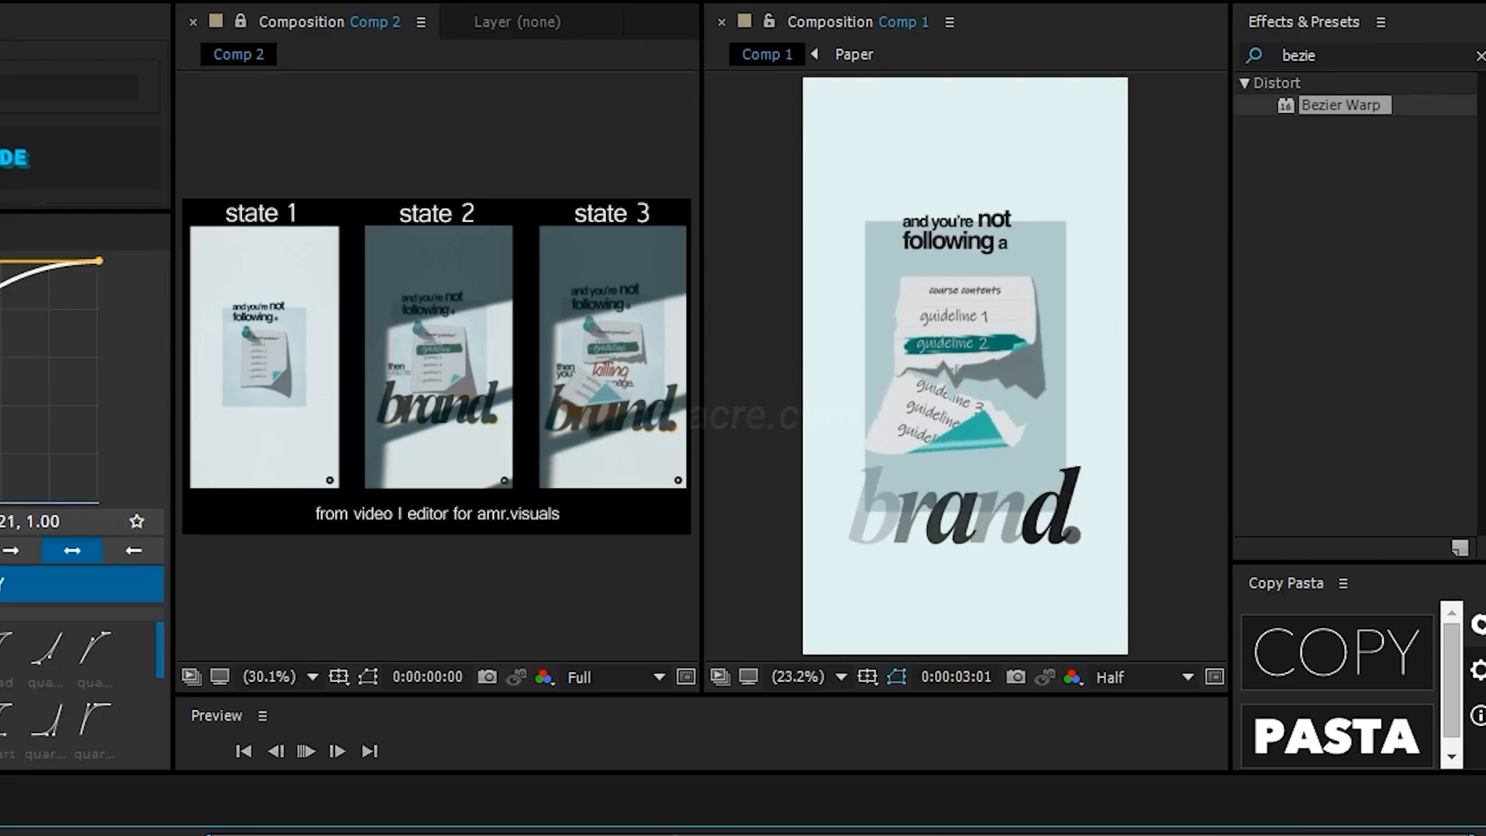
key("space")
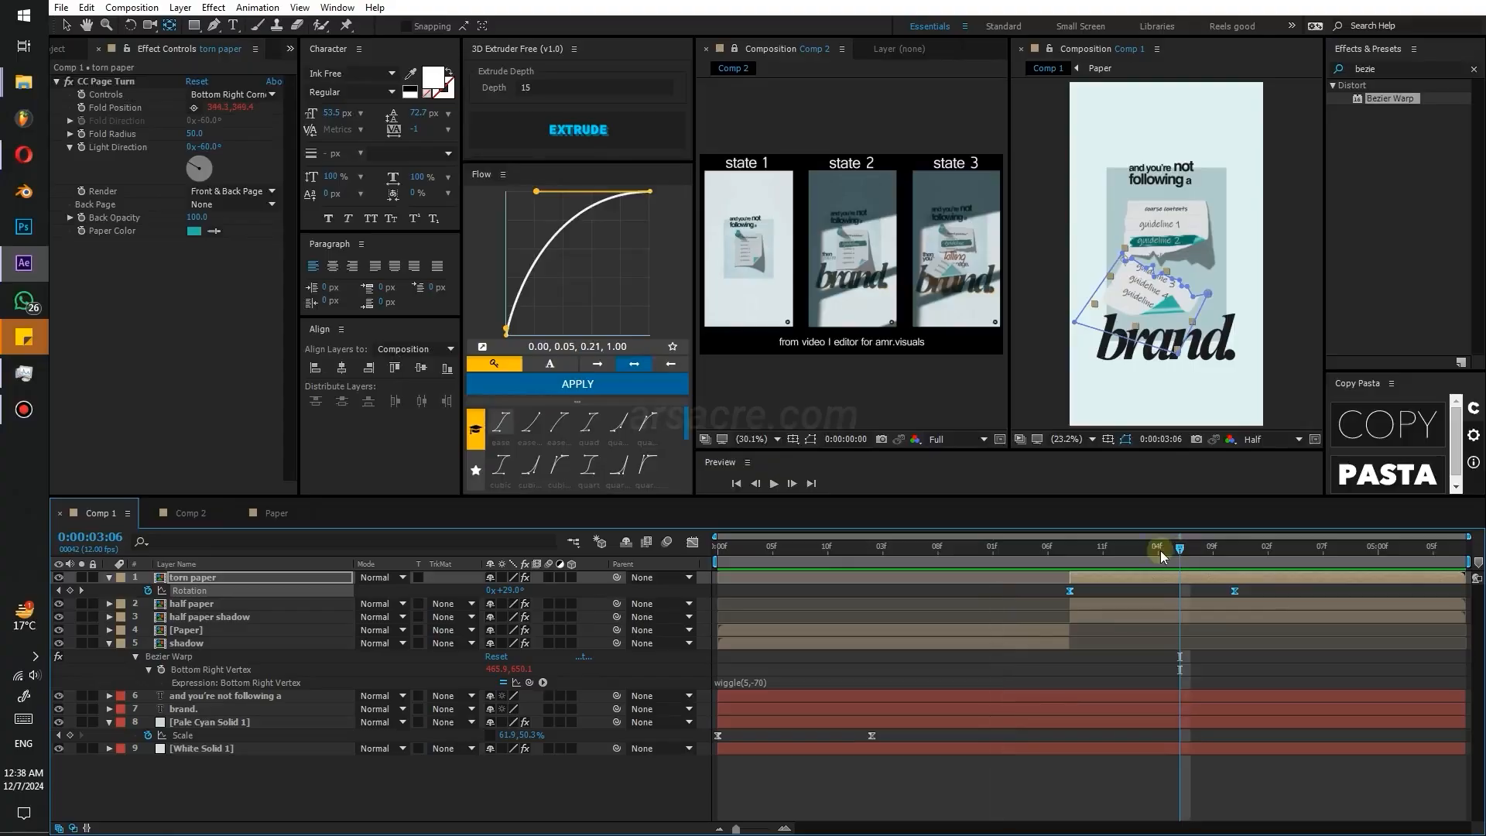
- Keyframe torn paper's Position at the layer's start and move it toward the composition's lower-left corner at 0:00:03:06
key("shift+p")
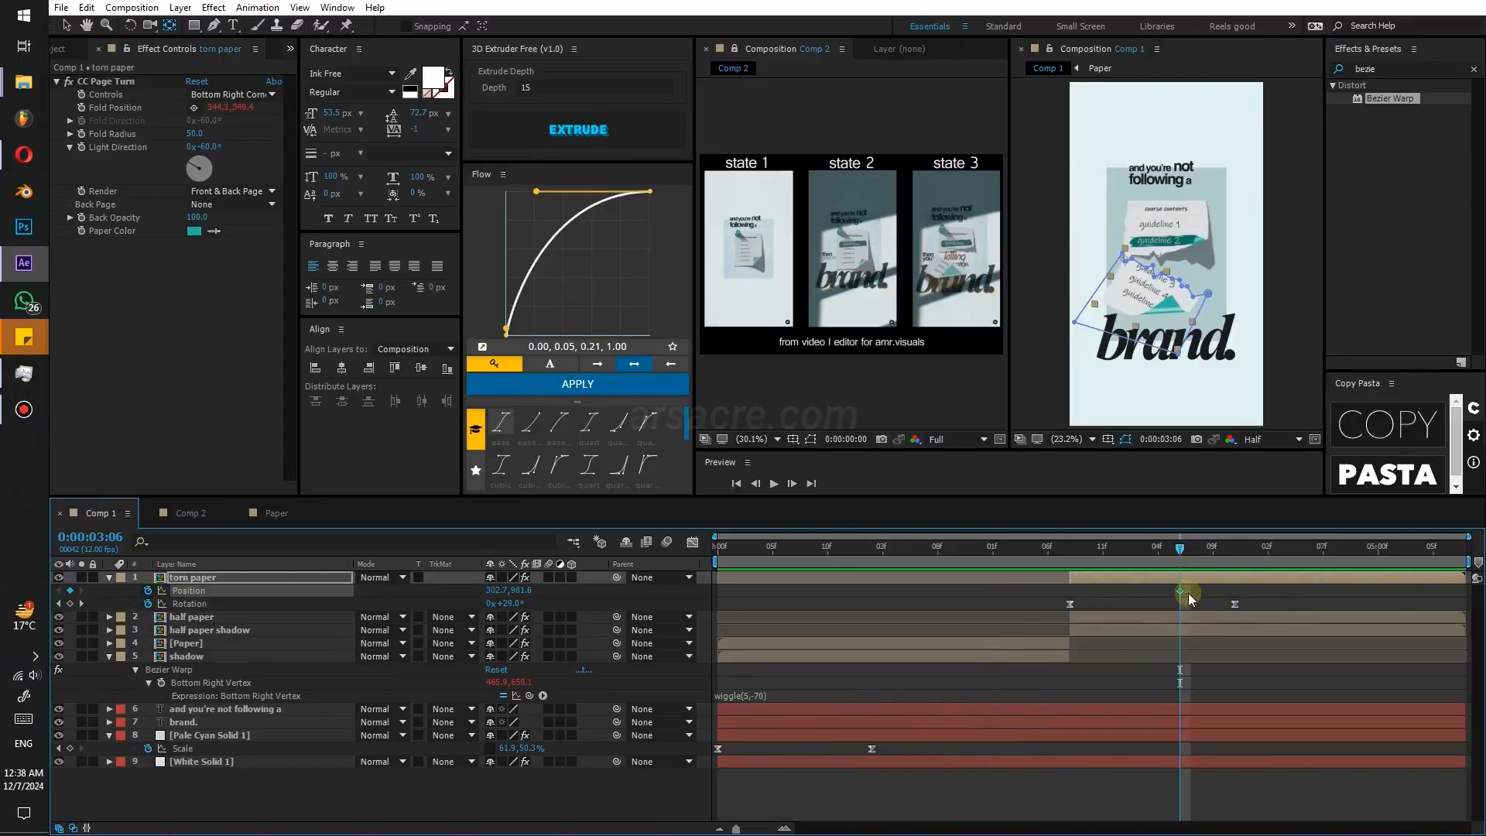
left_click_drag(1106, 591, 1070, 590)
key("v")
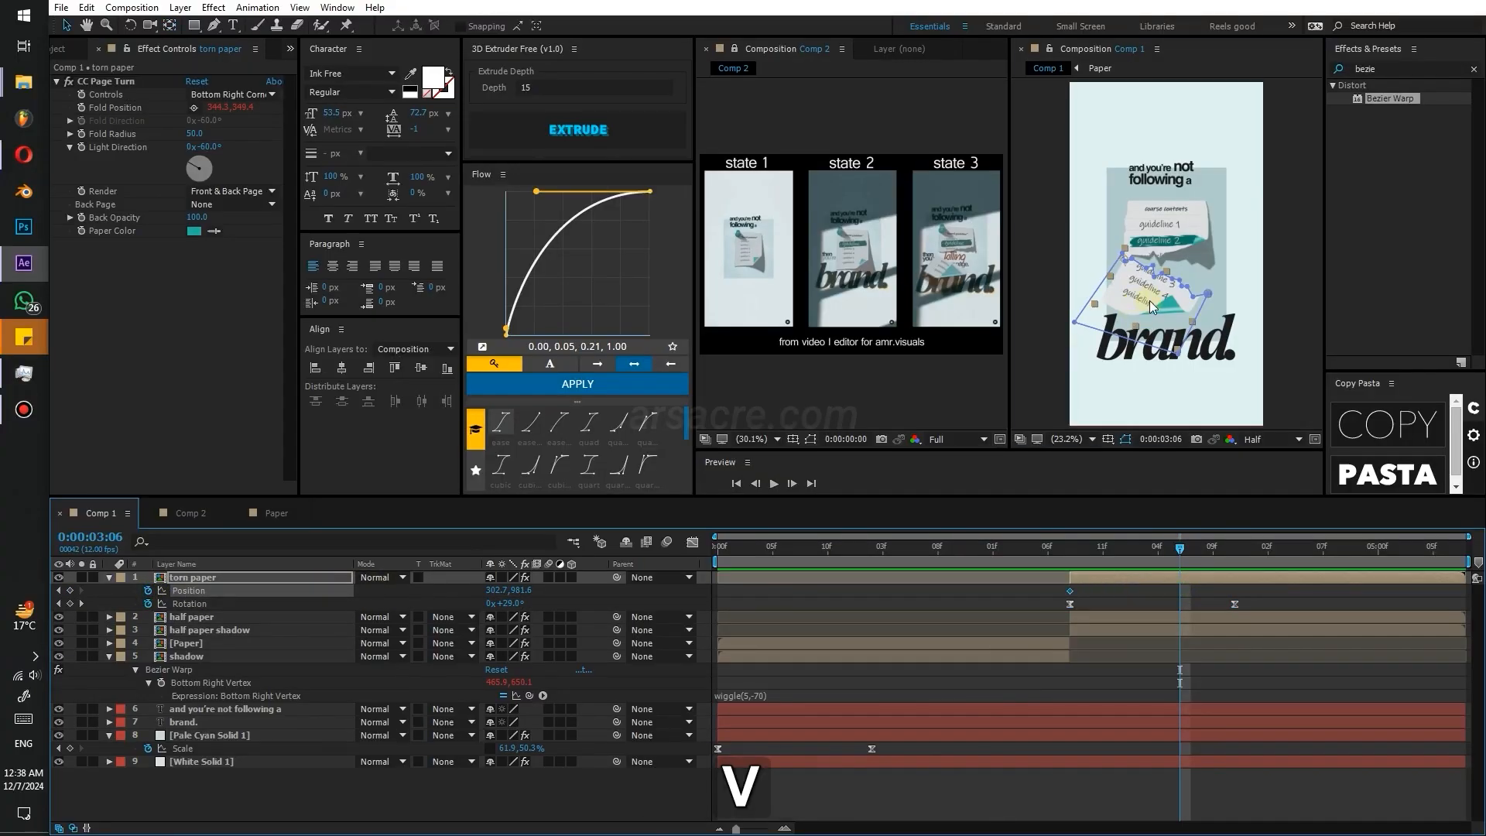
left_click_drag(1151, 307, 1093, 416)
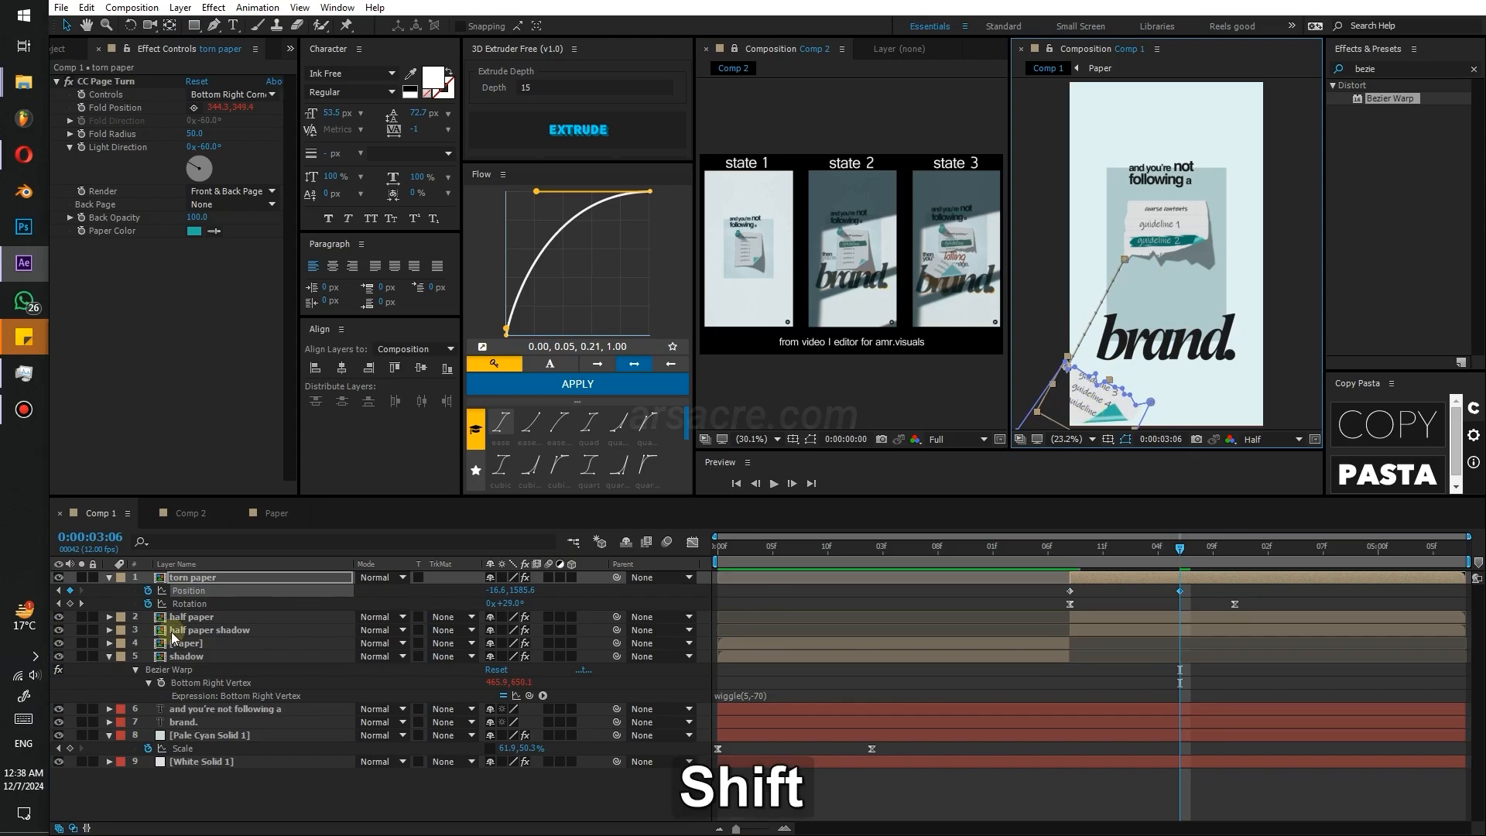
- Keyframe torn paper's Scale from 100% at the layer's start to a larger size at 0:00:03:11
key("shift+s")
left_click_drag(922, 605, 1070, 603)
left_click_drag(532, 604, 726, 604)
left_click_drag(1179, 604, 1235, 604)
- Move torn paper's end position fully past the lower-left corner and shift the ending Position and Scale keyframes to 0:00:04:04
left_click_drag(1096, 418, 1043, 464)
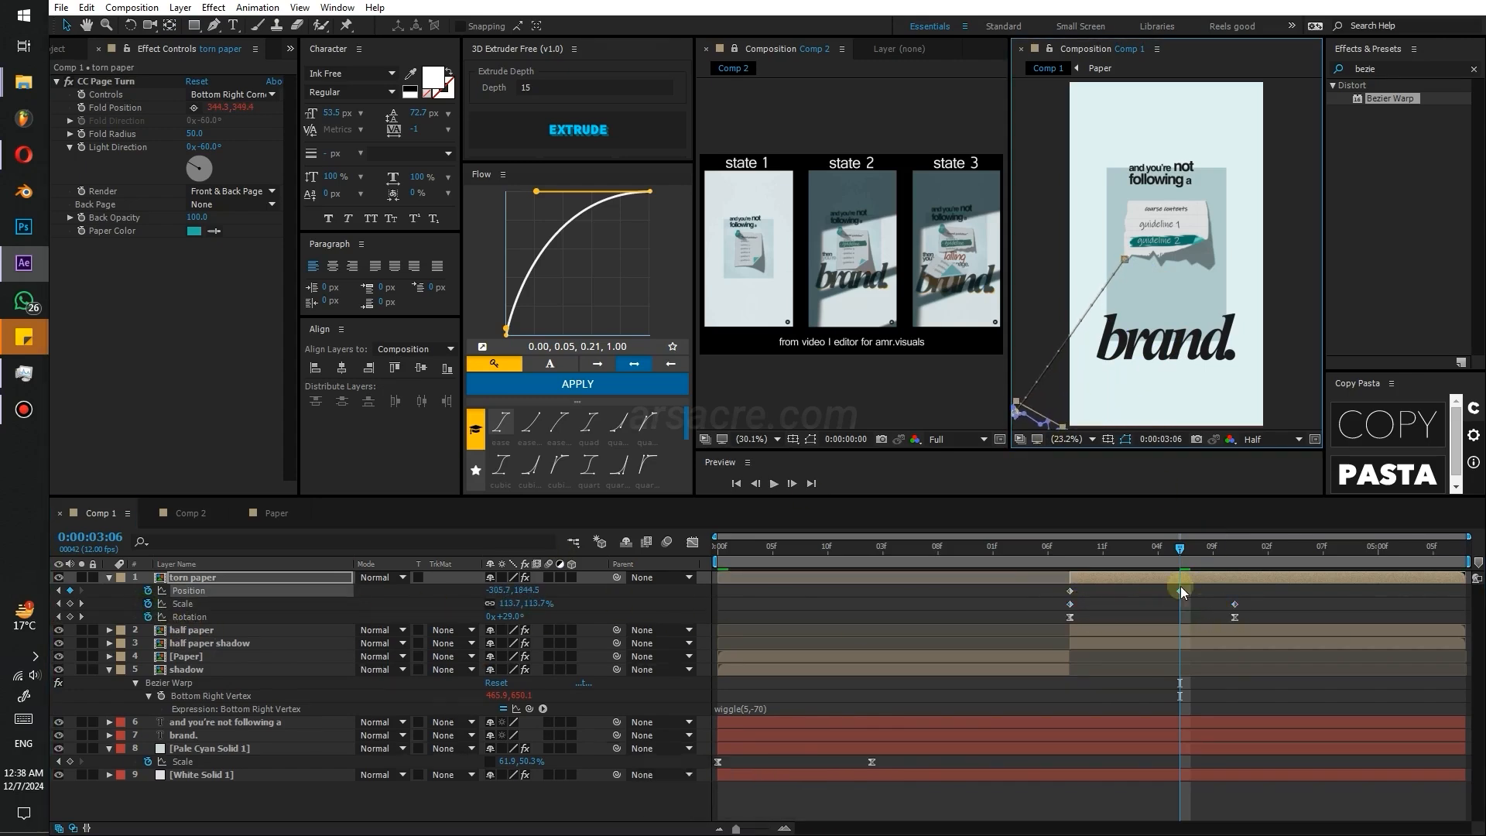
left_click_drag(1180, 590, 1234, 590)
left_click_drag(1223, 585, 1289, 603)
key("space")
left_click_drag(1118, 553, 1305, 603)
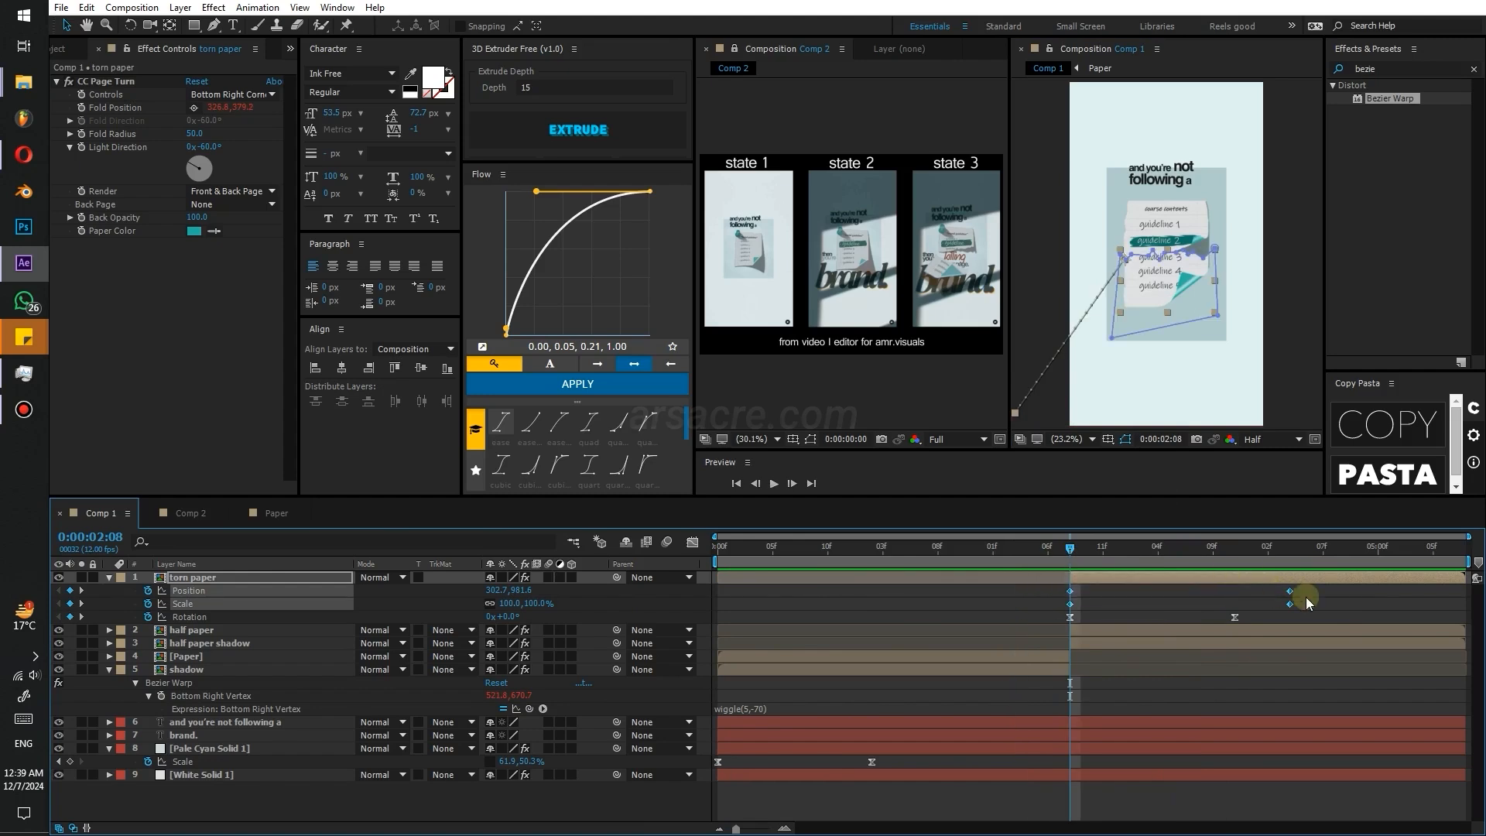
- Retime torn paper's ending Rotation keyframe to 0:00:04:02 and ease the Position and Scale keyframes with a 0.14, 0.00, 0.85, 1.00 curve
key("space")
left_click(1235, 617)
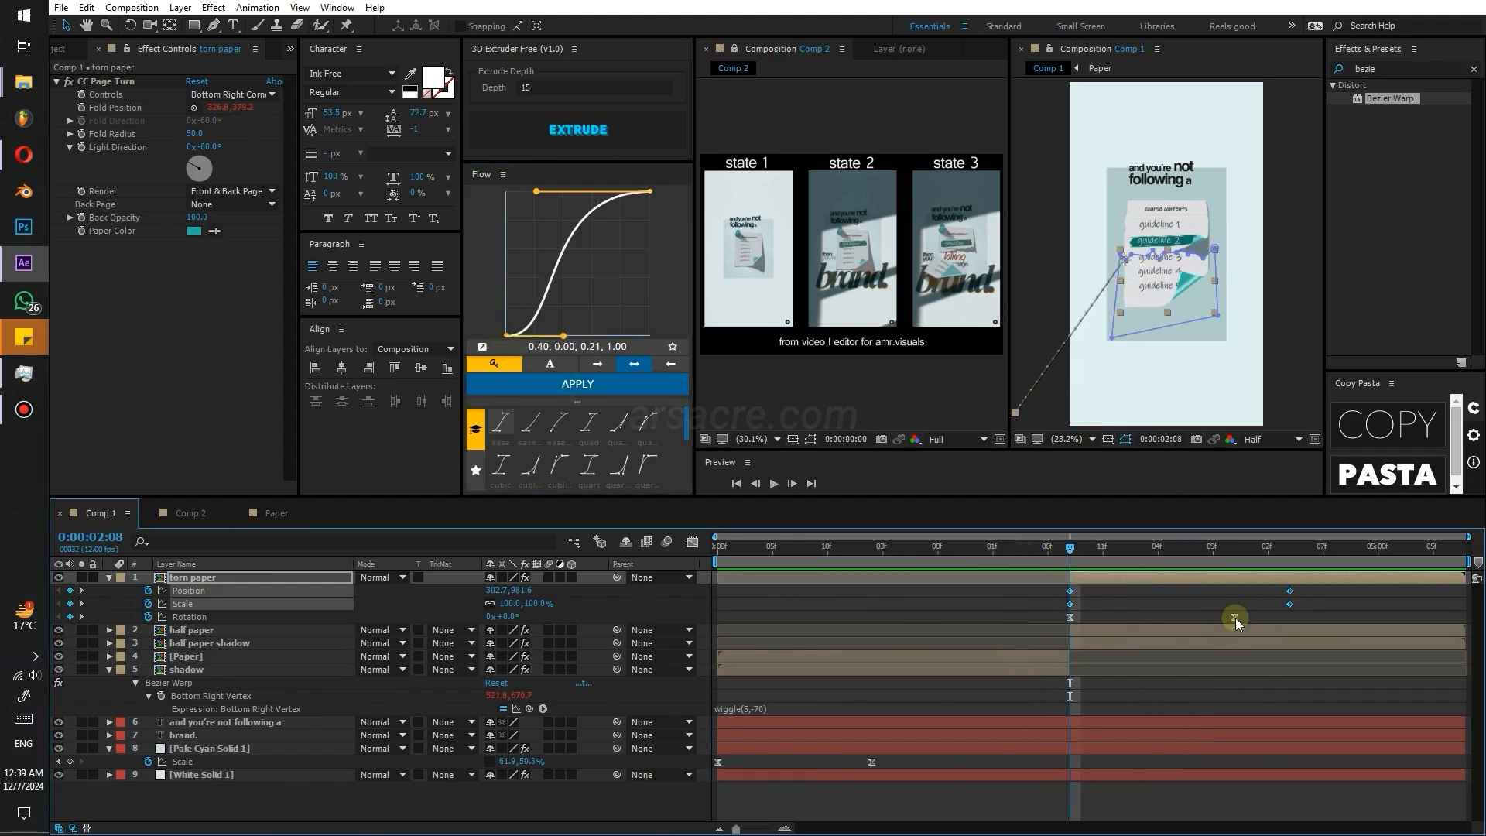
left_click_drag(1235, 618, 1179, 617)
key("space")
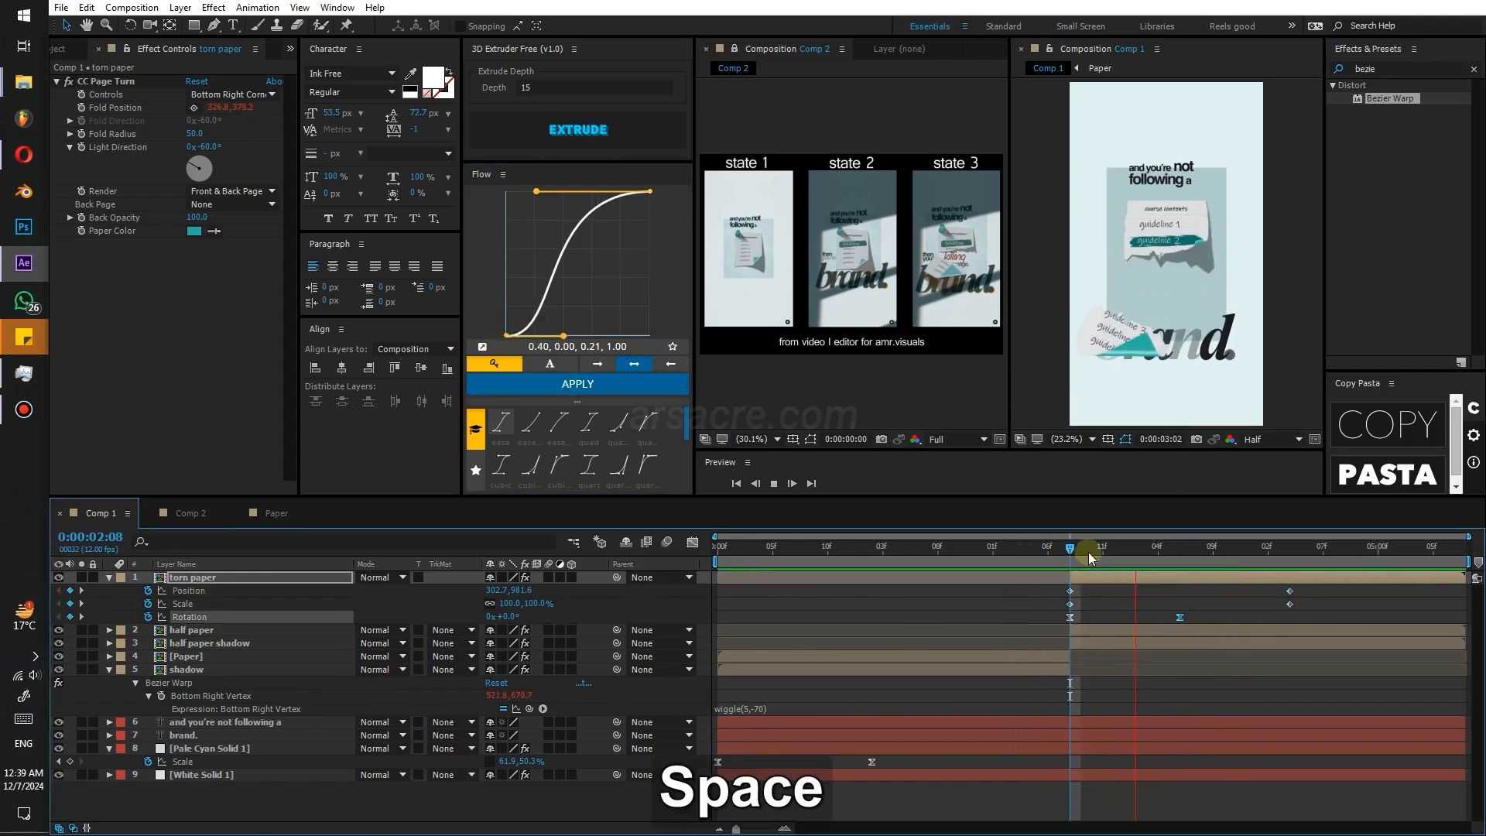
left_click_drag(1094, 551, 1168, 577)
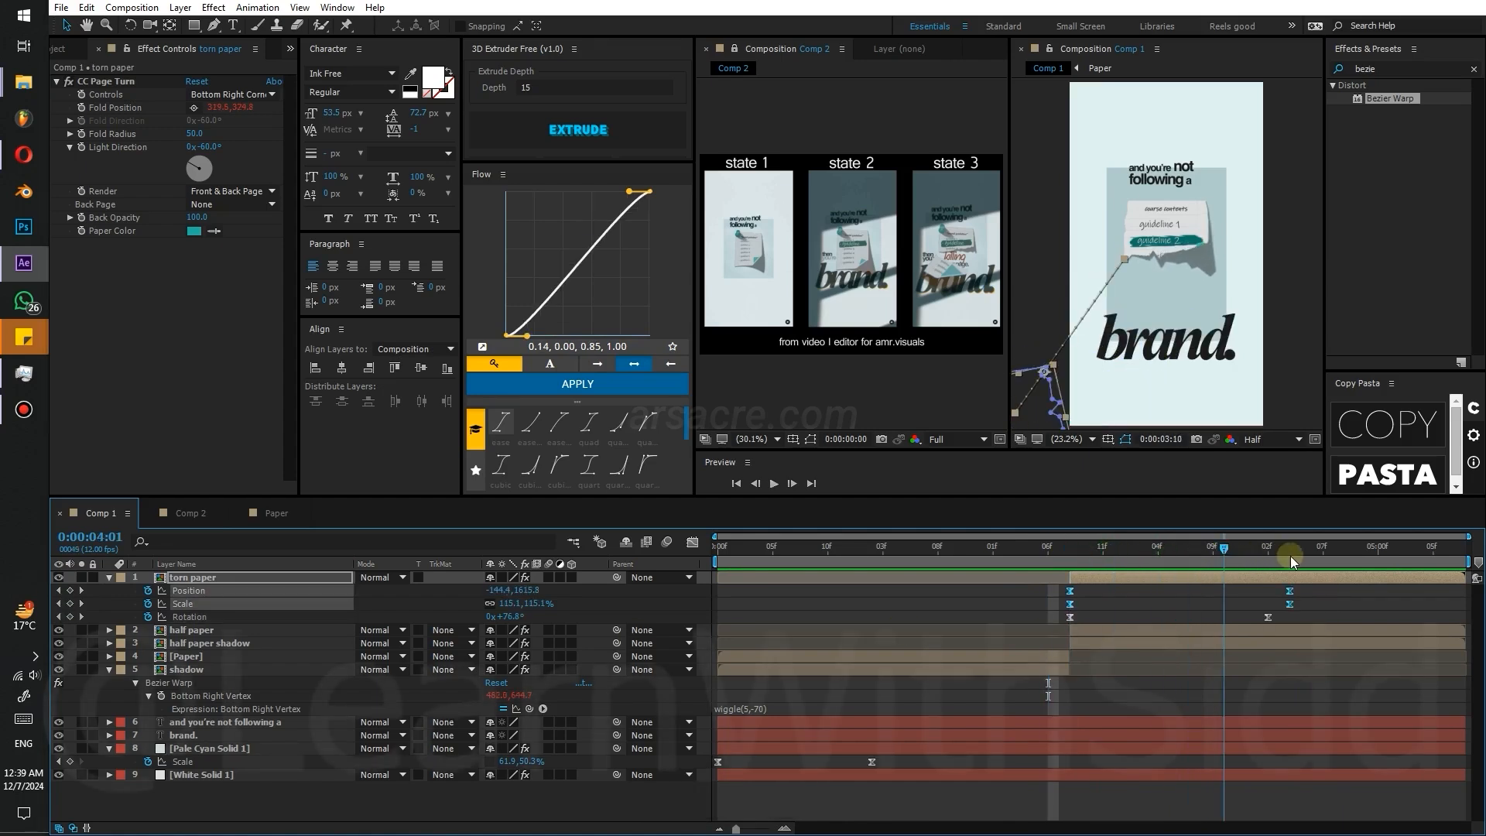
- Duplicate the torn paper layer, rename the copy torn paper shadow and place it directly below torn paper
left_click_drag(1128, 555, 1085, 555)
key("ctrl+d")
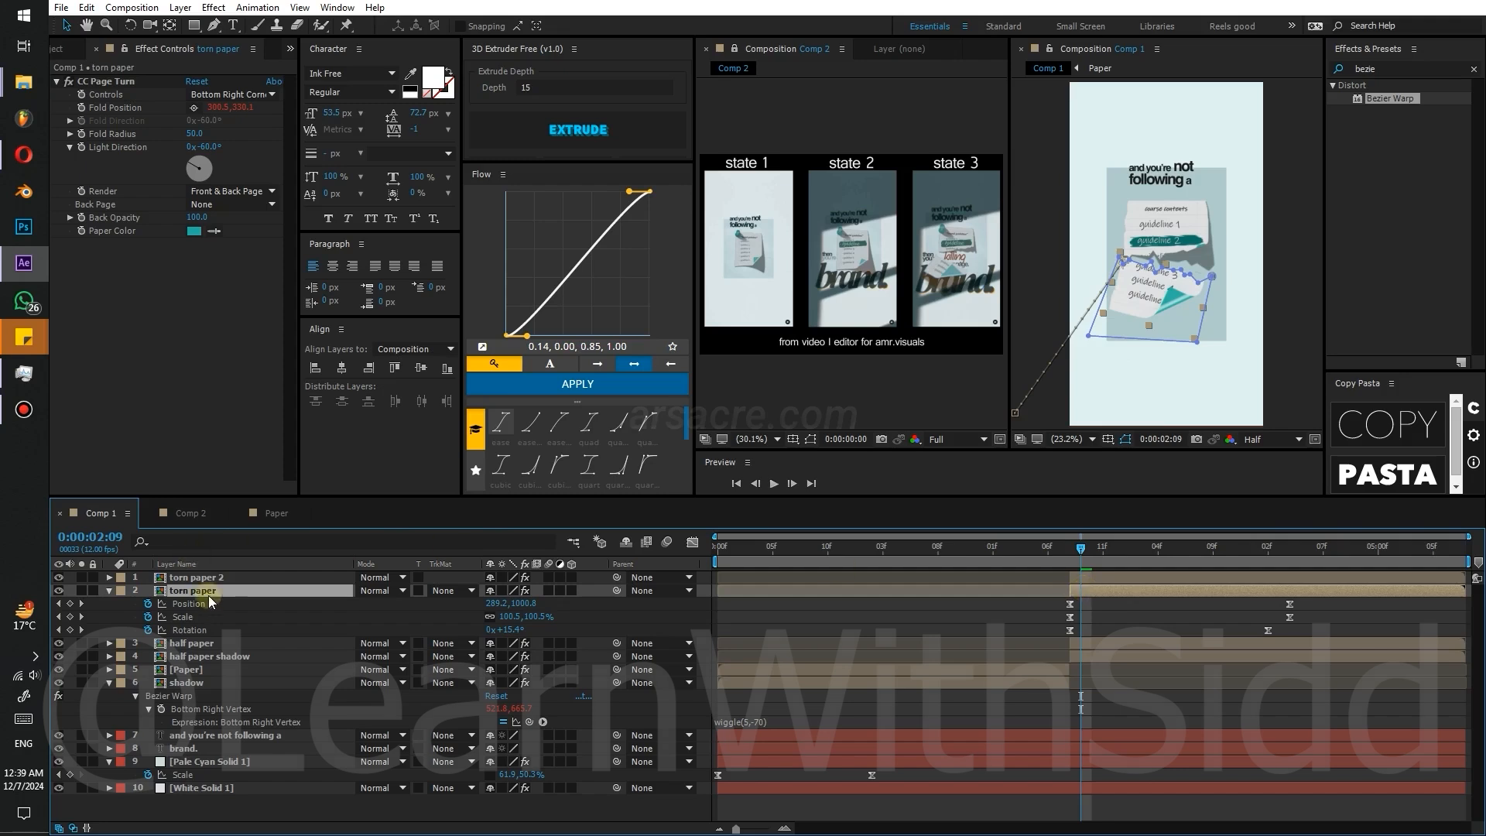
left_click(203, 577)
key("Return")
key("End")
key("BackSpace")
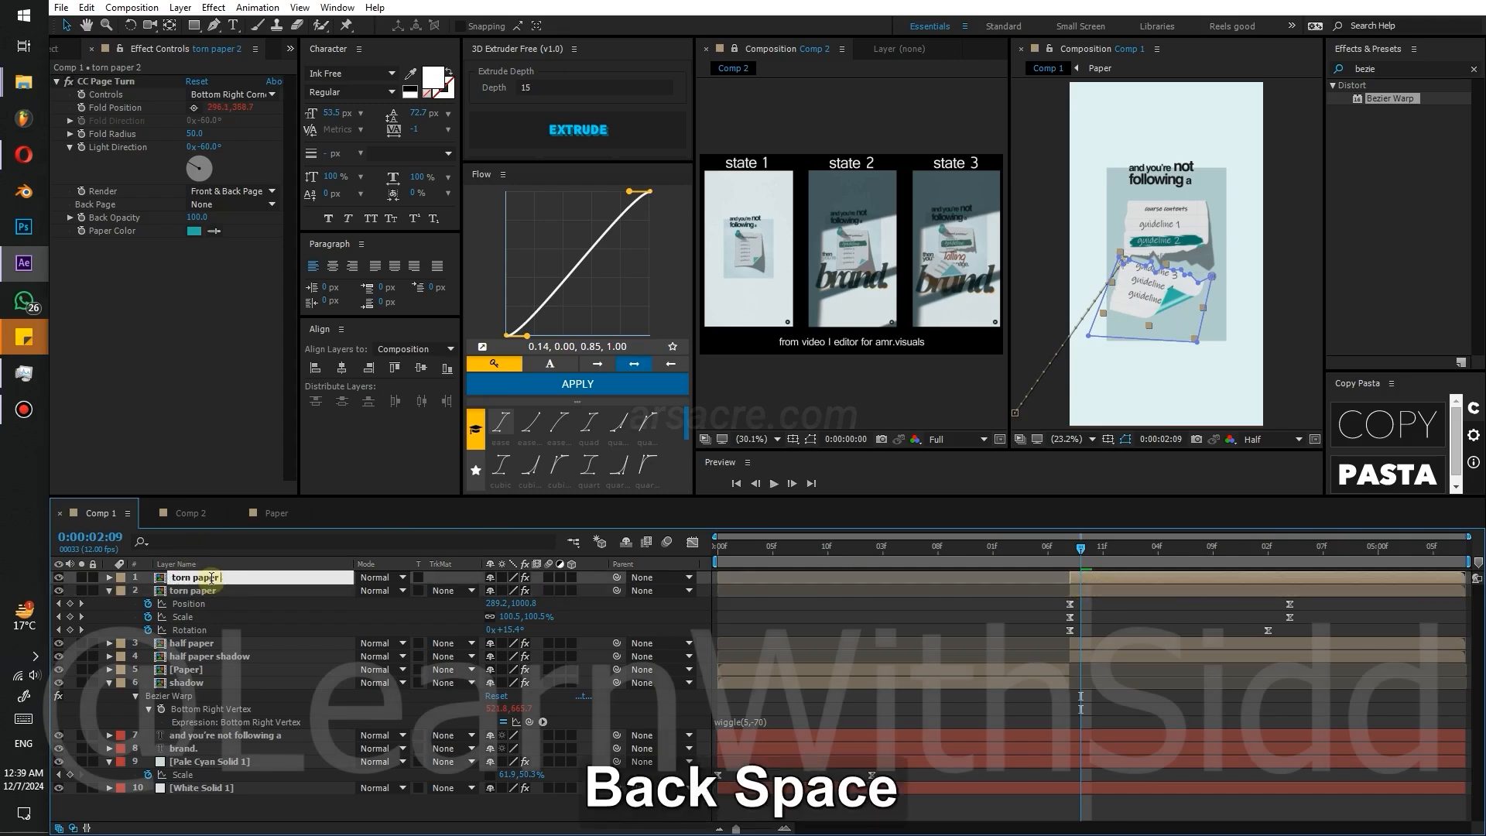
type("shadow")
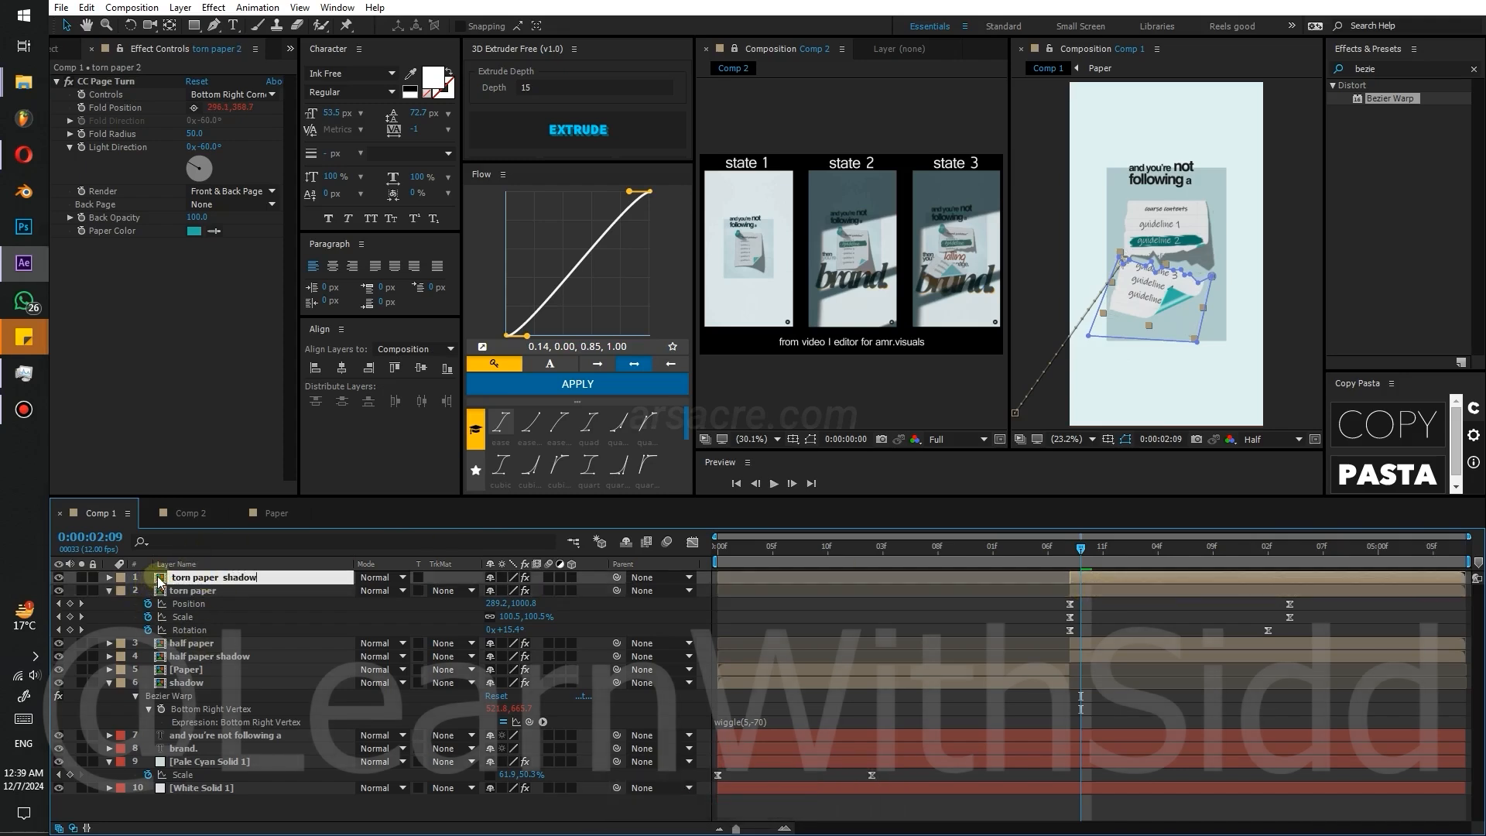
left_click_drag(159, 577, 190, 659)
- Replace torn paper shadow's CC Page Turn with the Color Balance (HLS), Bezier Warp and Gaussian Blur effects copied from half paper shadow
left_click(189, 659)
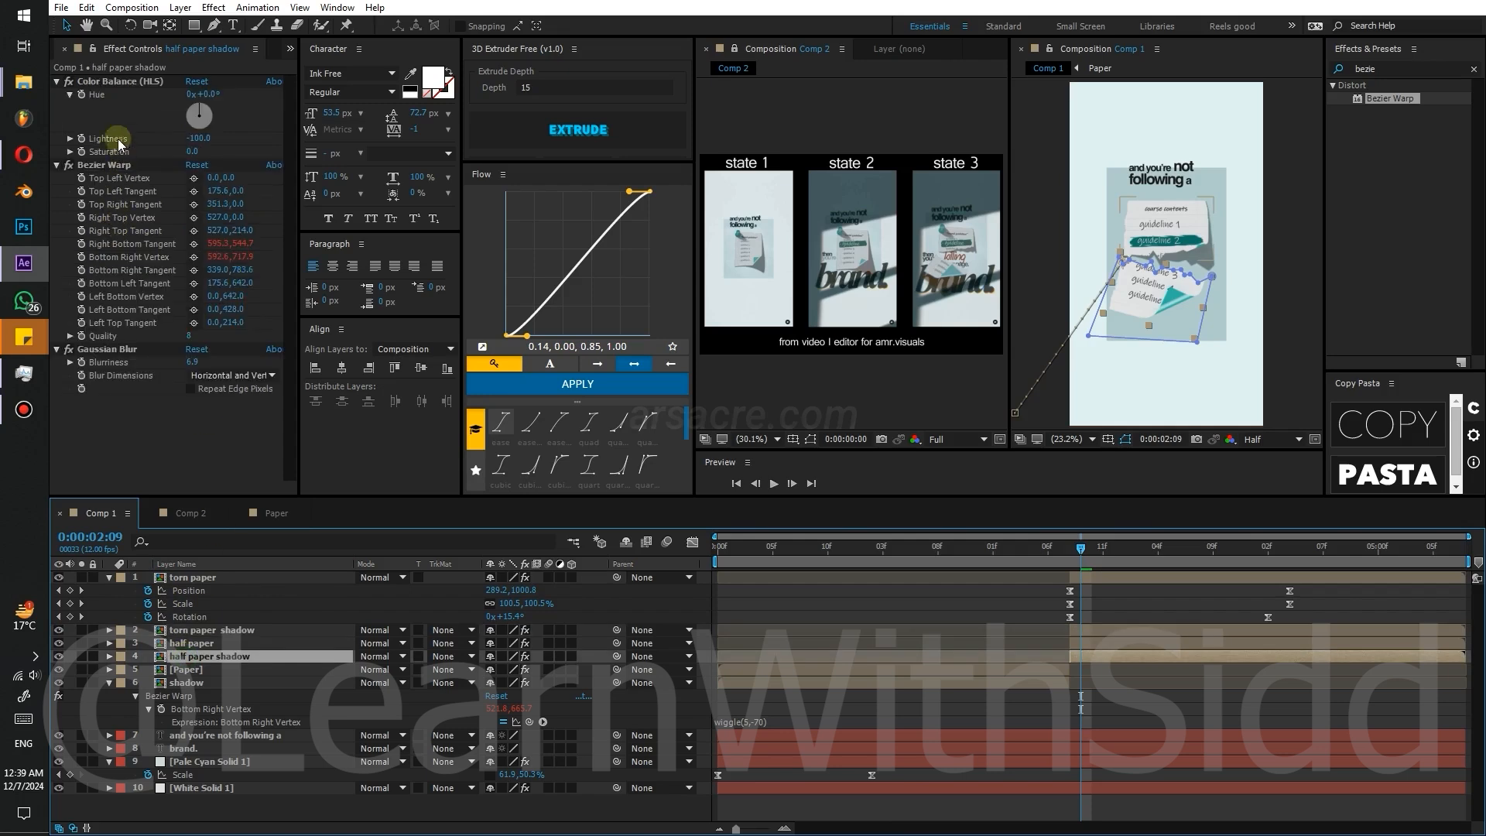
left_click(112, 158)
key("ctrl+a")
key("ctrl+c")
left_click(194, 630)
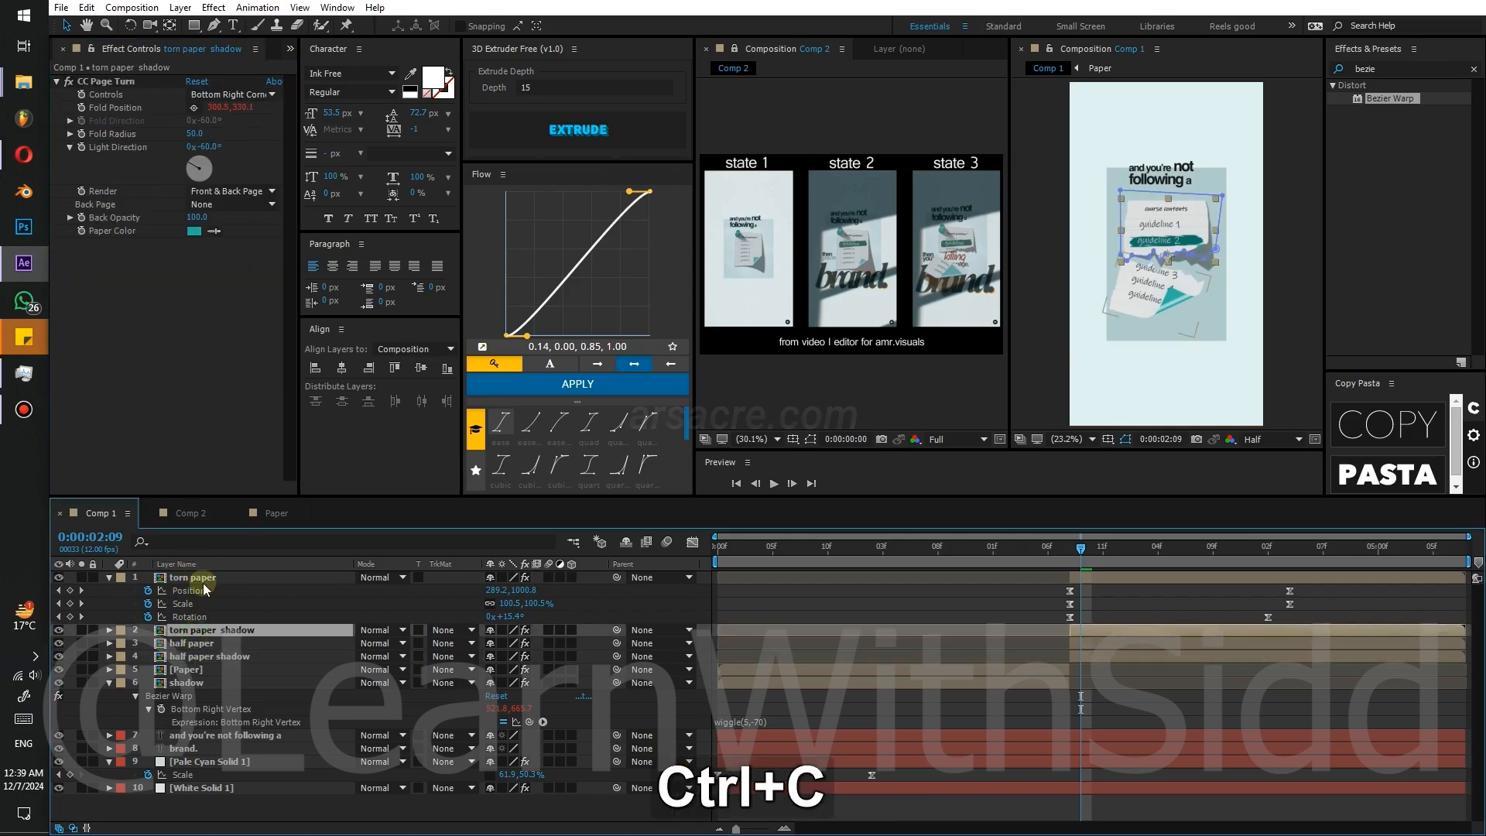
left_click(118, 82)
key("Delete")
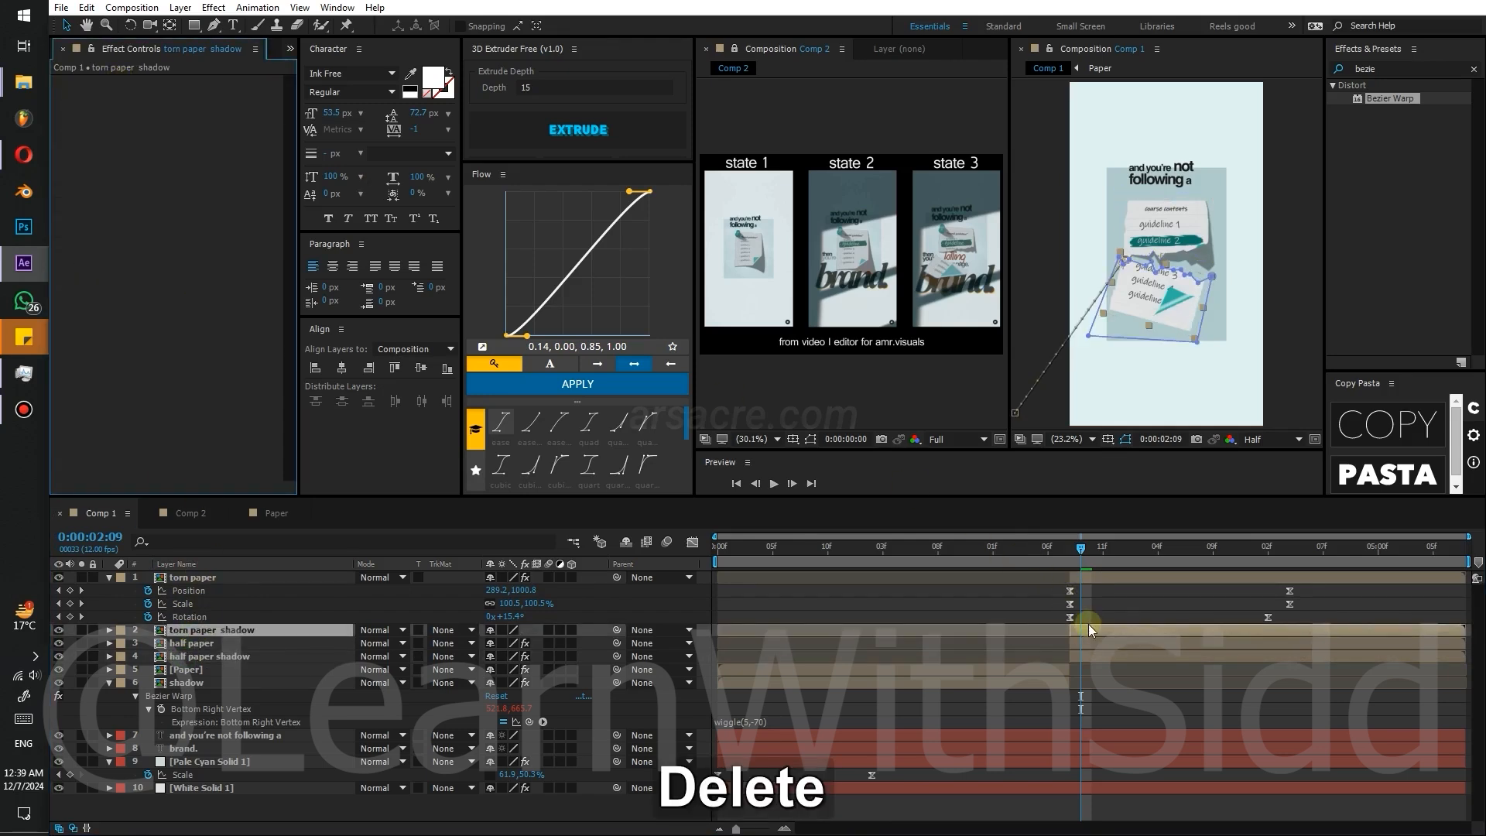
key("ctrl+v")
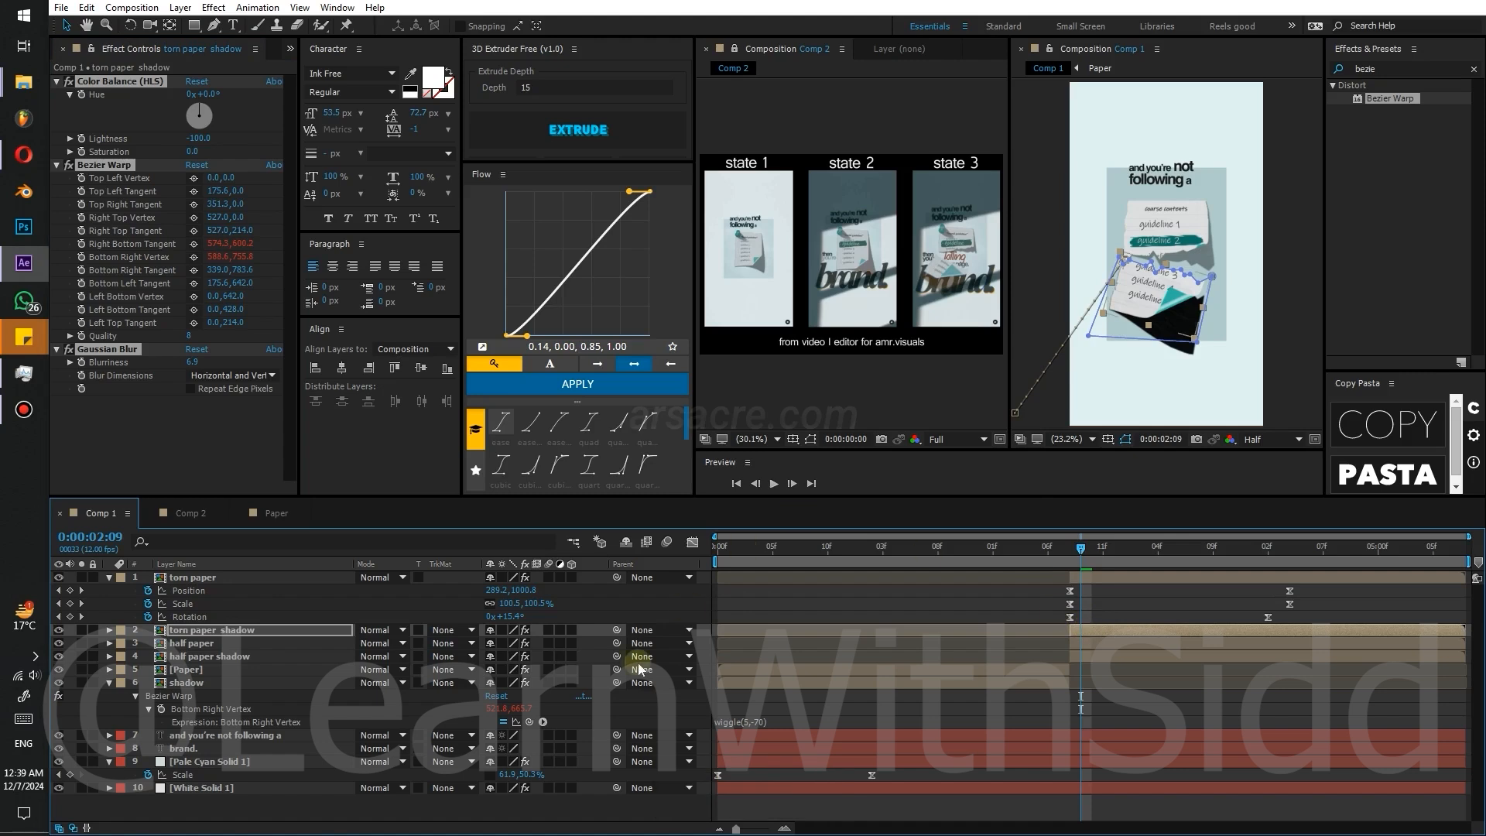
- Set torn paper shadow's Opacity to 47%, then try a different Gaussian Blur Blurriness and undo it
key("t")
left_click_drag(495, 643, 454, 643)
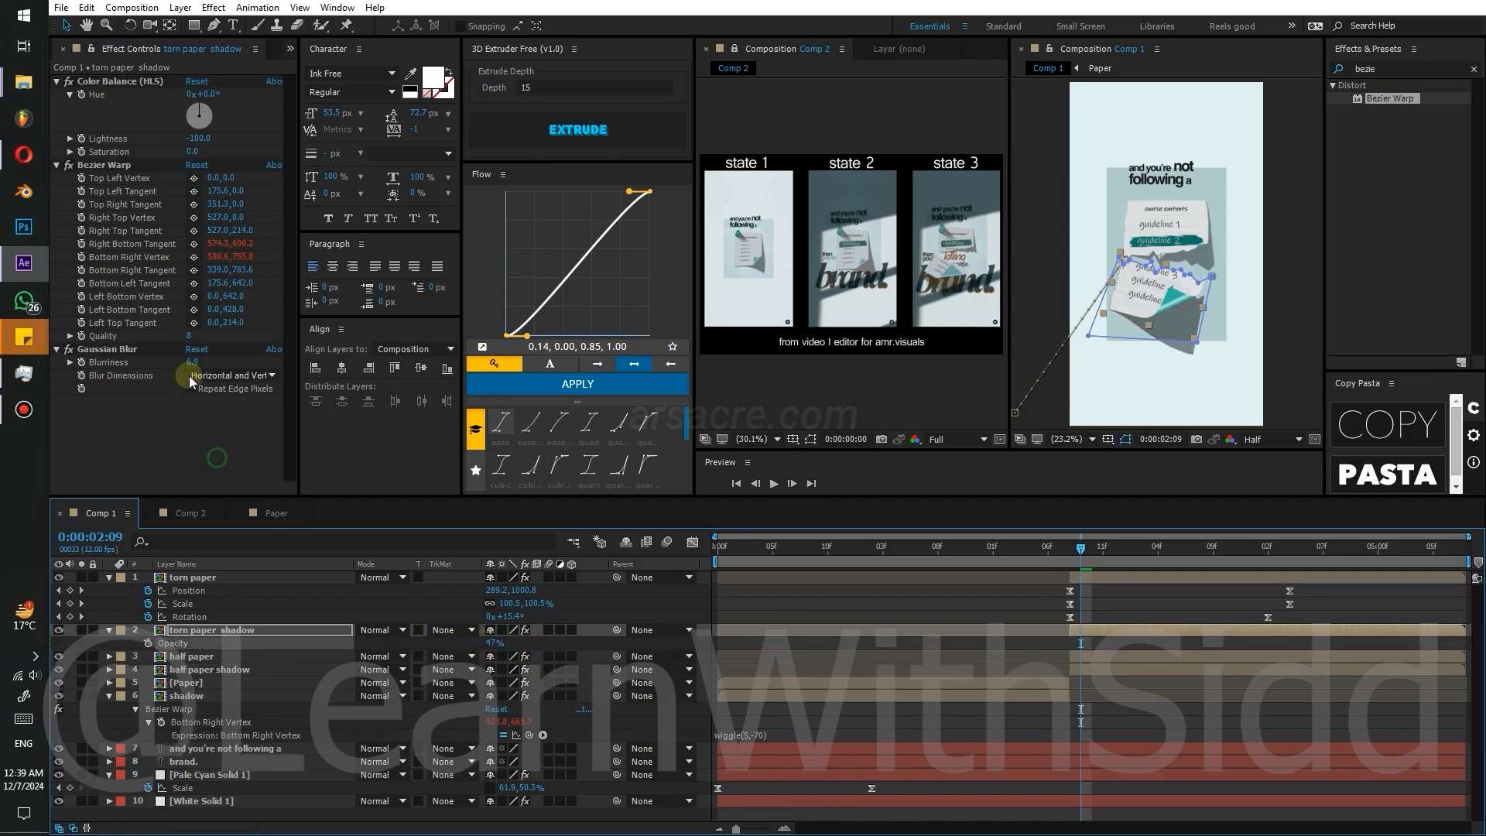
left_click_drag(191, 362, 233, 362)
key("ctrl+z")
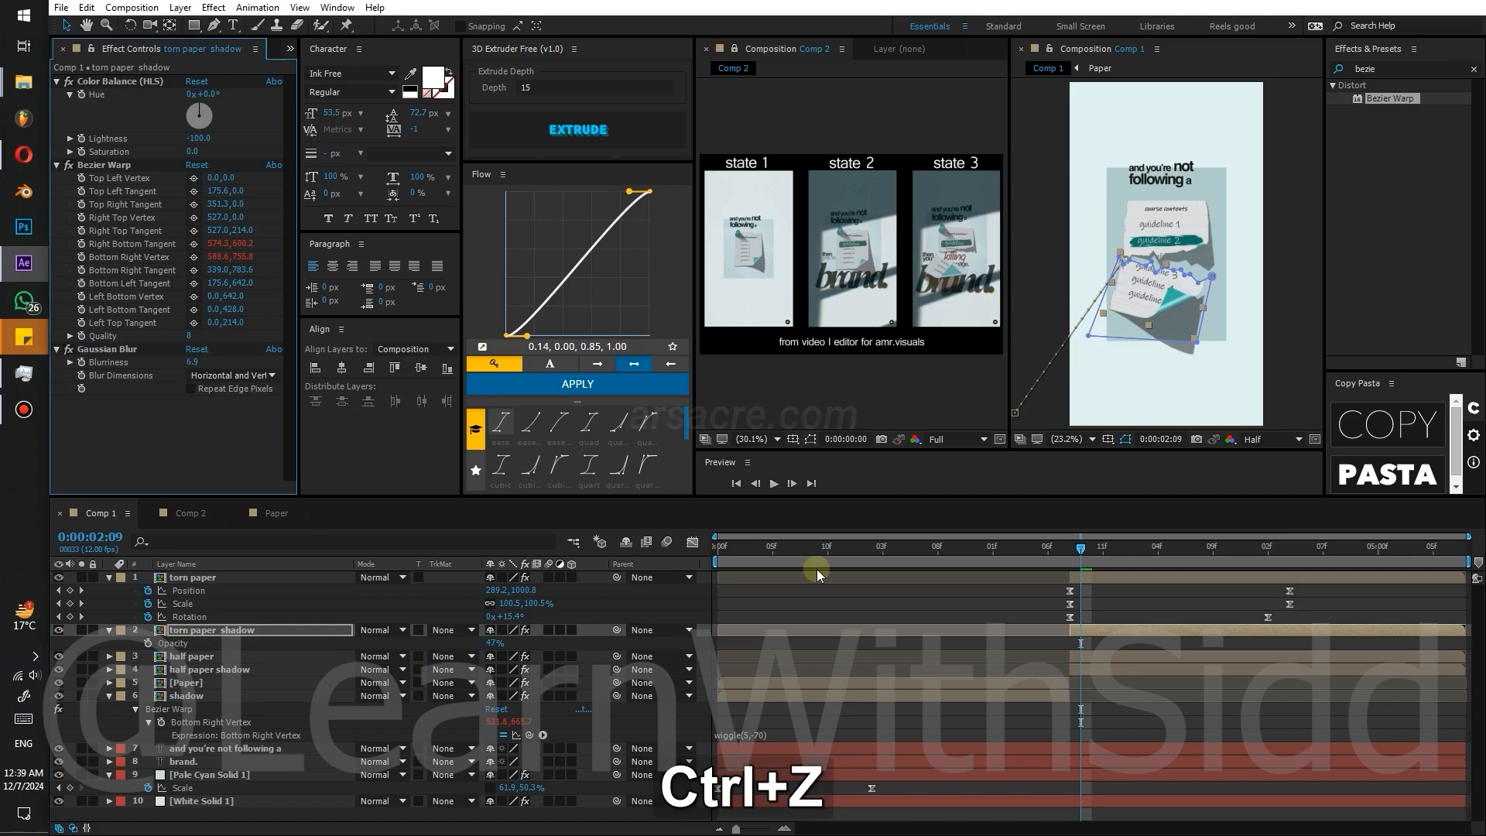
- Reveal torn paper shadow's Position and retime its ending keyframe to 0:00:04:03
left_click(818, 574)
key("p")
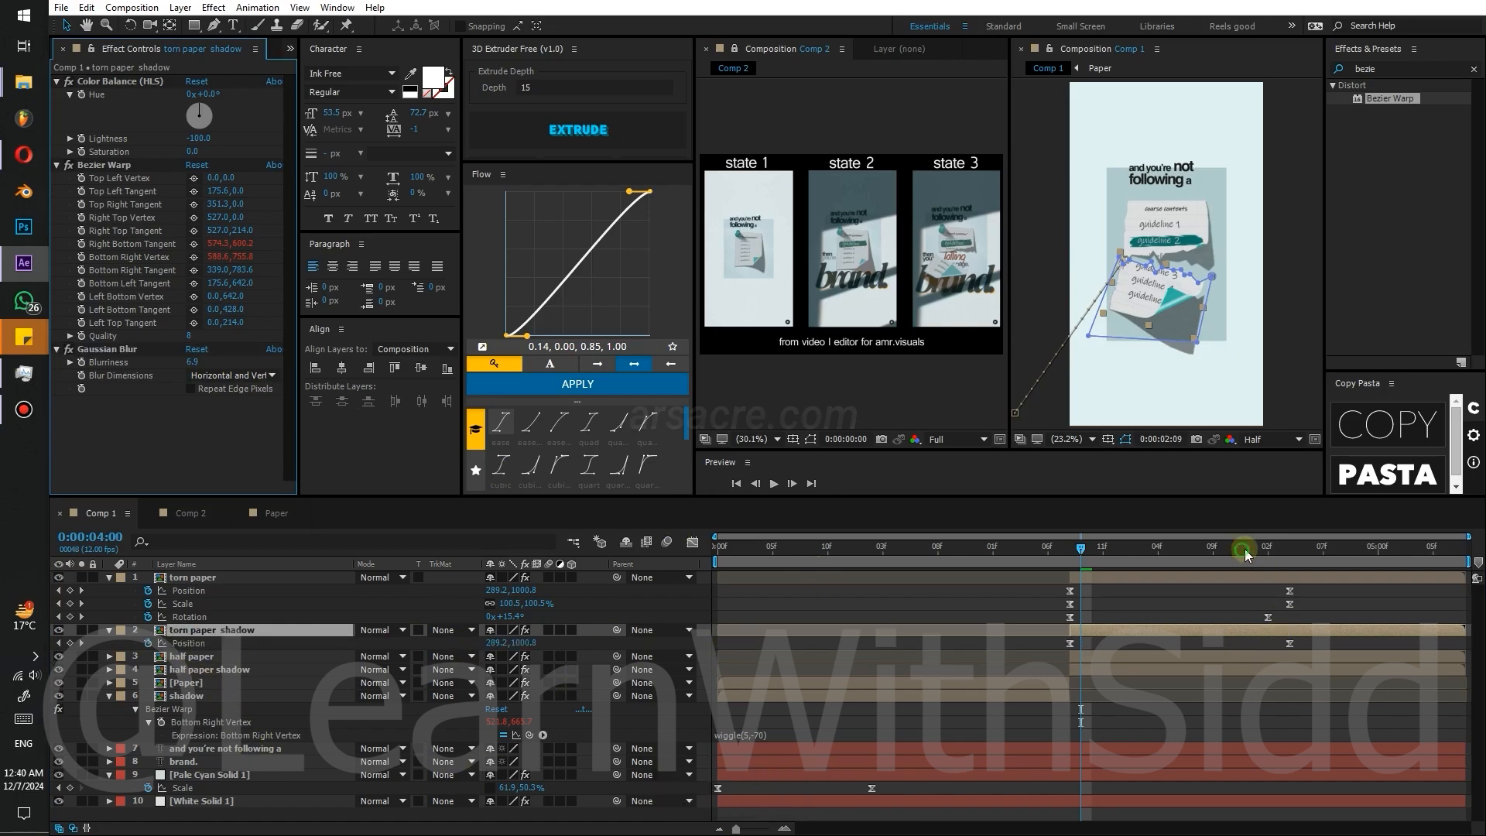
left_click_drag(1246, 554, 1177, 556)
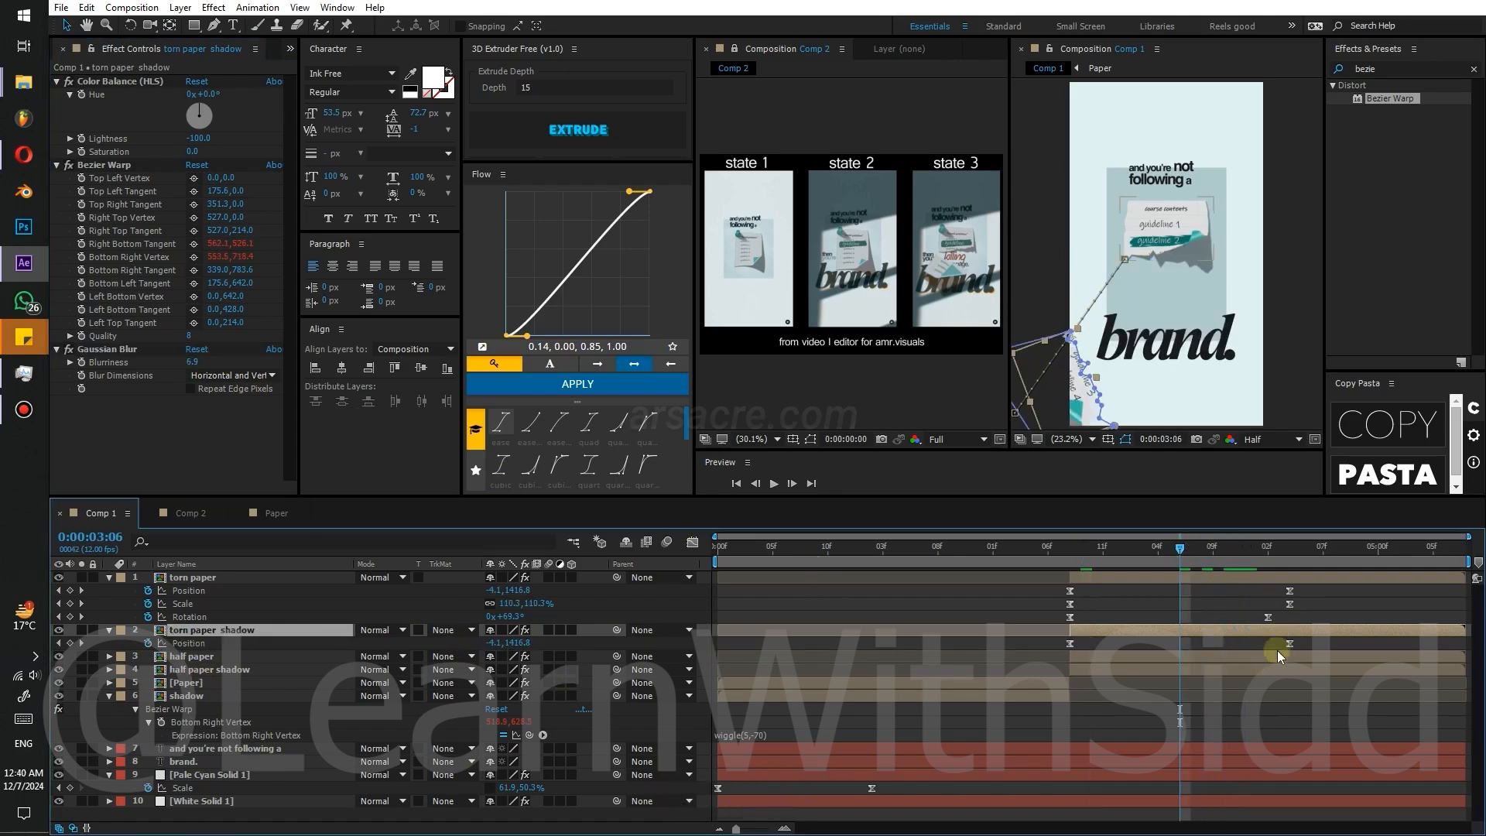
left_click_drag(1289, 644, 1181, 644)
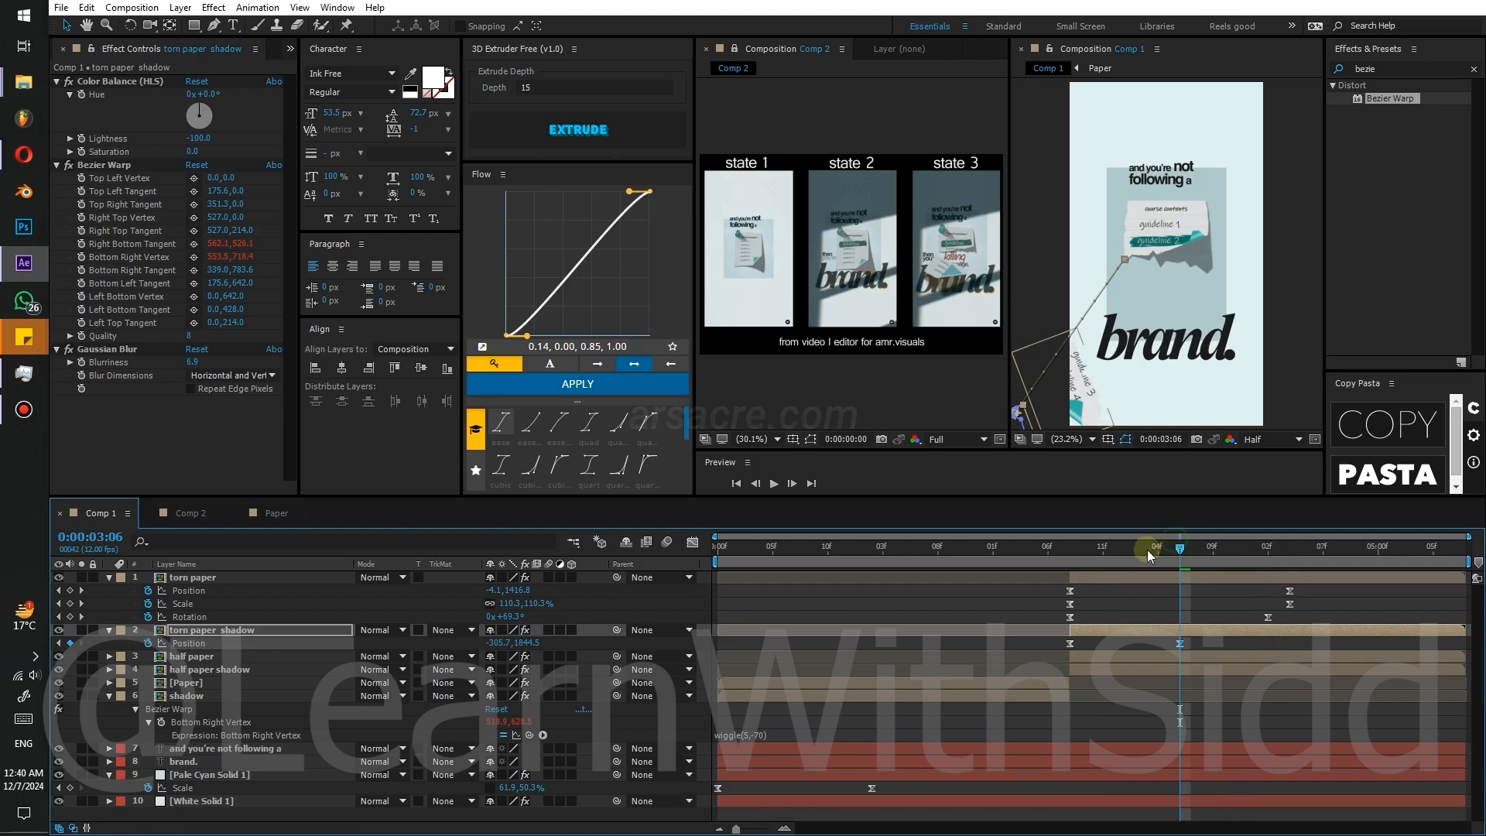
left_click_drag(1127, 551, 1116, 552)
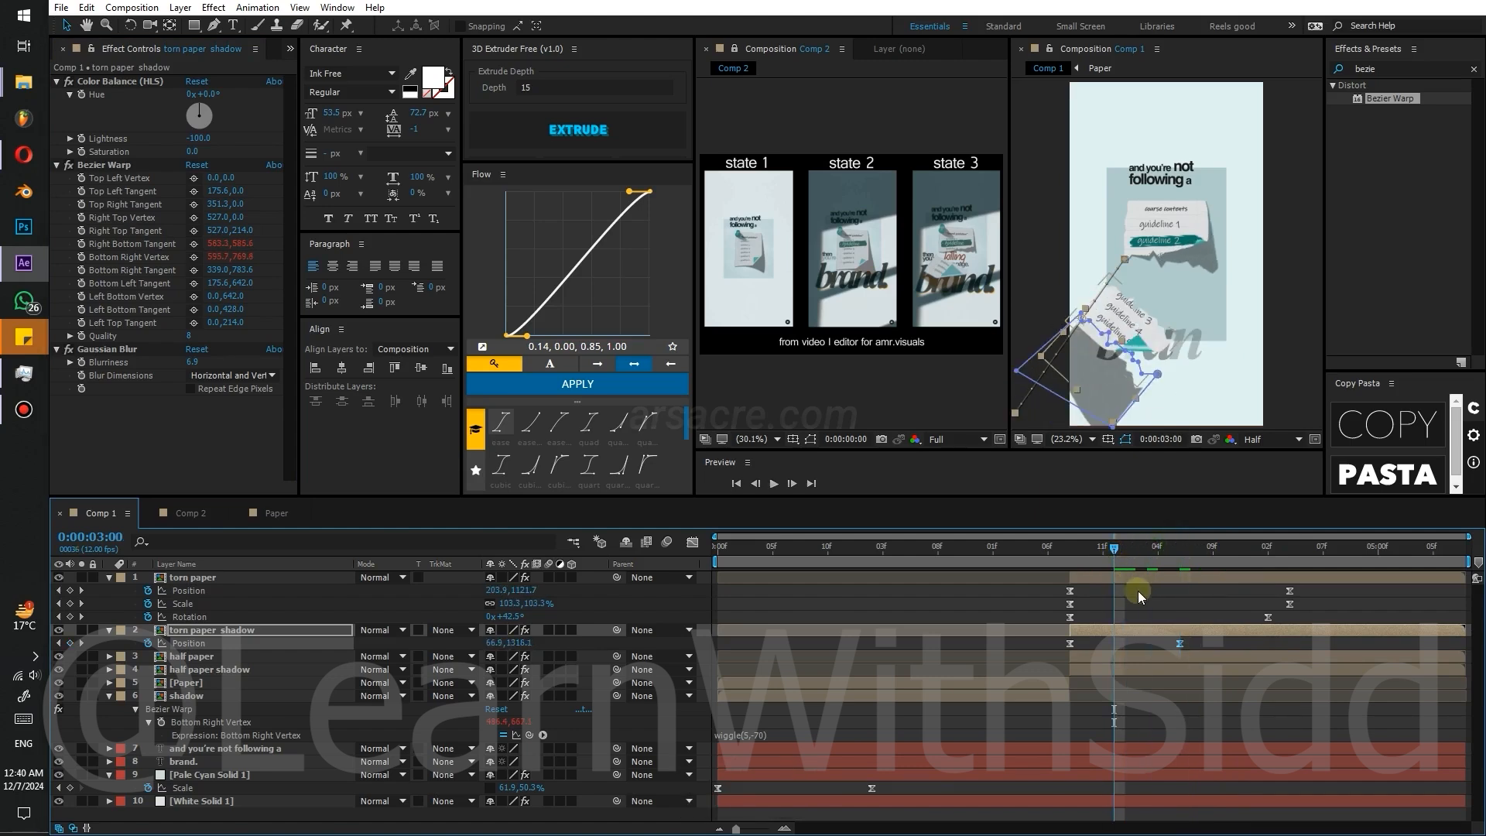
left_click(1071, 551)
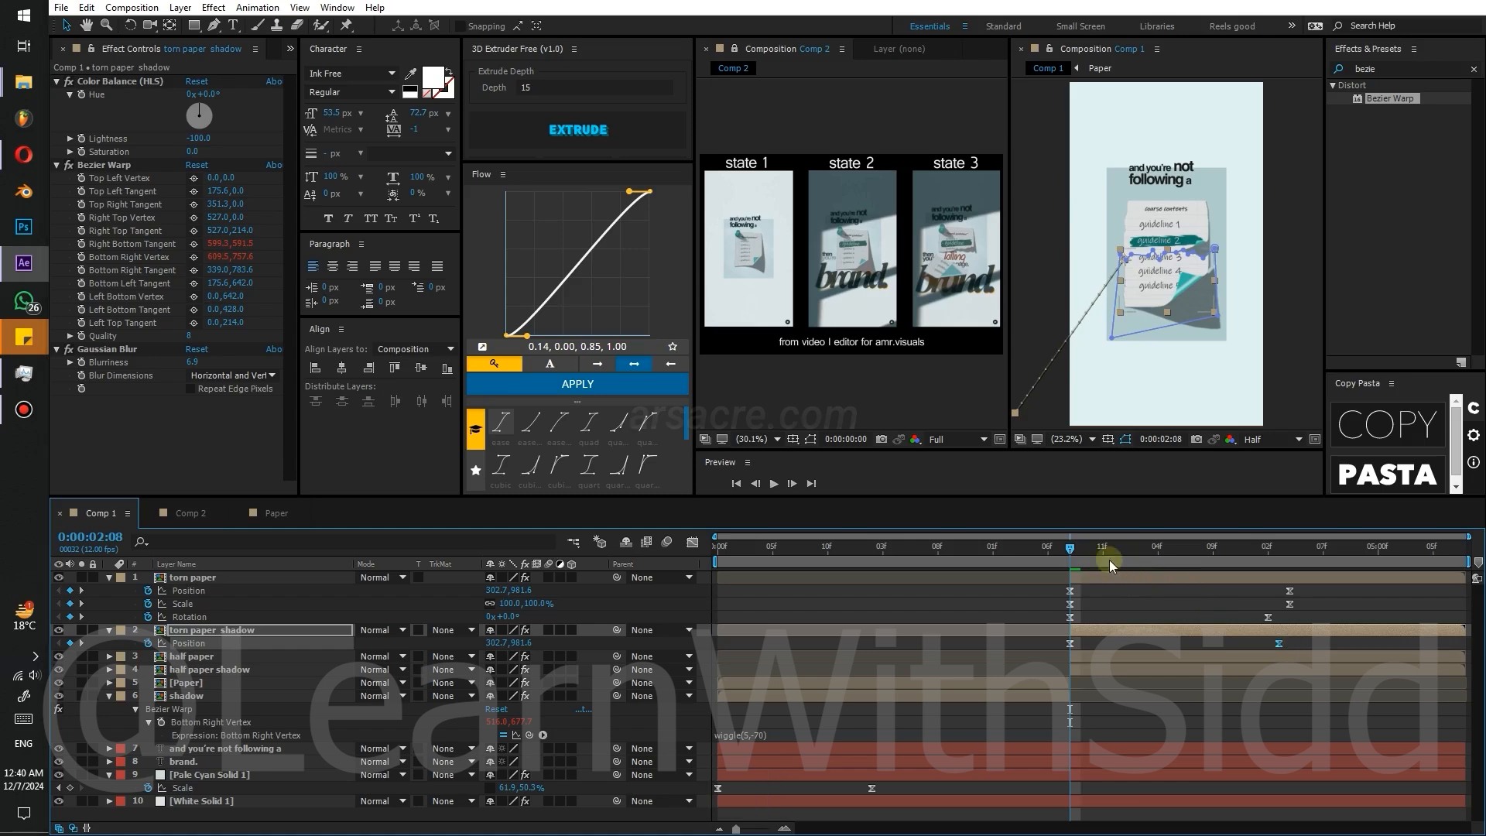
- Set torn paper shadow's Position to 276.7, 1018.6 at the layer's start and preview the tear
left_click_drag(1109, 551, 1074, 557)
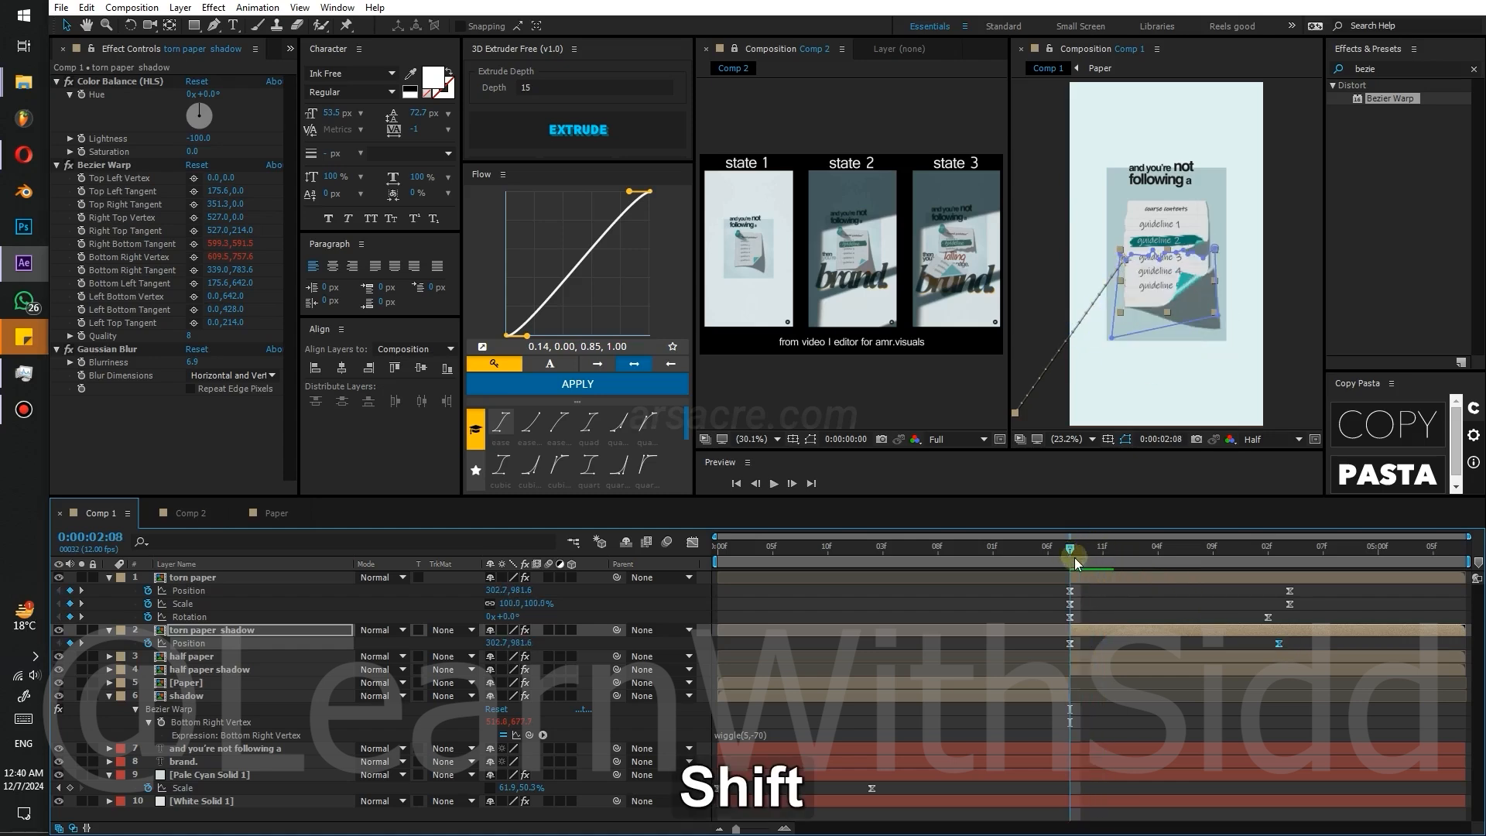
left_click(1278, 643)
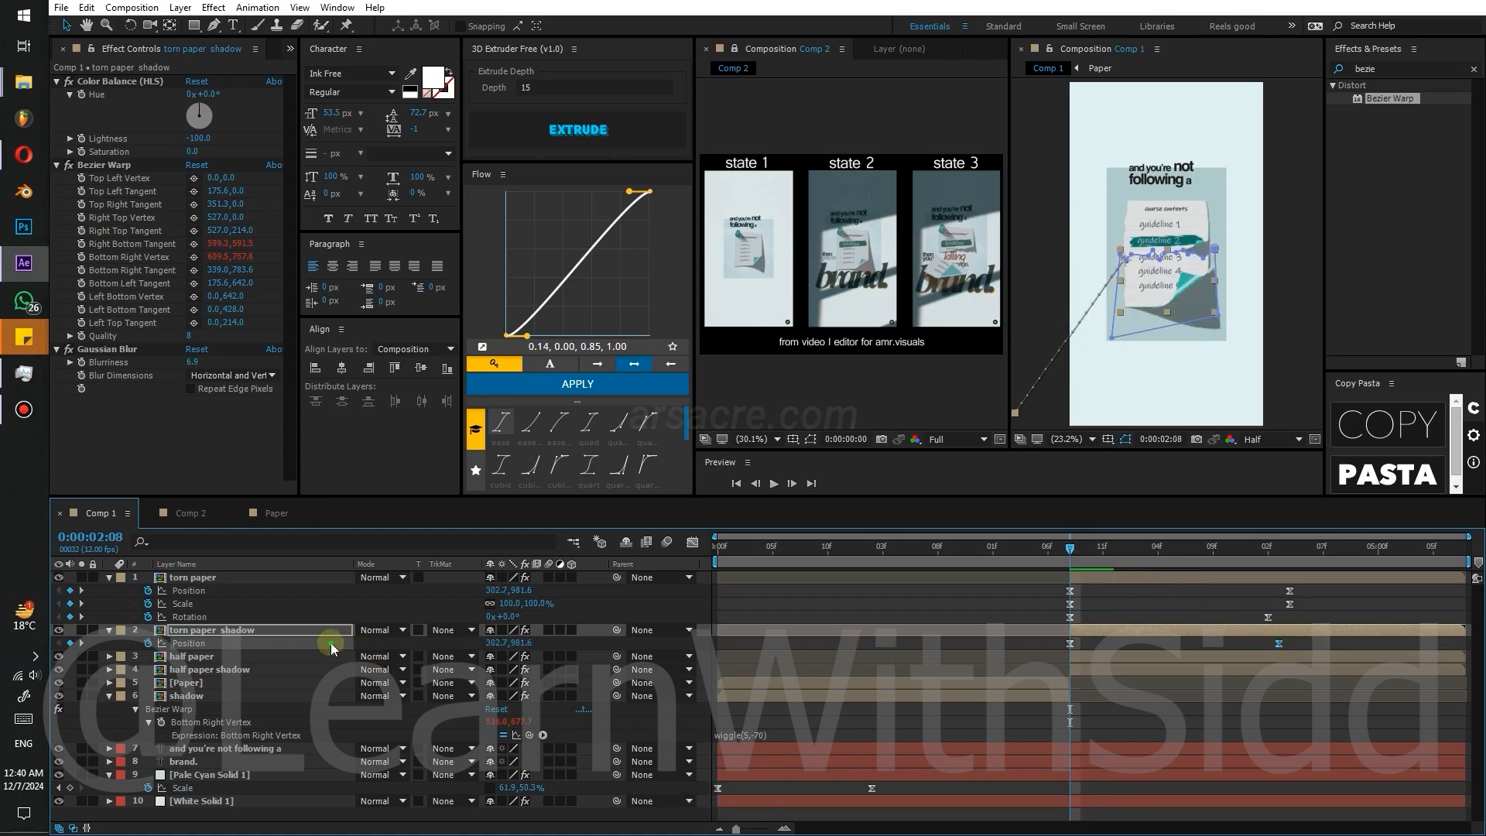
left_click_drag(515, 649, 466, 642)
key("space")
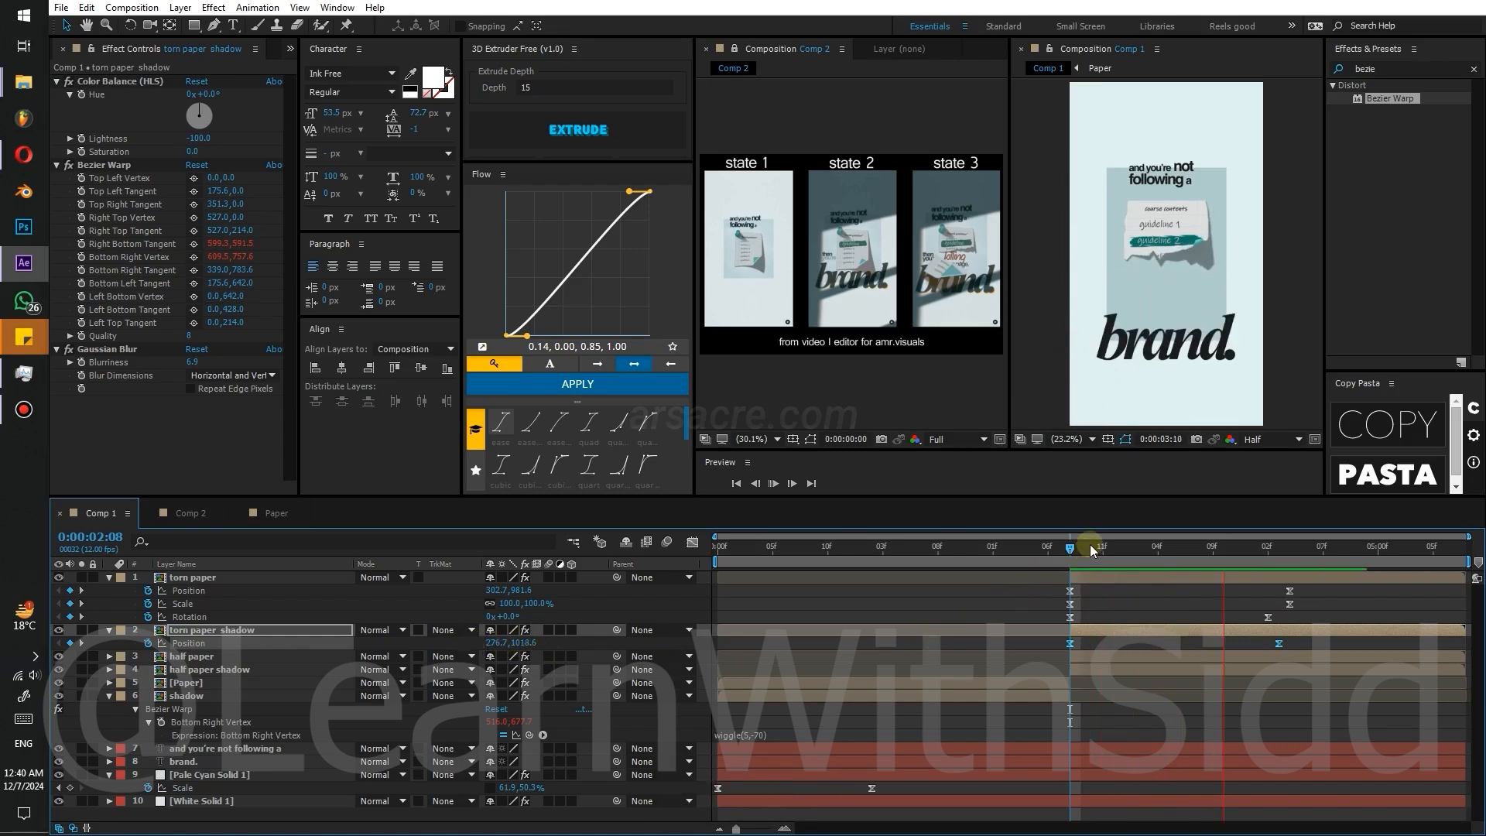
- Finish the text layer "killing your page", place it above the [Paper] layer and start it at 0:00:02:08
type("page")
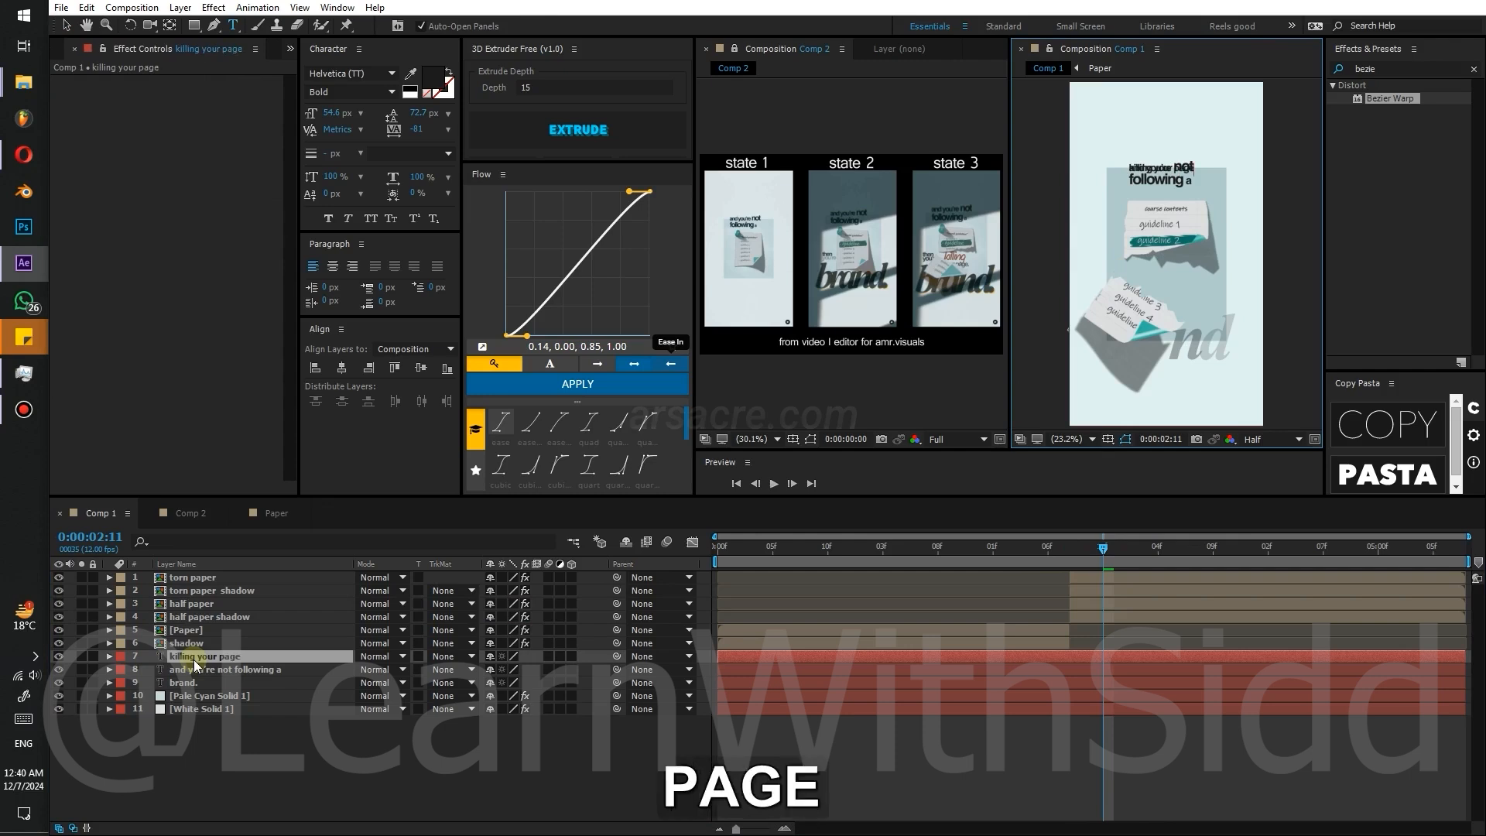
left_click_drag(173, 652, 223, 621)
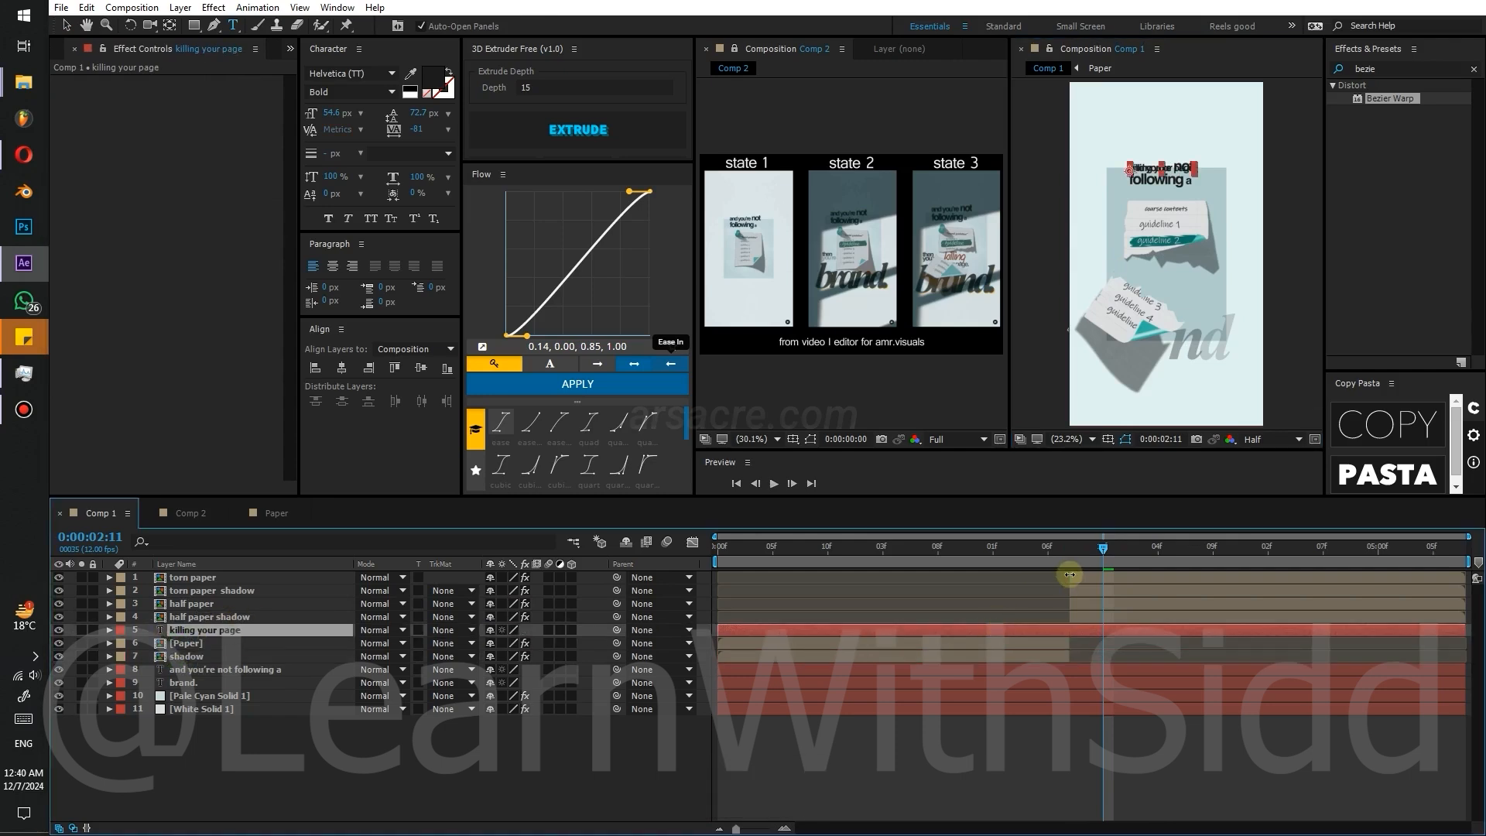
key("[")
mouse_move(1093, 554)
left_mouse_down()
mouse_move(1068, 551)
mouse_move(1148, 551)
mouse_move(1102, 551)
left_mouse_up()
key("[")
- Move the "killing your page" text into the gap below the remaining upper half of the paper
key("v")
left_click_drag(1176, 182, 1180, 287)
left_click_drag(1116, 549, 1135, 549)
- Break the "killing your page" text into two lines after "killing"
key("ctrl+t")
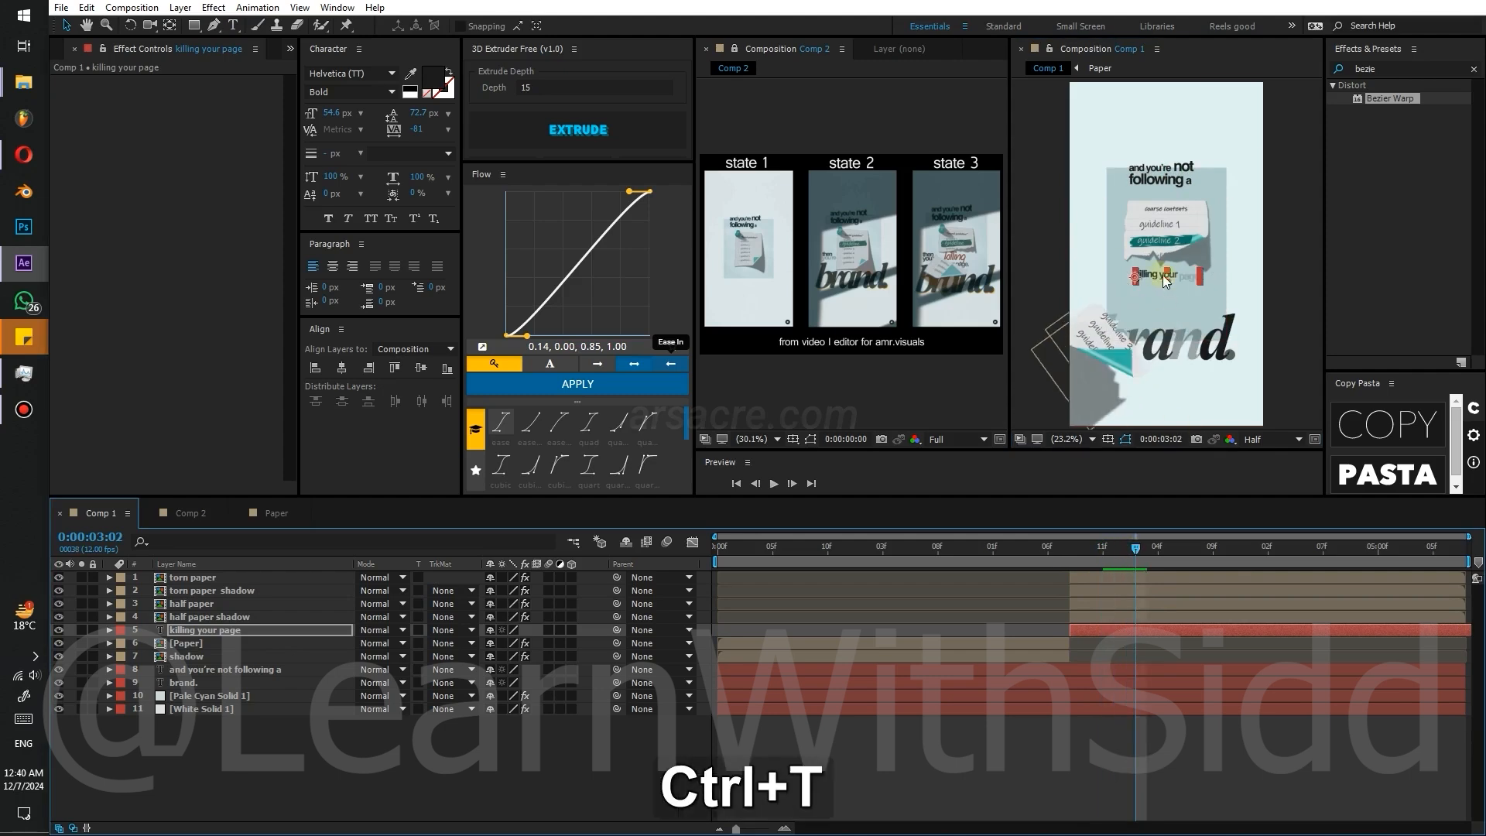
left_click(1144, 289)
key("ctrl+t")
key("Return")
key("Left")
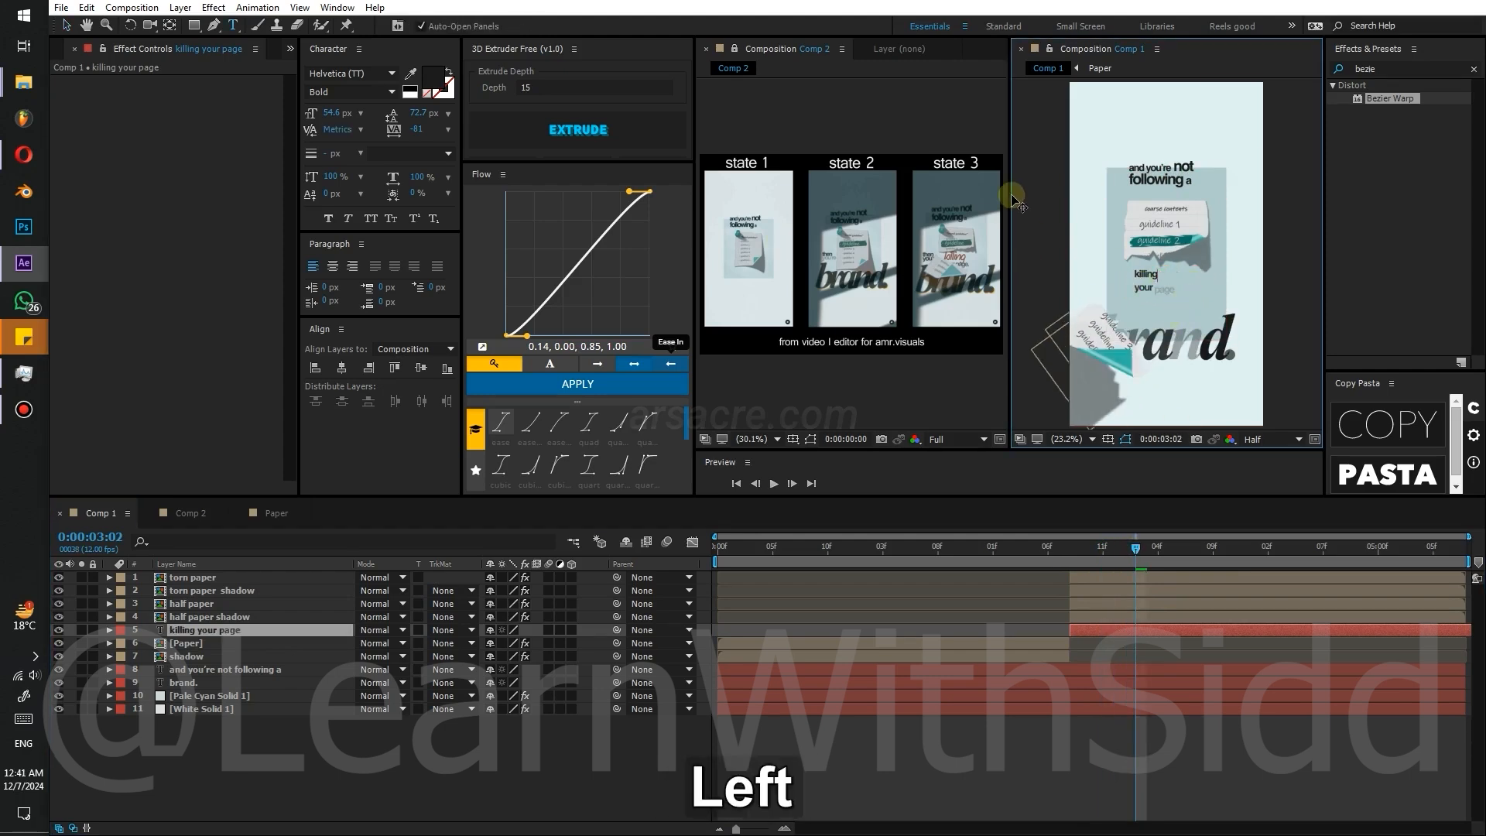
- Set the word "killing" in the Rockybilly font and colour it red
left_click(346, 73)
type("roc")
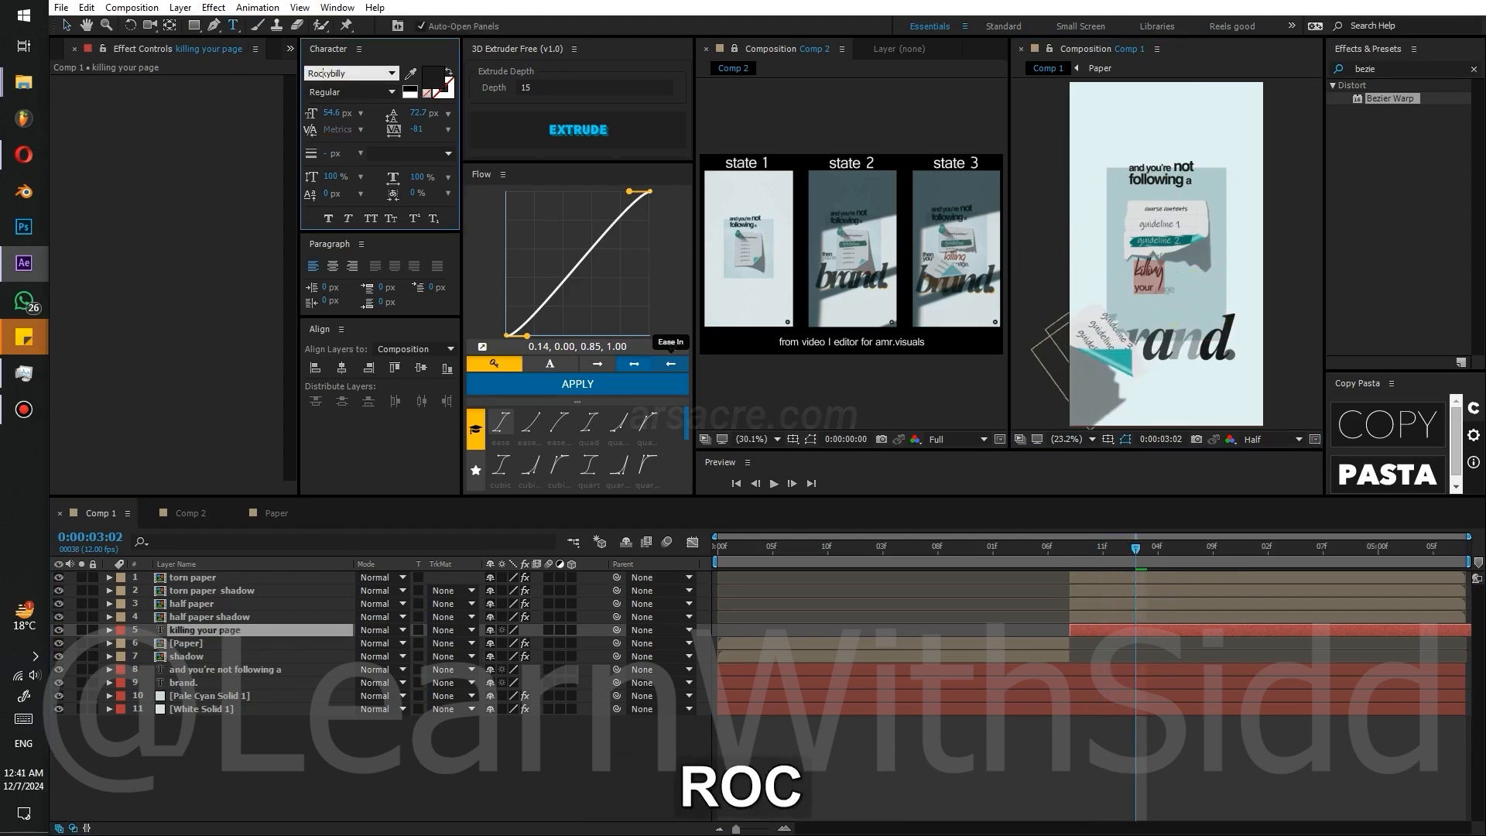
left_click(431, 75)
left_click_drag(579, 641, 606, 660)
left_click(793, 603)
key("ctrl+Return")
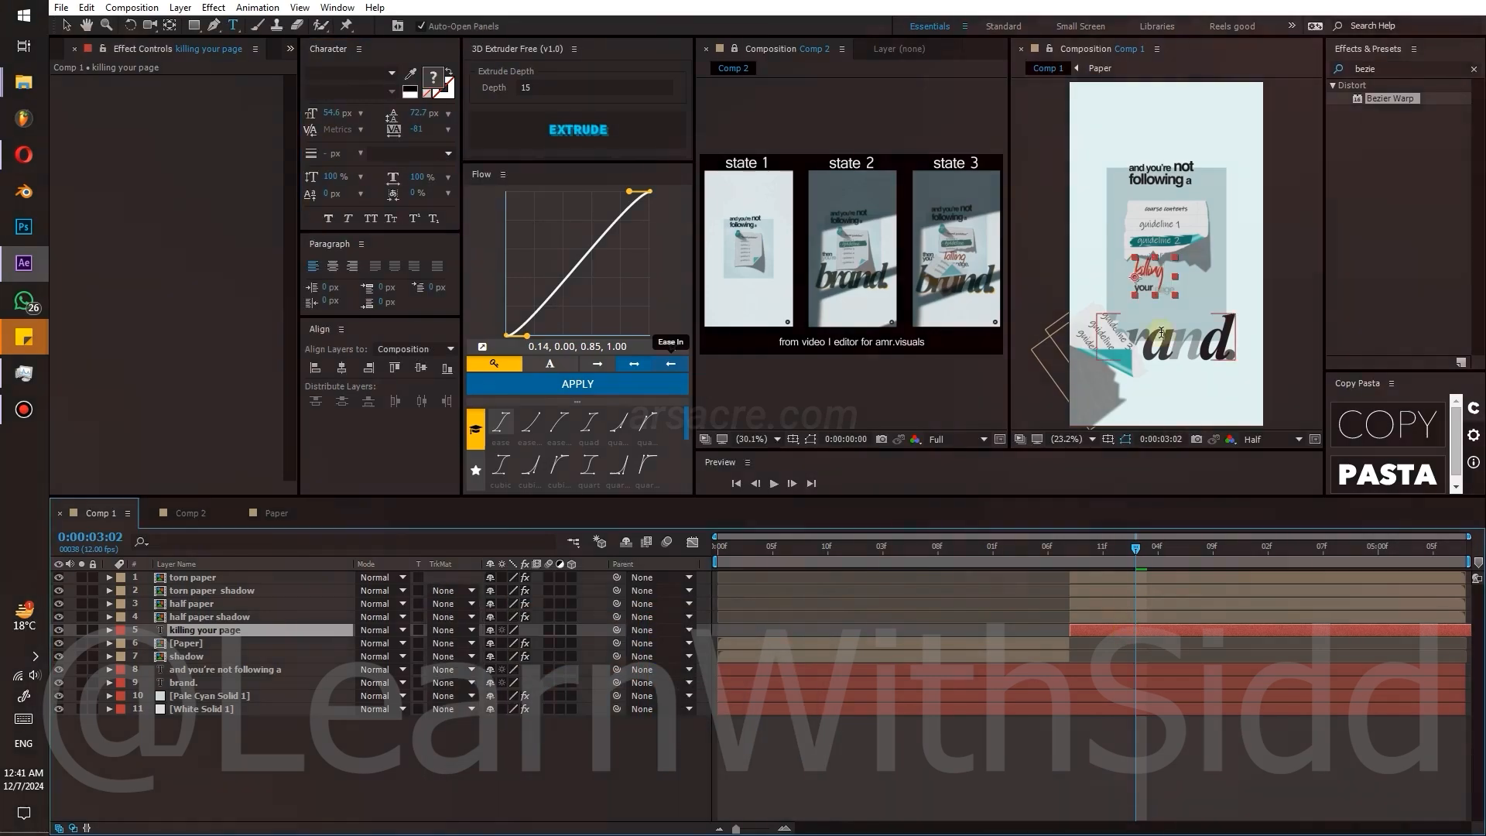
- Enlarge the word "killing" to 68.9 px and set its tracking to -27
left_click(1177, 272)
key("shift+Home")
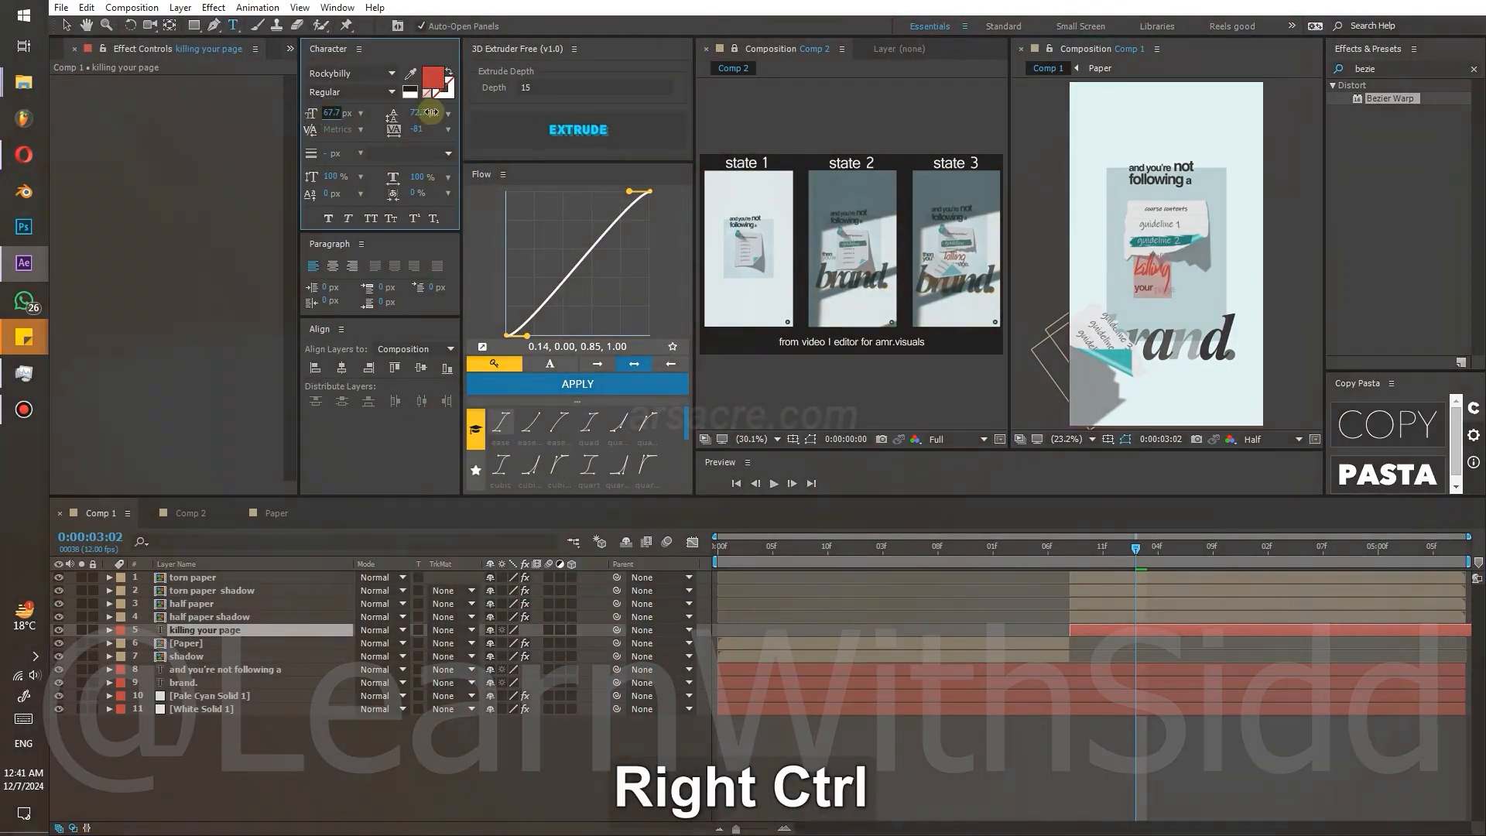
left_click_drag(331, 112, 457, 130)
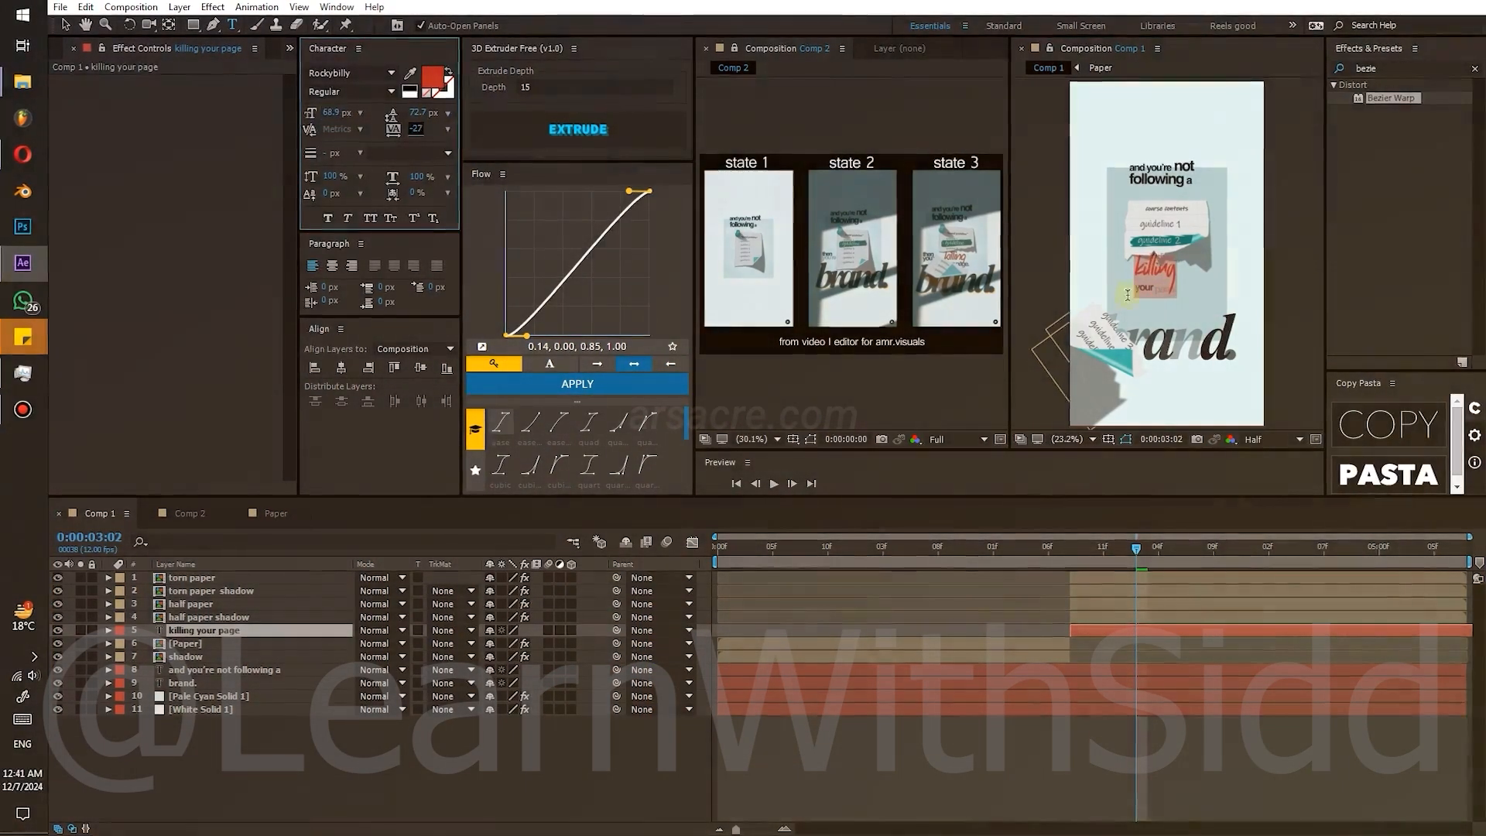
- At 0:00:03:10, tighten the "killing your page" text's leading to 39 px and nudge the text under the torn paper
left_click_drag(1136, 548, 1229, 511)
key("v")
left_click_drag(422, 112, 161, 116)
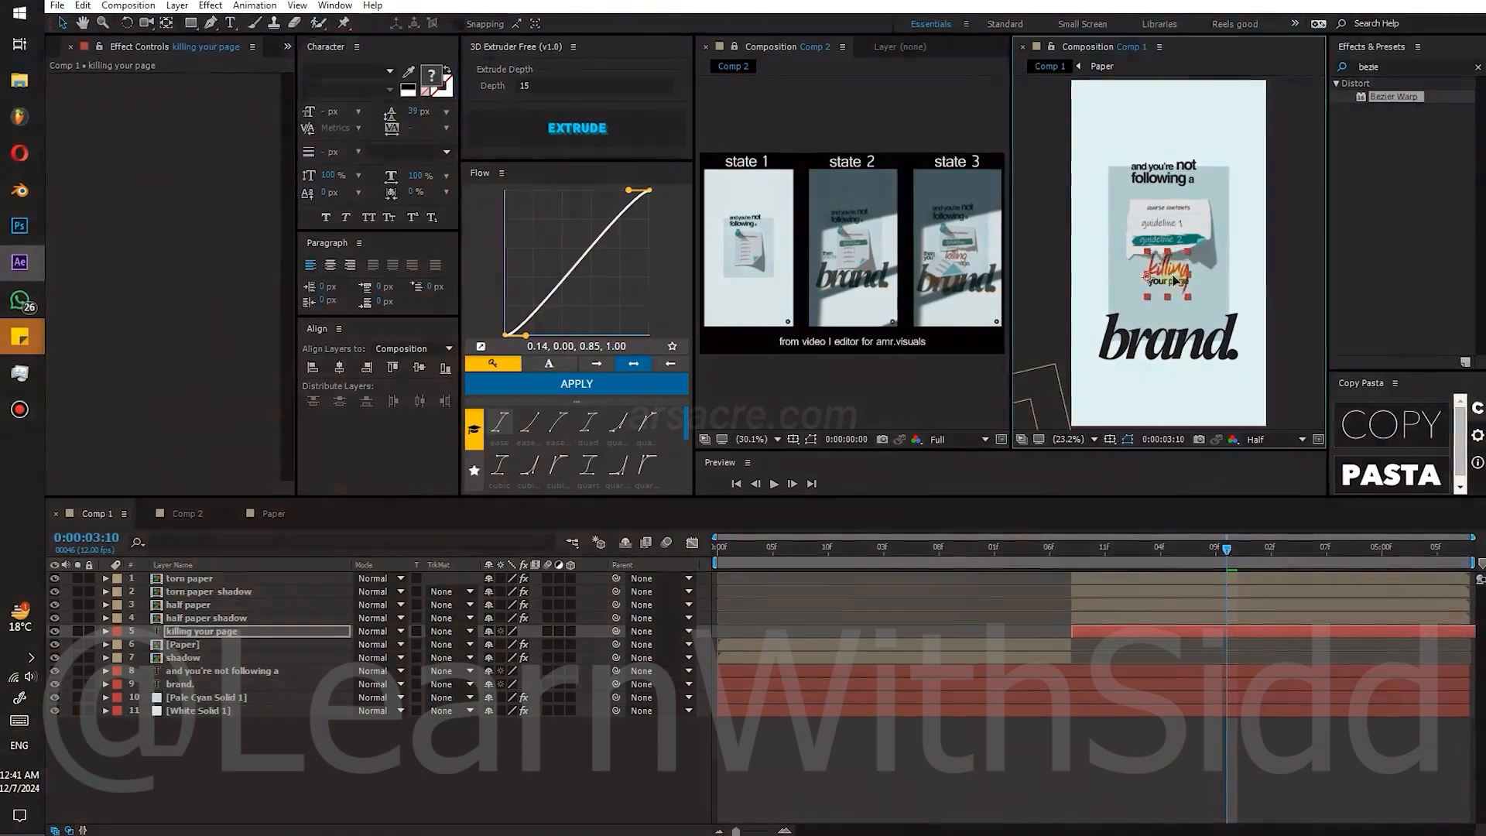
left_click_drag(1160, 271, 1168, 272)
- Duplicate the "and you're not following a" text, reword the copy as "then you're" on two lines, and place it beside "killing"
left_click(216, 672)
key("ctrl+d")
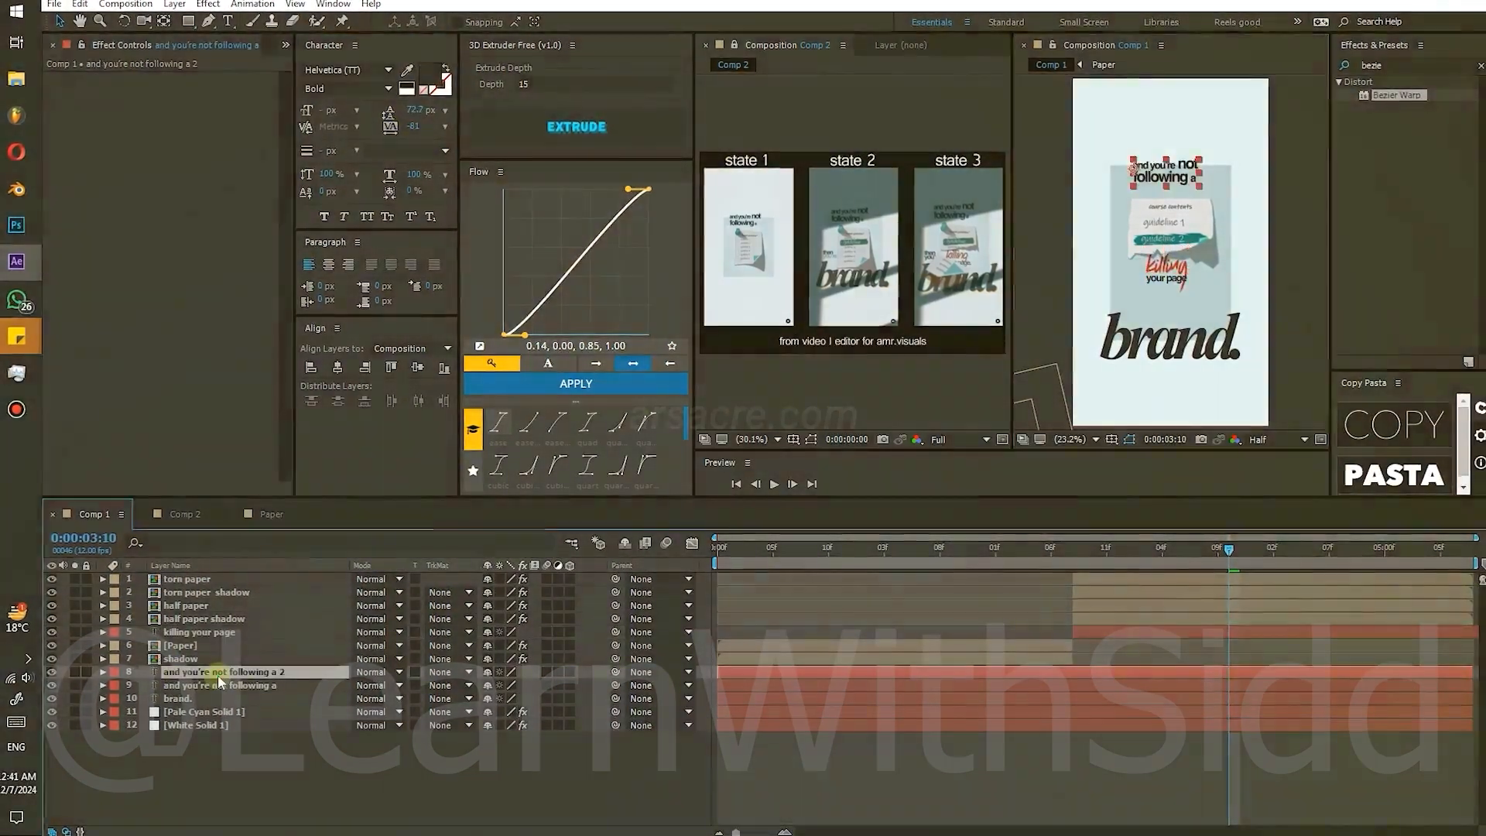
double_click(217, 671)
type("then")
key("Return")
type("you'rev")
left_click_drag(1146, 169, 1111, 254)
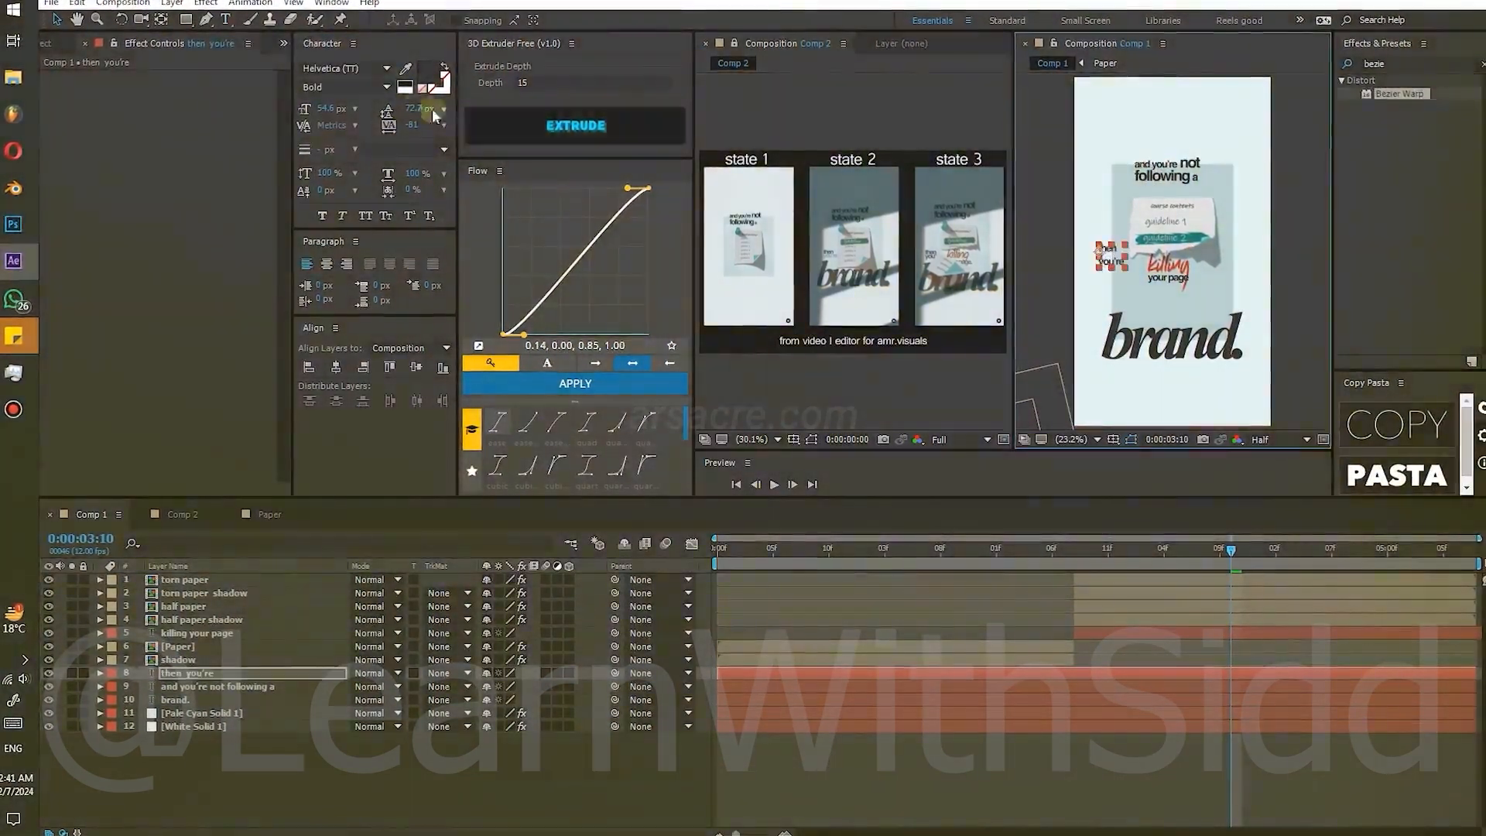
- Set the "then you're" text to size 72.4 px with 49 px leading and adjust its position
left_click_drag(424, 109, 405, 110)
left_click_drag(326, 109, 510, 107)
left_click_drag(1113, 257, 1106, 260)
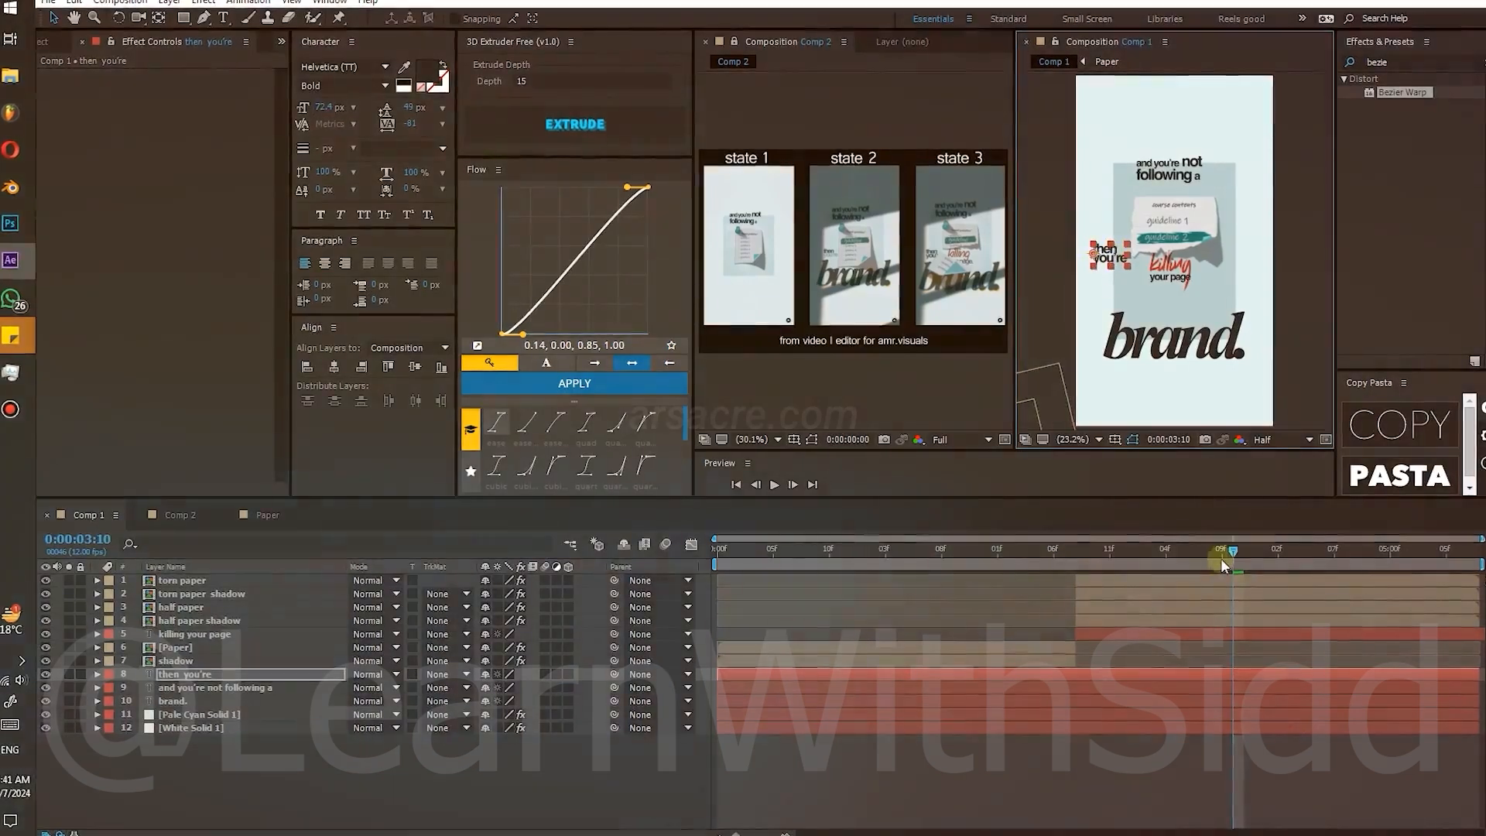
- Shift the "brand." layer and its keyframes earlier so it starts just before the torn paper layers, and preview the timing
left_click_drag(1228, 554, 1124, 555)
left_click(170, 634)
left_click(175, 701)
key("u")
key("alt+[")
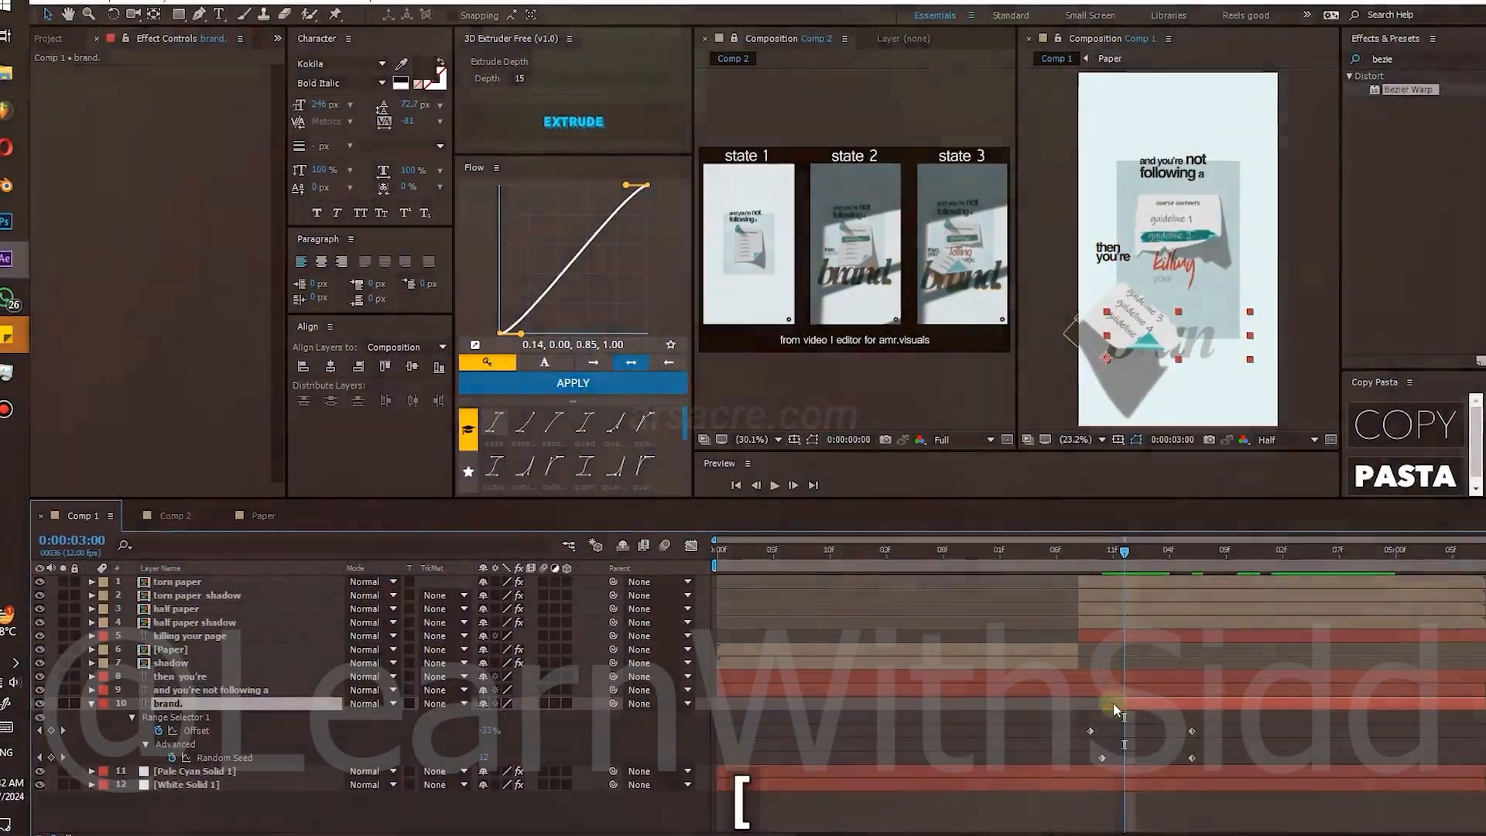
left_click_drag(1122, 703, 1088, 711)
key("space")
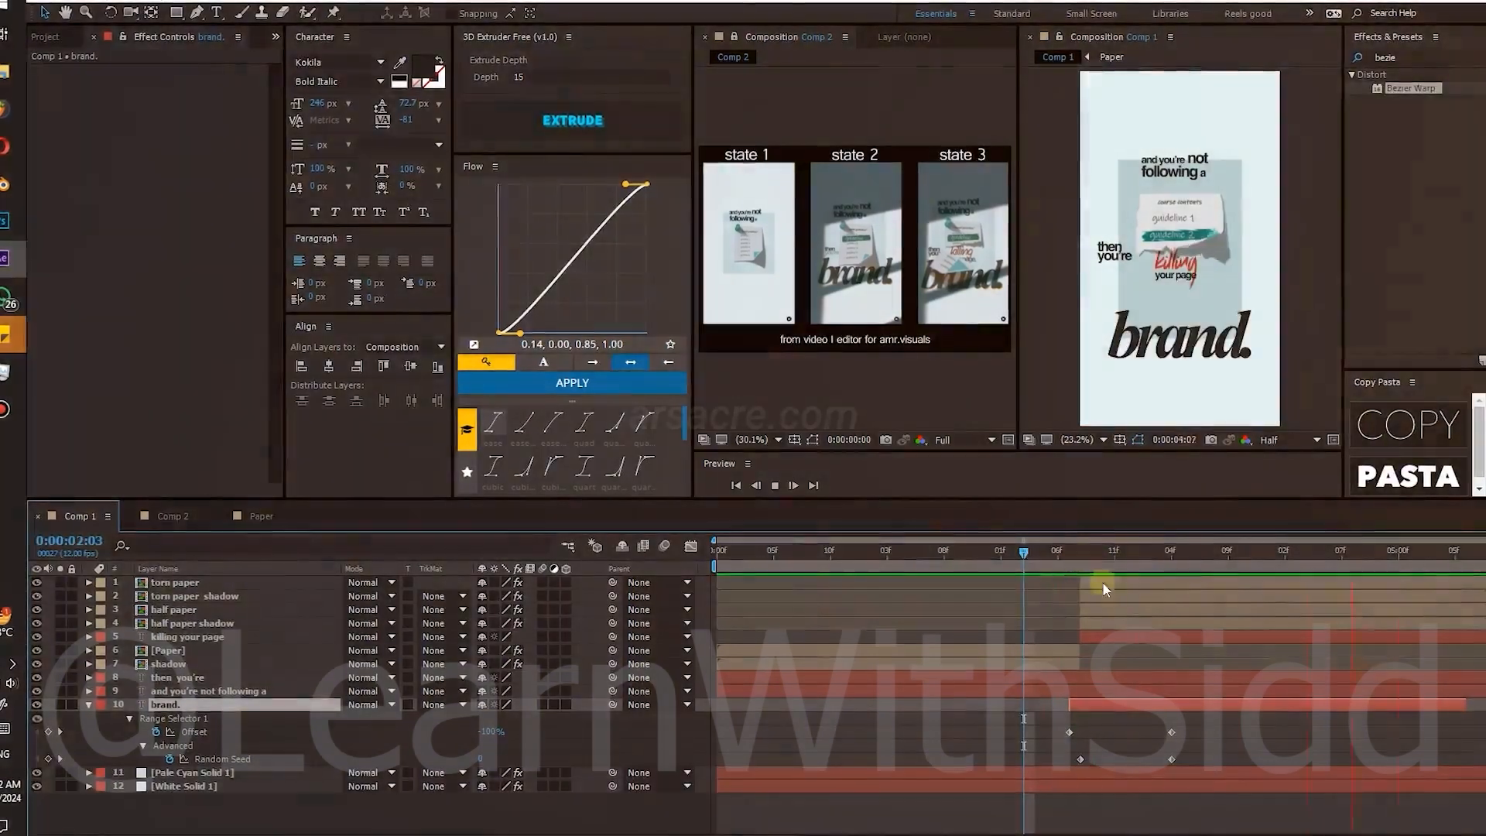
left_click_drag(1230, 575, 1128, 584)
key("u")
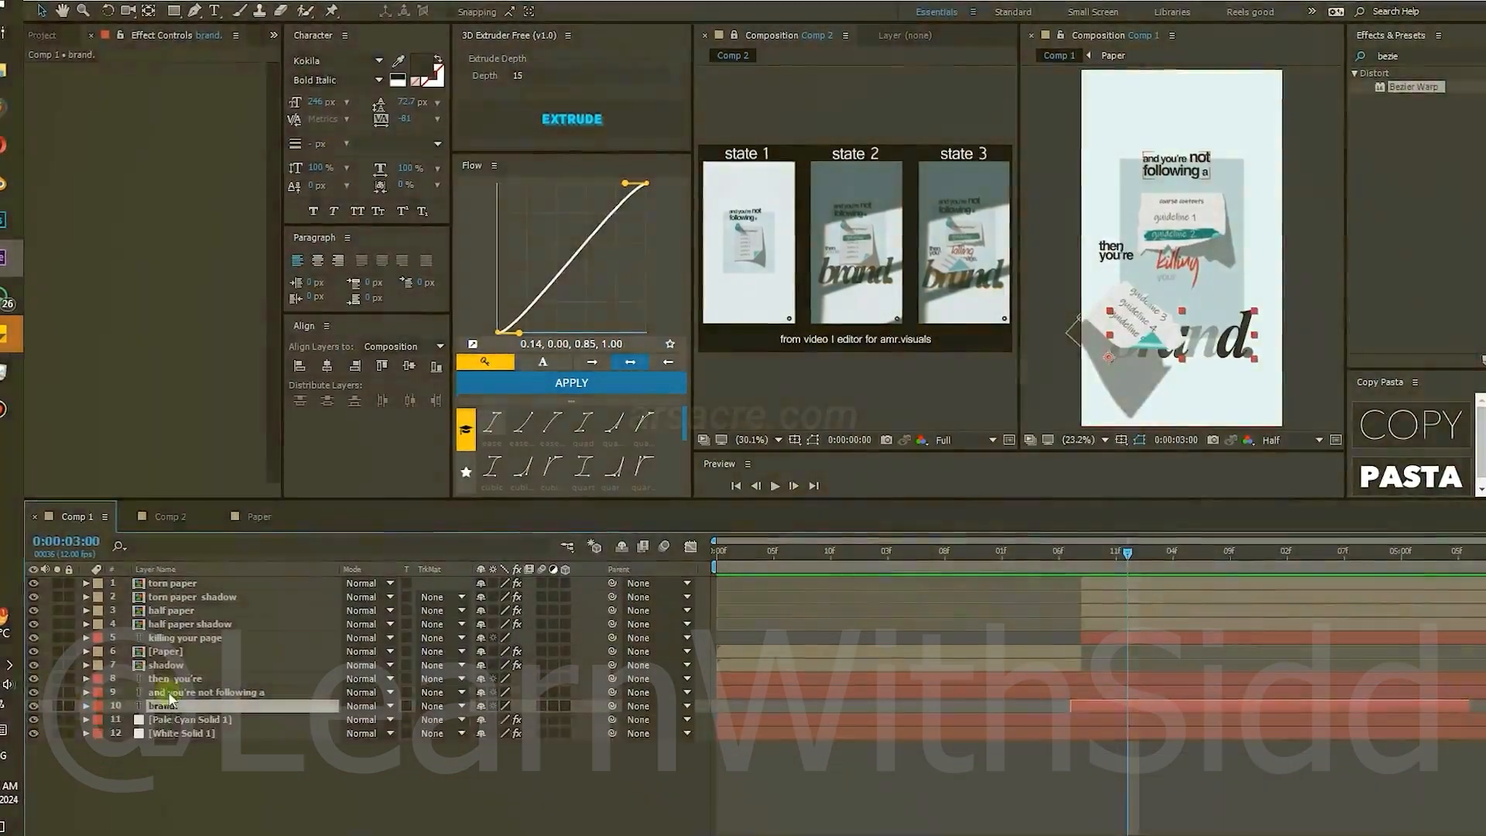
- Create a new 1080 x 1920 solid in pale cyan A8C5C8 above all other layers
left_click(171, 691)
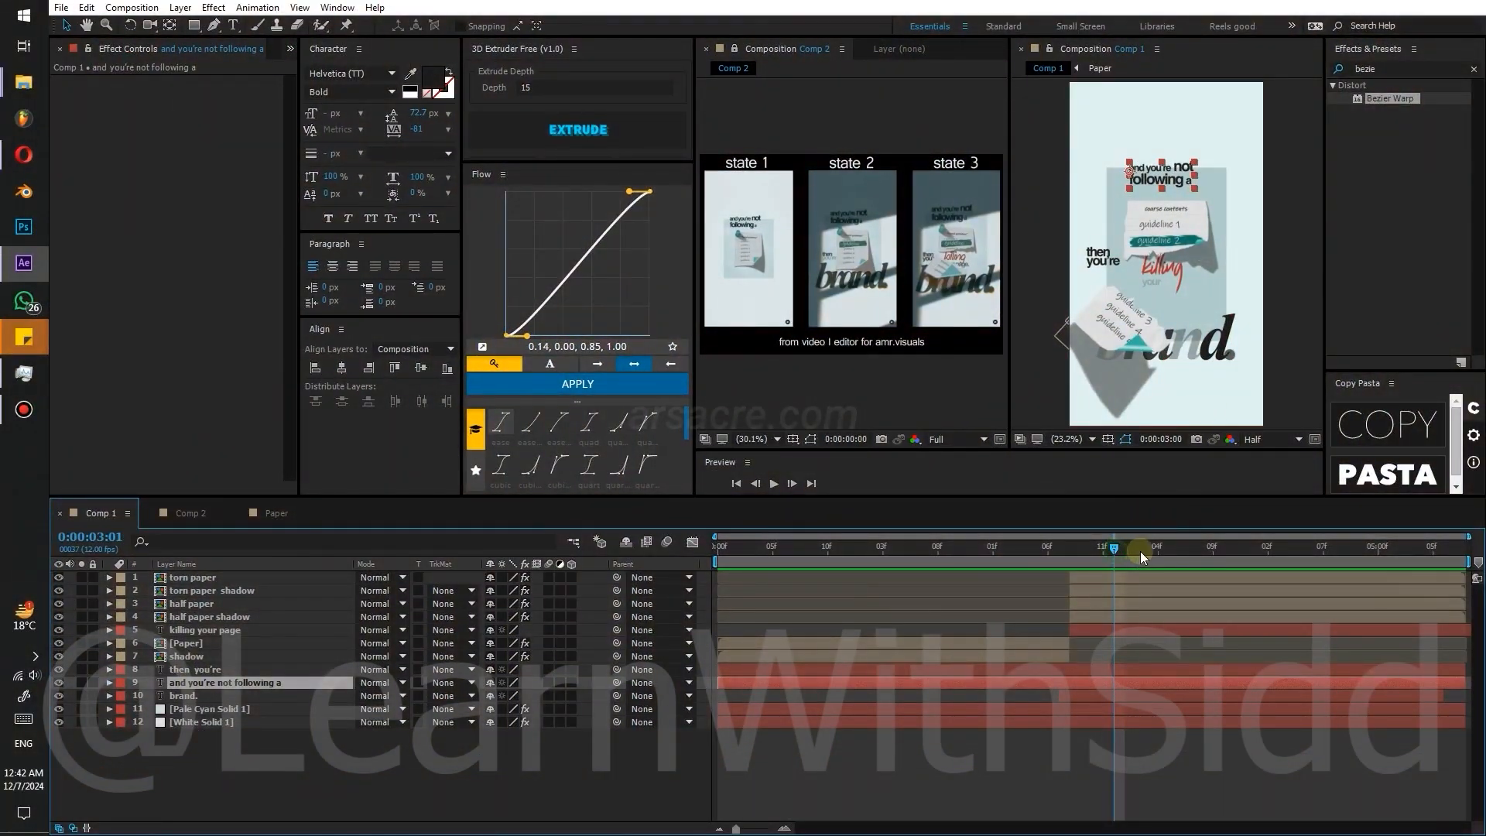
left_click_drag(1140, 551, 1190, 551)
left_click(1266, 249)
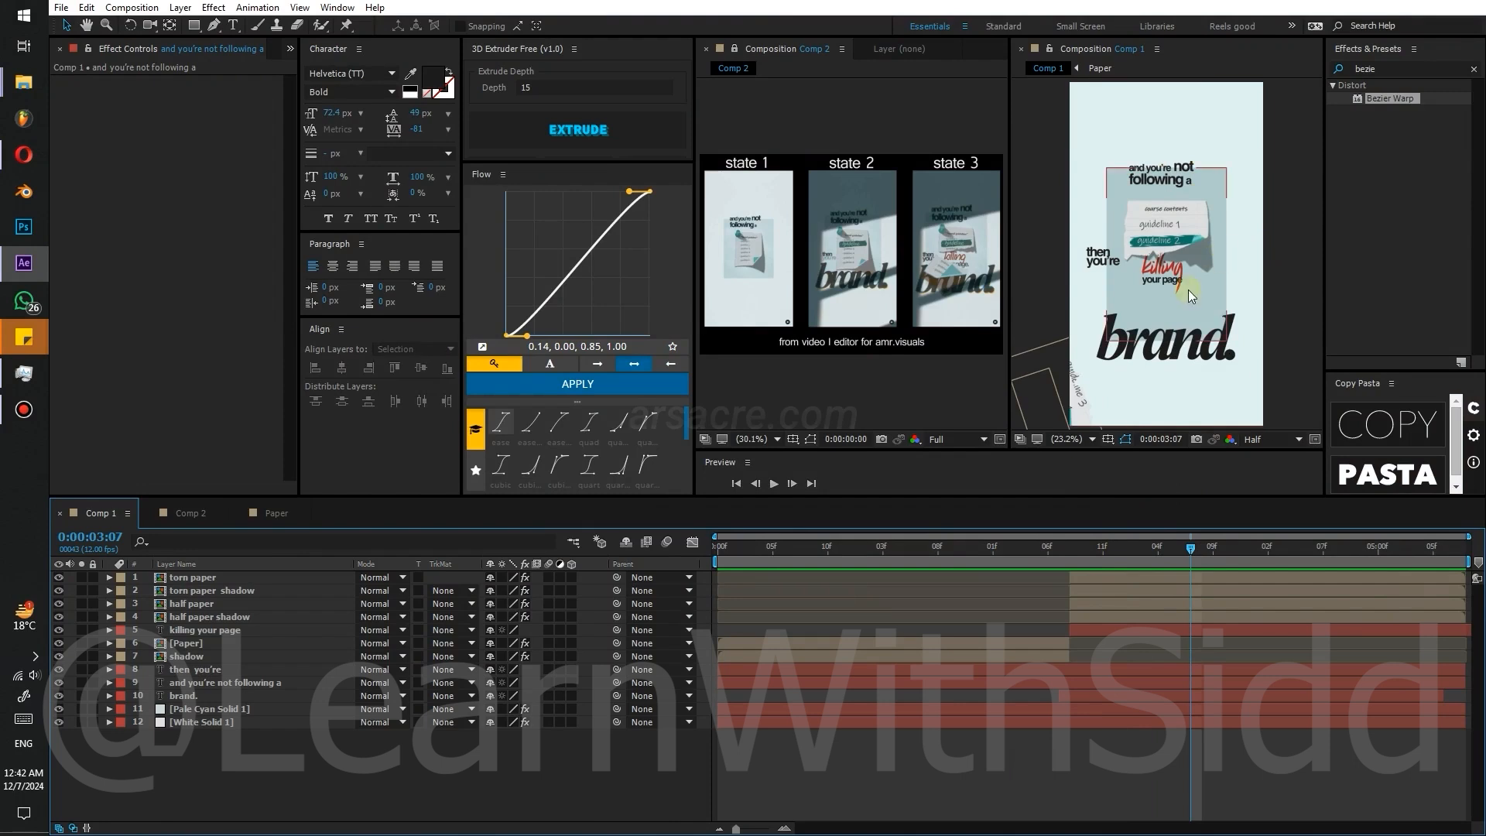
key("ctrl+y")
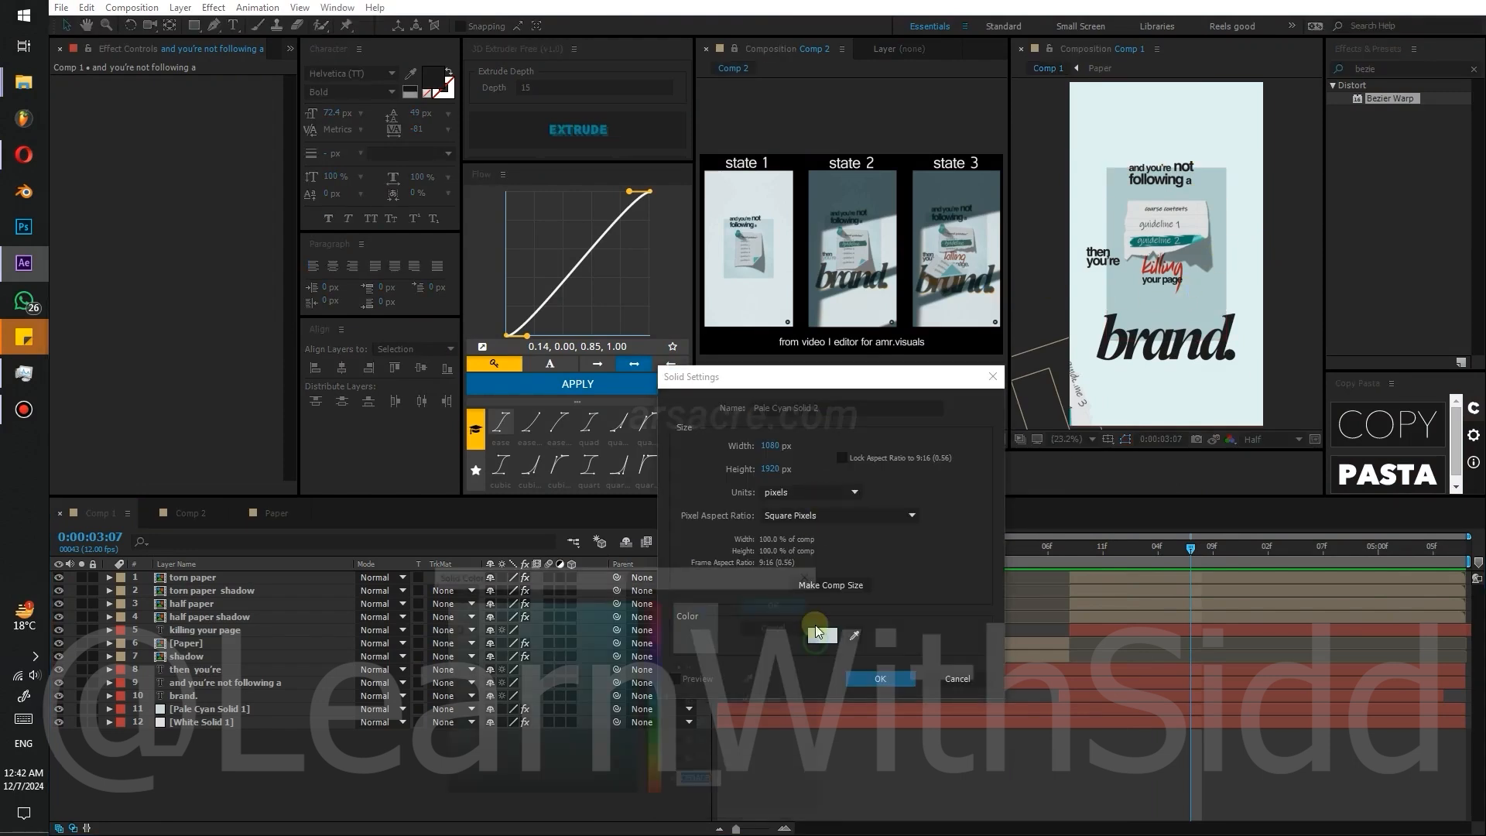
left_click(821, 634)
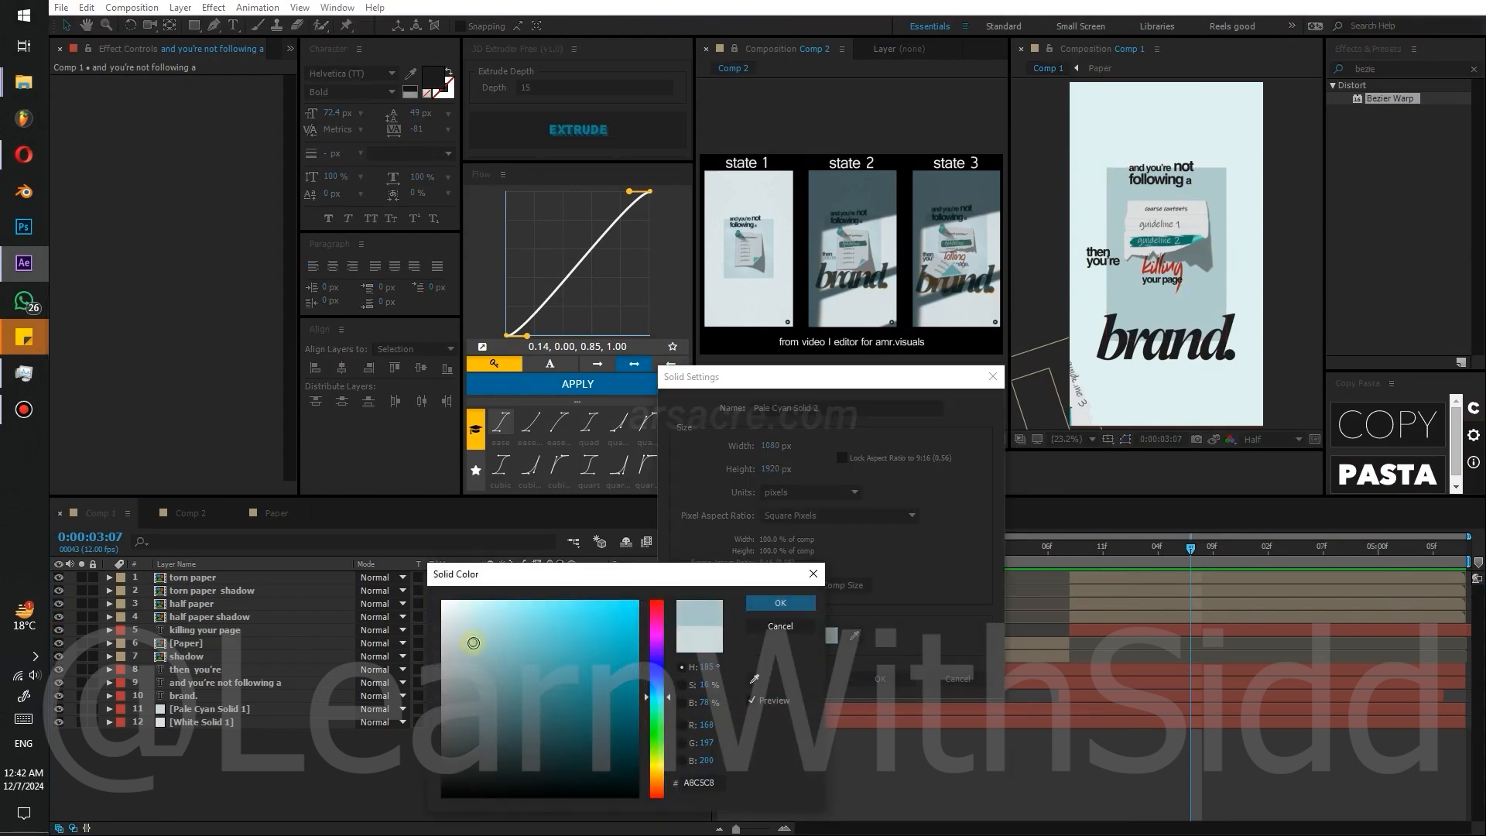
key("Return")
key("Return")
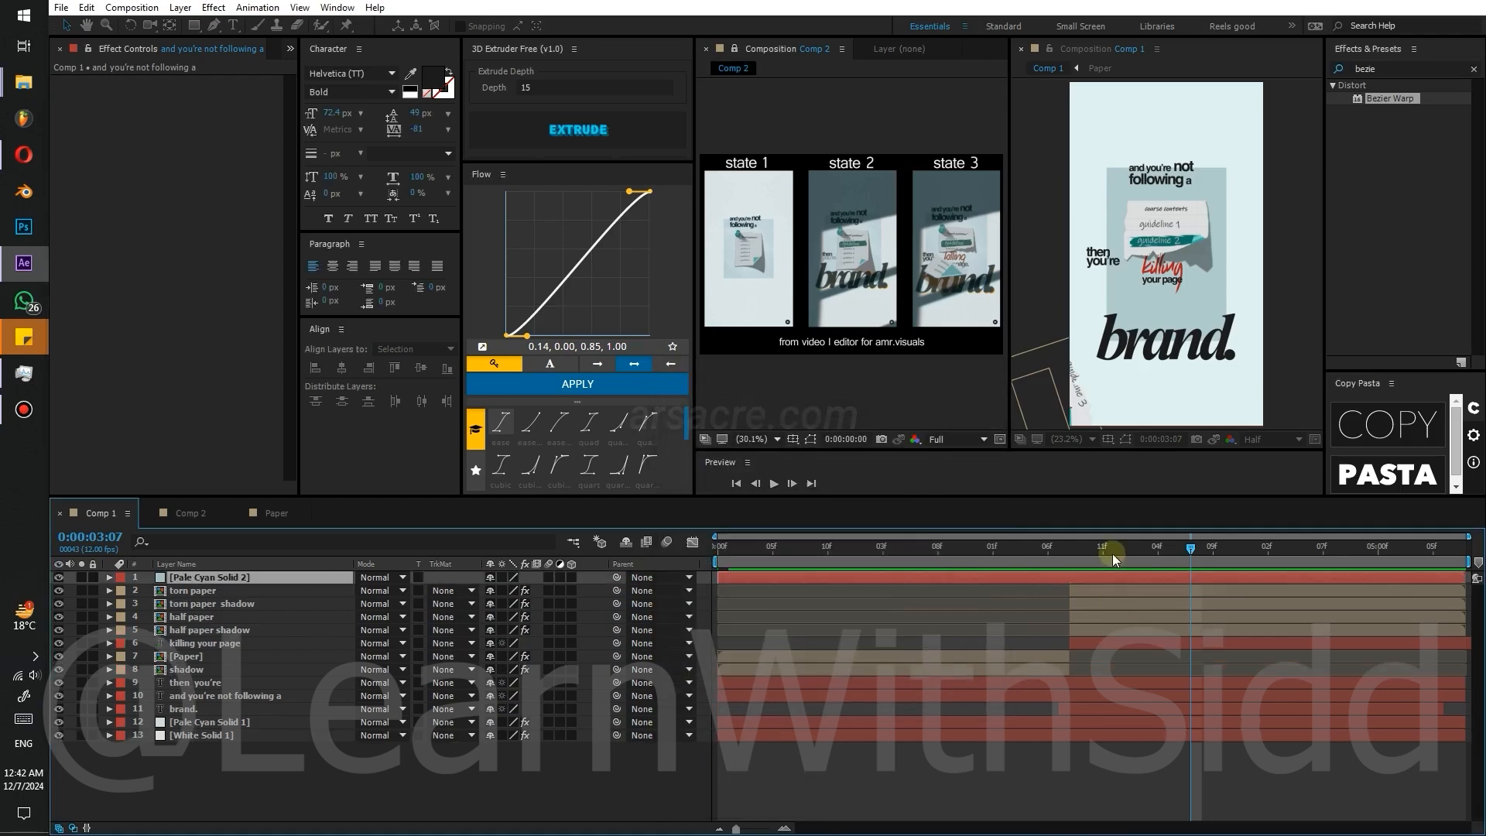
- Trim the new pale cyan solid to start with the torn paper layers and set its blending mode to Multiply
left_click_drag(1122, 553, 1158, 557)
key("alt+bracketleft")
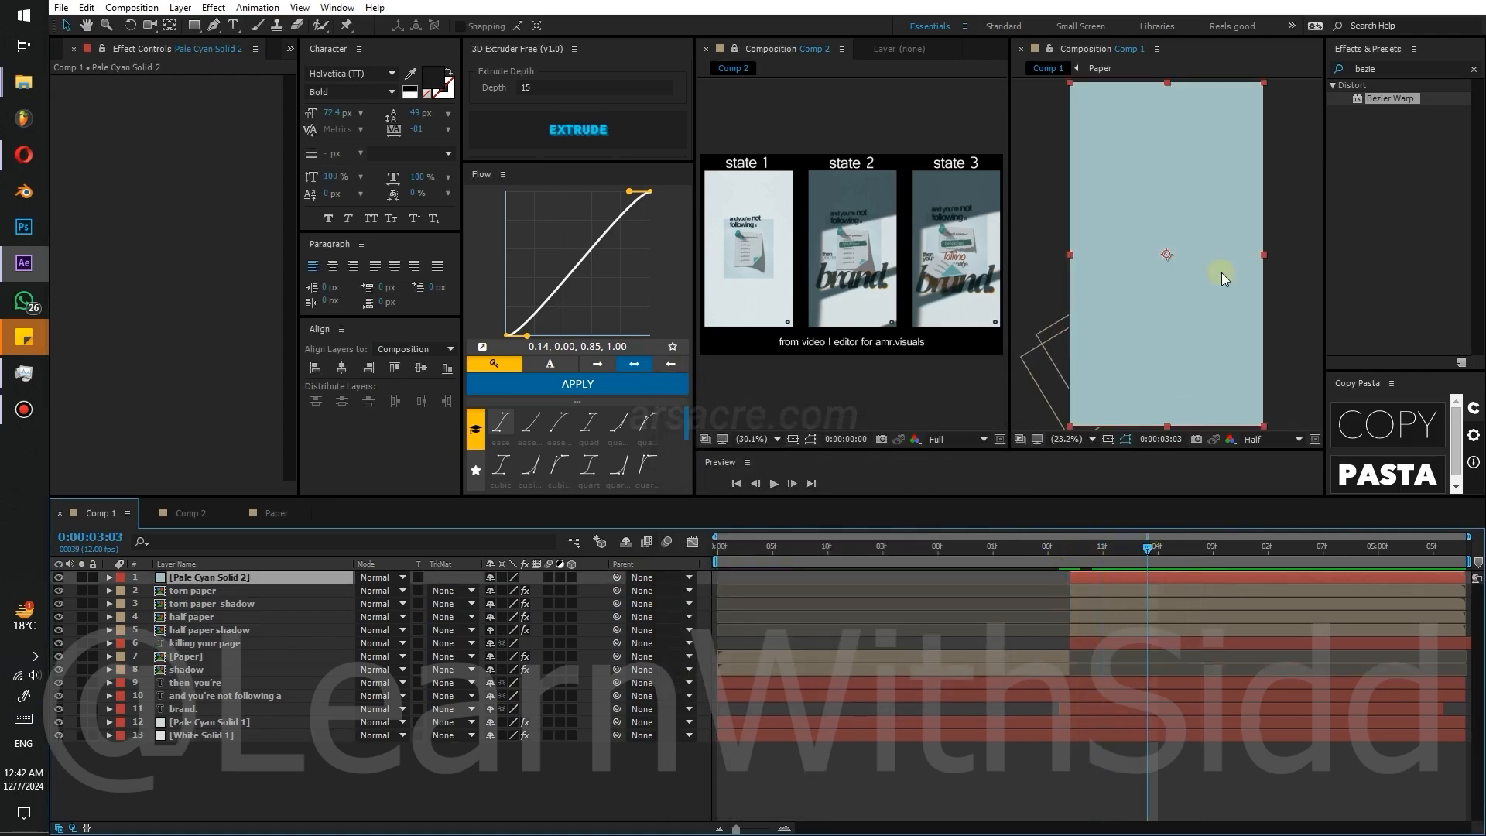
key("g")
left_click(379, 577)
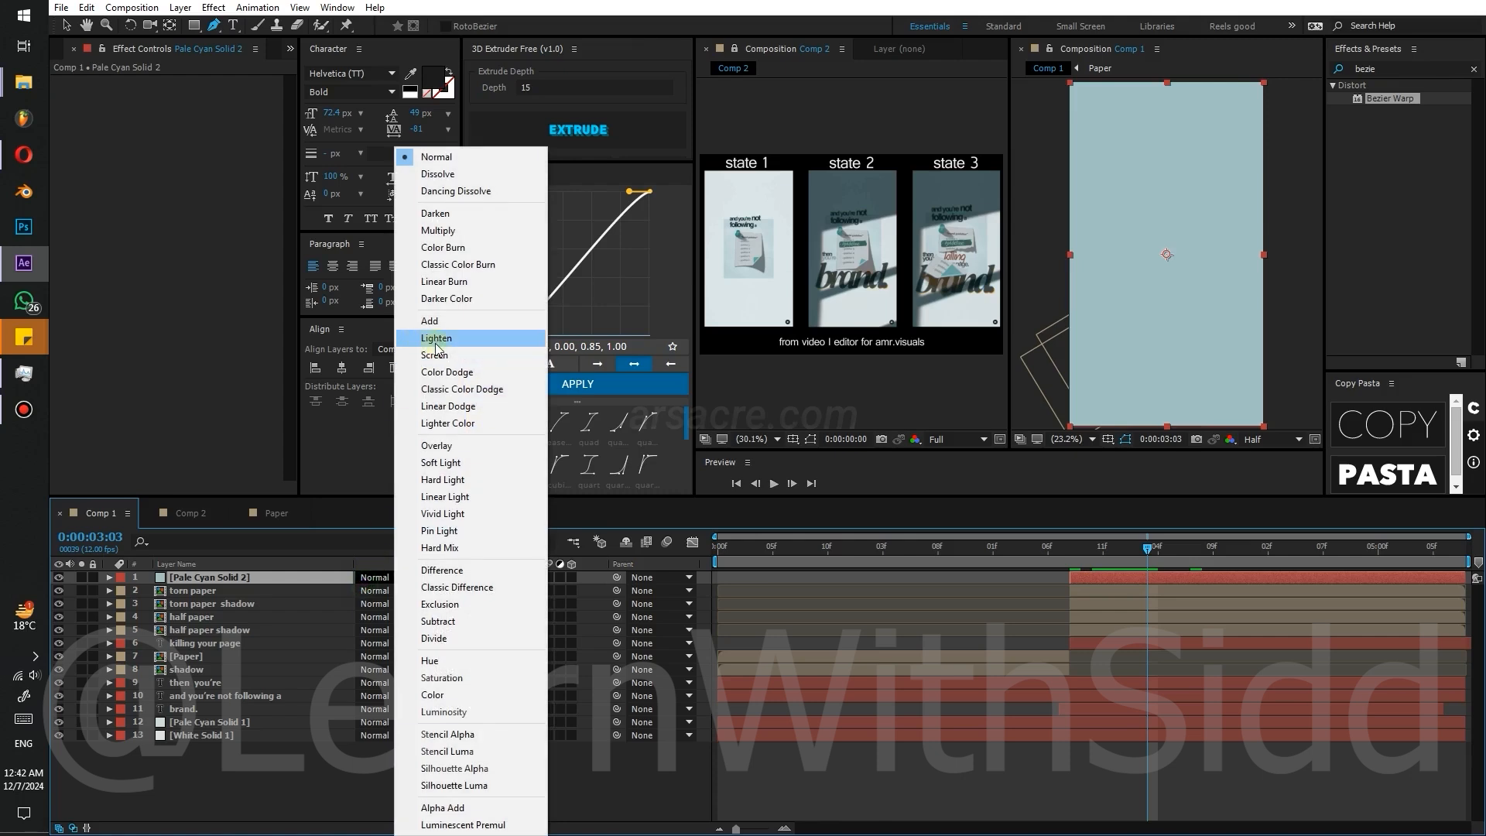
left_click(433, 232)
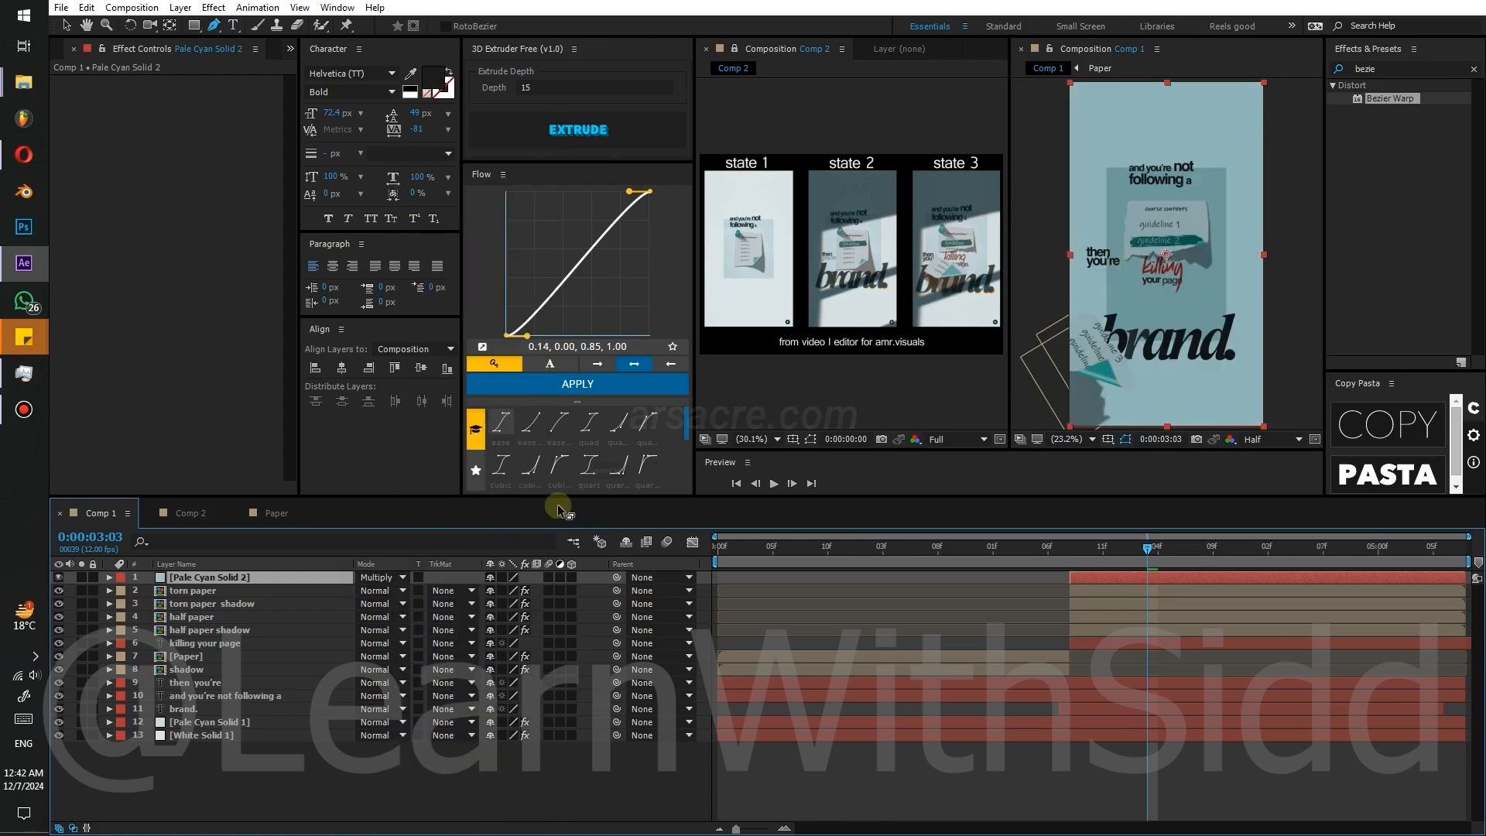
- Apply a Fill effect to the new solid and set its colour to dark grey-teal 4C6363
left_click(1381, 69)
type("fill")
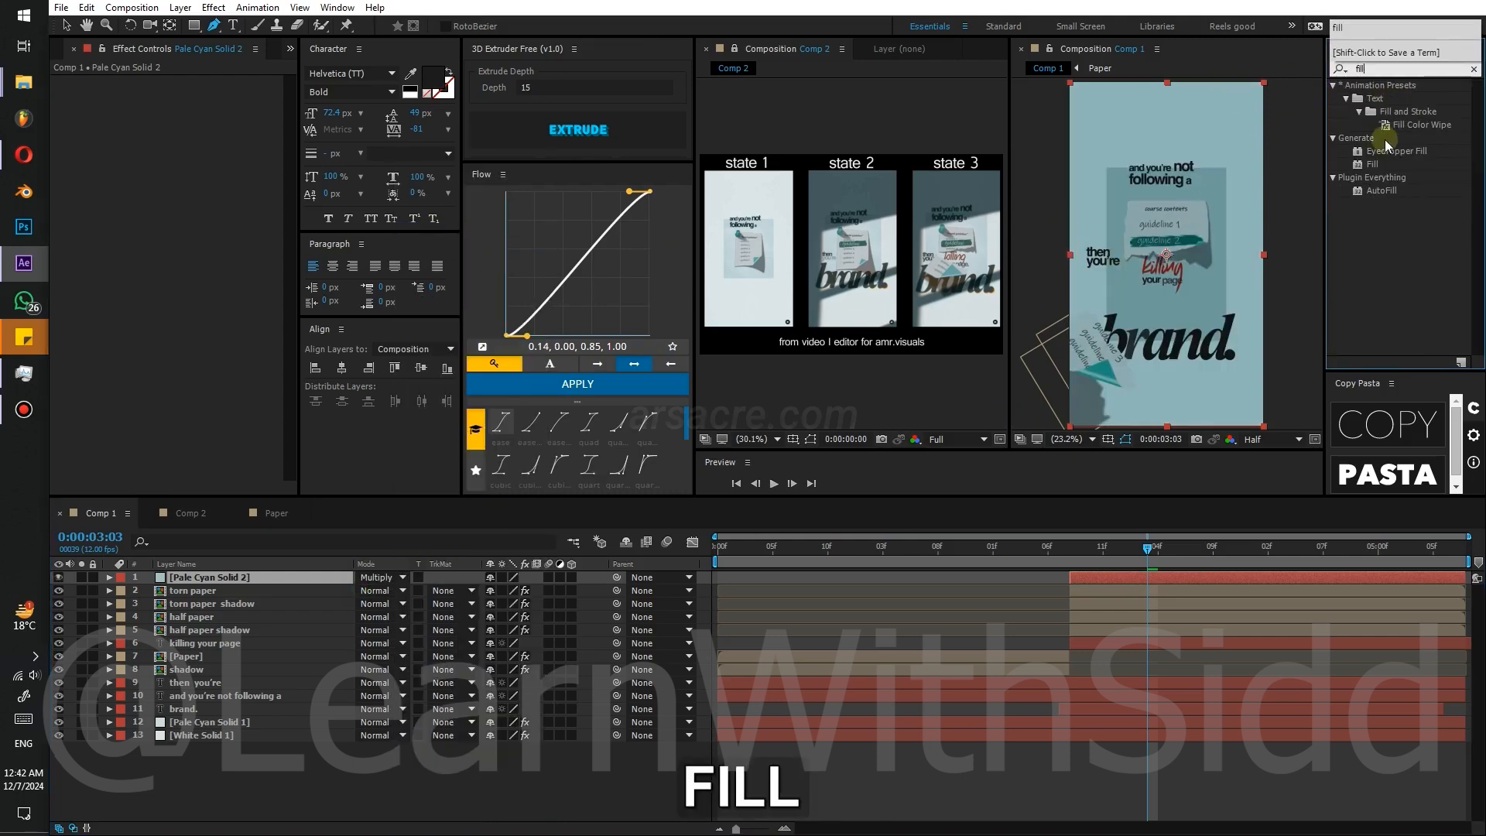
double_click(1371, 163)
left_click(192, 122)
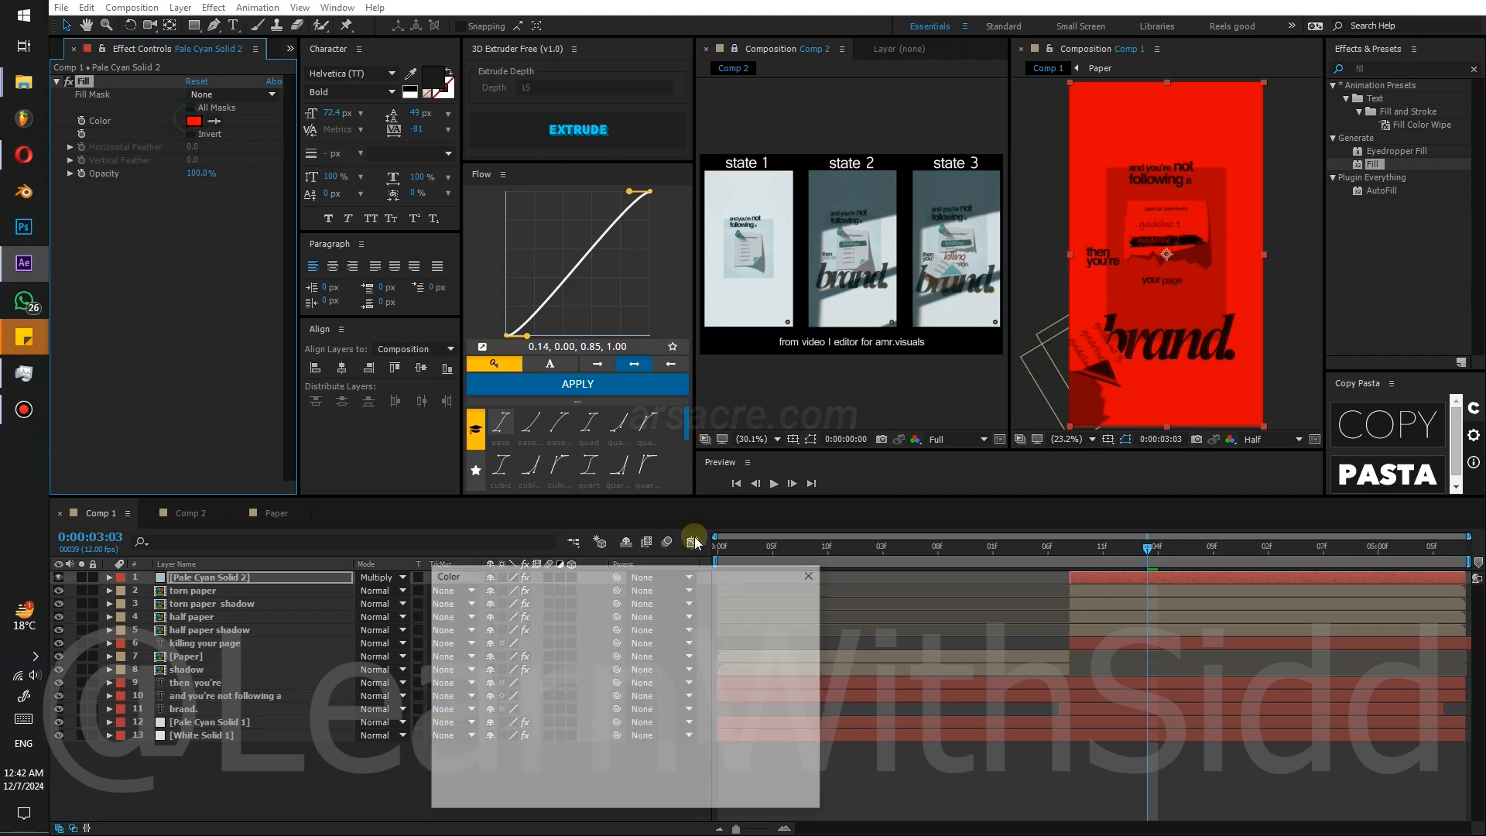
left_click(655, 696)
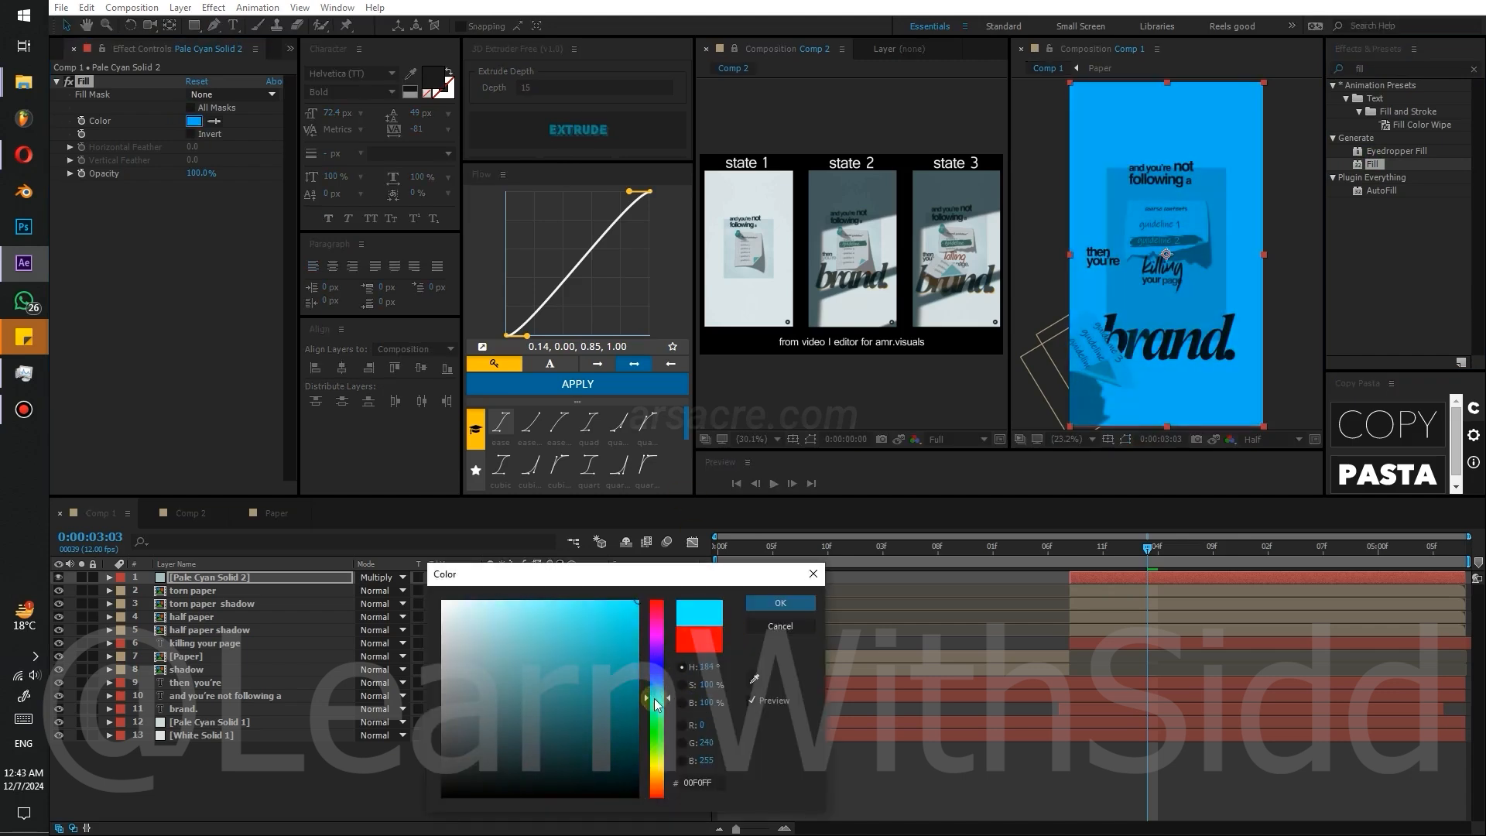
left_click_drag(557, 675, 495, 713)
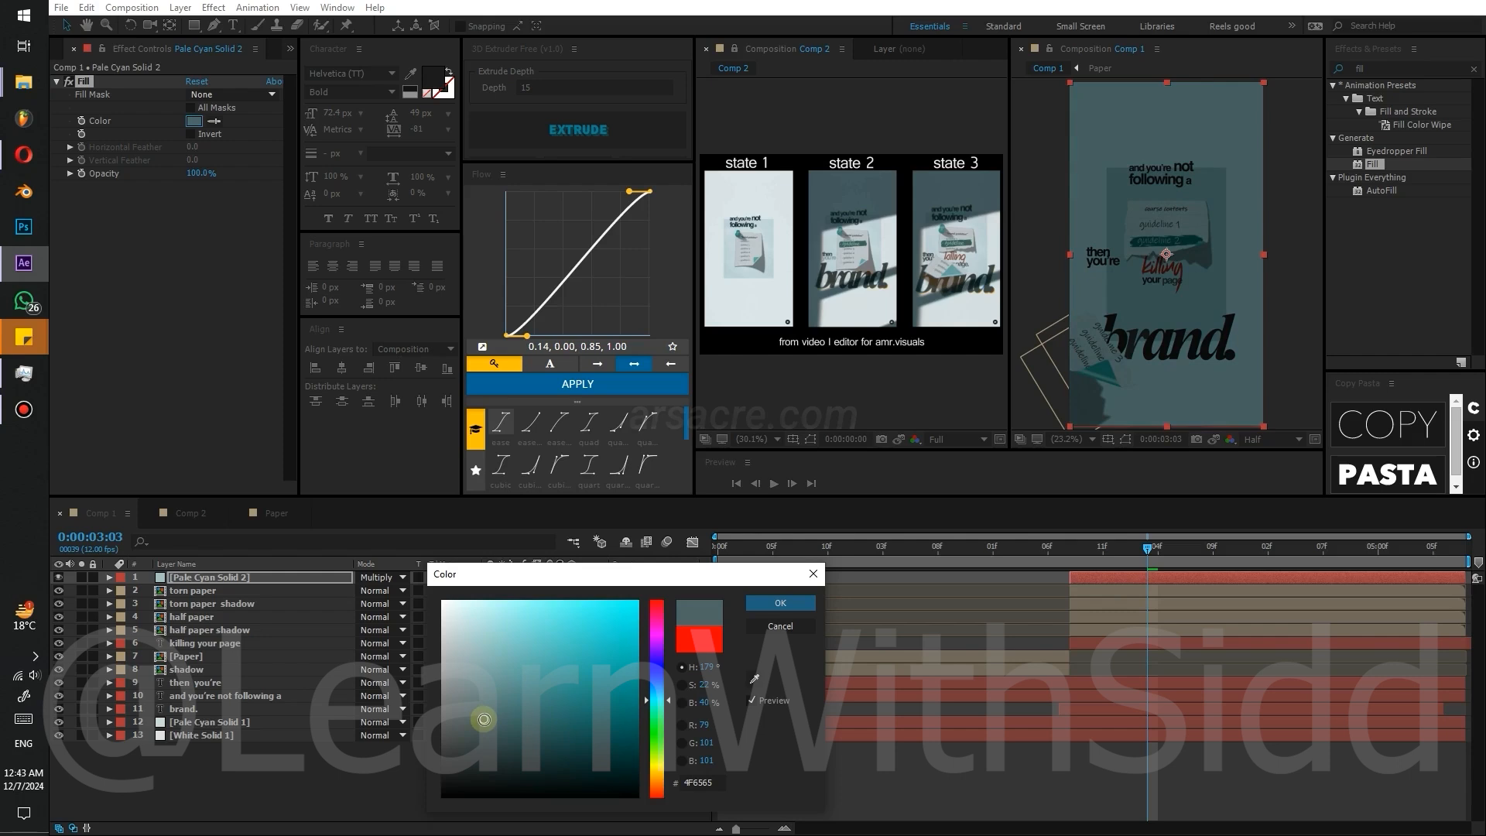
left_click(779, 602)
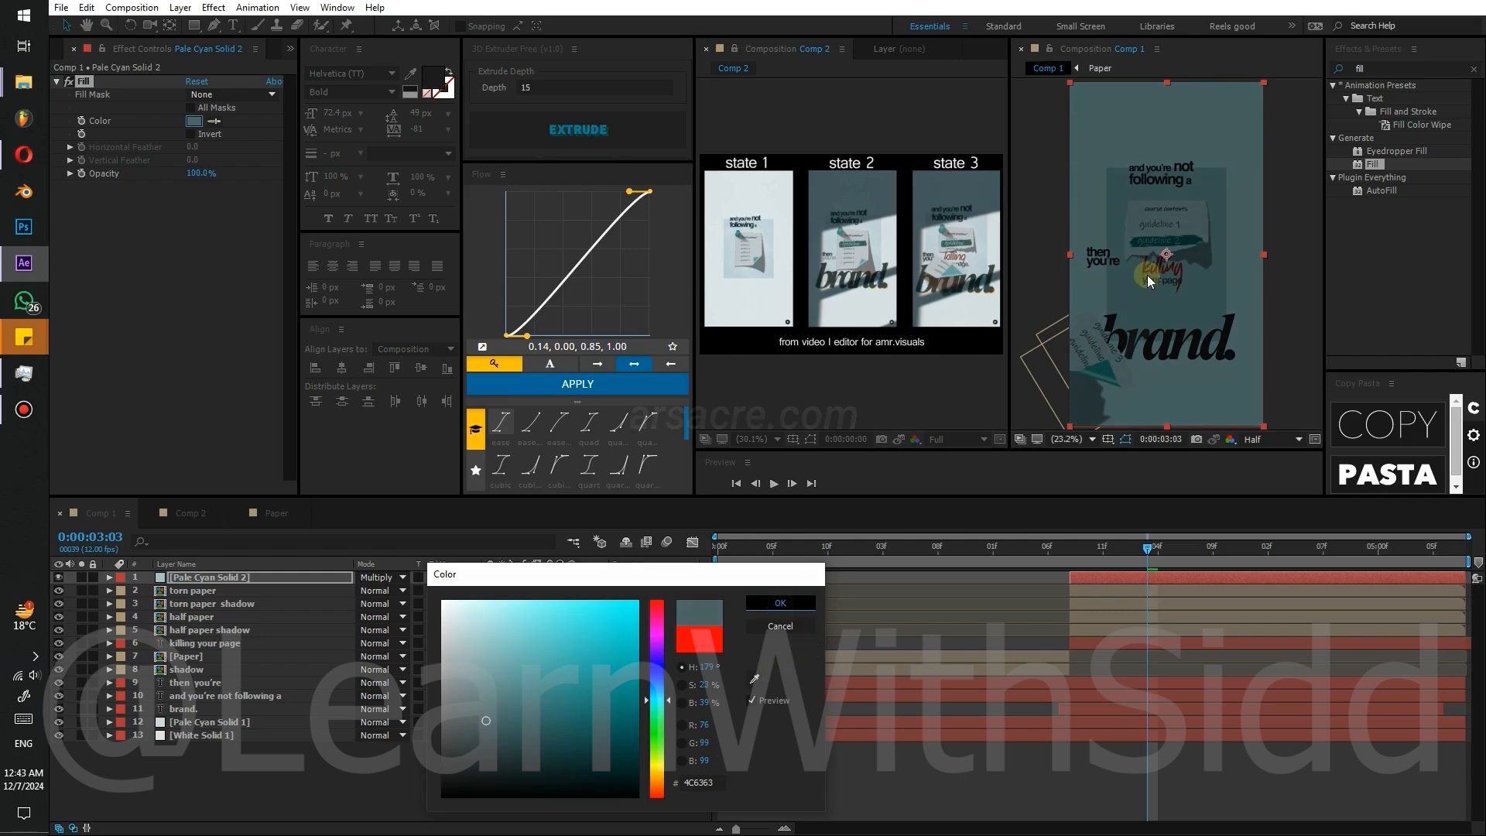
- Draw a slanted four-sided mask across the paper and "killing" text on the dark solid and invert it
key("g")
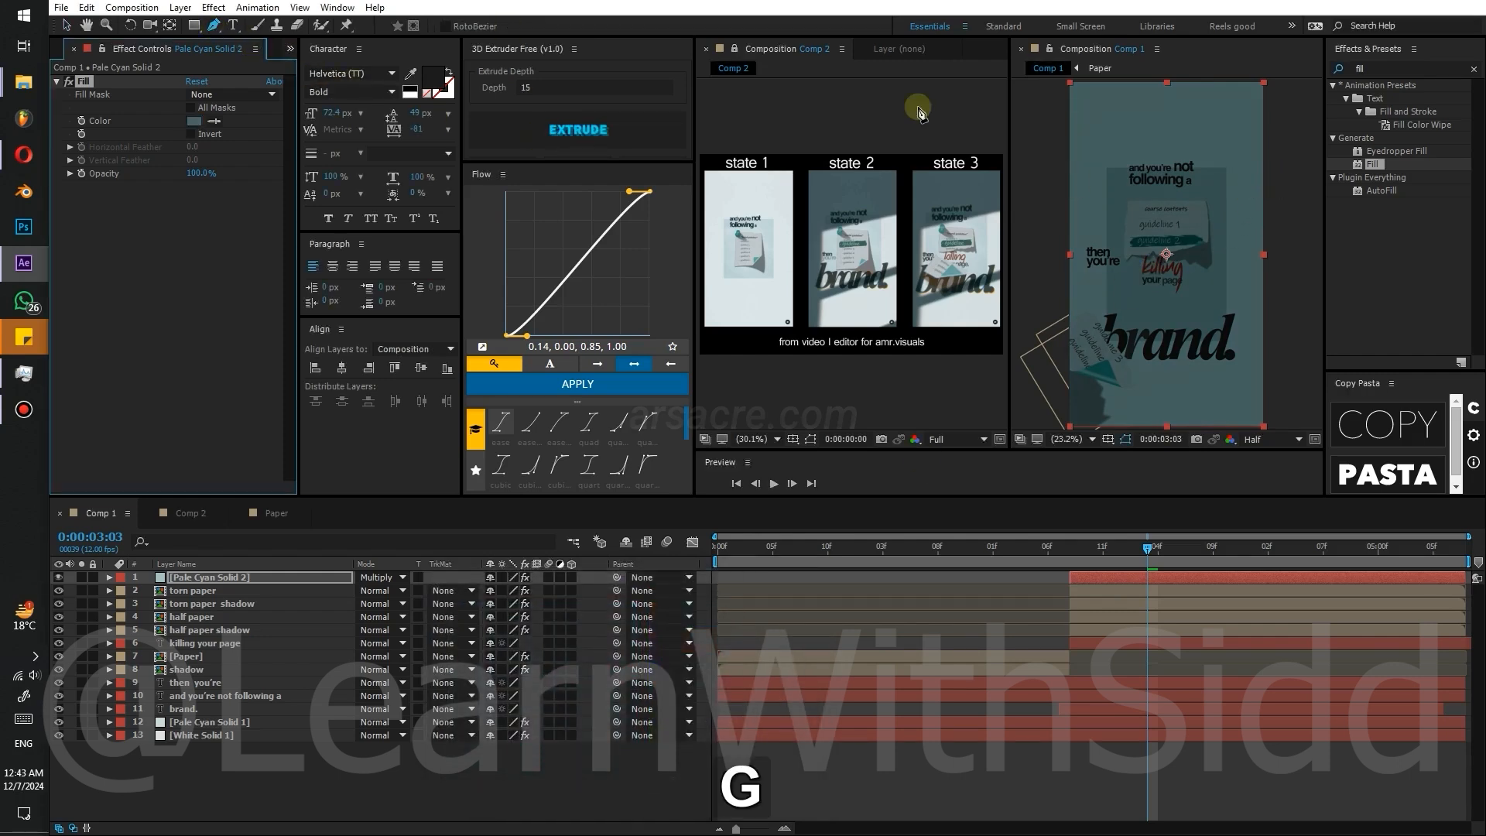
left_click(1294, 165)
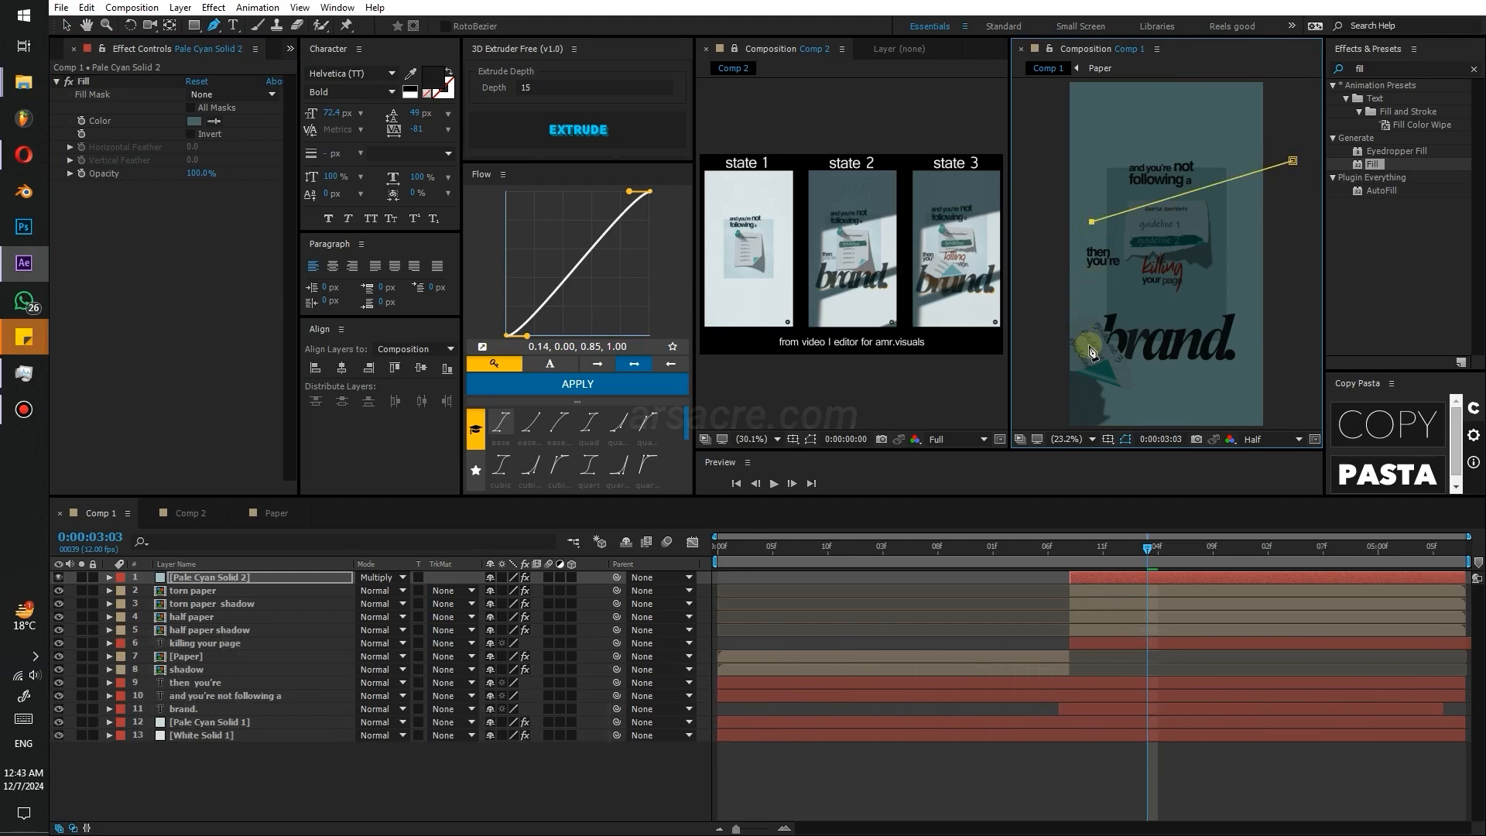
left_click(1293, 161)
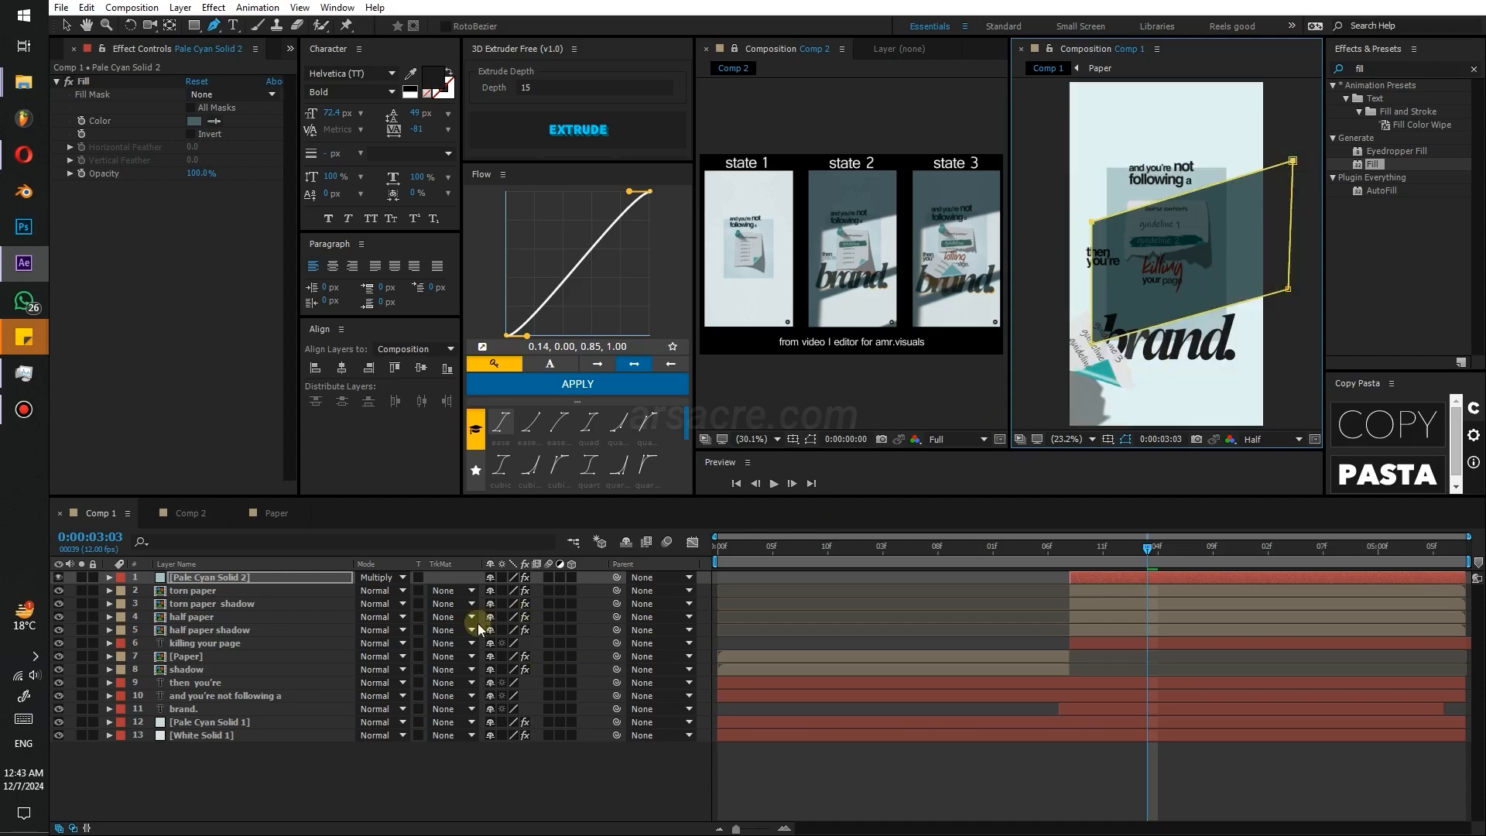
key("m")
left_click(553, 590)
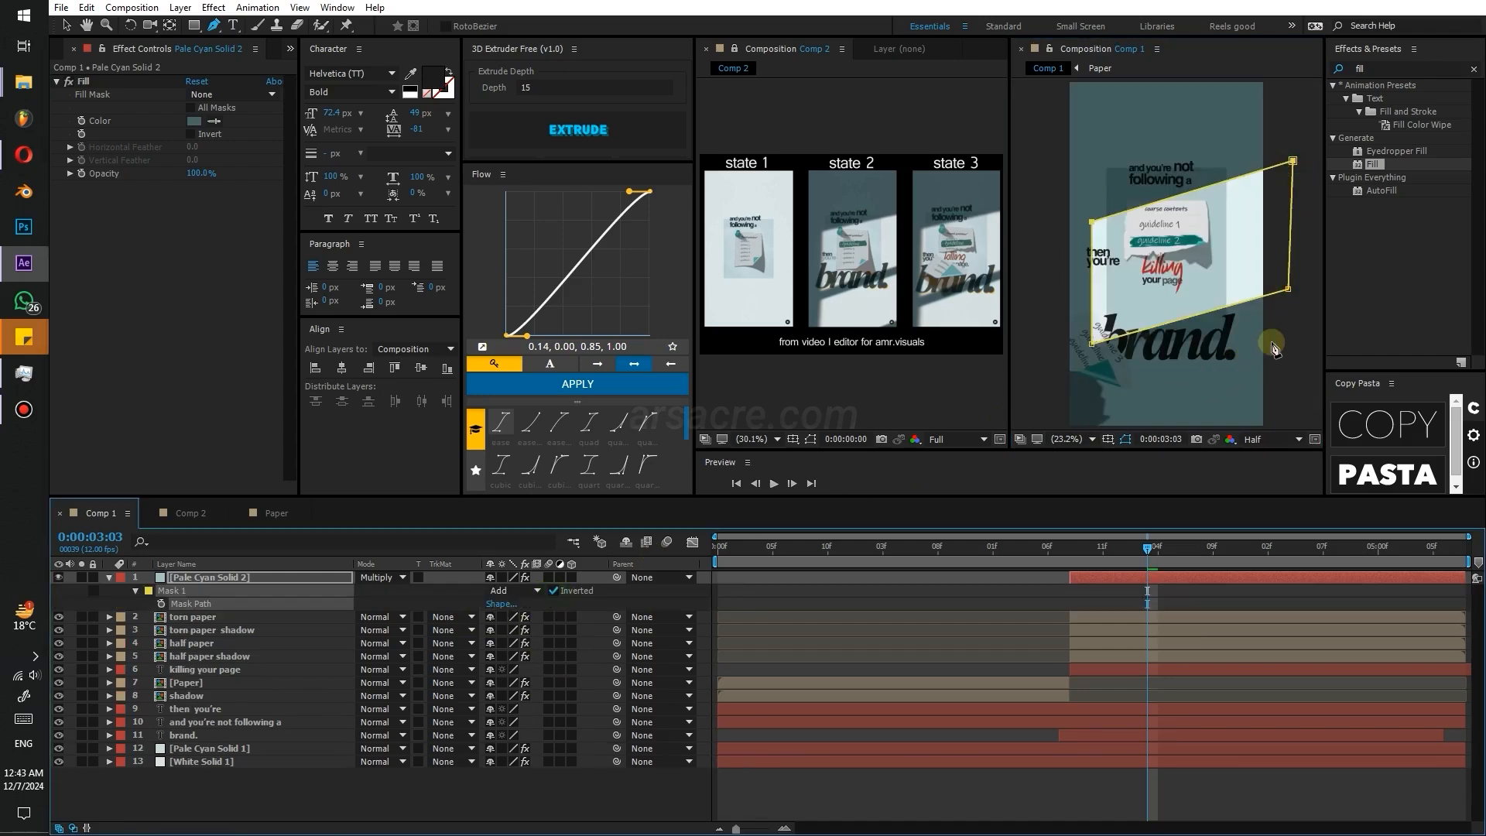
- Draw a second slanted four-sided mask across the bottom of the frame, below the first, and set its mode to Subtract
left_click(1294, 316)
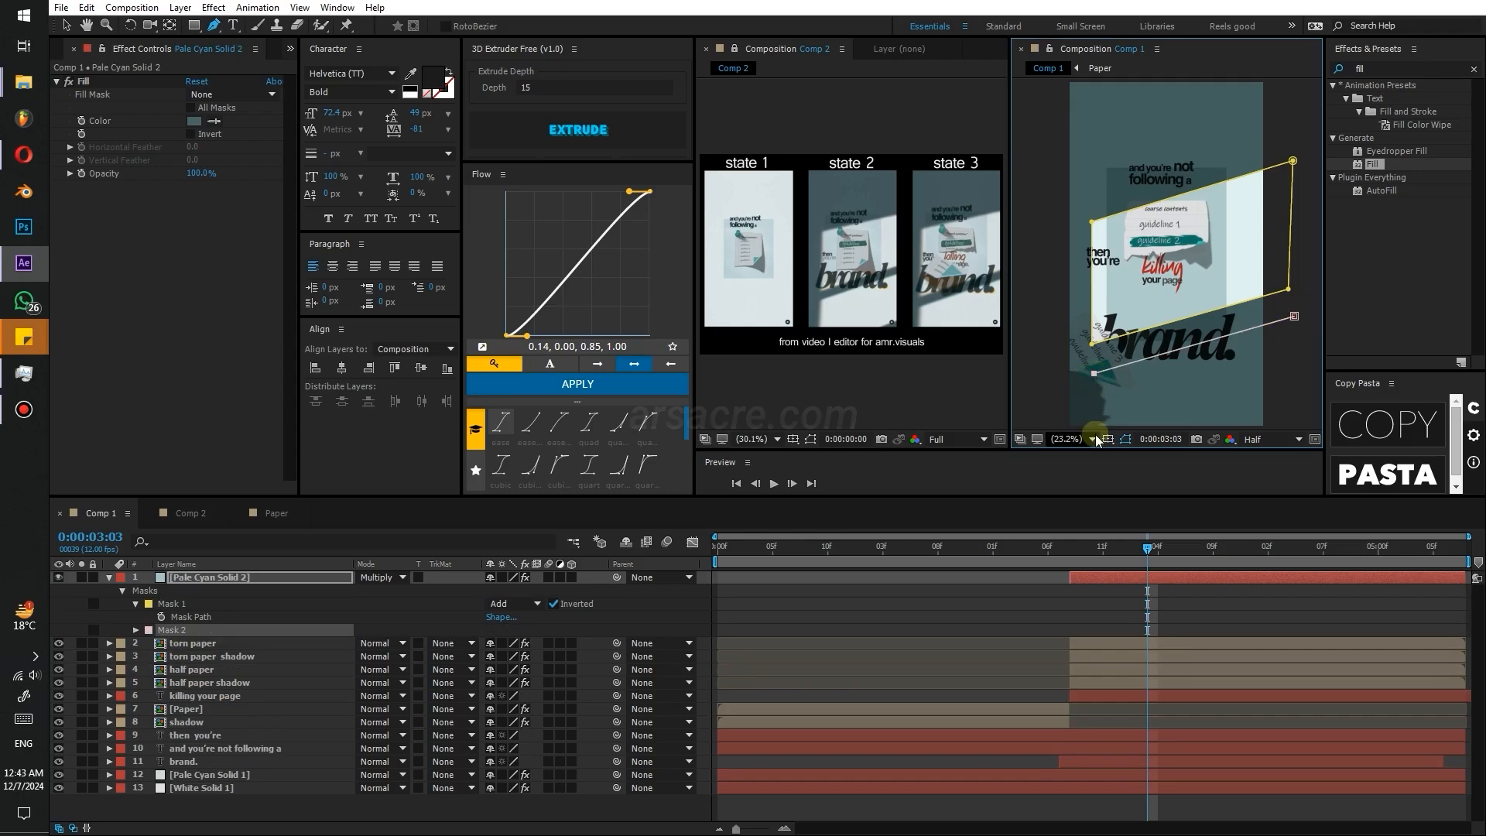
left_click_drag(1095, 441, 1100, 395)
left_click(1099, 415)
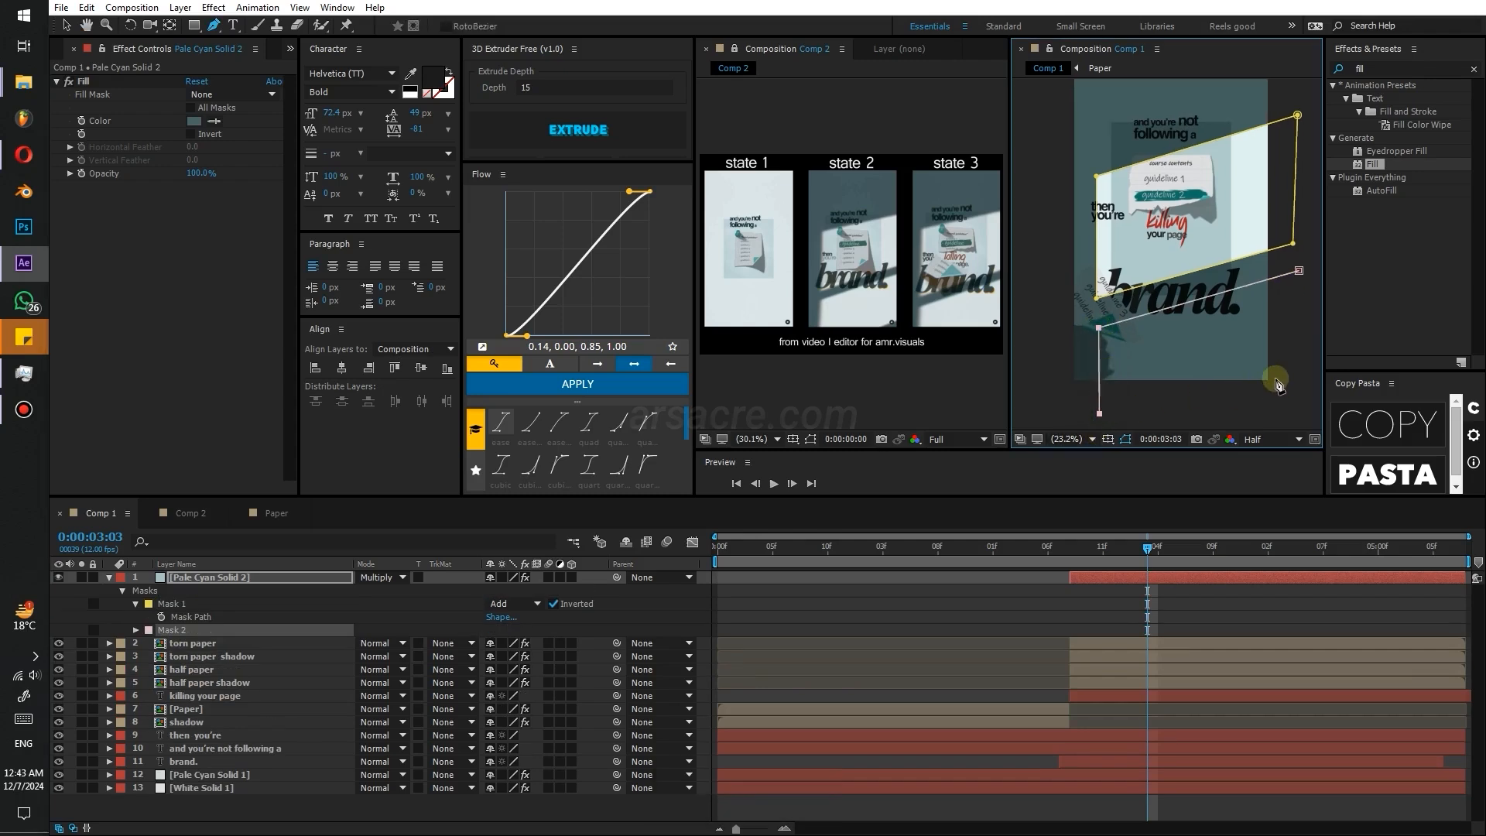
left_click(1299, 271)
key("v")
left_click(1099, 415)
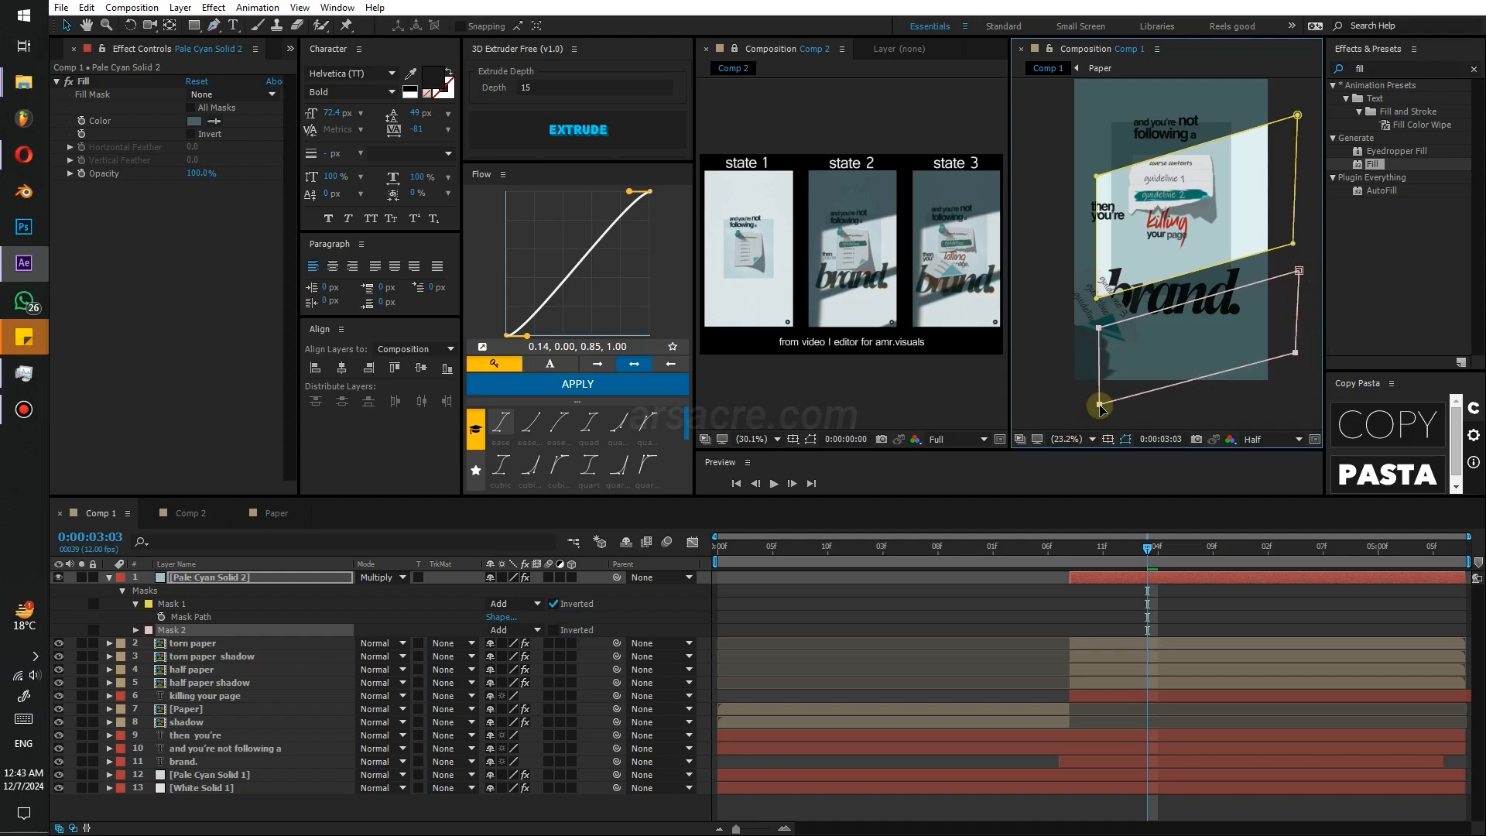
left_click_drag(1099, 405, 1098, 408)
left_click(522, 631)
left_click(514, 680)
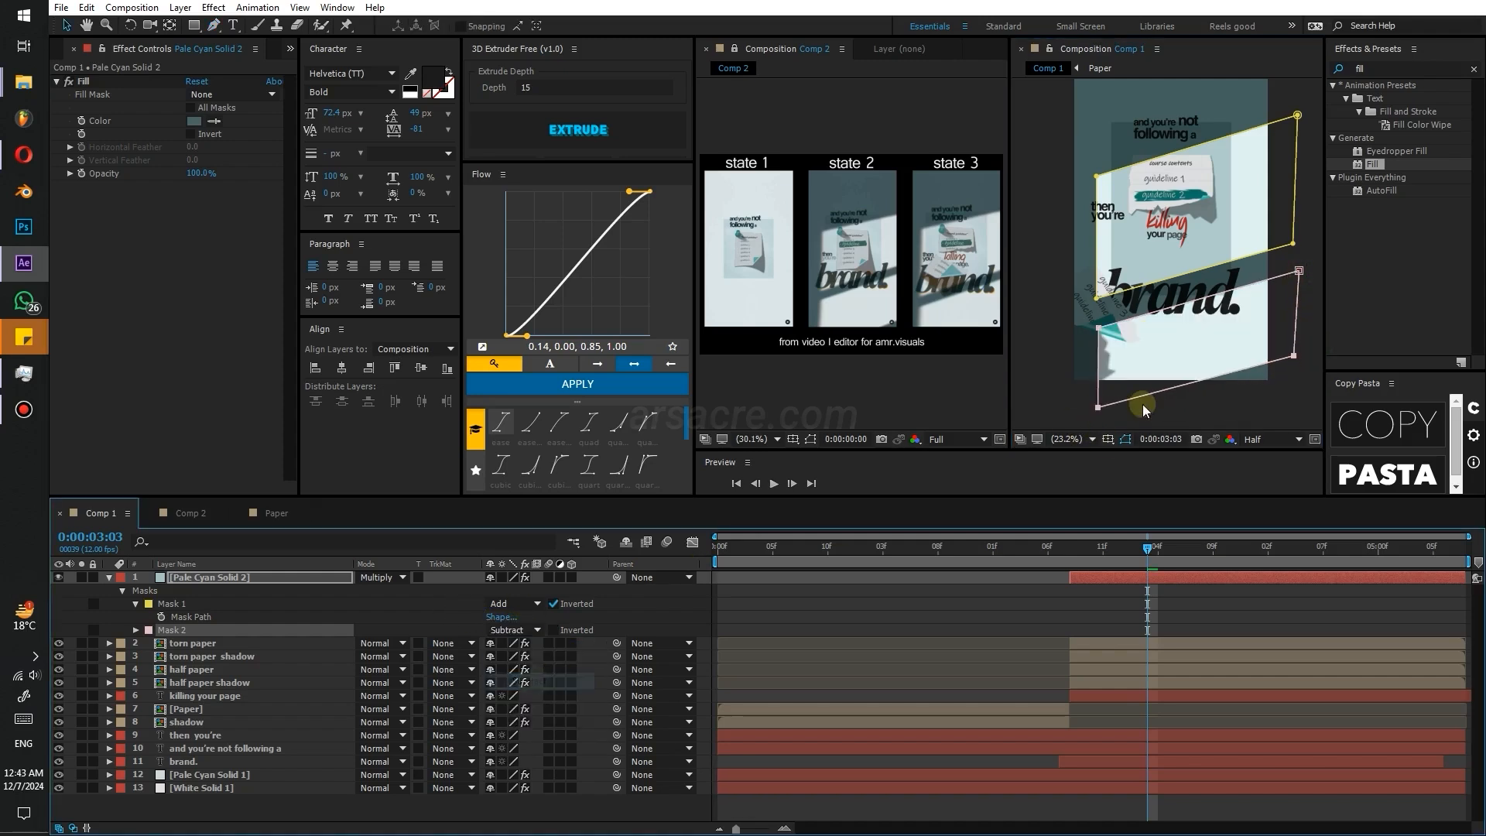
- Apply the Gaussian Blur effect to the masked dark solid
left_click(293, 578)
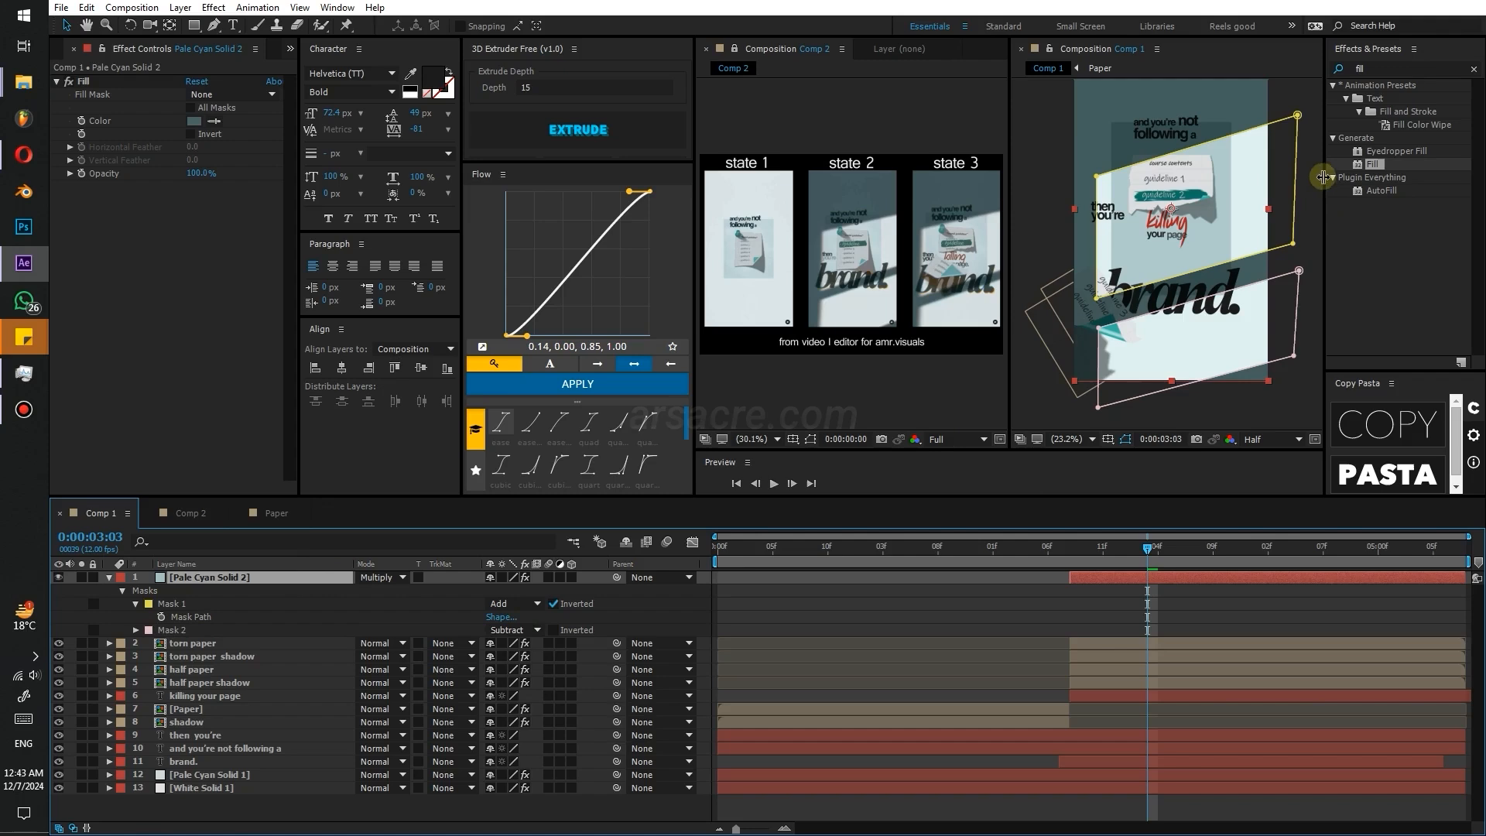
left_click(1385, 68)
type("fast")
key("BackSpace")
key("BackSpace")
key("BackSpace")
key("BackSpace")
type("g")
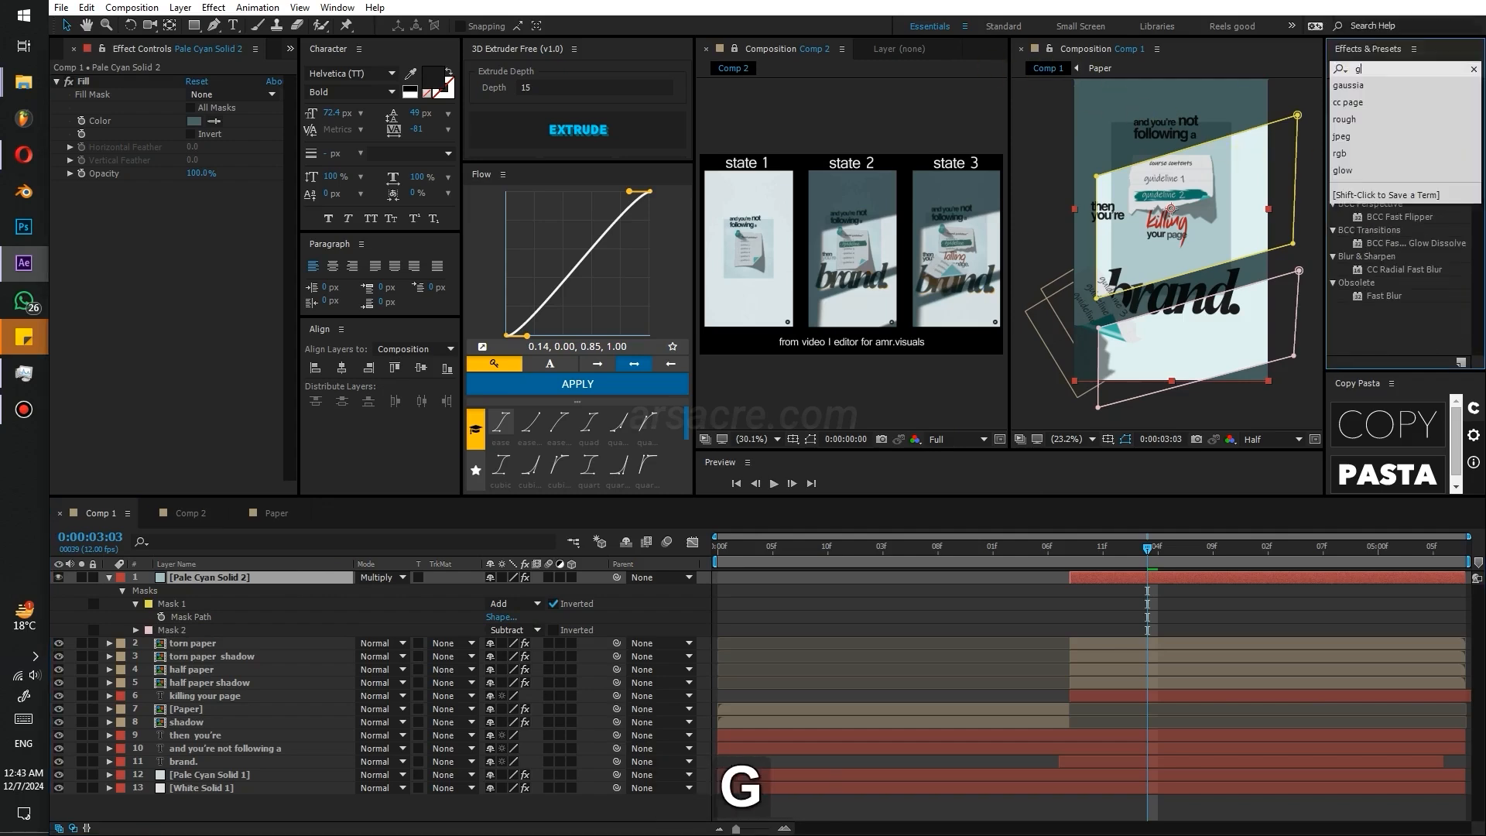
type("aus")
double_click(1407, 125)
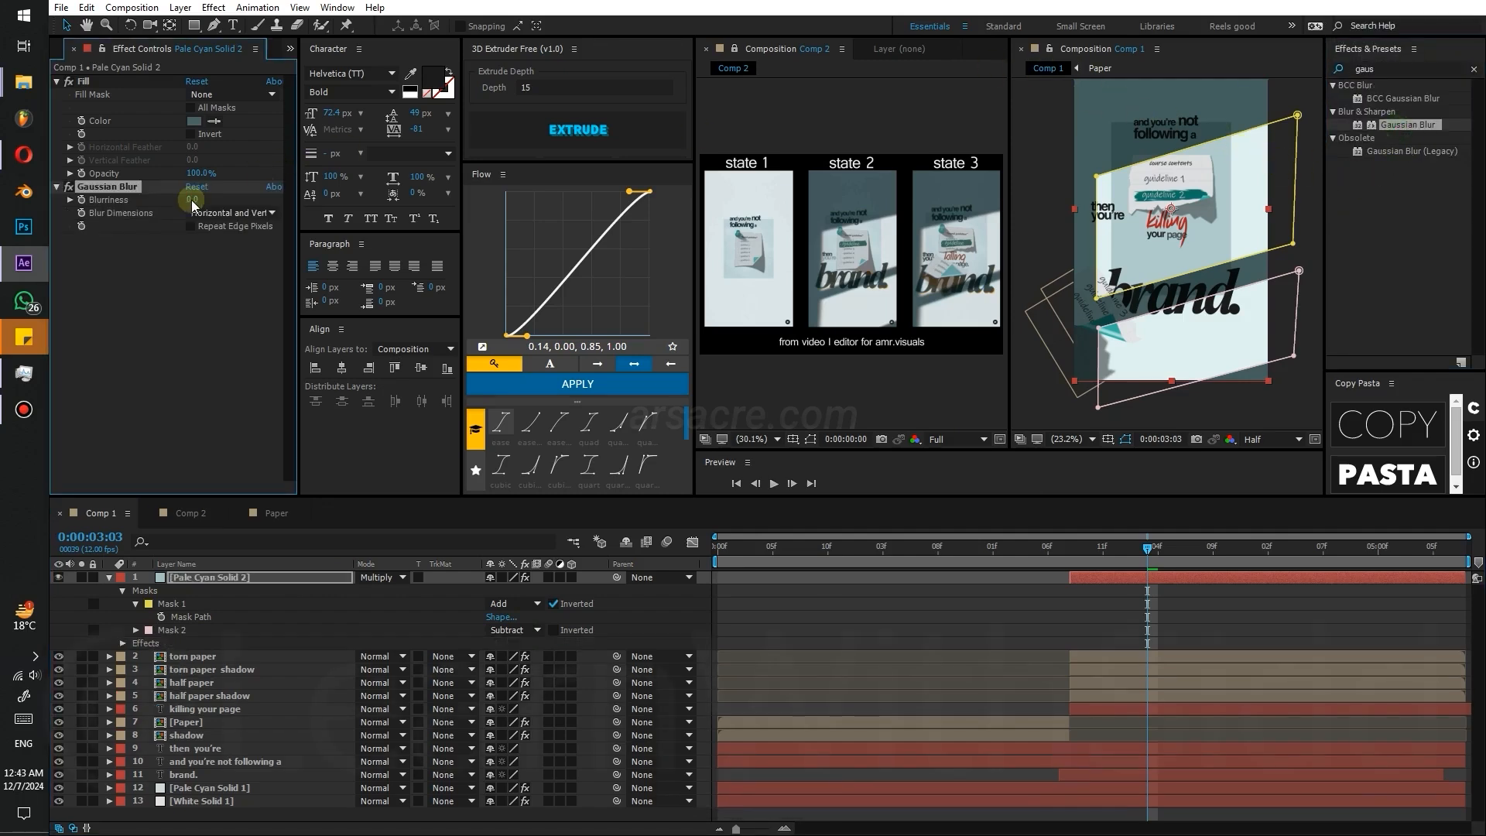
- Hide the mask outlines, set the Gaussian Blur's blurriness to 28.4 and enable Repeat Edge Pixels
key("ctrl+shift+h")
left_click_drag(191, 203, 307, 210)
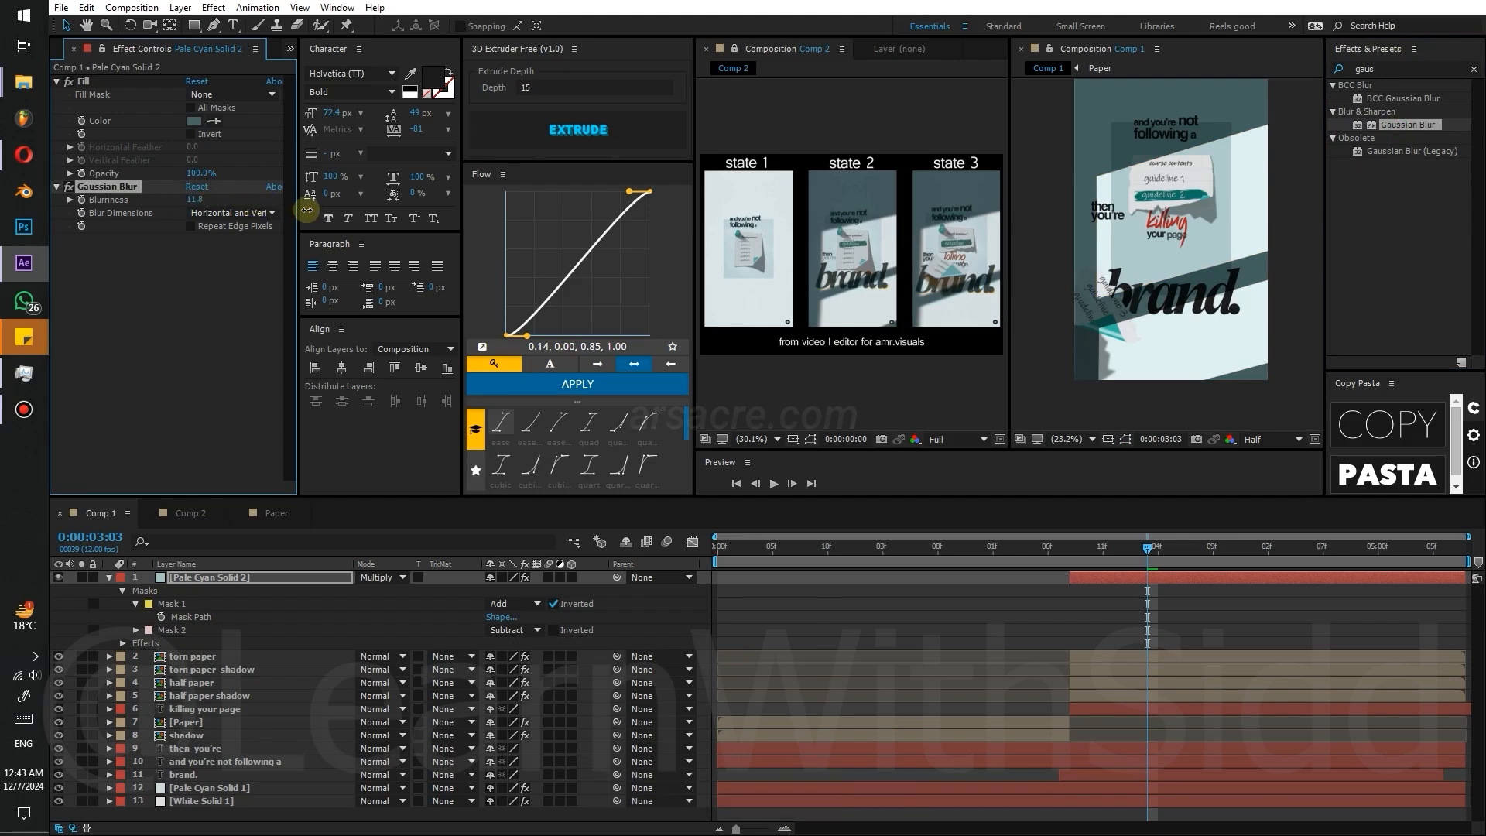
left_click(194, 227)
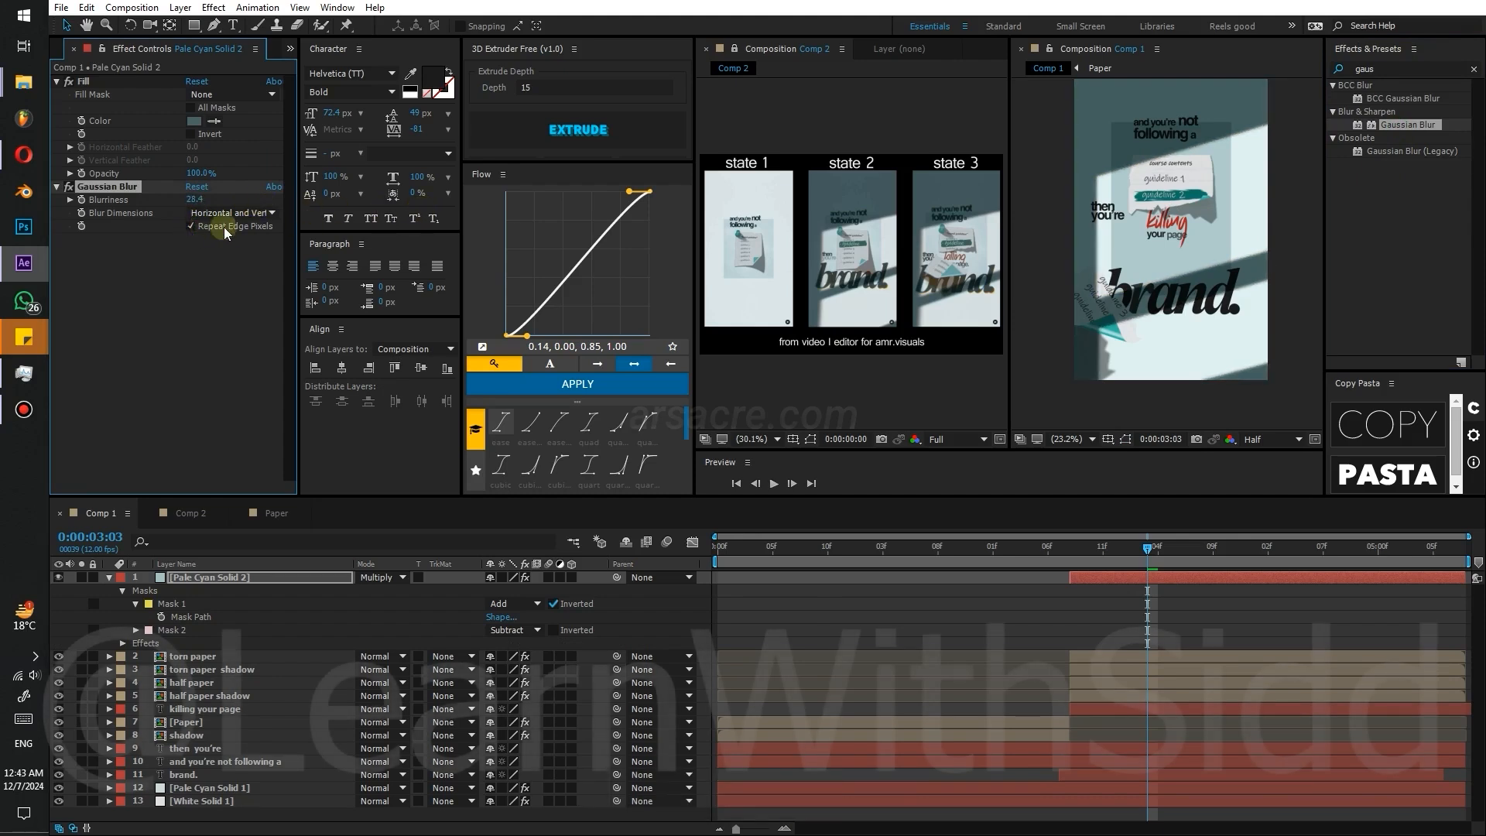
- Duplicate the Pale Cyan Solid 2 layer and rename the copy light
key("shift+slash")
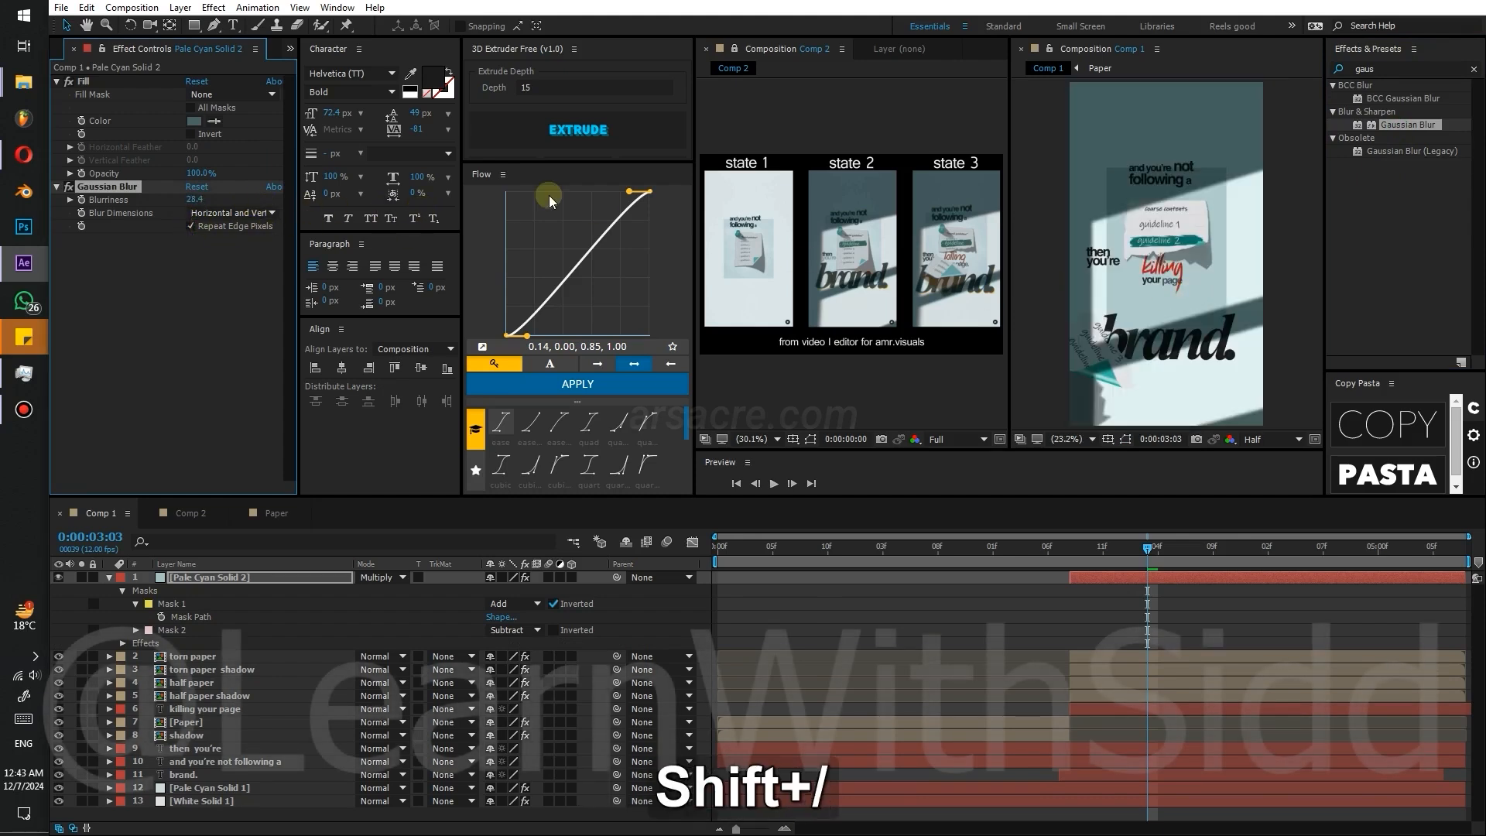
left_click(116, 604)
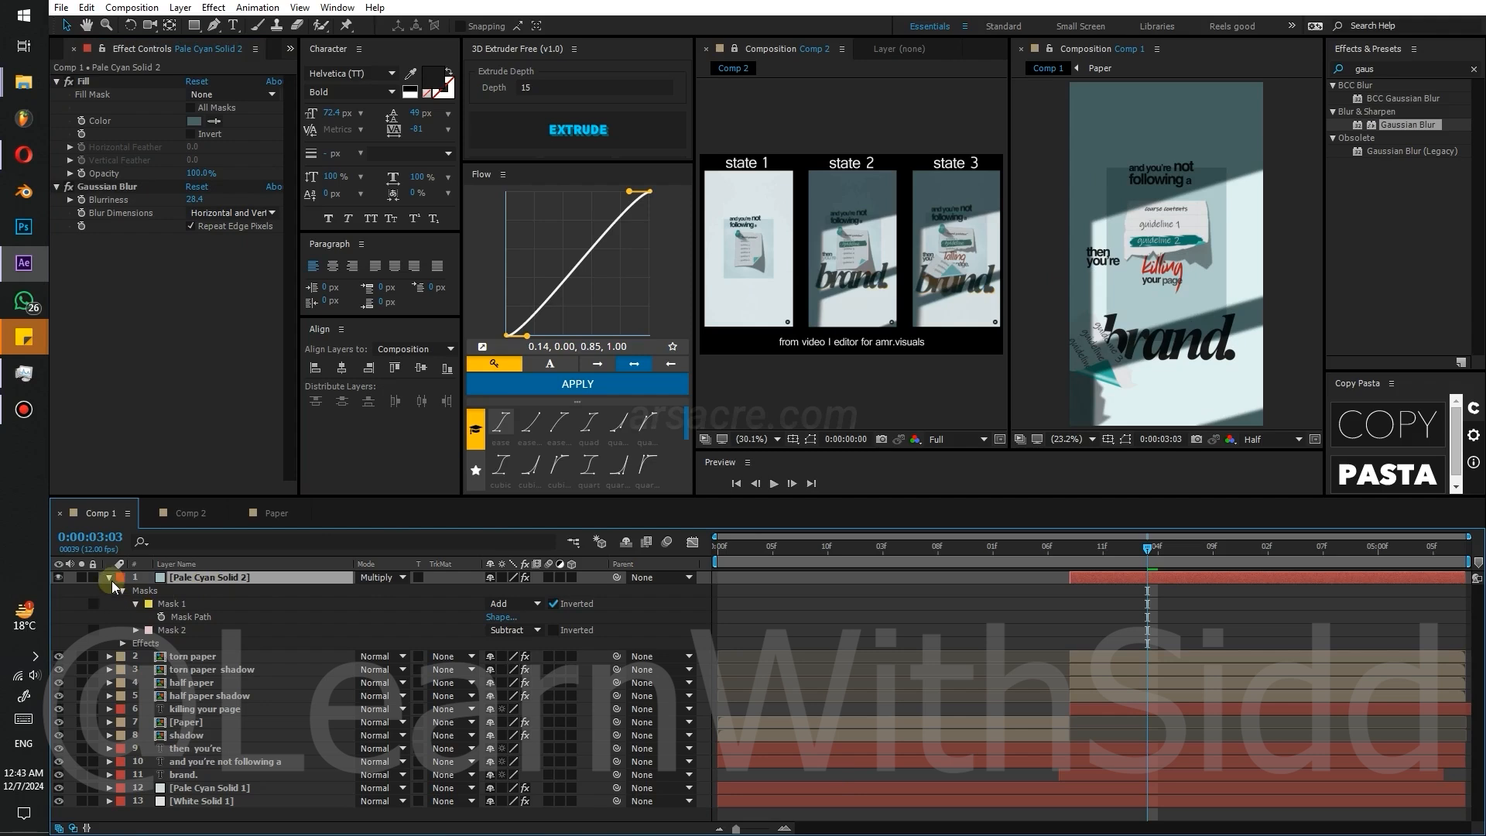
left_click(111, 580)
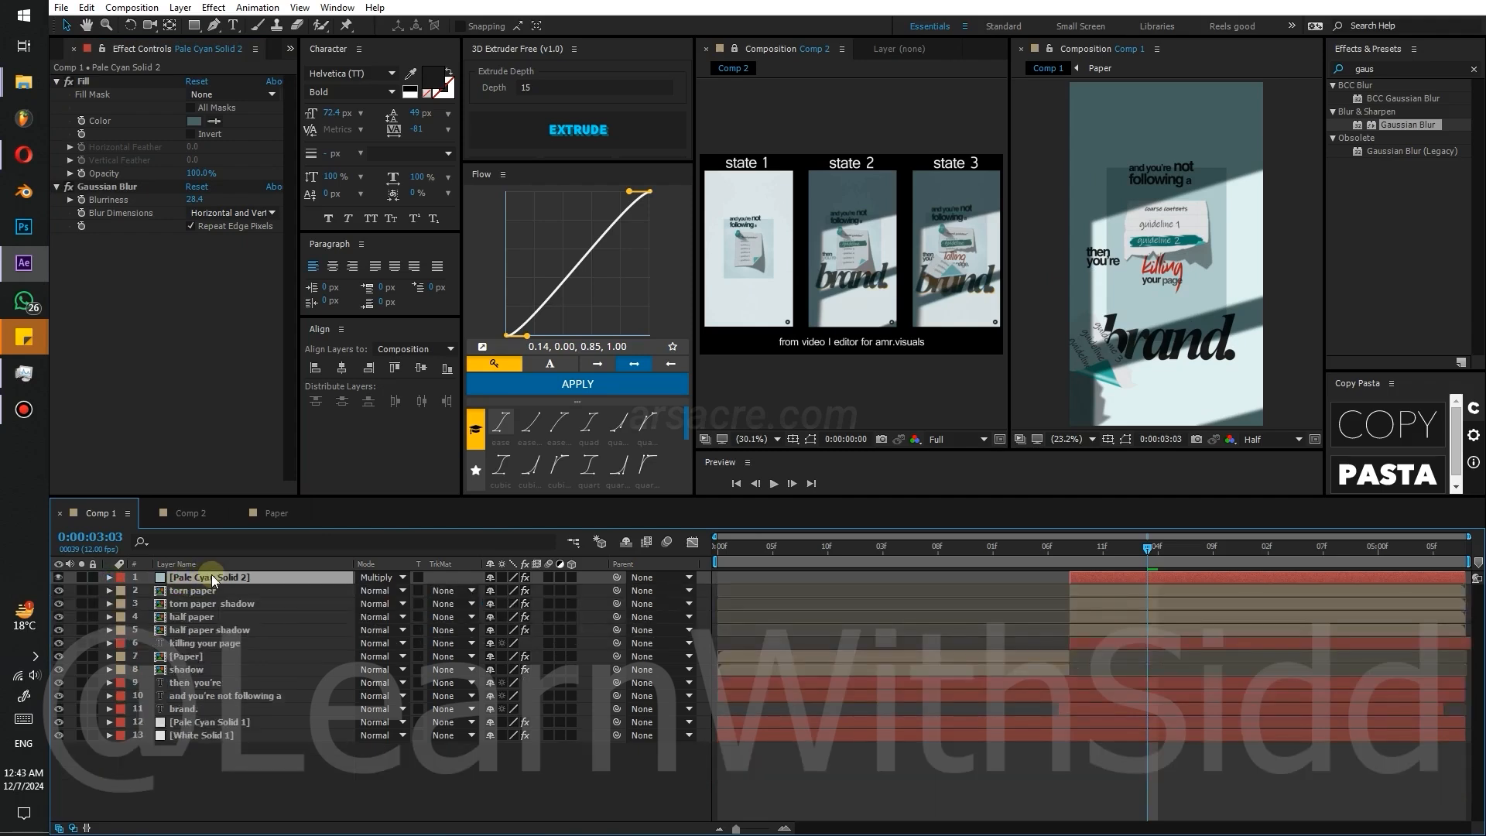
key("ctrl")
key("ctrl+d")
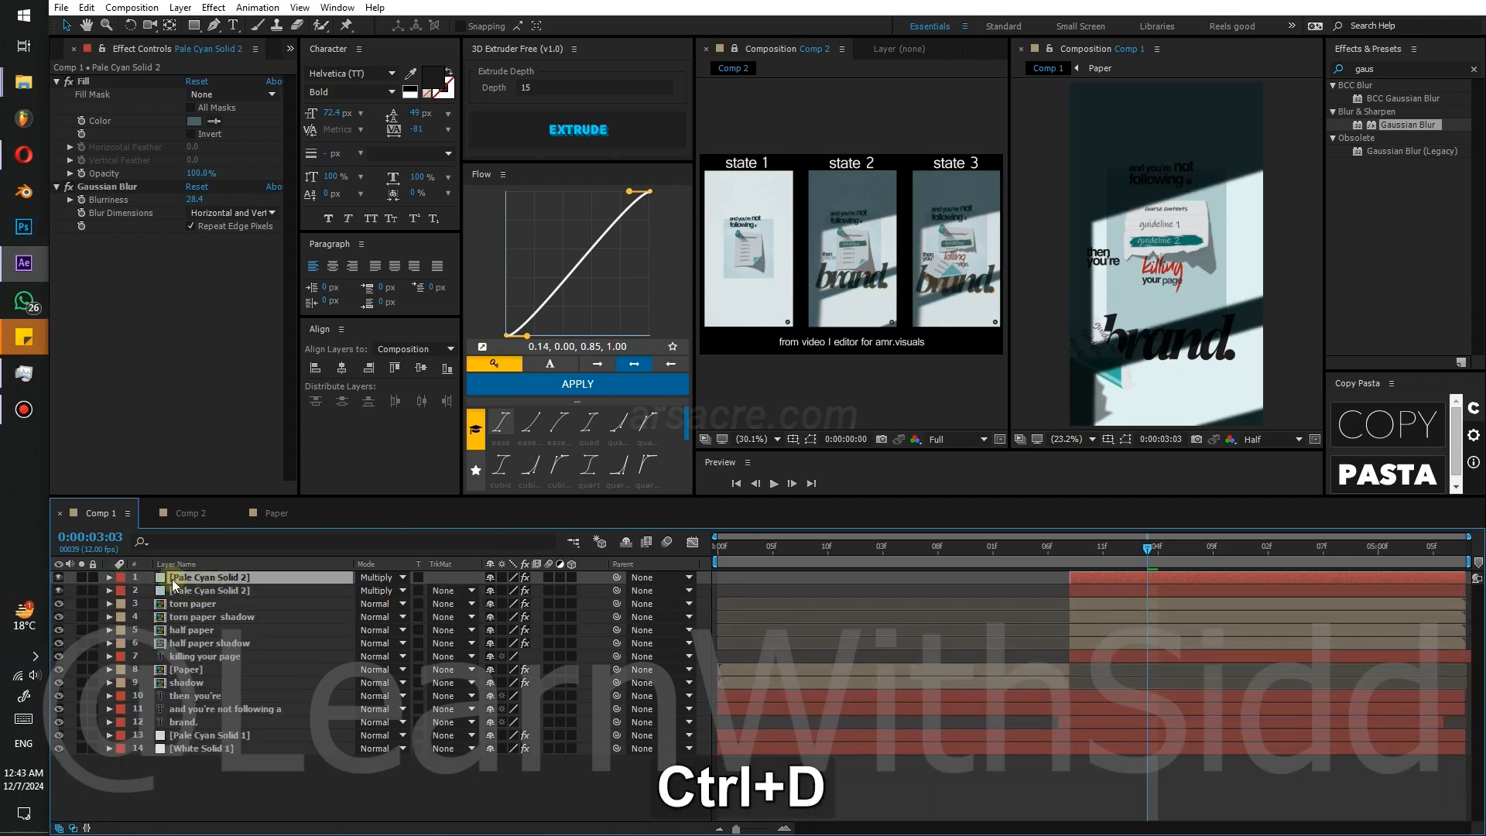
key("Return")
type("light")
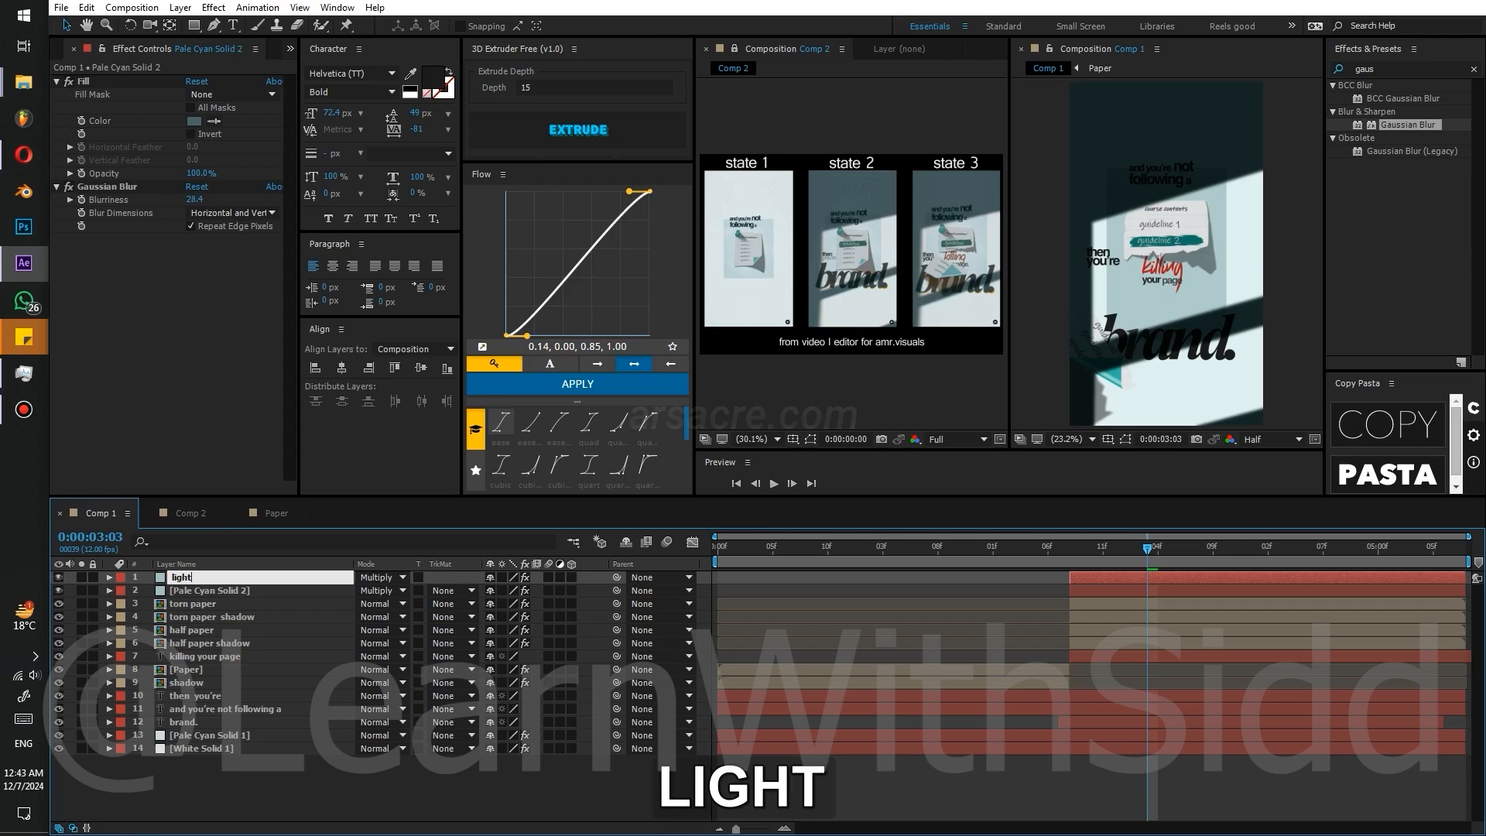
key("Return")
- Solo the light layer with its effects turned off and set both masks to Add without inversion
left_click(80, 101)
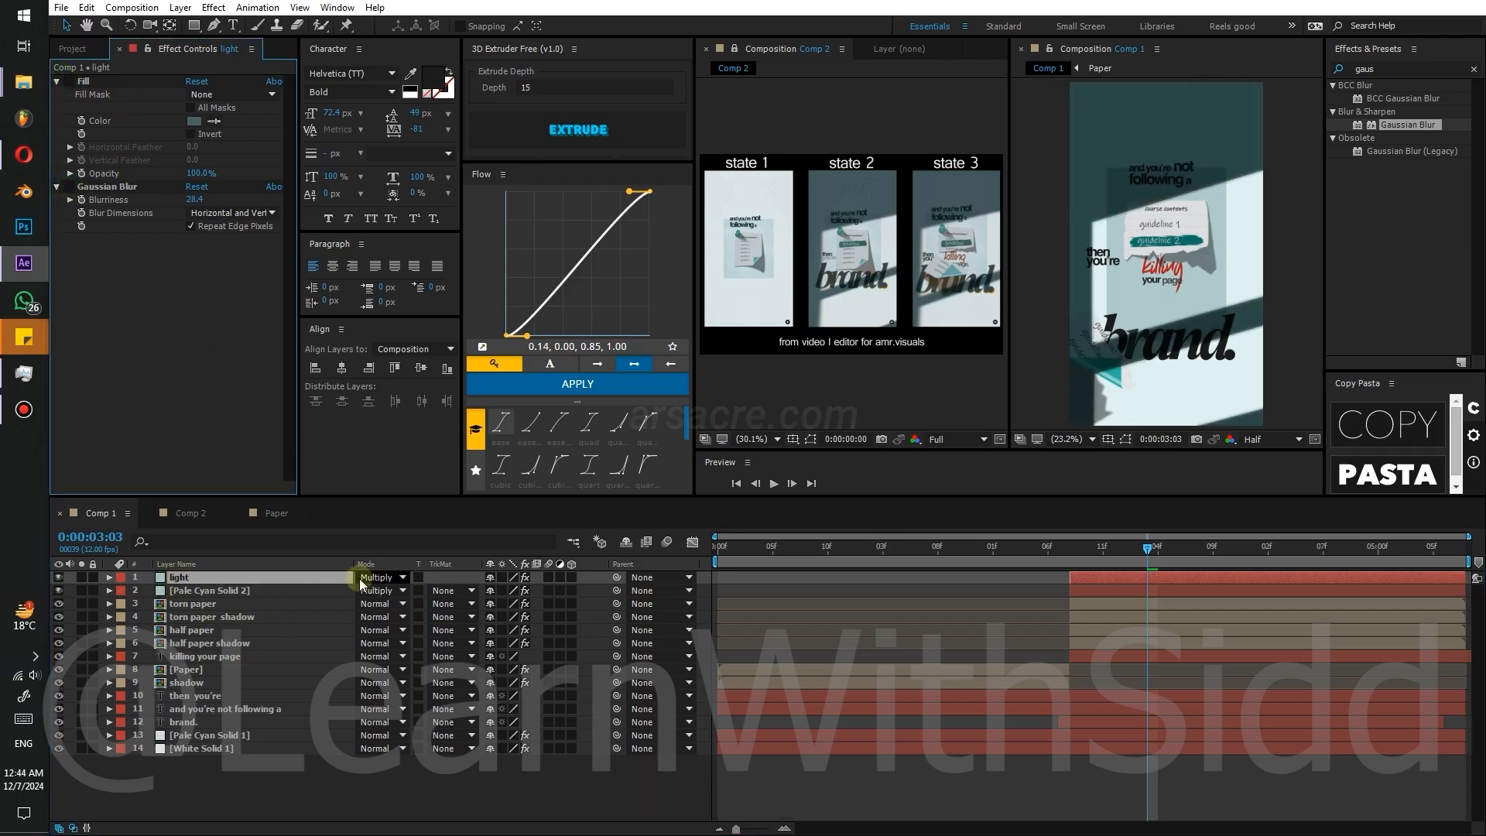
key("m")
left_click(553, 590)
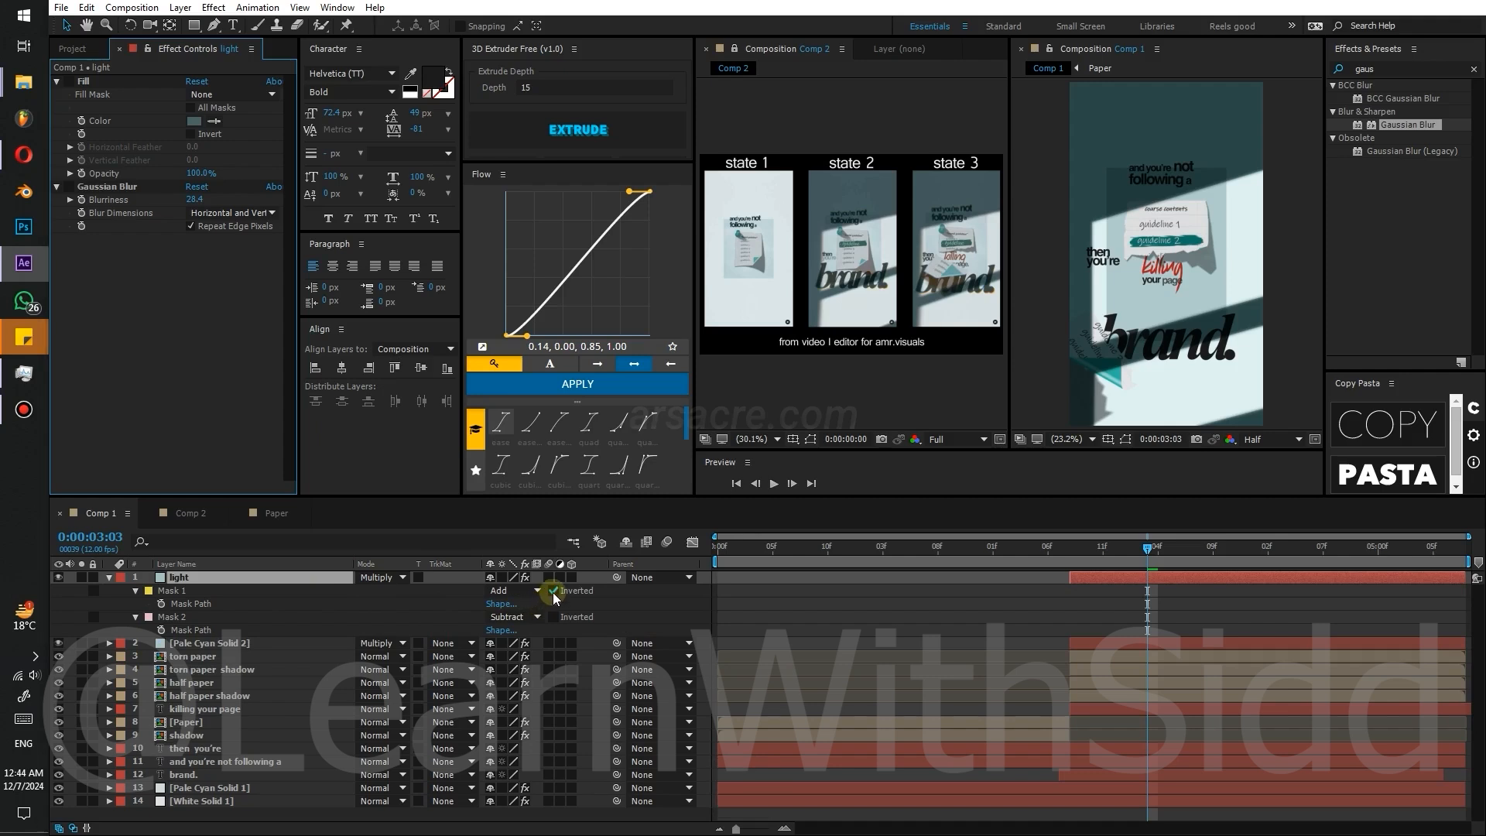
left_click(553, 591)
left_click(553, 617)
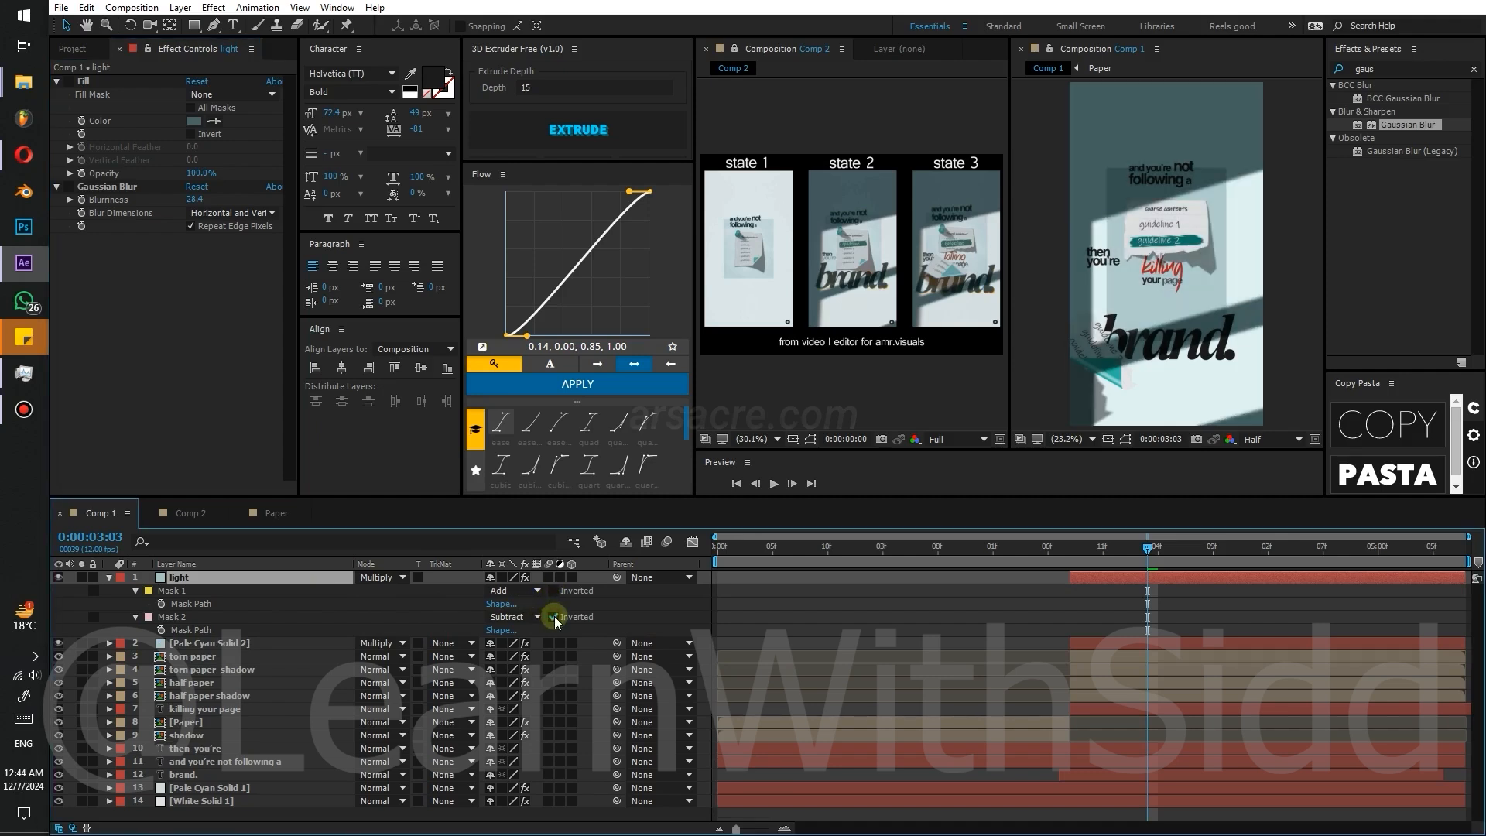
left_click(81, 577)
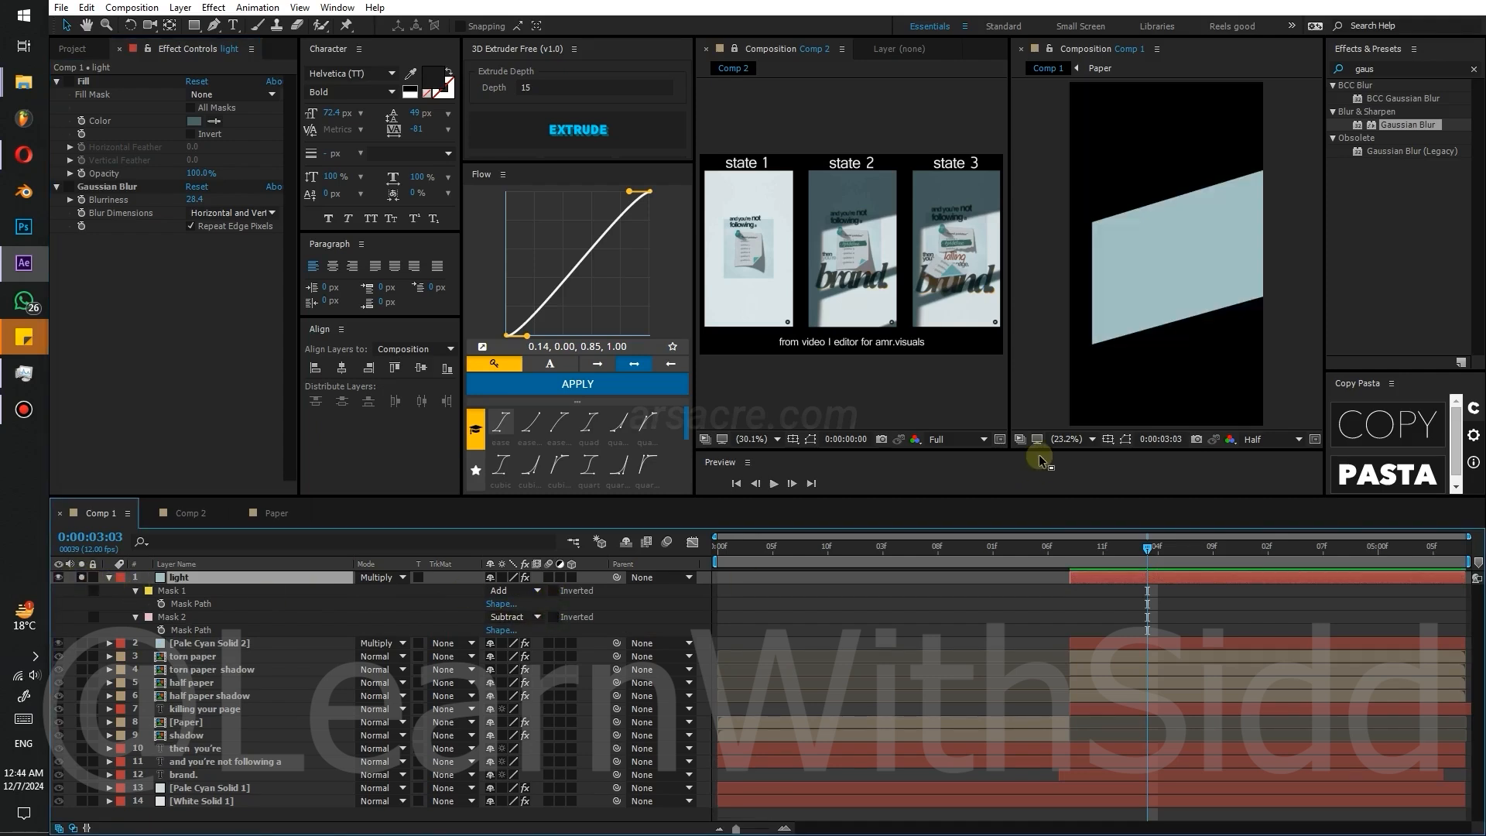
left_click(537, 617)
left_click(512, 639)
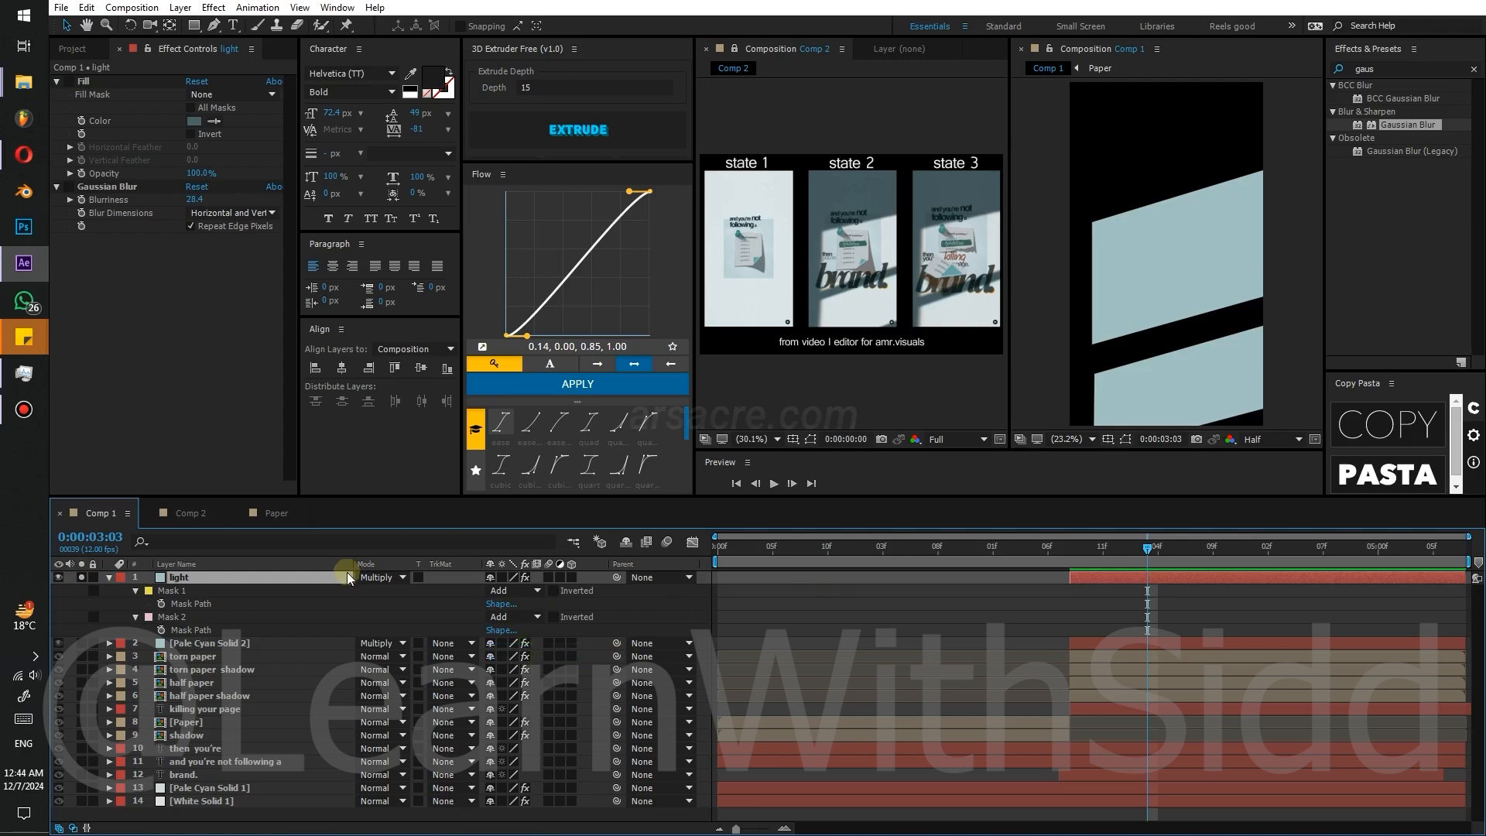
- Set the light layer's Fill colour to the muted brown 846946
left_click(194, 120)
left_click_drag(656, 696, 657, 780)
left_click(534, 695)
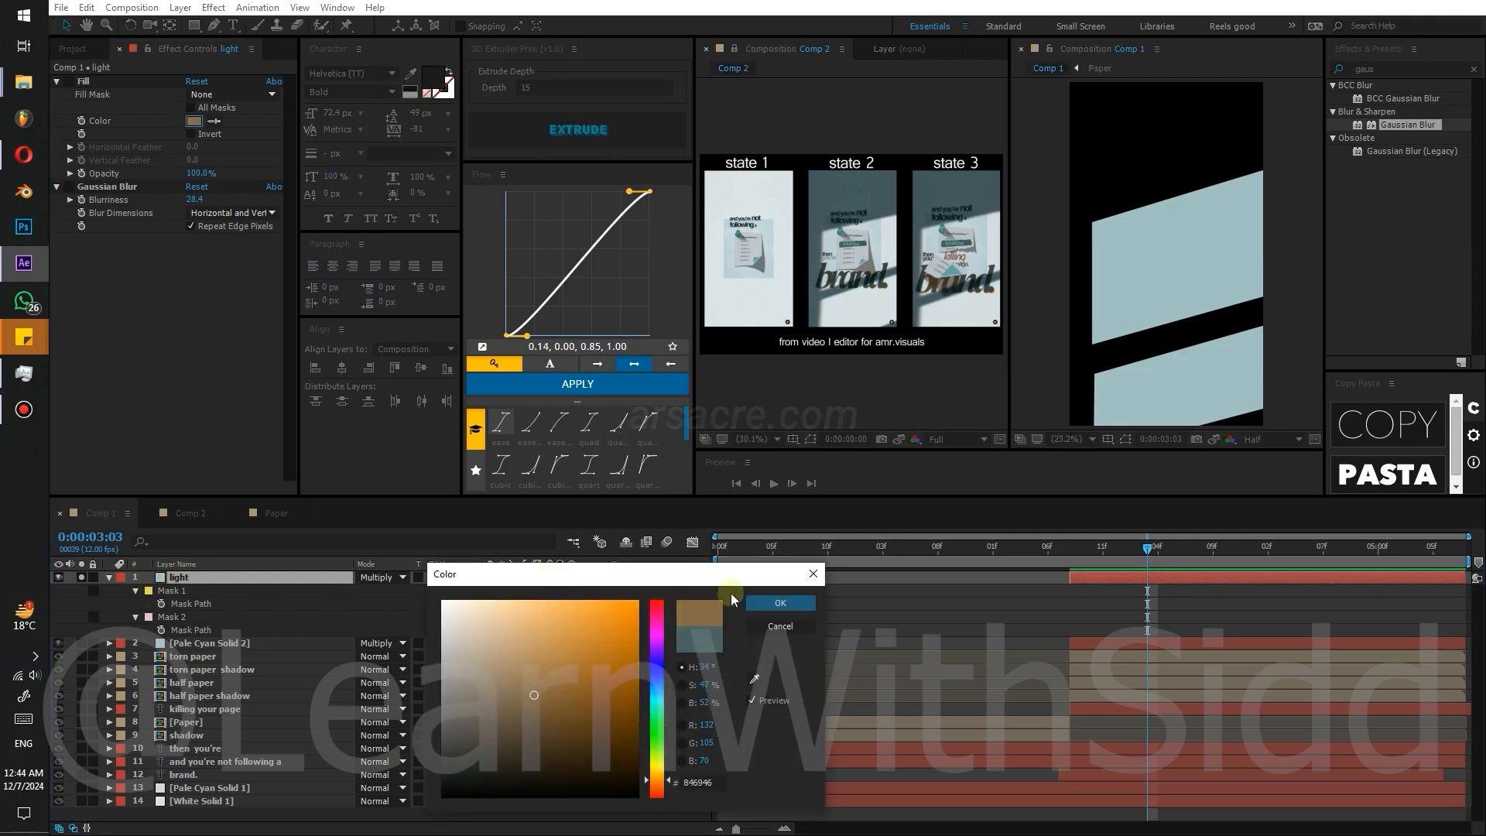
key("Return")
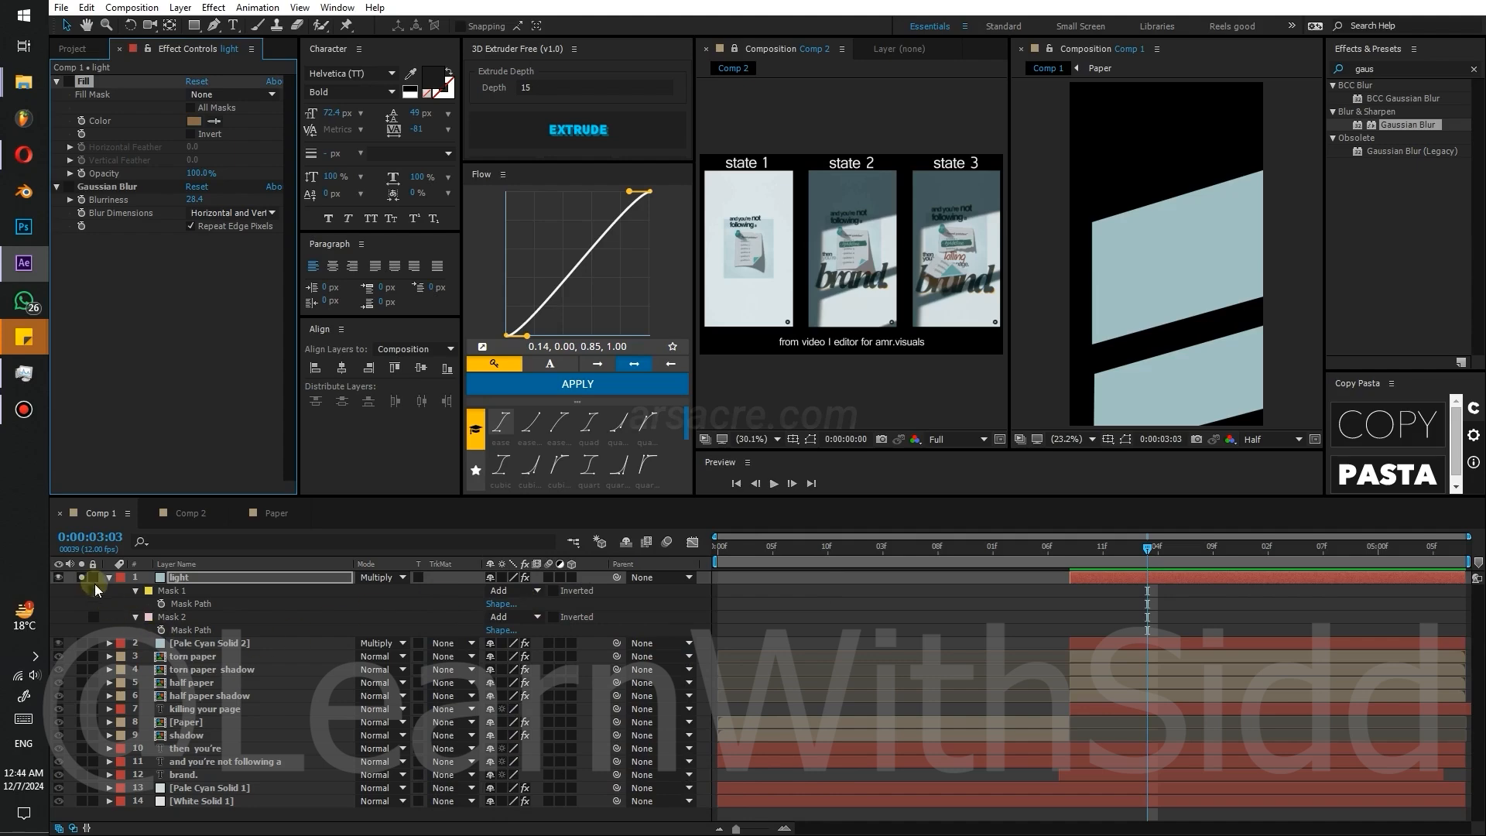
- Unsolo the light layer, change its blending mode to Lighten and re-enable its Fill and Gaussian Blur effects
left_click(82, 577)
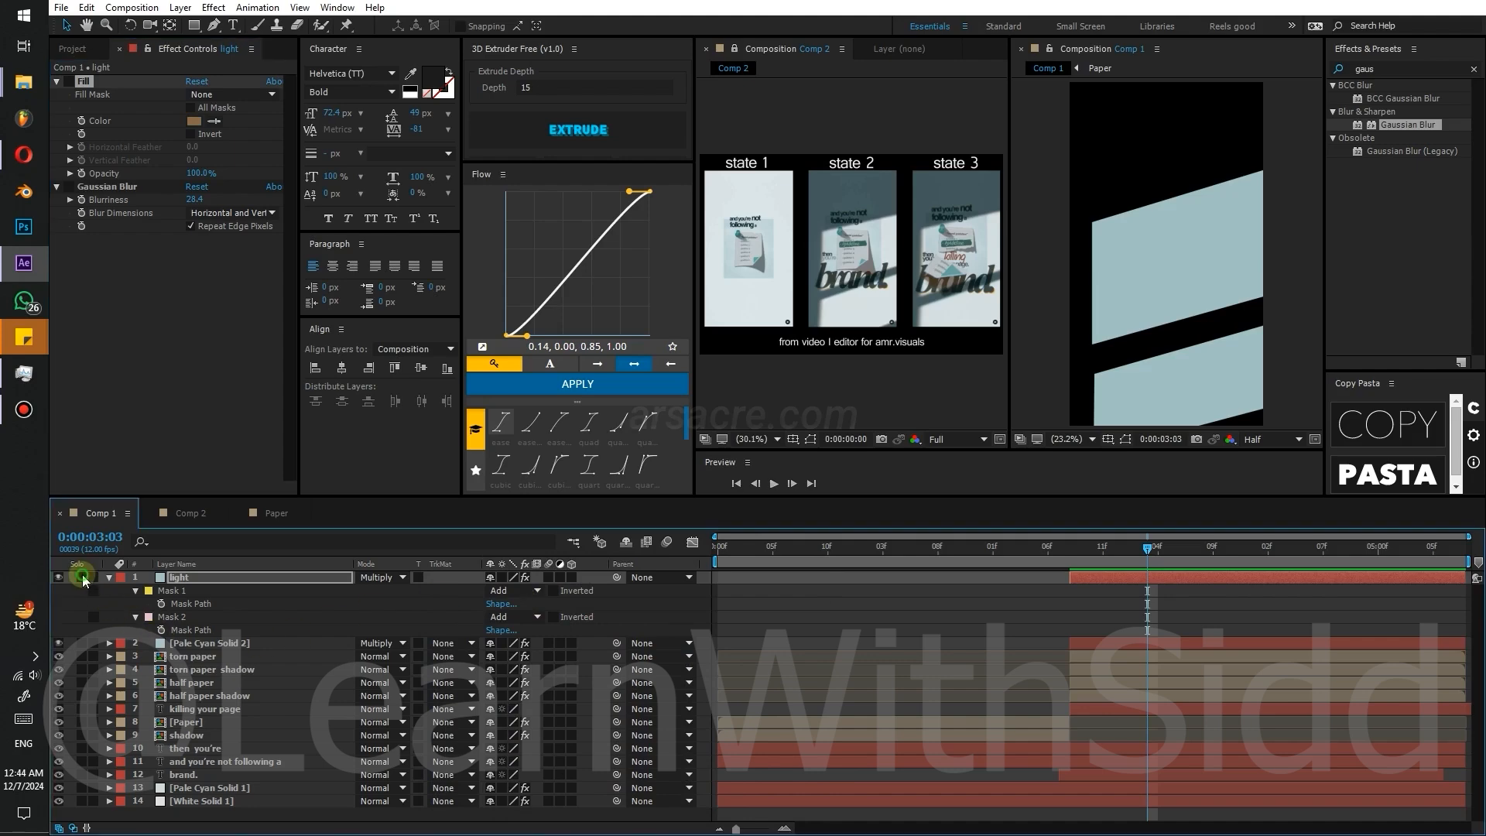
left_click(392, 579)
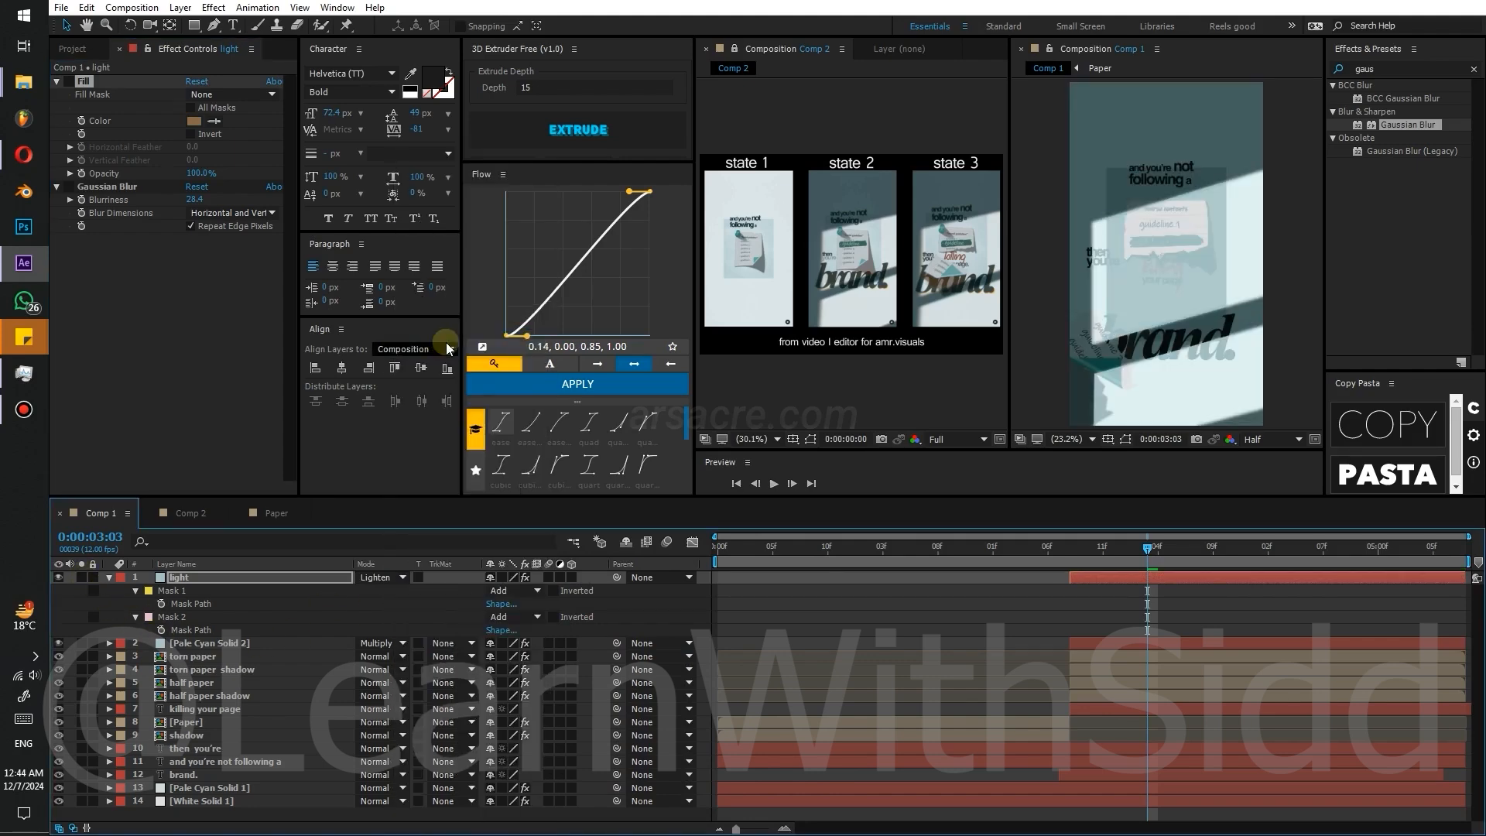
left_click(68, 80)
left_click(119, 298)
left_click(68, 187)
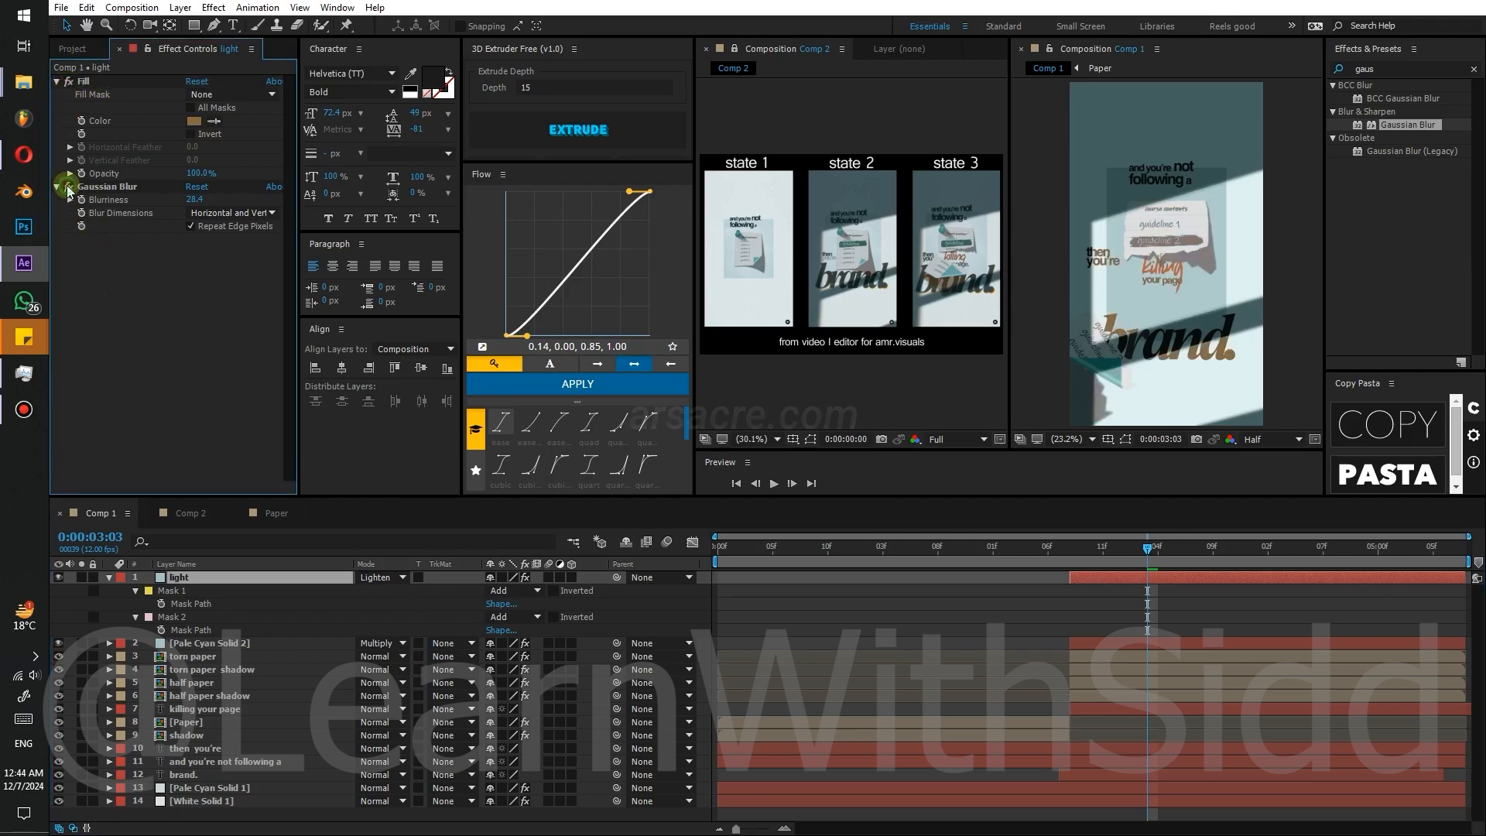
- Scale the light layer to 102%
key("s")
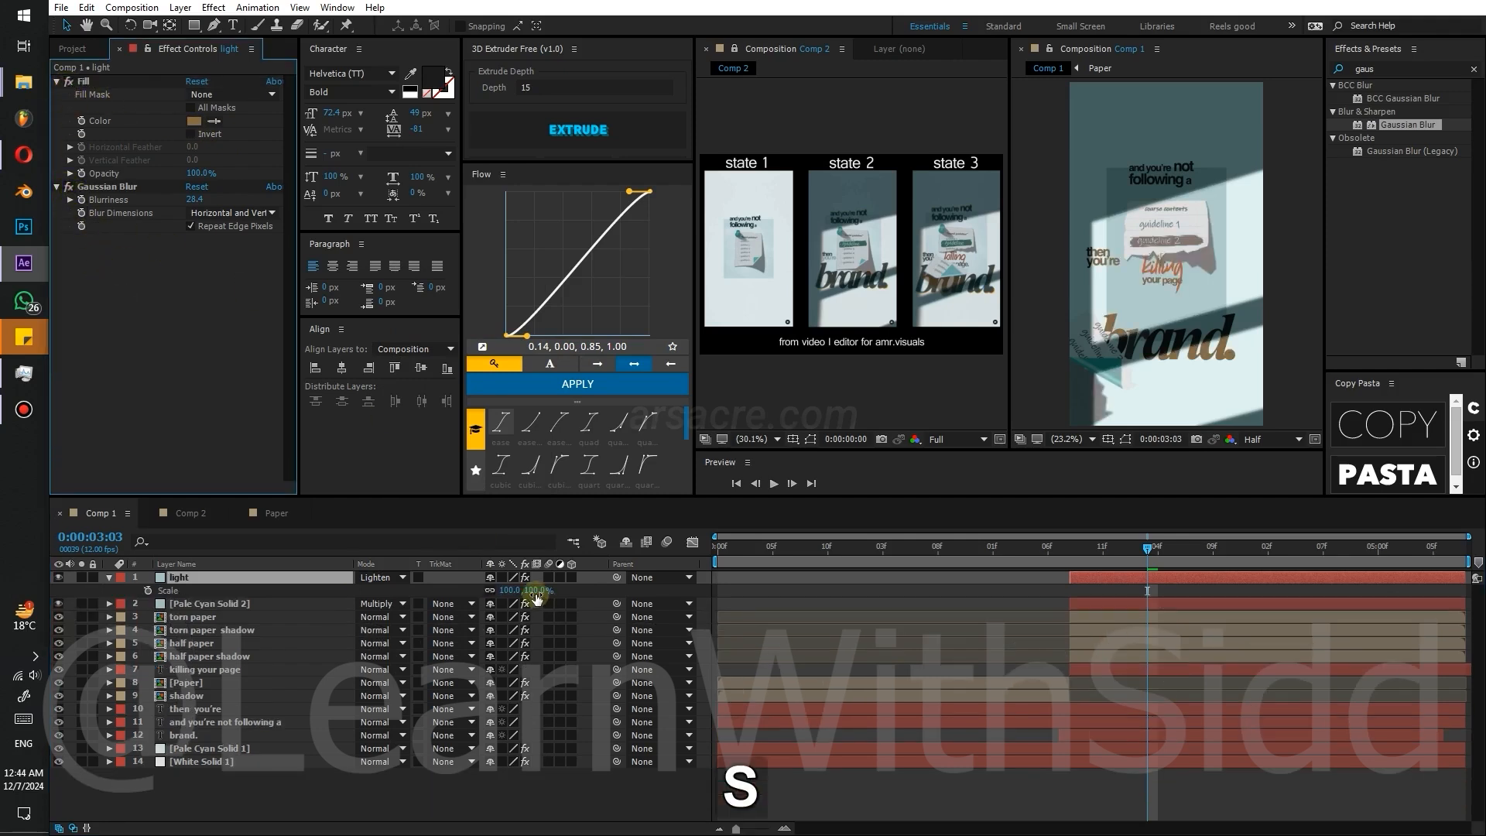
left_click_drag(547, 591, 543, 596)
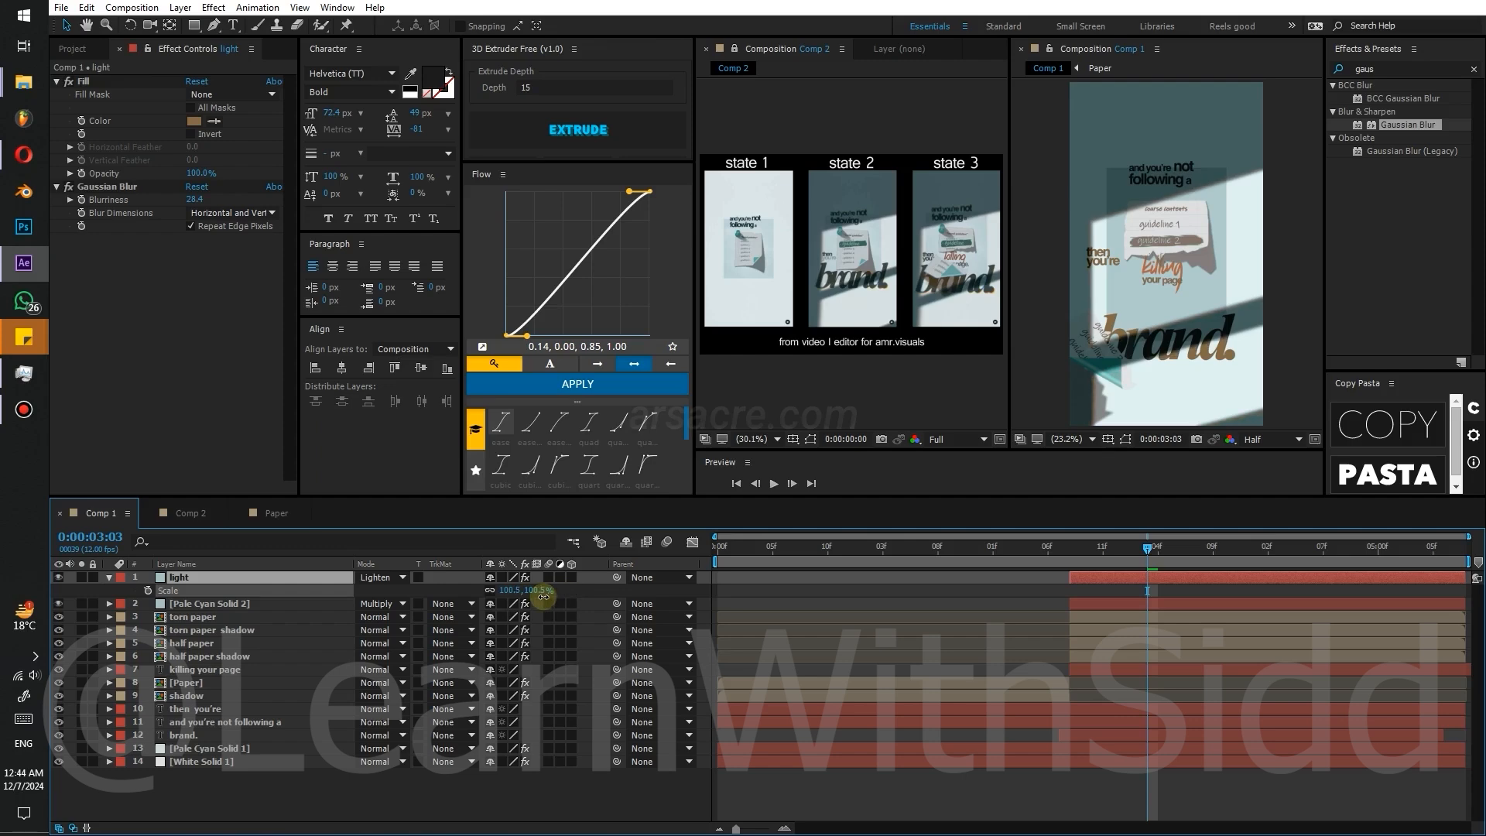
left_click(383, 778)
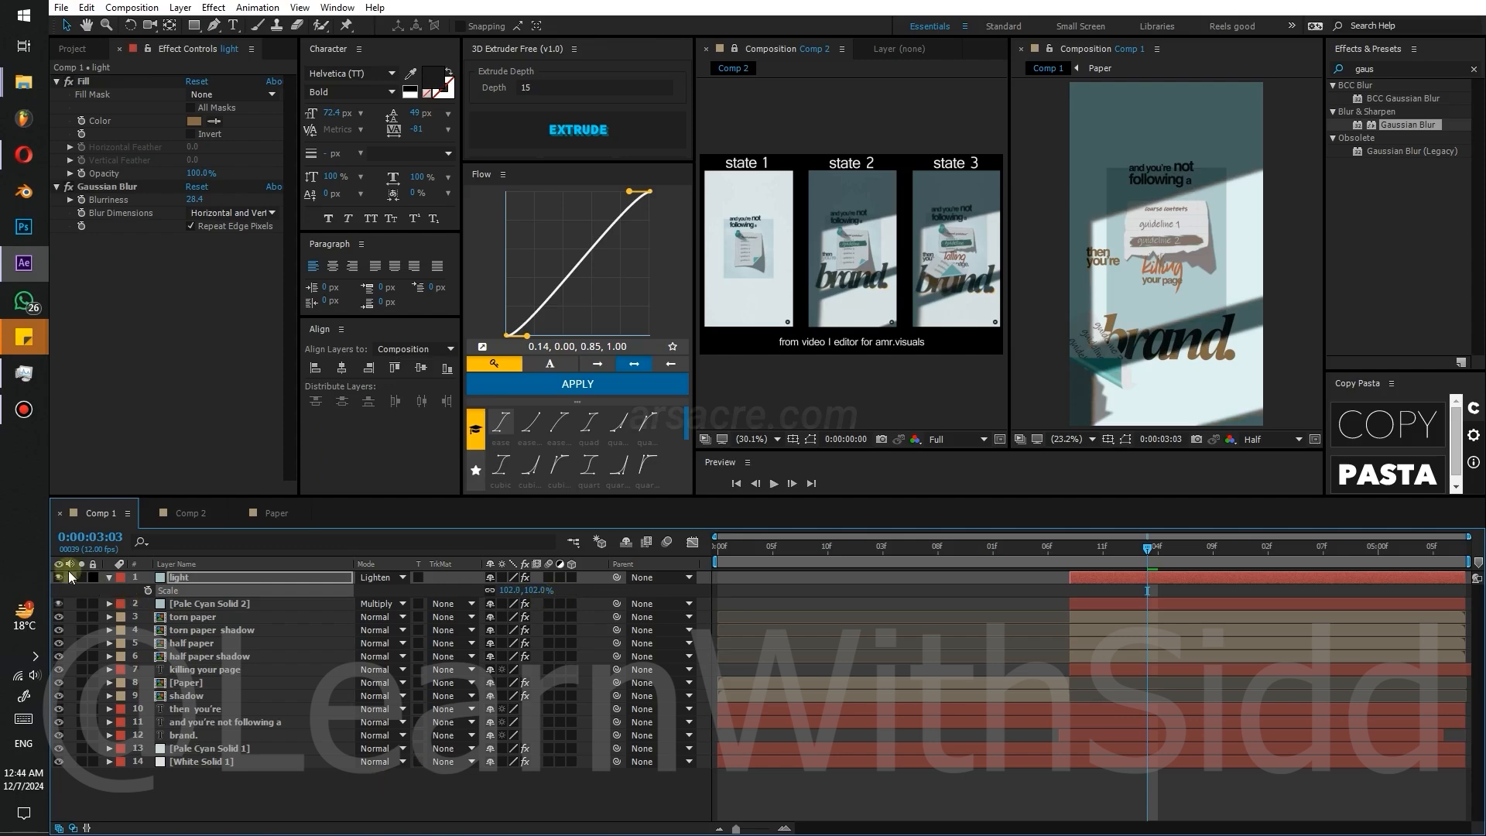
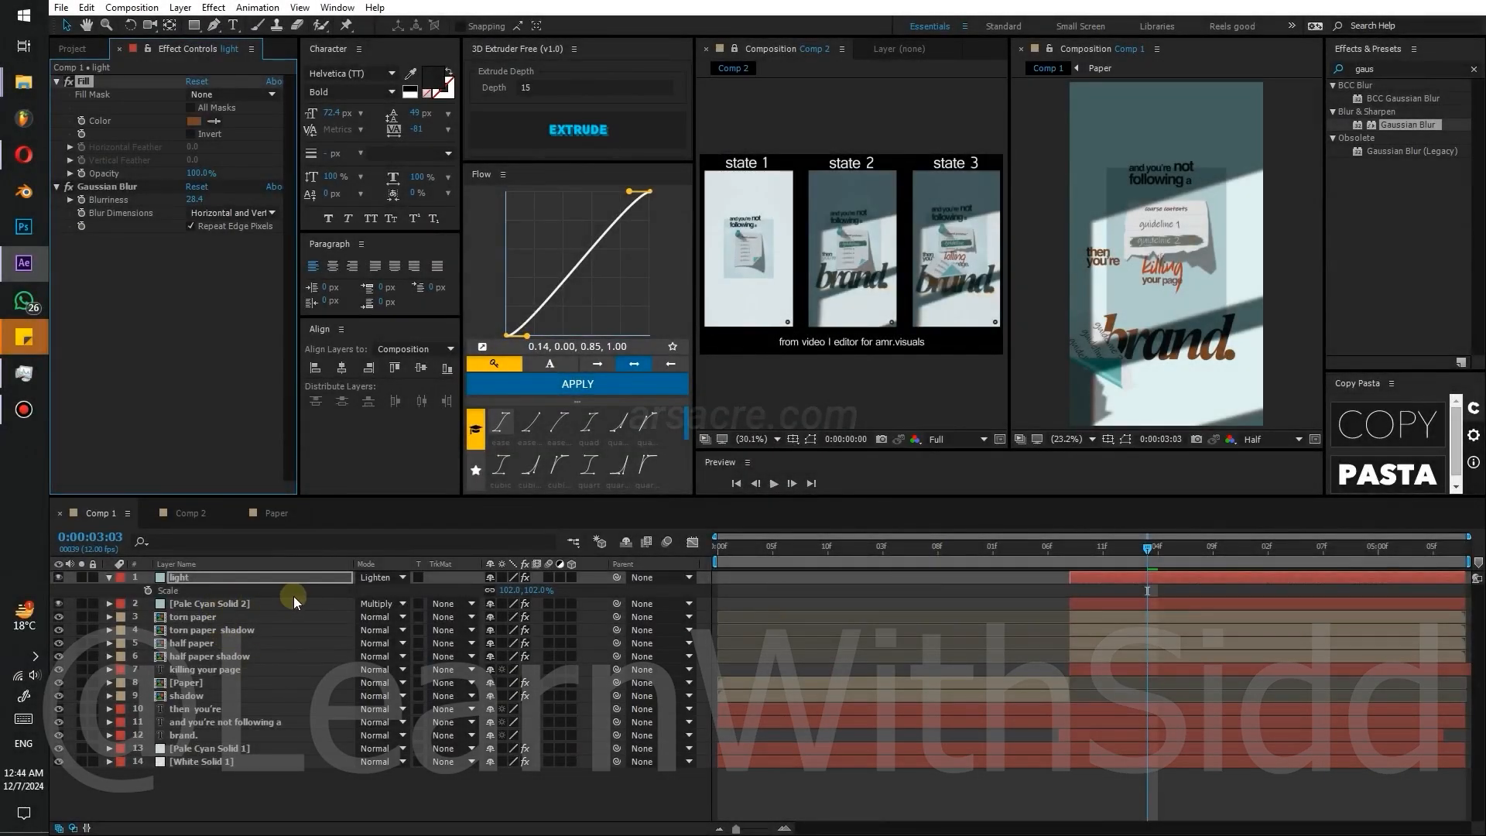
left_click(415, 587)
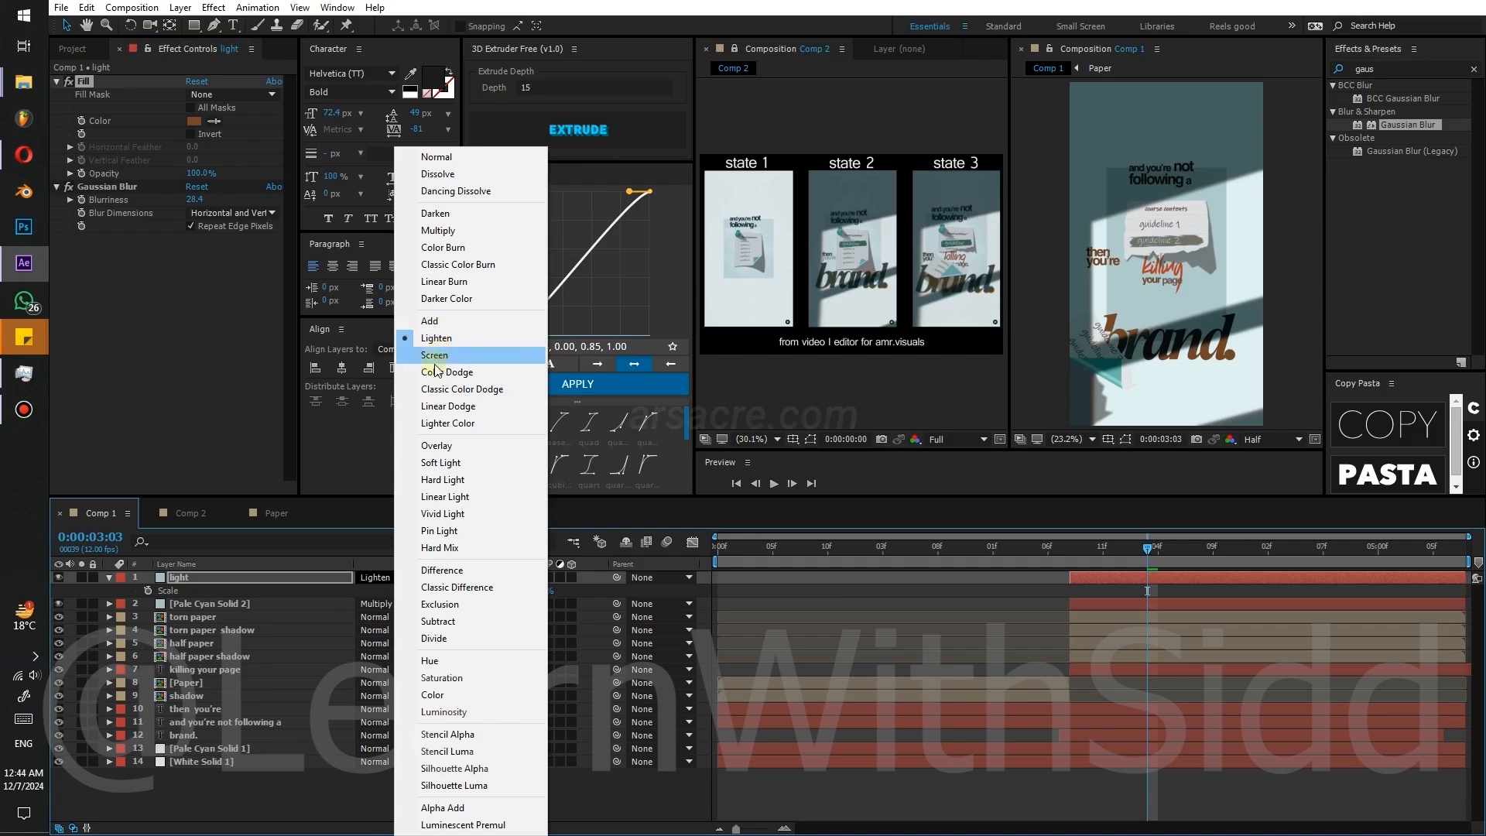
left_click(440, 403)
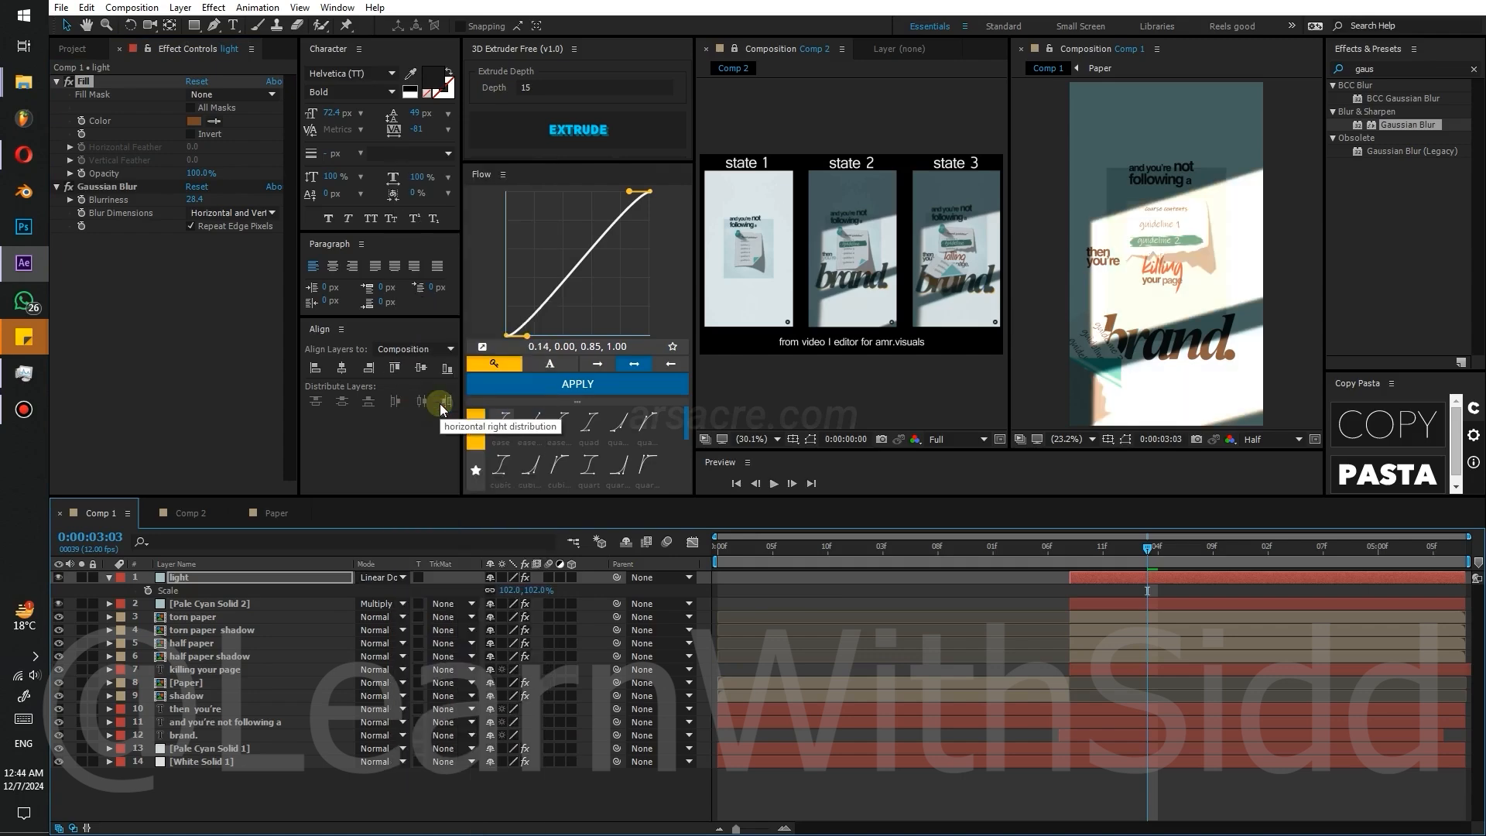
left_click(424, 339)
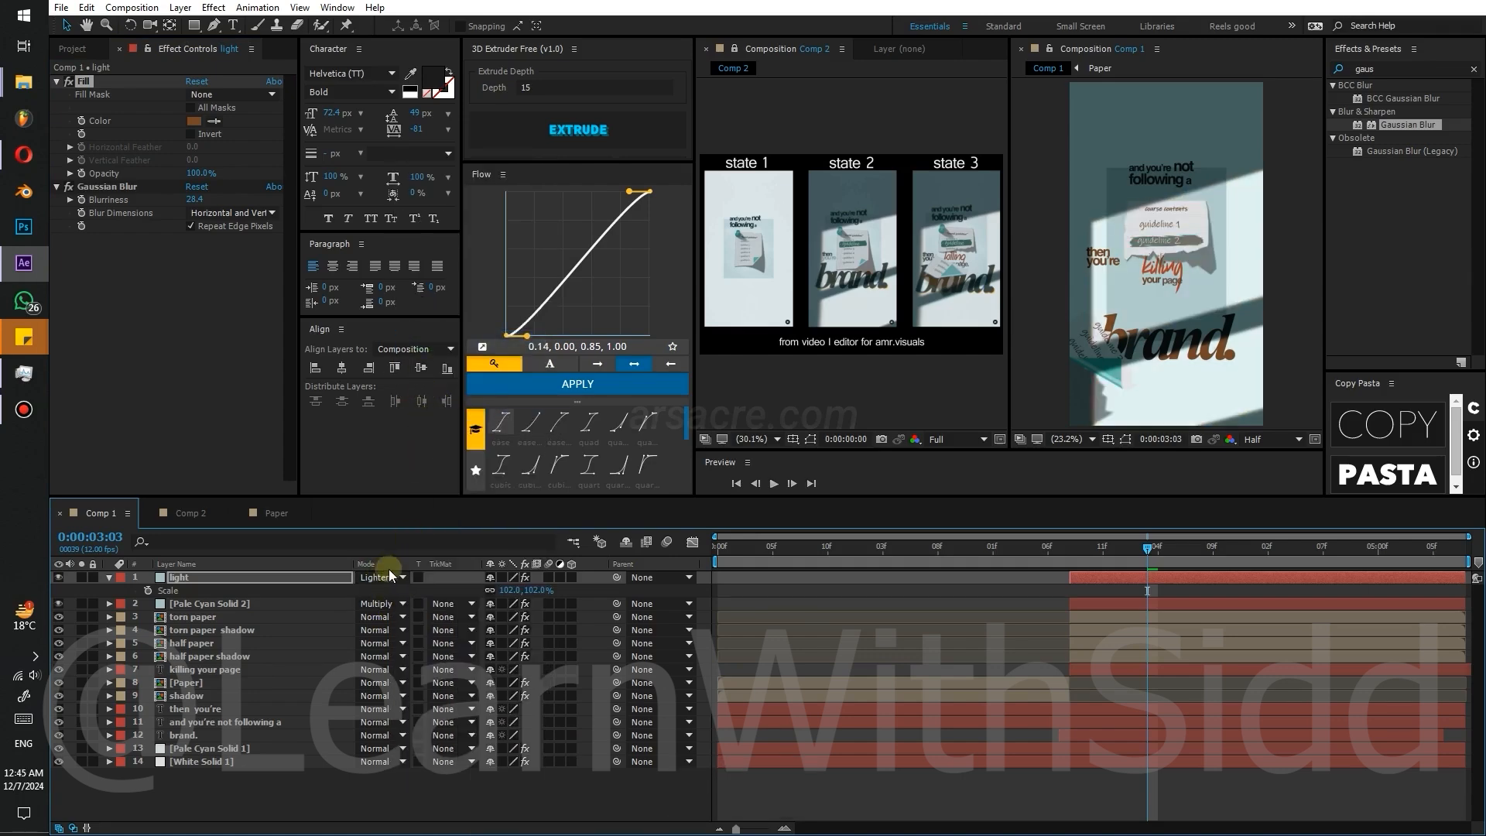
- Set the light layer's blending mode to Lighter Color and increase its Gaussian Blur blurriness
left_click(391, 575)
left_click(437, 514)
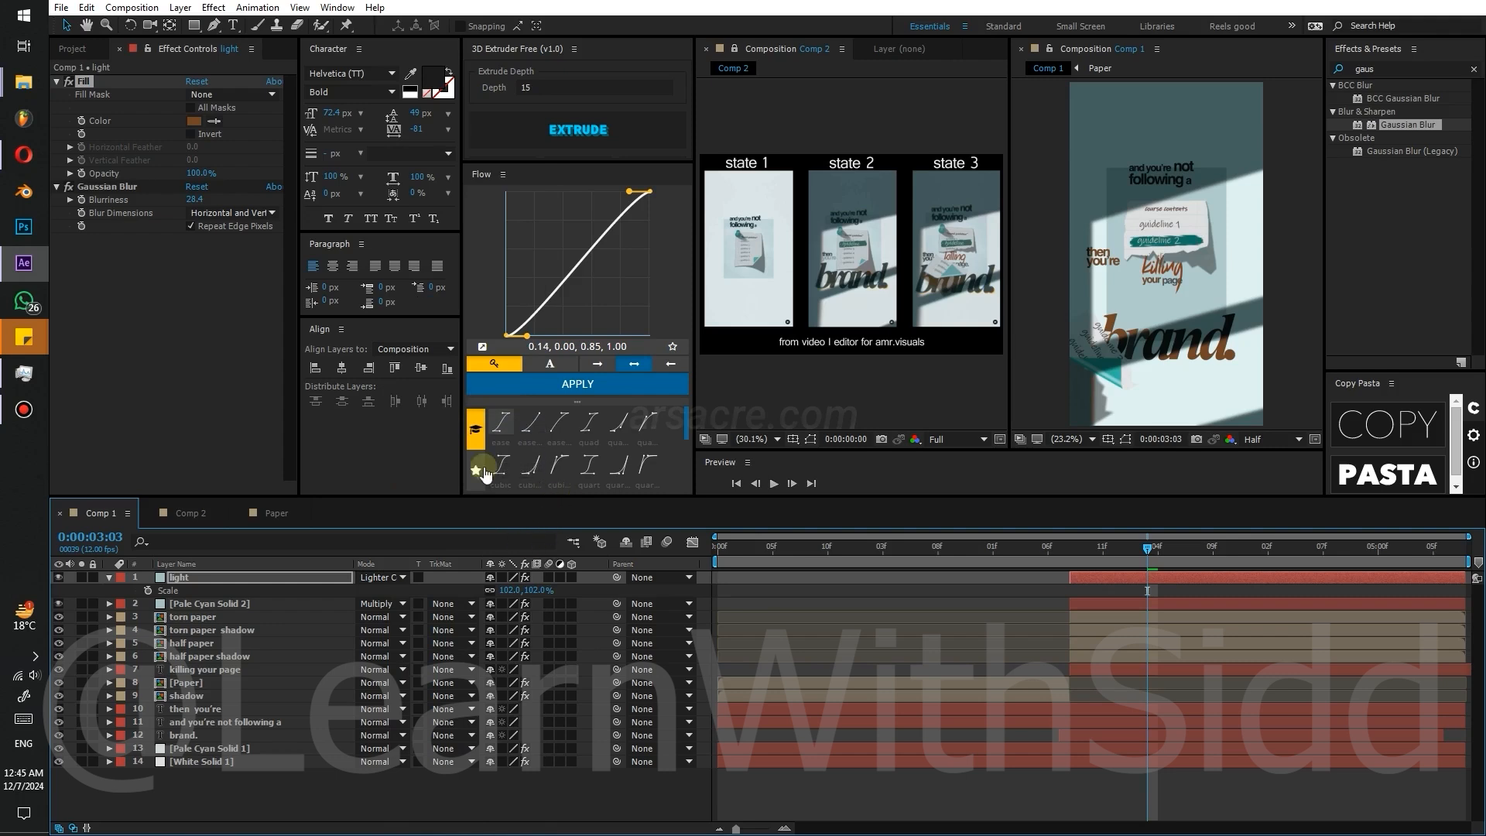
left_click_drag(197, 205, 294, 213)
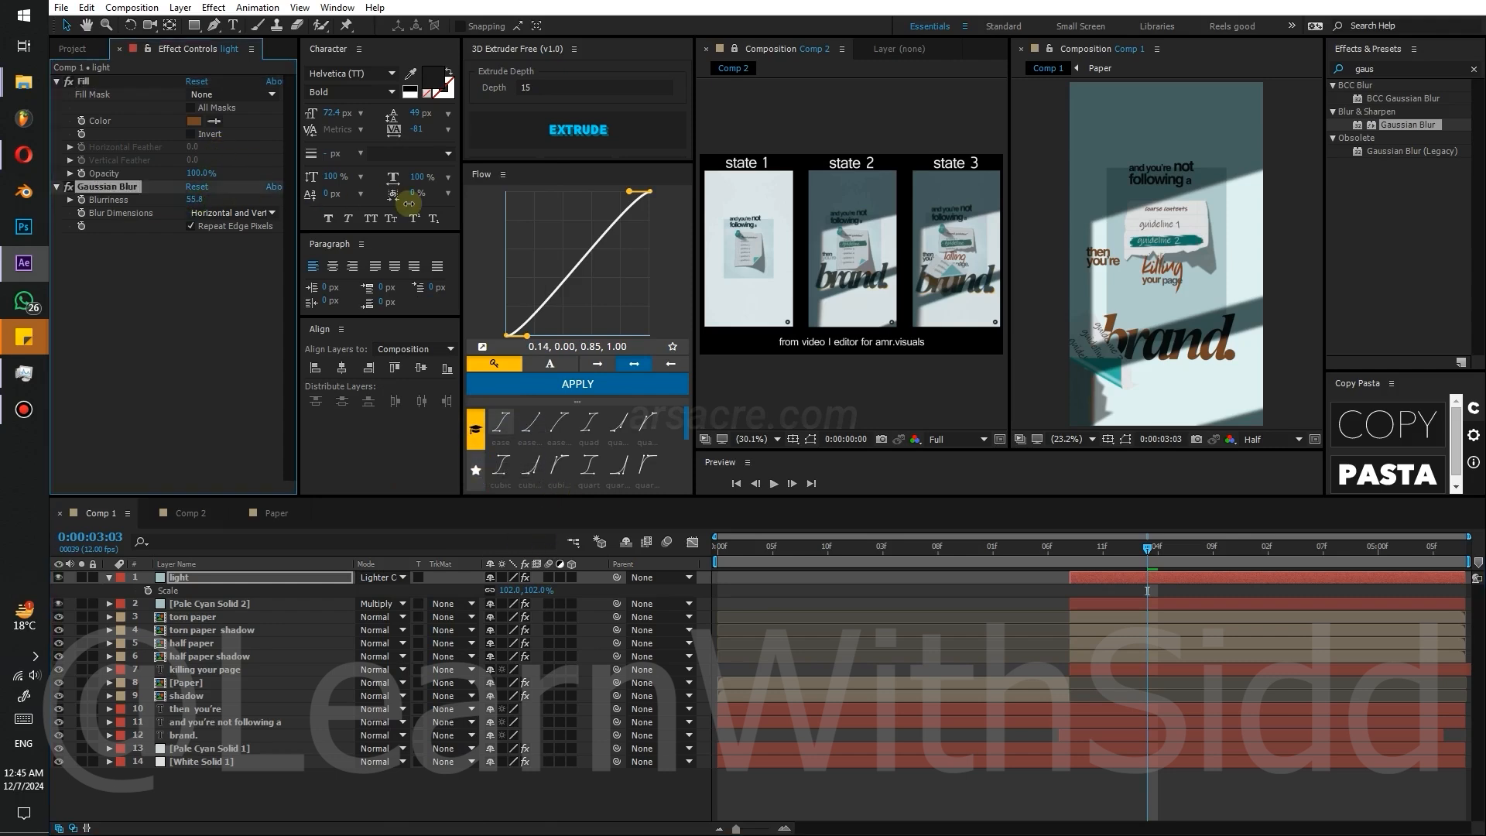
- Move the "brand." text slightly upward in the composition
mouse_move(1182, 340)
left_mouse_down()
mouse_move(1184, 315)
mouse_move(1186, 330)
left_mouse_up()
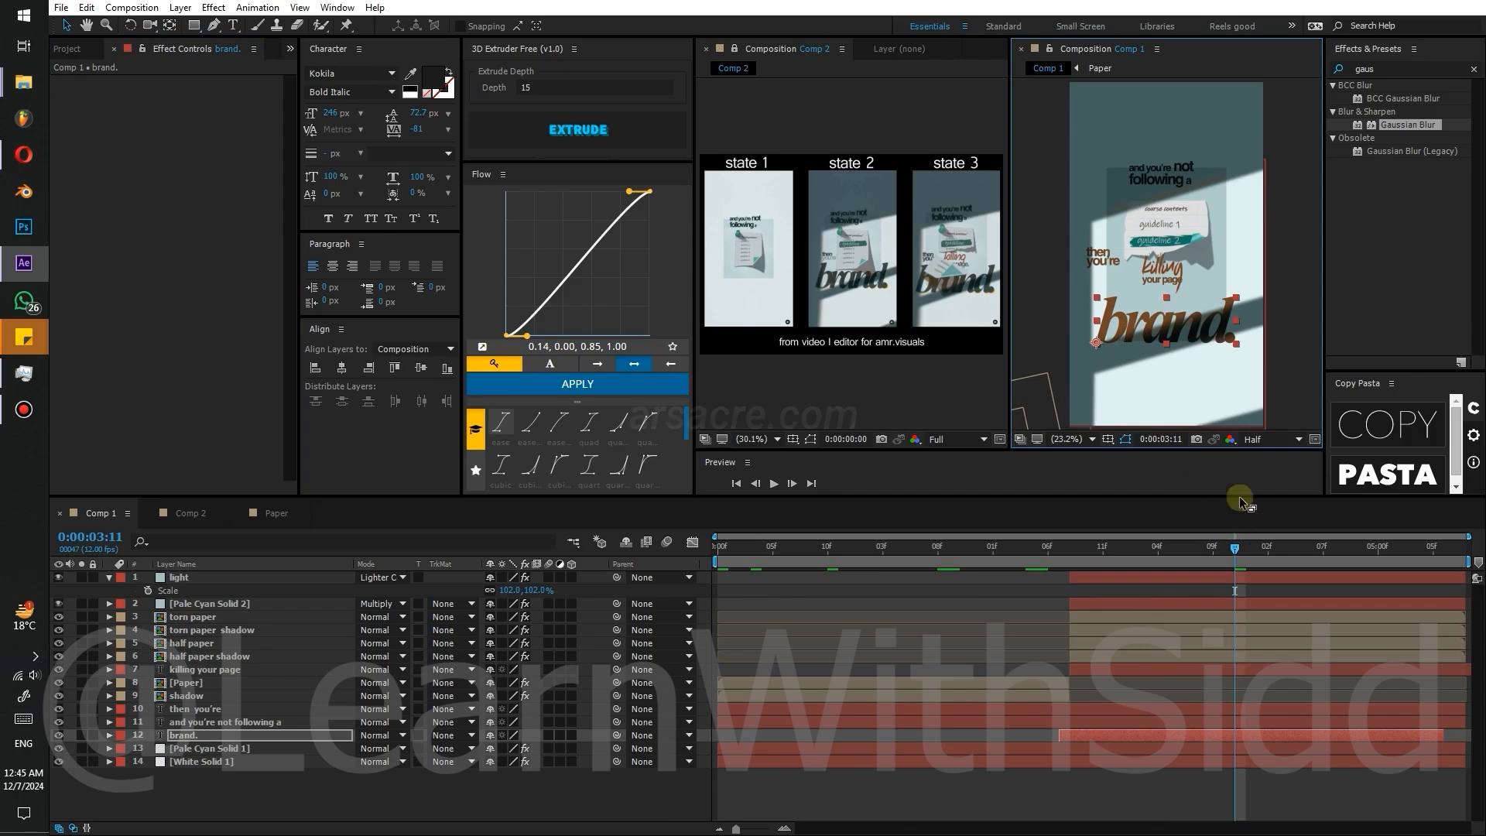
- Add thumb pin.png from the Material folder above the torn paper layer and delete the wrongly added paper.png layer
left_click(72, 48)
left_click(73, 232)
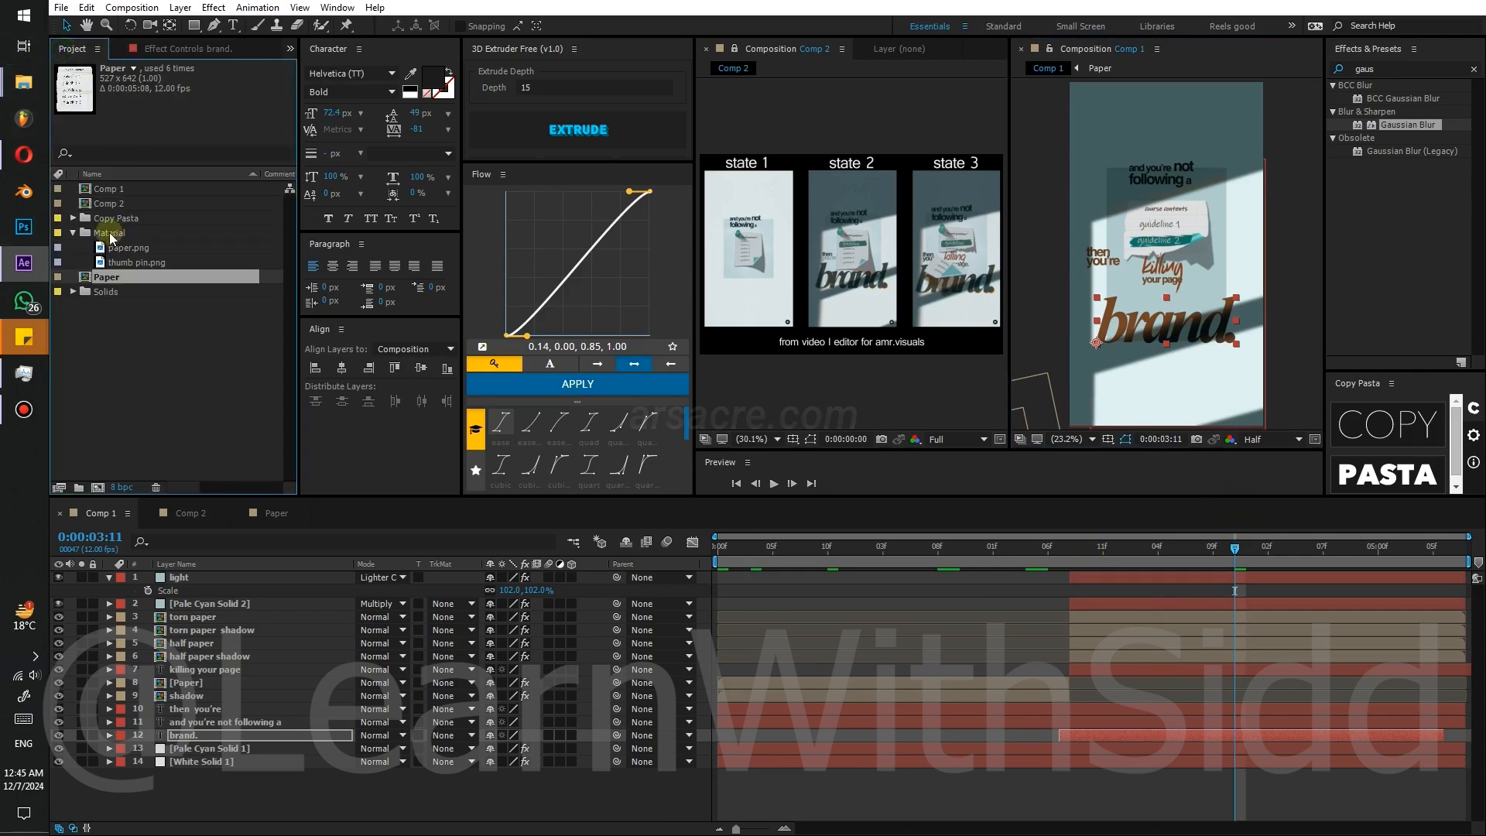
left_click_drag(109, 250, 1148, 257)
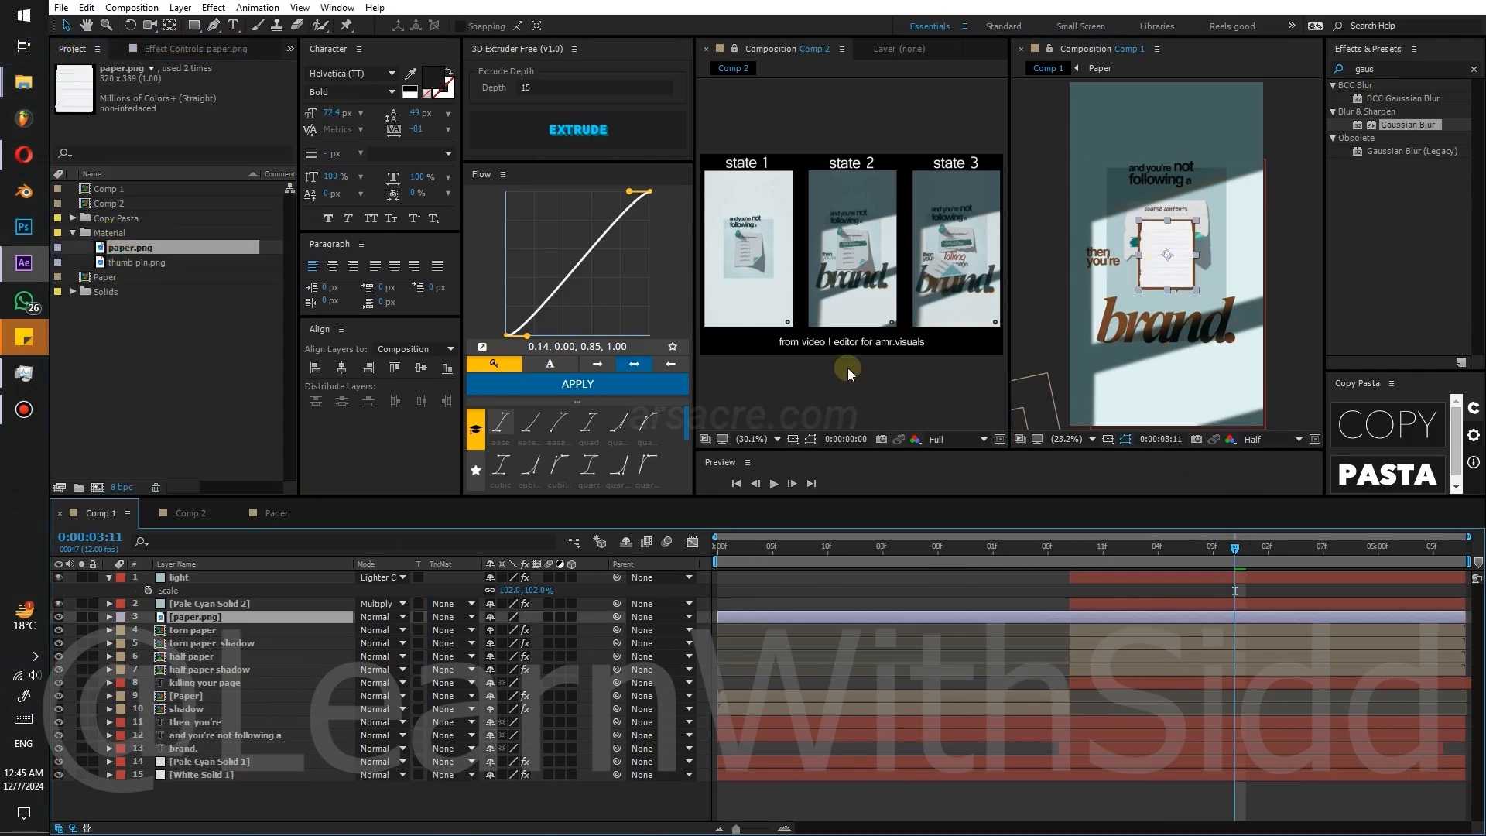
left_click_drag(124, 262, 190, 636)
left_click(188, 630)
key("Delete")
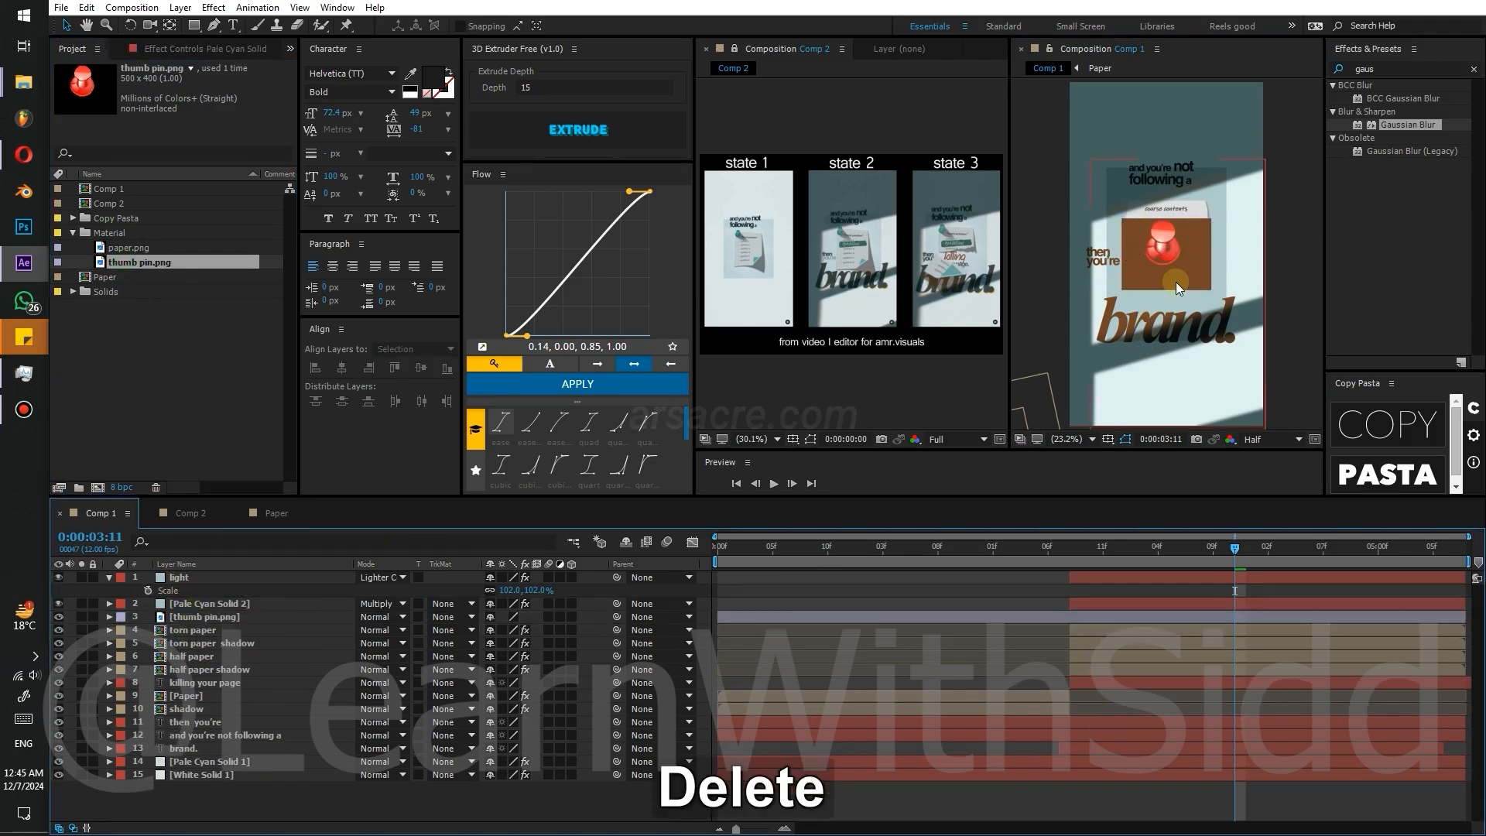
- Solo the thumb pin layer for a closer view and save the project
left_click(185, 616)
left_click(82, 616)
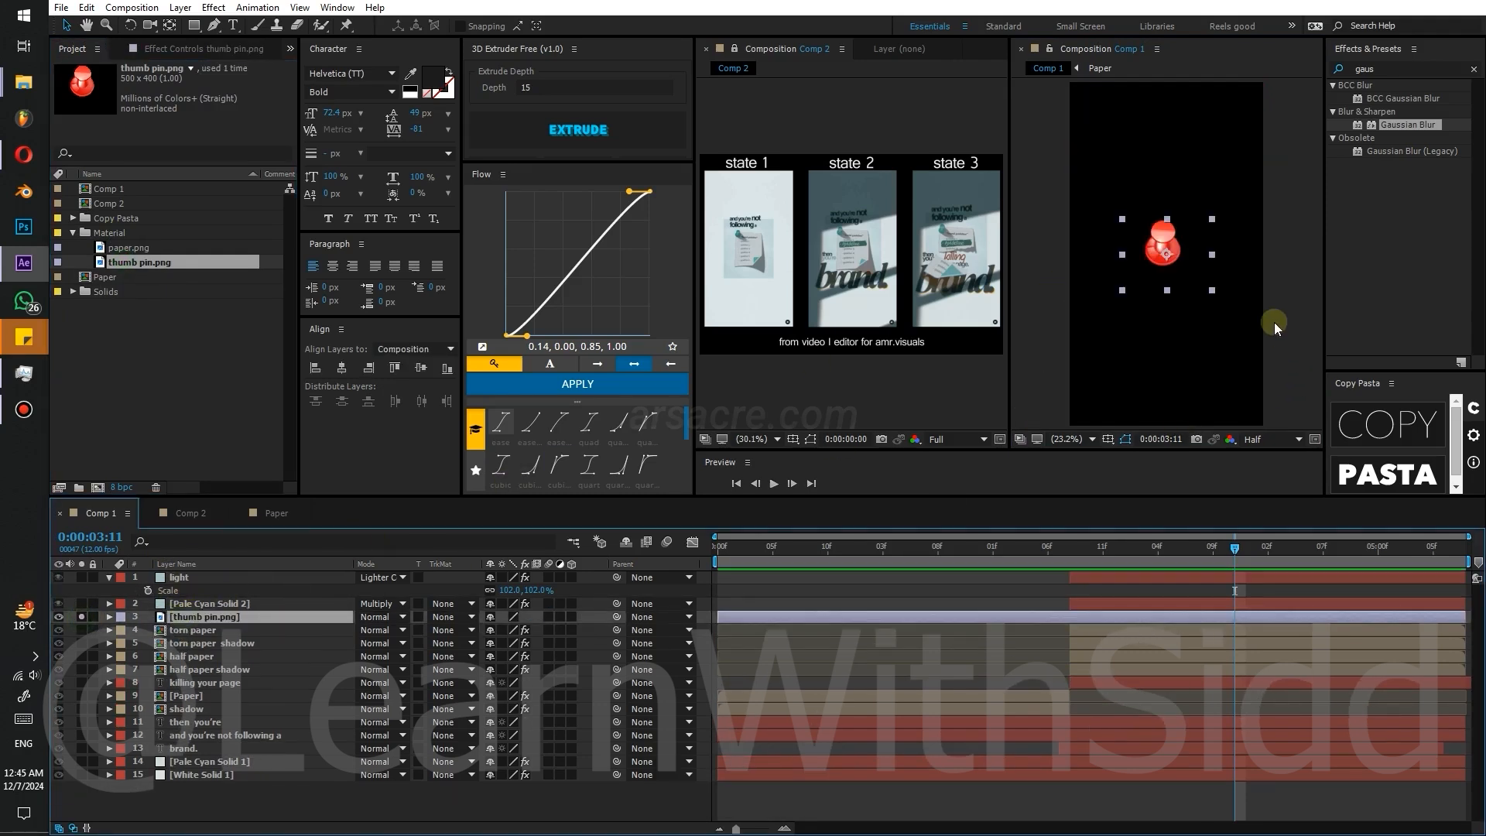
key("z")
left_click(1174, 252)
left_click(1150, 213)
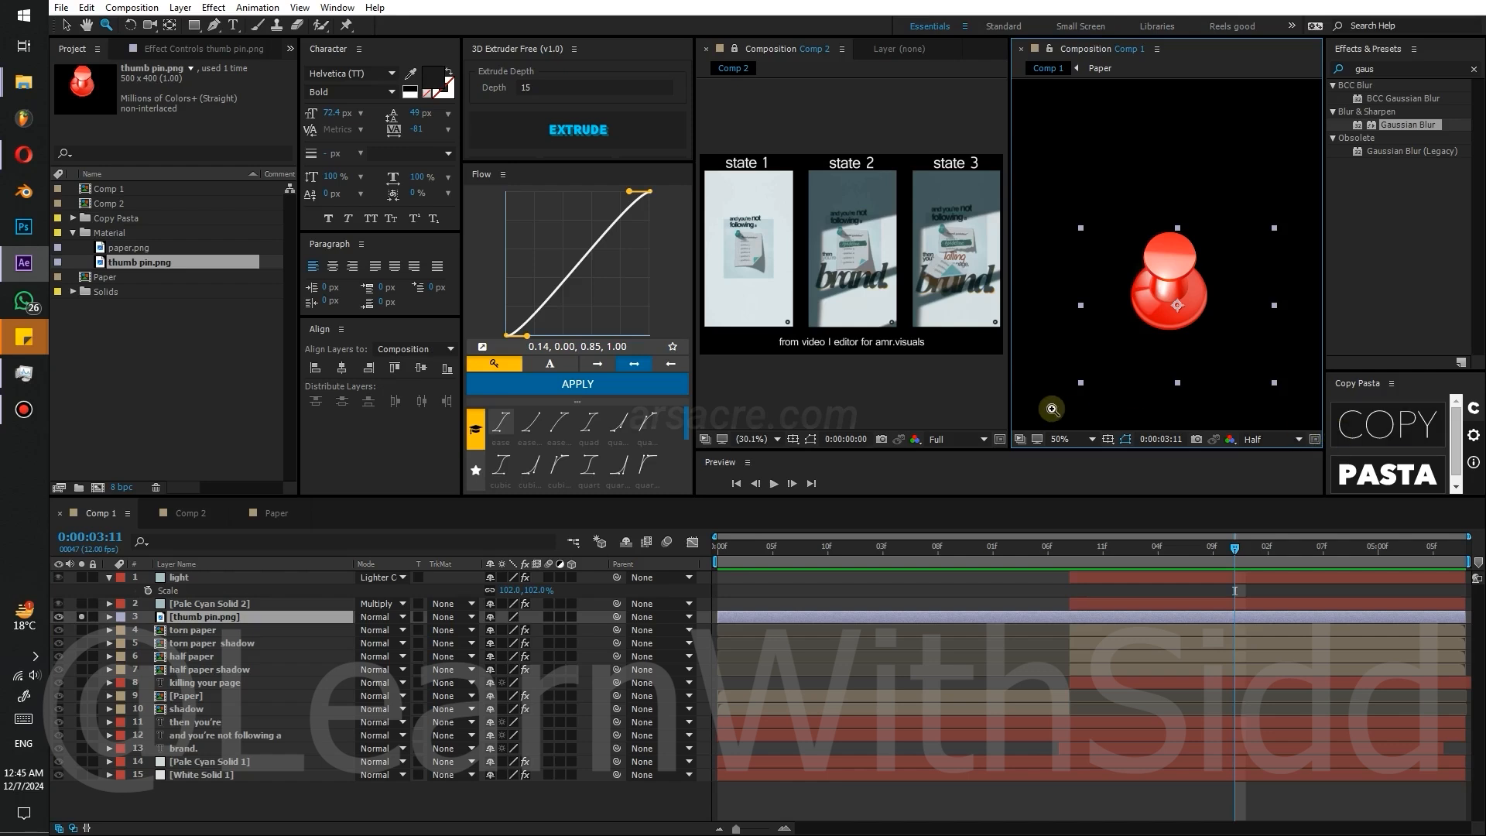
left_click_drag(1006, 403, 971, 404)
key("ctrl+s")
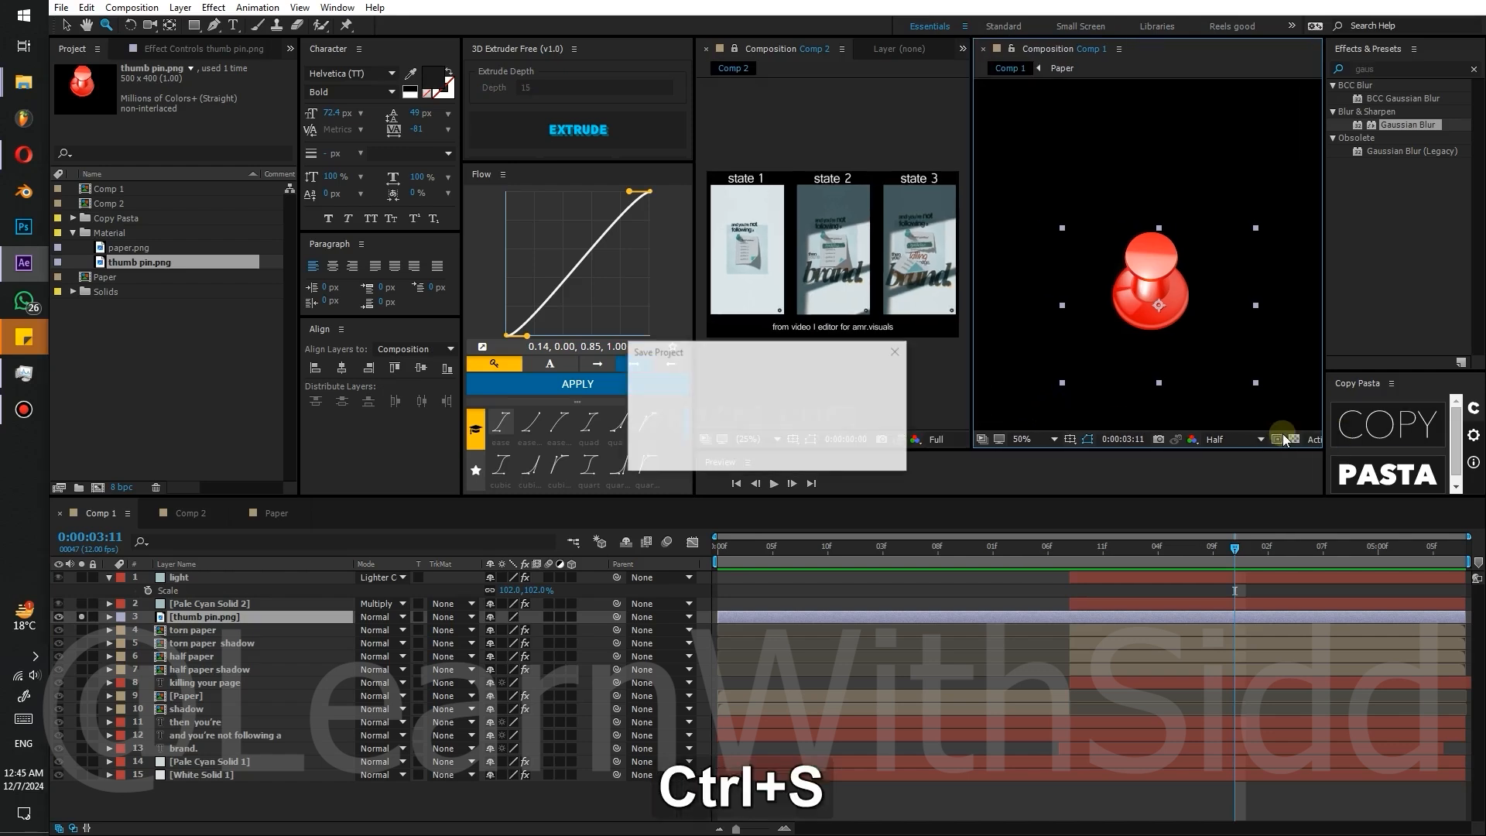
- Show the transparency grid and apply the uni.Unmult effect to the thumb pin layer
left_click(1293, 440)
left_click(1379, 70)
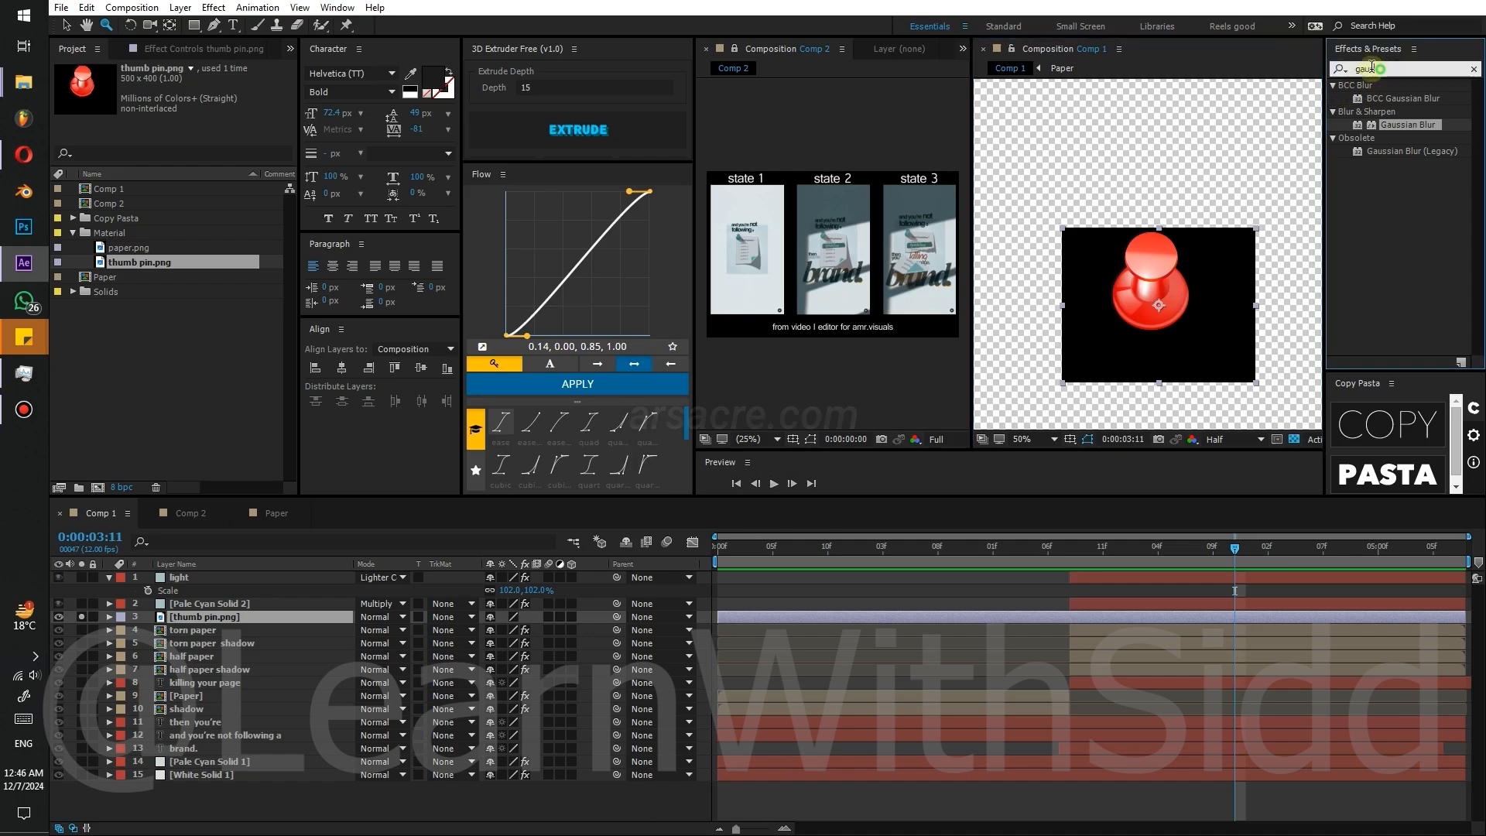
type("unmu")
double_click(1386, 98)
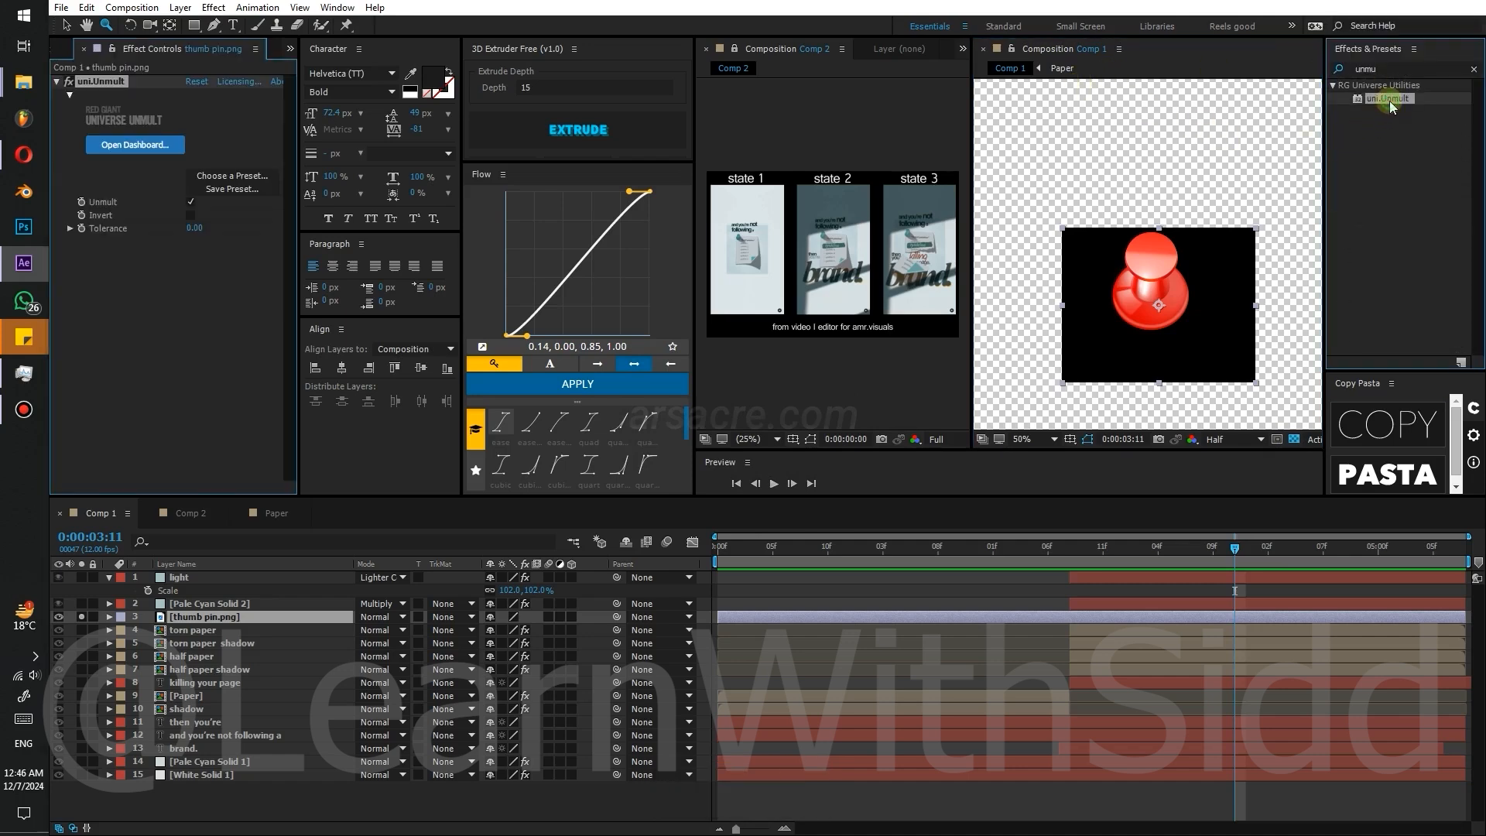
- Apply the Color Balance (HLS) effect to the thumb pin layer
left_click(1384, 68)
type("l")
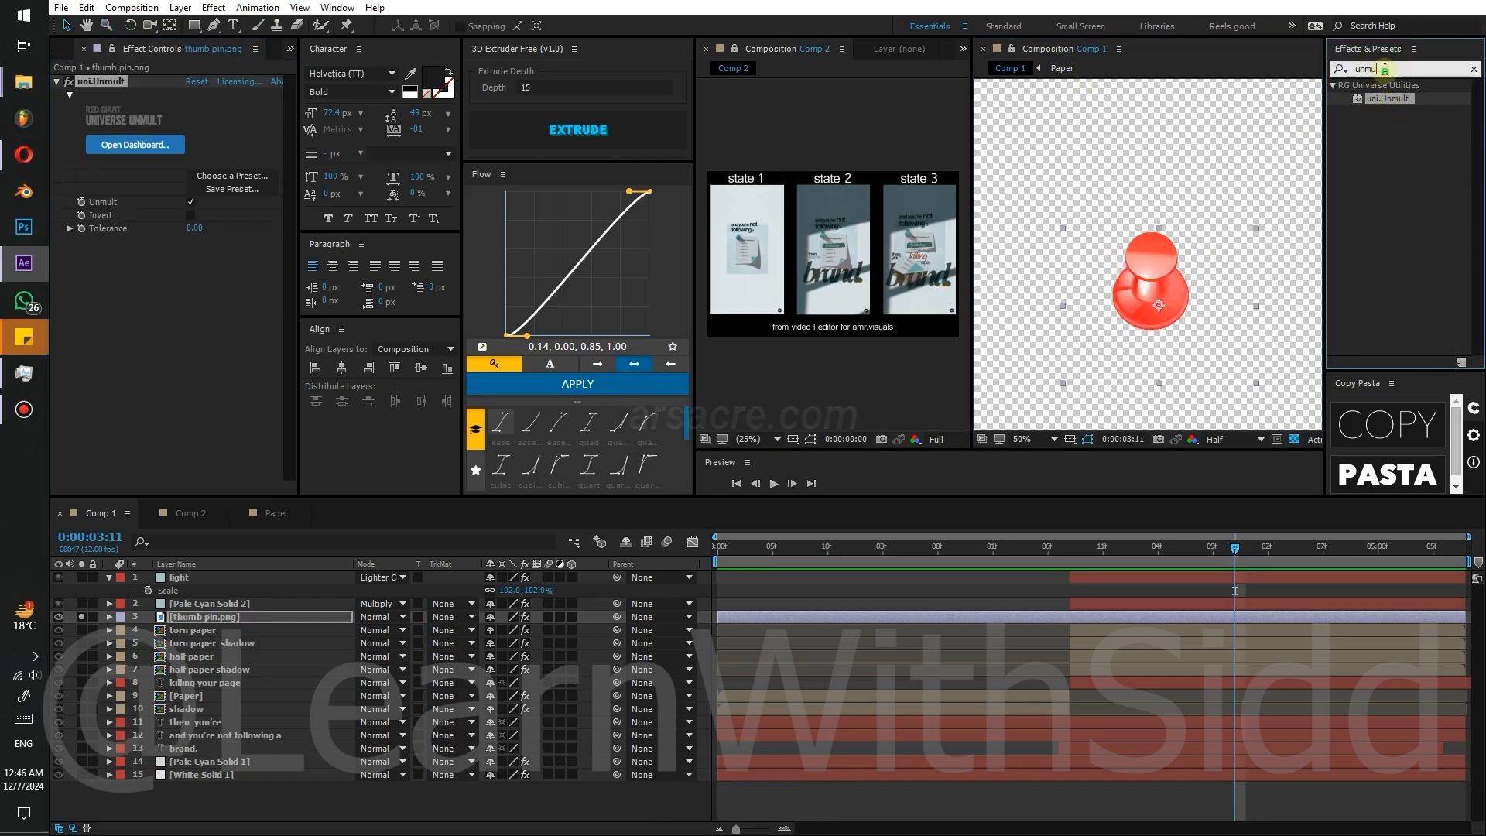
type("hls")
double_click(1403, 99)
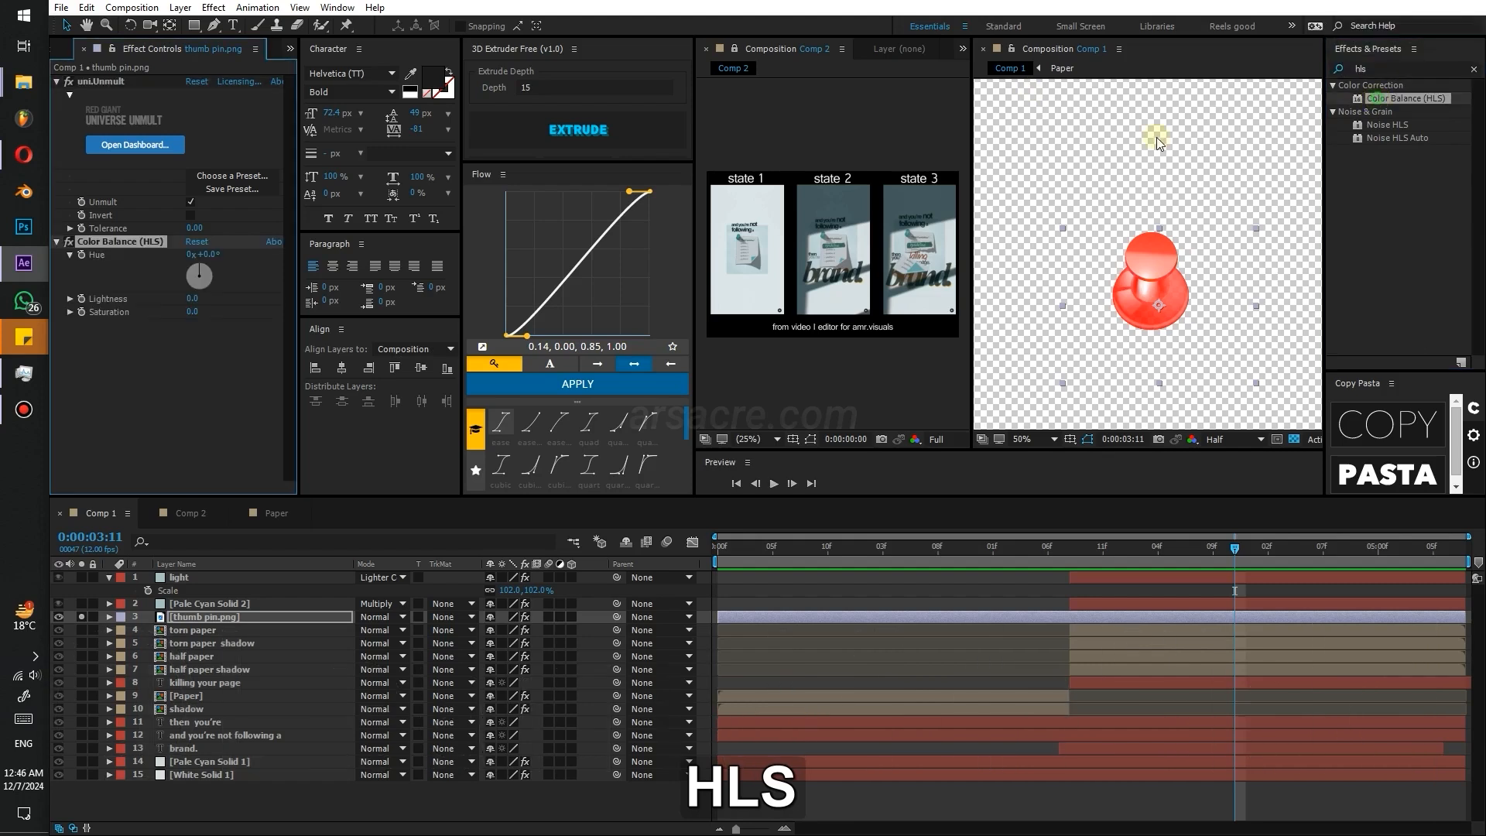
- Set the thumb pin's hue to about -178° and lightness to -41, and turn off its solo
left_click_drag(221, 250, 88, 267)
left_click_drag(192, 298, 162, 299)
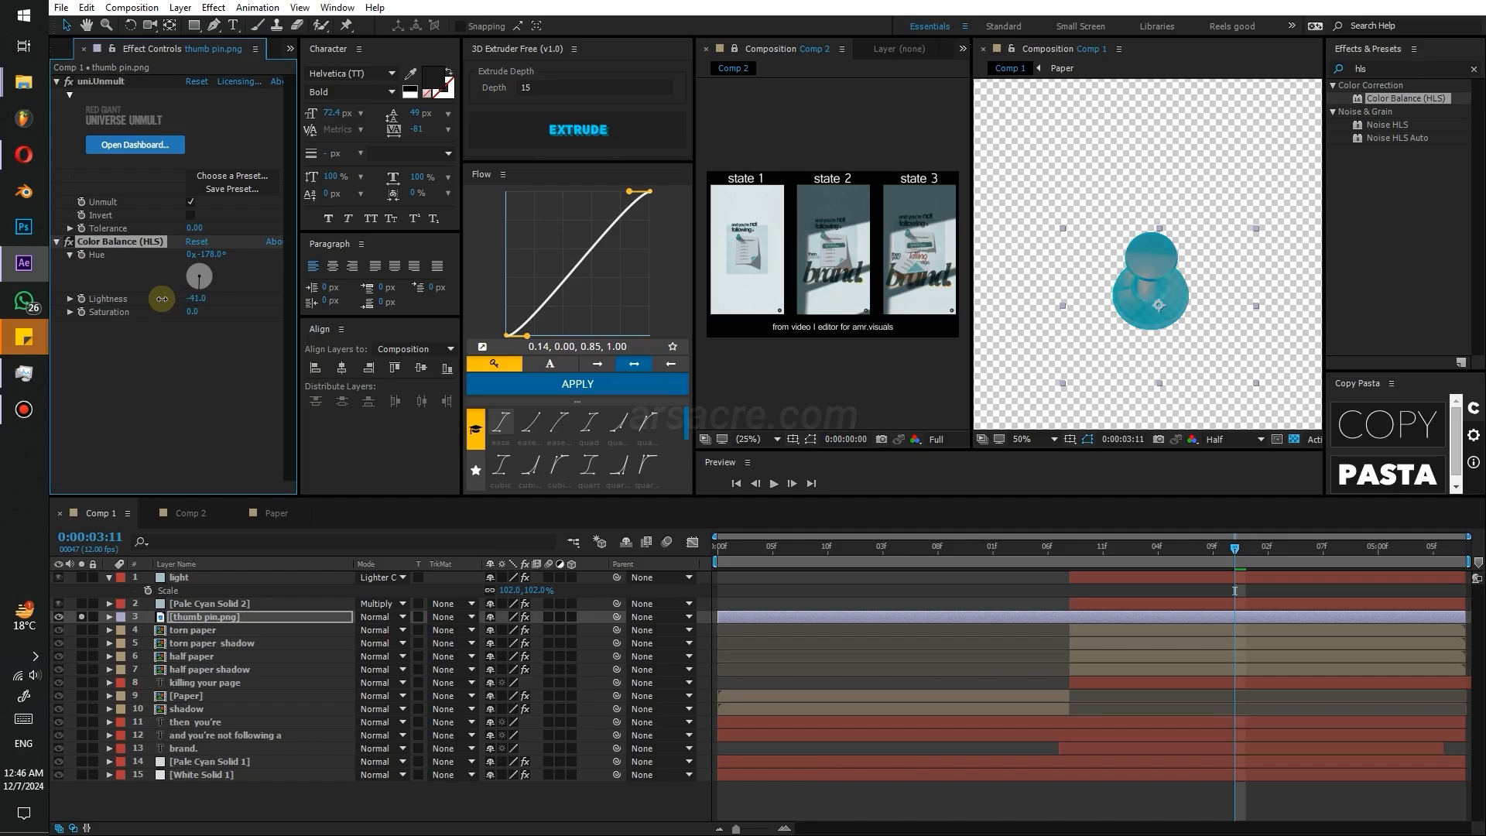
left_click(81, 617)
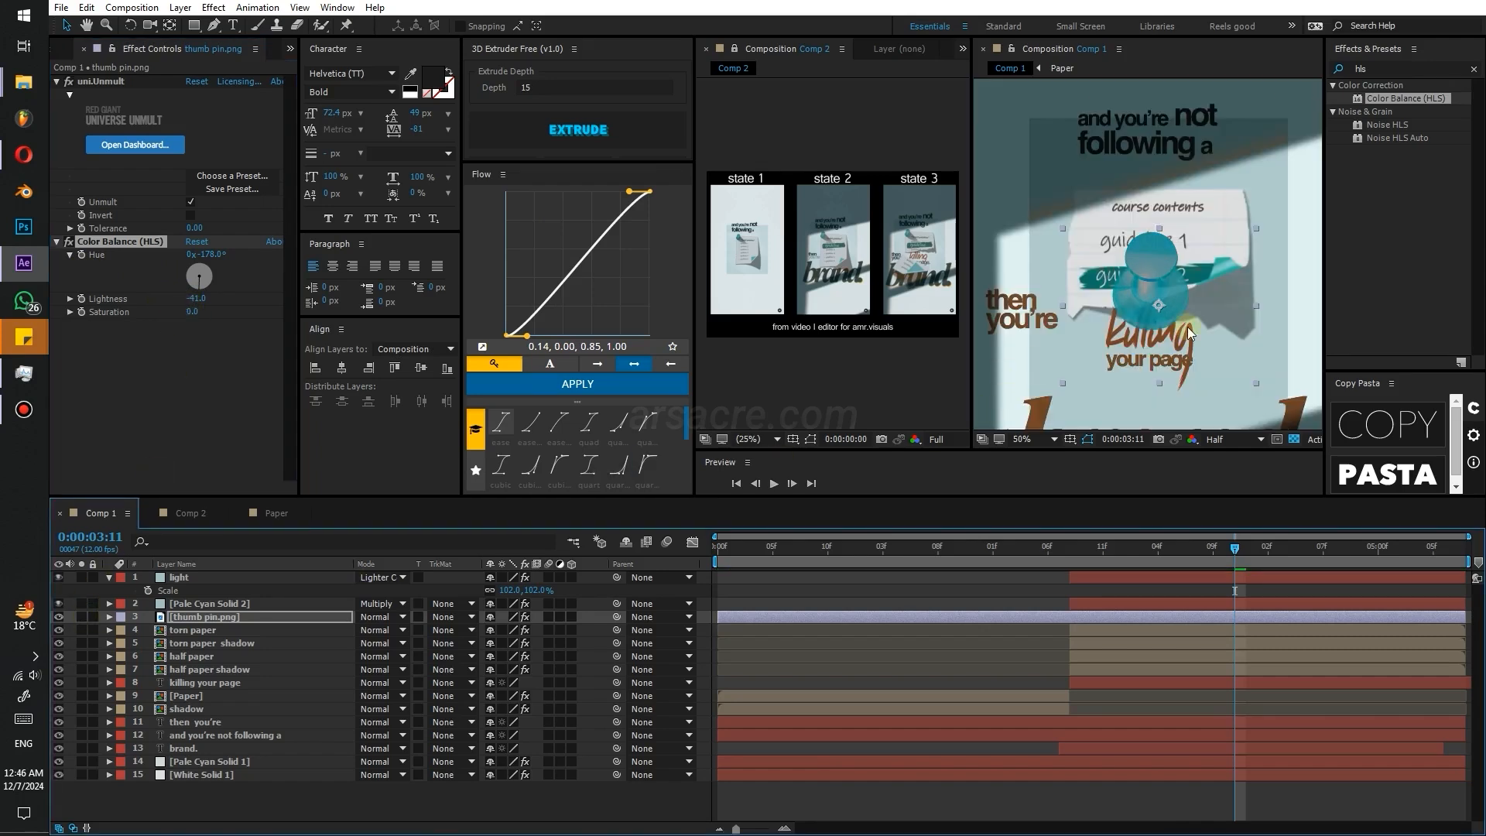
- Scale the thumb pin down and place it on the torn paper's upper-left corner
key("v")
left_click_drag(1153, 292, 1134, 206)
key("z")
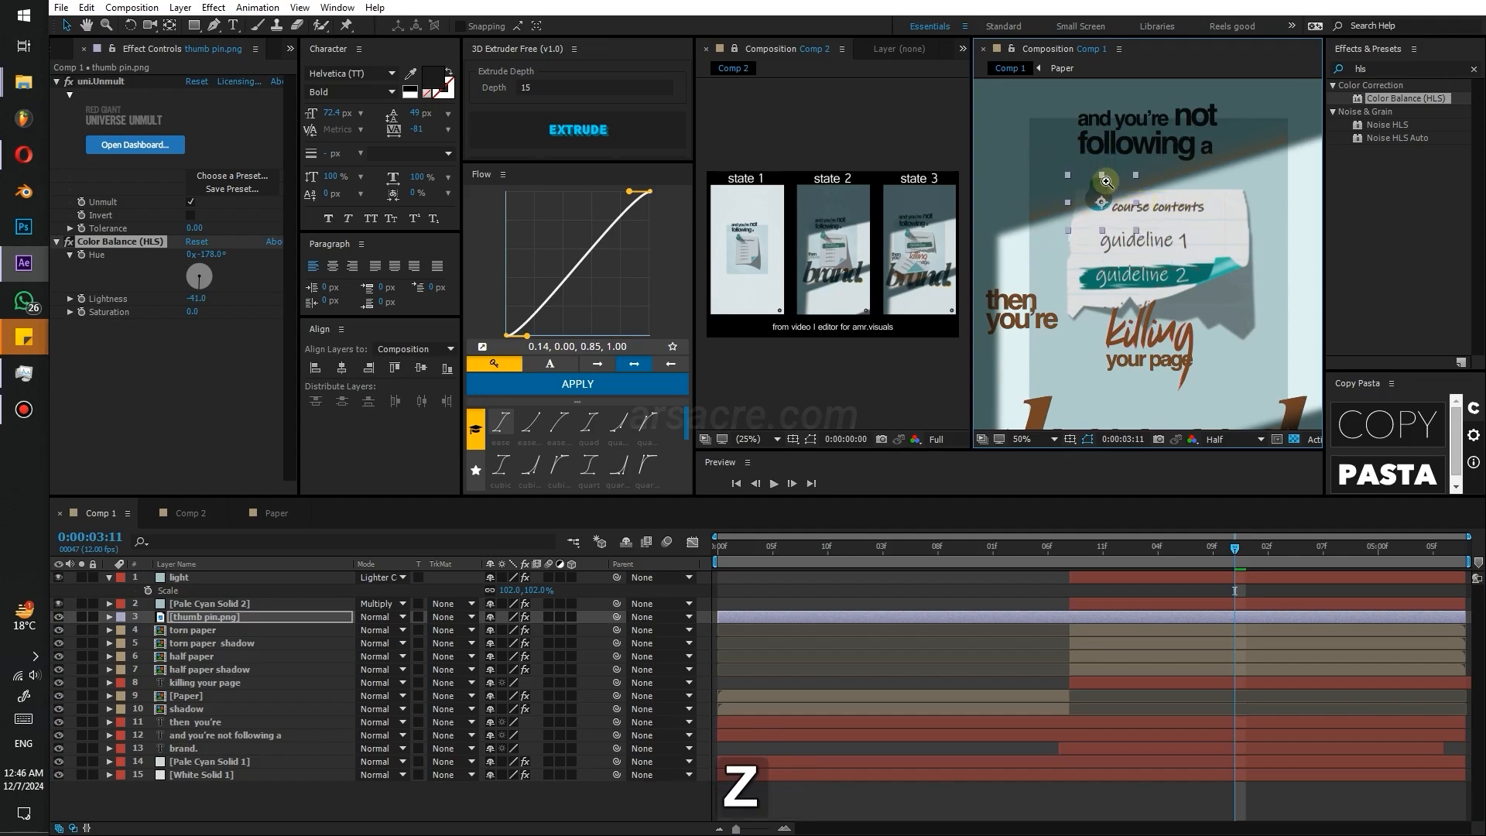
left_click(1110, 184)
key("v")
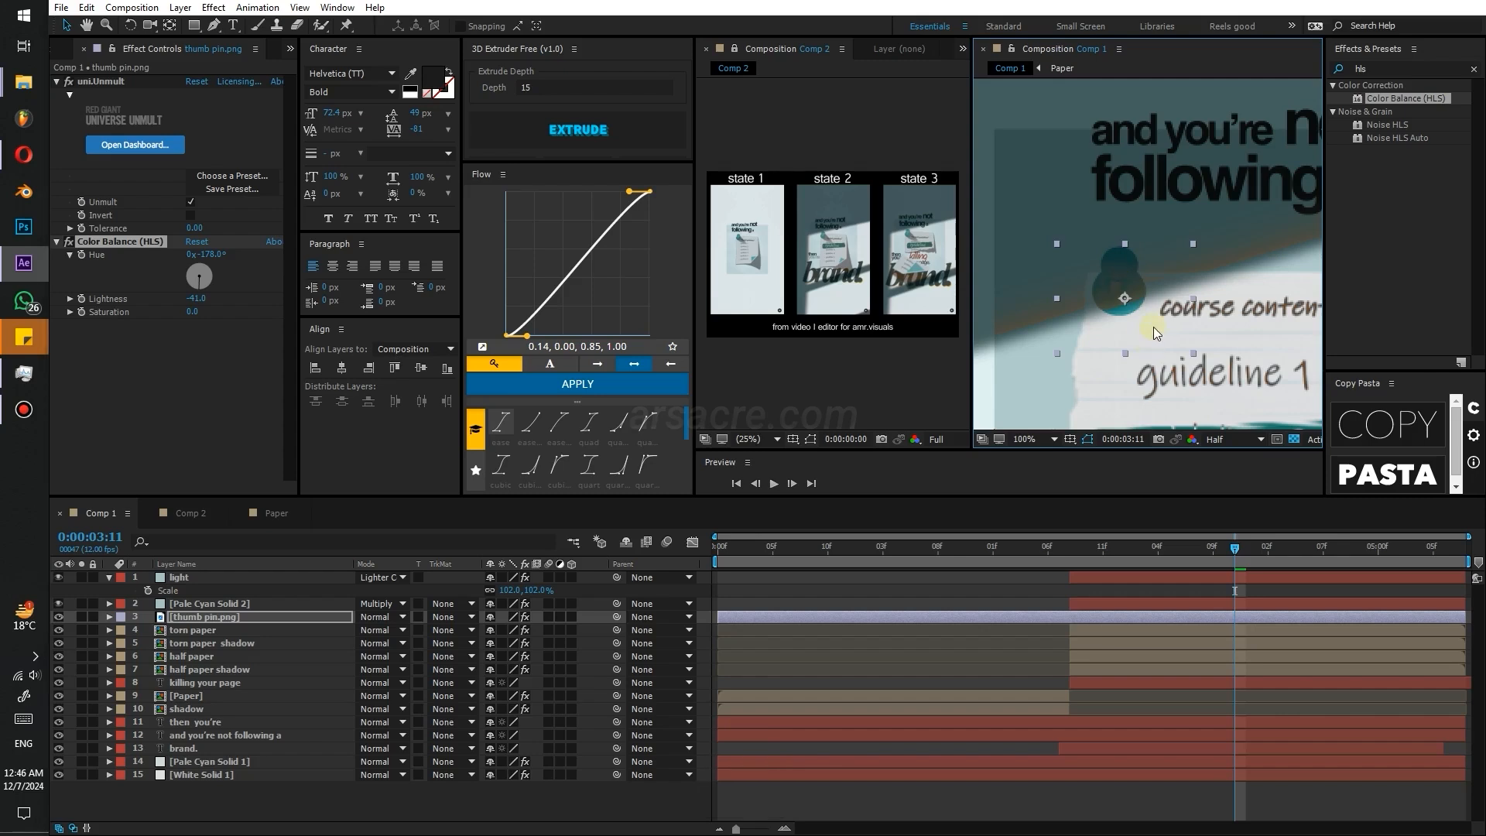
left_click_drag(1153, 327, 1093, 297)
- Duplicate the thumb pin layer and rename the upper copy "thumb pin shadow"
key("ctrl+d")
left_click(201, 616)
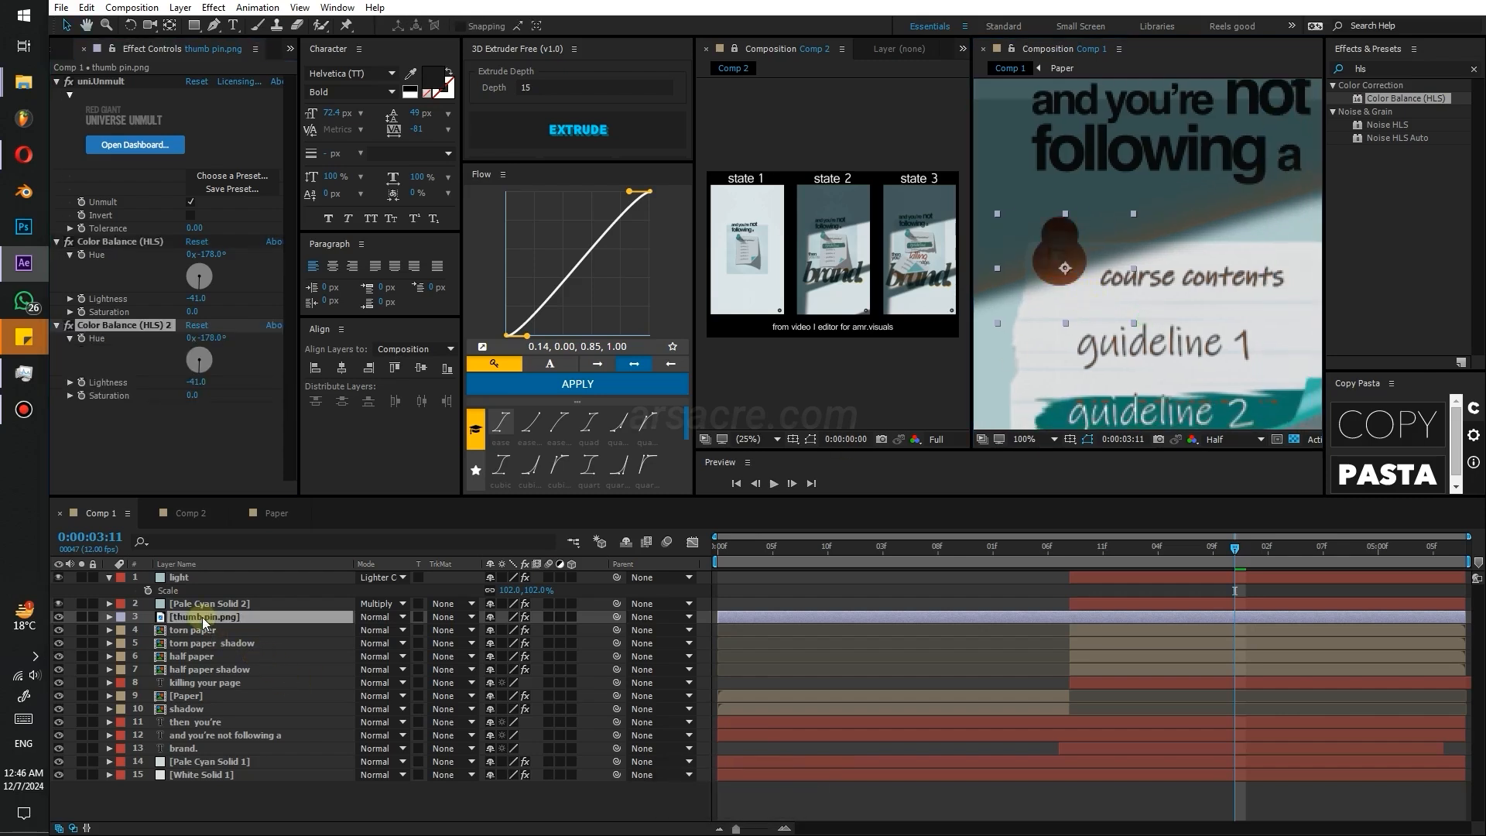
key("ctrl+z")
key("ctrl+d")
key("Return")
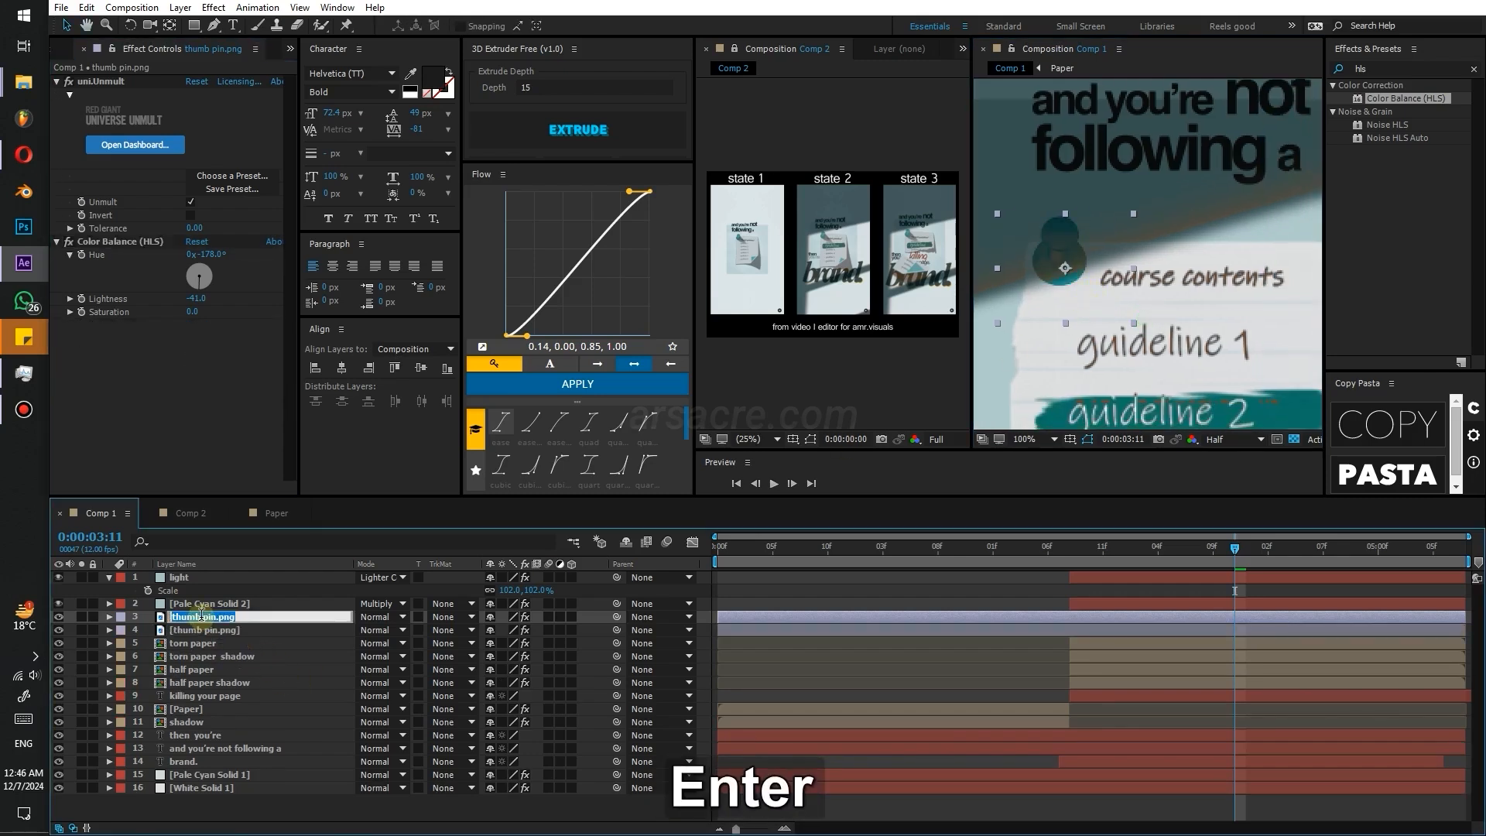
key("End")
key("BackSpace")
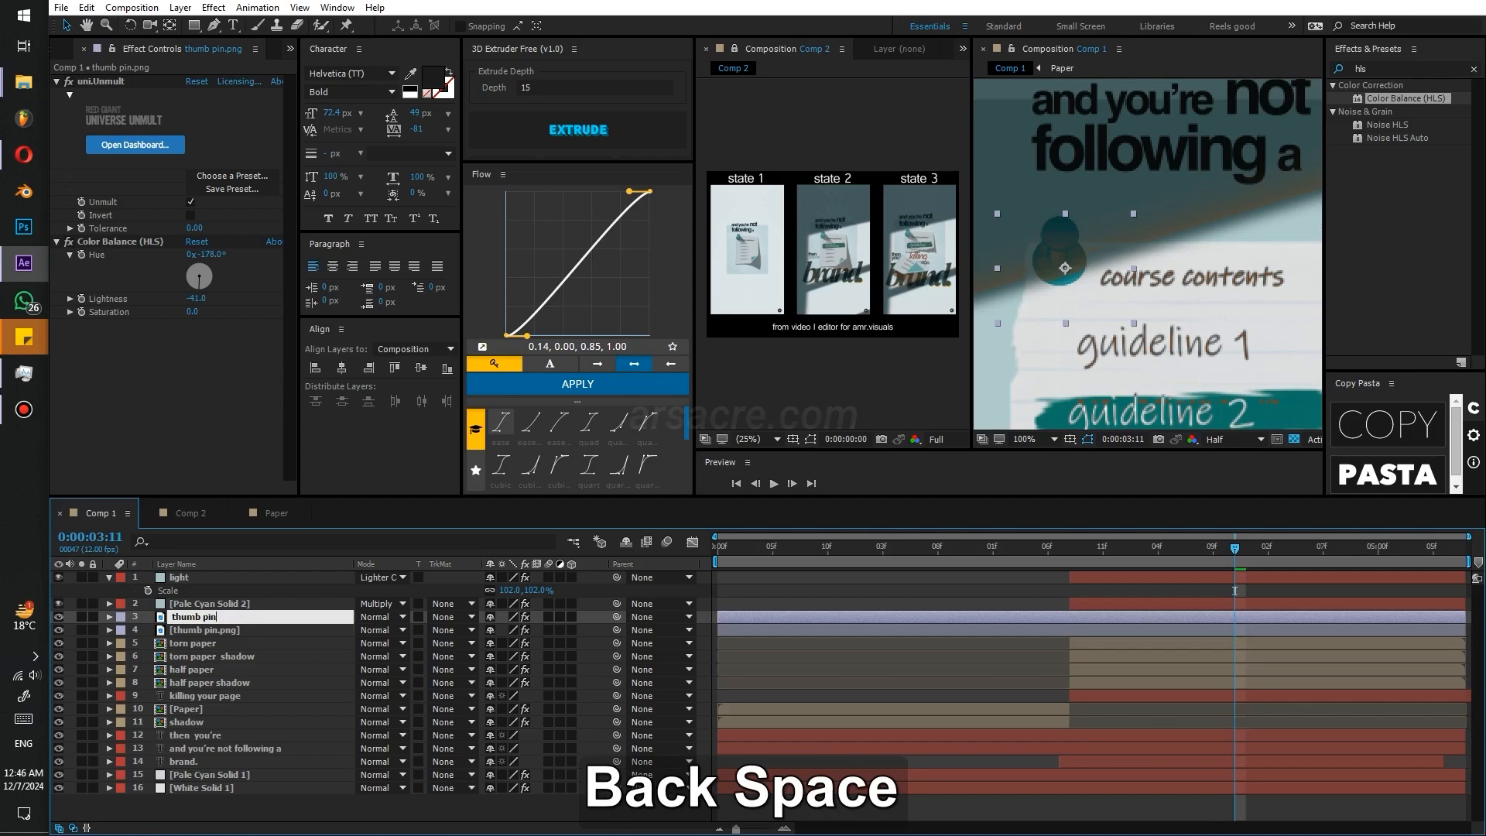
type("shadw")
key("BackSpace")
type("ow")
key("Return")
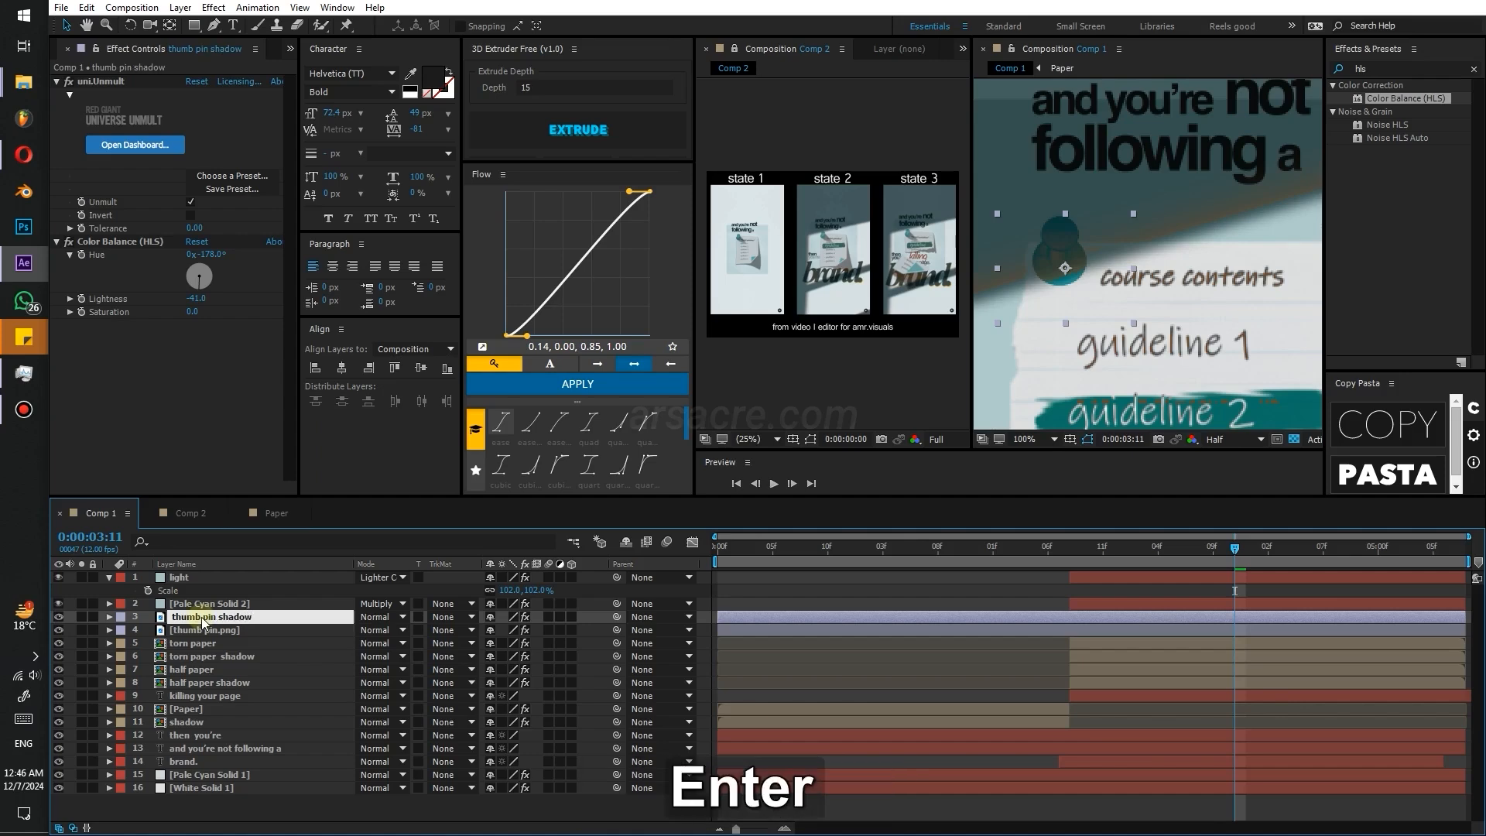
- Rotate the thumb pin shadow counterclockwise and stretch it into a diagonal shape falling away from the pin
scroll(1138, 309, "down", 2)
key("w")
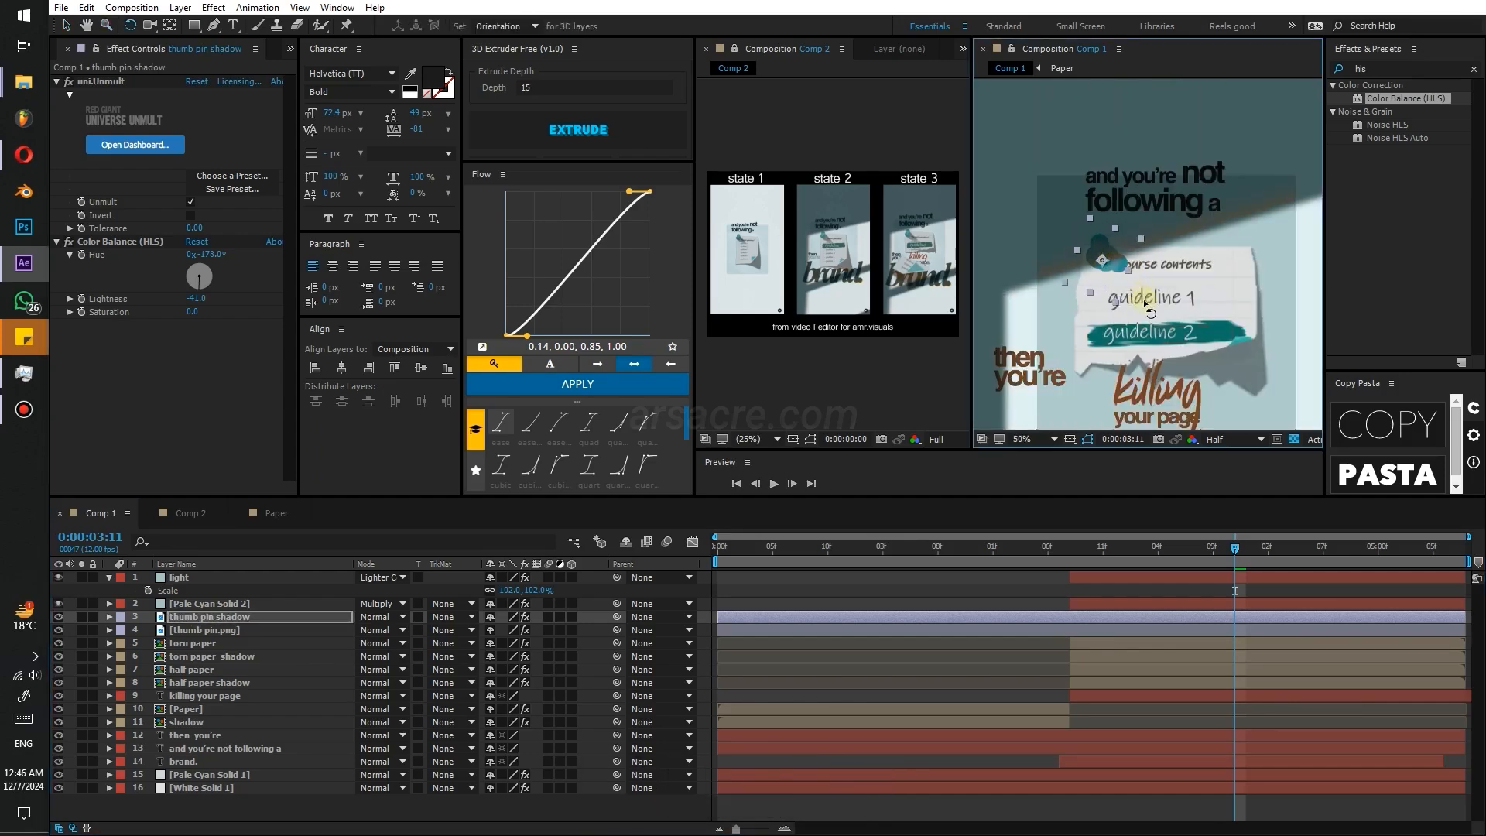
left_click_drag(1144, 303, 1140, 333)
key("v")
left_click_drag(1114, 268, 1132, 297)
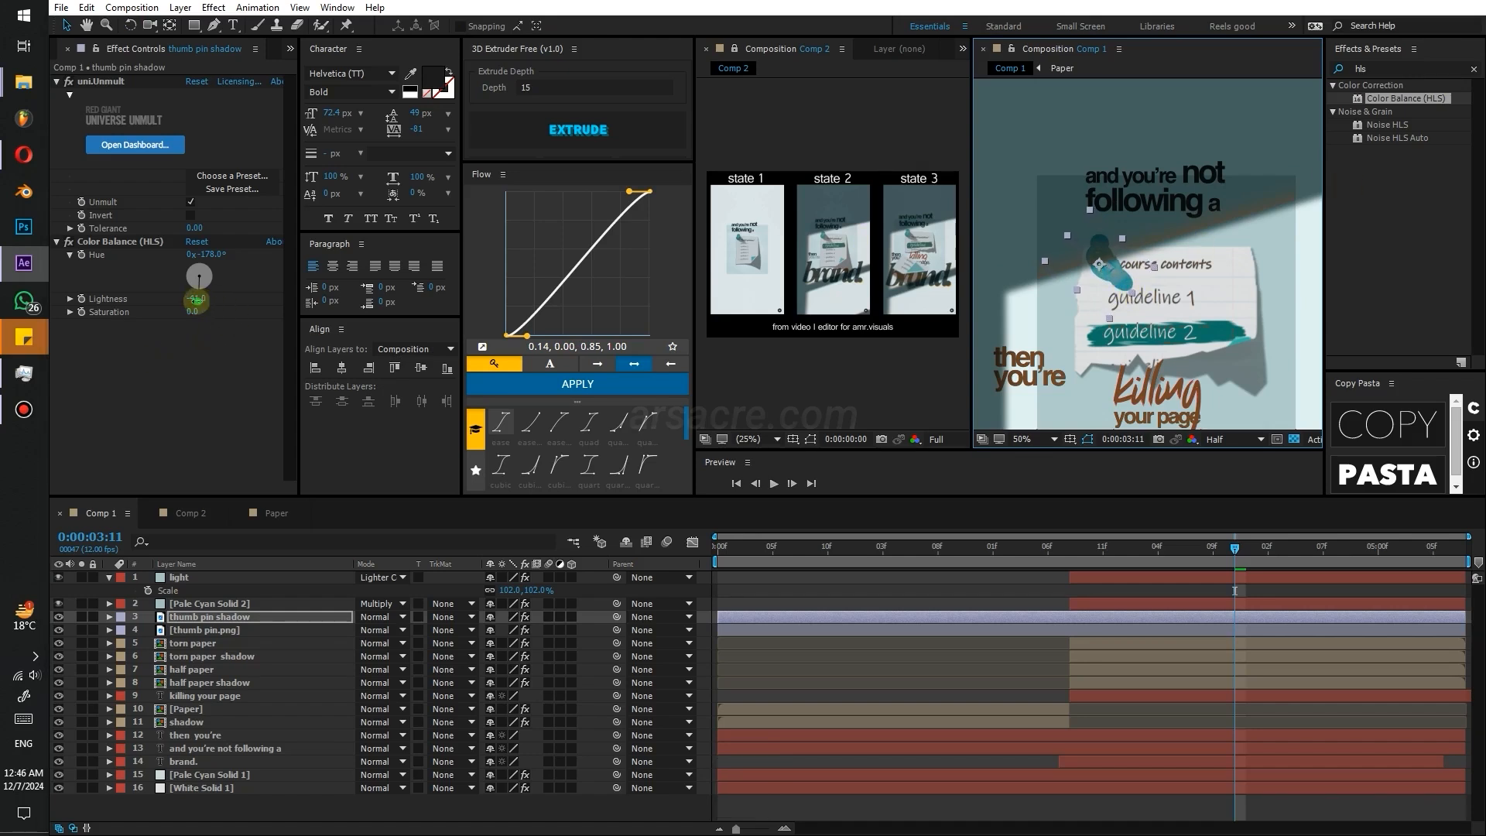
- Set the thumb pin shadow's lightness to about -68 and move its layer below the thumb pin layer
left_click_drag(198, 300, 158, 306)
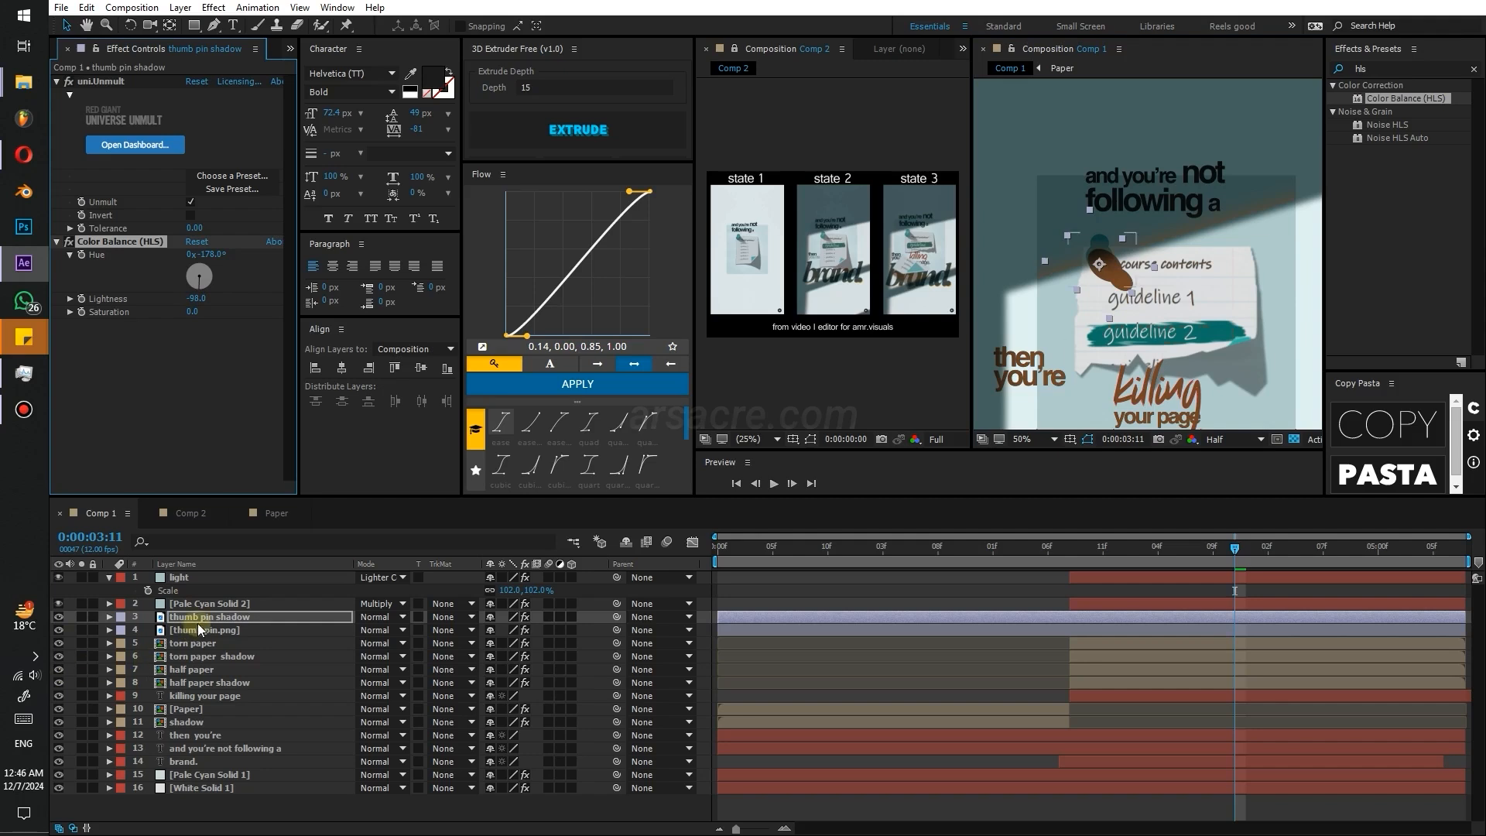
left_click_drag(198, 623, 211, 635)
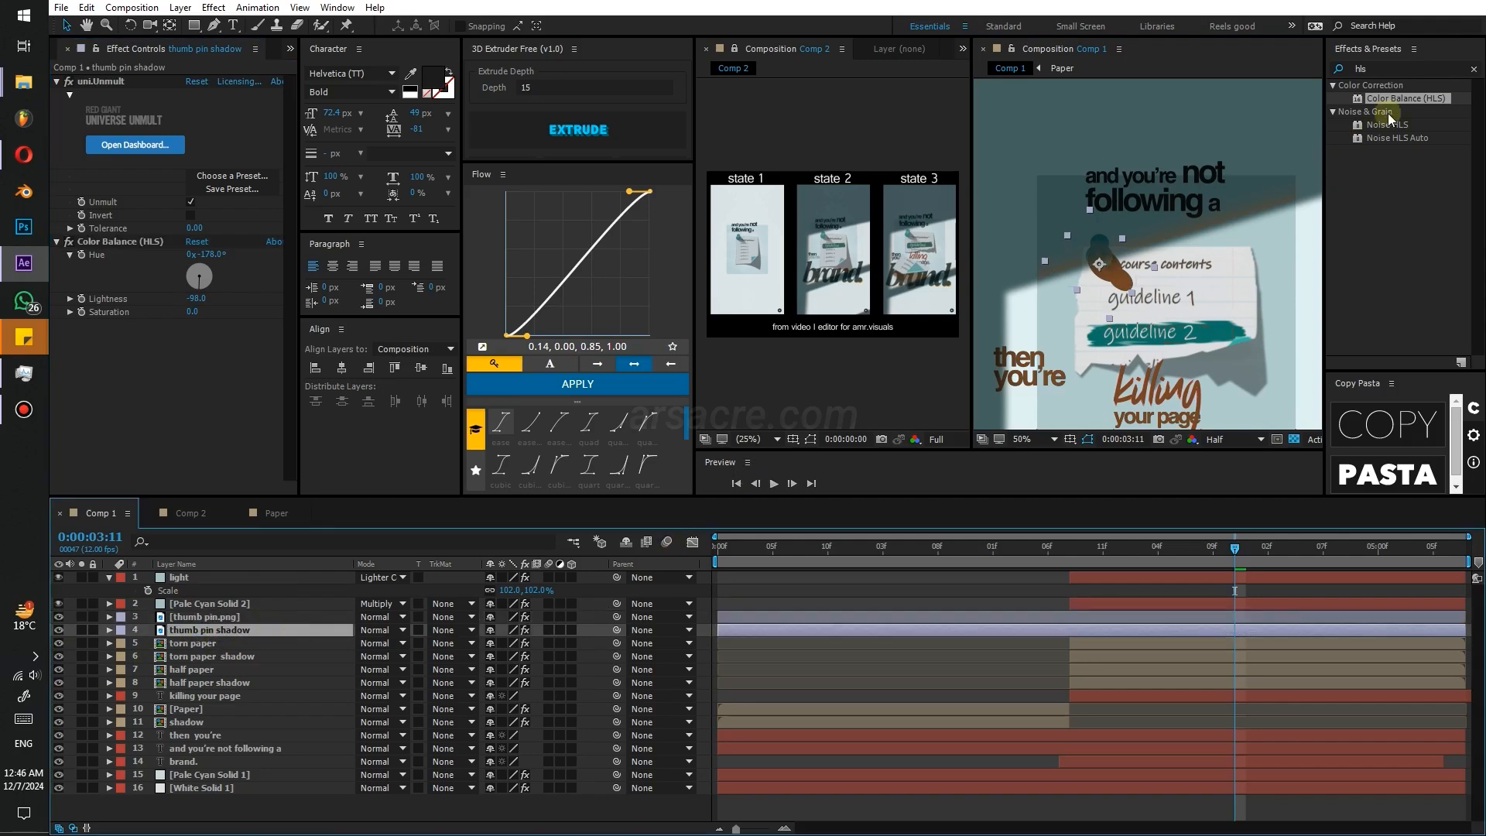
- Apply the Gaussian Blur effect to the thumb pin shadow layer
left_click(1383, 65)
type("fast")
key("ctrl+a")
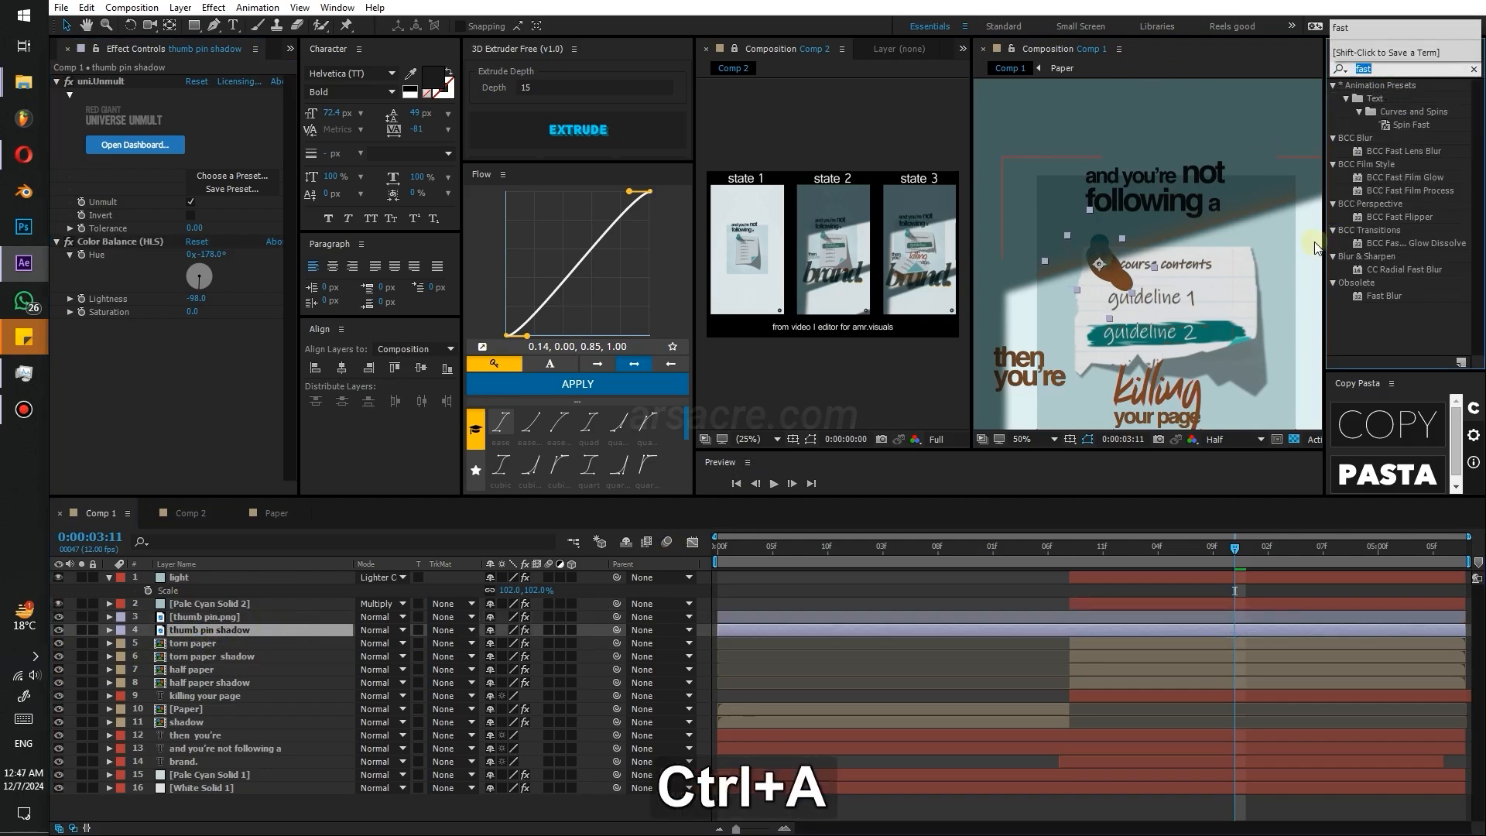
type("gauss")
left_click_drag(1404, 125, 190, 338)
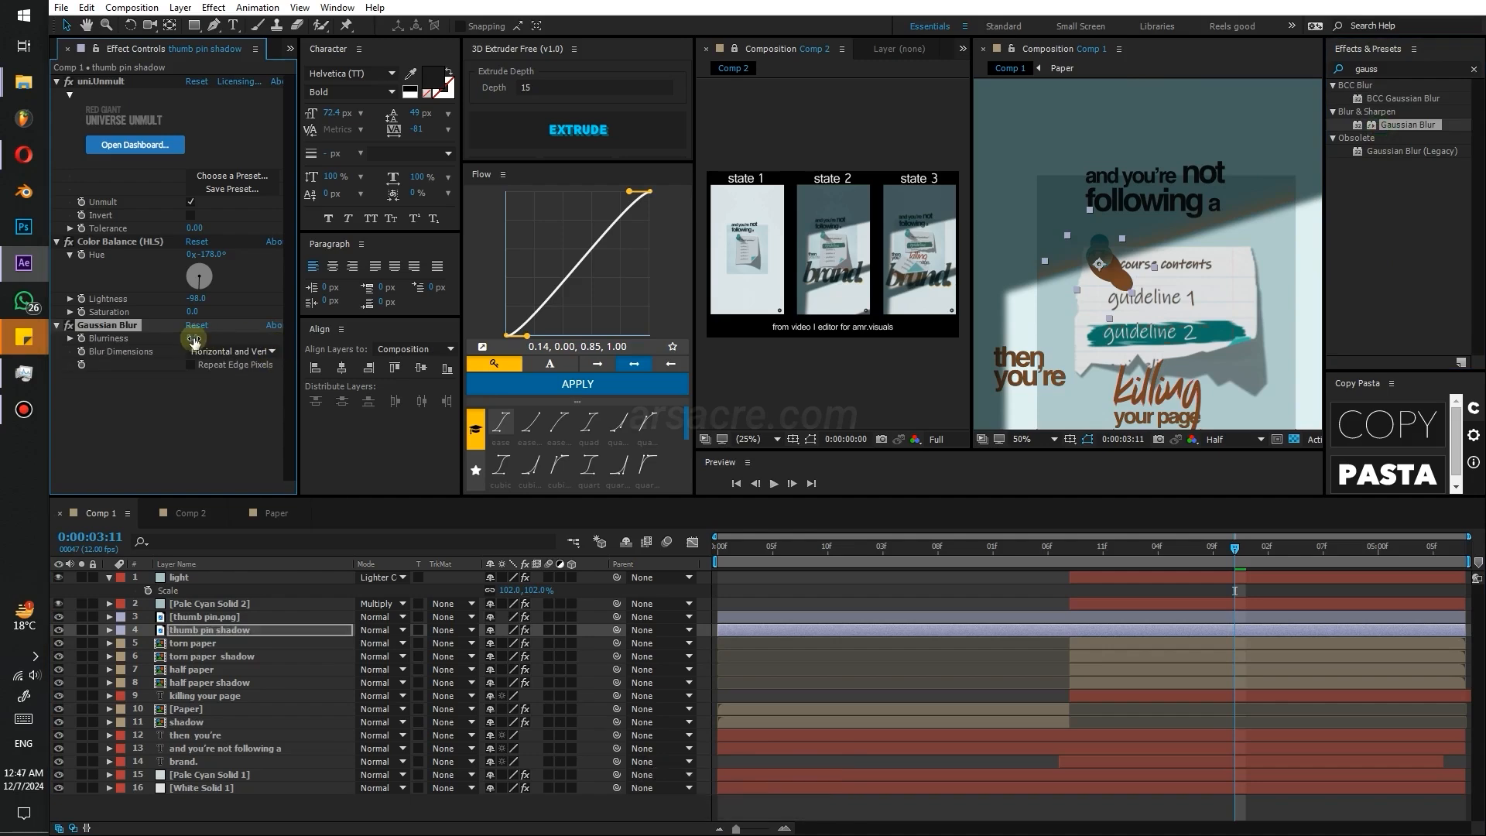
- Set the thumb pin shadow's blurriness to about 28.5 and its opacity to about 32%
left_click_drag(305, 339, 478, 339)
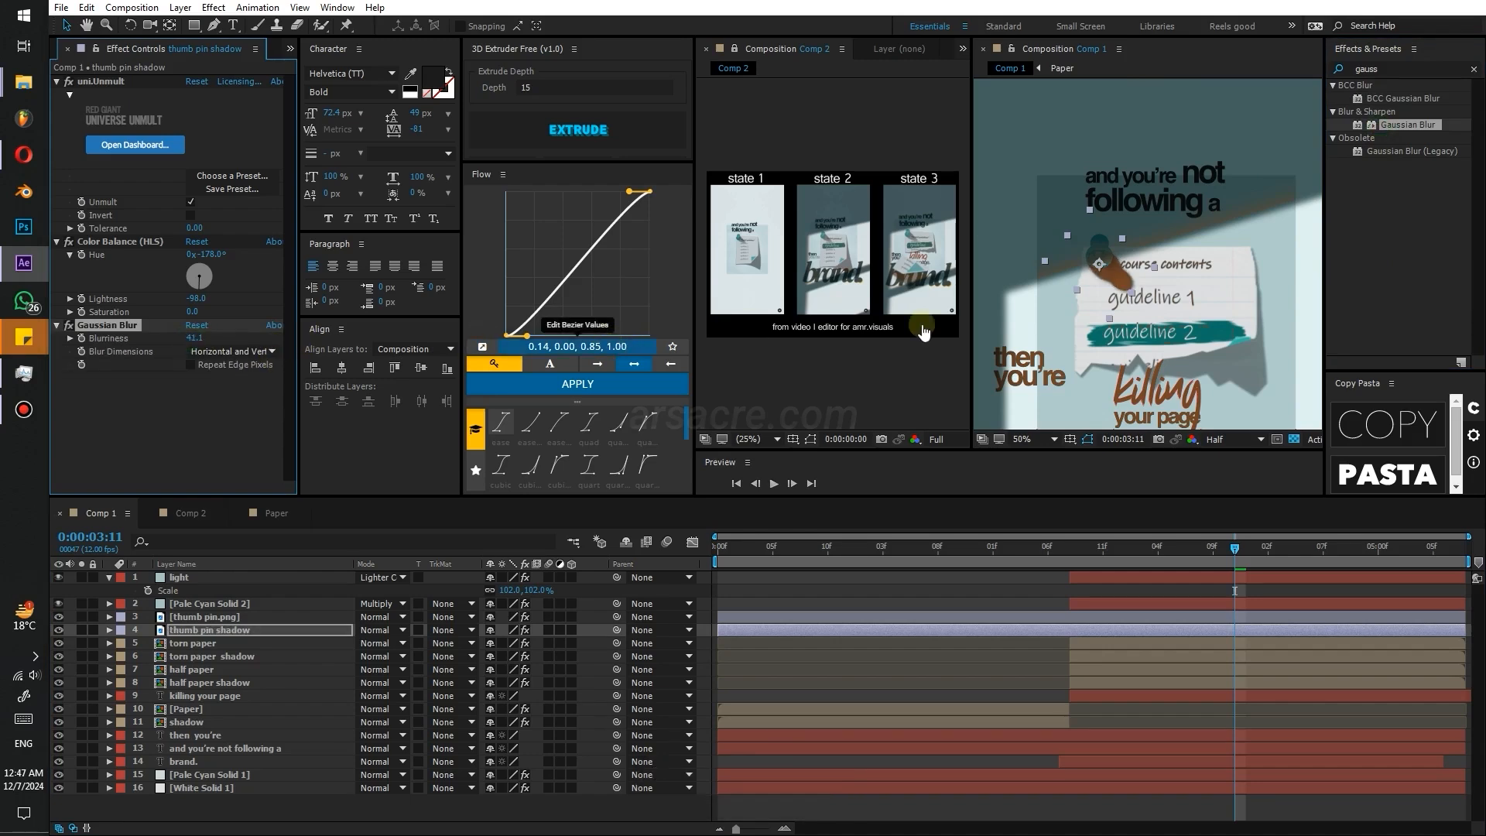
key("ctrl+z")
left_click(240, 350)
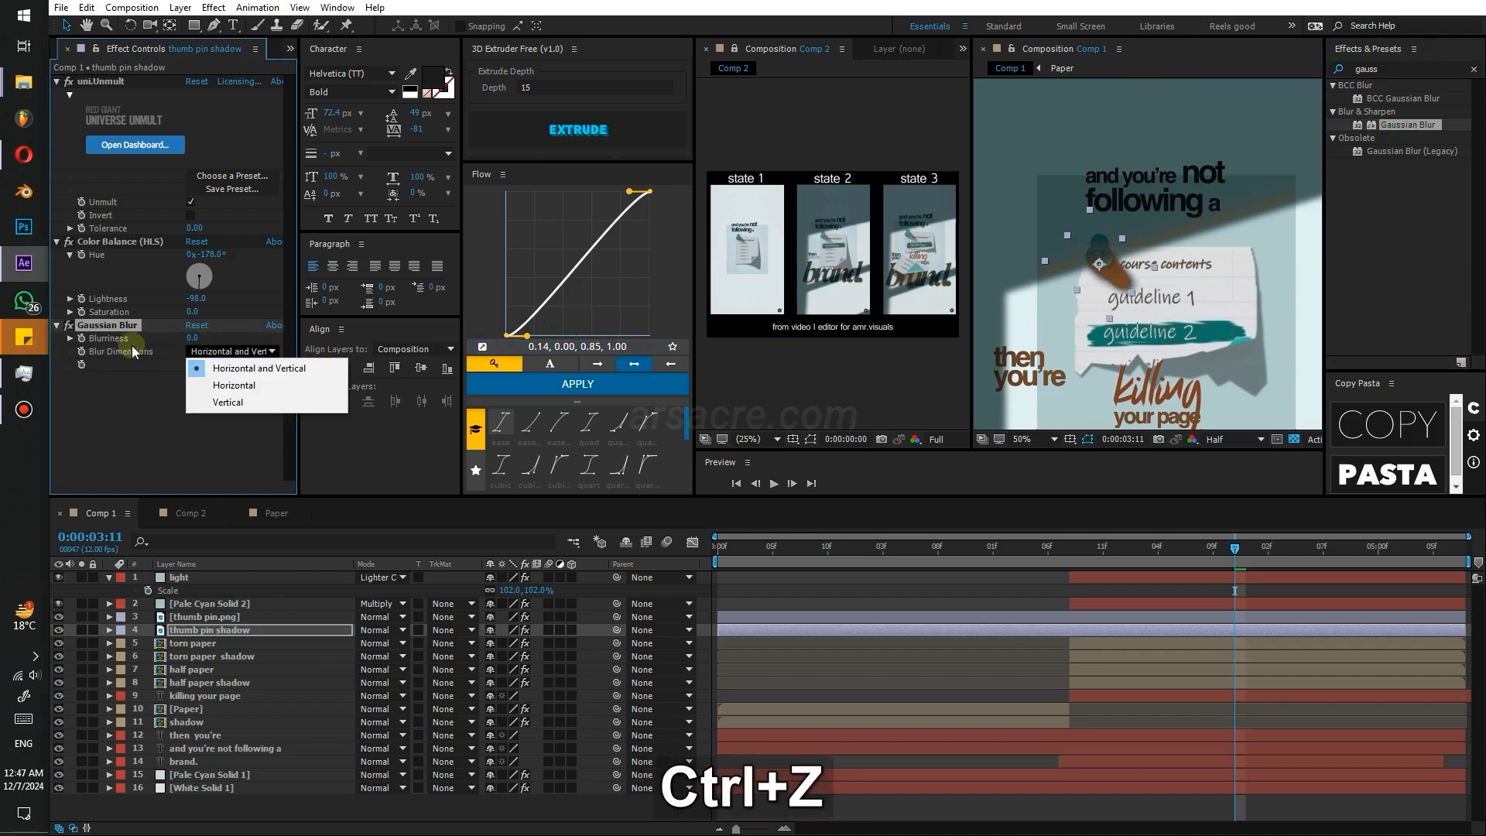
left_click(114, 330)
left_click_drag(193, 338, 404, 342)
key("t")
left_click_drag(506, 643, 452, 644)
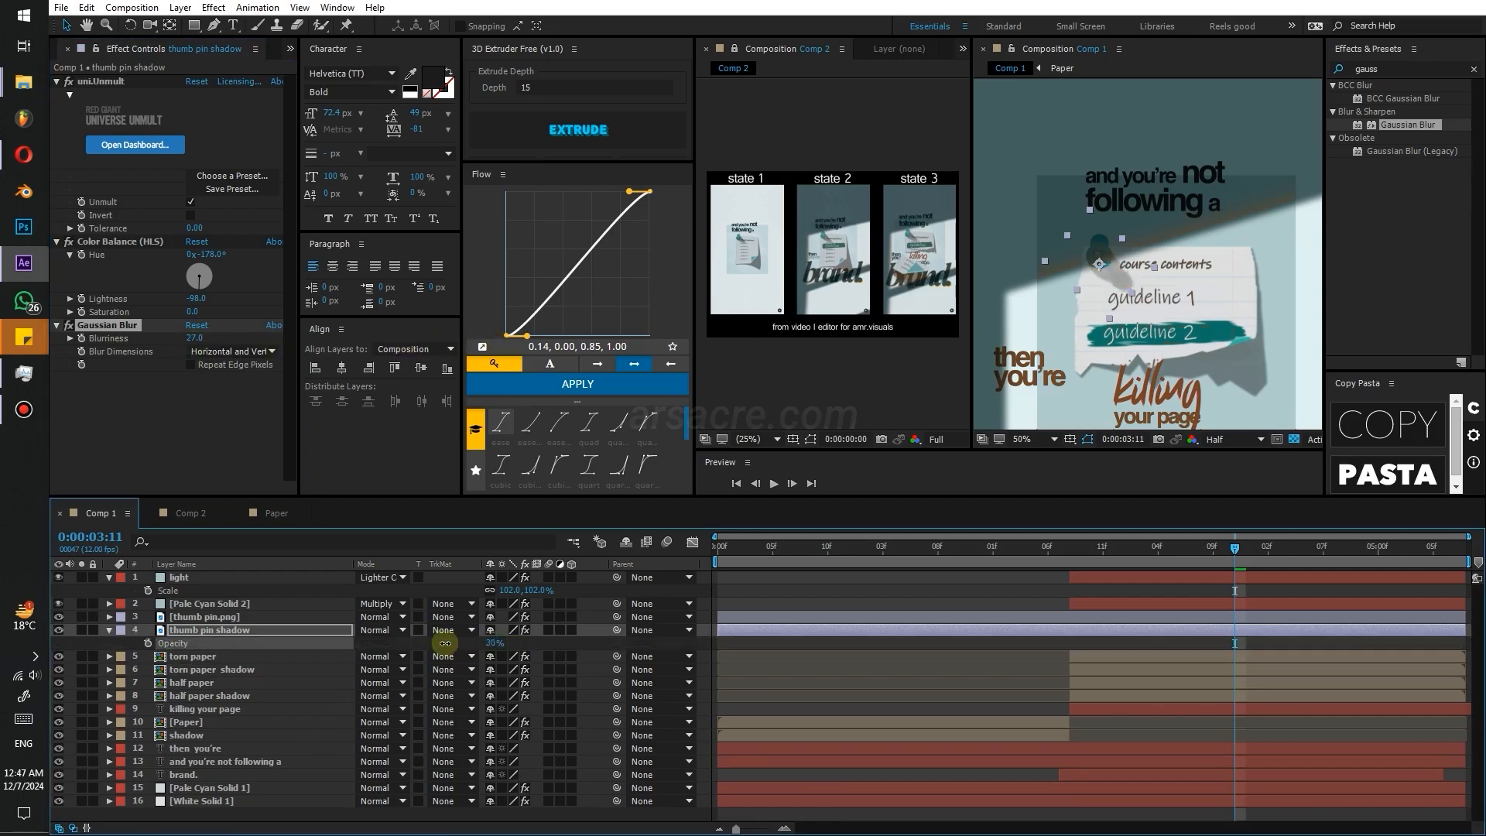
left_click_drag(198, 338, 306, 333)
- Draw a rectangular mask over the thumb pin shadow and feather it by 52 pixels
key("q")
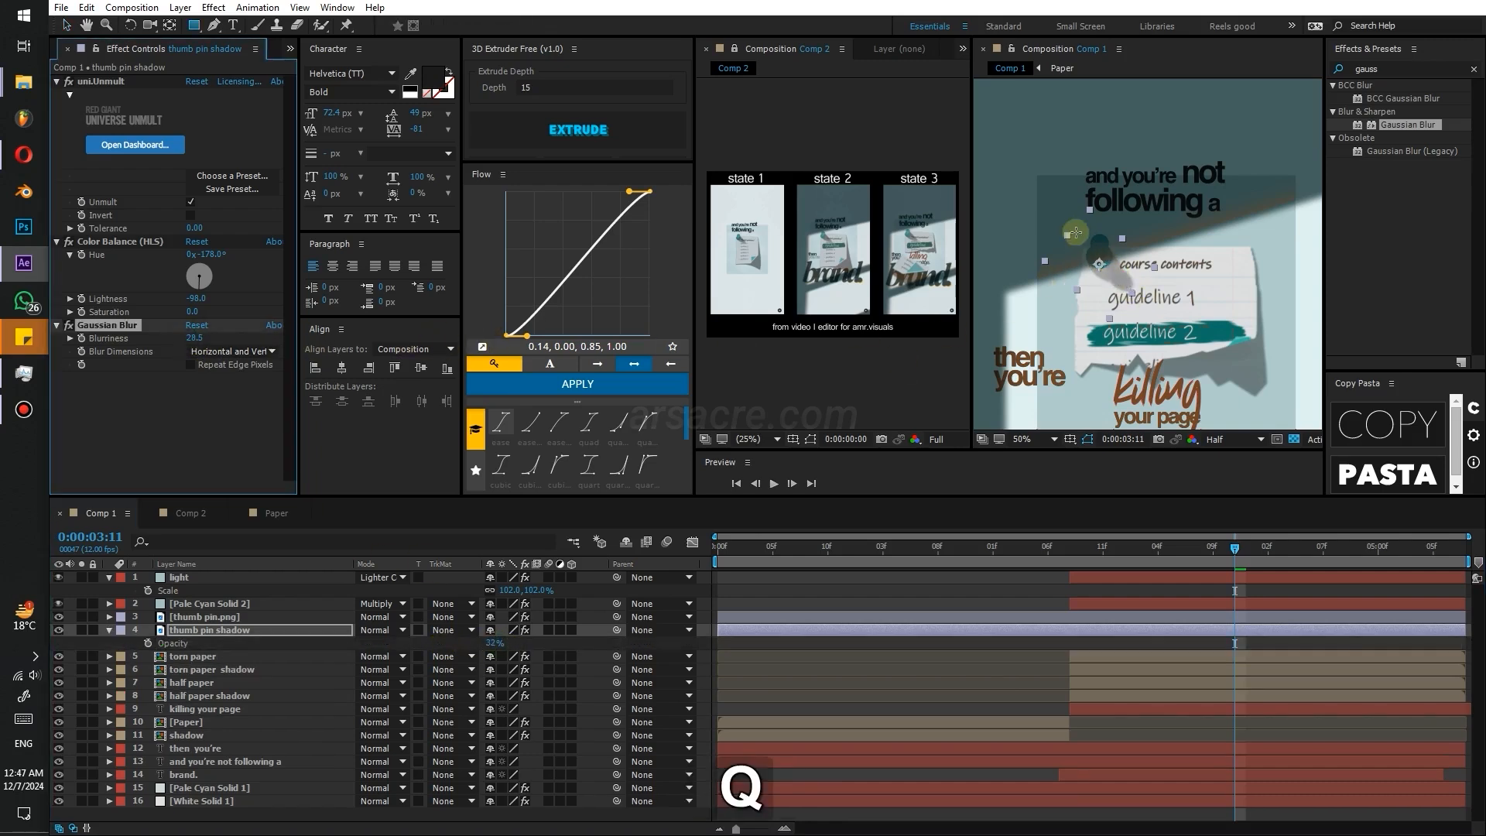
left_click_drag(1059, 233, 1134, 270)
key("v")
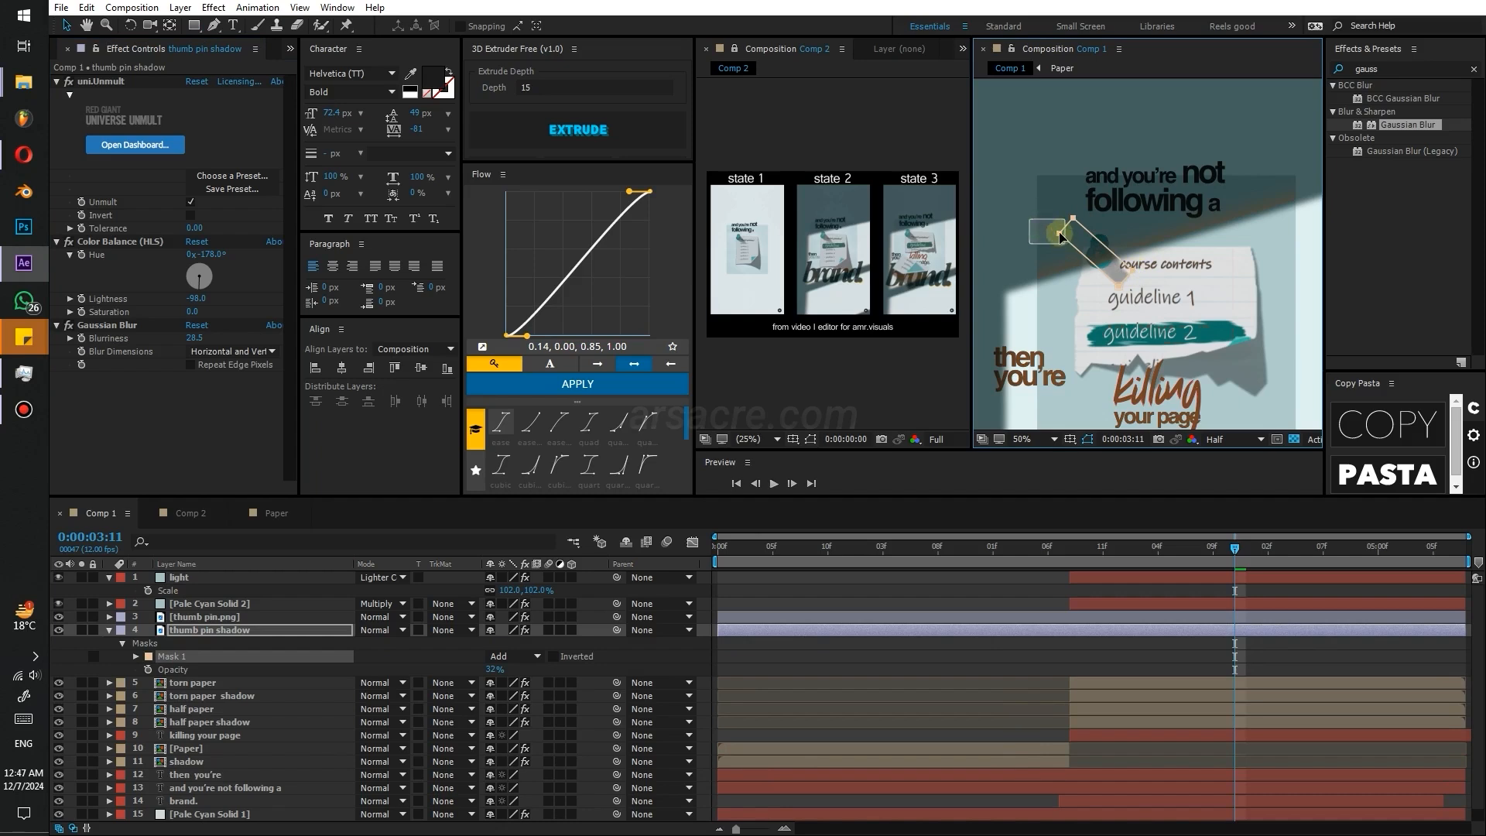
left_click_drag(1059, 233, 1030, 252)
key("f")
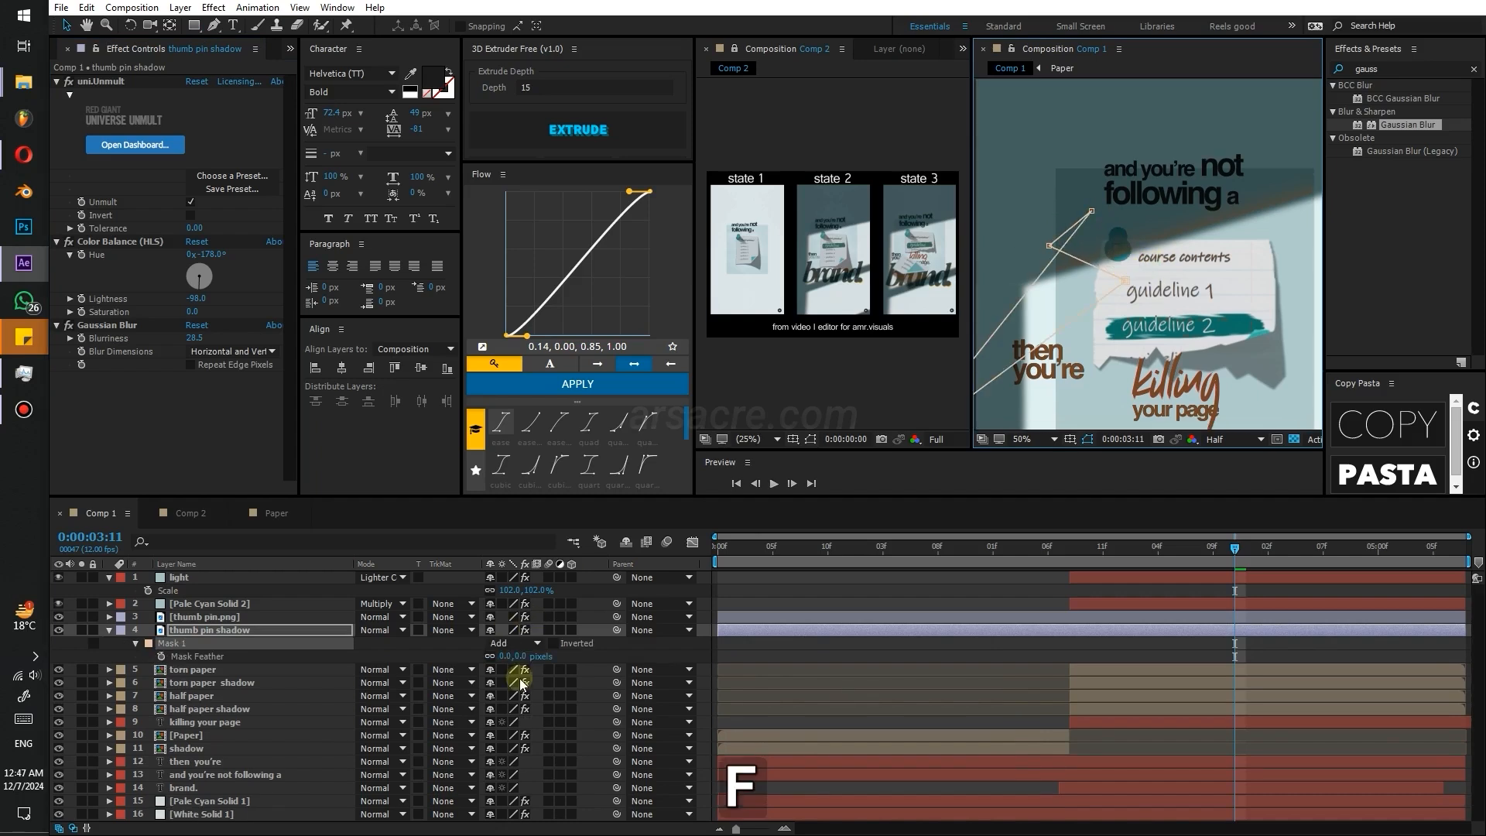
key("ctrl+z")
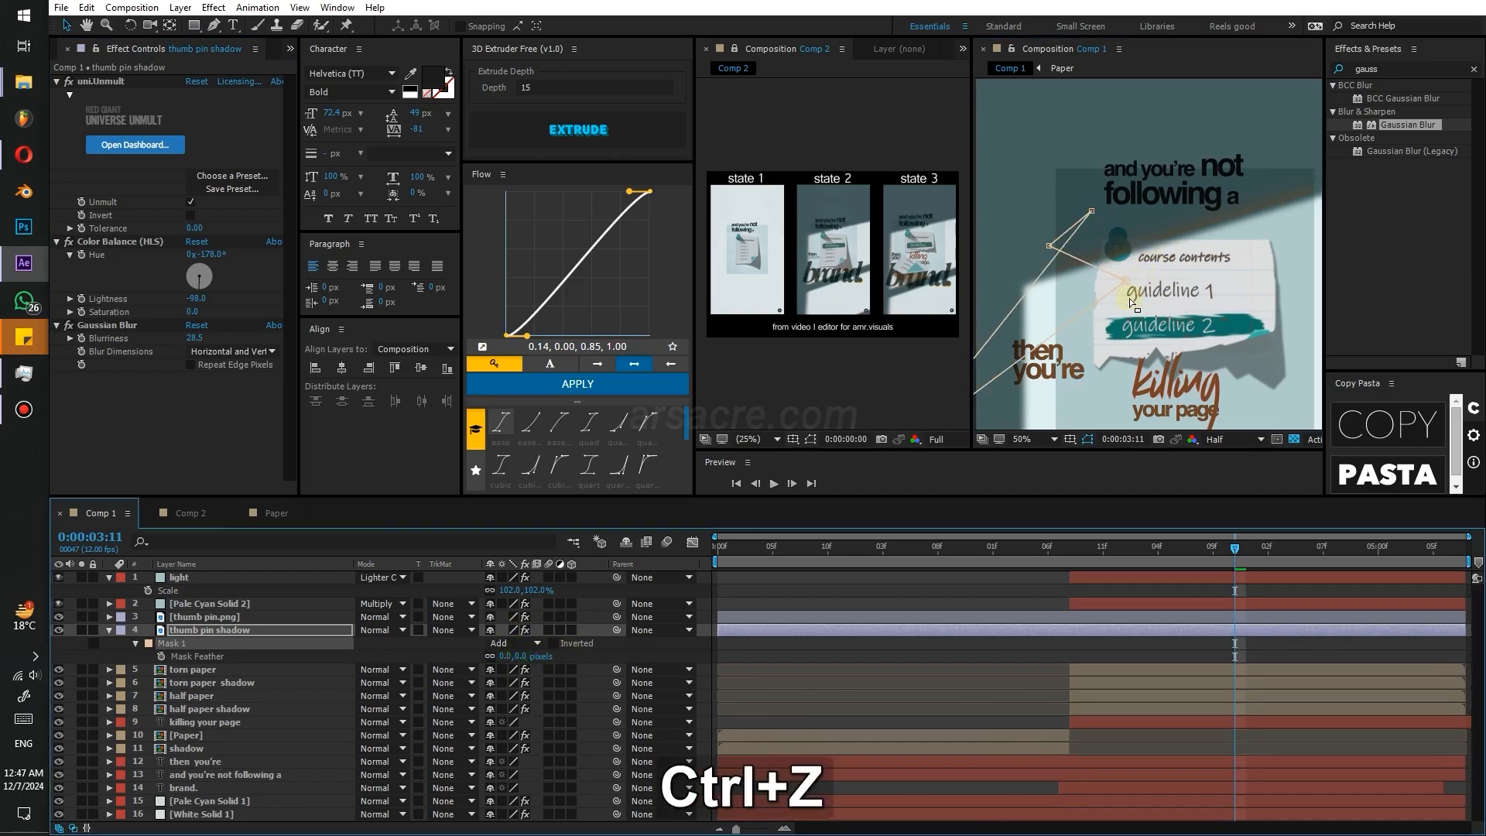
left_click_drag(523, 658, 582, 656)
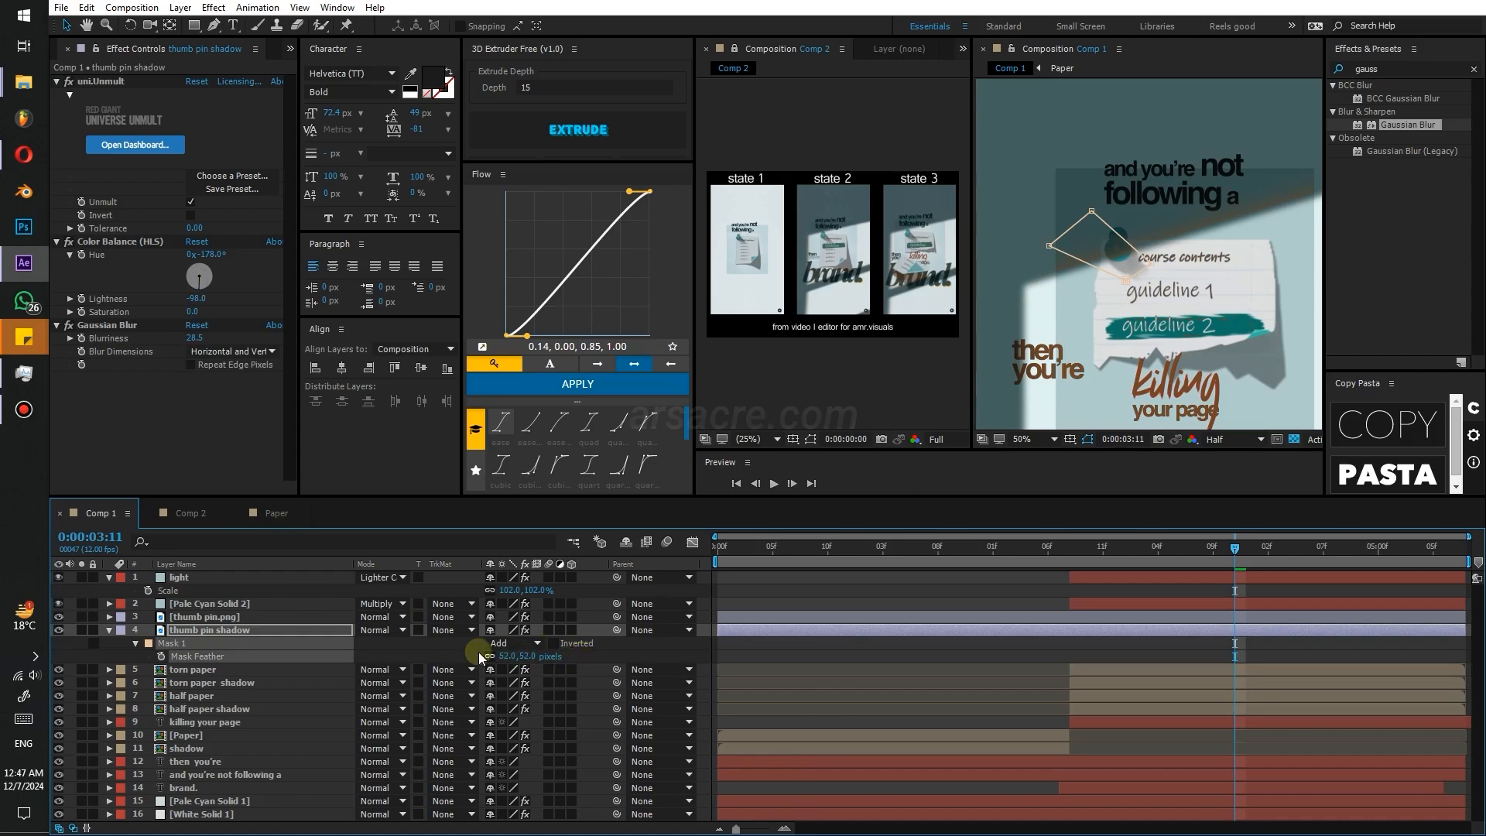
- Set the thumb pin shadow's opacity to 44% and hide the layer controls in the composition view
key("t")
left_click_drag(493, 642, 503, 642)
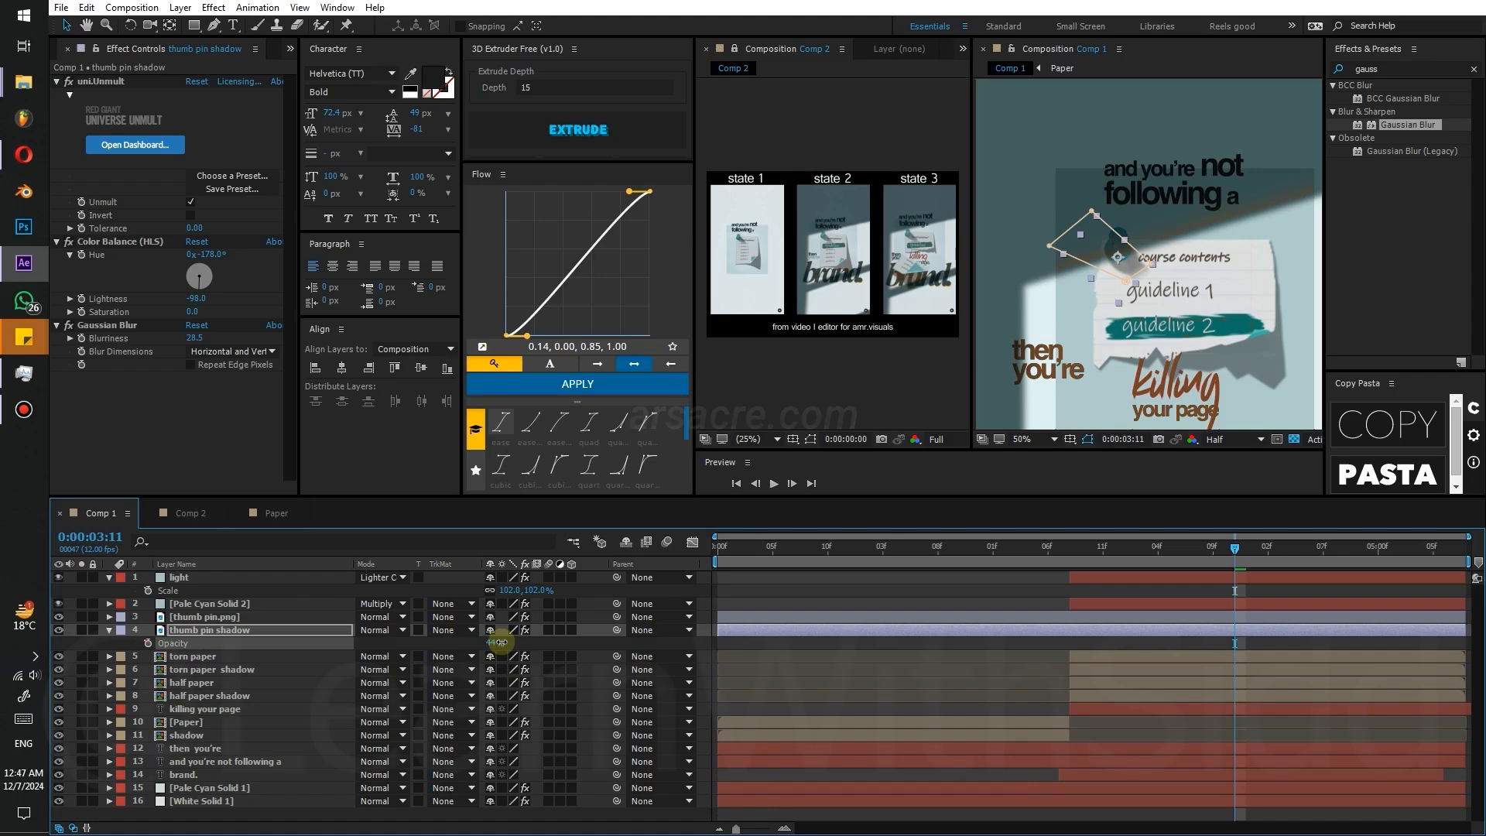
left_click(997, 639)
key("shift+slash")
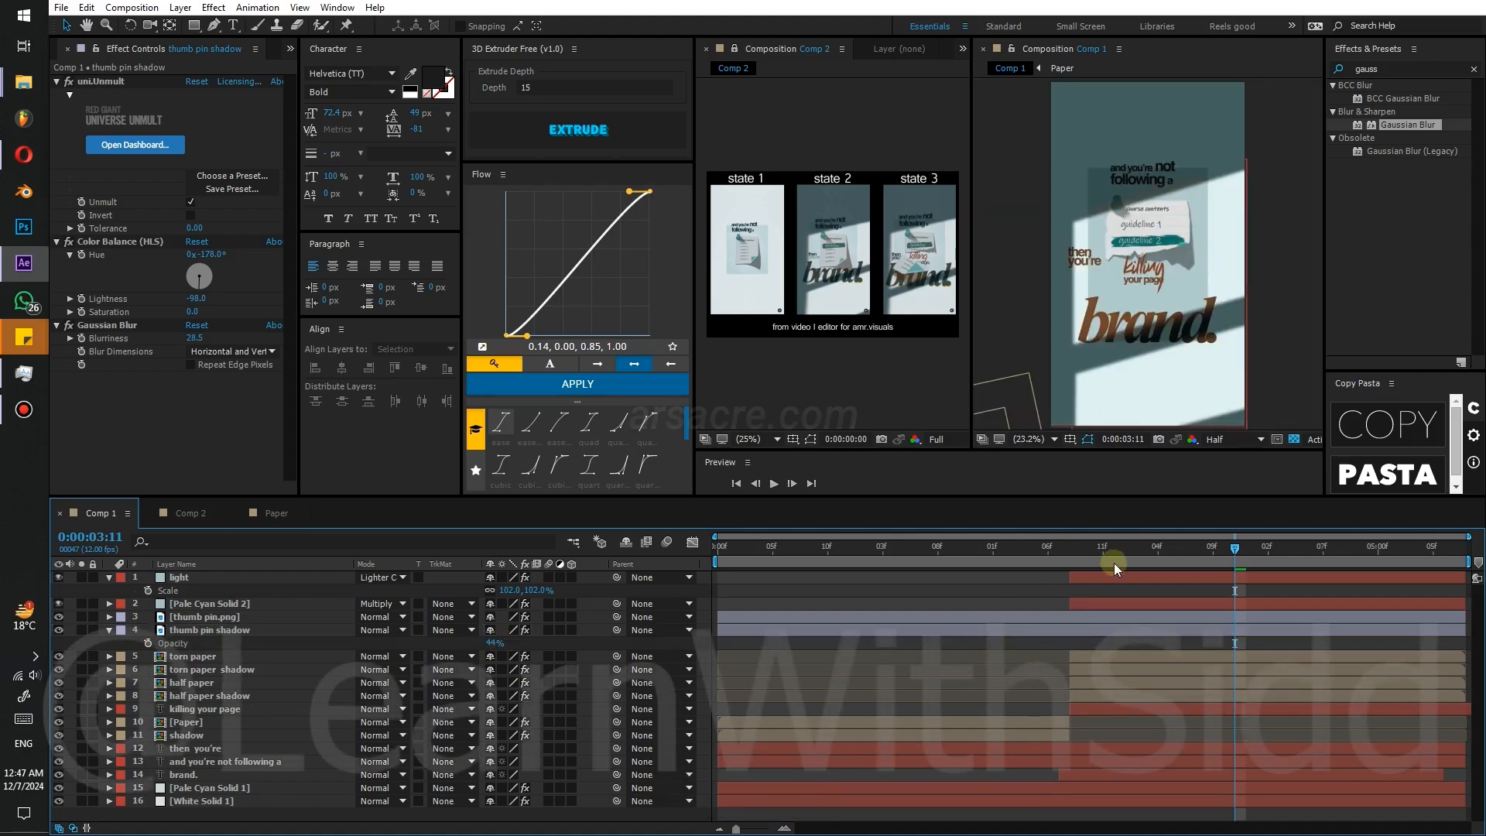
key("ctrl+shift+h")
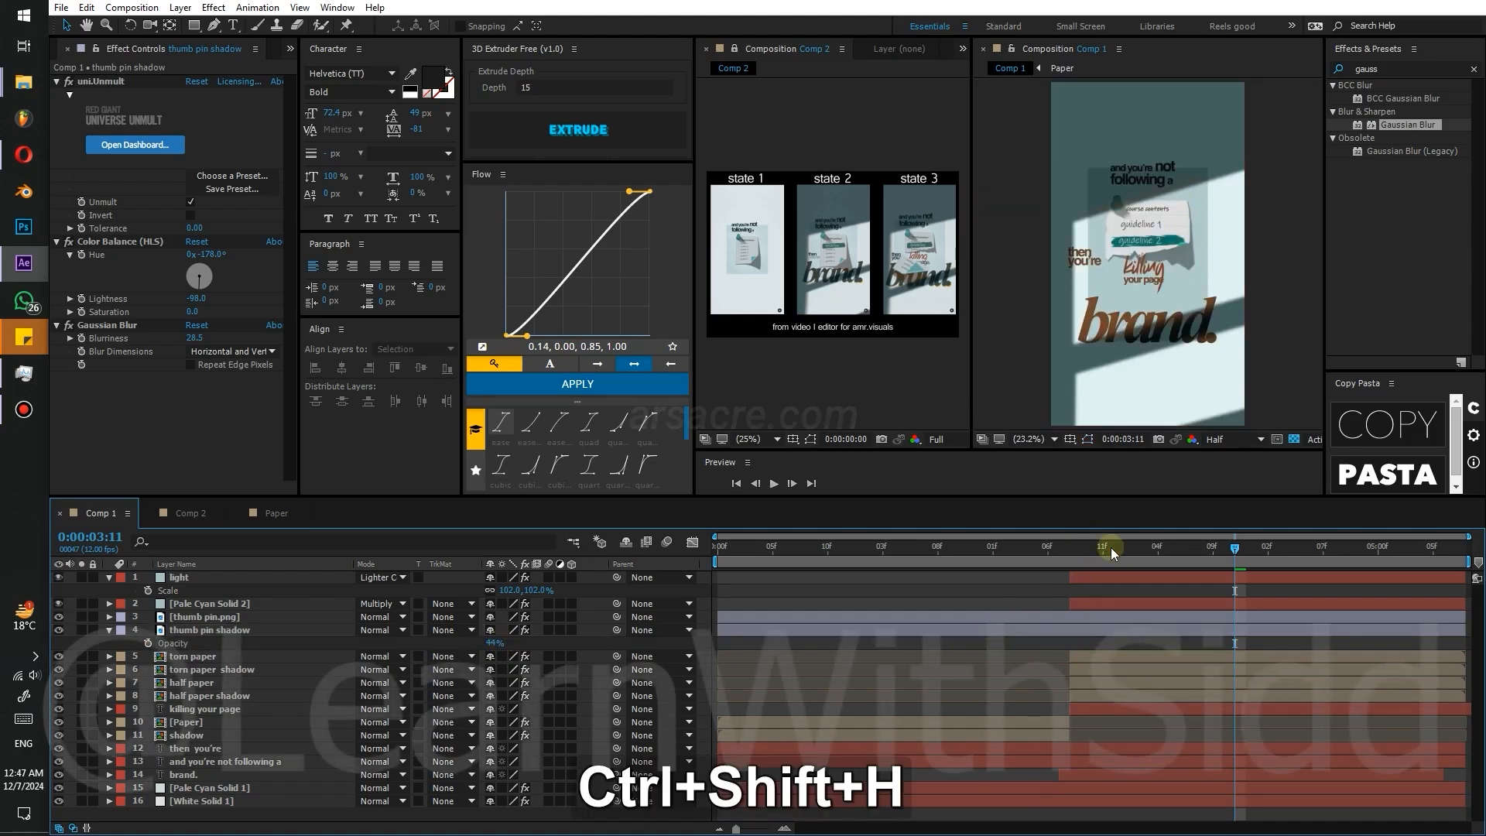
- Try rotating the light and Pale Cyan Solid 2 layers together to -180°
left_click(186, 604)
left_click(179, 577, "shift")
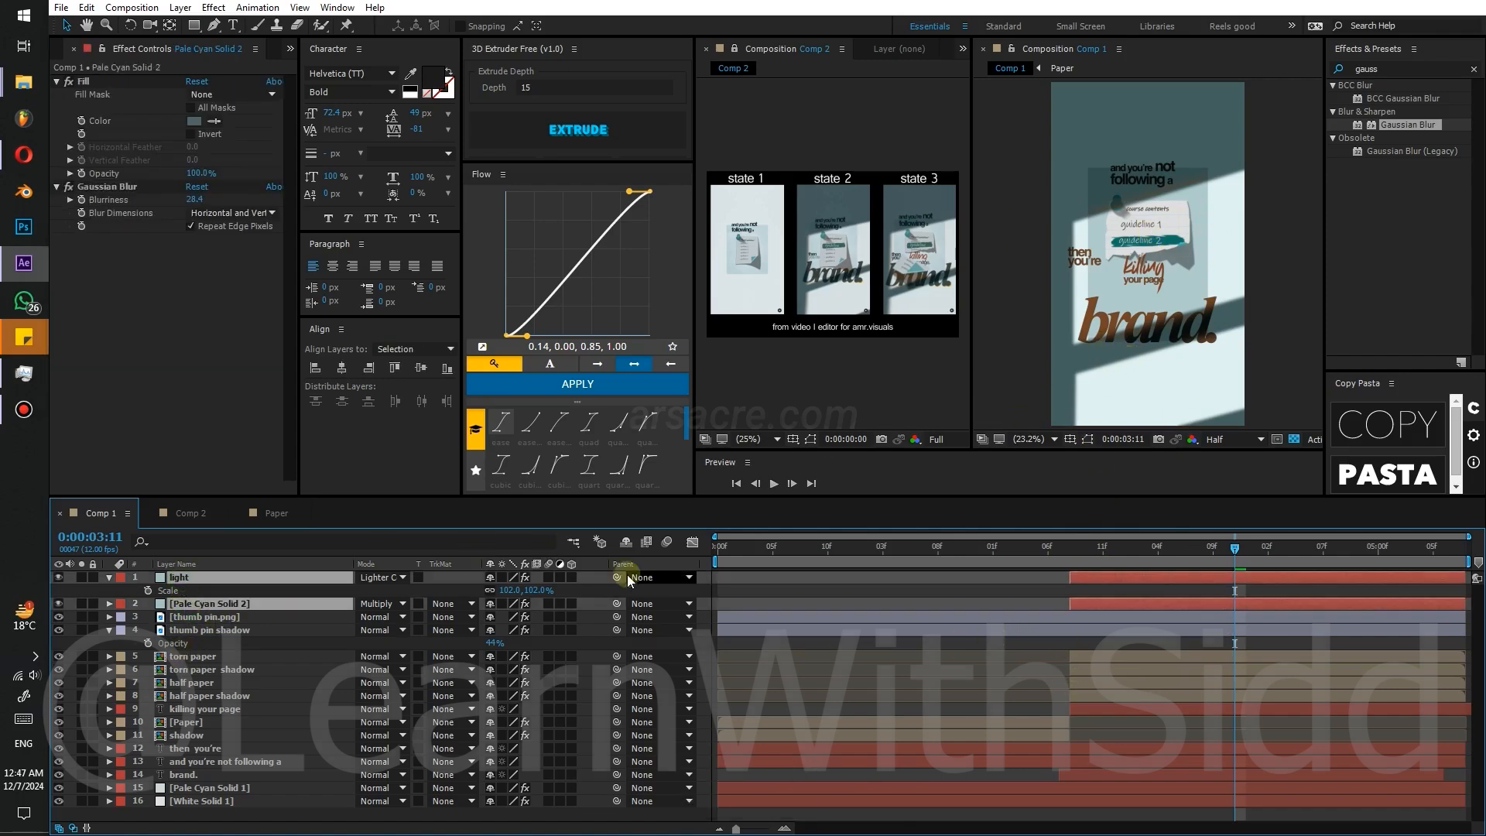
key("r")
left_click_drag(503, 589, 211, 590)
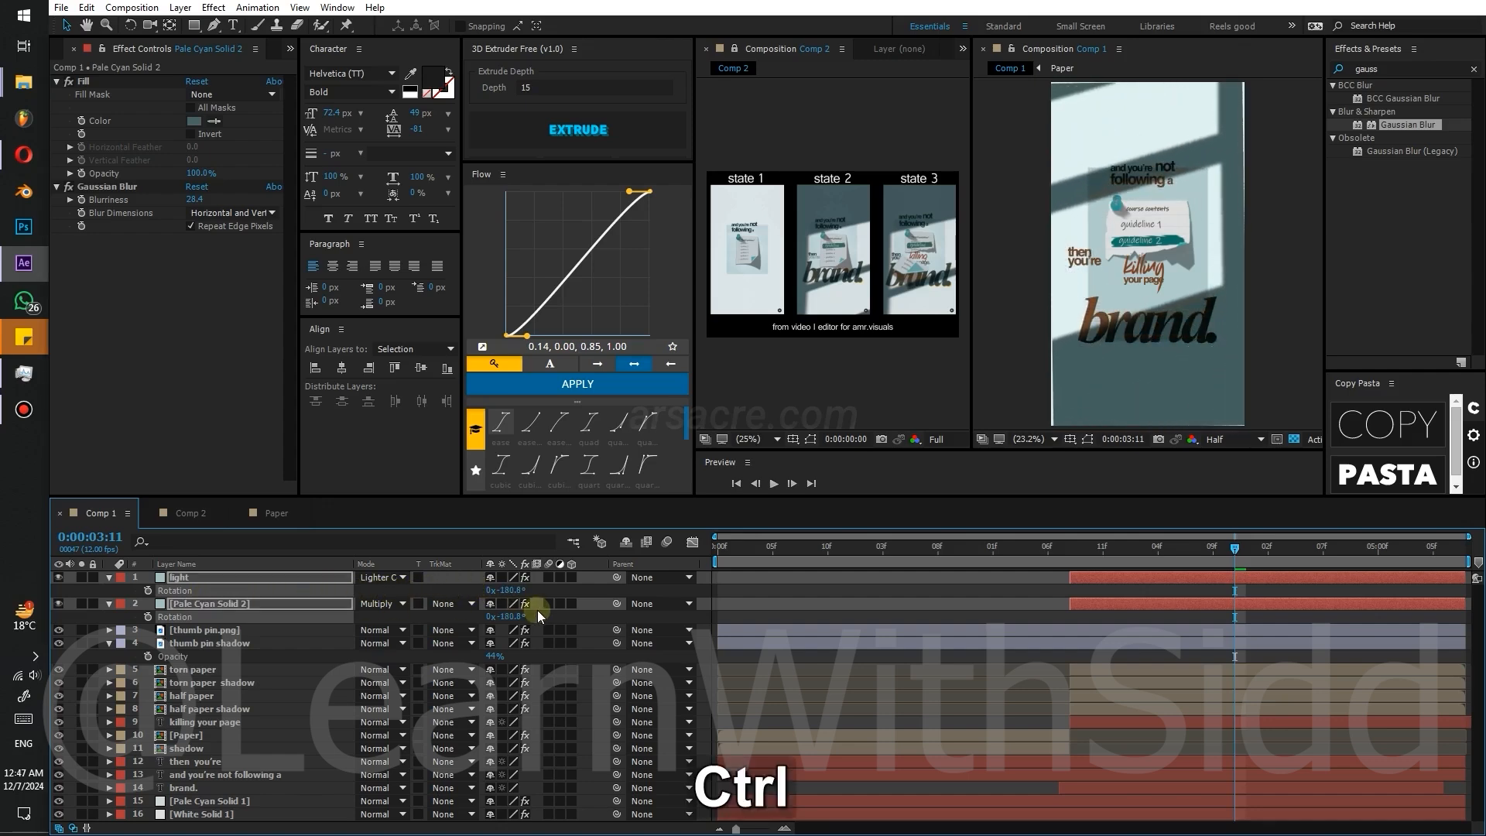
key("ctrl+z")
- Parent the light layer to Pale Cyan Solid 2
key("s")
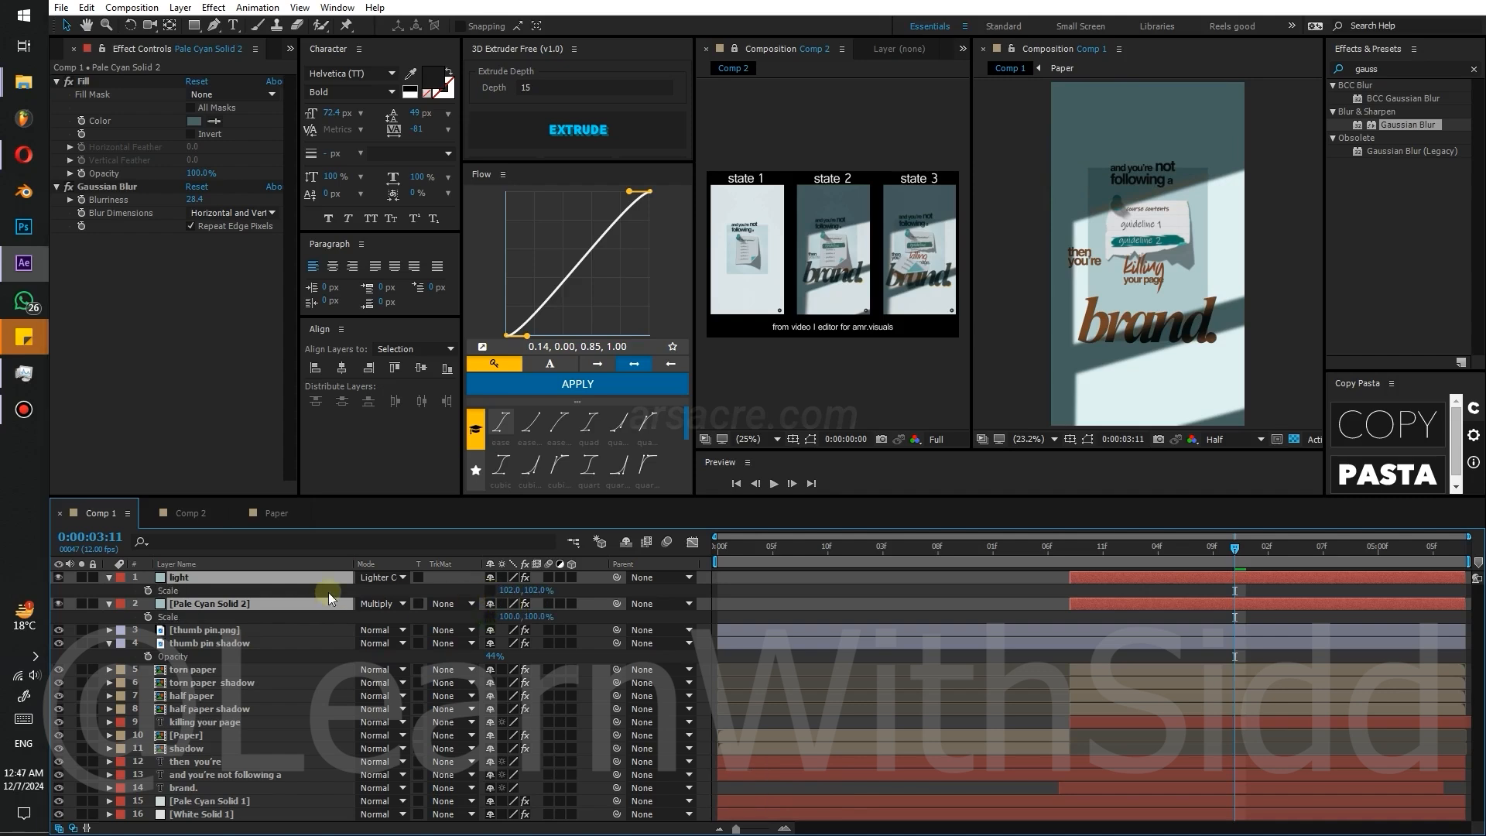
left_click_drag(617, 577, 299, 624)
left_click(456, 609)
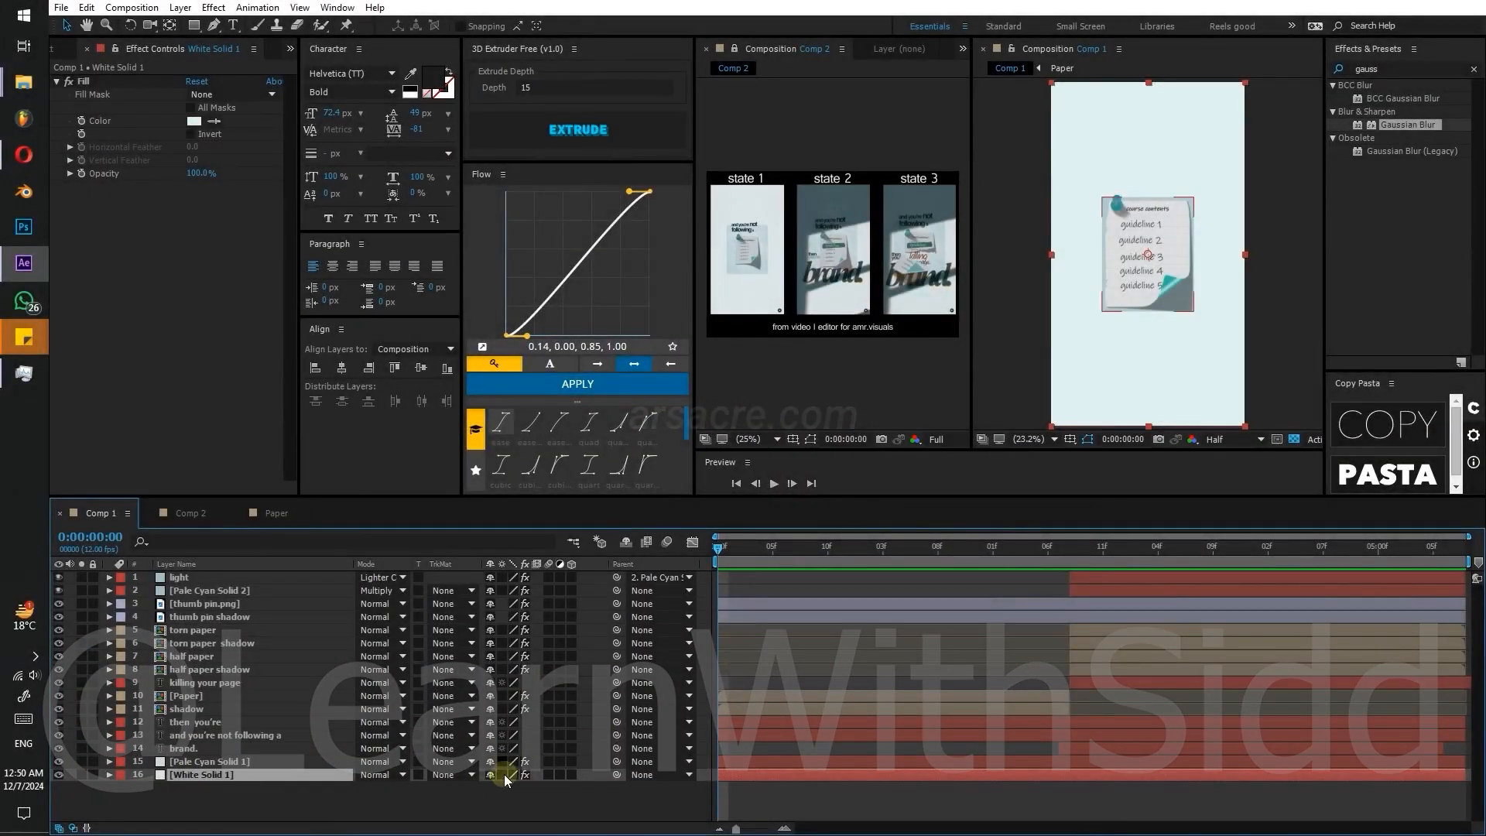
- Add a One-Node Camera to Comp 1 and move its layer to the top of the layer stack
right_click(486, 810)
mouse_move(526, 667)
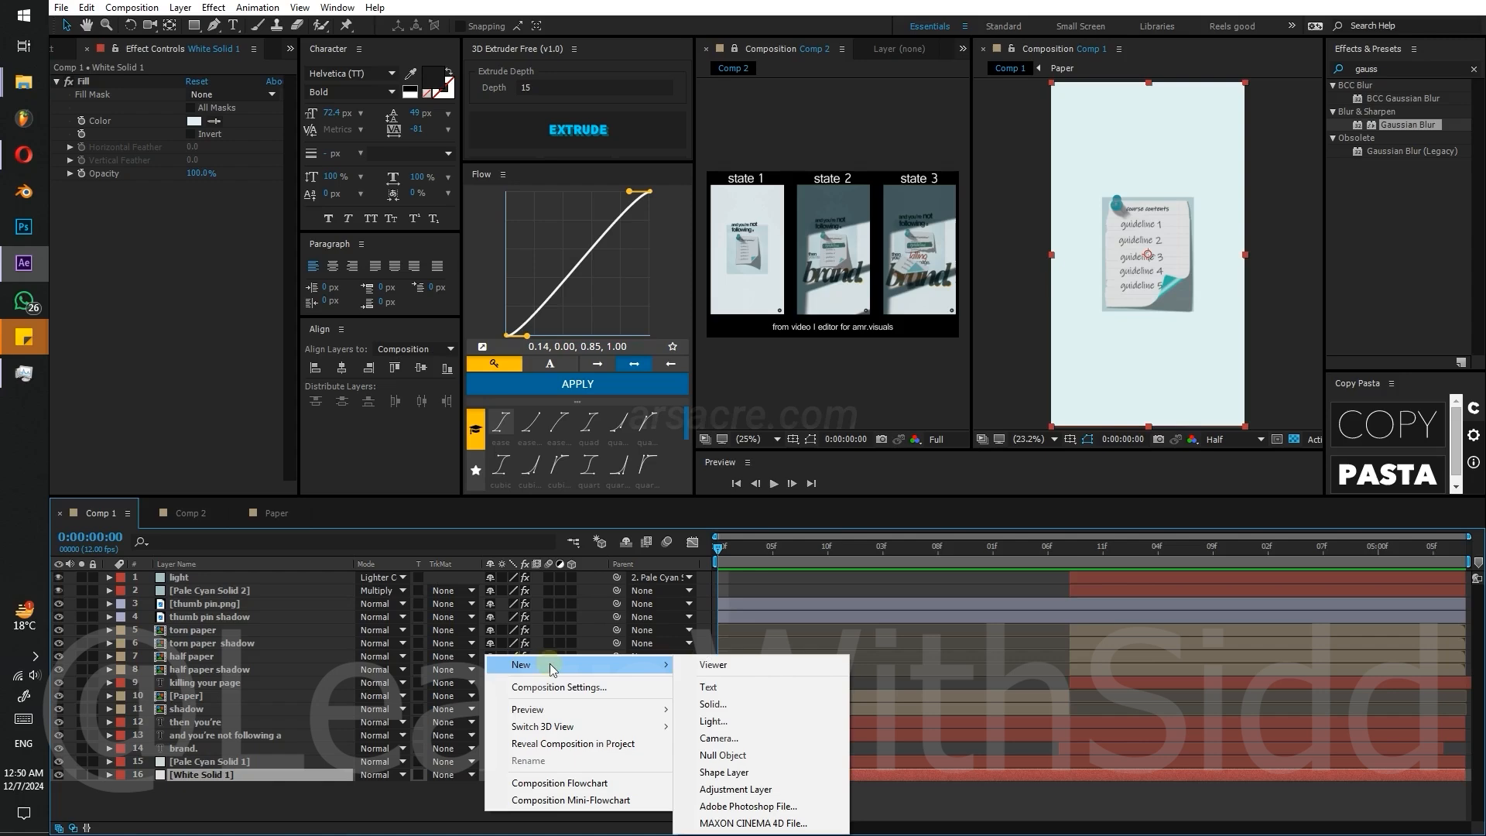
left_click(723, 741)
left_click(681, 396)
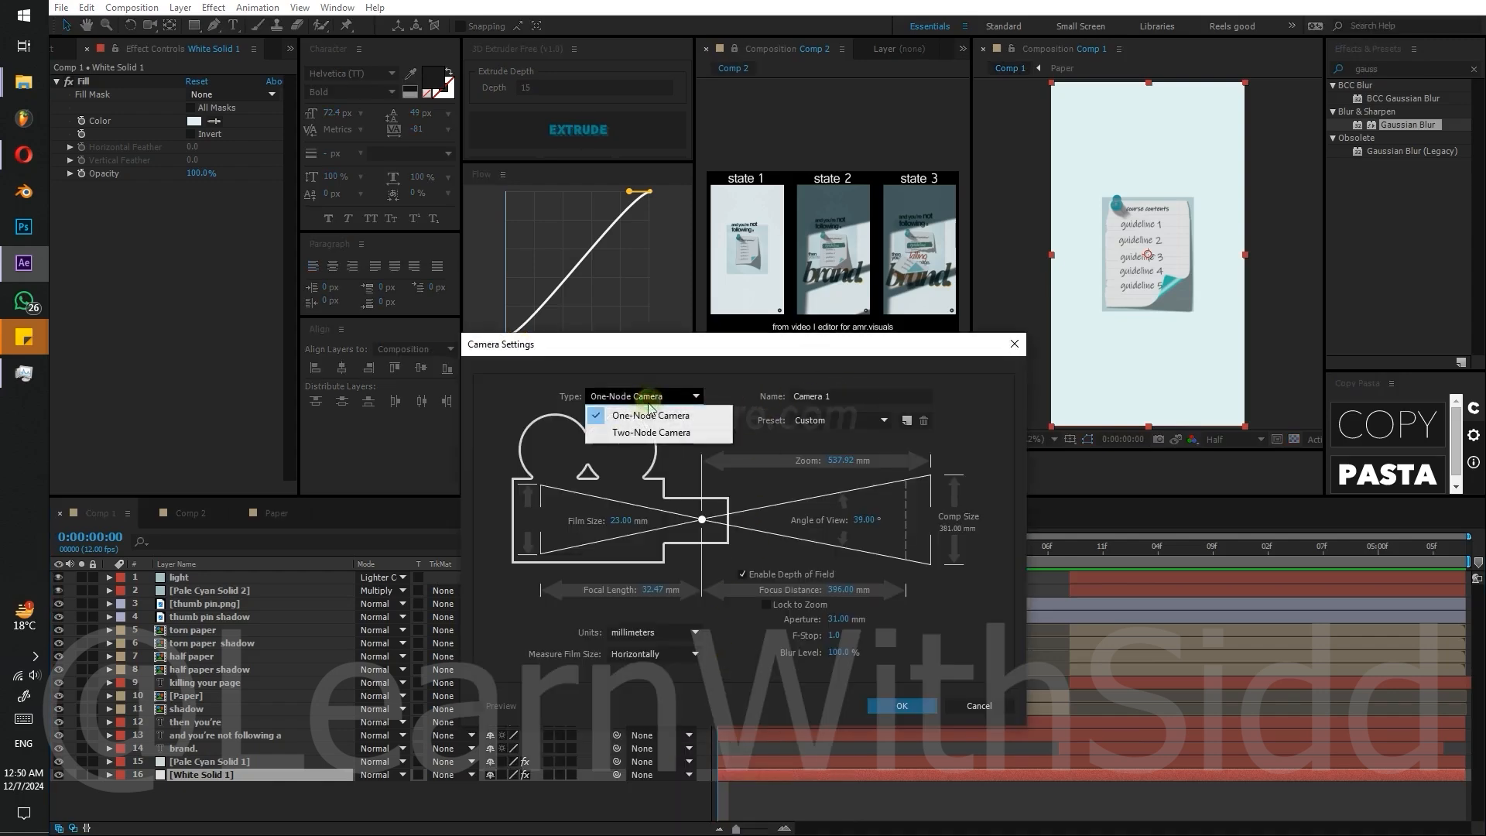
left_click(642, 412)
left_click(897, 705)
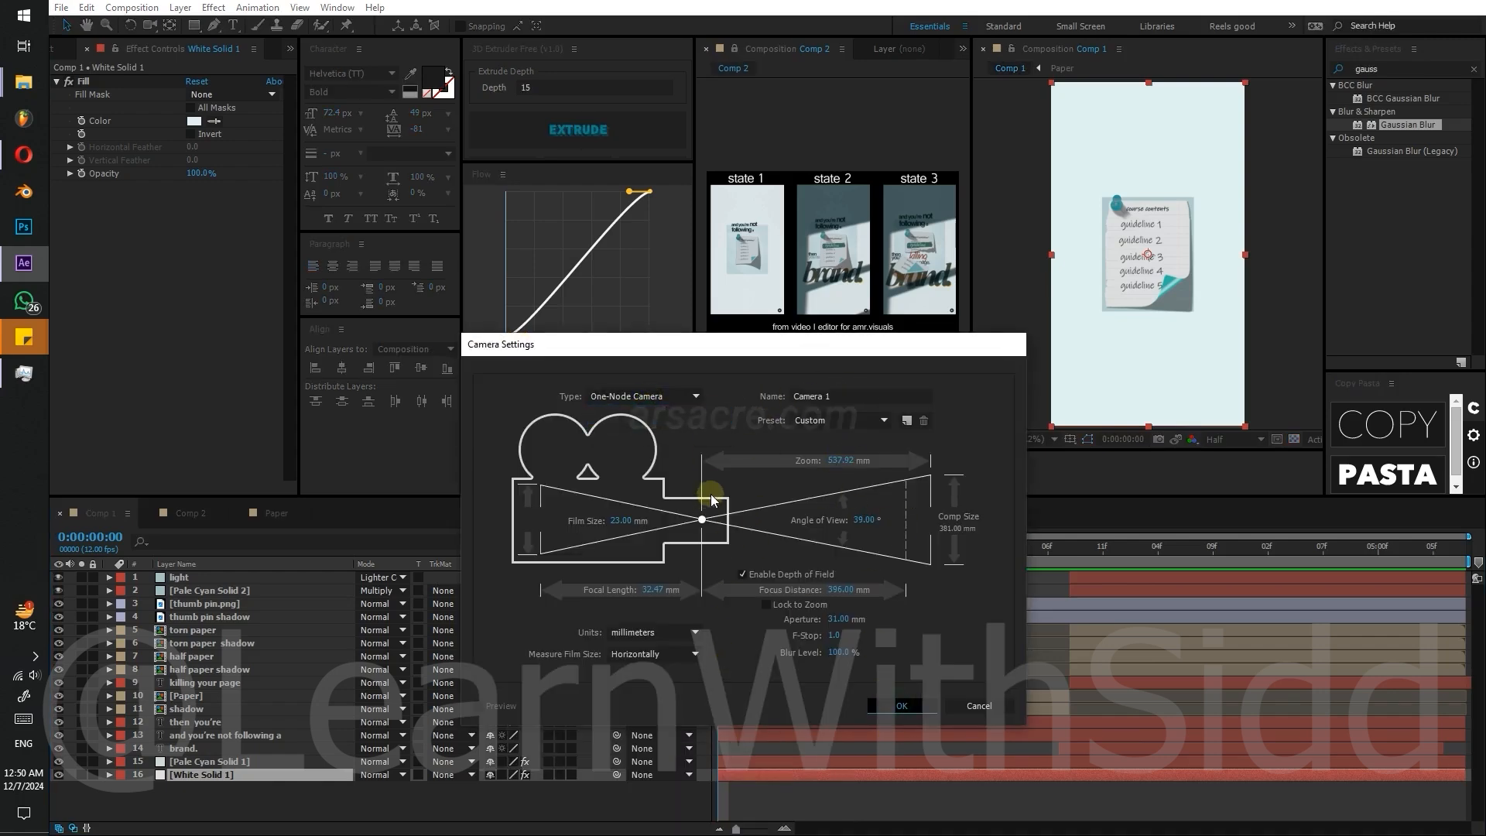
left_click(846, 586)
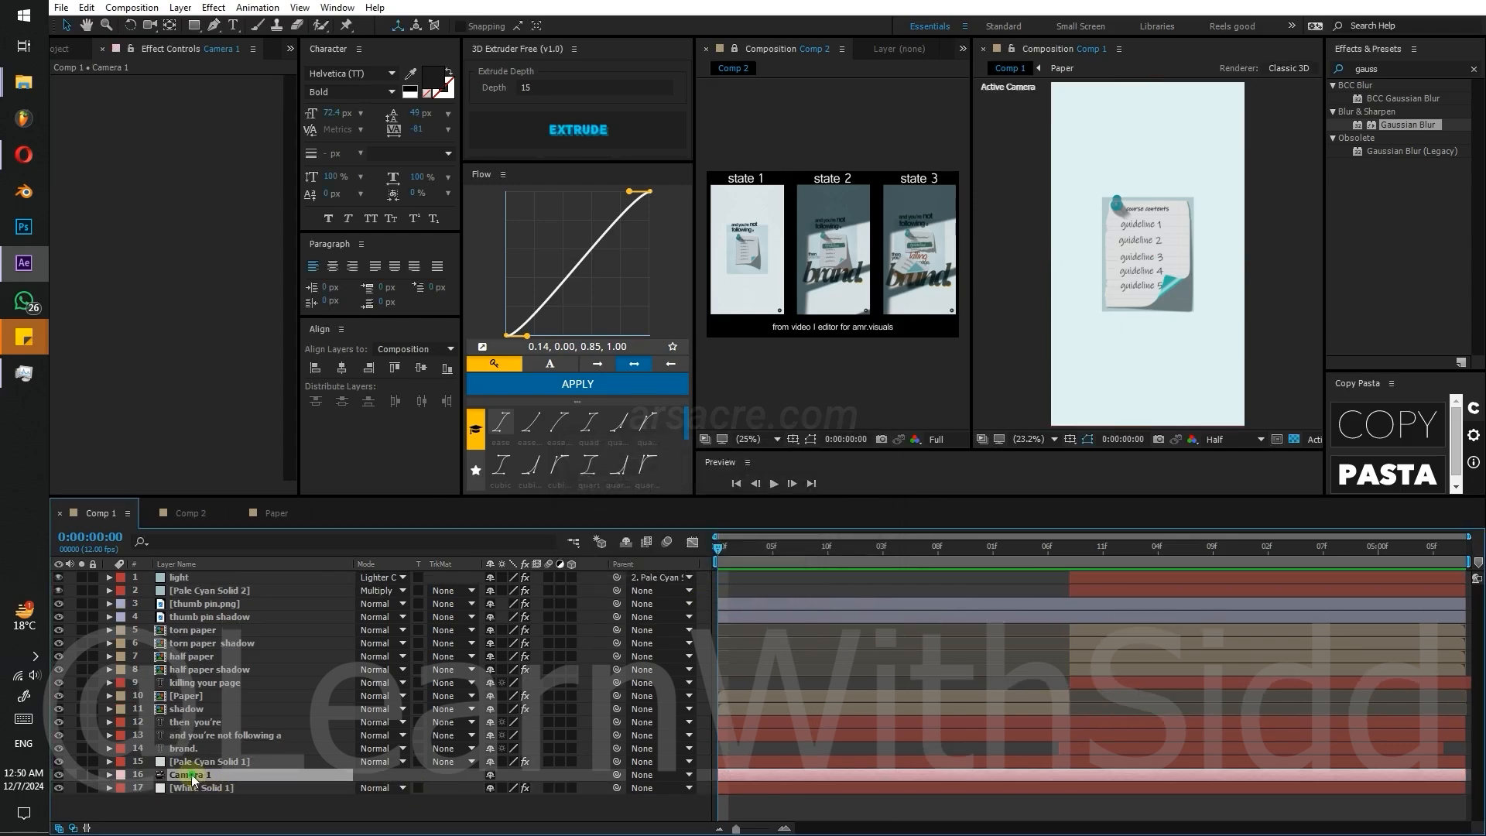
left_click_drag(203, 777, 209, 574)
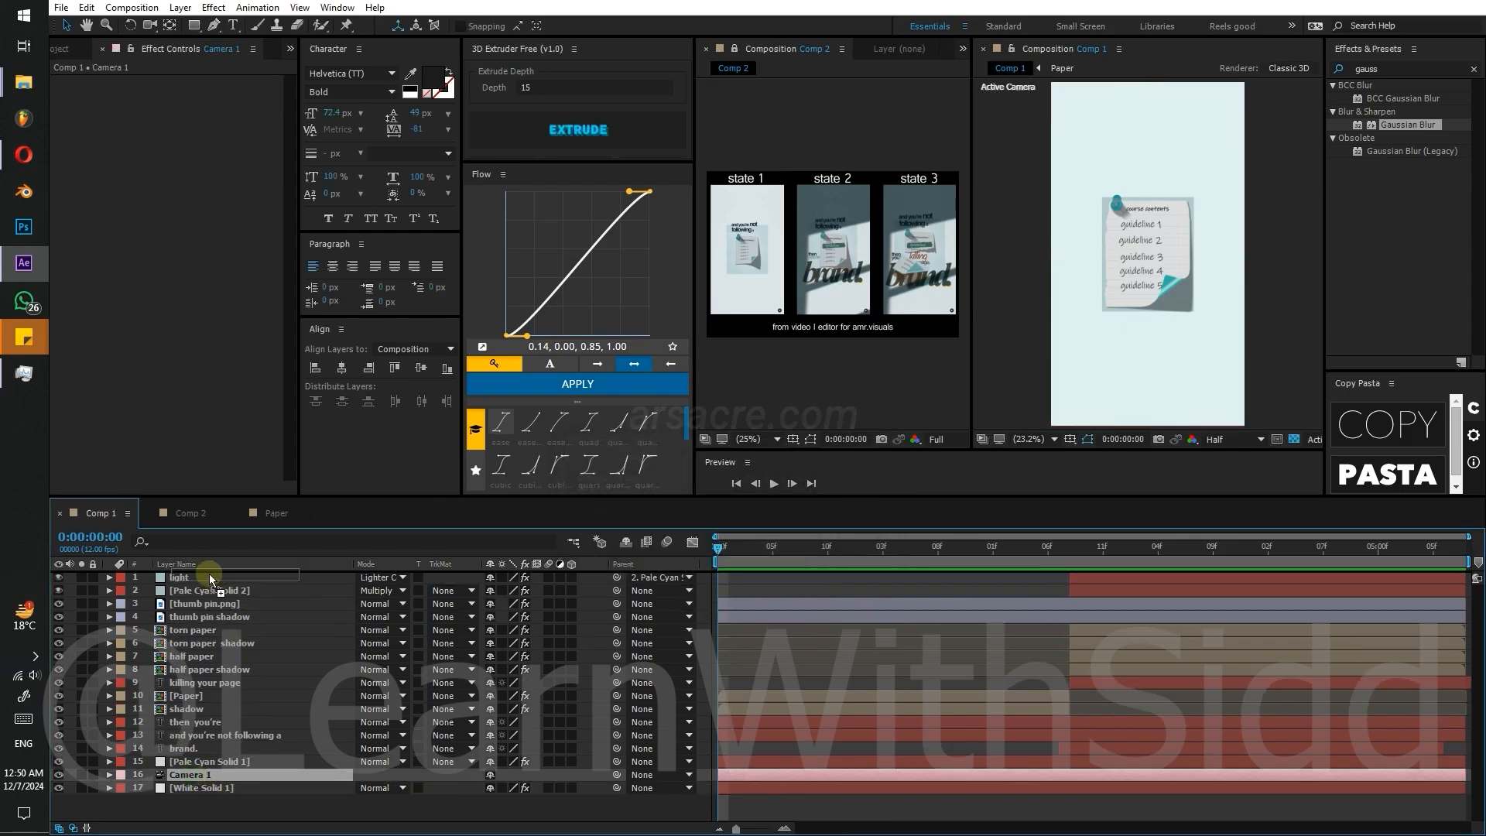
- Add a null object to Comp 1, make it a 3D layer, and parent Camera 1 to it
right_click(705, 606)
mouse_move(827, 619)
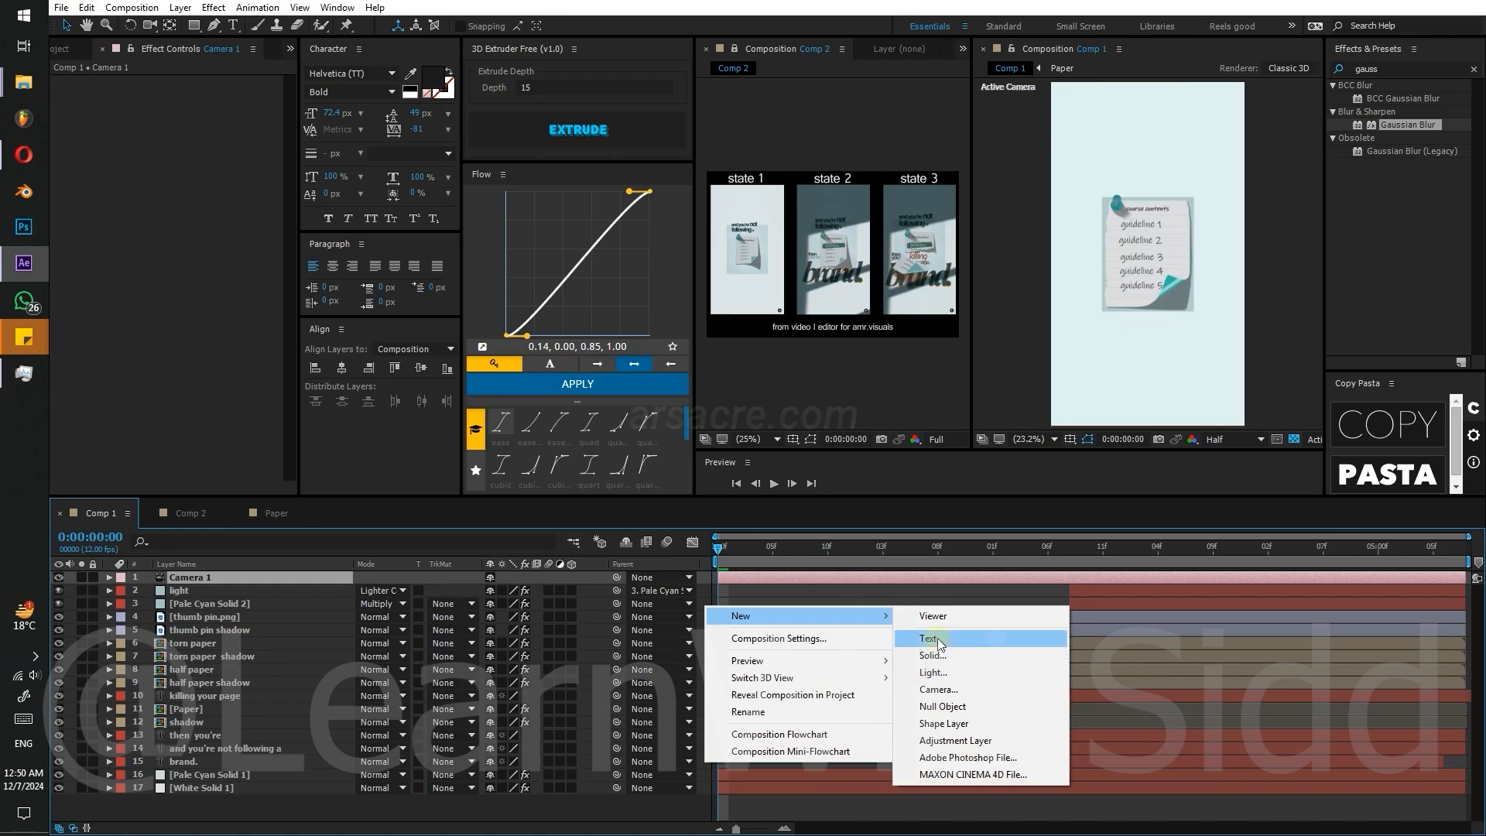
left_click(942, 706)
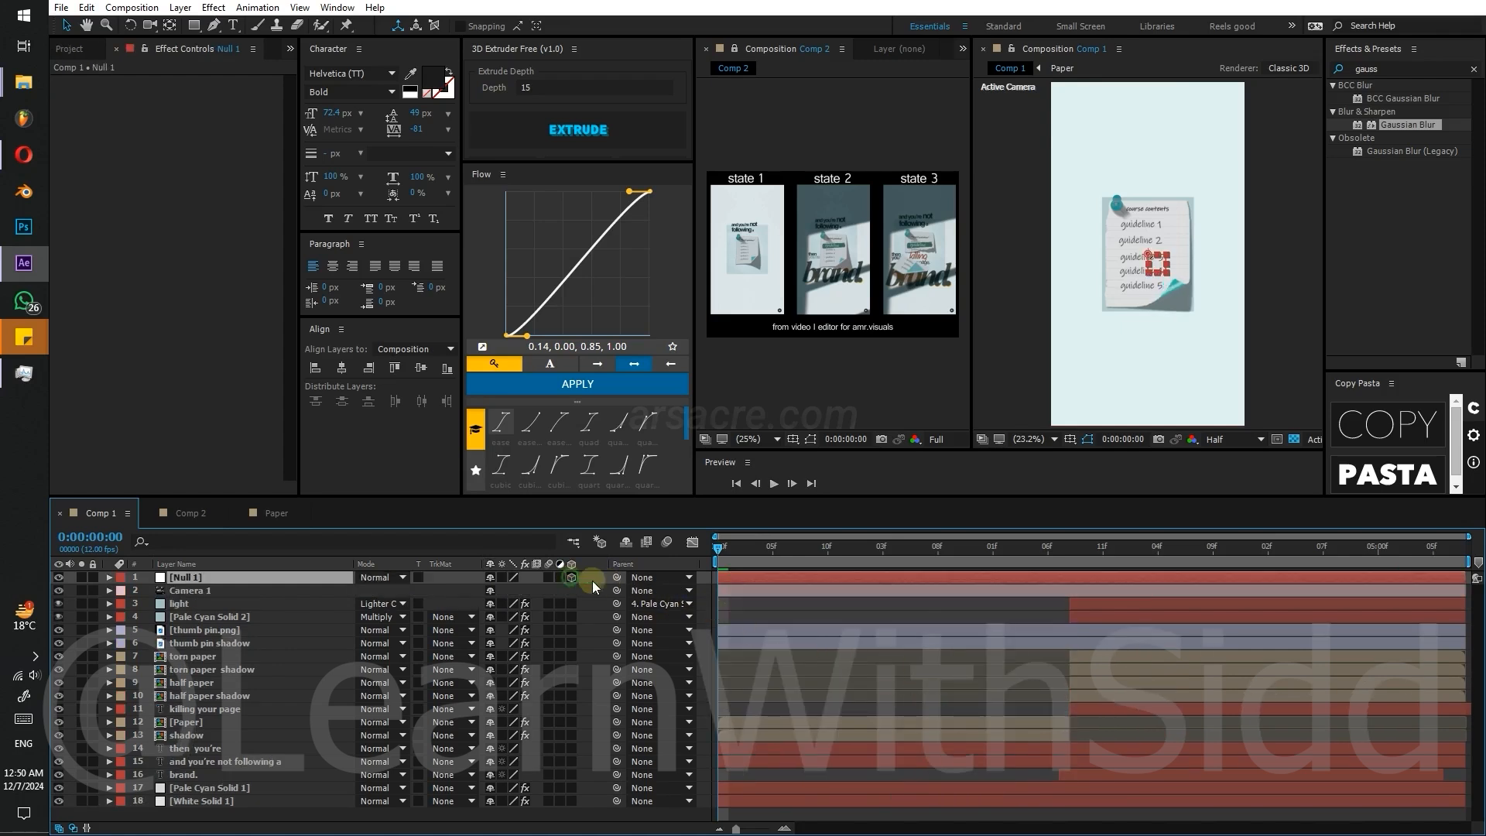
left_click_drag(591, 583, 585, 577)
- Enable 3D for every layer from the thumb pin down to the "brand." text
left_click(193, 631)
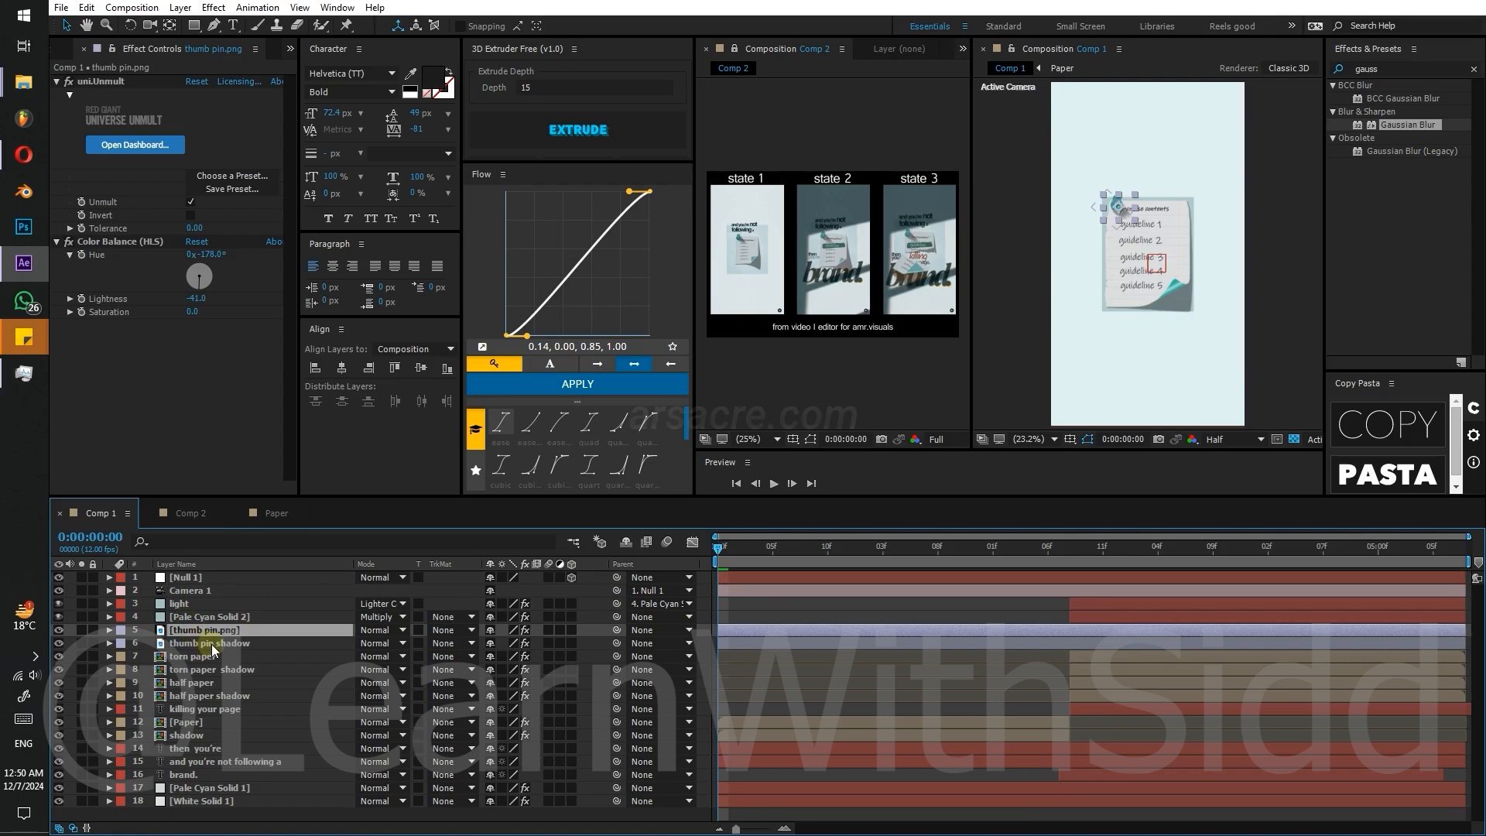
left_click(190, 761)
left_click(185, 774)
left_click(184, 722, "shift")
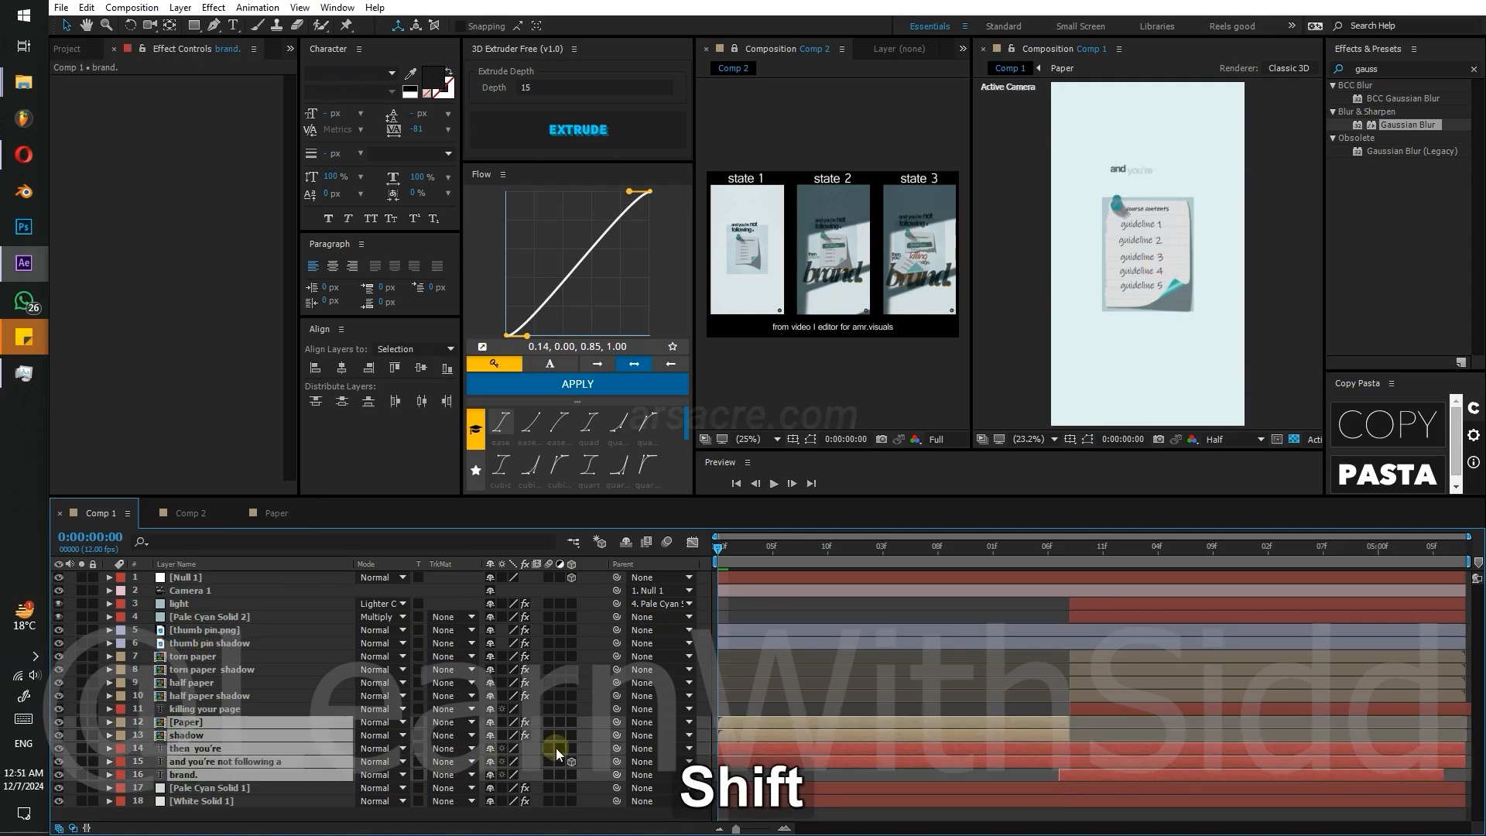
left_click(559, 748)
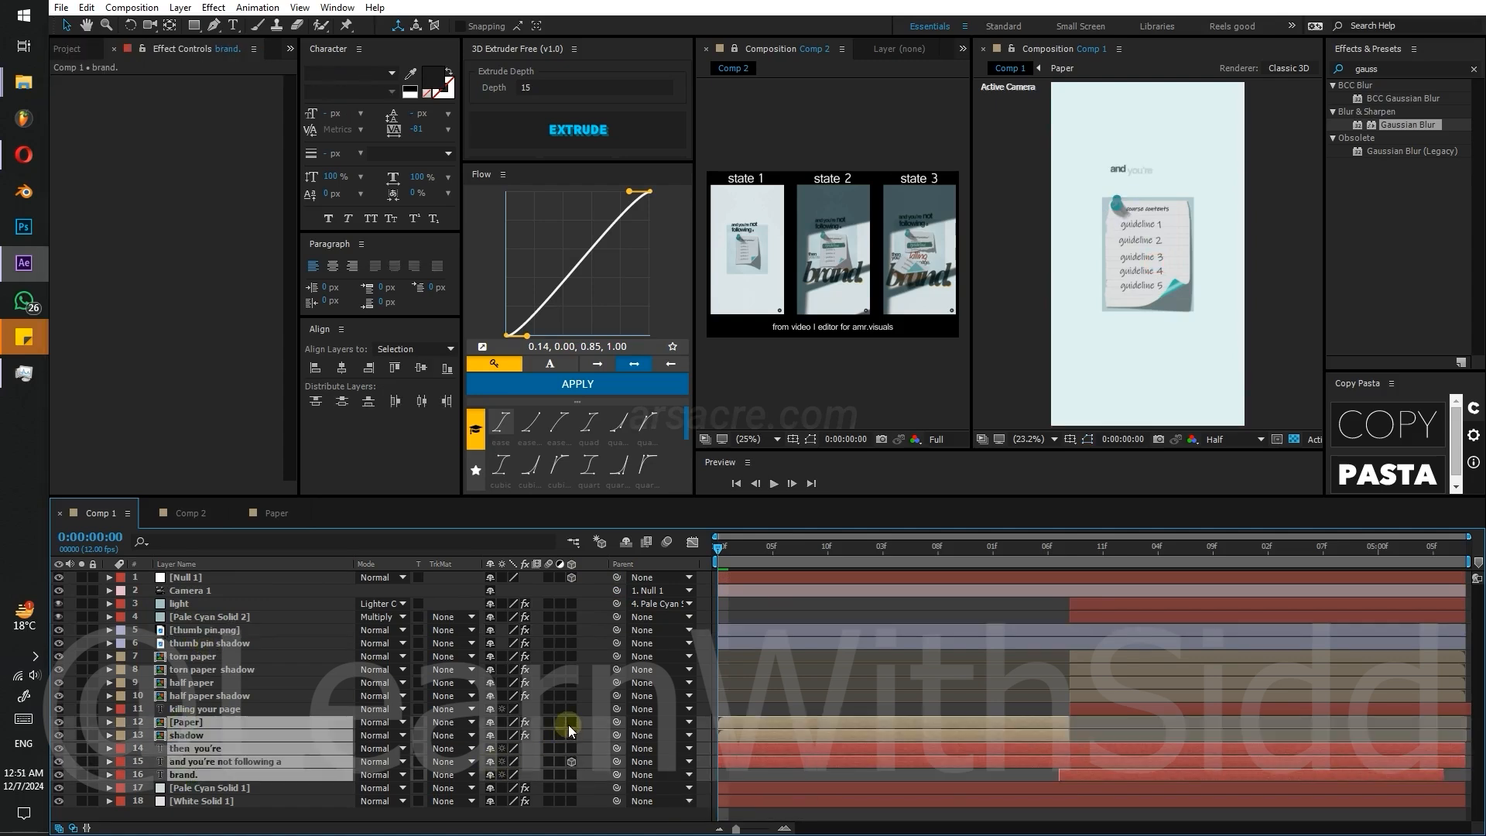
left_click(206, 630, "shift")
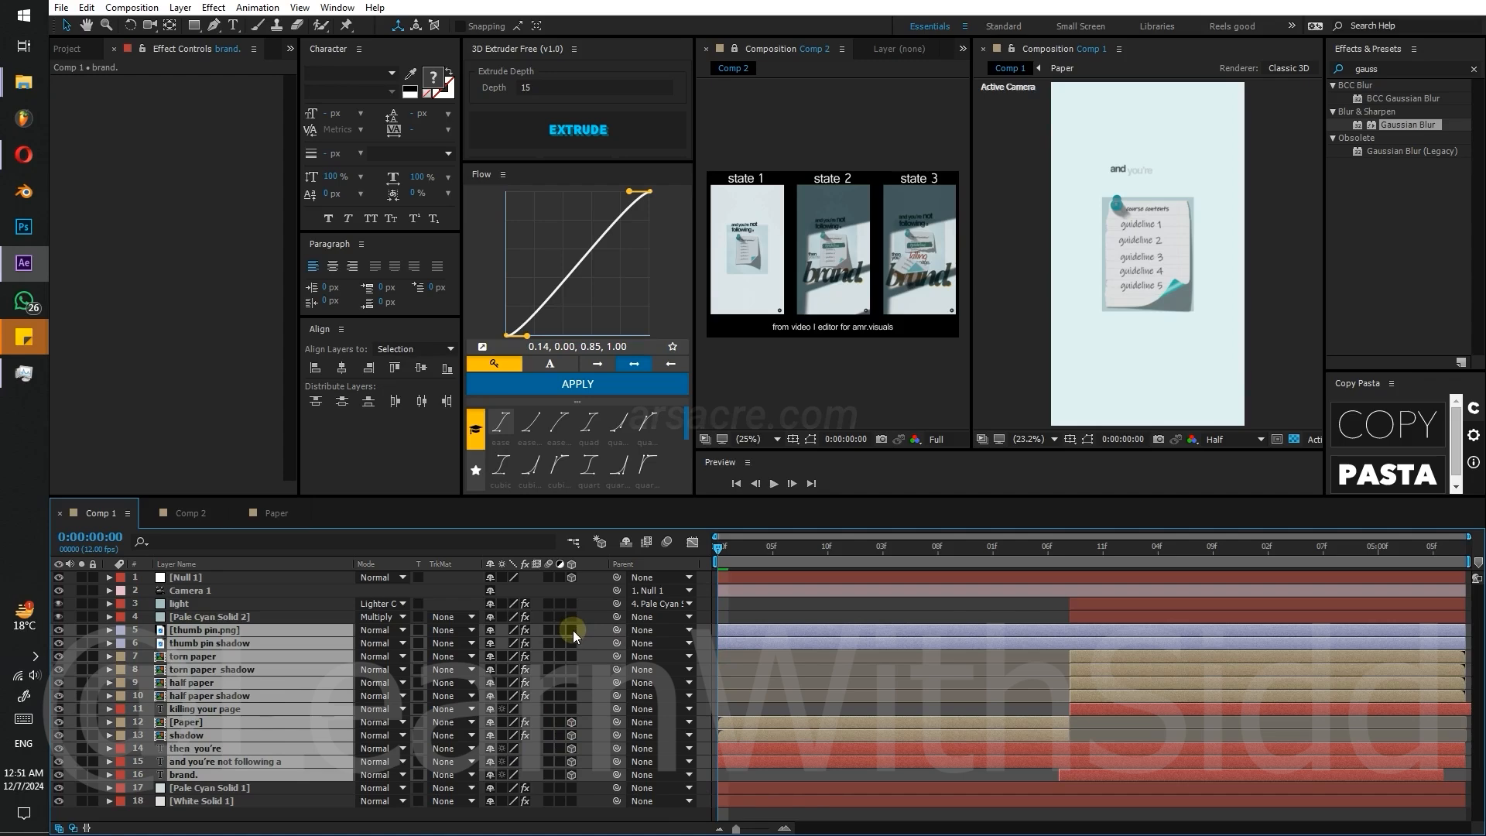
left_click(573, 630)
left_click(734, 612)
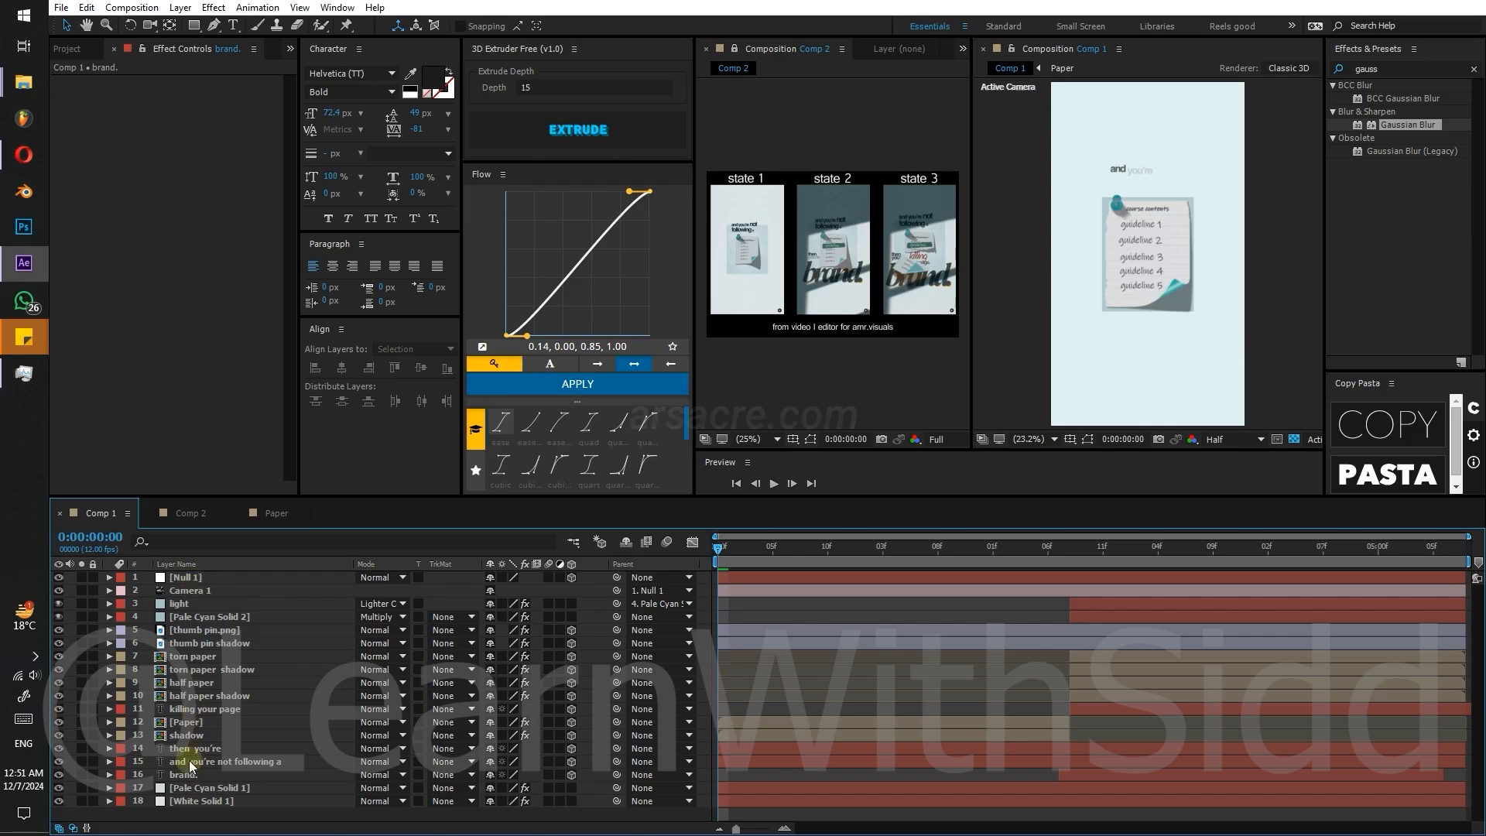
- Inspect the scene in Custom View 1 at 0:00:01:01 and make Pale Cyan Solid 1 a 3D layer
left_click(188, 787)
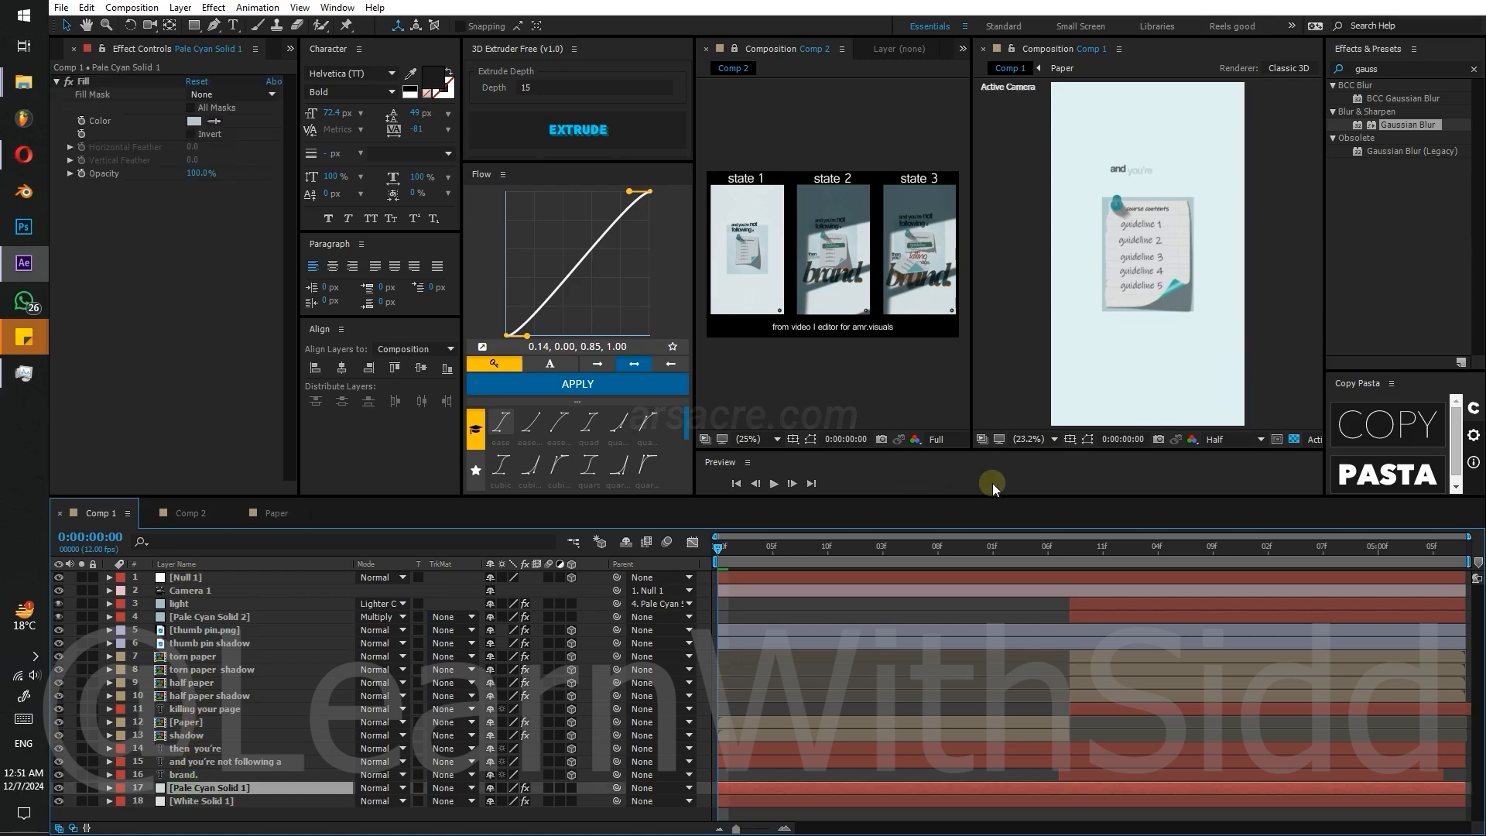
key("ctrl+shift+h")
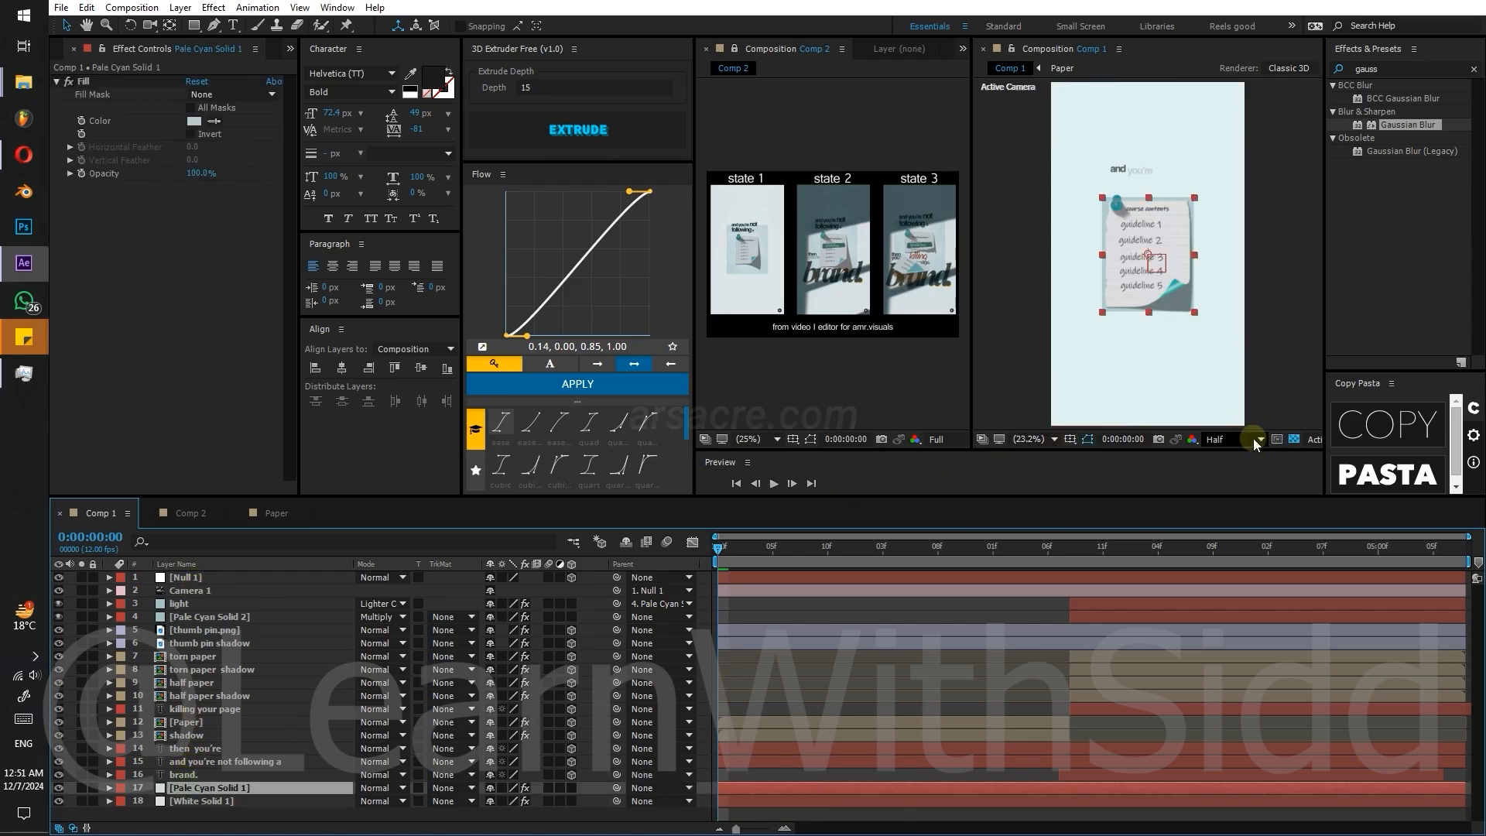
left_click(1312, 439)
left_click(1344, 605)
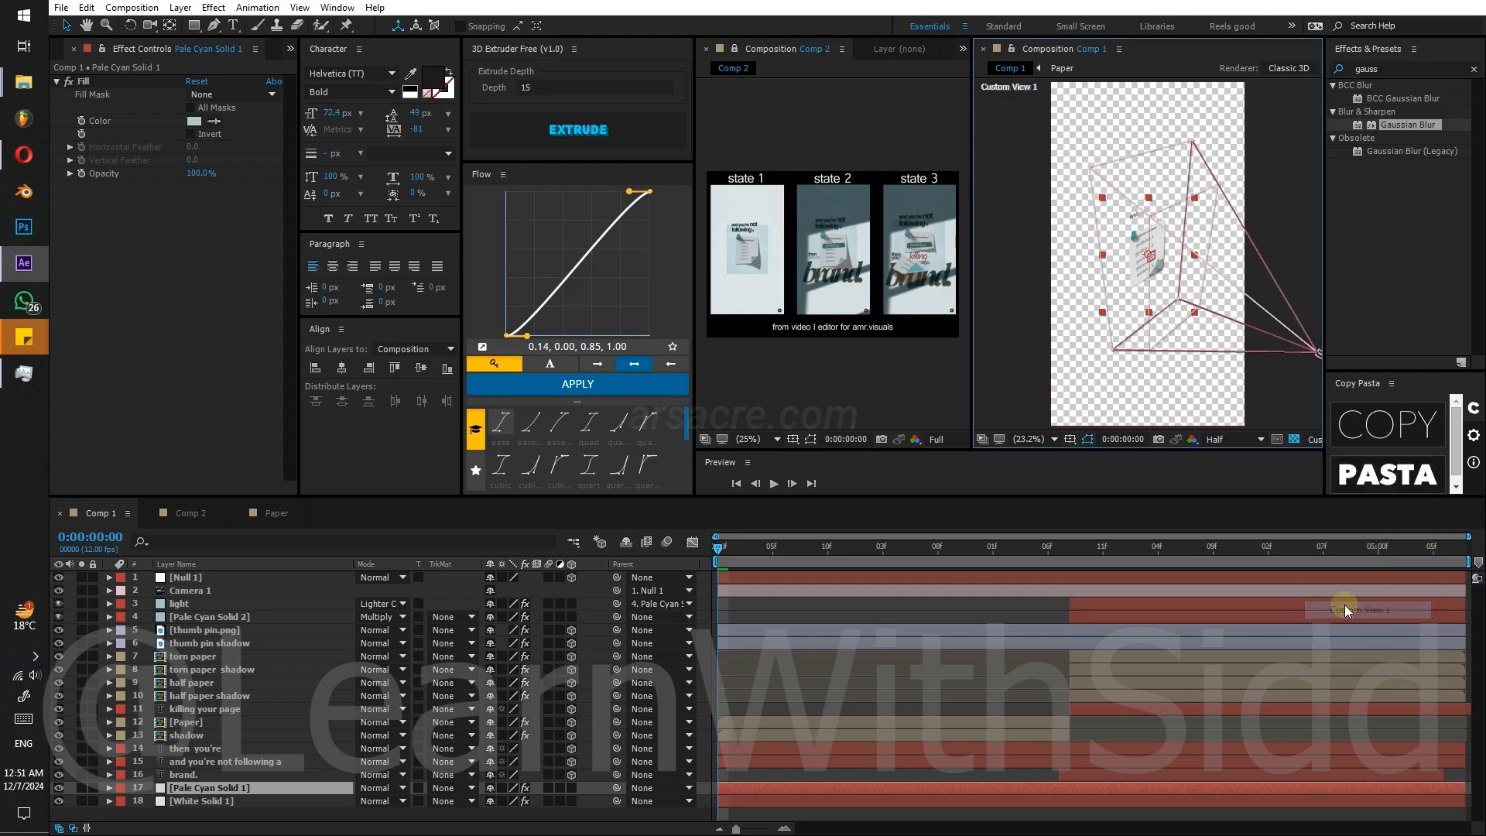
key("z")
left_click(1178, 314)
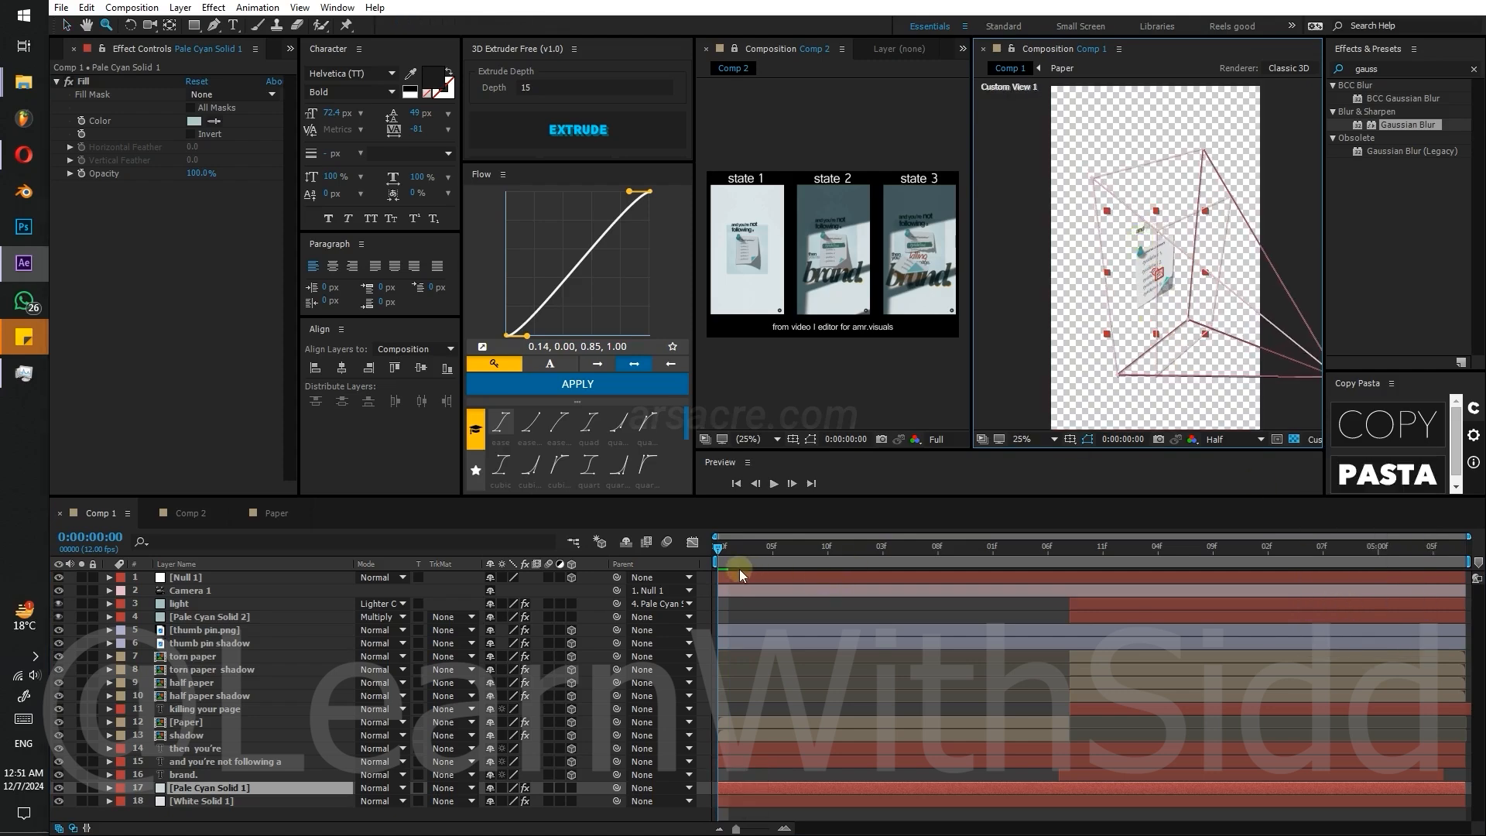
left_click(732, 551)
left_click_drag(793, 554, 862, 559)
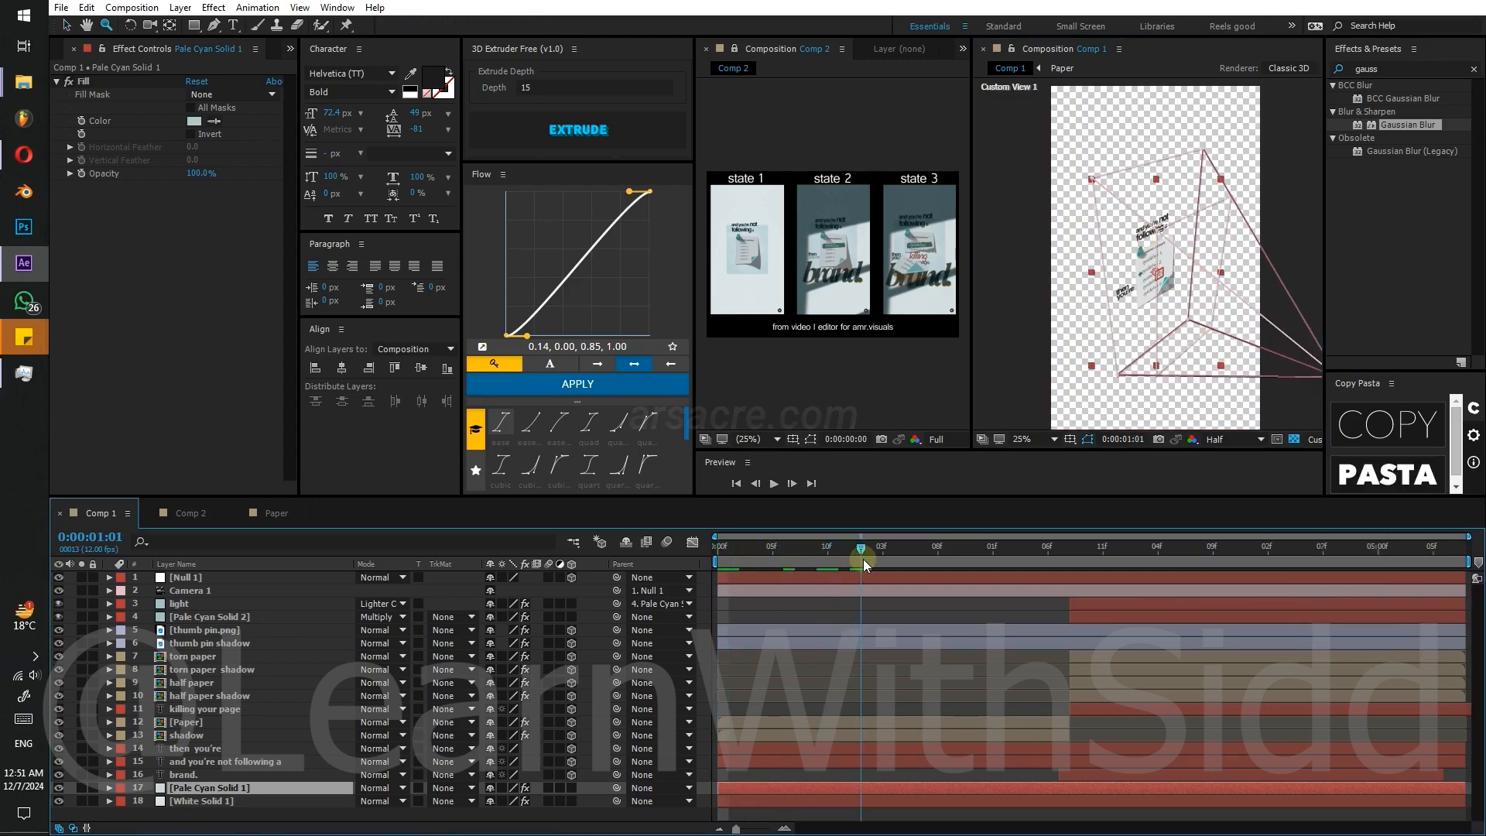
left_click(572, 787)
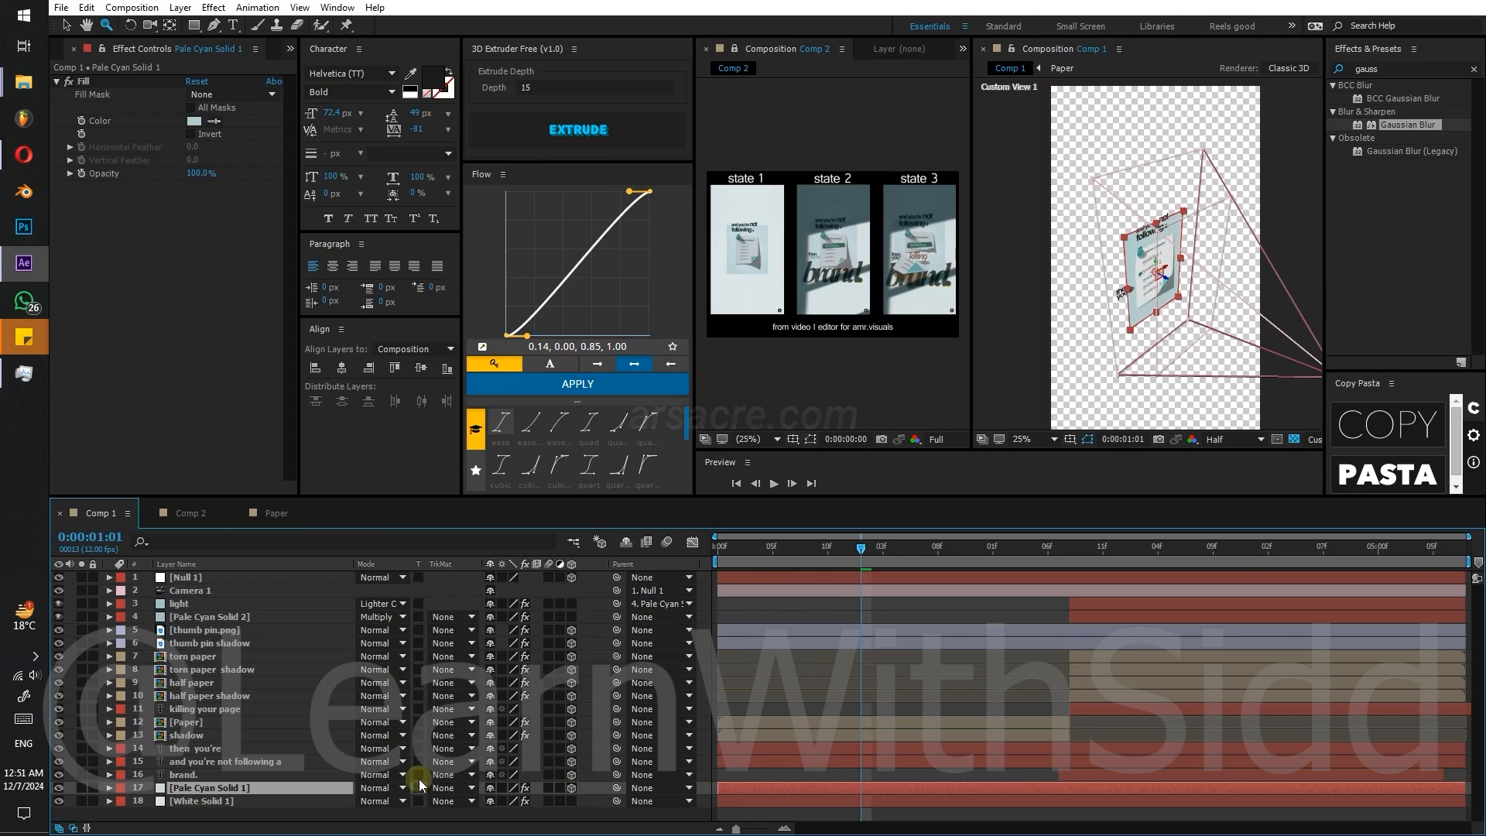
- Push Pale Cyan Solid 1 slightly back along its Z axis and bring the "then you're" text slightly forward
key("v")
left_click_drag(1163, 275, 1151, 276)
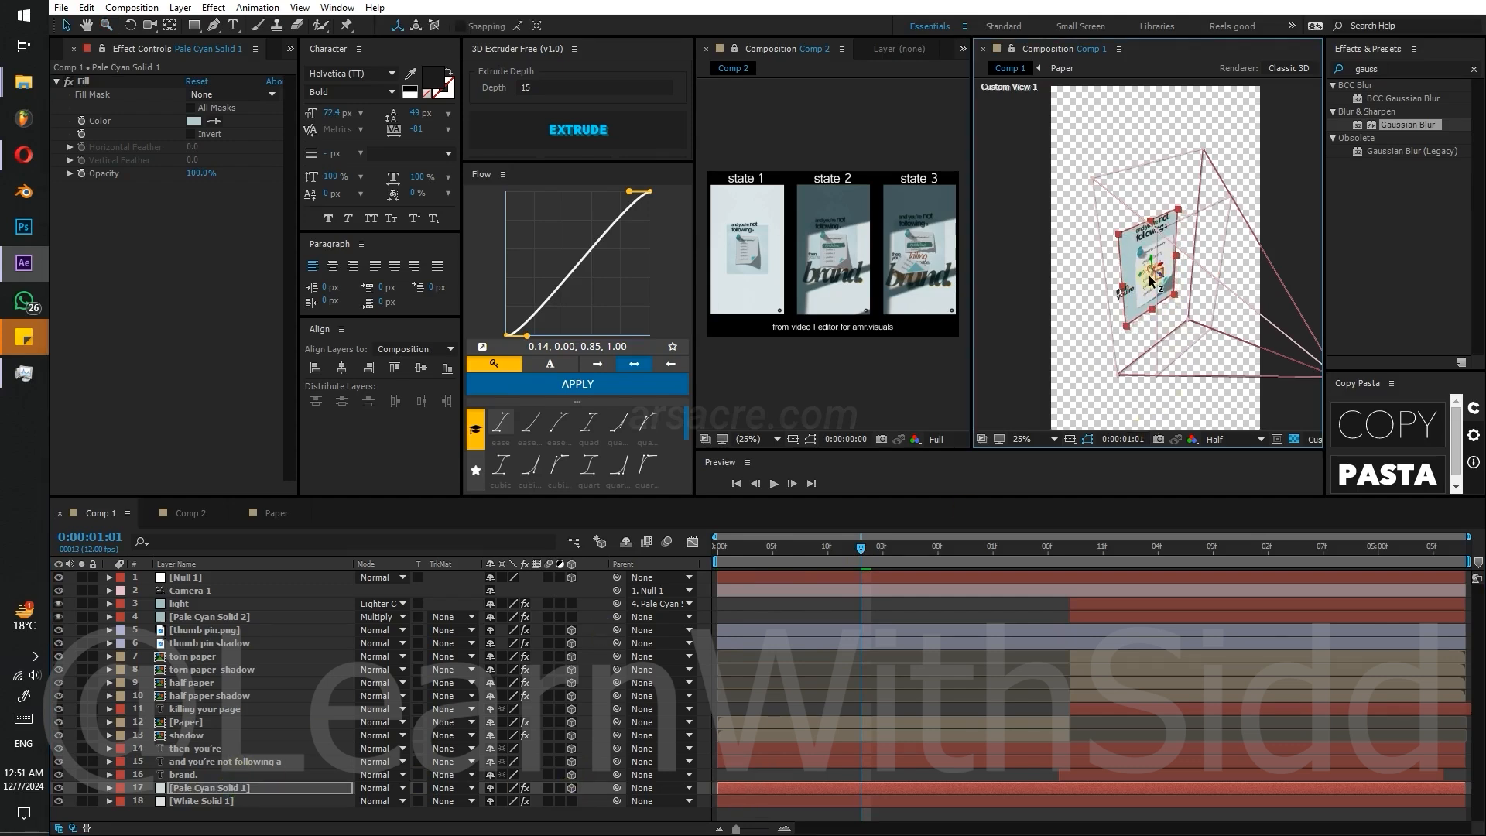
key("v")
left_click(1125, 307)
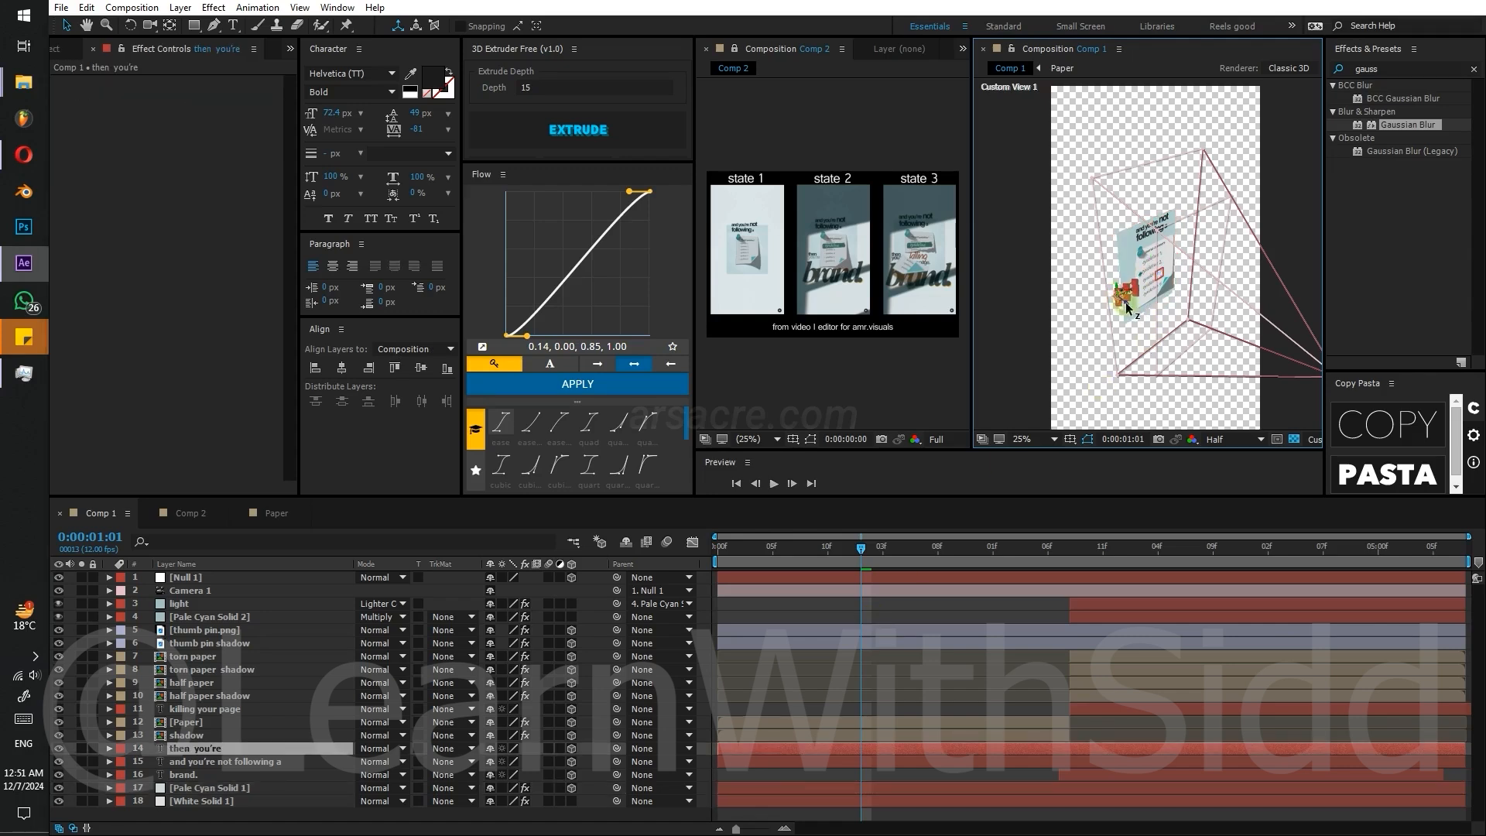
left_click_drag(1126, 304, 1129, 306)
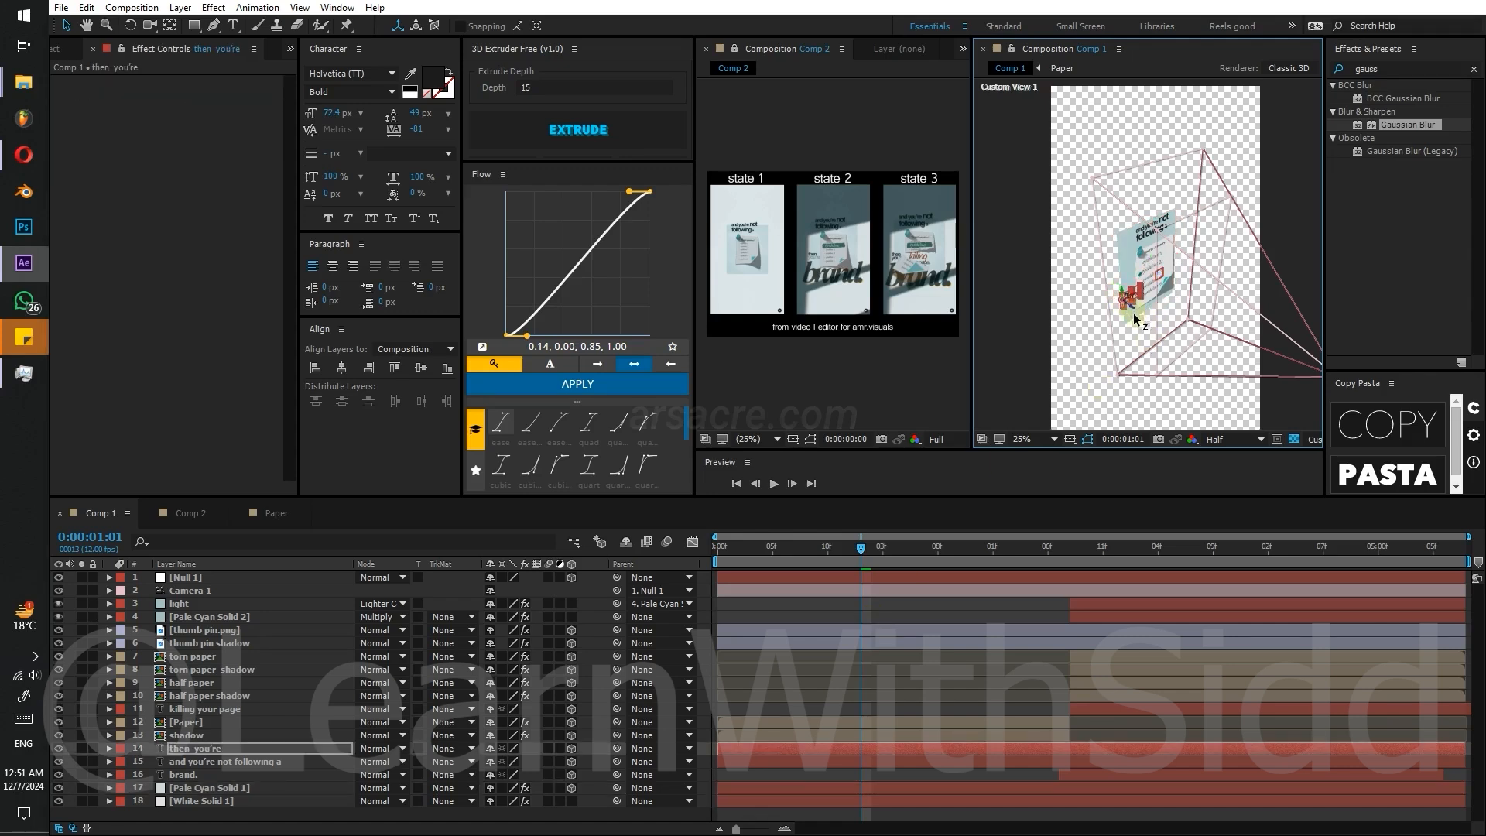
- Lower the Z position of the torn paper's end keyframe so it falls toward the camera, and return to the Active Camera view
left_click_drag(872, 563, 1113, 556)
left_click(1084, 659)
key("p")
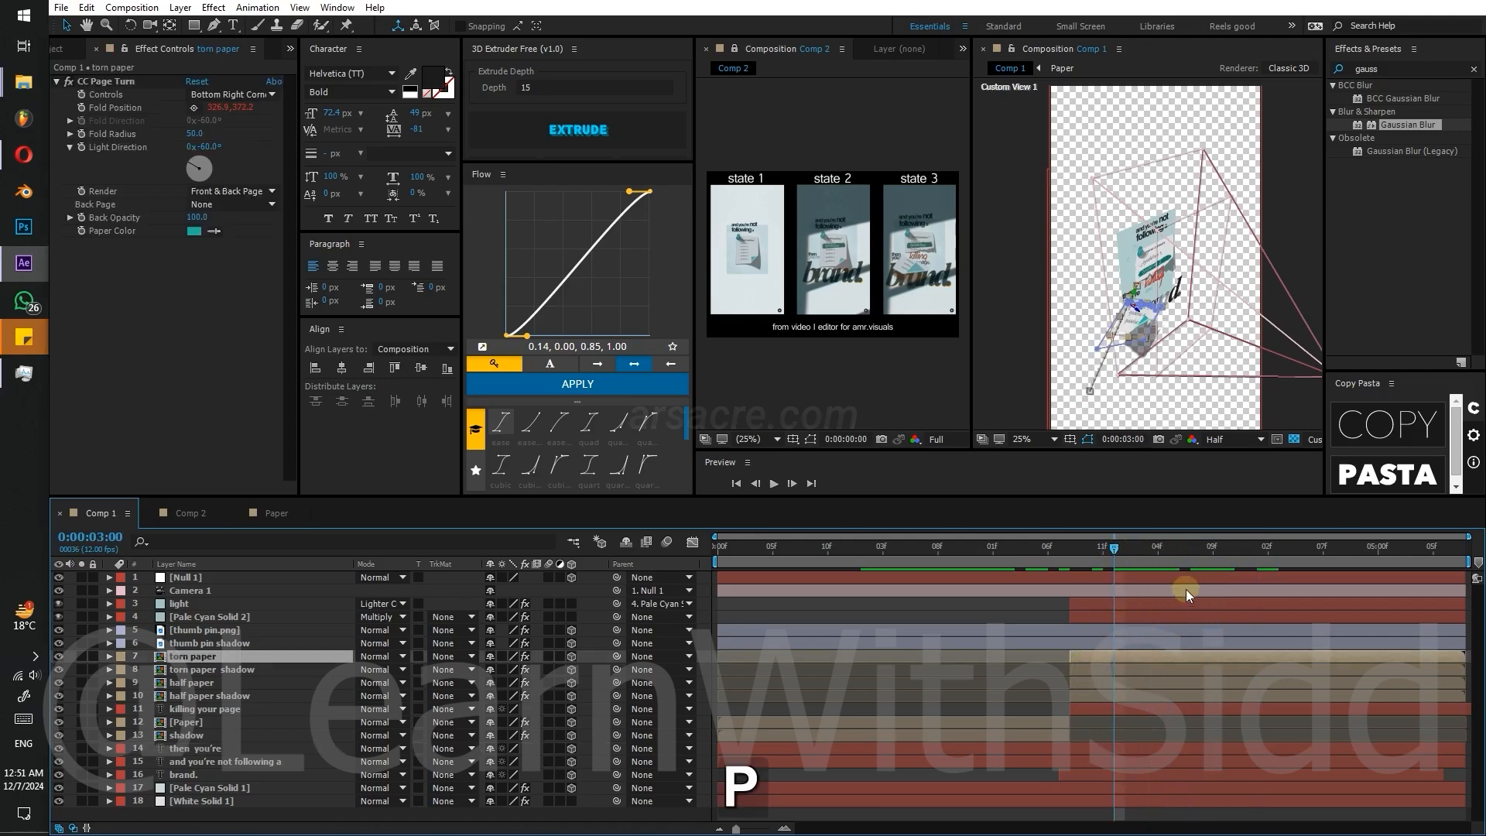
left_click_drag(1266, 556, 1297, 560)
left_click_drag(550, 669, 418, 684)
left_click_drag(1167, 542, 943, 555)
left_click(1313, 439)
left_click(1323, 460)
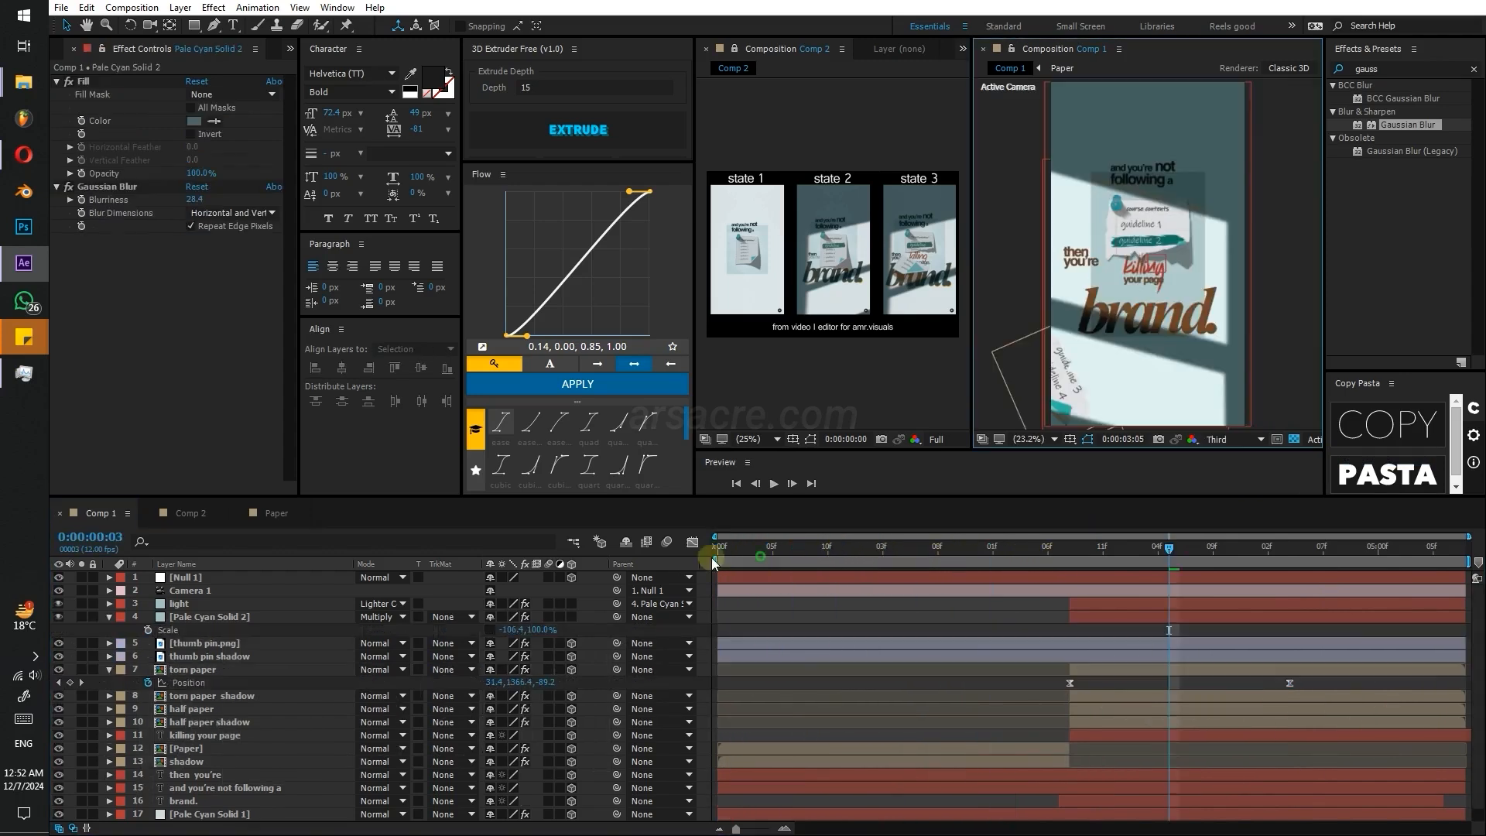
- Keyframe Null 1's Position, shift that keyframe later, and set Z to -800 at 0:00:00:00
left_click(713, 563)
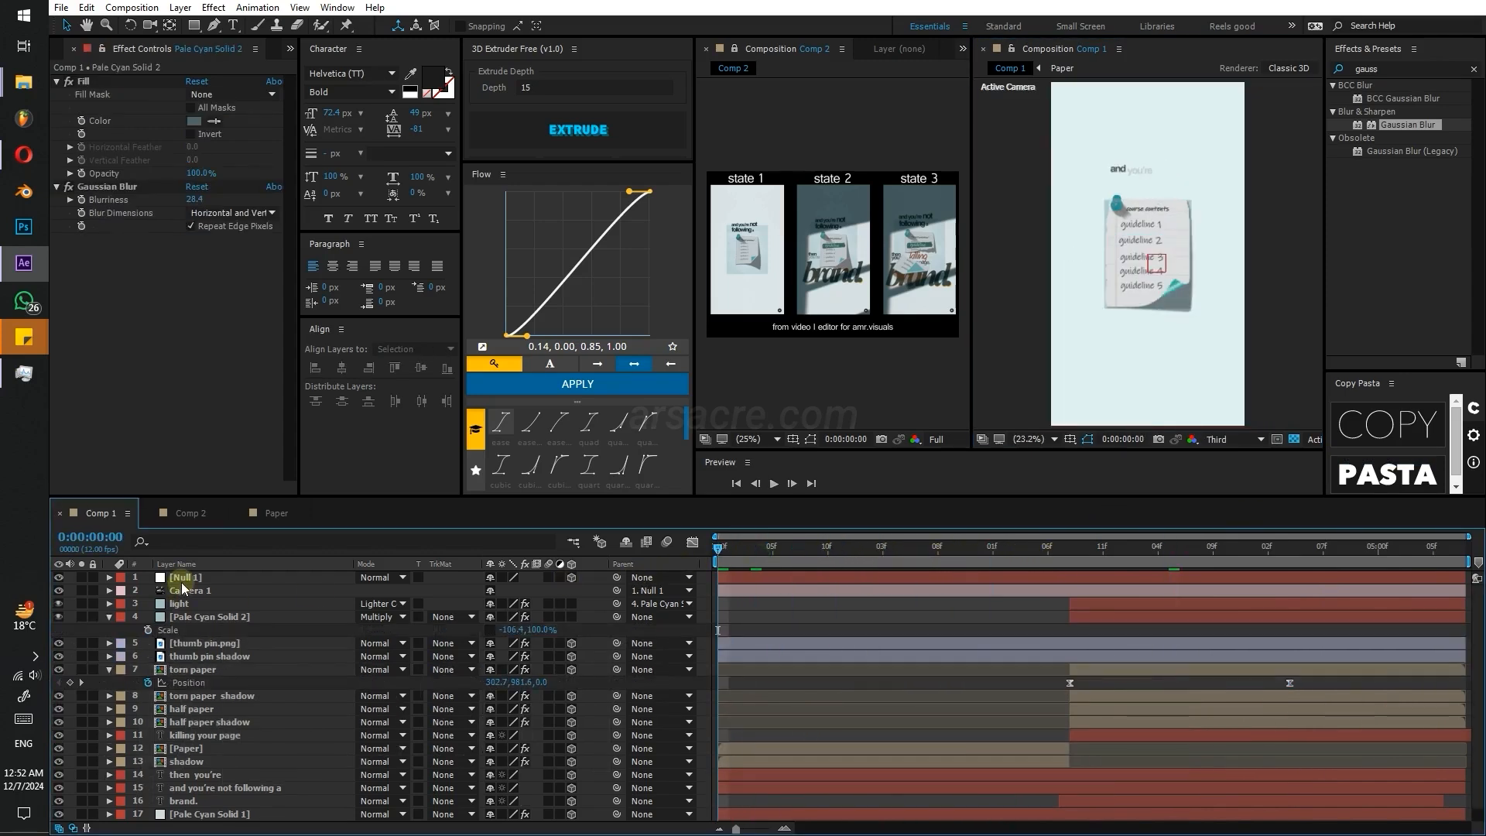
left_click(161, 577)
key("p")
left_click(148, 589)
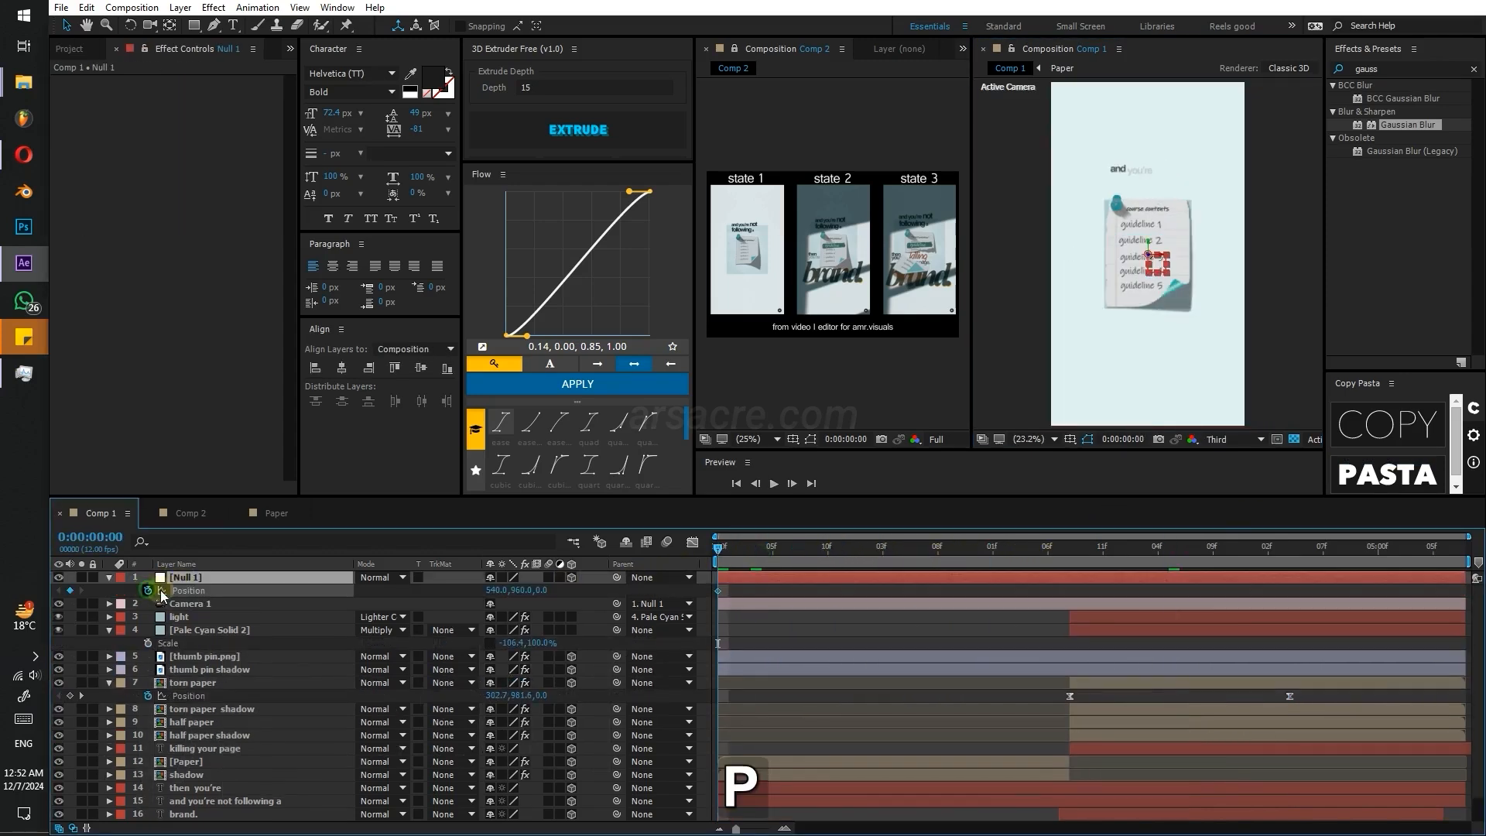
left_click_drag(753, 593, 783, 595)
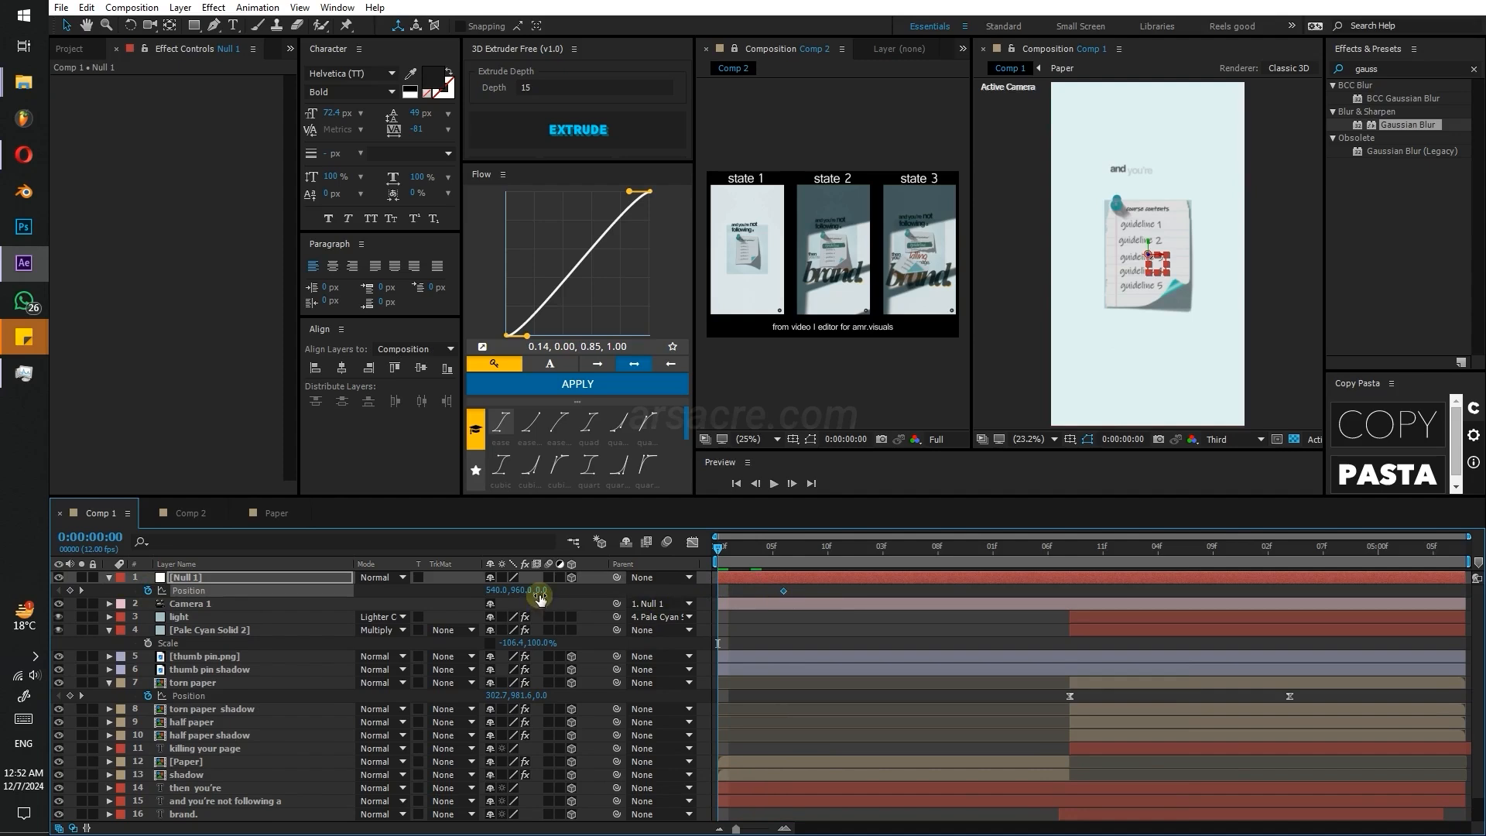
left_click_drag(540, 590, 4, 598)
left_click_drag(477, 592, 474, 591)
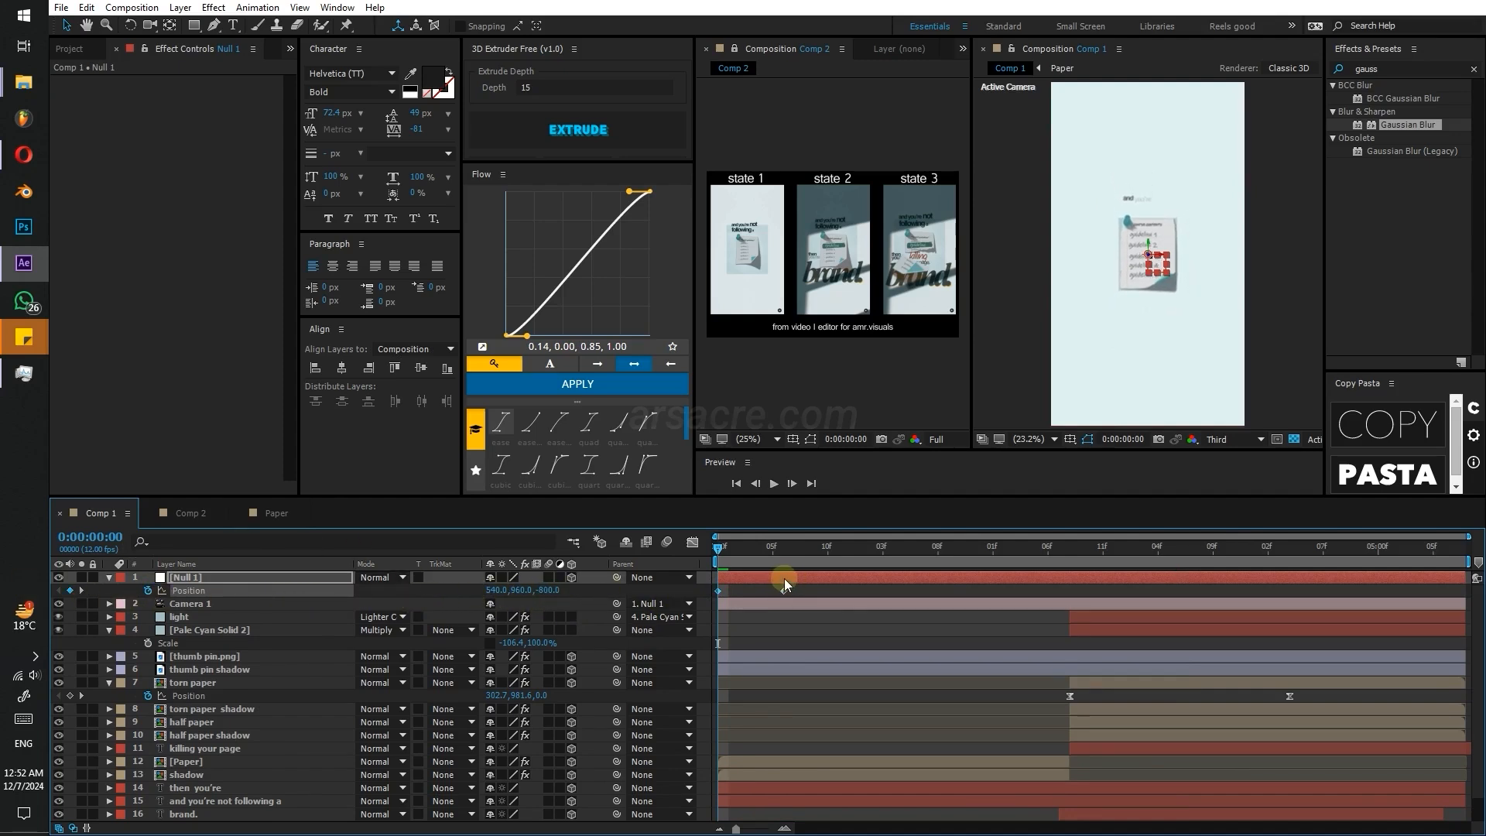
- Lower Null 1's Z position at 0:00:00:02 and key its Z at -50 at 0:00:01:01
left_click_drag(723, 556, 740, 554)
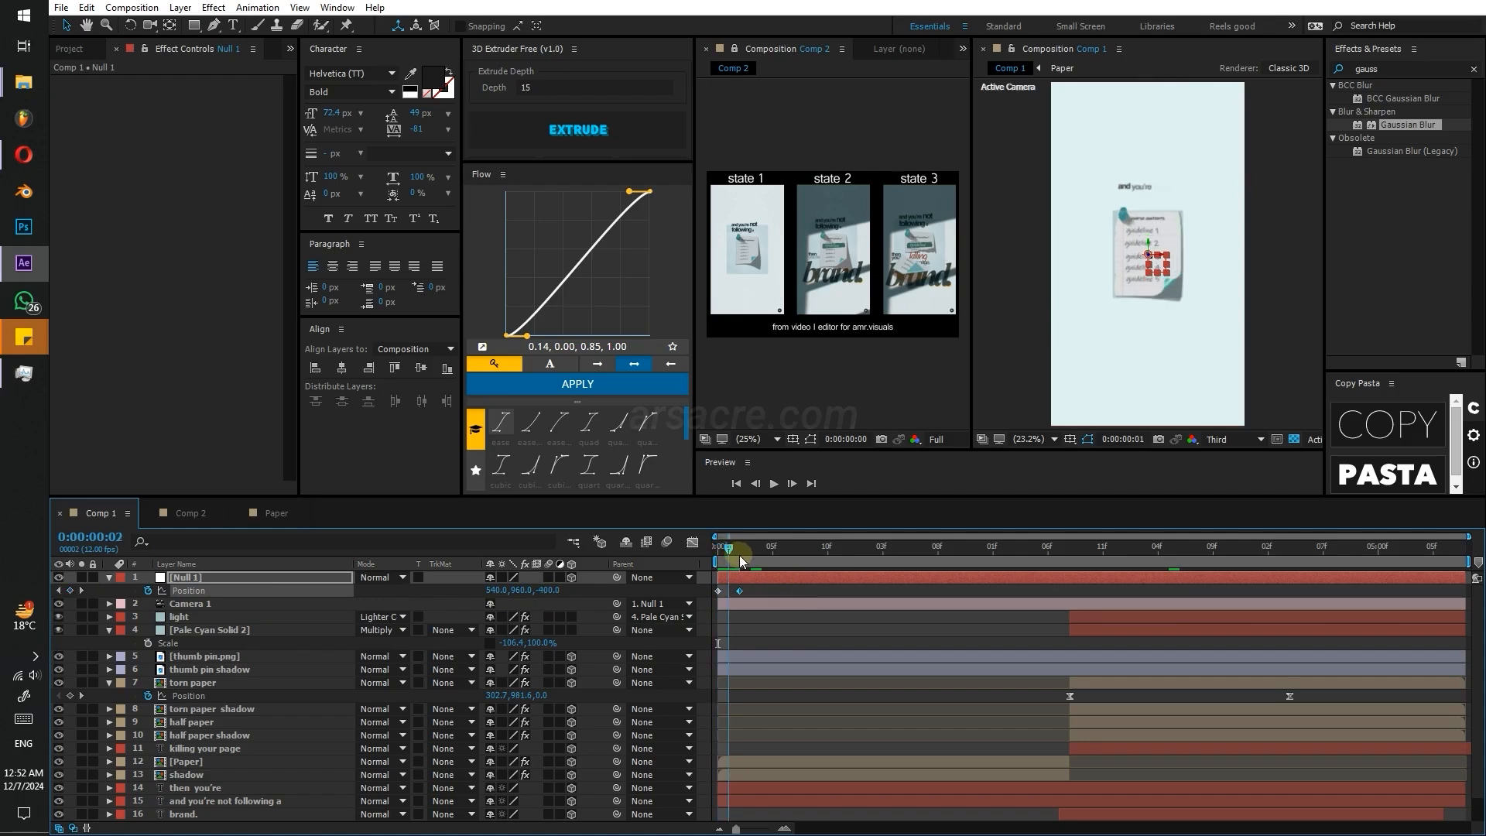
left_click_drag(536, 596, 364, 594)
left_click_drag(746, 553, 861, 559)
left_click_drag(594, 590, 681, 580)
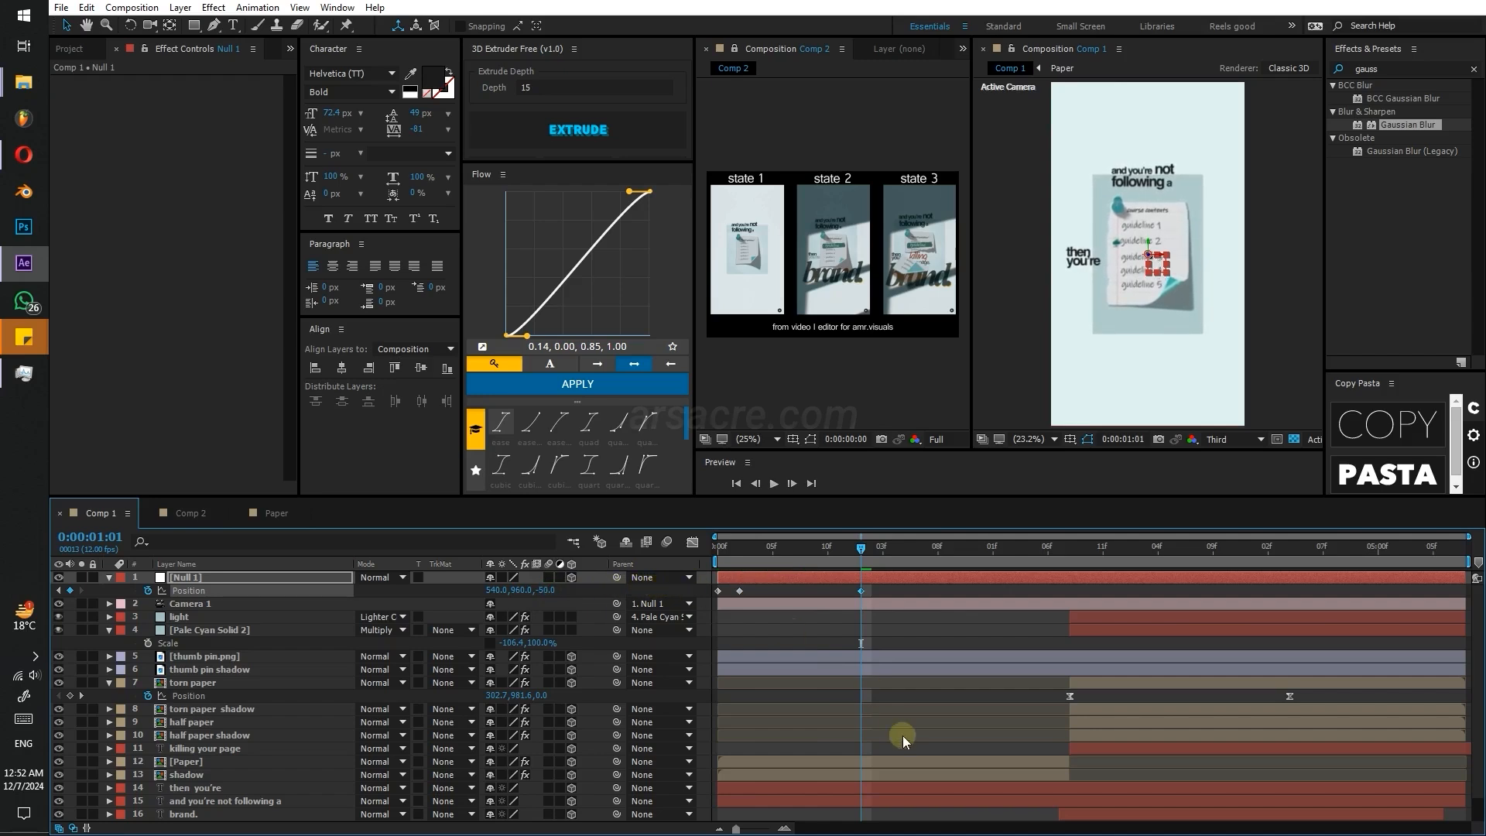
- Shift the "then you're" text layer so it starts at about 0:00:01:05
left_click(783, 788)
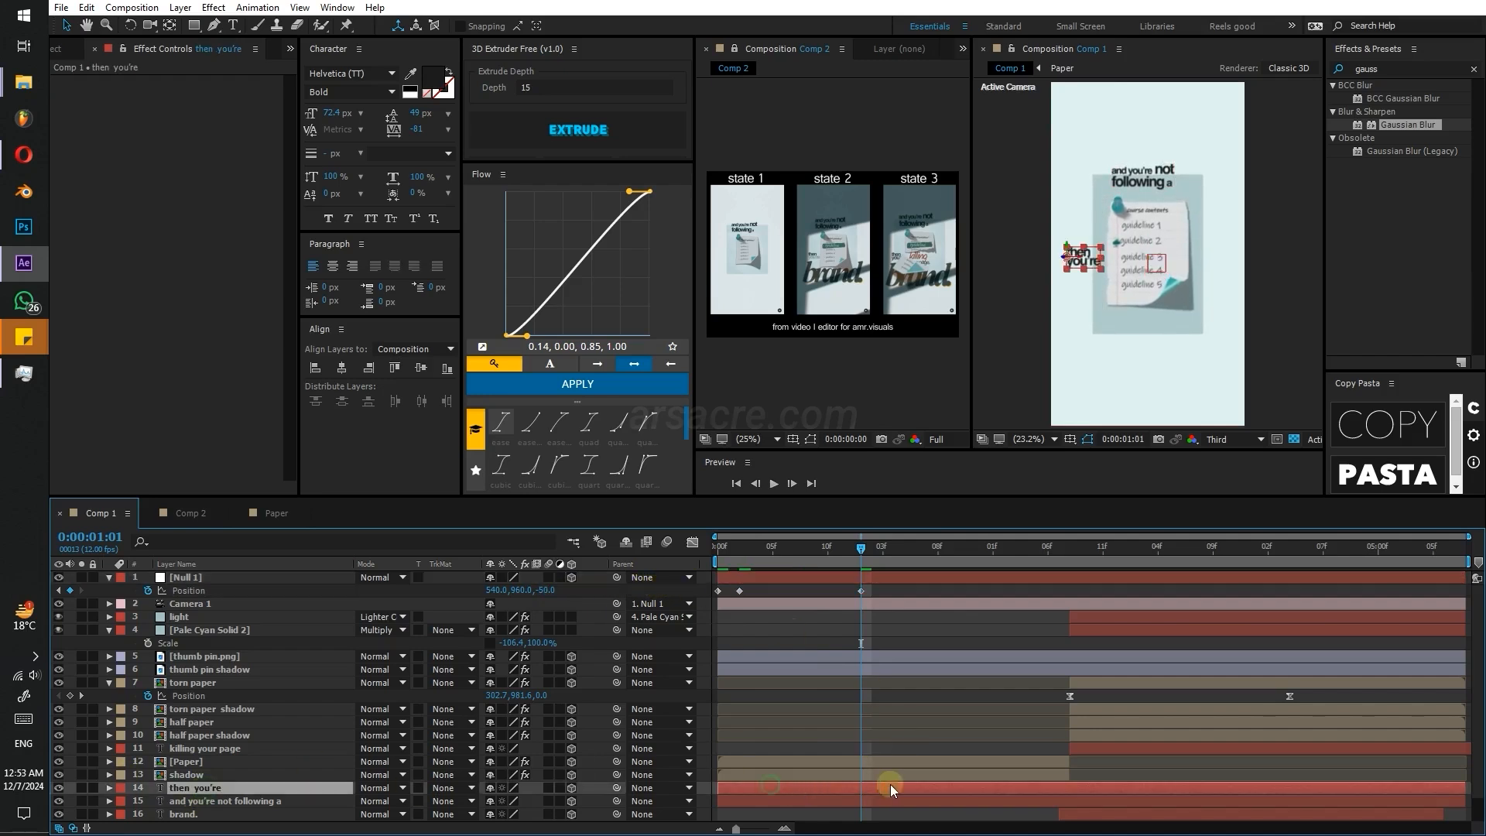
left_click_drag(890, 788, 959, 788)
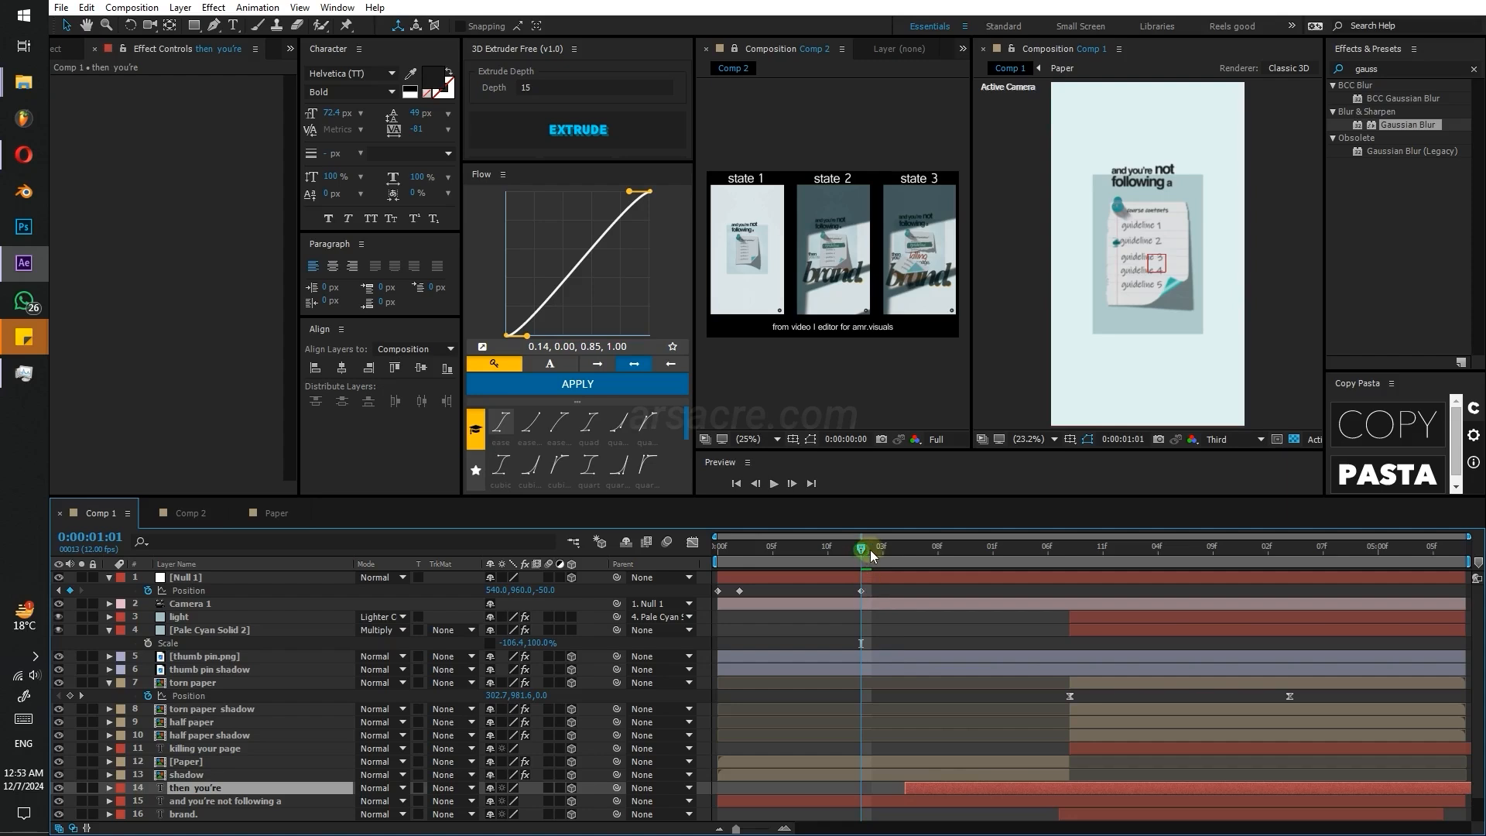
left_click_drag(893, 554, 1057, 568)
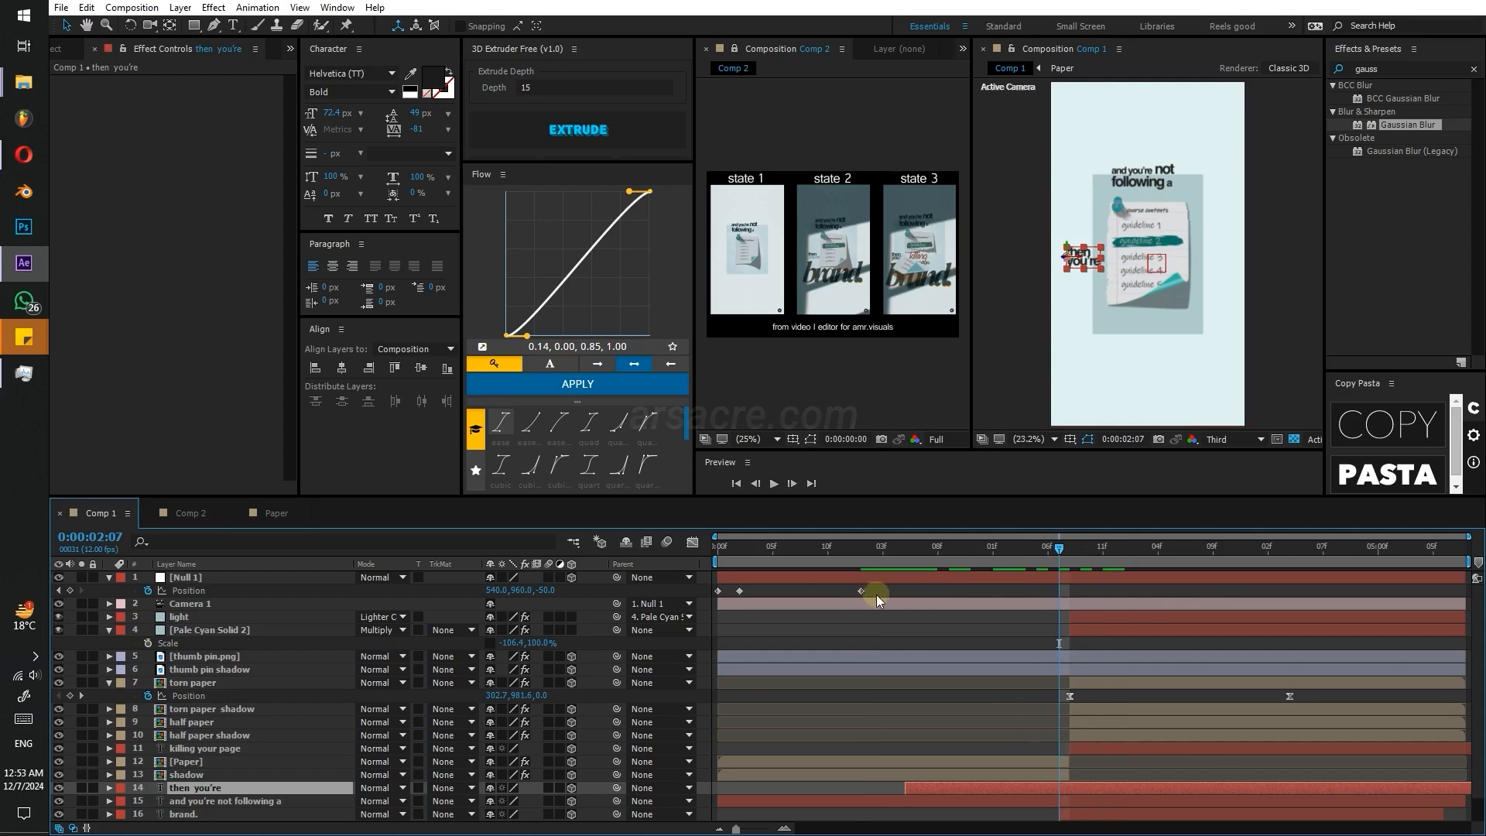
- Move Null 1's Z -50 keyframe to about 0:00:02:05 and key its Z position at 104 at 0:00:02:08
left_click_drag(864, 591, 1033, 594)
left_click(1071, 554)
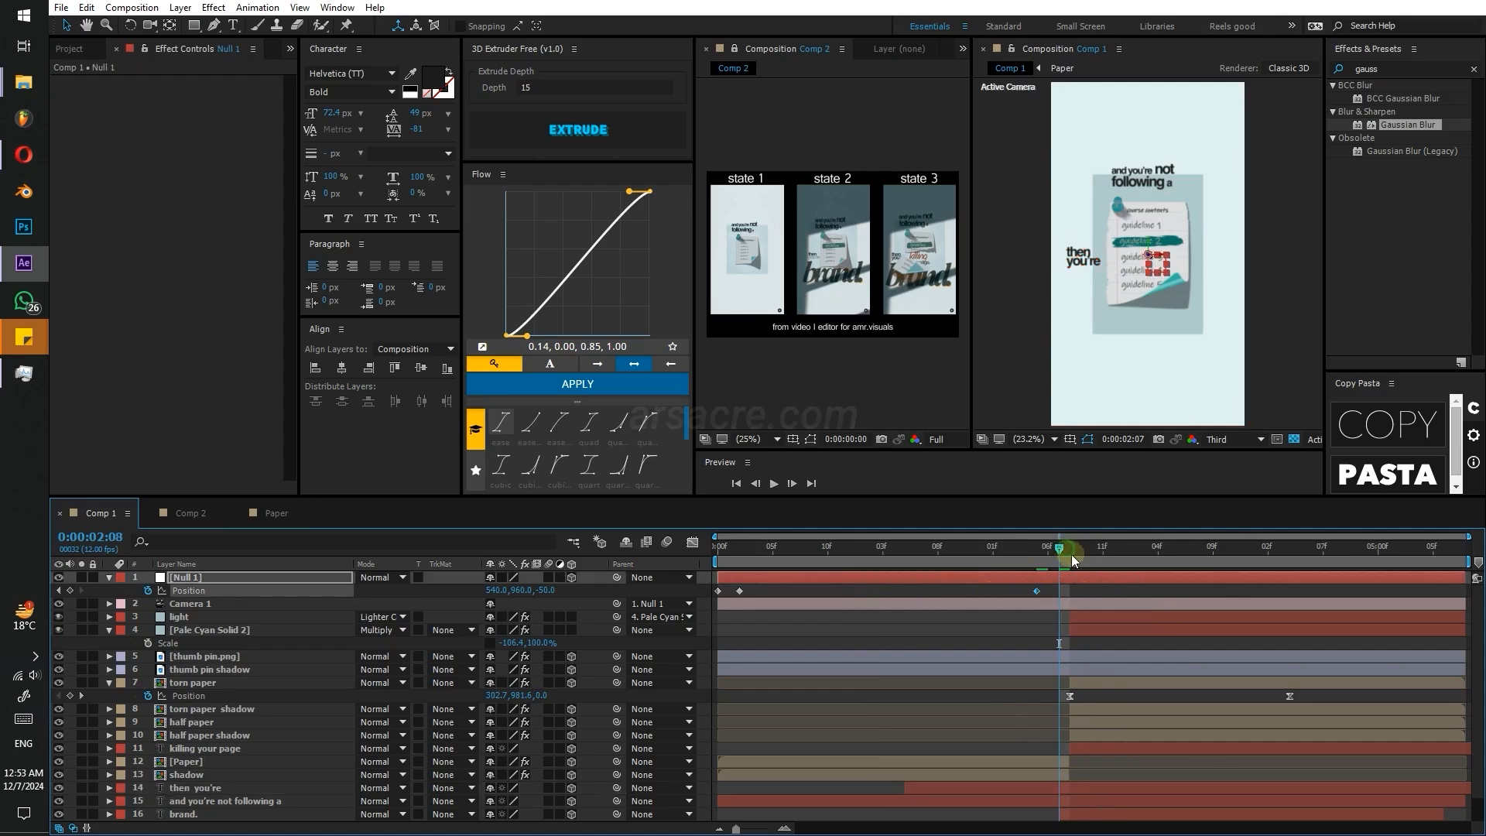
left_click_drag(546, 590, 669, 597)
key("ctrl")
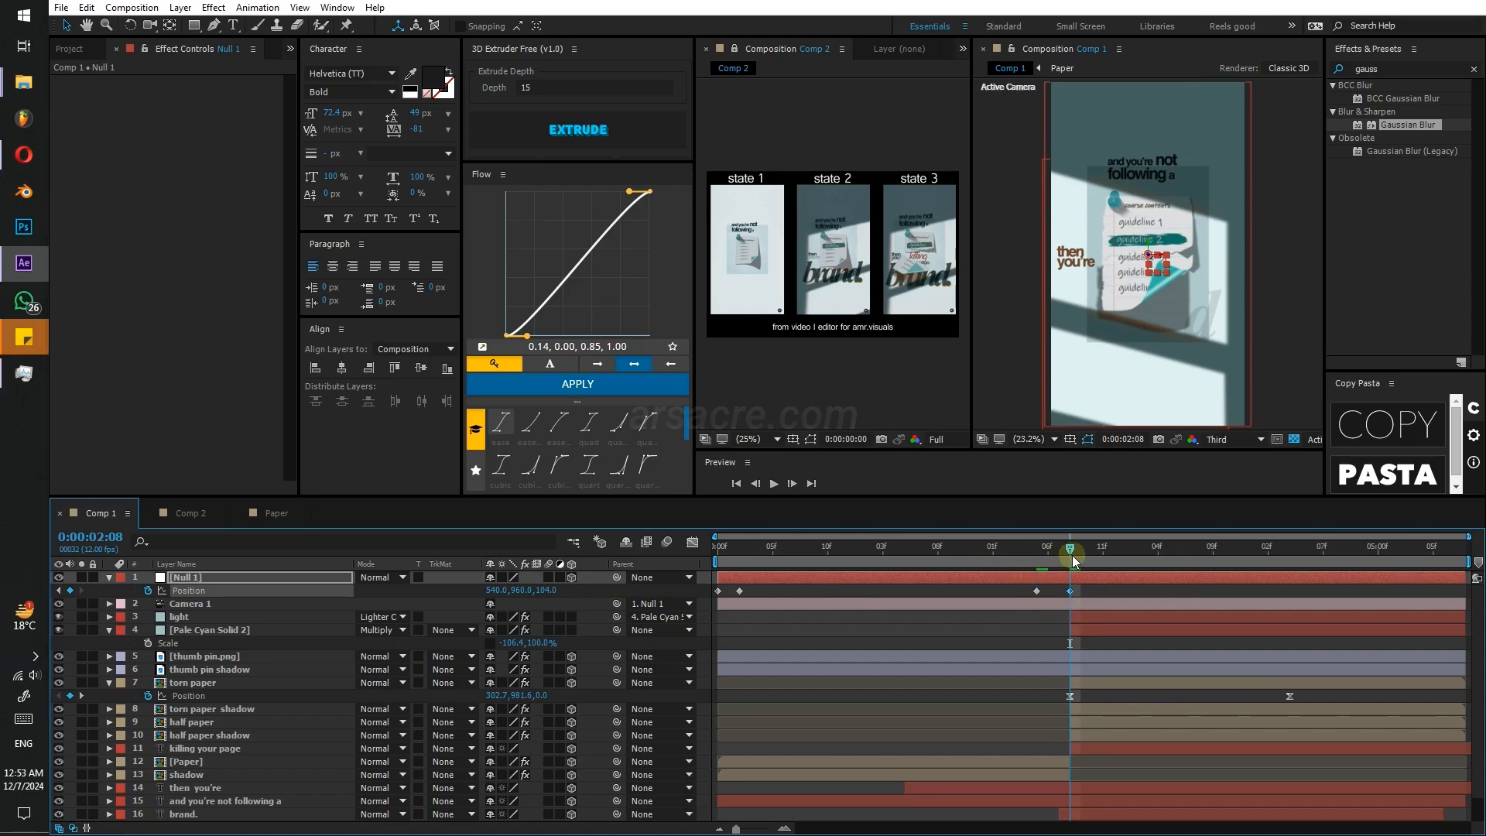
- Make the light and Pale Cyan Solid 2 layers 3D
left_click(1088, 631)
left_click(1088, 617, "shift")
left_click(571, 617)
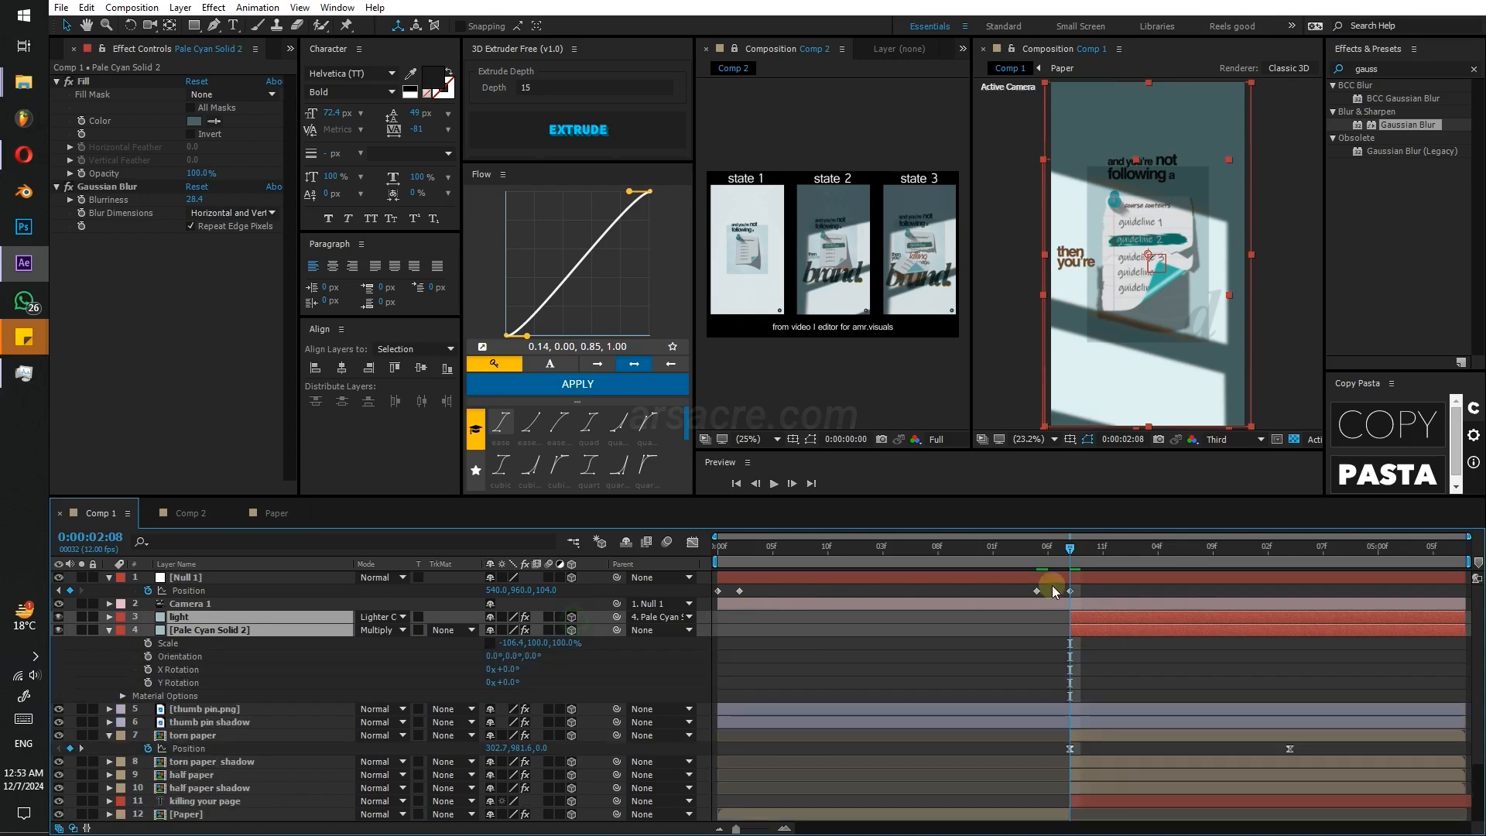
- Key a higher Z position on Null 1 at 0:00:03:06 and move that keyframe to about 0:00:04:09
left_click_drag(1092, 549, 1175, 554)
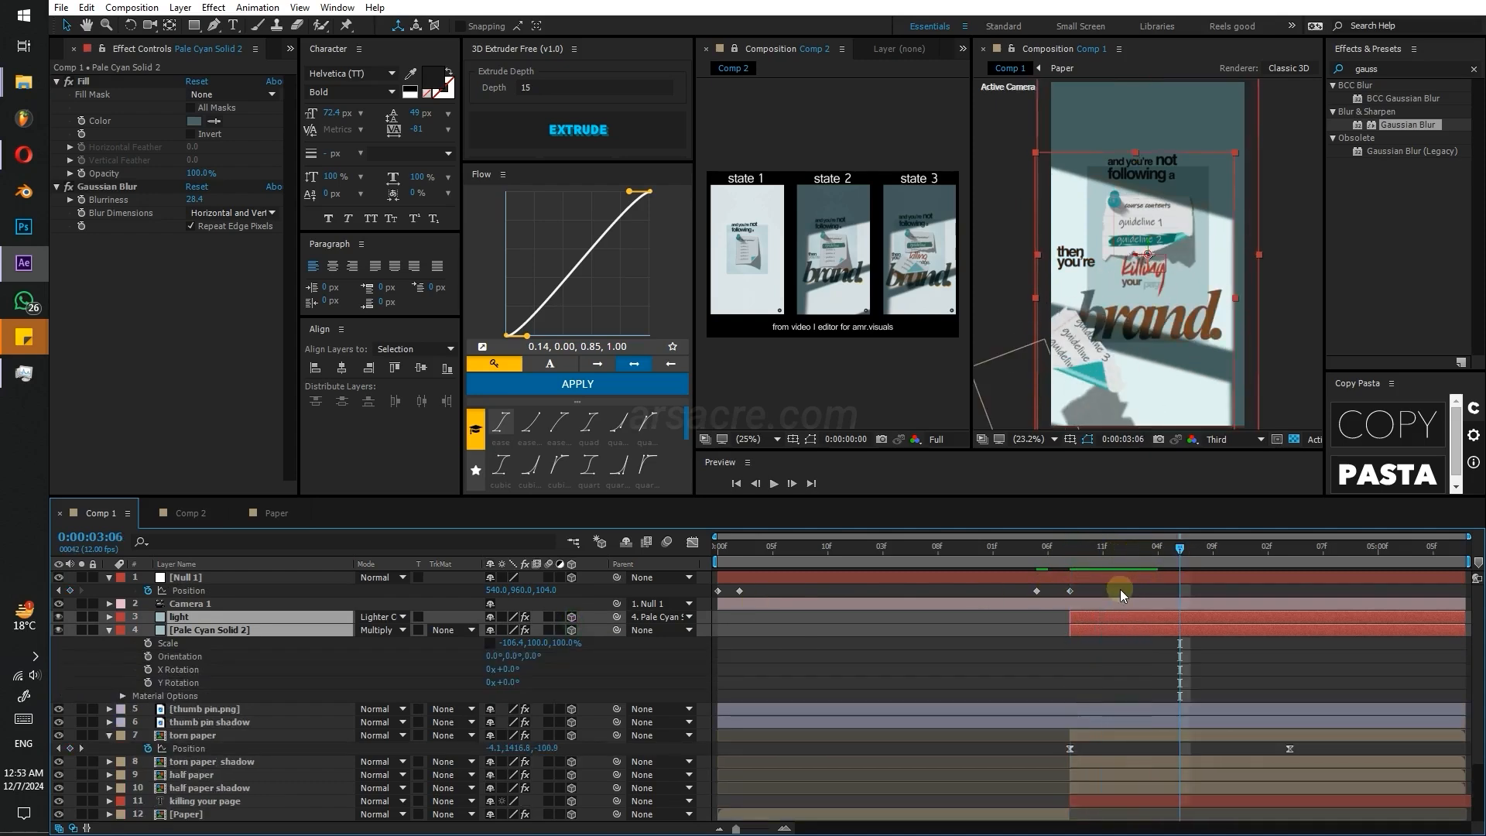
left_click_drag(544, 589, 703, 583)
left_click(1179, 591)
left_click_drag(1178, 592, 1345, 593)
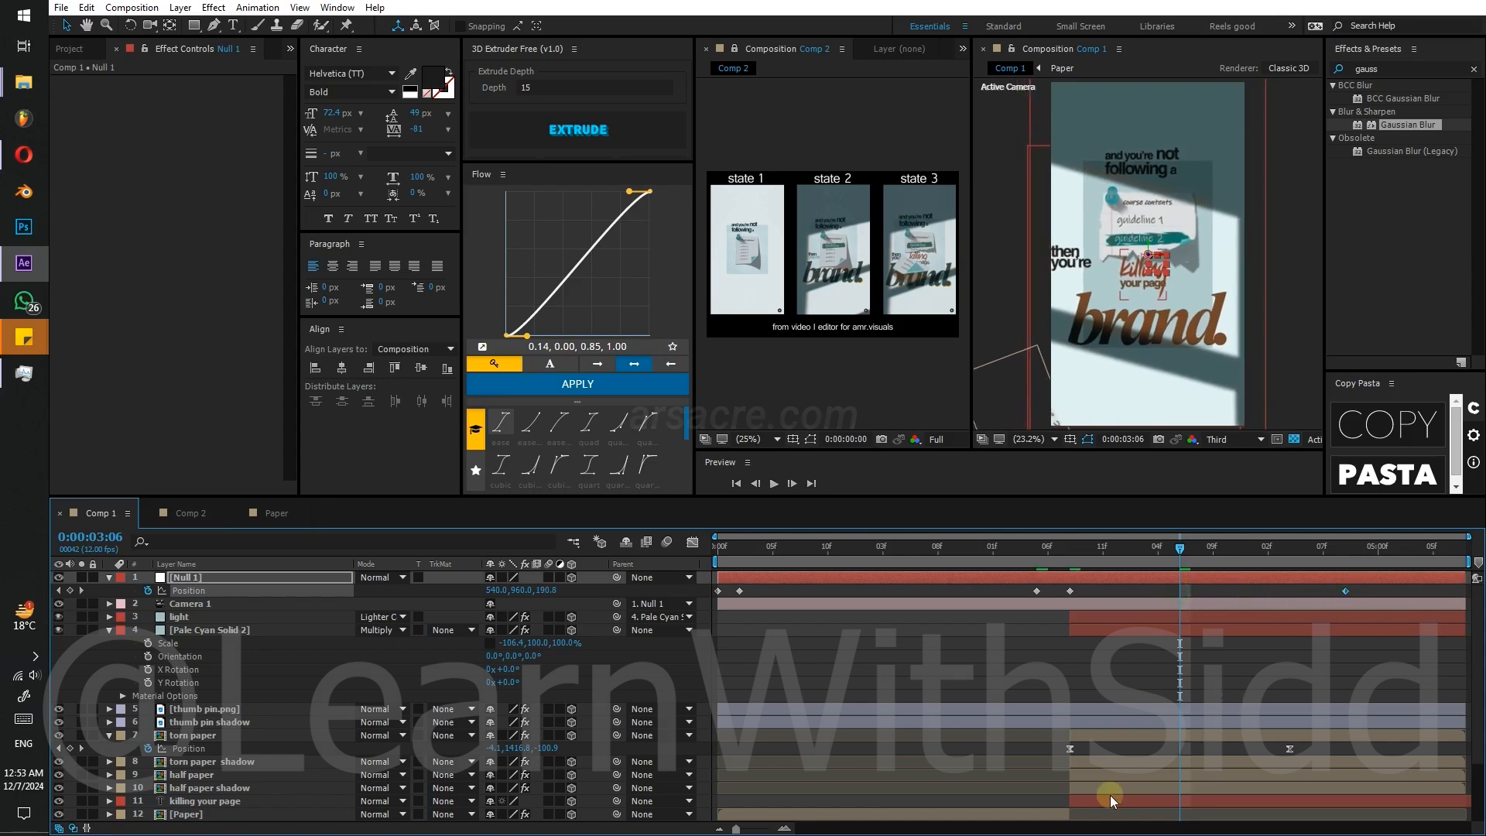
- Move Null 1's second Position keyframe to about 0:00:00:05 and set its Z to about -1253 at the start
scroll(1068, 745, "down", 2)
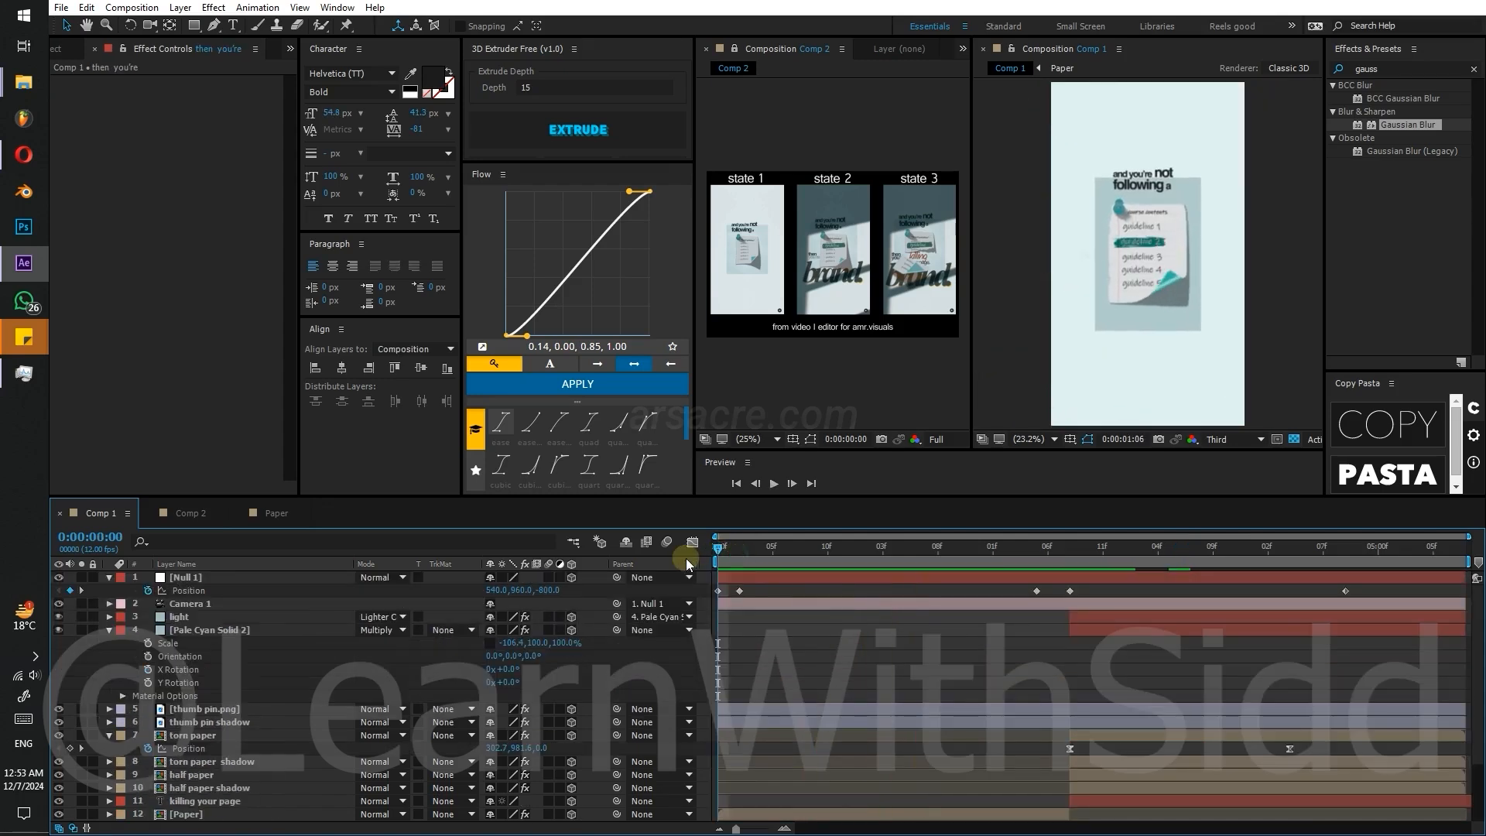
left_click_drag(743, 590, 774, 592)
key("space")
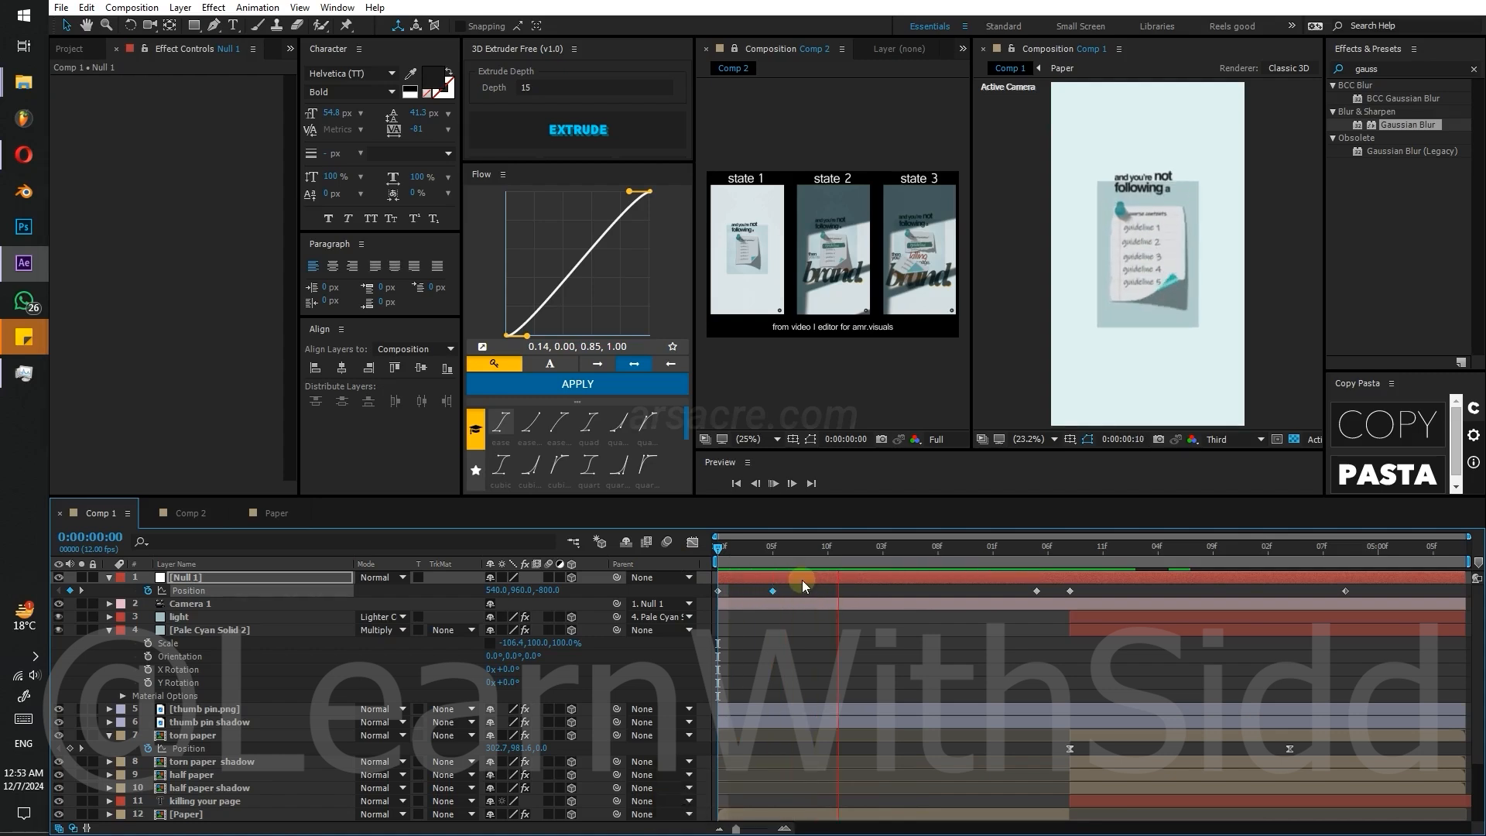
left_click_drag(547, 589, 369, 599)
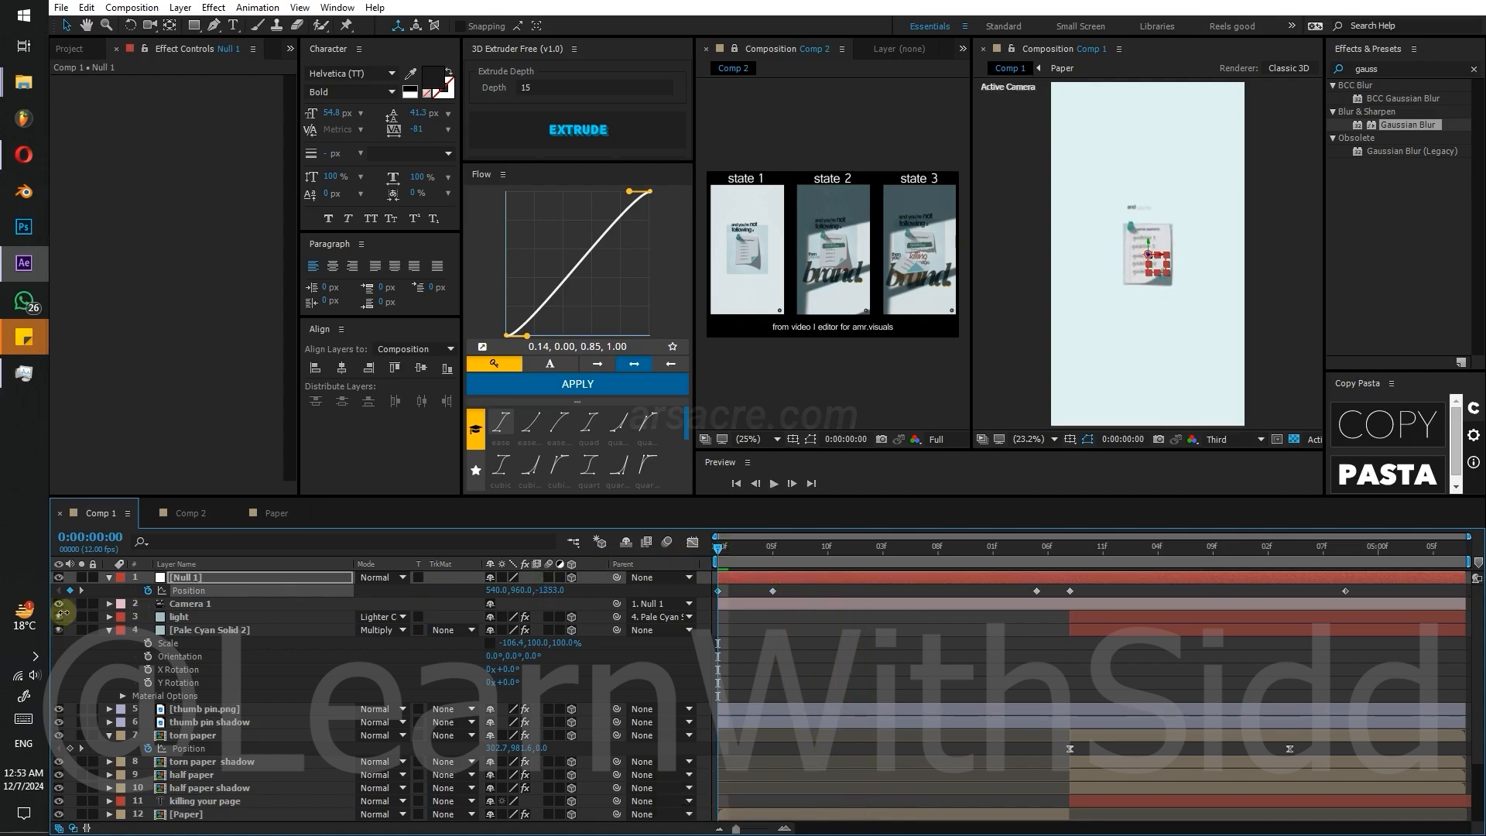
- Set Null 1's Z position to about -1497 at the start and preview the camera move through the paper tear
left_click_drag(62, 613, 39, 613)
key("space")
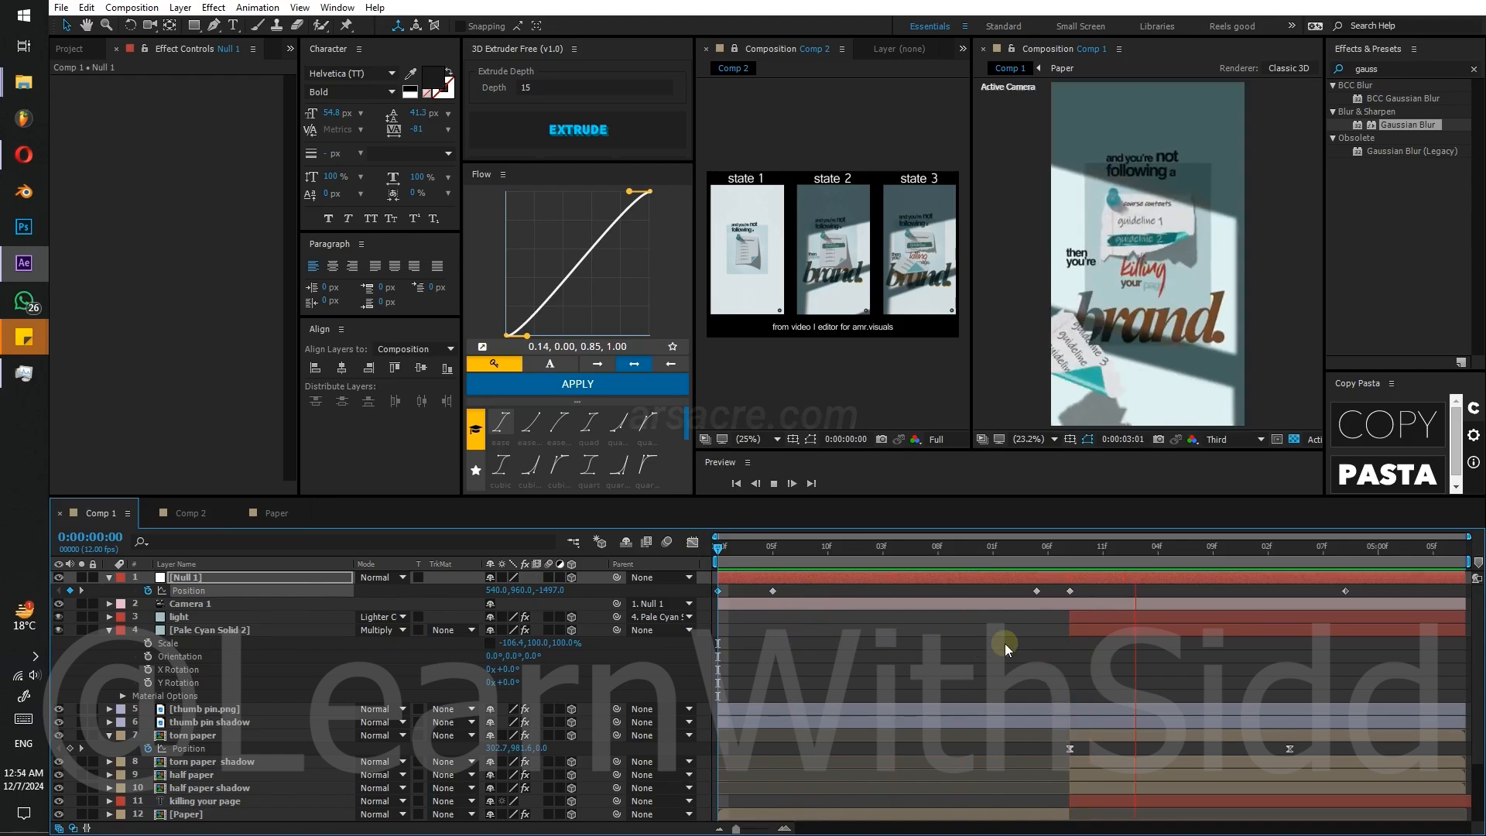
left_click(1016, 549)
key("space")
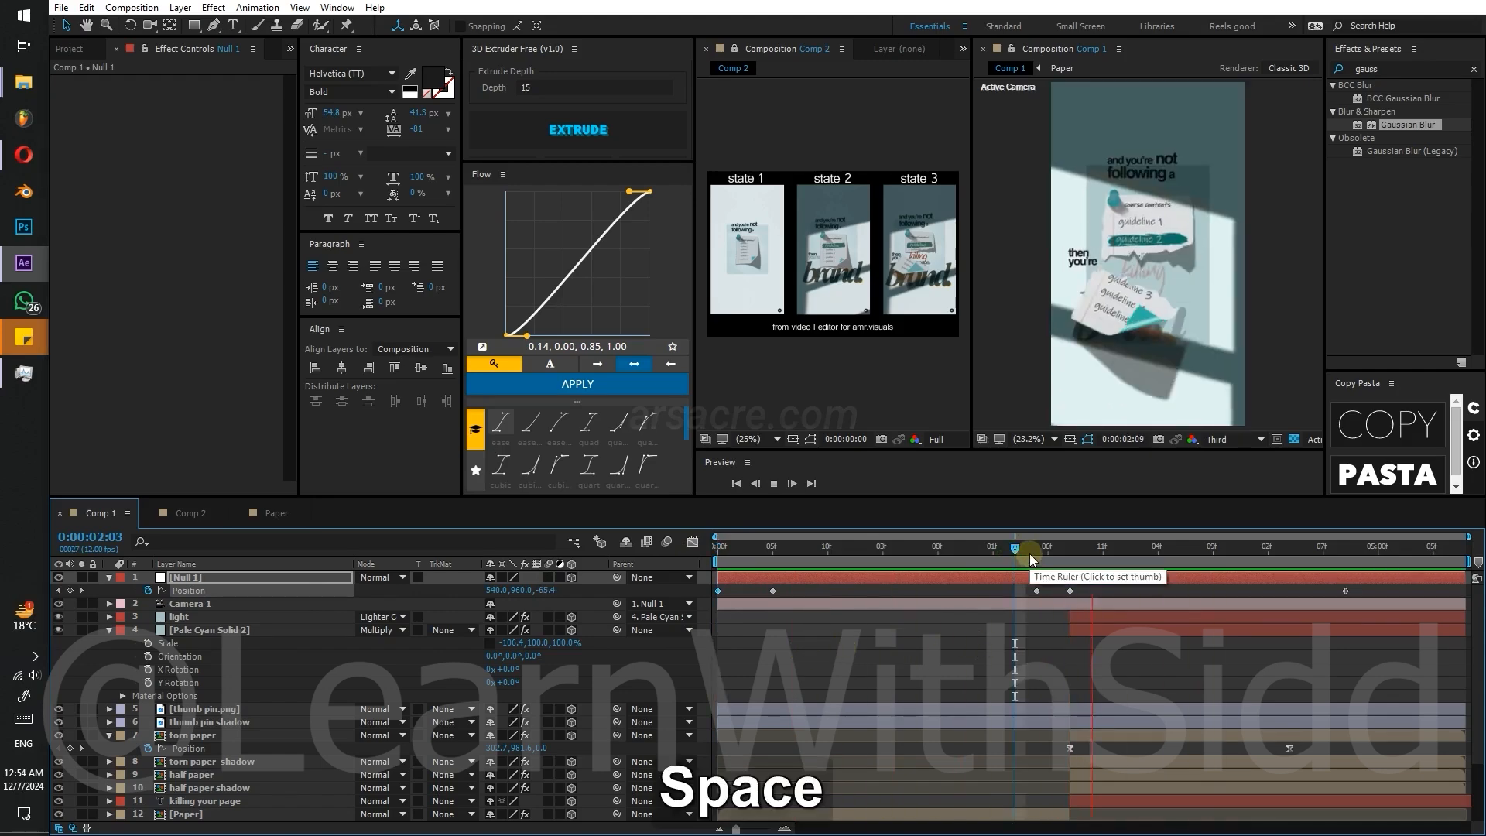
- Move Null 1's last Position keyframe to about 0:00:05:07 and check the frame around 0:00:03:09
left_click_drag(1029, 554, 1067, 564)
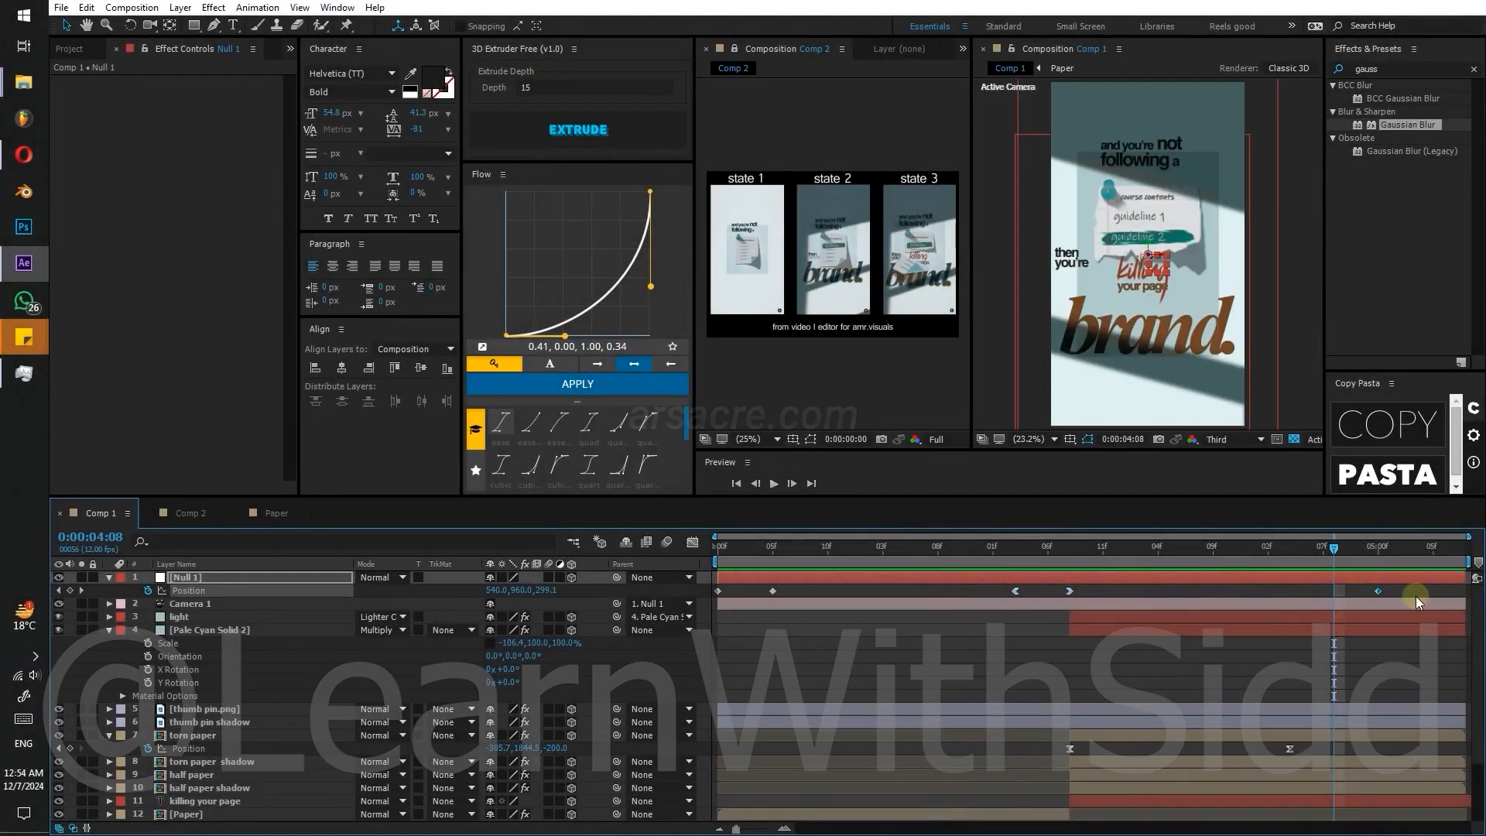
left_click_drag(1415, 596, 1482, 600)
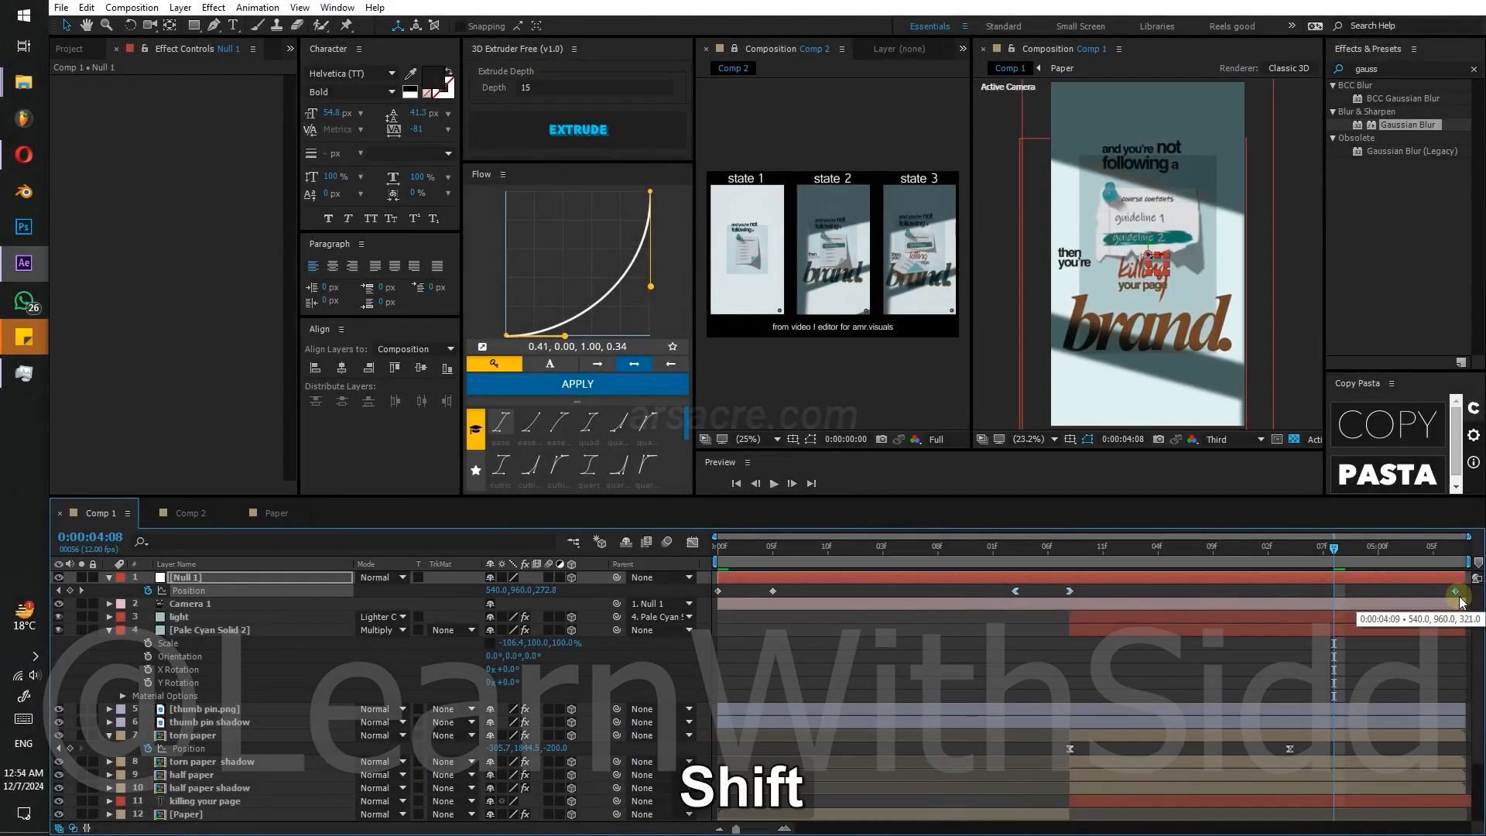
left_click_drag(1270, 565, 1211, 559)
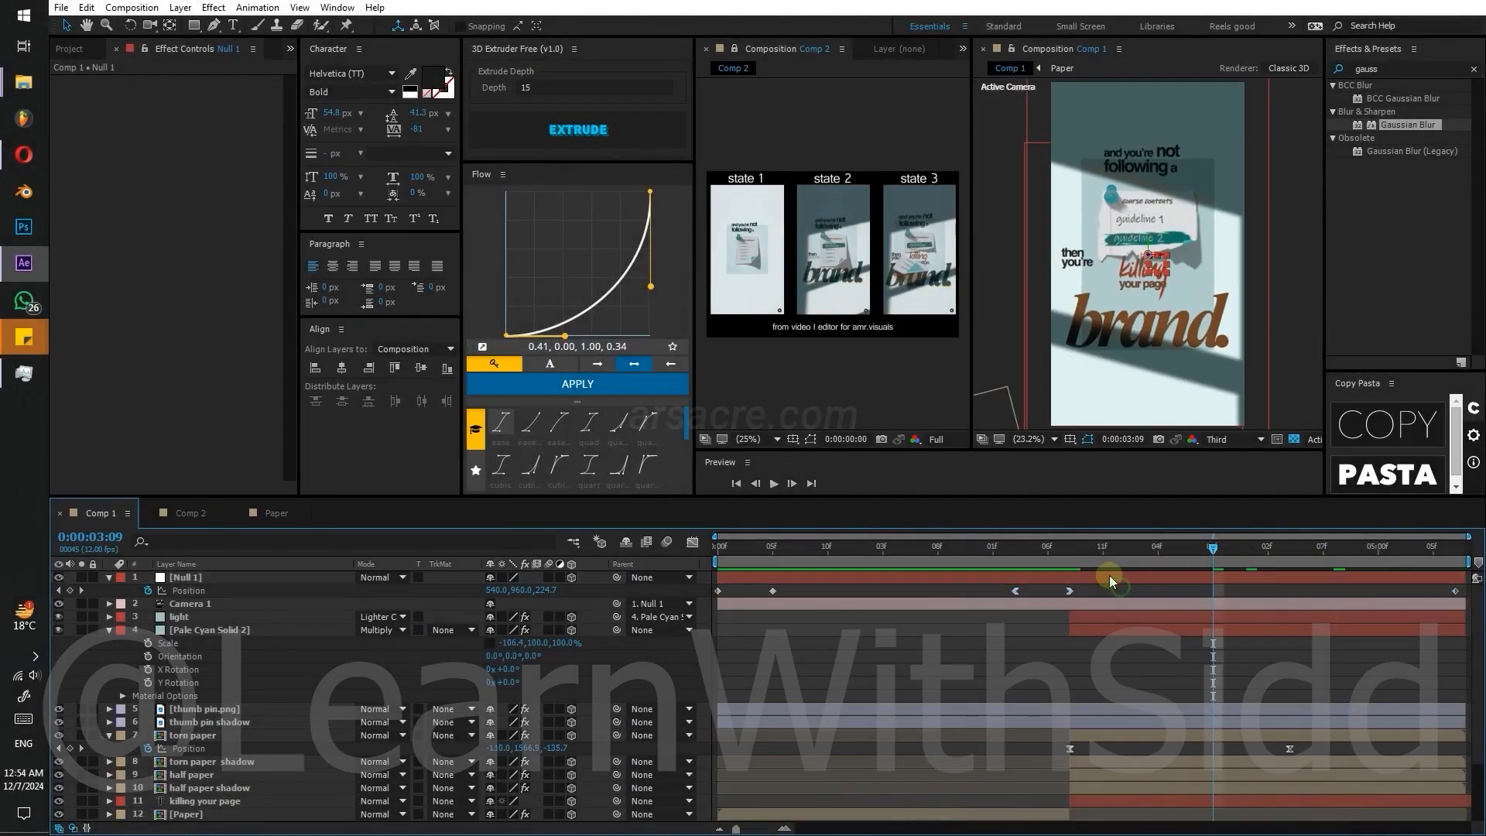
- Try a Y orientation of about 18.6° on Null 1 at 0:00:03:09
key("r")
left_click_drag(518, 592, 646, 600)
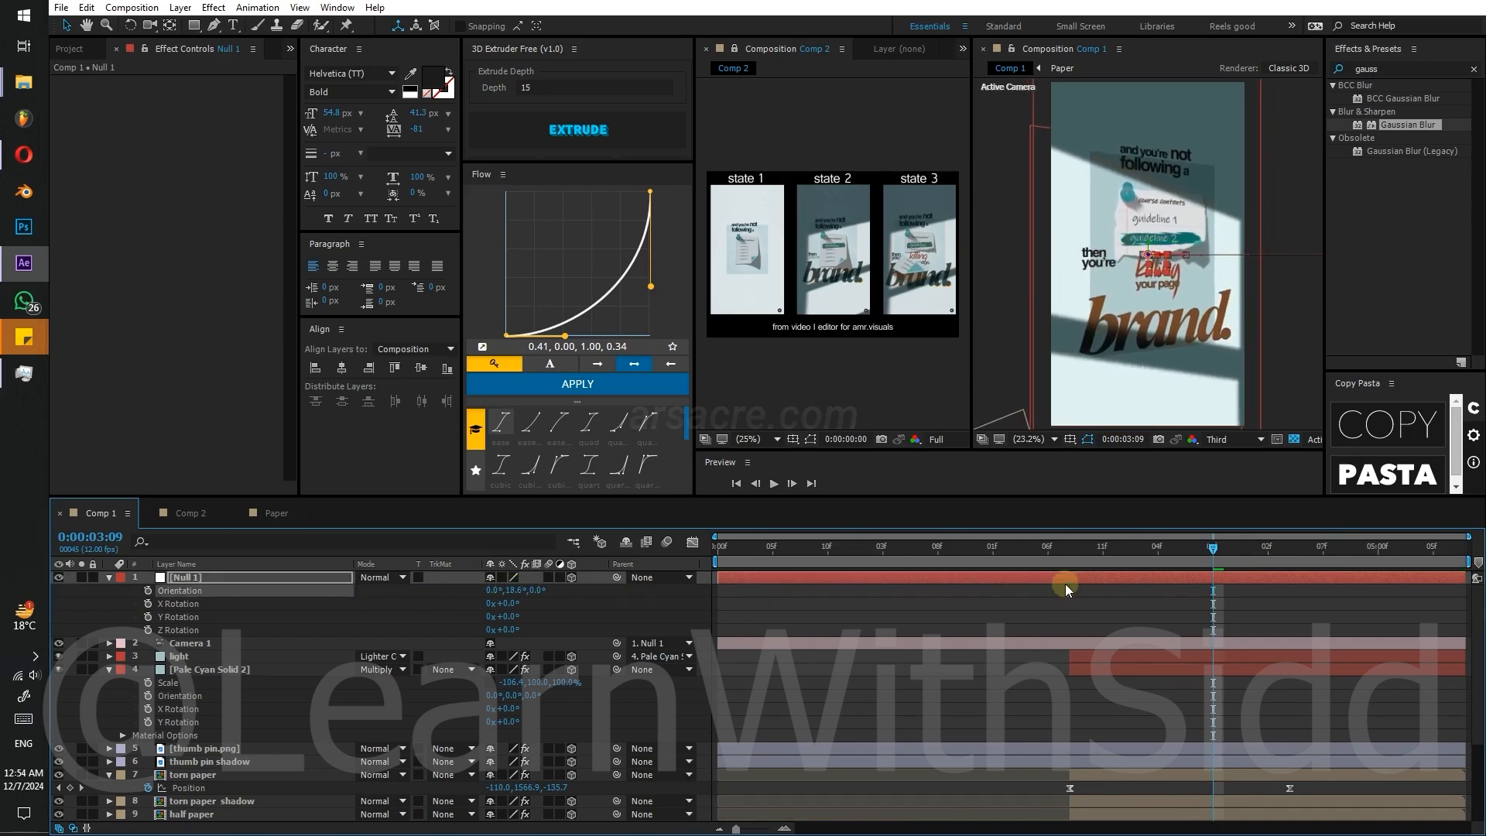
left_click_drag(1044, 547, 850, 549)
key("space")
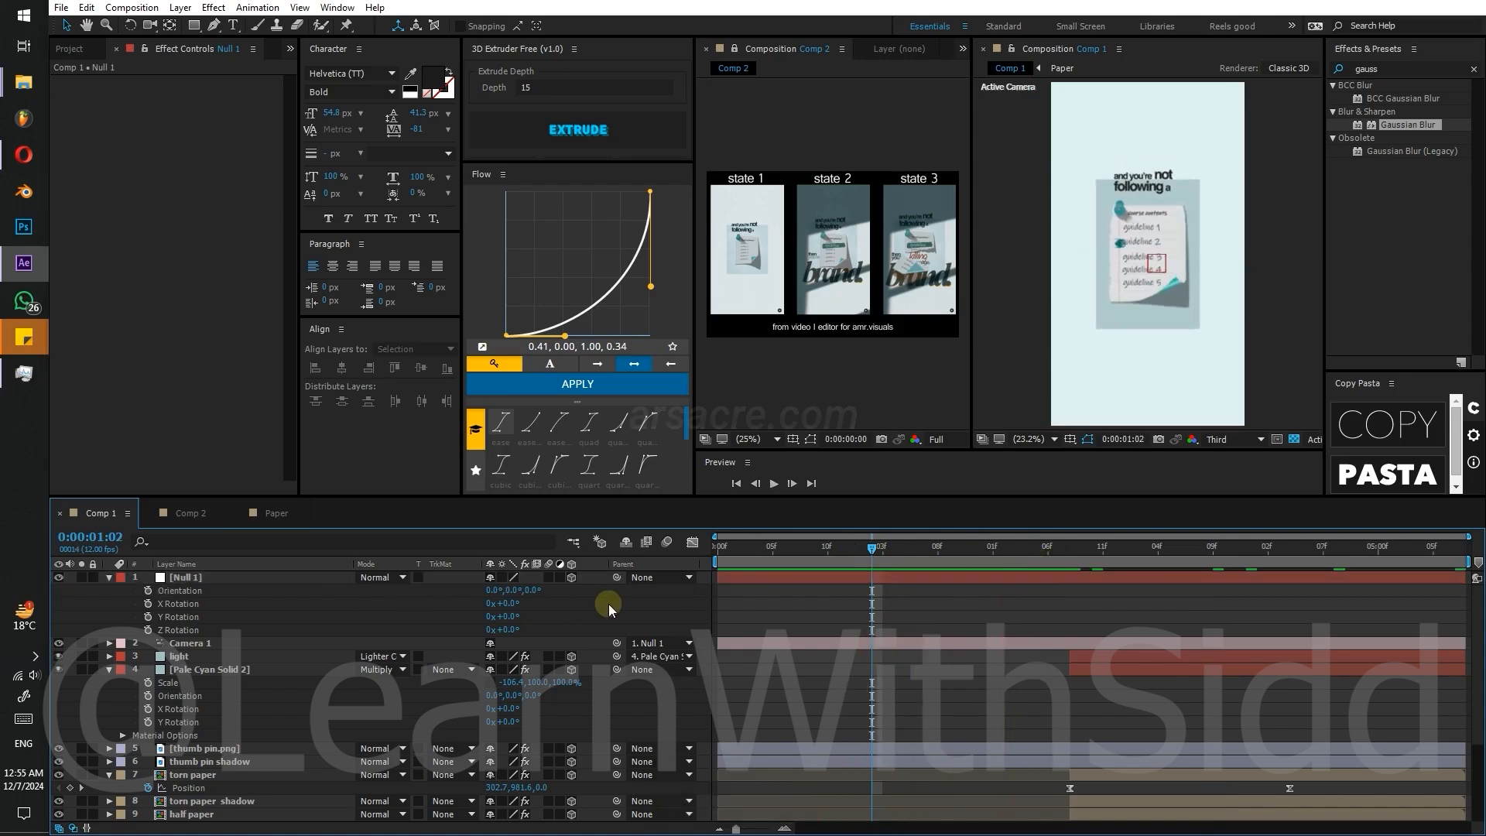
- Create an adjustment layer directly above Camera 1 and name it "hit"
key("u")
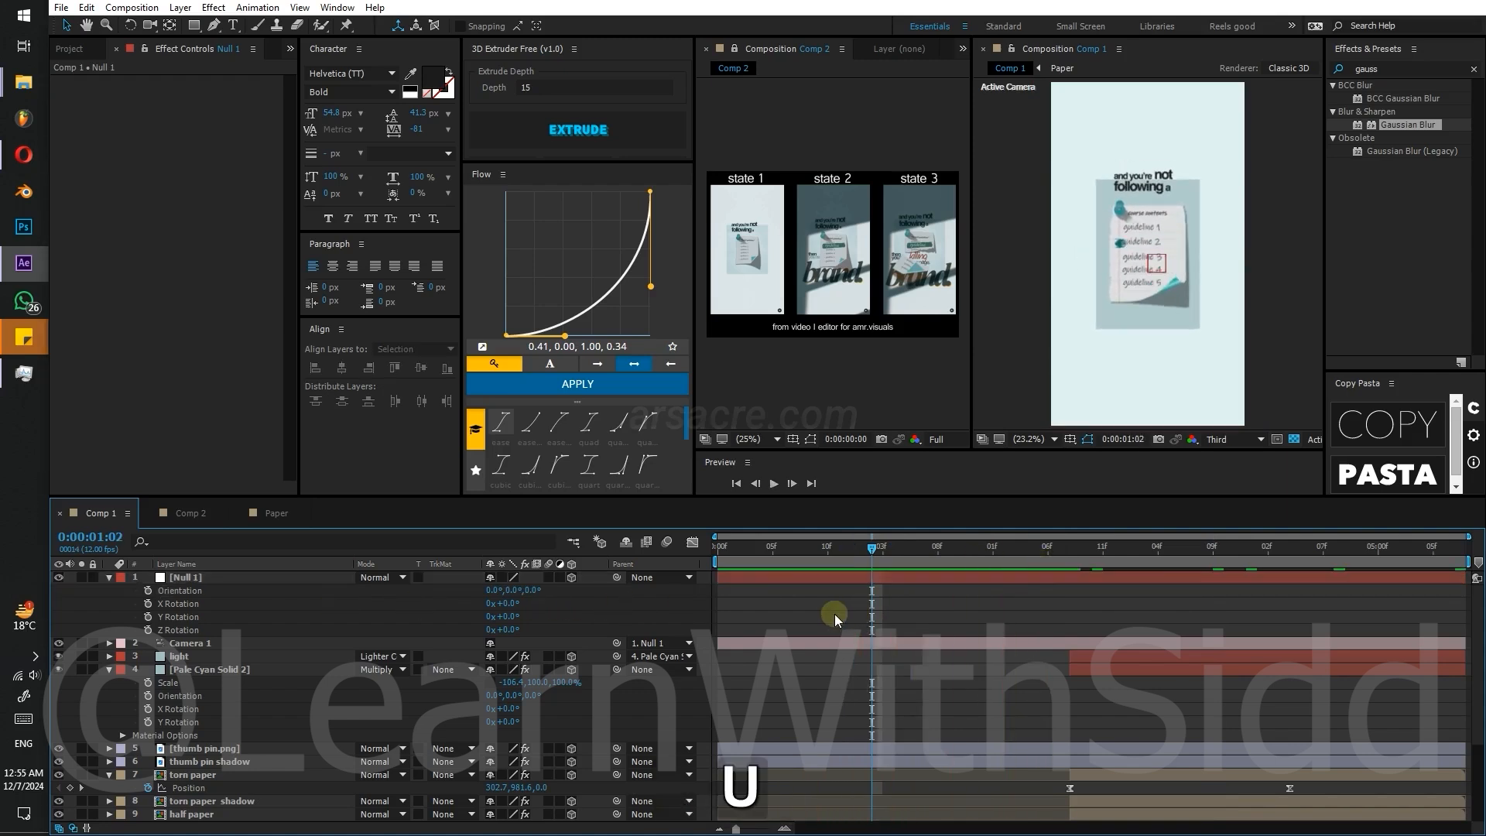
left_click(207, 605)
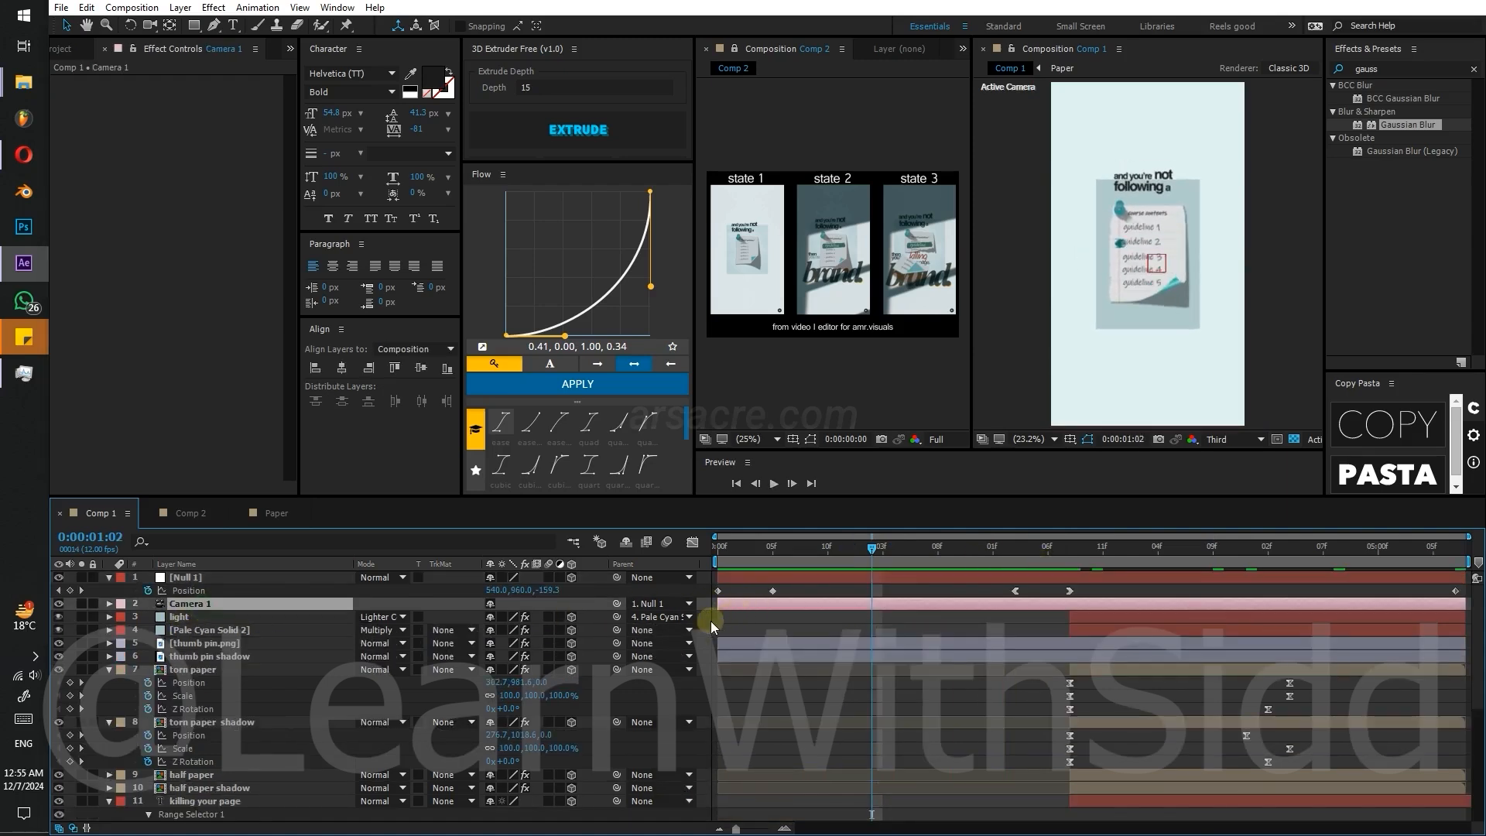
right_click(704, 630)
mouse_move(763, 643)
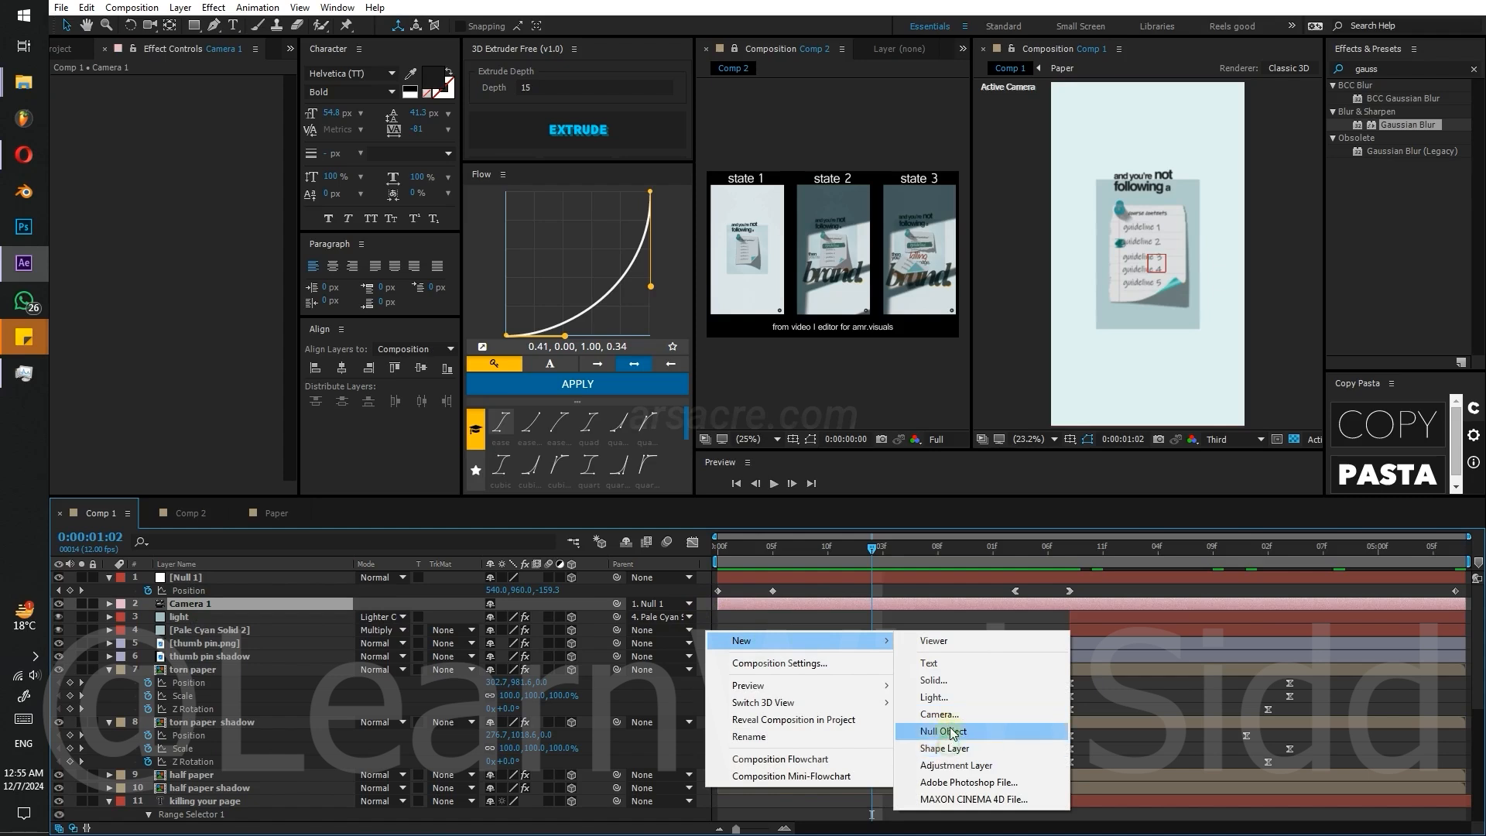
left_click(939, 763)
key("Return")
type("hit")
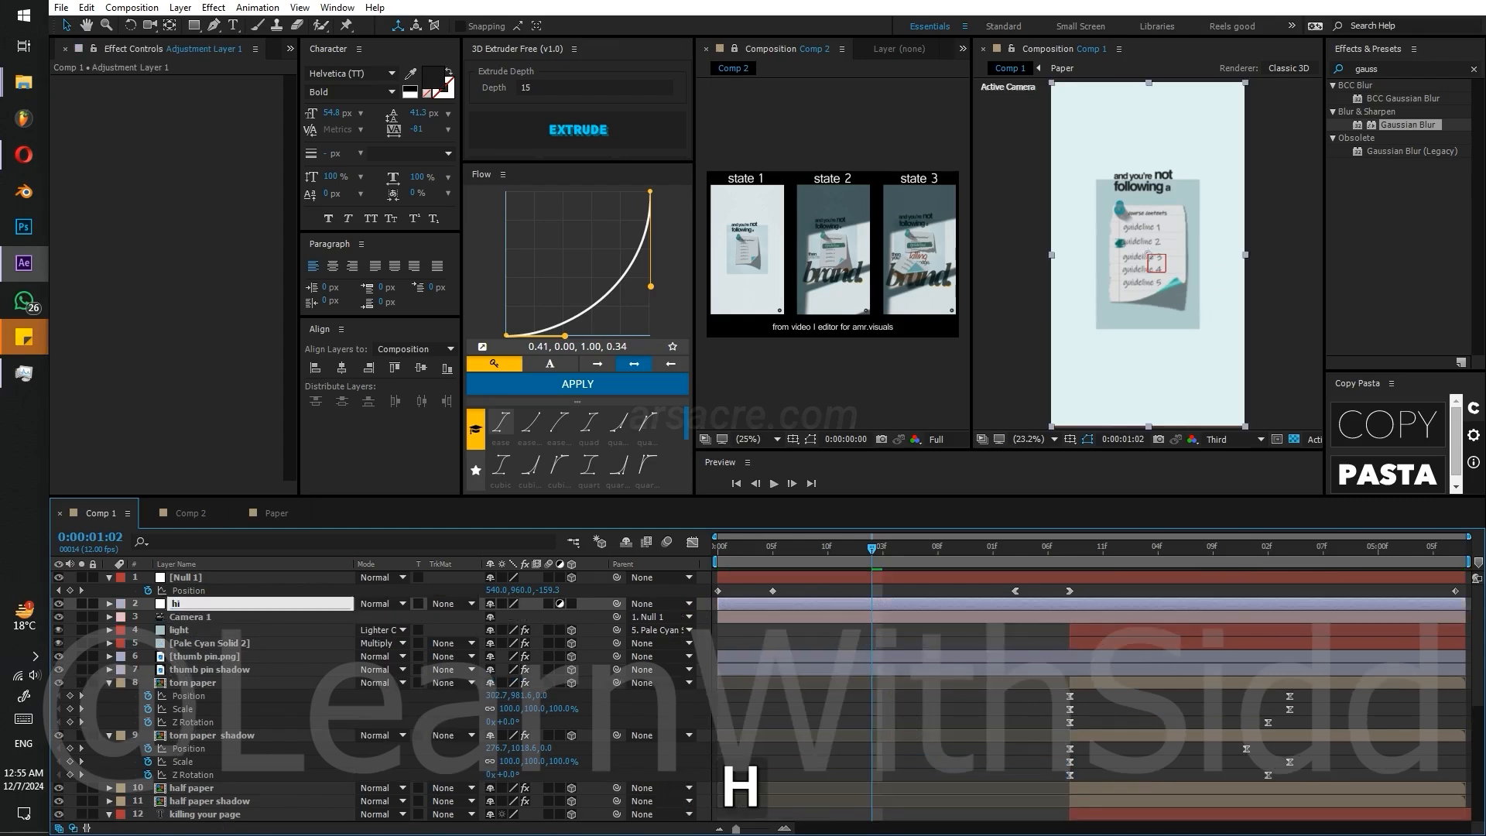
key("Return")
- Find the Minimax effect and apply it to the hit layer
left_click(1404, 69)
type("mi")
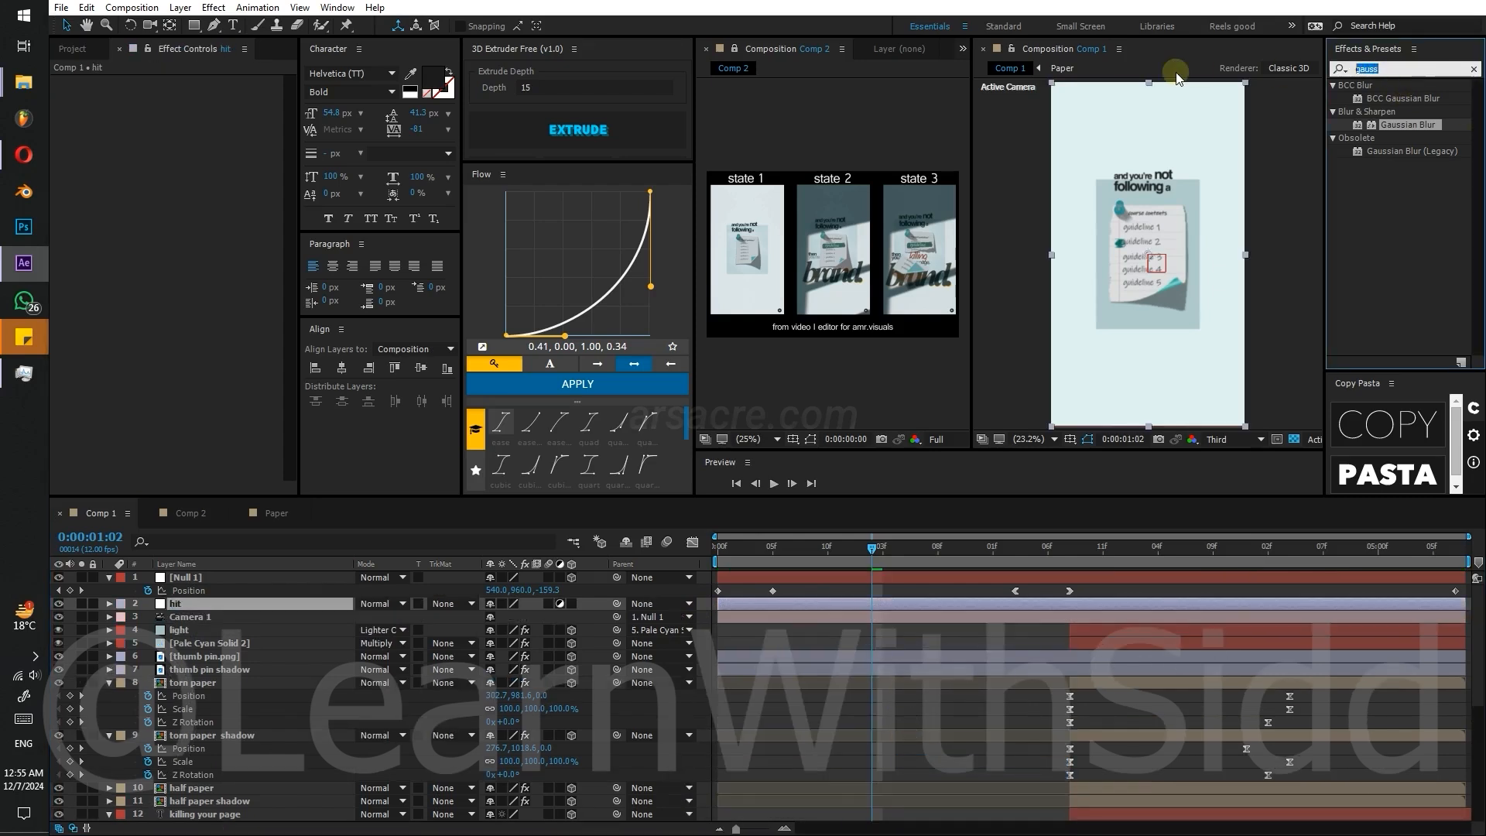
type("nima")
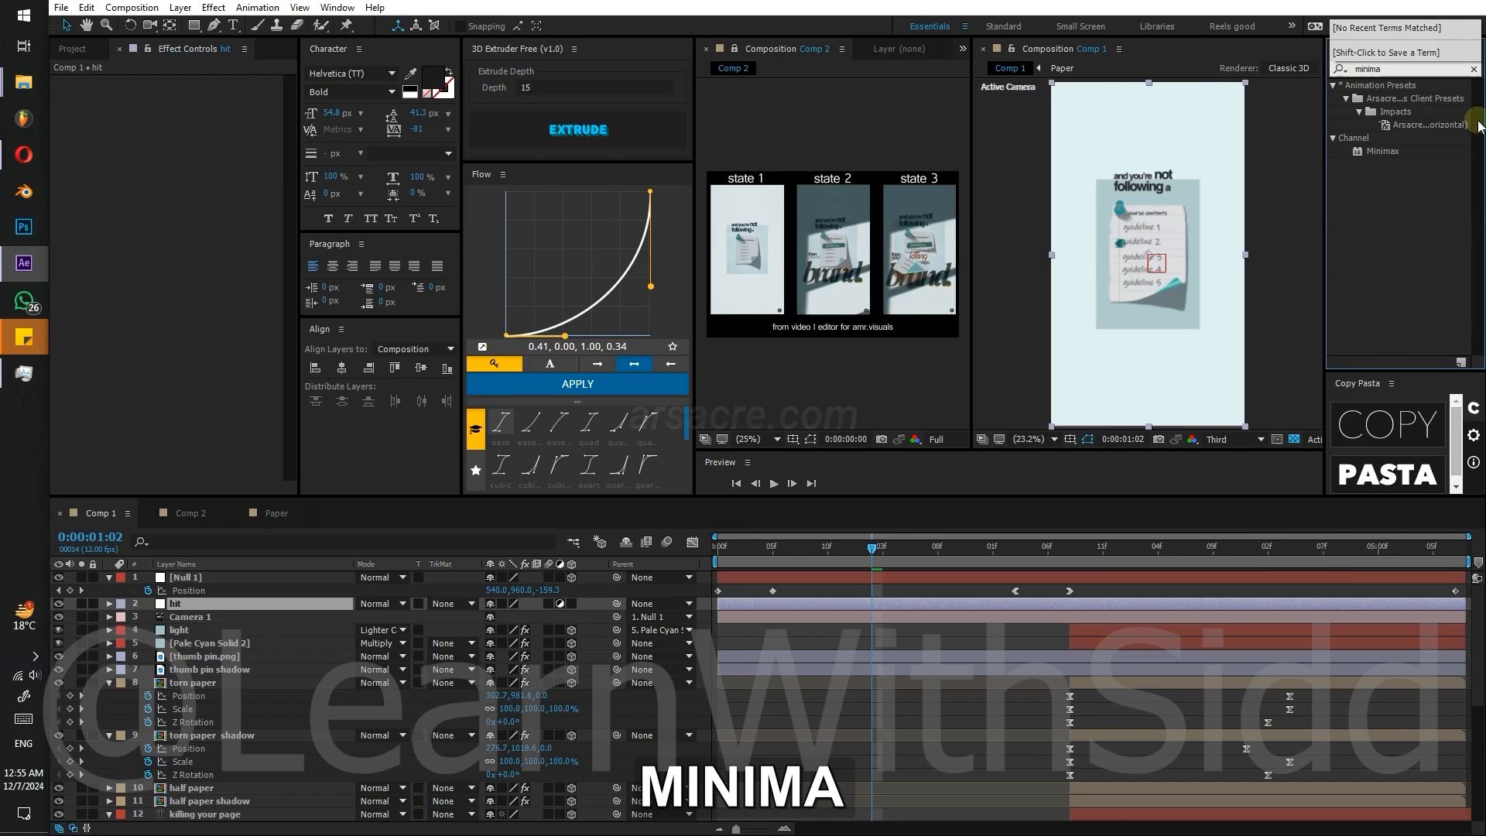
double_click(1383, 151)
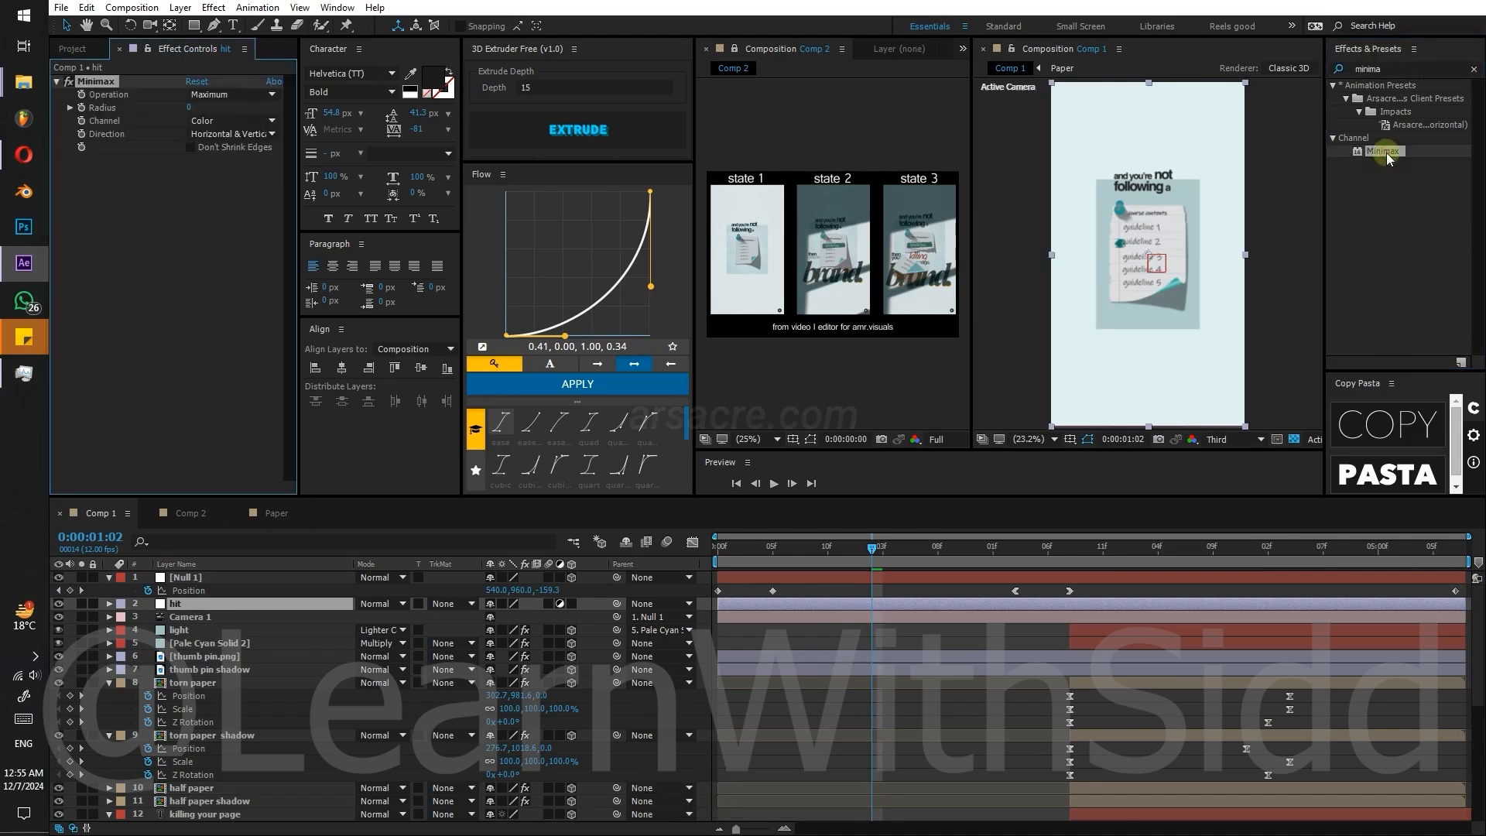
- Set Minimax on the hit layer to Minimum Then Maximum, radius 23, with direction Just Horizontal
left_click(223, 124)
left_click(232, 94)
left_click(215, 137)
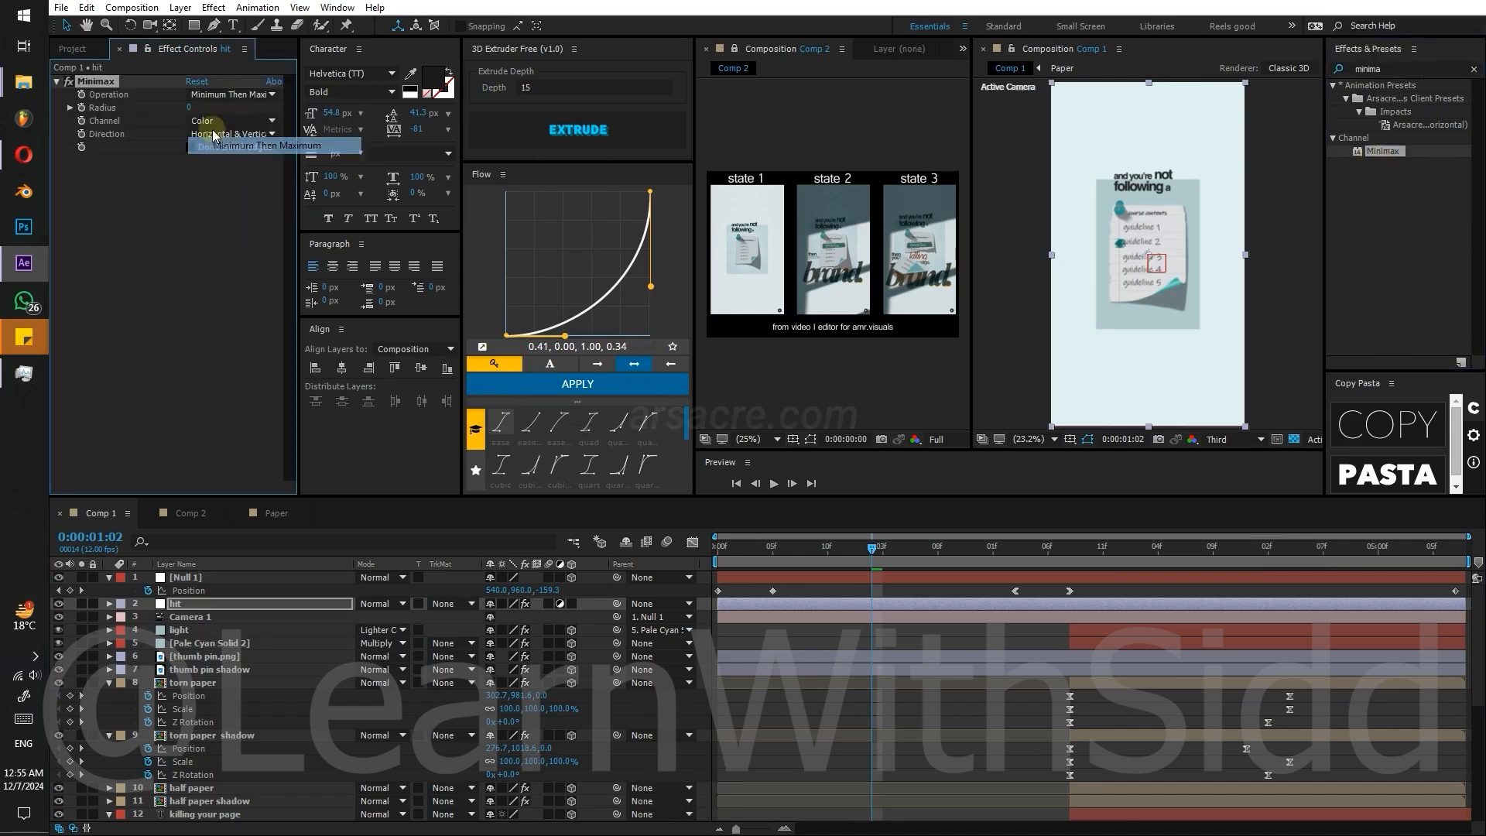
left_click_drag(207, 109, 213, 109)
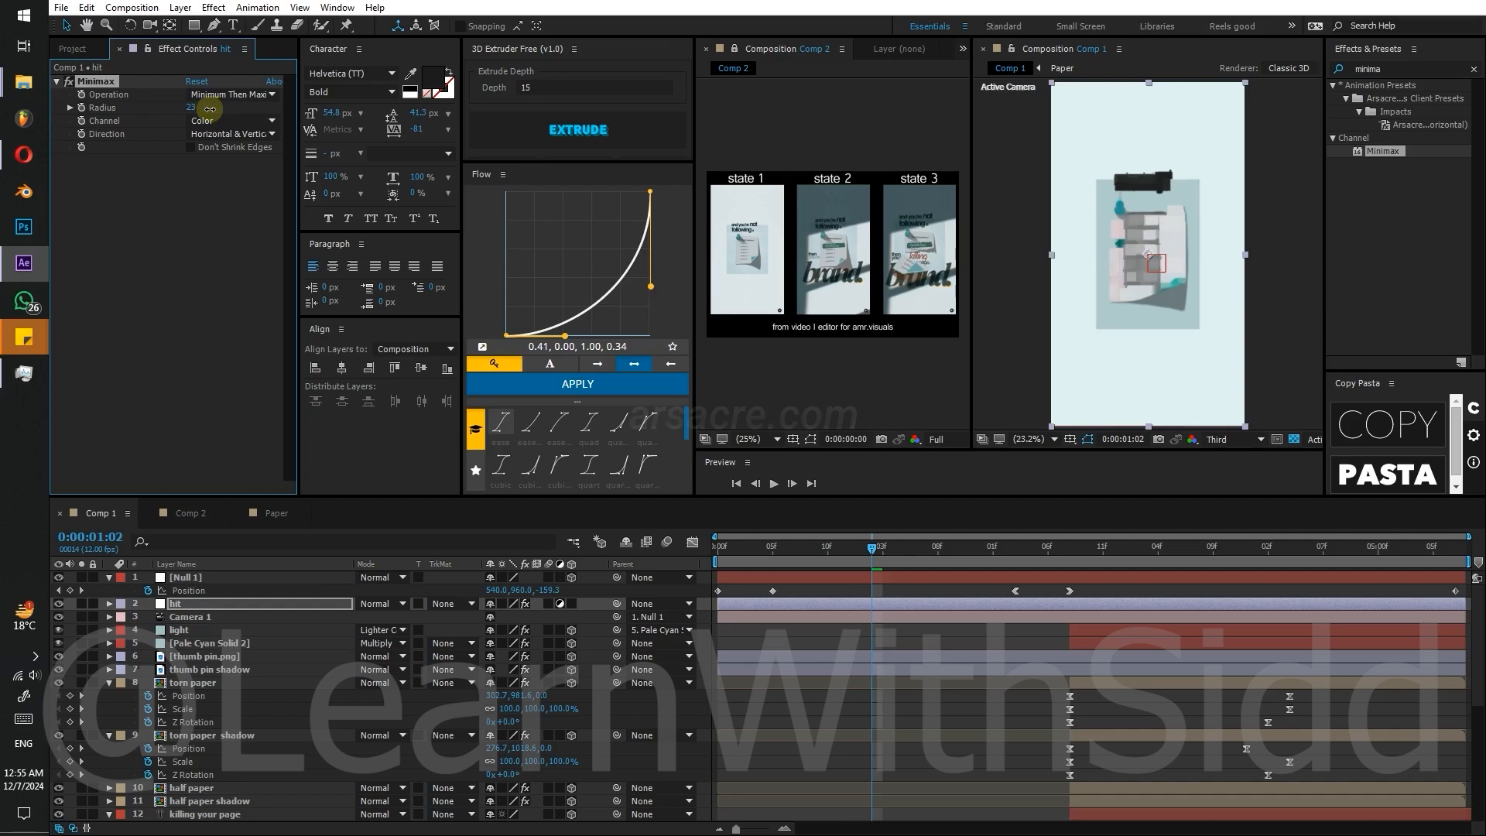
left_click(233, 168)
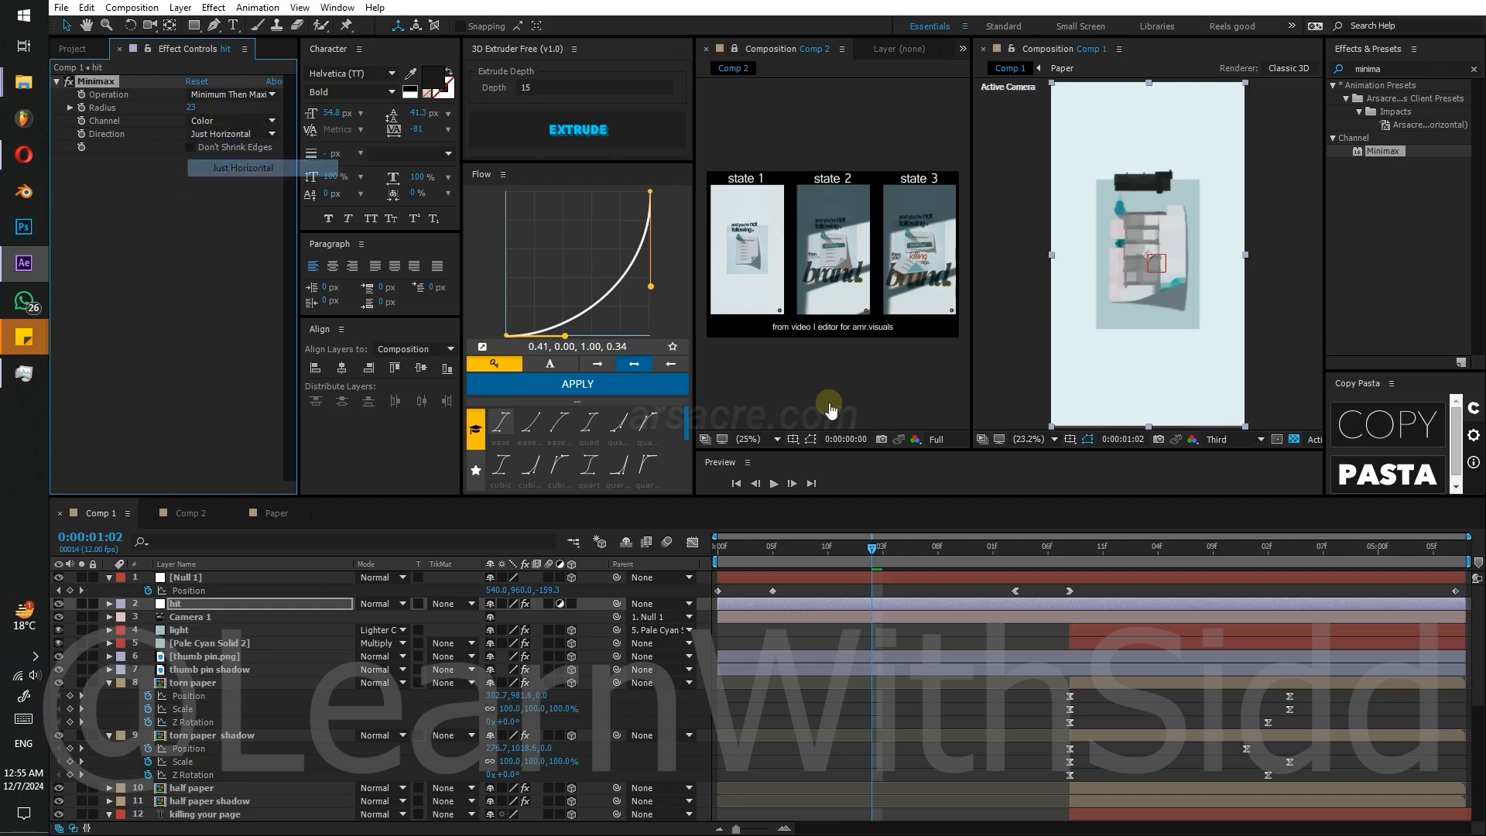
- Trim the hit layer to run only from about 0:00:00:05 to 0:00:00:07
mouse_move(820, 557)
left_mouse_down()
mouse_move(770, 559)
mouse_move(791, 559)
left_mouse_up()
key("[")
key("alt+]")
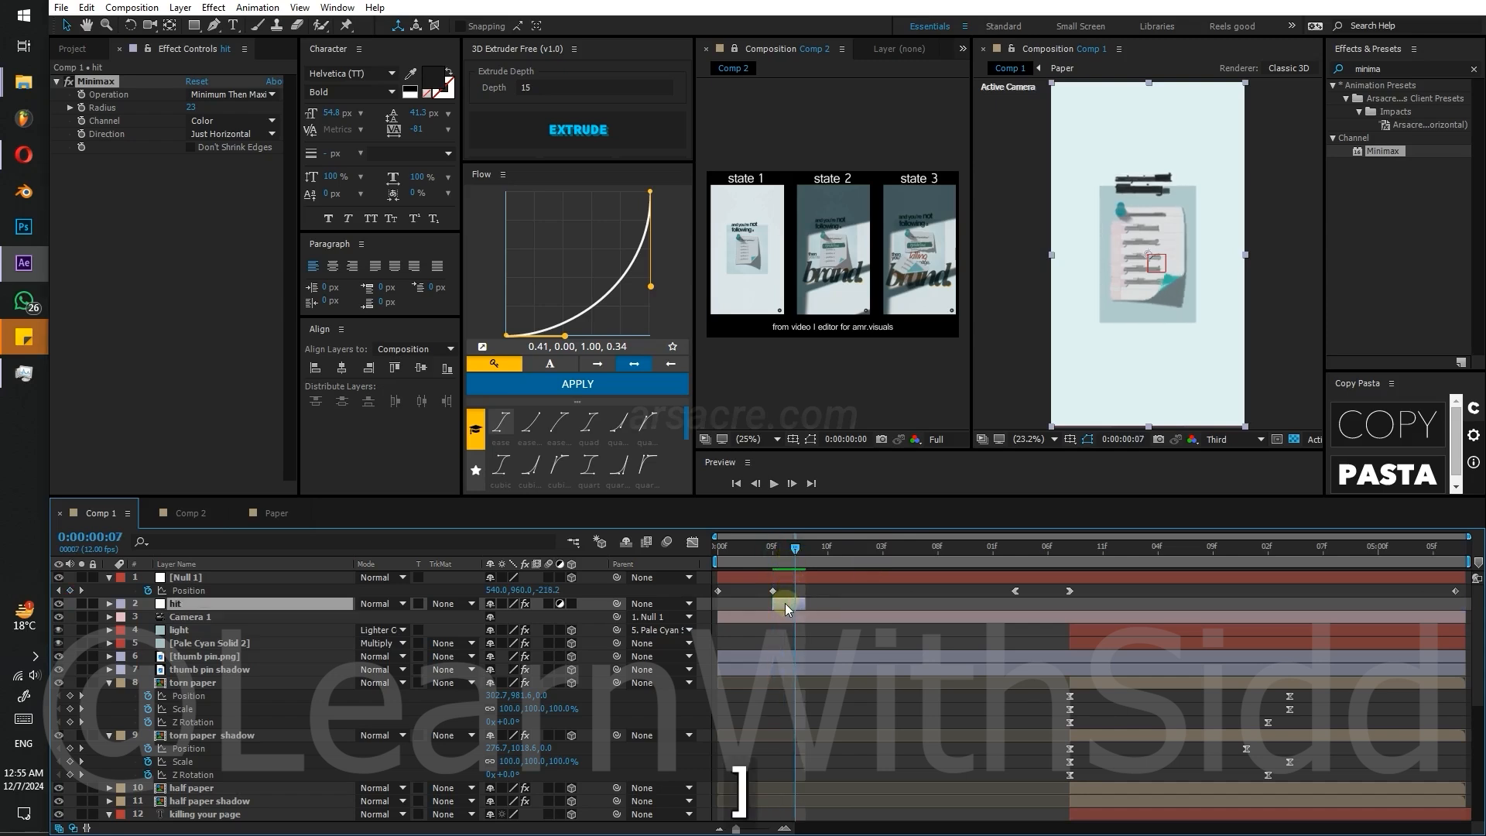
- Duplicate the hit layer and move the copy to start at about 0:00:02:07, just before the tear
key("ctrl+d")
left_click_drag(954, 602, 1061, 605)
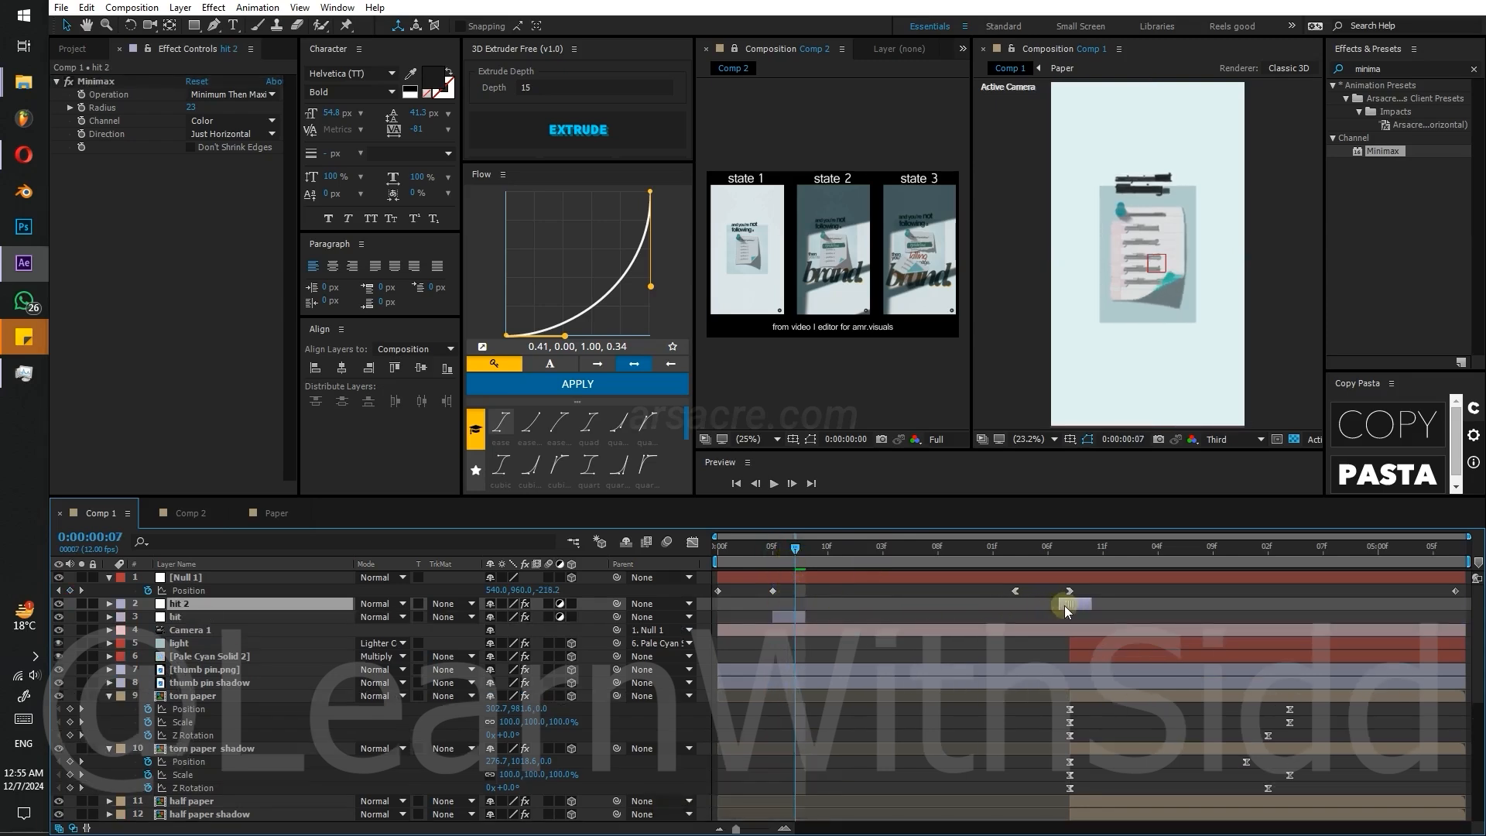
key("space")
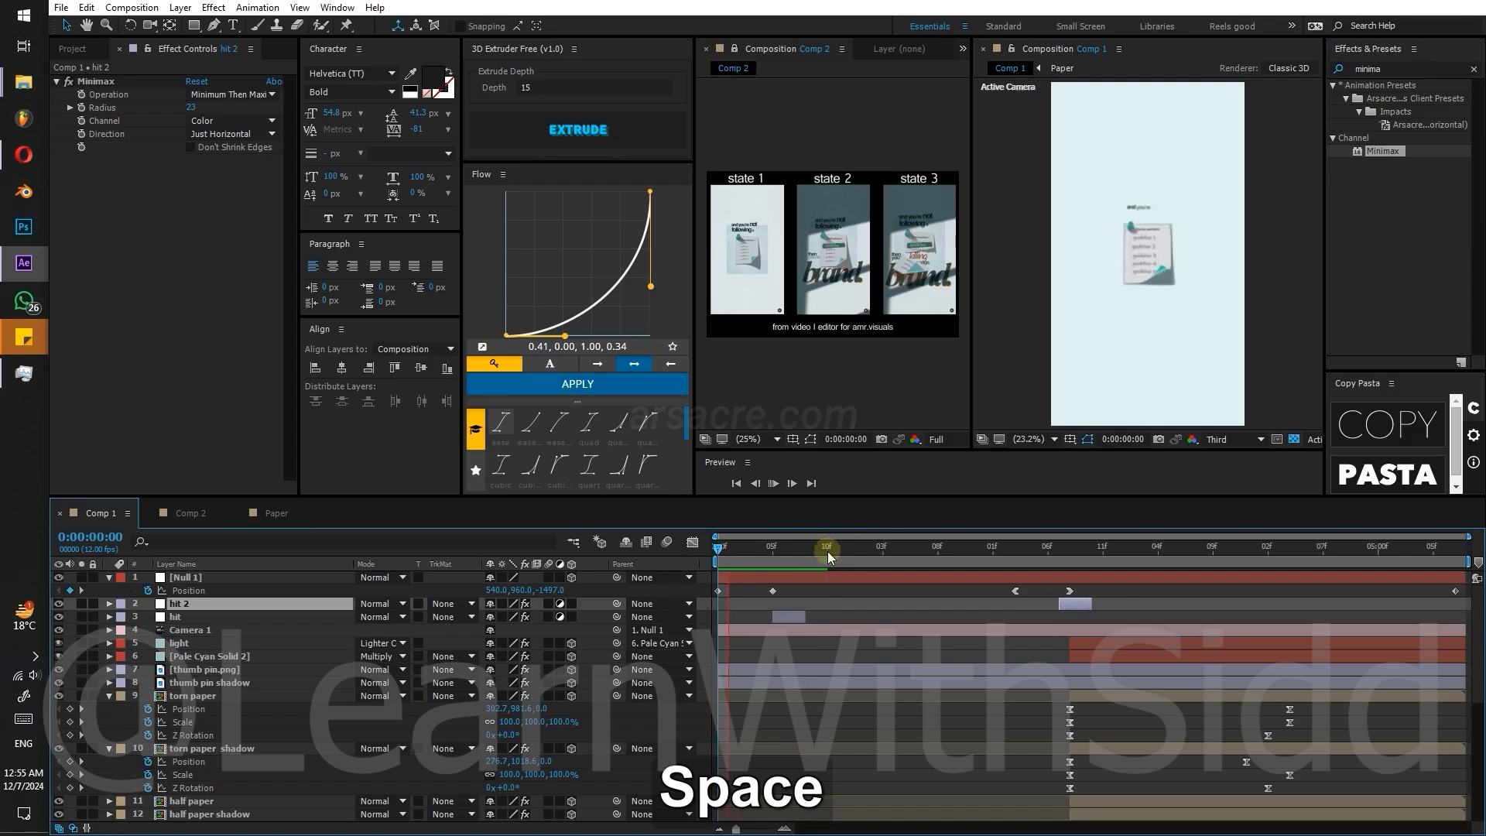
- Shorten the first hit layer by one frame at its end and preview it from 0:00:00:05
left_click(771, 555)
left_click(794, 617)
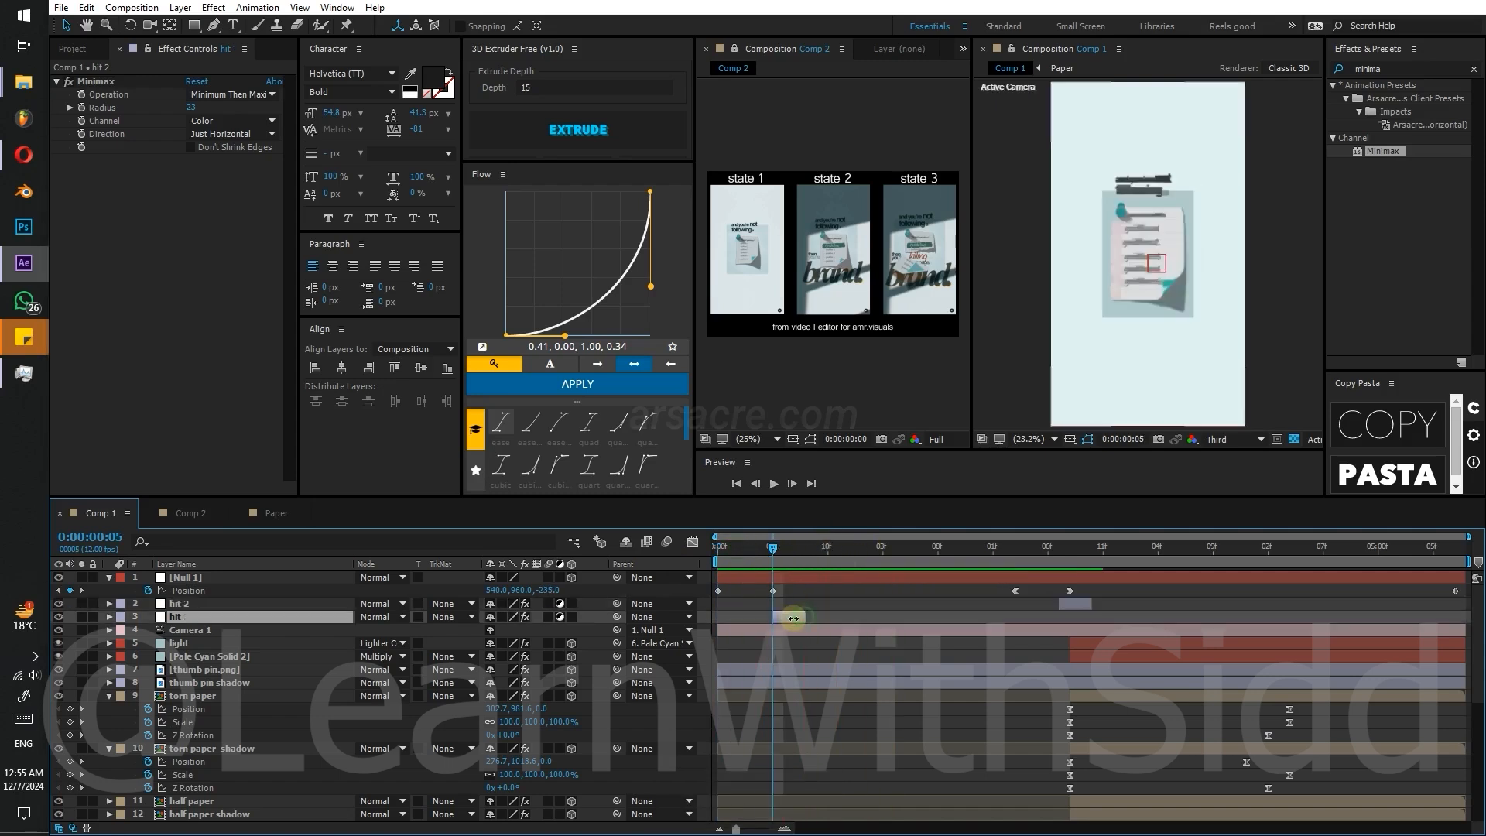
key("space")
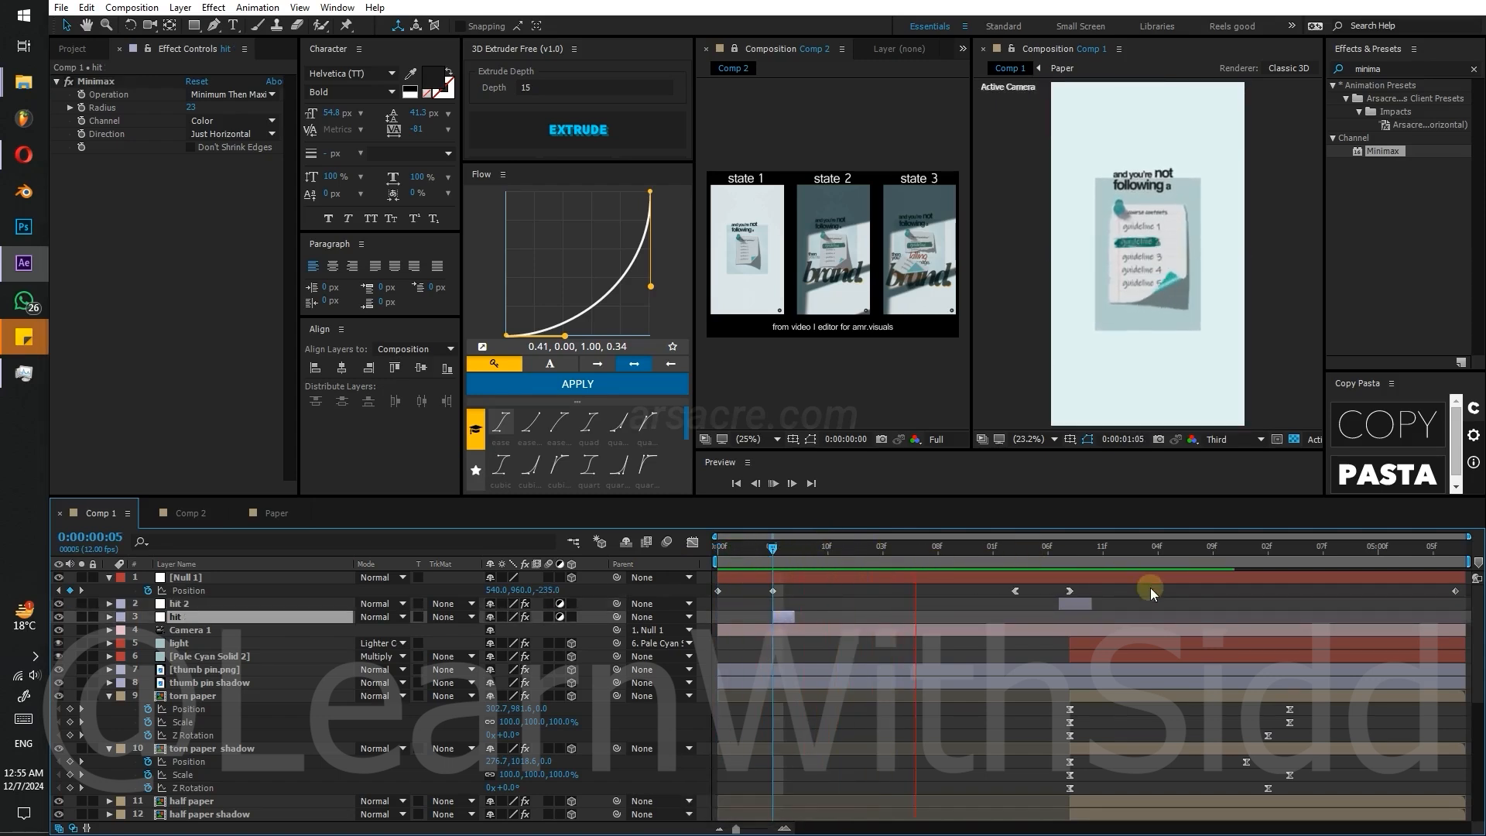
- Shorten the hit 2 layer to two frames at the tear and preview the impact
left_click(1026, 553)
left_click(1065, 606)
key("space")
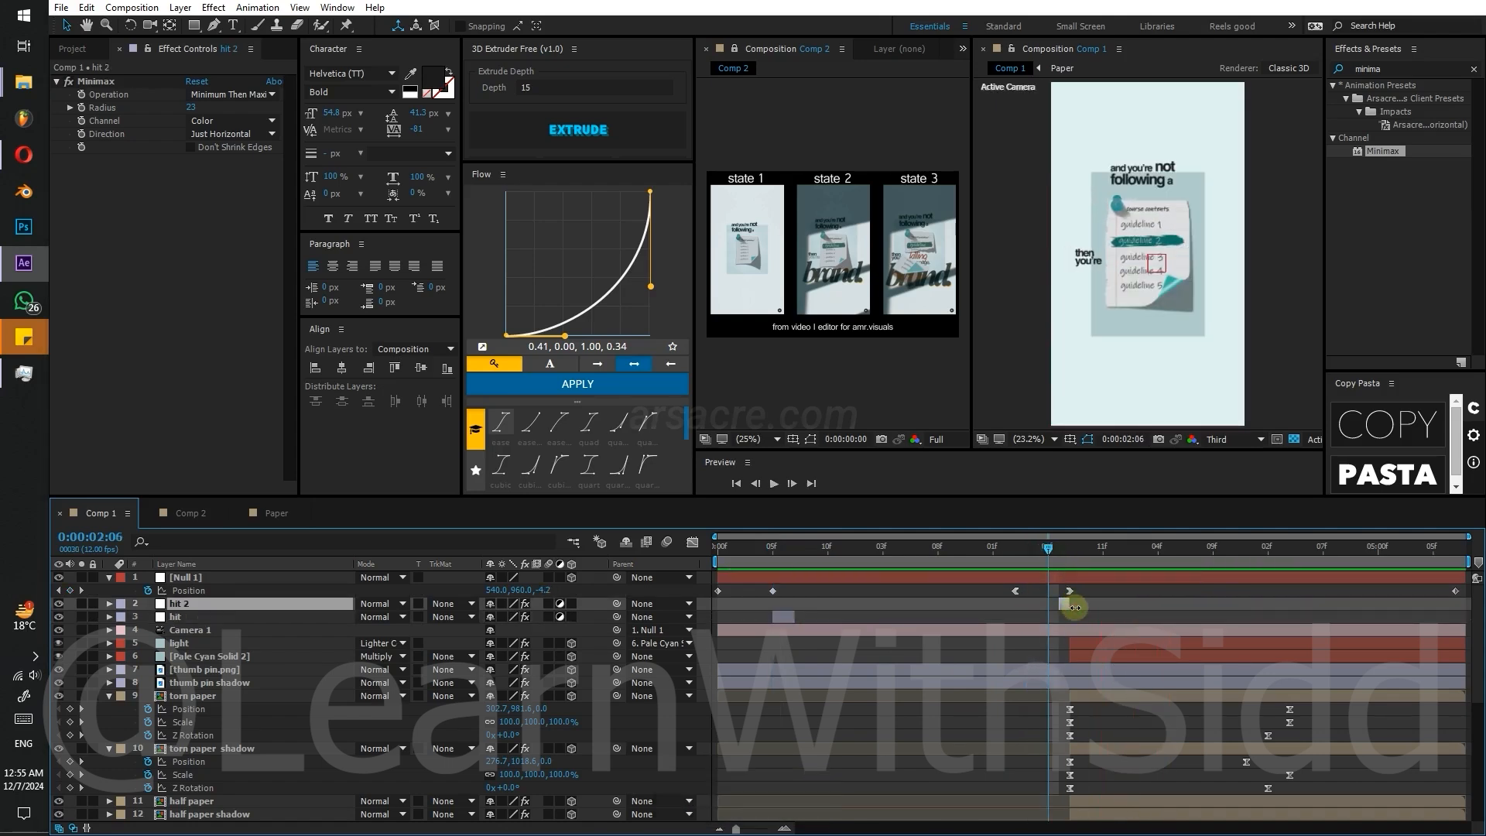
key("space")
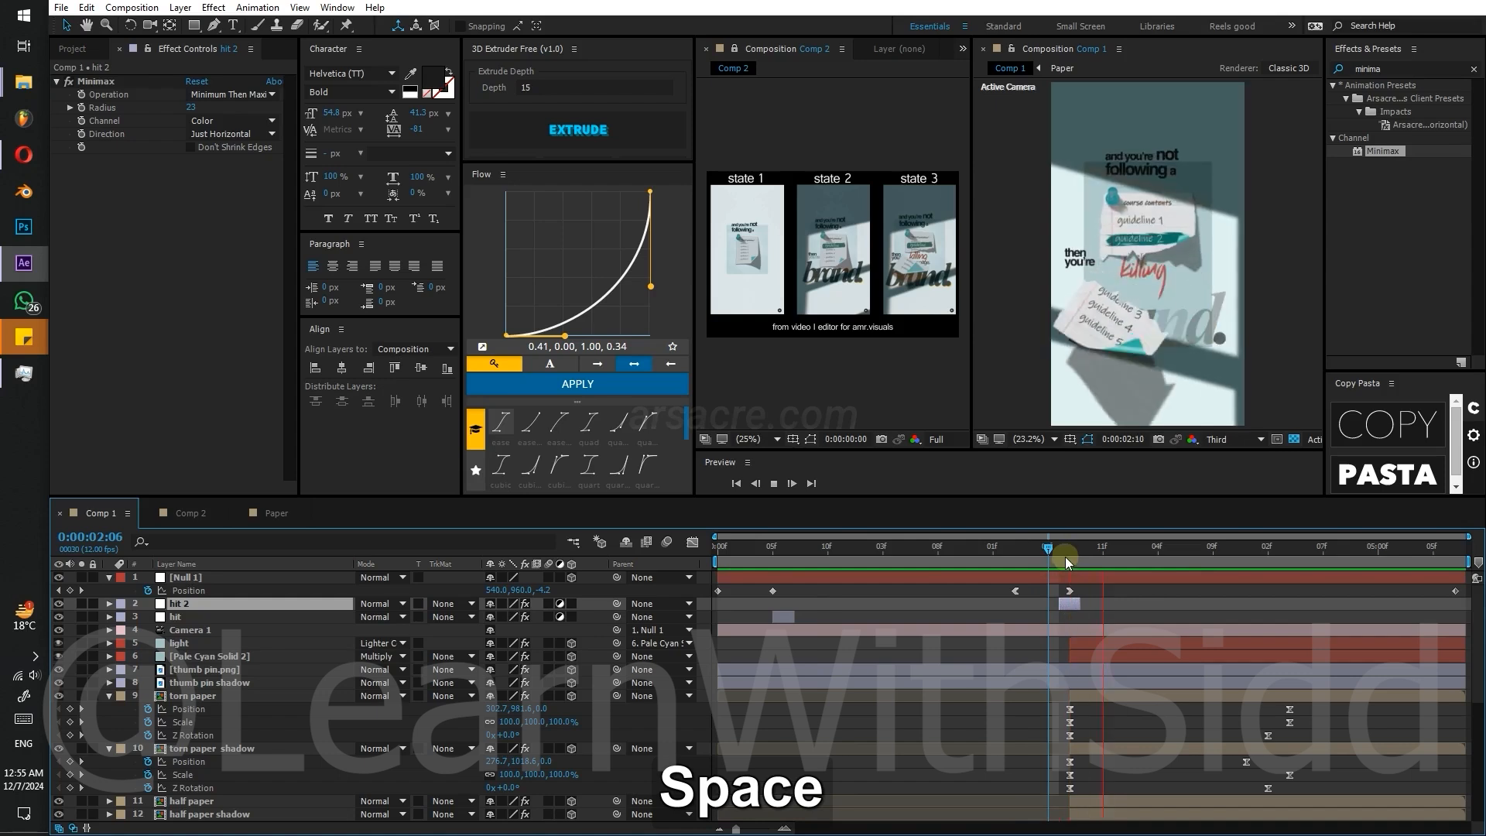
left_click_drag(1053, 552, 1009, 569)
key("space")
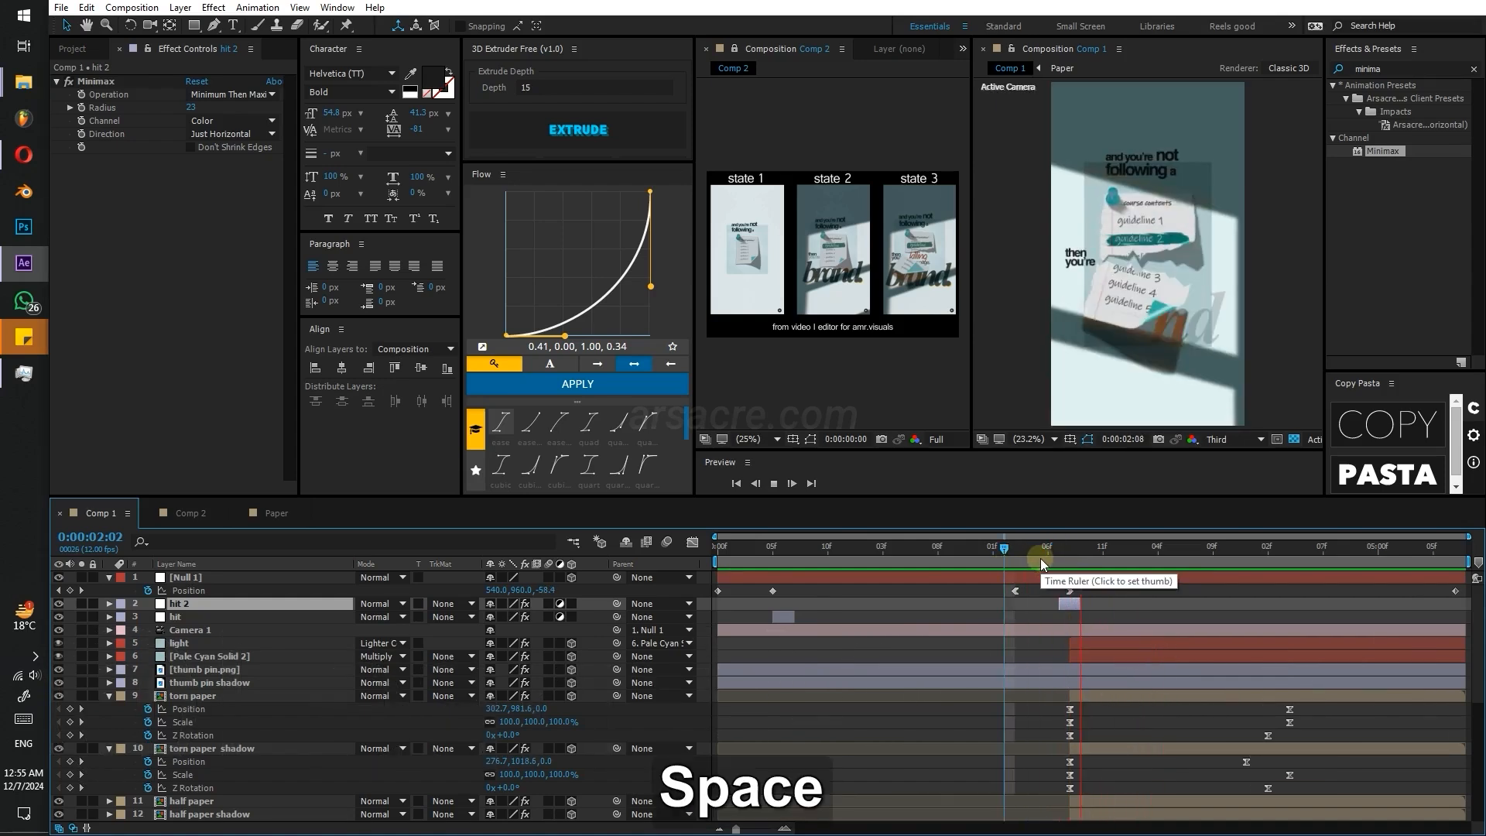
- Delete the first hit layer near 0:00:00:05, keeping hit 2
left_click(982, 568)
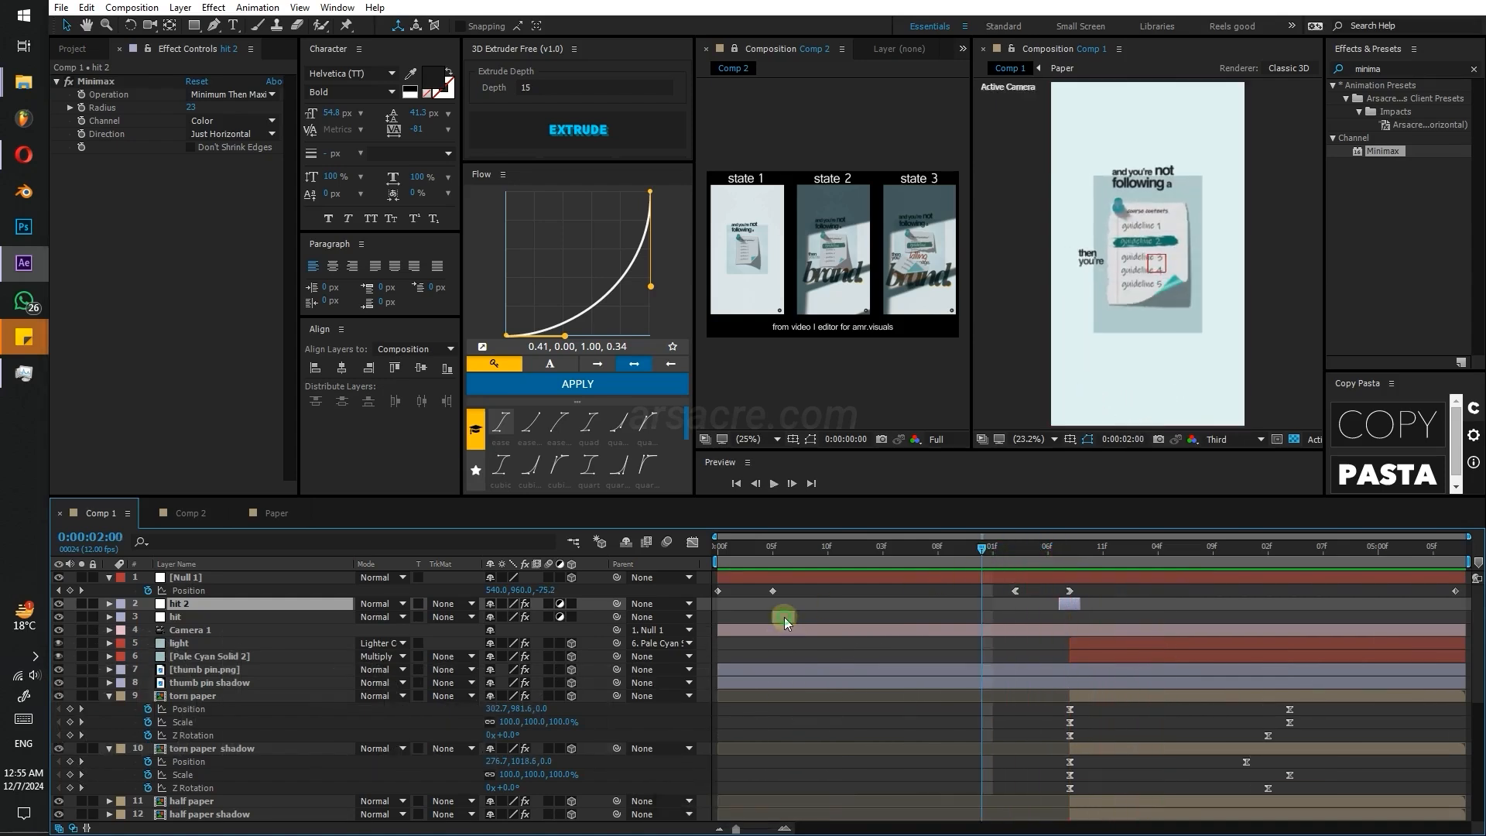
key("space")
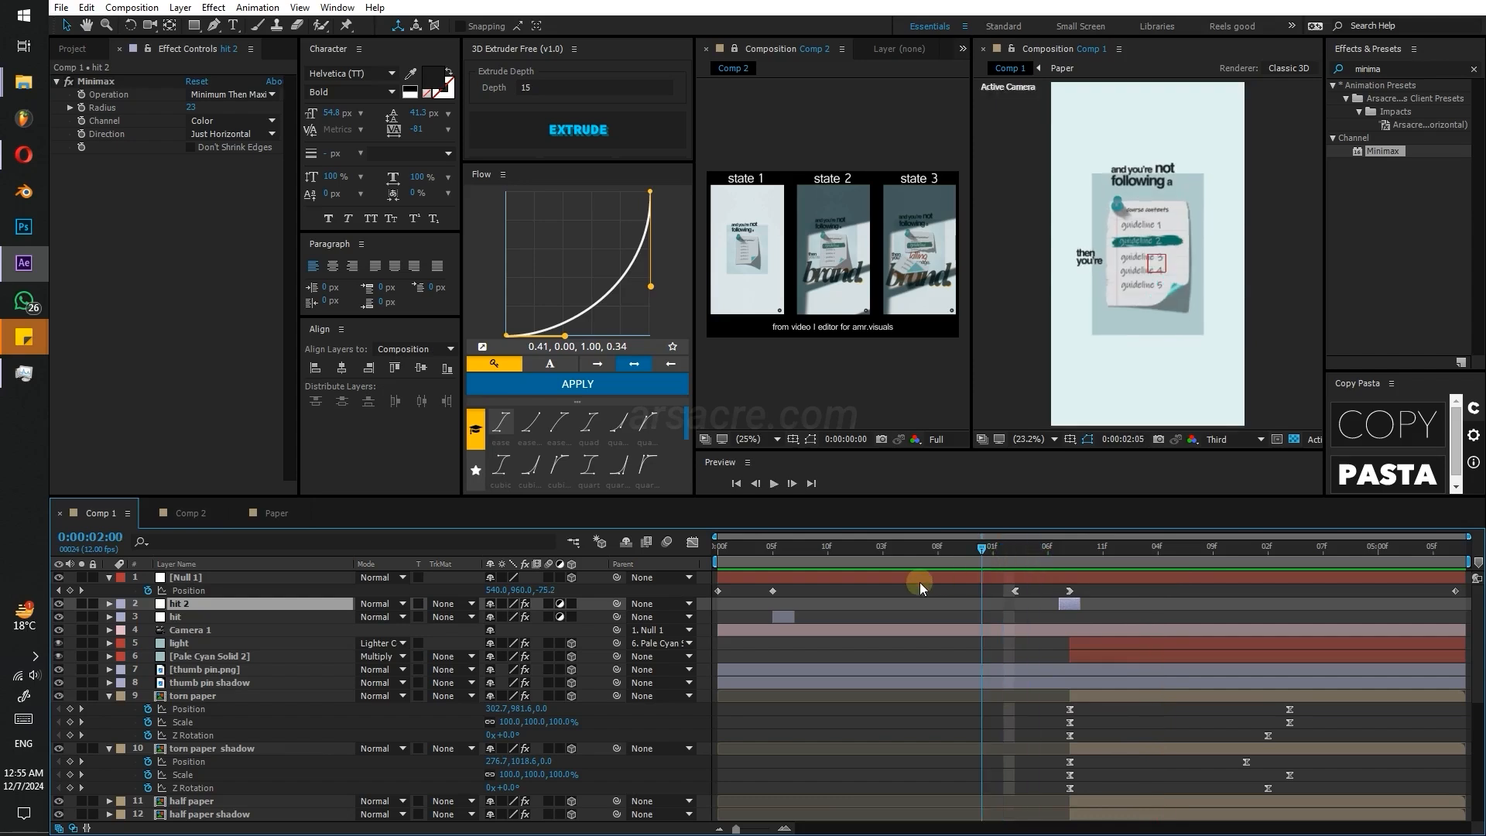
left_click(783, 616)
key("Delete")
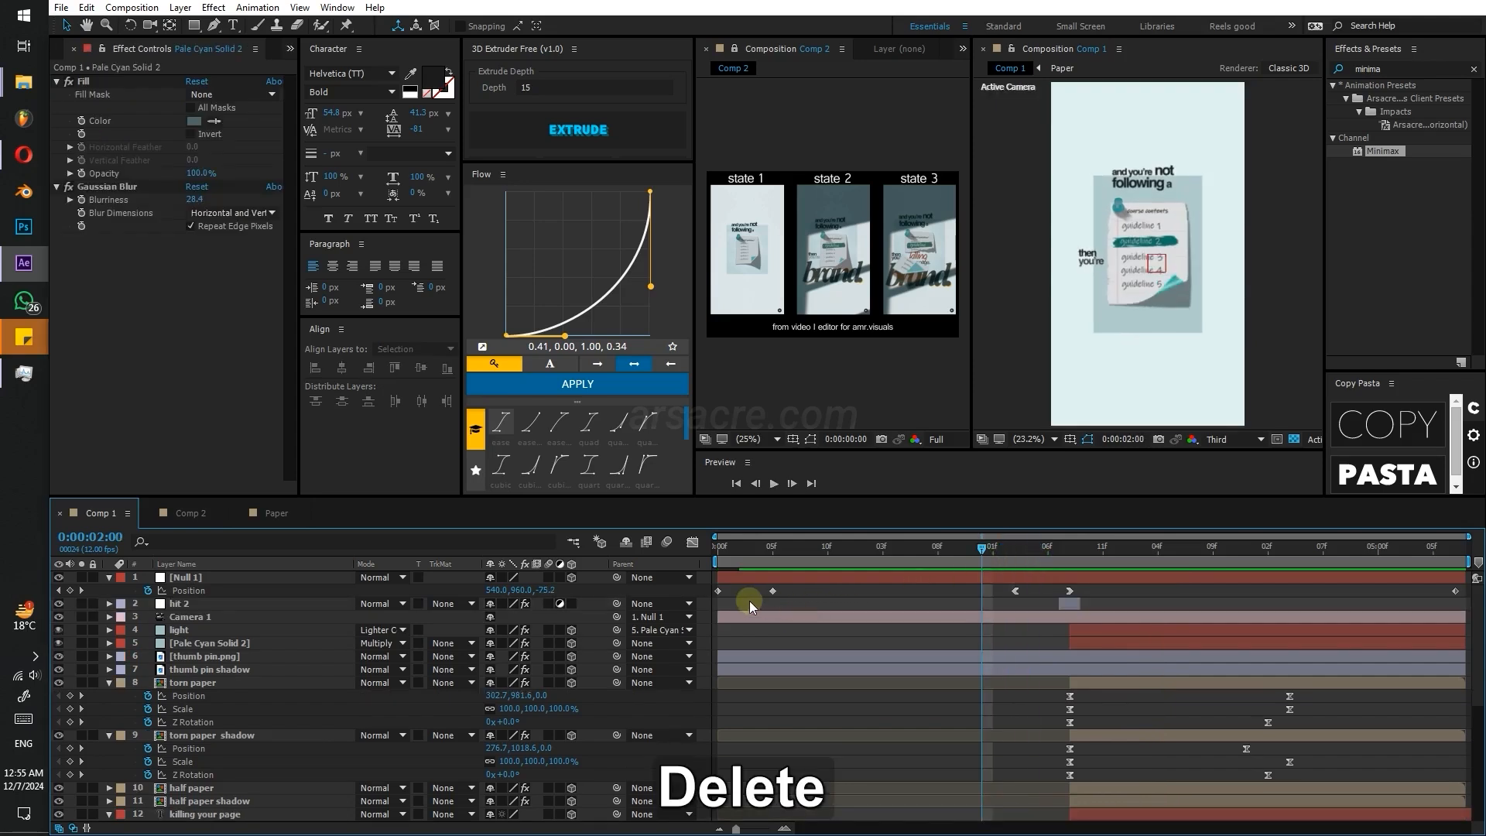
- Collapse the layer properties, enable motion blur for the composition and its layers from light through Pale Cyan Solid 1, and preview from the start
key("u")
key("u")
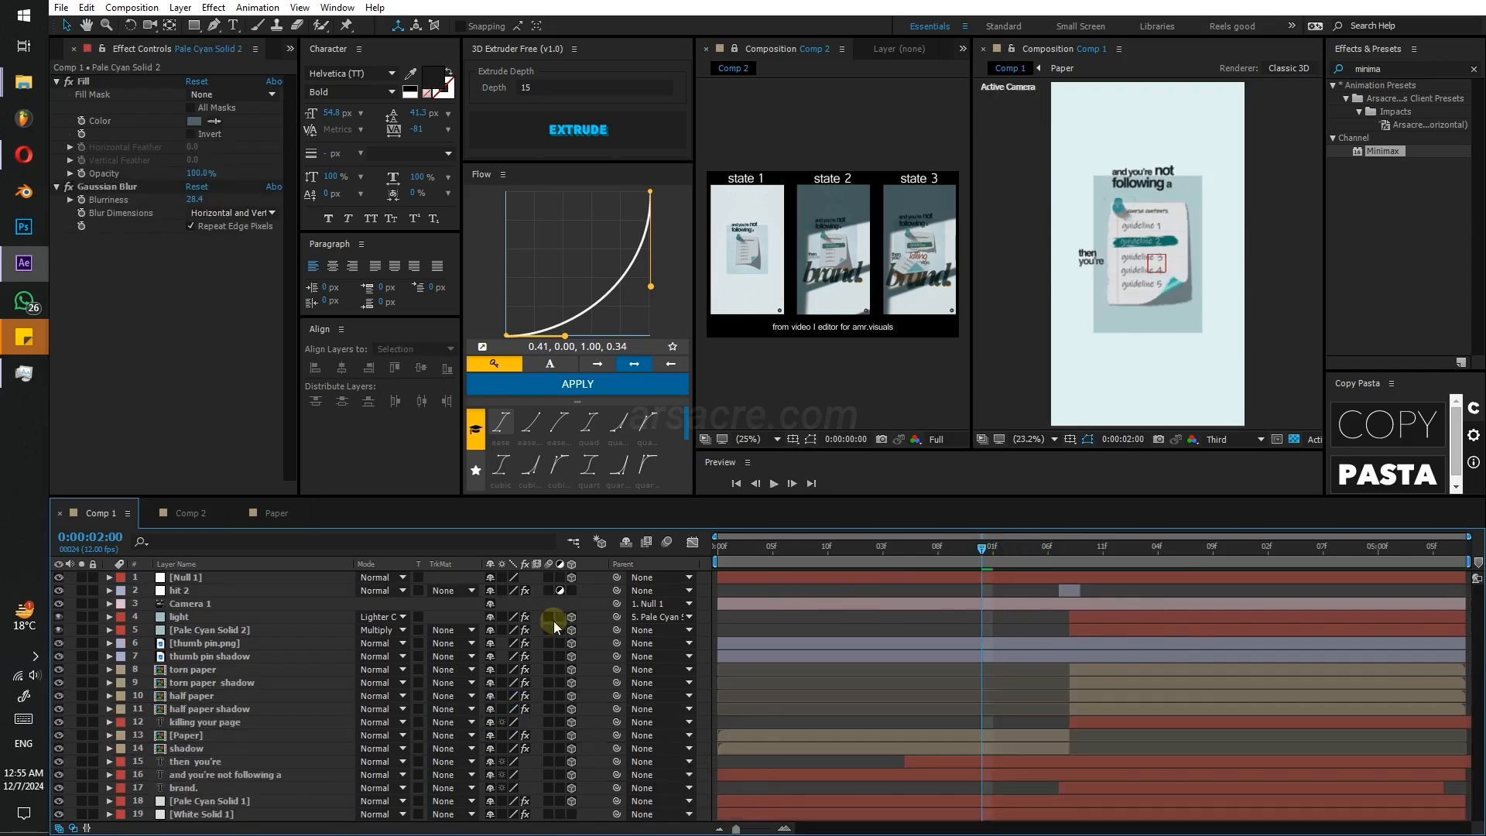
left_click_drag(550, 616, 553, 799)
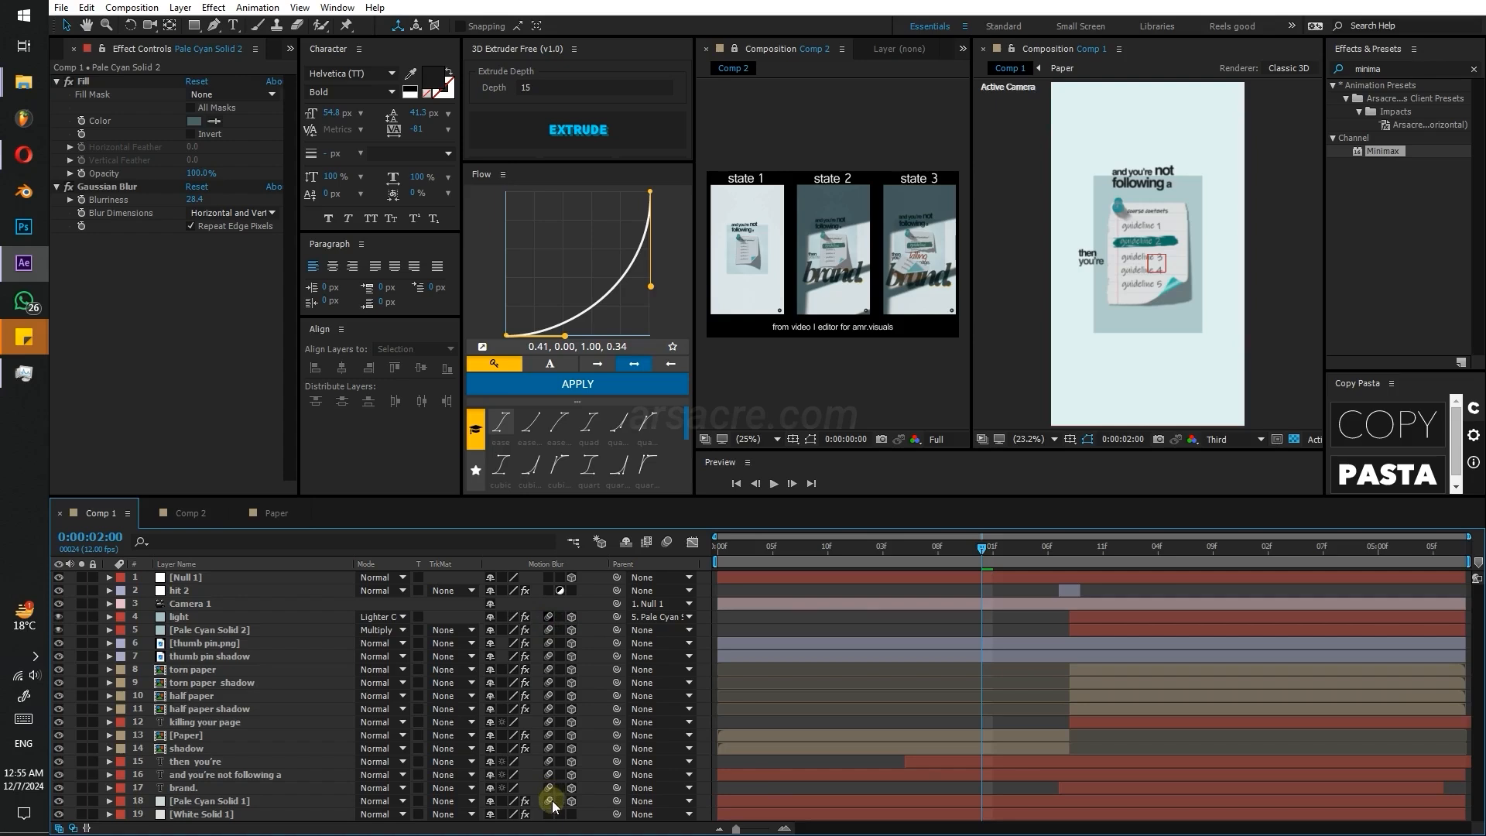
left_click_drag(724, 549, 698, 554)
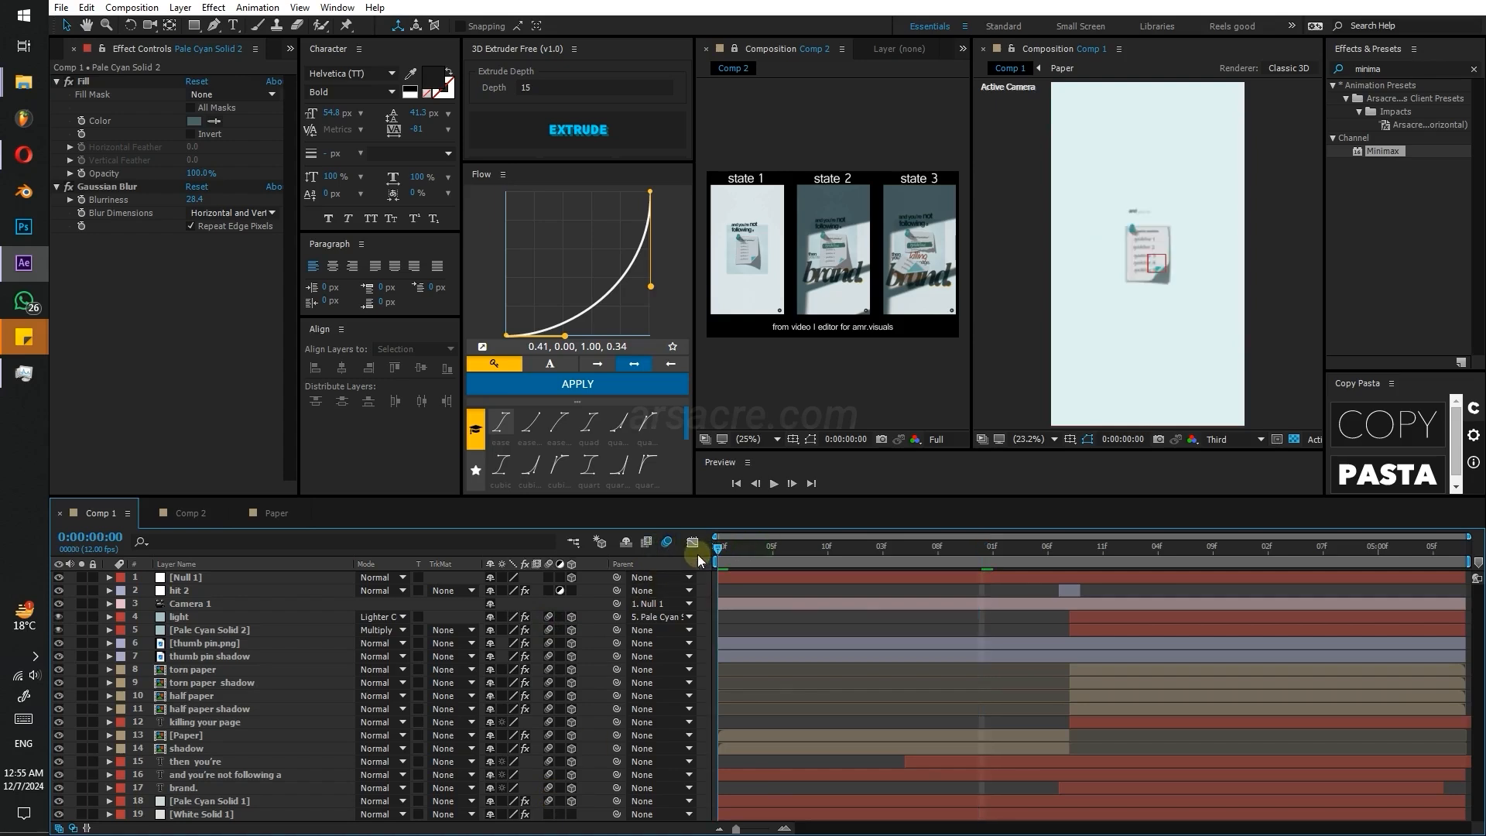
key("space")
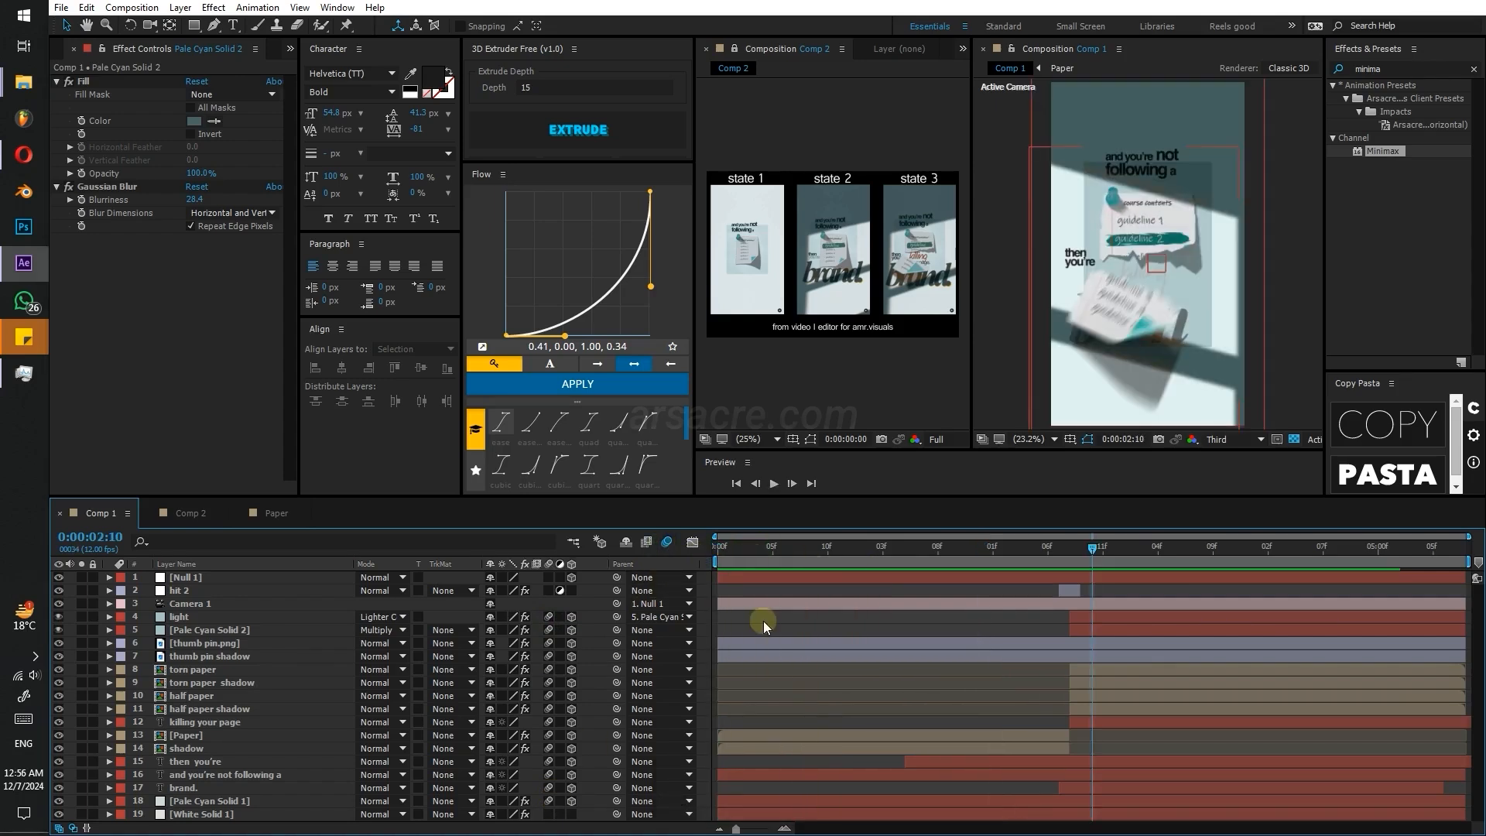
- Create an adjustment layer in Comp 1 and name it "shake impact"
right_click(707, 641)
mouse_move(762, 654)
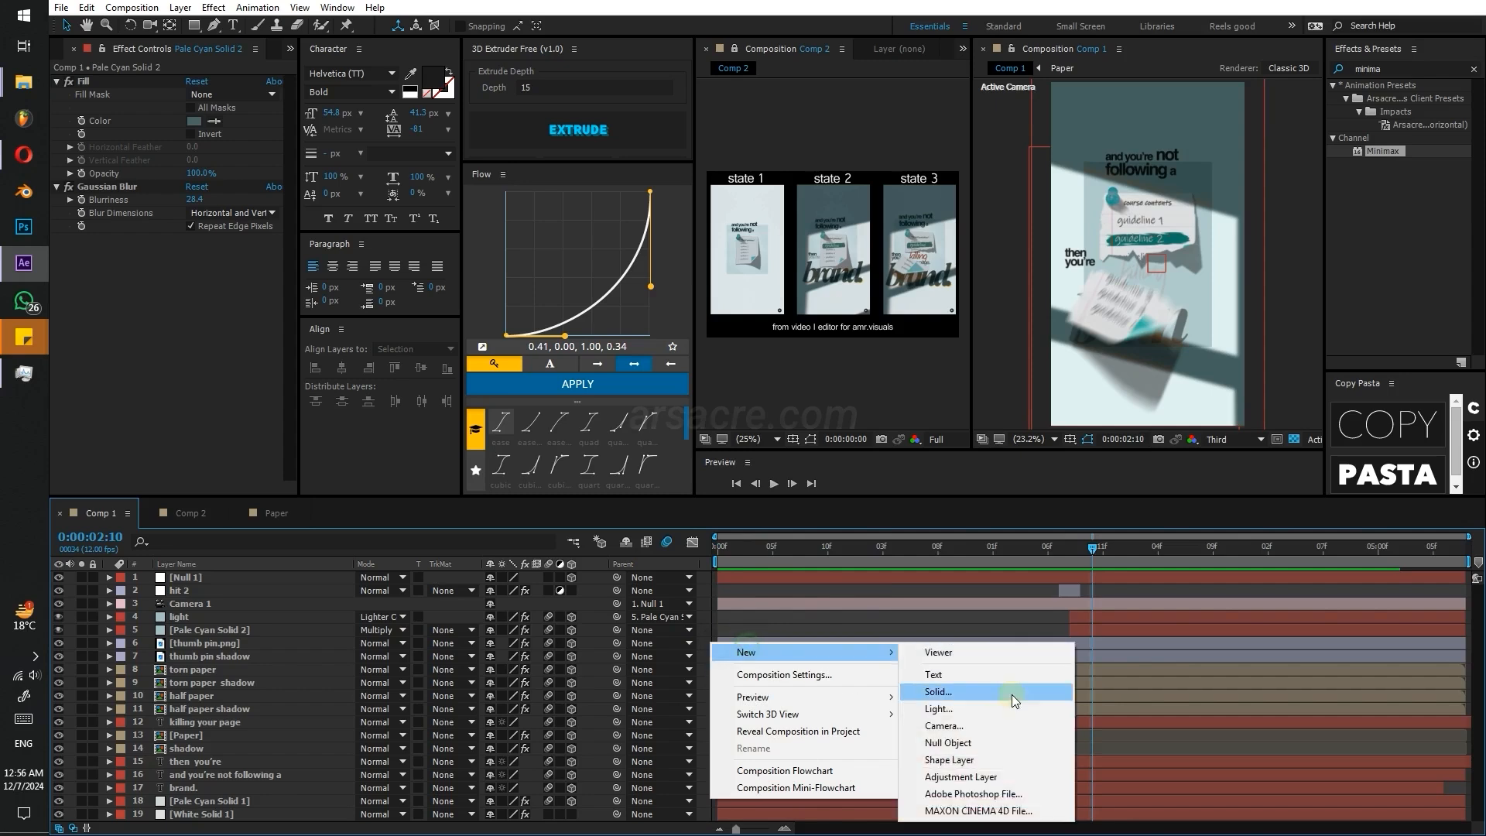
left_click(998, 766)
key("Return")
type("shak")
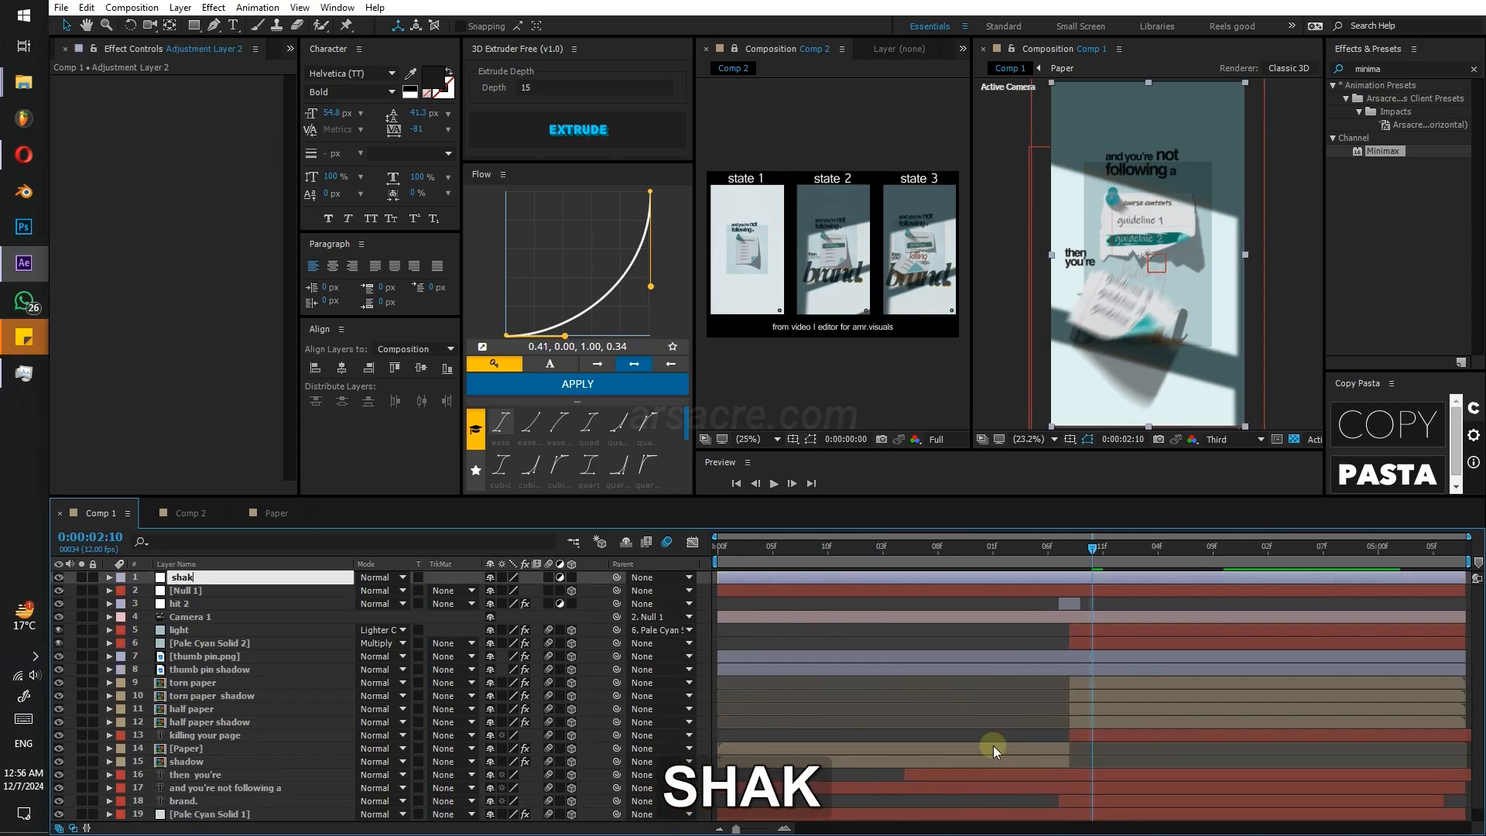
type("e impact")
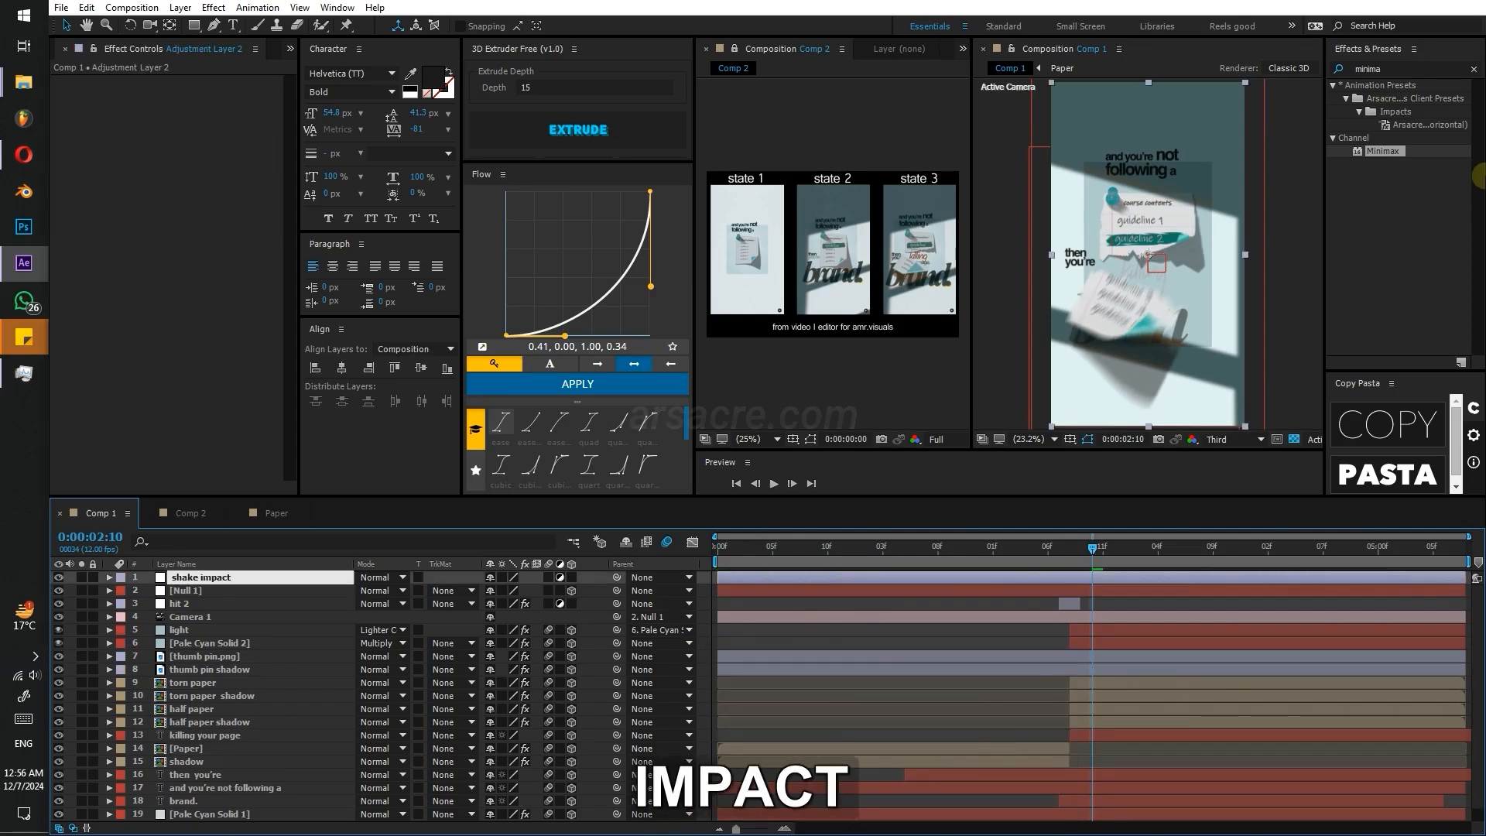
- Apply the Transform and Slider Control effects to the shake impact layer
left_click(1388, 67)
type("ransf")
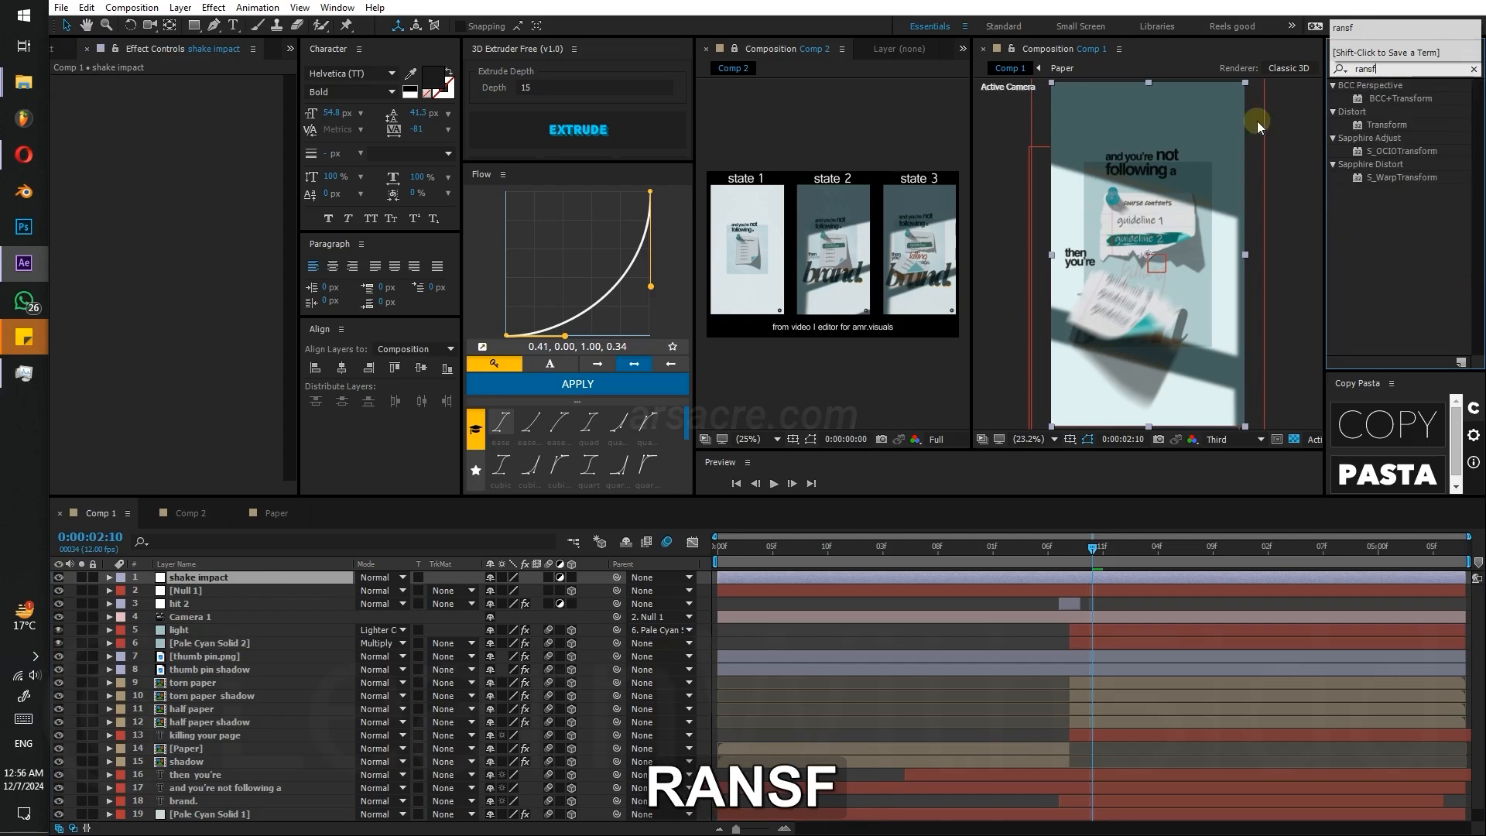
double_click(1381, 128)
left_click(1389, 68)
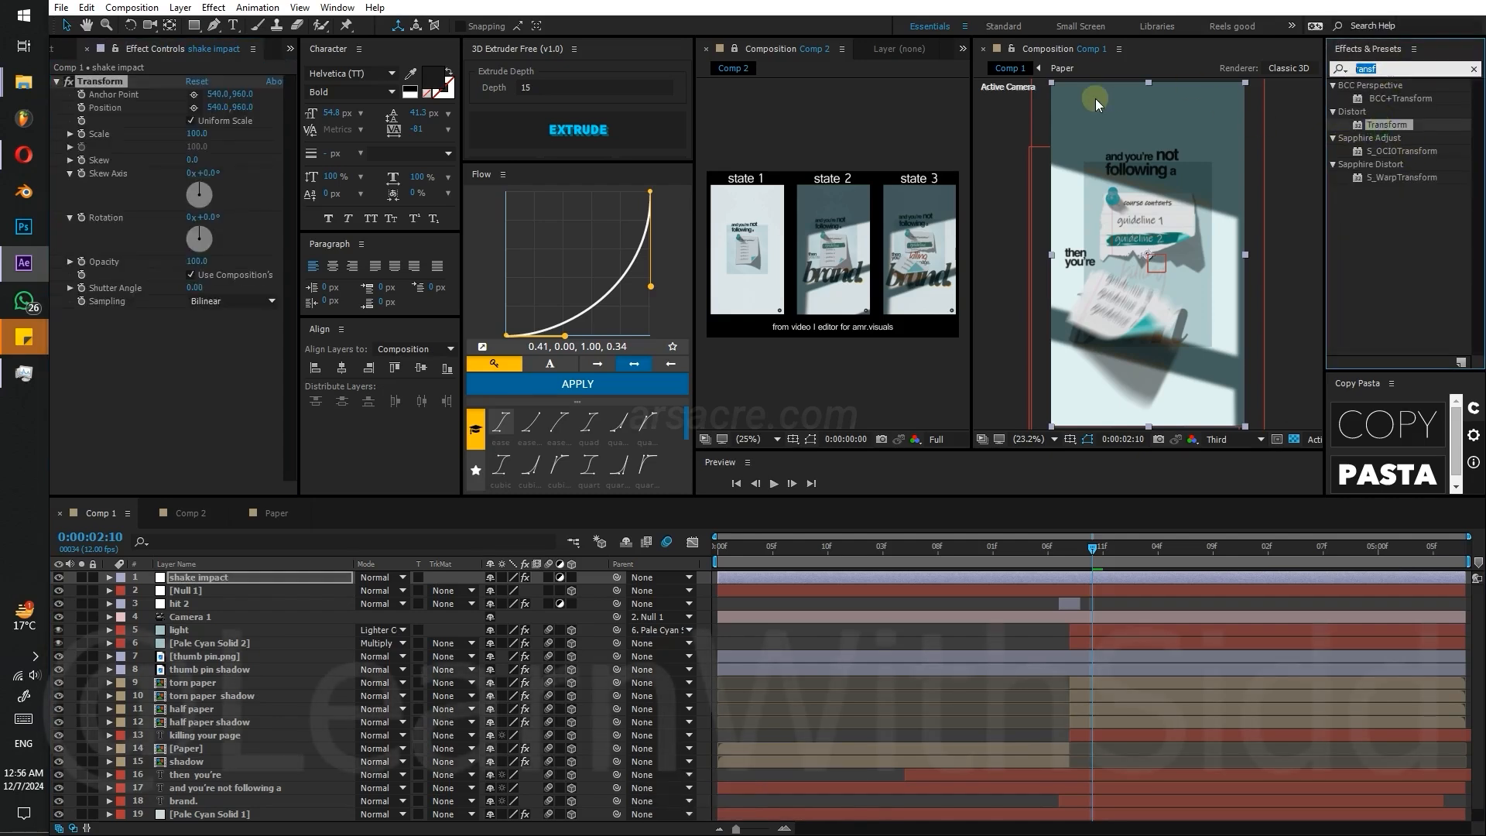
type("slider")
double_click(1386, 98)
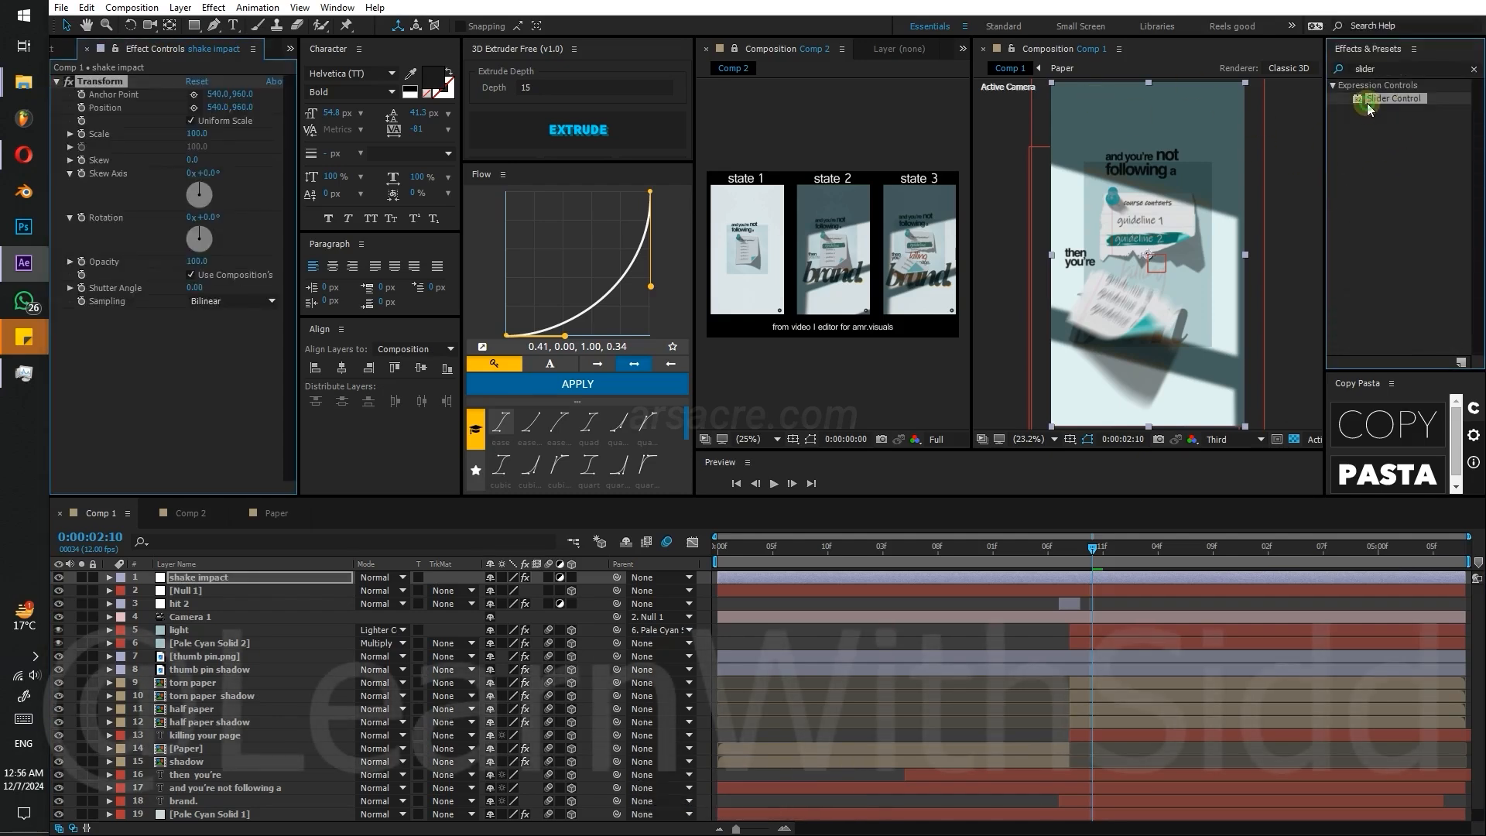
- Add a wiggle expression to the Transform effect's Position with frequency 4 and the amplitude linked to the Slider Control
key("i")
key("g")
key("g")
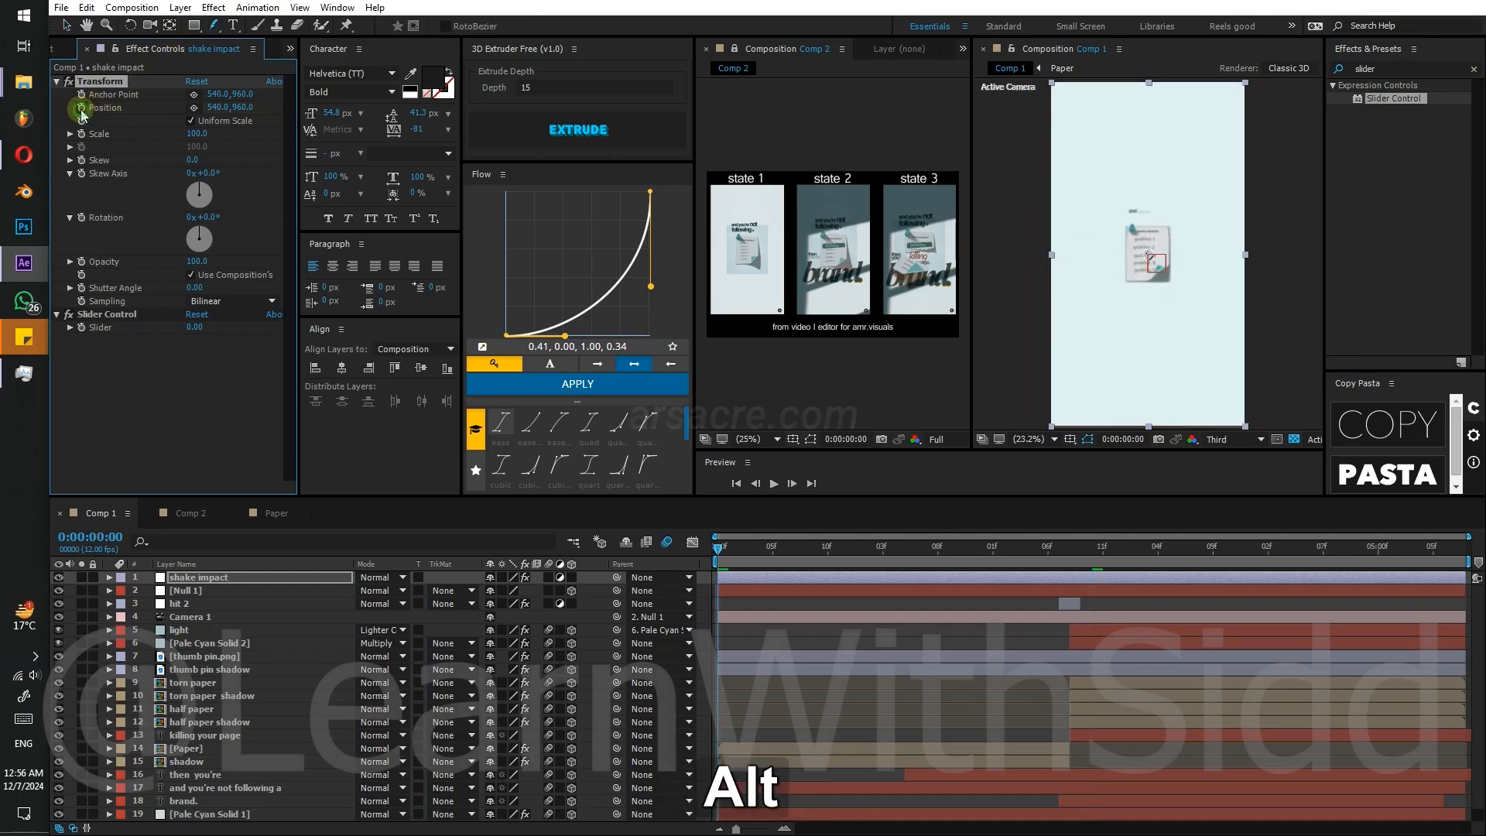
left_click(82, 108, "alt")
type("wiggle(4,)")
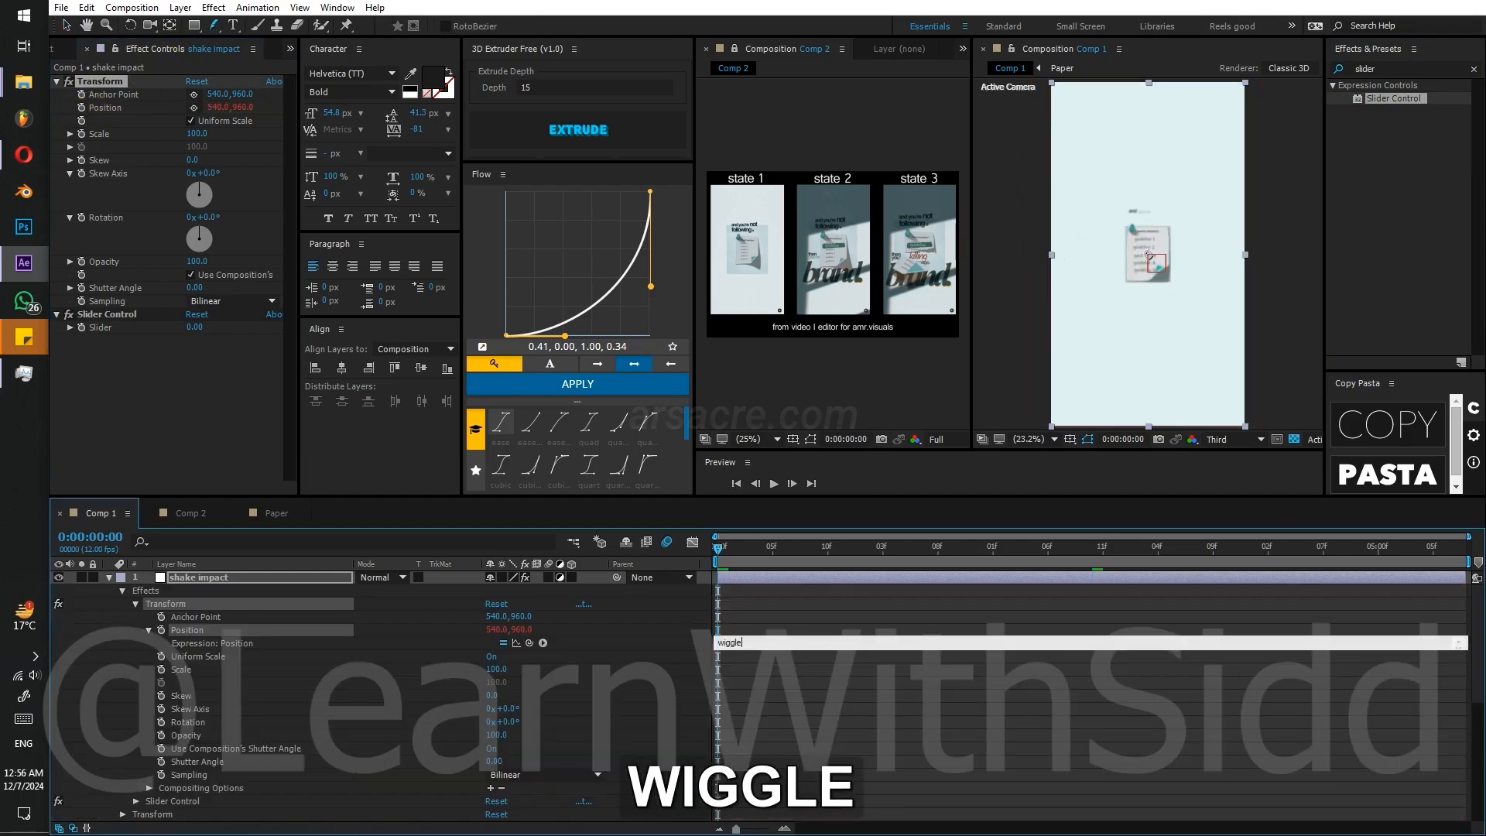
key("Left")
type("4,")
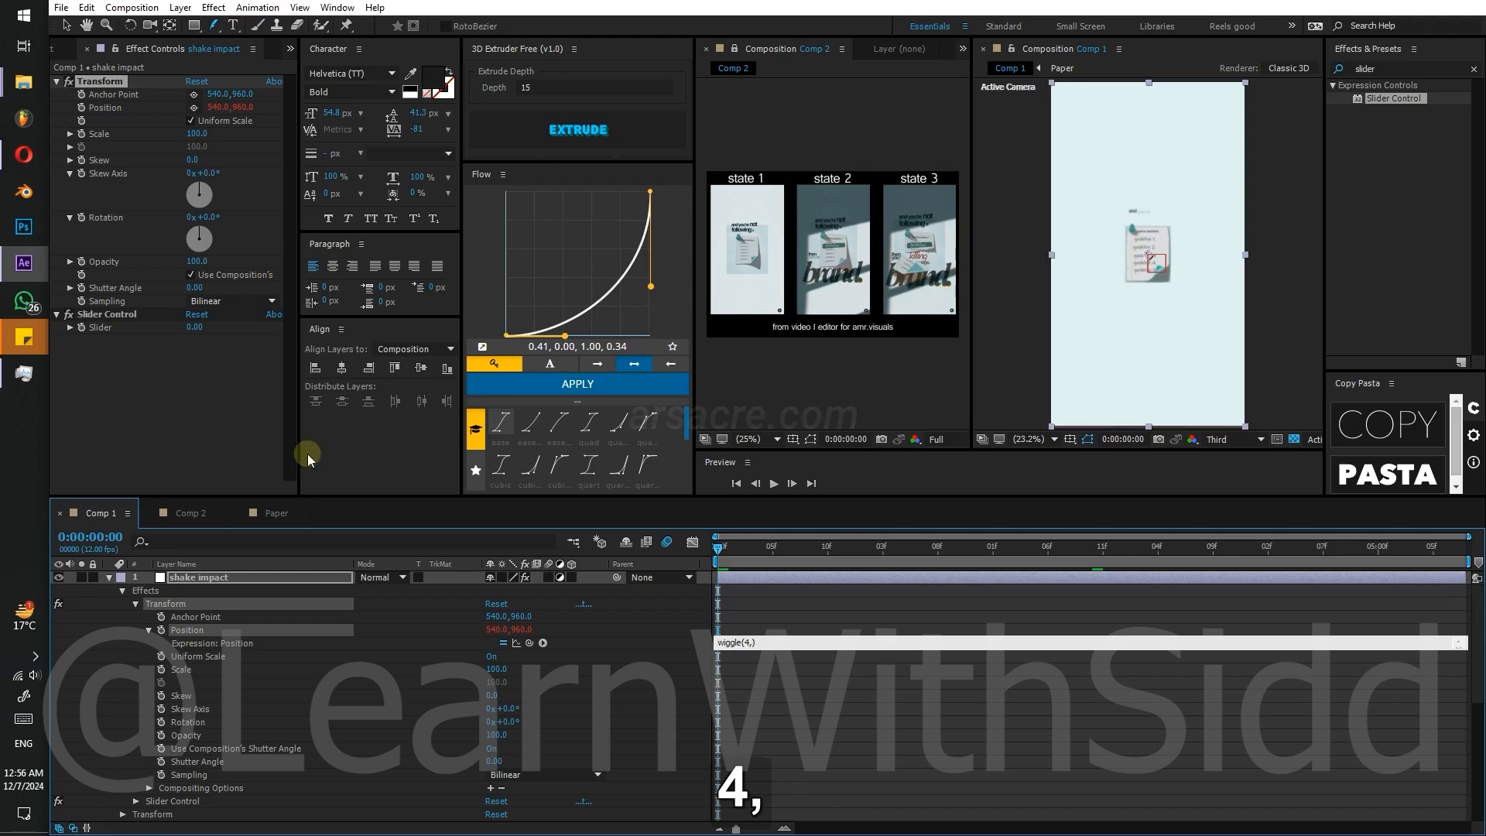
left_click_drag(535, 647, 106, 335)
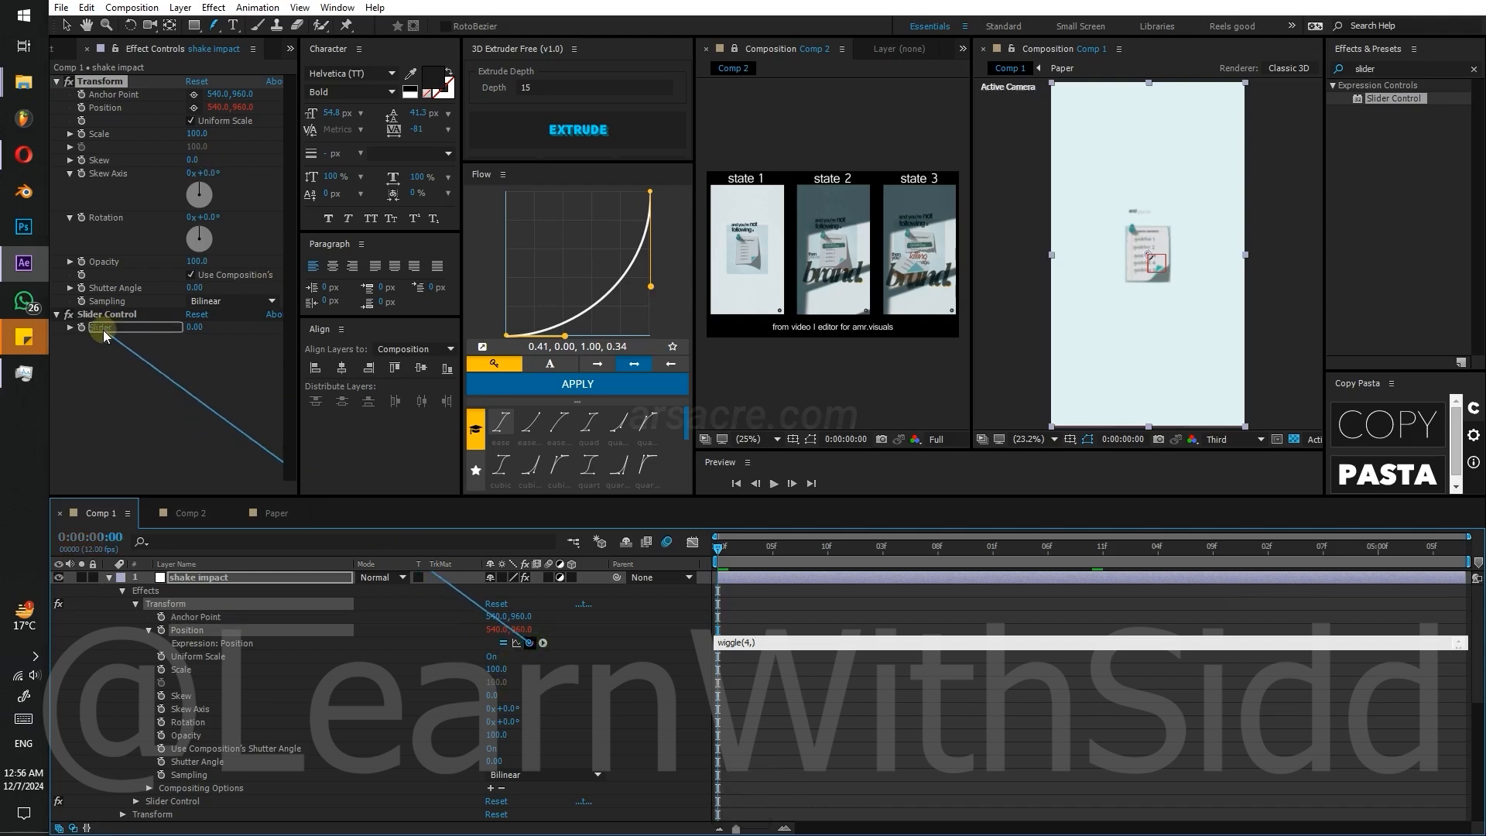
- Keyframe the Slider at 10.20 at 0:00:00:05 and move its zero keyframe after that peak
left_click(136, 603)
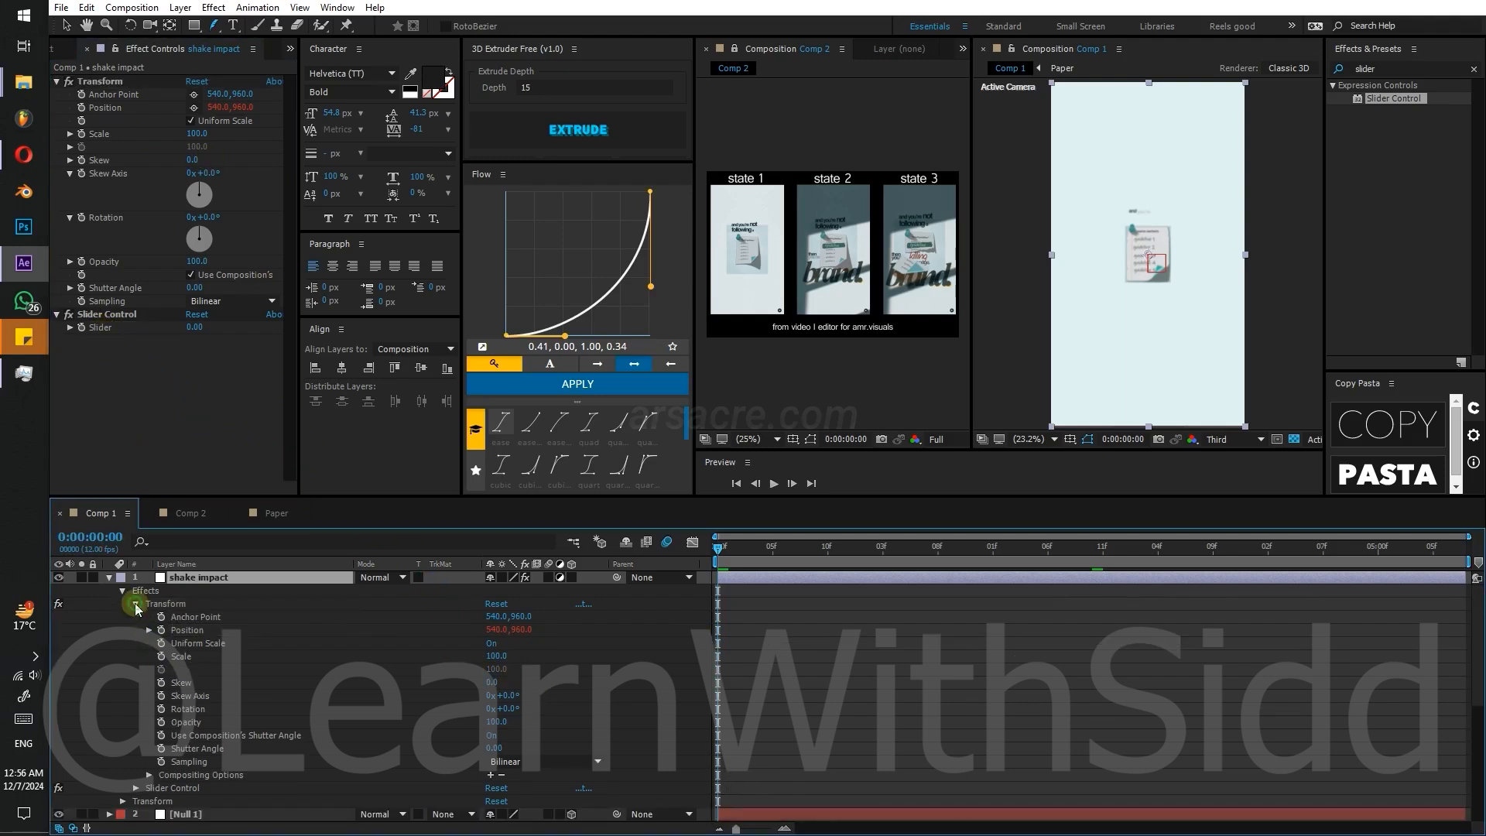
left_click(136, 616)
left_click(161, 630)
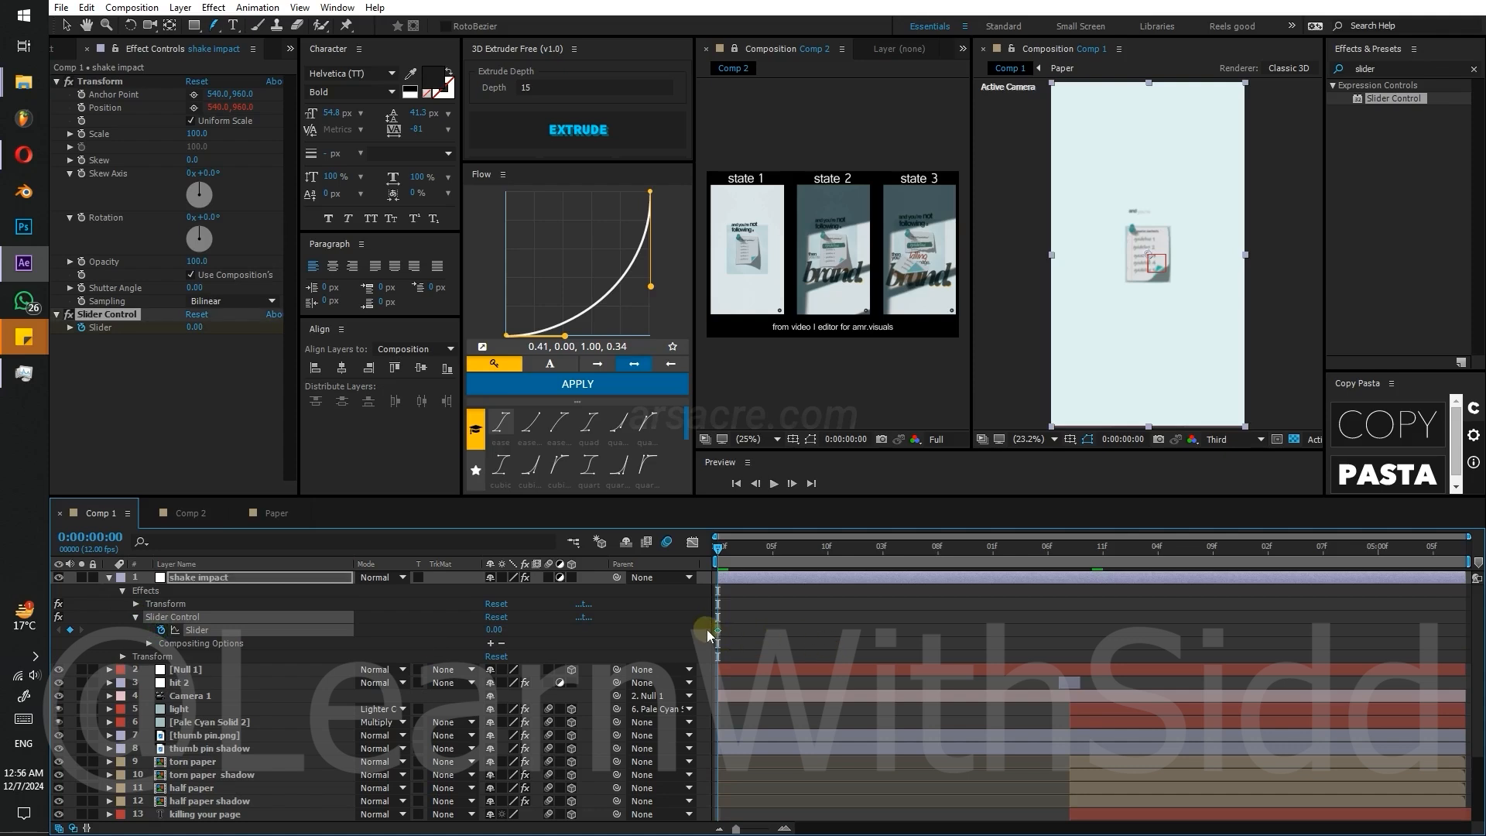
left_click_drag(745, 556, 759, 602)
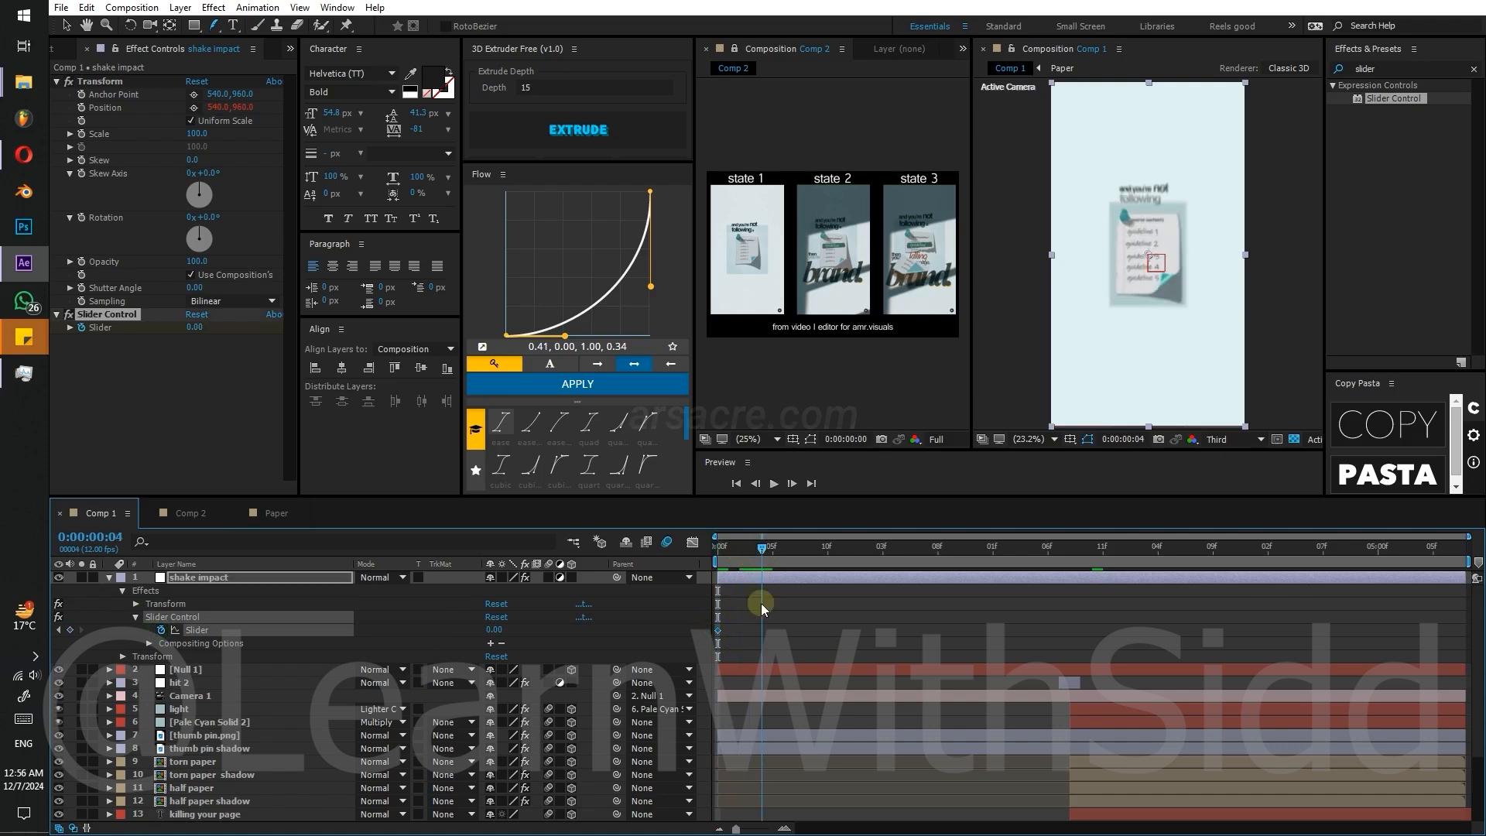
left_click(746, 668)
key("u")
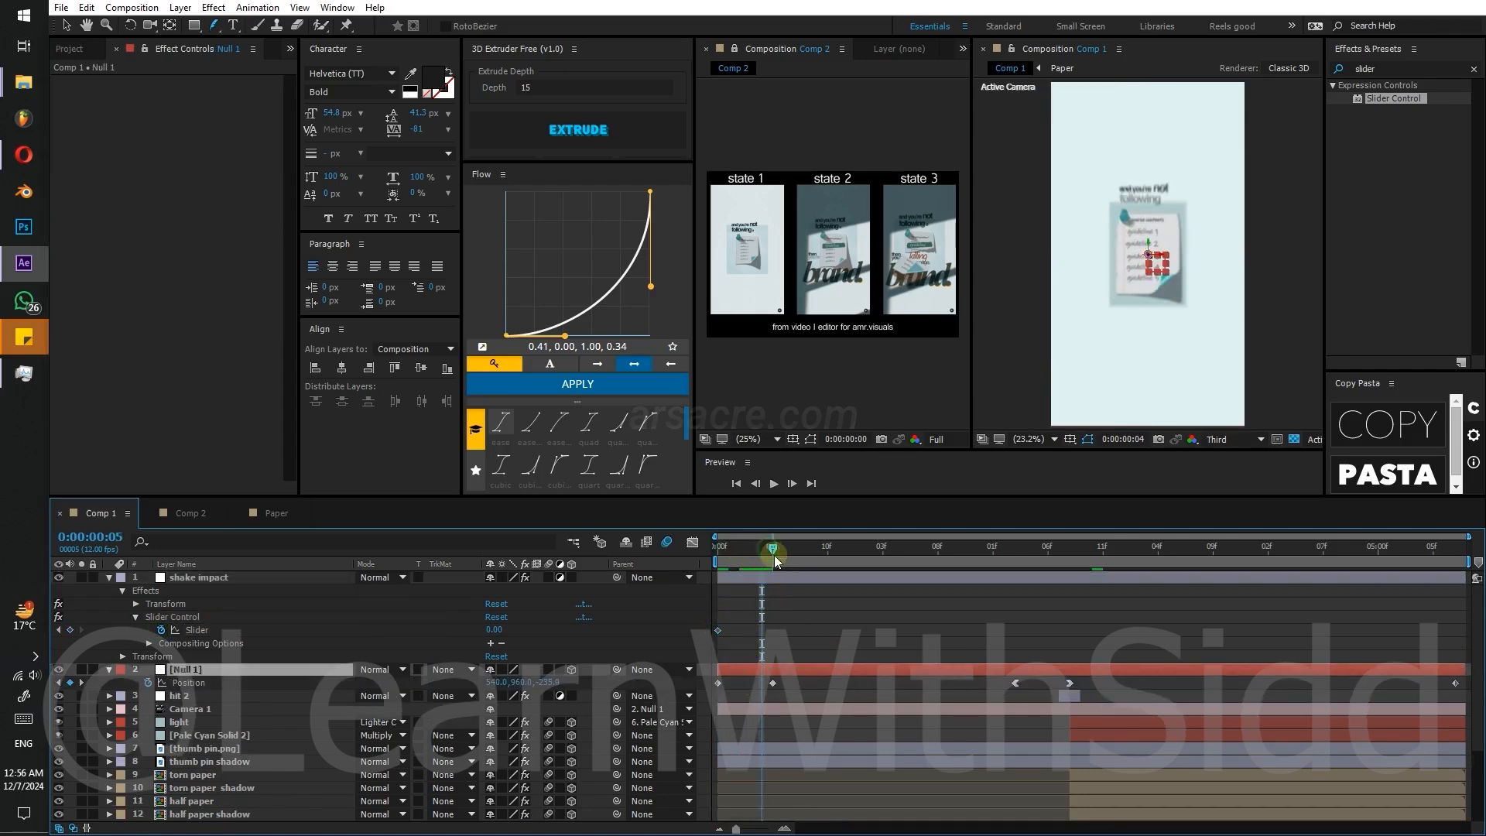
left_click(772, 554)
left_click_drag(494, 629, 585, 643)
left_click(754, 638)
left_click_drag(718, 629, 794, 629)
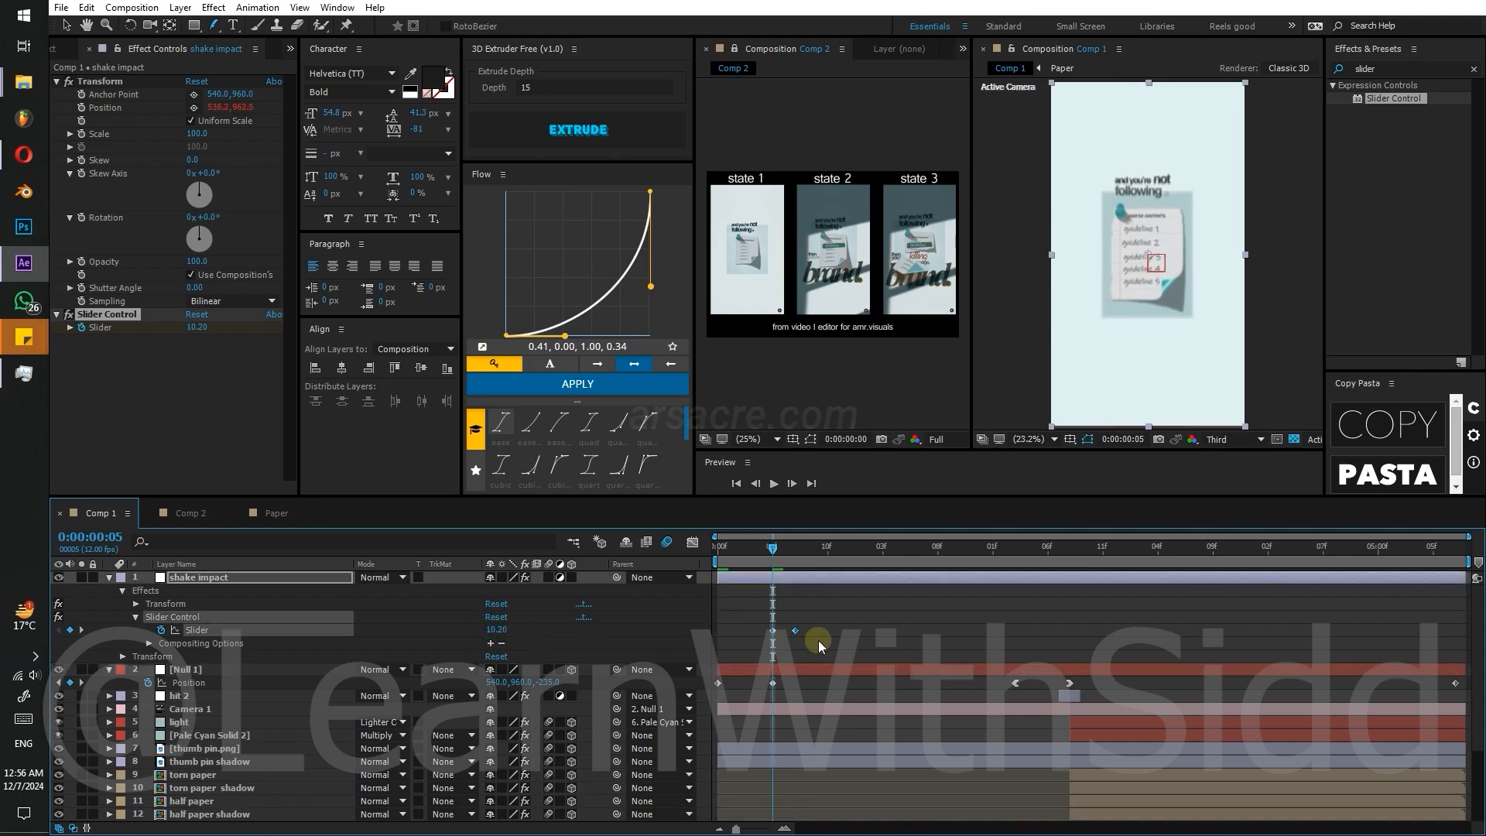
- Ease the first two Slider keyframes with a fast-start Flow curve of about 0.03, 0.59, 0.60, 1.00
left_click_drag(927, 629, 758, 644)
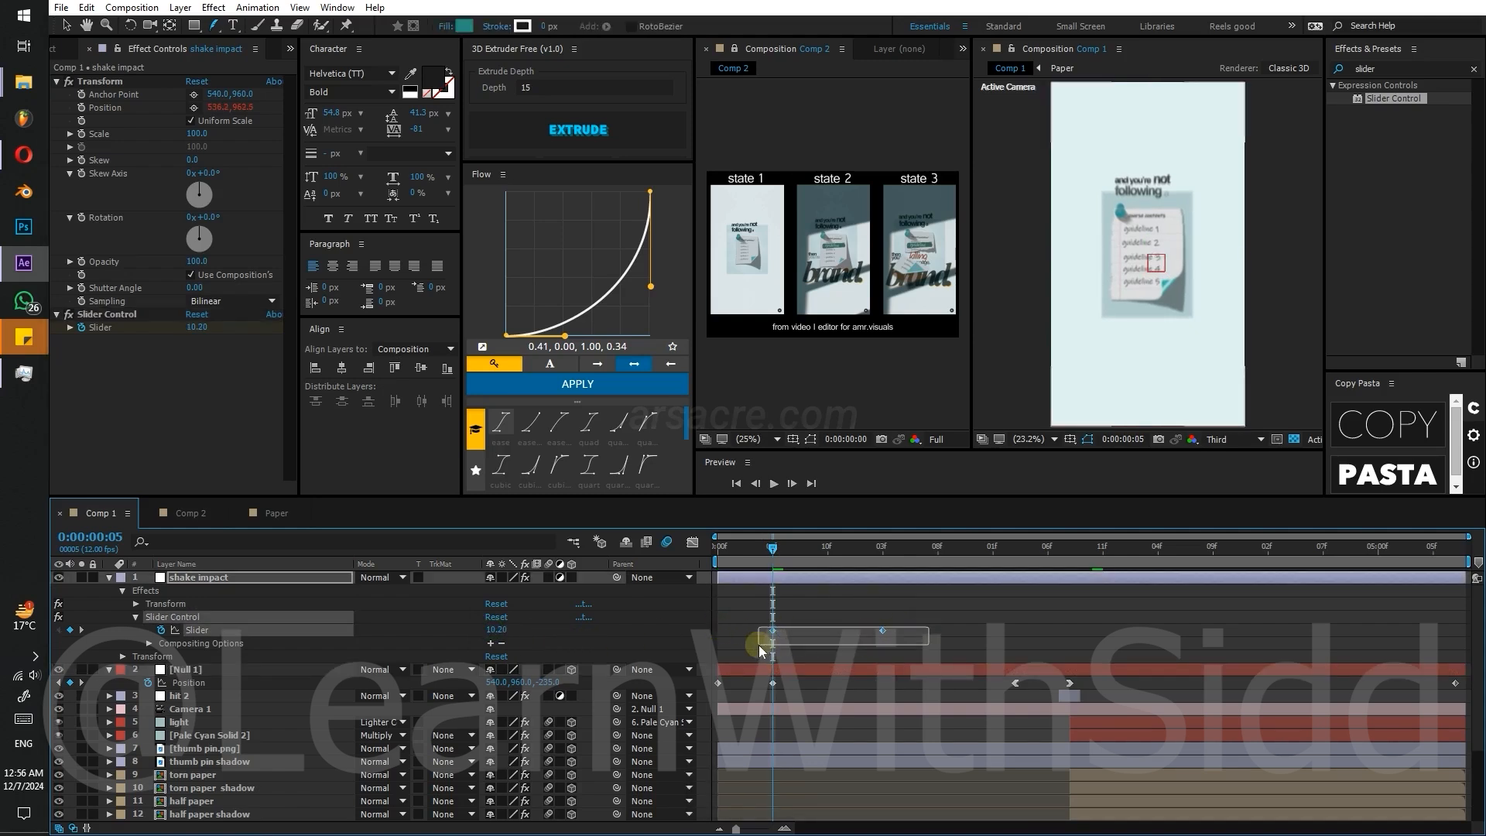
left_click(559, 465)
left_click_drag(554, 203, 515, 252)
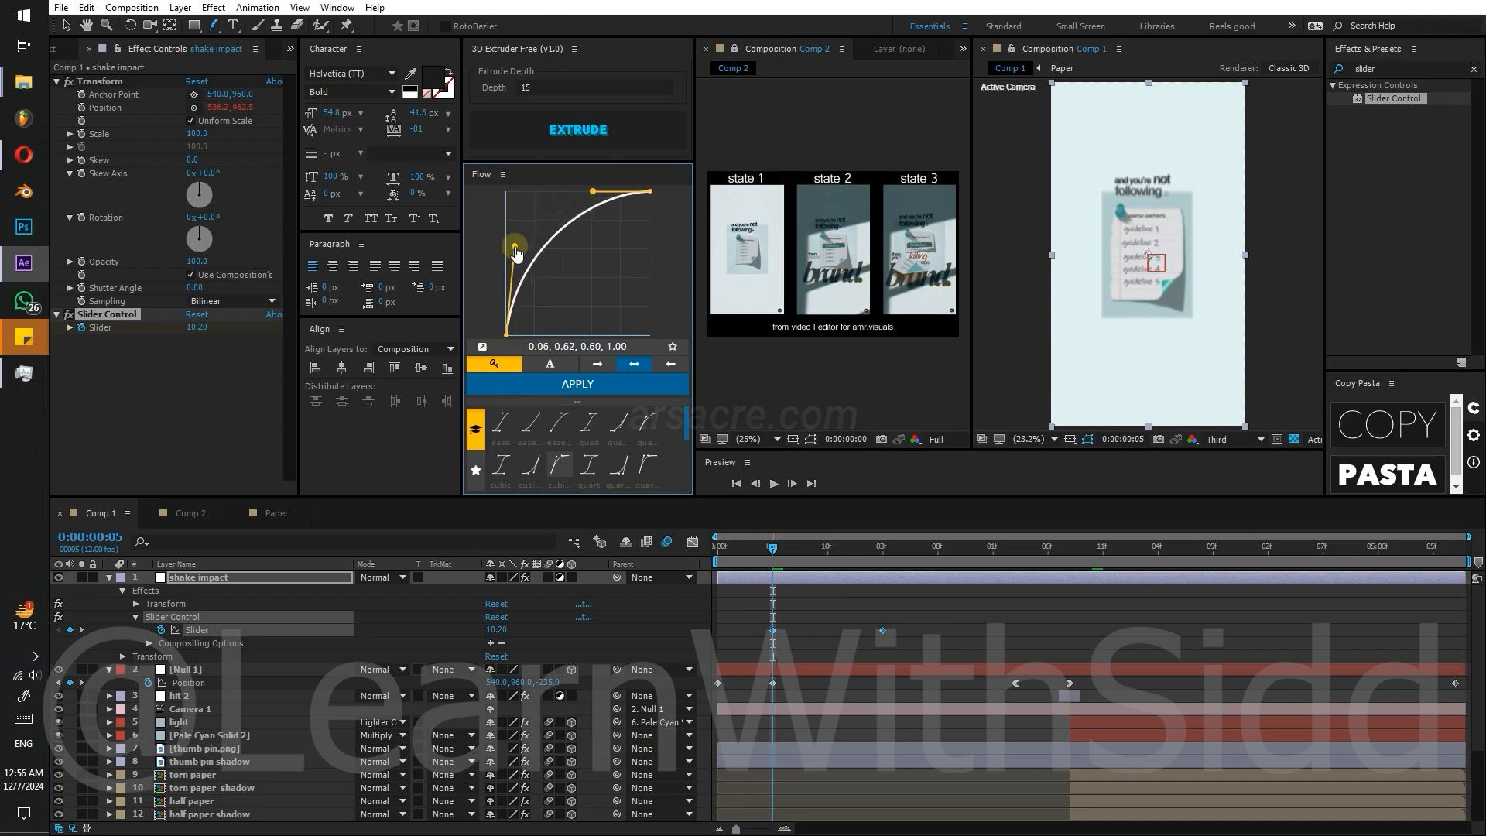
- Keyframe the Slider at 0 at 0:00:02:03, 32 at 0:00:02:08 and 0 at 0:00:03:08
left_click(1016, 568)
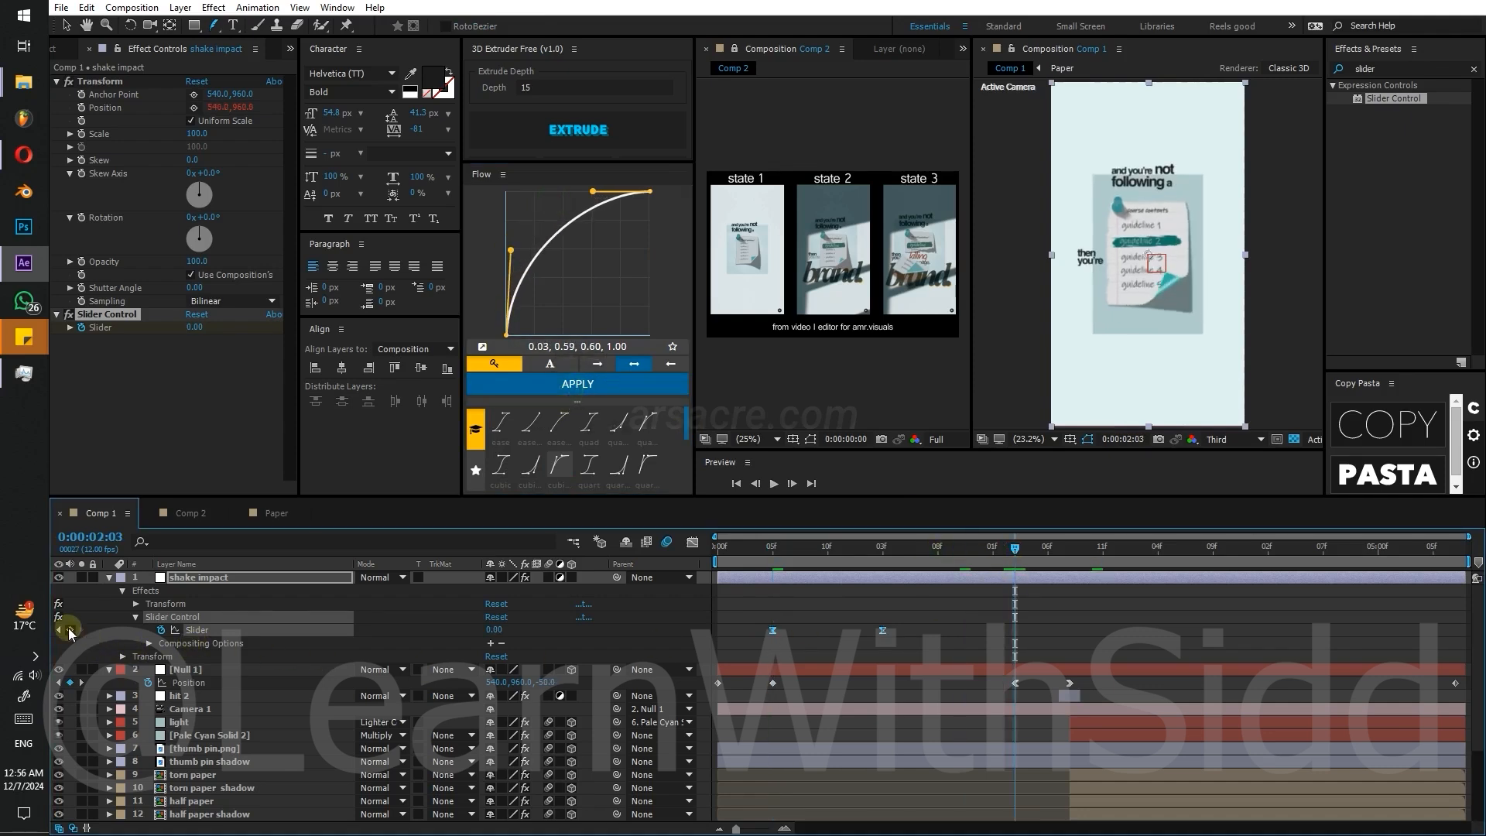
left_click_drag(1056, 554, 1069, 556)
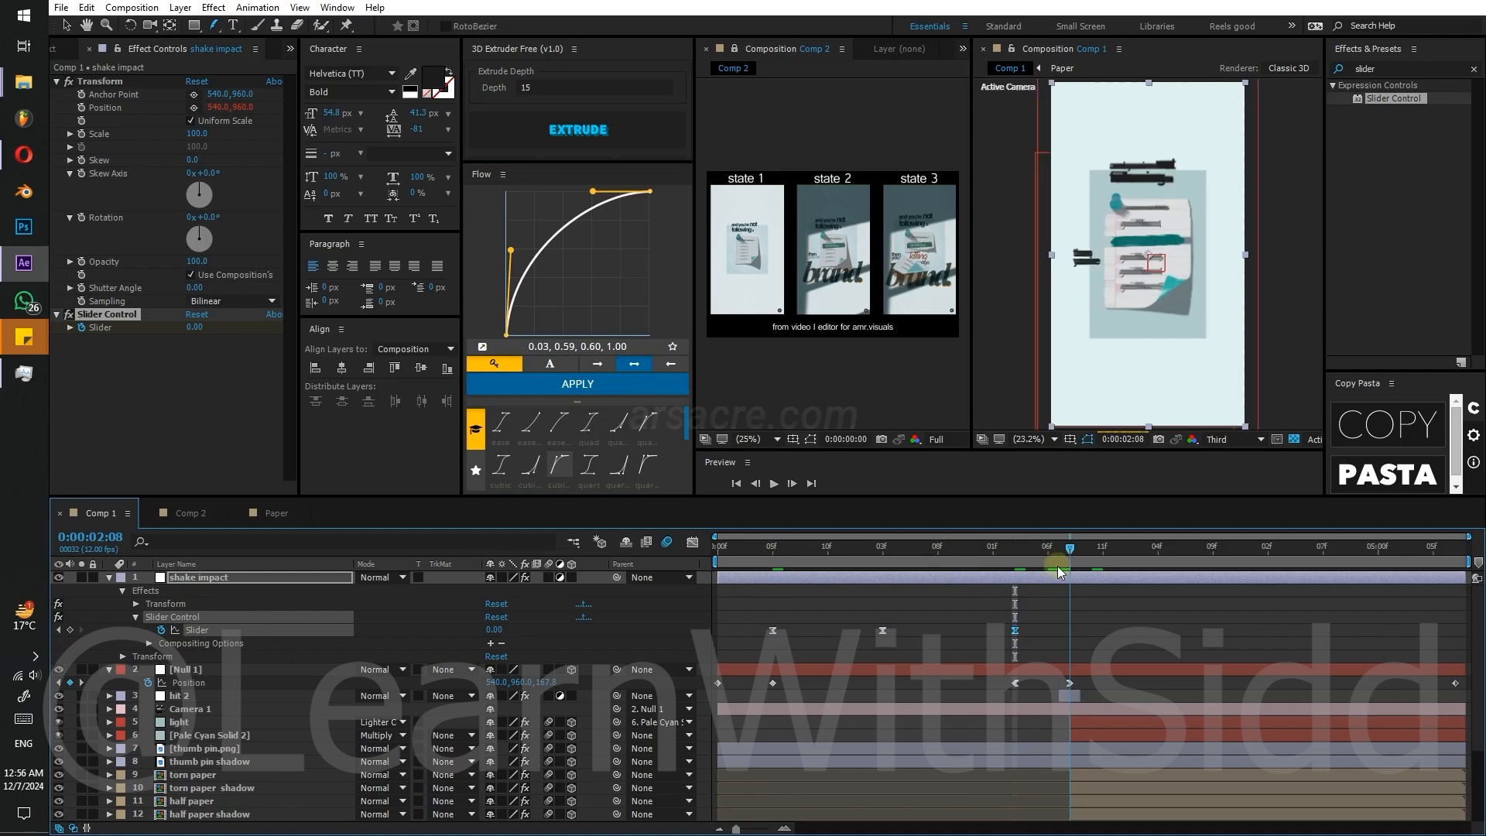
left_click_drag(519, 633, 520, 638)
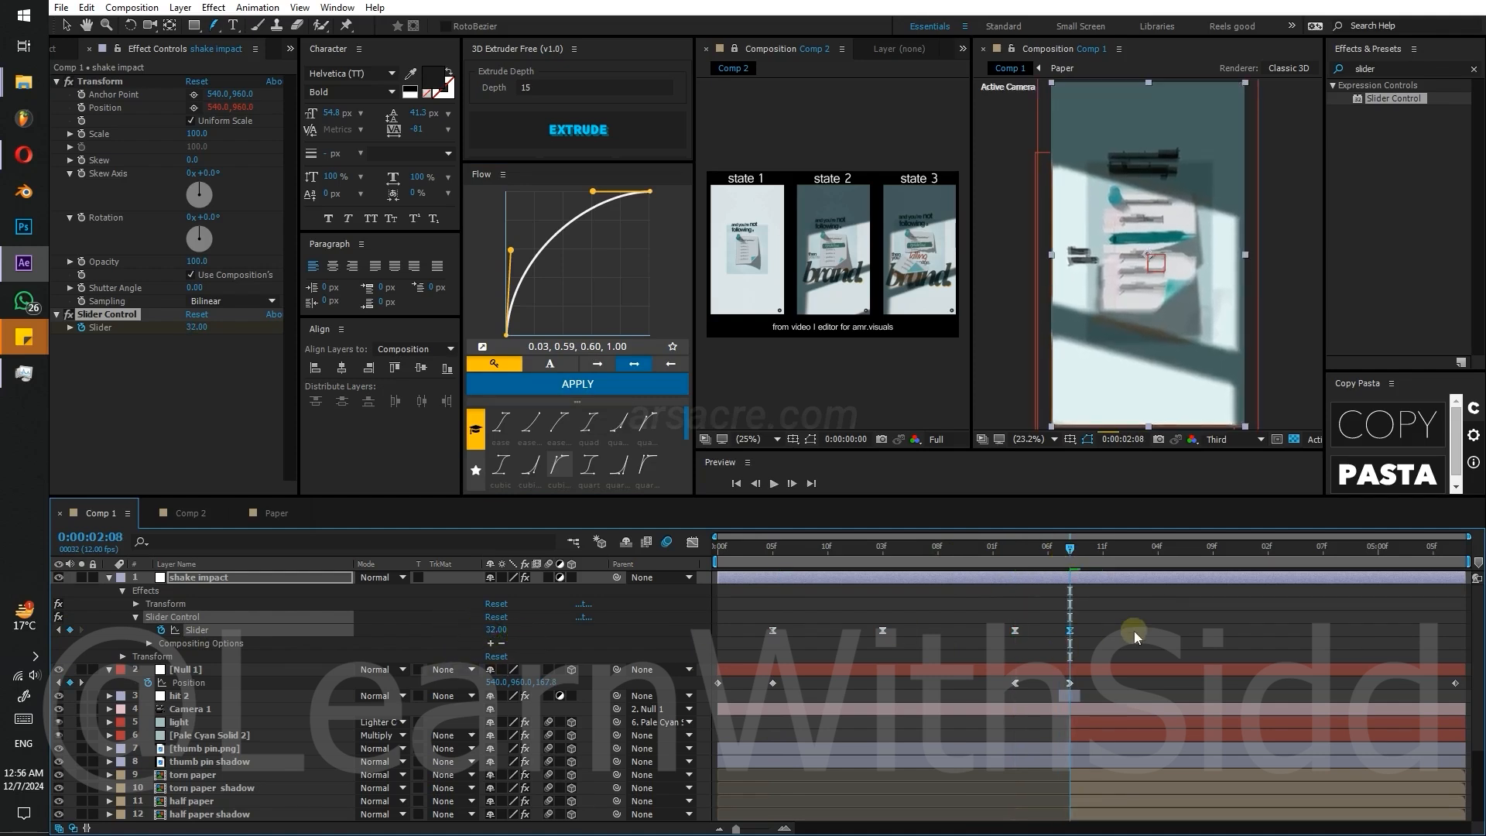
left_click(1202, 556)
left_click(496, 630)
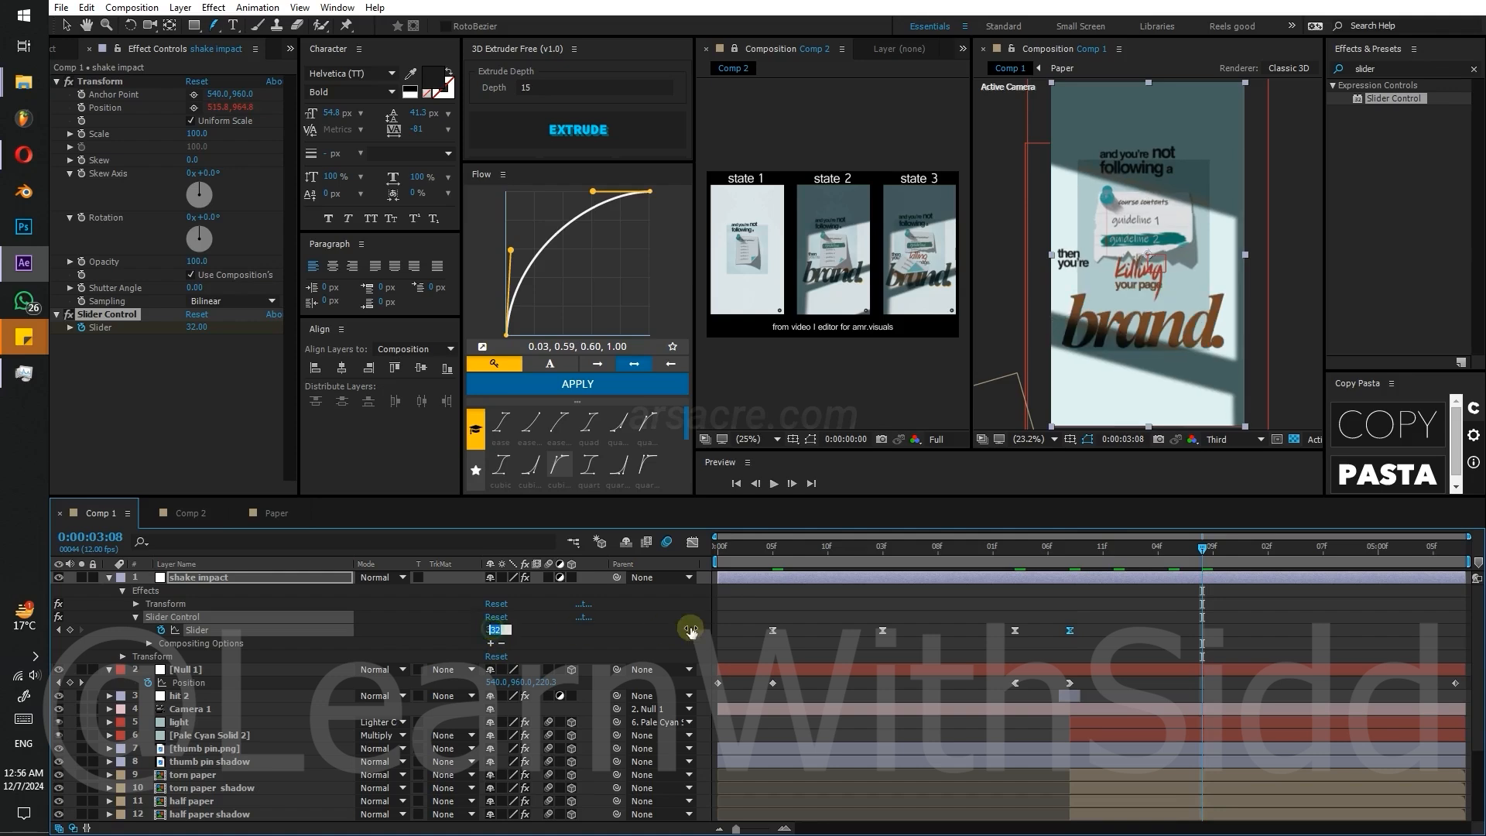
type("0")
key("Return")
- Ease the Slider's rise between 0:00:02:03 and 0:00:02:08 with a Flow curve of 0.52, 0.00, 0.98, 0.15
left_click_drag(976, 622, 1088, 642)
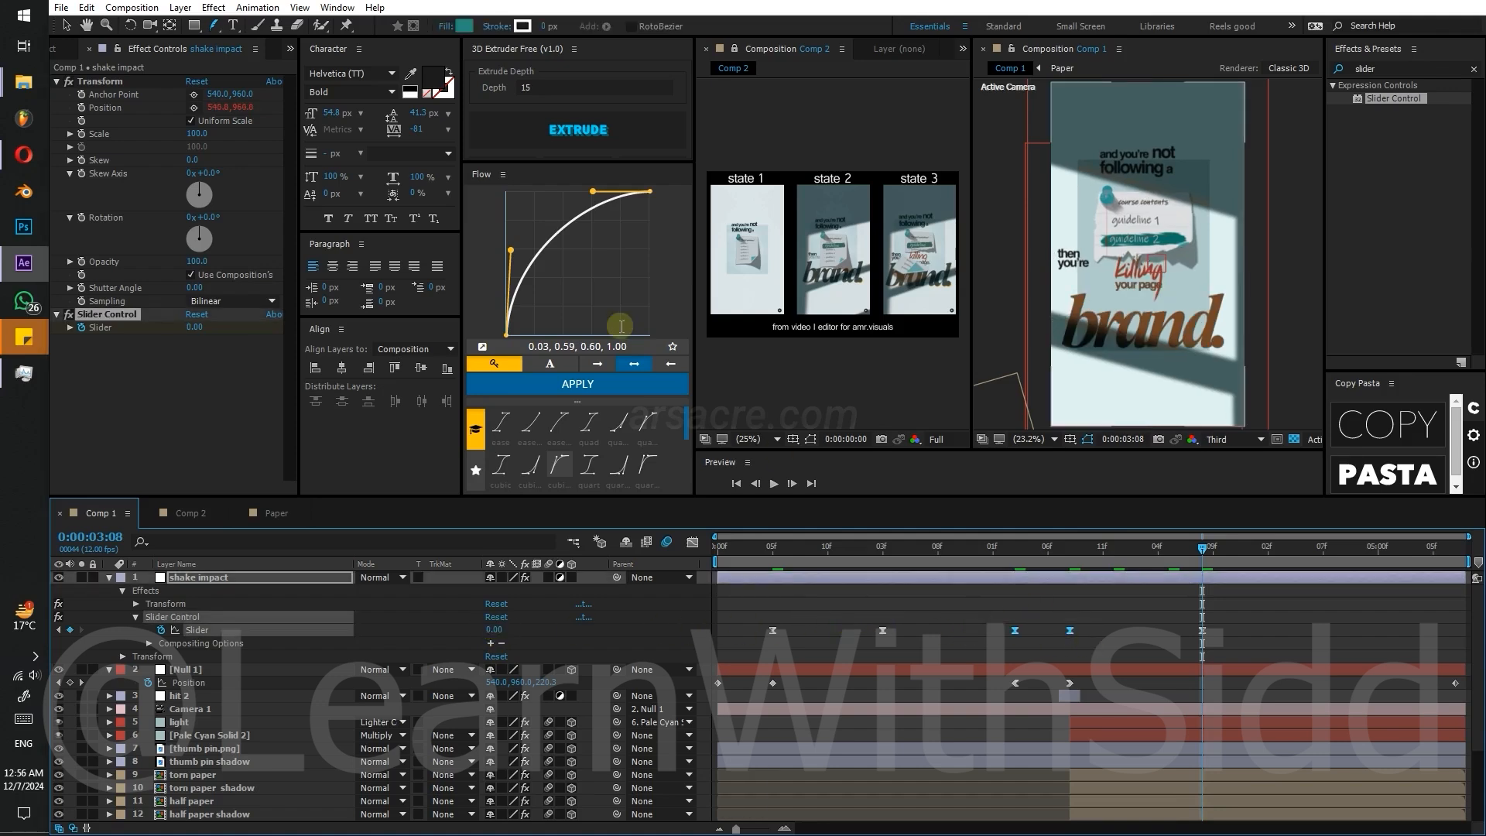
left_click(618, 465)
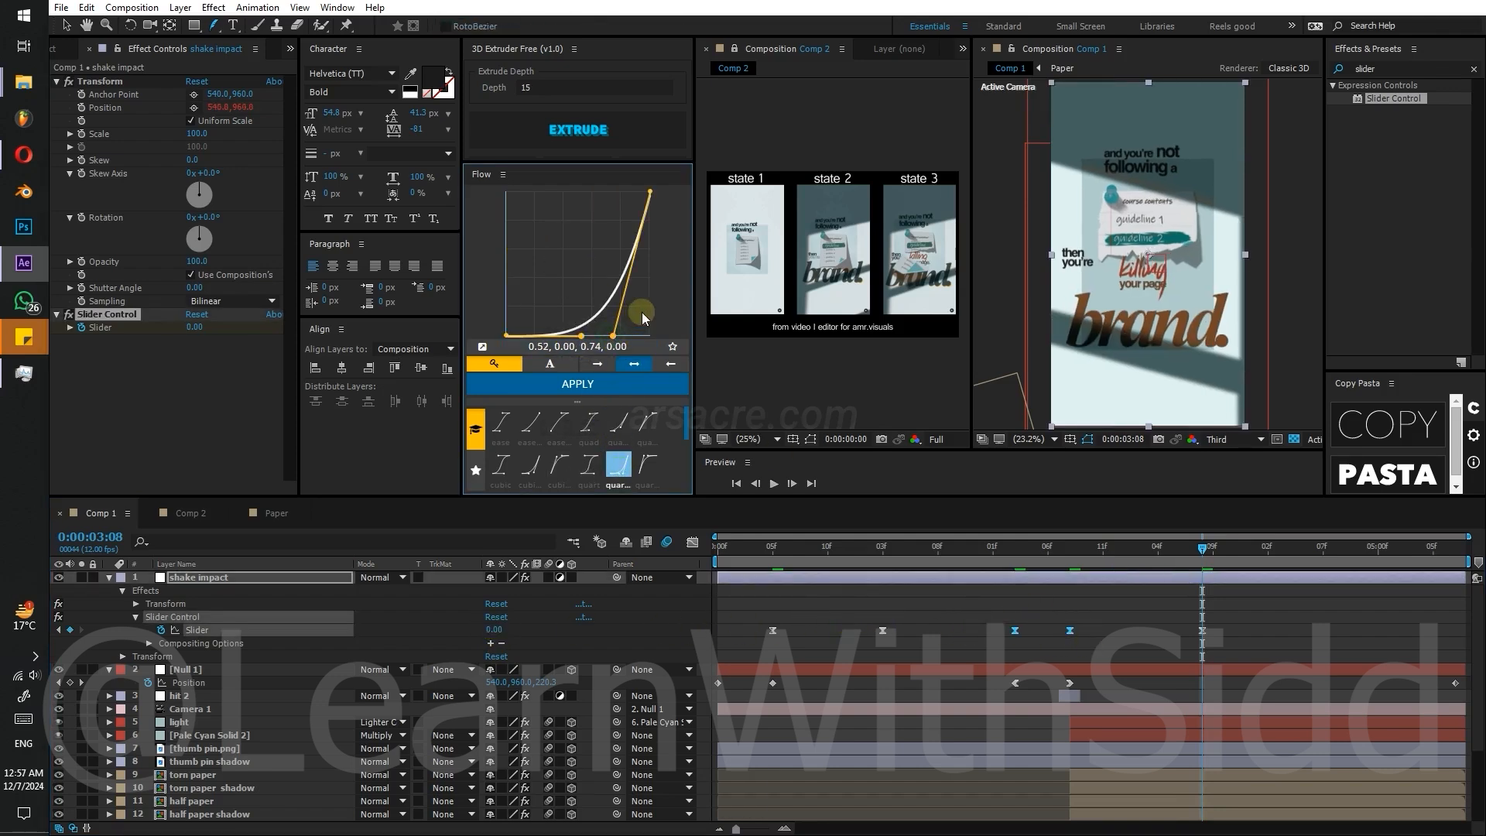
left_click_drag(612, 338, 648, 317)
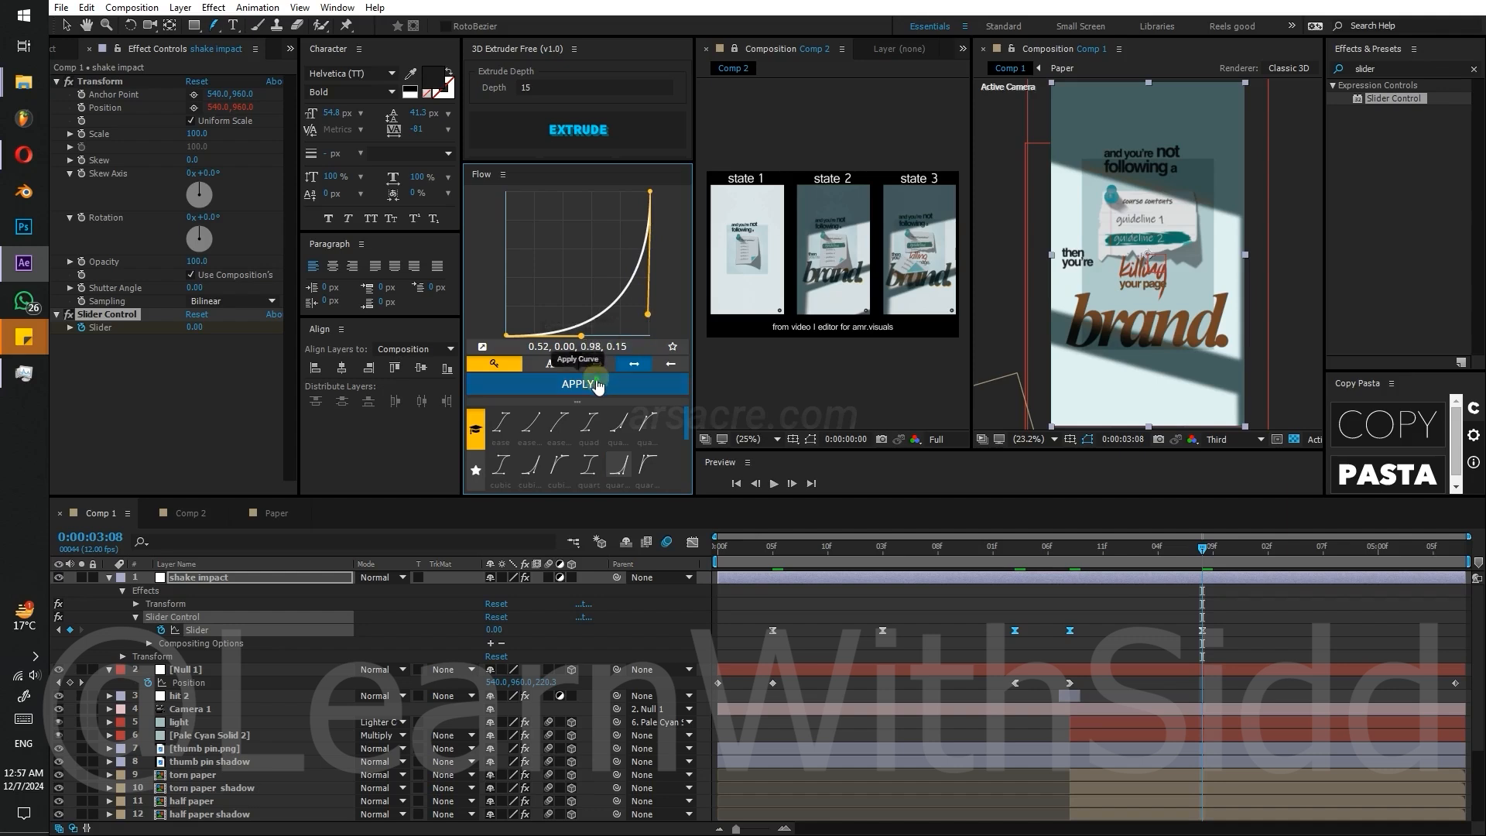
- Ease the Slider's fall from 0:00:02:08 to 0:00:03:08 with a Flow curve of about 0.02, 0.68, 0.48, 1.00
left_click_drag(1241, 608, 1062, 644)
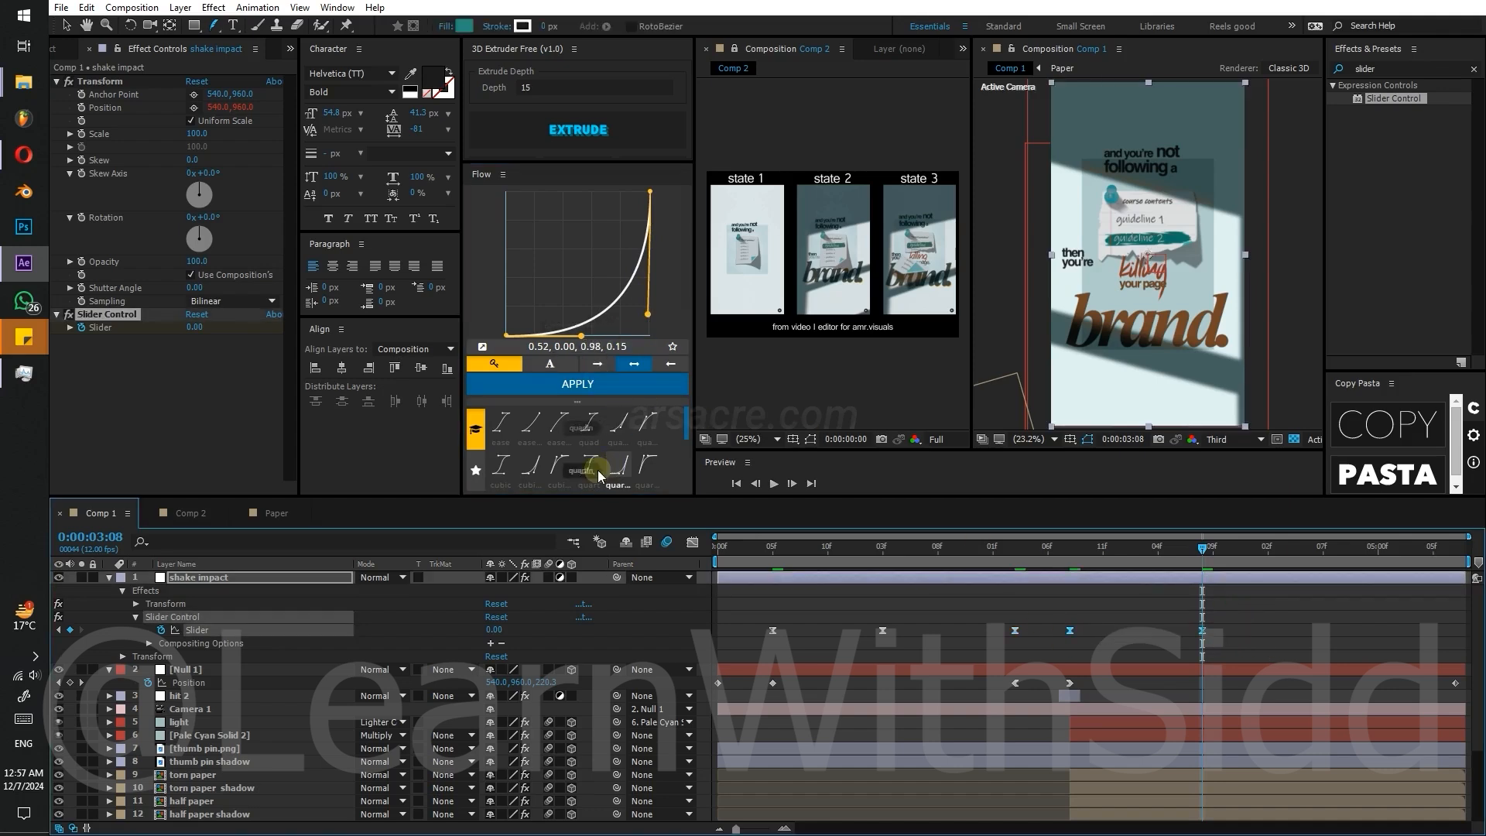
left_click(639, 468)
left_click_drag(544, 191, 510, 239)
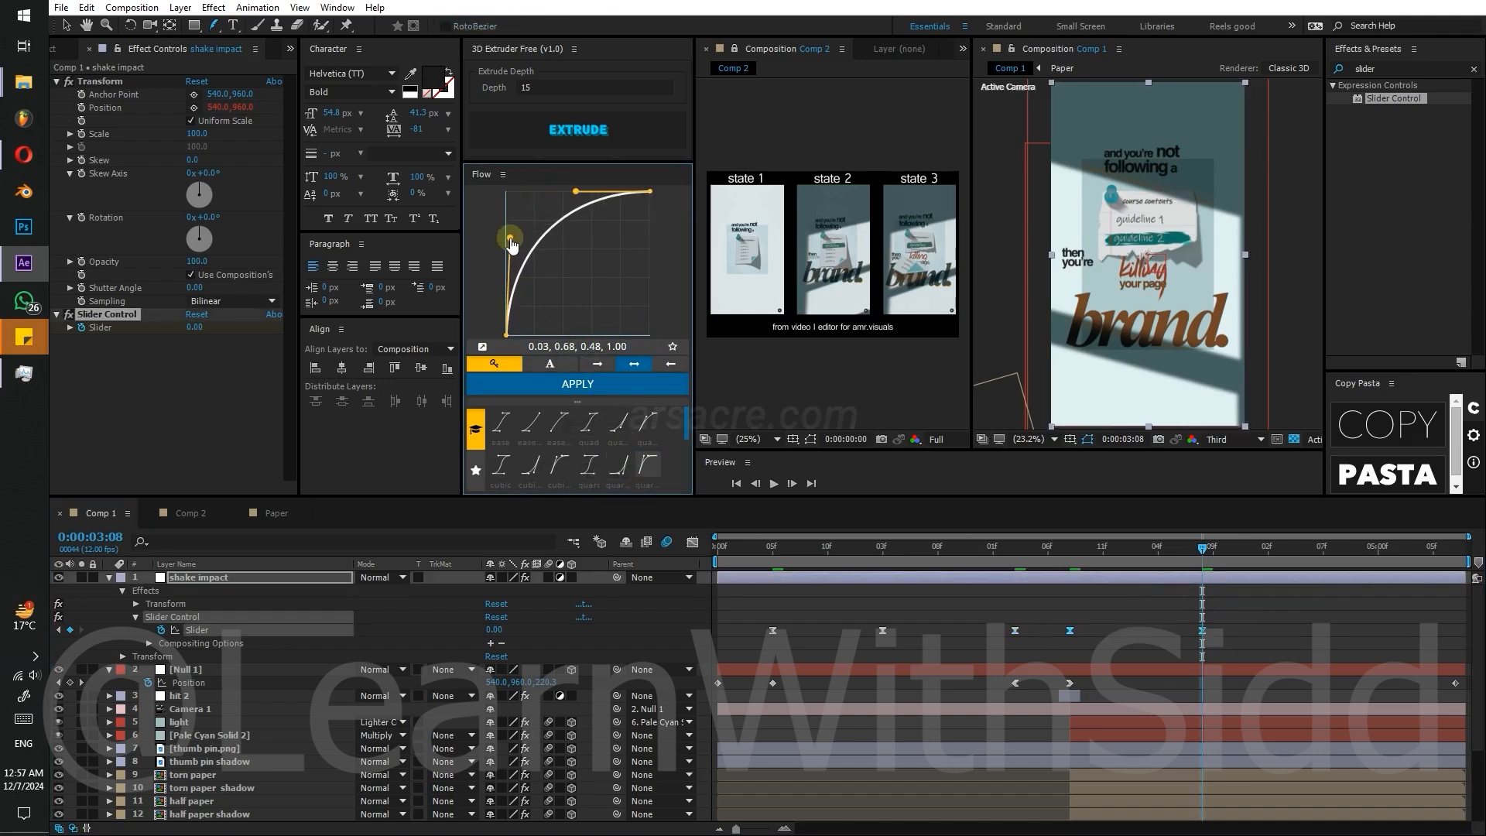
- Move the final Slider keyframe about eight frames farther out and preview the shake from the start
left_click_drag(1202, 630, 1290, 630)
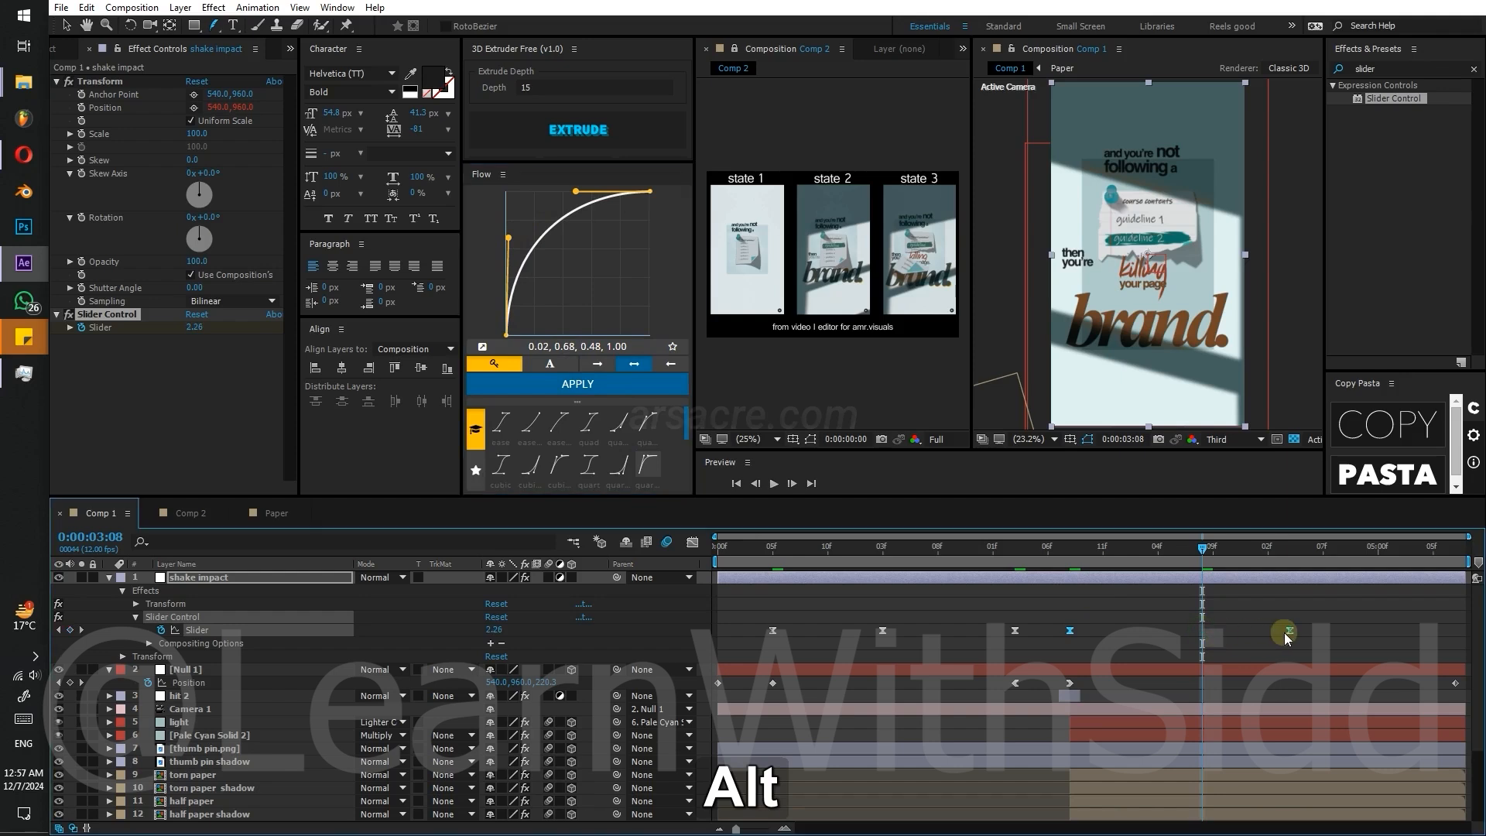
left_click(1167, 546)
left_click_drag(1088, 558, 708, 602)
key("space")
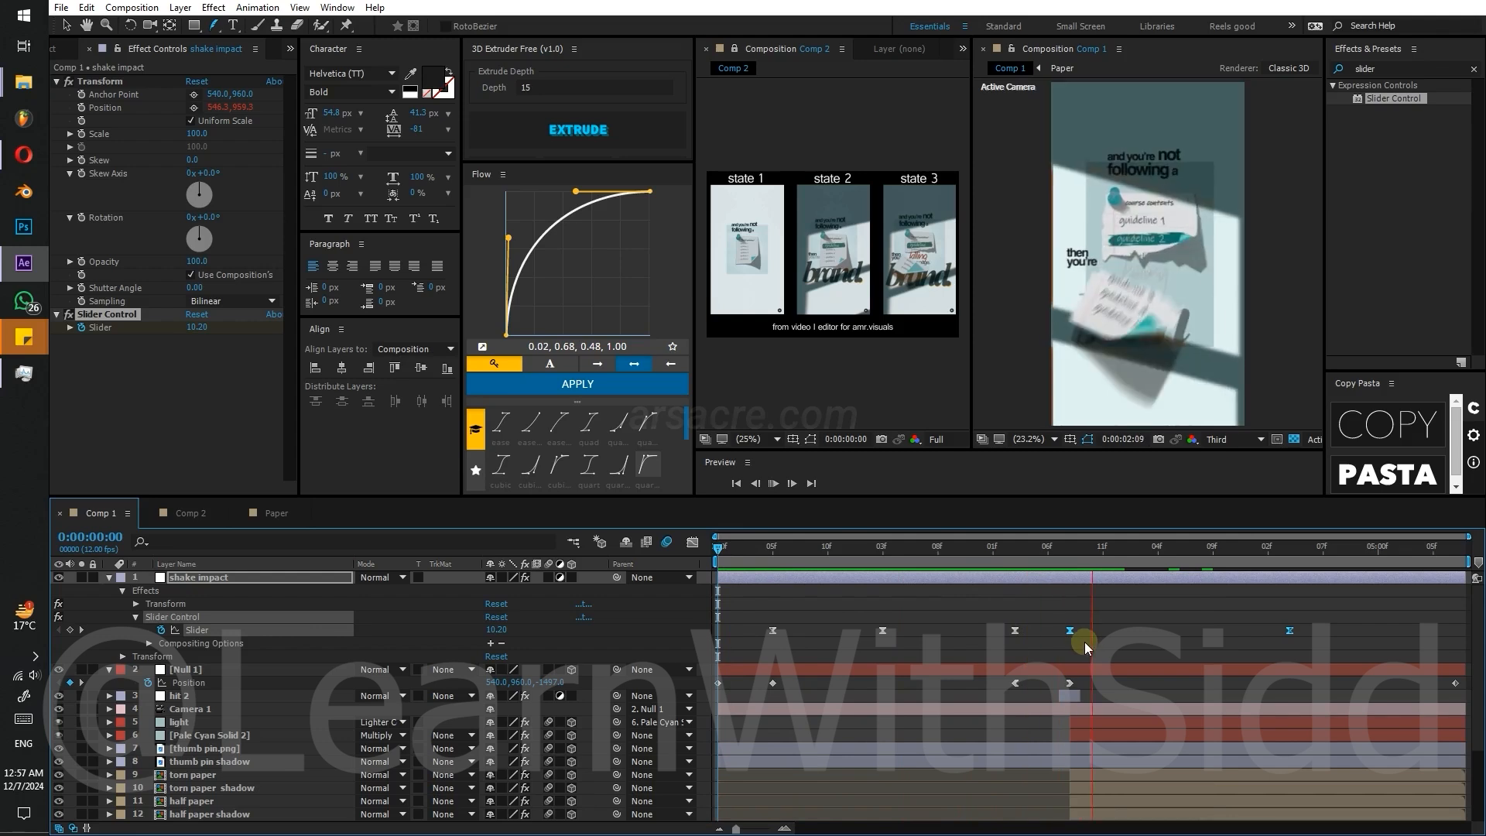
- Inspect the hit at 0:00:02:08 and move the hit 2 layer above shake impact in the layer stack
left_click(1051, 560)
left_click(1070, 560)
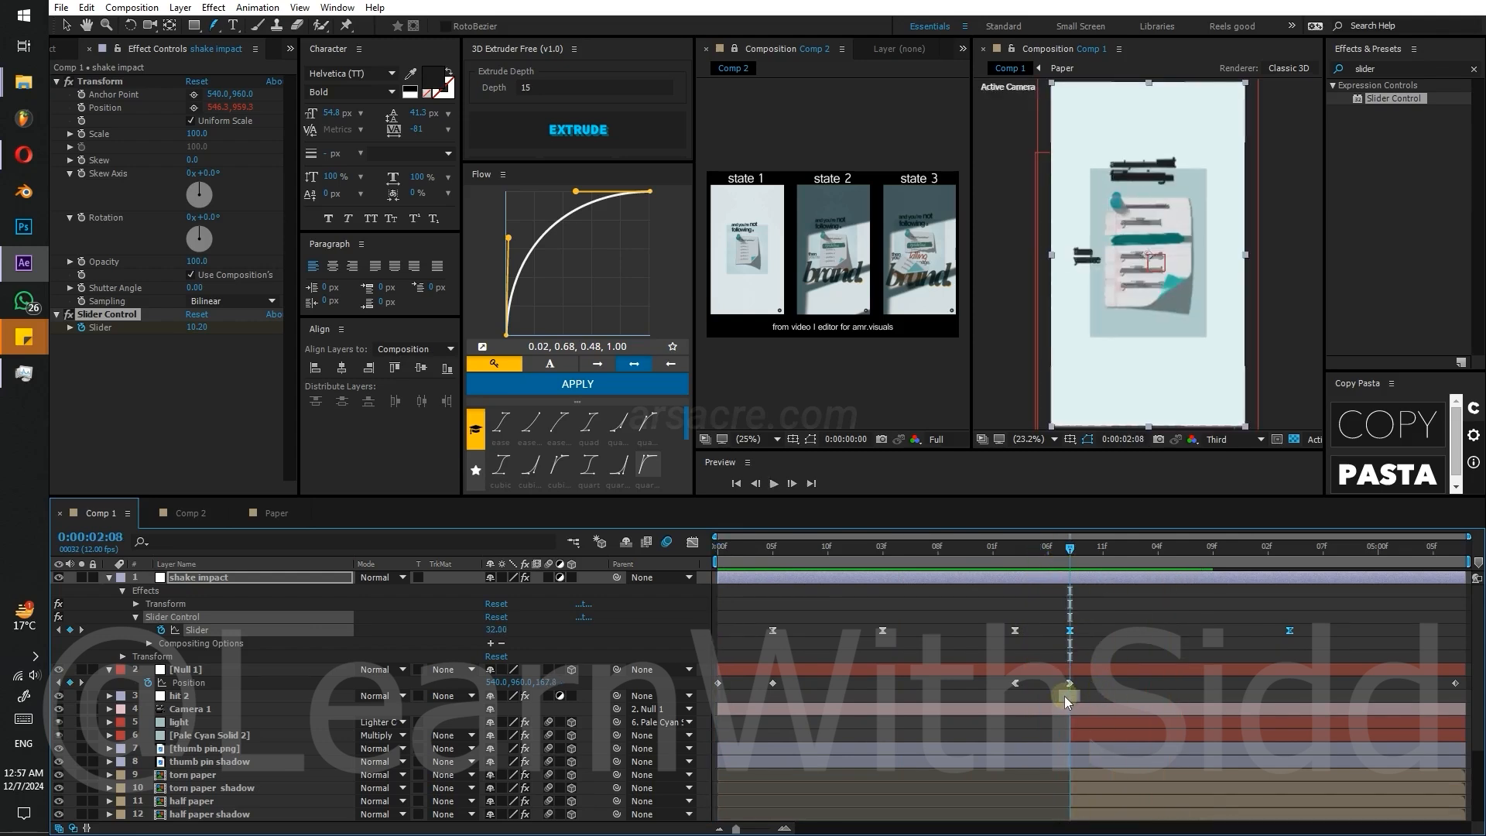
left_click(1065, 698)
left_click_drag(188, 699, 248, 572)
- Create another adjustment layer above all the others and name it "curves"
right_click(712, 653)
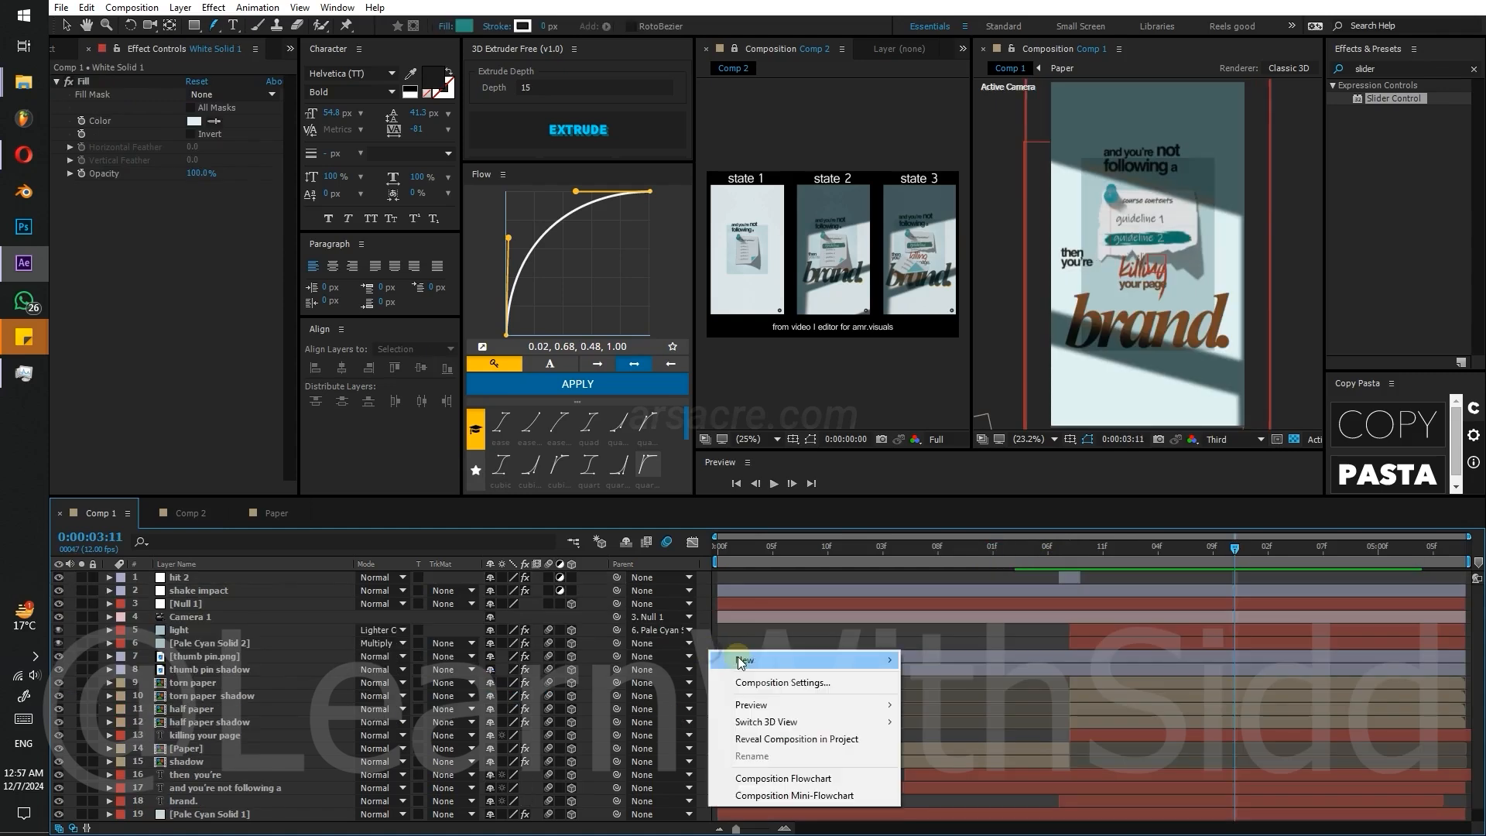
mouse_move(813, 659)
left_click(958, 785)
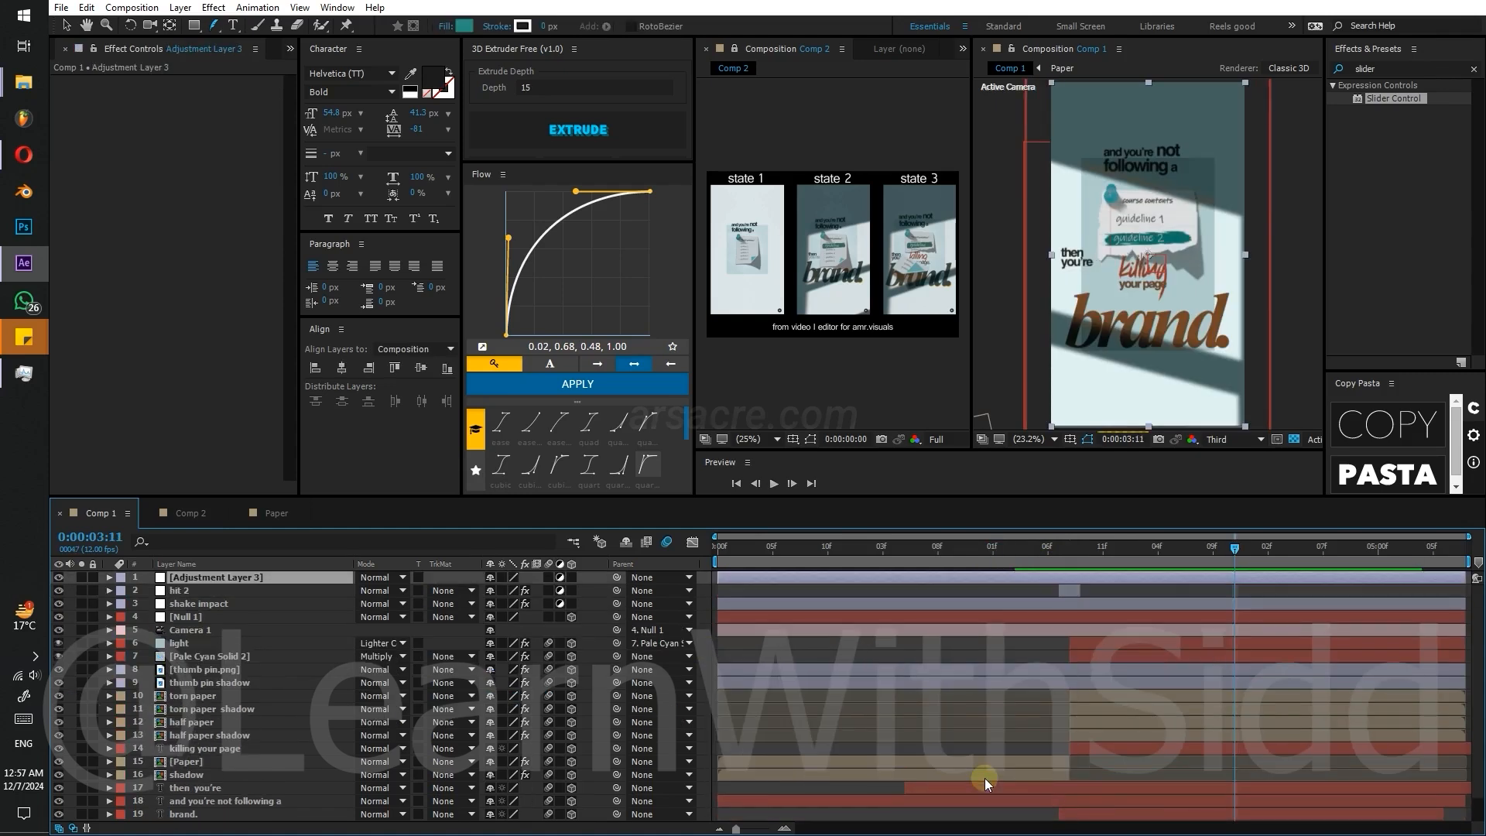
key("Return")
type("cirves")
key("ctrl+a")
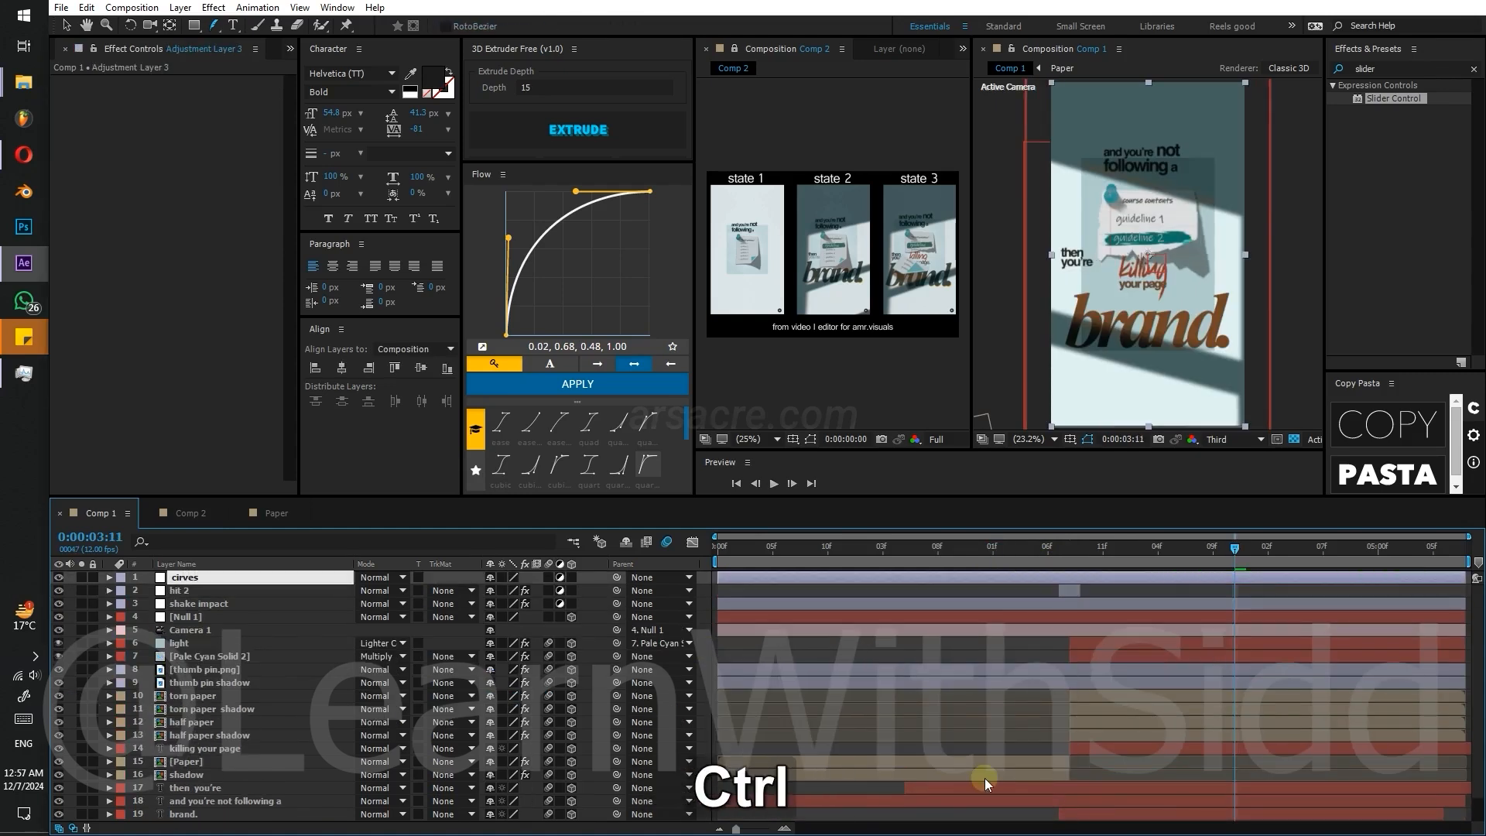
type("cureves")
key("ctrl+a")
type("curves")
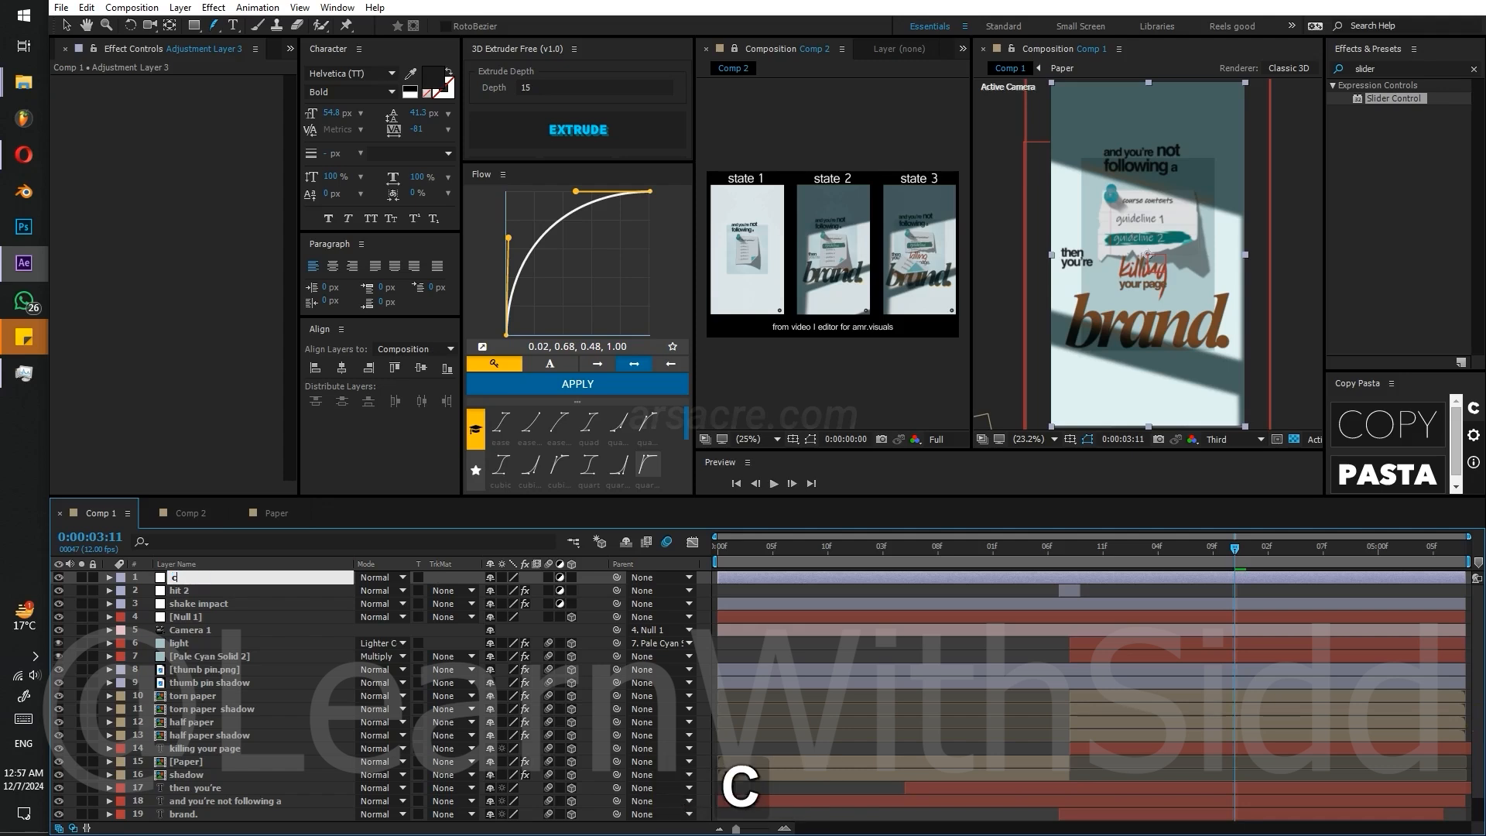
- Search the effects for "curves" and apply the Curves color correction to the curves layer
key("ctrl+a")
key("ctrl+c")
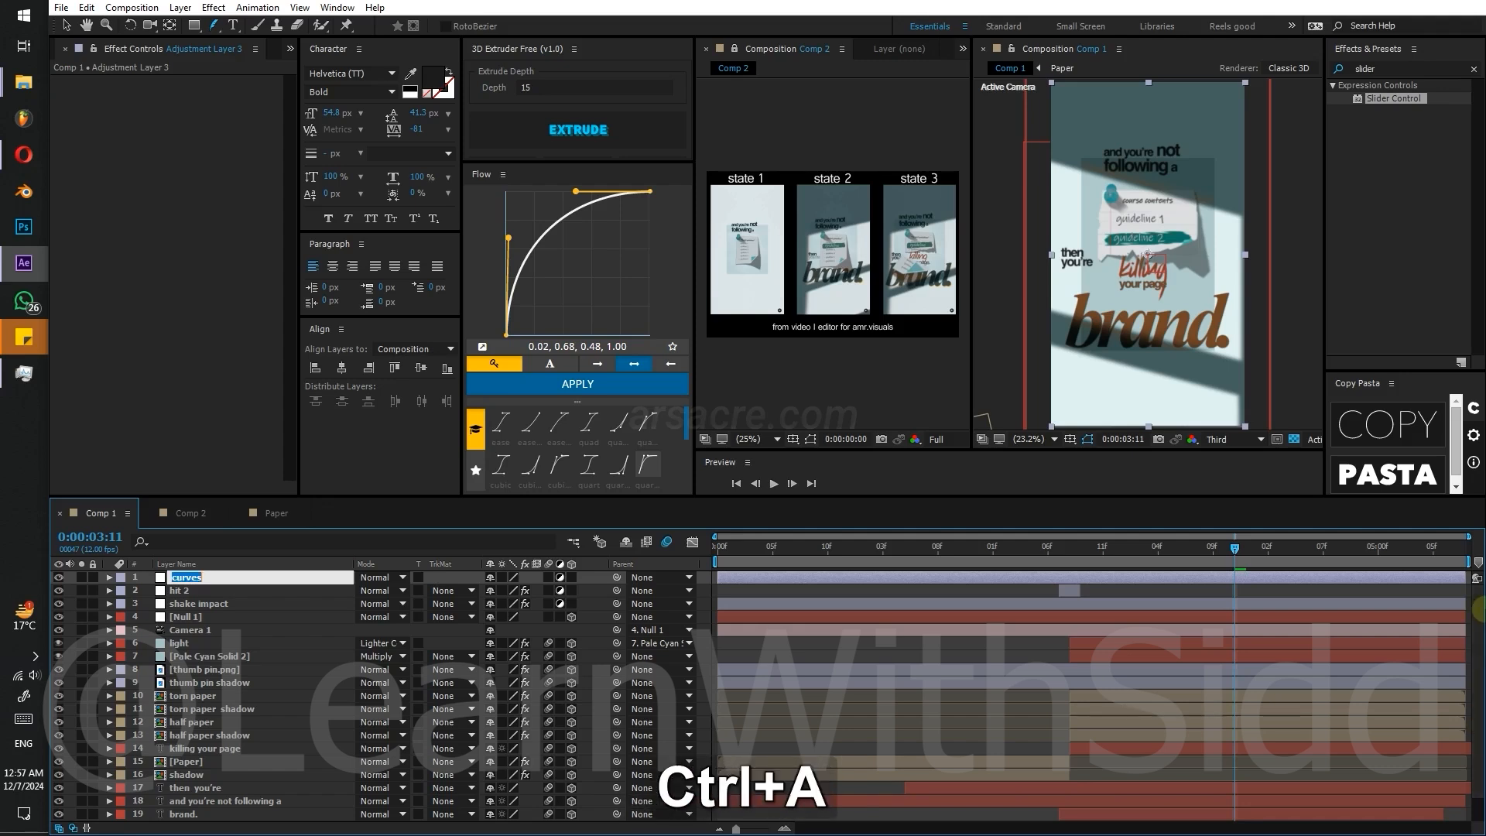
left_click(1378, 71)
key("ctrl+v")
double_click(1380, 138)
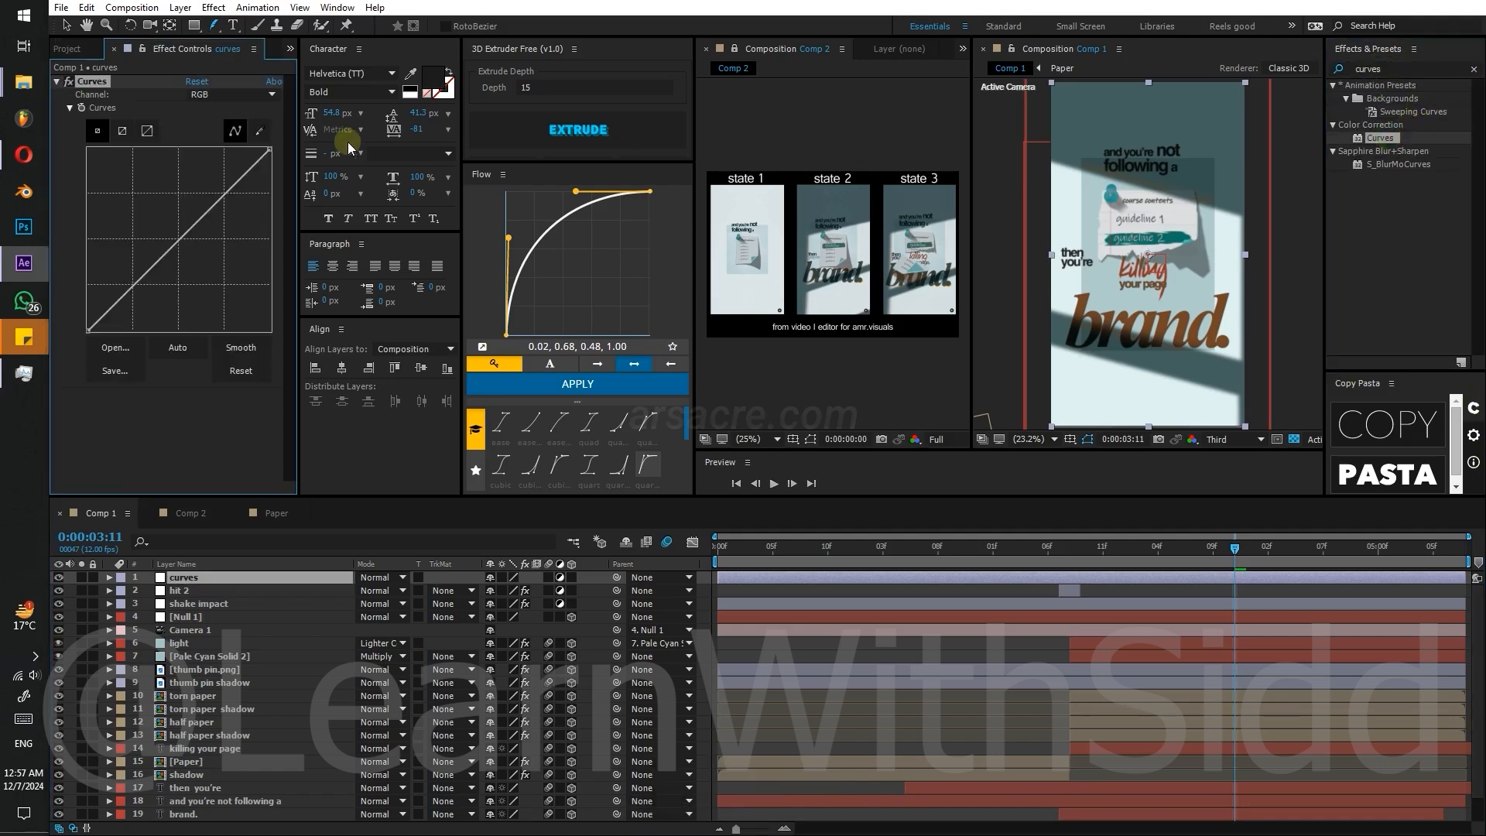
- Raise the highlights of the Curves effect's Red channel and adjust its midtones
left_click(229, 95)
left_click(236, 128)
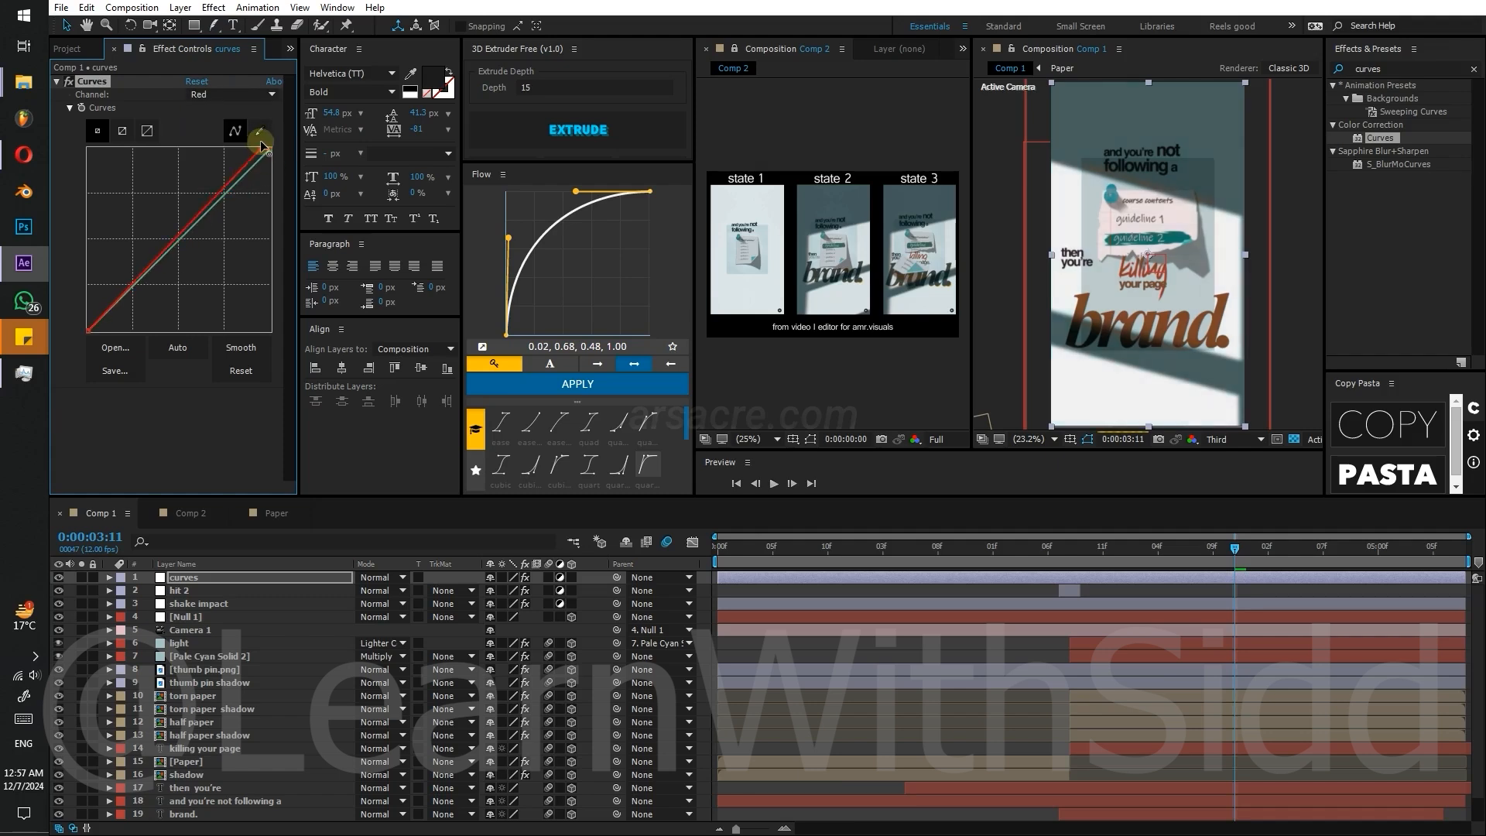
mouse_move(206, 223)
left_mouse_down()
mouse_move(213, 238)
mouse_move(210, 225)
left_mouse_up()
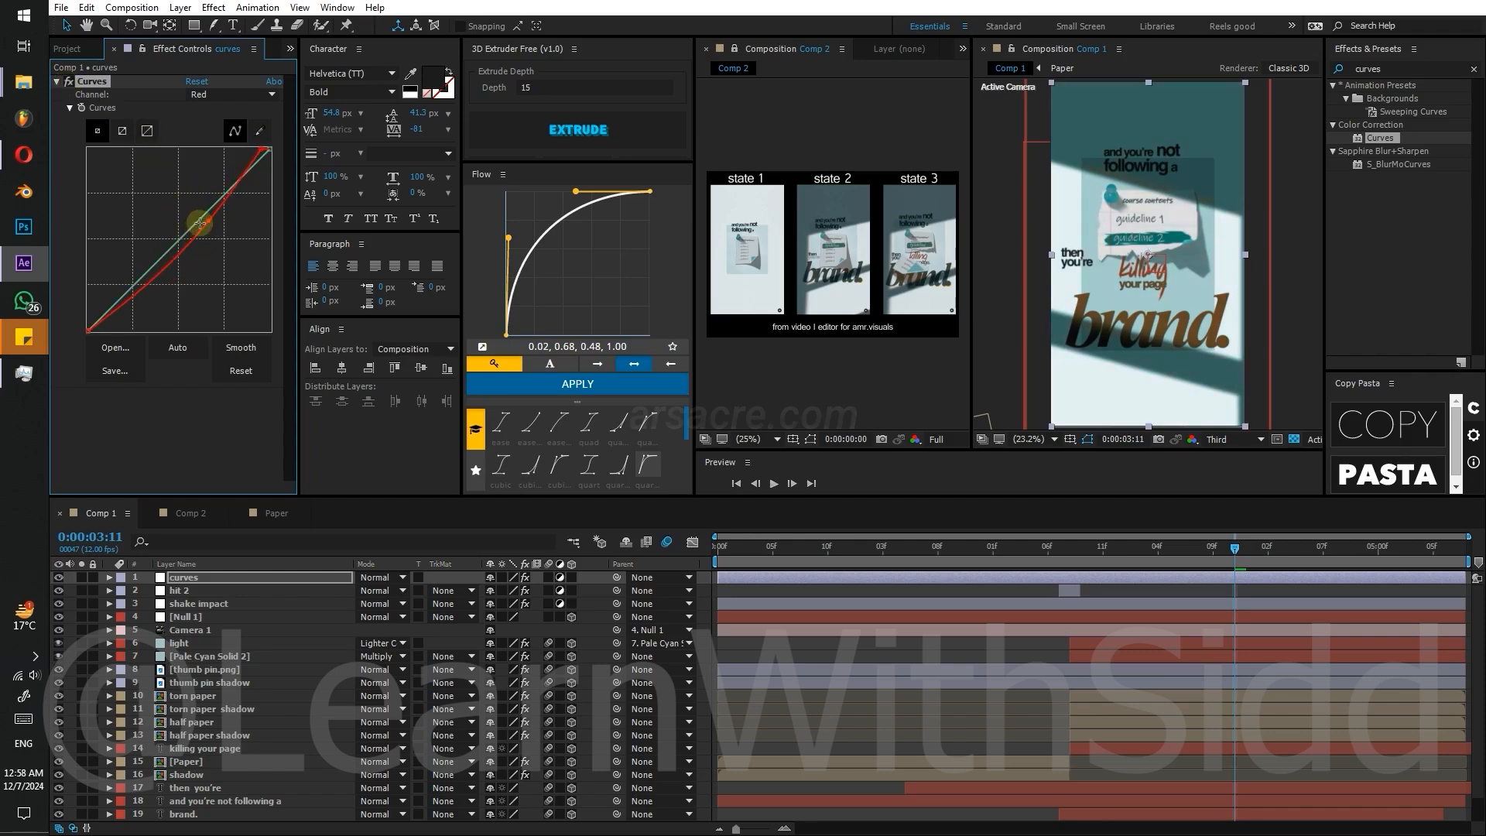
- Switch the Curves effect back to the RGB channel
left_click(230, 97)
left_click(223, 112)
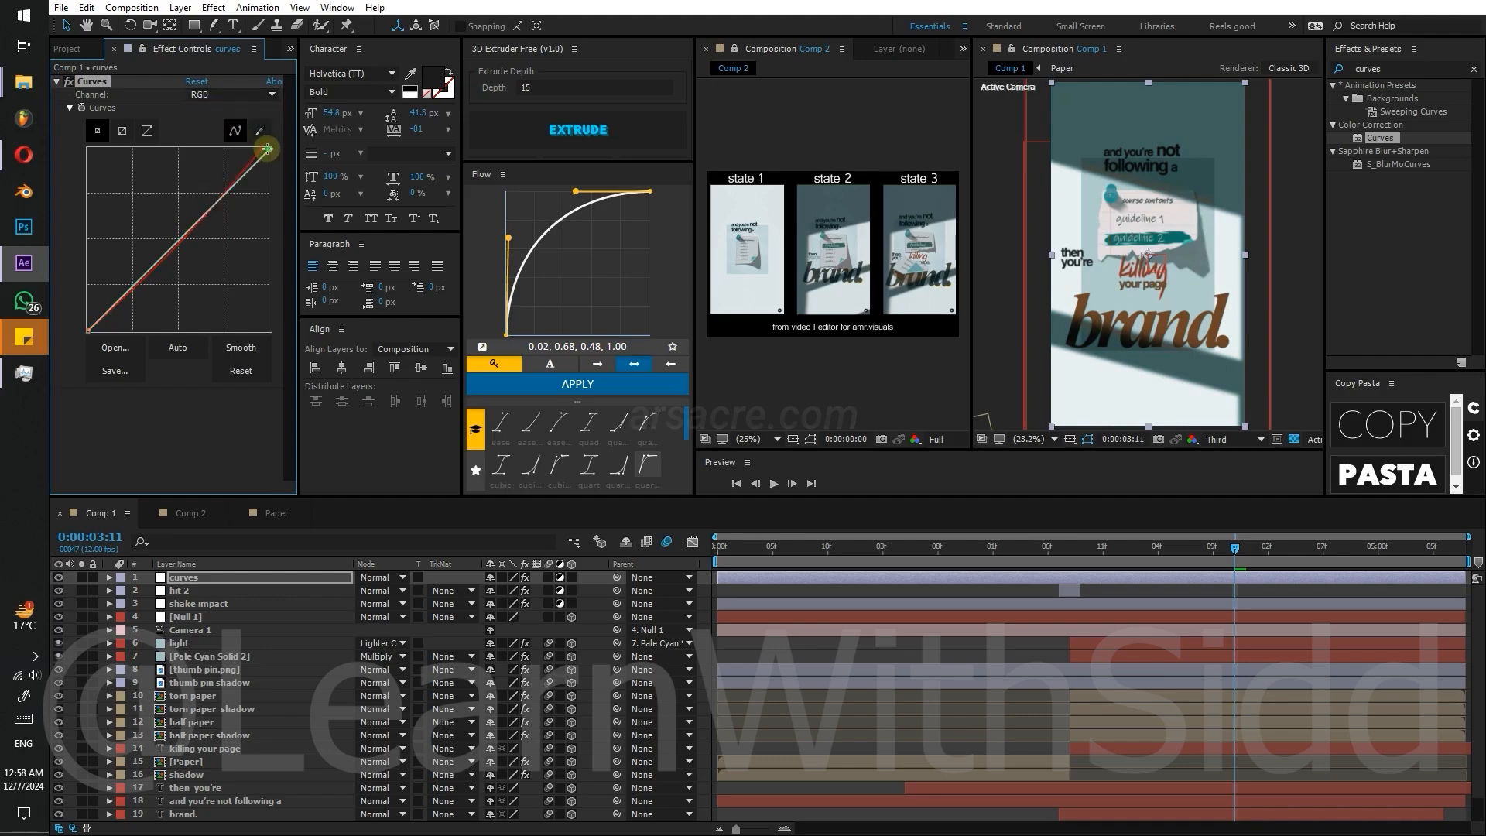